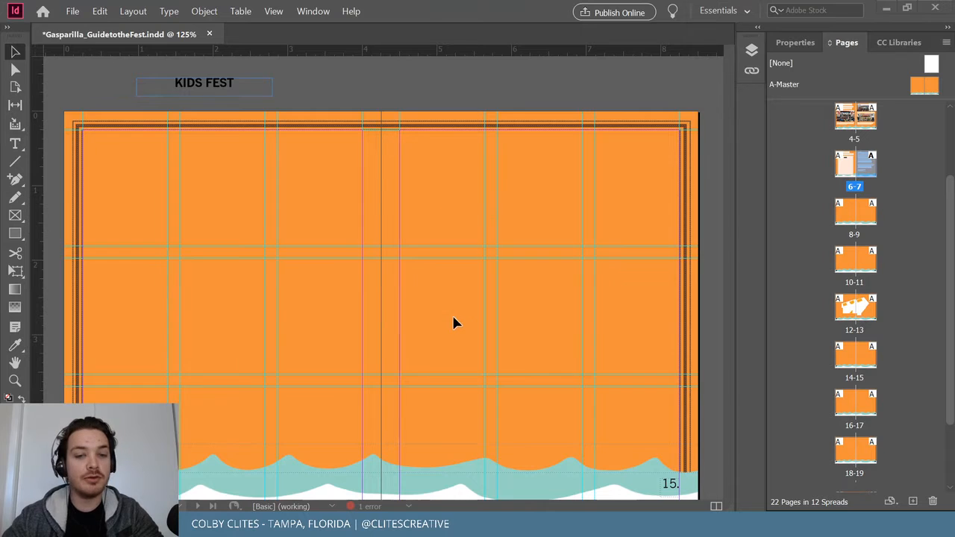
Scroll down to the back cover and select the stray teal wave shape on the pasteboard.
scroll(453, 322, "down", 5)
scroll(452, 317, "down", 6)
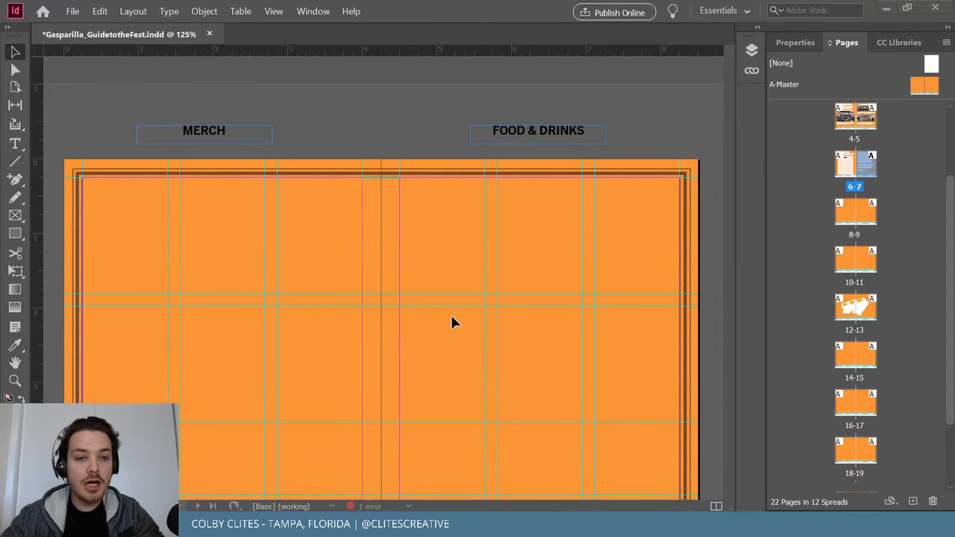
scroll(450, 312, "down", 1)
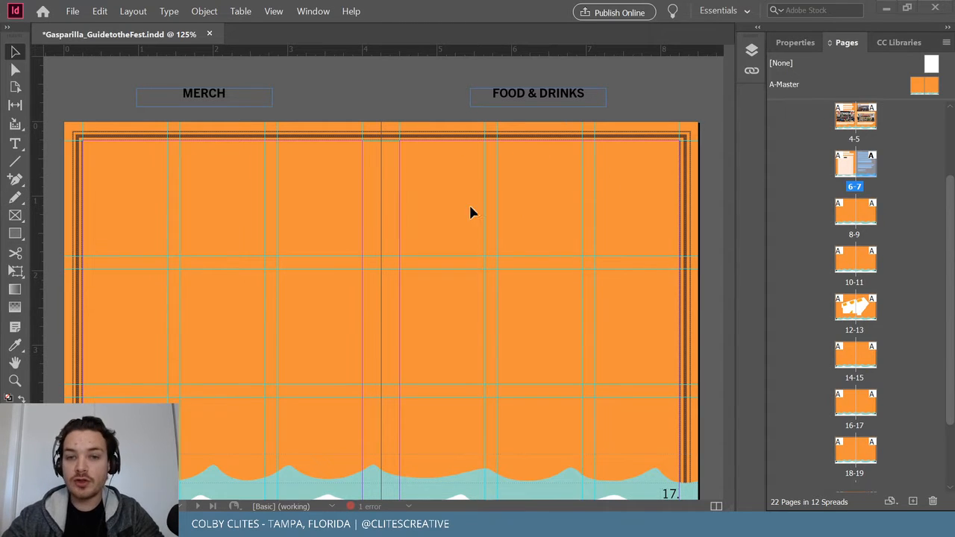
scroll(561, 253, "down", 6)
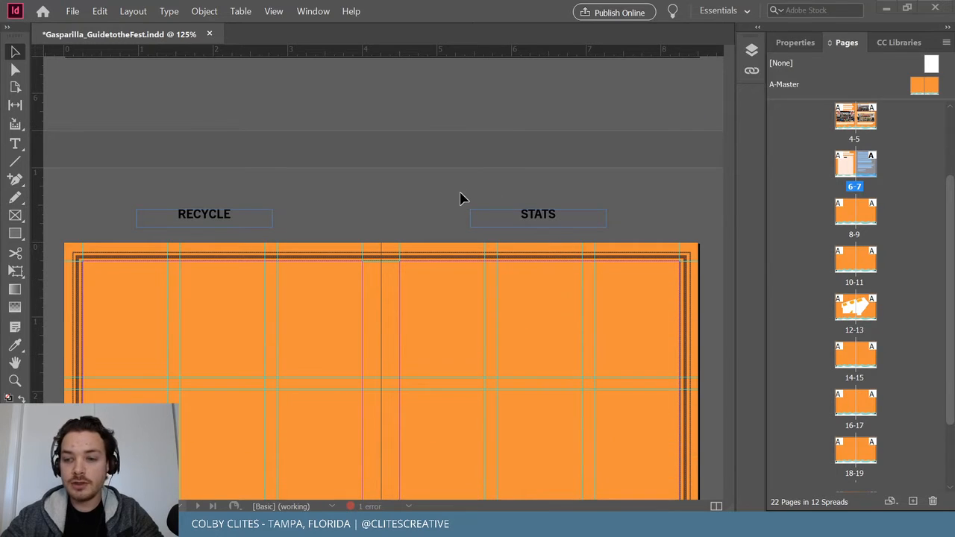
scroll(461, 198, "down", 3)
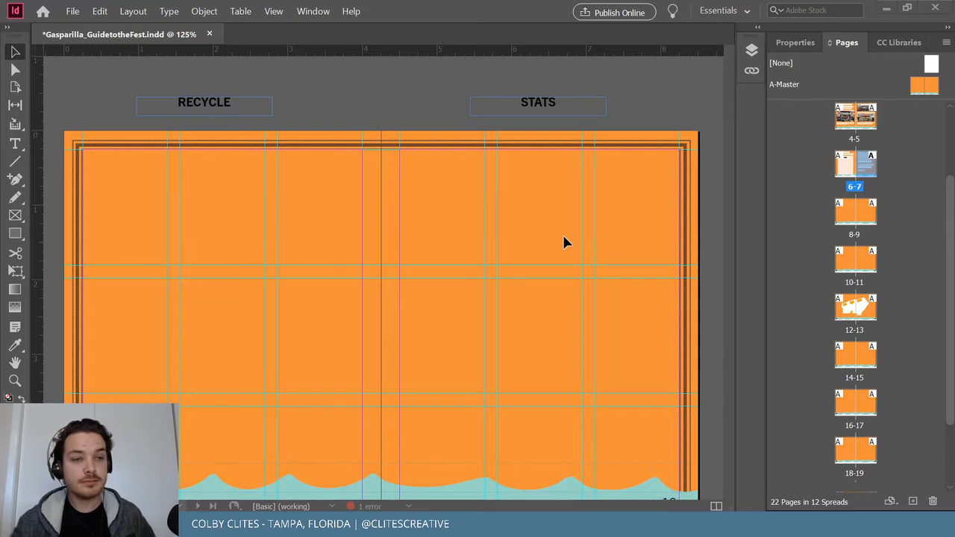
scroll(566, 234, "down", 5)
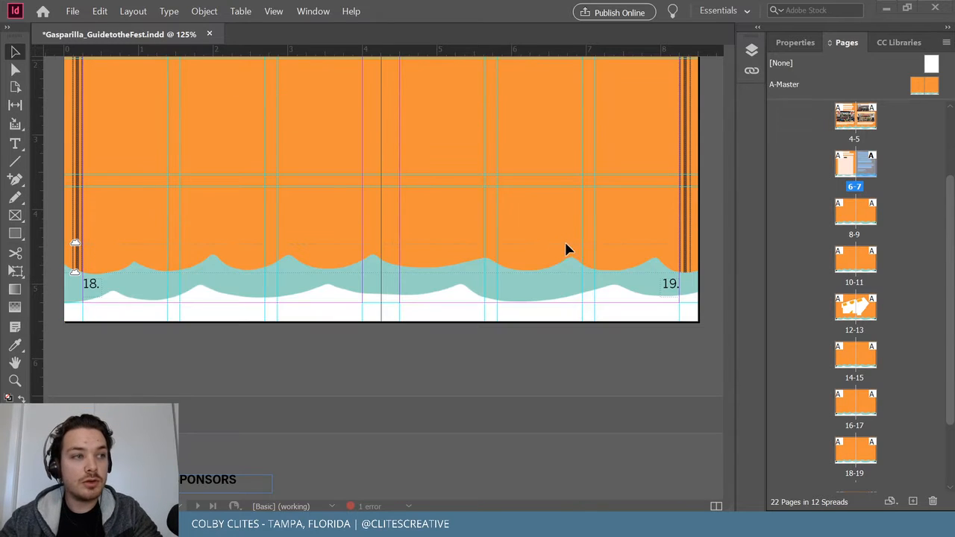
scroll(571, 235, "down", 8)
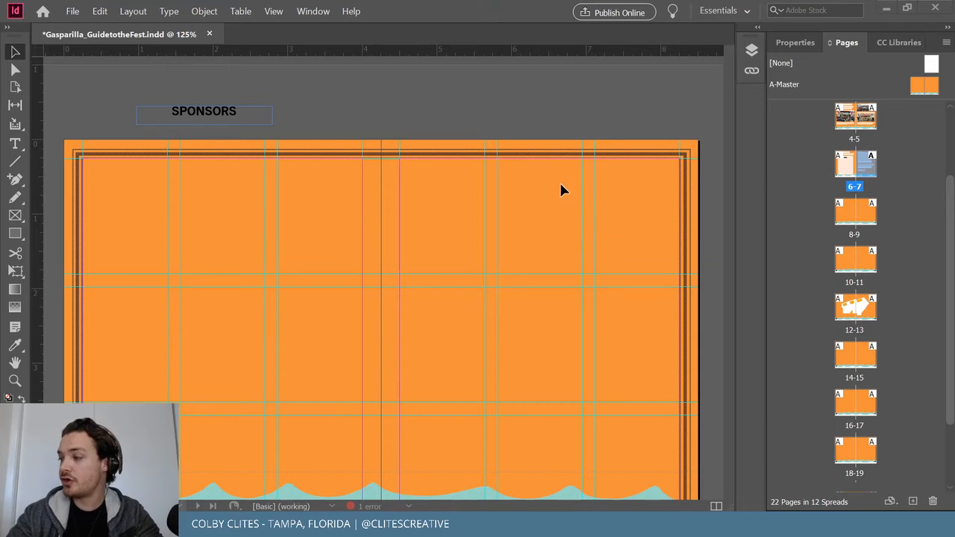
scroll(522, 112, "down", 2)
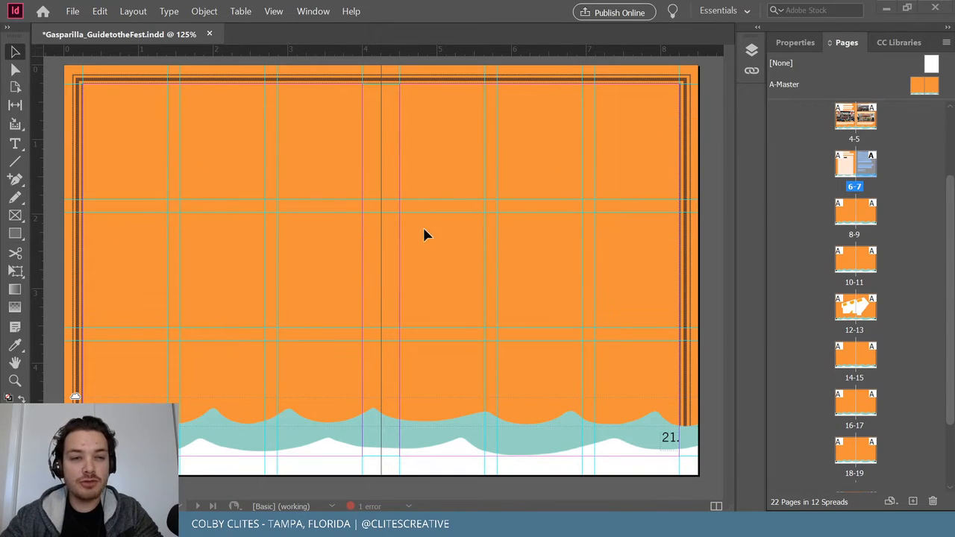
scroll(514, 235, "up", 1)
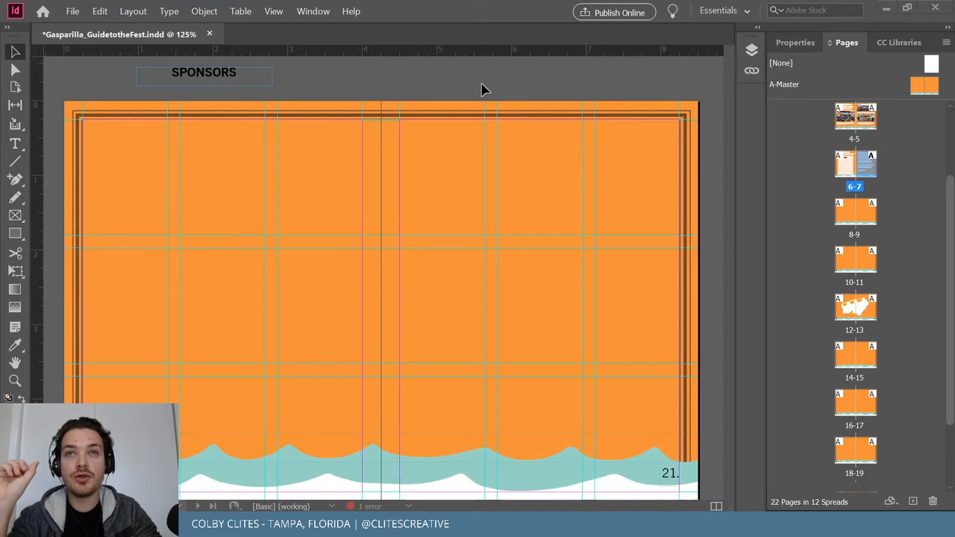
scroll(485, 86, "down", 10)
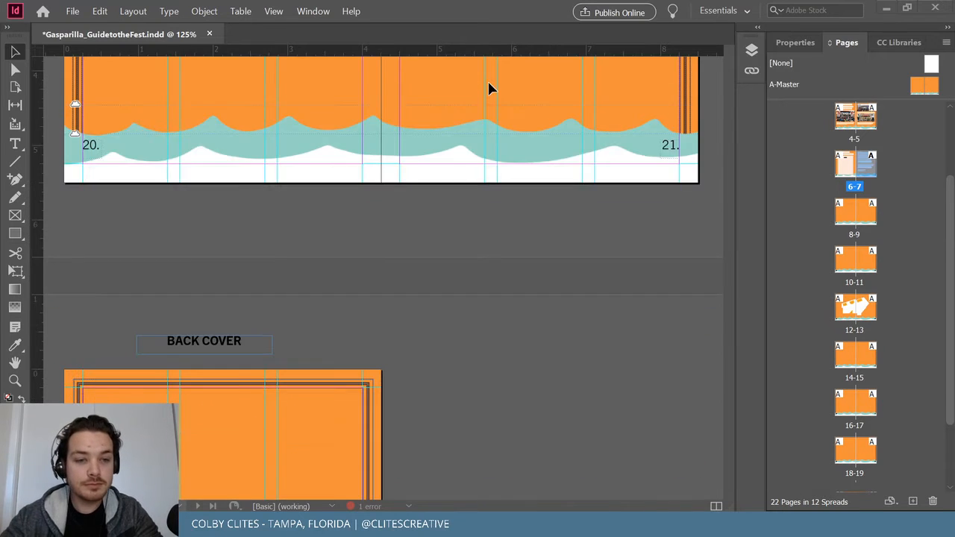
scroll(184, 252, "down", 1)
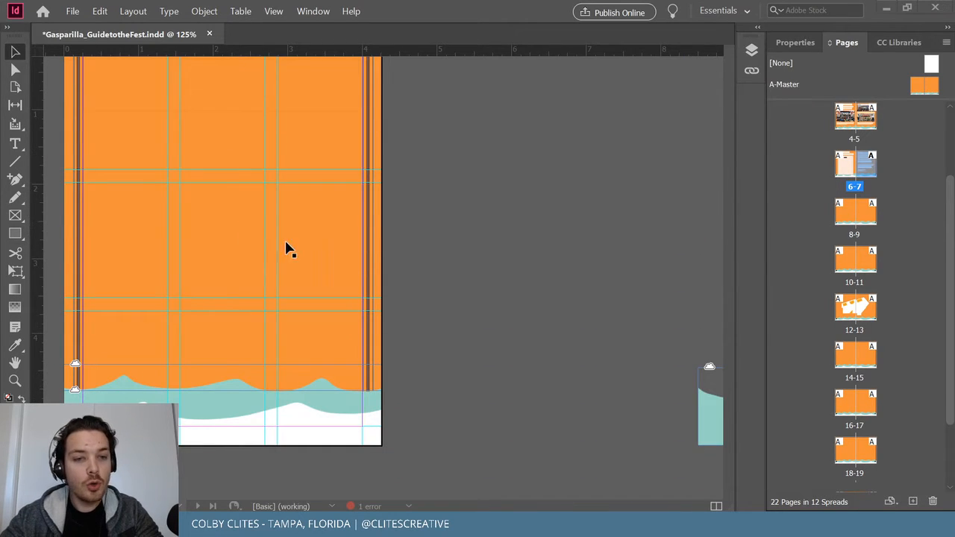
scroll(291, 245, "up", 1)
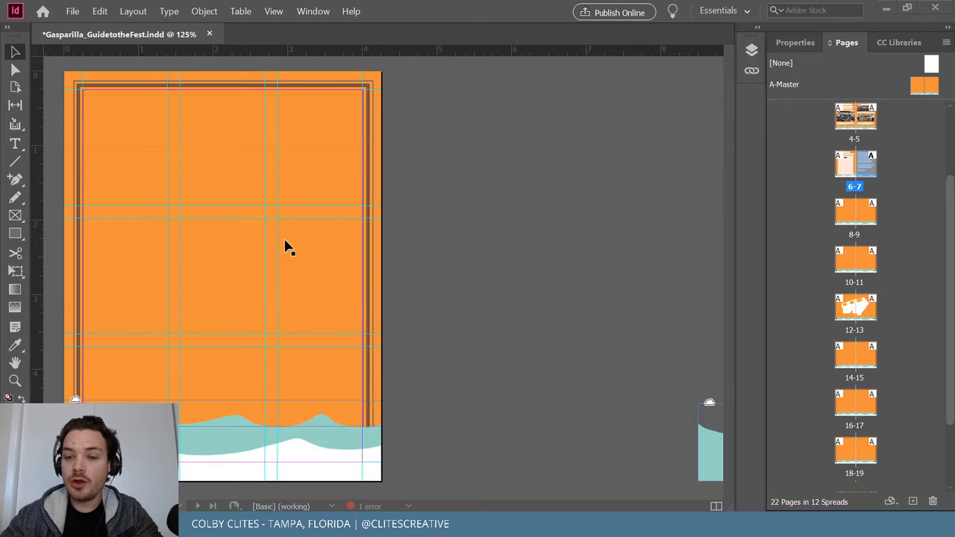
left_click(704, 426)
Delete the stray teal wave shape from the pasteboard.
key("Delete")
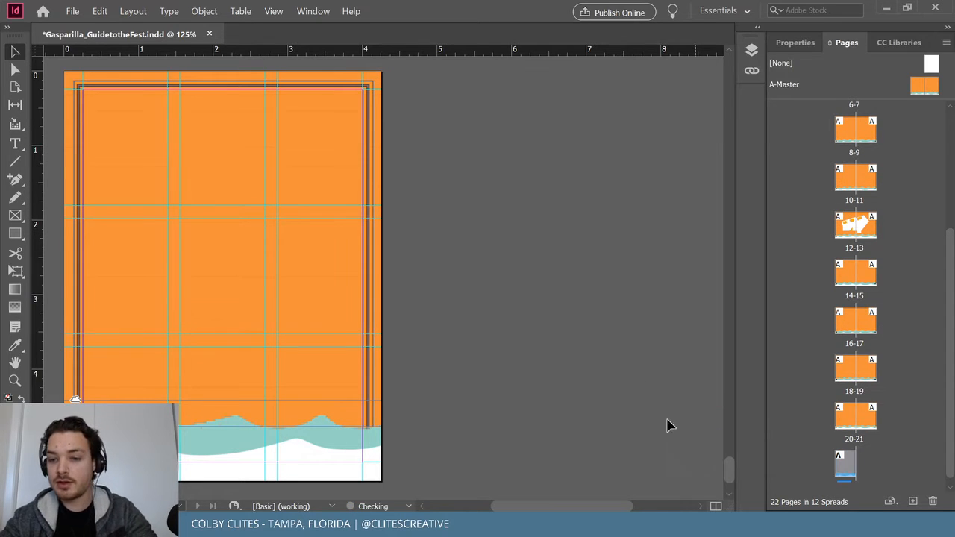
left_click_drag(729, 467, 737, 175)
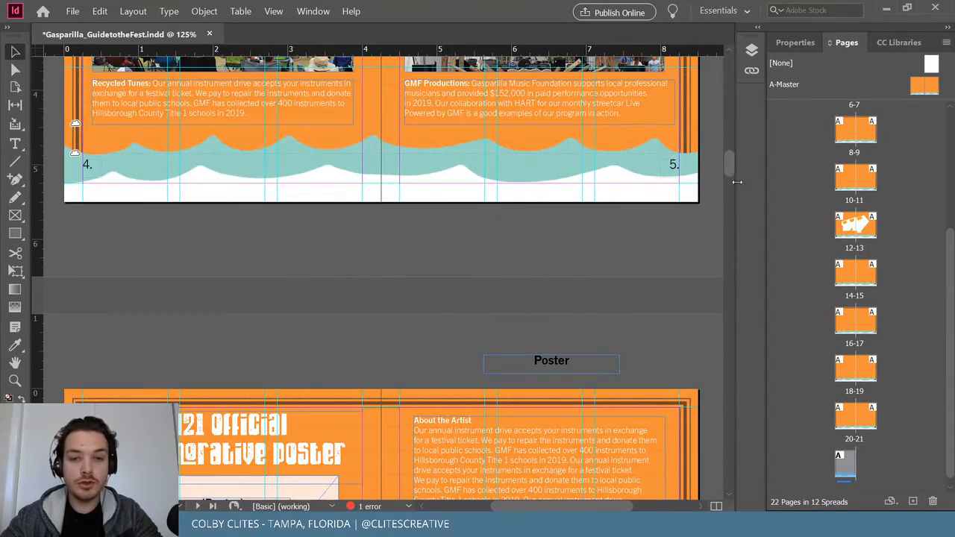
scroll(689, 209, "down", 10)
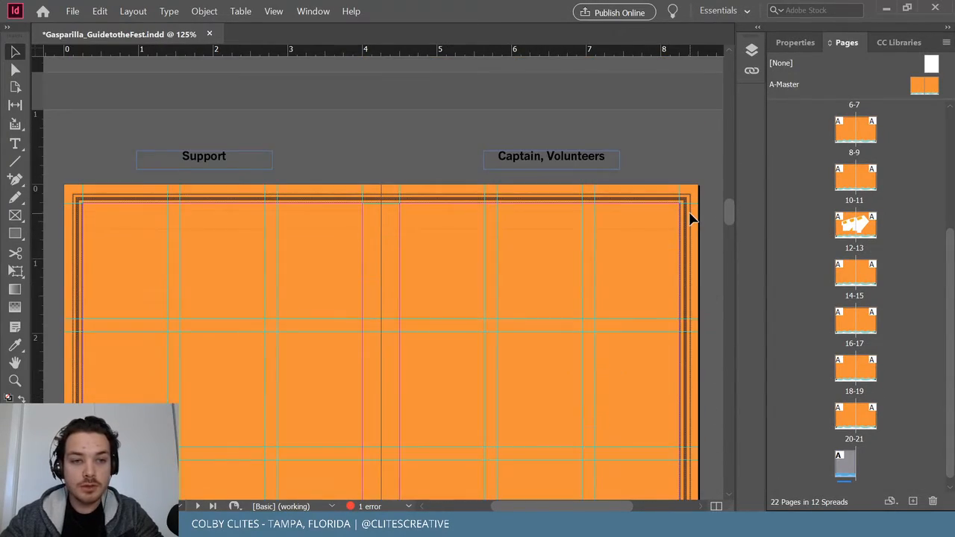
Bring the SAT/SUN SCHEDULE spread, pages 10–11, into view and minimize InDesign.
scroll(691, 218, "down", 2)
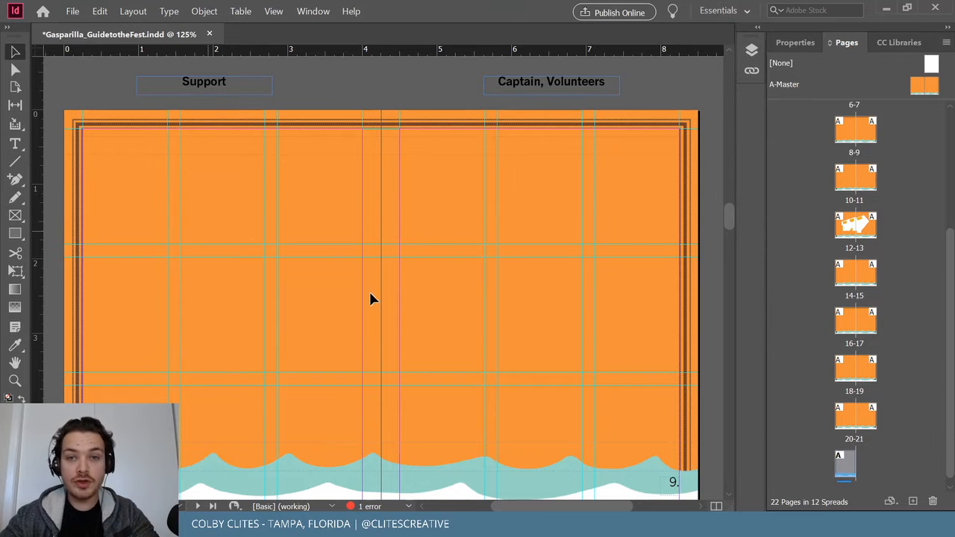
scroll(348, 258, "down", 10)
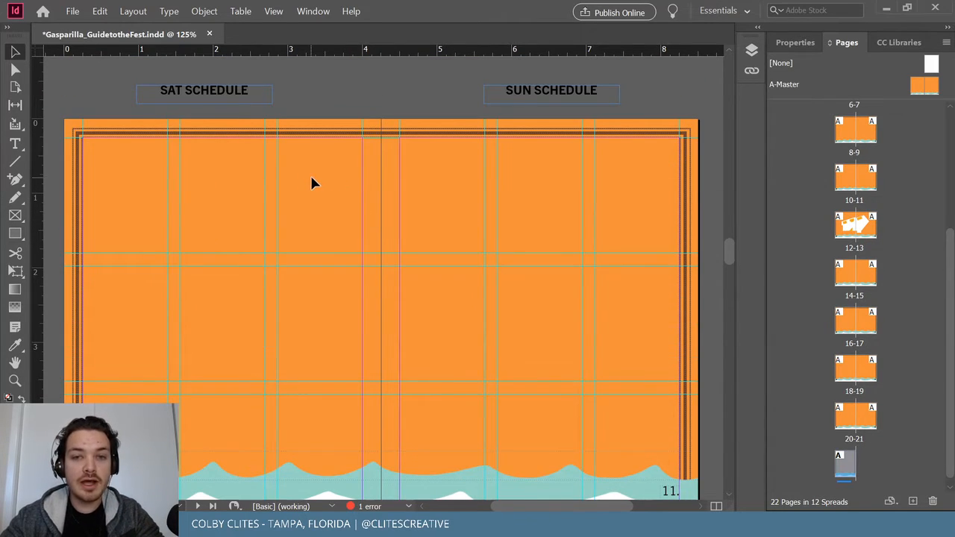
left_click_drag(727, 248, 728, 249)
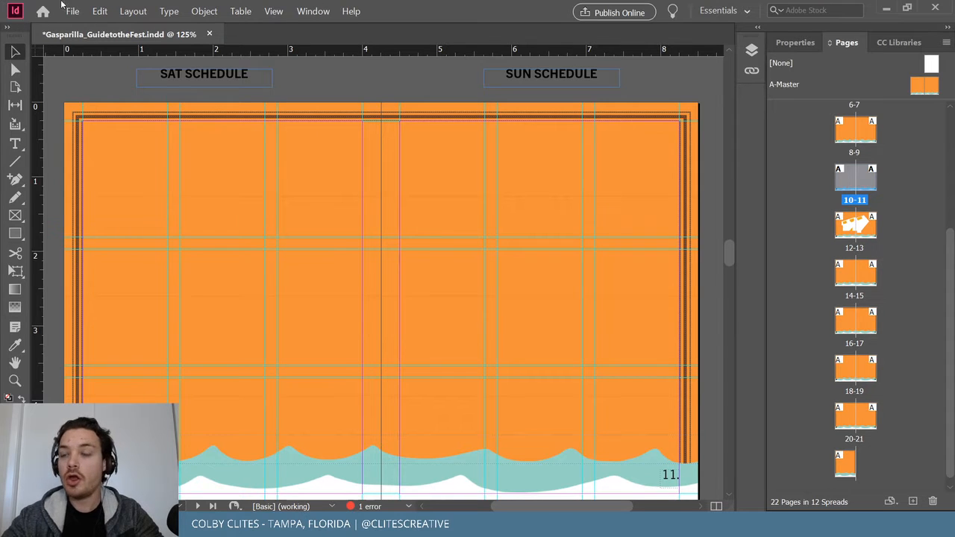
left_click(886, 9)
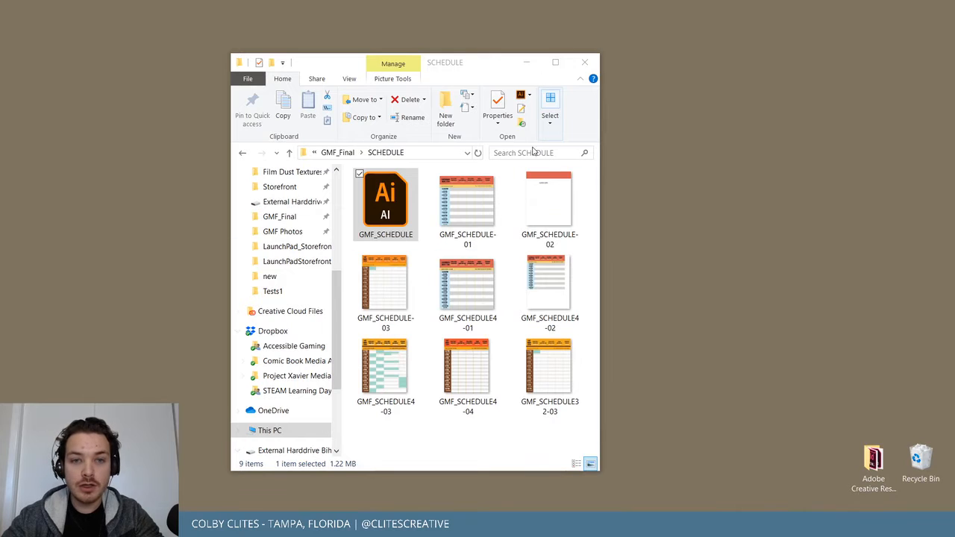
Hide the SCHEDULE folder window and pan around the GMF_logo.ai artboards in Illustrator.
left_click(527, 63)
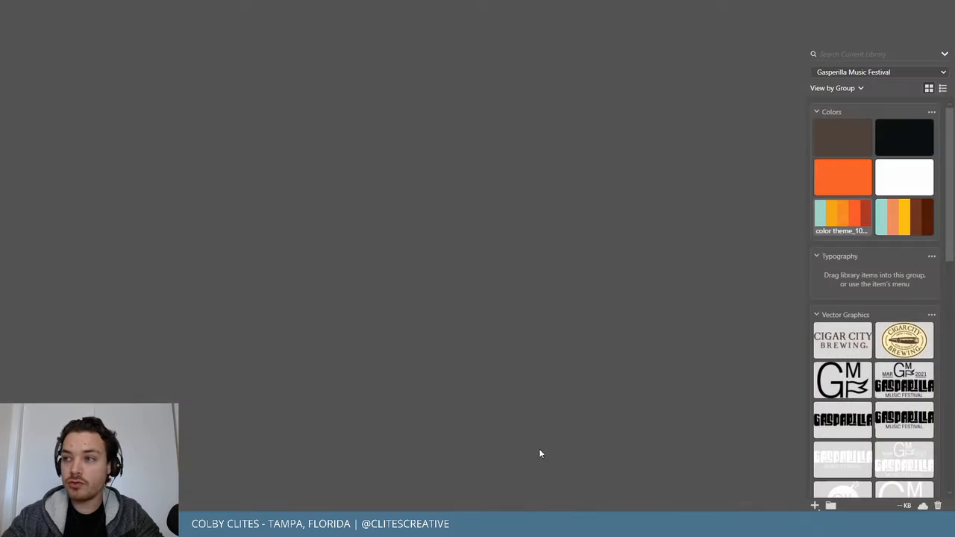
scroll(654, 236, "up", 1)
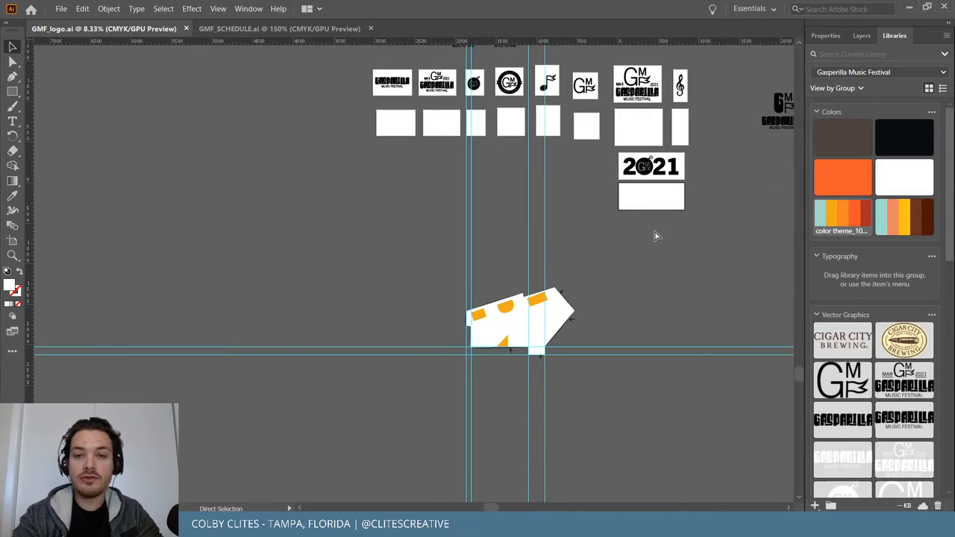
scroll(654, 236, "down", 4)
scroll(654, 235, "up", 3)
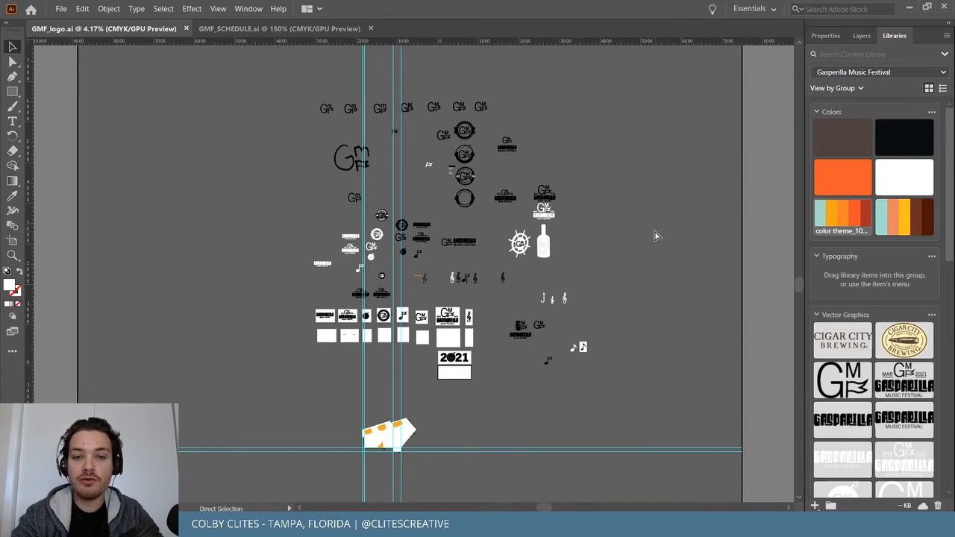
scroll(654, 235, "up", 3)
scroll(654, 235, "down", 4)
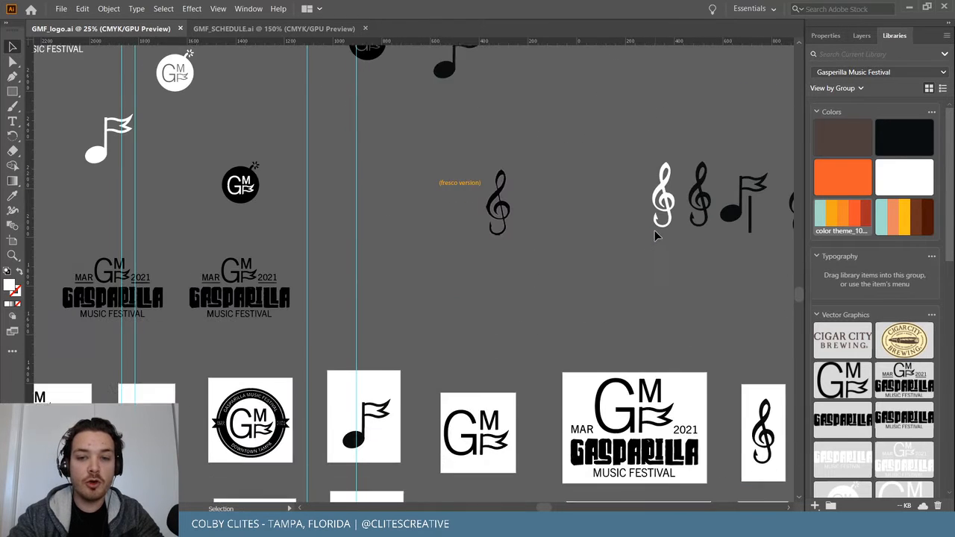
scroll(655, 235, "left", 2)
scroll(654, 236, "left", 2)
scroll(654, 236, "right", 5)
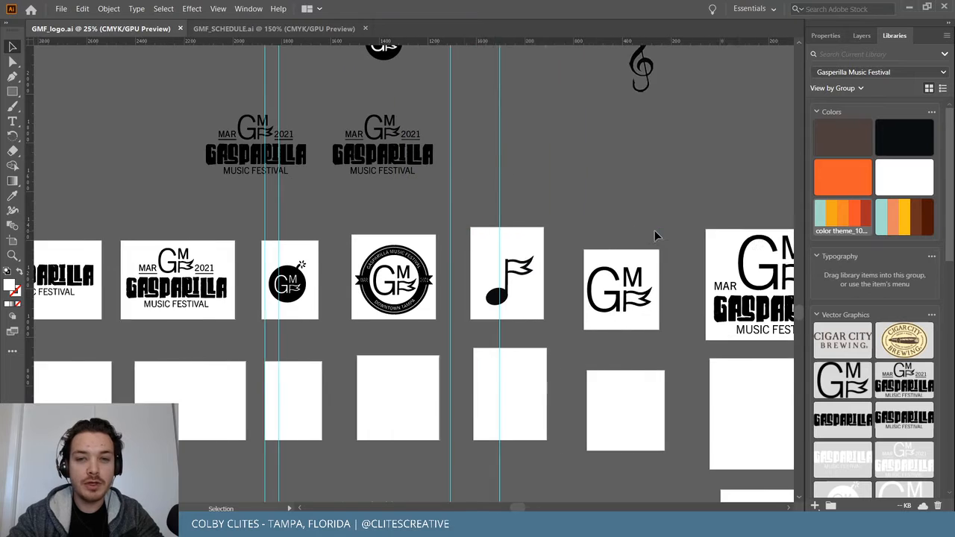
scroll(655, 236, "down", 1)
scroll(654, 236, "down", 3)
scroll(655, 236, "left", 3)
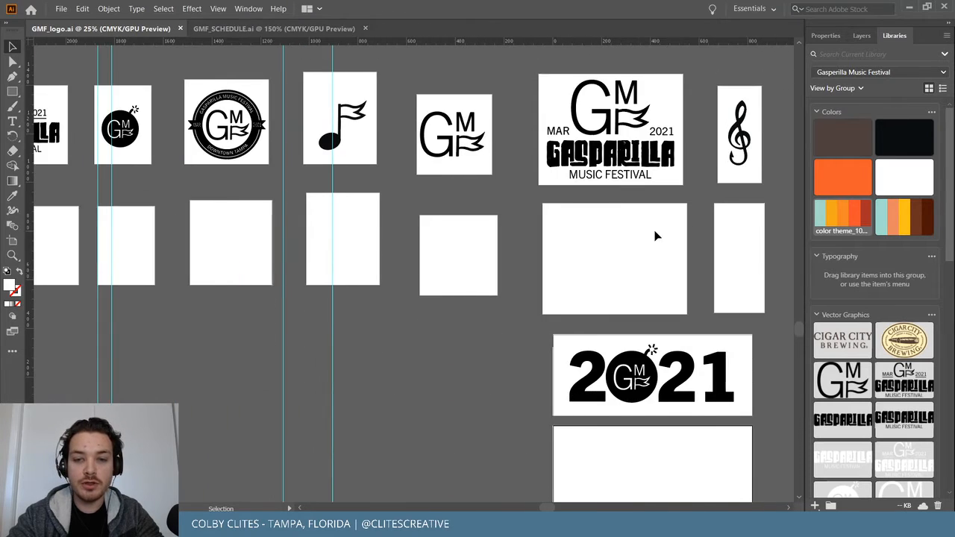
scroll(654, 236, "down", 4)
scroll(654, 236, "left", 2)
scroll(655, 236, "right", 5)
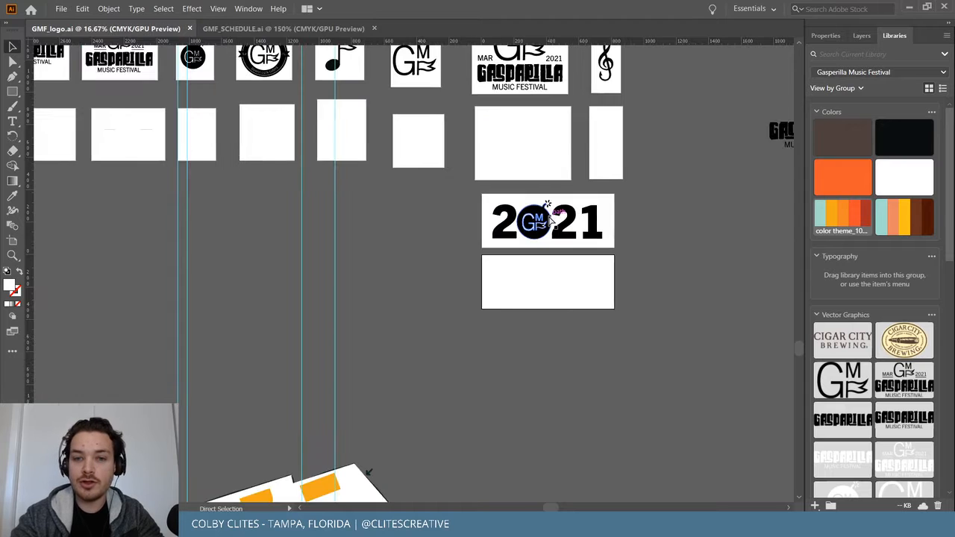
Zoom out to see all the logo artboards, then switch to GMF_SCHEDULE.ai.
key("ctrl+minus")
key("ctrl+minus")
key("ctrl+minus")
scroll(533, 222, "down", 3)
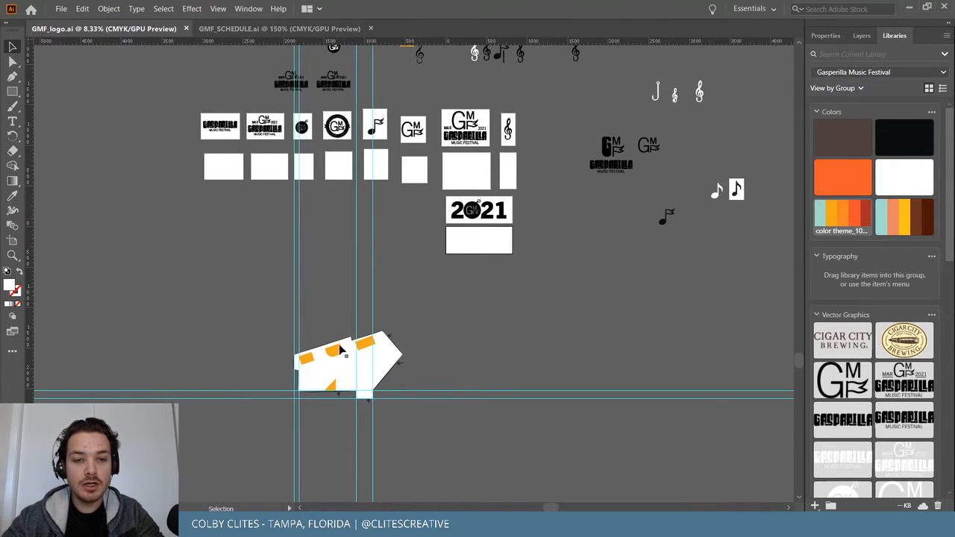
scroll(377, 359, "down", 1)
scroll(366, 362, "up", 5)
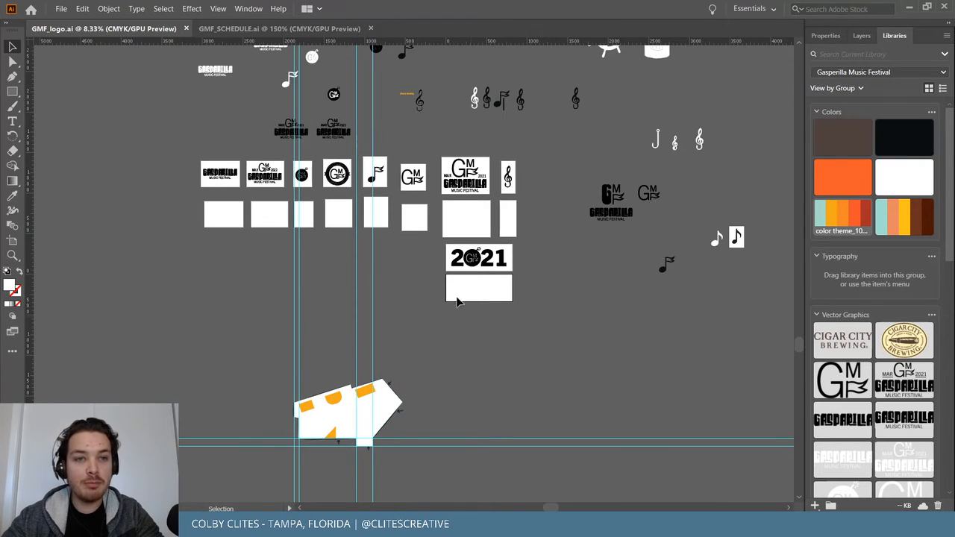
left_click(337, 28)
Zoom out and delete everything on the SAT MAR 5TH schedule artboard.
scroll(696, 196, "down", 1)
scroll(696, 199, "up", 1)
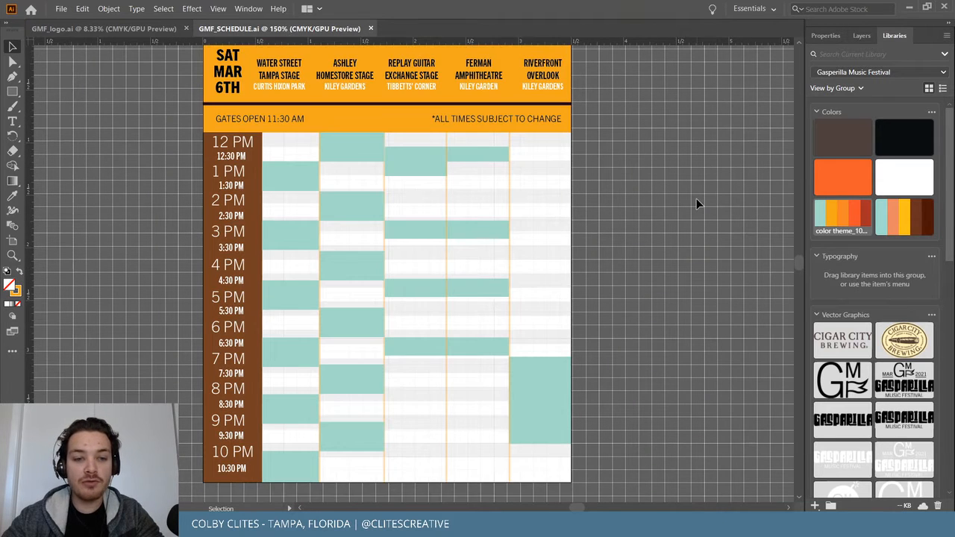
scroll(696, 199, "up", 1)
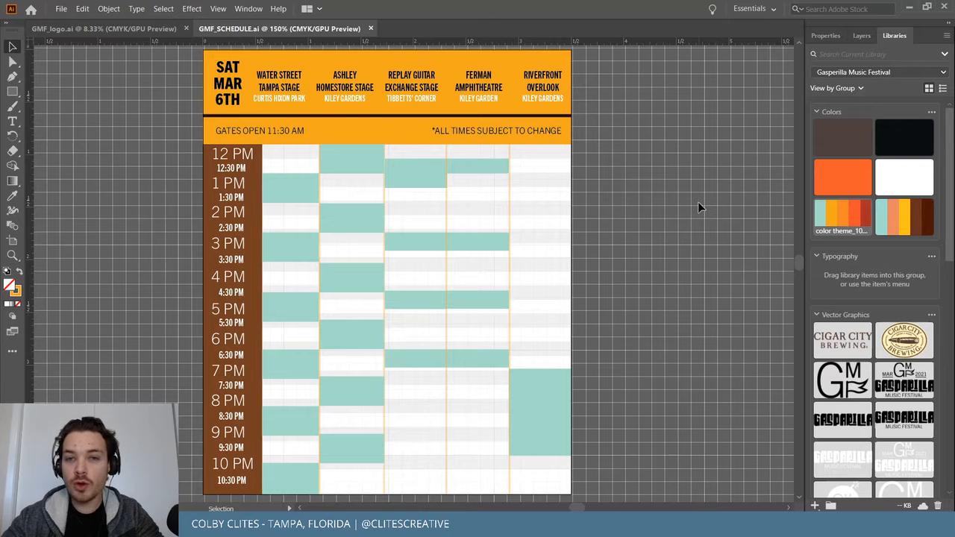
scroll(698, 207, "down", 1)
key("ctrl+minus")
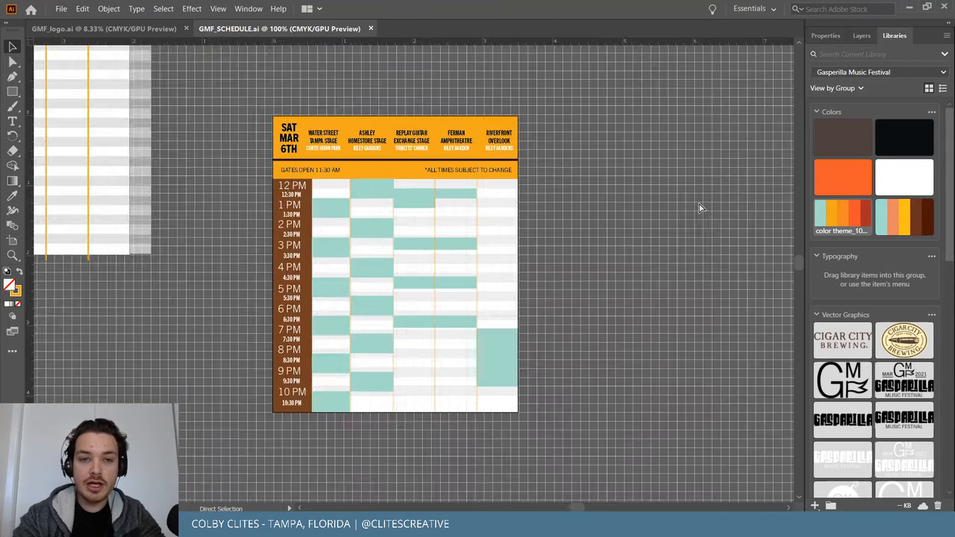
scroll(699, 202, "left", 4)
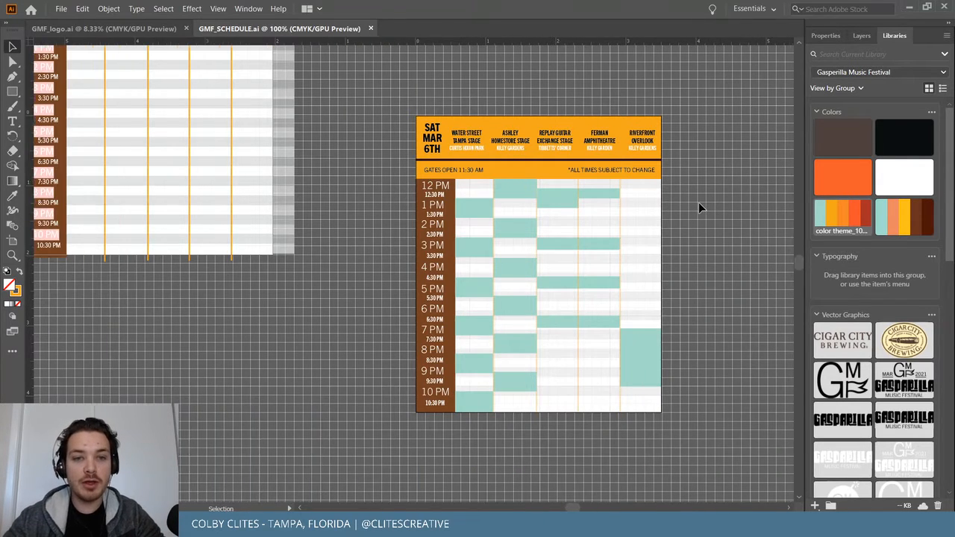
scroll(699, 203, "up", 4)
scroll(665, 206, "left", 3)
left_click_drag(153, 92, 400, 426)
key("Delete")
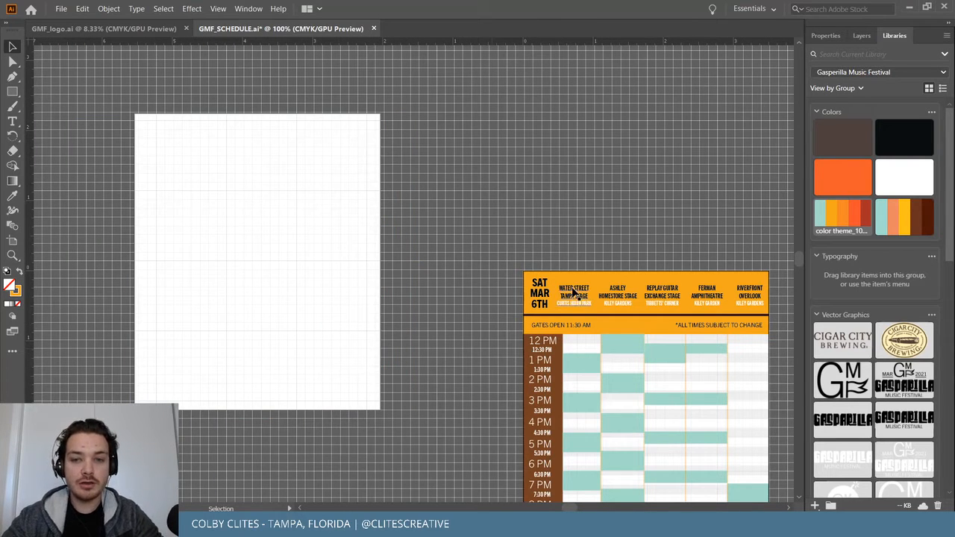
Try moving the SAT MAR 6TH schedule onto the left artboard, then undo it.
scroll(520, 246, "down", 1)
scroll(748, 499, "down", 4)
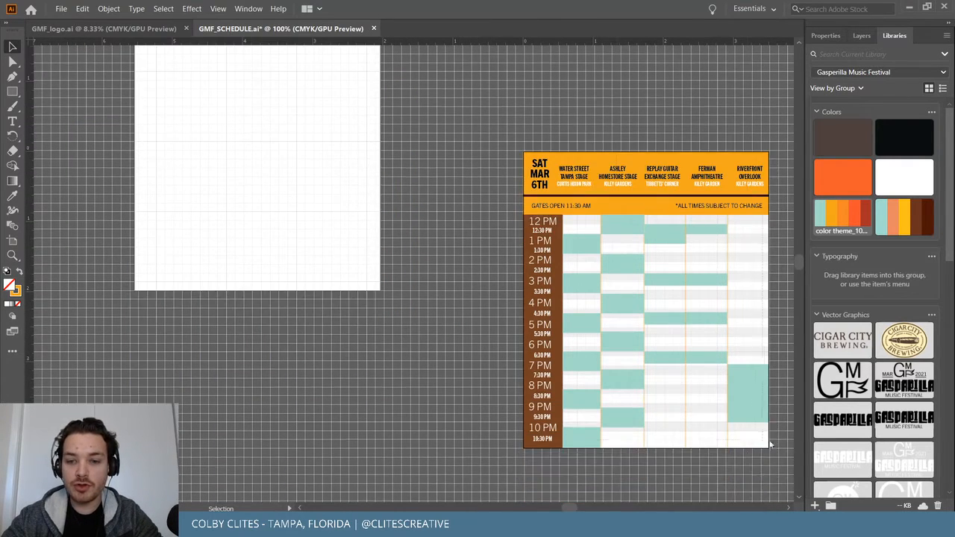
left_click(705, 337)
left_click_drag(704, 297, 464, 428)
key("ctrl+z")
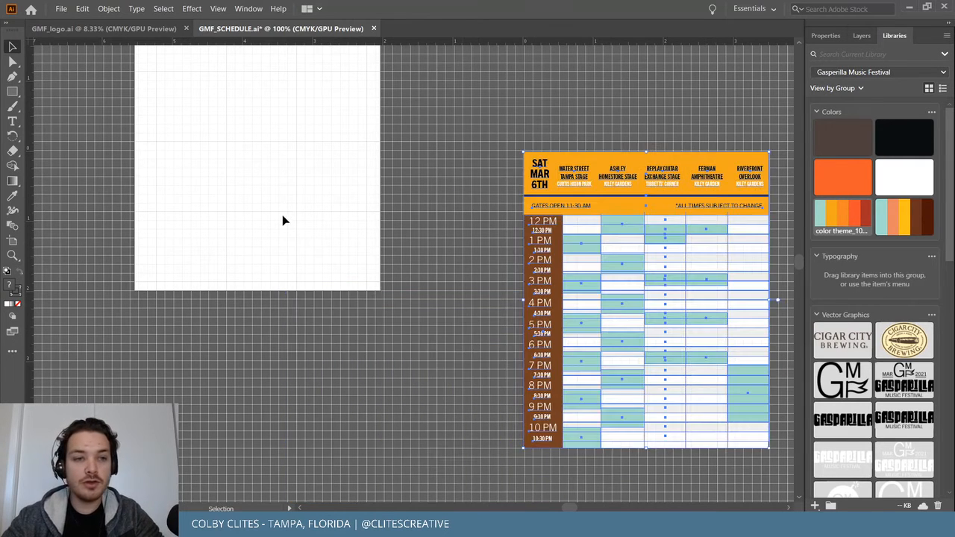
Delete the blank artboard copy and the second artboard with the Artboard tool.
scroll(284, 217, "up", 2)
left_click(12, 241)
scroll(171, 126, "up", 3)
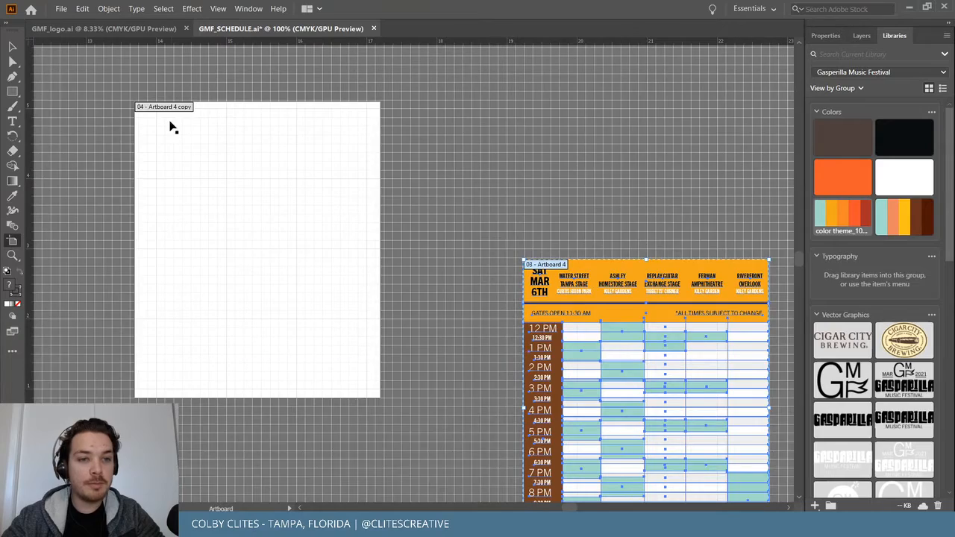
key("Delete")
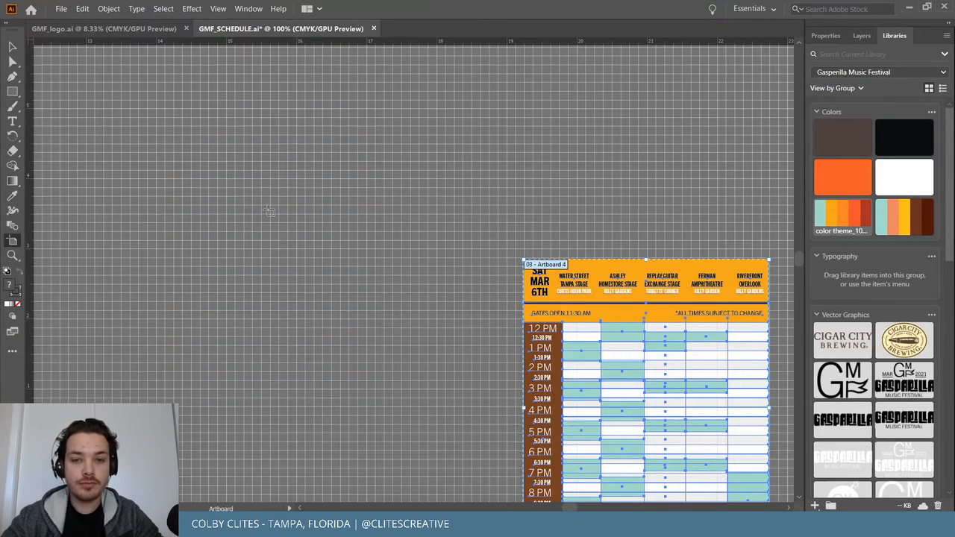
scroll(272, 216, "right", 7)
scroll(276, 216, "down", 5)
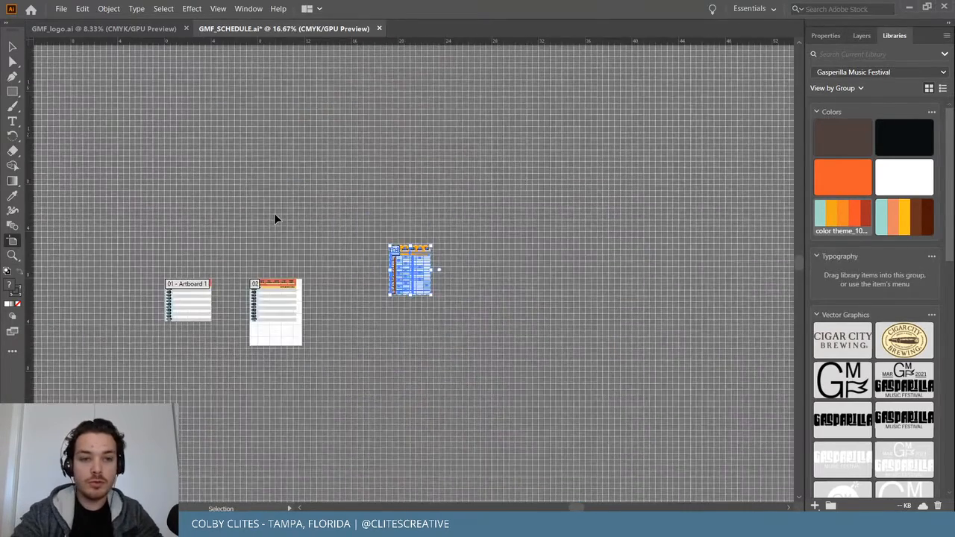
scroll(276, 217, "up", 2)
scroll(276, 216, "left", 6)
scroll(276, 217, "left", 2)
left_click(321, 299)
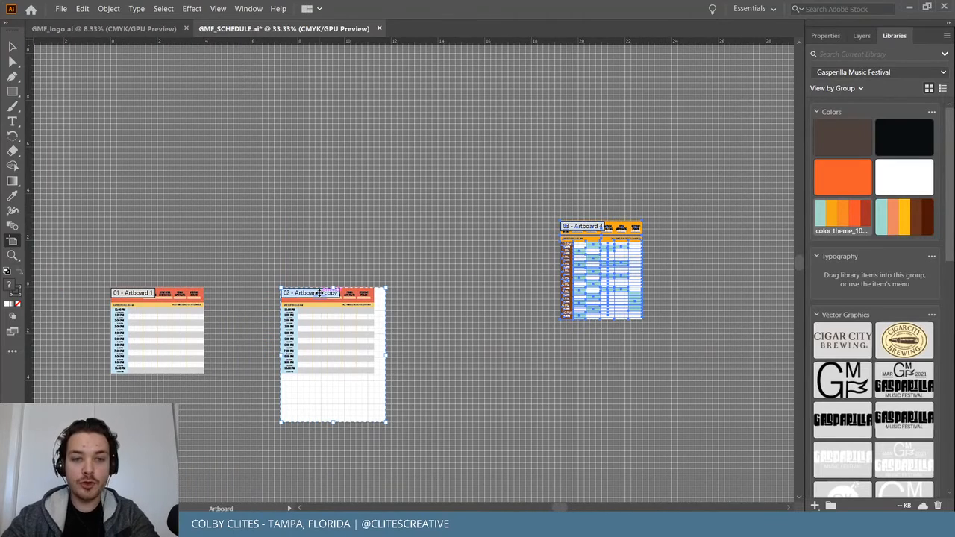
key("Delete")
Select and delete the two left-hand schedules.
key("v")
left_click_drag(431, 427, 420, 415)
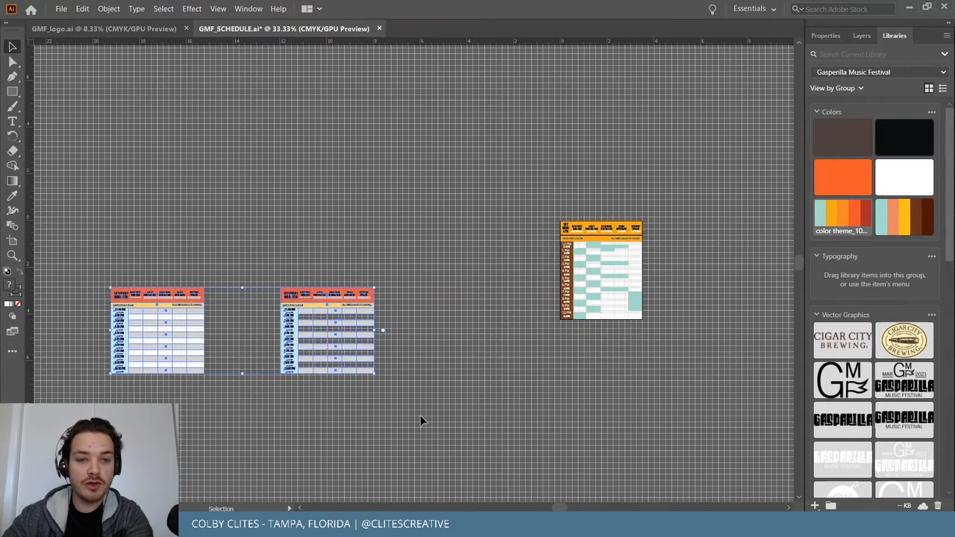
key("Delete")
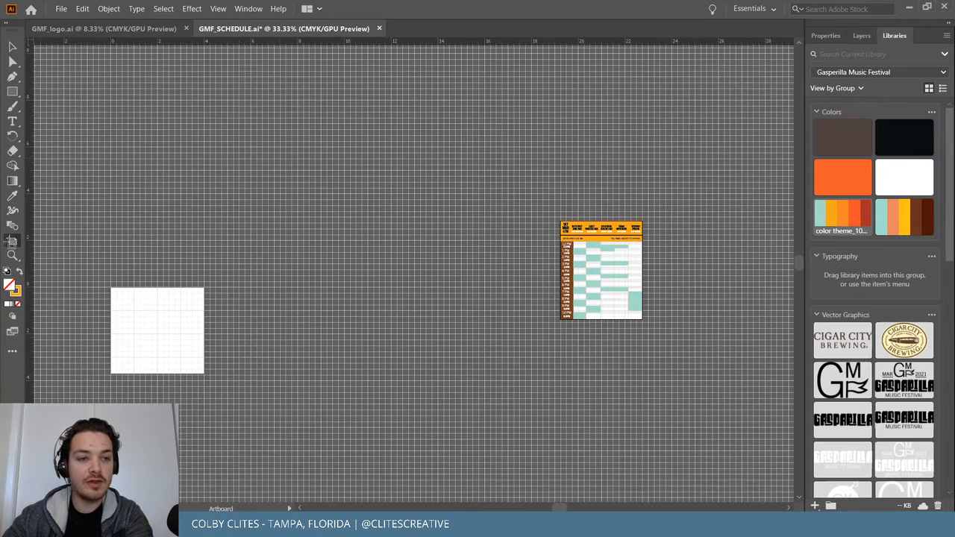
Delete the empty left artboard, leaving only the SAT MAR 6TH artboard, and zoom in.
left_click(12, 240)
left_click(113, 293)
key("Delete")
left_click(12, 46)
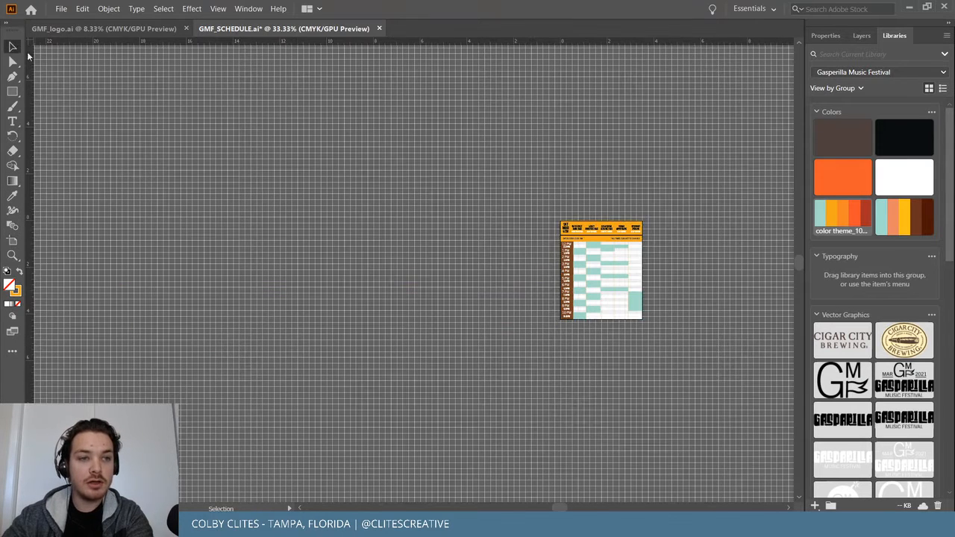
key("z")
left_click_drag(611, 254, 715, 279)
Zoom in on the SAT MAR 6TH schedule and save GMF_SCHEDULE.ai.
scroll(715, 279, "down", 1)
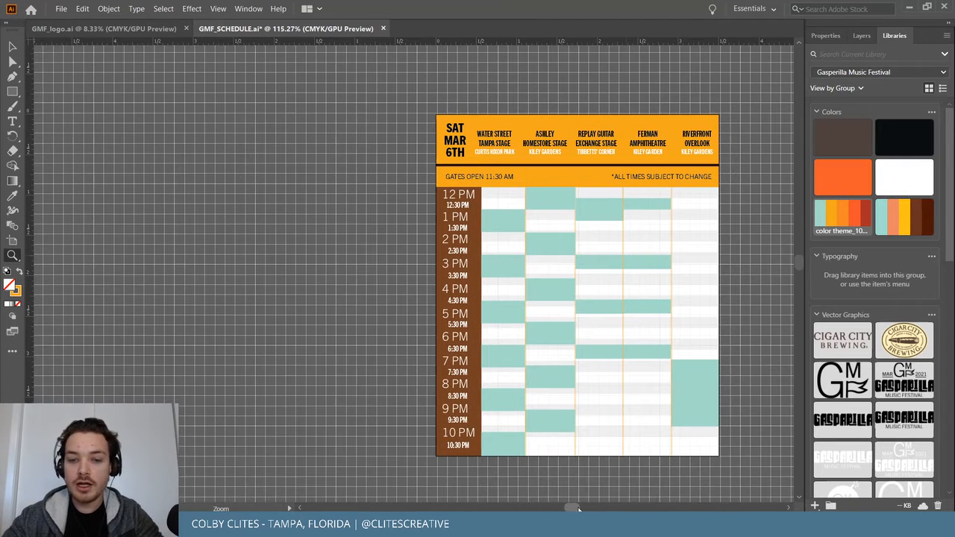
scroll(611, 430, "right", 5)
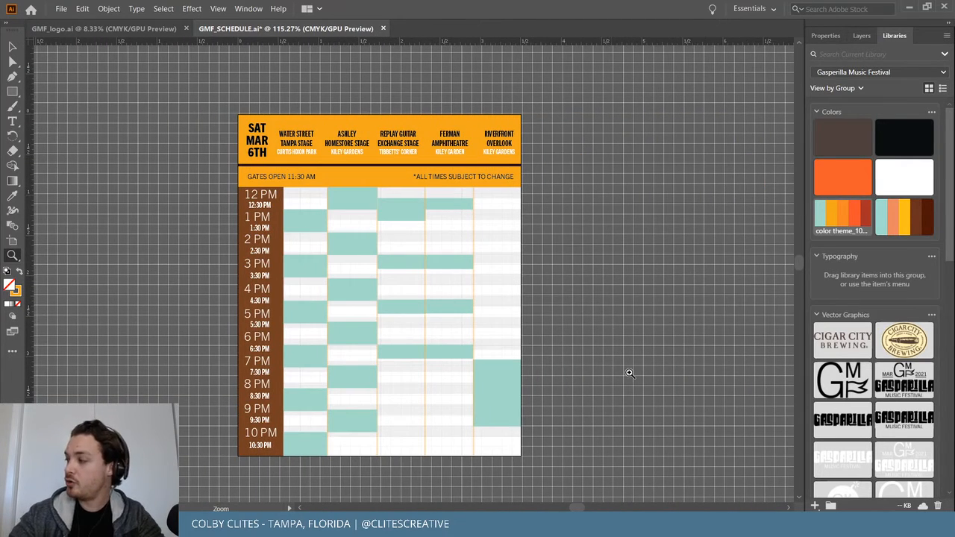
left_click(14, 47)
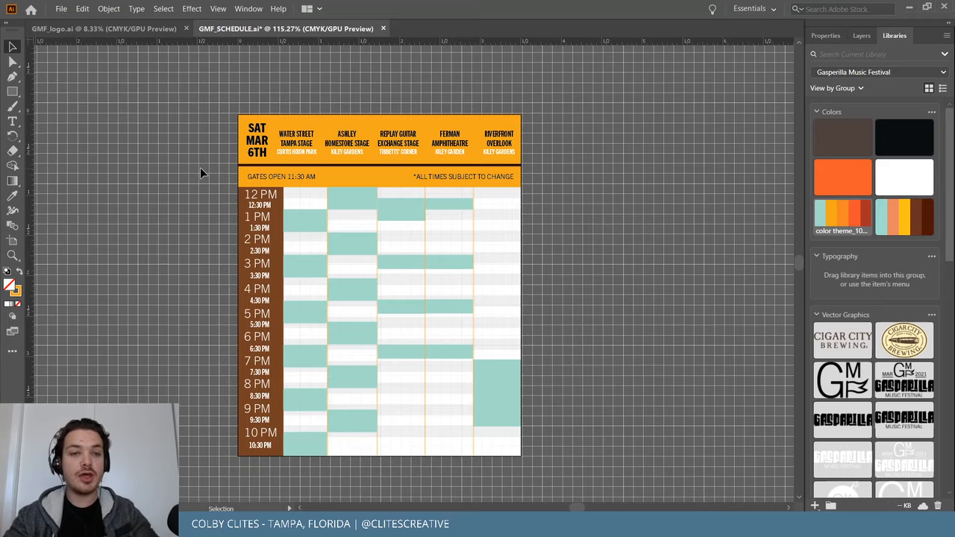
key("ctrl+equal")
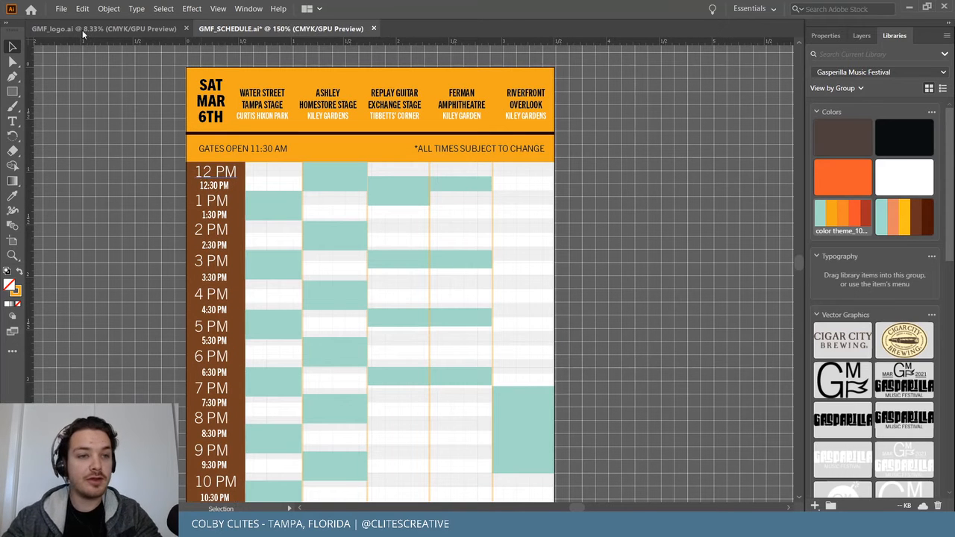
left_click(61, 9)
left_click(86, 95)
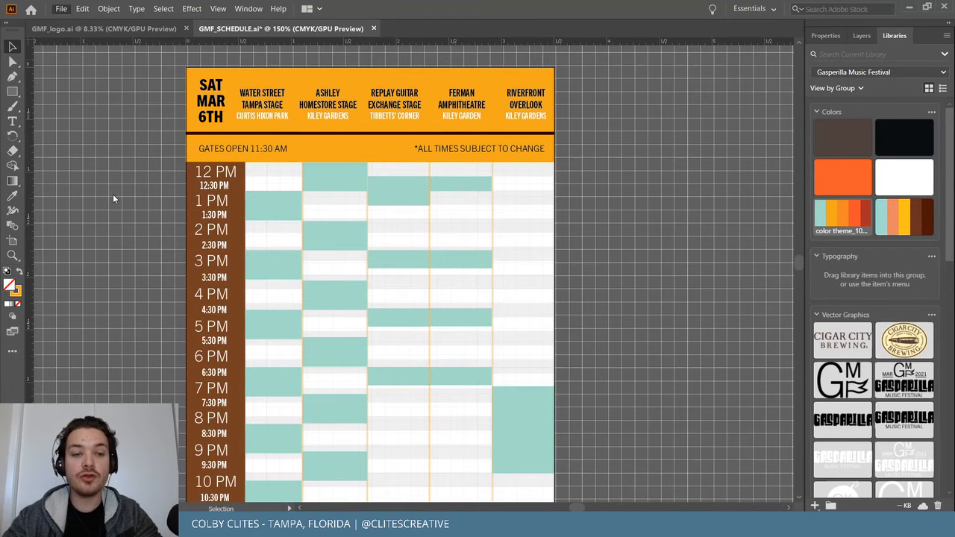
Inspect the schedule's objects, selecting the Ashley 12 PM block, all artwork, and the Riverfront block.
scroll(113, 201, "down", 1)
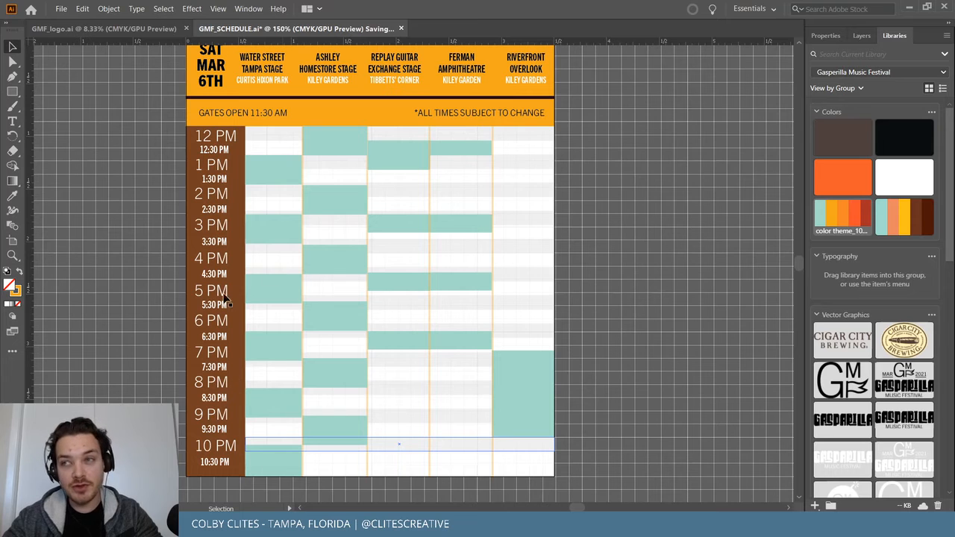
scroll(145, 255, "down", 1)
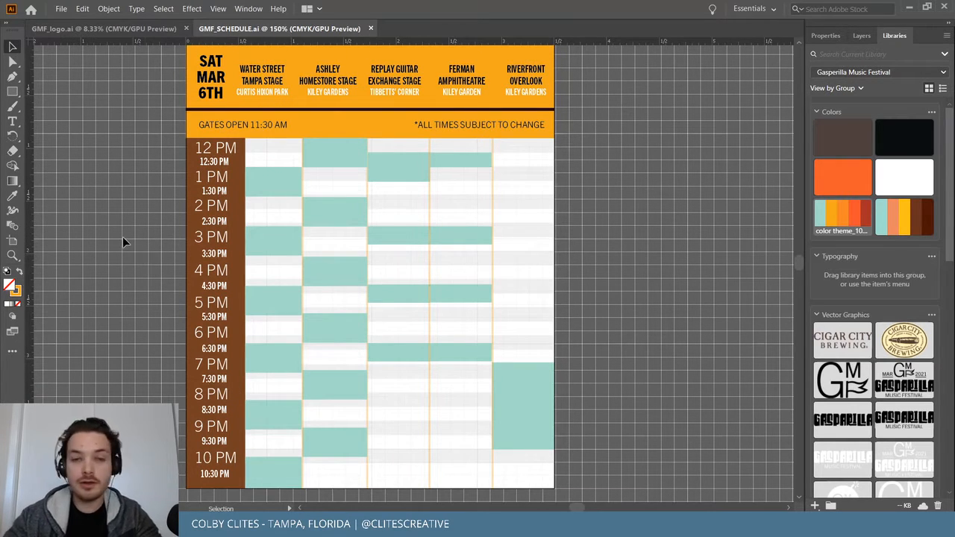
scroll(124, 239, "up", 1)
key("a")
key("v")
scroll(153, 220, "up", 2)
scroll(151, 226, "down", 3)
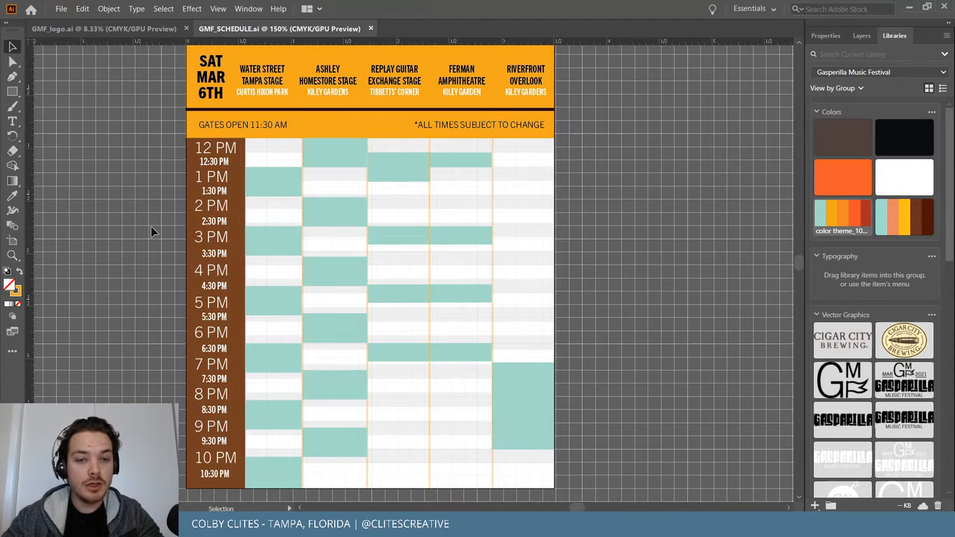
left_click(320, 158)
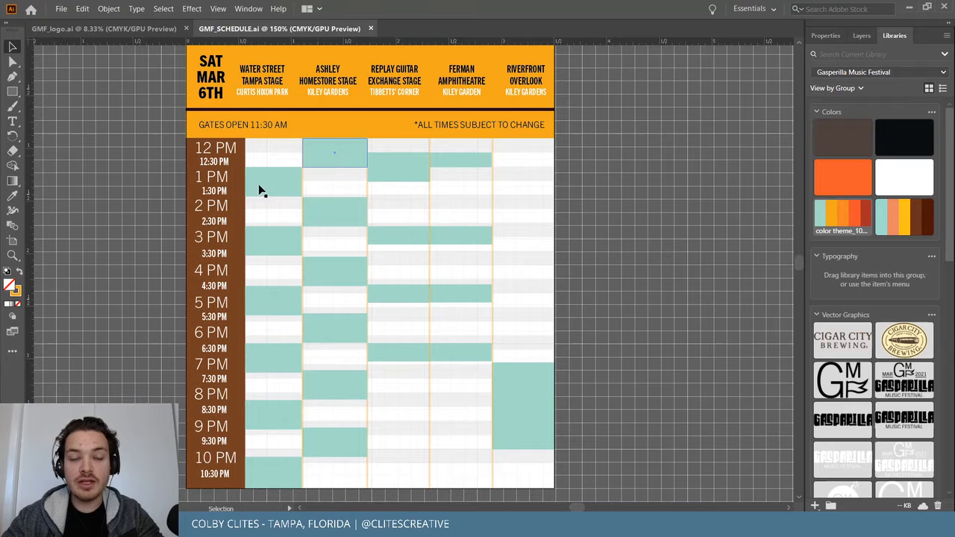
key("ctrl+a")
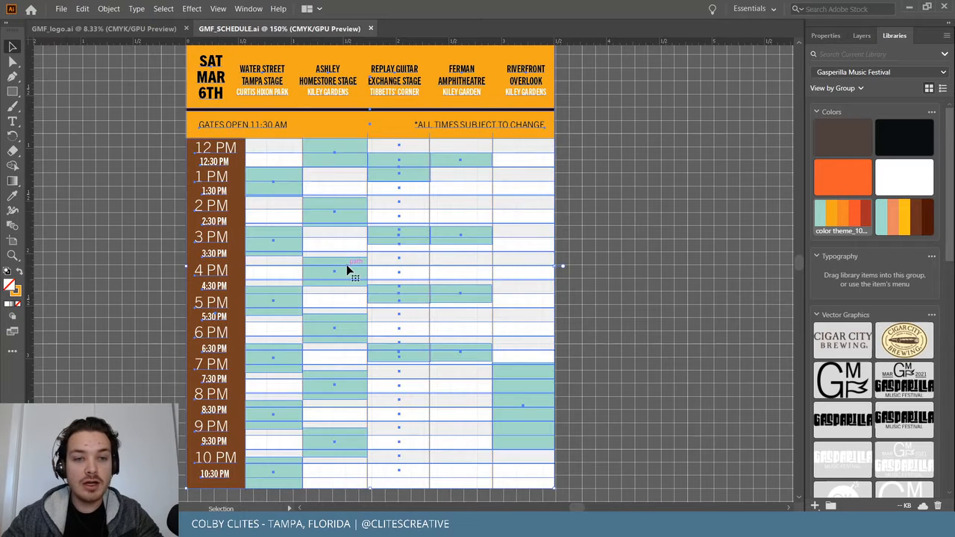
left_click(670, 235)
left_click(544, 387)
left_click(600, 245)
scroll(623, 285, "up", 2)
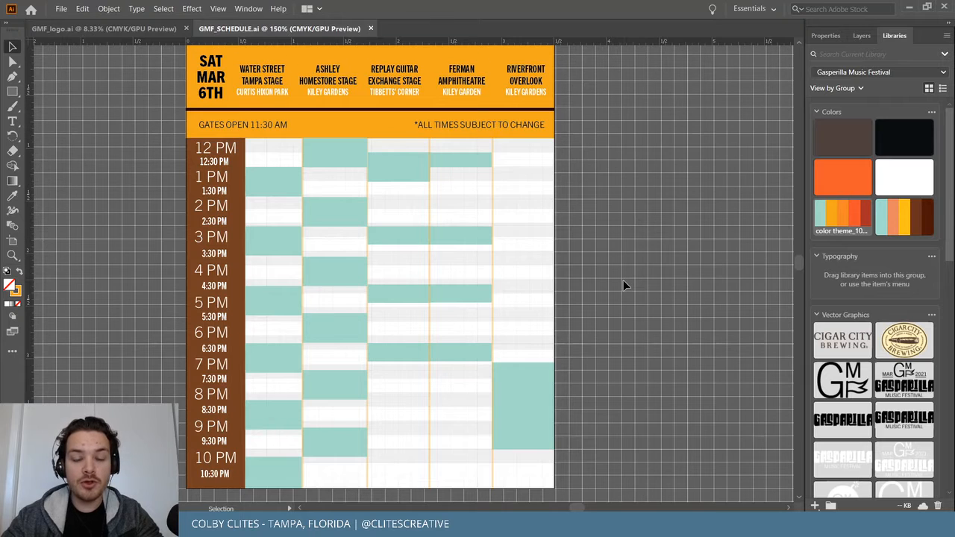
scroll(623, 286, "down", 2)
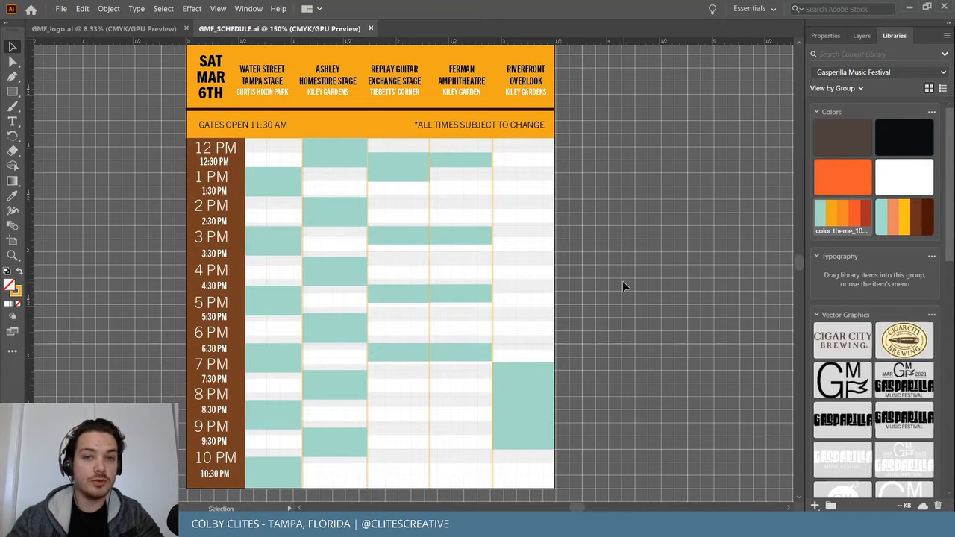
scroll(547, 277, "up", 2)
Zoom out to 100% and duplicate the schedule artboard to the right.
key("shift+o")
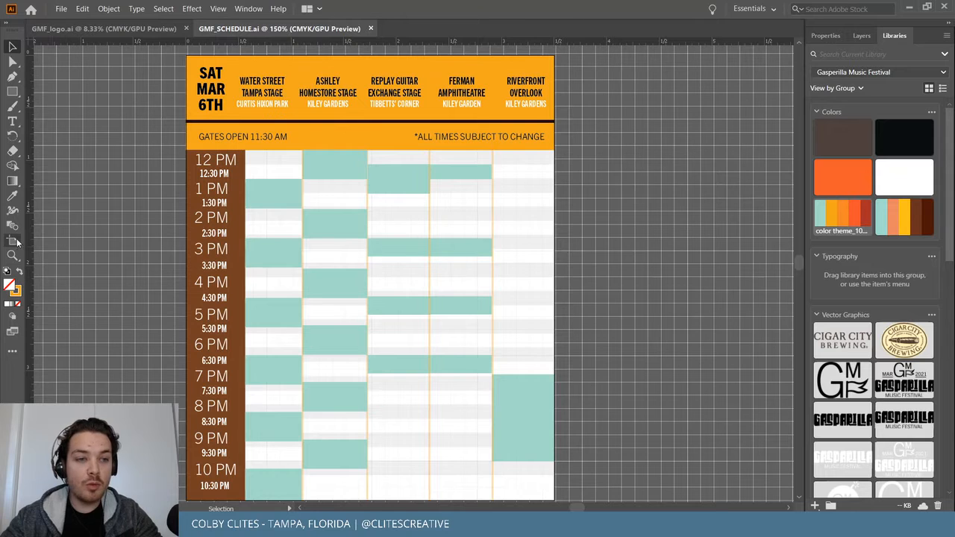
key("ctrl+minus")
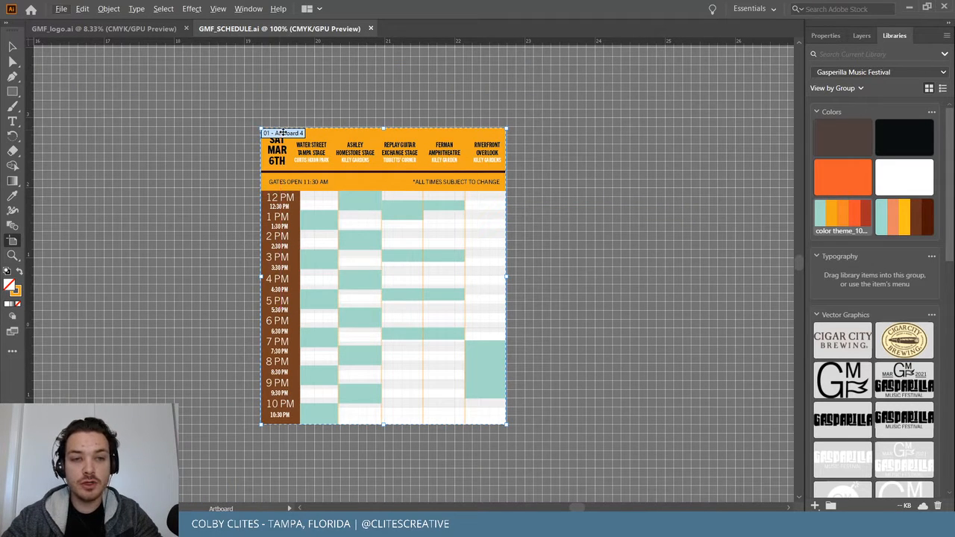
left_click_drag(283, 136, 553, 137)
Try moving the original table over the right artboard, then undo and deselect.
left_click(12, 46)
left_click(401, 212)
left_click_drag(401, 212, 722, 113)
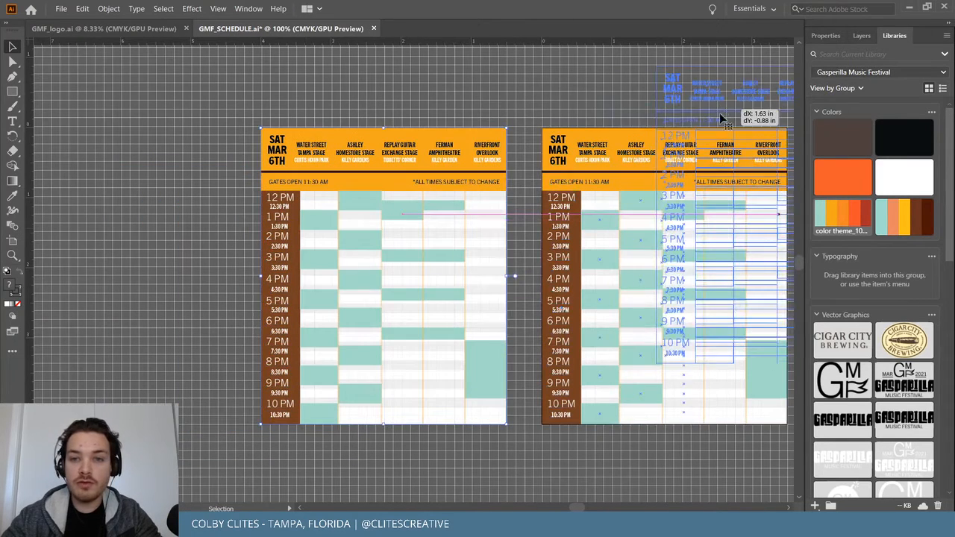
left_click_drag(554, 208, 553, 208)
key("ctrl+z")
left_click(562, 89)
Zoom to 150% and change the duplicate's day heading from SAT to SUN.
key("ctrl+equal")
scroll(564, 90, "right", 6)
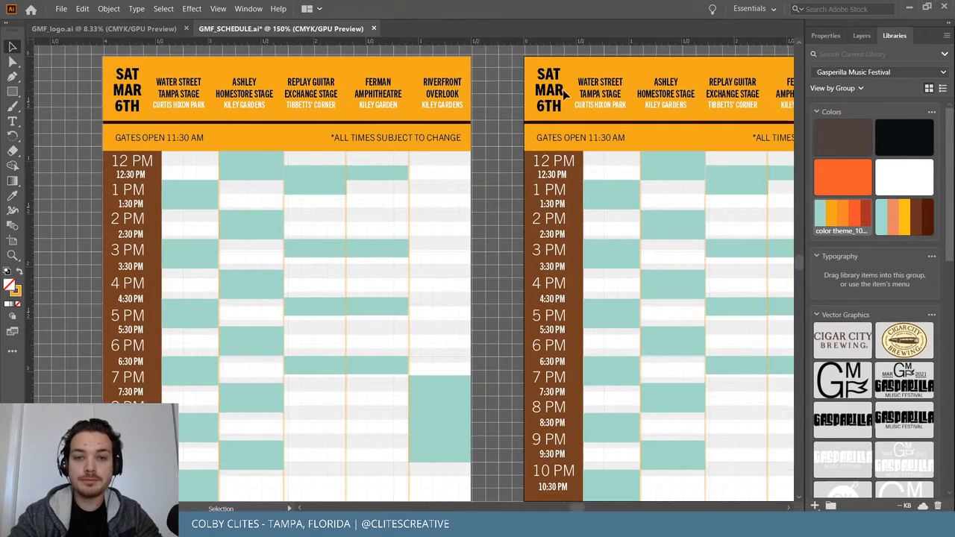
scroll(563, 90, "right", 2)
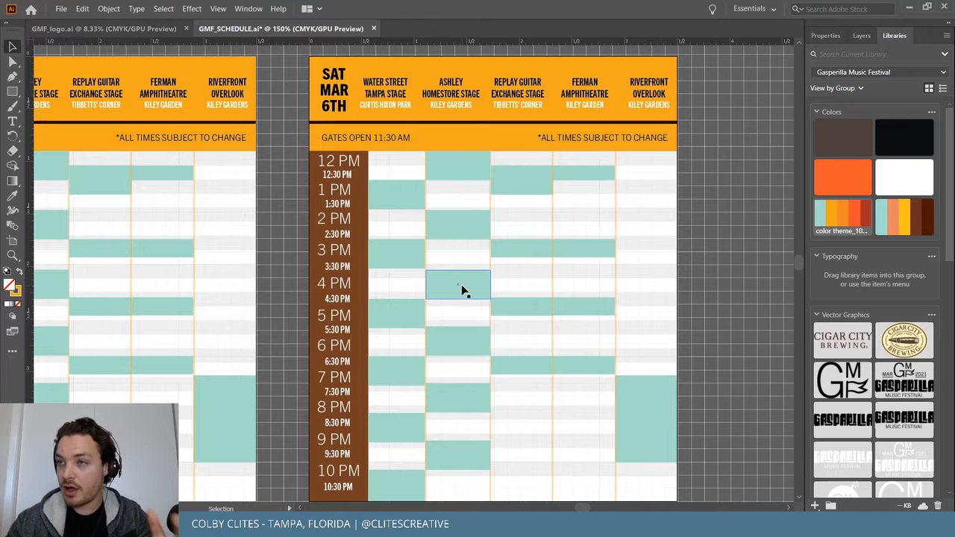
double_click(337, 78)
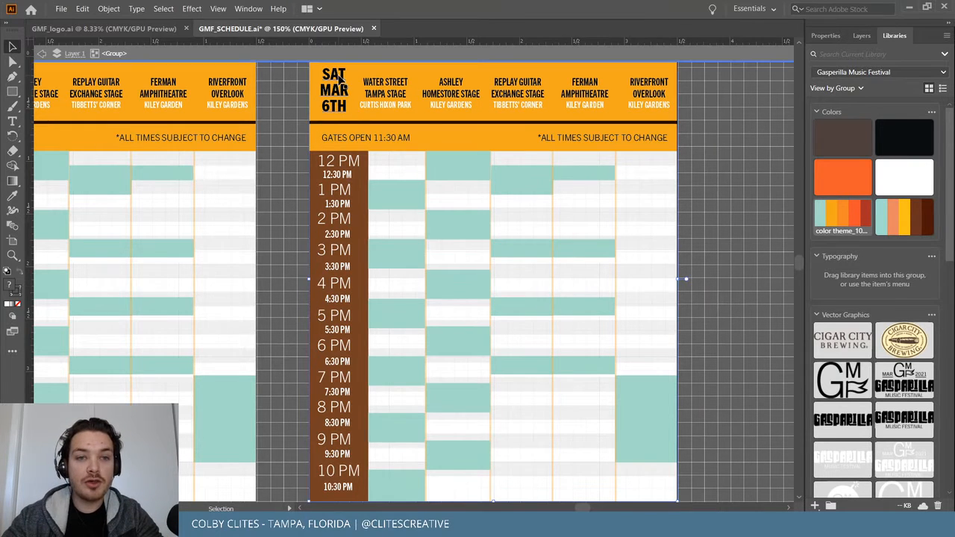
double_click(333, 75)
left_click_drag(331, 74, 347, 77)
type("u")
key("BackSpace")
type("UN")
left_click(13, 47)
Change the date from 6TH to 7TH, exit the header group, and zoom out to both schedules.
double_click(359, 158)
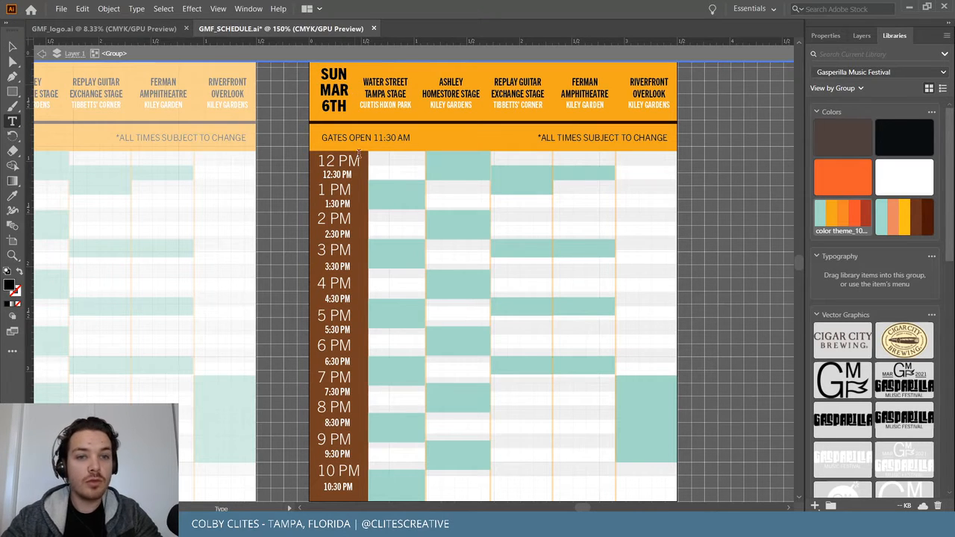
left_click(330, 109)
key("BackSpace")
type("7")
key("Escape")
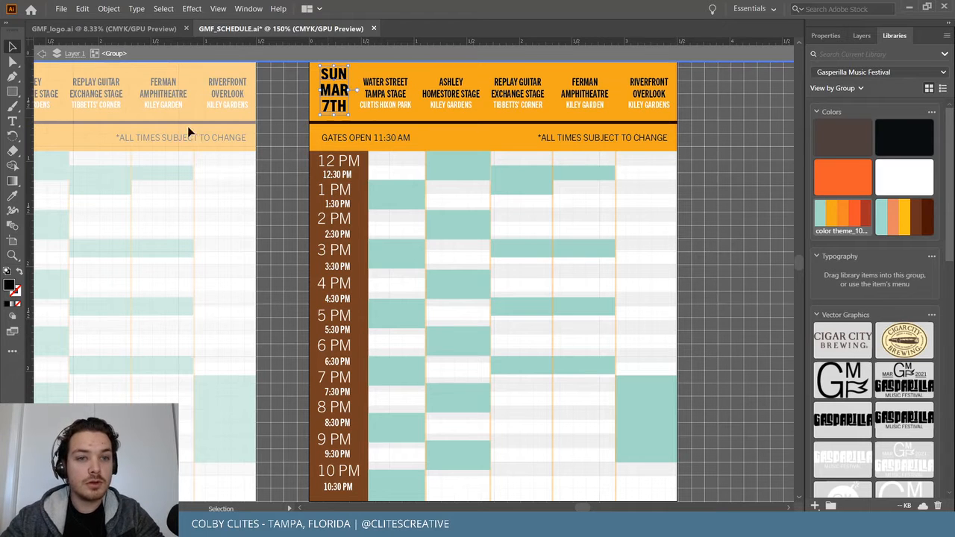
double_click(285, 151)
scroll(287, 296, "left", 2)
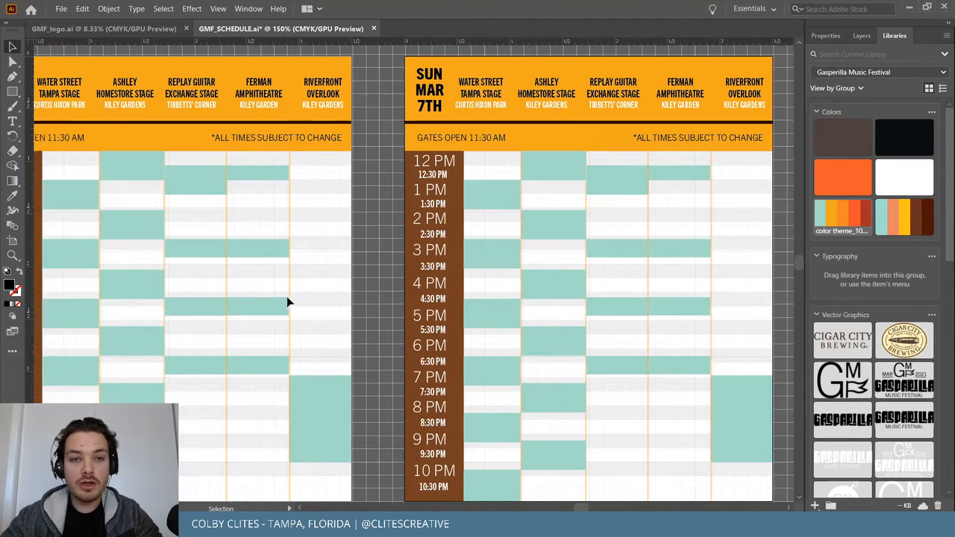
key("a")
key("ctrl+minus")
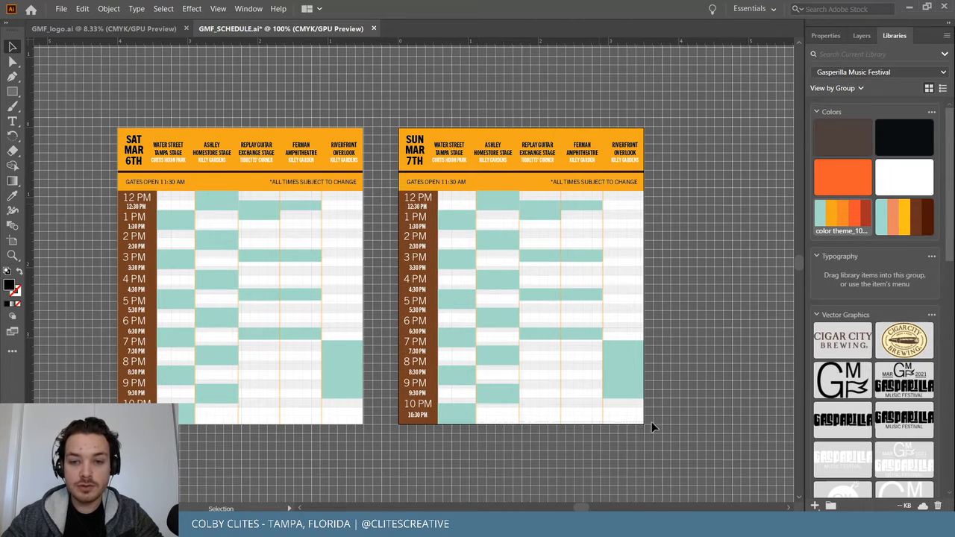
Add the Saturday schedule artwork to the Gasparilla Music Festival library as a graphic.
left_click_drag(652, 421, 659, 438)
left_click_drag(97, 109, 321, 387)
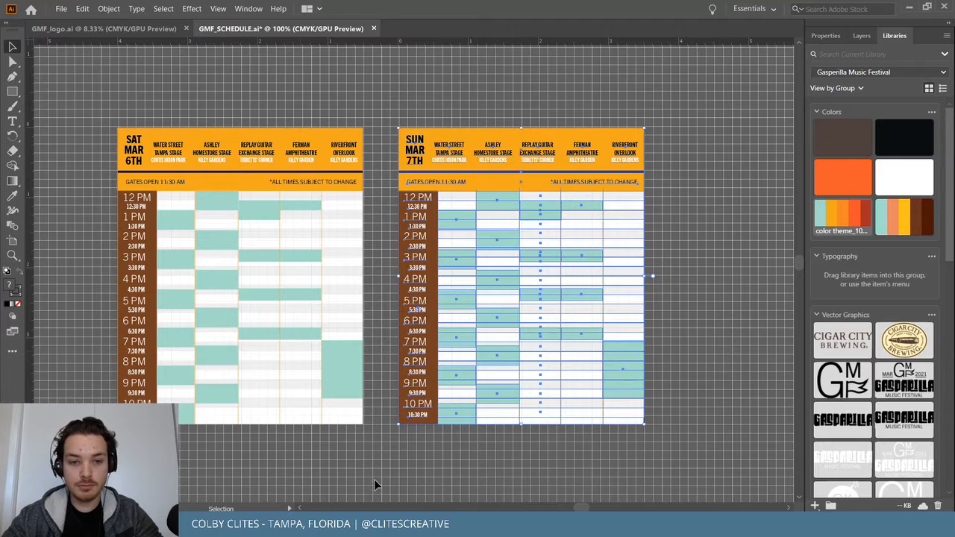
left_click_drag(374, 481, 376, 477)
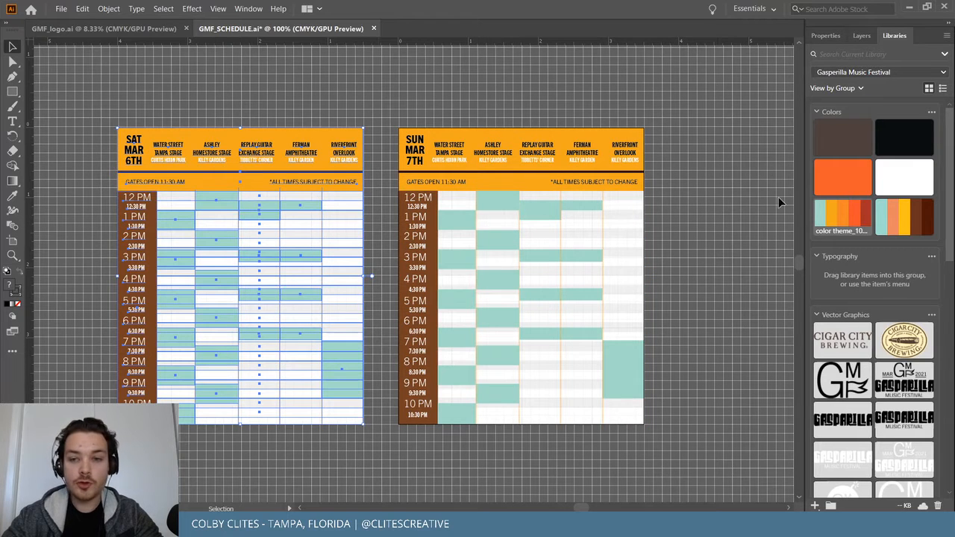
scroll(895, 341, "down", 5)
scroll(894, 341, "down", 4)
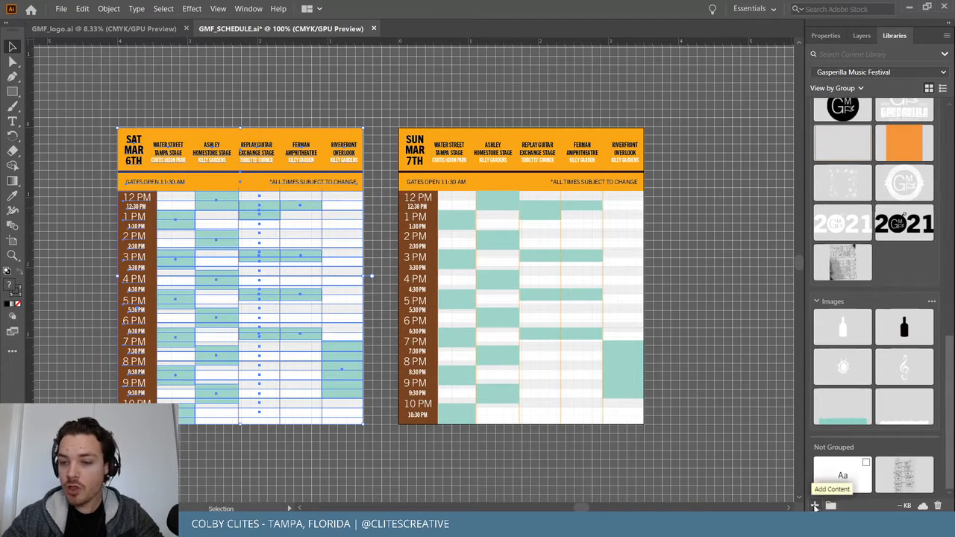
left_click(815, 506)
left_click(853, 489)
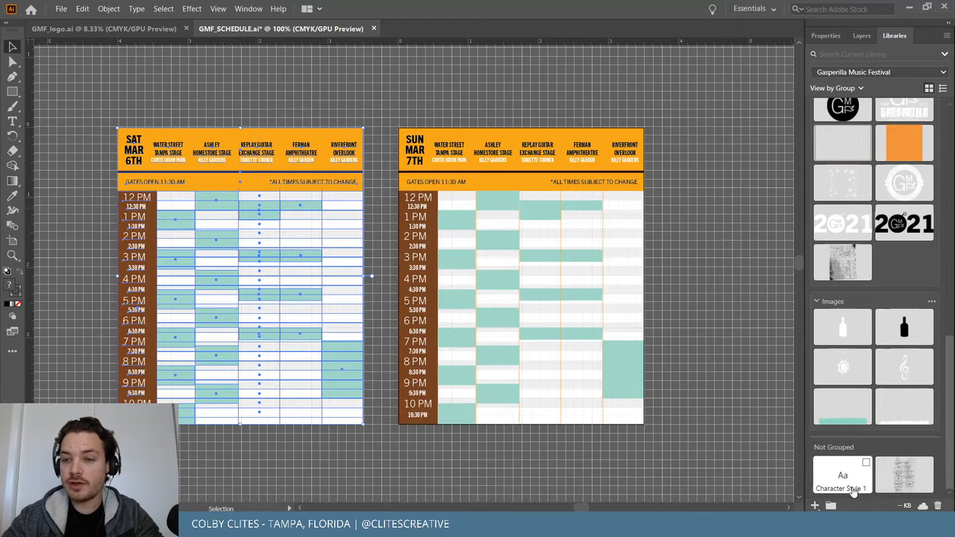
Add the Sunday schedule to the library as a graphic, deselect, and minimise Illustrator.
scroll(864, 352, "up", 4)
scroll(864, 358, "down", 2)
scroll(864, 358, "down", 3)
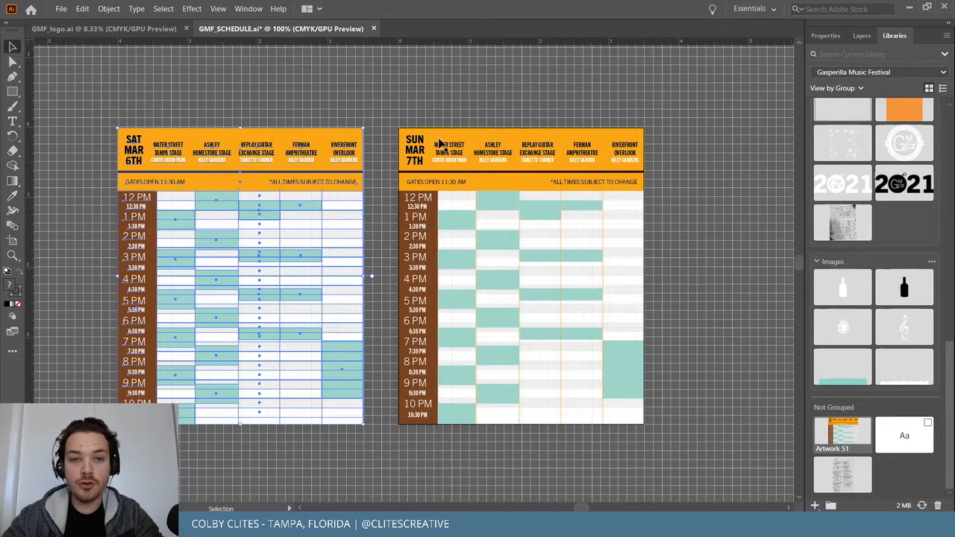
left_click_drag(403, 116, 662, 439)
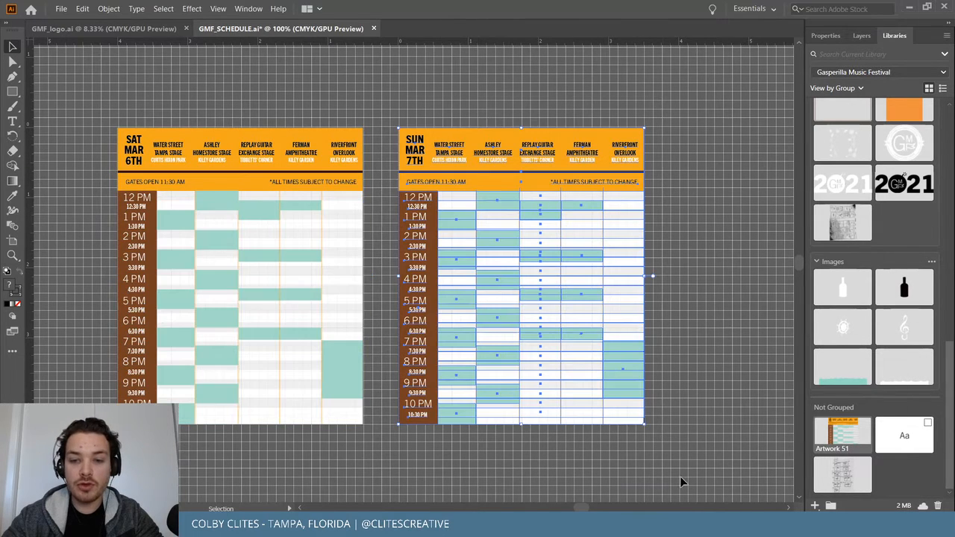
left_click(815, 506)
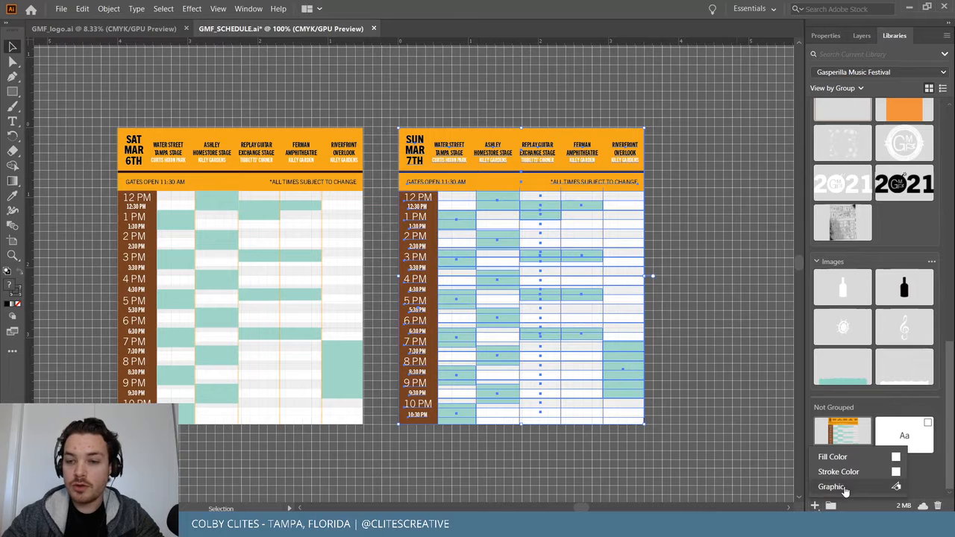
left_click(846, 489)
left_click(721, 254)
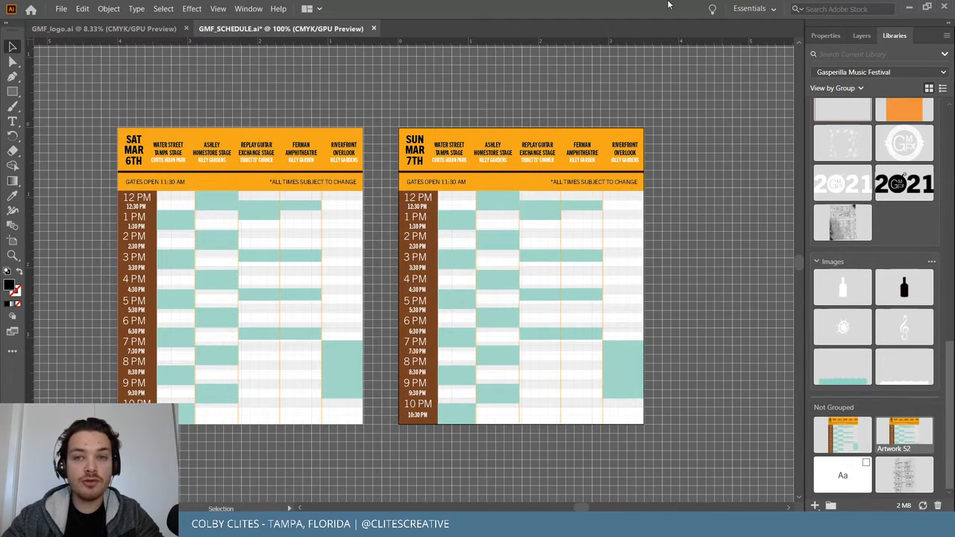
left_click(908, 9)
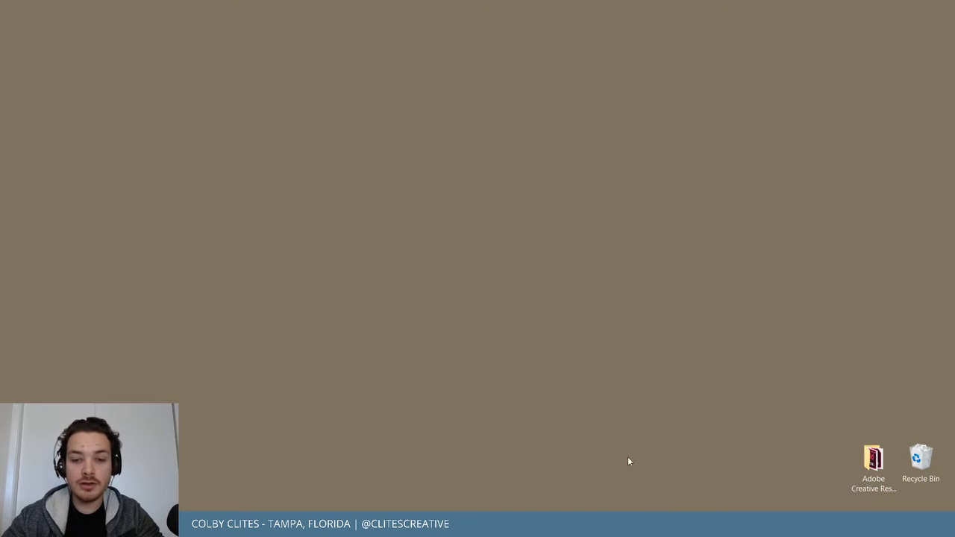
Show the festival library in InDesign and draw a 3.46 x 4.27 in frame on page 10.
left_click(478, 525)
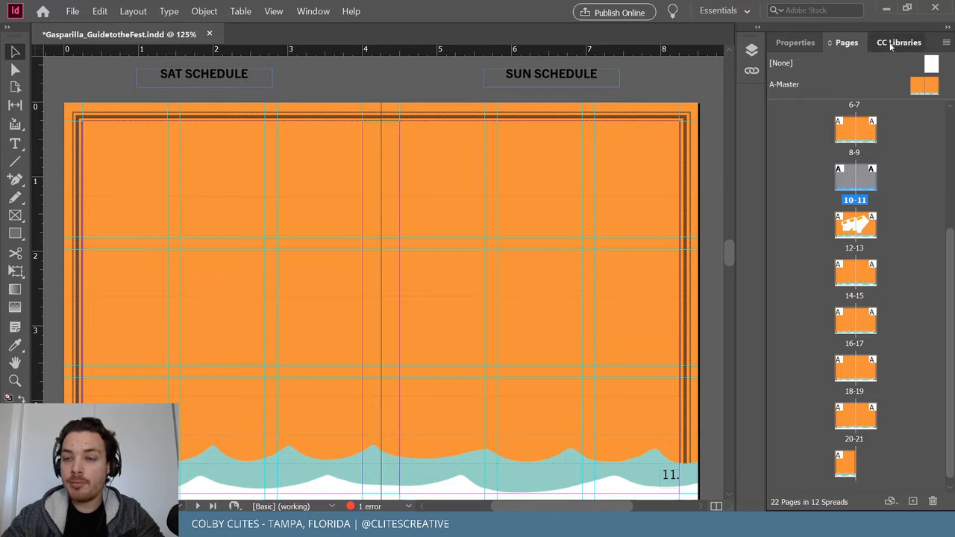
left_click(890, 43)
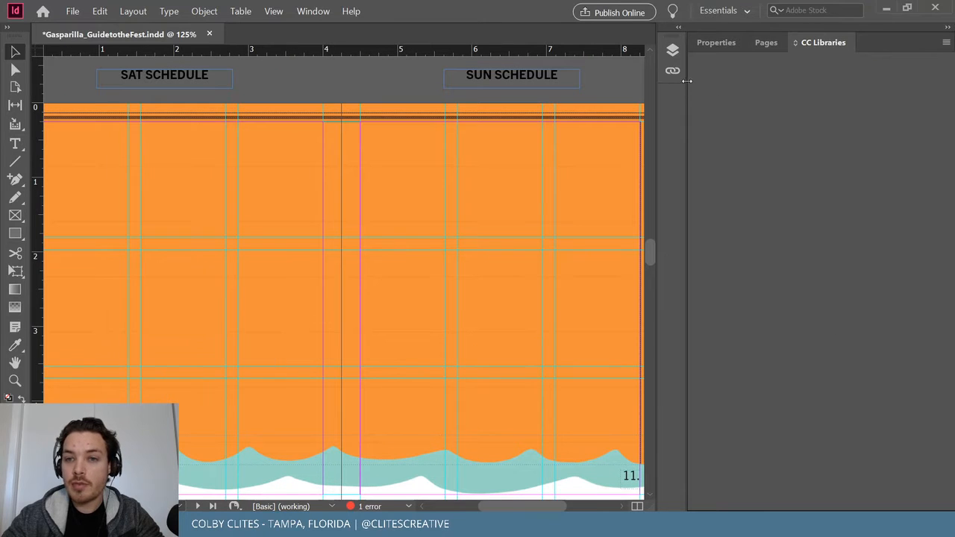
left_click_drag(688, 82, 719, 82)
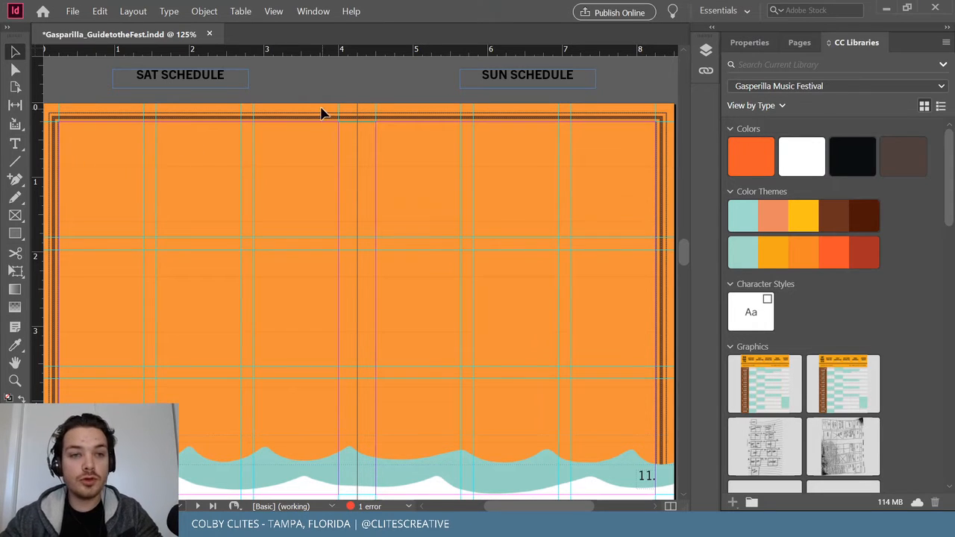
left_click(15, 215)
left_click_drag(70, 136, 326, 452)
left_click(14, 52)
Drag Artwork 52, the Sunday schedule, from the library into the new frame.
scroll(768, 291, "down", 1)
scroll(768, 291, "down", 3)
left_click_drag(780, 258, 199, 247)
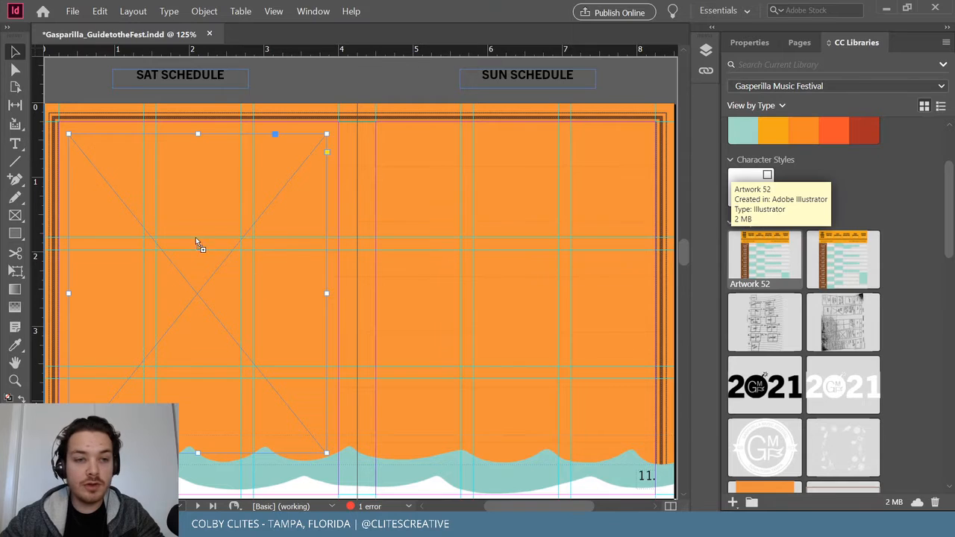
left_click(183, 232)
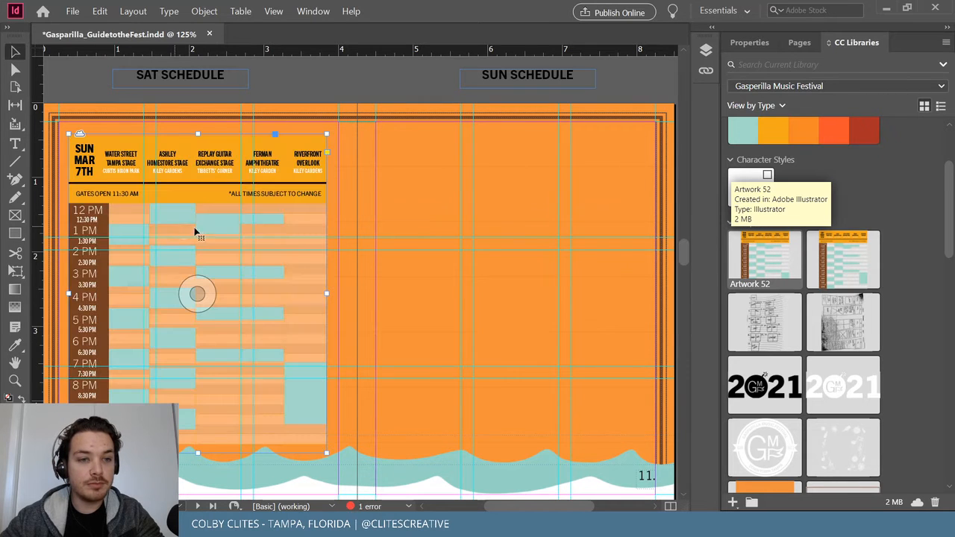
scroll(324, 239, "left", 5)
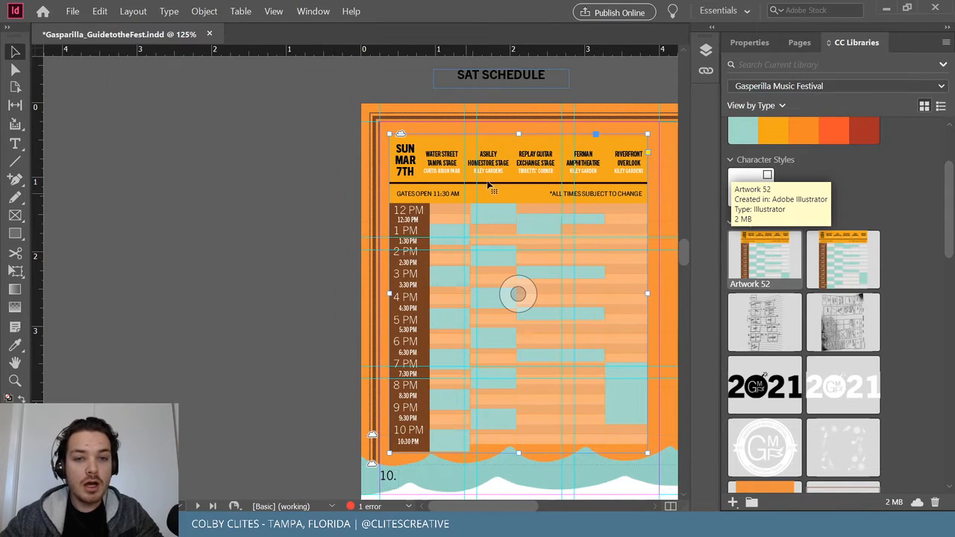
scroll(538, 184, "right", 2)
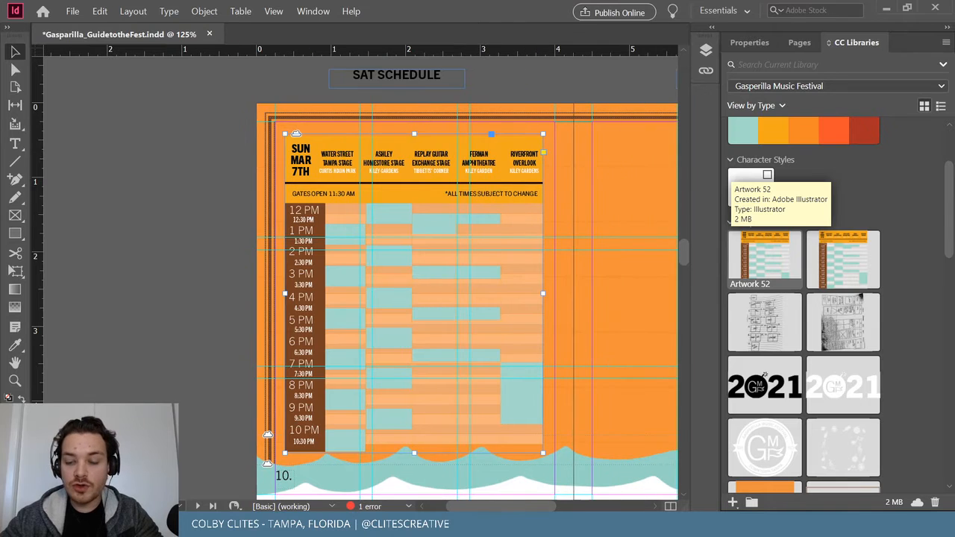
mouse_move(804, 525)
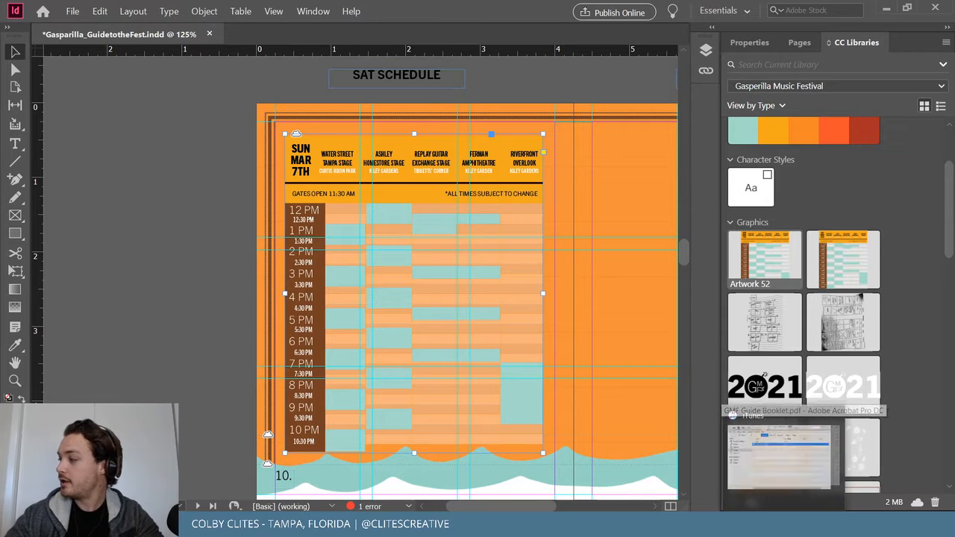
left_click(413, 293)
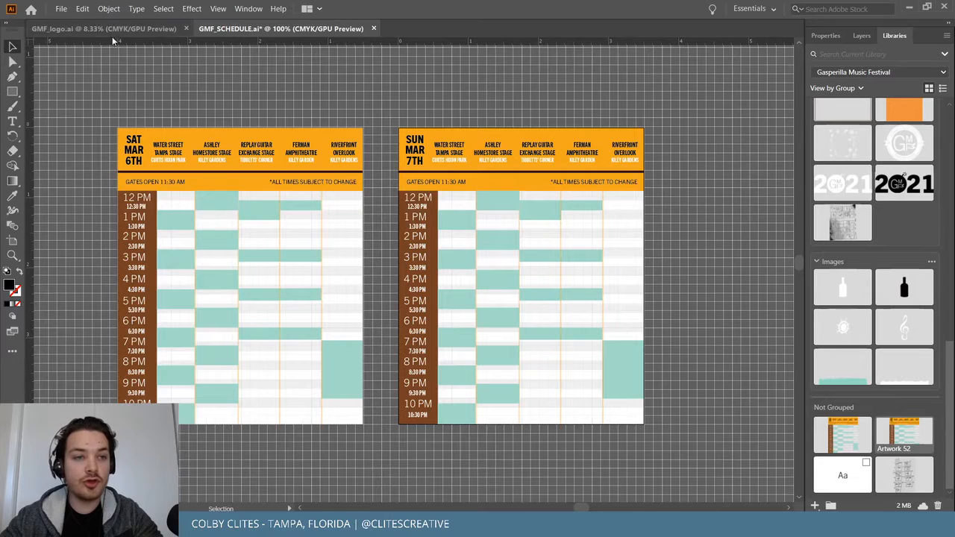
Delete Artwork 51 and Artwork 52 from the festival library.
left_click(61, 9)
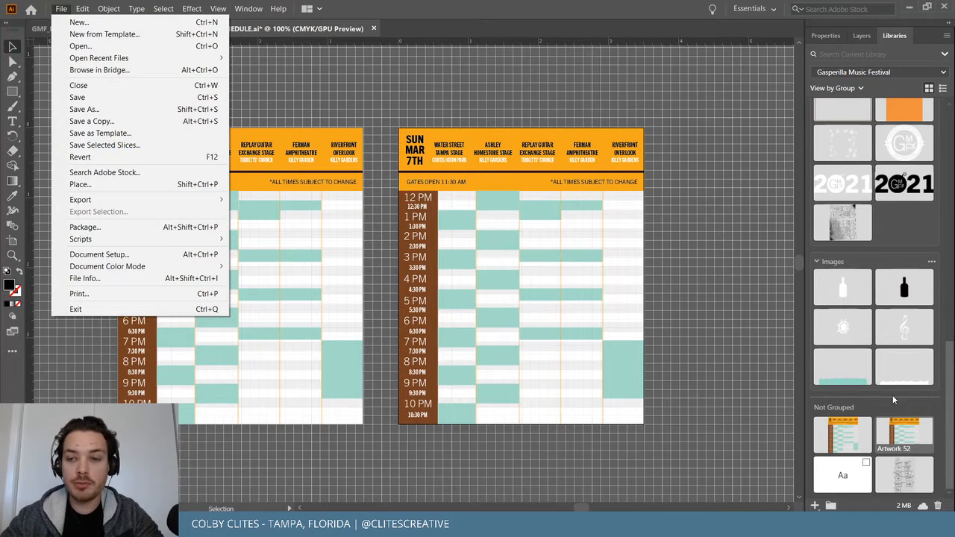
right_click(821, 420)
left_click(849, 412)
right_click(848, 428)
left_click(858, 419)
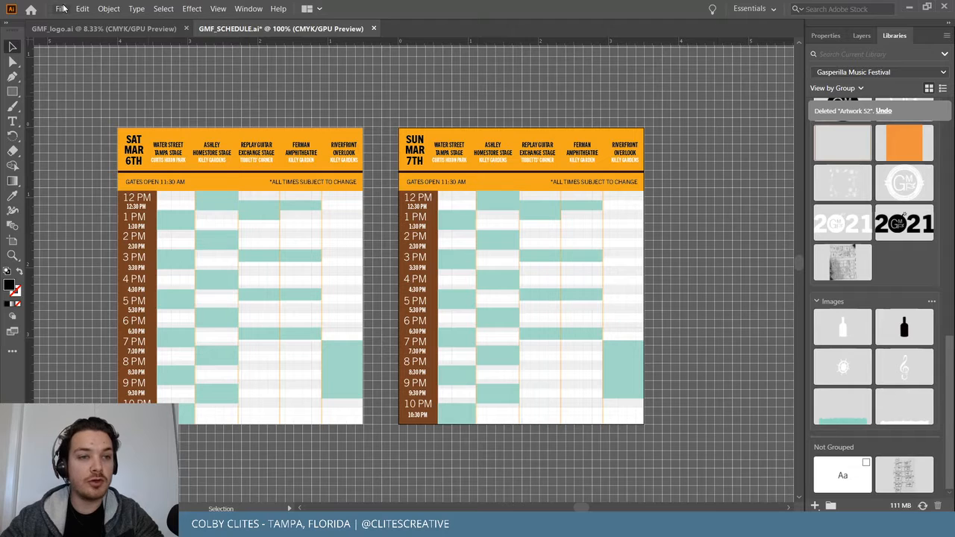
Start an export and create a folder named New inside SCHEDULE as the destination.
left_click(64, 8)
mouse_move(97, 199)
left_click(395, 217)
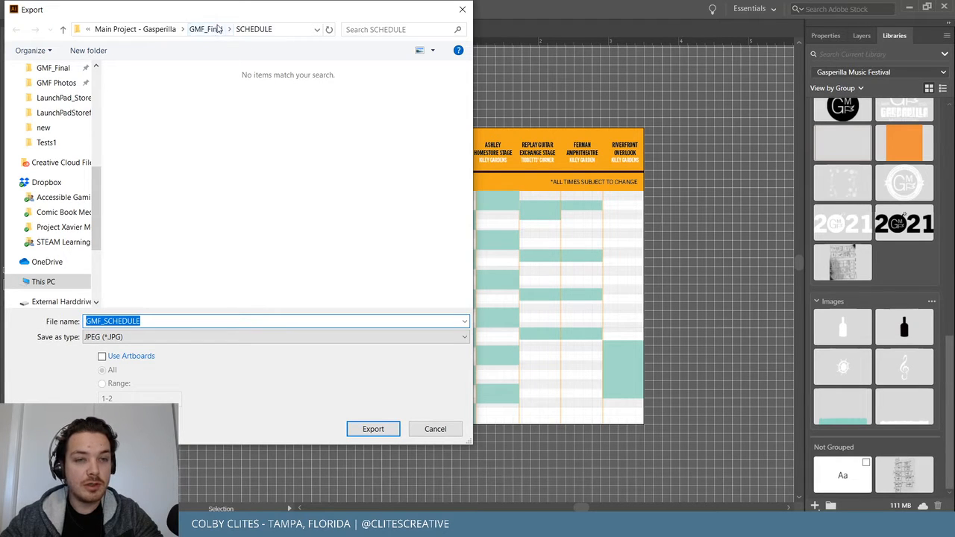
left_click(90, 50)
type("n")
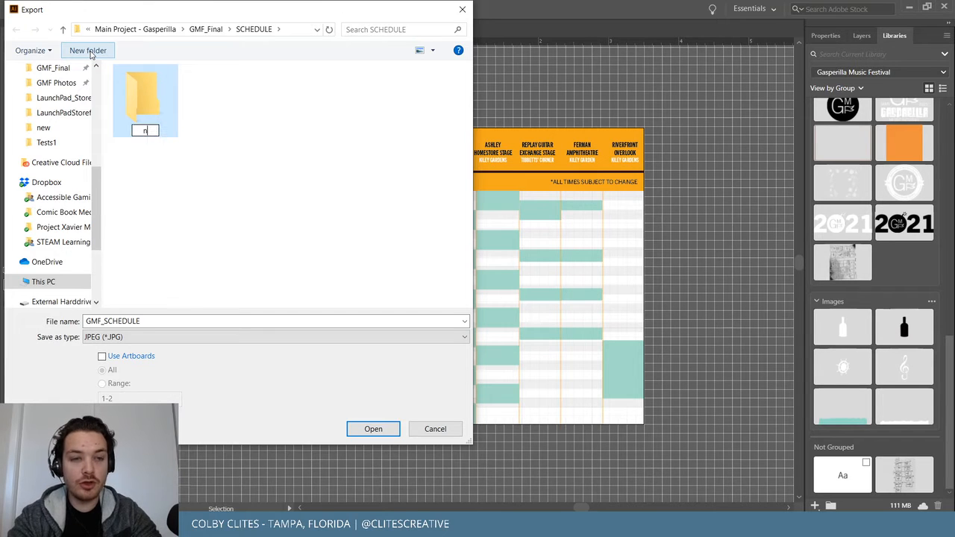
key("Escape")
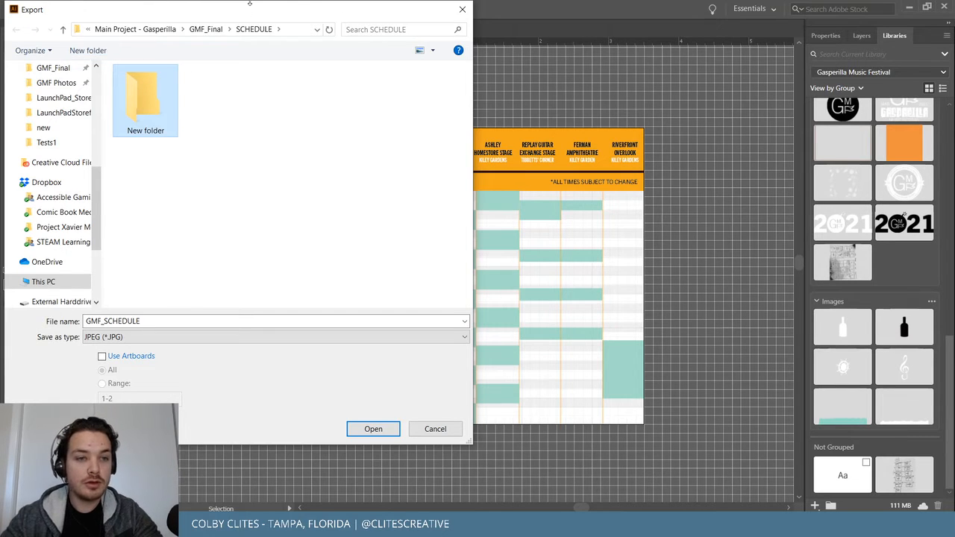
left_click(143, 132)
type("New")
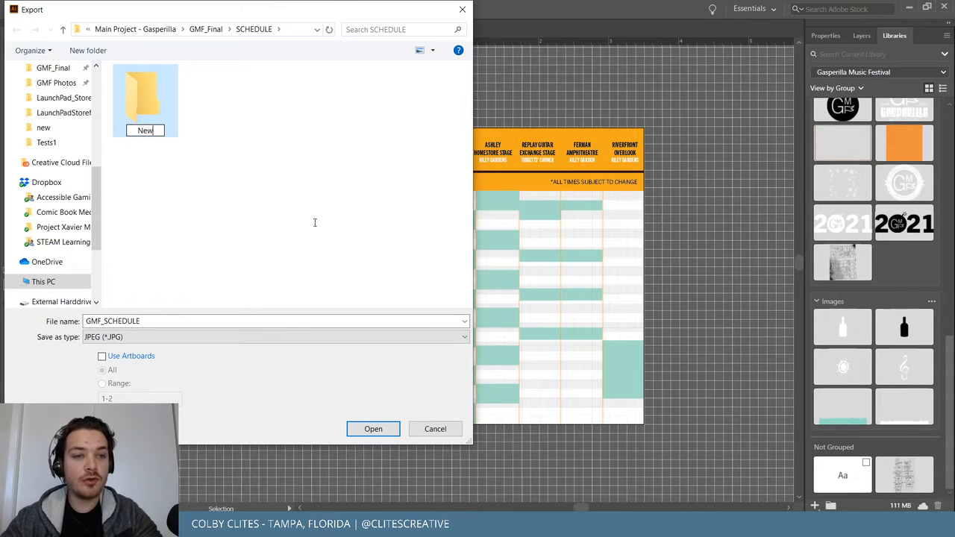
left_click(148, 106)
double_click(148, 106)
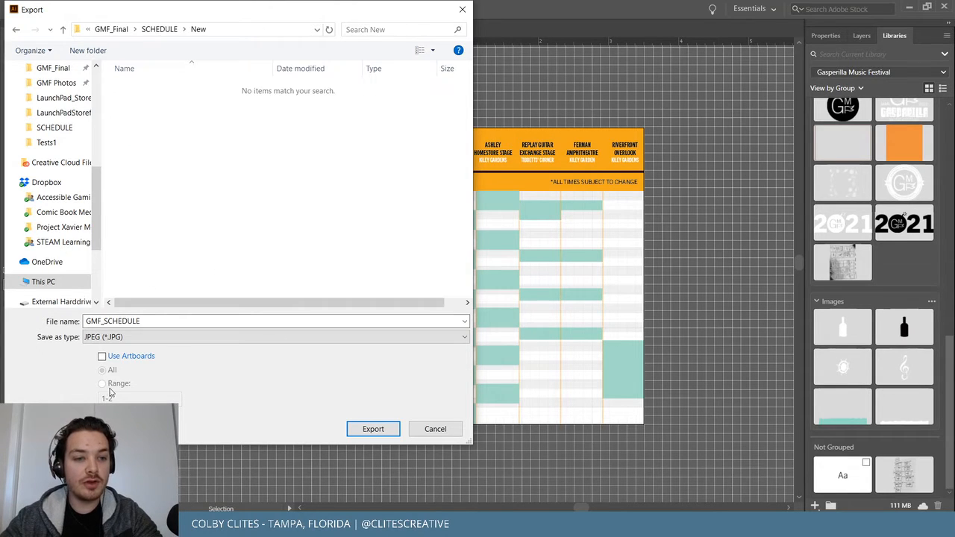
Export each artboard as its own file in PNG format.
left_click(102, 356)
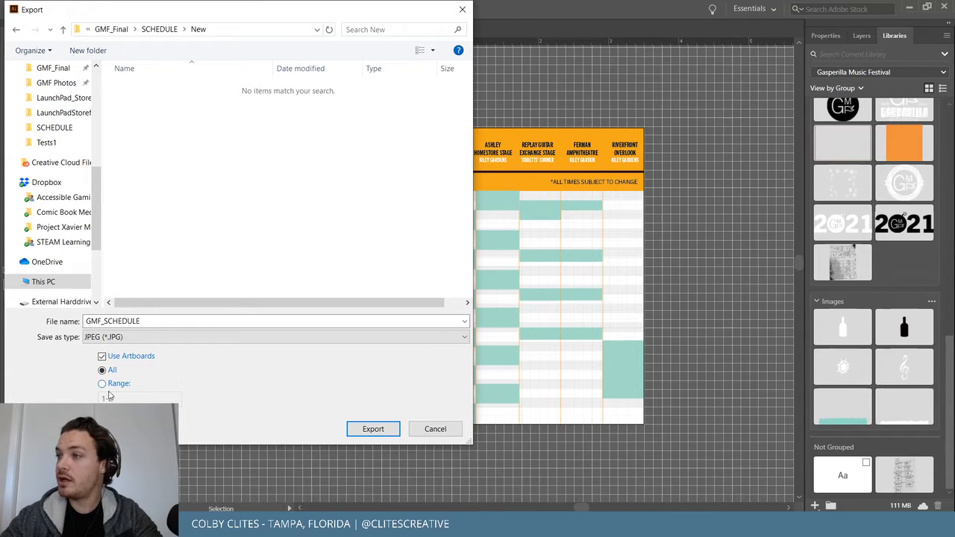
left_click(133, 341)
left_click(187, 438)
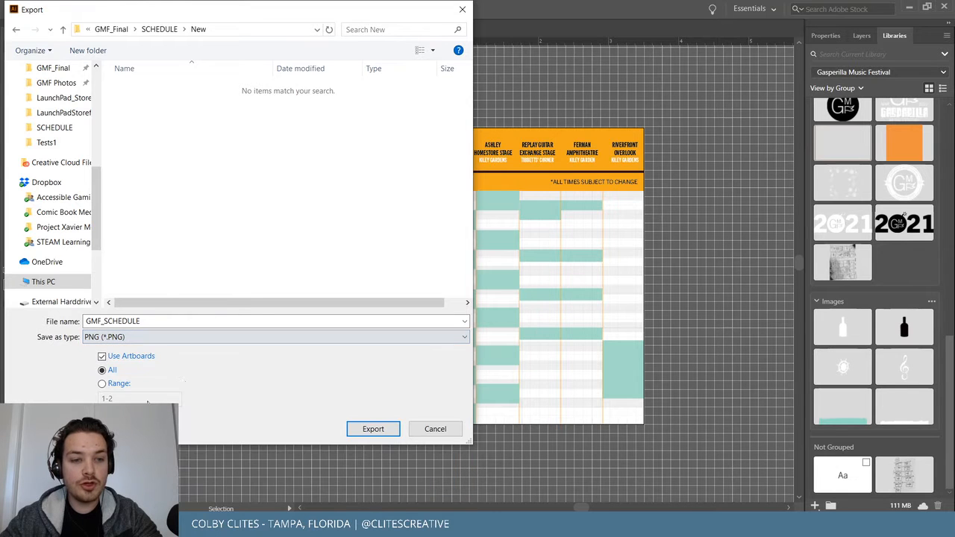
left_click(367, 429)
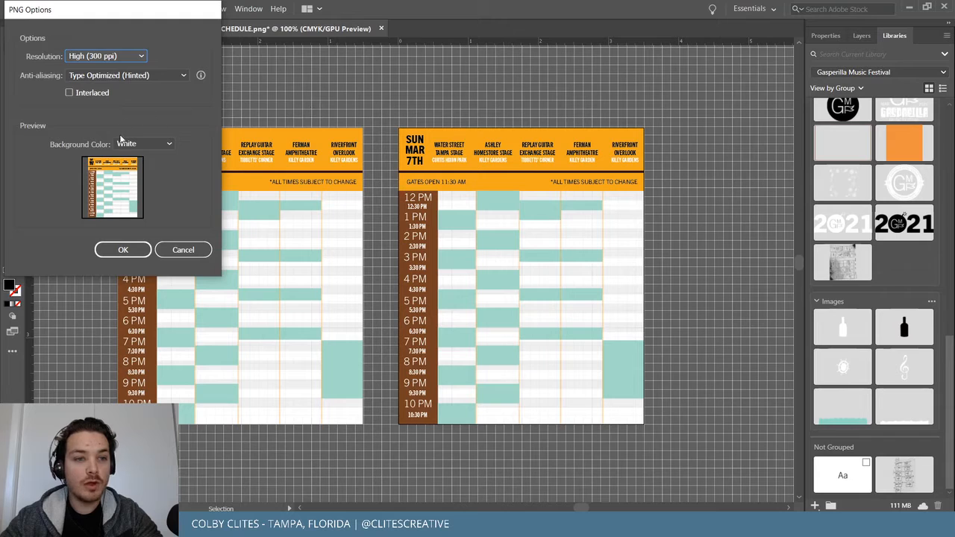
Set the PNG background to White, keep High (300 ppi) resolution, and confirm.
left_click(149, 144)
left_click(153, 156)
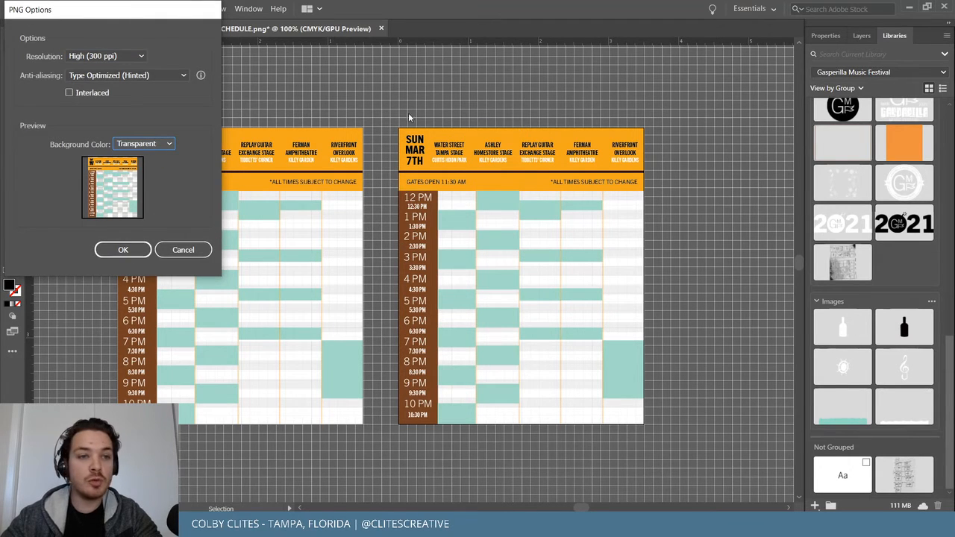
left_click(156, 145)
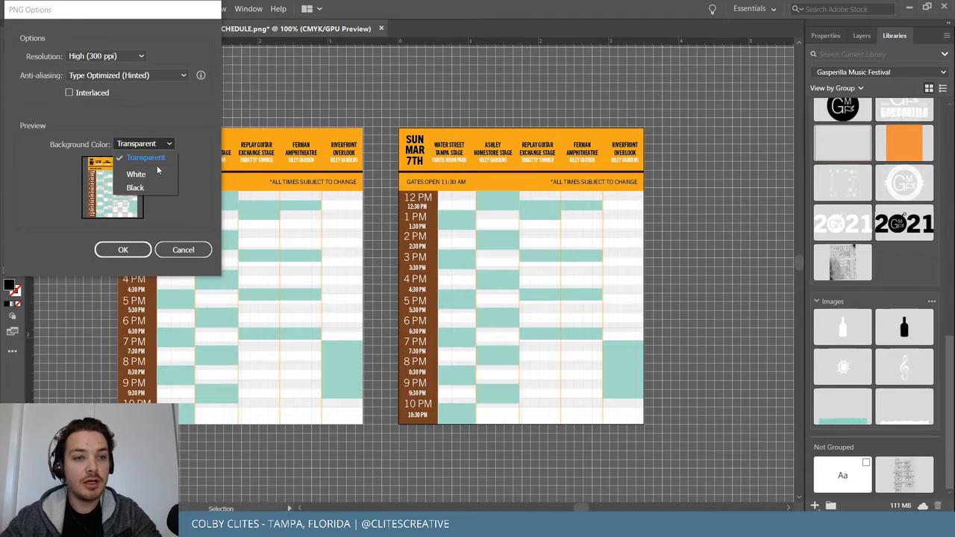
left_click(136, 173)
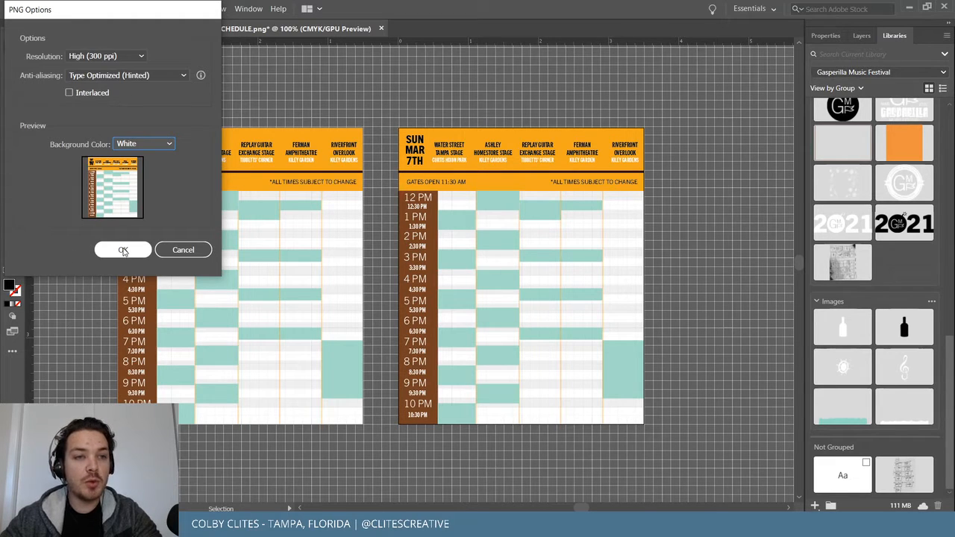
left_click(141, 57)
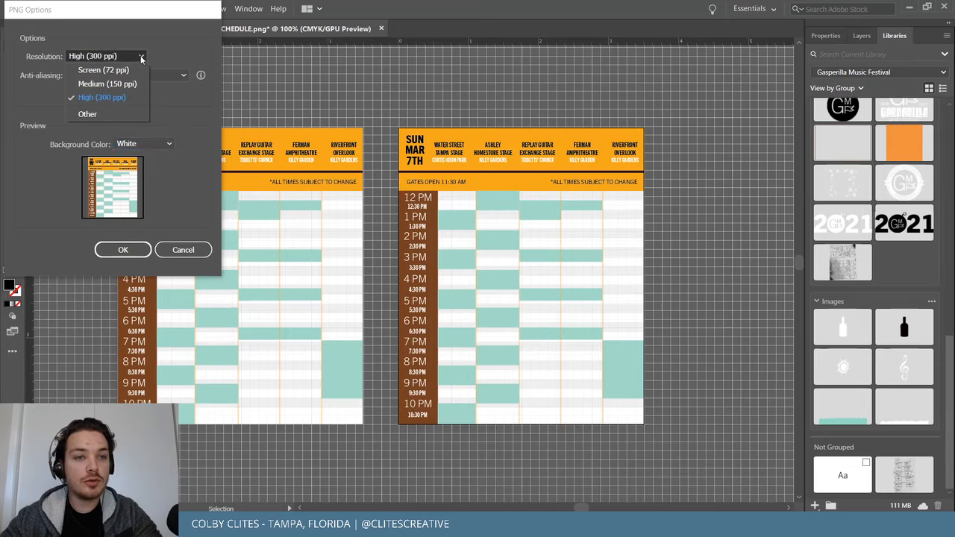
left_click(171, 51)
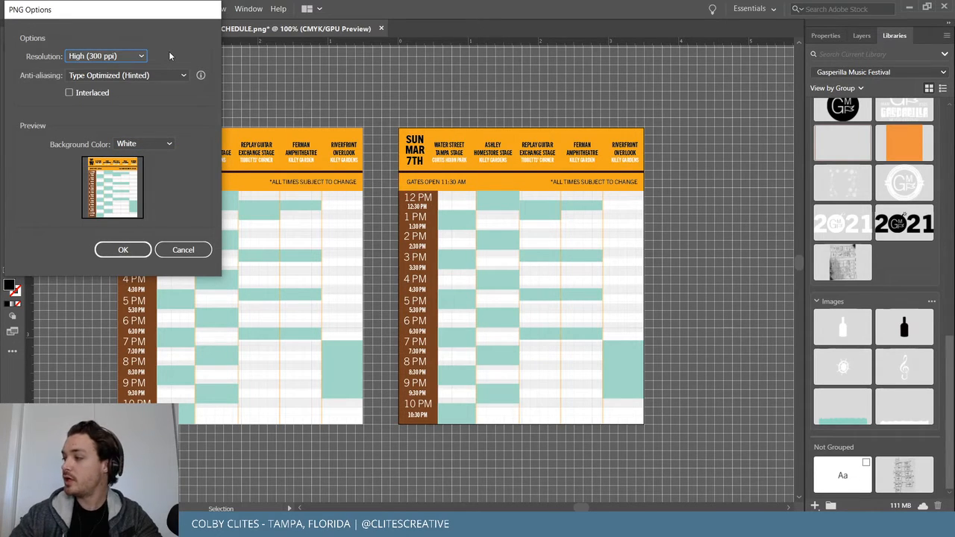
left_click(124, 249)
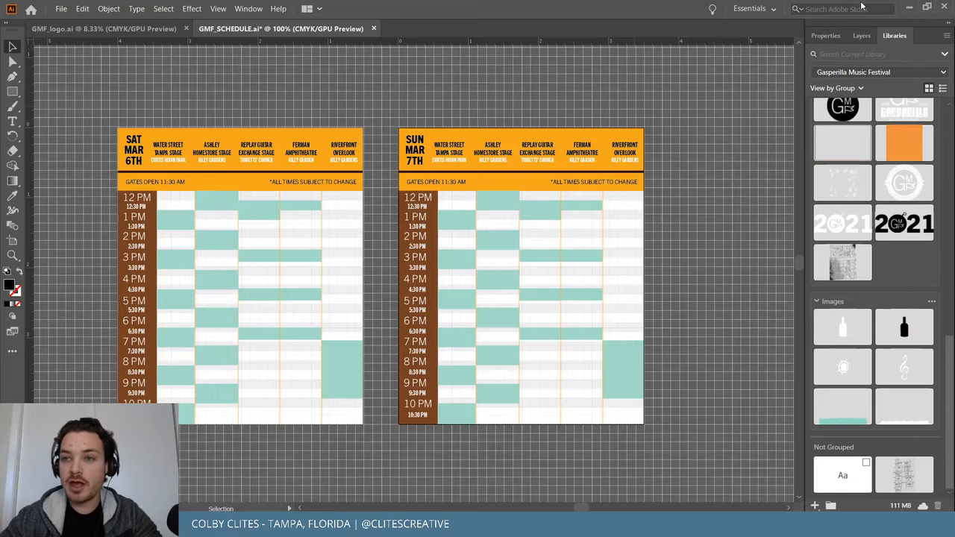
Copy the schedule graphic from page 10 onto page 11, then select the left-page schedule.
left_click(910, 7)
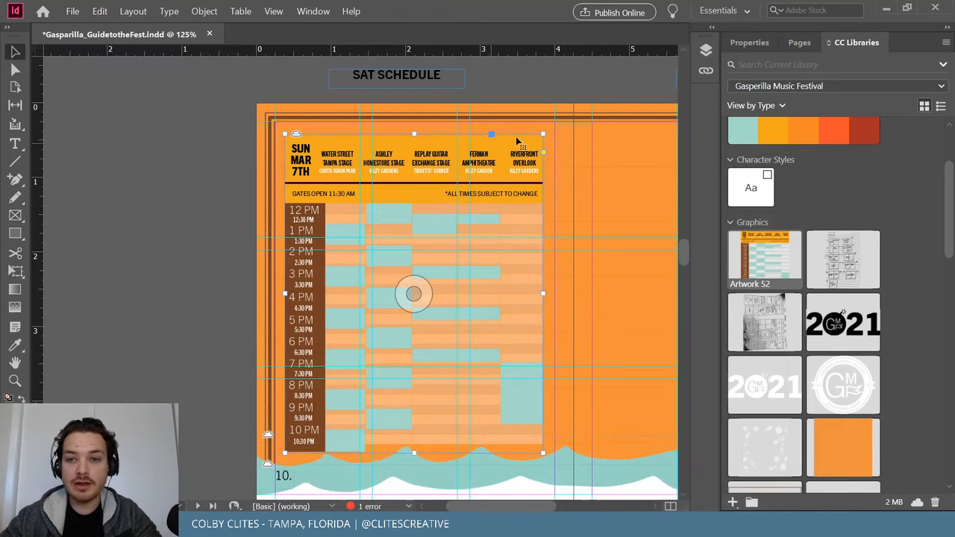
left_click(800, 42)
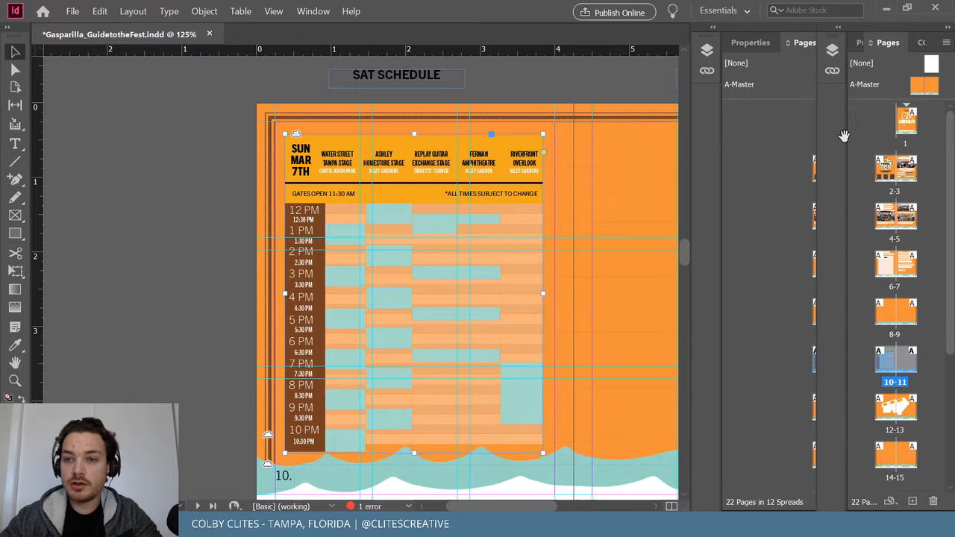
left_click_drag(577, 506, 633, 503)
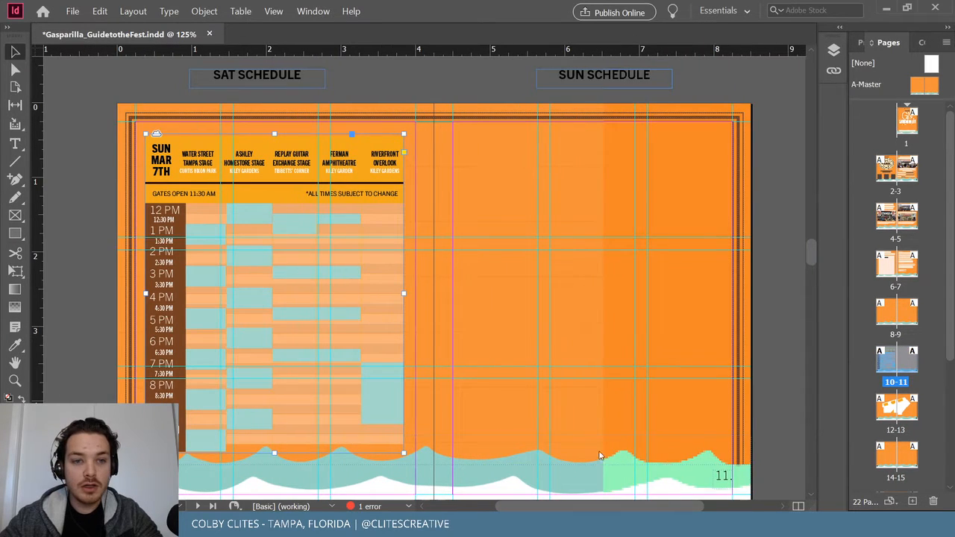
left_click_drag(252, 167, 571, 168)
left_click(274, 293)
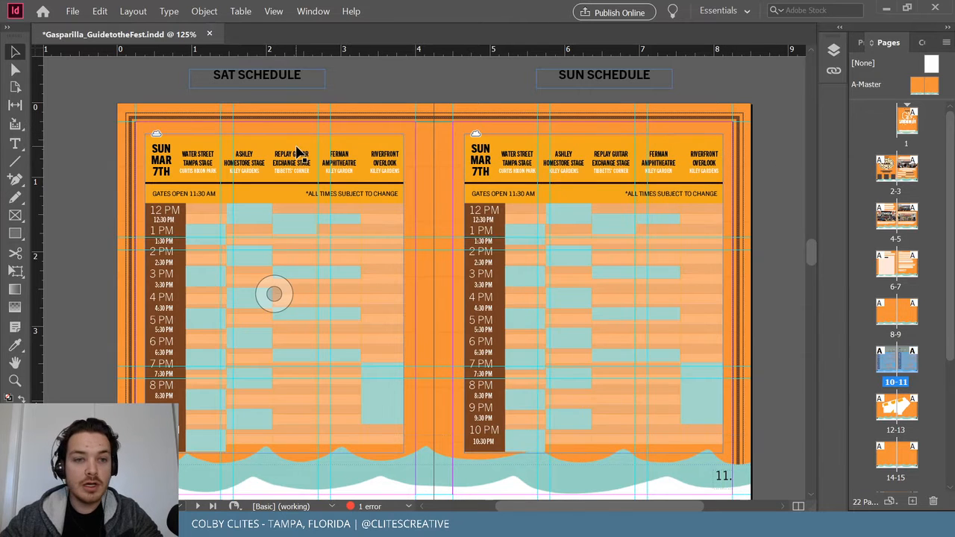
left_click(72, 11)
In the Place dialog, delete the old schedule exports from the SCHEDULE folder.
left_click(87, 164)
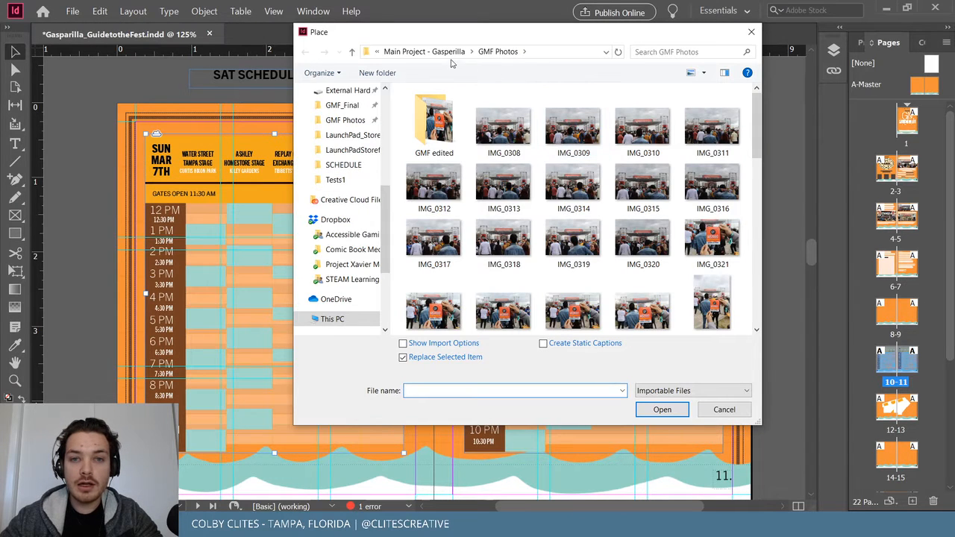
left_click(344, 212)
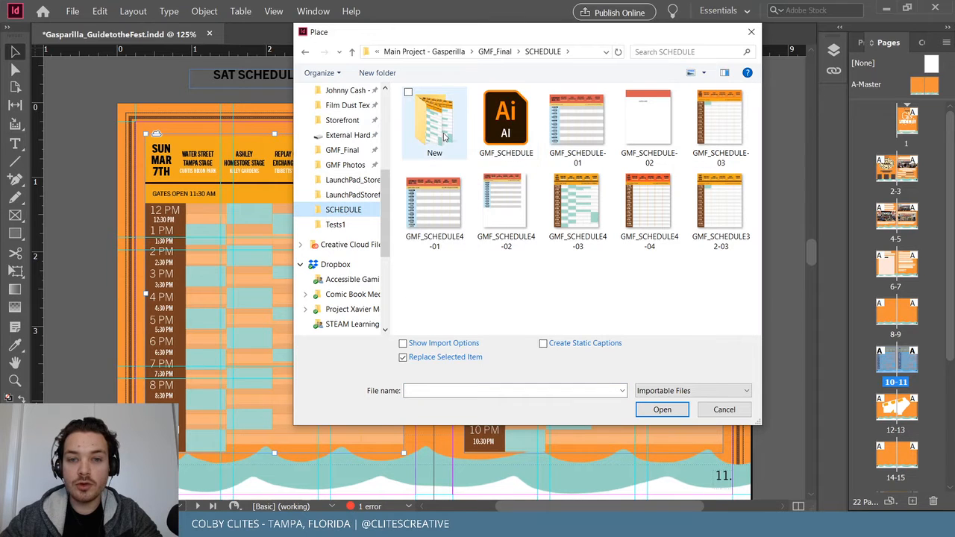
left_click(569, 130)
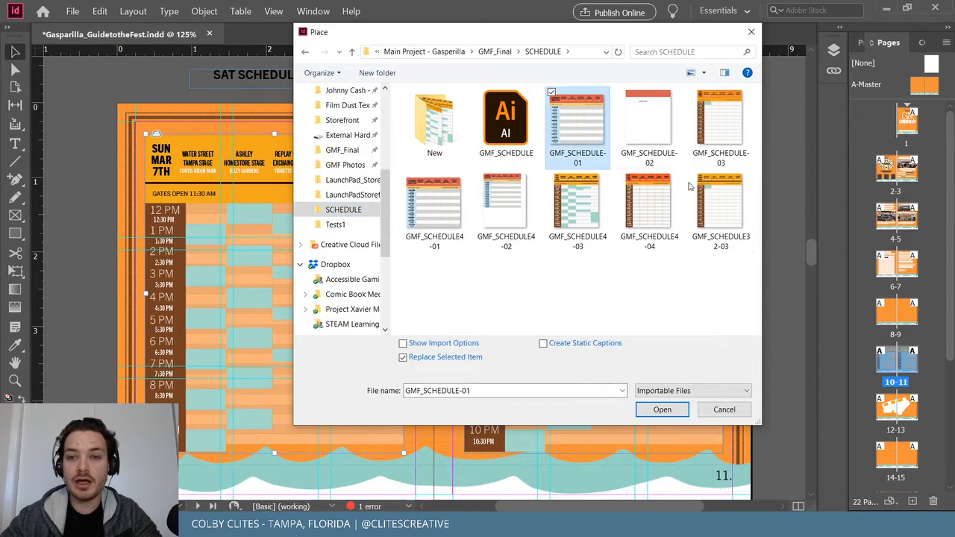
left_click(727, 202, "shift")
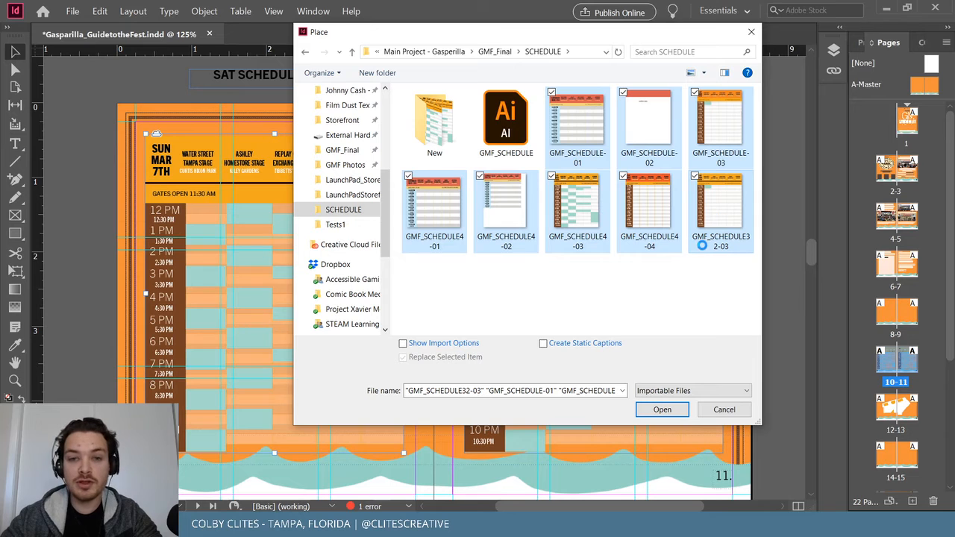
right_click(638, 219)
left_click(586, 470)
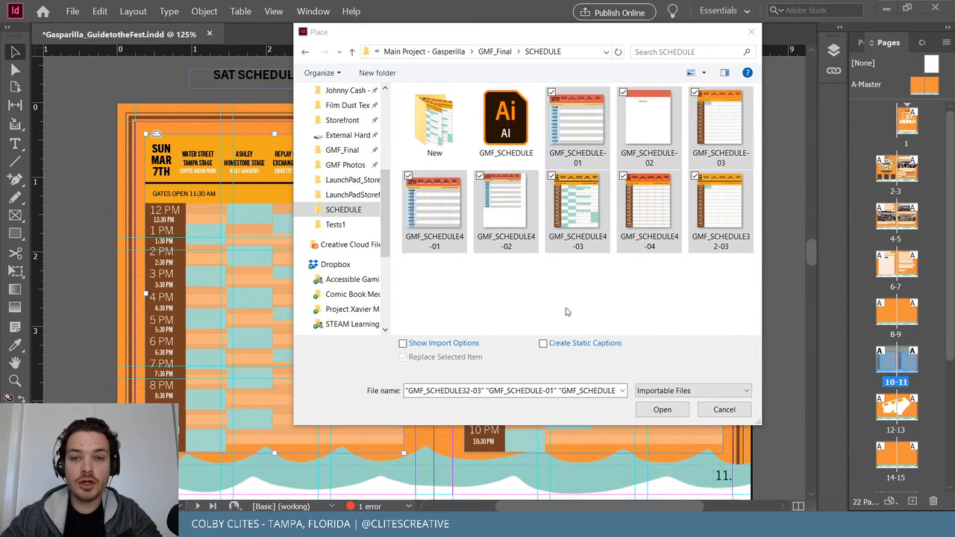
Replace the left-page schedule with GMF_SCHEDULE-01 from the New folder.
double_click(452, 127)
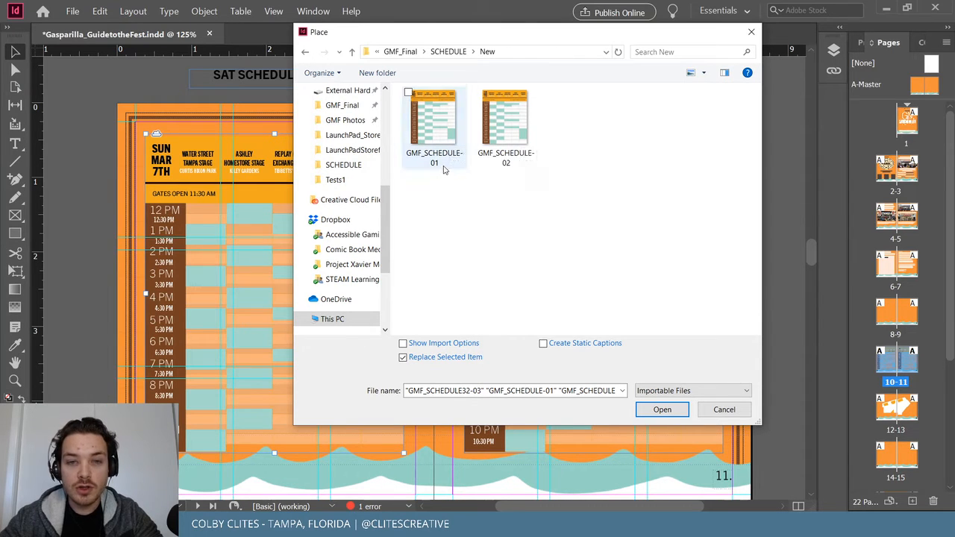
left_click(447, 120)
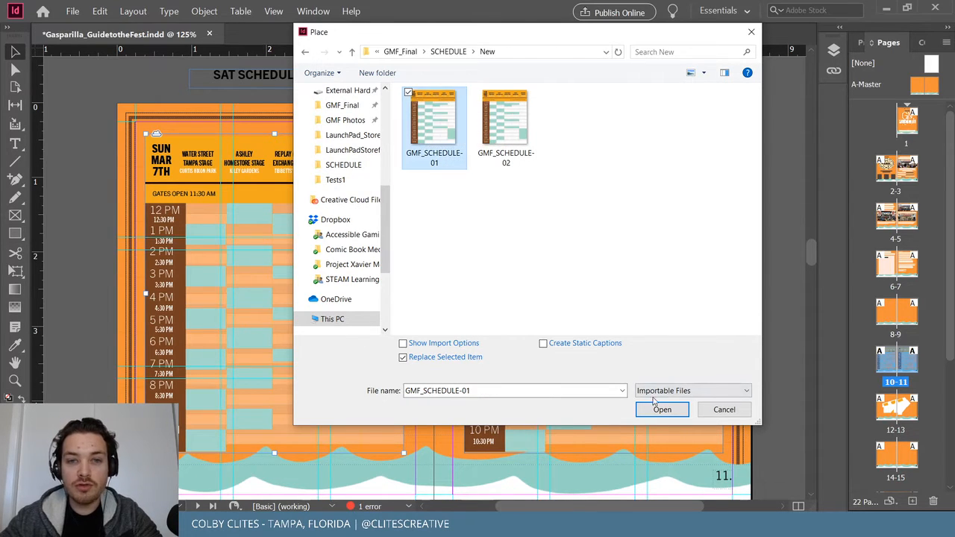
left_click(661, 411)
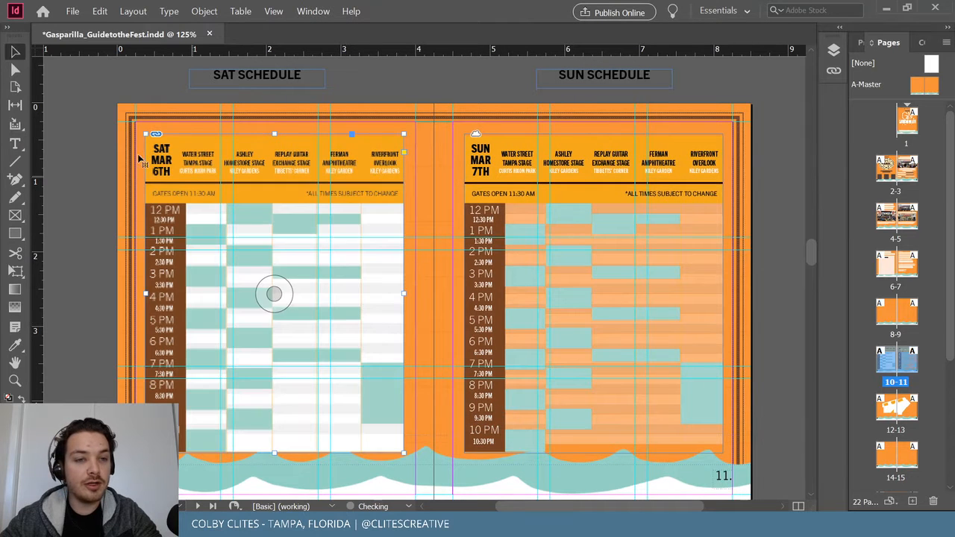
left_click(594, 294)
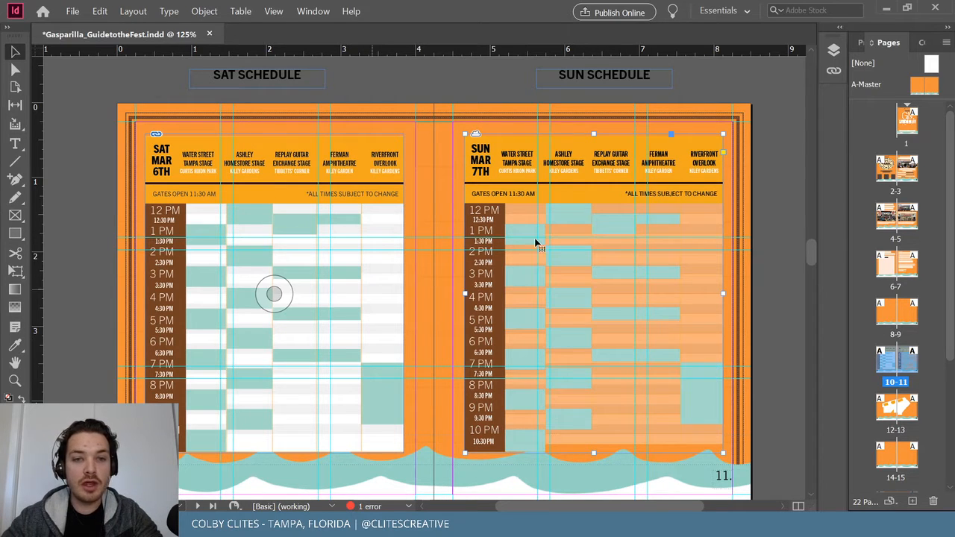
Replace the Sunday frame's graphic with GMF_SCHEDULE-02.
left_click(73, 10)
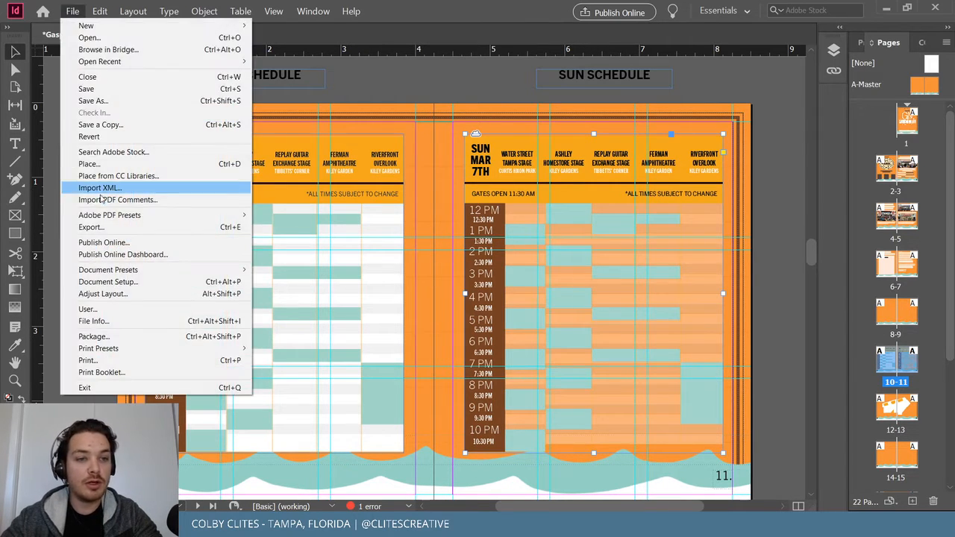
left_click(86, 164)
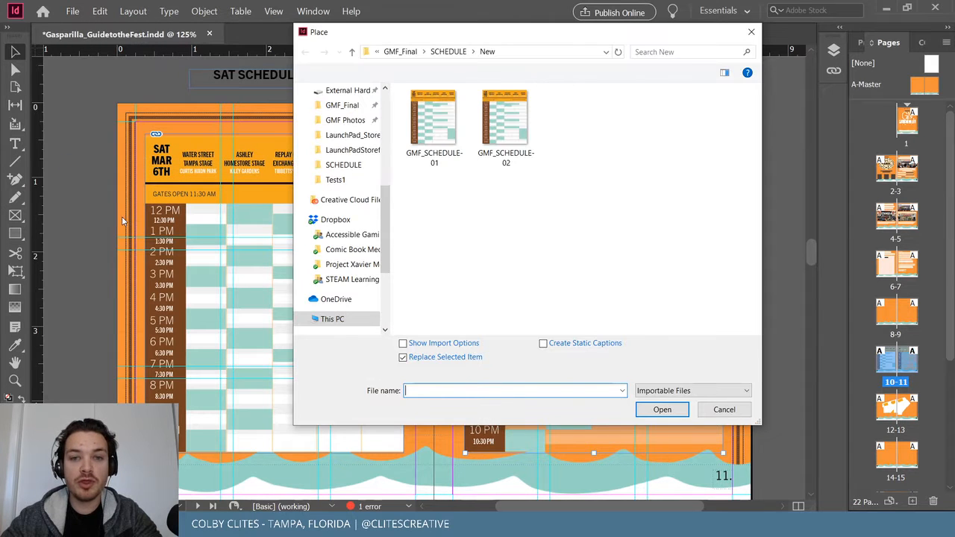
left_click(507, 125)
left_click(662, 410)
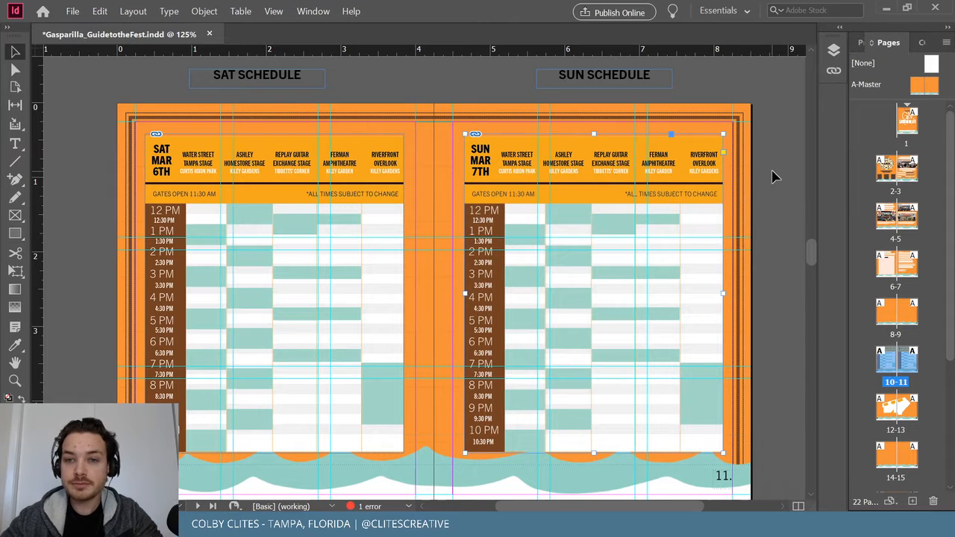
Select both schedule frames and move them slightly higher on their pages.
left_click(318, 214, "shift")
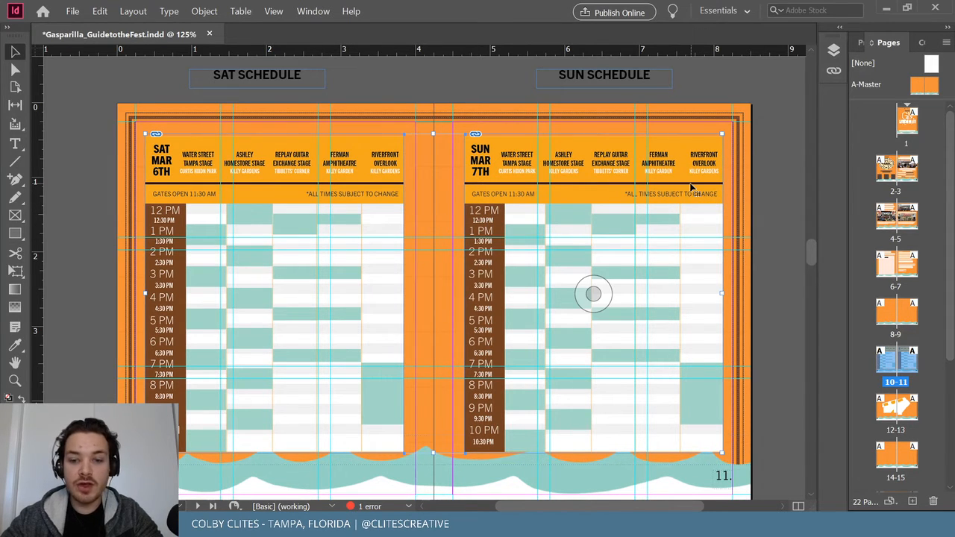
left_click_drag(694, 183, 694, 183)
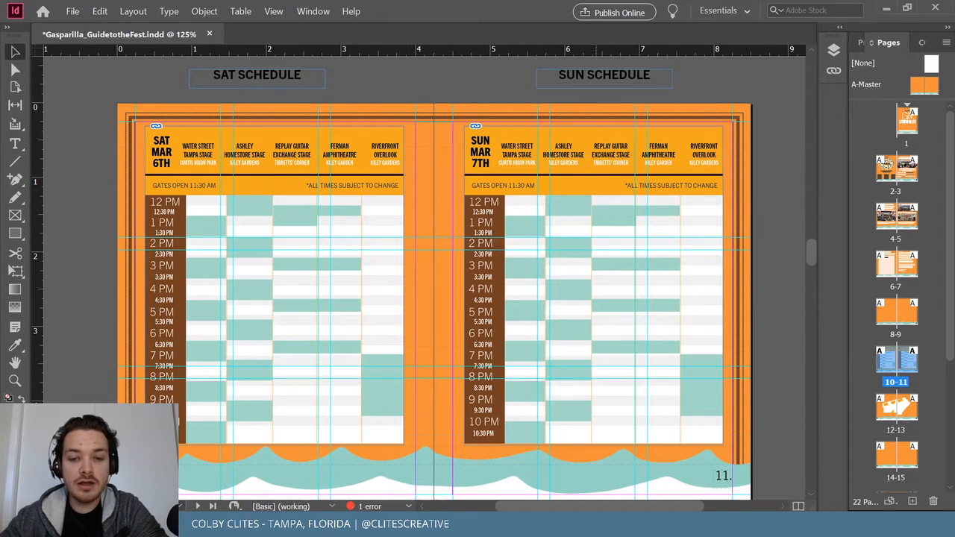
mouse_move(472, 525)
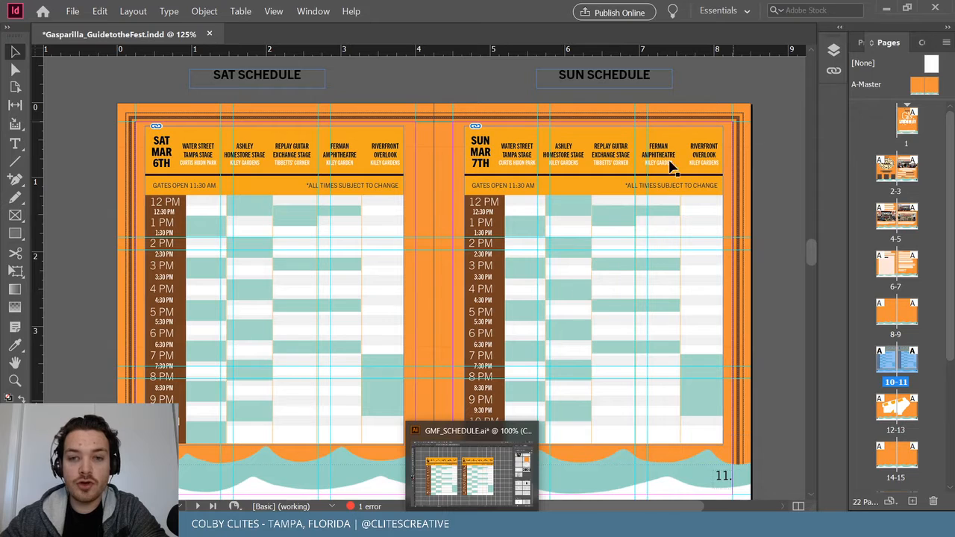
left_click(593, 286)
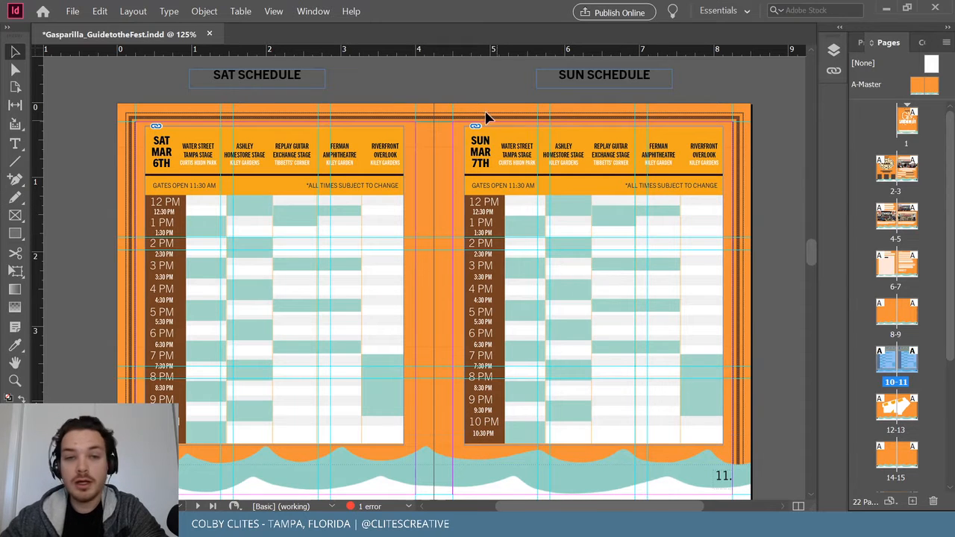
Save the festival guide document.
left_click(74, 12)
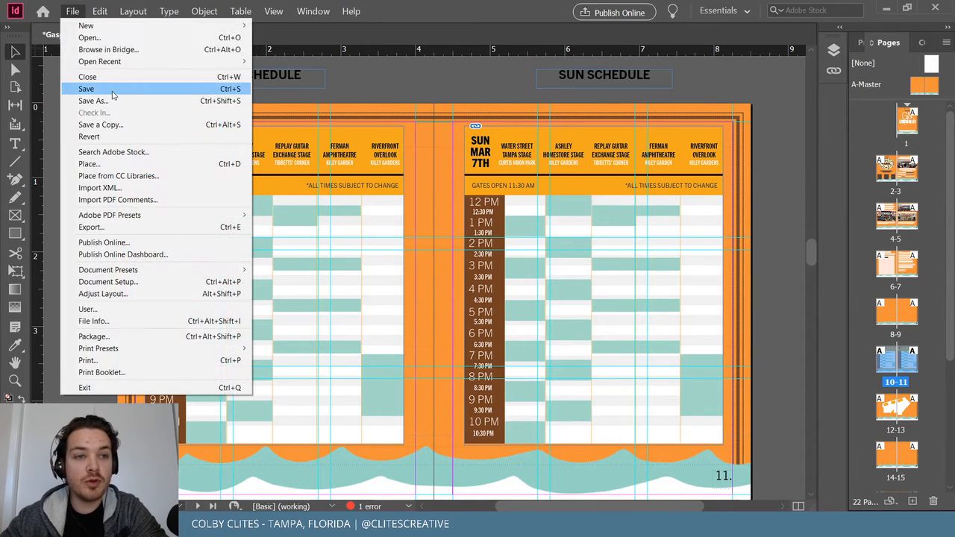
left_click(97, 88)
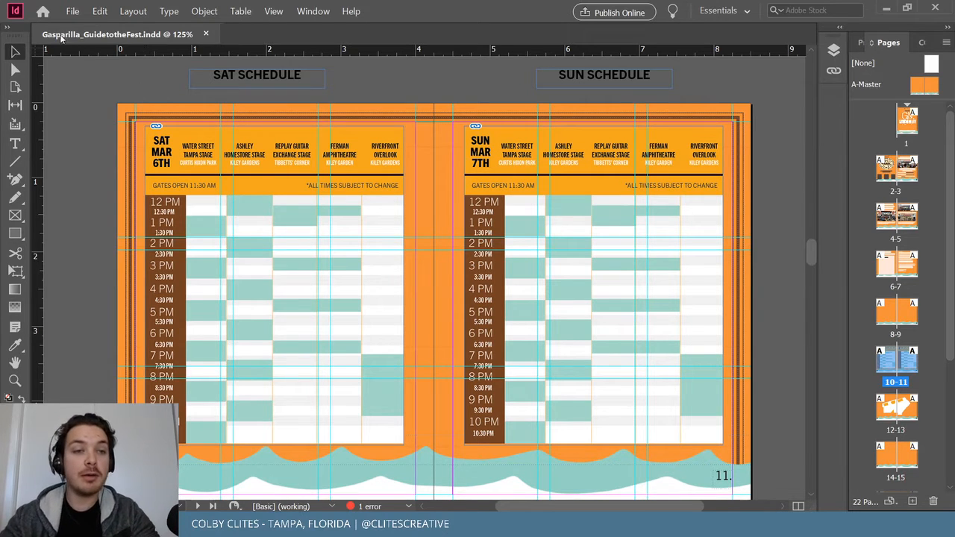
left_click(72, 10)
left_click(426, 80)
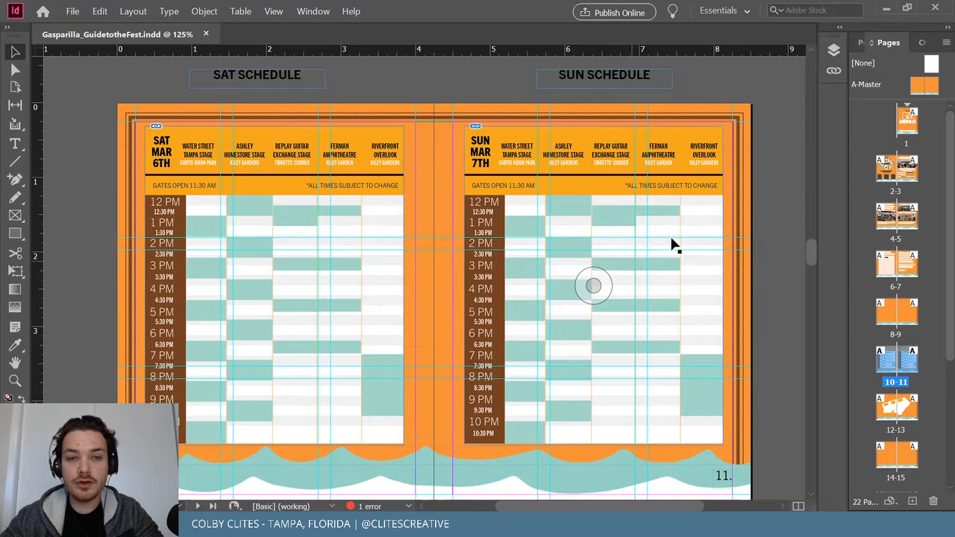
Zoom the schedules to 400% and scroll around to inspect the detail.
scroll(765, 203, "down", 1)
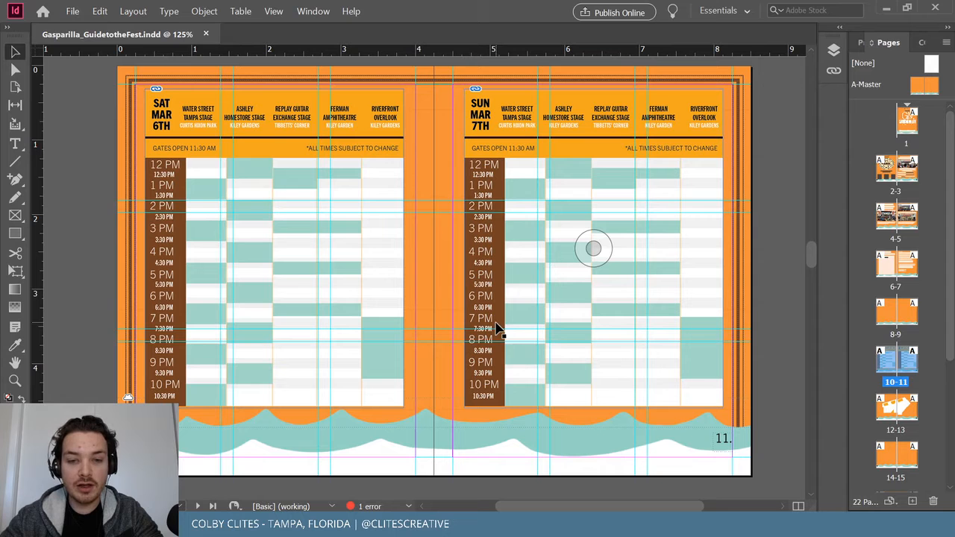
key("ctrl+equal")
key("ctrl+equal")
key("ctrl+equal")
key("ctrl+equal")
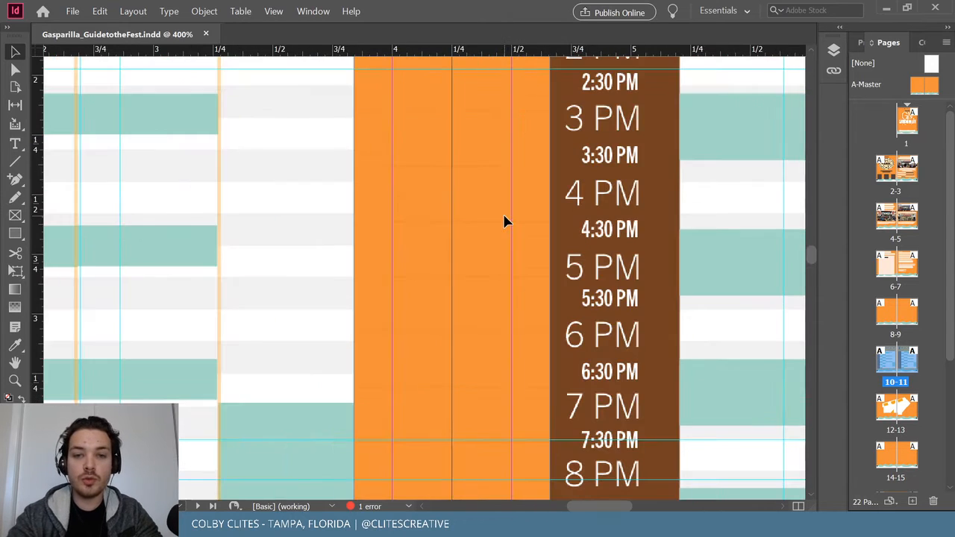
scroll(504, 216, "right", 10)
scroll(504, 216, "up", 5)
scroll(504, 215, "left", 7)
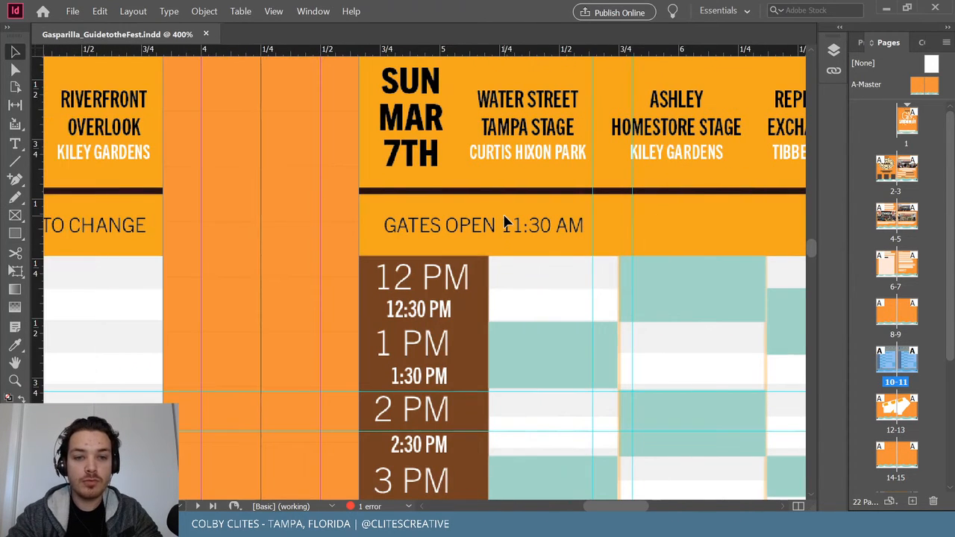
right_click(581, 277)
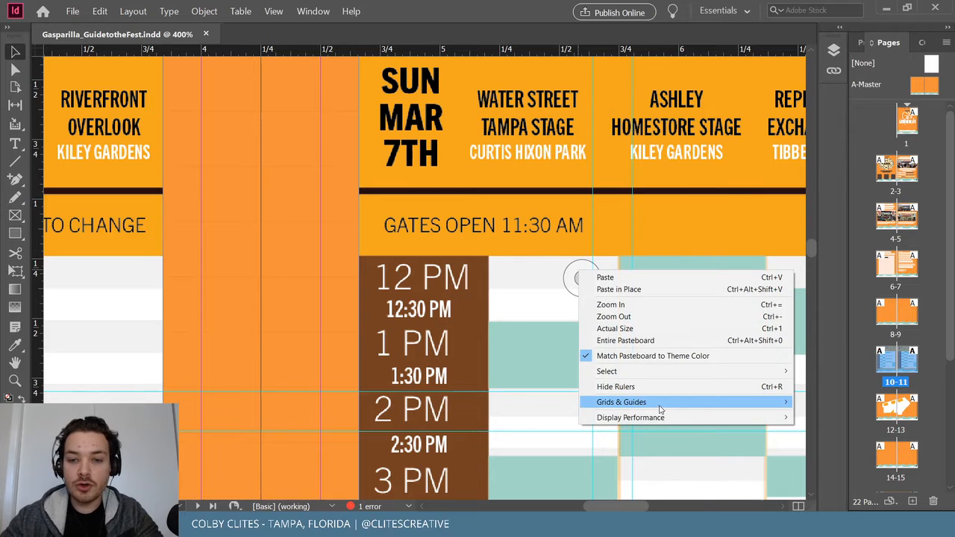
mouse_move(662, 420)
left_click(297, 217)
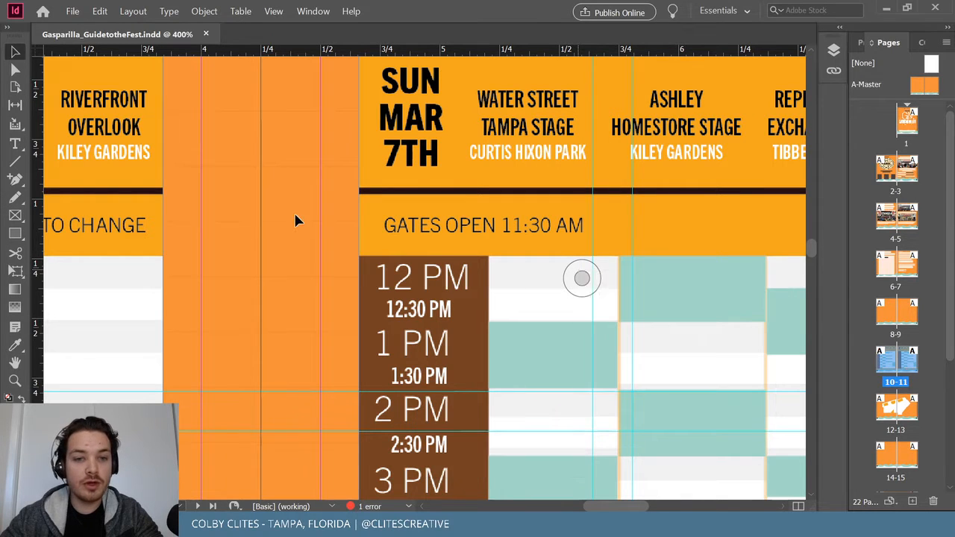
scroll(441, 272, "up", 4)
scroll(444, 277, "down", 5)
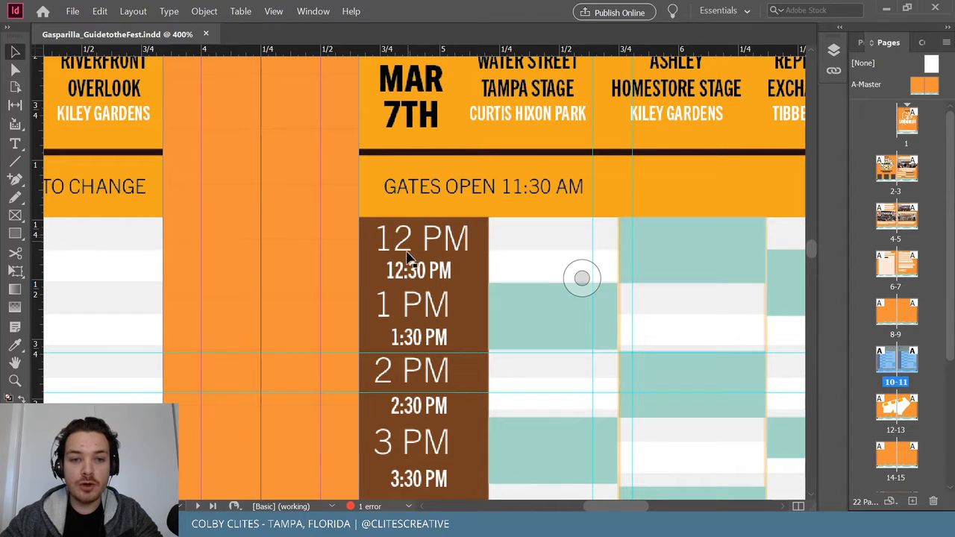
Zoom out and fit the whole weekend schedule spread in the window.
right_click(464, 364)
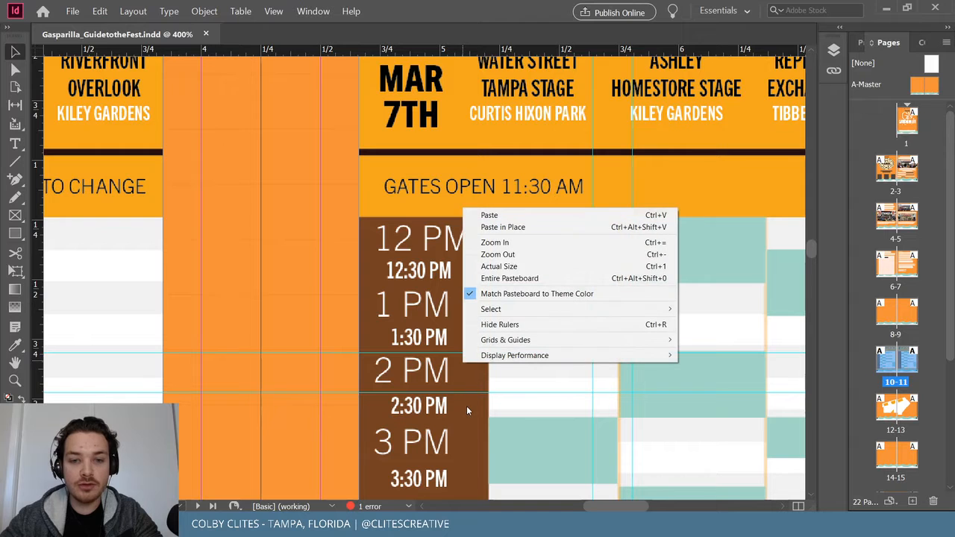
key("Escape")
scroll(444, 403, "down", 8)
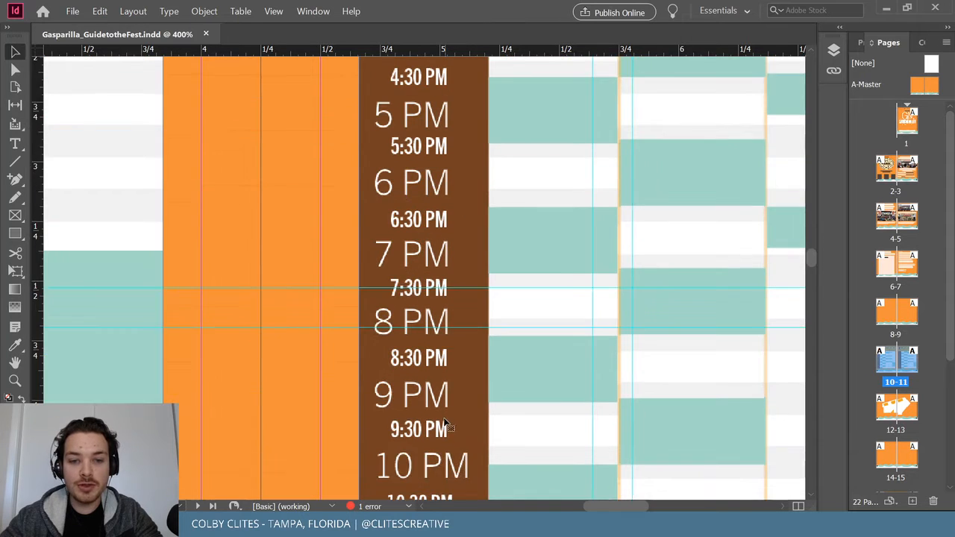
key("ctrl+minus")
key("ctrl+minus")
key("ctrl+0")
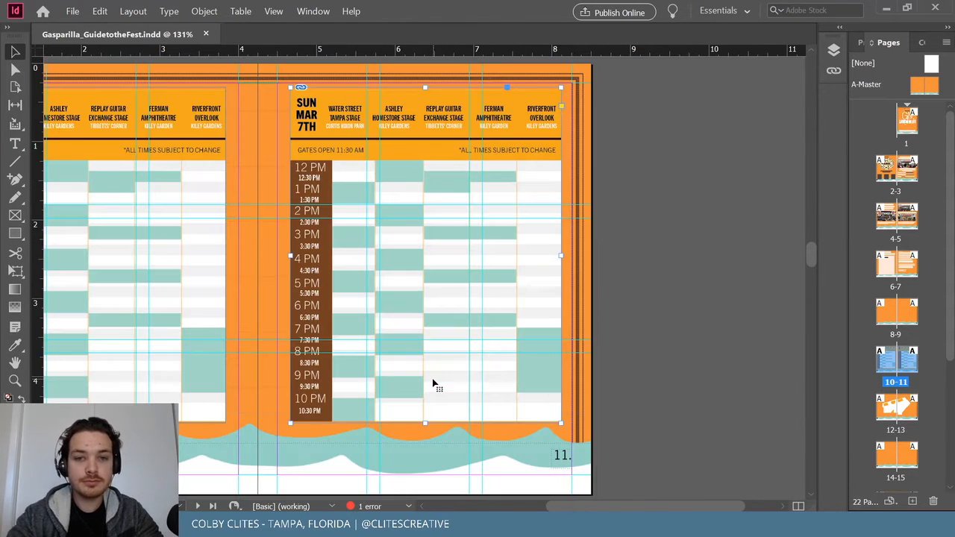
scroll(654, 233, "left", 3)
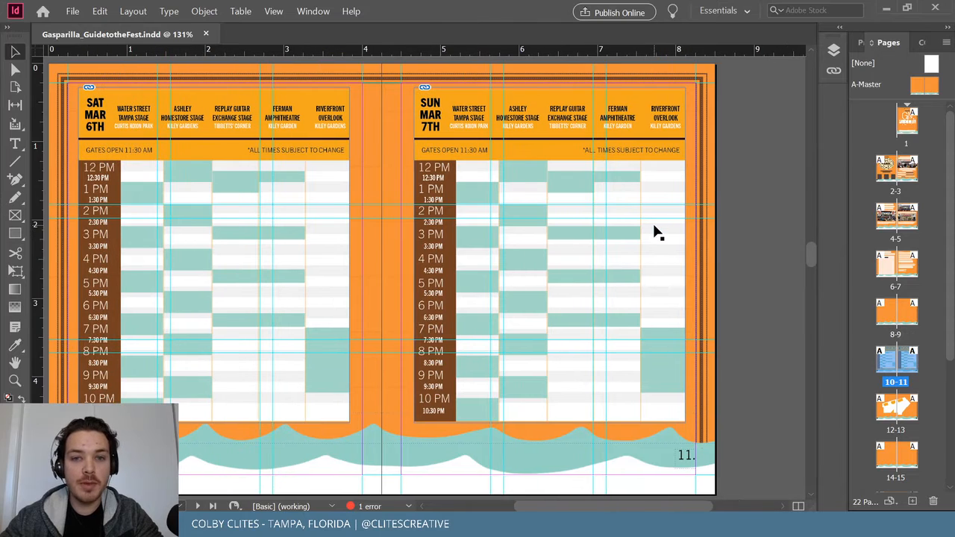
scroll(654, 233, "left", 3)
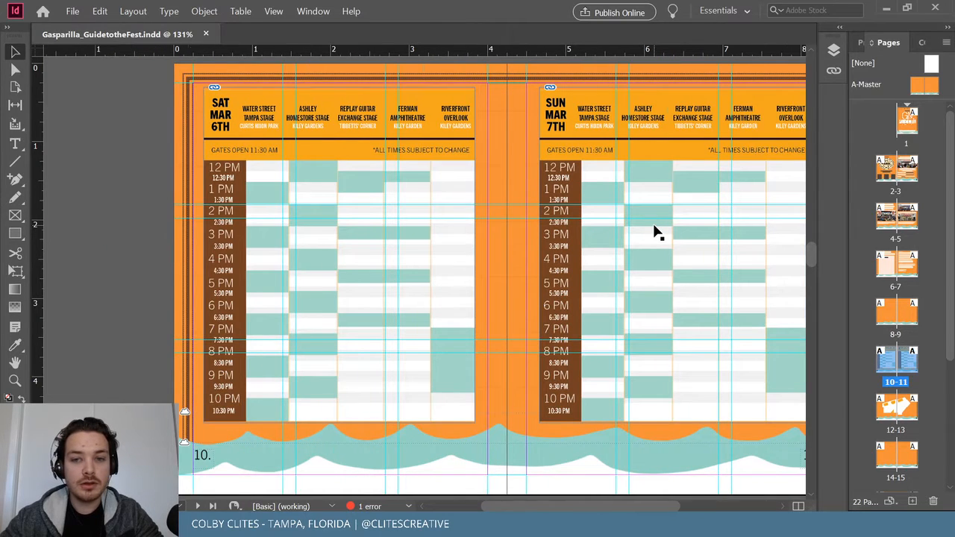
scroll(654, 233, "right", 2)
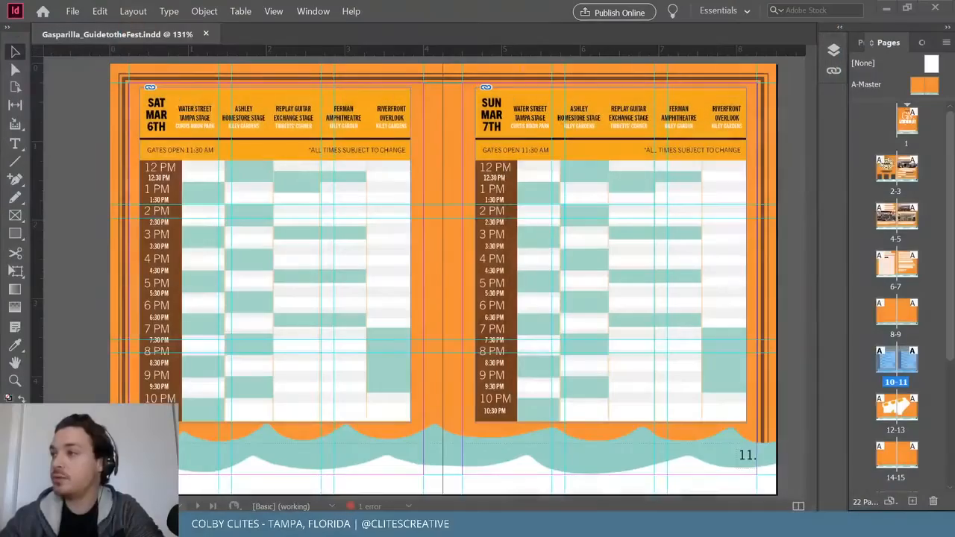
Jump to the 10–11 schedule spread from the Pages panel.
left_click(73, 11)
scroll(779, 108, "up", 10)
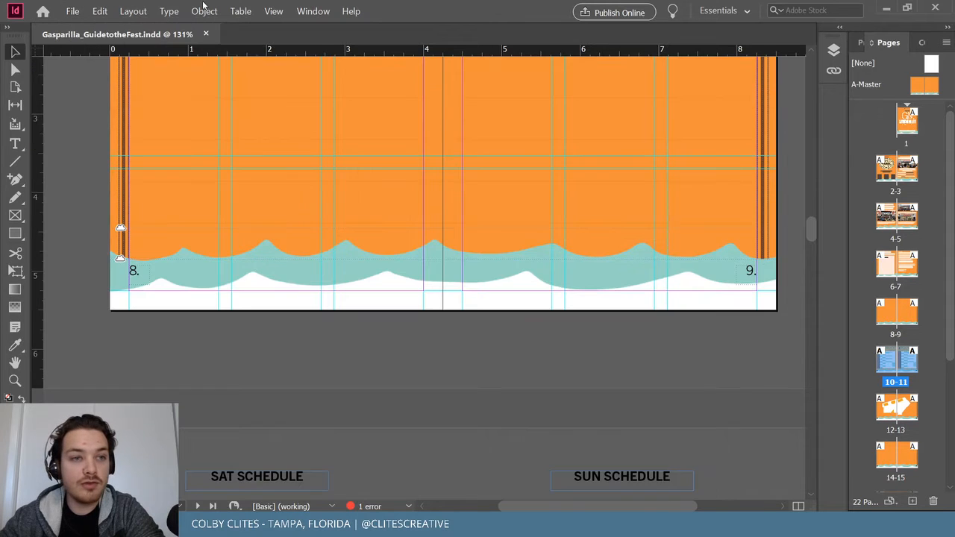
double_click(891, 385)
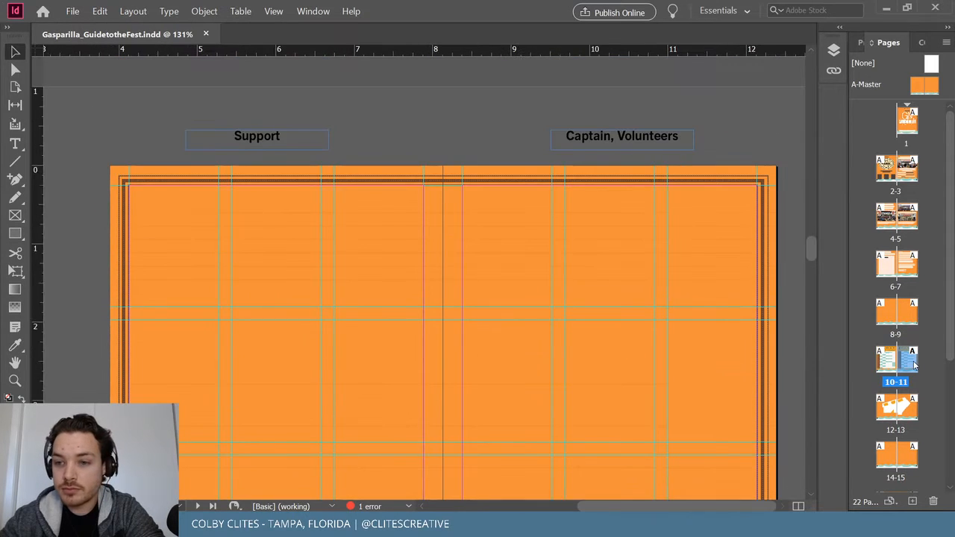
left_click_drag(641, 506, 567, 506)
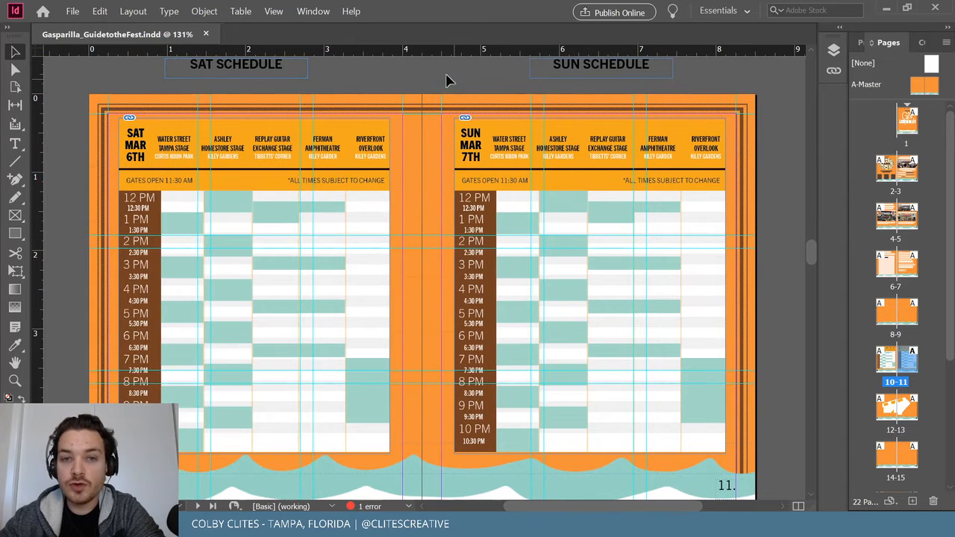
Jump to spread 8–9, then scroll down to the MAP spread.
left_click(73, 11)
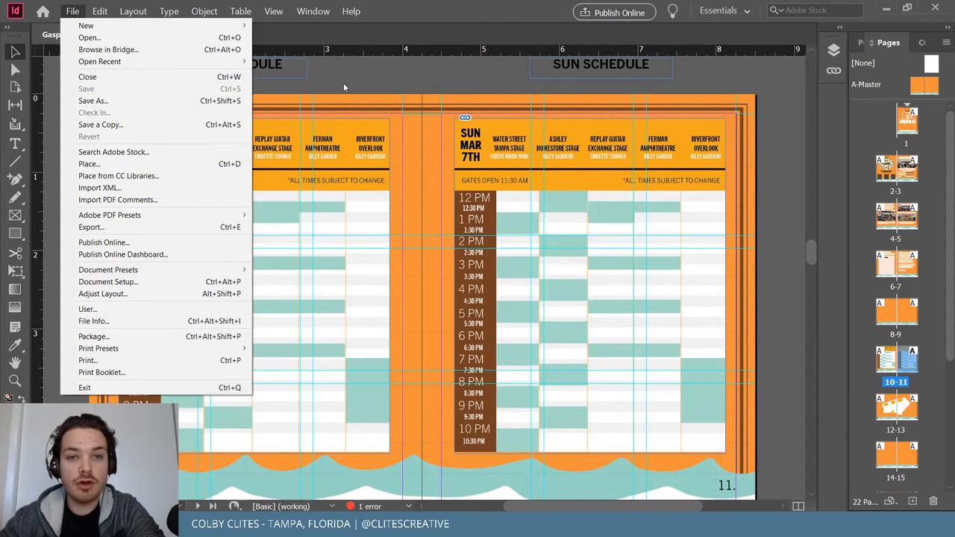
left_click(590, 286)
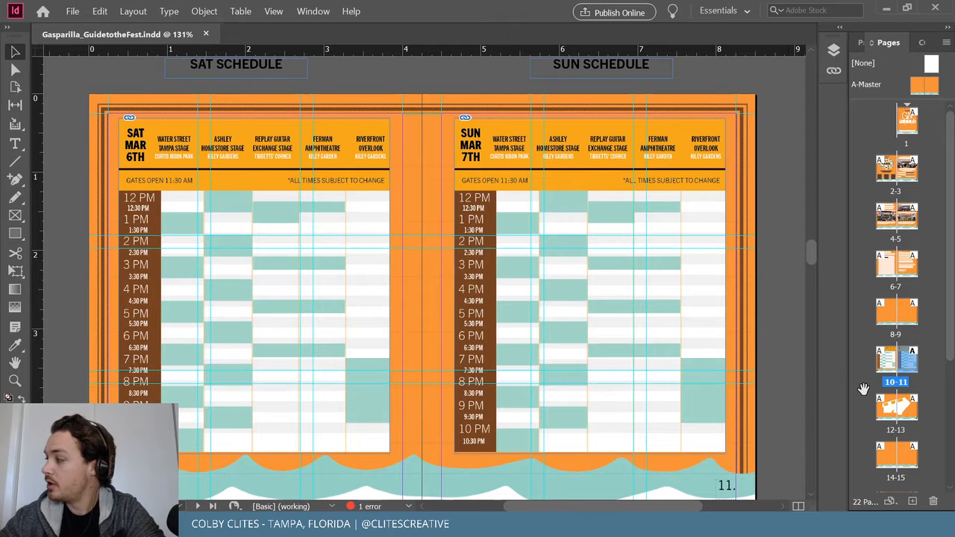
double_click(895, 313)
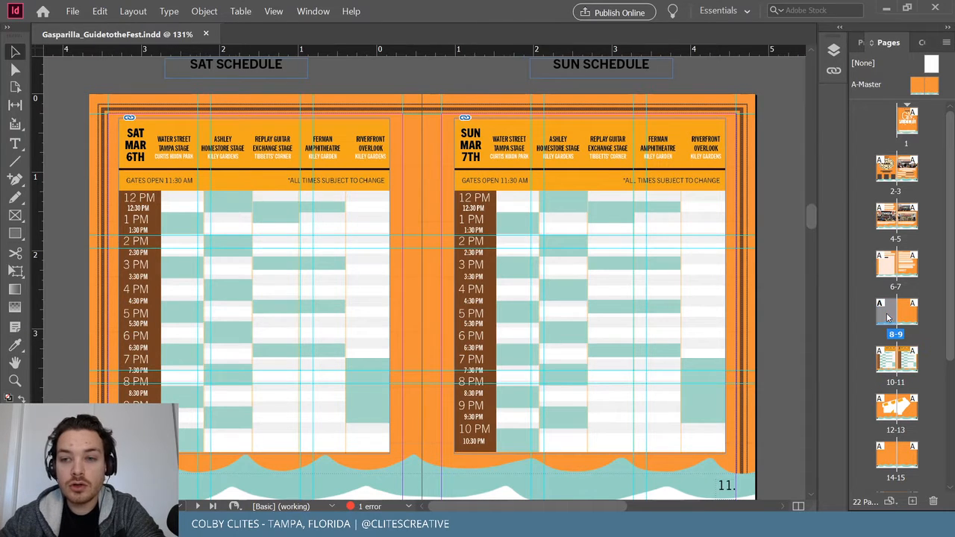
left_click_drag(565, 502, 650, 502)
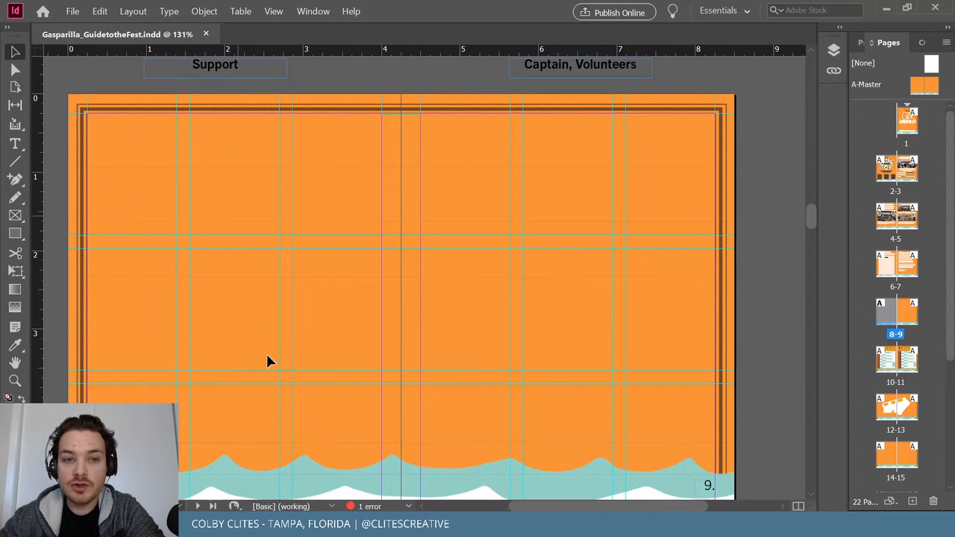
scroll(664, 331, "down", 15)
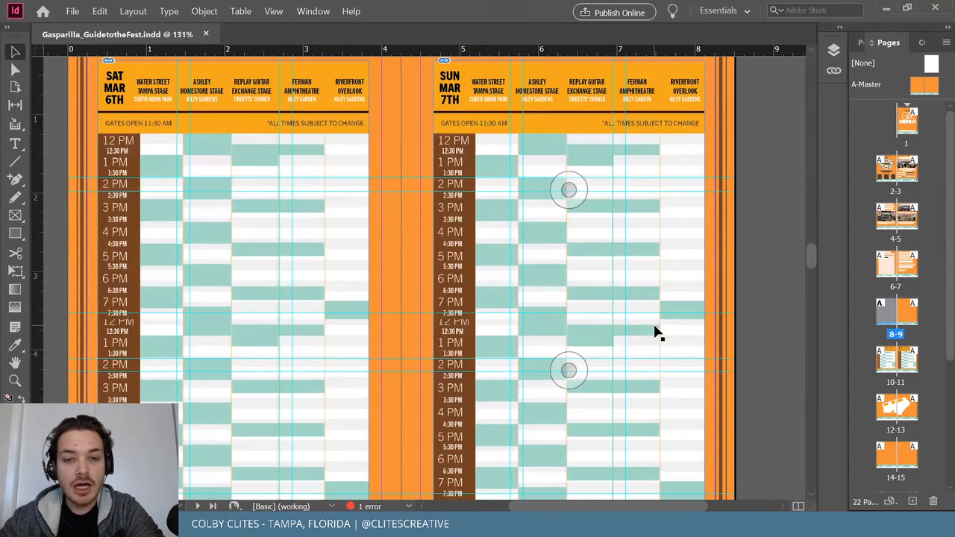
scroll(657, 332, "down", 5)
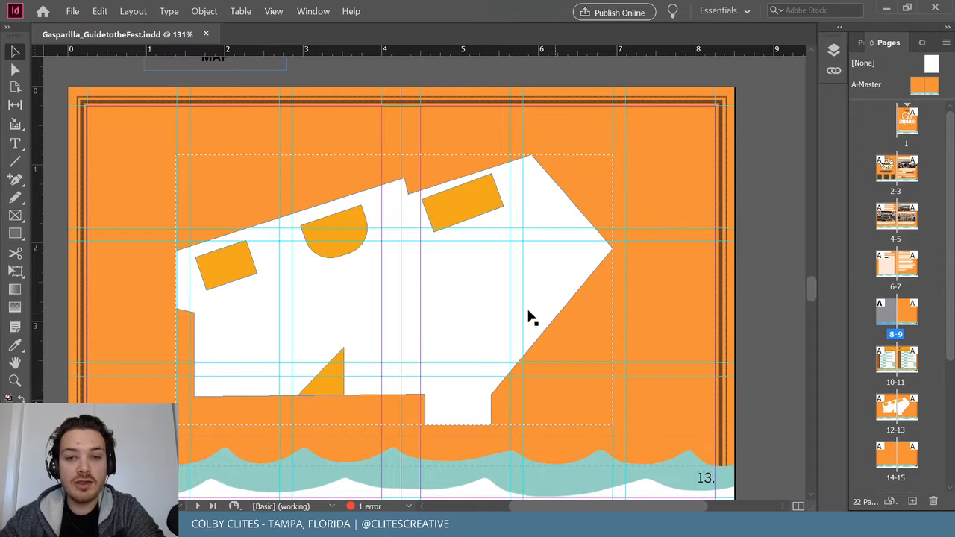
Scroll from the map back up to spread 8–9, then minimise and restore InDesign.
scroll(560, 278, "down", 5)
scroll(455, 160, "up", 3)
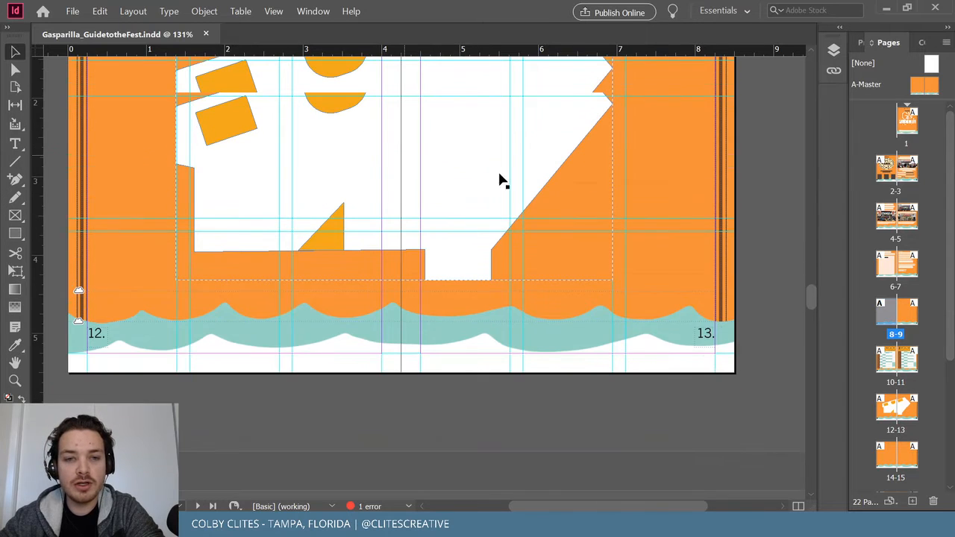
scroll(321, 235, "up", 1)
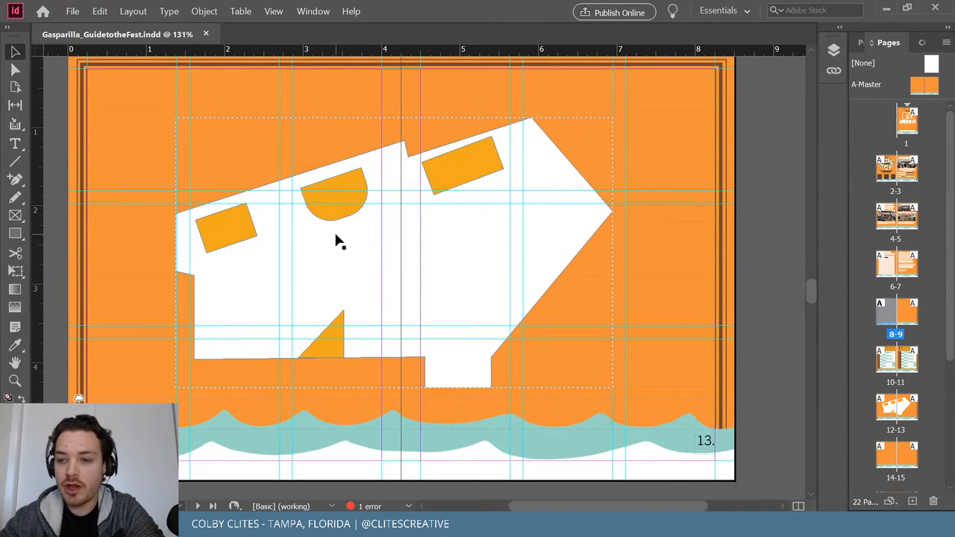
scroll(459, 366, "down", 10)
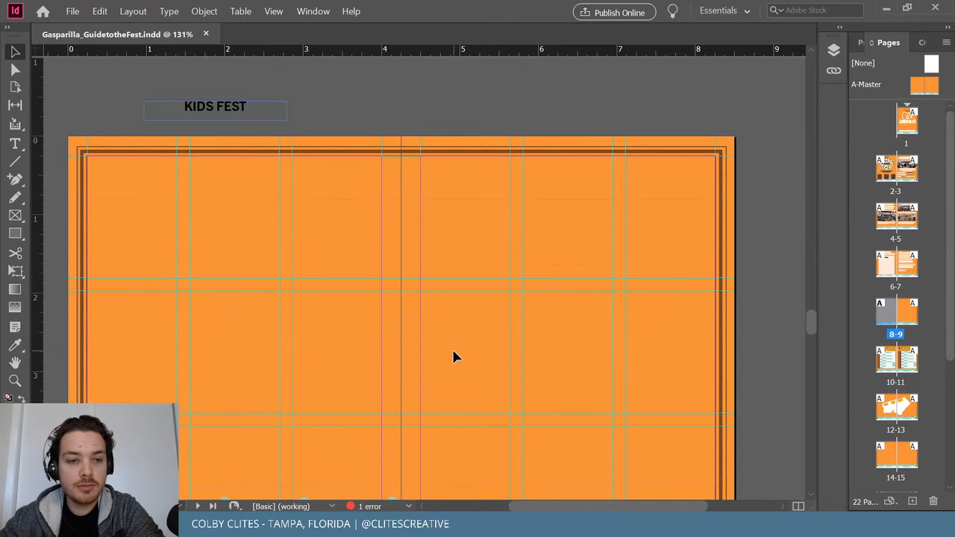
scroll(453, 351, "up", 10)
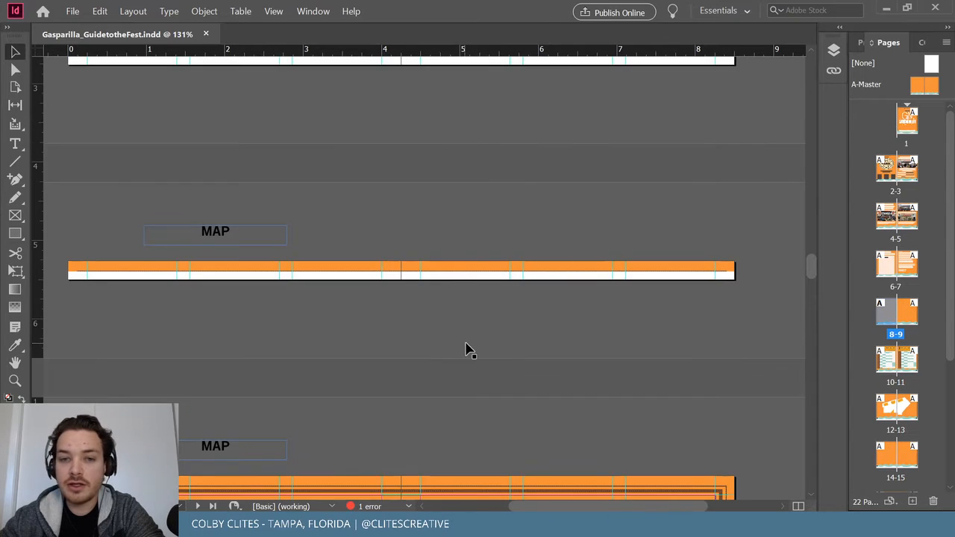
scroll(469, 349, "up", 5)
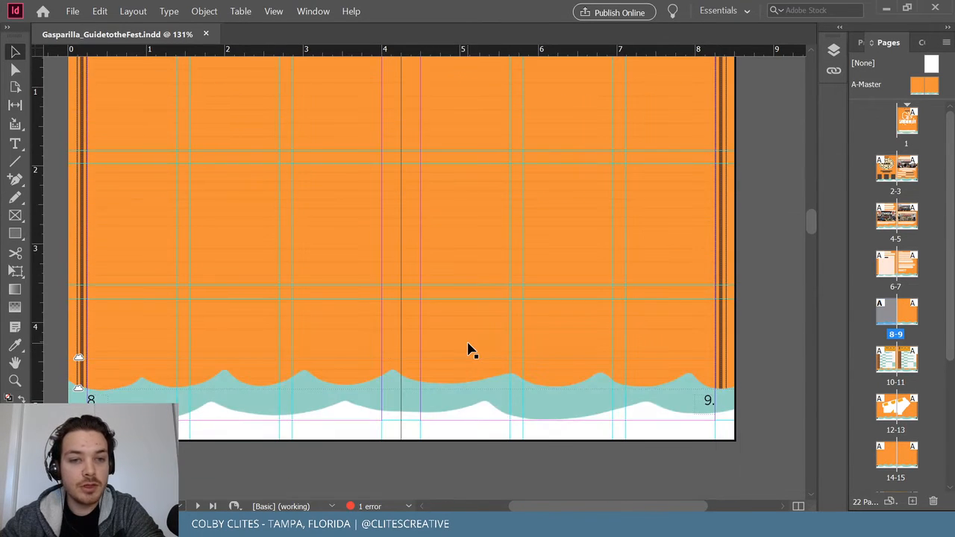
scroll(468, 351, "up", 2)
scroll(458, 236, "down", 1)
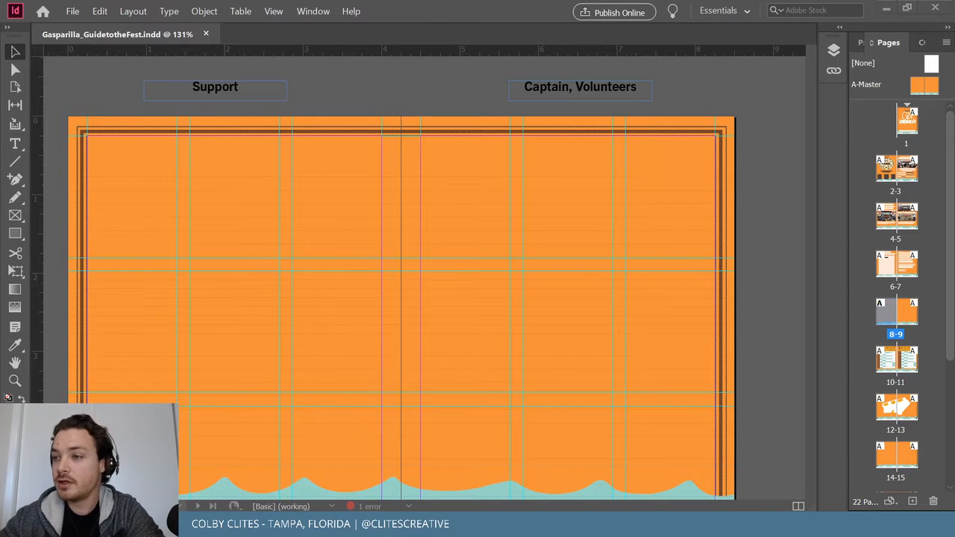
key("super+d")
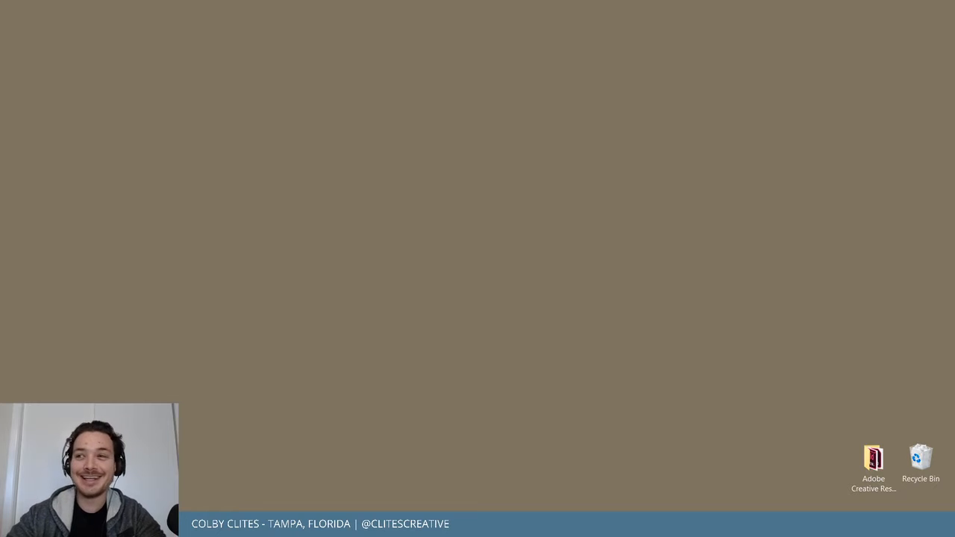
key("super+d")
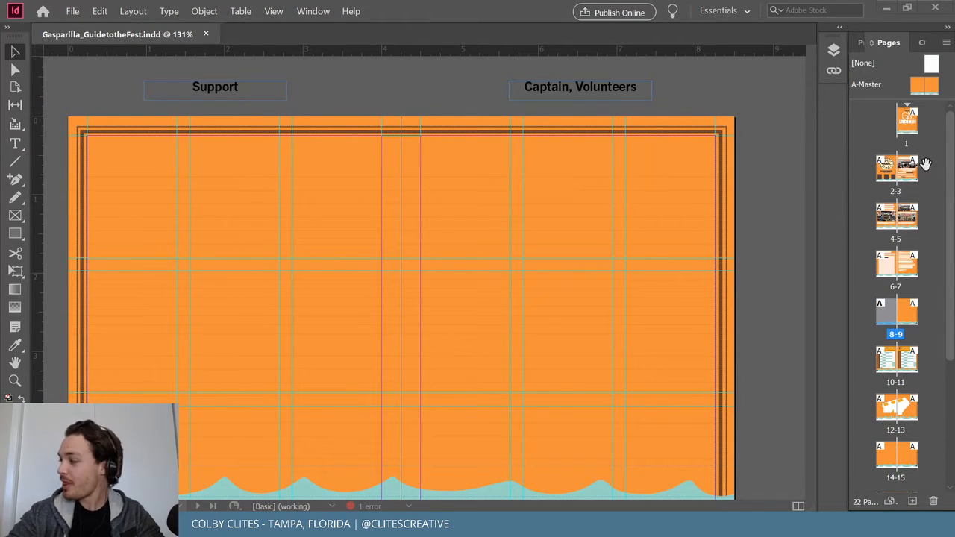
Jump to the cover page and then back to spread 8–9.
double_click(907, 120)
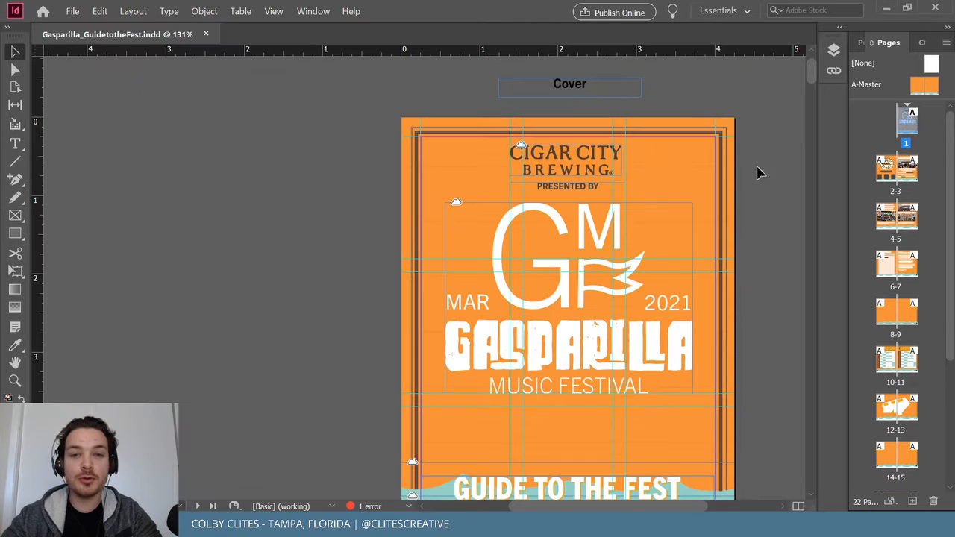
scroll(743, 198, "up", 1)
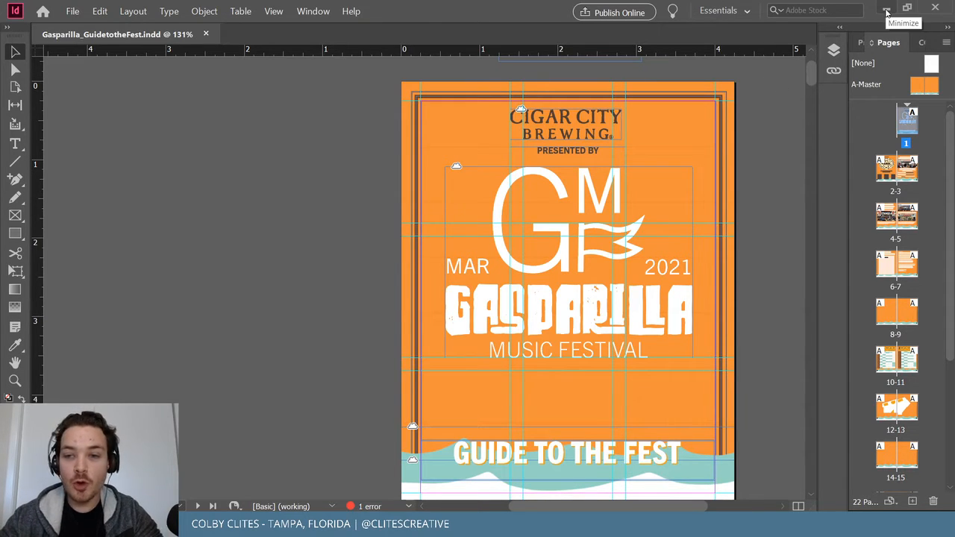
double_click(901, 315)
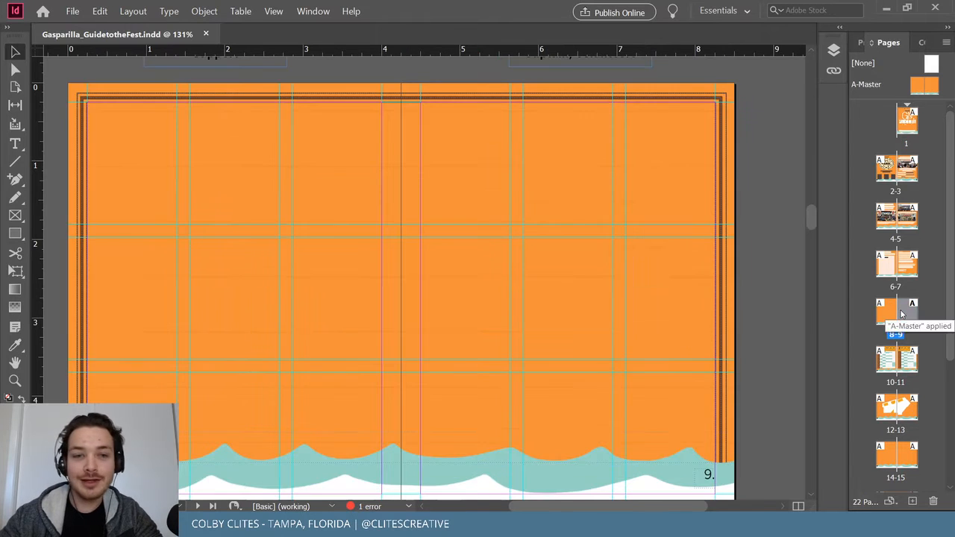
scroll(619, 215, "up", 1)
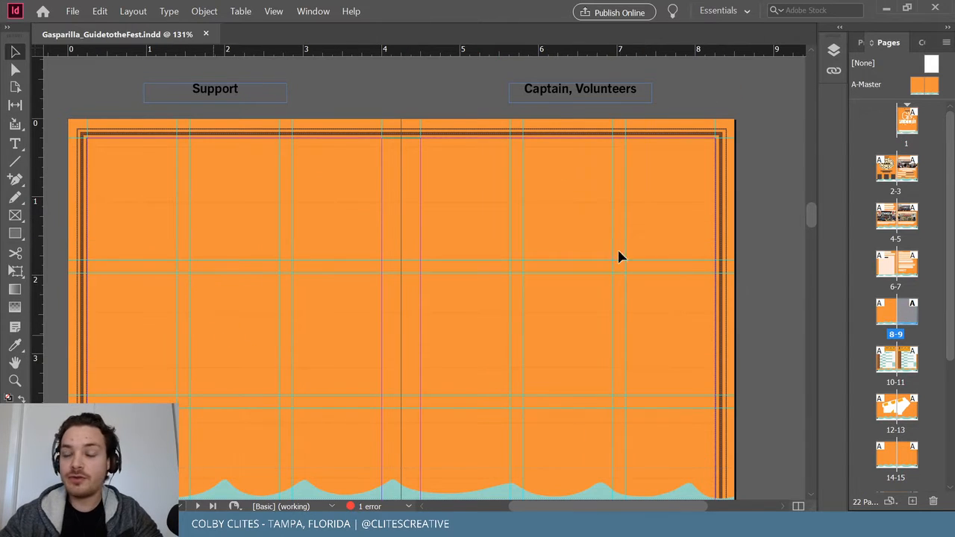
Check the placeholder names page in the browser, then return to the layout.
key("ctrl+d")
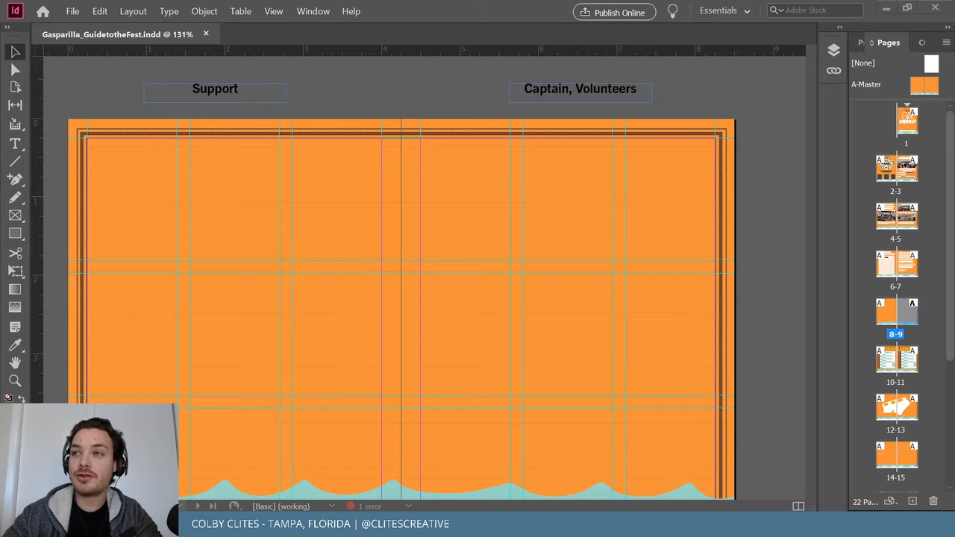
key("alt+Tab")
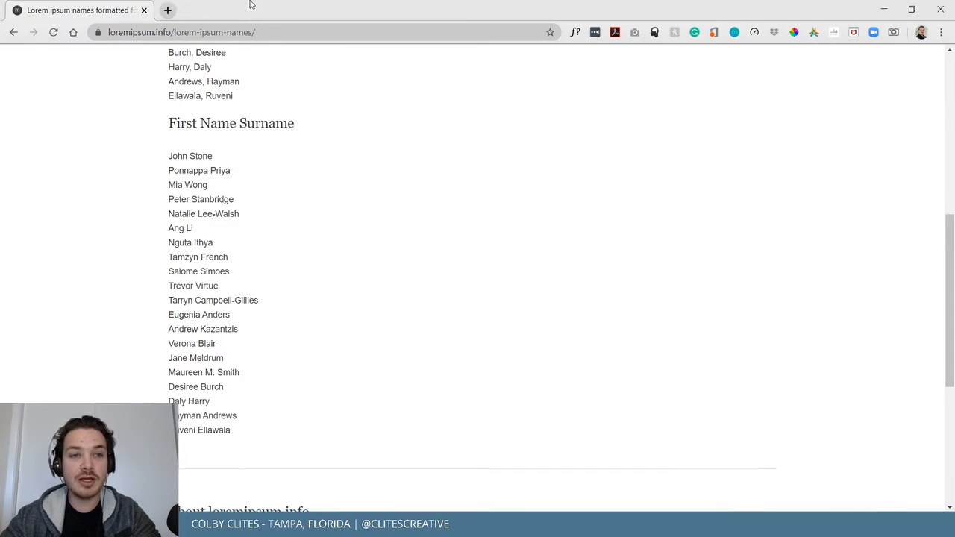
key("alt+Tab")
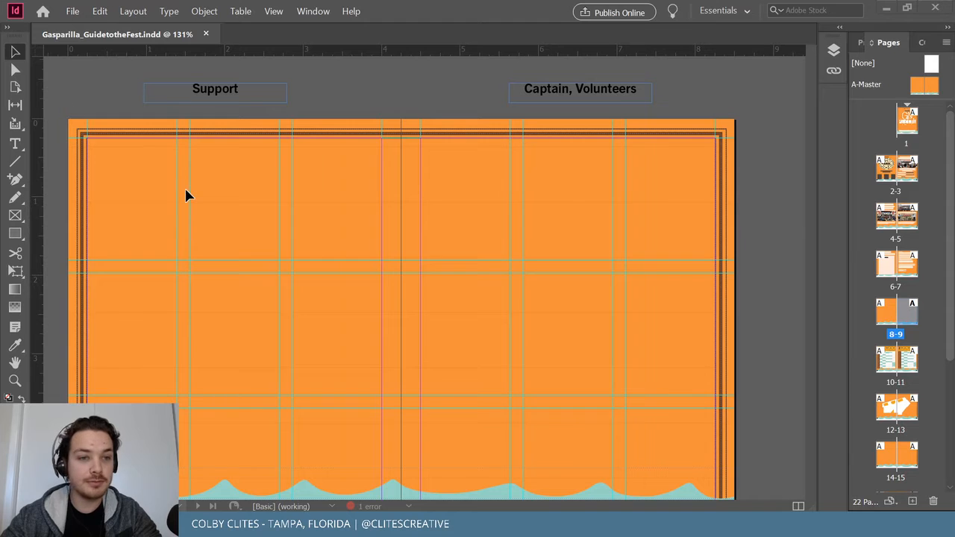
Draw a text frame at page 8's top-left, trial-paste the names, then undo the paste.
scroll(184, 186, "down", 2)
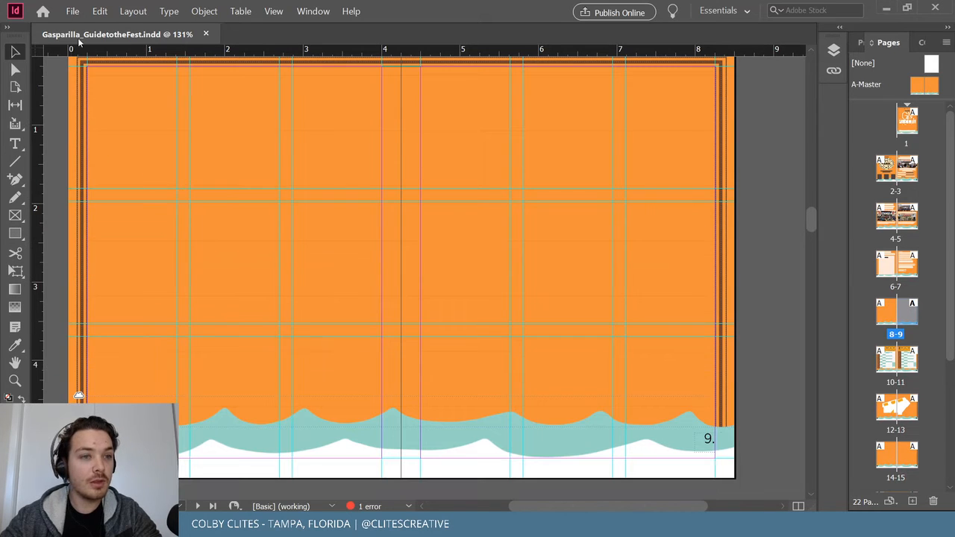
left_click(15, 143)
scroll(122, 156, "up", 1)
left_click_drag(94, 113, 177, 441)
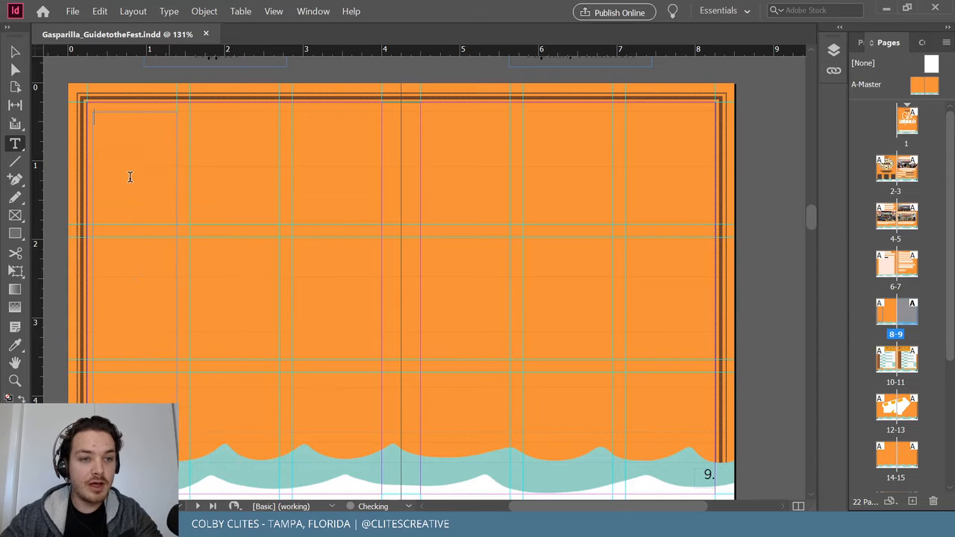
key("ctrl+v")
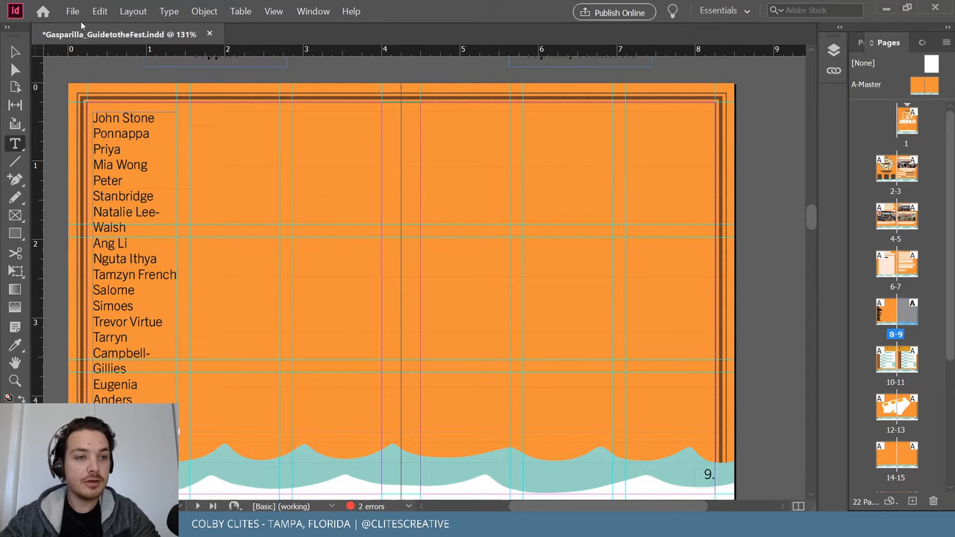
key("ctrl+z")
key("Escape")
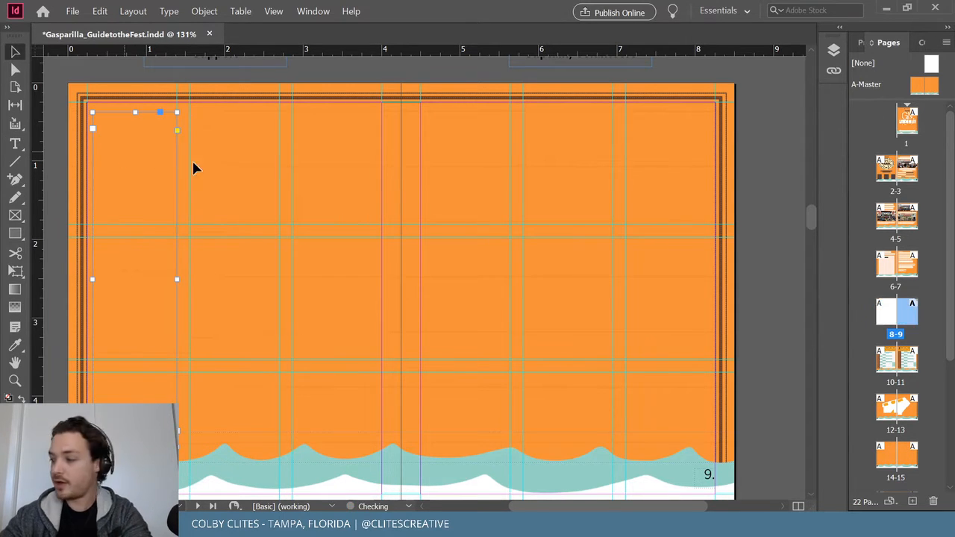
scroll(313, 211, "up", 10)
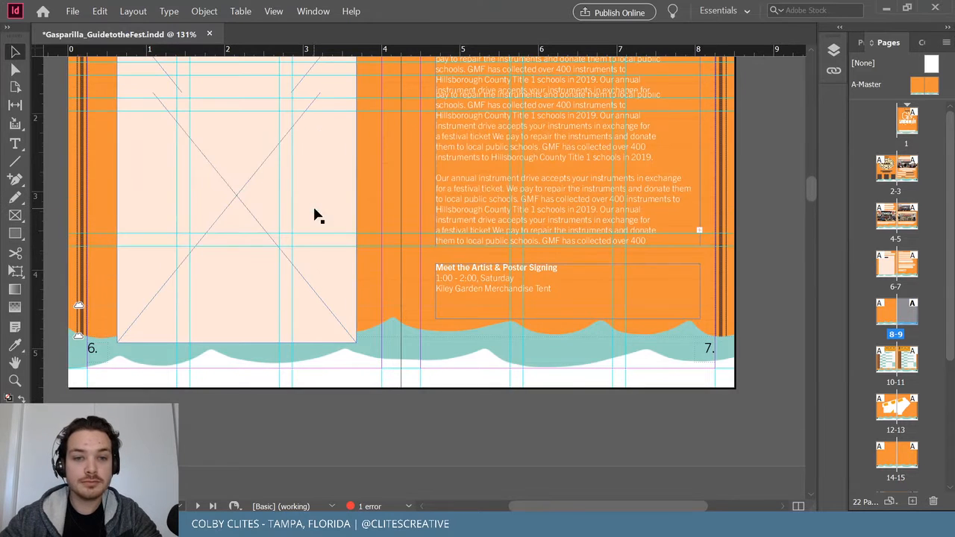
Paste a copy of the About the Artist frame in place and move it to page 8's left side.
scroll(313, 216, "up", 3)
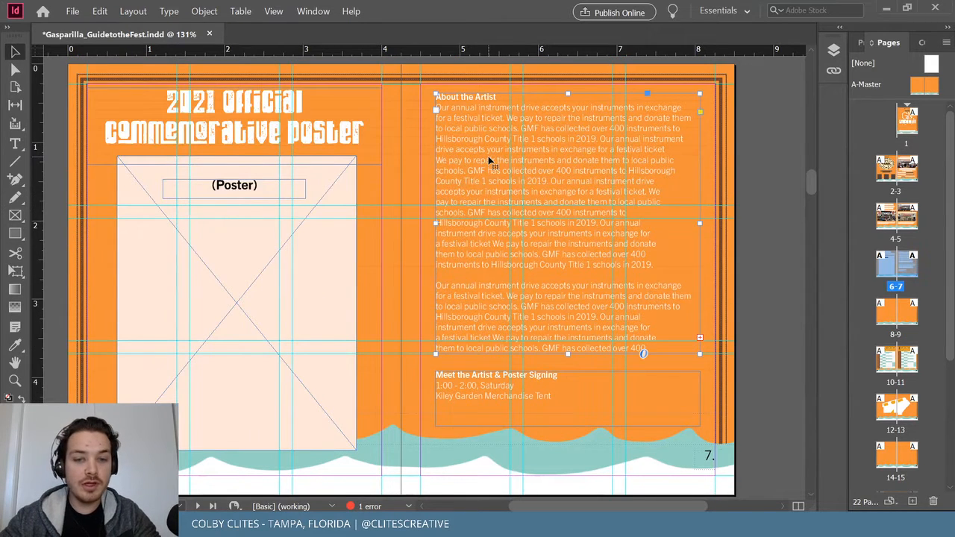
scroll(490, 161, "down", 10)
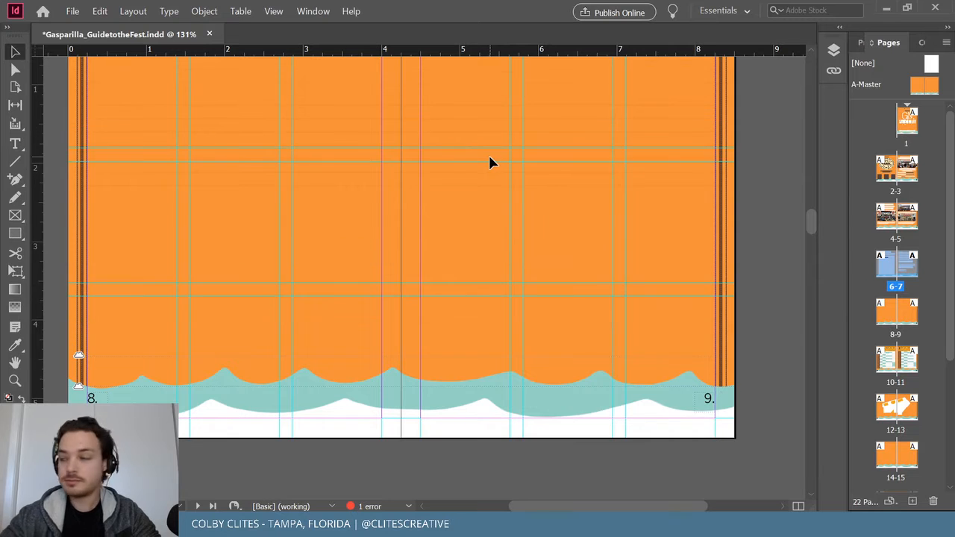
scroll(146, 97, "up", 1)
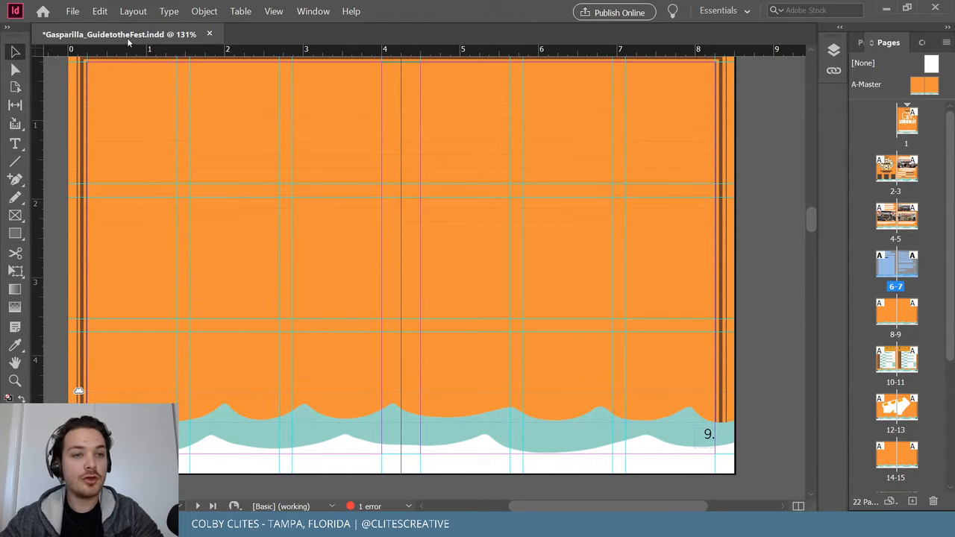
left_click(105, 12)
left_click(196, 114)
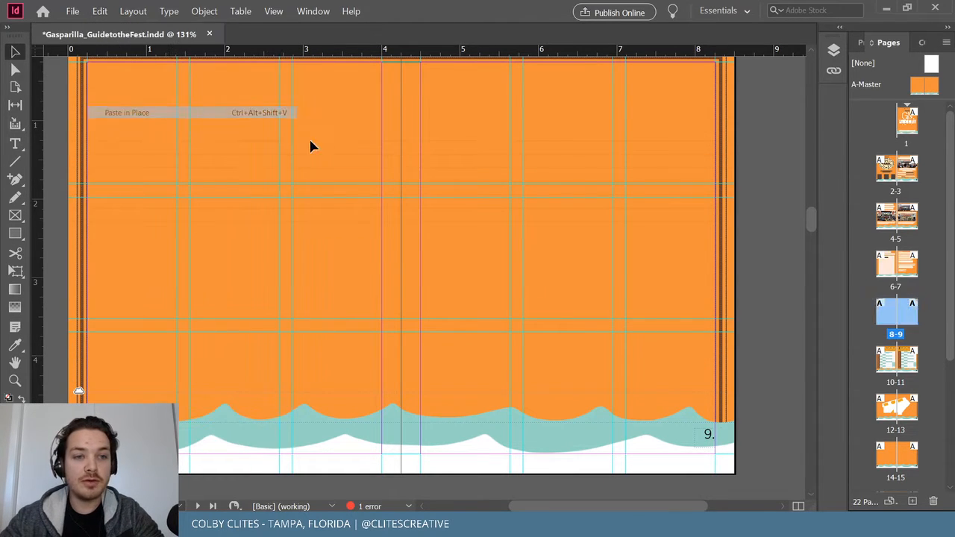
left_click_drag(569, 160, 231, 164)
Delete the frame's body text, keeping only the About the Artist heading, and narrow the frame to about 0.96 in.
scroll(289, 236, "up", 3)
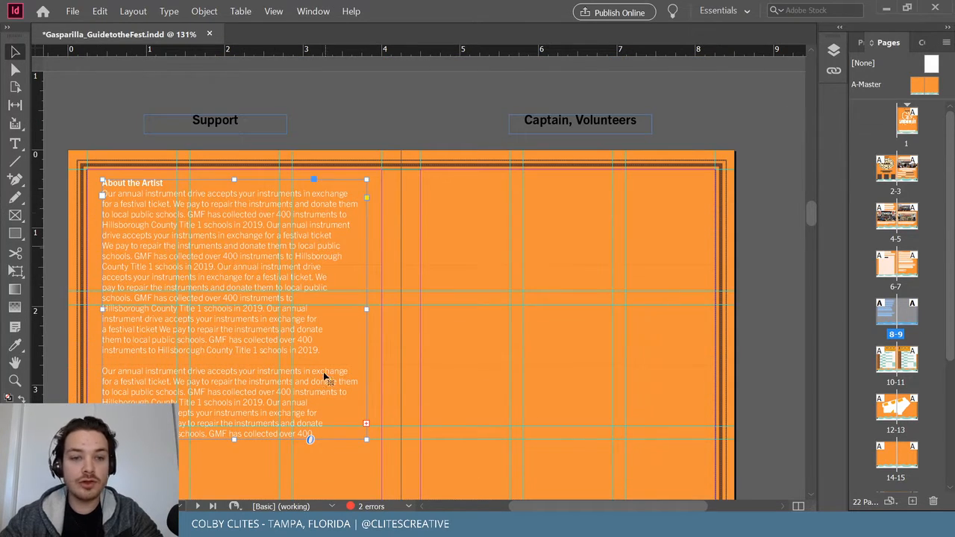
double_click(296, 399)
left_click_drag(317, 434, 102, 185)
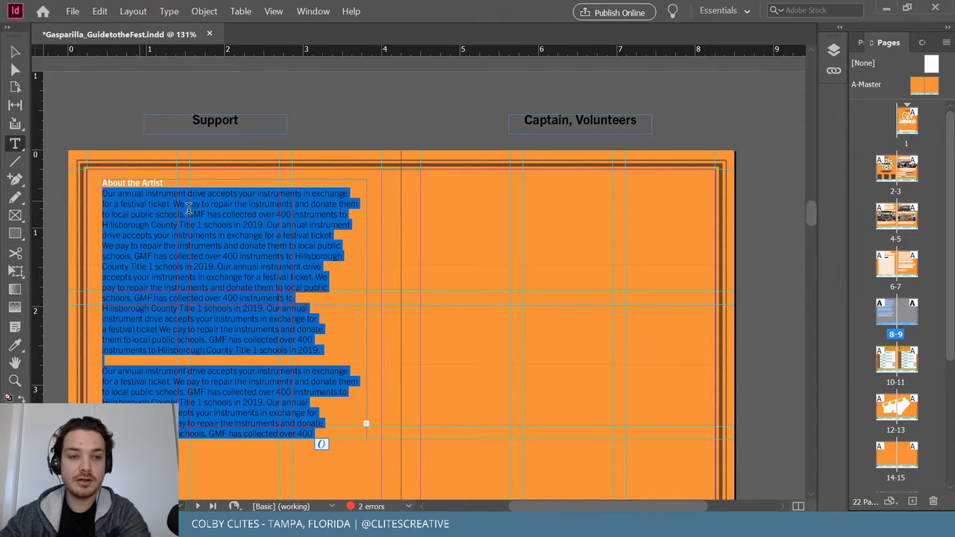
key("BackSpace")
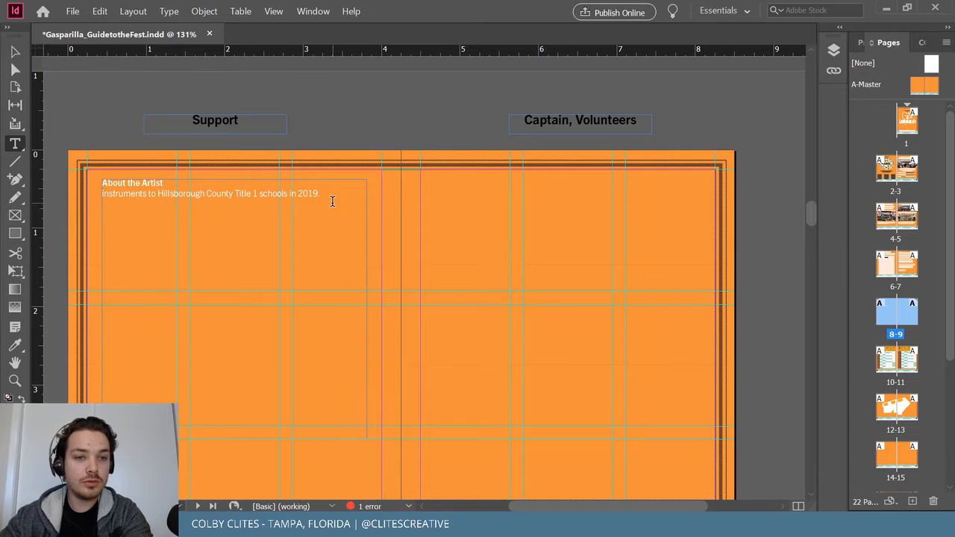
left_click_drag(102, 197, 158, 196)
key("BackSpace")
key("Escape")
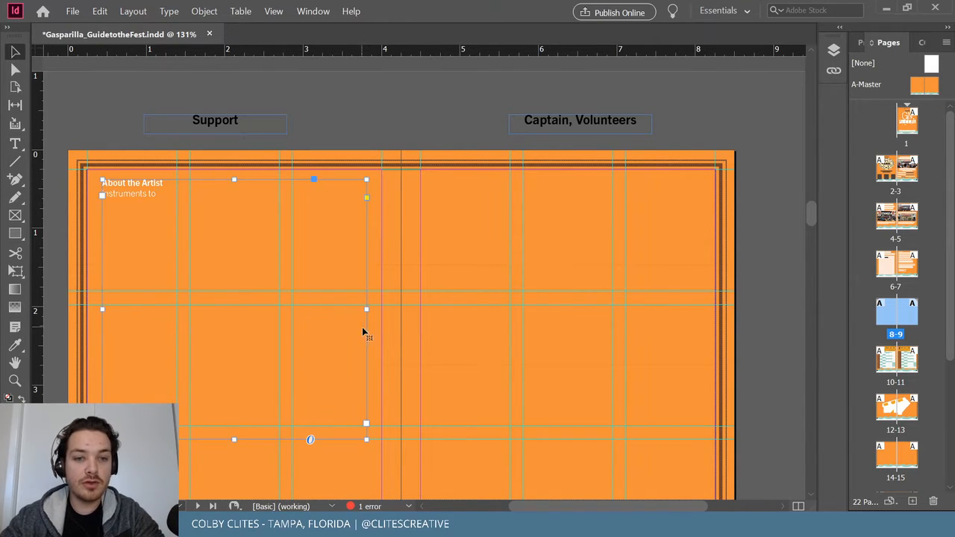
left_click_drag(368, 310, 170, 308)
left_click_drag(100, 308, 92, 310)
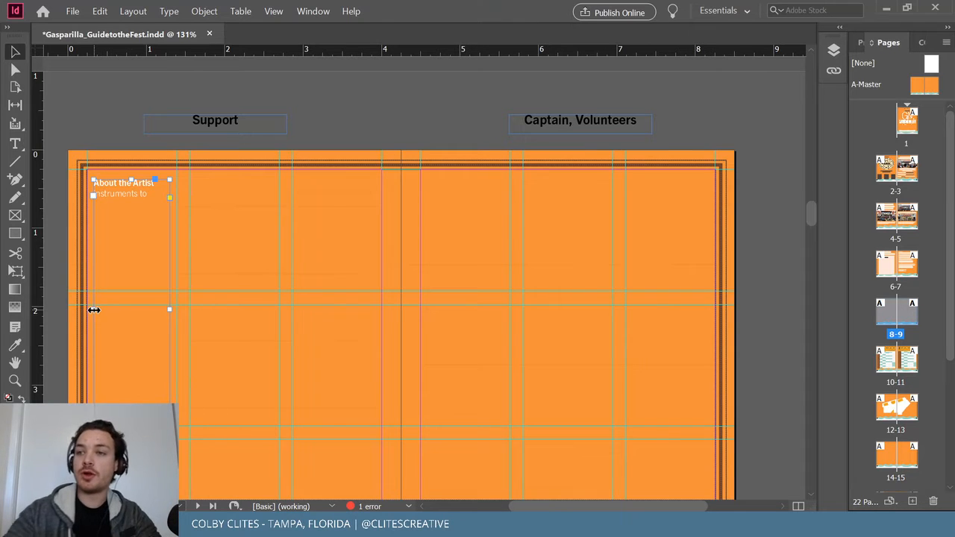
Move the About the Artist frame lower on page 8.
left_click(124, 125)
scroll(125, 125, "down", 1)
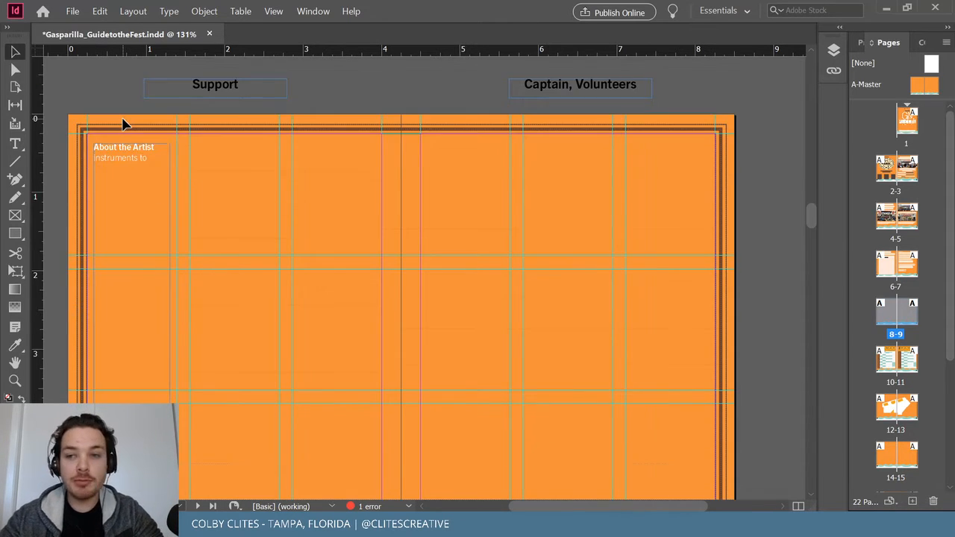
scroll(124, 125, "down", 1)
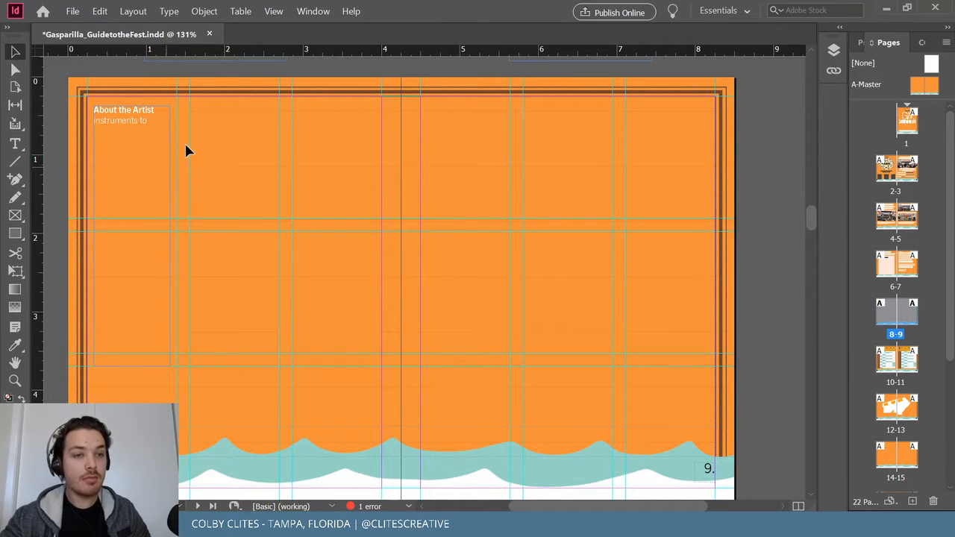
left_click_drag(134, 132, 142, 197)
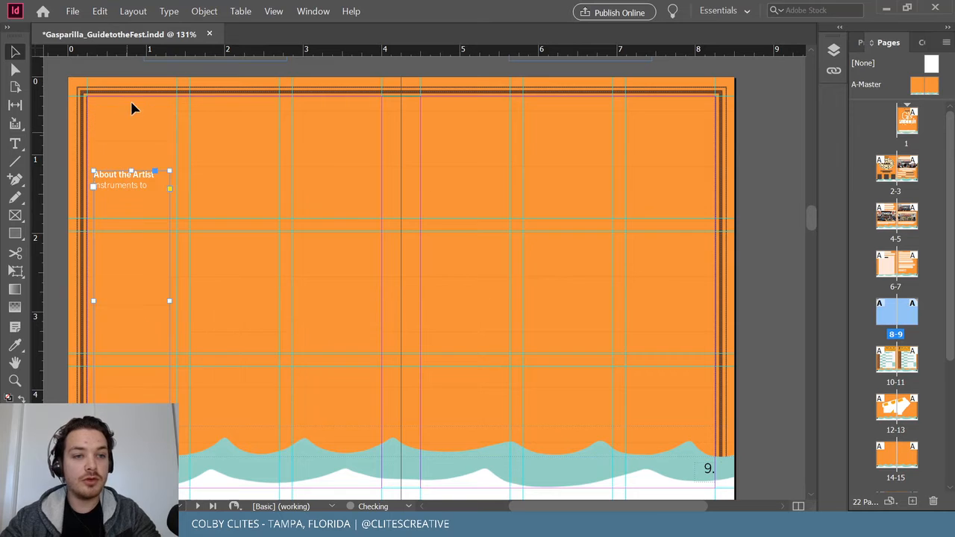
scroll(282, 75, "up", 15)
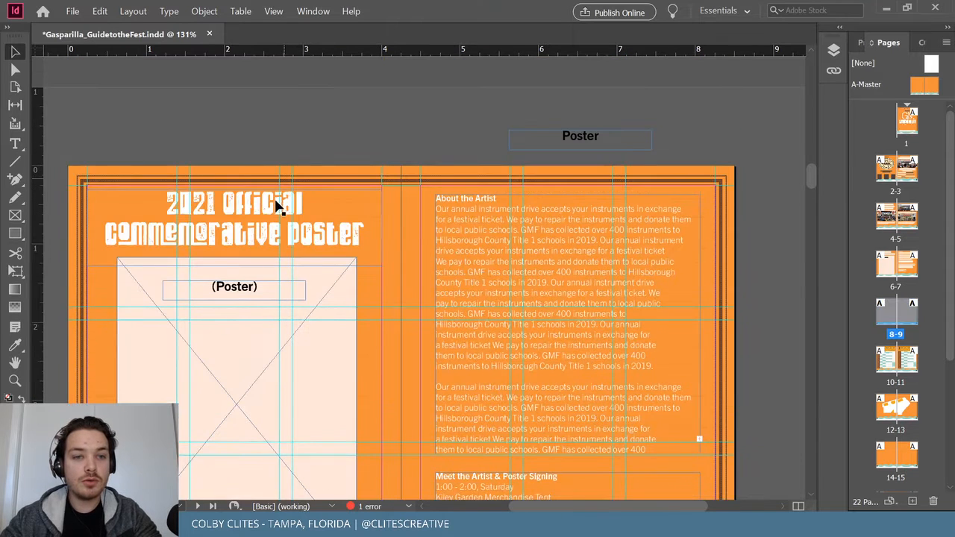
scroll(269, 213, "down", 8)
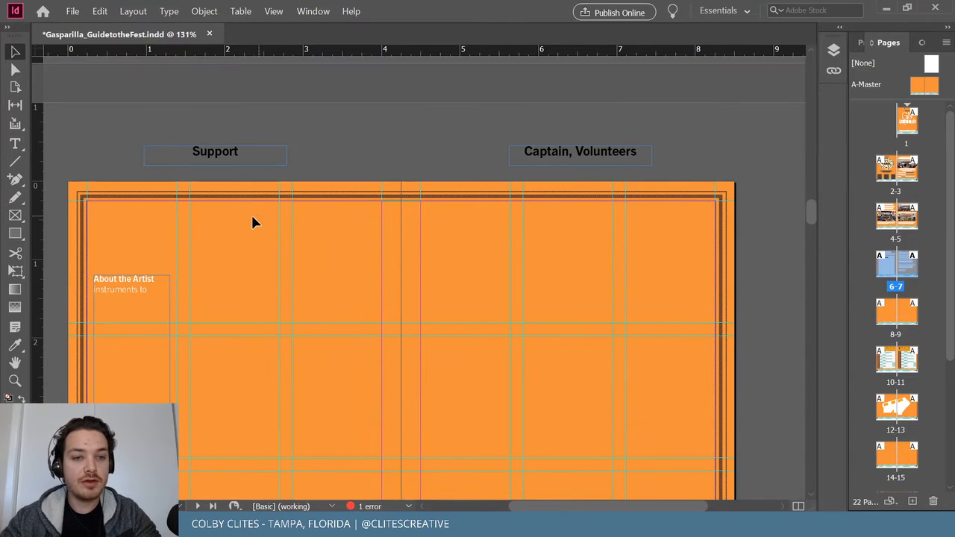
Paste the poster title in place on spread 8-9, retype it as HIGHER GROUND 2021, and shrink its frame to fit.
left_click(98, 12)
left_click(339, 225)
left_click(100, 11)
left_click(127, 112)
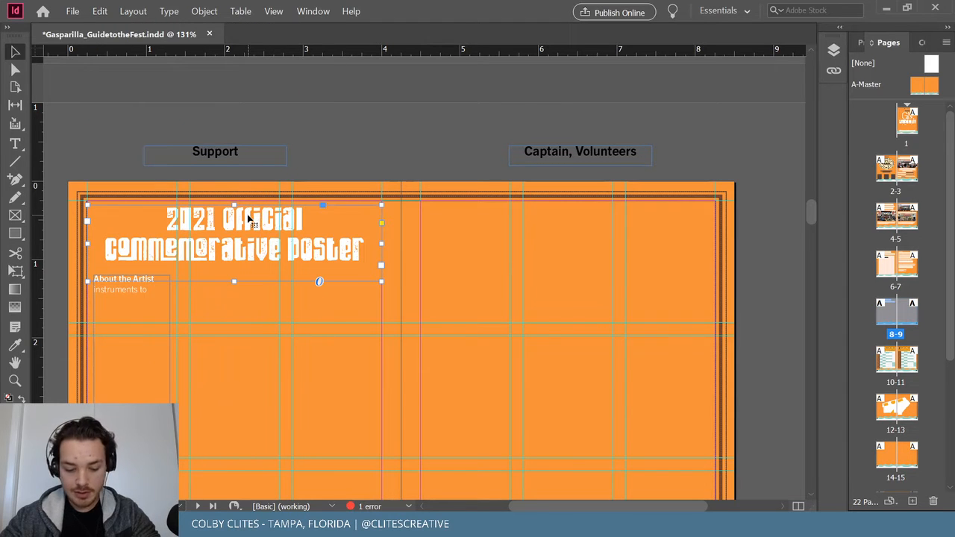
double_click(312, 240)
left_click_drag(373, 258, 145, 203)
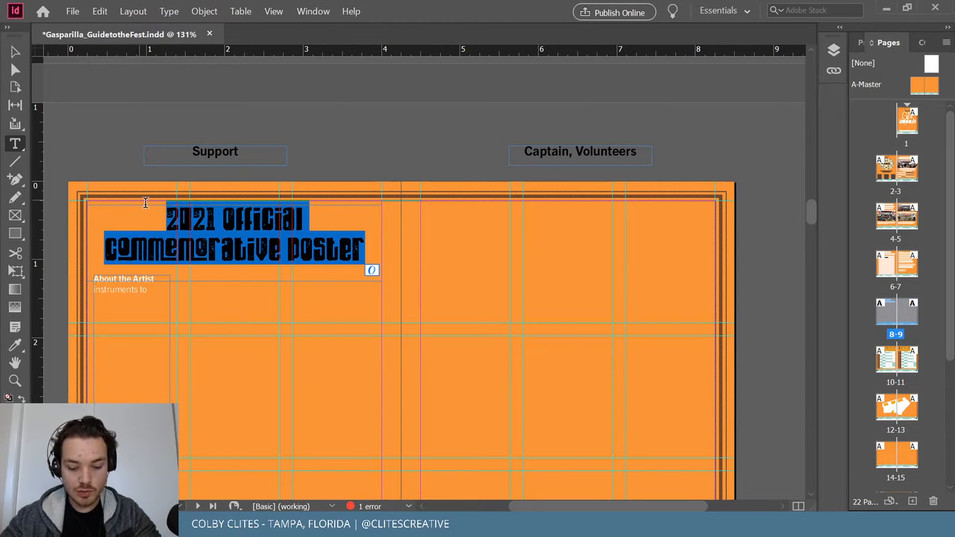
type("H")
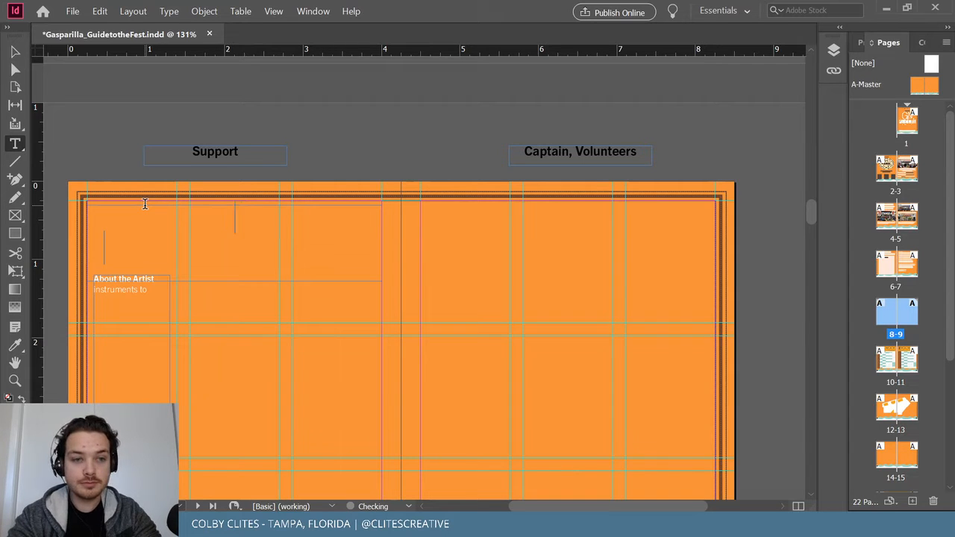
type("IGHER GROUND 2")
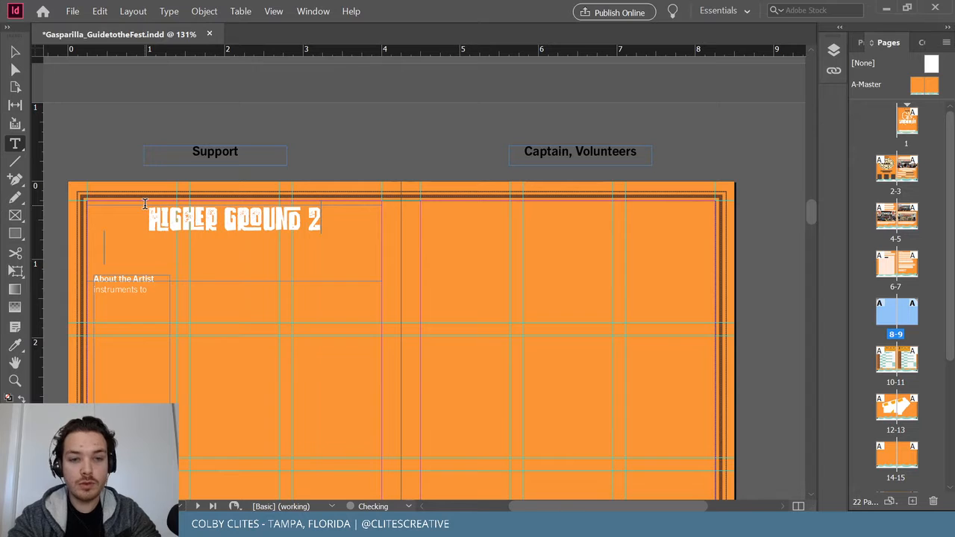
type("021")
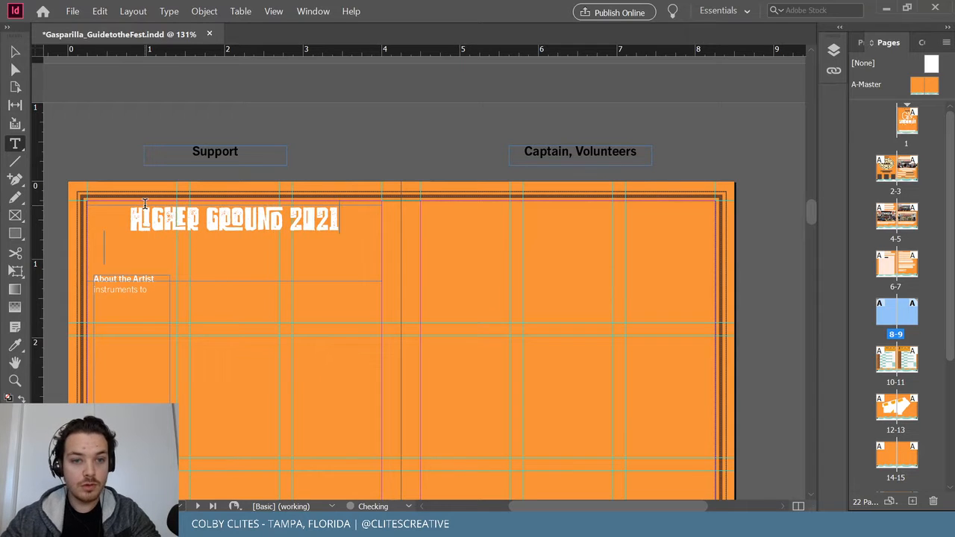
left_click(18, 53)
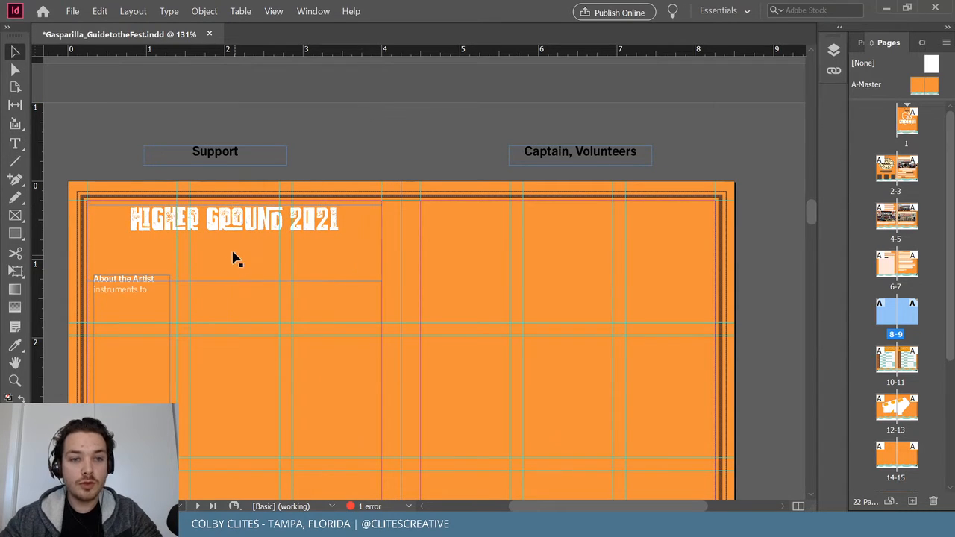
left_click_drag(235, 281, 235, 235)
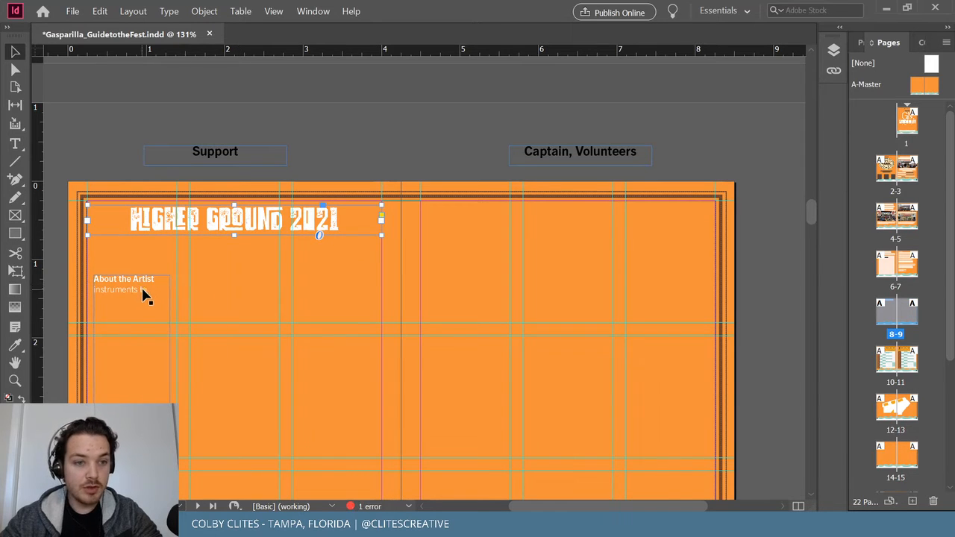
Copy the About the Artist line into a new 3.56 by 0.38 in frame just under the headline.
key("t")
triple_click(142, 281)
key("ctrl+c")
key("Escape")
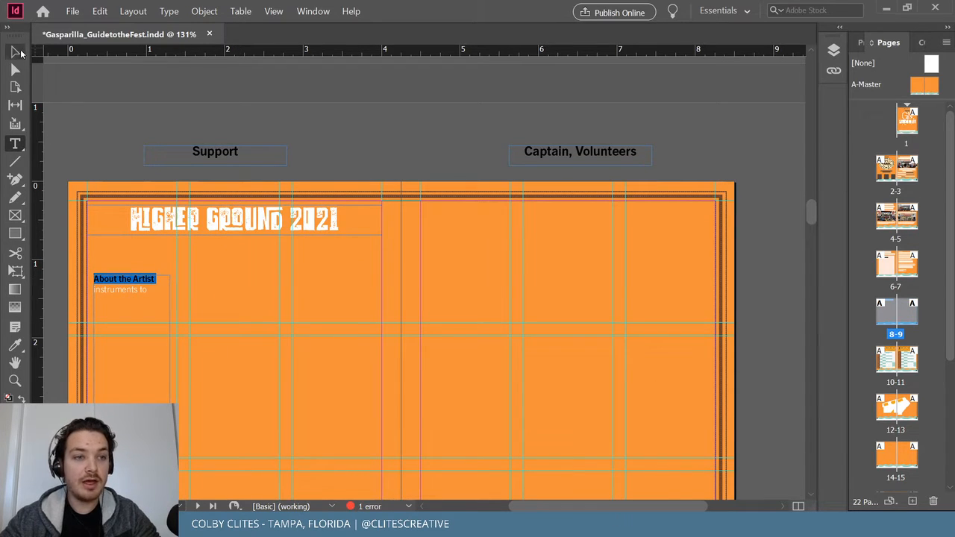
key("ctrl+v")
left_click_drag(380, 187, 129, 253)
left_click_drag(261, 401, 374, 254)
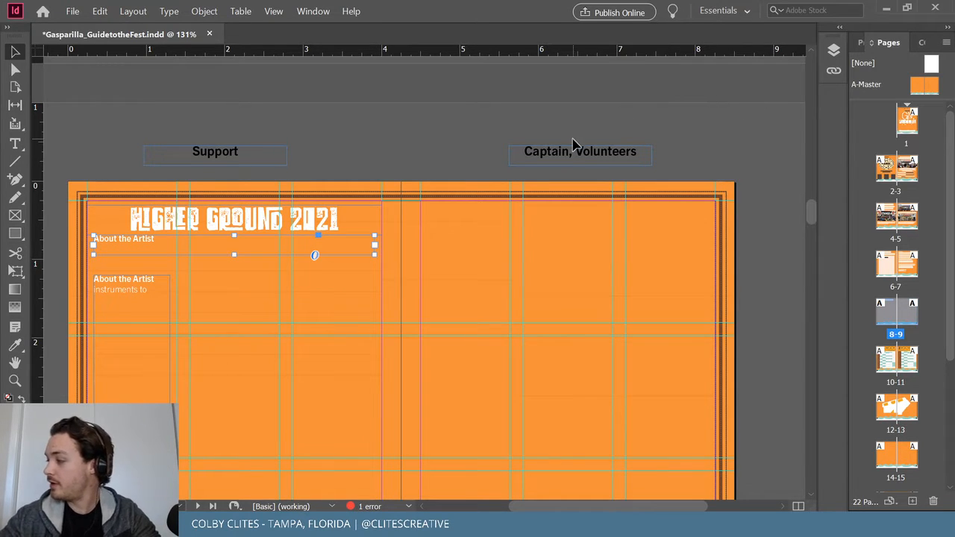
Select the new frame's text and show its character and paragraph settings in the Properties panel.
triple_click(134, 239)
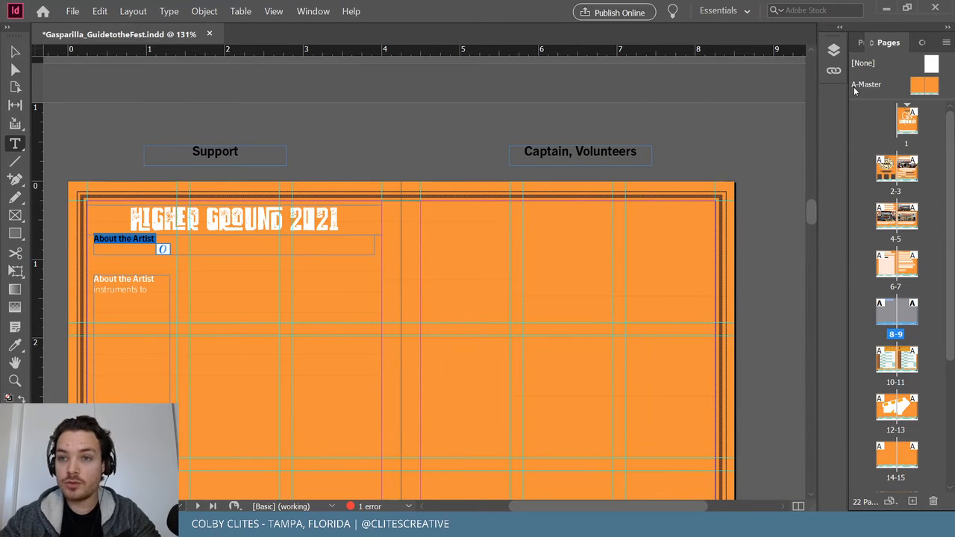
left_click_drag(847, 99, 767, 113)
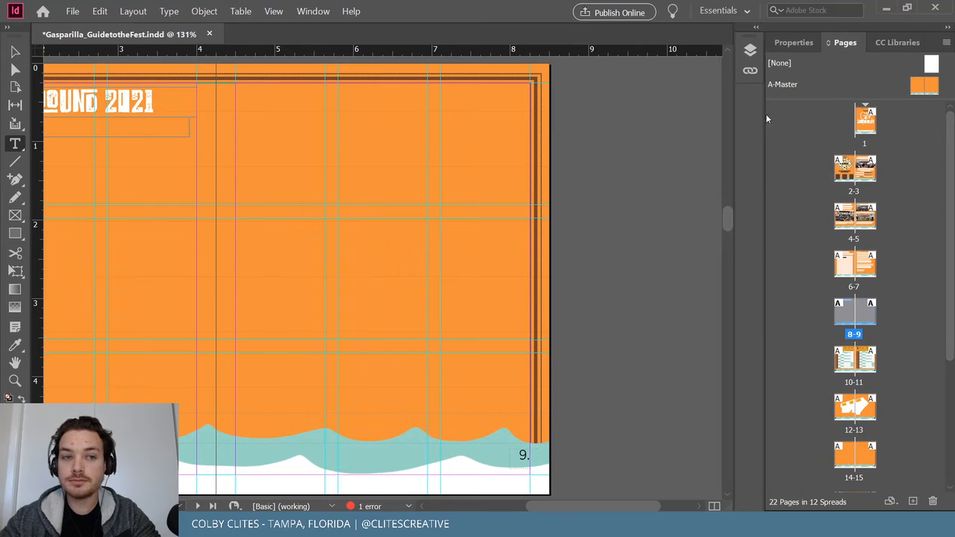
left_click_drag(593, 505, 571, 504)
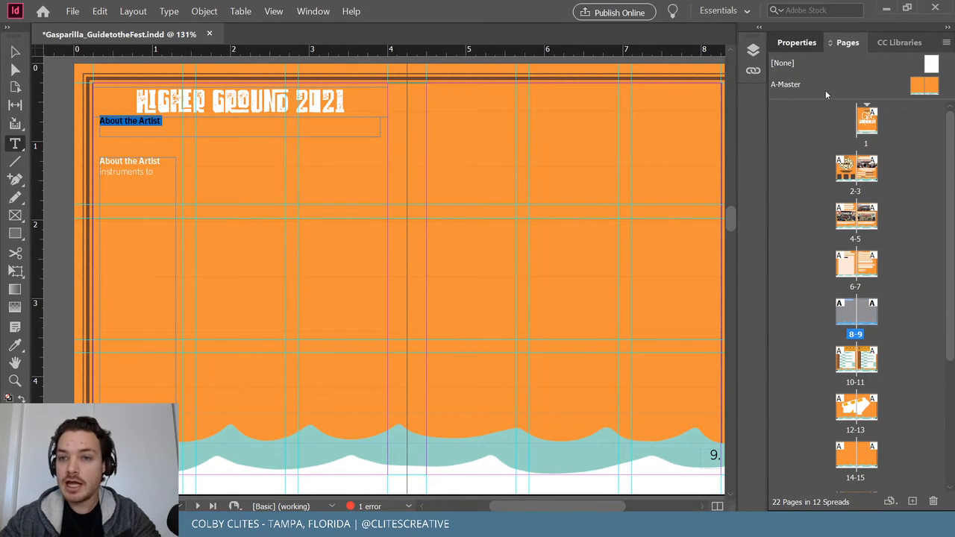
left_click(800, 42)
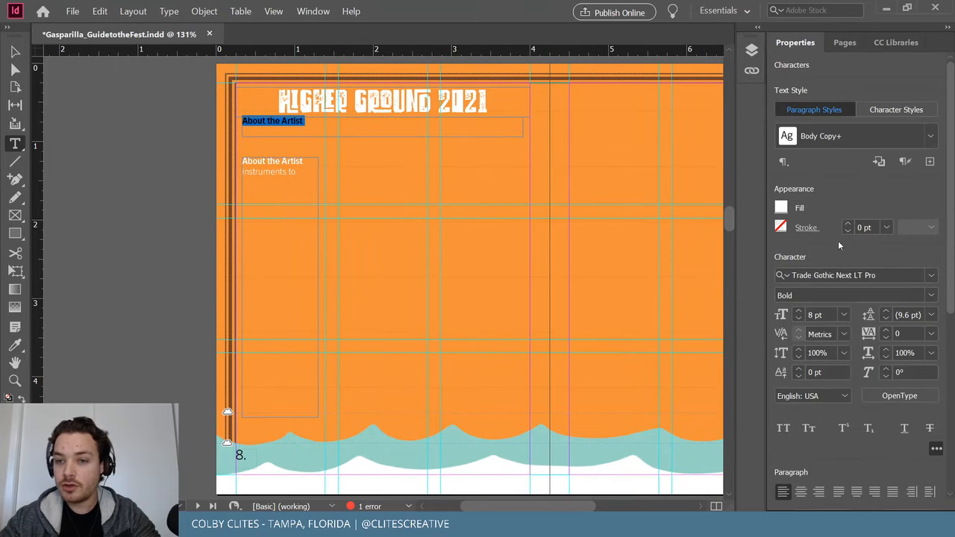
Centre the placeholder line and replace it with THANK YOU TO OUR GRASSROOTS SUPPORTERS.
scroll(817, 238, "down", 5)
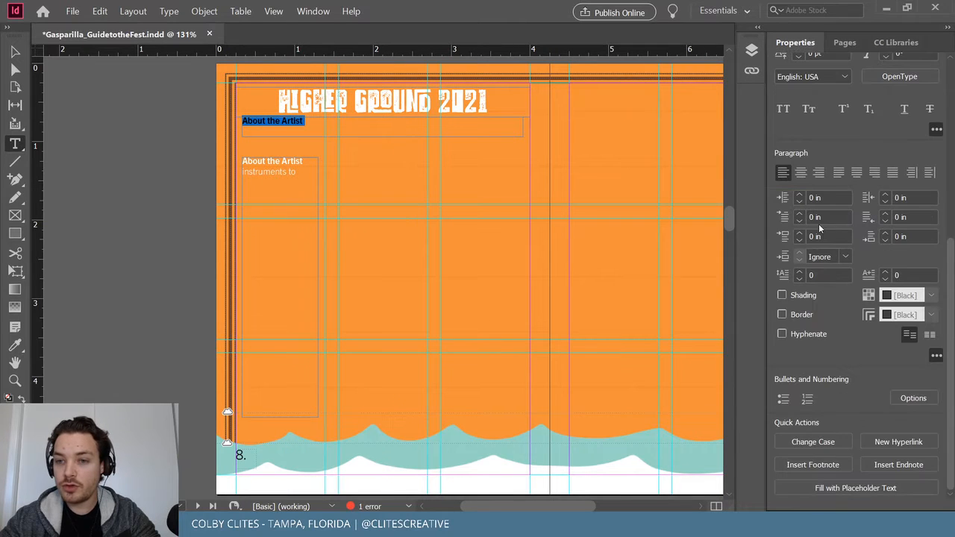
left_click(801, 173)
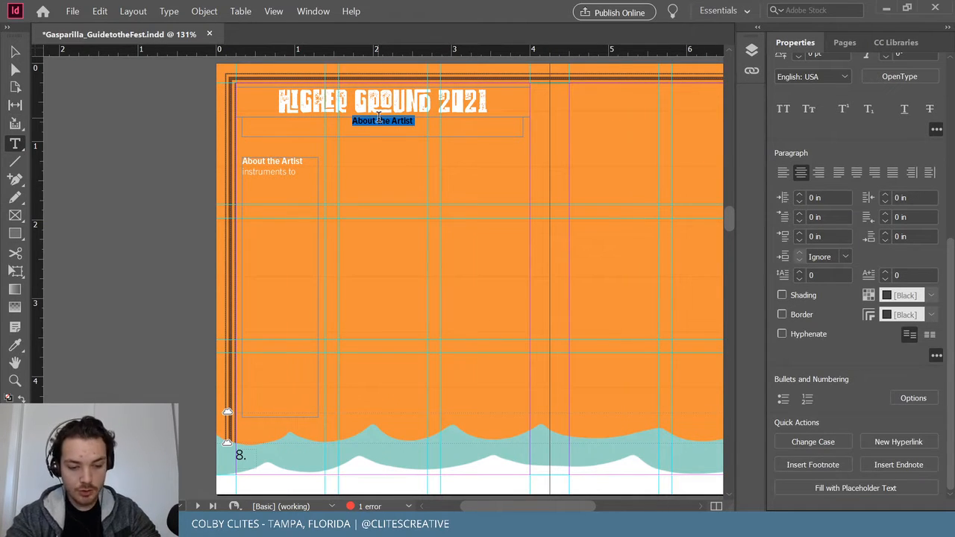
key("BackSpace")
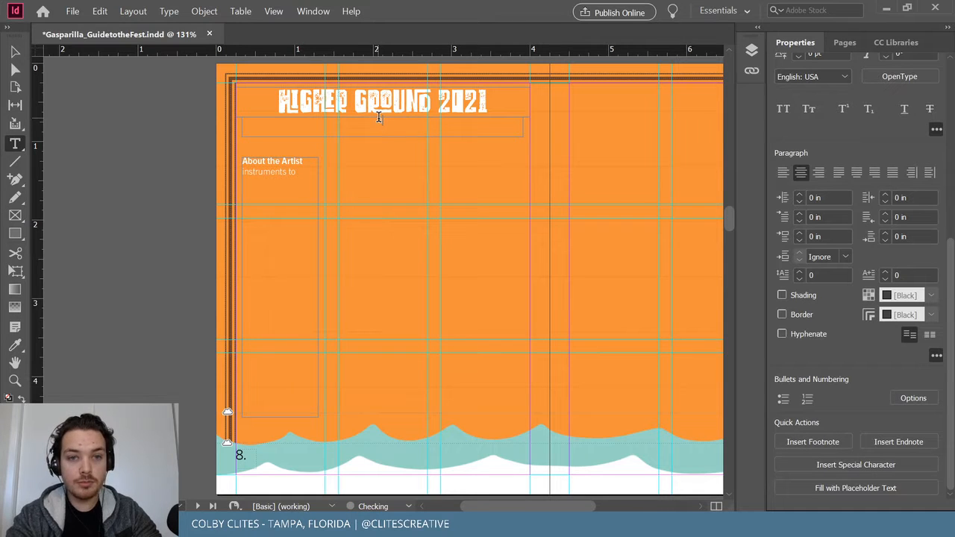
type("THAM")
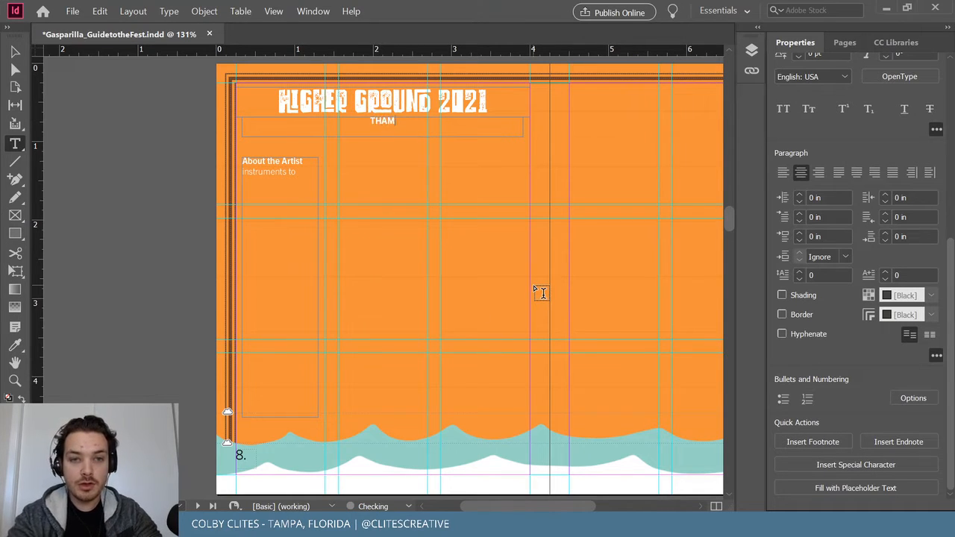
key("BackSpace")
type("NK YOU")
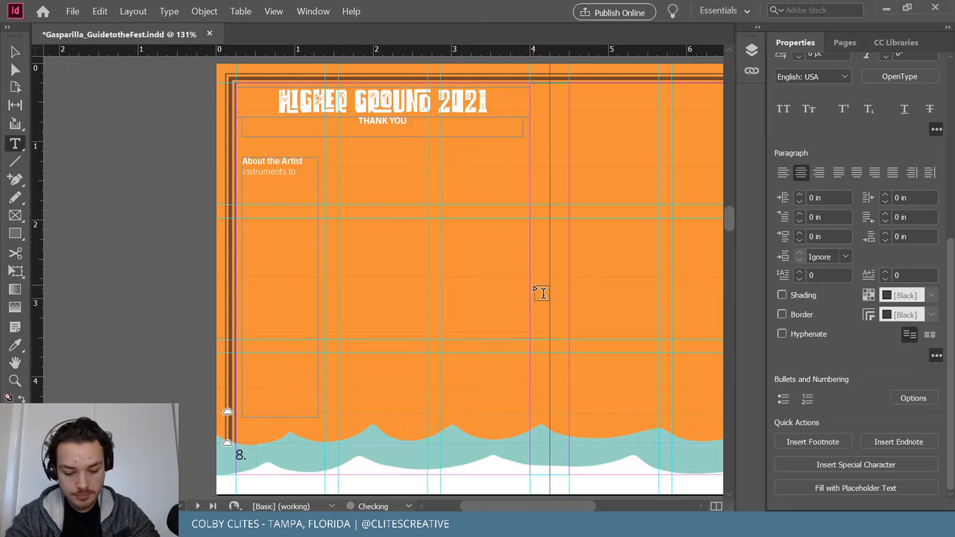
type(" TO OUR G")
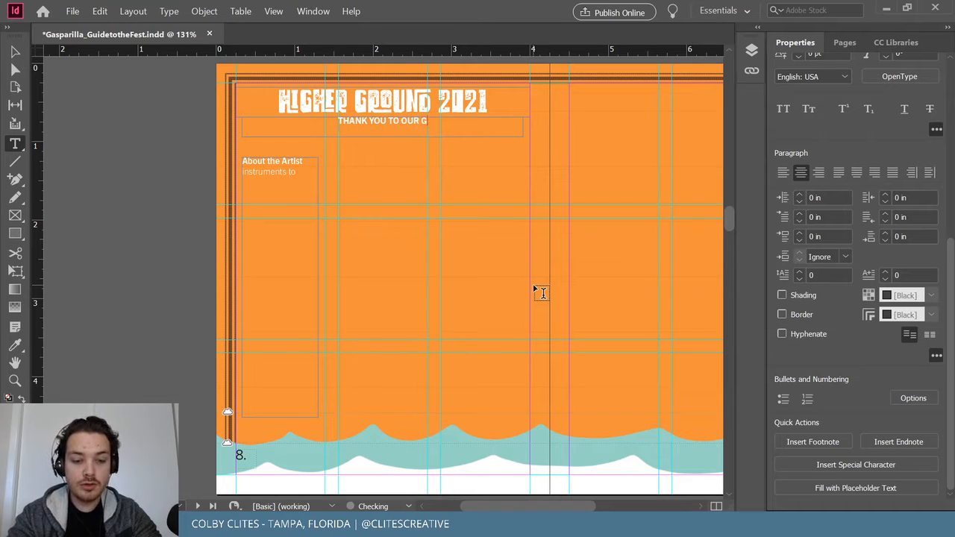
type("RASSROOTS")
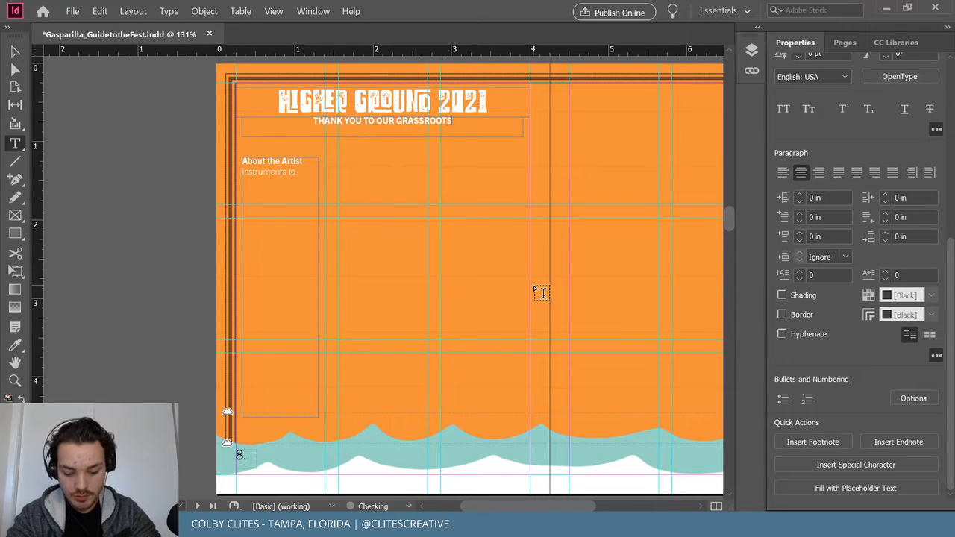
type(" SUPPORTERS")
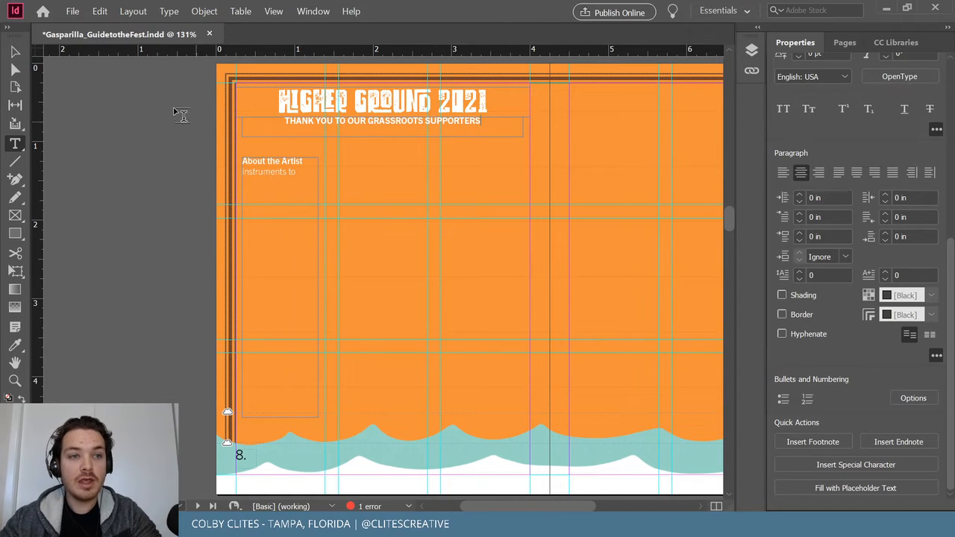
key("Escape")
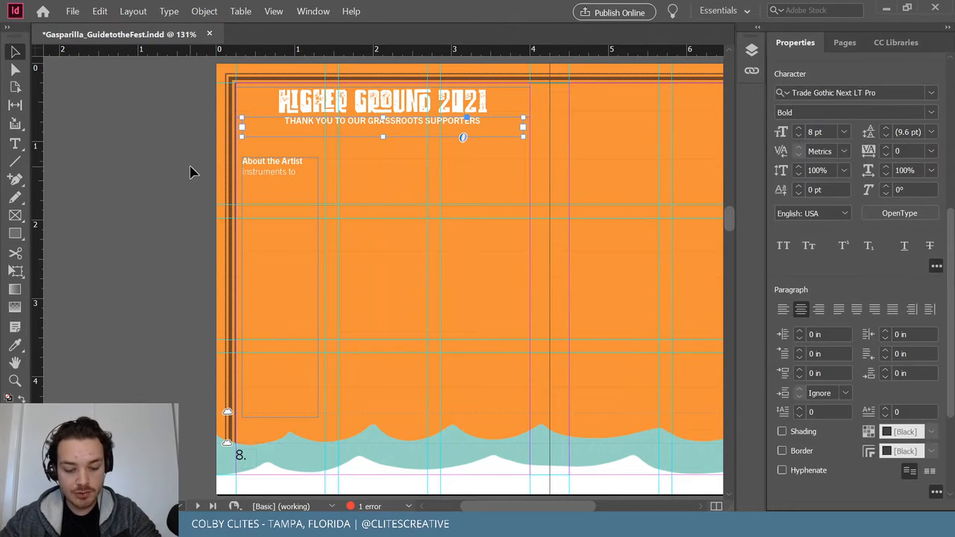
Shorten the subtitle frame, move the About the Artist frame just below it, and delete its heading line.
left_click(273, 172)
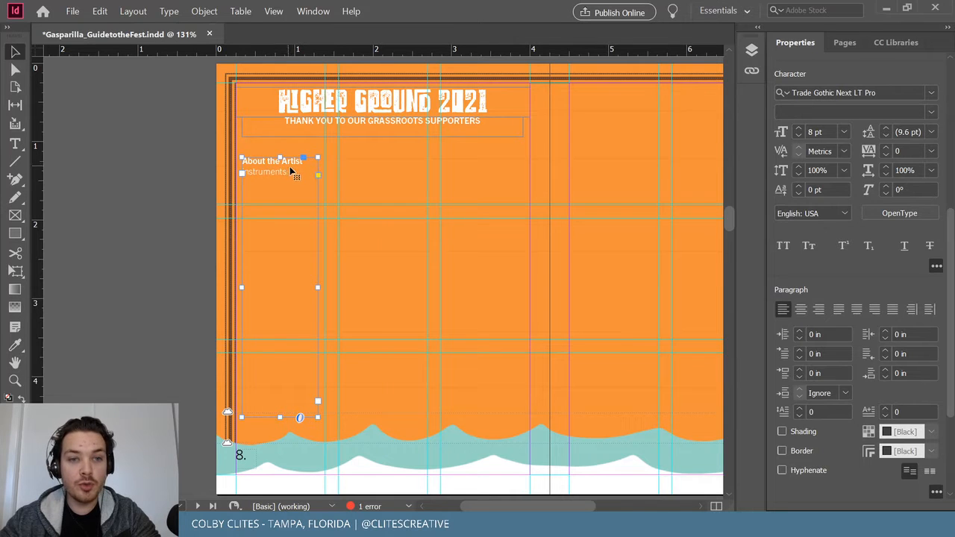
left_click(387, 136)
left_click_drag(382, 140, 386, 130)
left_click(194, 167)
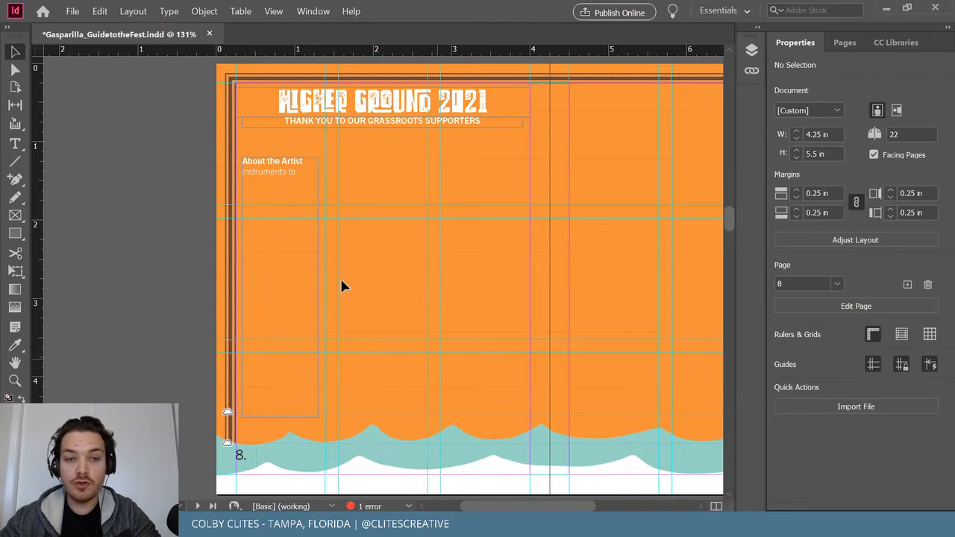
left_click_drag(293, 202, 289, 175)
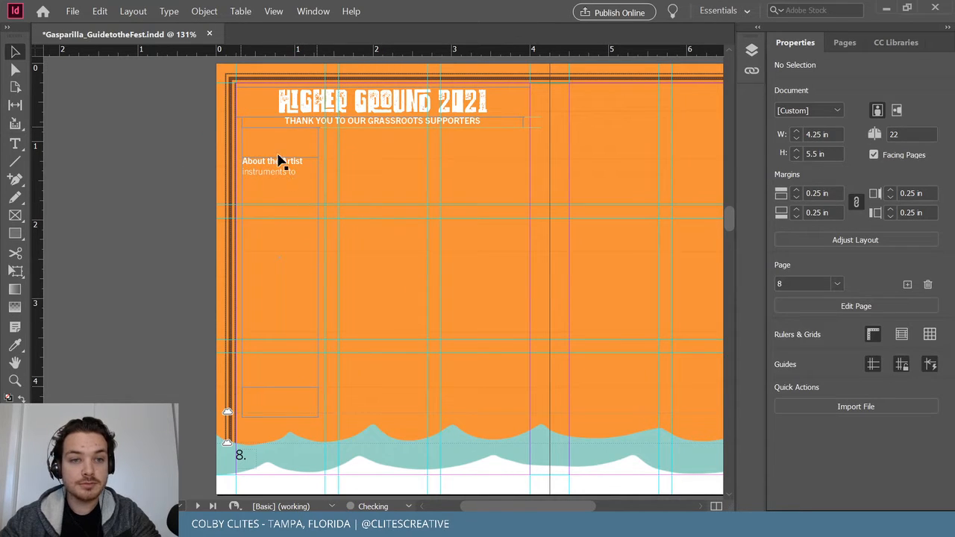
left_click_drag(277, 137, 275, 130)
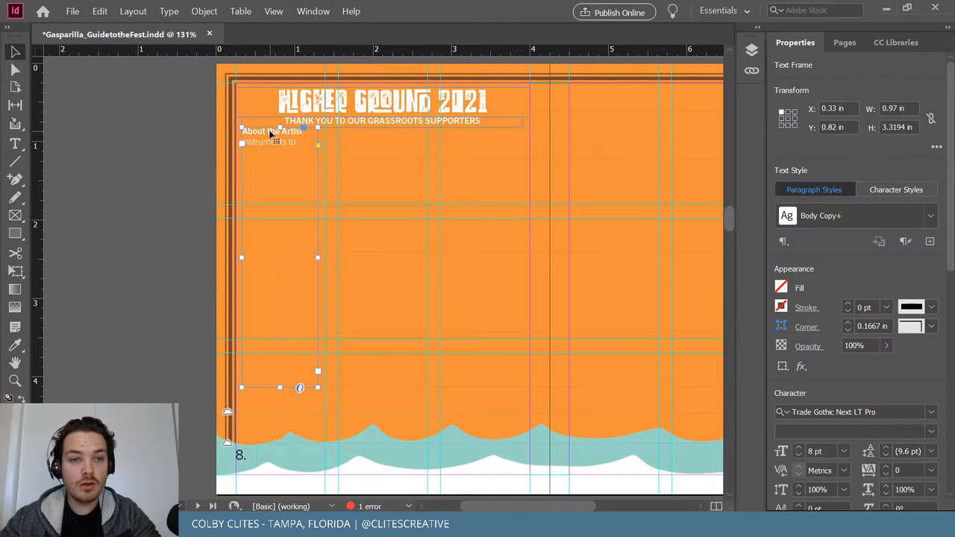
triple_click(271, 132)
triple_click(273, 133)
key("BackSpace")
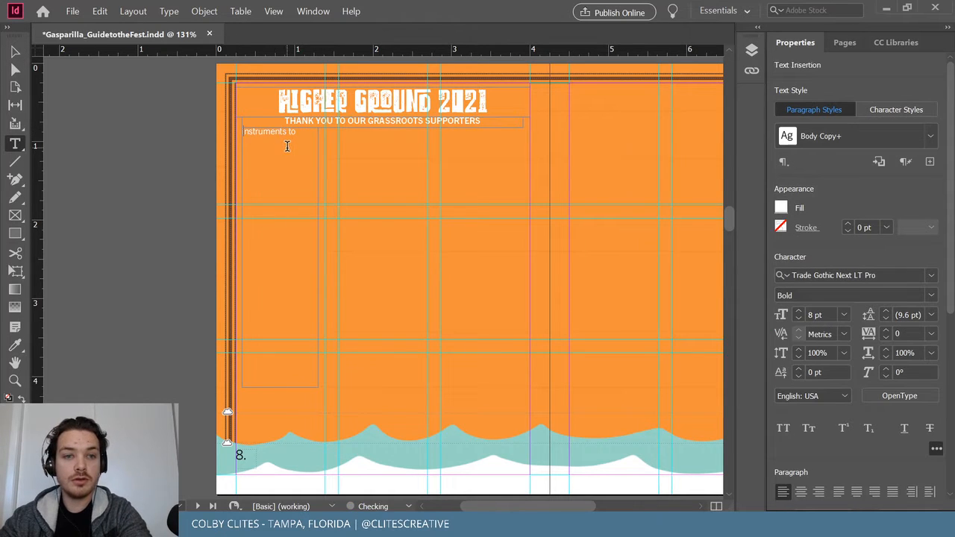
key("Escape")
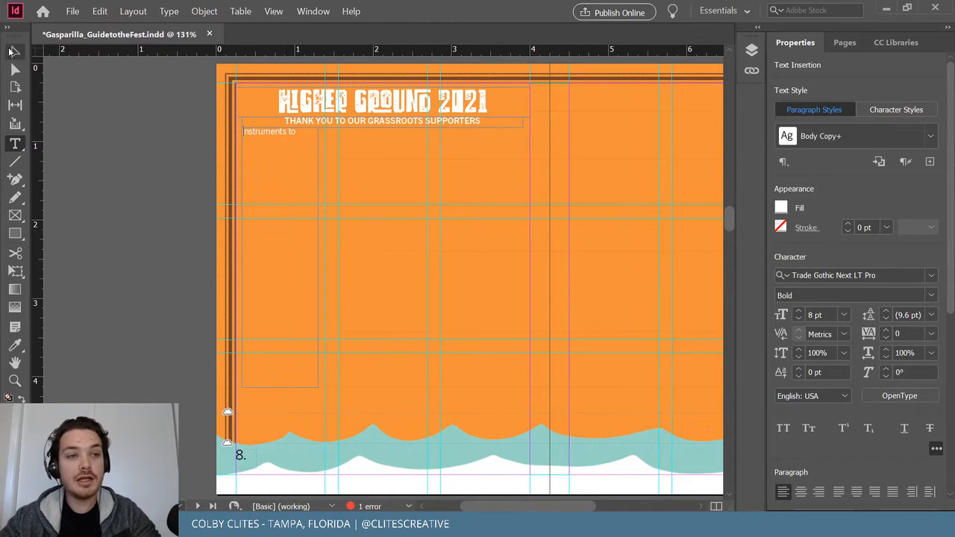
left_click(125, 133)
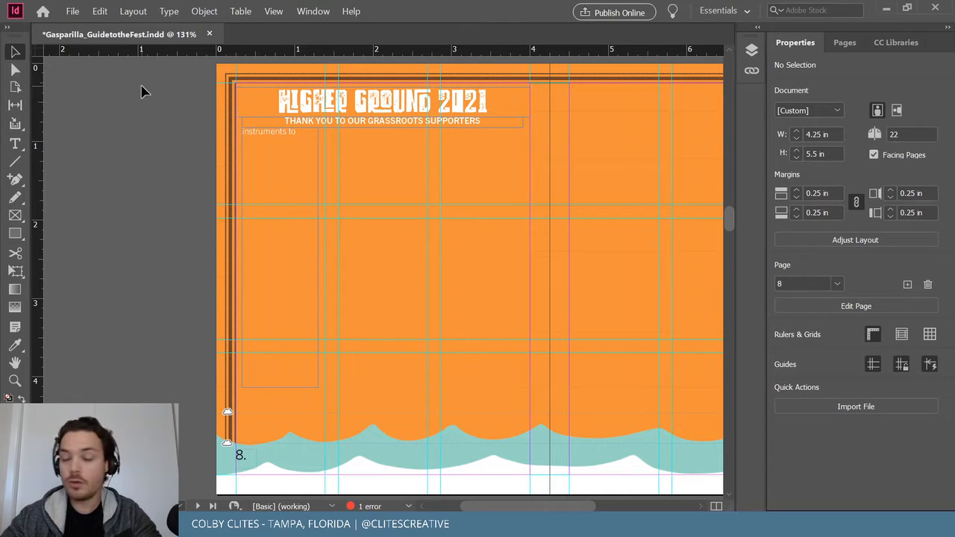
Save the document, lengthen the text frame down to the waves, and replace its text with the supporter names pasted twice.
left_click(73, 11)
left_click(107, 91)
left_click(260, 180)
left_click_drag(280, 388, 280, 436)
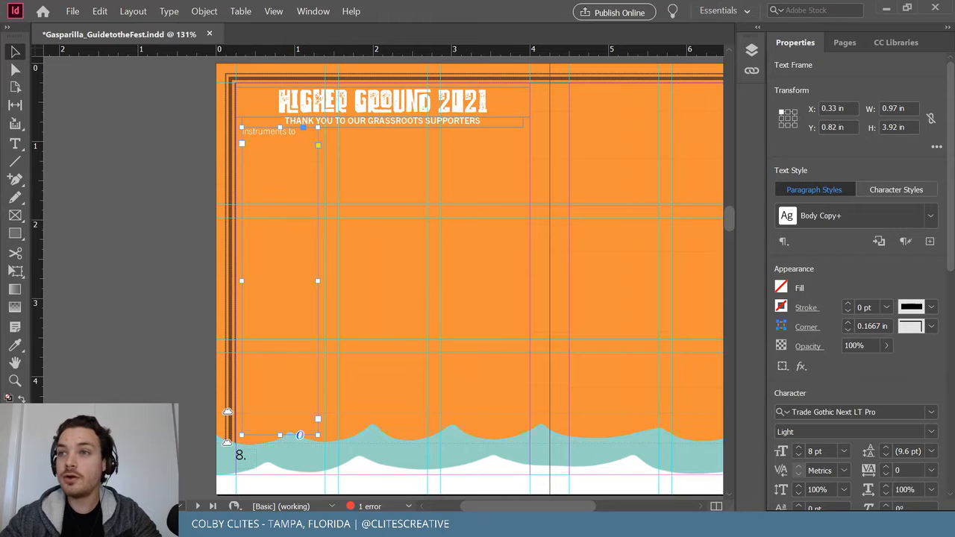
key("ctrl+d")
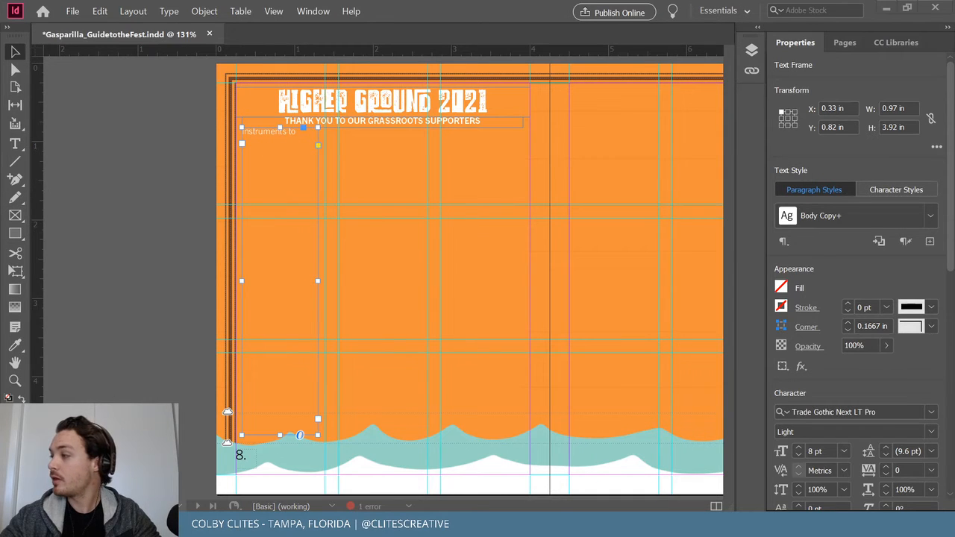
double_click(258, 136)
key("ctrl+a")
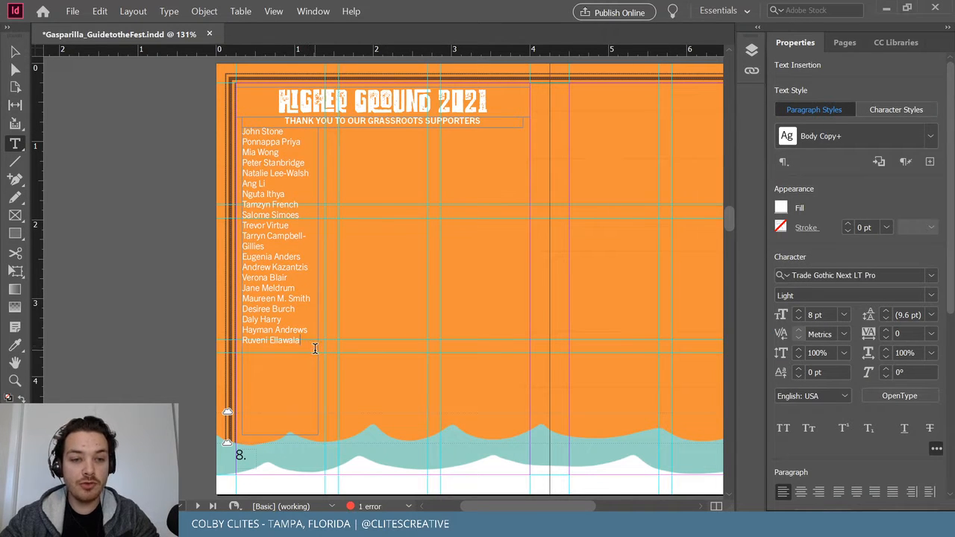
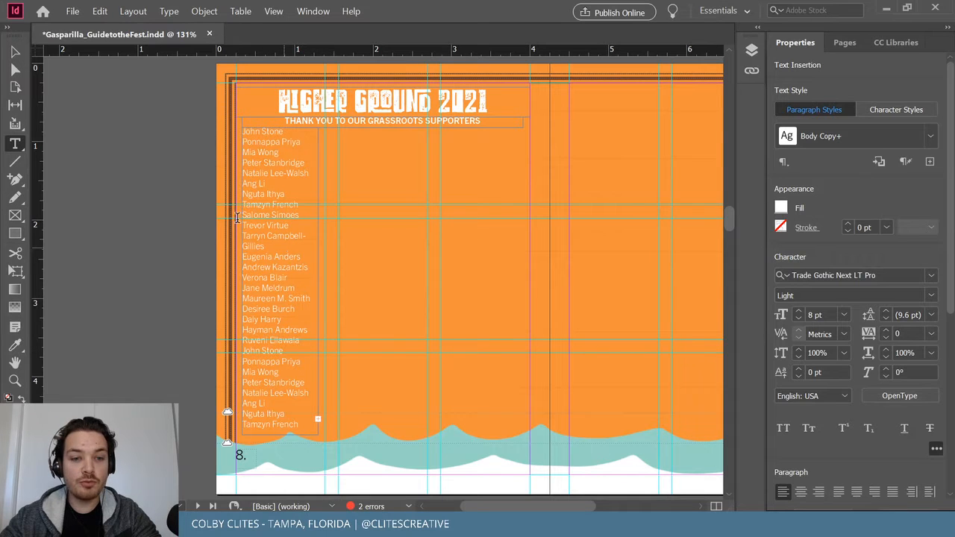
left_click(15, 52)
Duplicate the name list into middle and third columns, deleting the opening names from each copy.
left_click_drag(285, 312, 476, 306)
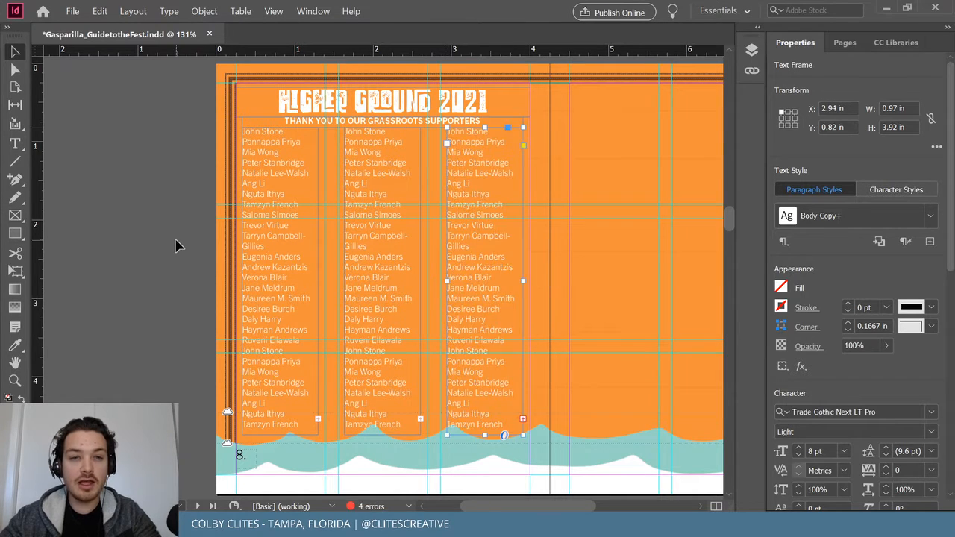
left_click(177, 243)
double_click(370, 200)
left_click_drag(371, 192, 338, 138)
key("BackSpace")
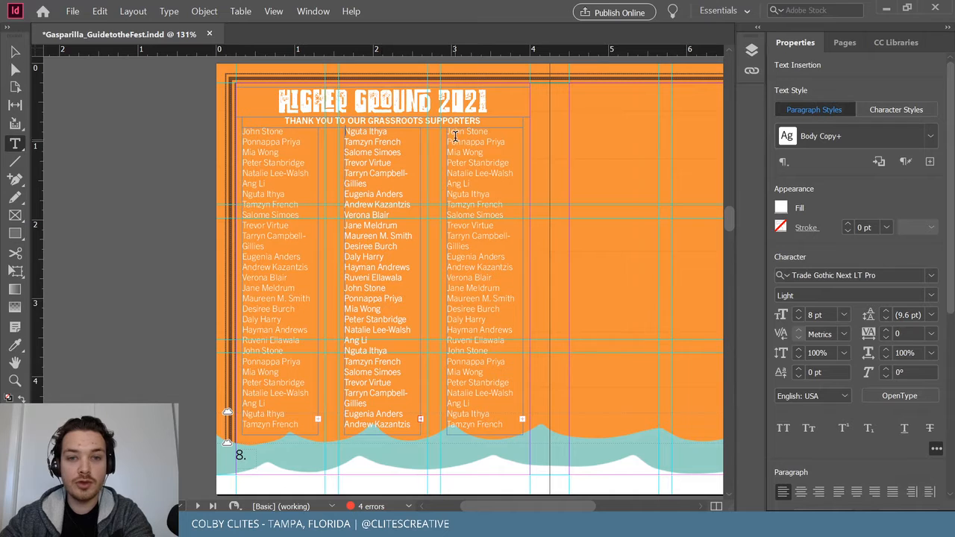
left_click_drag(447, 131, 508, 263)
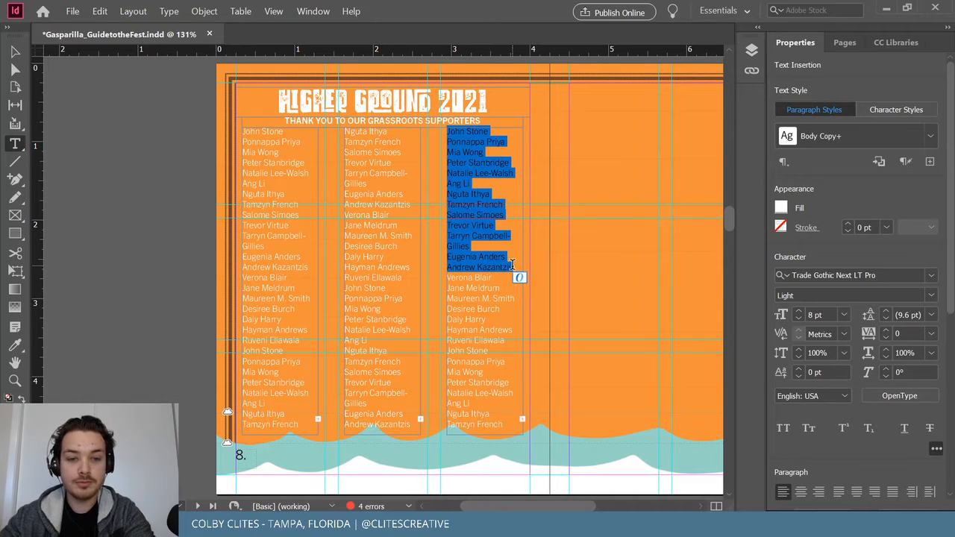
key("BackSpace")
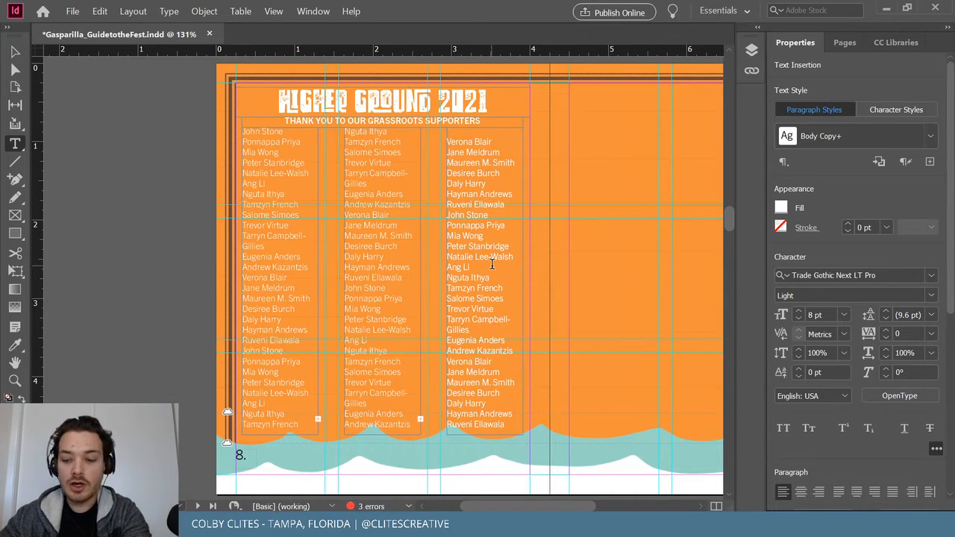
key("Delete")
left_click(15, 52)
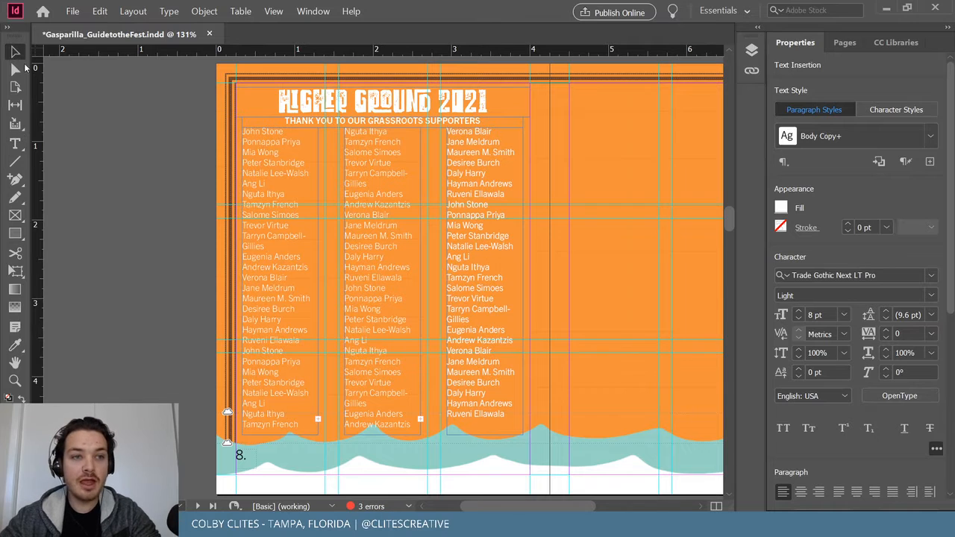
left_click(124, 158)
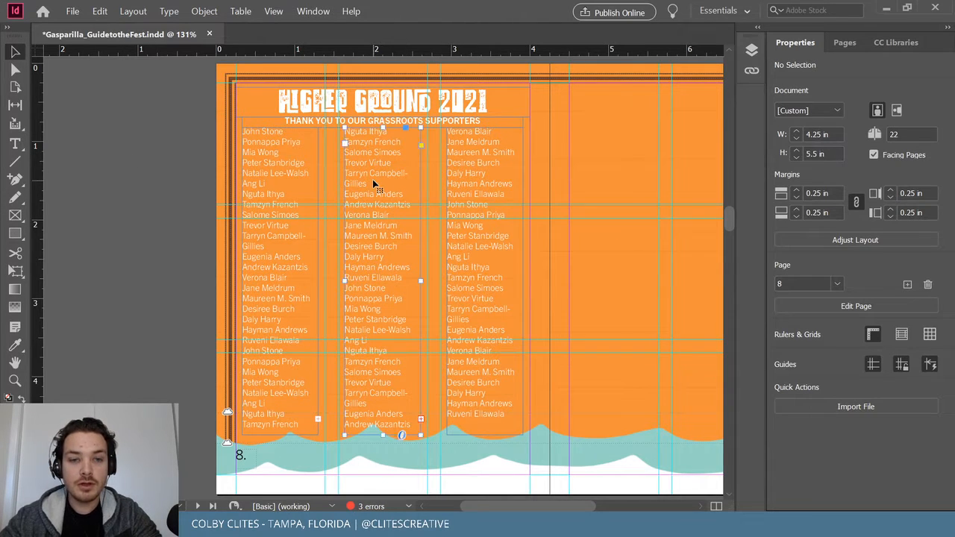
Delete the stray leftover name line from the middle column.
key("t")
left_click_drag(368, 183, 336, 184)
key("BackSpace")
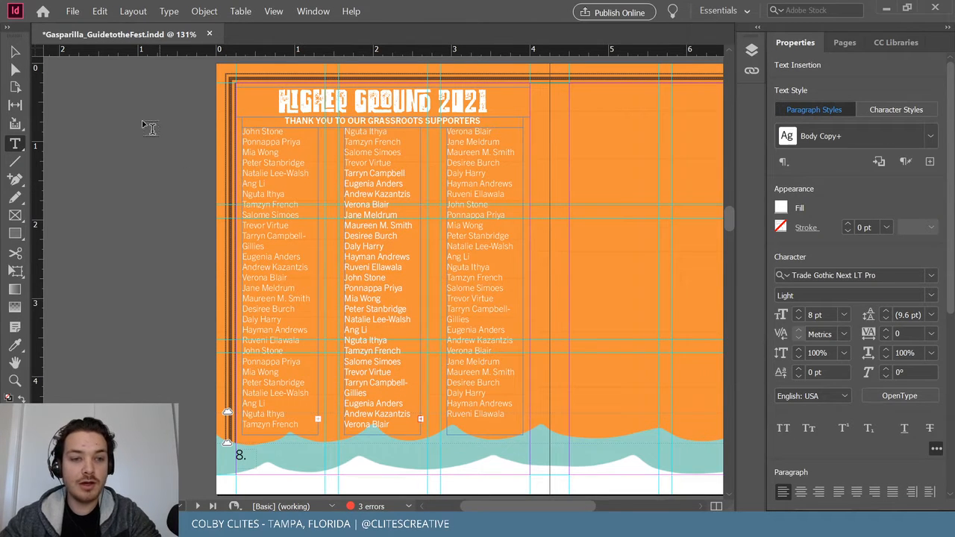
left_click(15, 50)
left_click(127, 122)
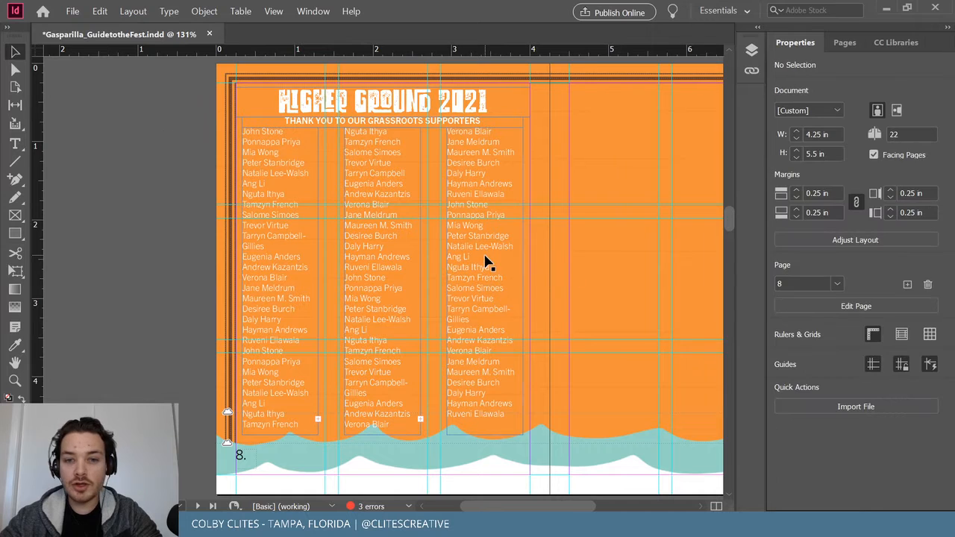
left_click(486, 258)
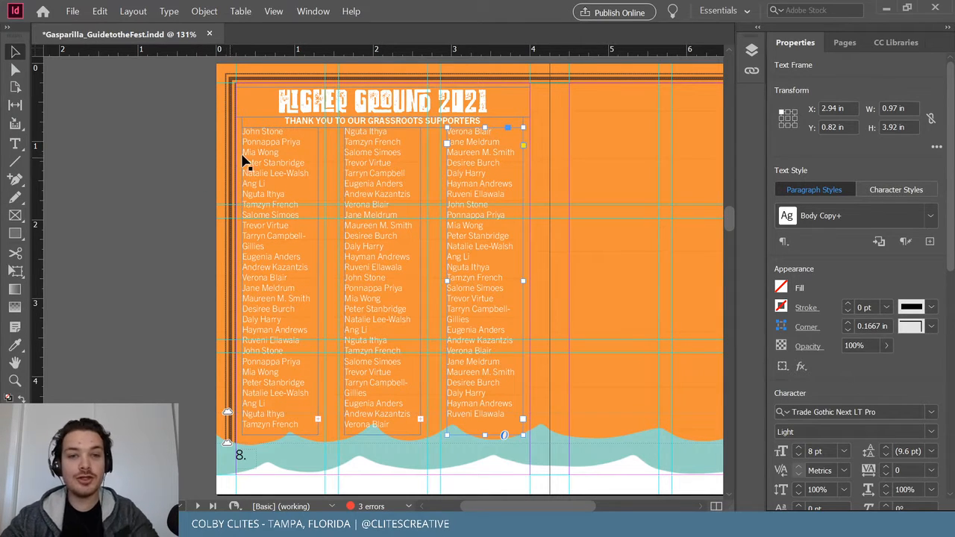
Select all three name columns together and nudge them slightly lower.
left_click(276, 153)
left_click(404, 168, "shift")
left_click(499, 157, "shift")
left_click_drag(497, 155, 497, 162)
Delete the extra duplicated name line at the bottom of the middle column.
left_click(145, 214)
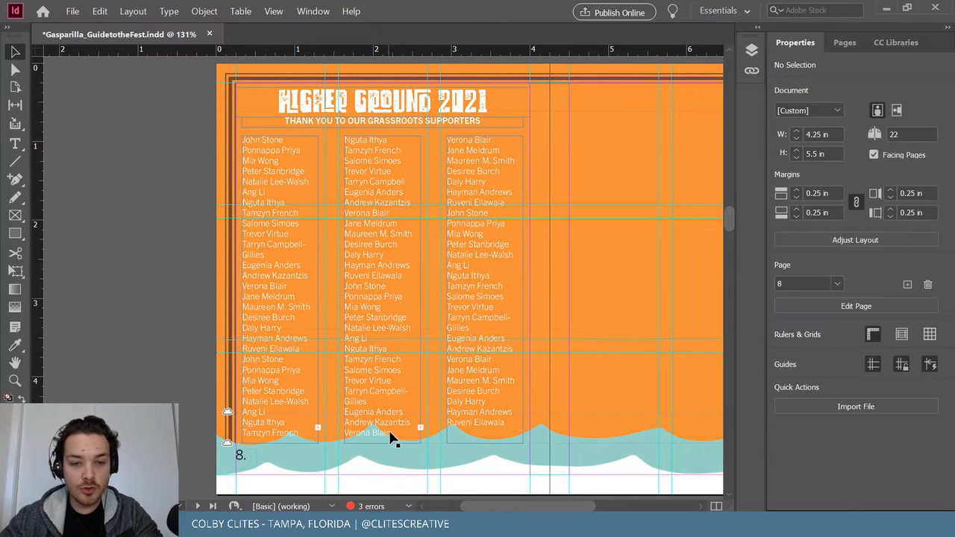
key("t")
triple_click(381, 434)
key("BackSpace")
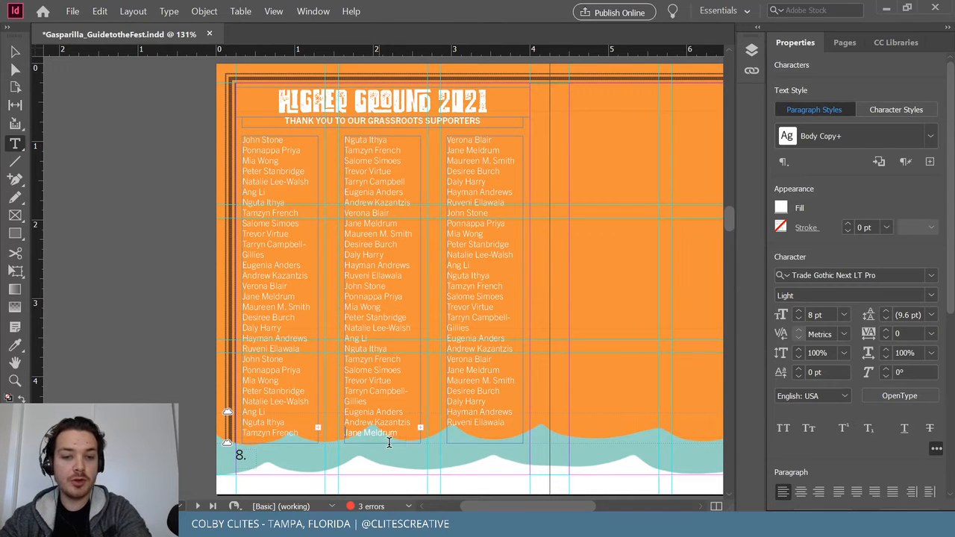
key("Escape")
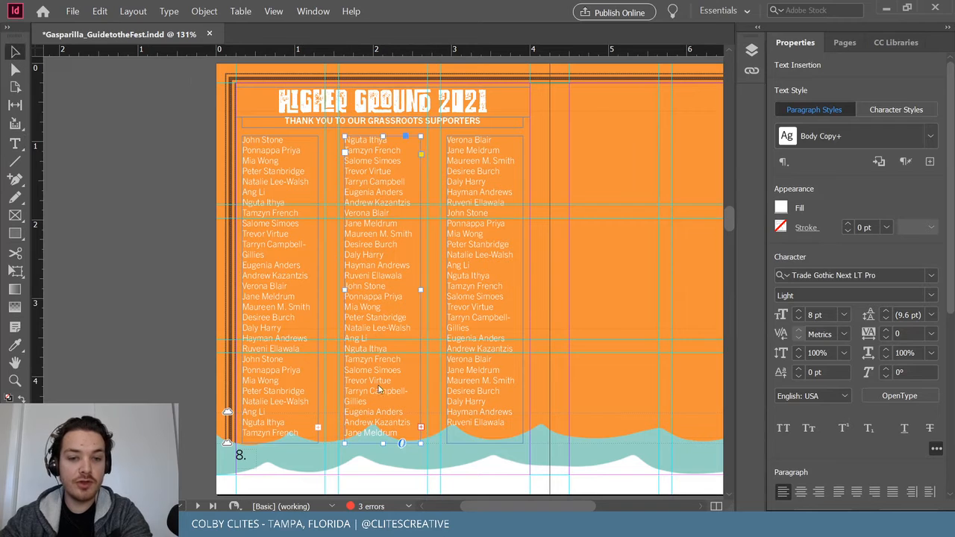
Shorten all three name columns to the same height, clear of the waves.
left_click_drag(381, 444, 382, 429)
left_click(281, 442)
left_click_drag(280, 442, 286, 432)
left_click(192, 375)
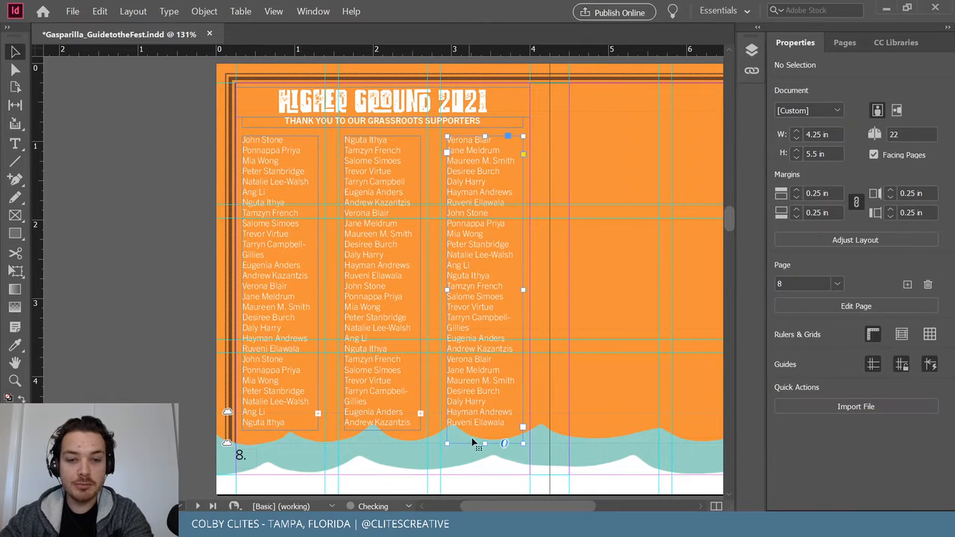
left_click_drag(487, 445, 485, 431)
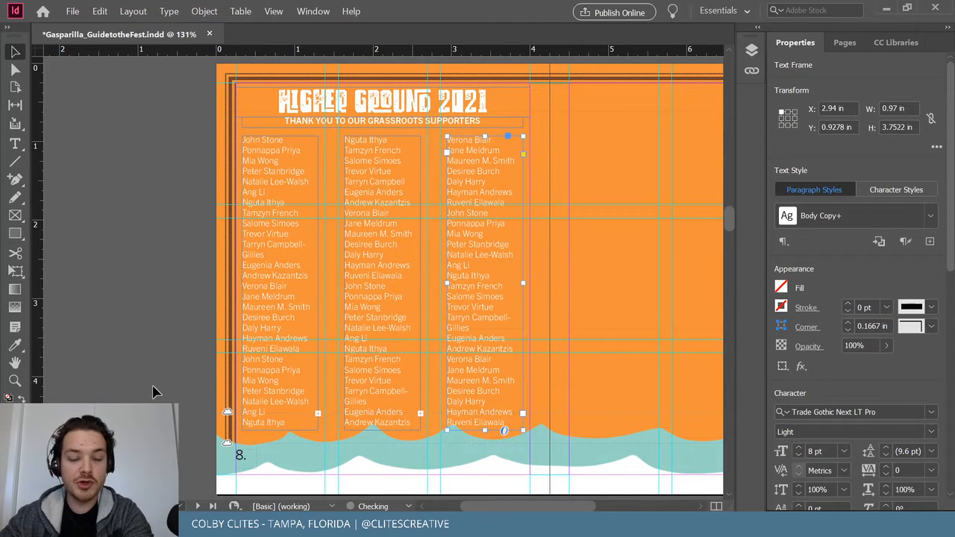
left_click(154, 389)
Save the document and shift the view toward page 9.
left_click(73, 12)
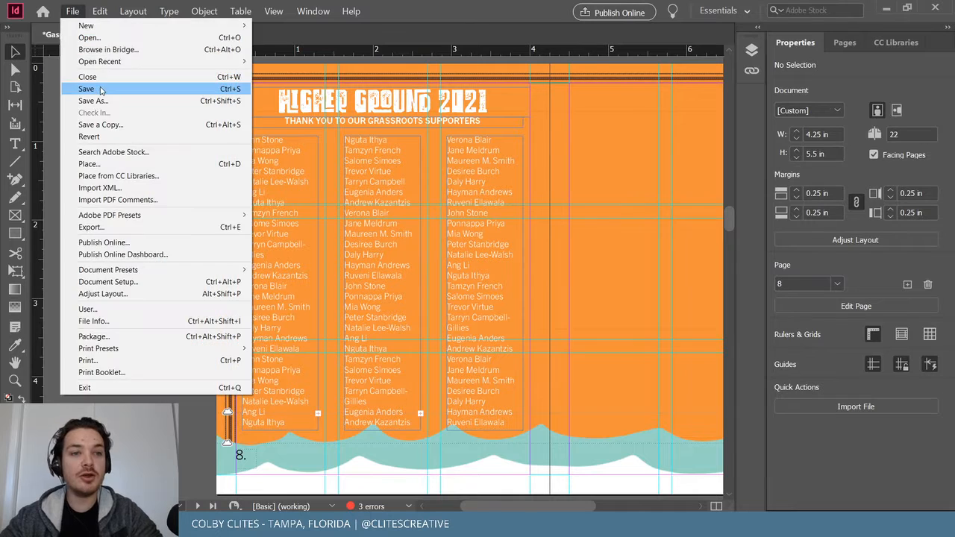
left_click(94, 89)
left_click_drag(538, 509, 568, 510)
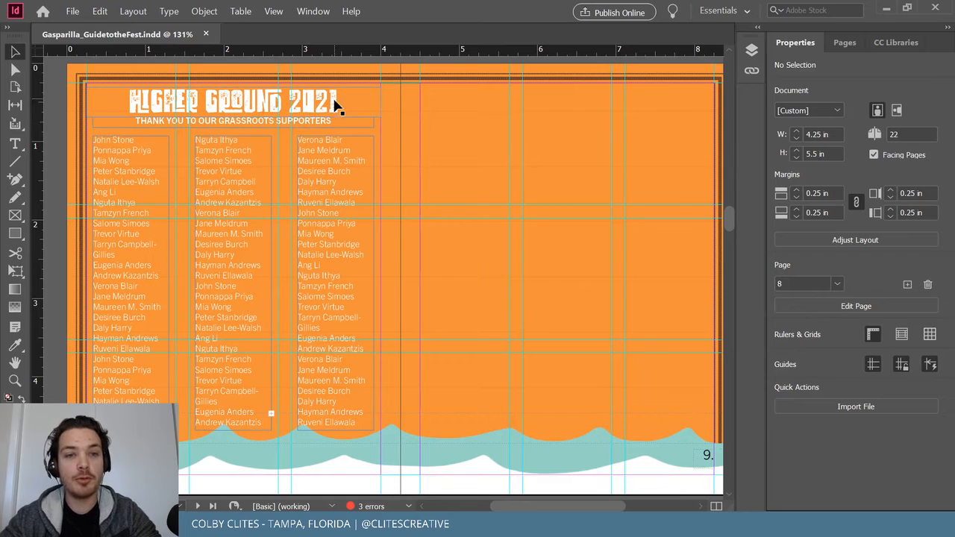
Copy the HIGHER GROUND 2021 heading onto page 9 and retype it as THANK YOU TO OUR CAPTAINS.
scroll(387, 349, "right", 2)
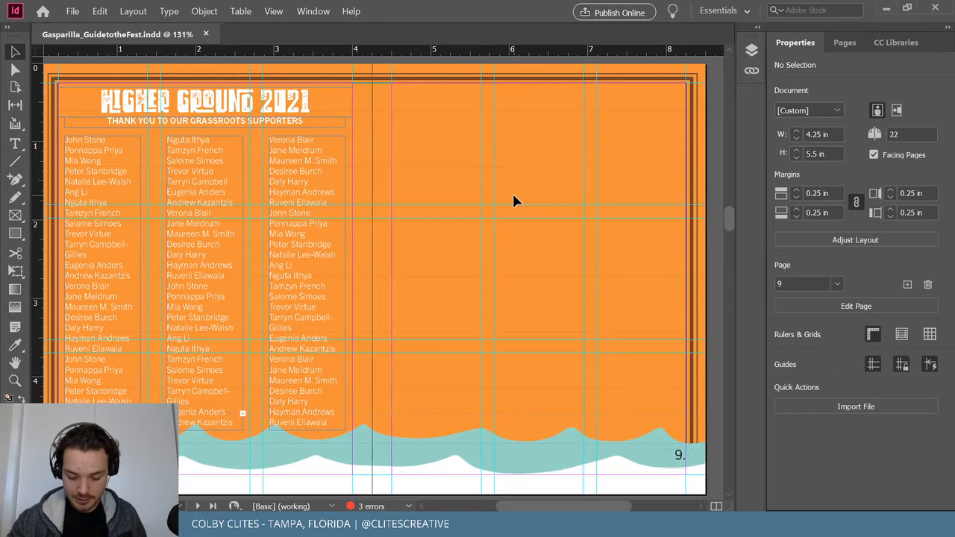
left_click(321, 114)
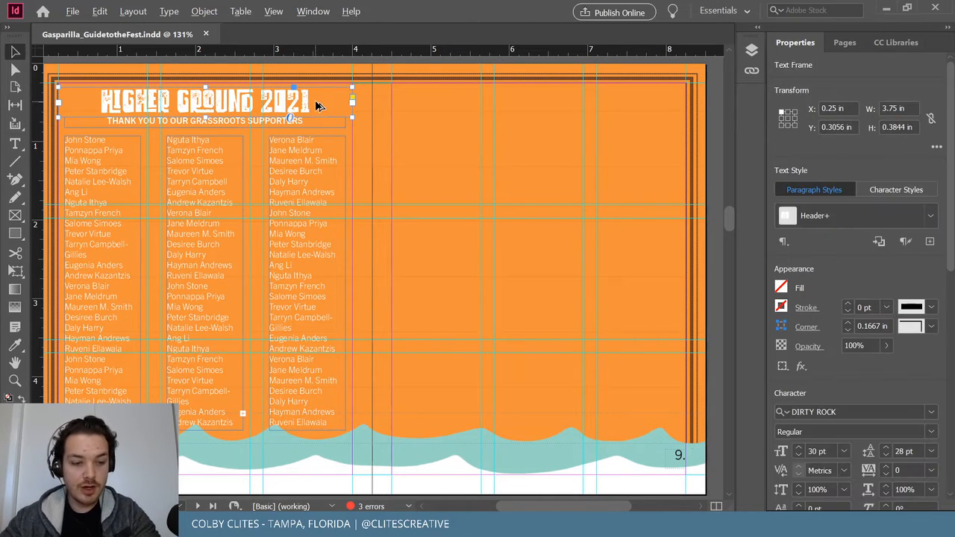
left_click_drag(314, 101, 650, 117)
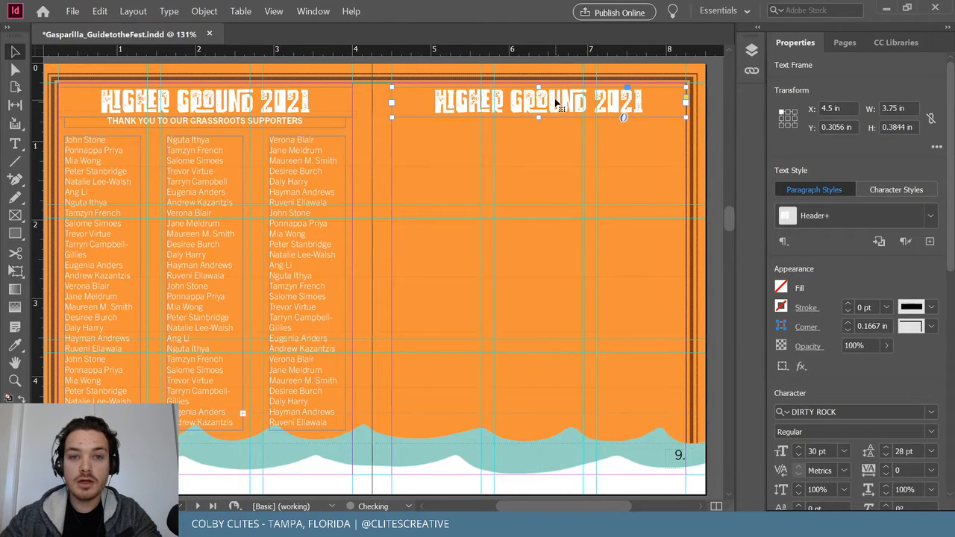
triple_click(554, 97)
type("THA")
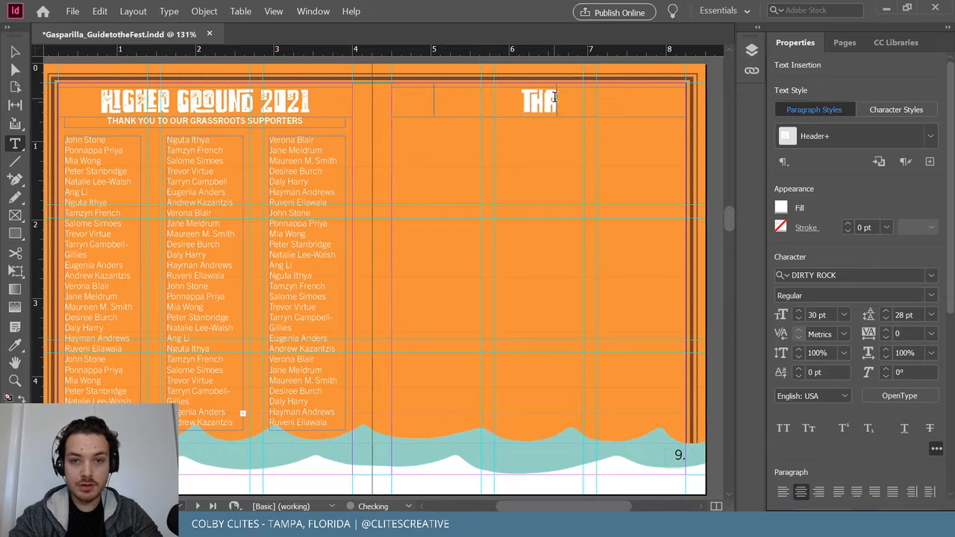
type("NK YOU TO")
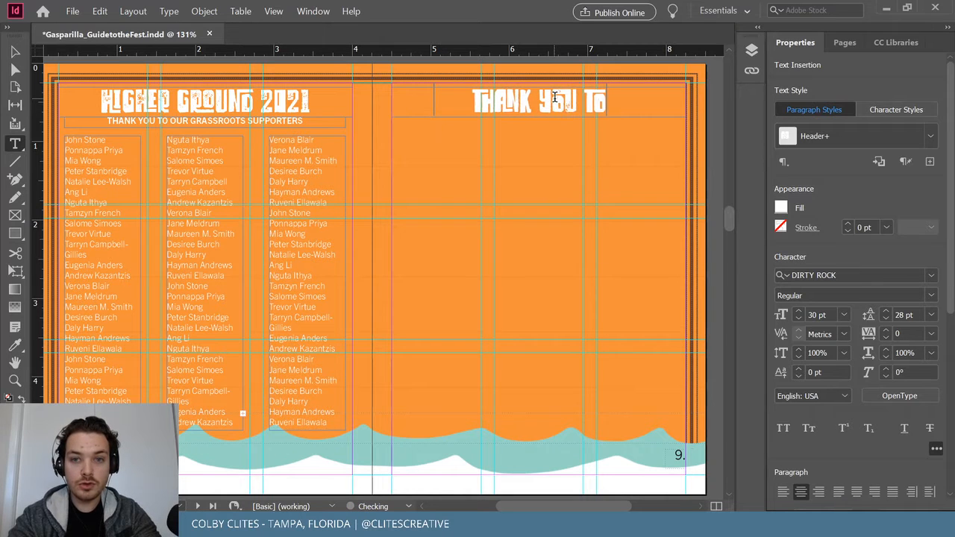
type(" OUR CAPTAINS")
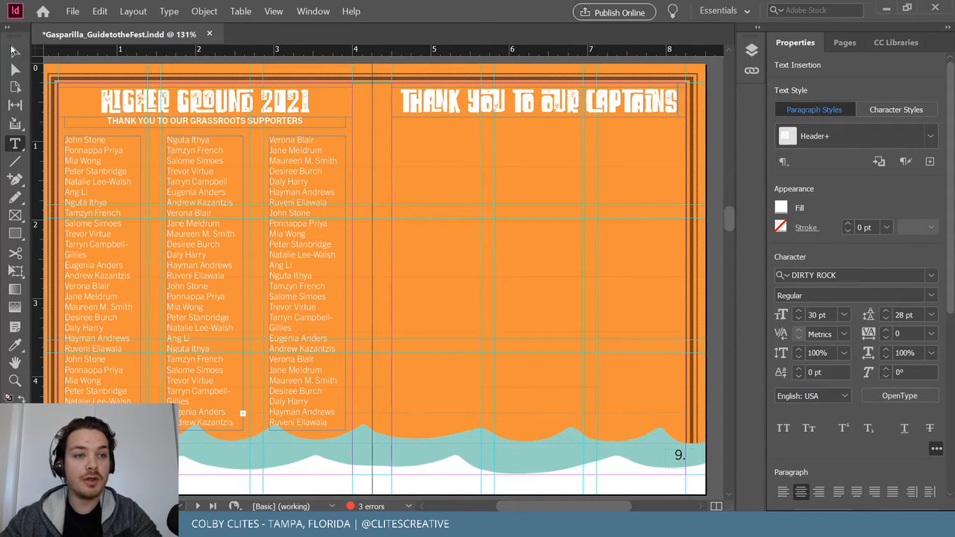
key("Escape")
Save the document and copy the third name column beneath the captains heading.
left_click(168, 11)
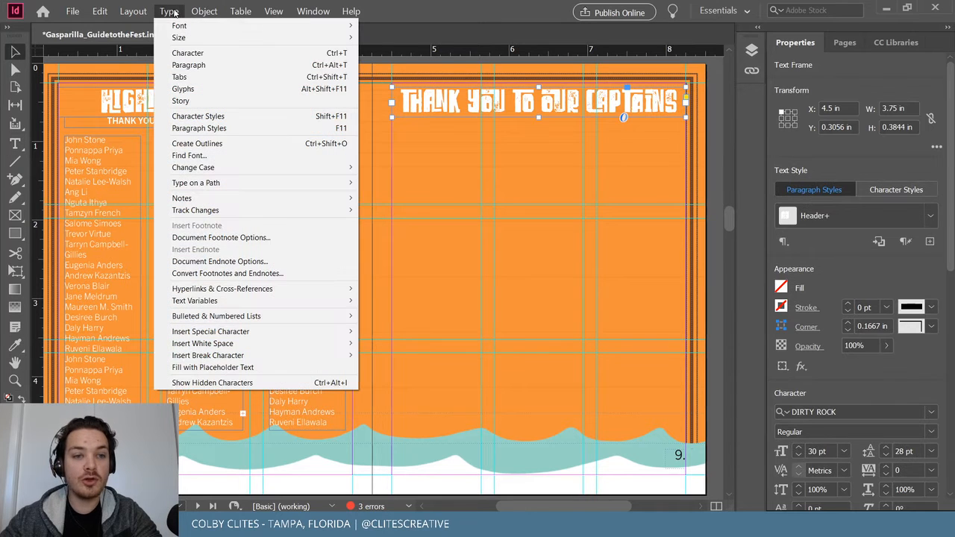
left_click(429, 63)
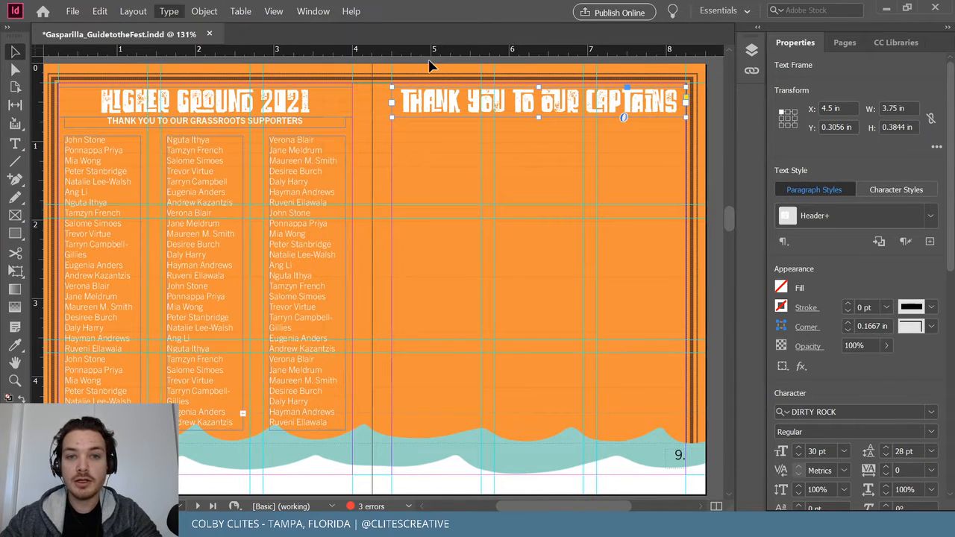
left_click(431, 66)
left_click(72, 11)
left_click(105, 90)
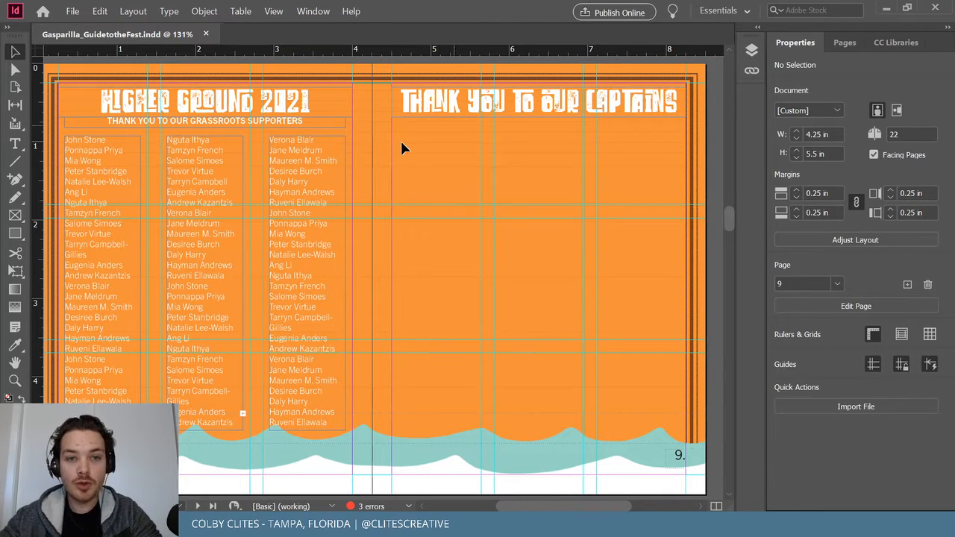
left_click(327, 164)
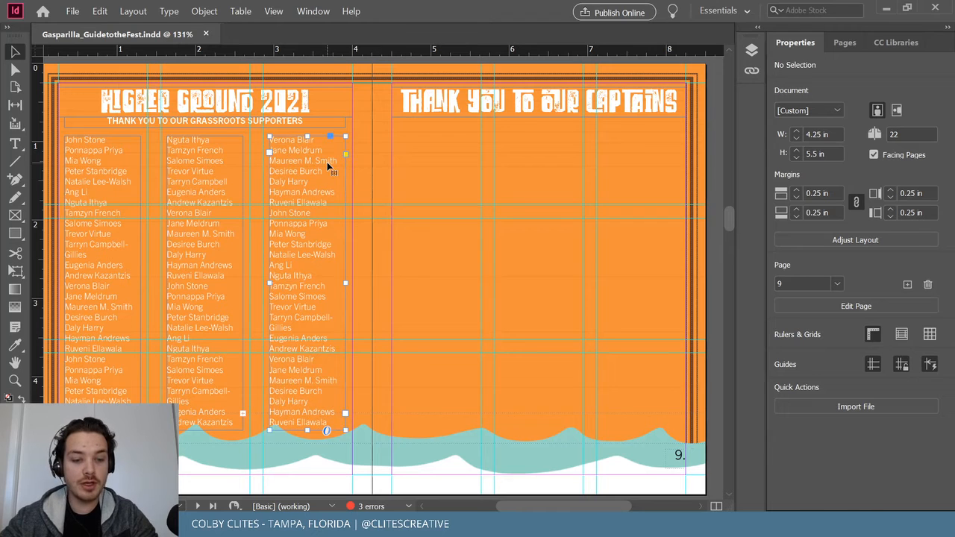
left_click_drag(368, 187, 433, 178)
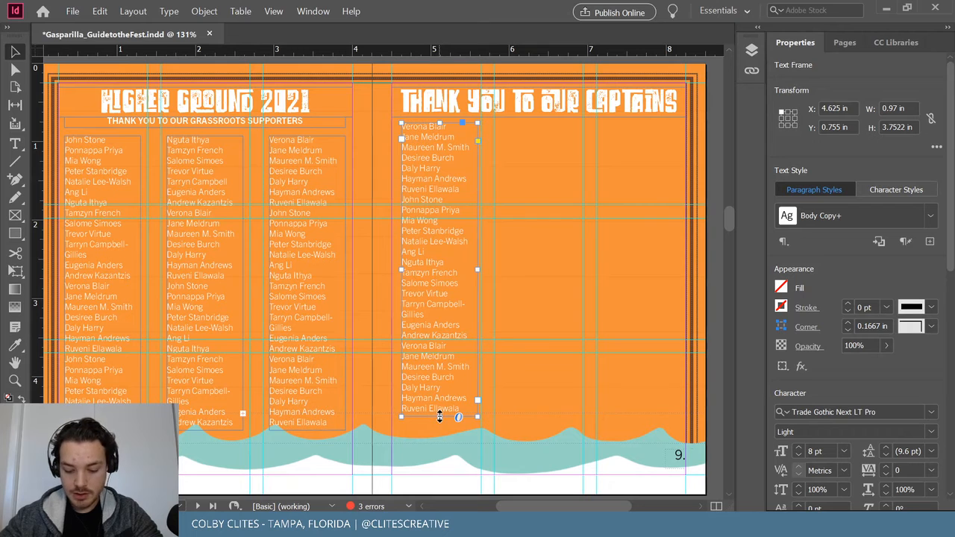
Shorten the captains name column, place a copy as the third column, and select the first name for retyping.
left_click_drag(439, 418, 616, 259)
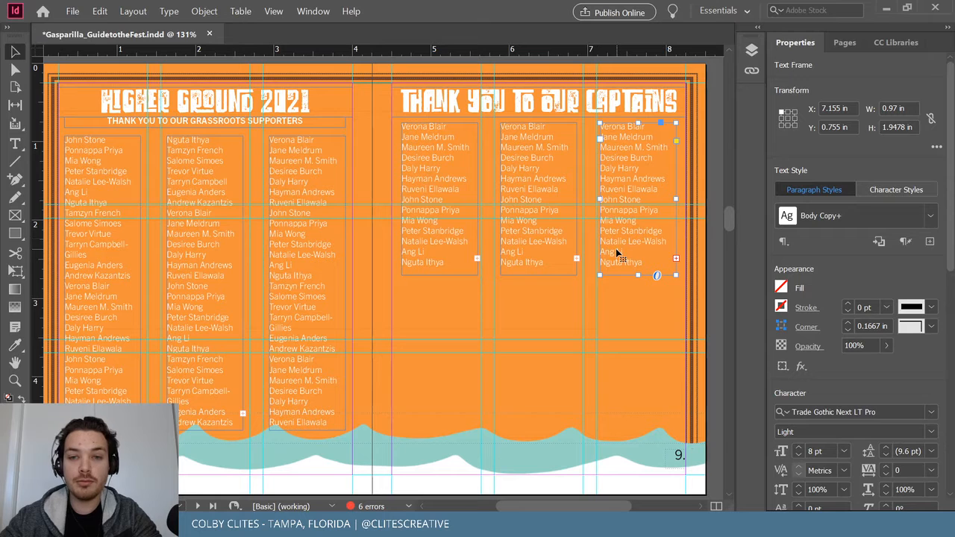
left_click_drag(619, 250, 621, 251)
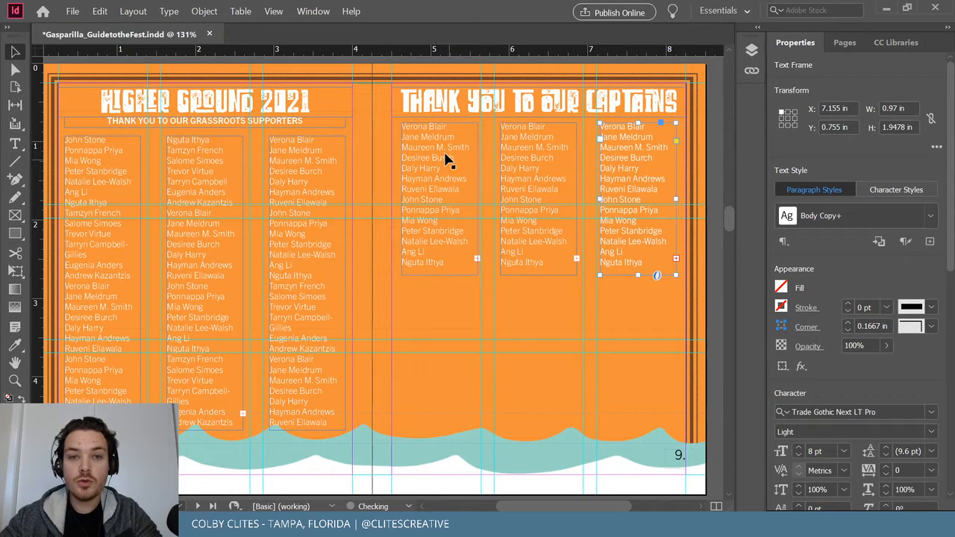
key("t")
left_click_drag(446, 127, 413, 133)
Type three new captain names at the top of the first captains column.
type("Gi")
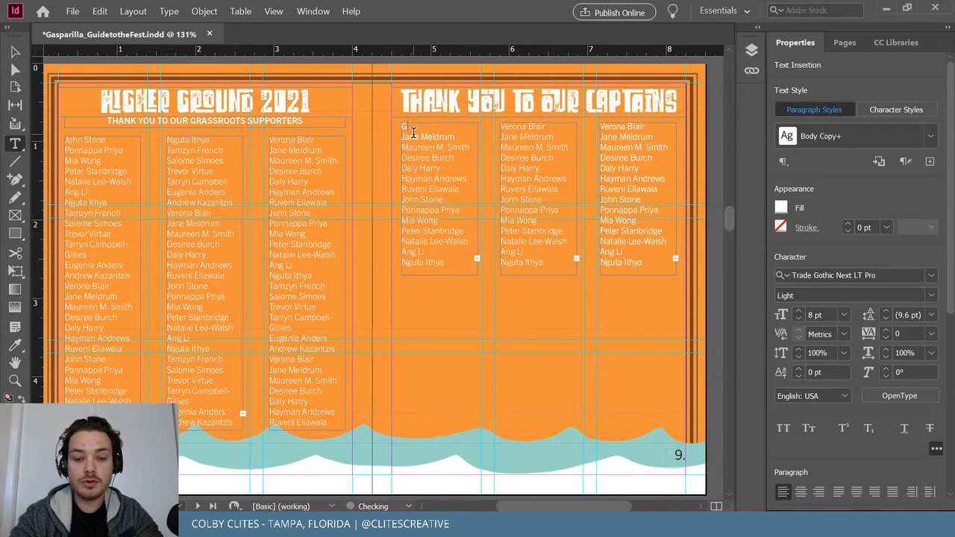
type("gi")
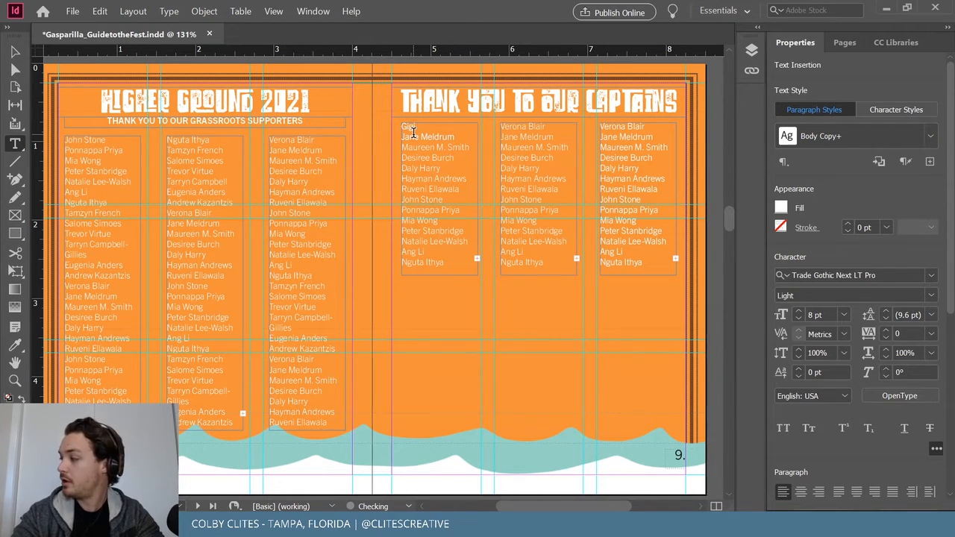
type(" G.")
key("Return")
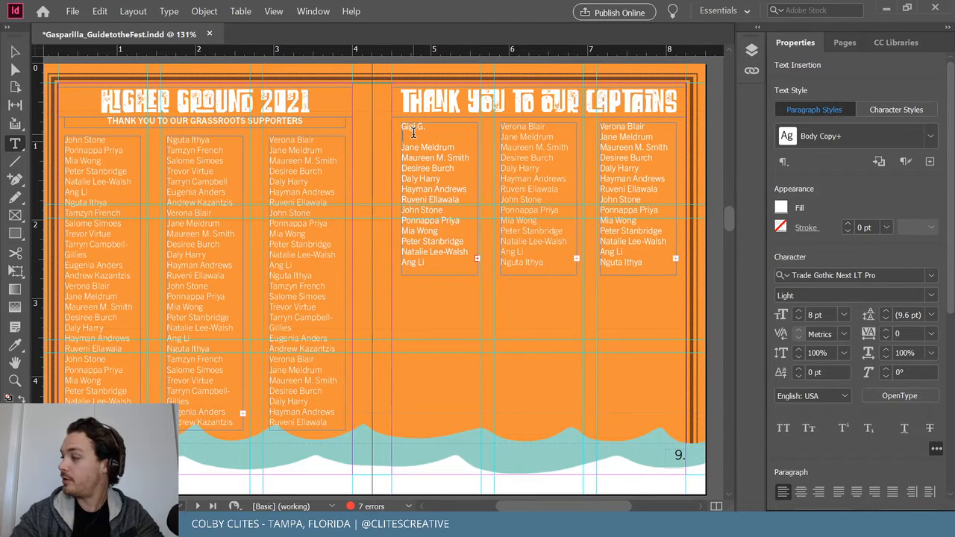
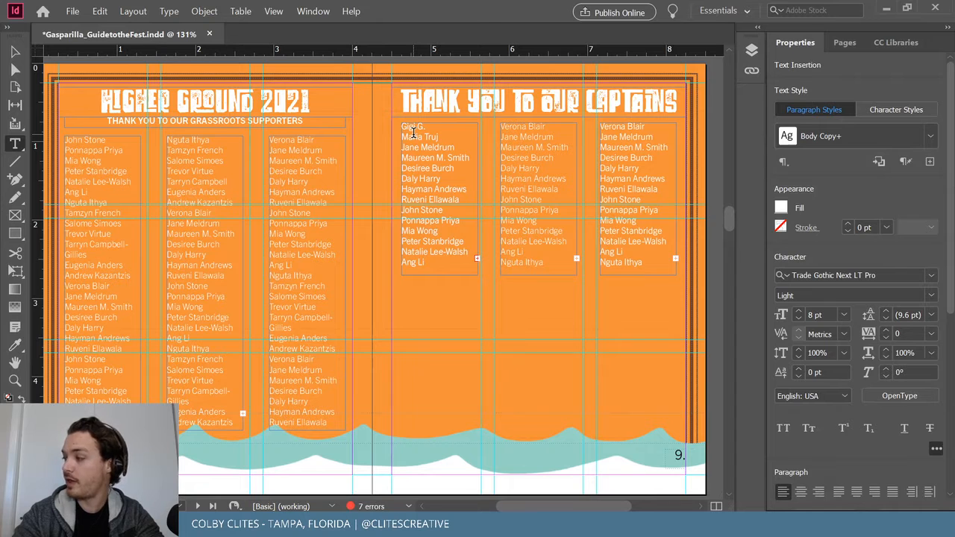
key("Return")
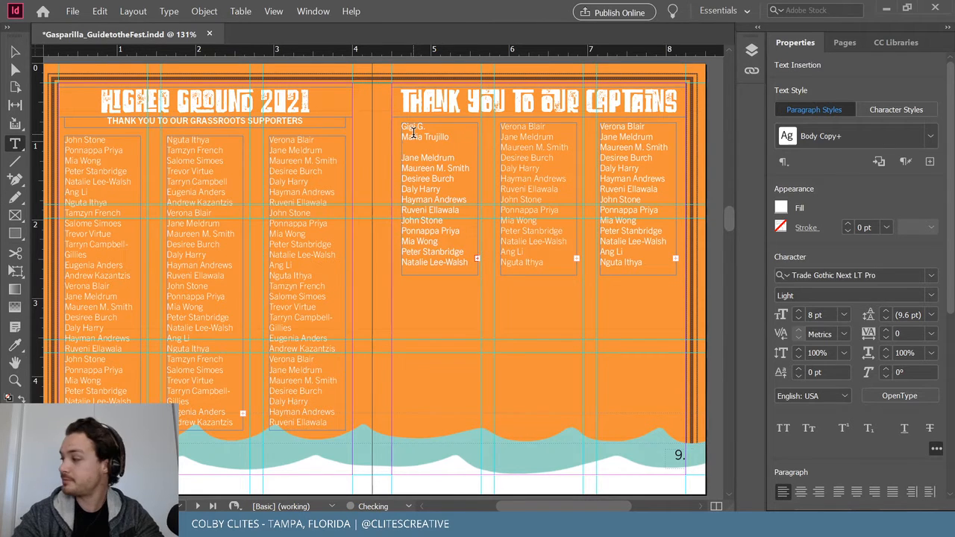
type("Jai")
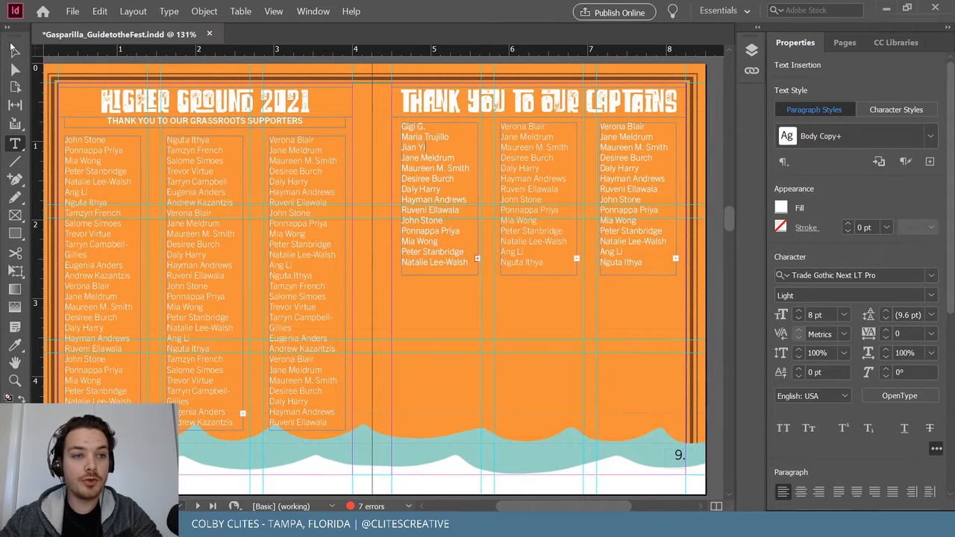
key("Escape")
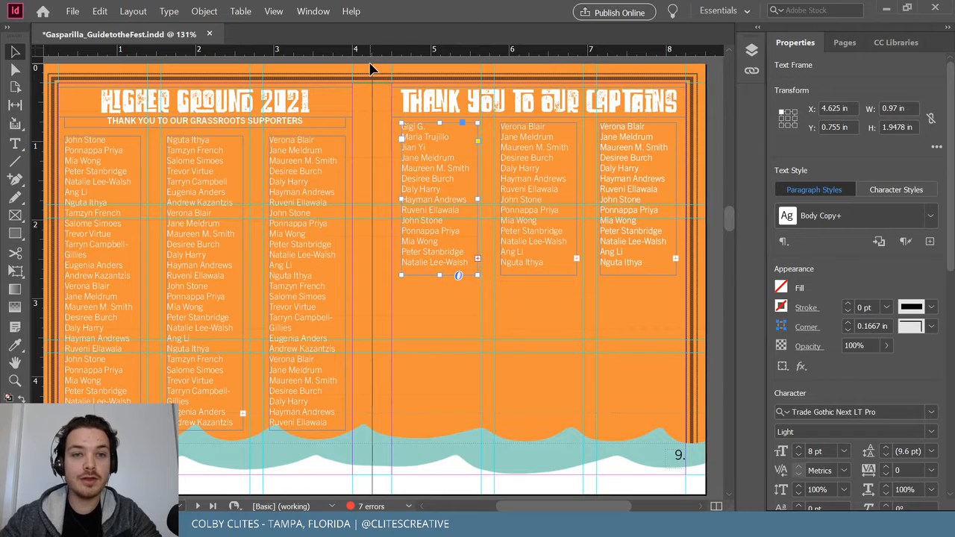
Save the document and select the first captain names frame.
left_click(371, 69)
left_click(72, 11)
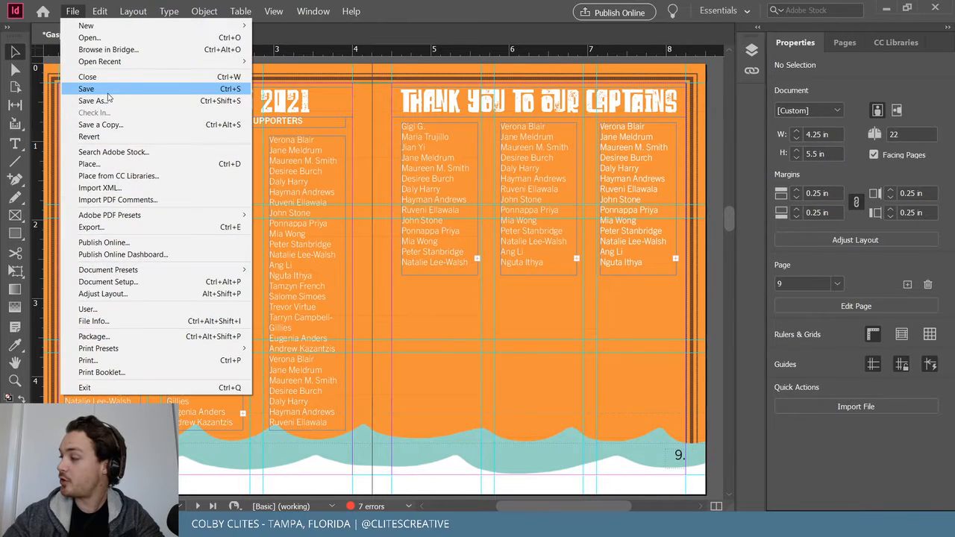
left_click(108, 90)
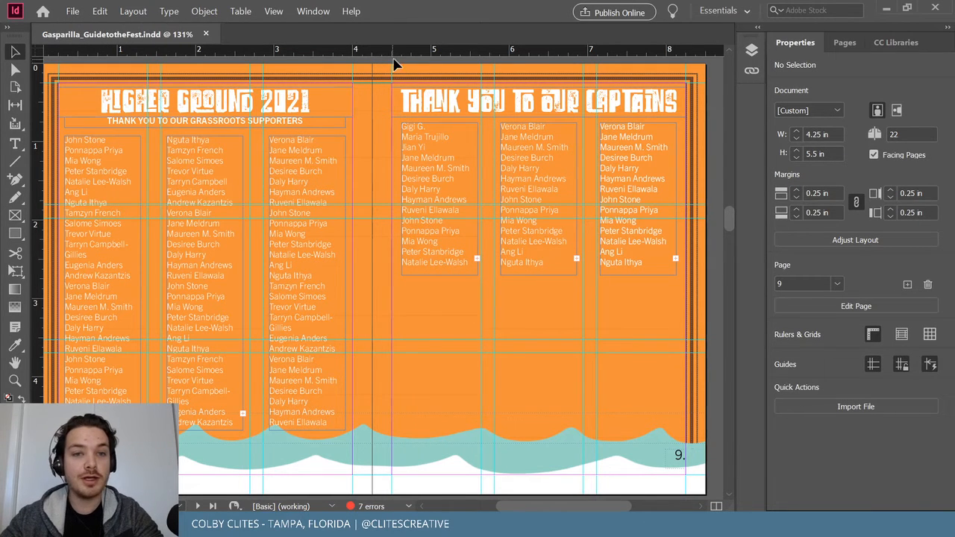
left_click(457, 273)
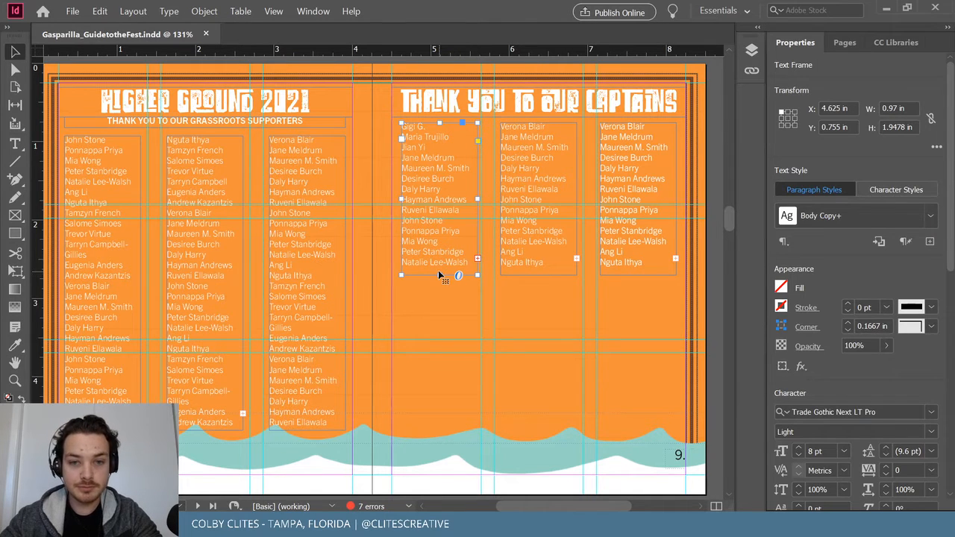
Delete the top block of names and the leftover empty line from the second captain column.
double_click(540, 150)
left_click_drag(541, 169, 478, 126)
key("BackSpace")
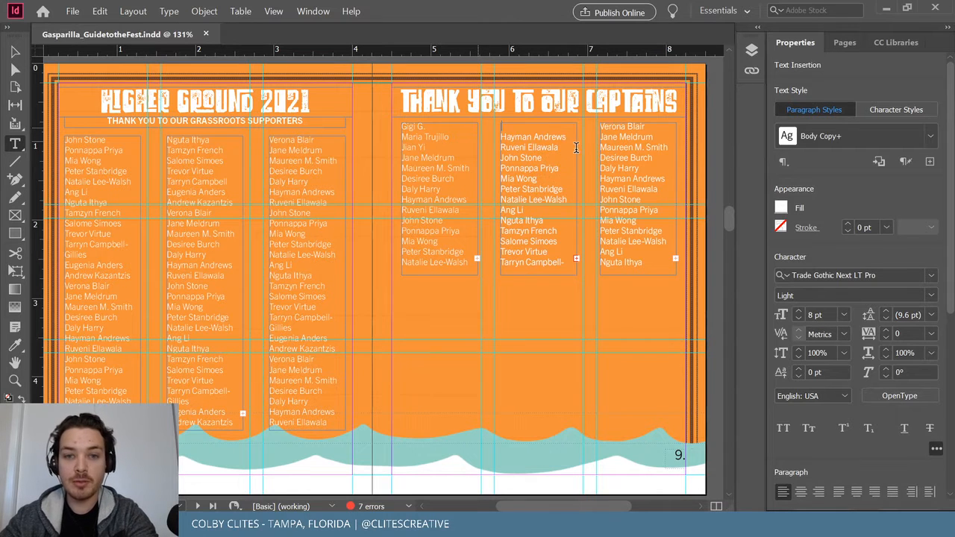
key("BackSpace")
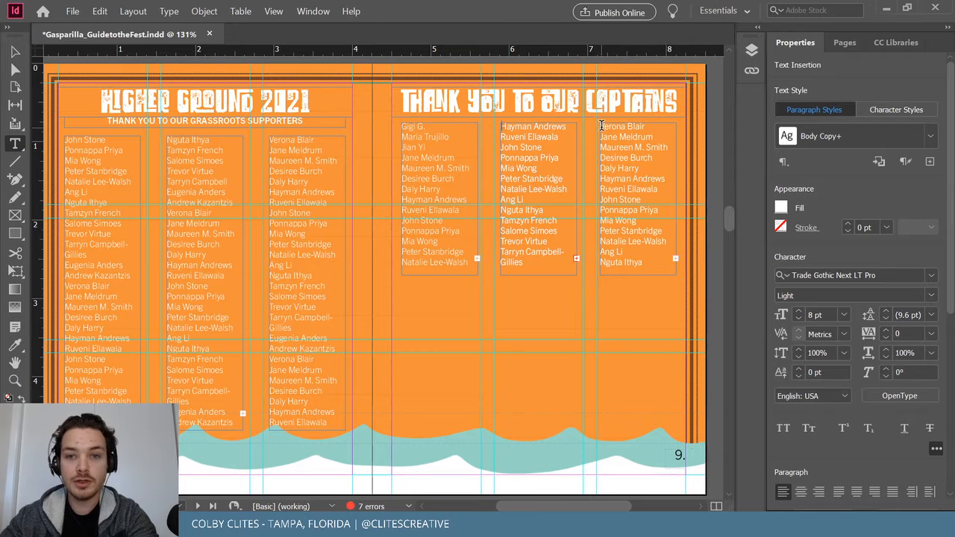
Delete the upper names from the third captain column and remove an accidental duplicate frame.
left_click_drag(602, 126, 675, 248)
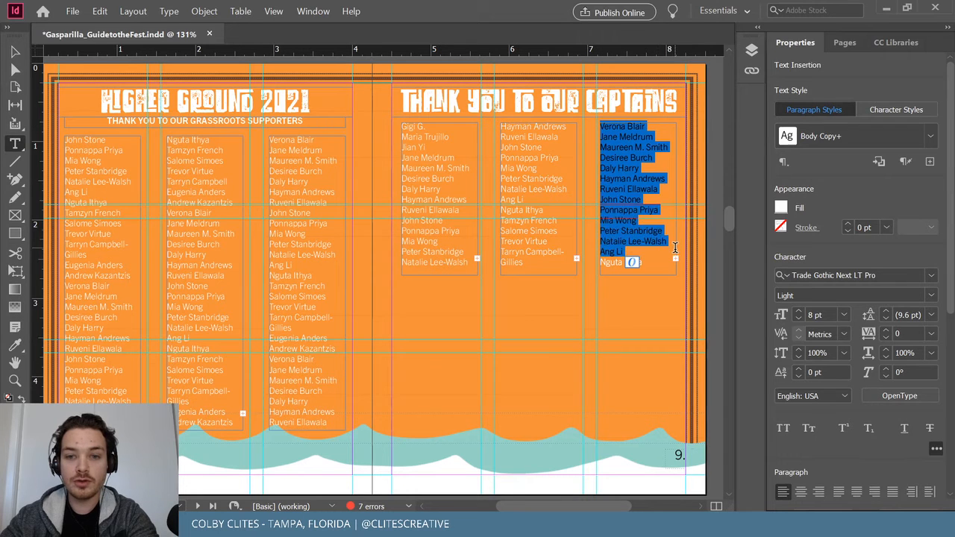
key("BackSpace")
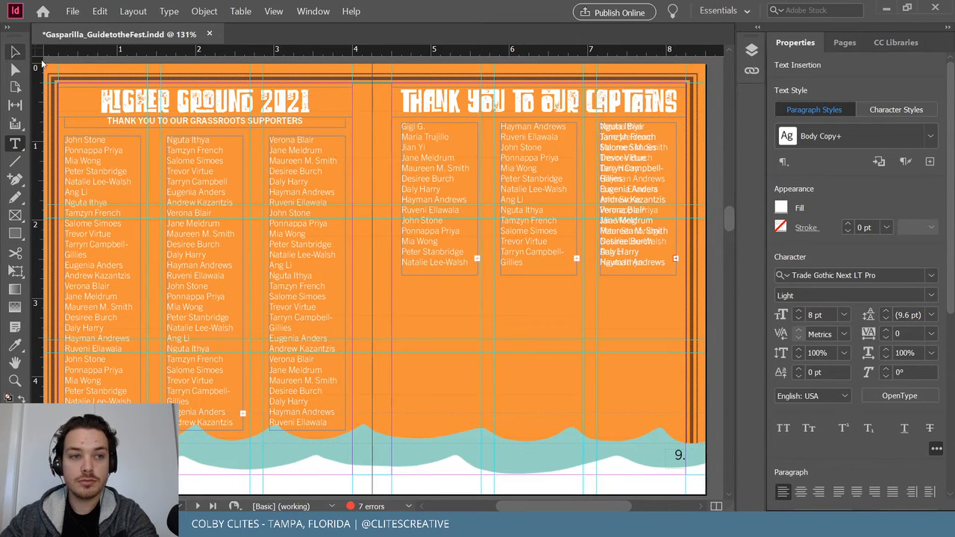
key("Escape")
left_click(649, 297)
left_click(649, 249)
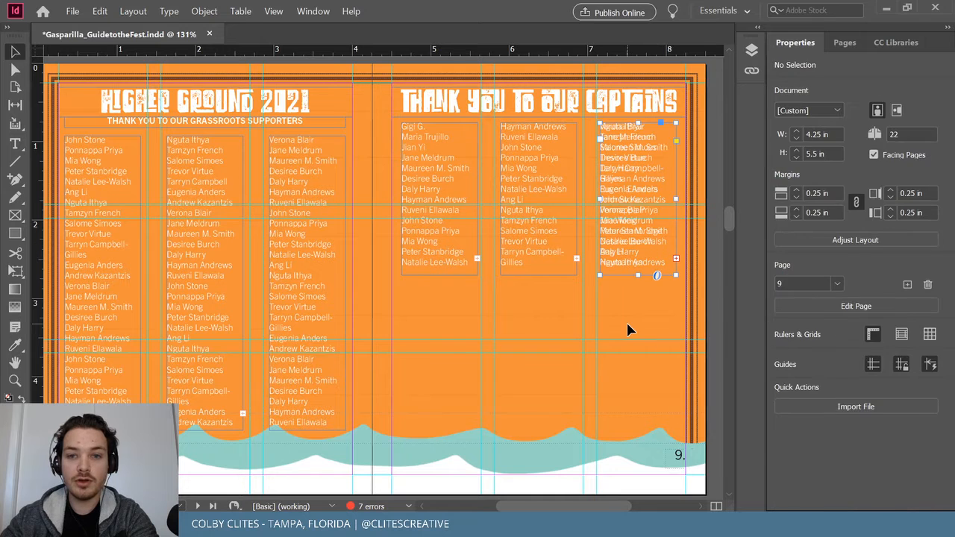
left_click_drag(624, 264, 486, 332)
key("Delete")
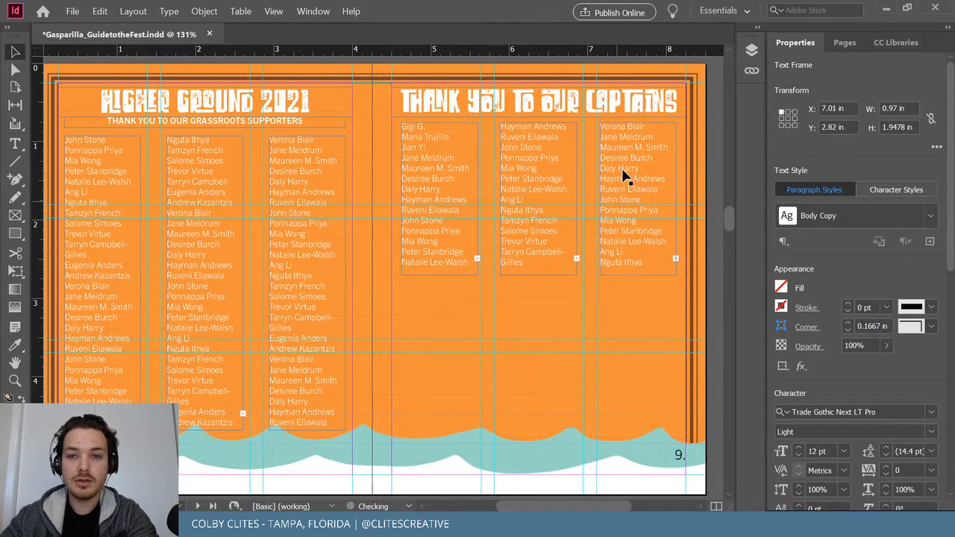
key("t")
left_click(646, 127)
left_click_drag(600, 127, 651, 197)
key("Delete")
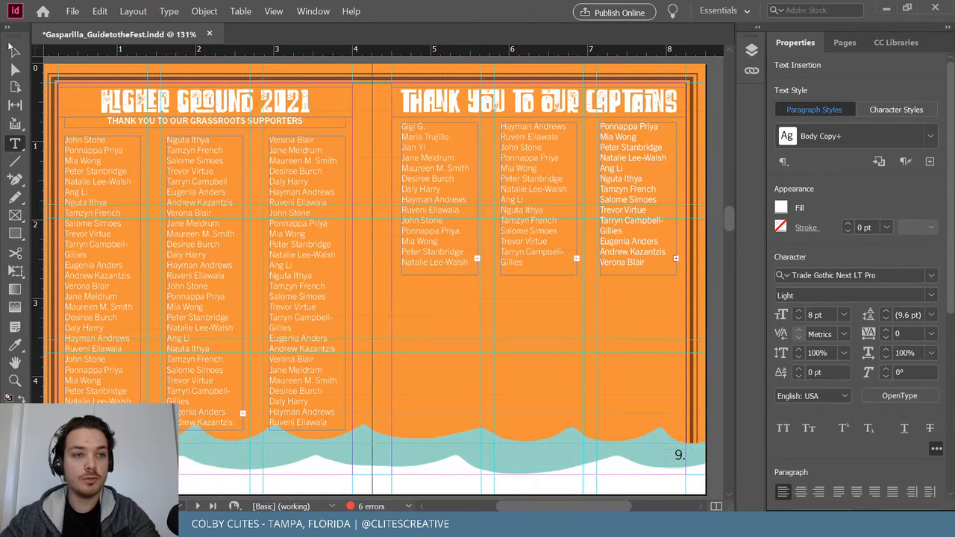
Preview the spread full screen in Presentation screen mode.
left_click(15, 52)
left_click(364, 67)
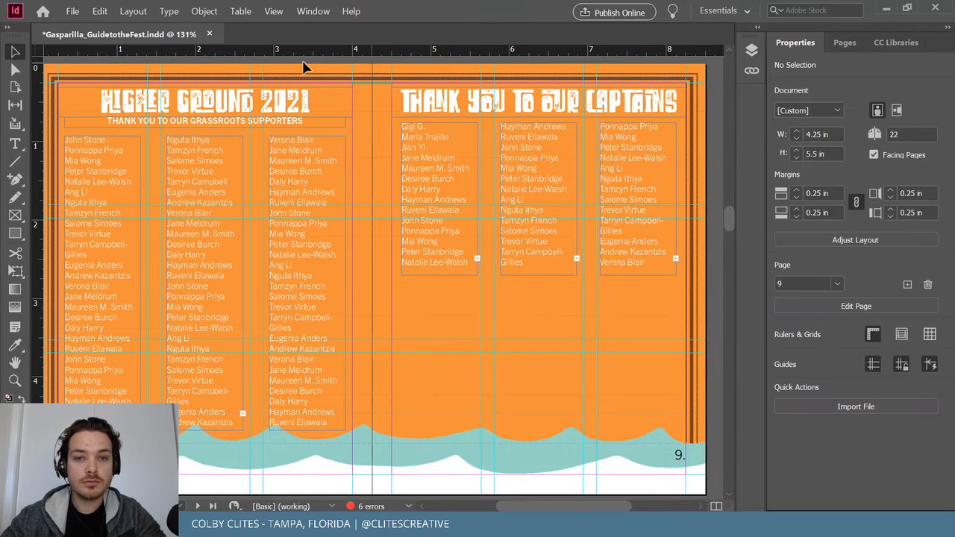
left_click(273, 11)
mouse_move(350, 186)
left_click(556, 224)
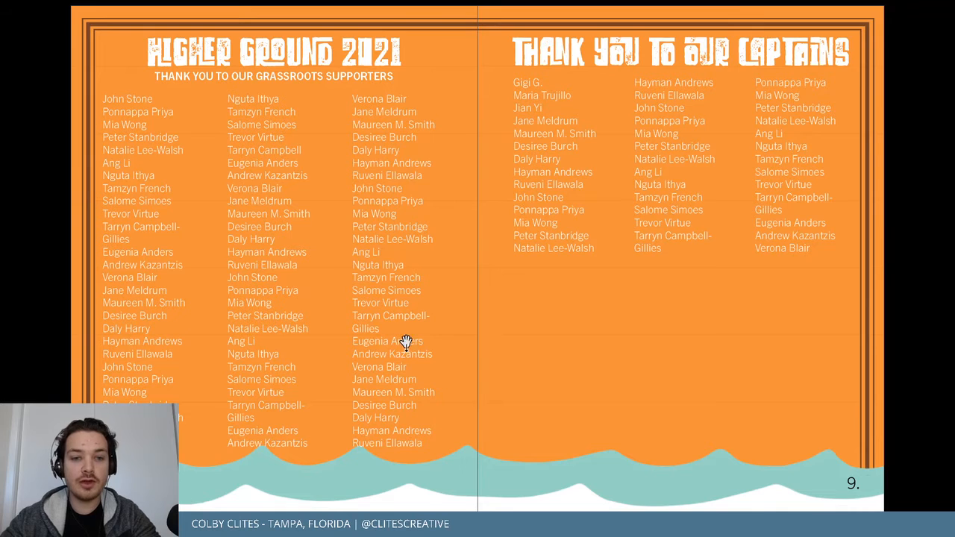
Leave Presentation mode and delete the wrapped surname half and its hyphen in the left page's third column.
key("Escape")
scroll(377, 343, "up", 3)
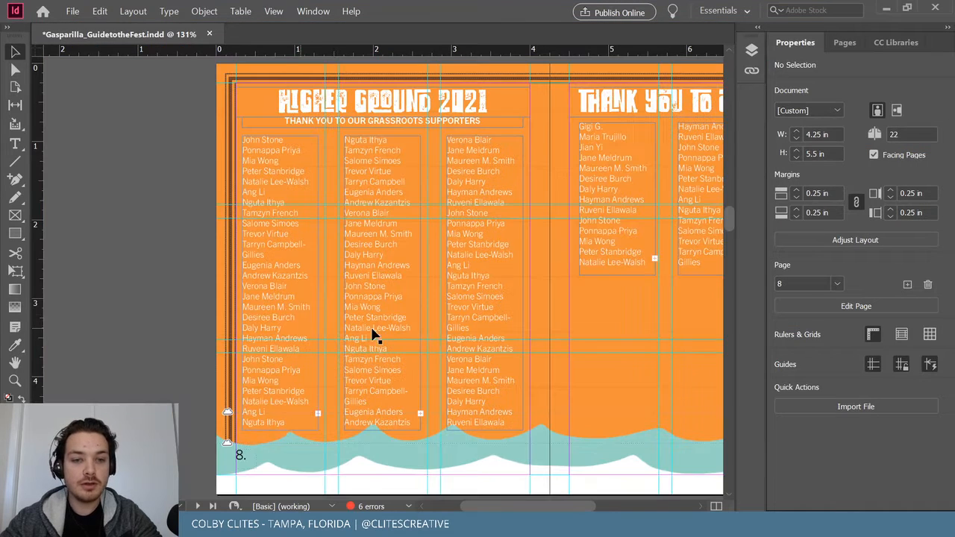
double_click(476, 332)
left_click_drag(470, 329, 441, 324)
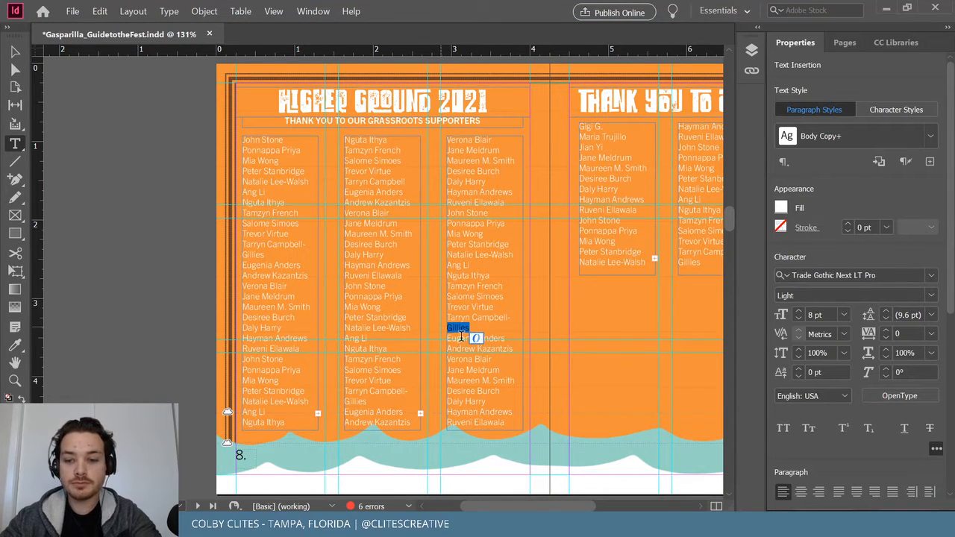
key("BackSpace")
key("BackSpace")
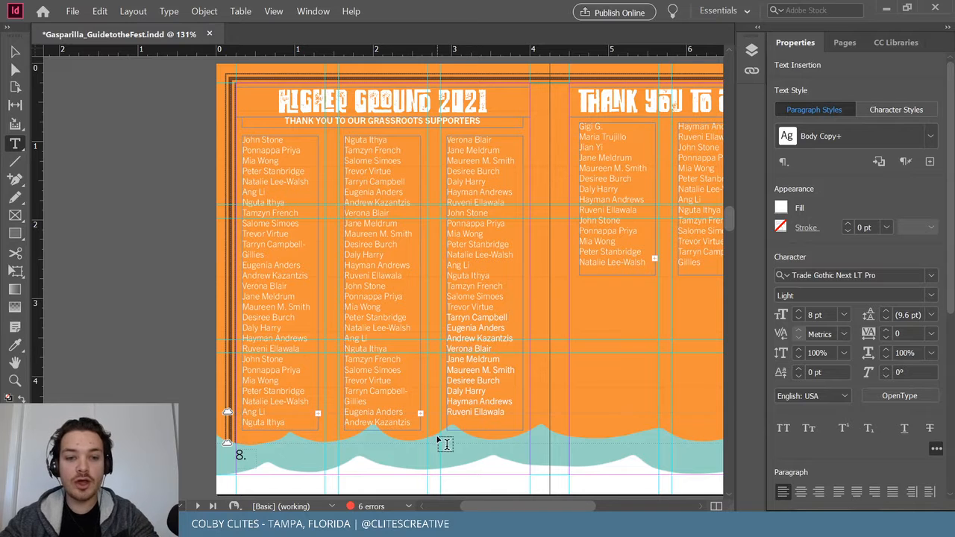
Shorten the middle, left and third column frames from the bottom so they end above the waves.
left_click(15, 52)
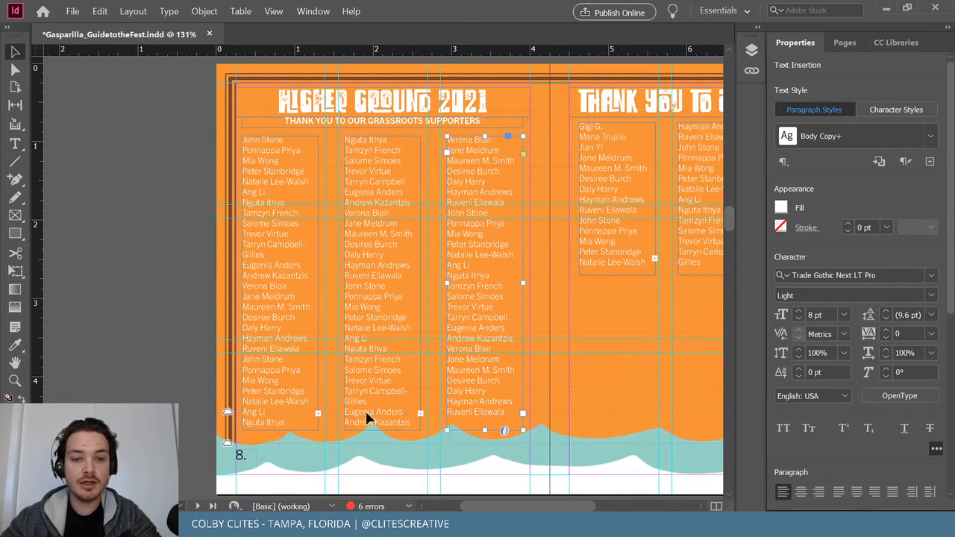
left_click(352, 401)
left_click_drag(383, 431, 390, 418)
left_click(251, 426)
left_click_drag(279, 431, 281, 419)
left_click(195, 429)
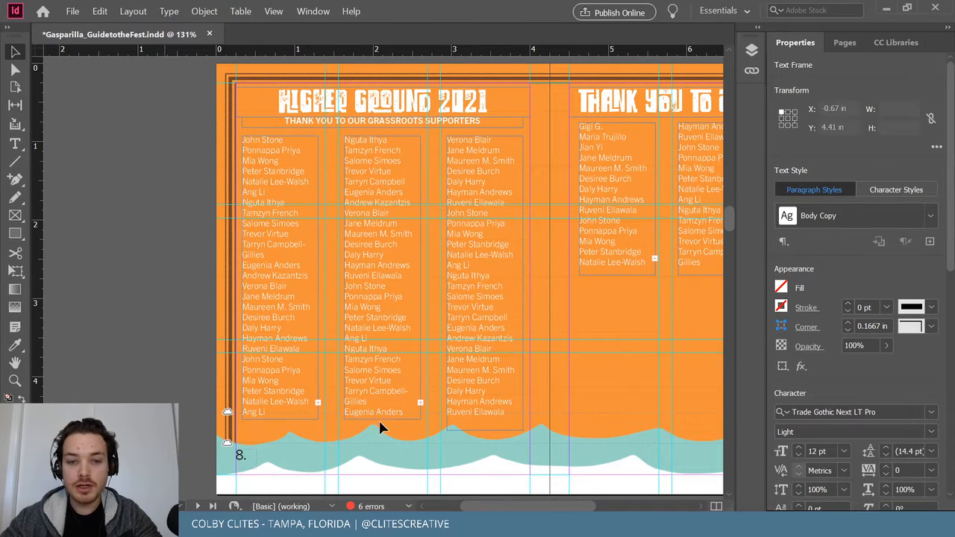
left_click(481, 417)
left_click_drag(485, 431, 485, 421)
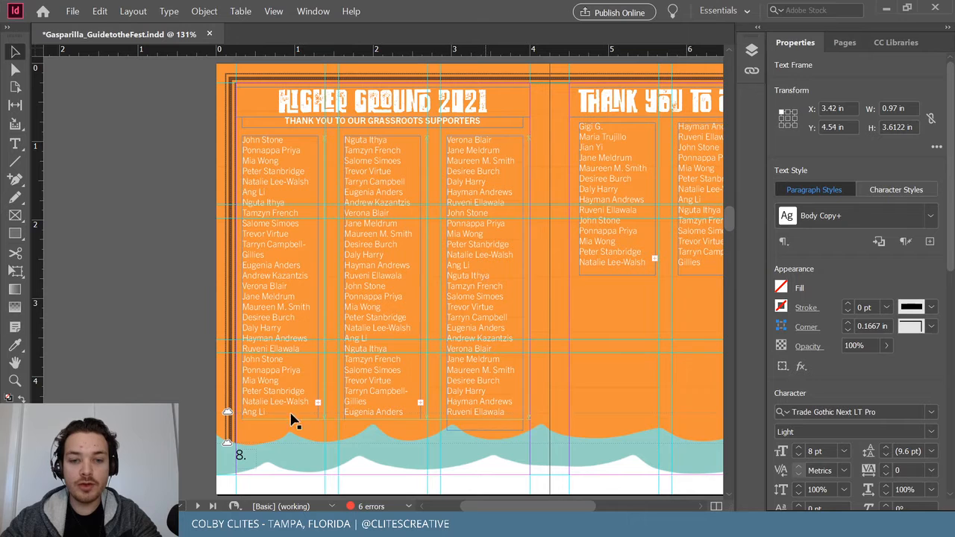
left_click(135, 389)
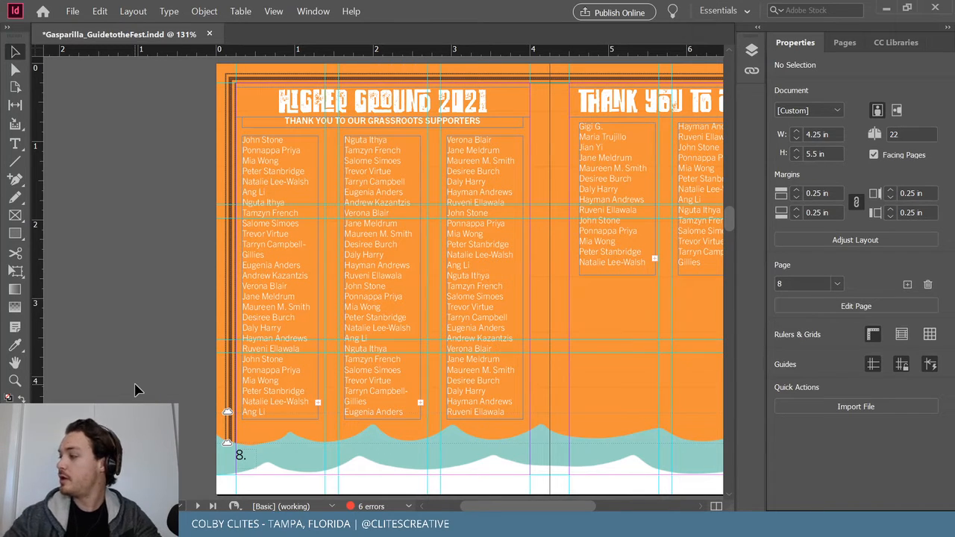
left_click_drag(492, 505, 502, 504)
Replace the first captain's initial and period with the full first name and surname.
double_click(535, 142)
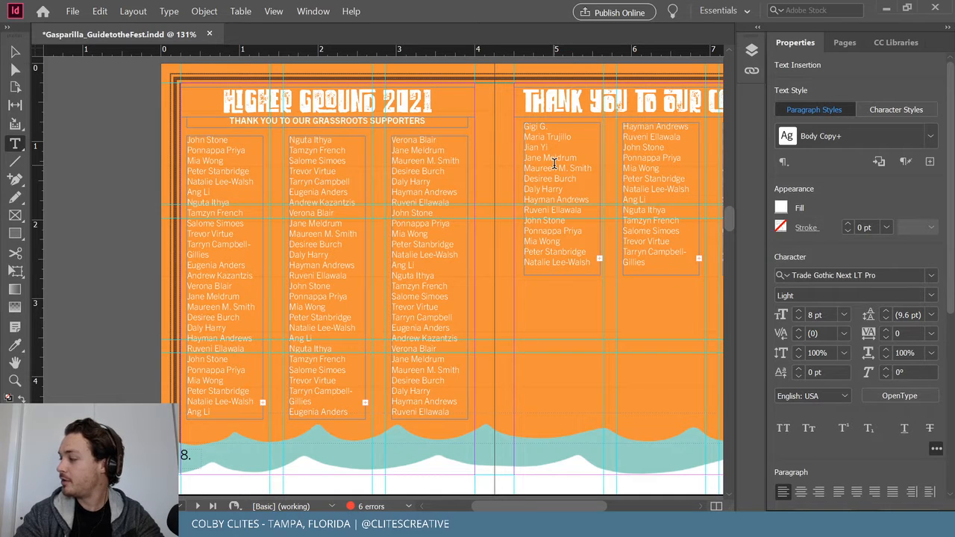
key("BackSpace")
key("BackSpace")
key("BackSpace")
key("BackSpace")
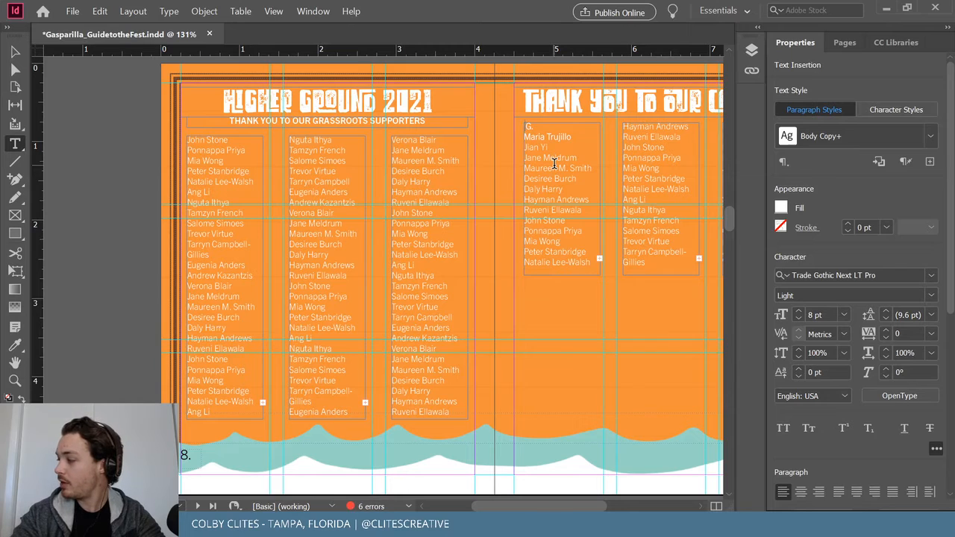
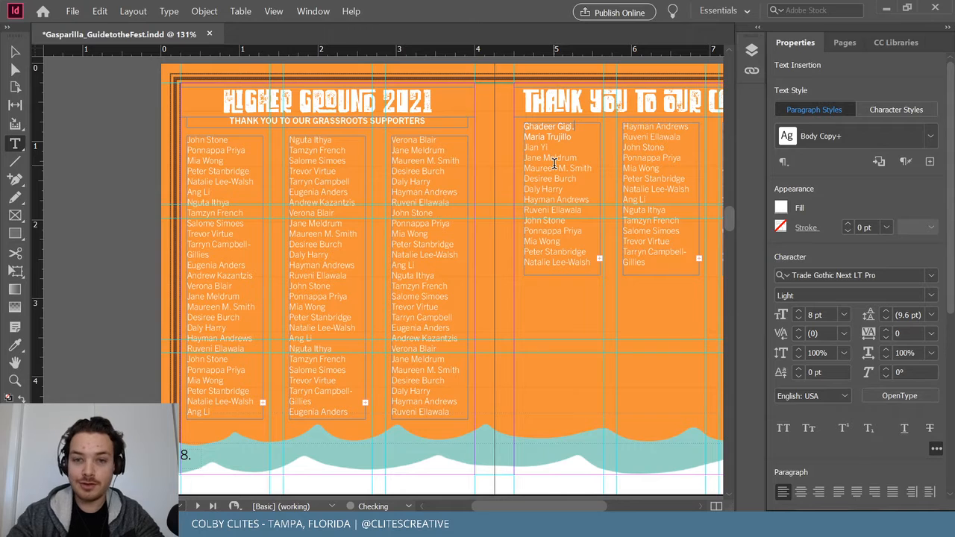
left_click(15, 52)
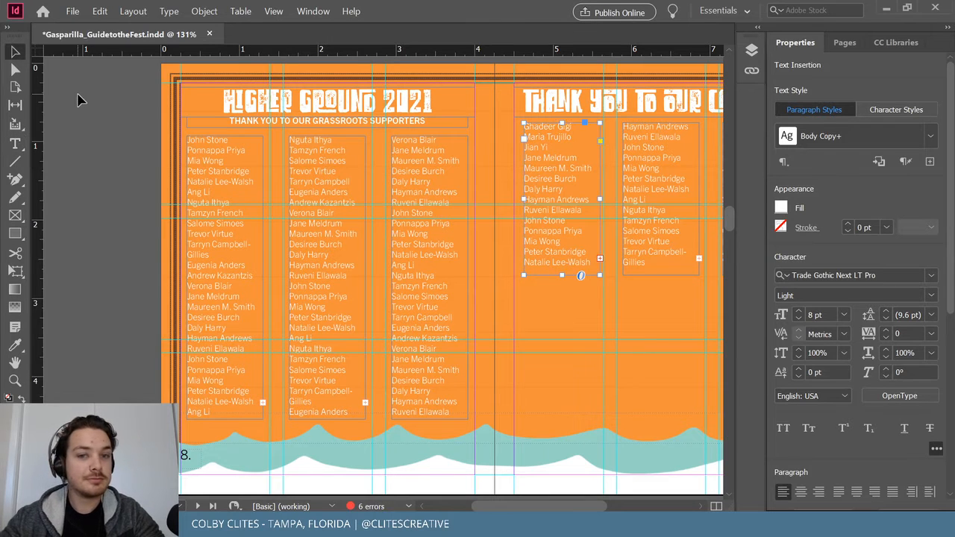
left_click(119, 127)
left_click_drag(512, 508, 535, 508)
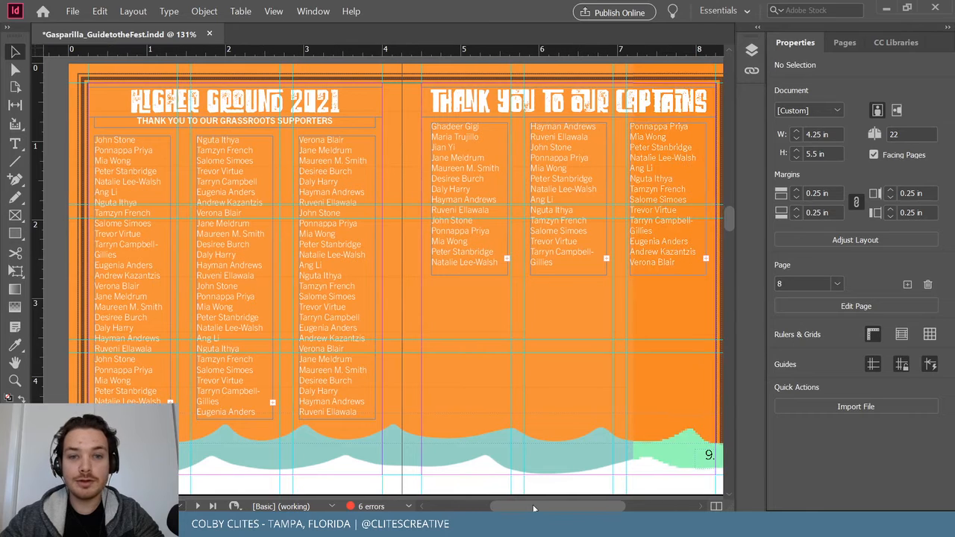
Save the document and place a copy of the supporters subheading beneath page 9's captain columns.
left_click(73, 11)
left_click(86, 89)
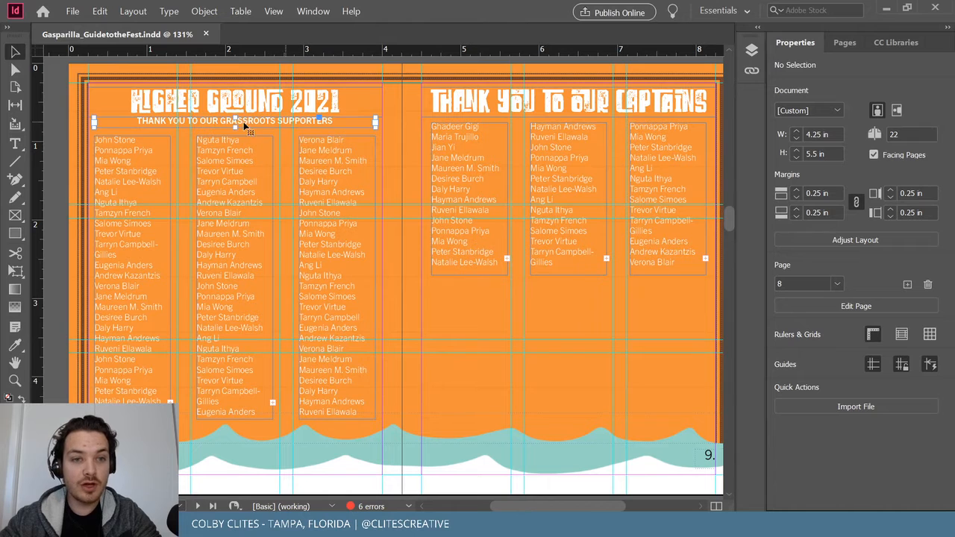
left_click_drag(228, 121, 586, 287)
Clear all the grassroots supporters text from the copied subheading frame.
triple_click(588, 284)
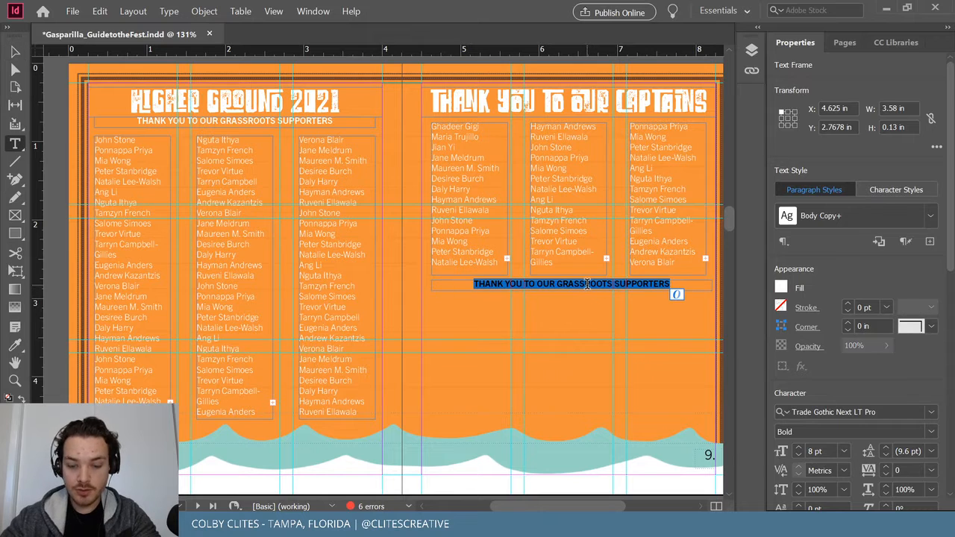
key("BackSpace")
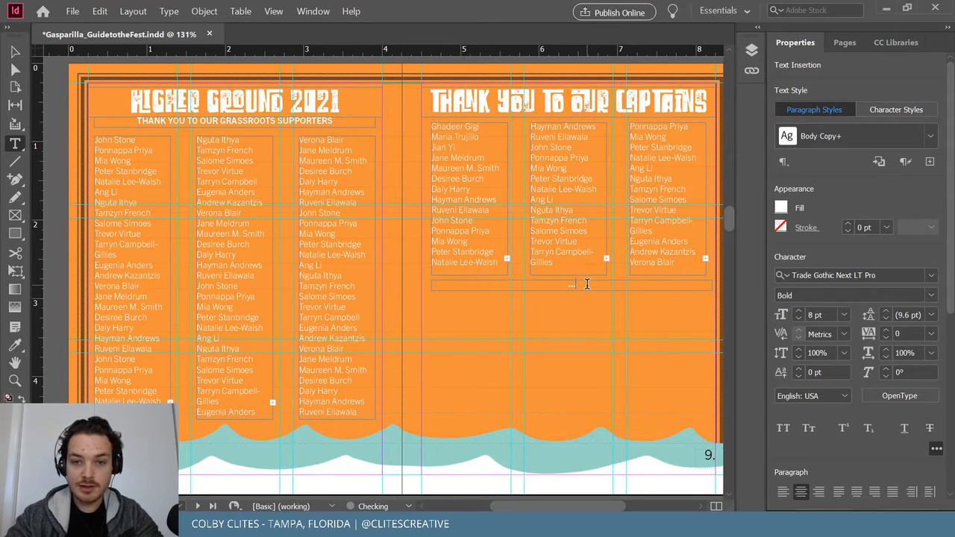
key("BackSpace")
key("BackSpace")
key("BackSpace")
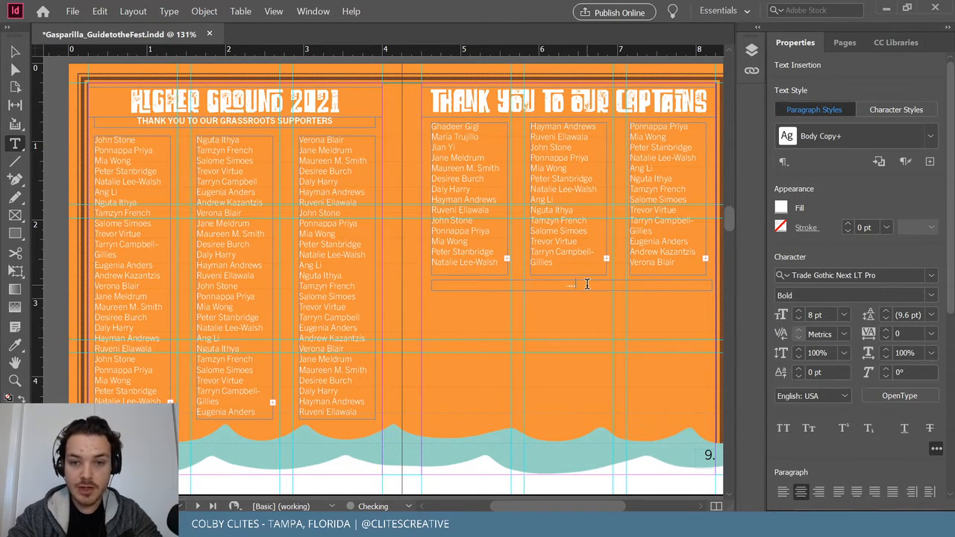
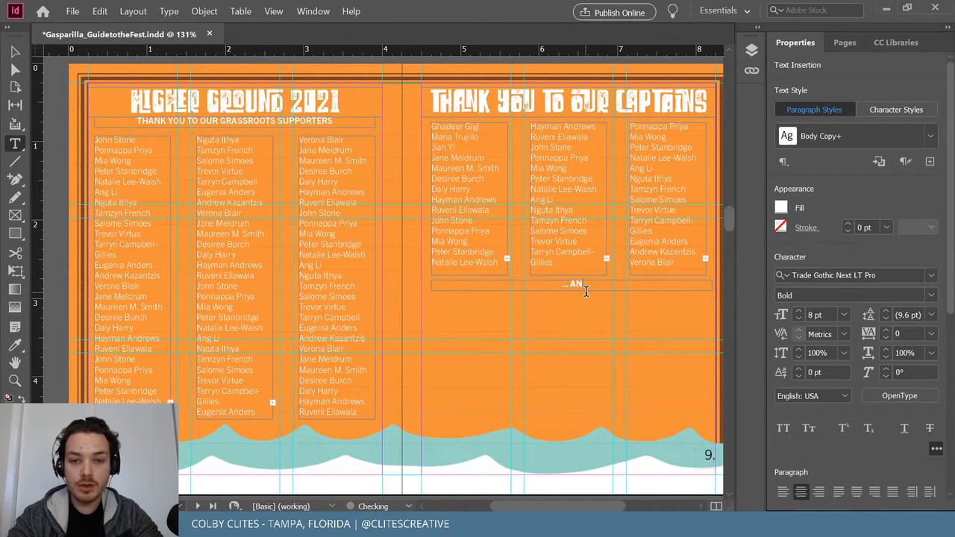
Finish the caption so it reads '...AND OVER 600 VOLUNTEERS WORKING THIS WEEKEND!'.
type("ER")
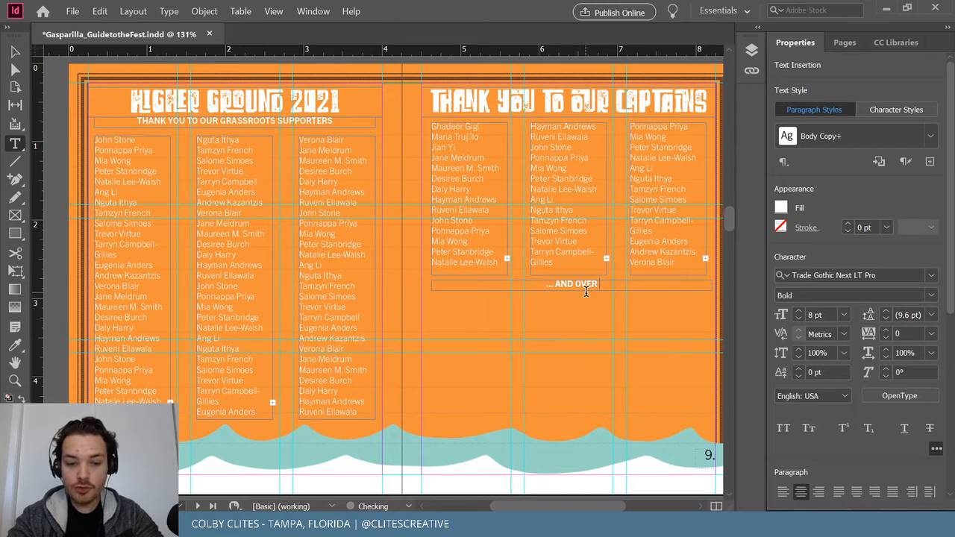
type(" 600 VOLUNTEERS")
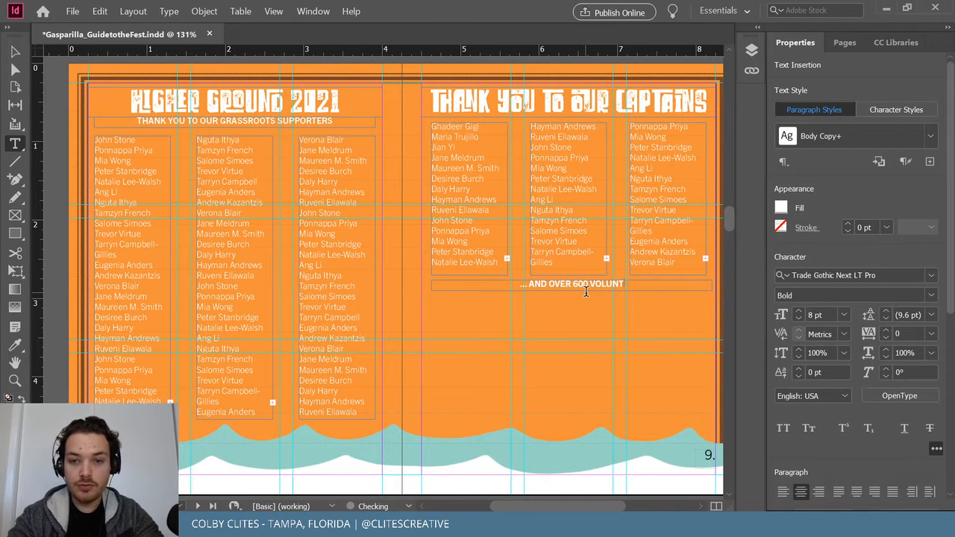
type("RKIN")
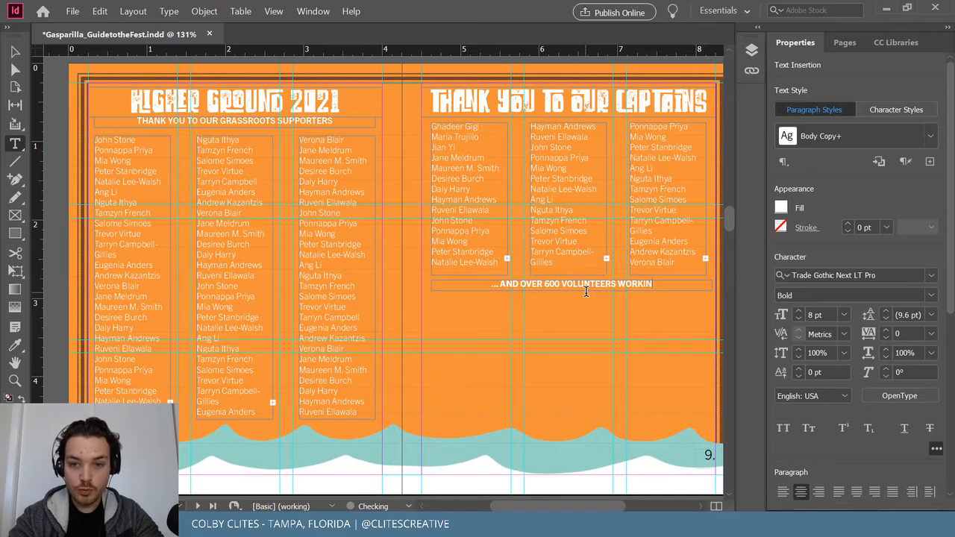
type("G THIS WEEKEND!")
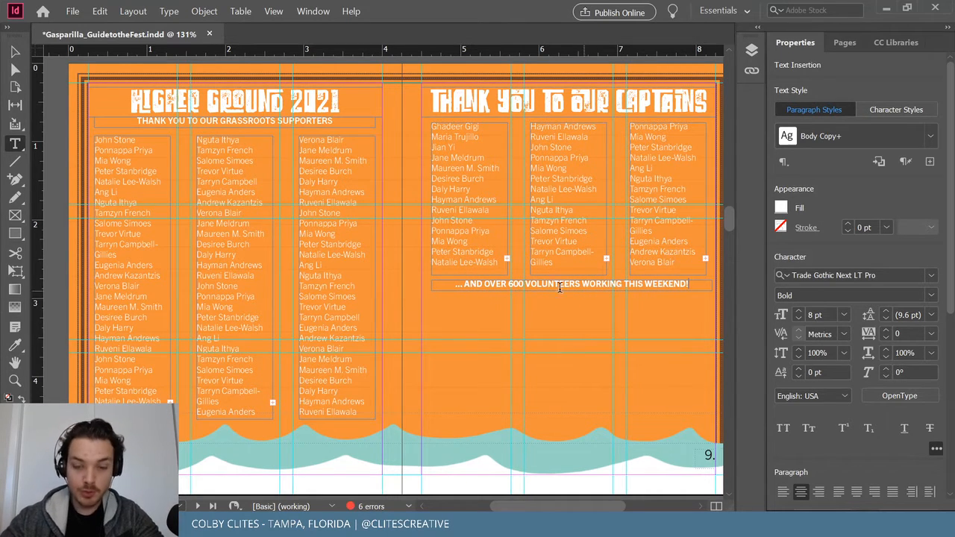
left_click(15, 51)
Save the guide and Alt-drag a copy of the volunteers caption frame just below it.
left_click(65, 75)
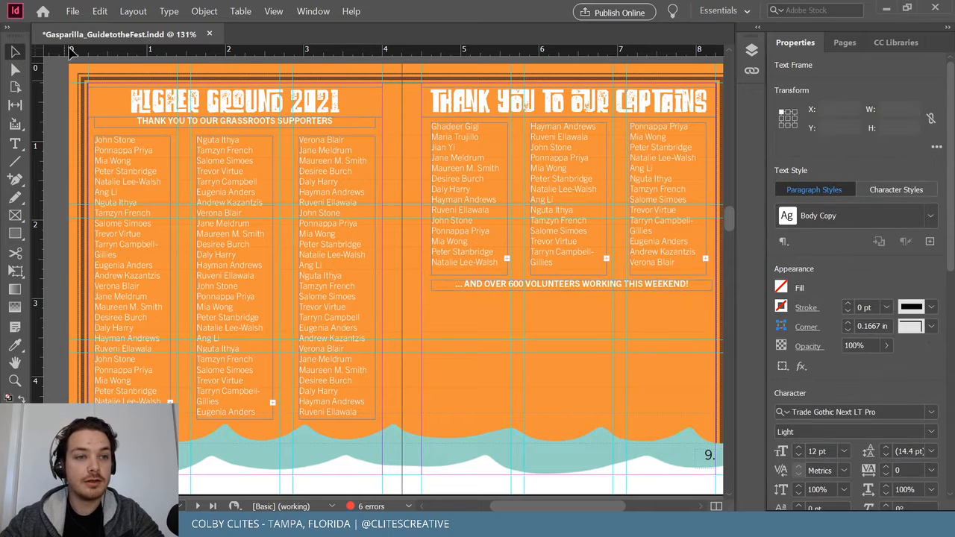
left_click(72, 11)
left_click(88, 89)
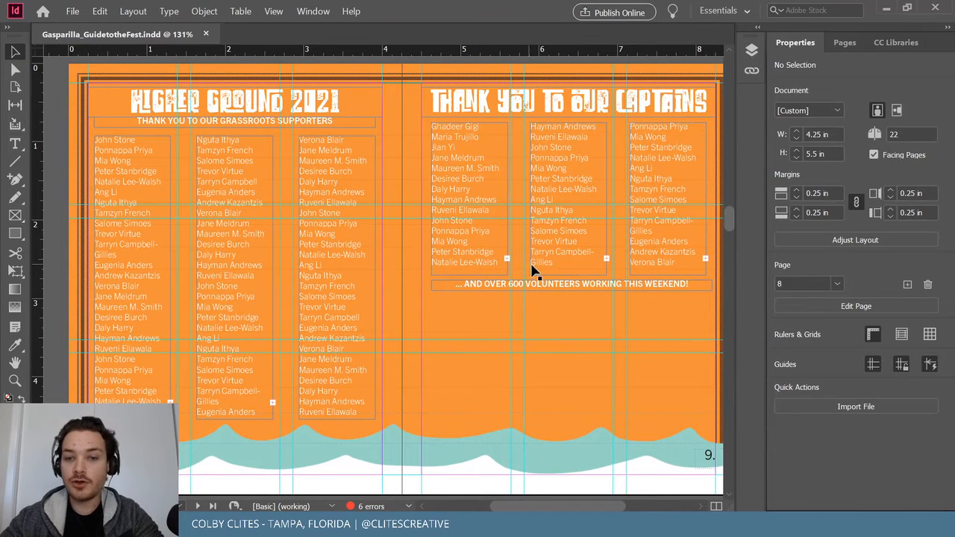
left_click(578, 291)
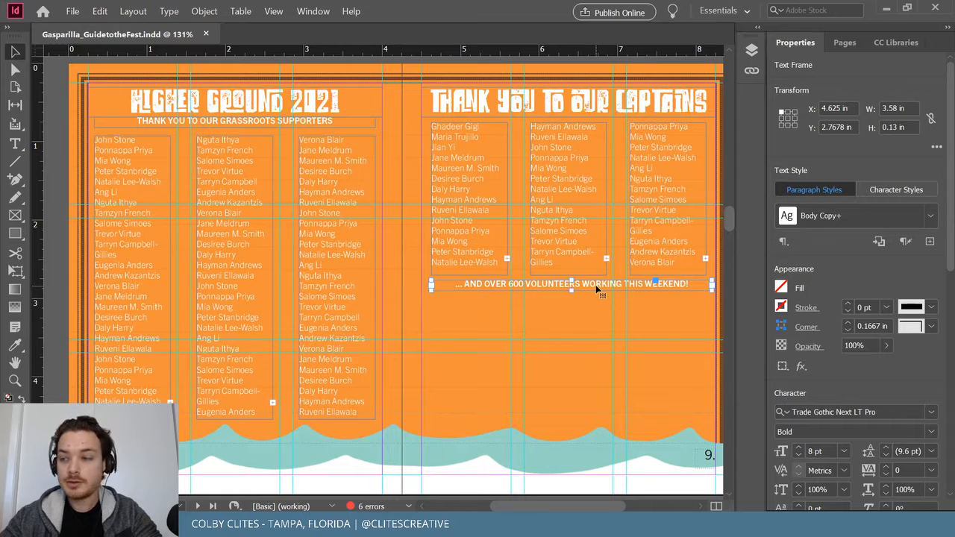
left_click_drag(603, 286, 599, 319)
Retype the copy as BOARD OF DIRECTORS, narrow it to one column and position it under the caption.
triple_click(600, 319)
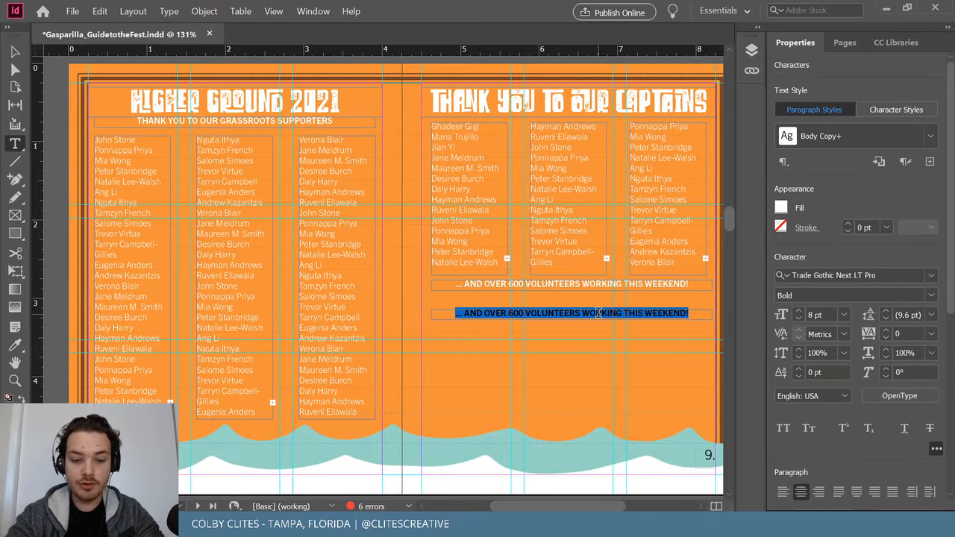
type("BOARD OF")
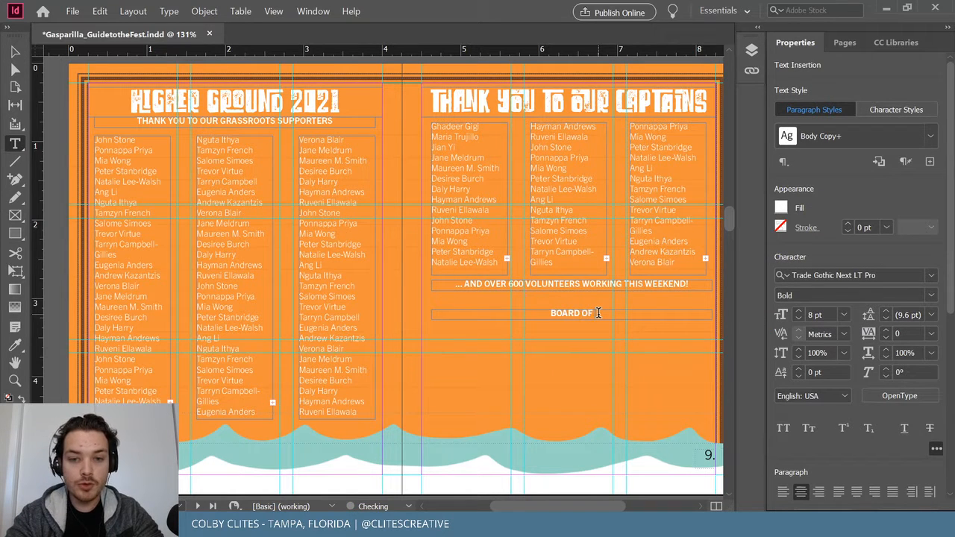
type(" DIRECTORS")
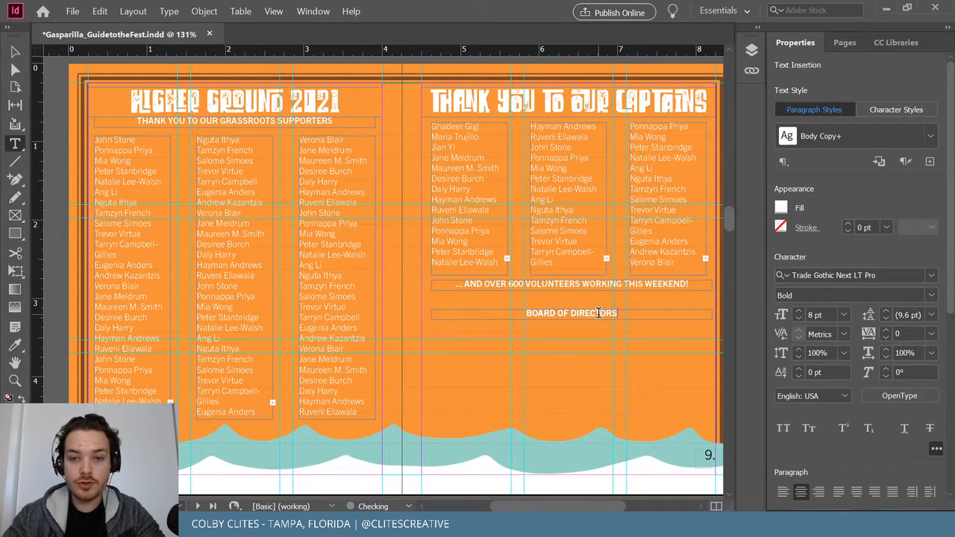
left_click(14, 51)
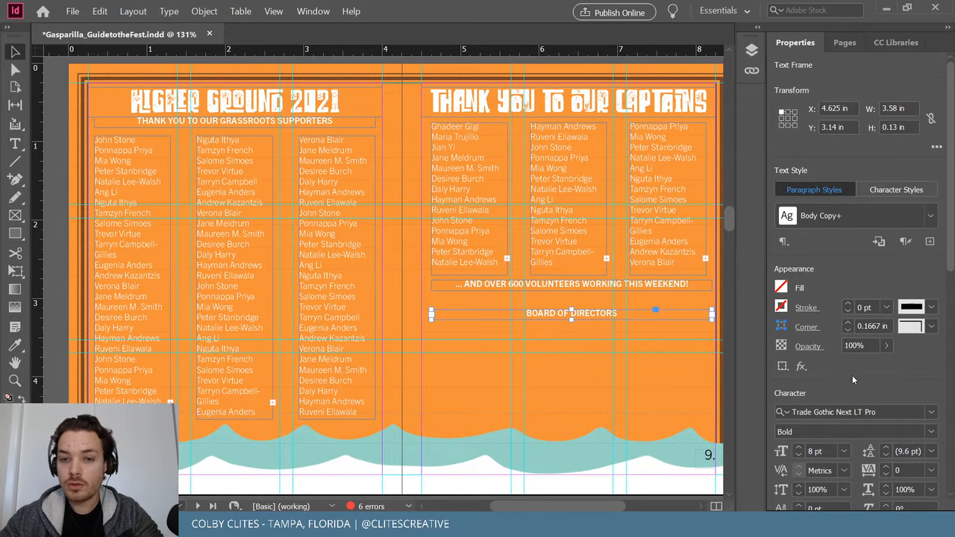
left_click_drag(712, 314, 473, 332)
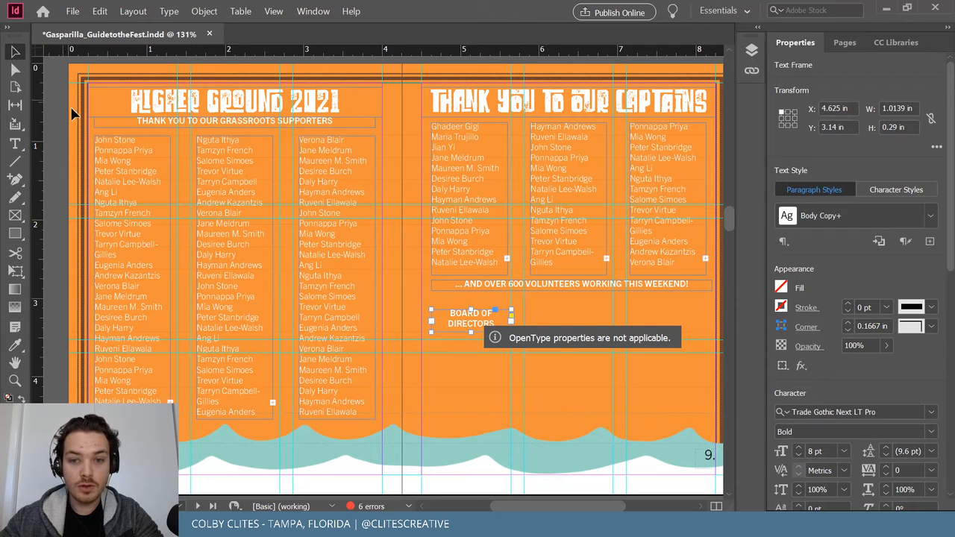
left_click(528, 317)
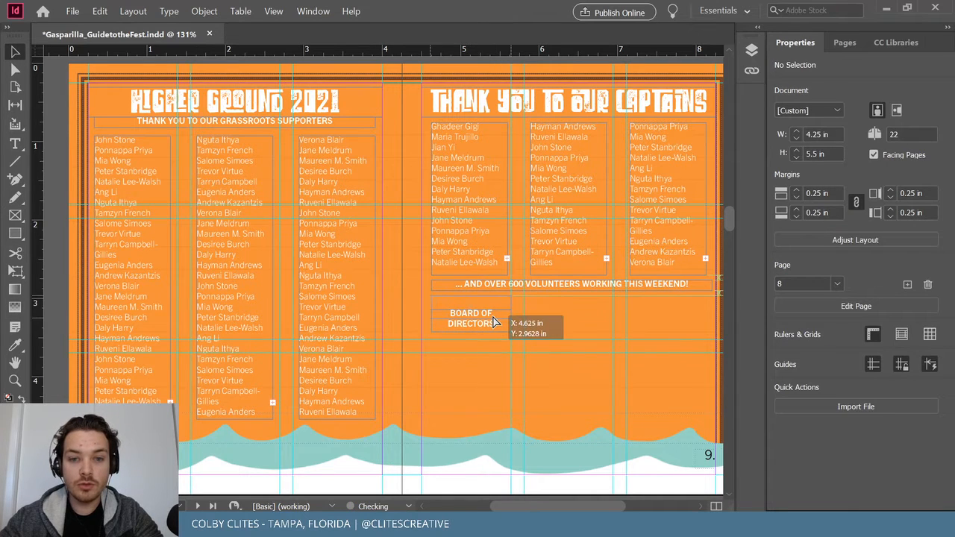
left_click_drag(494, 322, 660, 317)
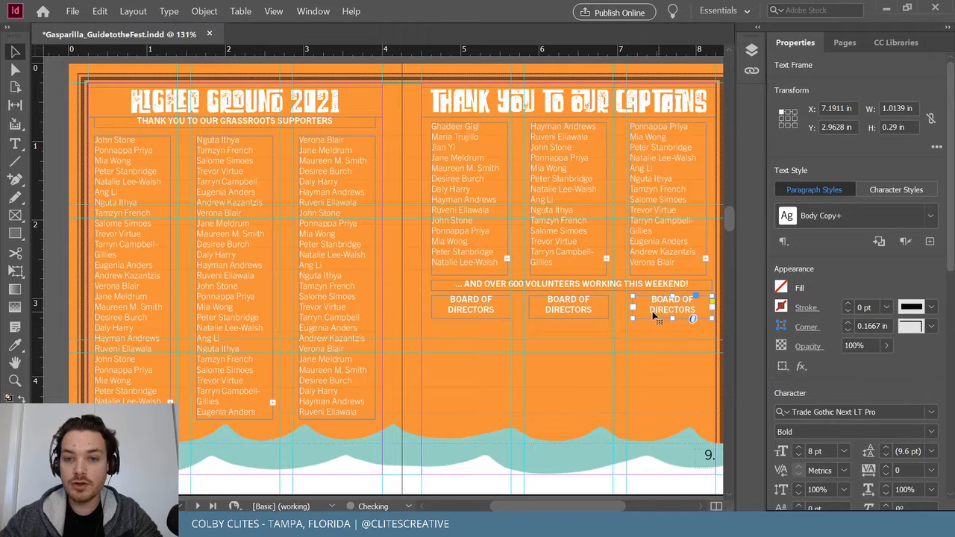
Retype the middle and right headings as ADVISORY BOARD and STAFF & SUPPORT.
double_click(569, 312)
left_click_drag(596, 310, 506, 289)
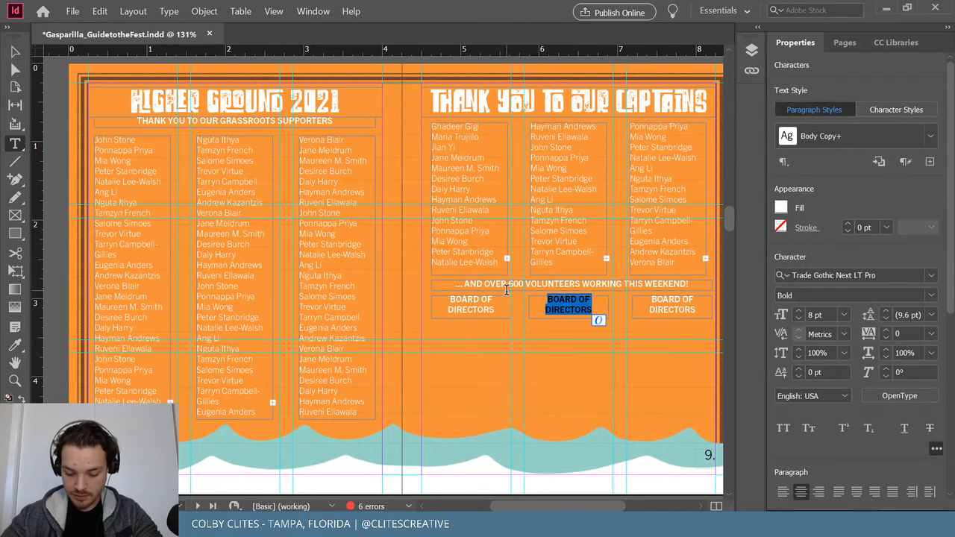
type("ADV")
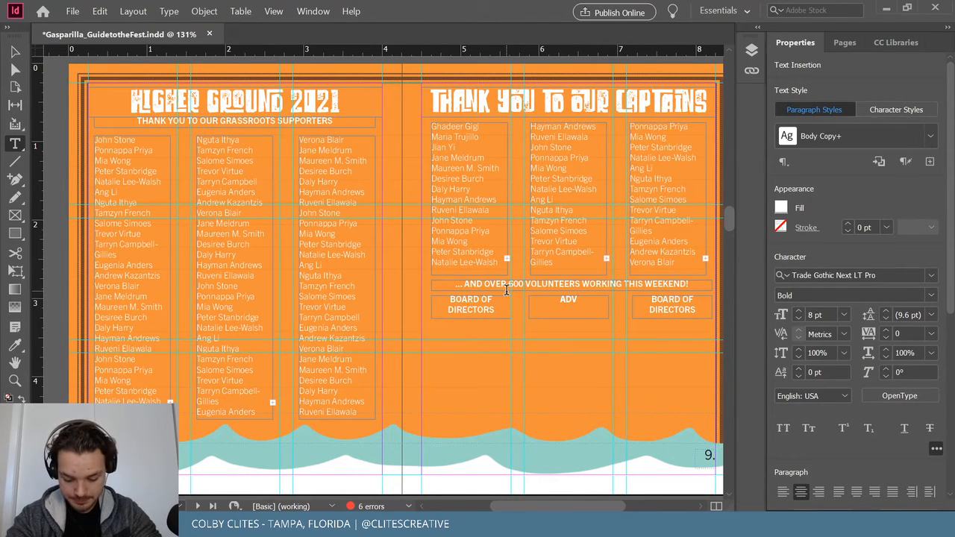
type("ISORY")
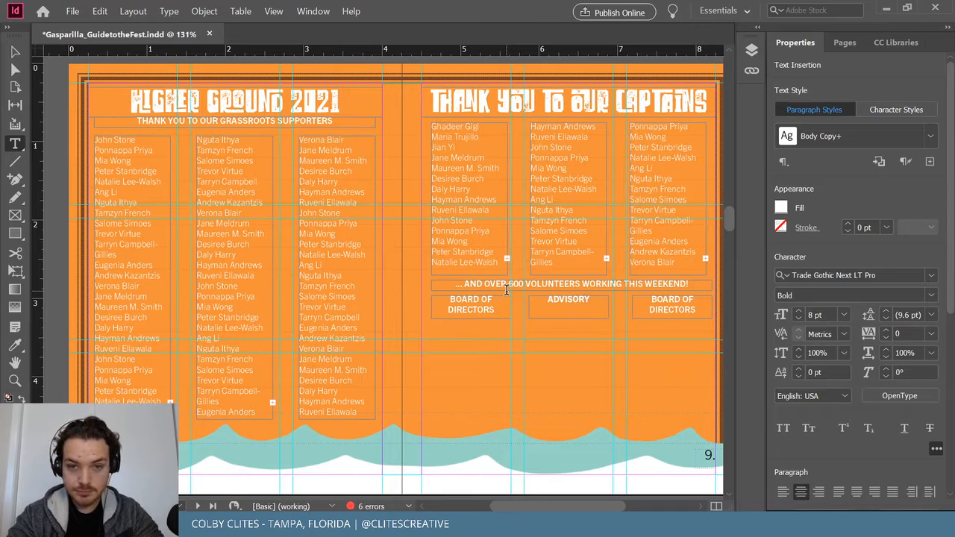
type(" BOARD")
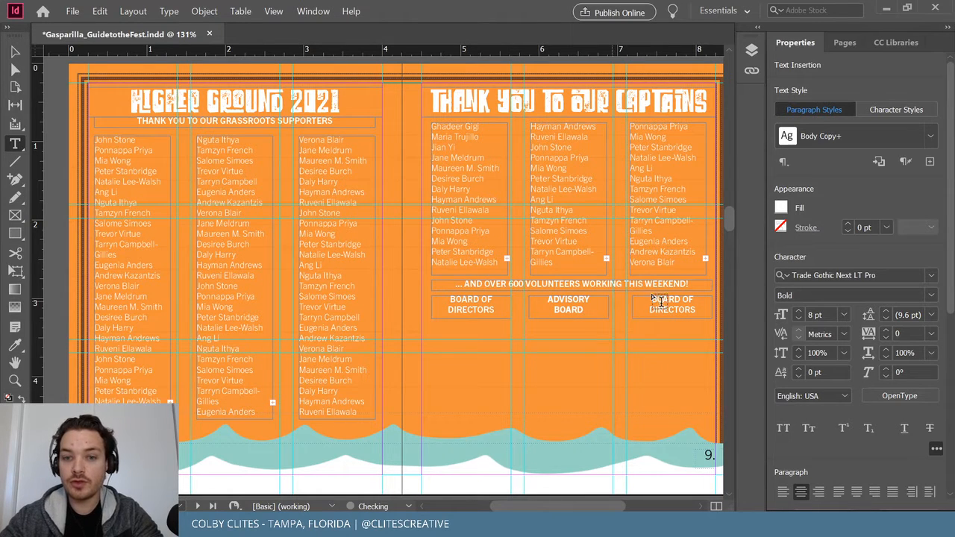
left_click_drag(697, 312, 648, 298)
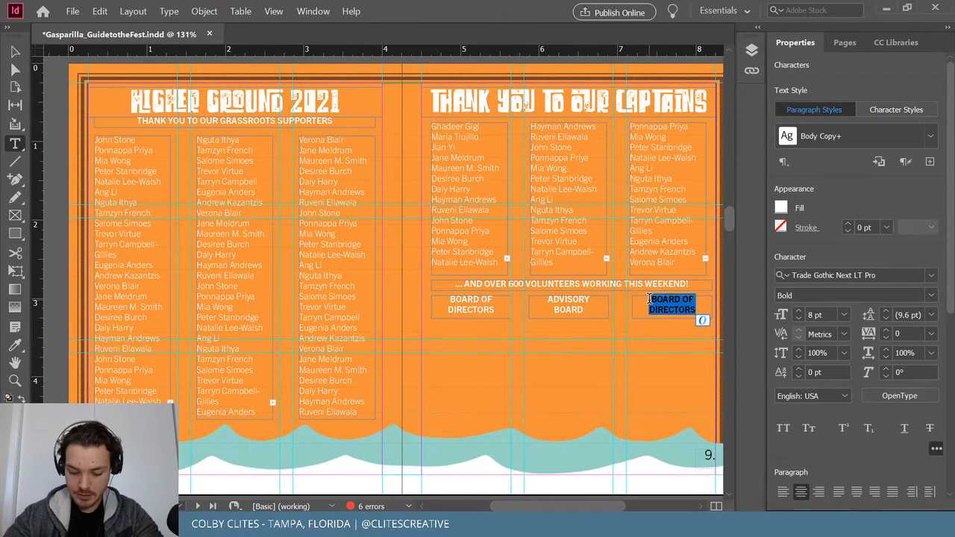
type("STAFF & SUPPORT")
key("Escape")
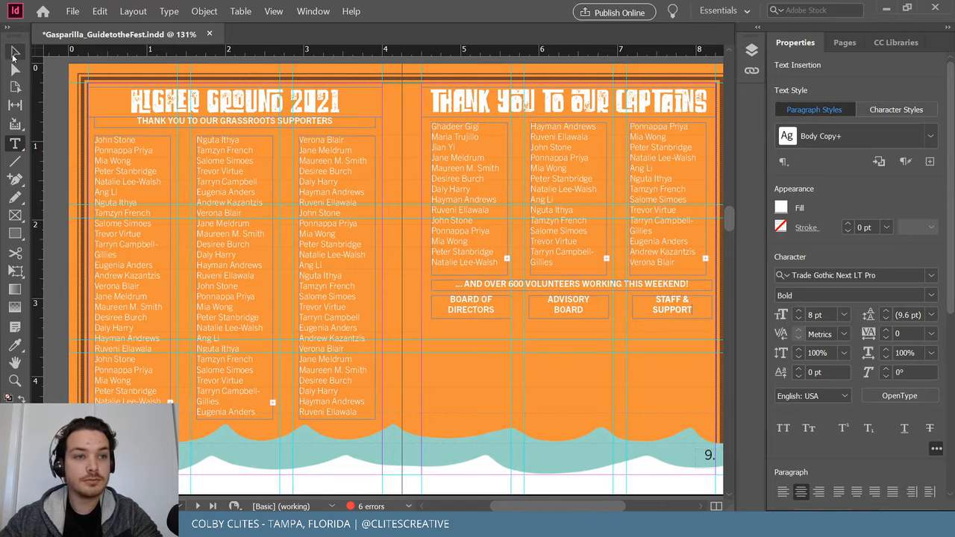
Copy the captains name list below the headings, shorten it to 1.32 in and delete its first four names.
left_click(589, 309)
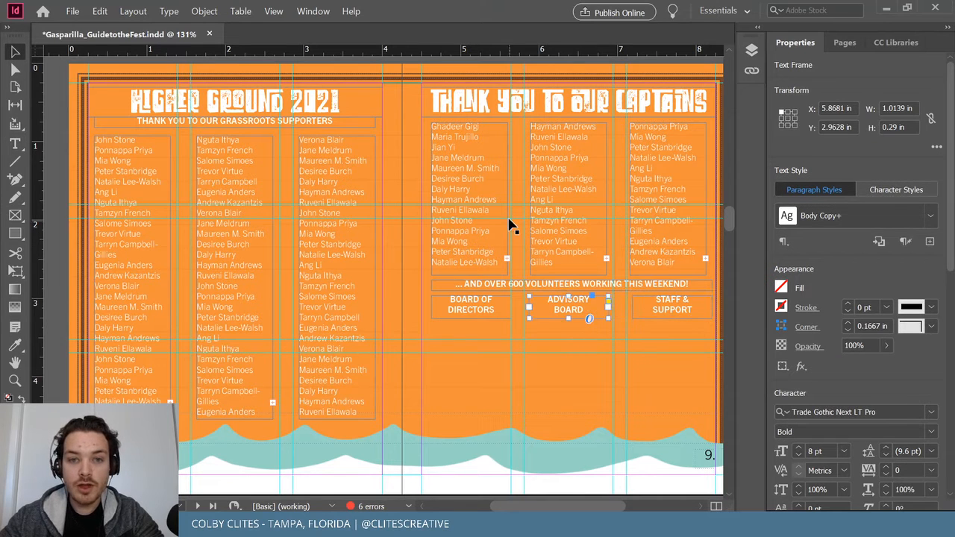
left_click(486, 166)
left_click_drag(482, 162, 470, 366)
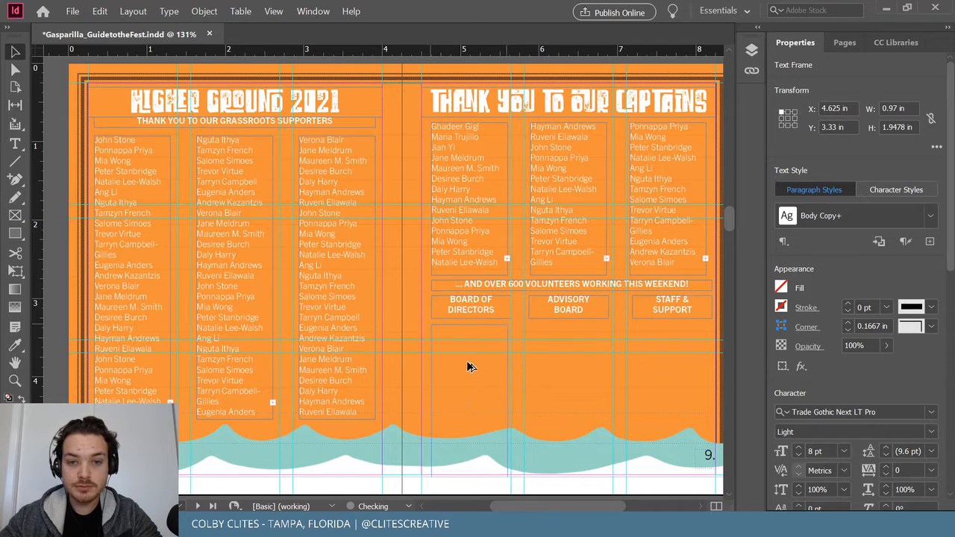
left_click_drag(469, 475, 480, 426)
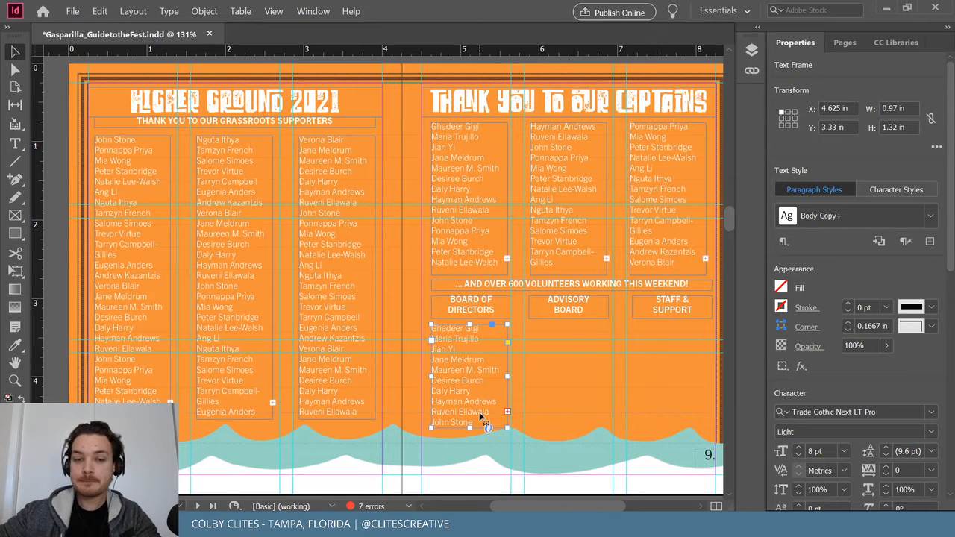
key("t")
left_click_drag(487, 359, 403, 340)
key("BackSpace")
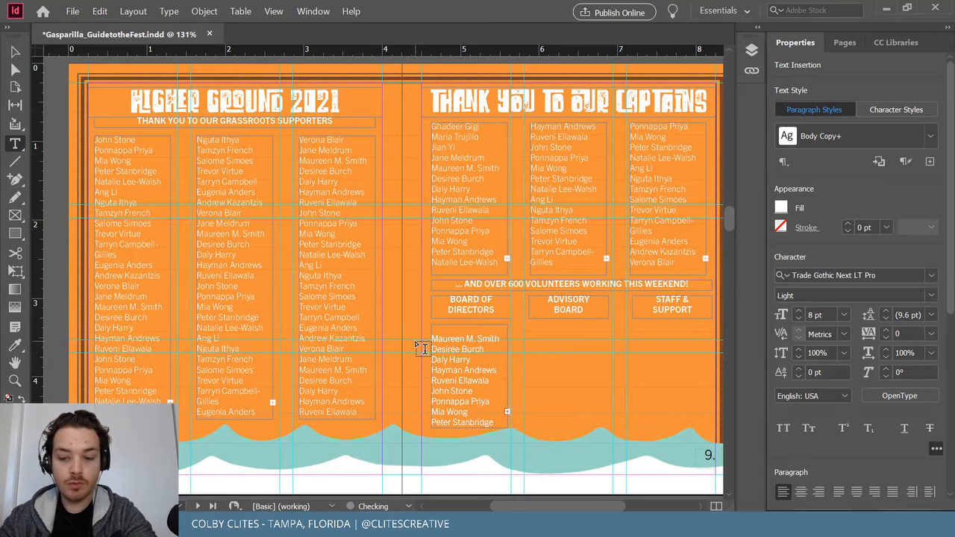
Duplicate the shortened name list under ADVISORY BOARD and STAFF & SUPPORT.
left_click(15, 52)
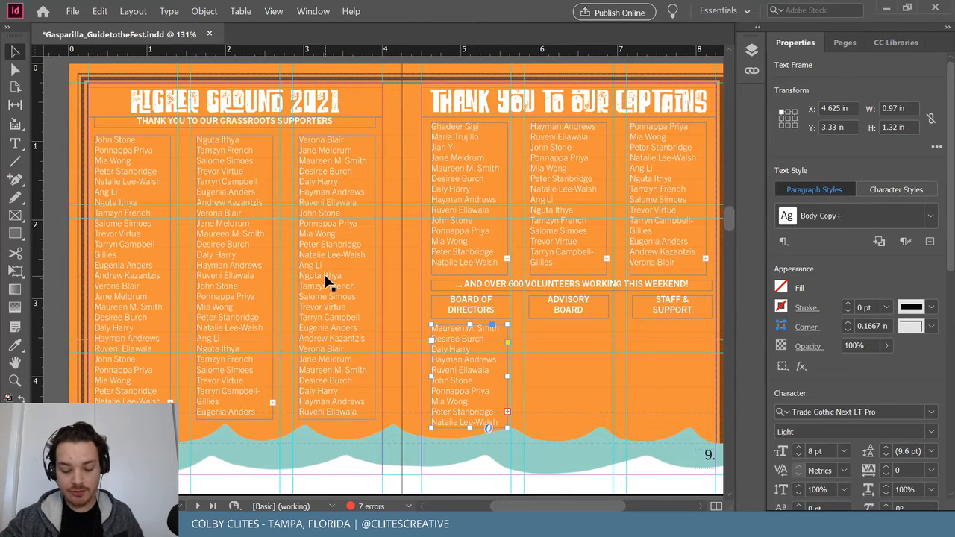
left_click_drag(468, 388, 655, 377)
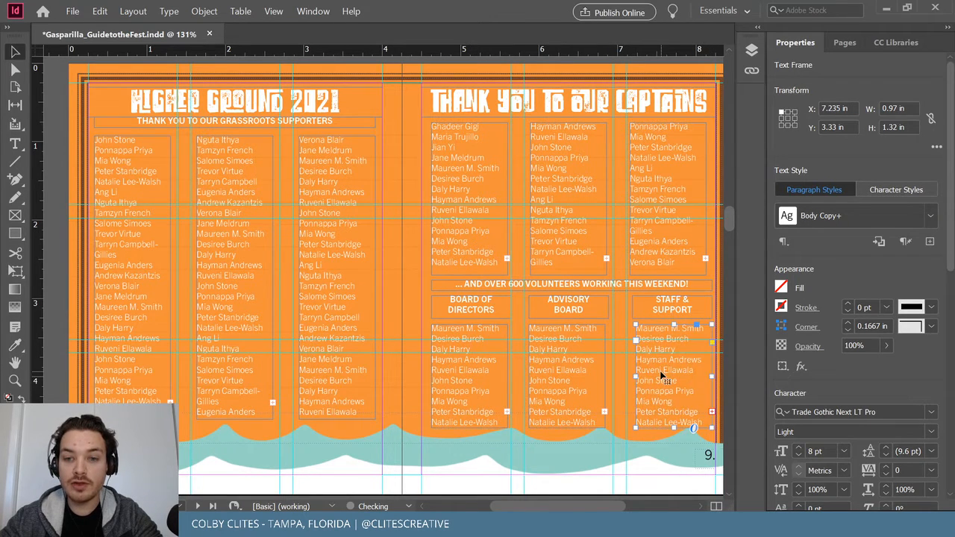
left_click_drag(563, 379, 563, 380)
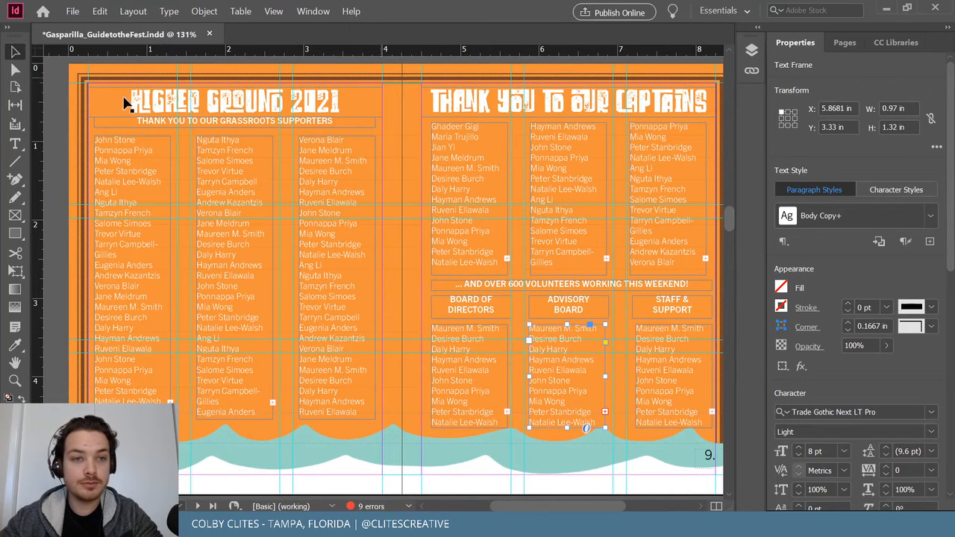
Deselect everything and save the guide.
left_click(79, 111)
left_click(72, 11)
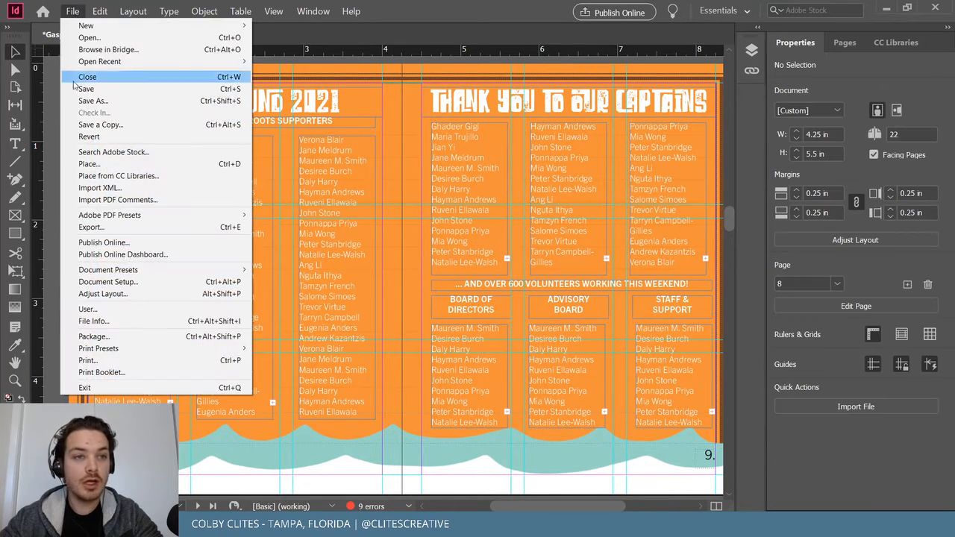
left_click(84, 91)
Preview the spread in Presentation screen mode, then return to editing.
left_click(273, 11)
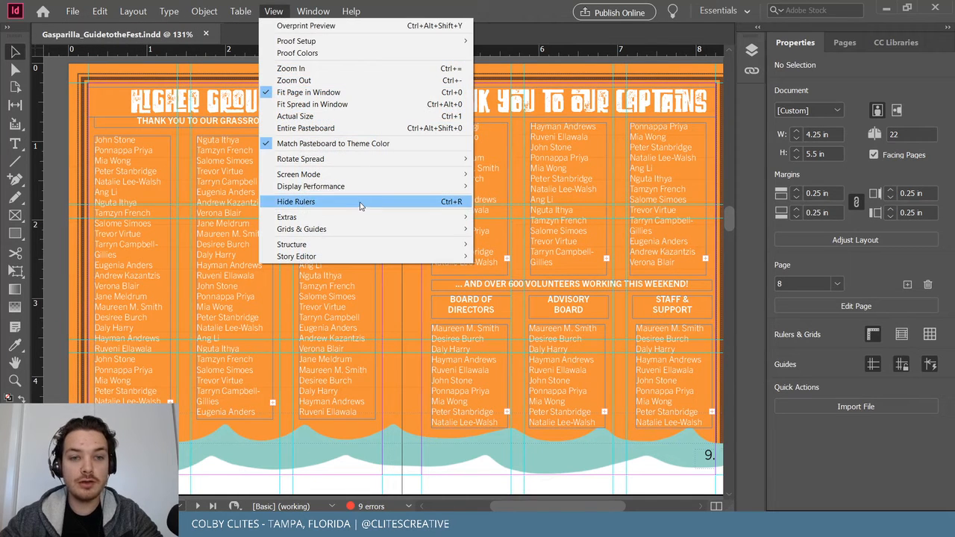
mouse_move(363, 176)
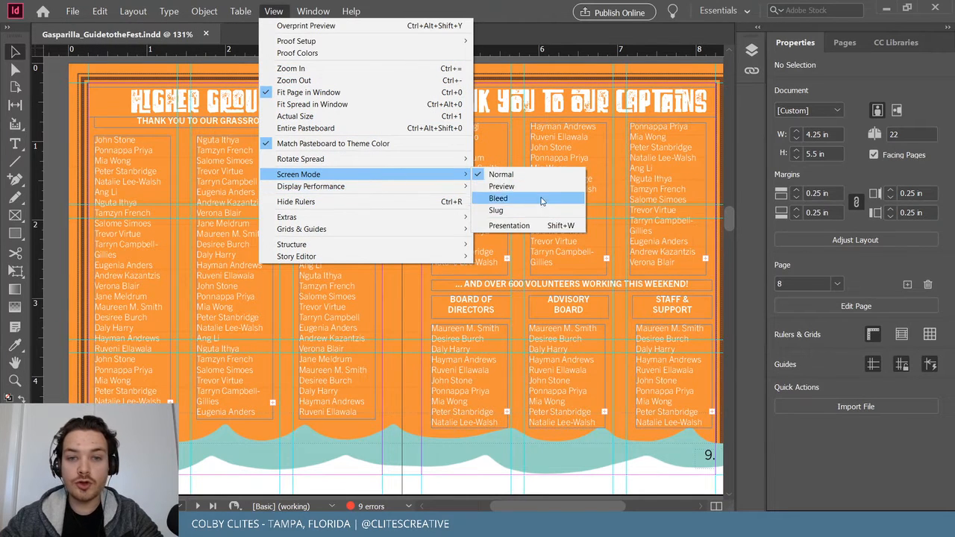
left_click(532, 226)
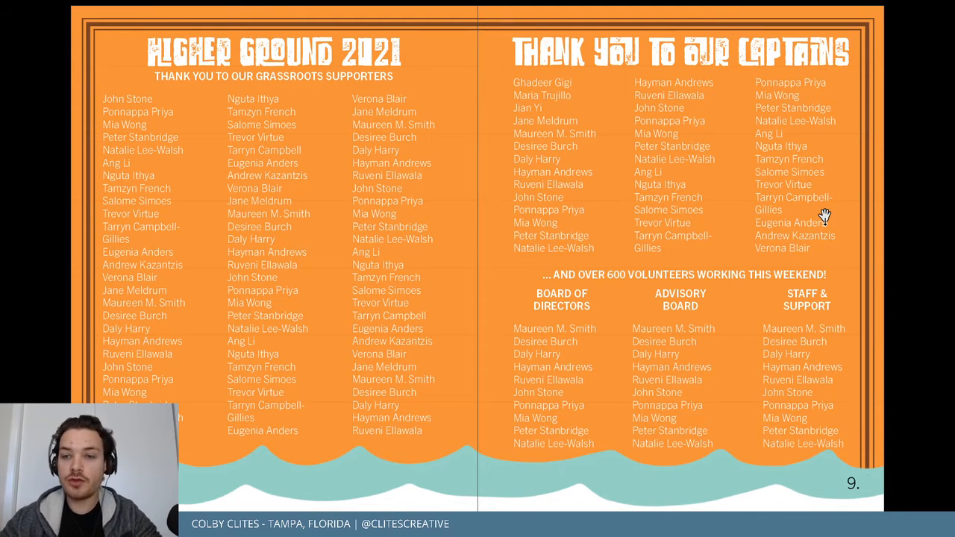
key("Escape")
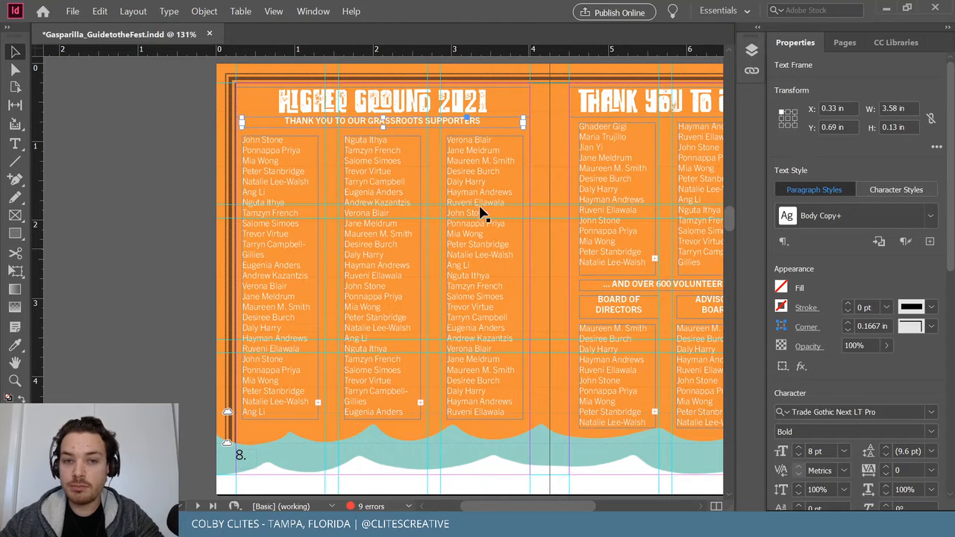
Make the grassroots supporters heading frame taller and enlarge its text to 10 pt.
left_click_drag(383, 127, 382, 138)
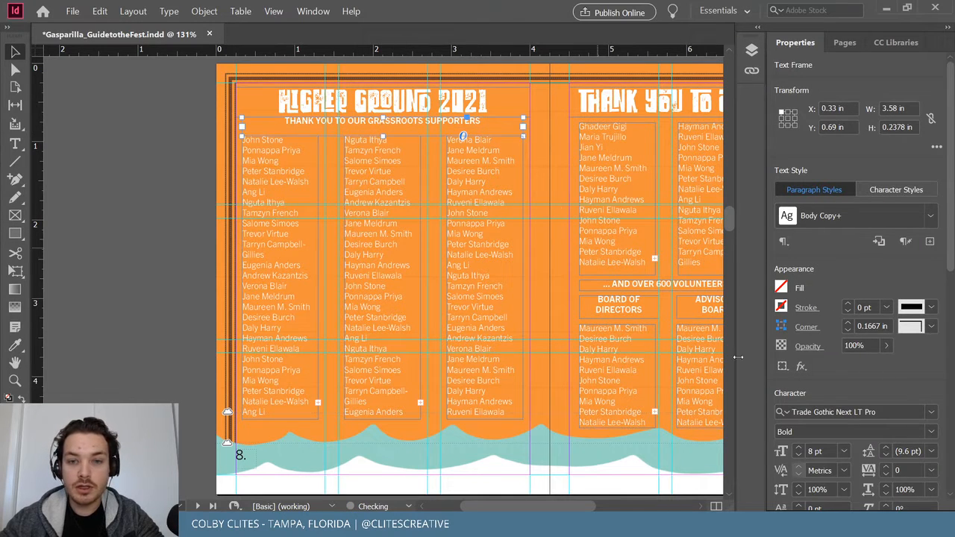
left_click(799, 448)
left_click(799, 448)
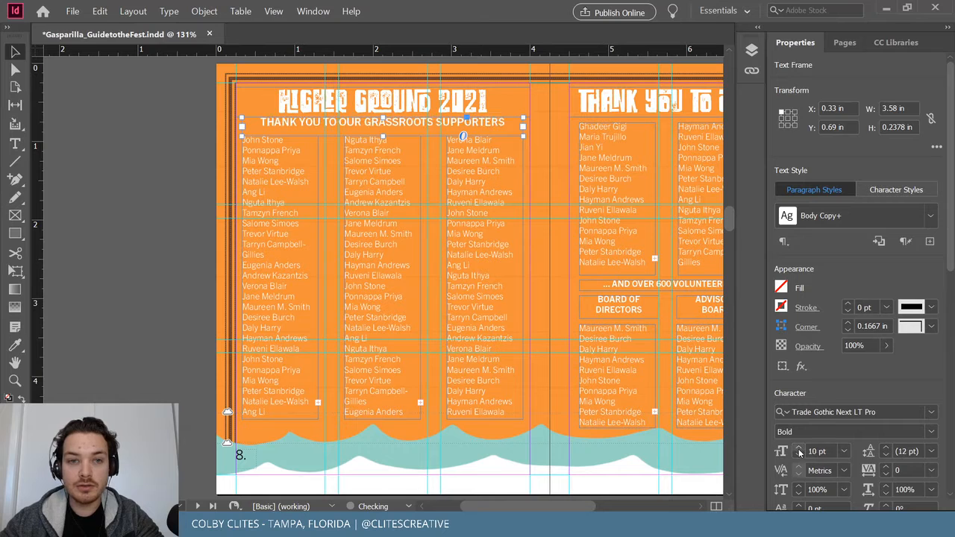
Heighten the volunteers line frame and set its text to 9 pt.
left_click(635, 284)
scroll(632, 282, "right", 3)
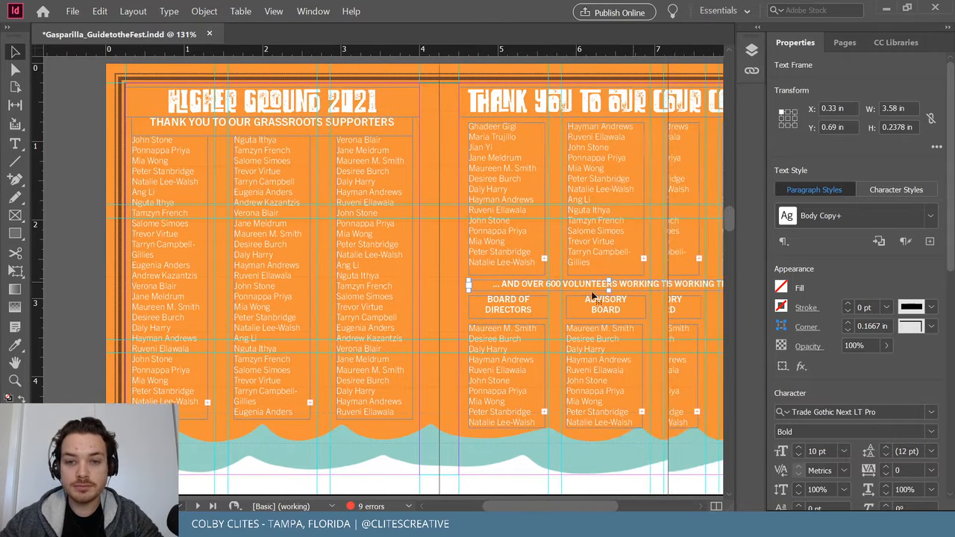
left_click_drag(609, 280, 611, 295)
left_click(799, 448)
left_click(799, 448)
left_click(802, 453)
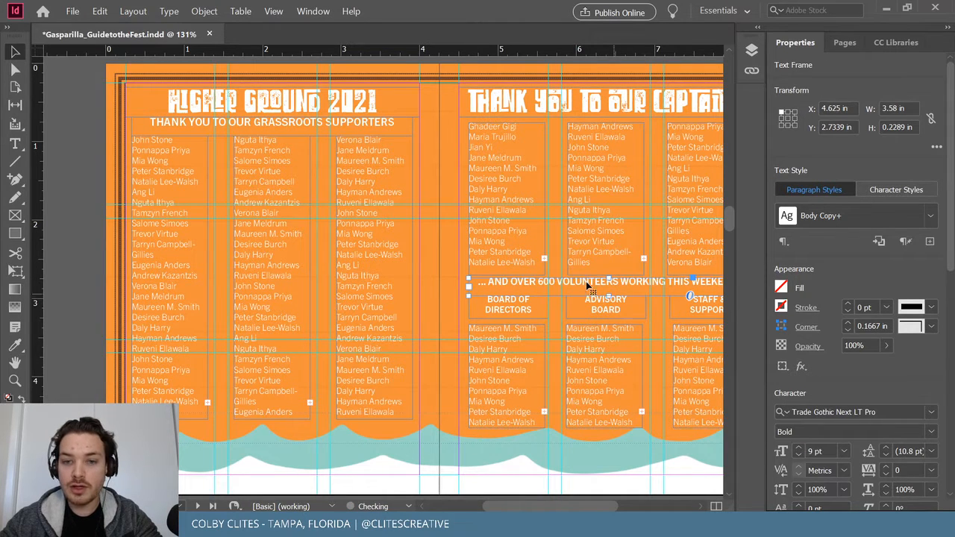
scroll(561, 290, "right", 3)
Reduce the grassroots supporters heading to 9 pt.
left_click(154, 131)
left_click(799, 455)
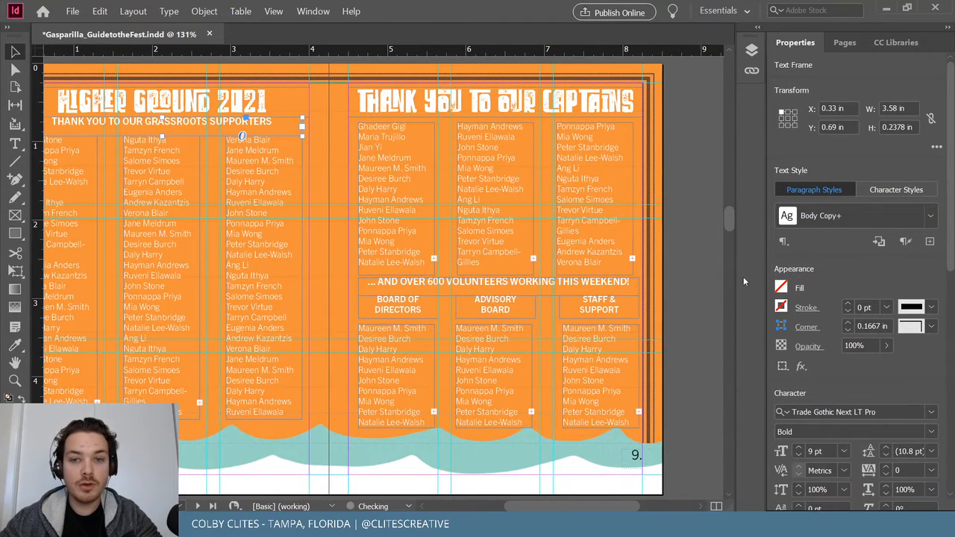
left_click(697, 290)
On page 3, heighten the WELCOME TO DOWNTOWN TAMPA frame and raise its text to 9 pt.
scroll(698, 290, "up", 3)
scroll(697, 290, "up", 10)
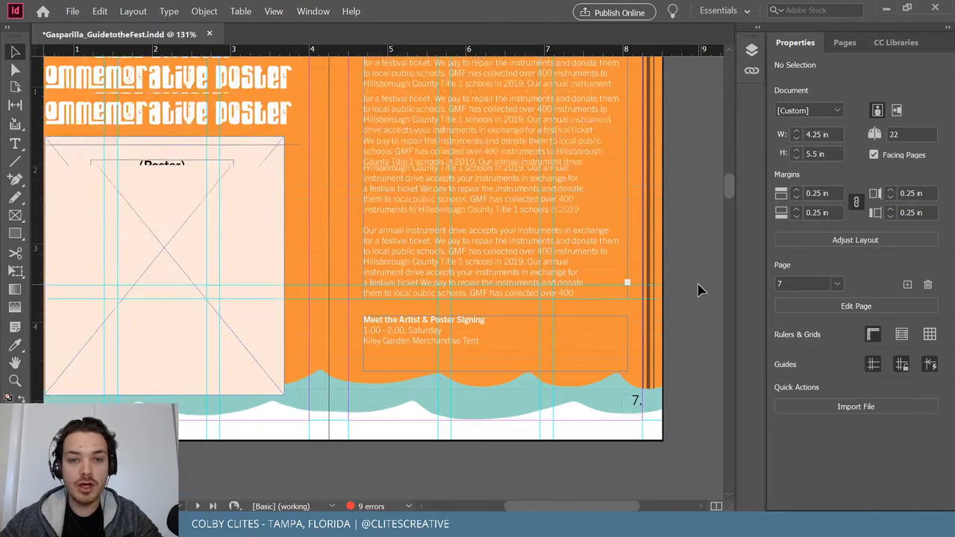
scroll(698, 290, "up", 5)
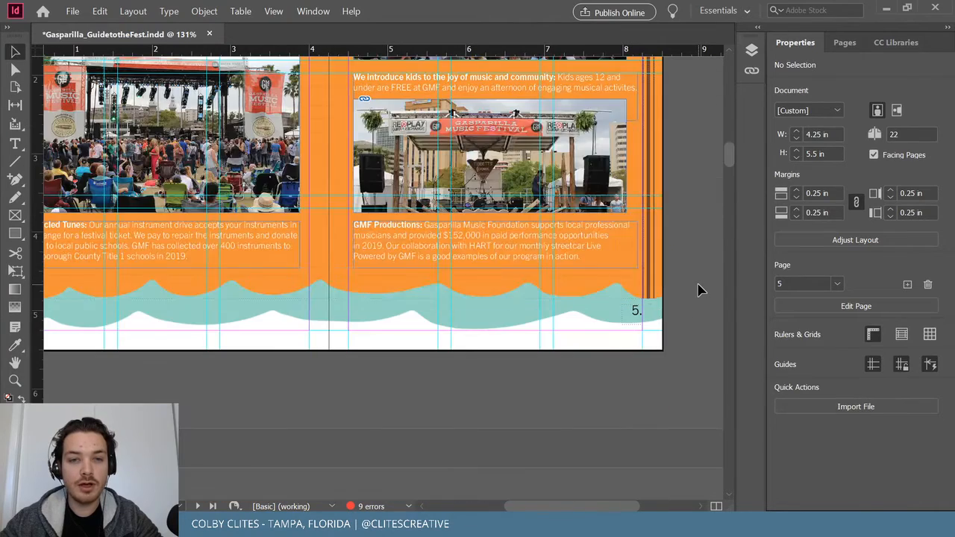
scroll(698, 289, "up", 8)
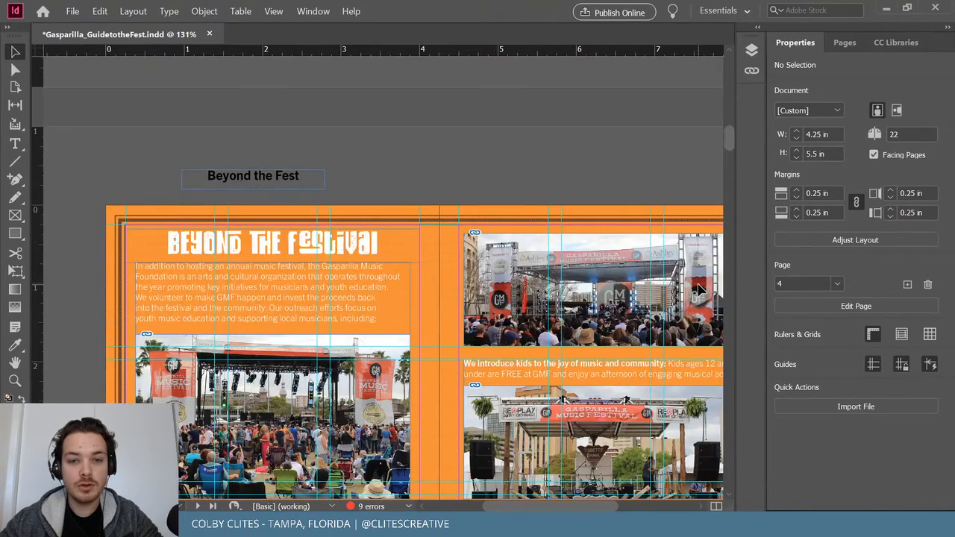
scroll(698, 290, "down", 1)
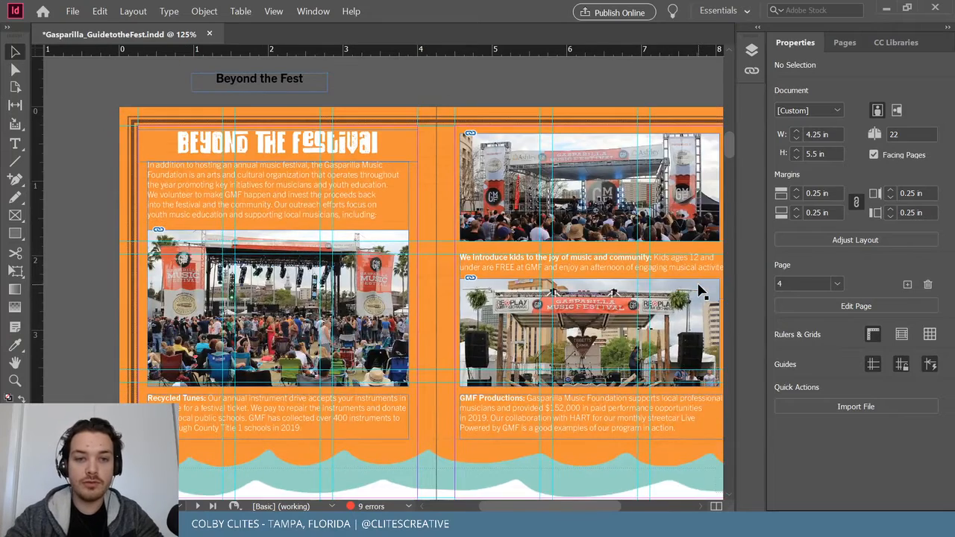
scroll(699, 291, "up", 5)
scroll(700, 291, "up", 8)
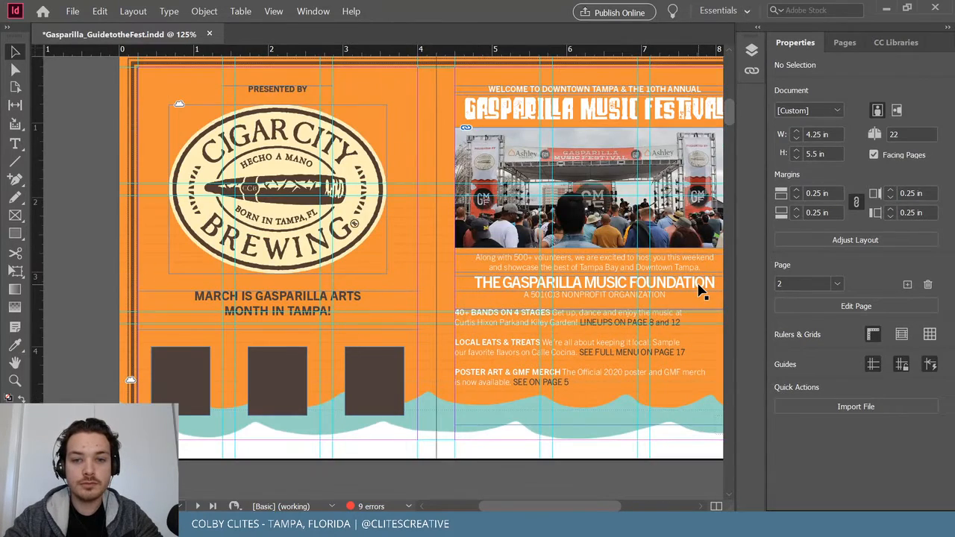
left_click(627, 88)
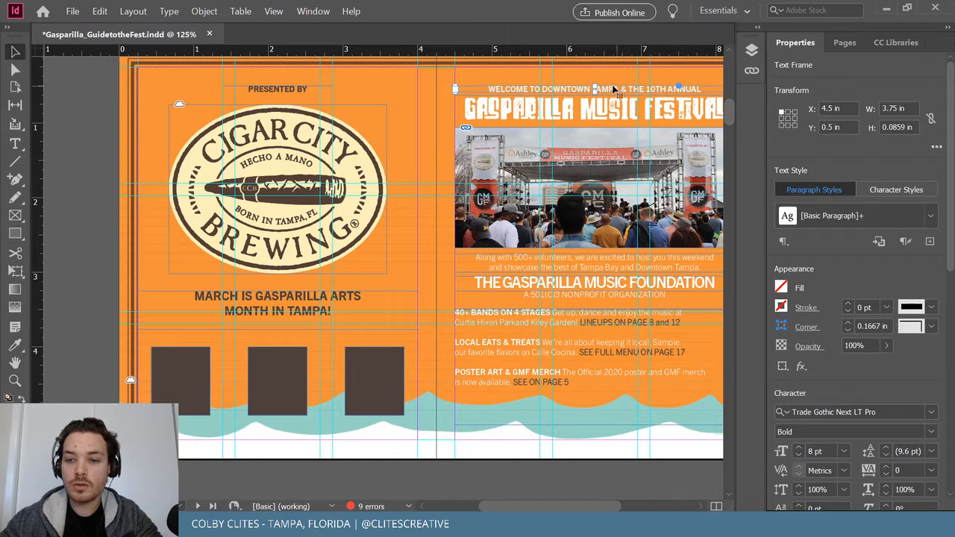
left_click_drag(595, 82, 593, 78)
left_click(799, 447)
left_click(404, 215)
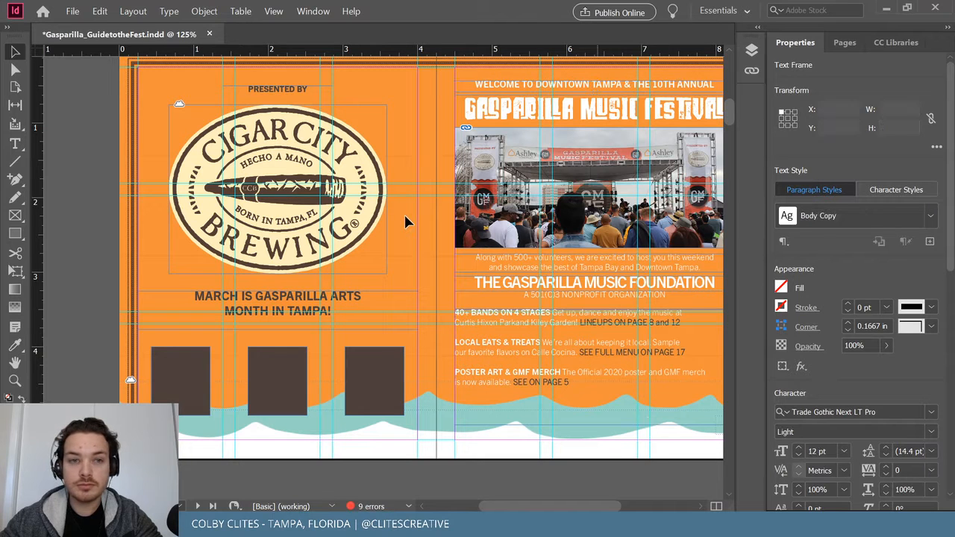
Save Gasparilla_GuidetotheFest.indd.
scroll(404, 221, "up", 1)
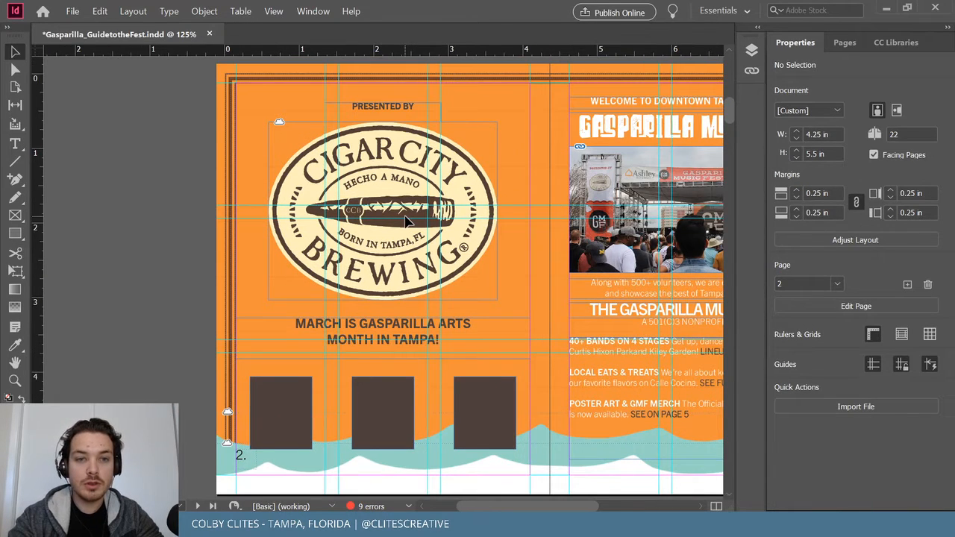
scroll(405, 221, "right", 3)
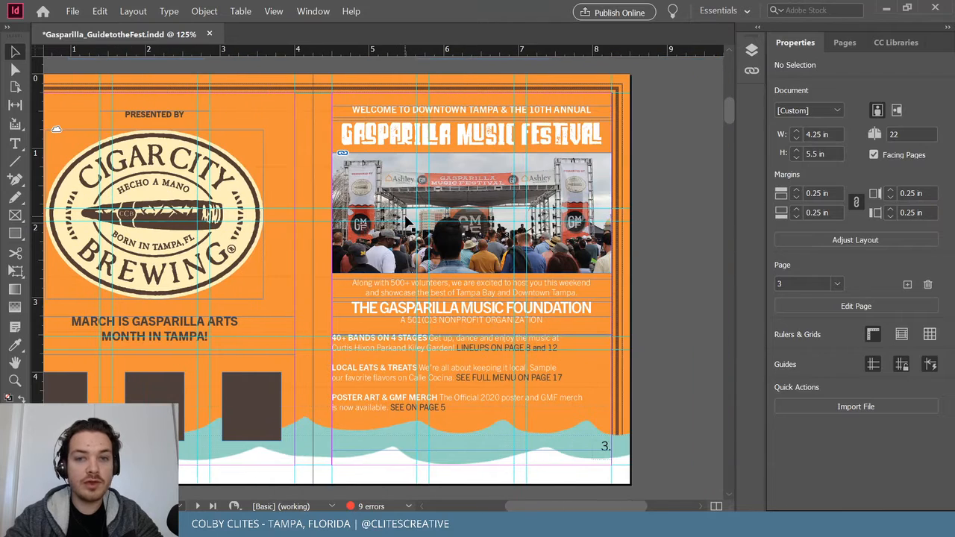
scroll(406, 222, "left", 1)
scroll(409, 224, "left", 1)
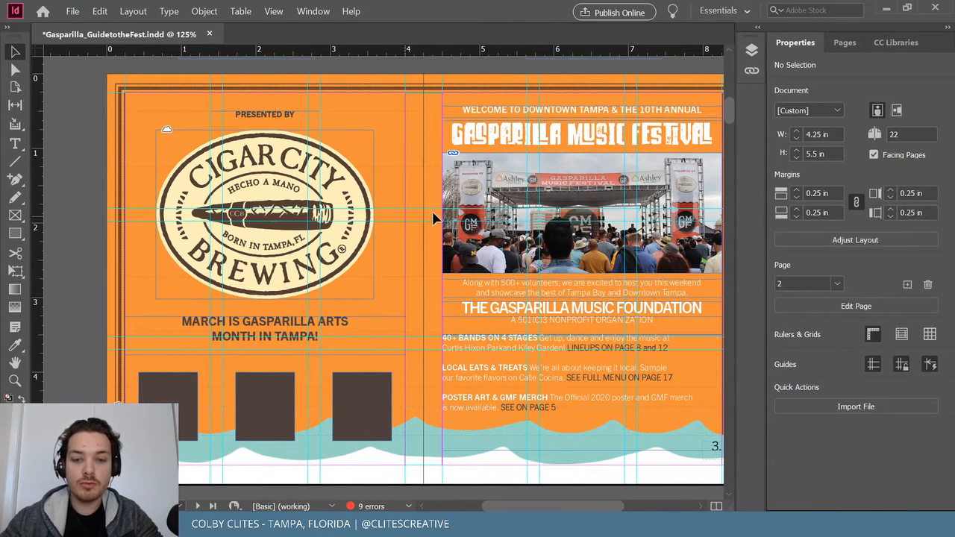
left_click_drag(548, 509, 556, 507)
left_click(72, 12)
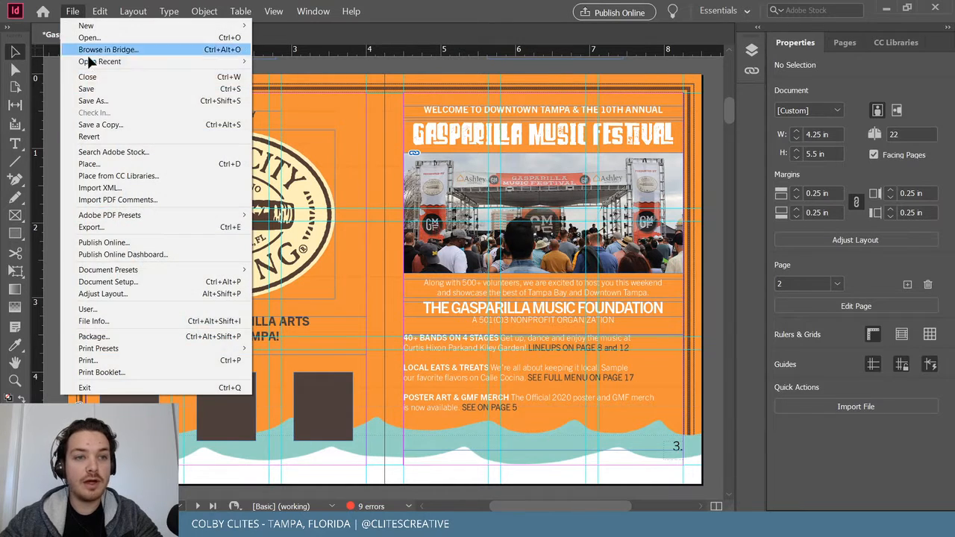
left_click(86, 89)
left_click_drag(730, 116, 719, 219)
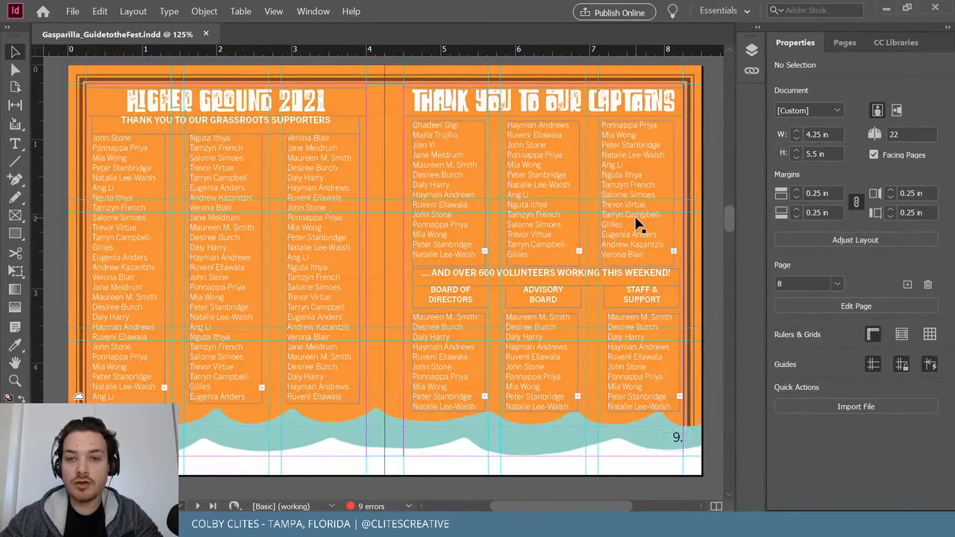
Rearrange the hyphenated names in the third captains column.
double_click(633, 216)
left_click_drag(625, 219, 603, 220)
mouse_move(625, 226)
left_mouse_down()
mouse_move(612, 214)
mouse_move(612, 224)
left_mouse_up()
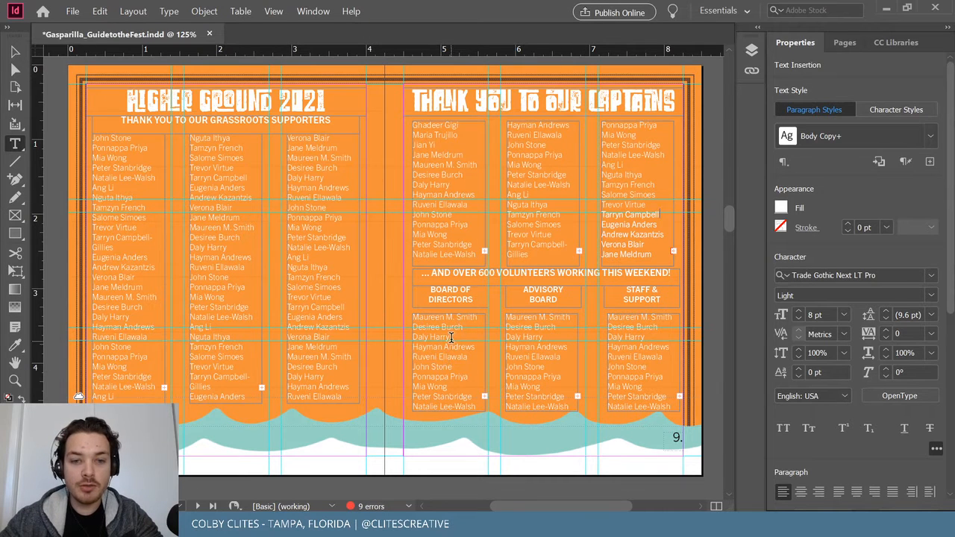
Delete the opening names from the Board of Directors, Advisory Board and Staff & Support lists.
left_click_drag(451, 337, 411, 315)
key("BackSpace")
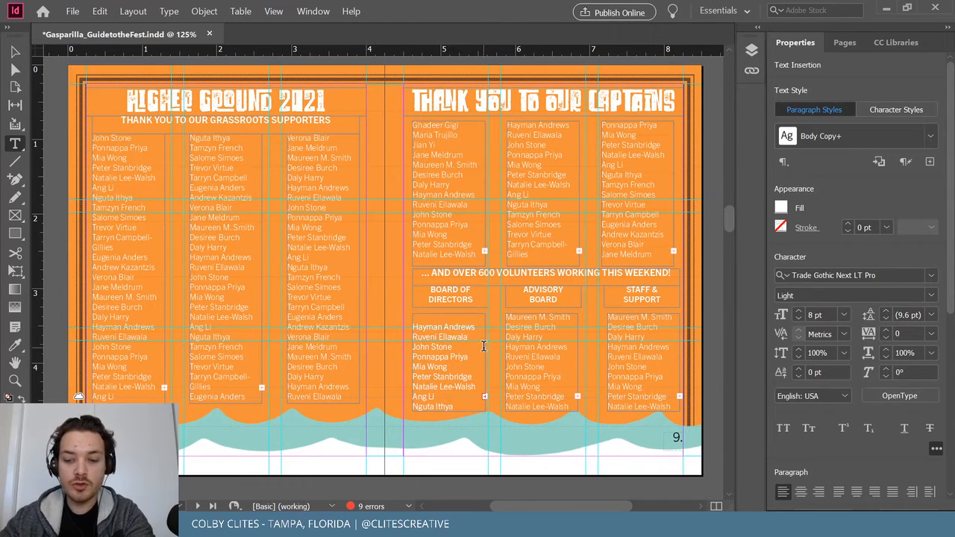
key("Delete")
left_click_drag(552, 366, 506, 317)
key("BackSpace")
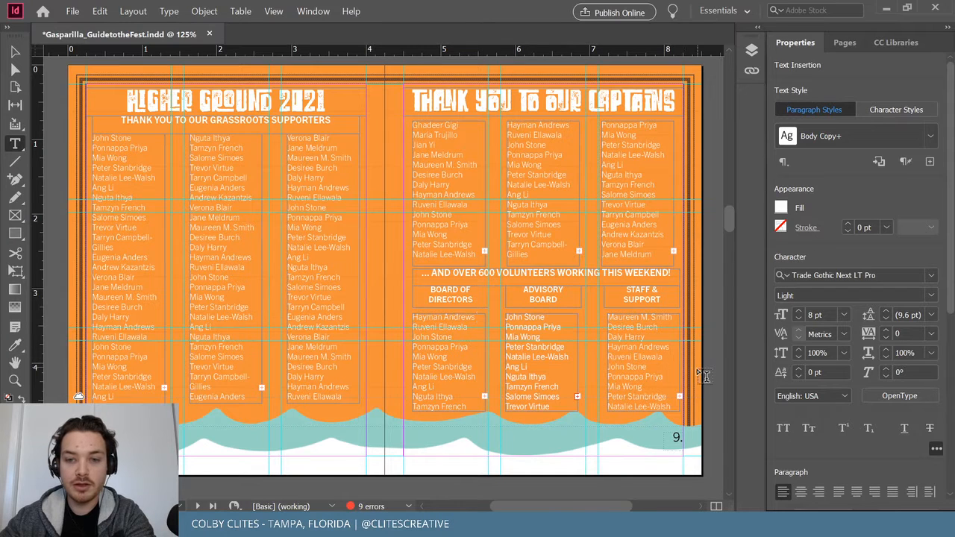
left_click_drag(663, 382, 573, 320)
key("BackSpace")
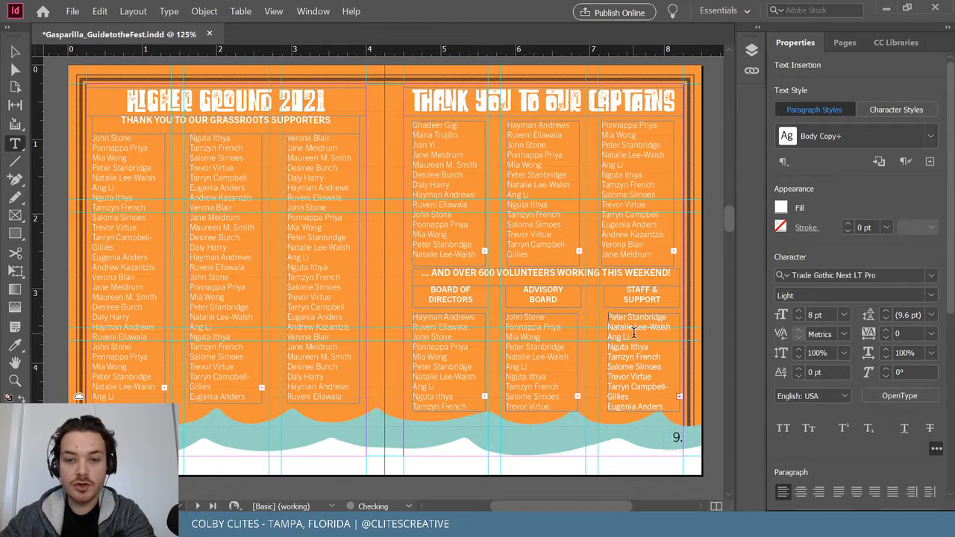
Return to the Selection tool and save the guide.
left_click(15, 51)
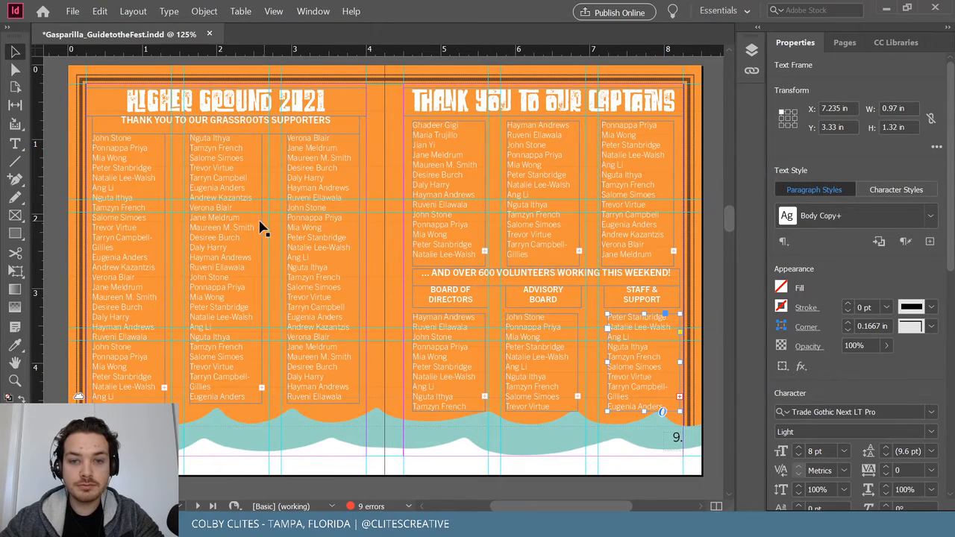
left_click(65, 187)
left_click(73, 12)
left_click(107, 90)
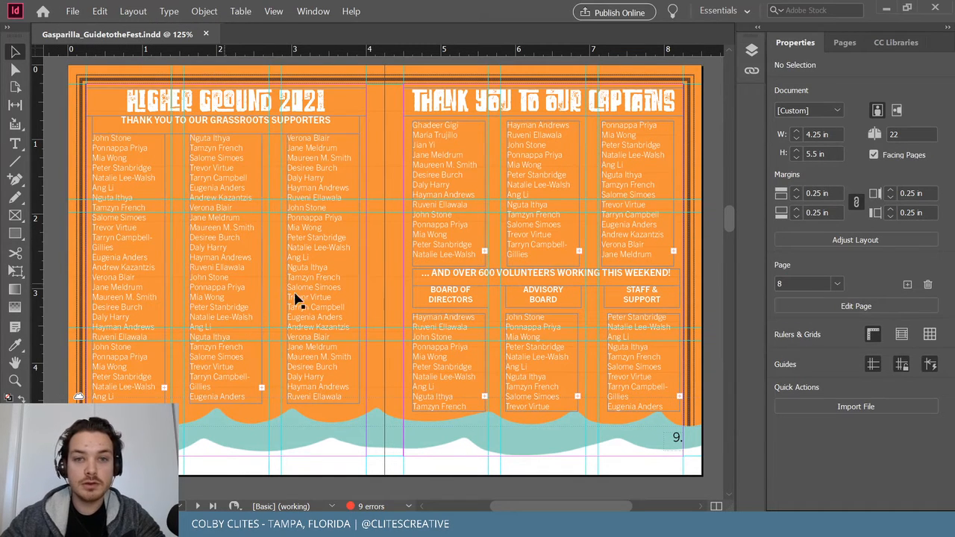
scroll(379, 297, "up", 8)
scroll(379, 297, "down", 7)
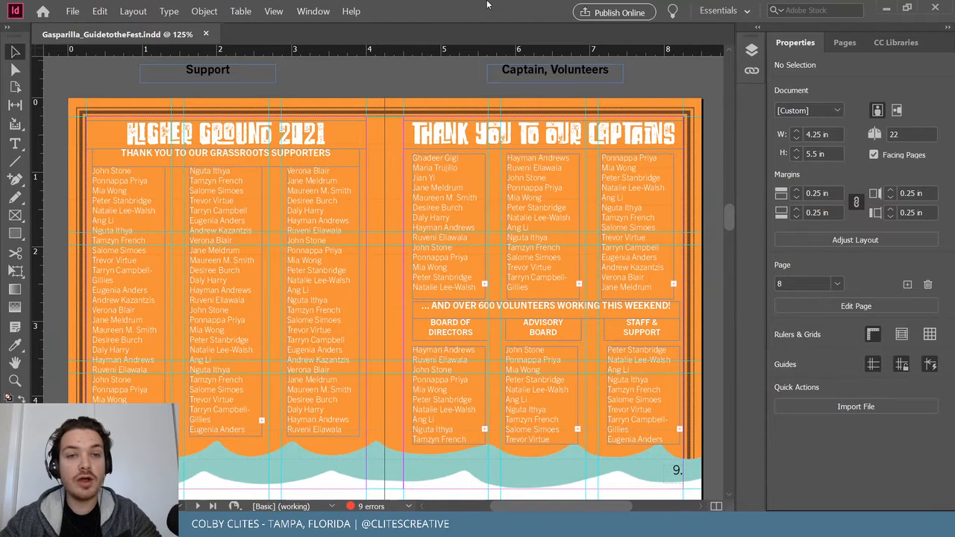
left_click(313, 11)
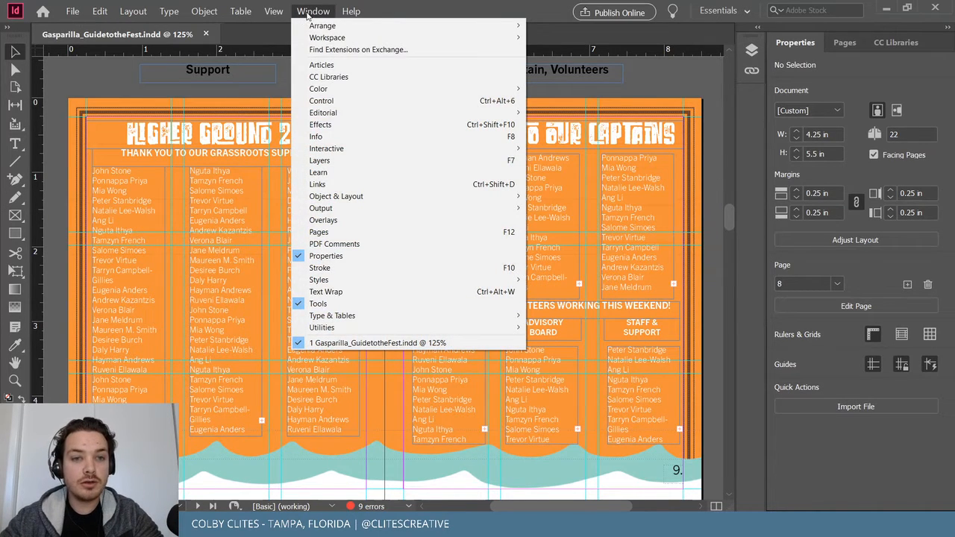
left_click(312, 11)
left_click(274, 11)
left_click(273, 11)
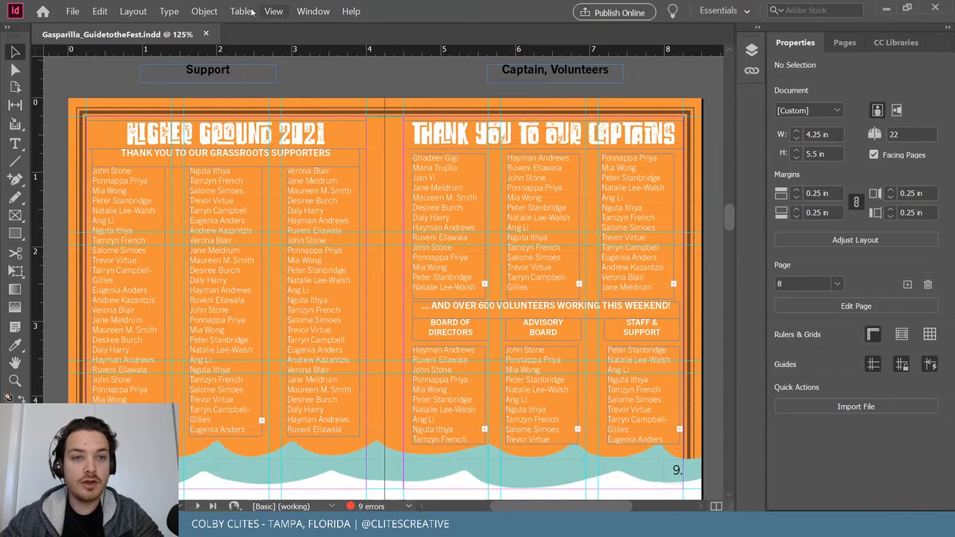
left_click(239, 11)
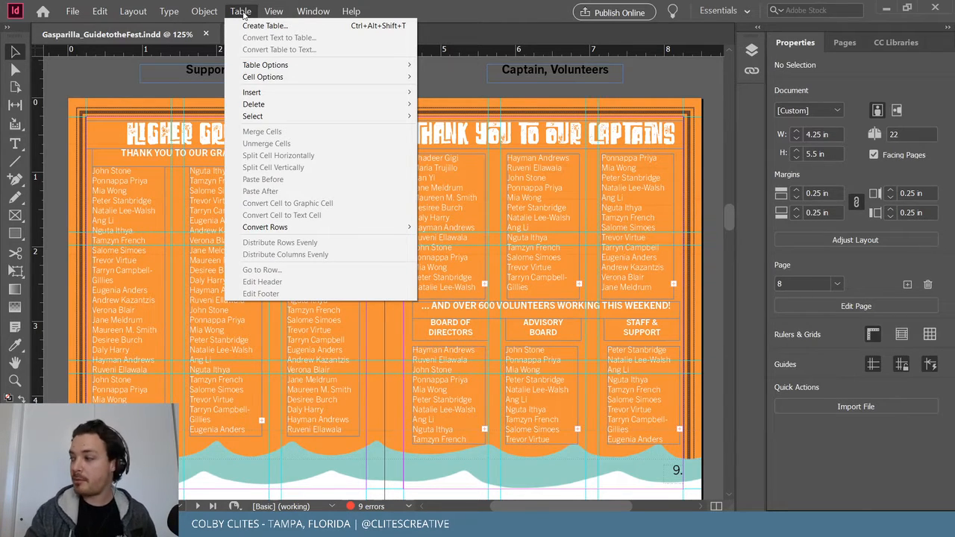
left_click(241, 14)
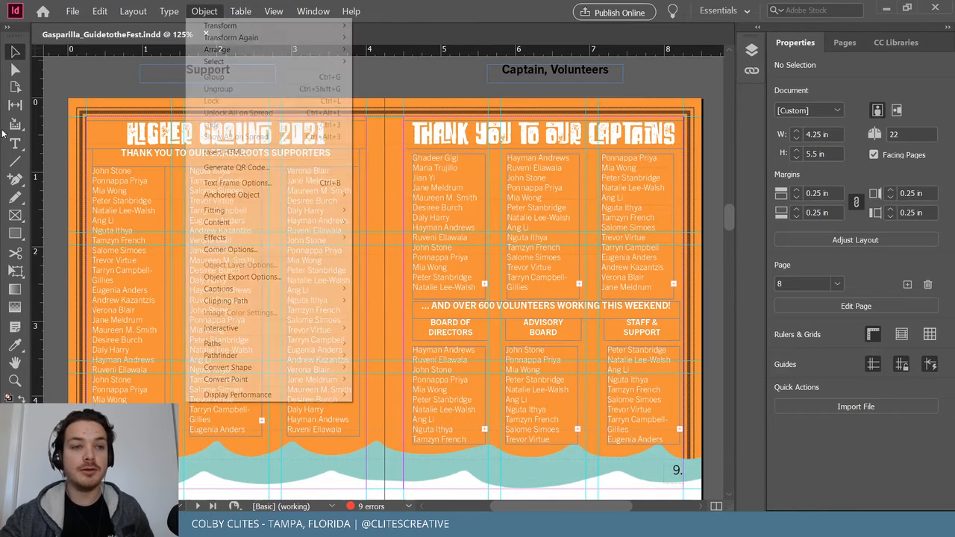
left_click(73, 12)
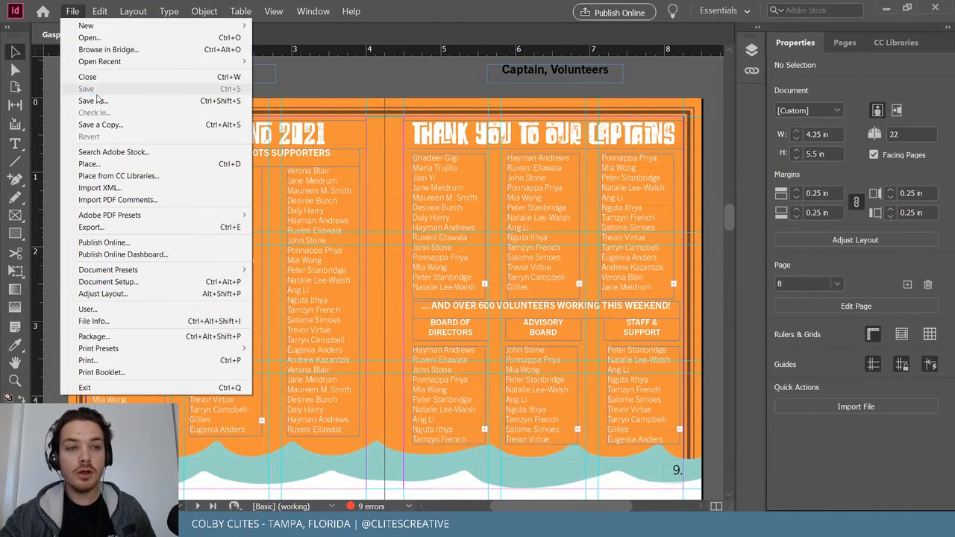
left_click(381, 71)
Scroll the document down to the page 12 MAP spread with the venue artwork.
scroll(388, 127, "up", 5)
scroll(388, 147, "up", 10)
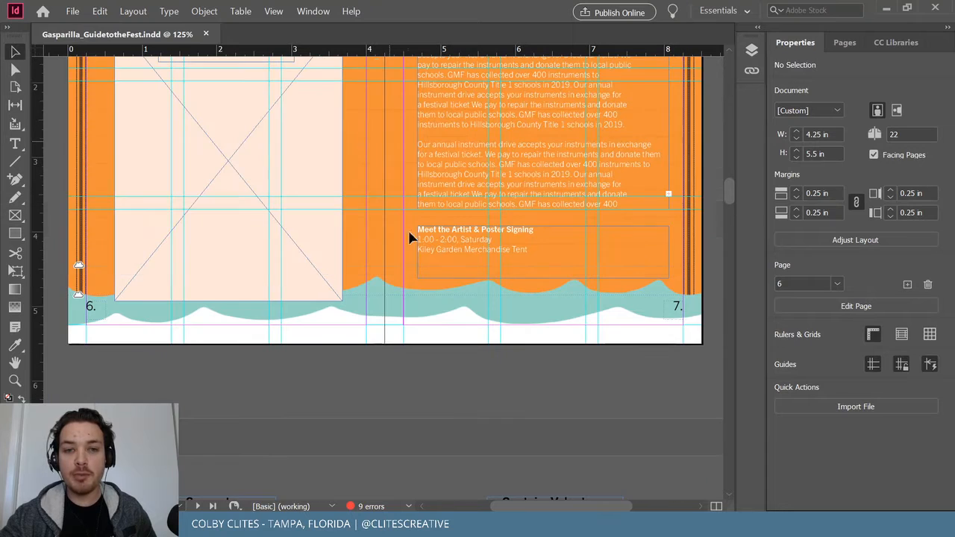
scroll(405, 294, "down", 10)
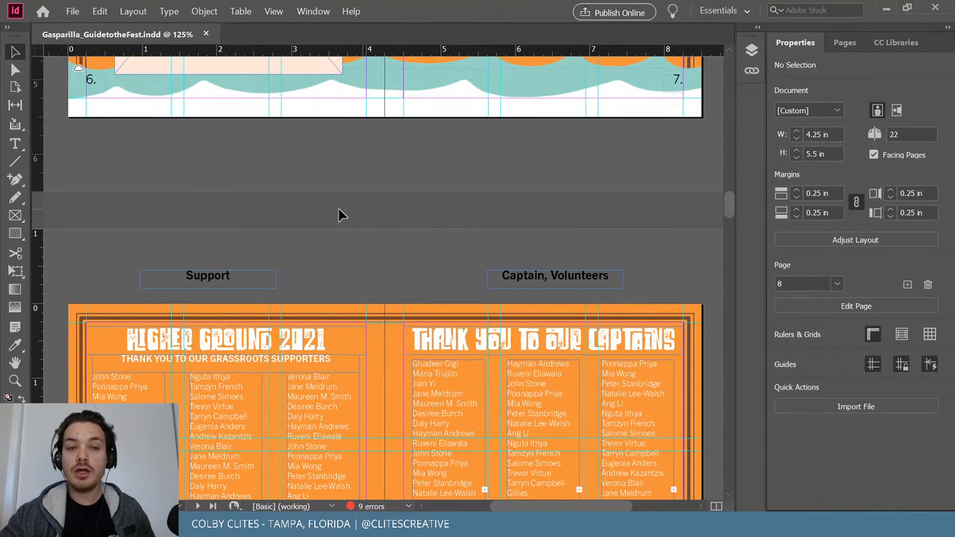
scroll(384, 247, "down", 3)
scroll(706, 153, "down", 2)
scroll(713, 174, "down", 2)
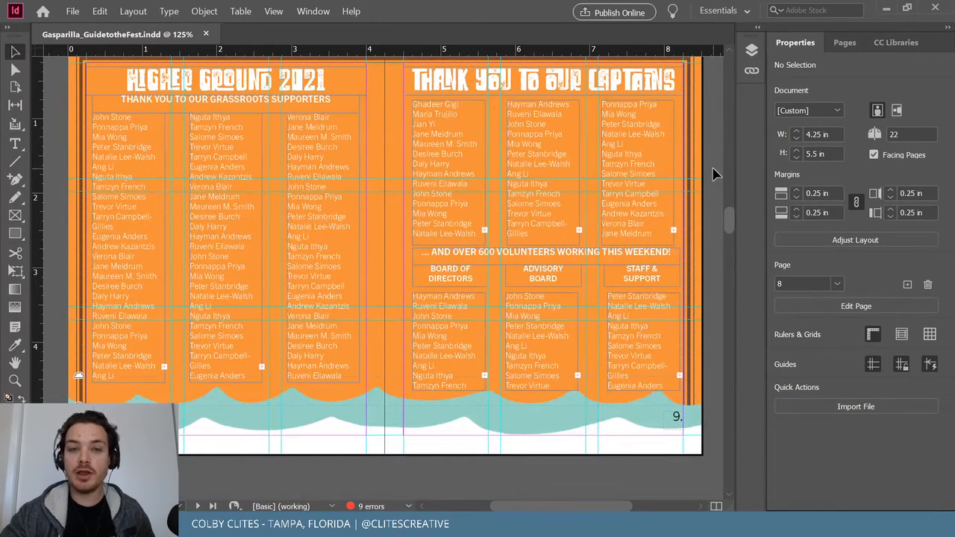
scroll(713, 174, "down", 12)
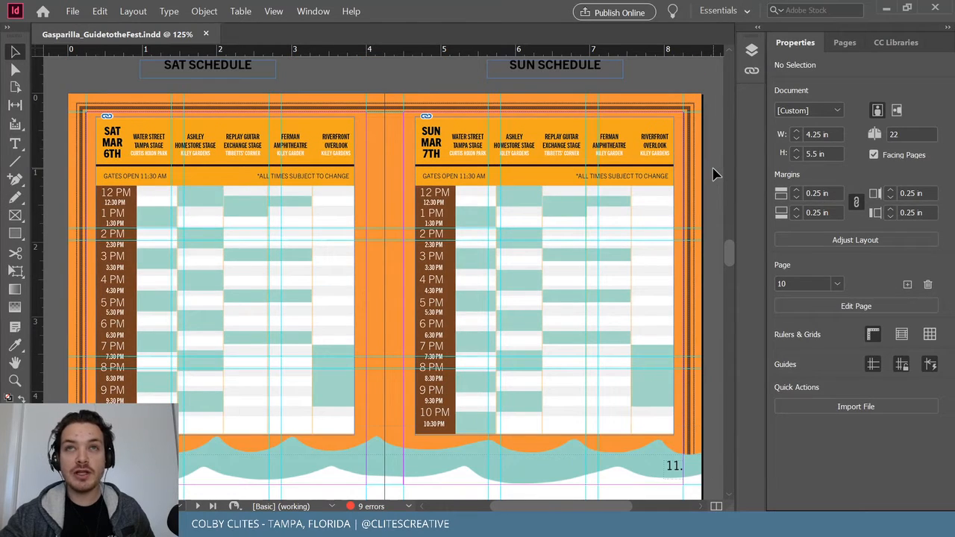
scroll(712, 172, "down", 10)
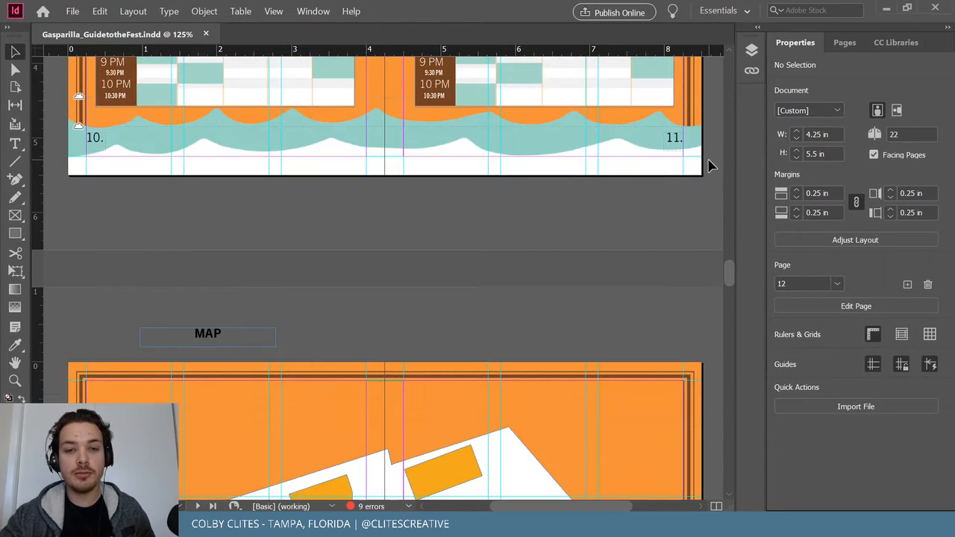
scroll(711, 164, "down", 2)
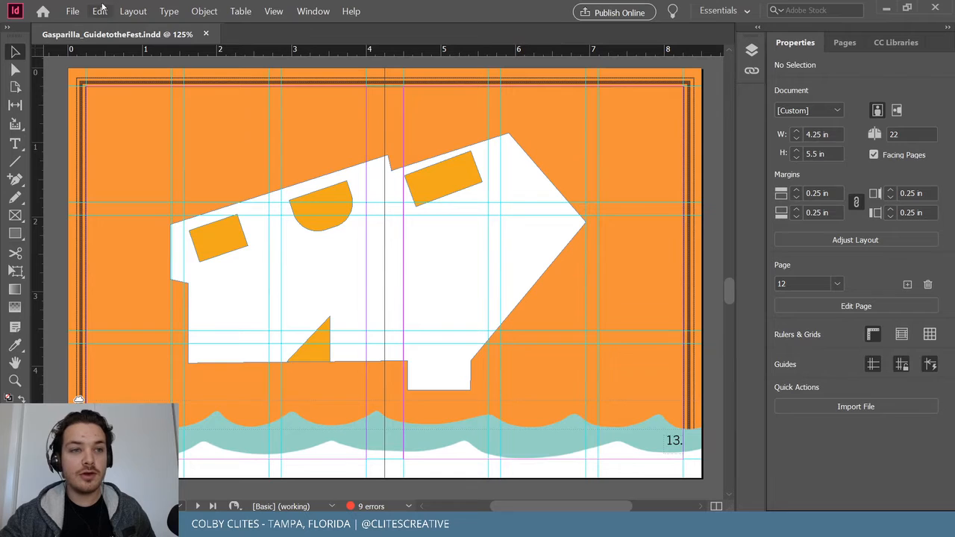
Minimize InDesign and bring Illustrator back up.
left_click(81, 14)
left_click(448, 64)
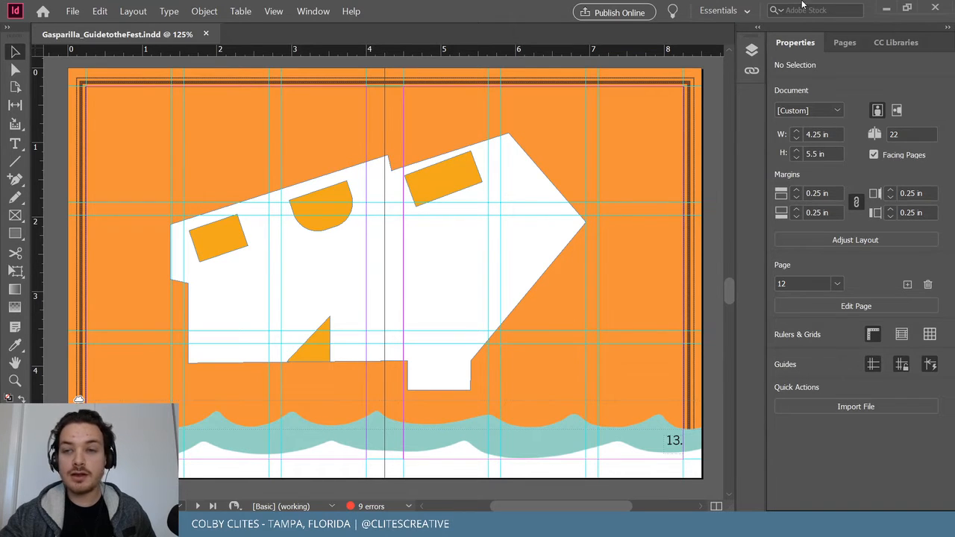
left_click(886, 7)
left_click(556, 525)
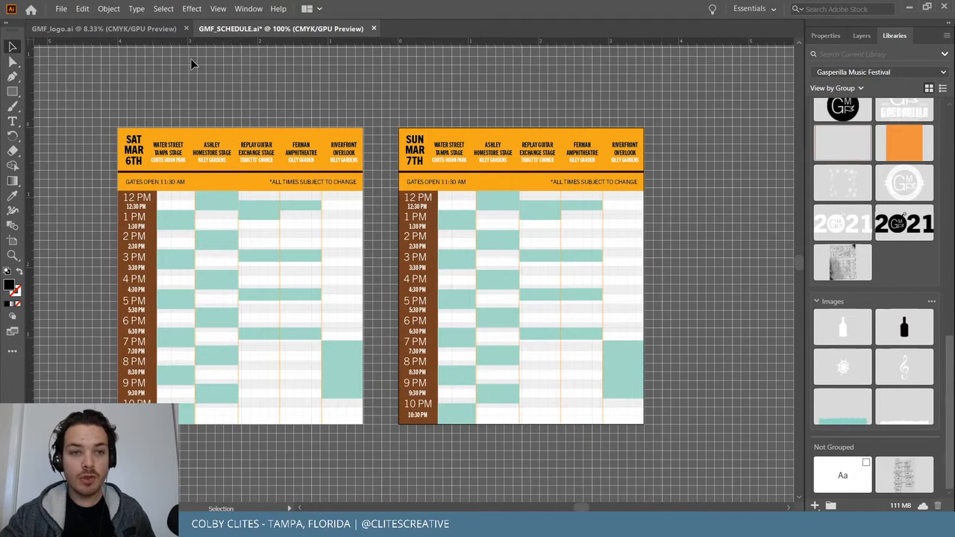
From GMF_logo.ai, create a new 4 × 6 in document named gmf_map.
left_click(113, 29)
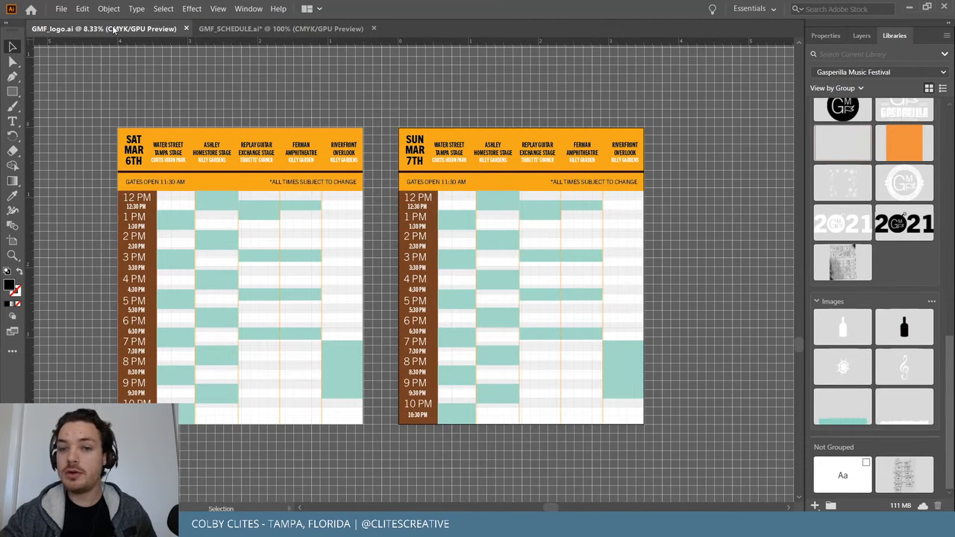
scroll(365, 371, "down", 5)
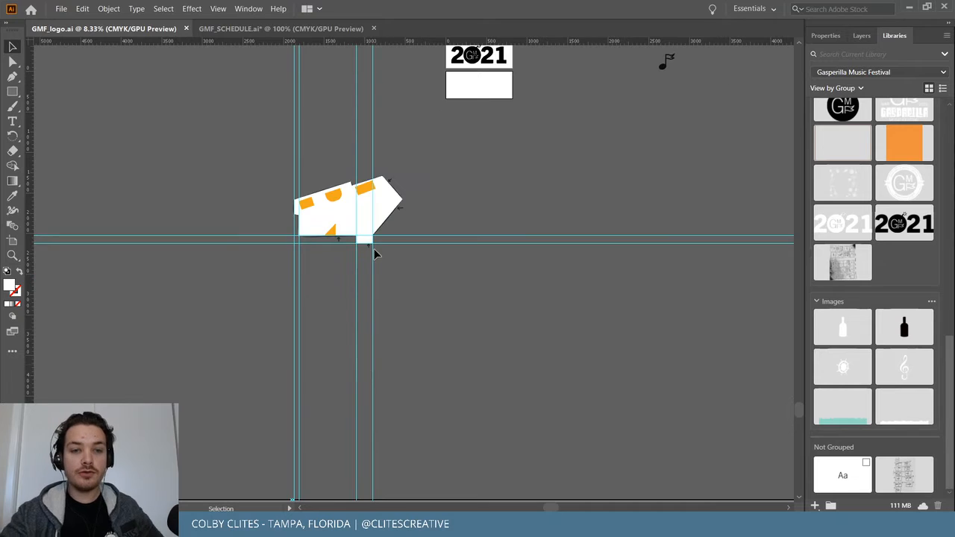
scroll(390, 256, "up", 1)
scroll(390, 258, "up", 1)
scroll(384, 242, "up", 3)
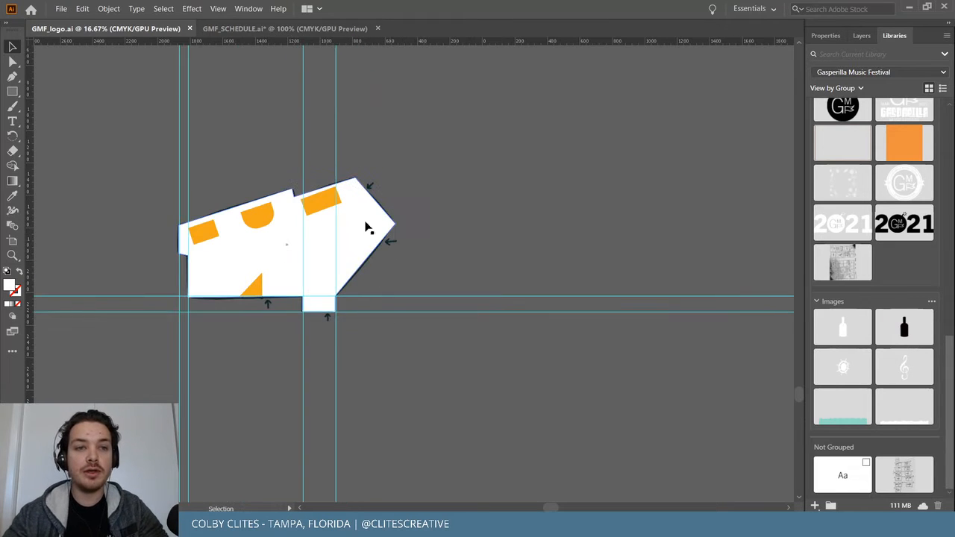
left_click(62, 8)
left_click(78, 22)
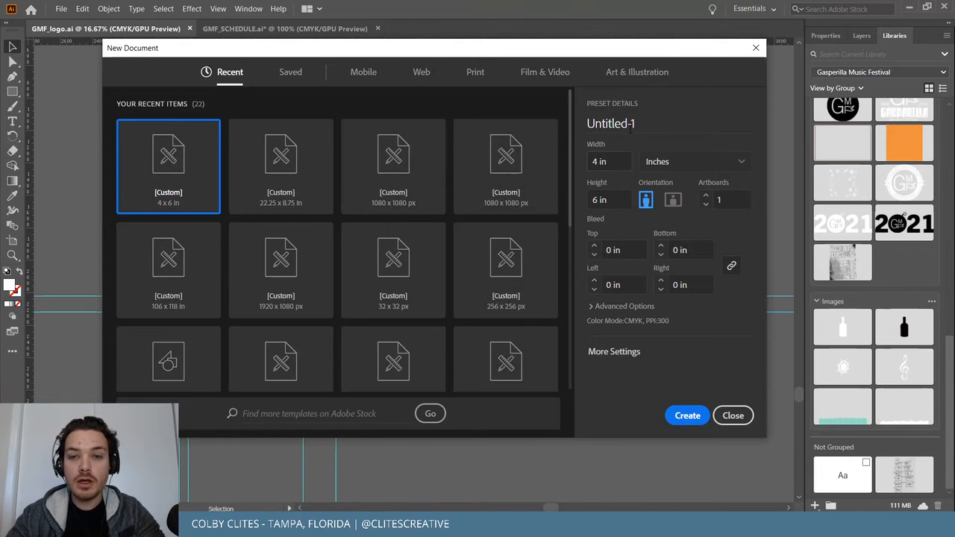
left_click(631, 128)
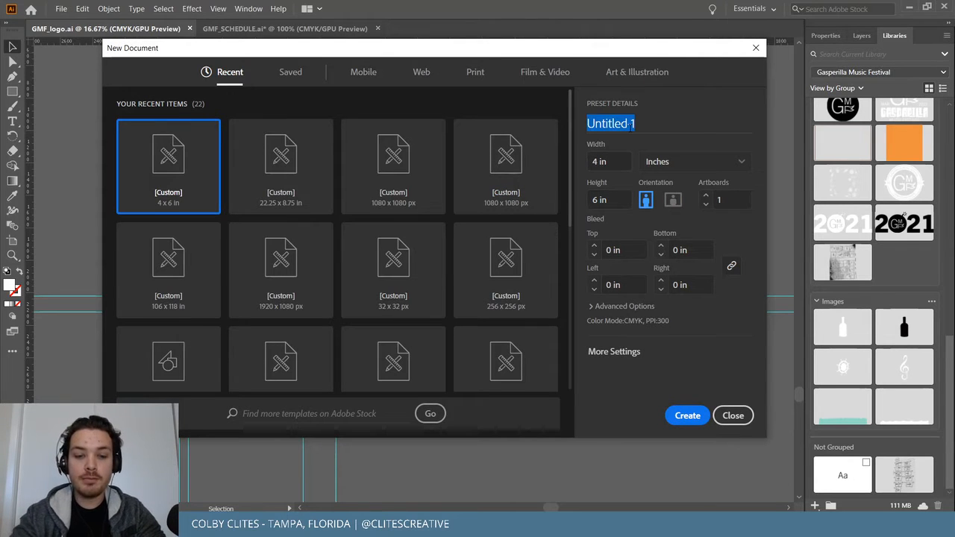
type("gmf_map")
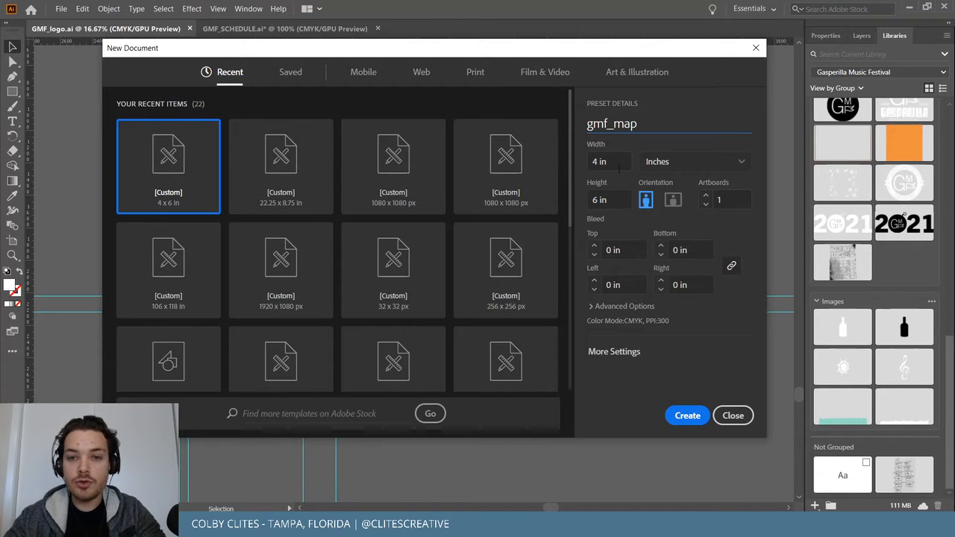
left_click(688, 418)
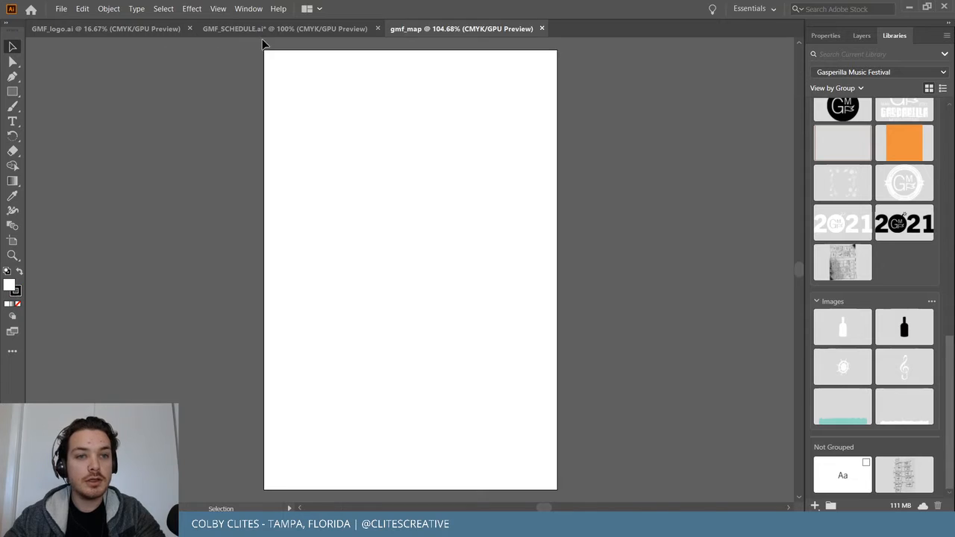
Paste the copied map artwork into gmf_map and move it onto the artboard.
left_click(264, 29)
left_click(101, 27)
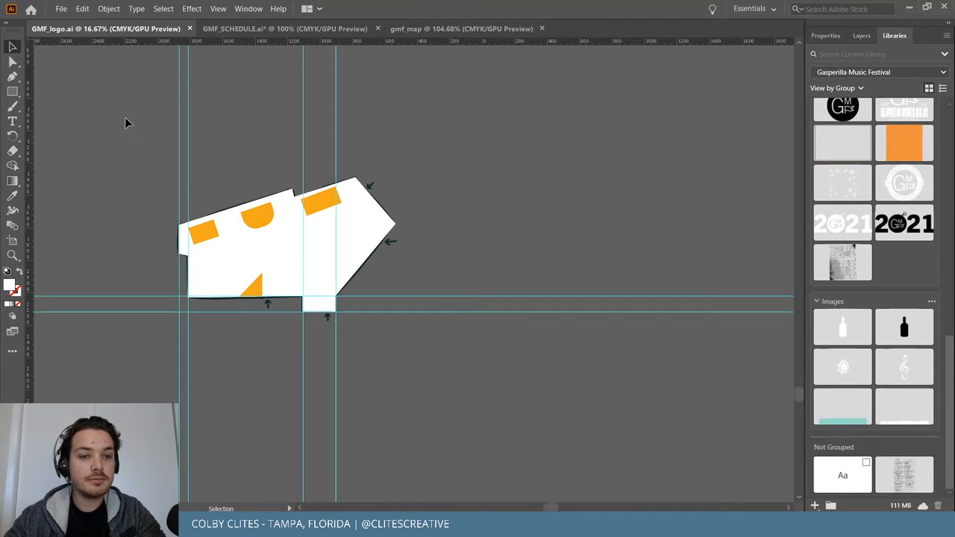
left_click(484, 28)
key("ctrl+v")
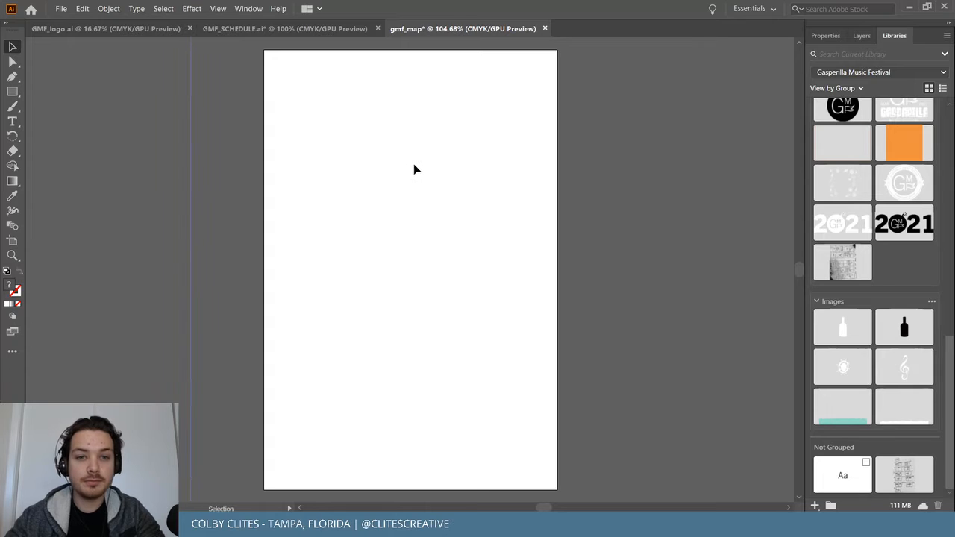
key("ctrl+minus")
key("ctrl+minus")
key("ctrl+minus")
key("ctrl+minus")
key("ctrl+minus")
key("ctrl+minus")
key("ctrl+minus")
key("ctrl+minus")
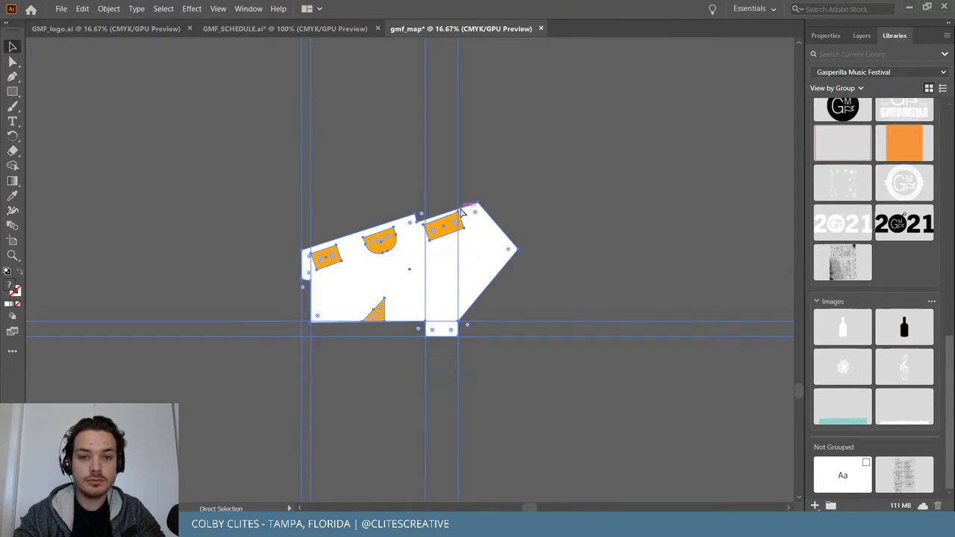
key("ctrl+minus")
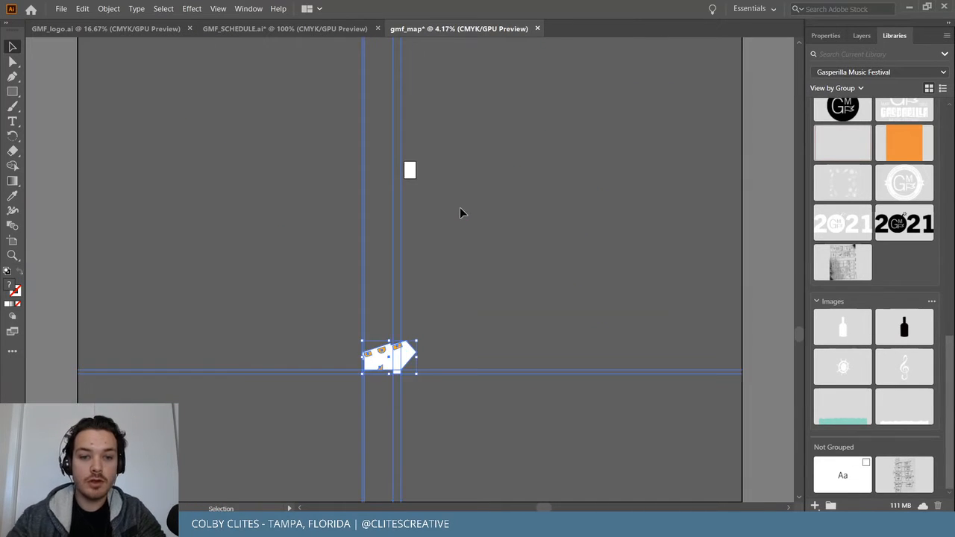
left_click_drag(398, 379, 405, 168)
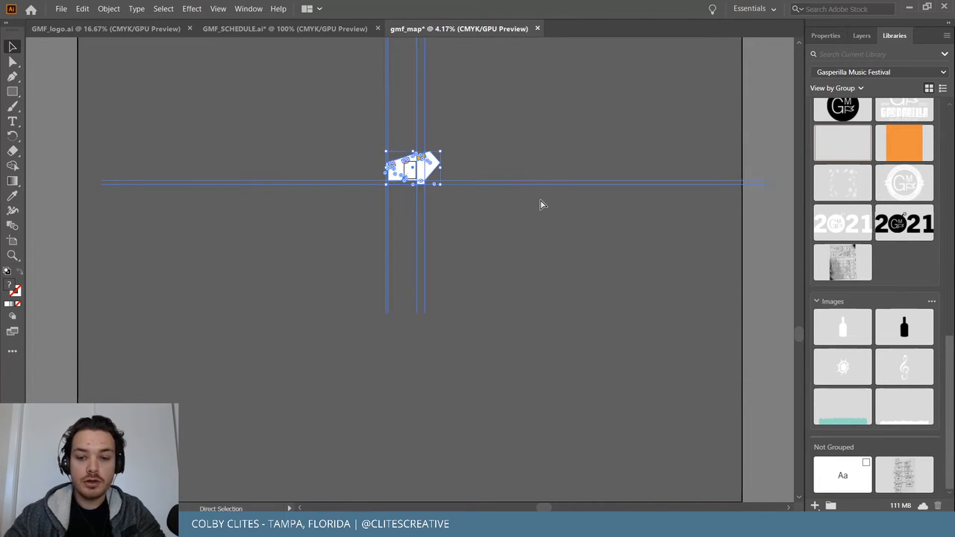
key("ctrl+plus")
key("ctrl+plus")
key("ctrl+plus")
key("ctrl+plus")
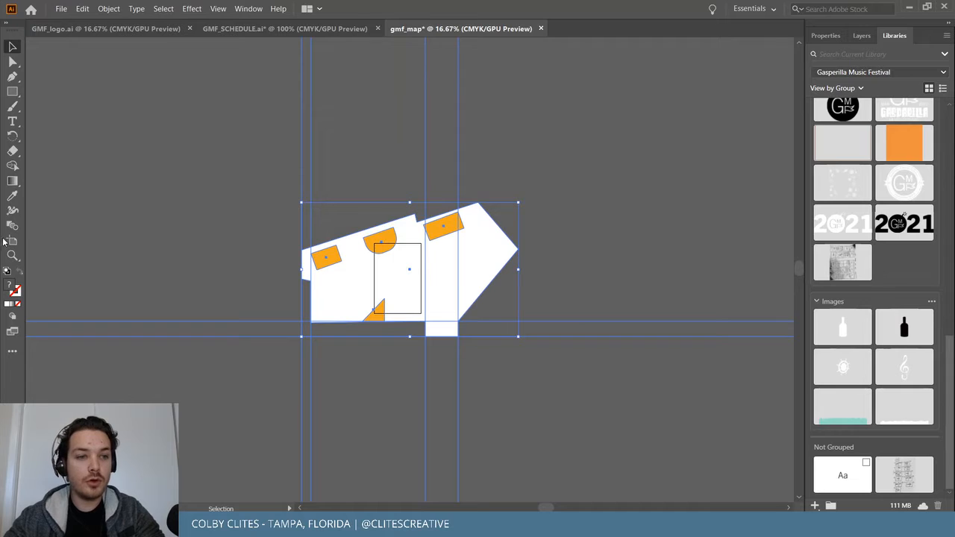
Rename the artboard Map and size it 4.25 × 5.5 in.
left_click(12, 240)
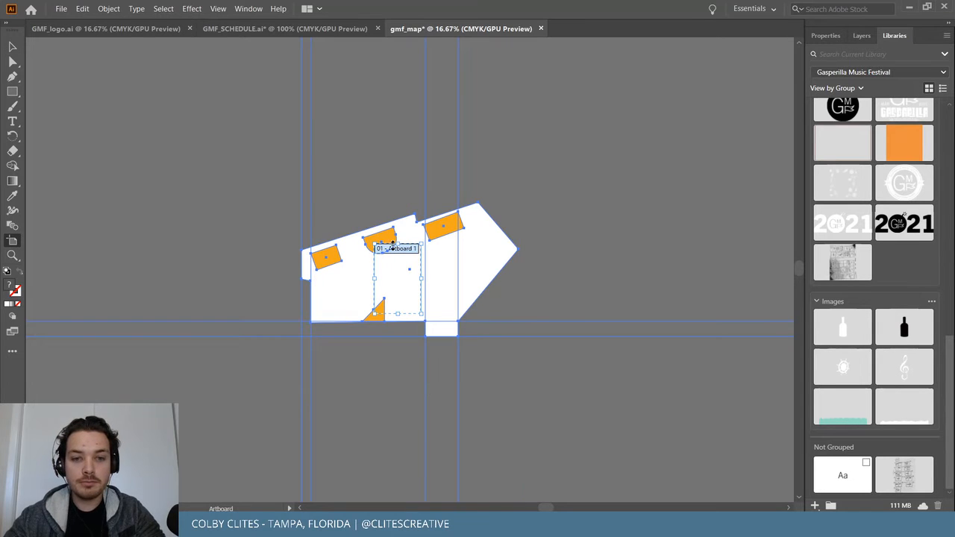
left_click_drag(378, 254, 612, 250)
key("ctrl+z")
key("ctrl+z")
key("ctrl+z")
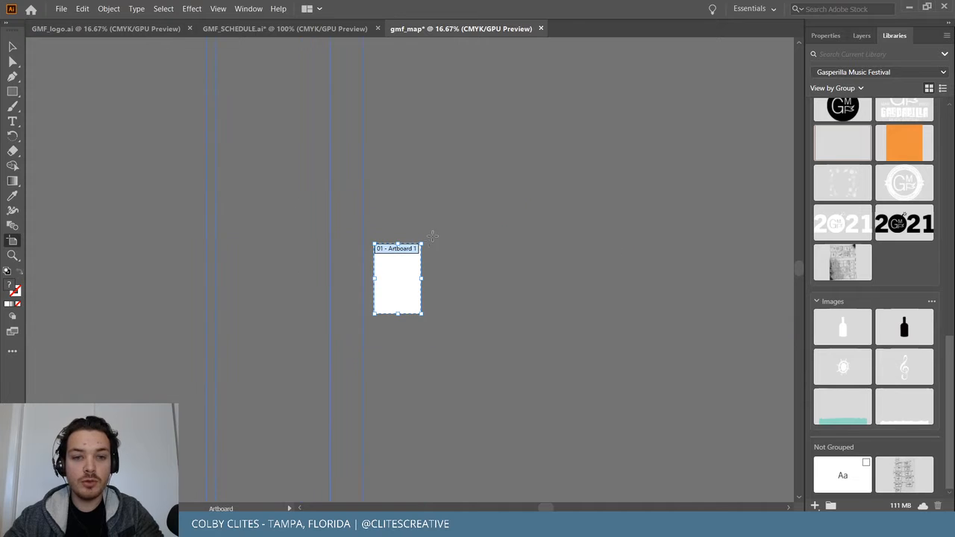
double_click(394, 248)
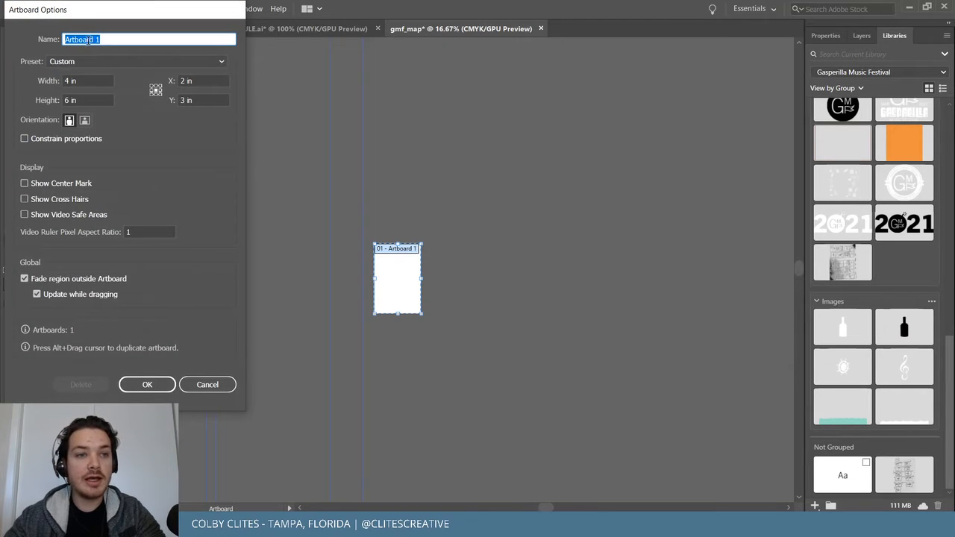
type("ma")
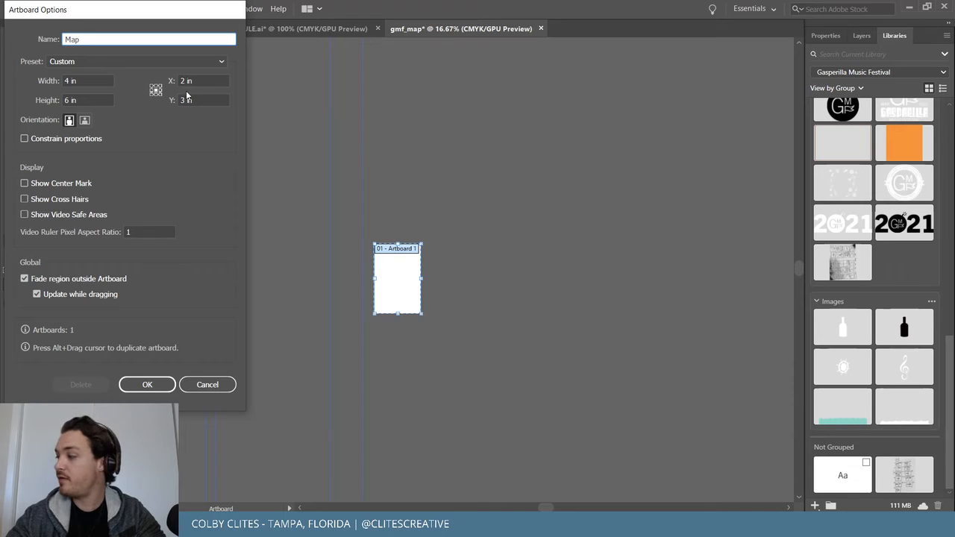
left_click(68, 83)
type(".25")
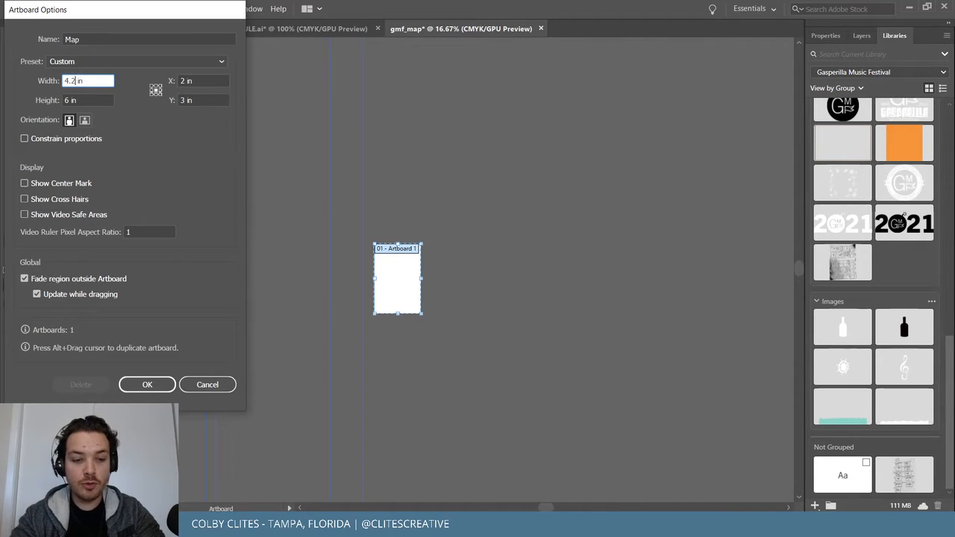
key("Tab")
type("5.5")
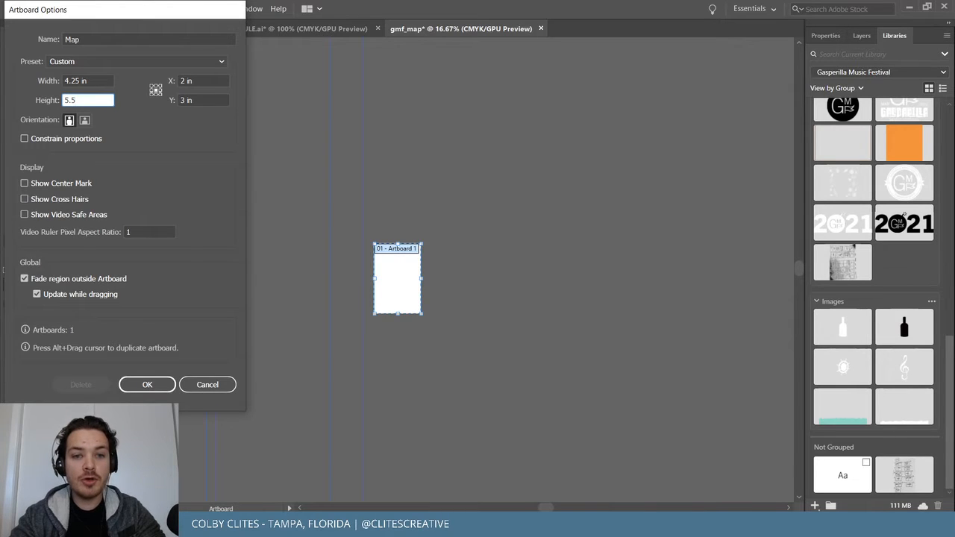
key("Return")
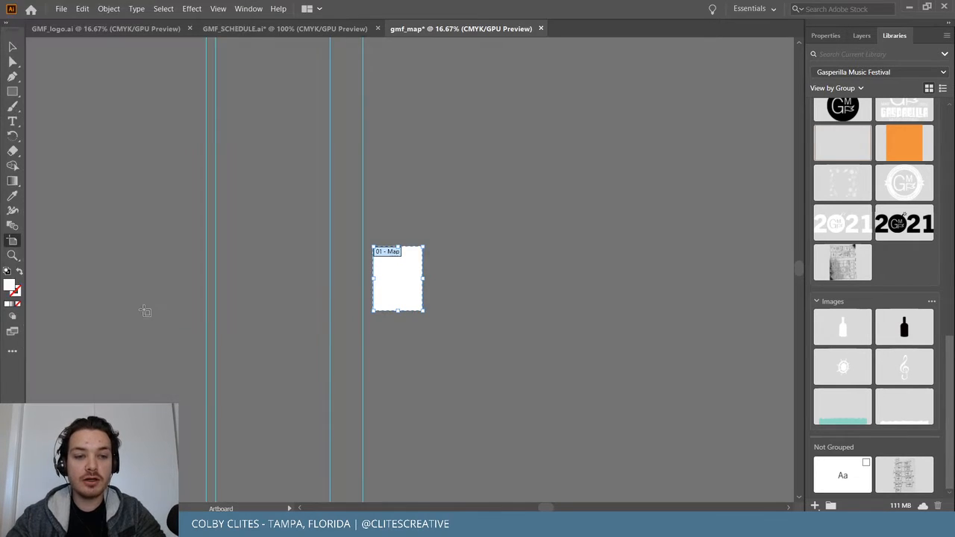
Widen the Map artboard to 8.5 in for a landscape 8.5 × 5.5 in sheet.
scroll(442, 268, "down", 2)
scroll(442, 270, "up", 1)
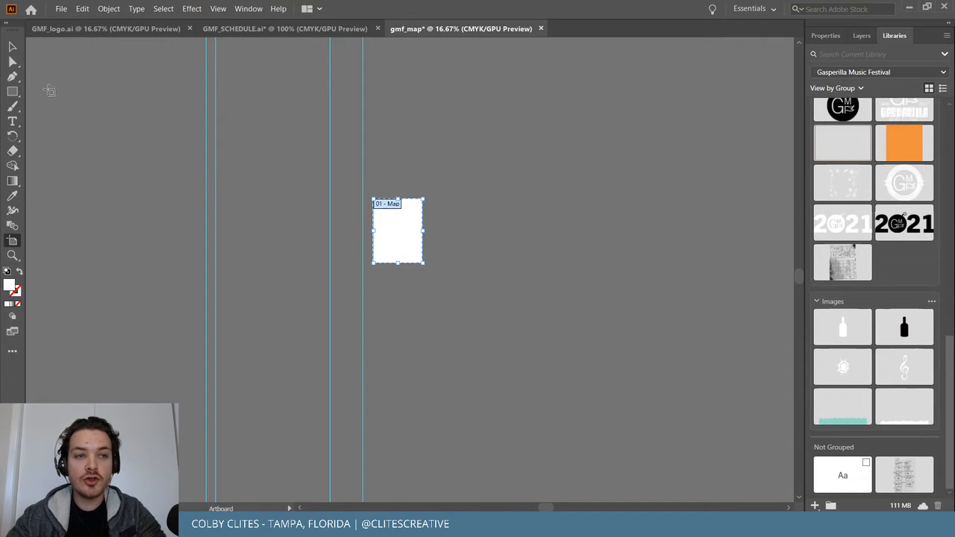
double_click(388, 206)
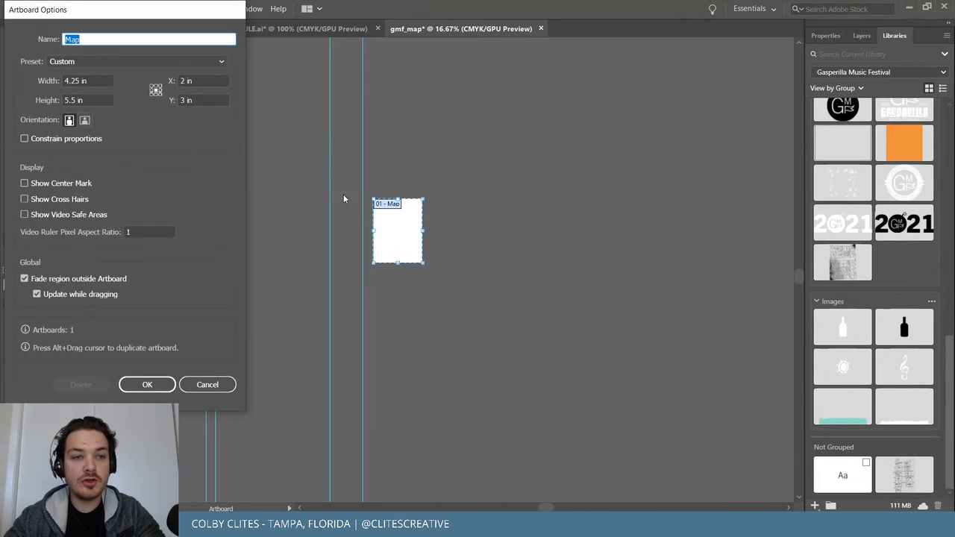
double_click(69, 80)
type("8.5")
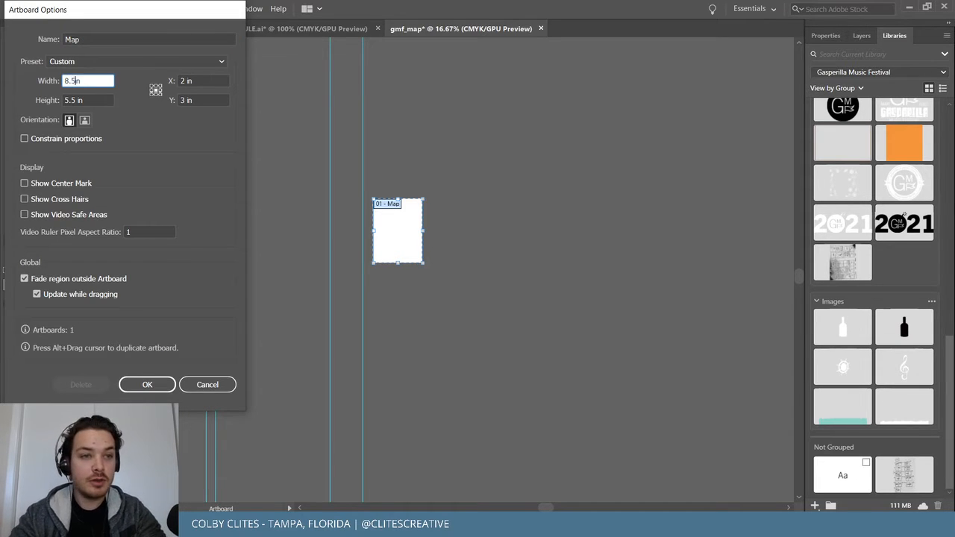
key("Return")
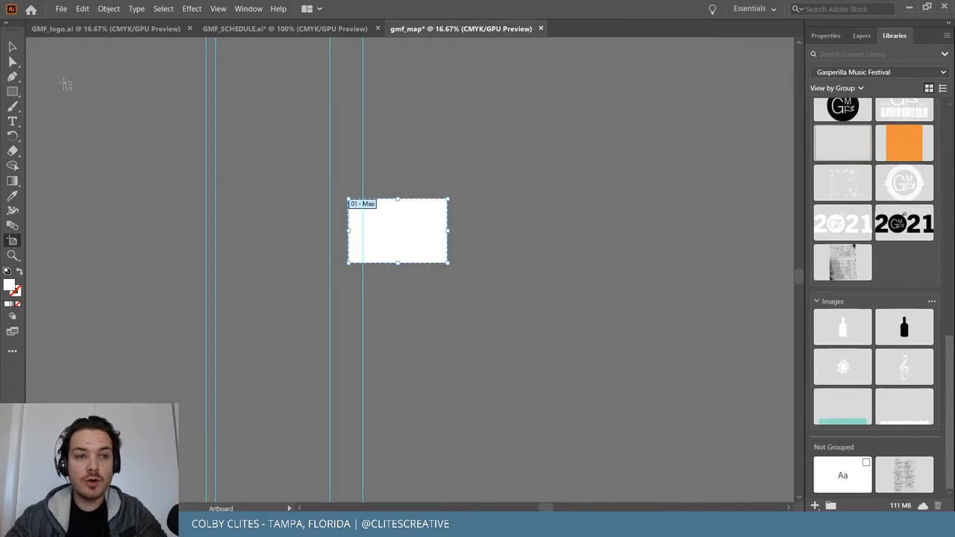
left_click(10, 47)
scroll(424, 268, "down", 10)
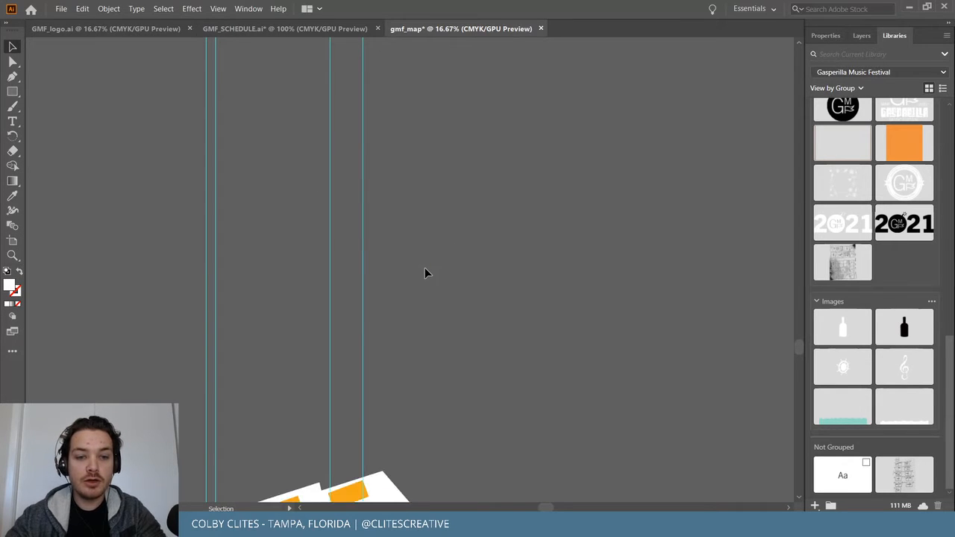
Scale the map artwork down and move it onto the Map artboard.
key("ctrl+a")
left_click_drag(352, 366, 411, 107)
scroll(439, 192, "up", 7)
left_click_drag(409, 352, 442, 103)
scroll(457, 187, "up", 7)
left_click_drag(404, 391, 460, 198)
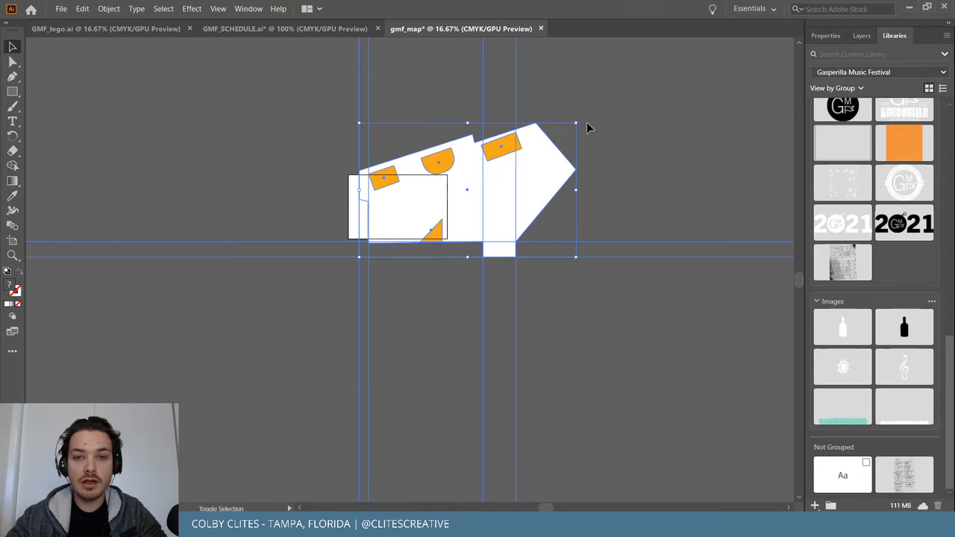
left_click_drag(576, 123, 435, 188)
left_click_drag(412, 230, 416, 200)
key("ctrl+=")
key("ctrl+=")
key("ctrl+=")
key("ctrl+=")
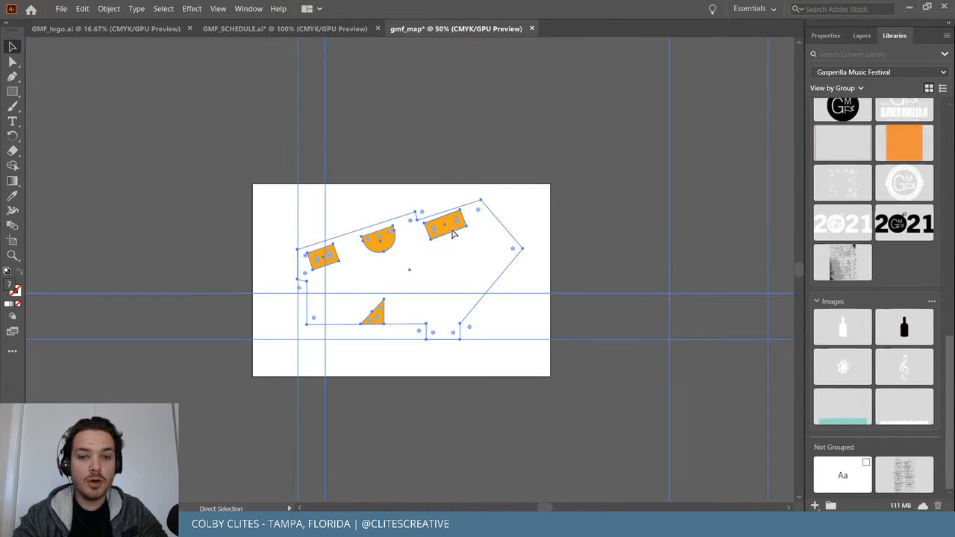
left_click_drag(642, 202, 581, 286)
scroll(583, 287, "right", 3)
scroll(583, 287, "down", 2)
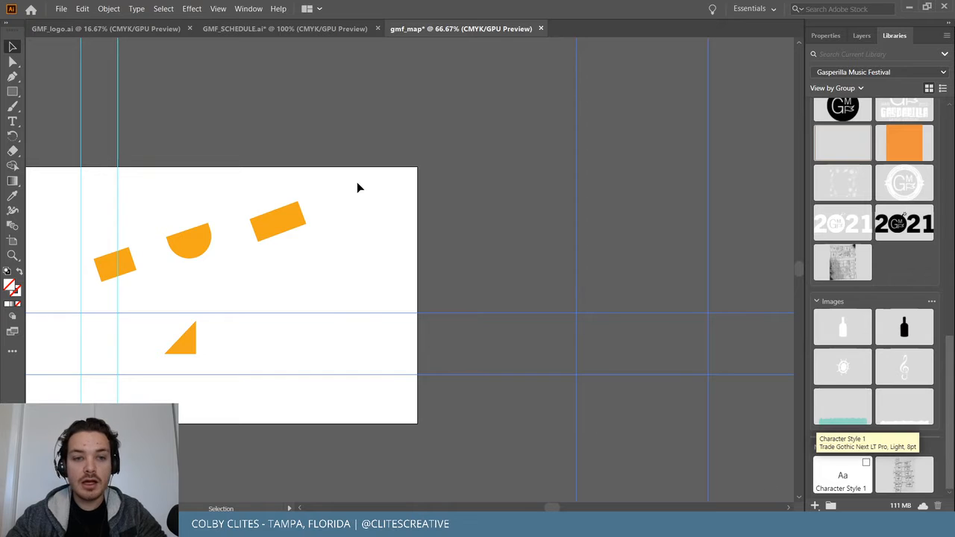
Give the venue outline a dark grey 333333 stroke.
left_click(343, 216)
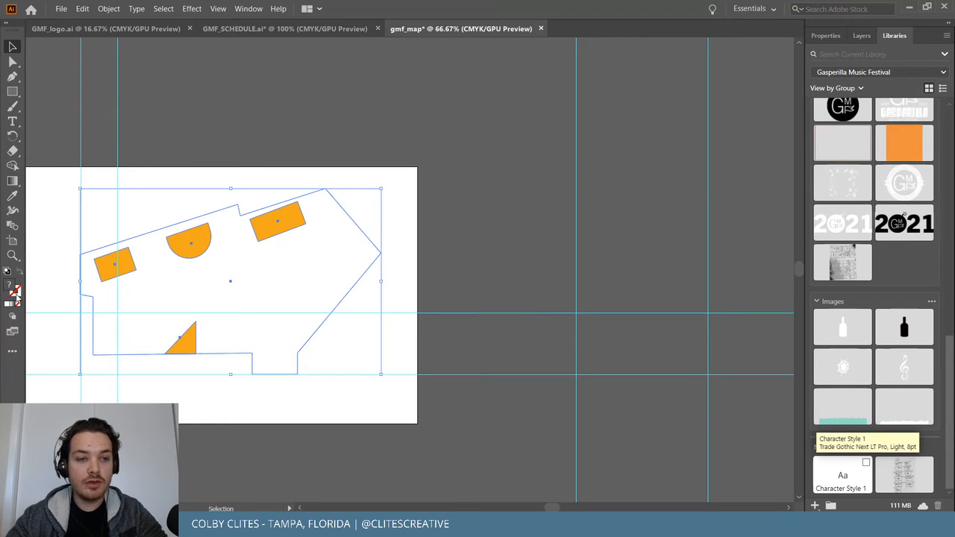
double_click(17, 296)
type("333333")
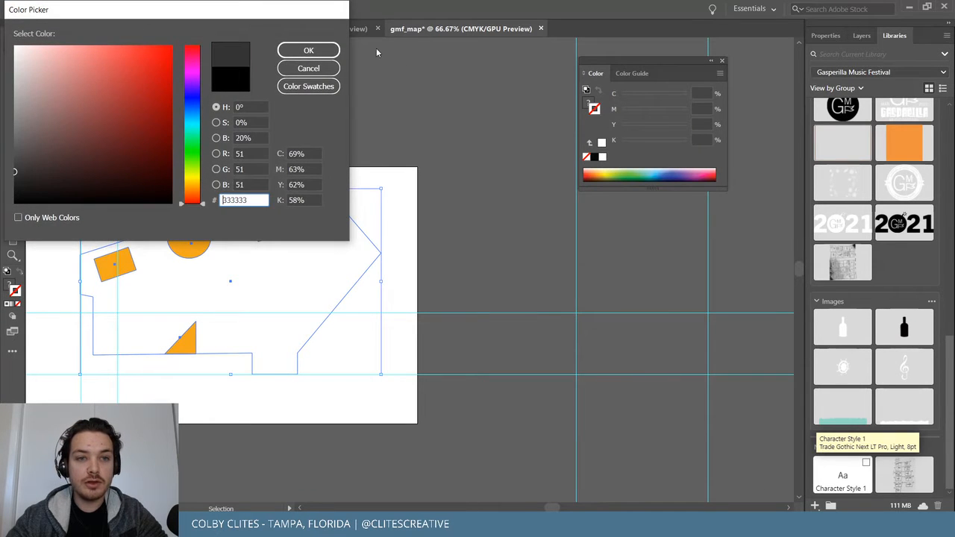
key("Return")
Delete the vertical and remaining guides, then draw a rectangle at the artboard's top-left corner.
left_click(494, 92)
scroll(489, 164, "left", 3)
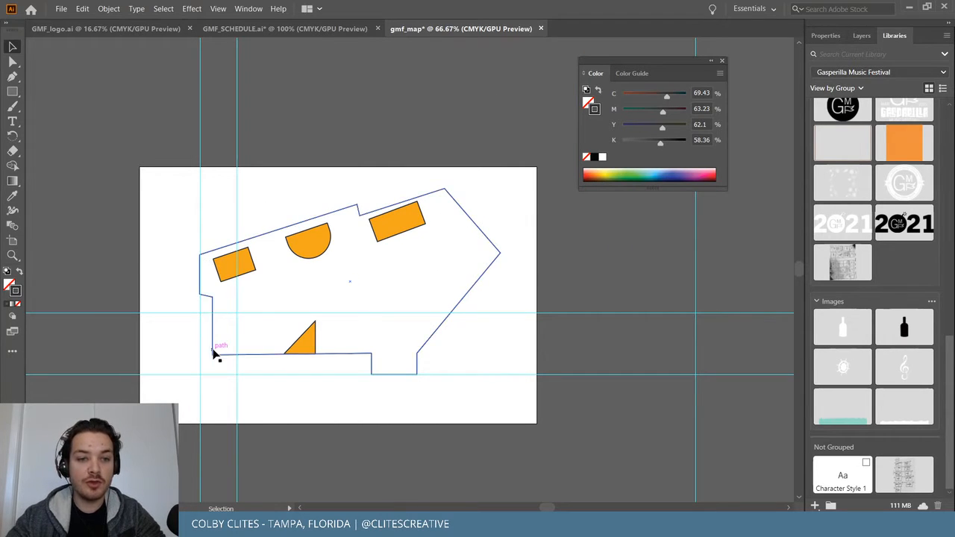
left_click(269, 140)
key("Delete")
left_click_drag(650, 322, 775, 445)
key("Delete")
scroll(476, 264, "right", 5)
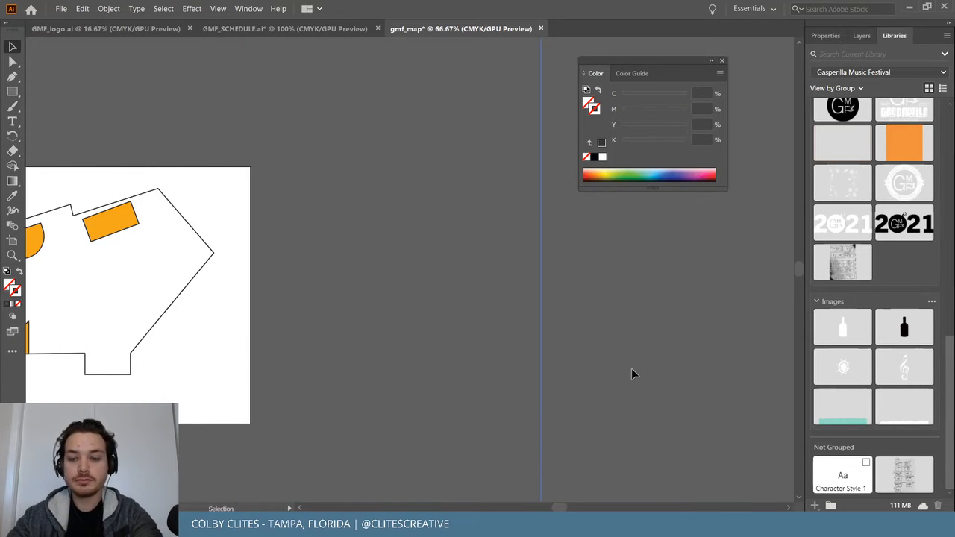
scroll(424, 309, "left", 5)
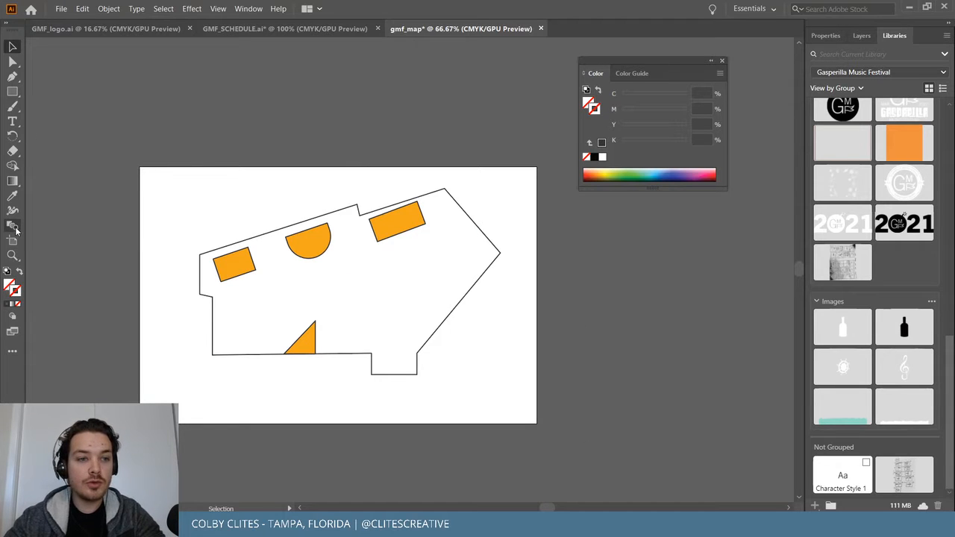
left_click(12, 91)
left_click_drag(139, 168, 53, 187)
Undo the stray rectangle and add a new layer named Background above Layer 1.
key("ctrl+z")
left_click(12, 46)
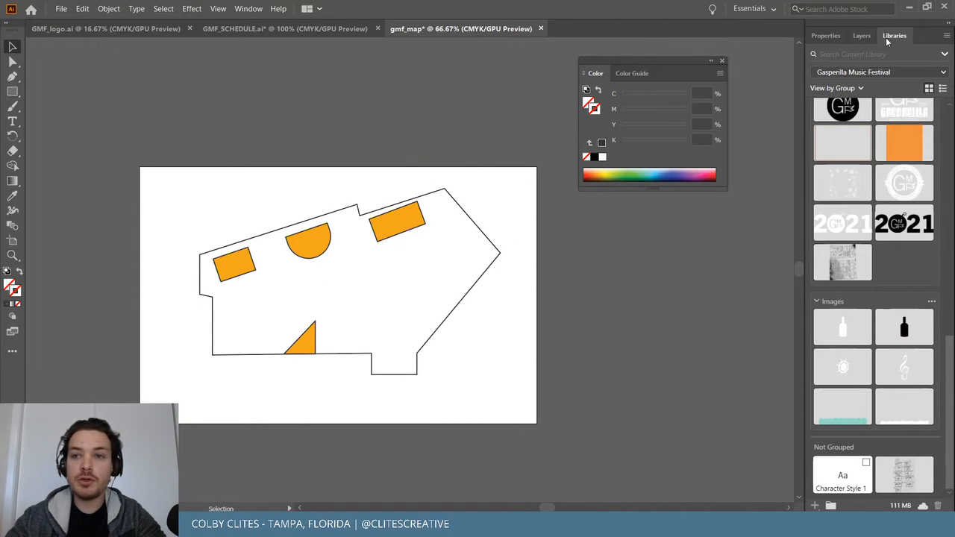
left_click(861, 37)
left_click(919, 506)
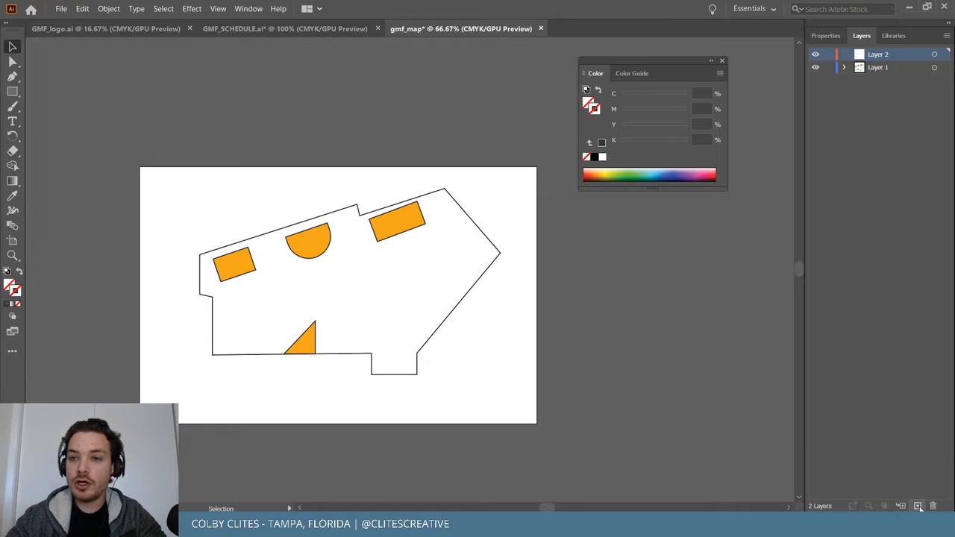
left_click(816, 68)
left_click(816, 68)
double_click(883, 54)
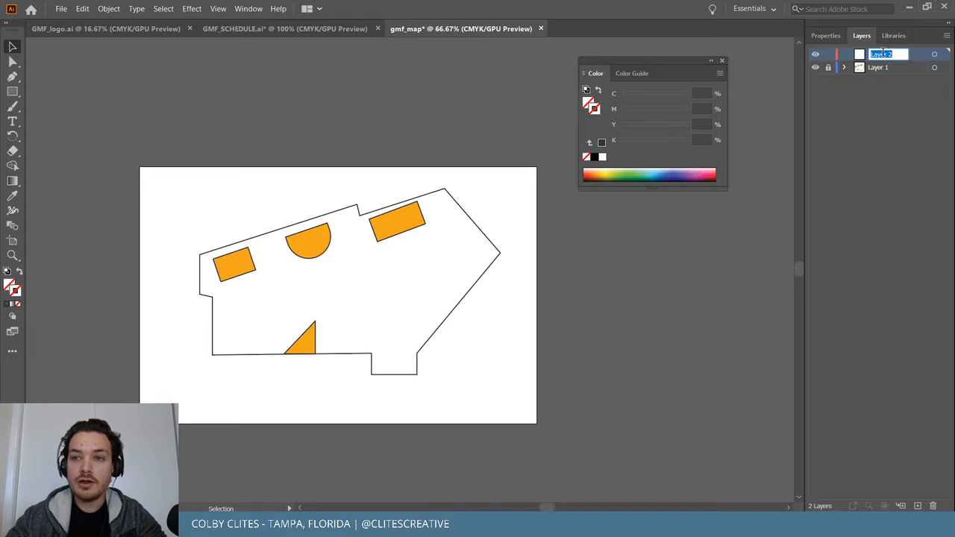
type("Background")
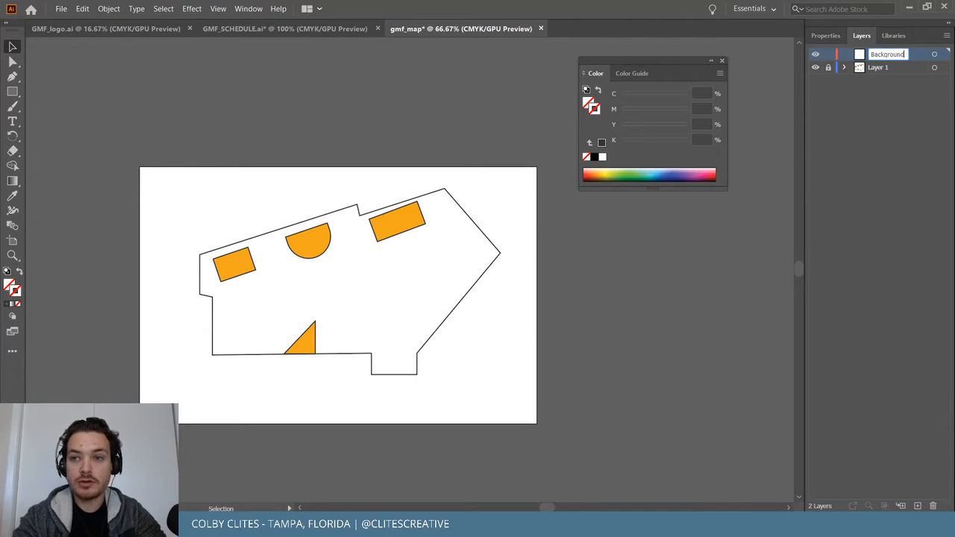
key("Return")
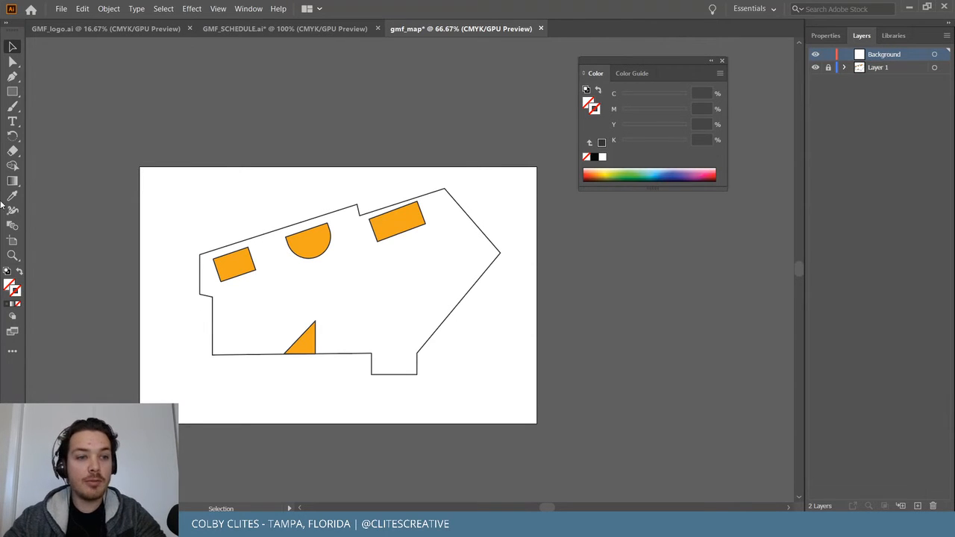
Draw an artboard-sized rectangle on Background and fill it with the library orange.
left_click(12, 91)
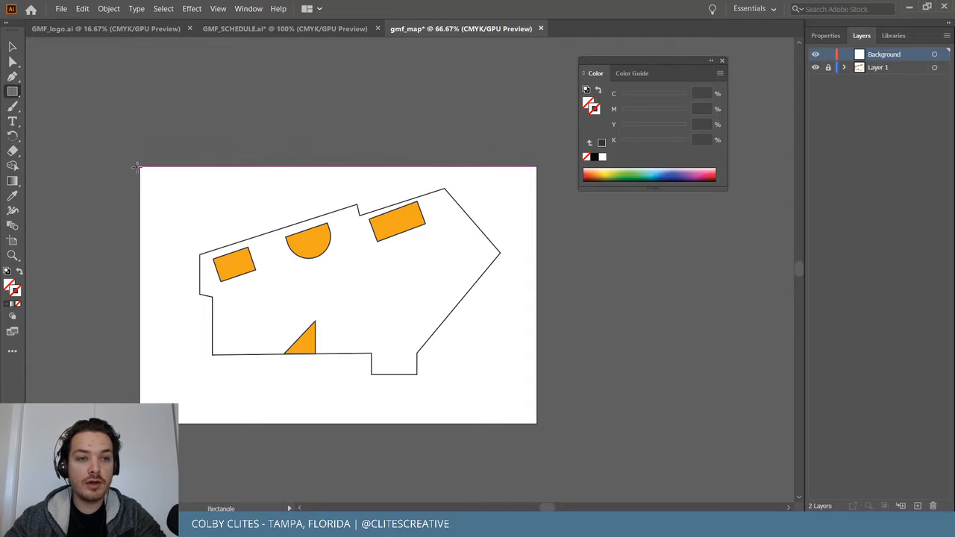
left_click_drag(140, 166, 536, 423)
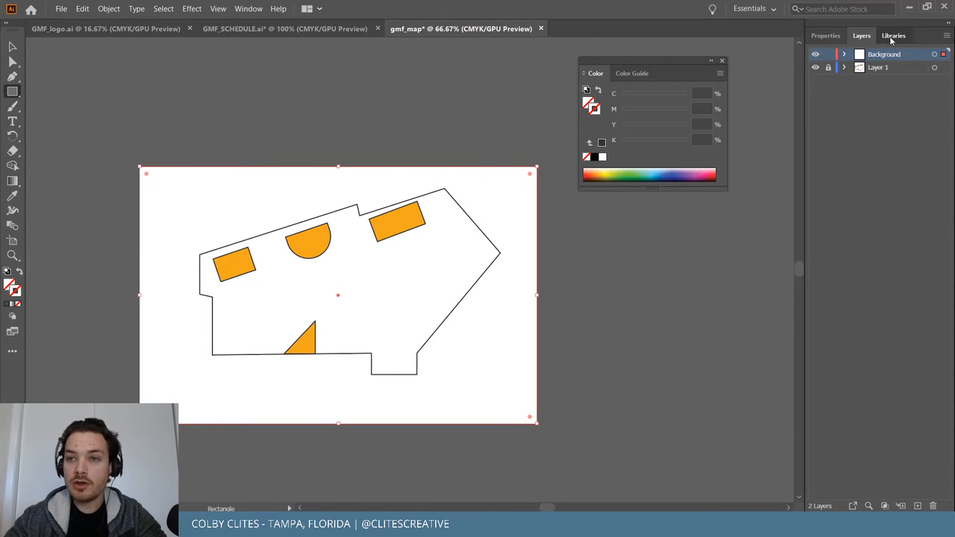
left_click(894, 35)
scroll(892, 220, "up", 10)
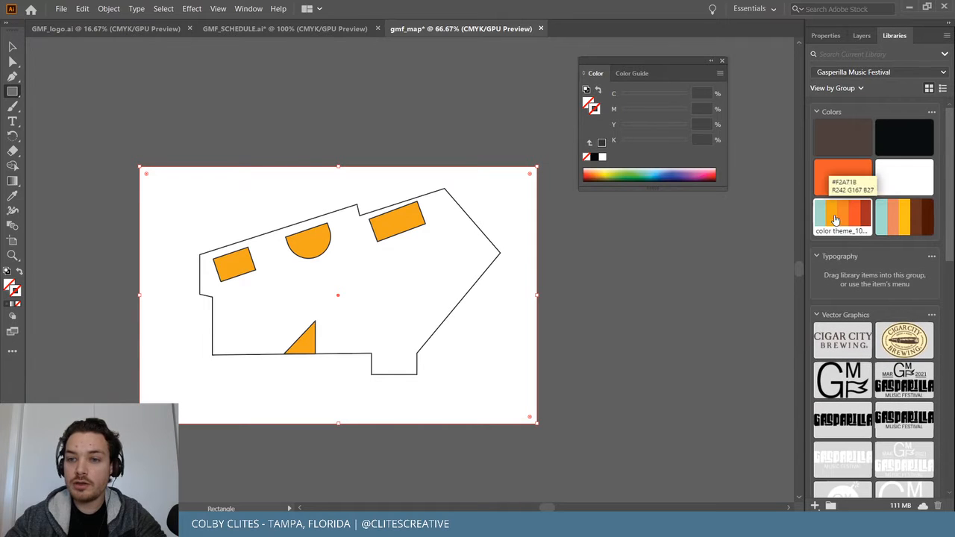
left_click(841, 217)
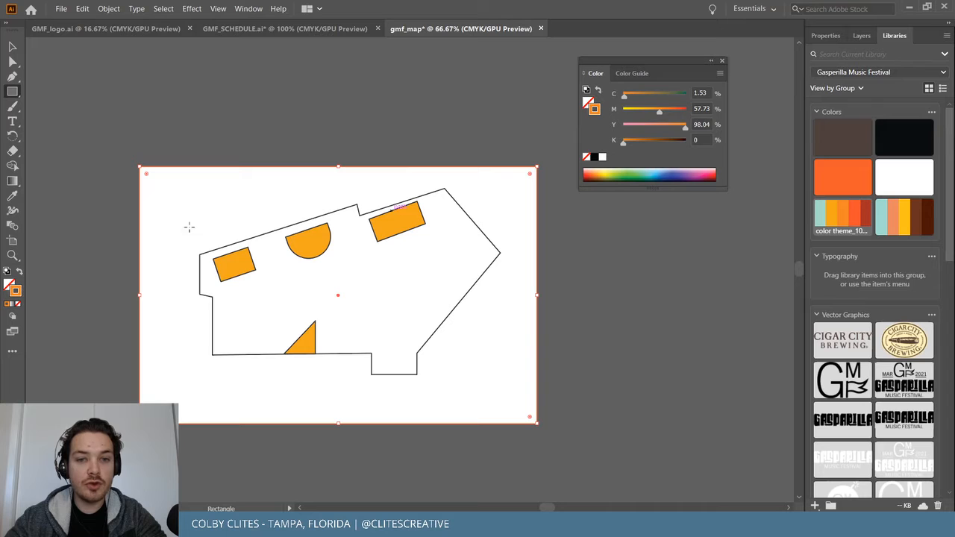
left_click(20, 273)
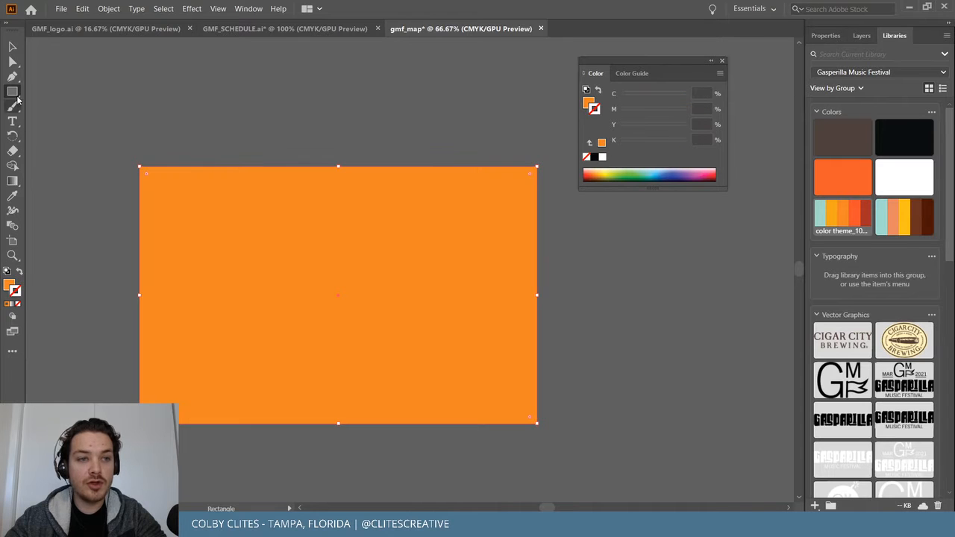
left_click(12, 46)
left_click(240, 99)
Set the orange background rectangle to 90% opacity.
left_click(862, 35)
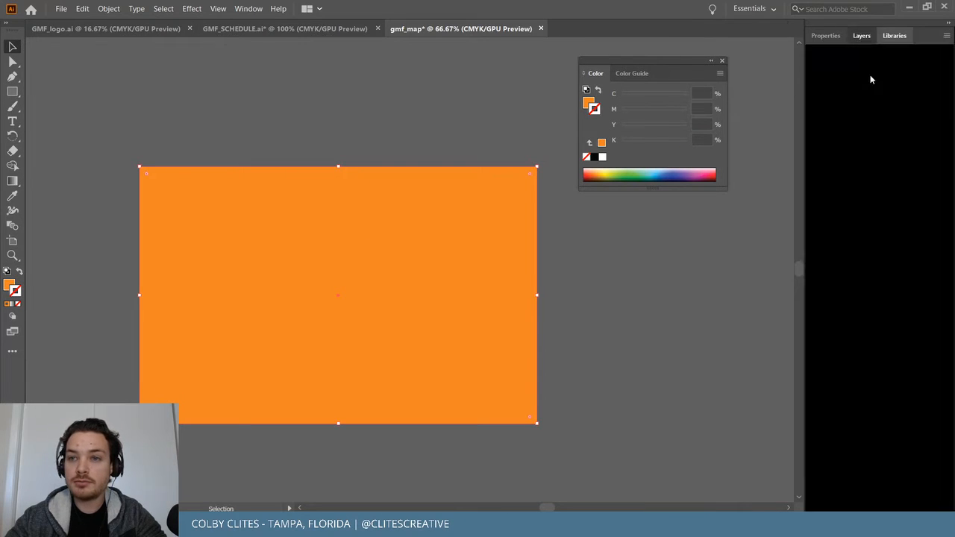
left_click(826, 35)
left_click(864, 206)
type("90")
key("Return")
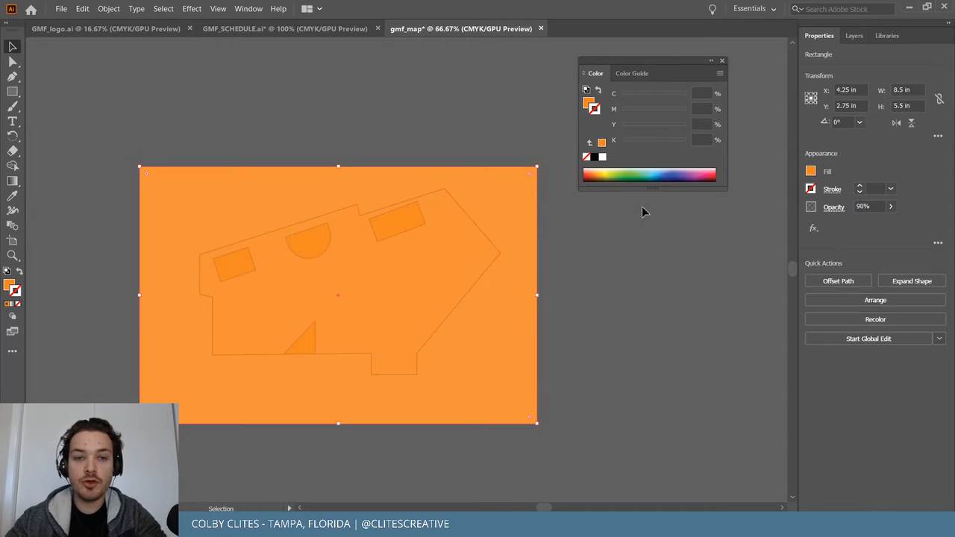
left_click(586, 278)
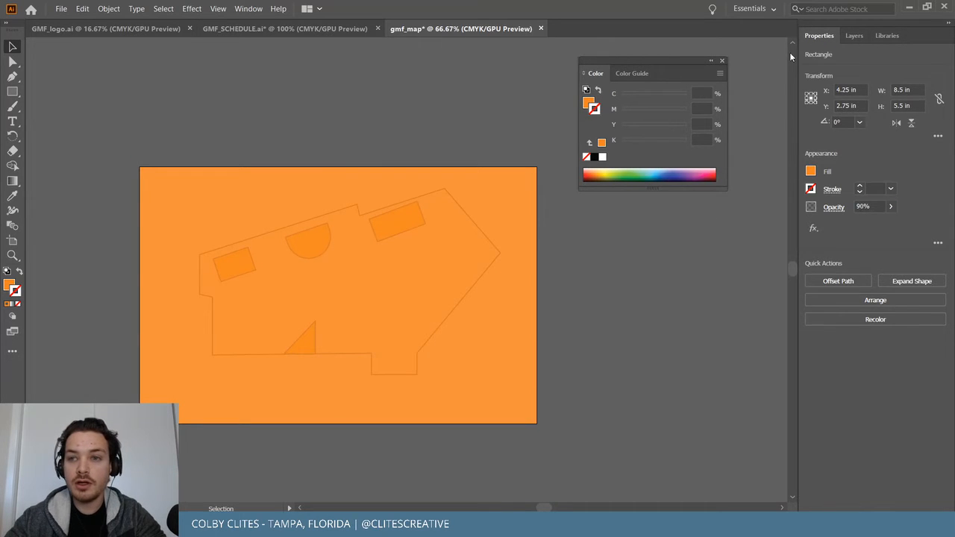
Move the Background layer below Layer 1 and rename Layer 1 to Artwork.
left_click(863, 35)
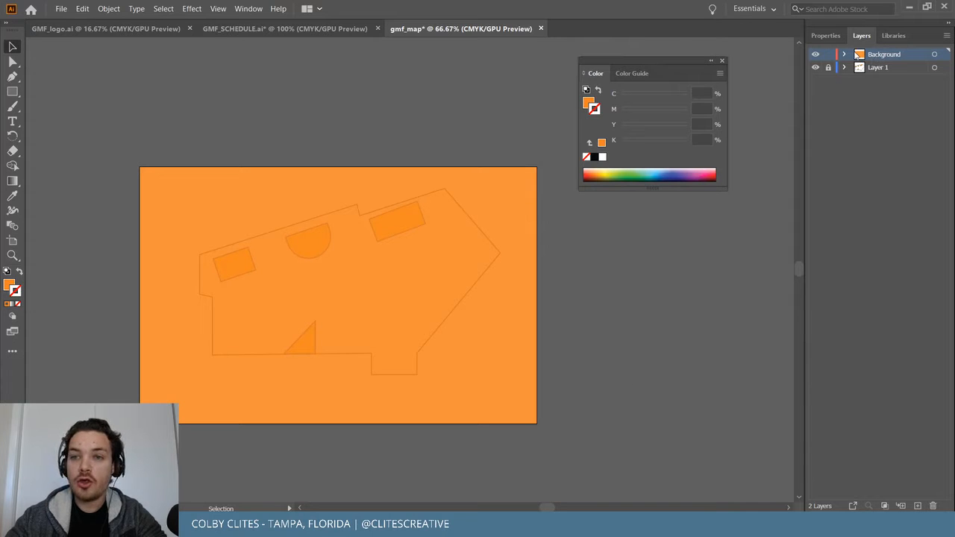
left_click_drag(889, 54, 875, 69)
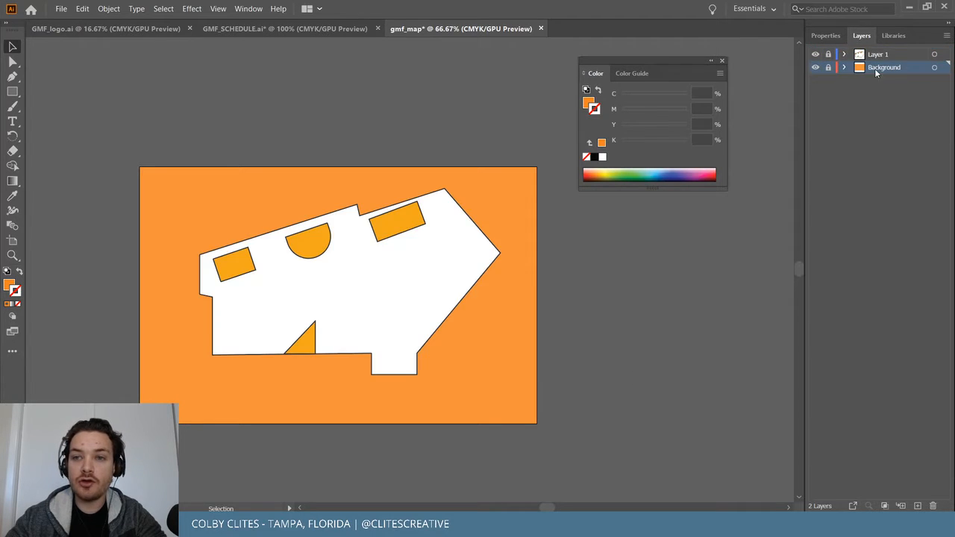
left_click(815, 55)
left_click(815, 54)
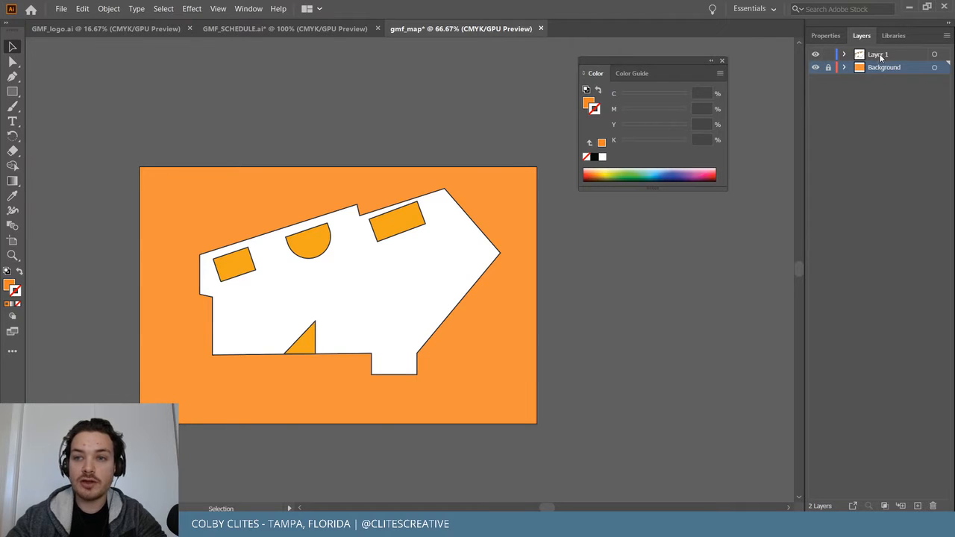
double_click(879, 55)
type("Artwor")
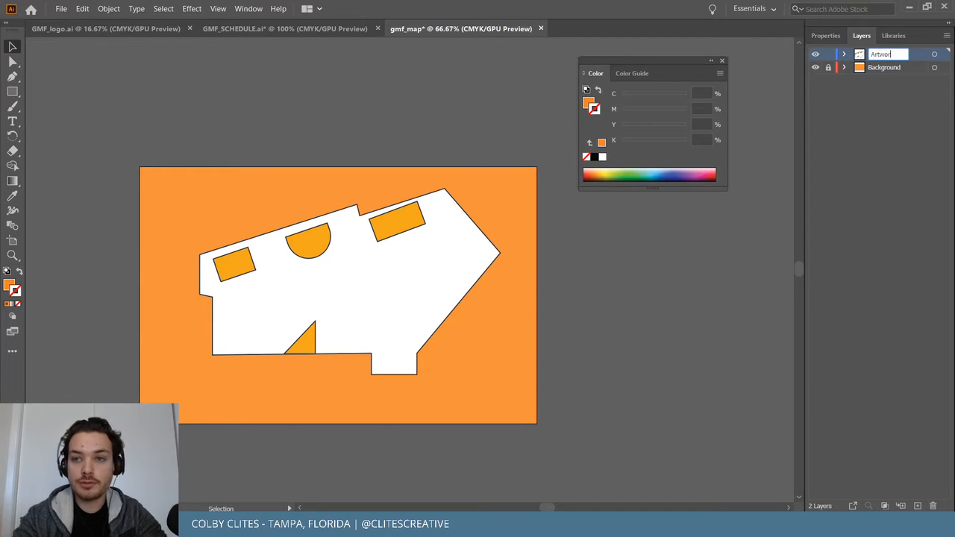
type("k")
key("Return")
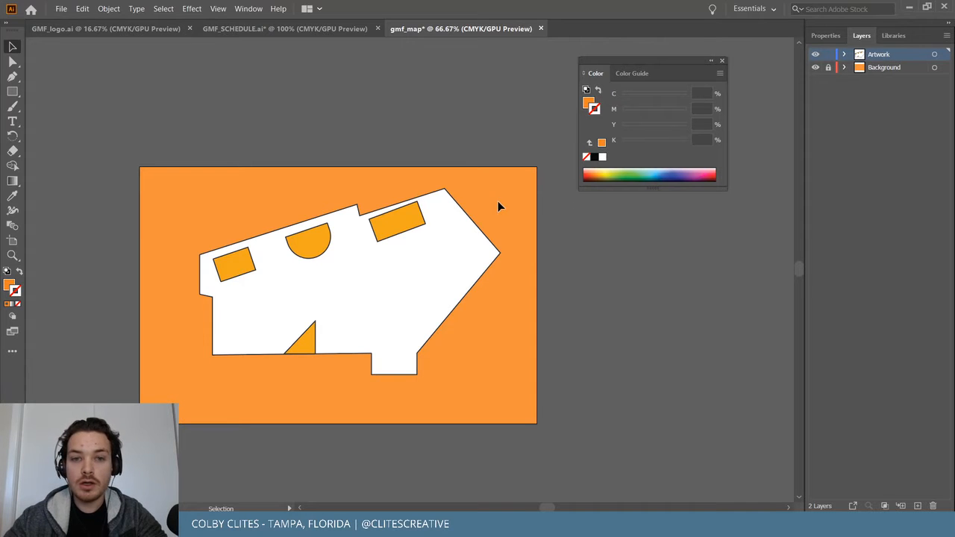
Nudge the map slightly down and left and check it over the background.
left_click_drag(426, 322, 420, 330)
left_click(684, 293)
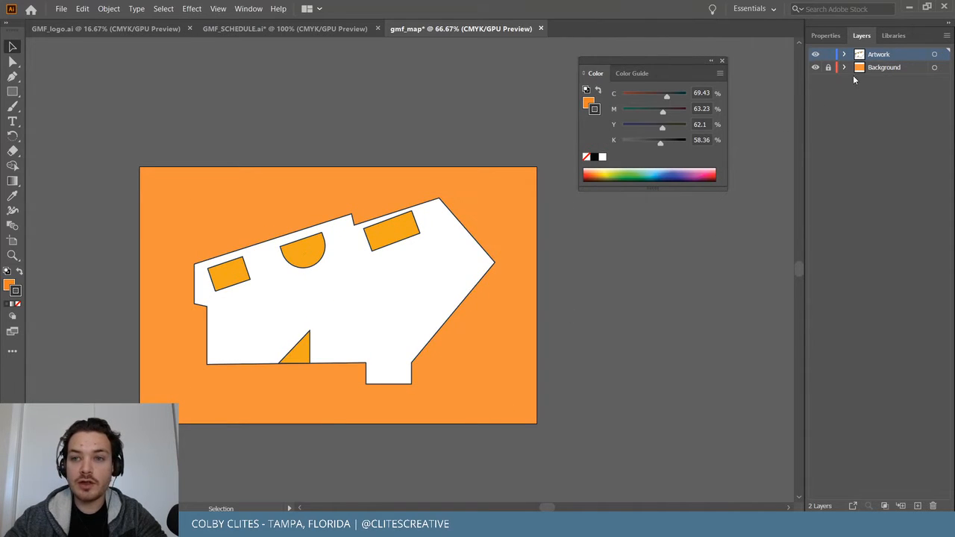
left_click(816, 68)
left_click(815, 68)
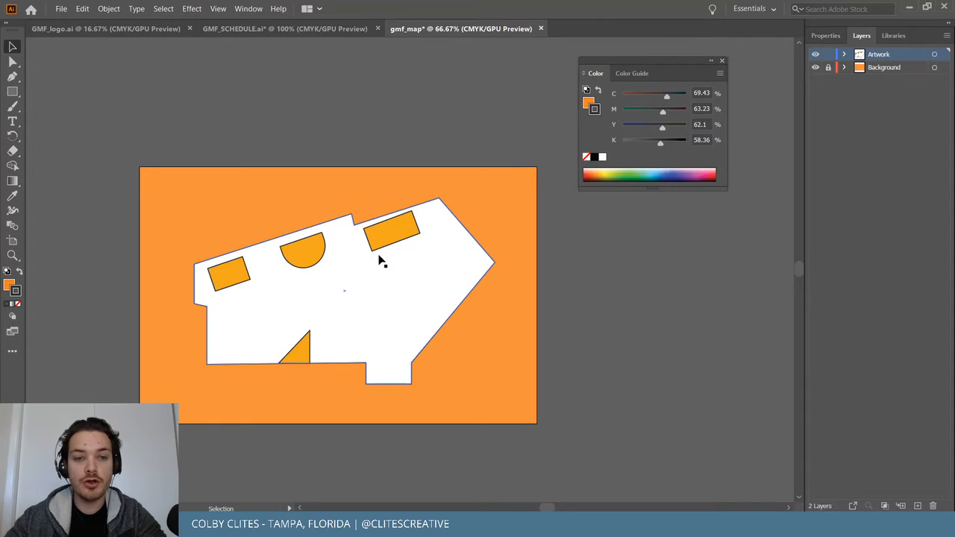
left_click(721, 61)
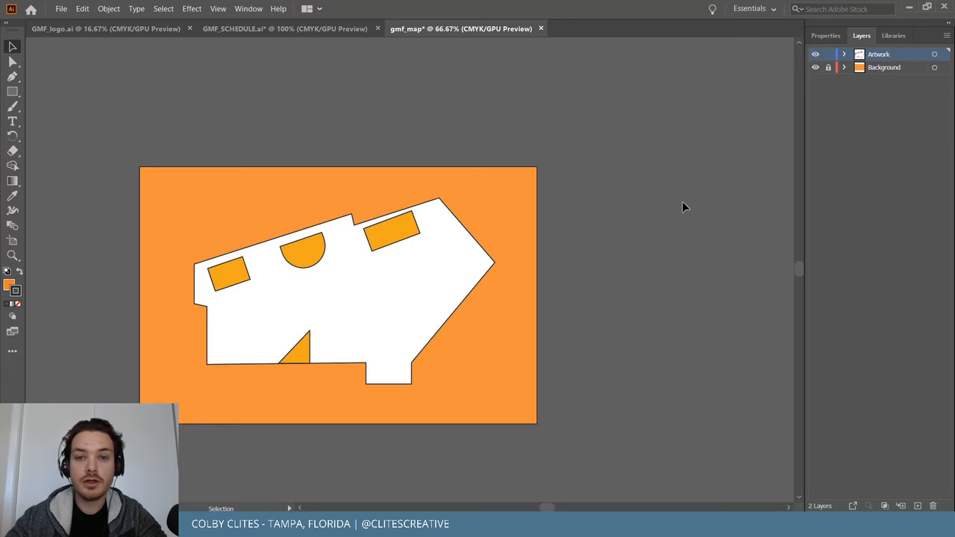
left_click(61, 8)
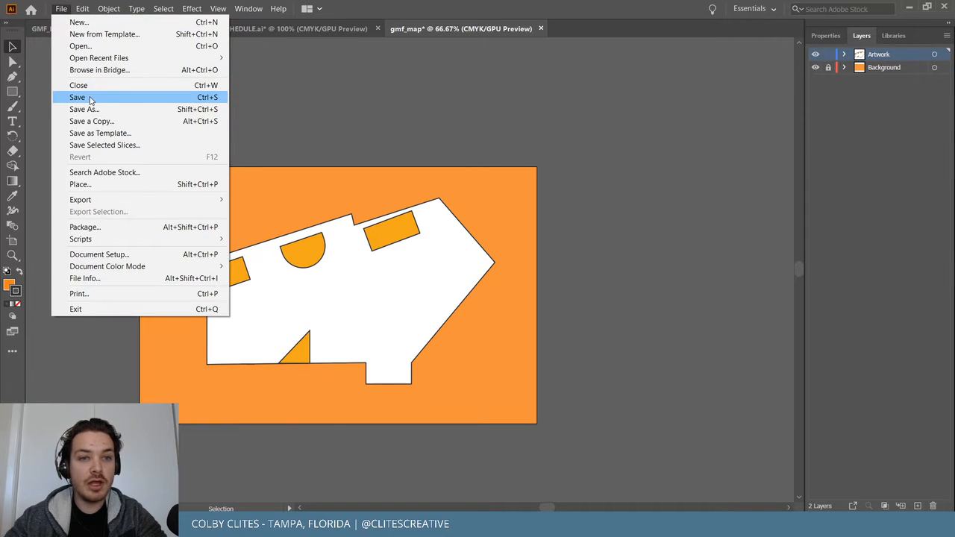
Save gmf_map.ai into a new Map folder inside GMF_Final's Guide to the Fest folder.
left_click(82, 97)
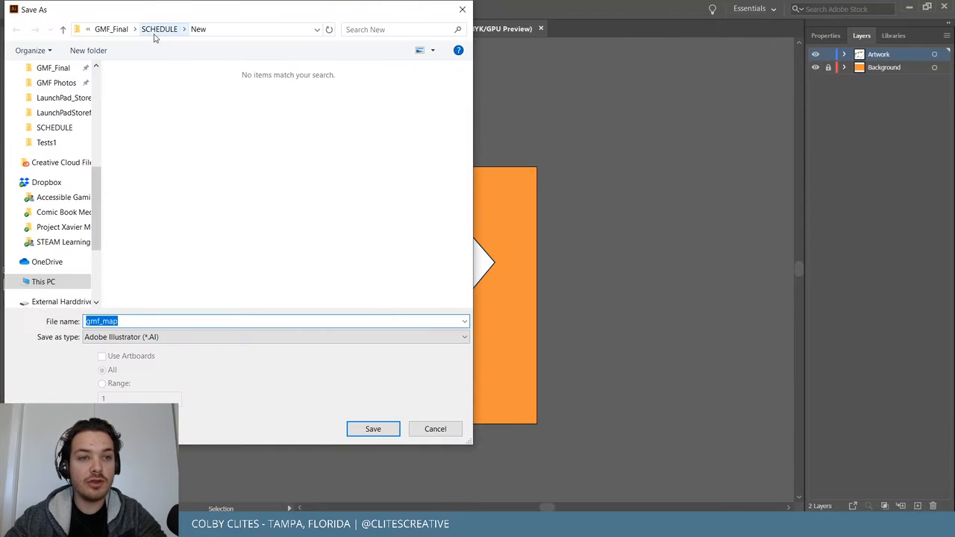
left_click(112, 30)
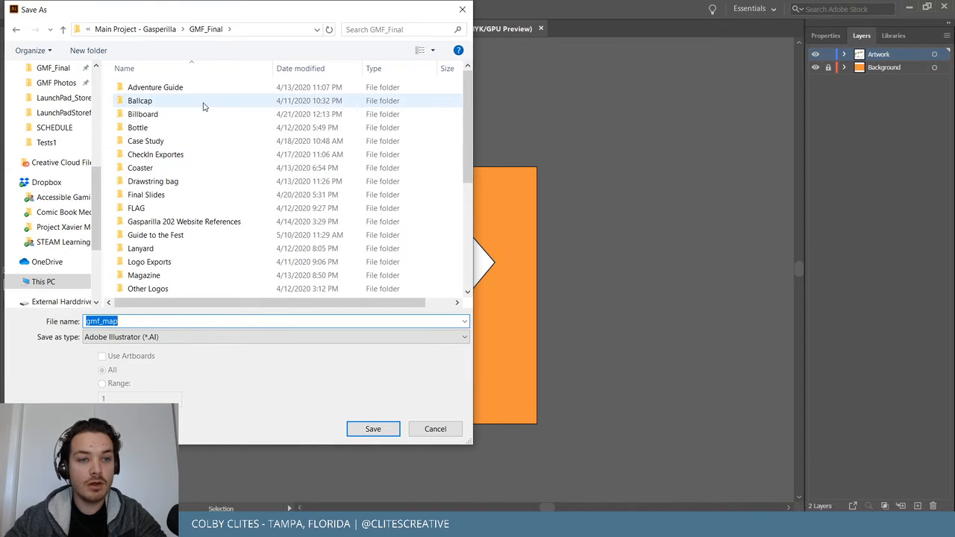
scroll(207, 186, "down", 2)
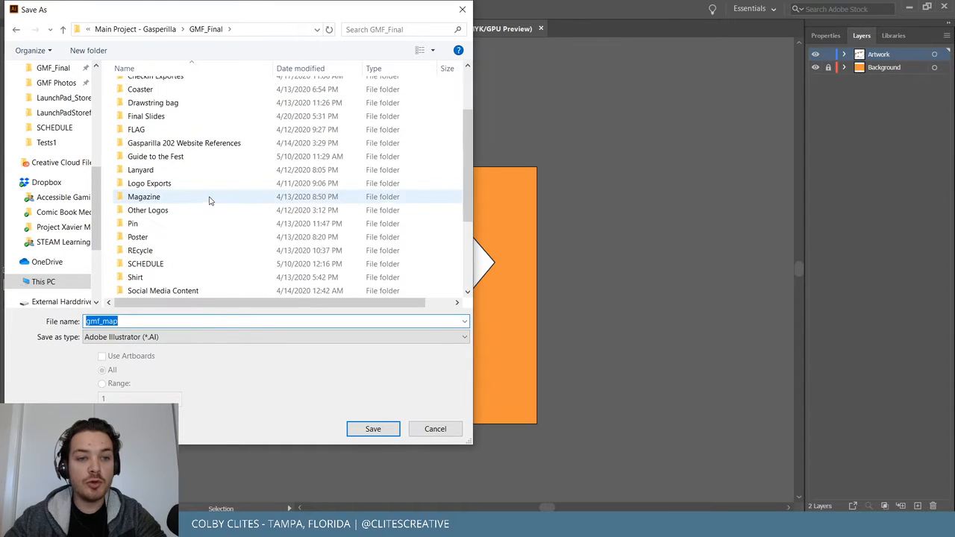
left_click(202, 158)
double_click(202, 158)
left_click(90, 50)
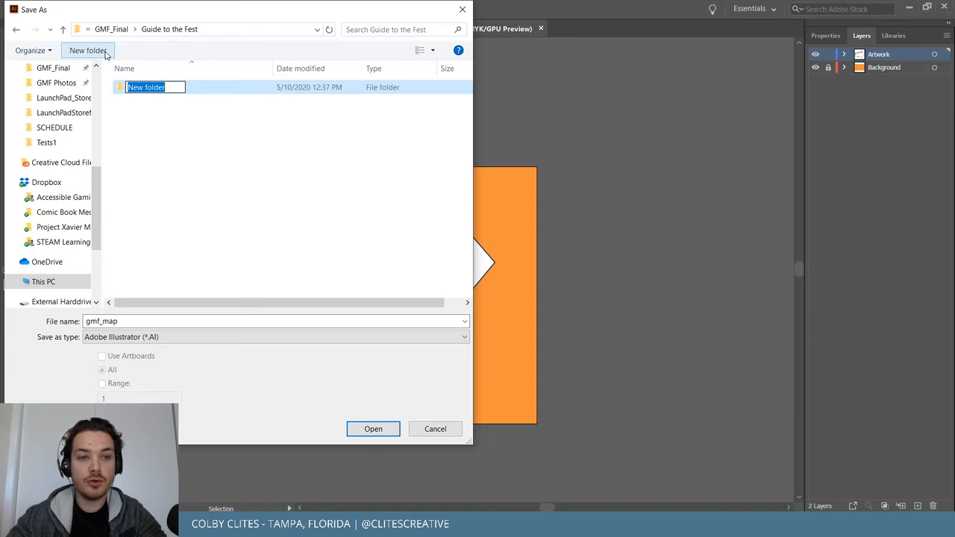
type("Map")
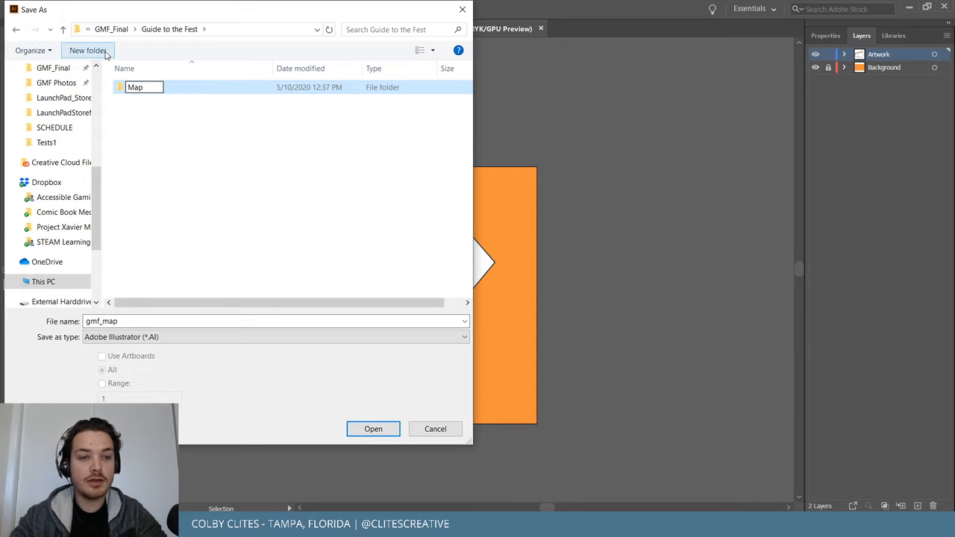
key("Return")
double_click(168, 89)
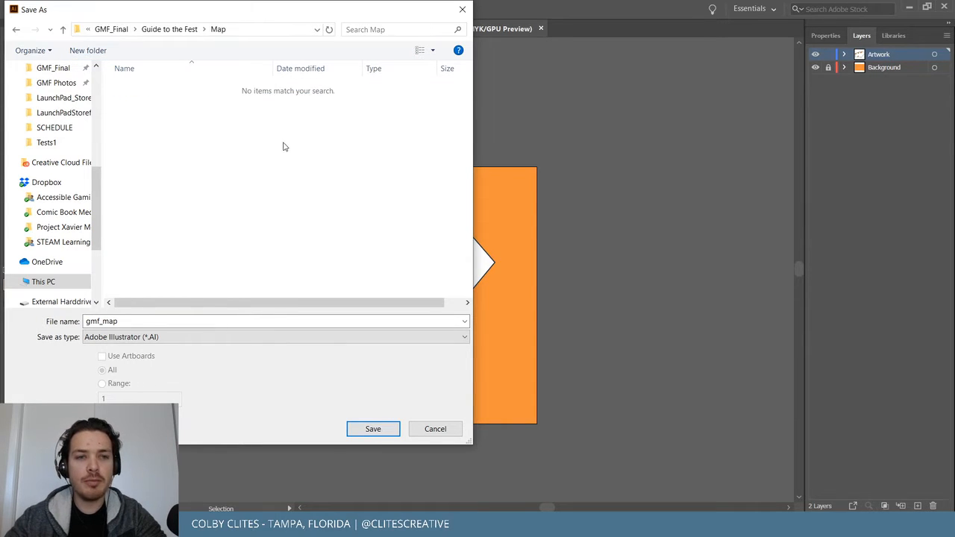
left_click(377, 432)
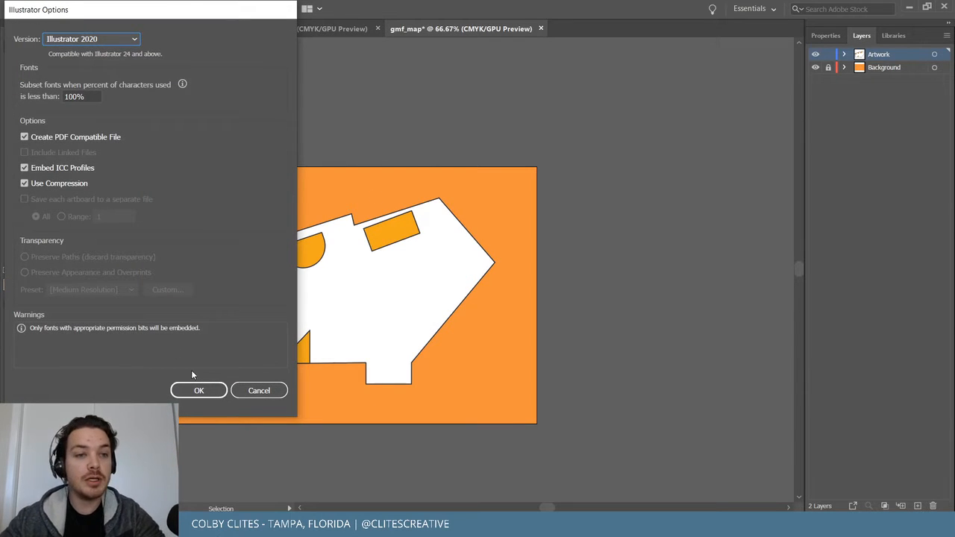
left_click(198, 391)
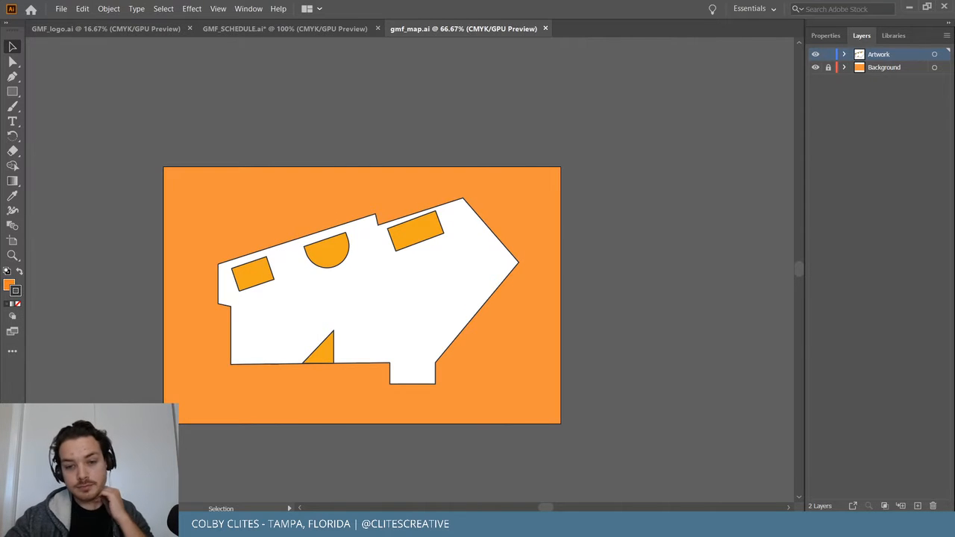
left_click(564, 526)
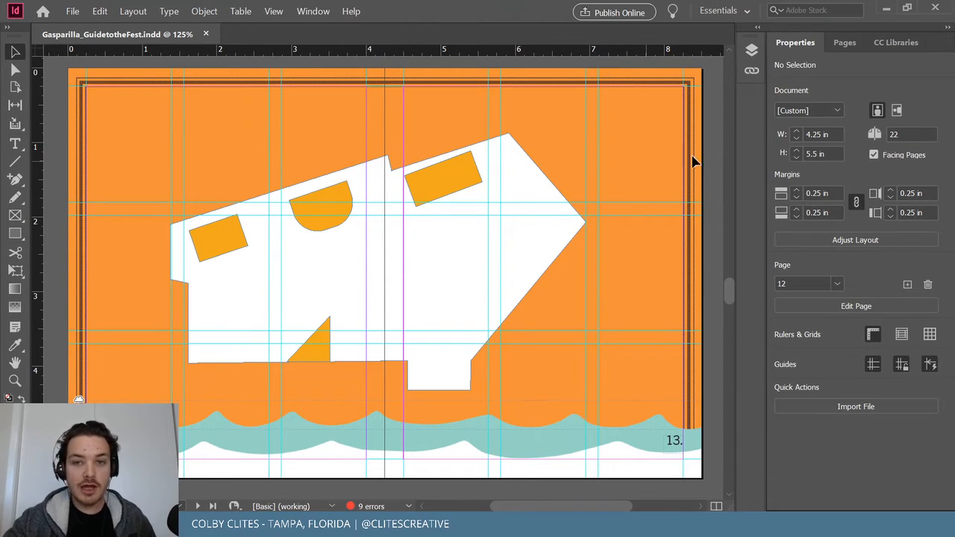
key("alt+Tab")
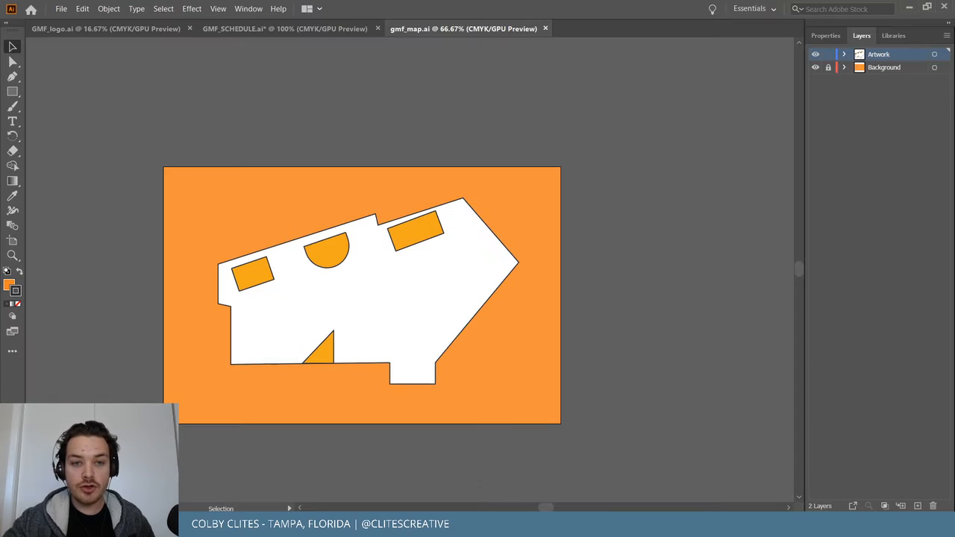
Draw three small rectangles near the artboard's left edge with white fill and no stroke.
left_click(12, 91)
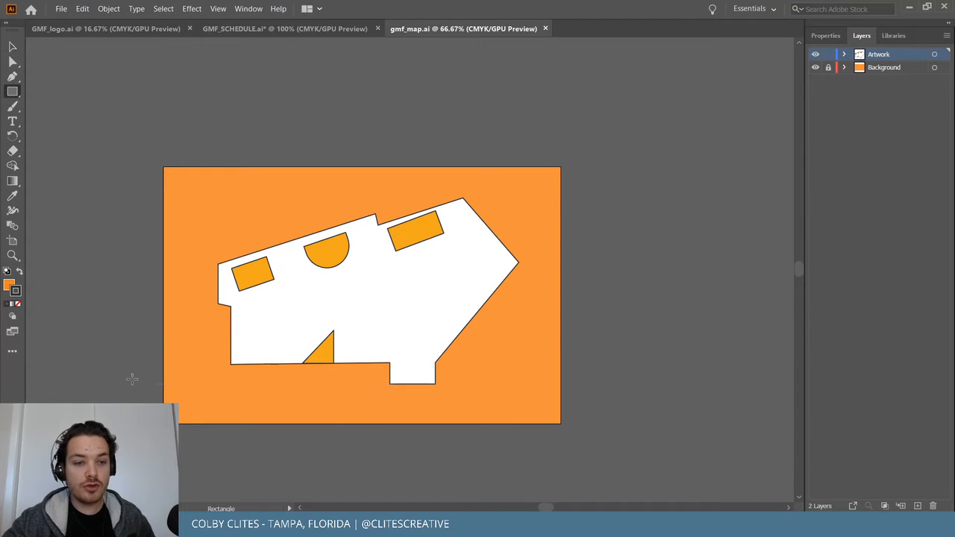
left_click_drag(130, 404, 108, 382)
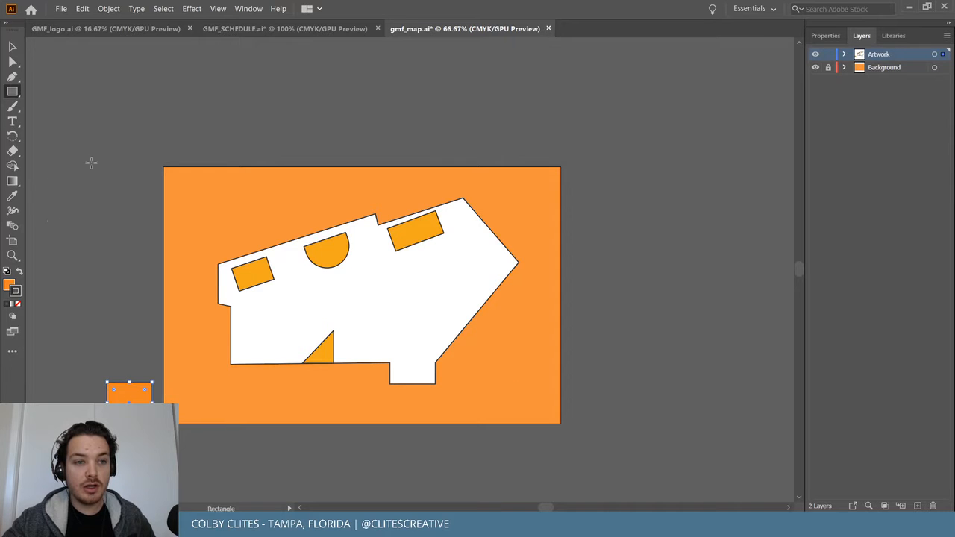
mouse_move(132, 166)
left_mouse_down()
mouse_move(159, 167)
mouse_move(145, 175)
mouse_move(150, 183)
left_mouse_up()
left_click_drag(153, 145, 172, 160)
key("v")
key("ctrl+a")
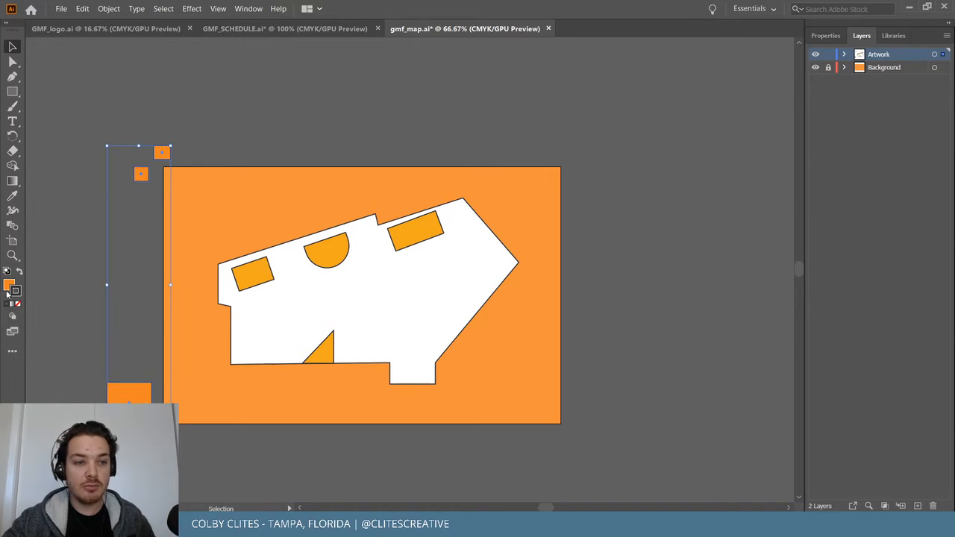
left_click(7, 271)
left_click(17, 304)
left_click(72, 262)
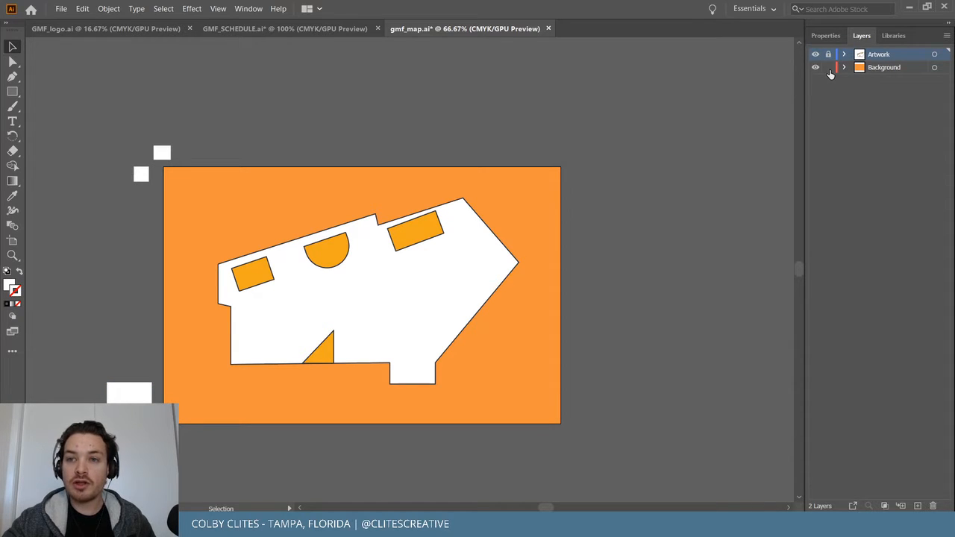
Move the white squares onto the Background layer with Paste in Place.
left_click(829, 55)
left_click(165, 152)
left_click(128, 397, "shift")
key("Delete")
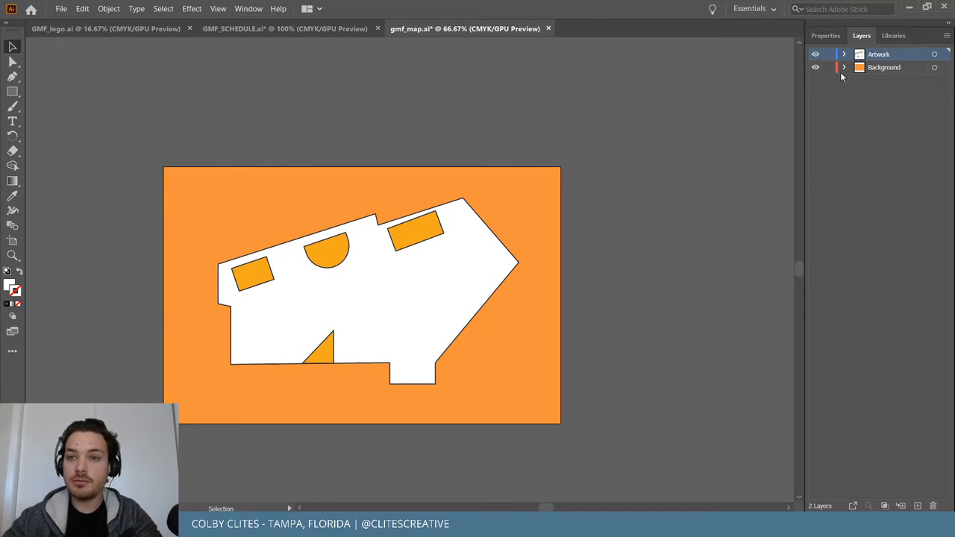
left_click(885, 70)
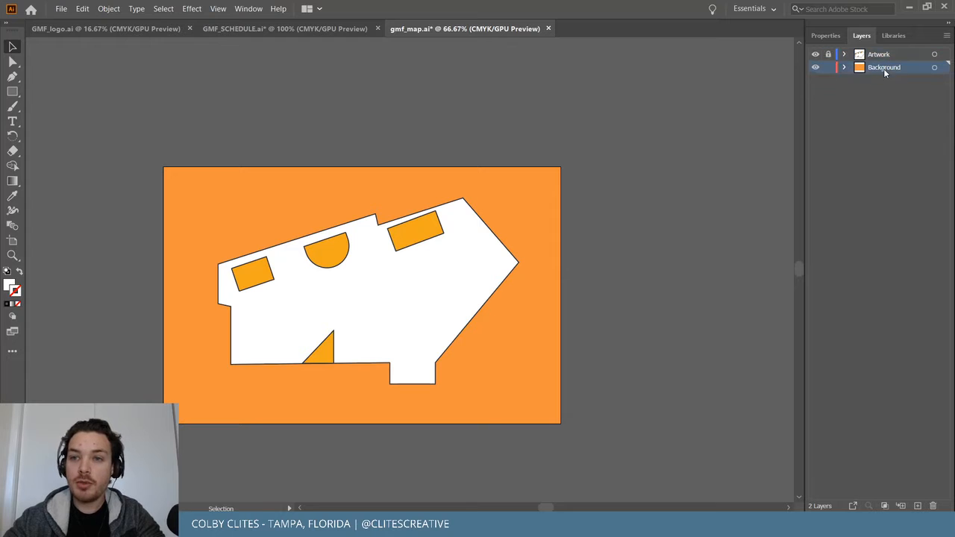
left_click(82, 8)
left_click(126, 110)
left_click(159, 364)
Stretch and duplicate the squares into white strips along the bottom, left, right and top edges.
left_click_drag(153, 424, 634, 424)
left_click(709, 420)
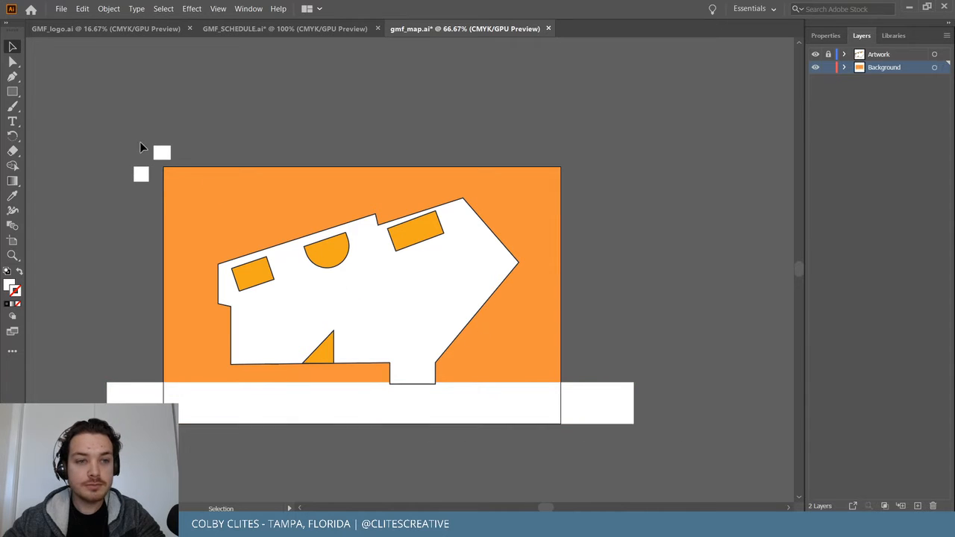
left_click_drag(141, 172, 179, 424)
left_click_drag(175, 206, 555, 222)
left_click(608, 226)
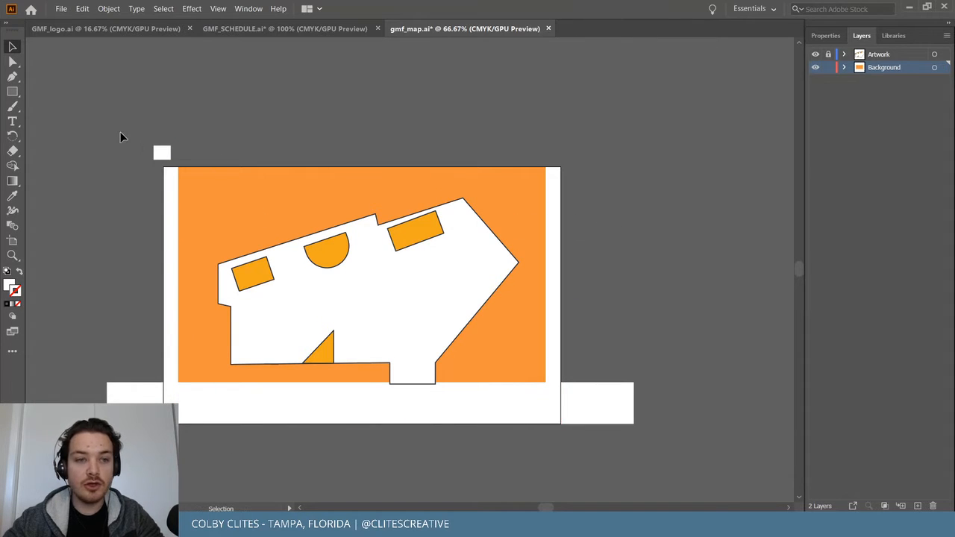
left_click_drag(159, 152, 556, 192)
left_click(619, 197)
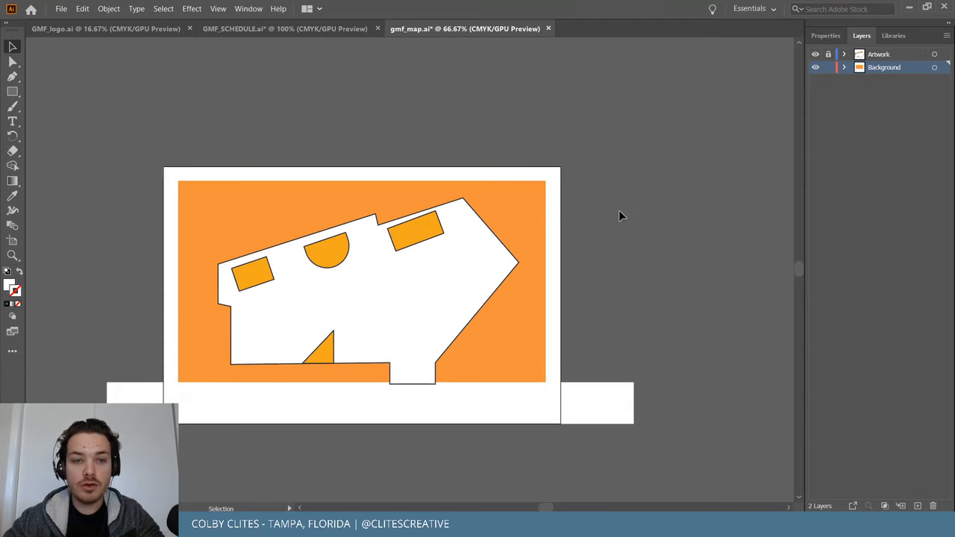
left_click_drag(430, 161, 224, 406)
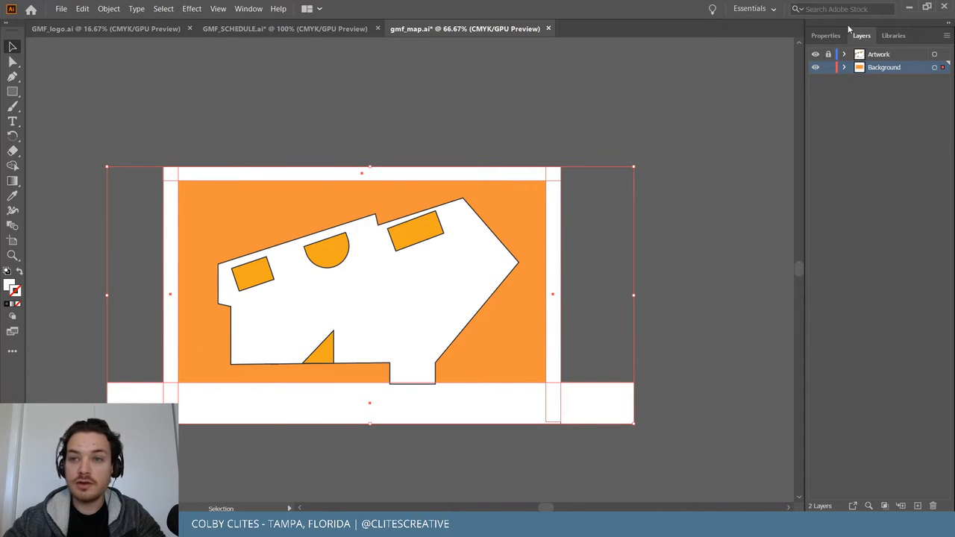
Lower the white edge strips to about 38% opacity.
left_click(826, 35)
left_click(891, 207)
left_click_drag(892, 222, 854, 223)
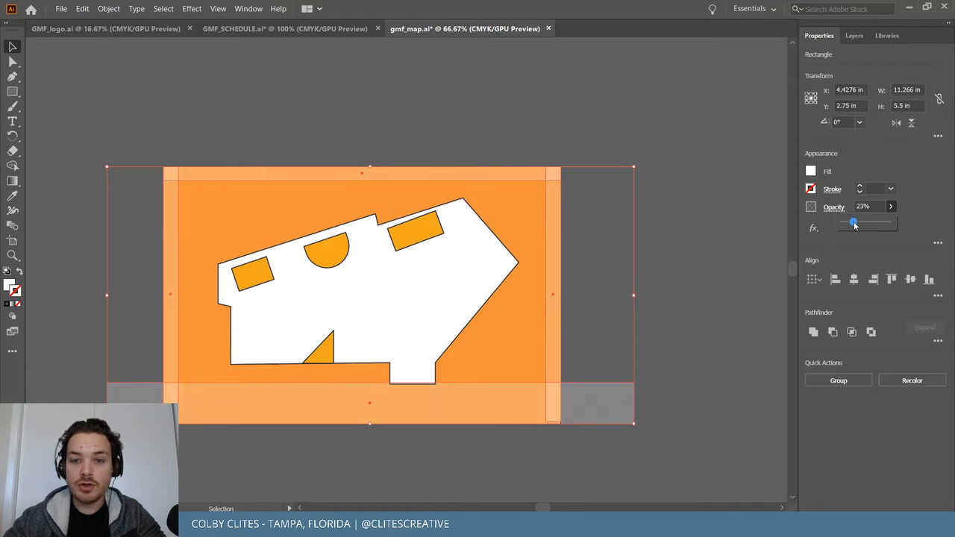
left_click(728, 237)
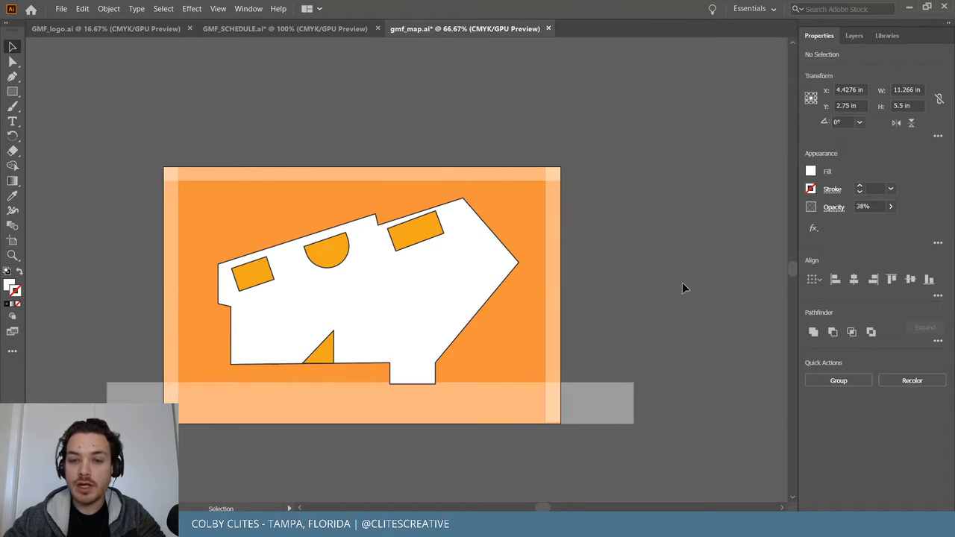
Trim both ends of the bottom strip to the artboard width.
left_click(589, 403)
left_click_drag(634, 403, 562, 403)
left_click_drag(107, 403, 164, 404)
left_click(638, 257)
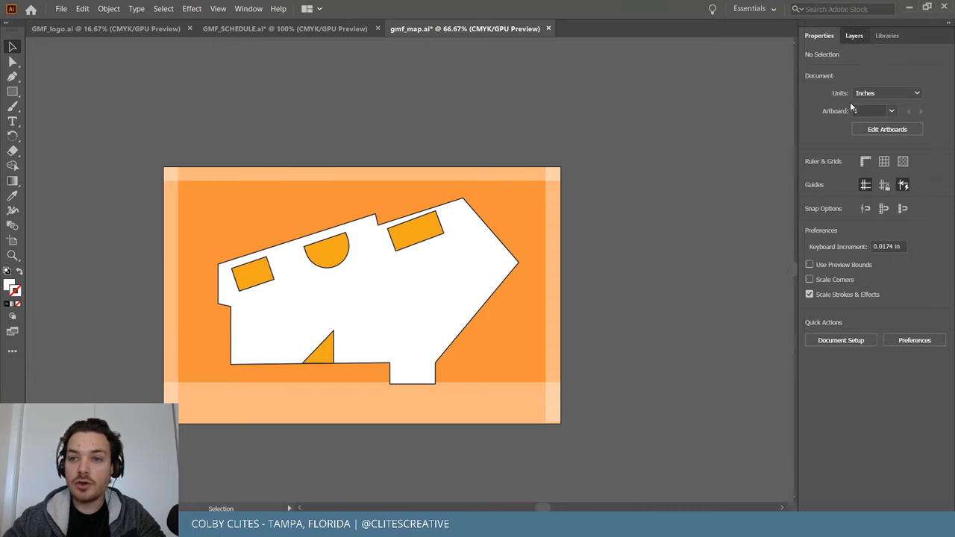
Ungroup the map artwork using Object > Ungroup.
left_click(854, 35)
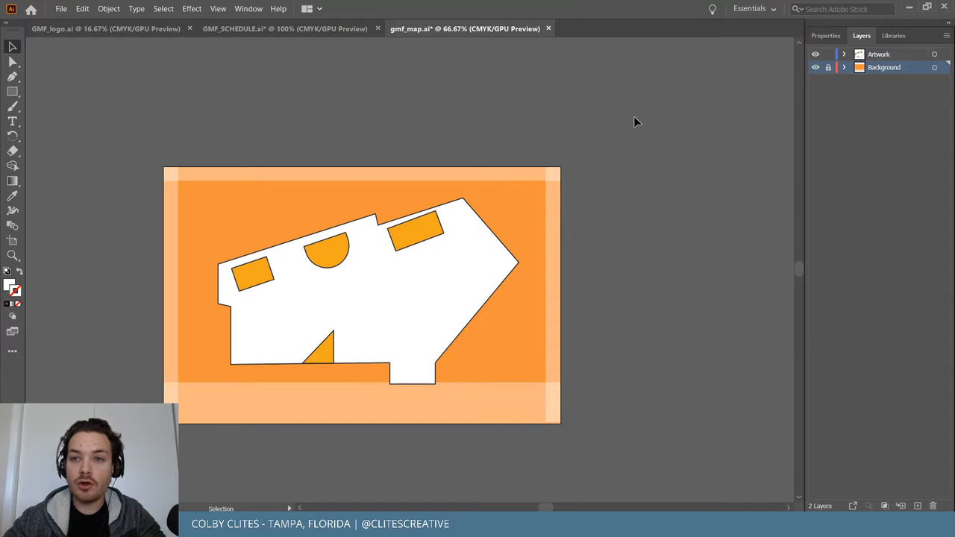
left_click(229, 266)
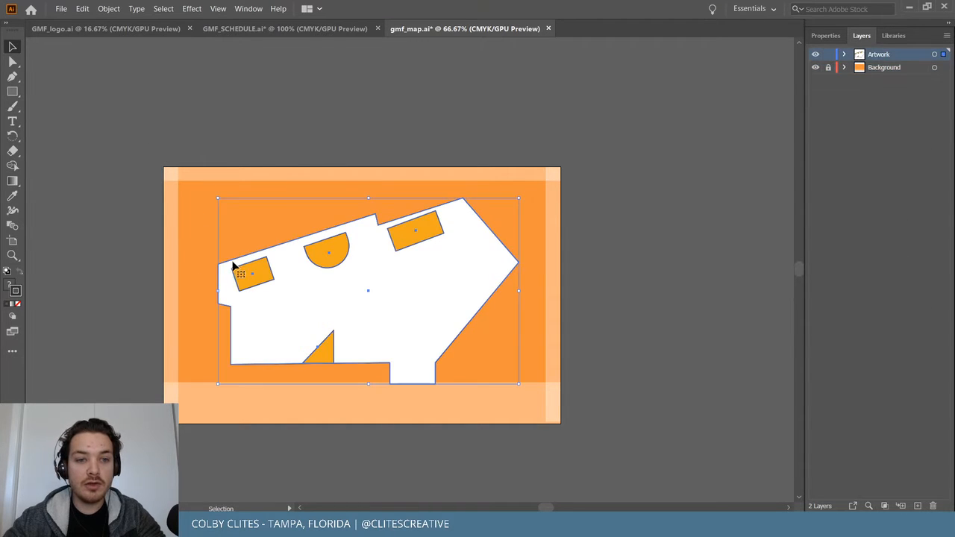
left_click(109, 8)
left_click(131, 73)
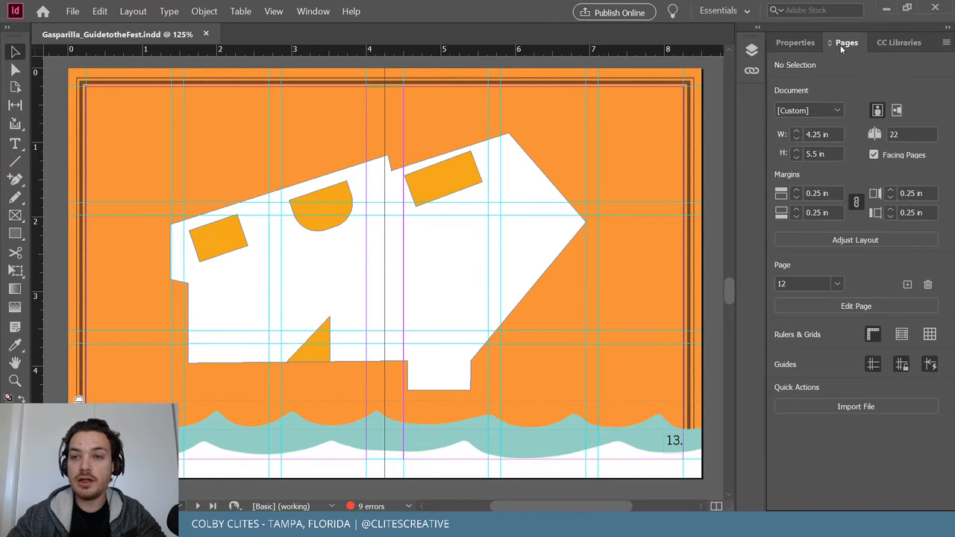
Review the placed map on the spread 12–13 in InDesign's Pages panel.
left_click(844, 42)
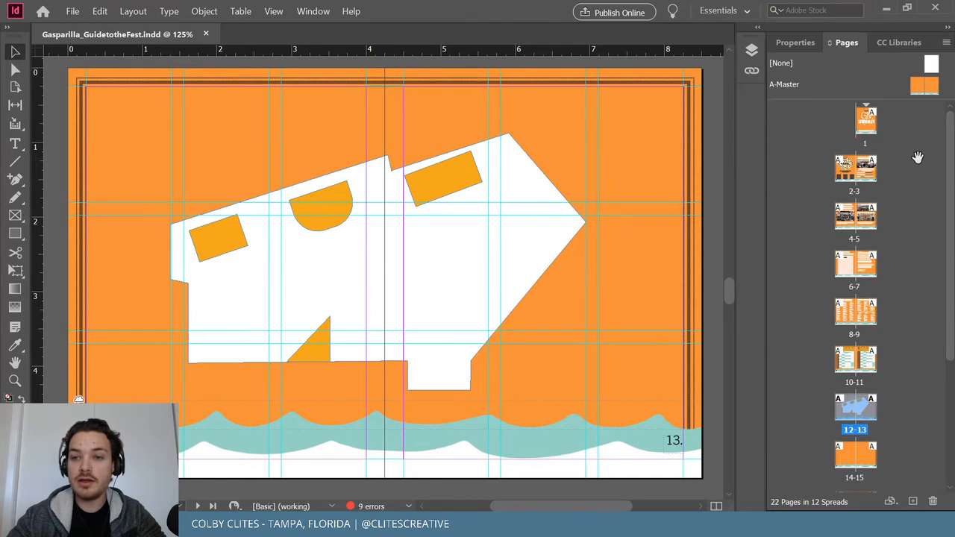
scroll(515, 324, "up", 2)
scroll(513, 339, "down", 2)
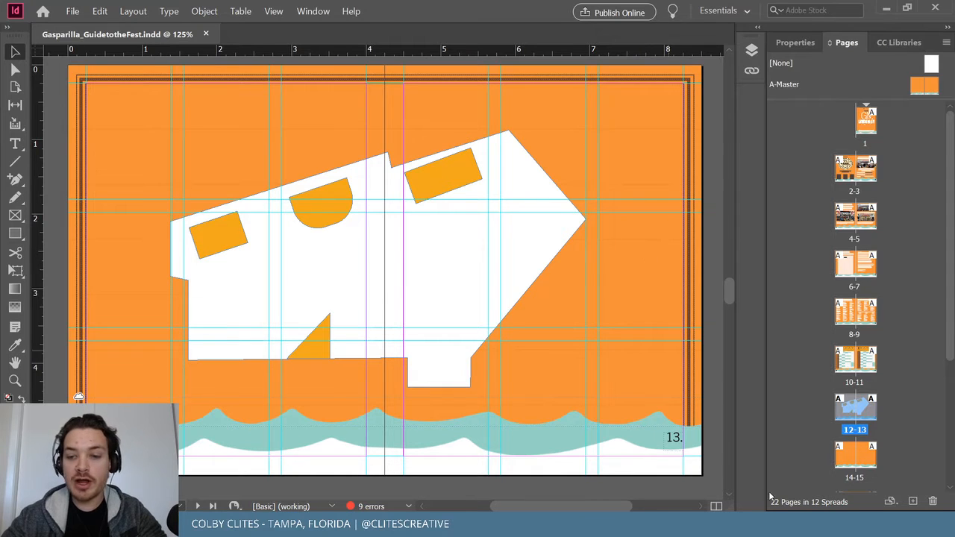
Bring up the Behance 'Gasparilla Music Festival - Visual Identity' page and maximise it.
left_click(412, 524)
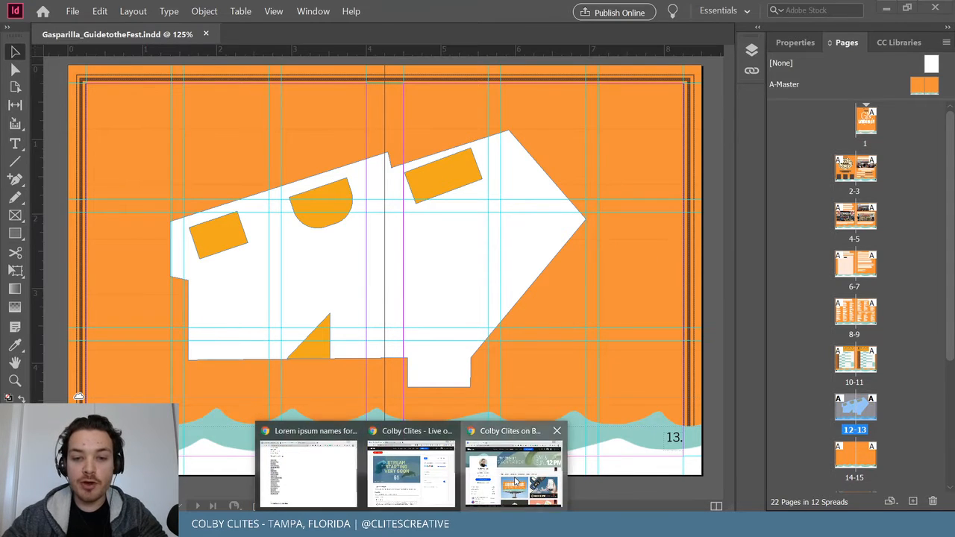
left_click(517, 475)
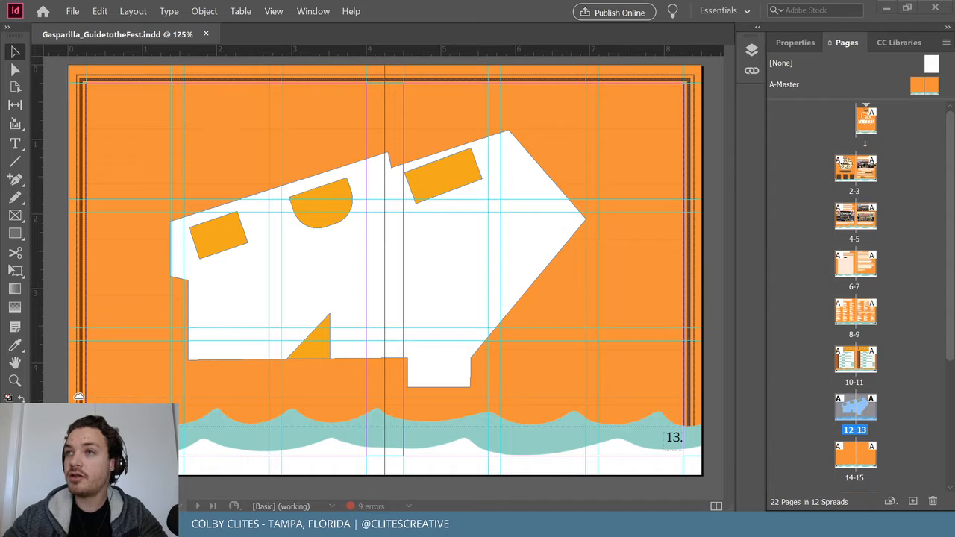
left_click_drag(761, 429, 217, 4)
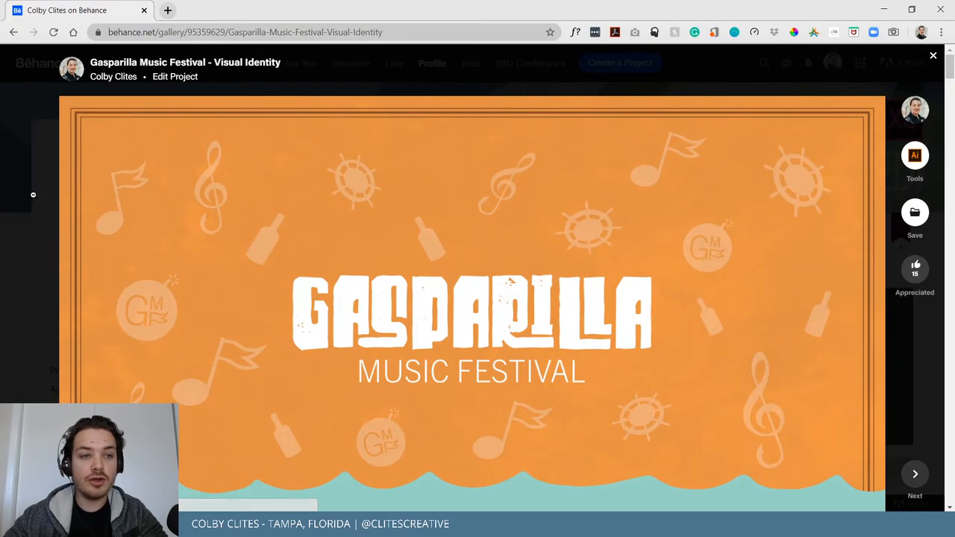
Scroll through the Gasparilla Music Festival project page on Behance.
scroll(609, 360, "down", 3)
scroll(610, 361, "down", 5)
scroll(338, 261, "up", 3)
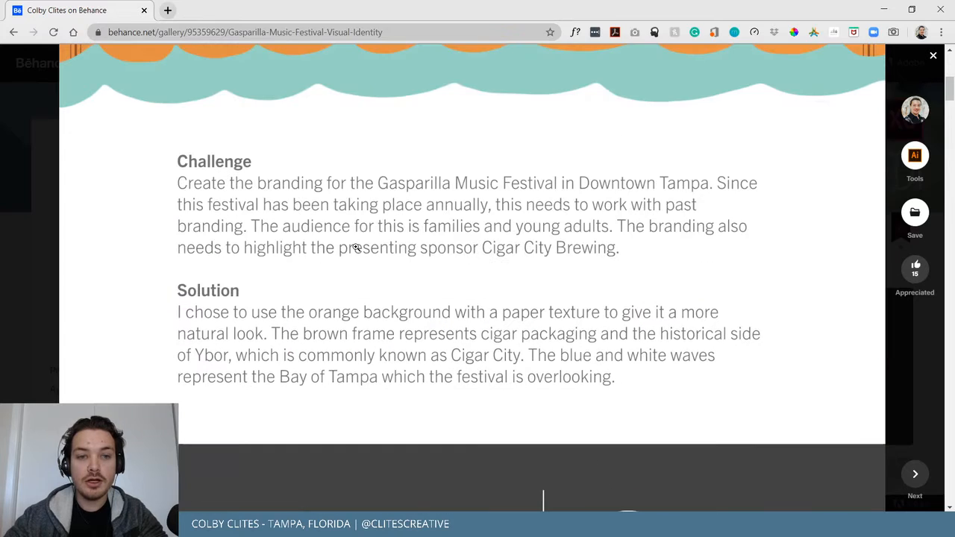
scroll(379, 341, "down", 8)
scroll(405, 103, "up", 10)
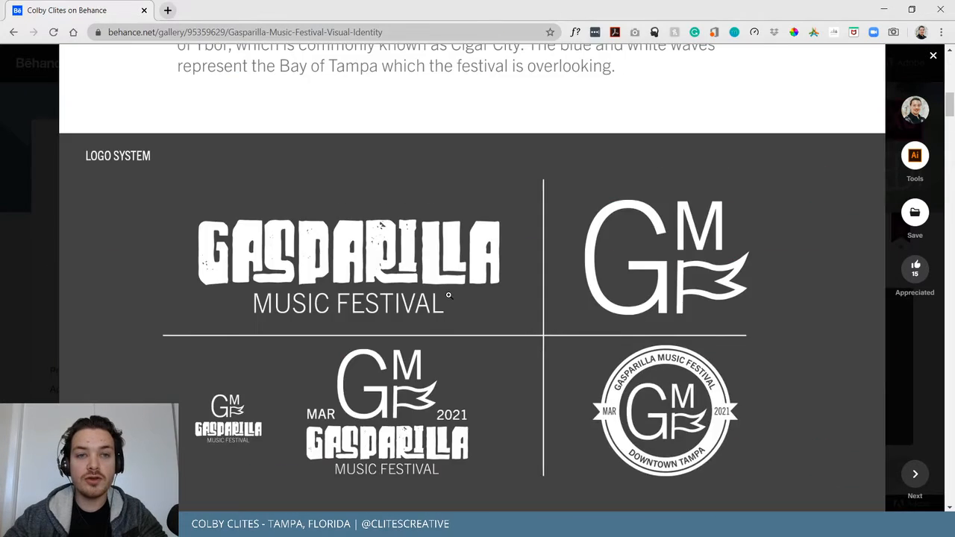
scroll(404, 103, "up", 5)
Move the browser aside and minimize the InDesign layout to reveal the gmf_map artwork.
left_click_drag(371, 5, 954, 232)
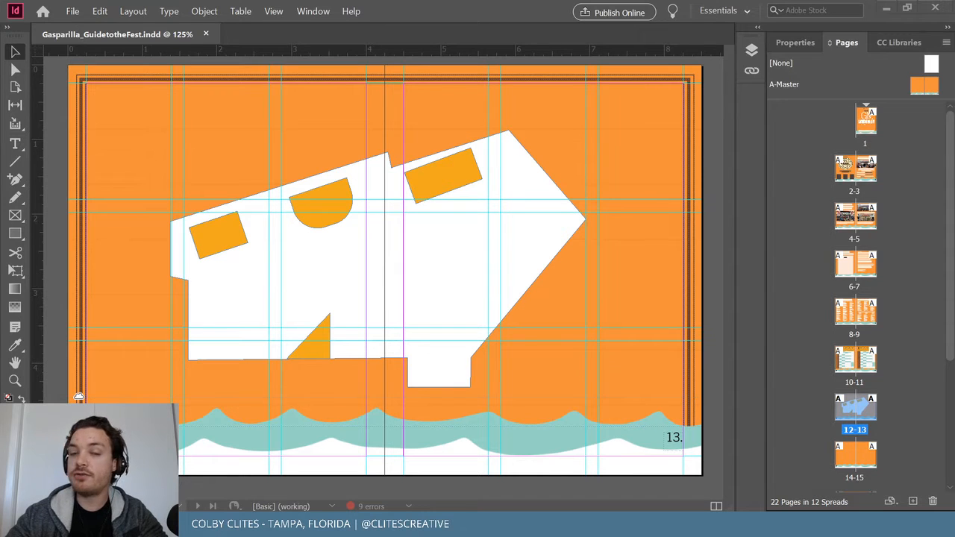
left_click(72, 11)
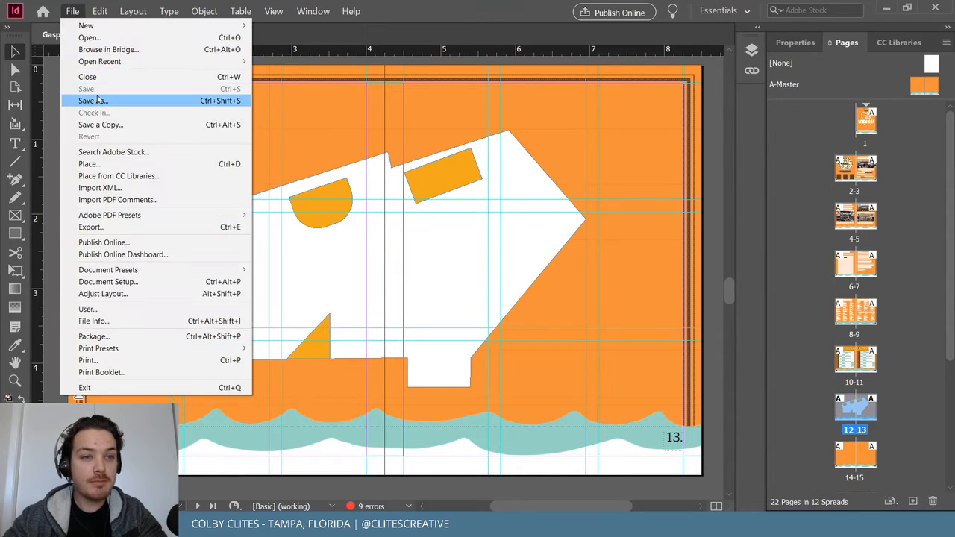
left_click(617, 62)
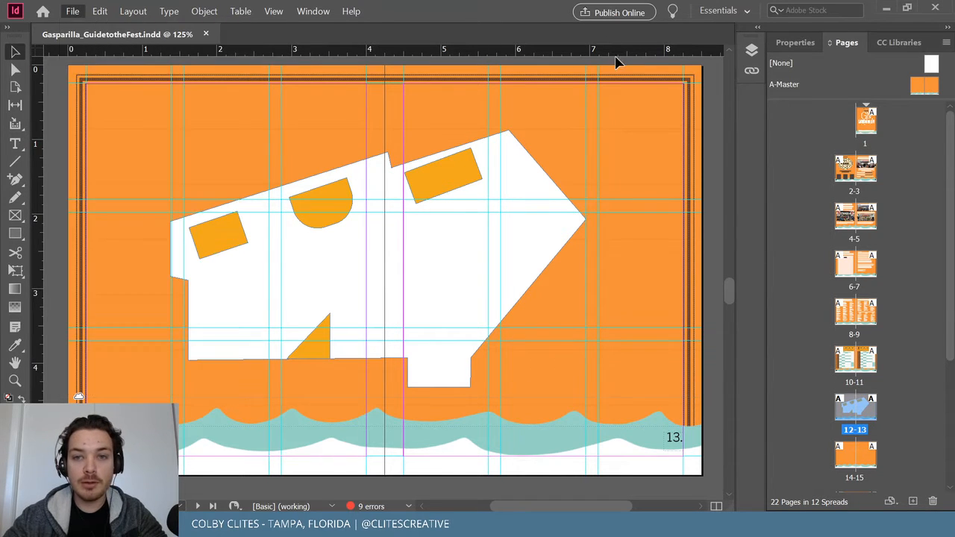
left_click(887, 9)
Undo an accidental nudge of the venue outline, then scale the whole map artwork down.
key("ctrl+1")
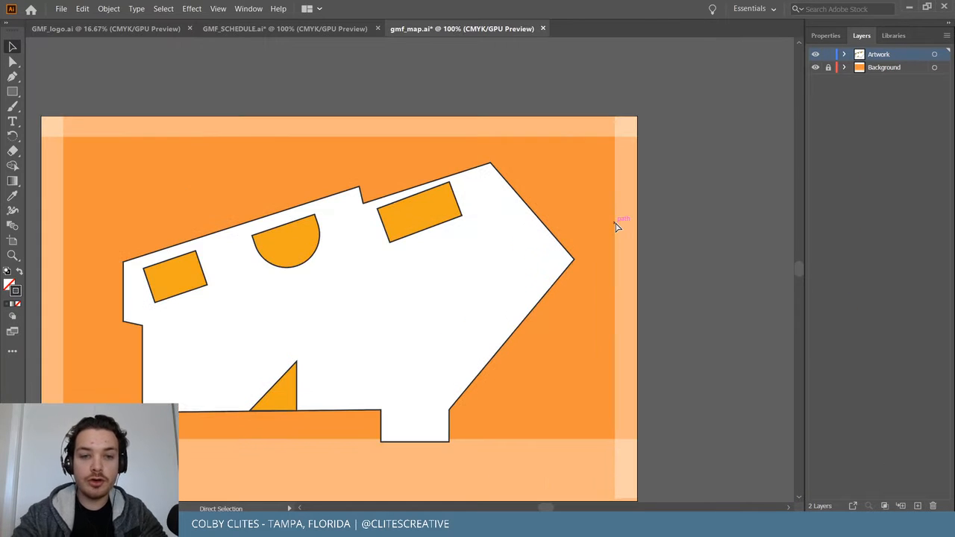
scroll(615, 227, "left", 2)
left_click(444, 252)
scroll(443, 253, "left", 2)
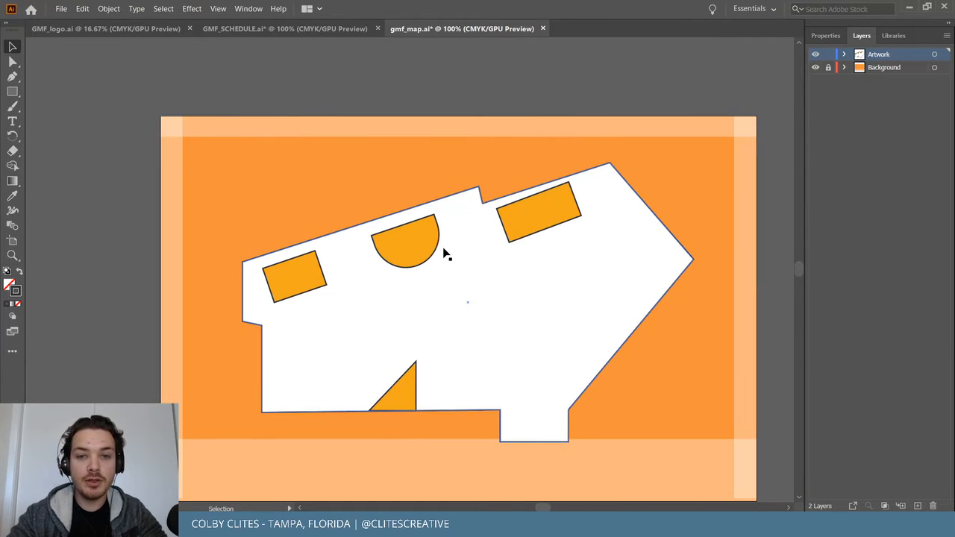
scroll(443, 254, "down", 3)
scroll(488, 274, "up", 2)
left_click_drag(533, 277, 534, 269)
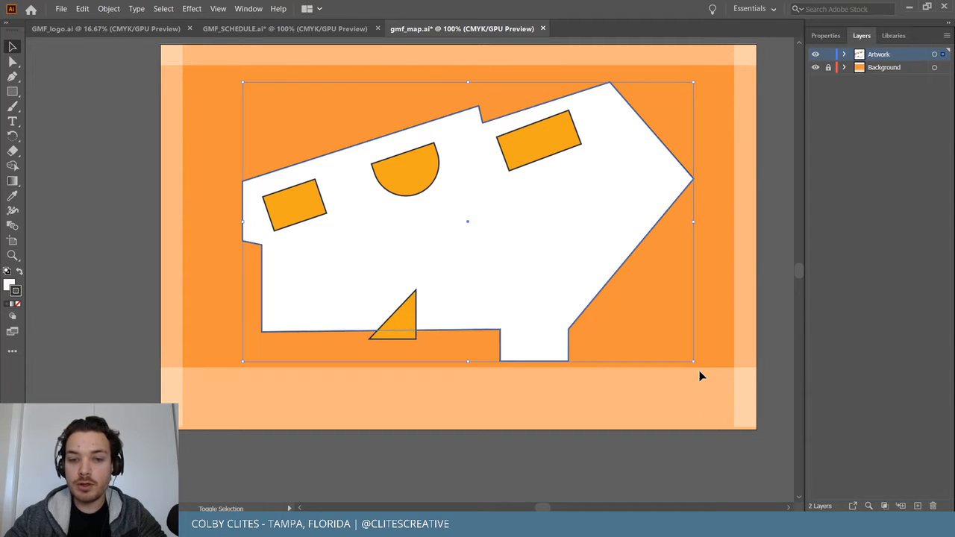
key("ctrl+z")
key("ctrl+a")
left_click_drag(693, 369, 571, 280)
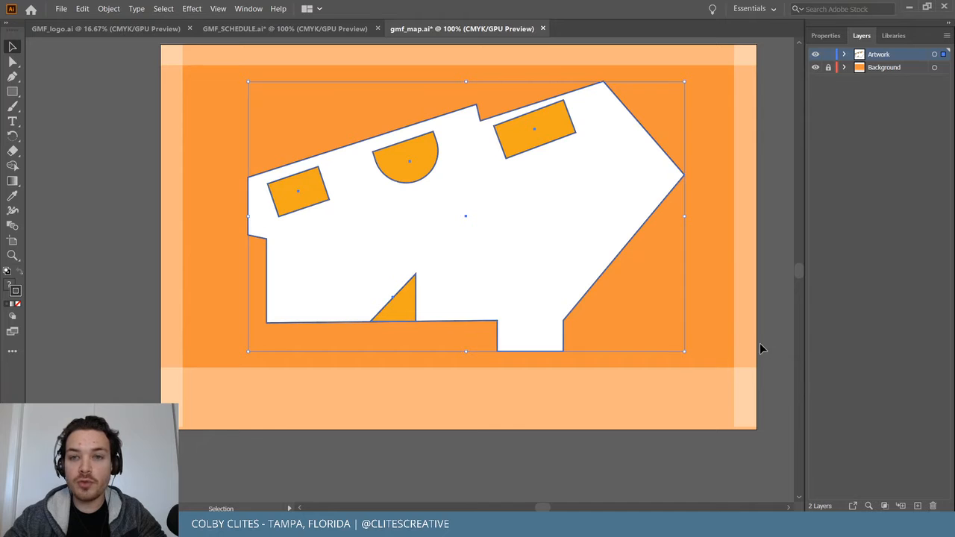
key("ctrl+plus")
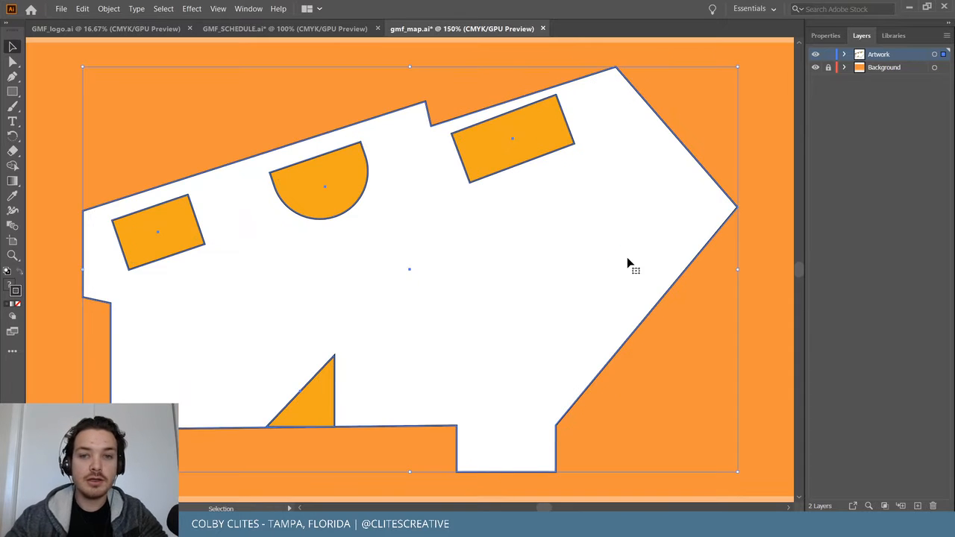
left_click(778, 289)
scroll(779, 286, "down", 5)
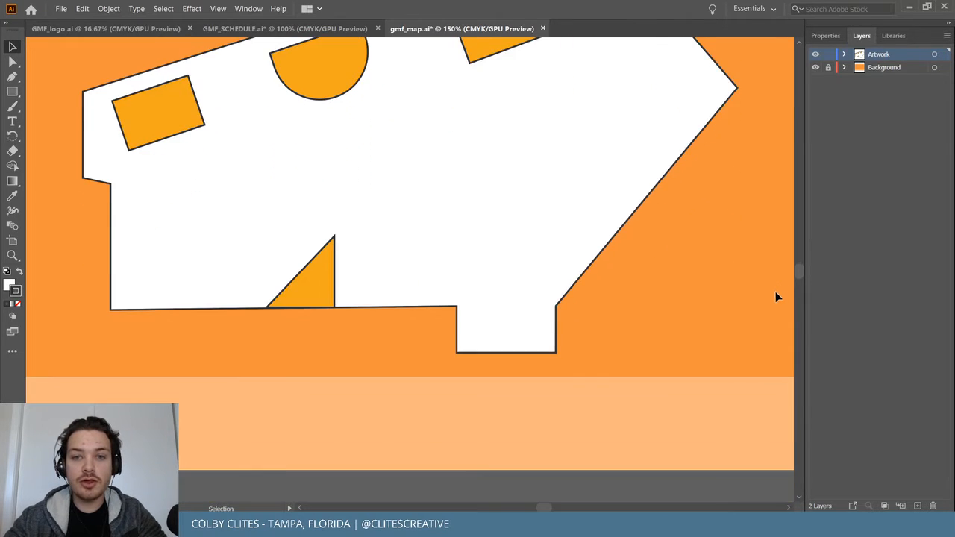
scroll(470, 383, "up", 3)
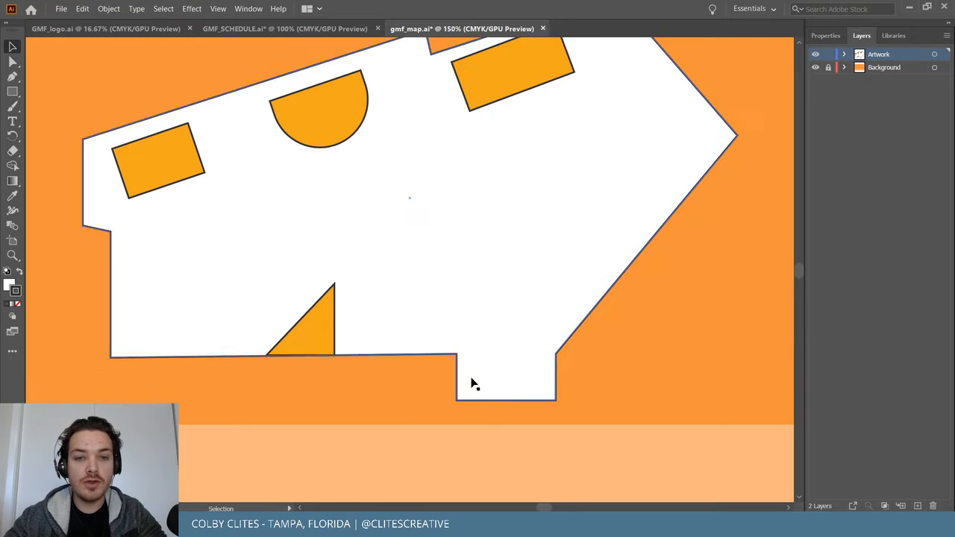
scroll(481, 395, "up", 3)
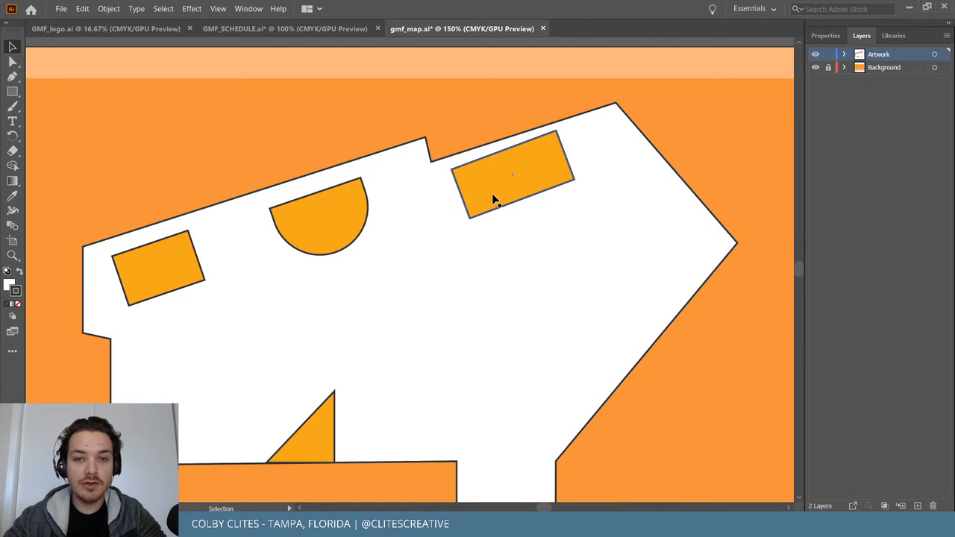
Rotate the upper-right orange rectangle to about 18.74° and butt it against the slanted wall.
left_click(557, 160)
left_click_drag(559, 132, 563, 128)
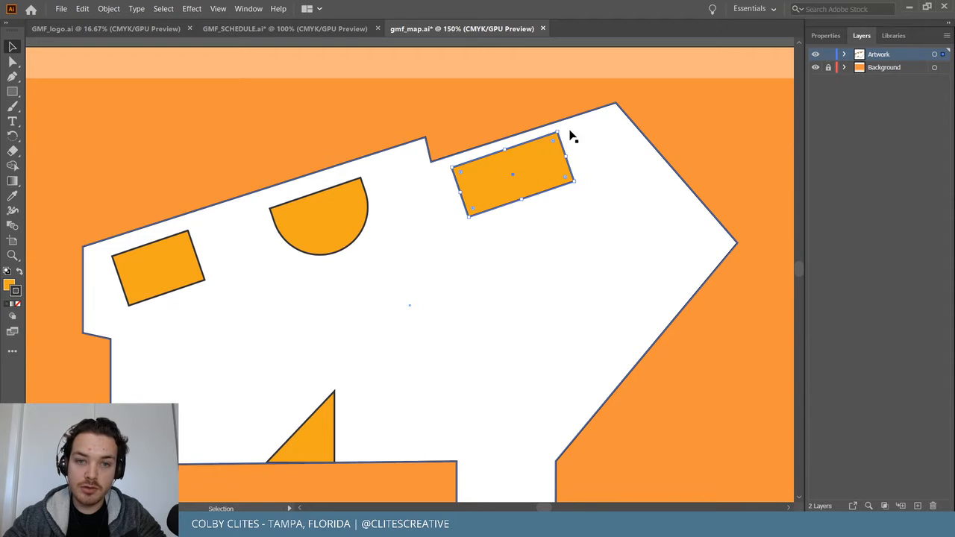
key("ctrl+equal")
key("ctrl+equal")
key("ctrl+equal")
key("ctrl+equal")
left_click_drag(450, 219, 437, 180)
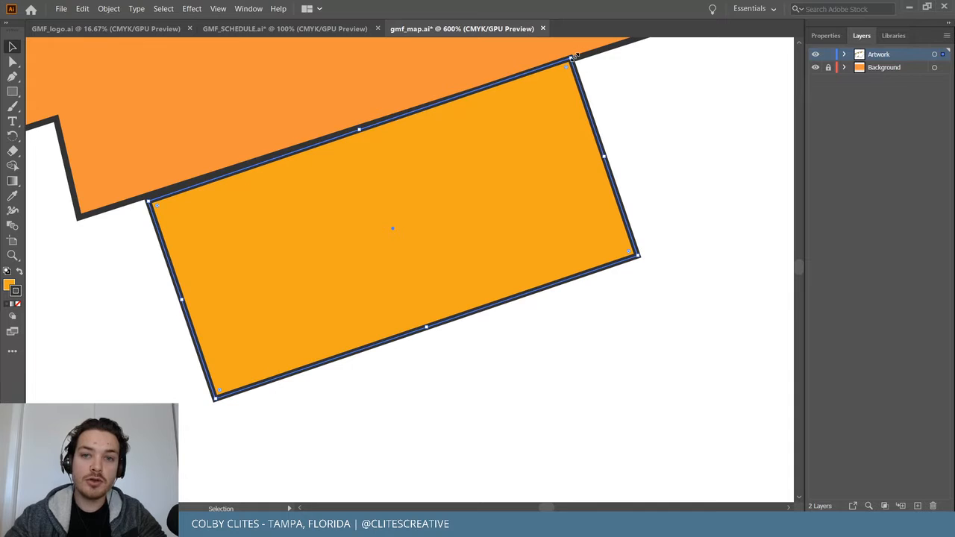
mouse_move(573, 52)
left_mouse_down()
mouse_move(565, 66)
mouse_move(576, 60)
left_mouse_up()
left_click_drag(511, 166, 523, 195)
left_click(684, 181)
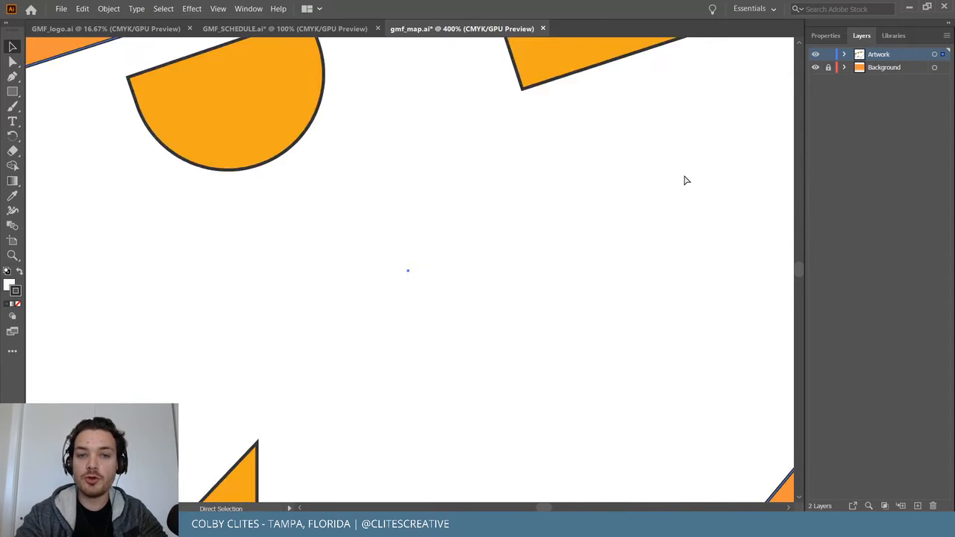
key("ctrl+0")
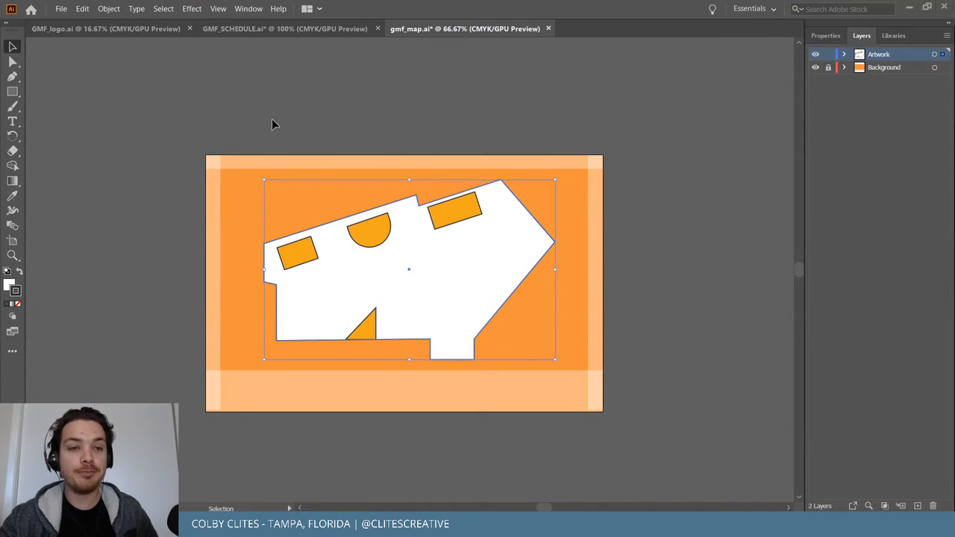
Save the map file and delete an accidental duplicate of the small left rectangle.
left_click(59, 10)
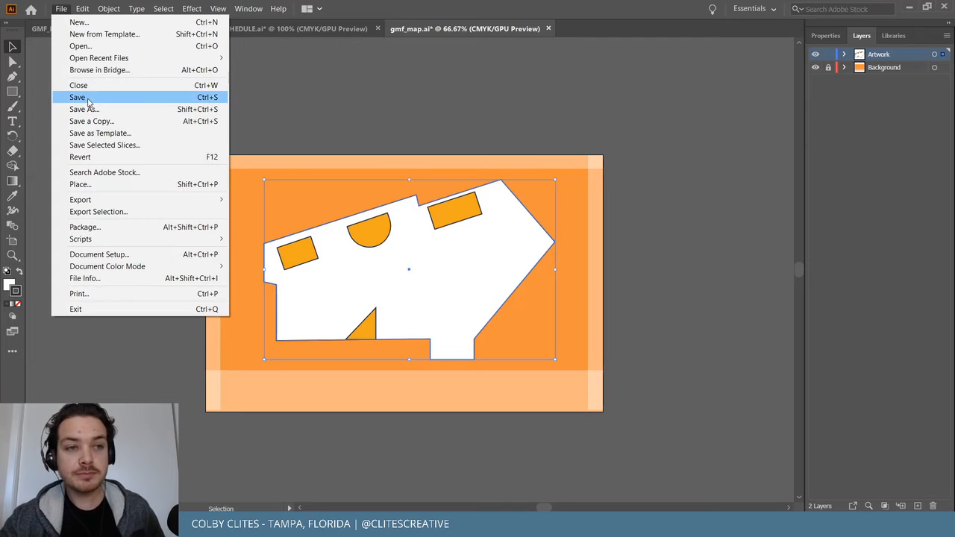
left_click(112, 97)
left_click(478, 134)
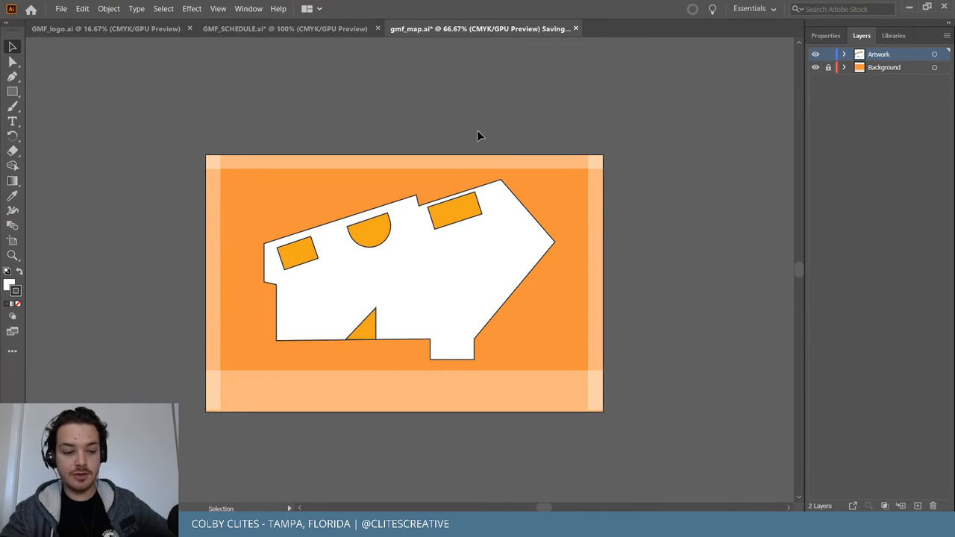
key("ctrl+equal")
key("ctrl+equal")
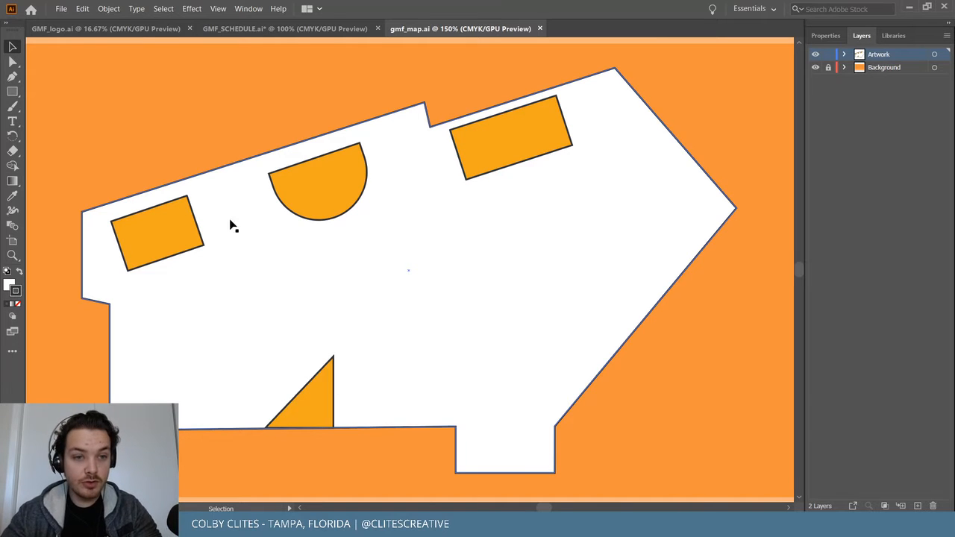
left_click(179, 237)
left_click_drag(169, 230, 256, 201)
key("Delete")
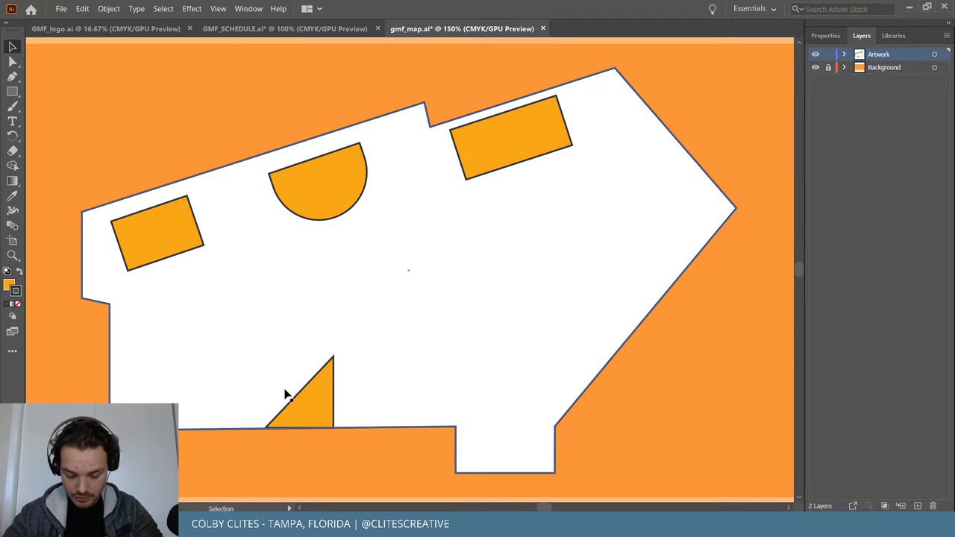
Marquee-select all five map shapes, rescale them slightly and shift them right onto the background.
left_click(514, 151)
scroll(486, 169, "left", 3)
key("ctrl+minus")
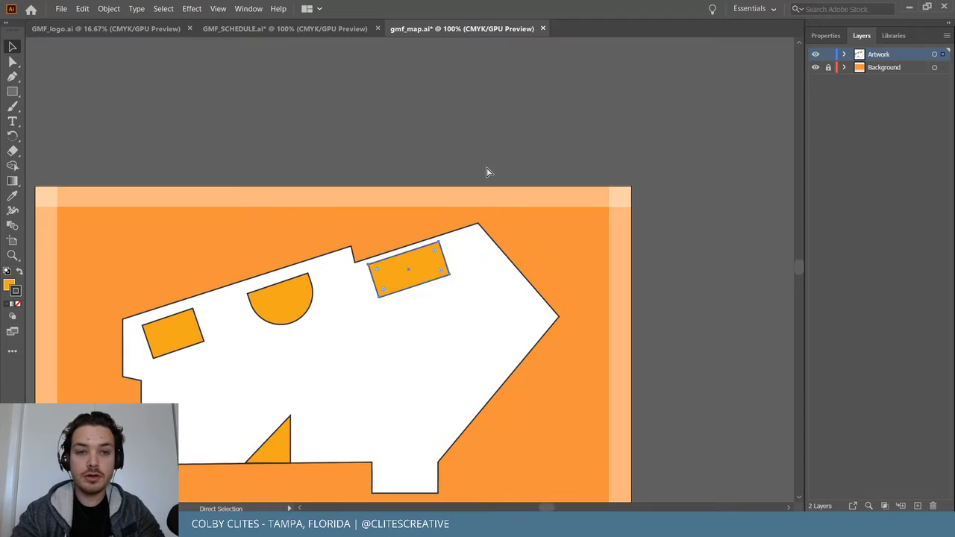
scroll(486, 171, "down", 2)
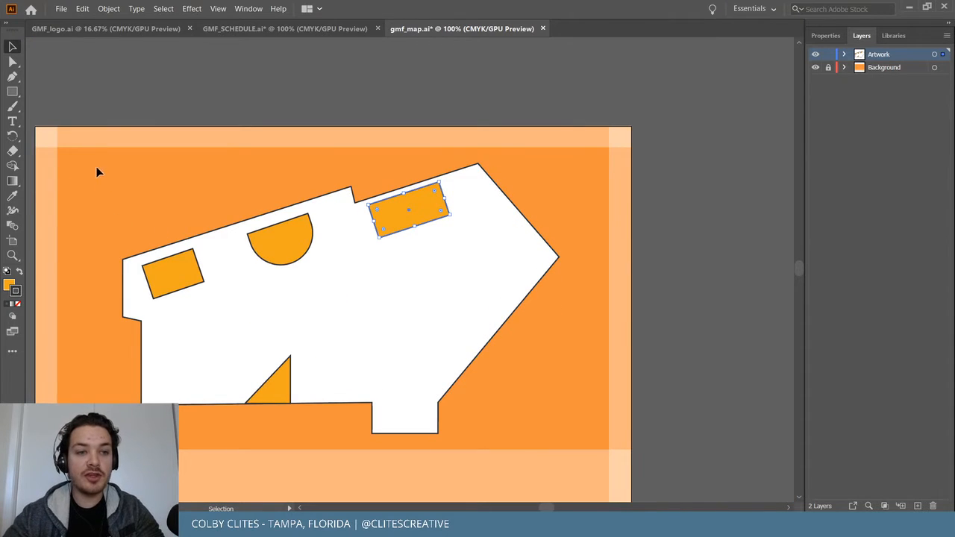
left_click_drag(111, 219, 518, 413)
left_click_drag(559, 163, 510, 191)
left_click_drag(435, 267, 462, 270)
left_click_drag(536, 191, 550, 181)
left_click_drag(499, 254, 524, 249)
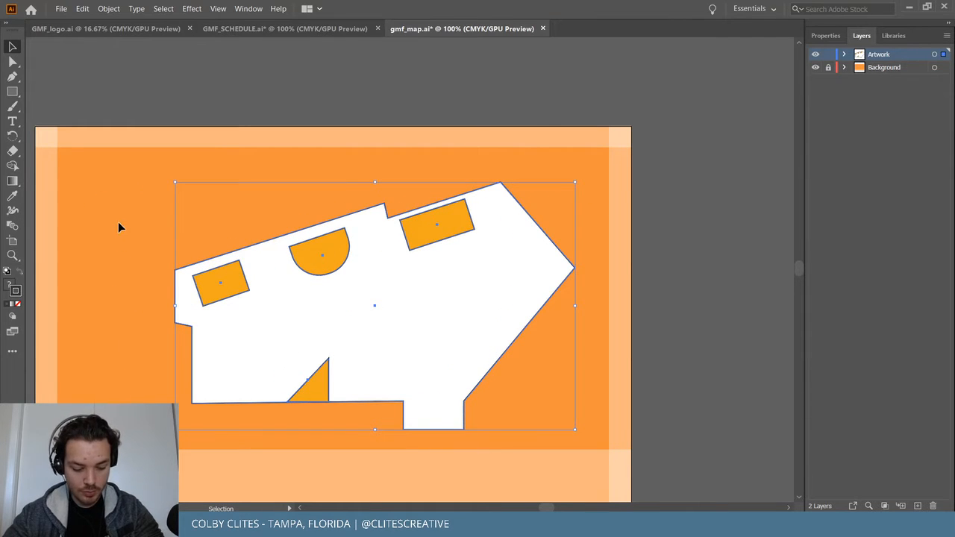
left_click(624, 96)
scroll(623, 92, "left", 2)
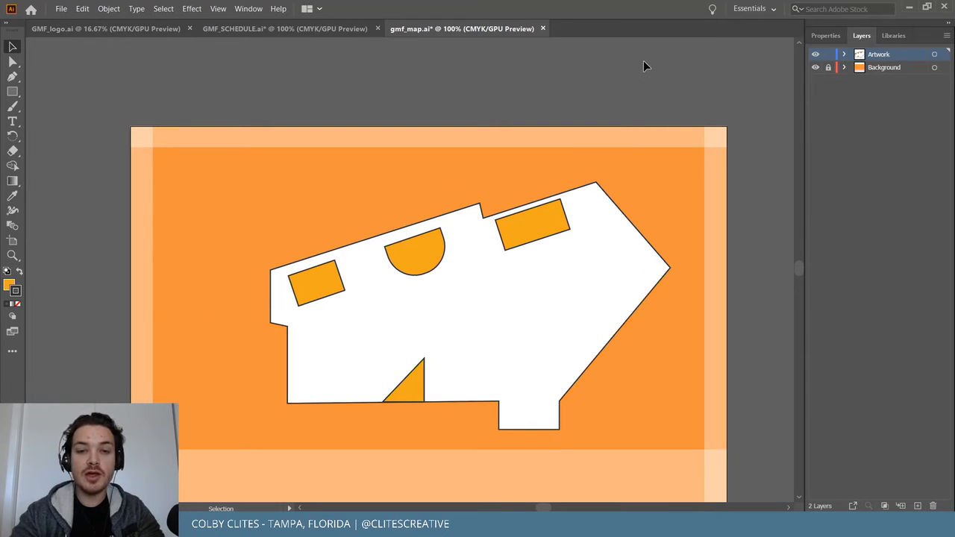
key("a")
key("ctrl+equal")
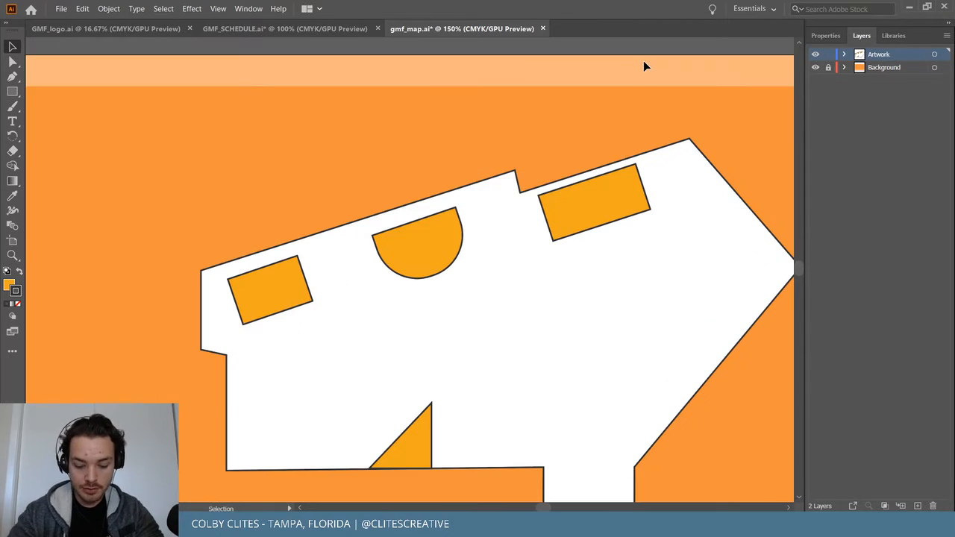
Save the map and shift the semicircle stage up and left, keeping the left rectangle in place.
left_click(62, 9)
left_click(105, 96)
scroll(257, 111, "down", 1)
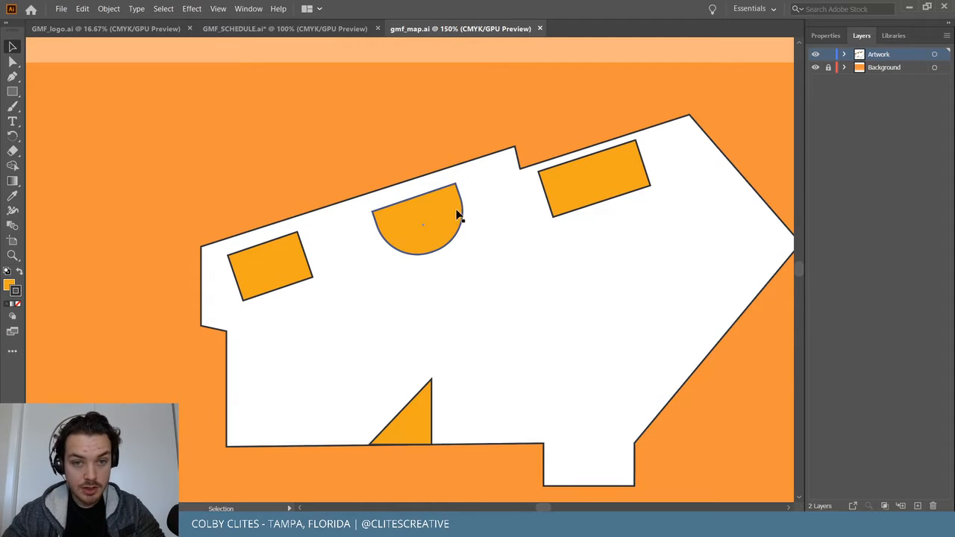
mouse_move(437, 207)
left_mouse_down()
mouse_move(431, 199)
mouse_move(438, 207)
left_mouse_up()
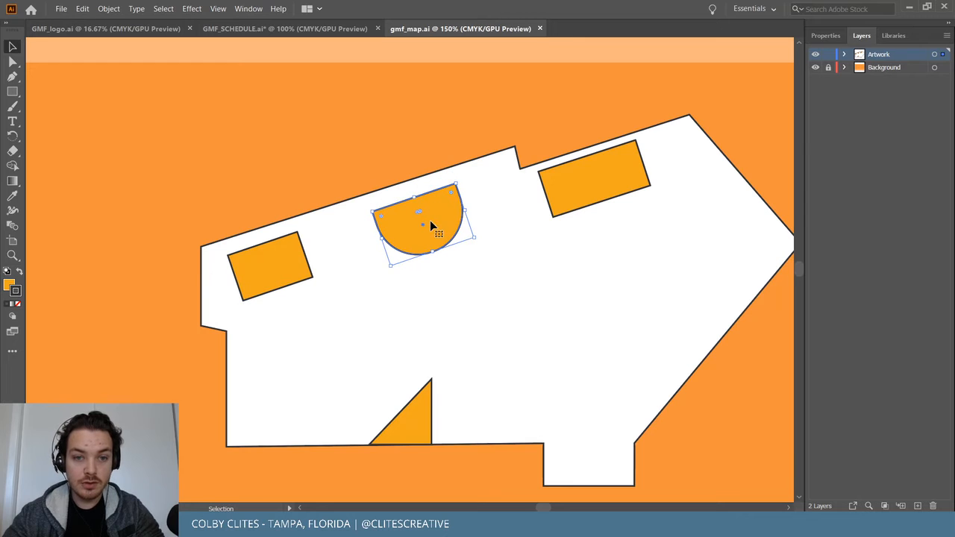
left_click_drag(294, 277, 283, 263)
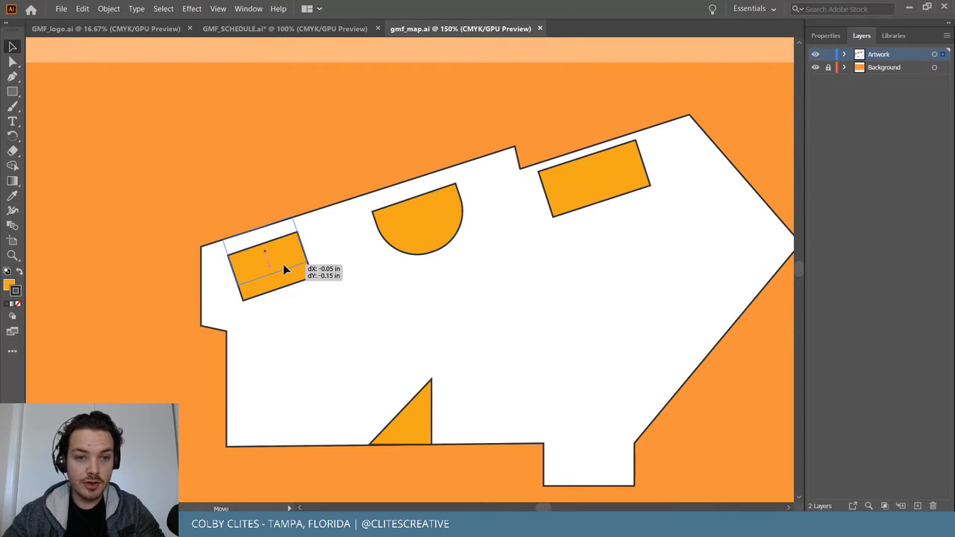
key("ctrl+z")
Slide the right orange stage rectangle to the left inside the venue.
left_click(480, 192)
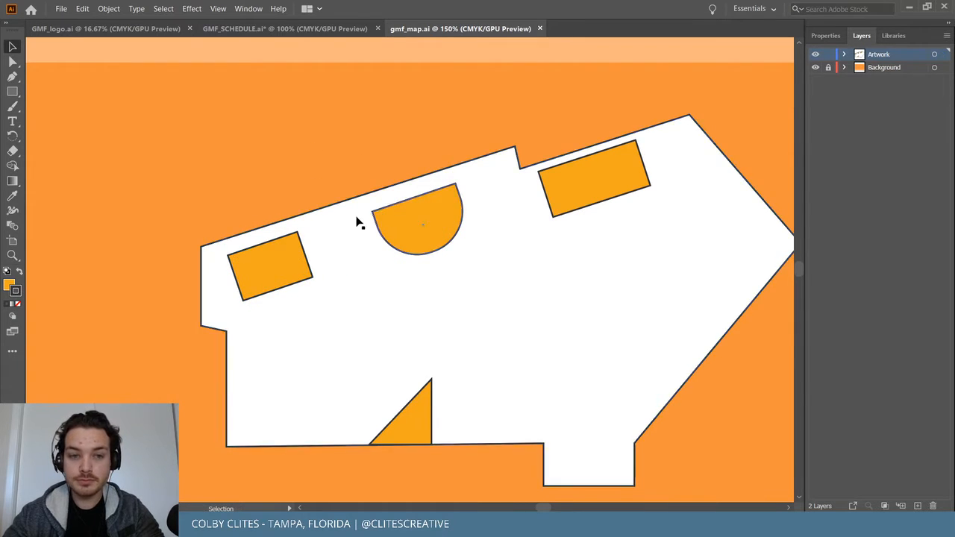
left_click(617, 182)
left_click_drag(617, 183, 620, 186)
left_click(570, 134)
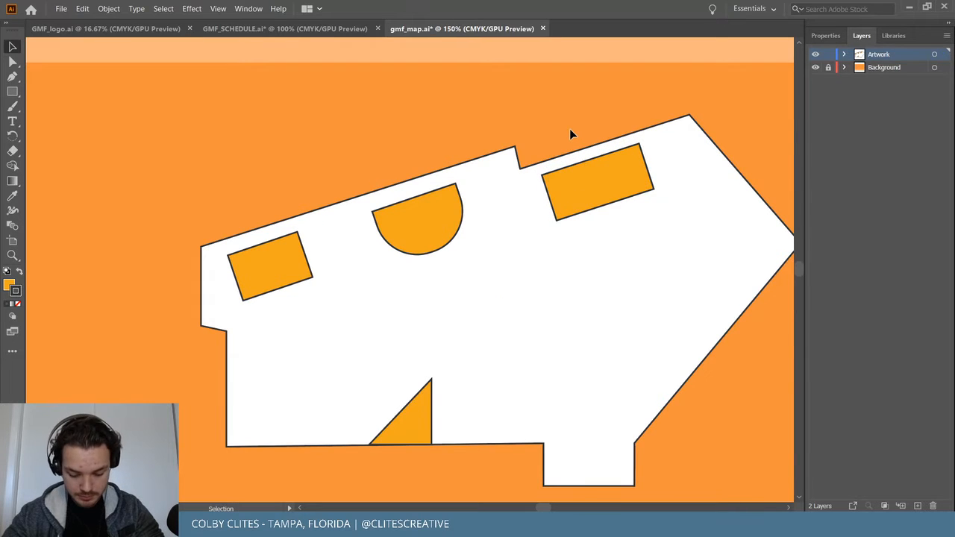
left_click_drag(624, 171, 683, 150)
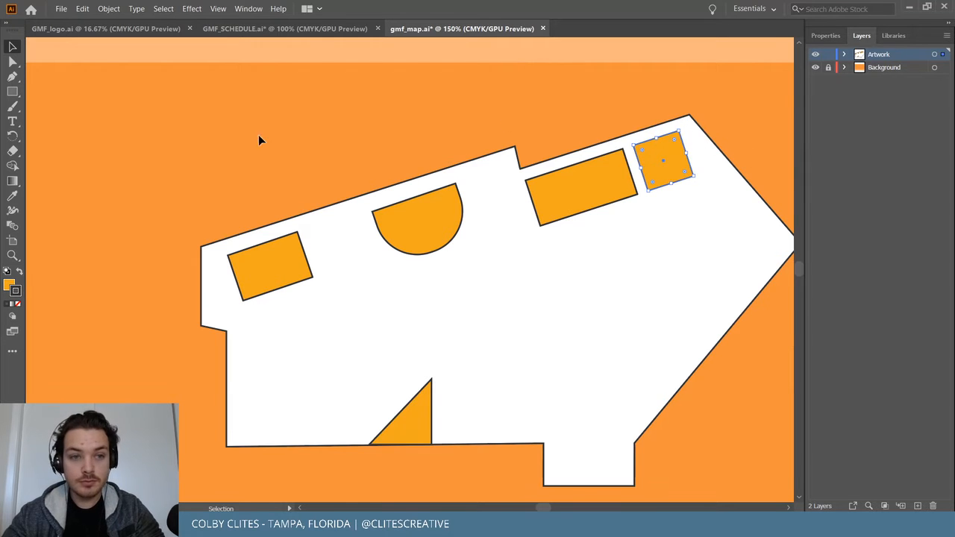
Fill the square with the festival library teal and place a copy beside the left stage.
left_click(892, 36)
left_click(824, 214)
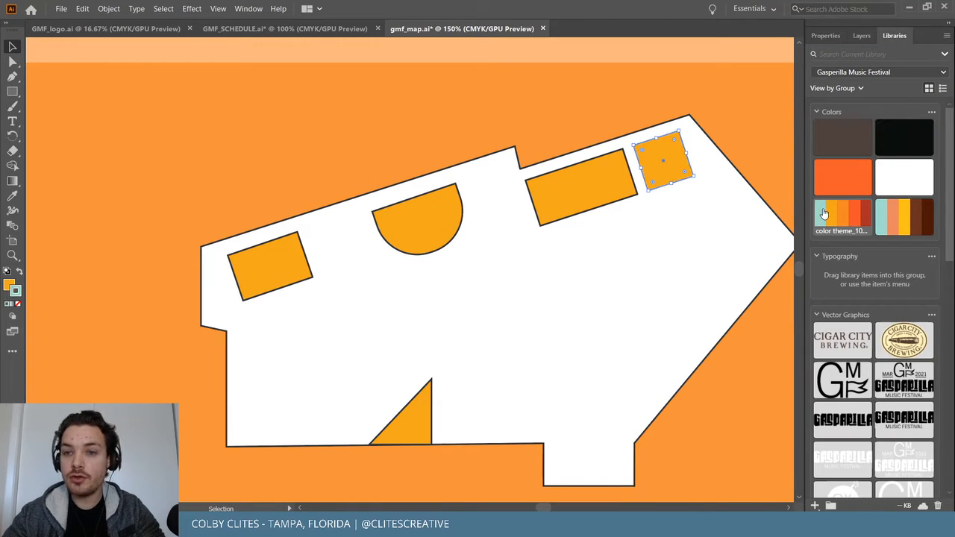
left_click(11, 283)
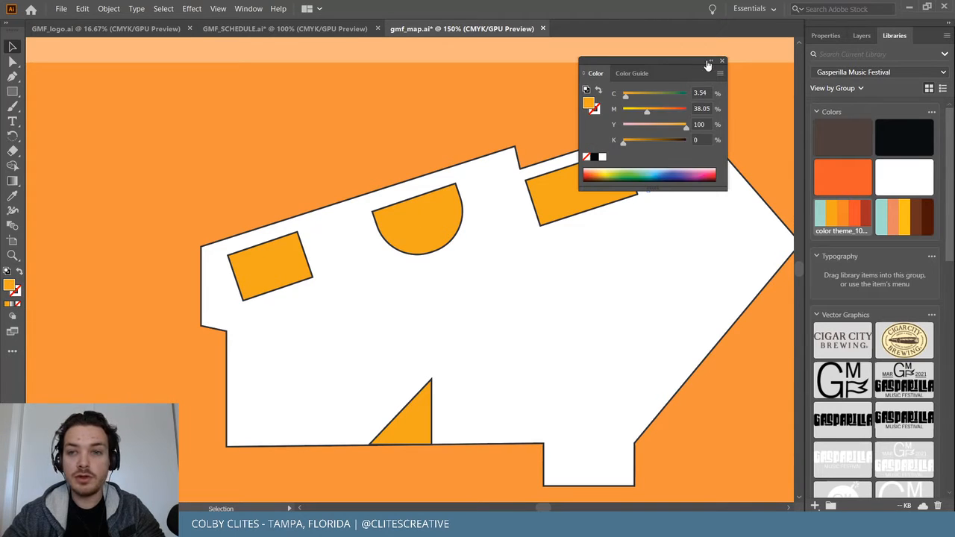
left_click(741, 90)
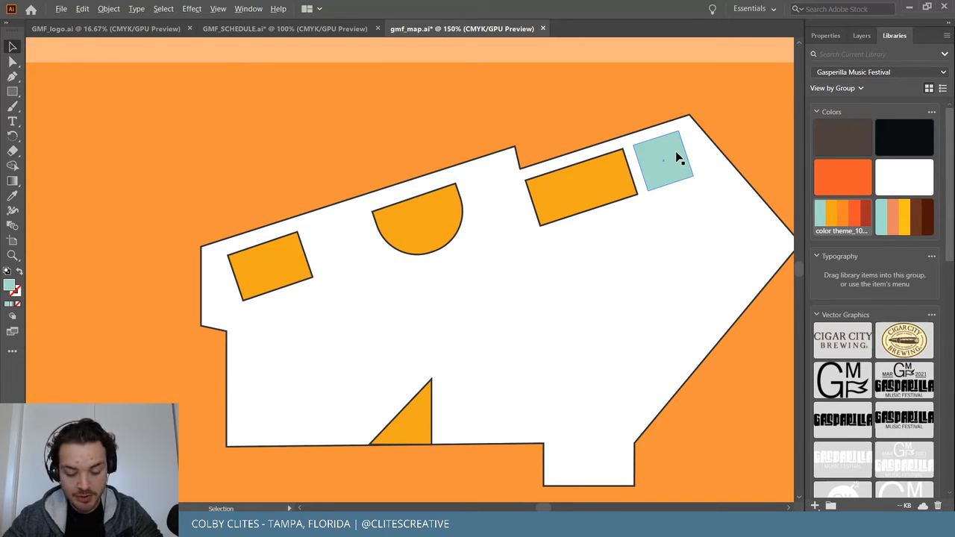
left_click_drag(677, 156, 352, 241)
left_click(583, 105)
Try removing the outline from the semicircle, rectangles and triangle, then undo it.
left_click(461, 202)
left_click(595, 193, "shift")
left_click(239, 269, "shift")
left_click(395, 418, "shift")
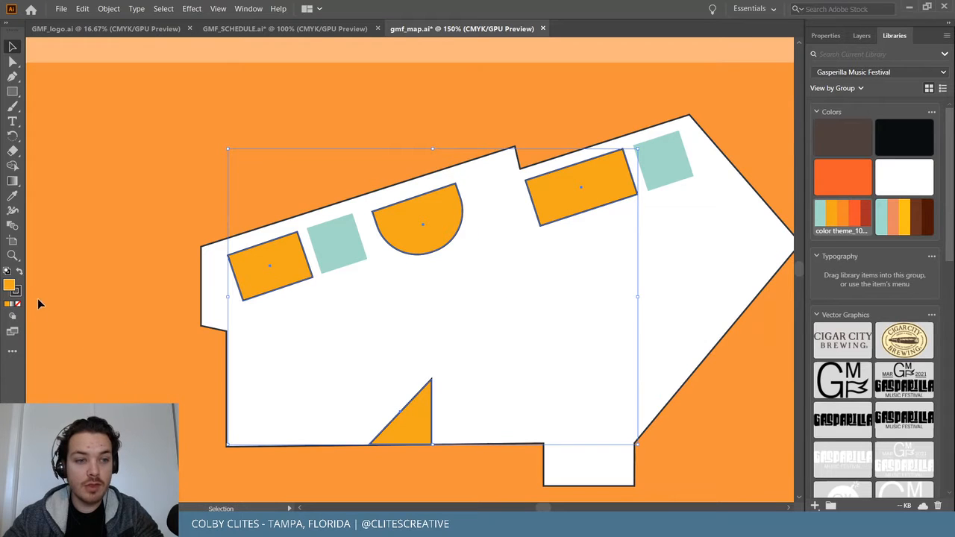
left_click(16, 292)
key("slash")
left_click(124, 244)
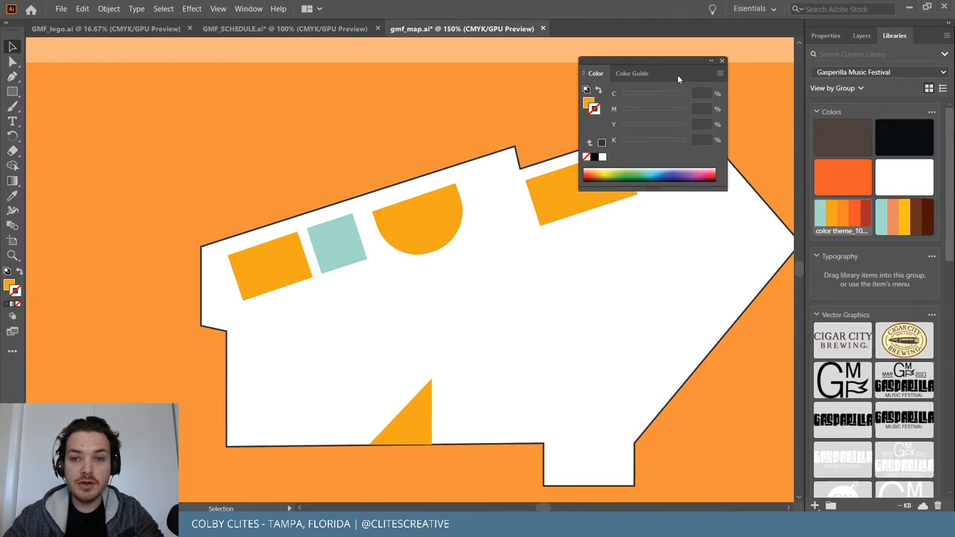
left_click(722, 60)
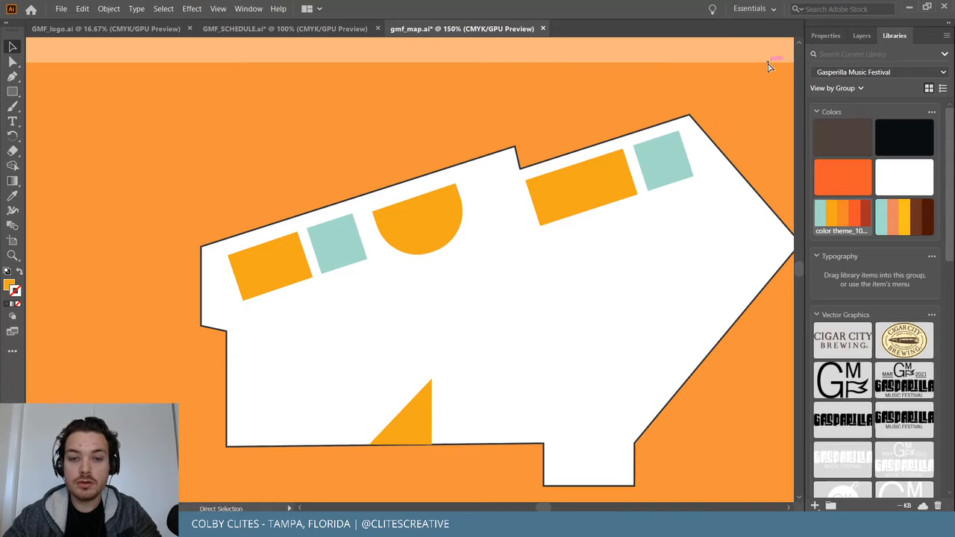
key("ctrl+z")
Give both teal squares the dark #090E0F library outline.
left_click(663, 165)
left_click(332, 246, "shift")
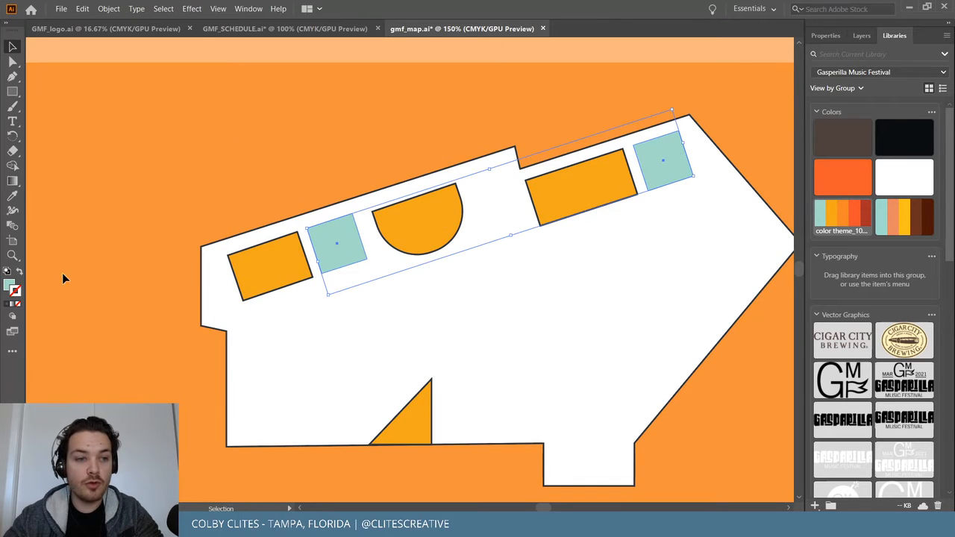
left_click(904, 136)
left_click(338, 138)
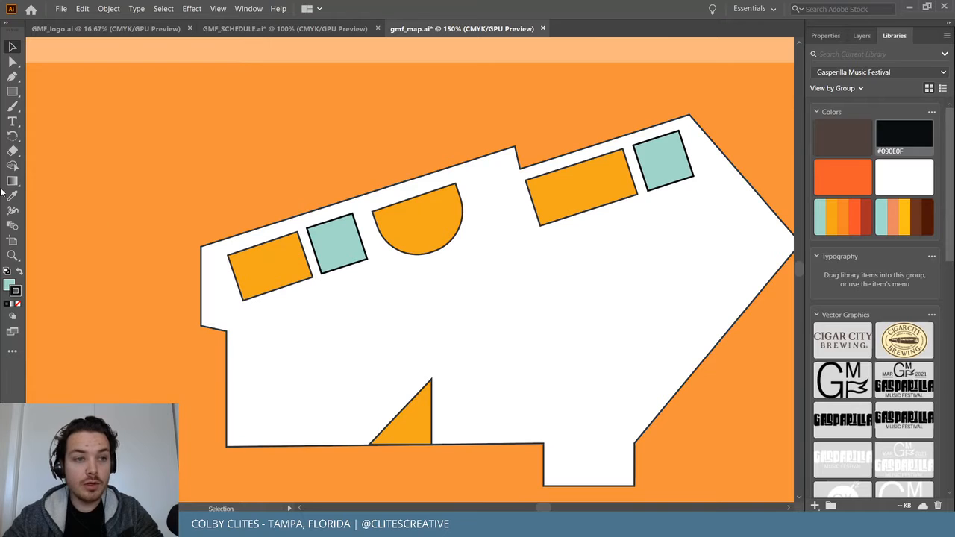
Draw a lower-left rectangle with a dark library outline and red-orange theme fill.
left_click(12, 91)
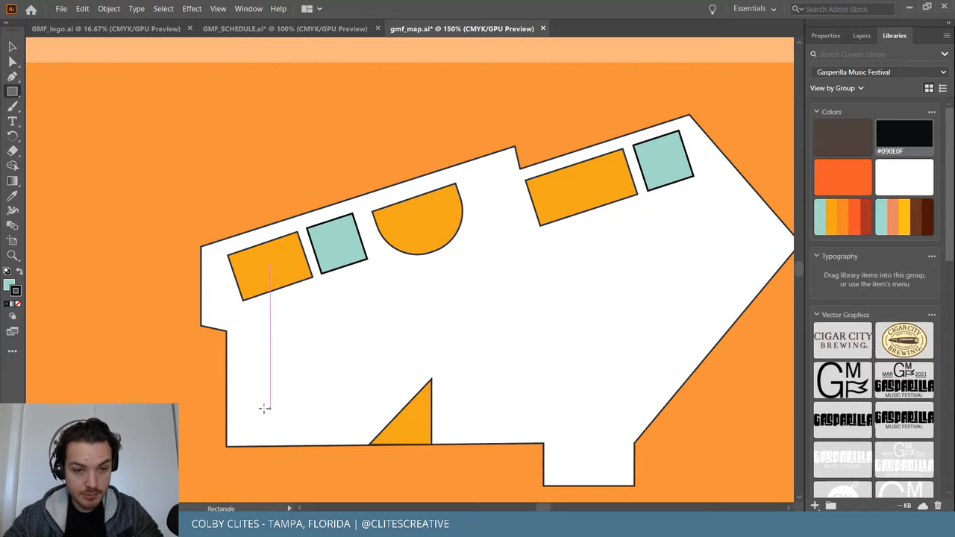
mouse_move(250, 385)
left_mouse_down()
mouse_move(301, 428)
mouse_move(355, 441)
left_mouse_up()
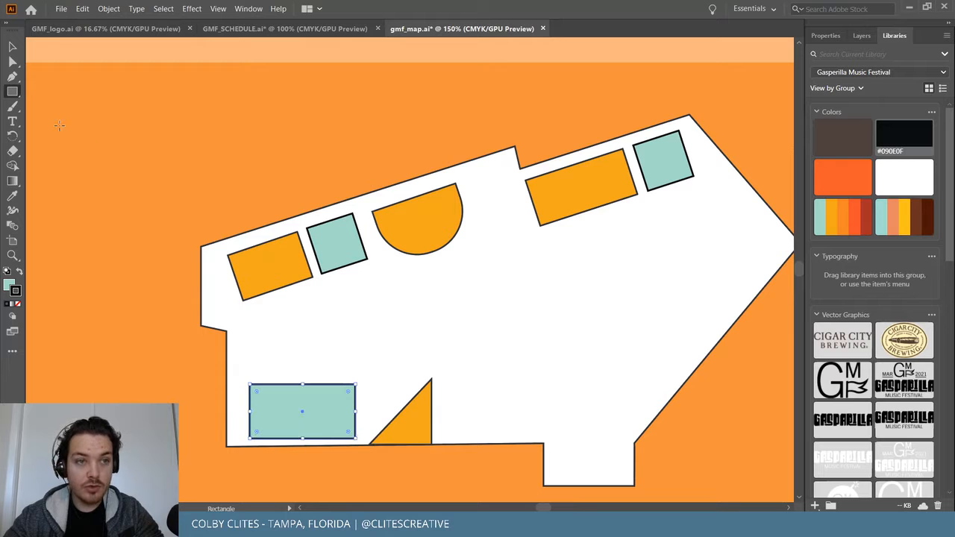
left_click(857, 209)
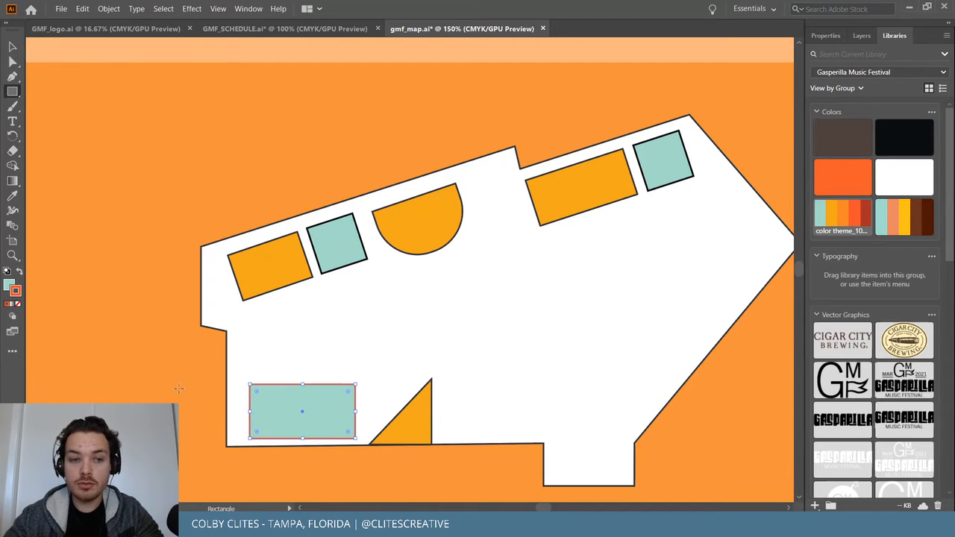
left_click(903, 137)
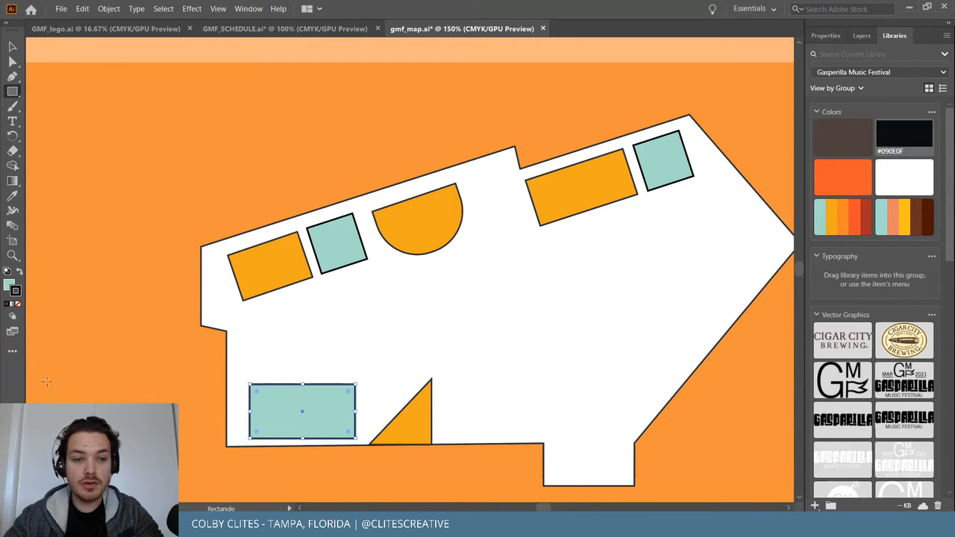
left_click(9, 286)
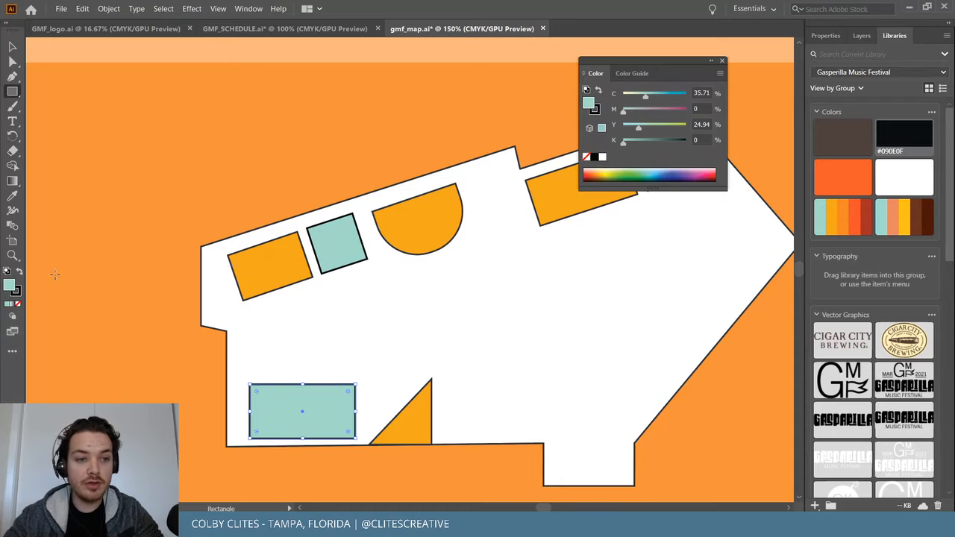
left_click(861, 217)
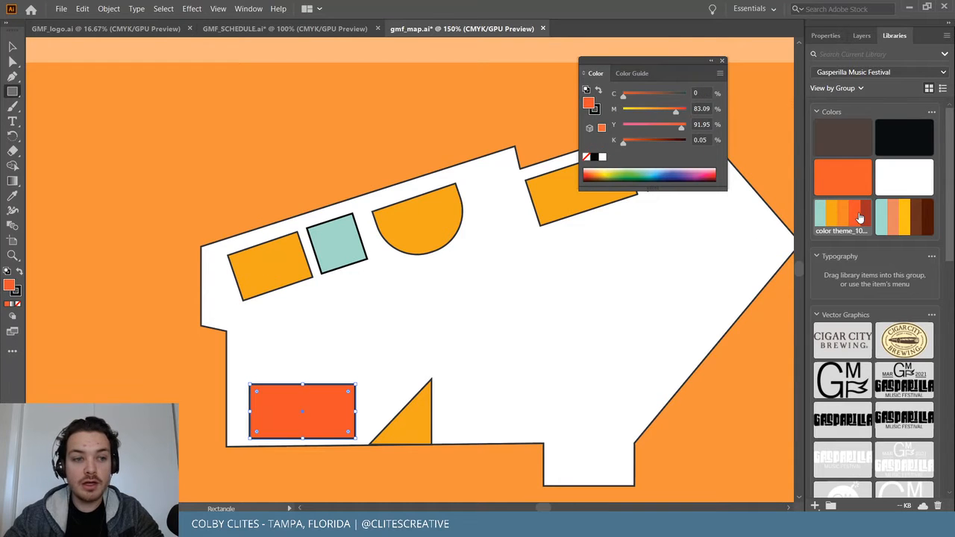
left_click(722, 61)
left_click(11, 47)
left_click(74, 151)
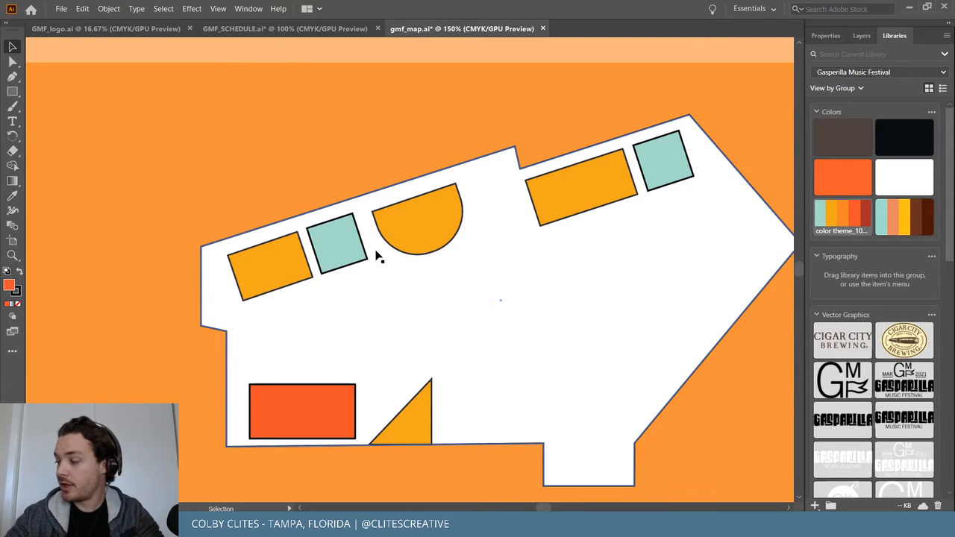
Copy the red-orange rectangle upward and reshape the copy into a narrow upright bar.
left_click(323, 408)
left_click_drag(324, 405, 409, 296)
left_click_drag(468, 269, 343, 366)
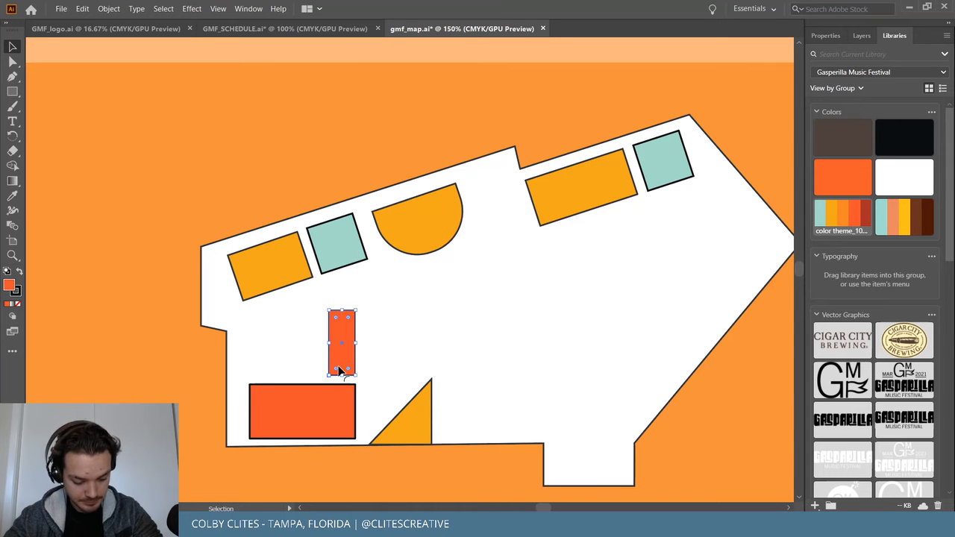
left_click_drag(341, 312, 504, 256)
left_click(218, 364)
Paste another copy of the bar and turn it horizontal below the semicircle.
key("a")
key("ctrl+c")
key("ctrl+v")
key("v")
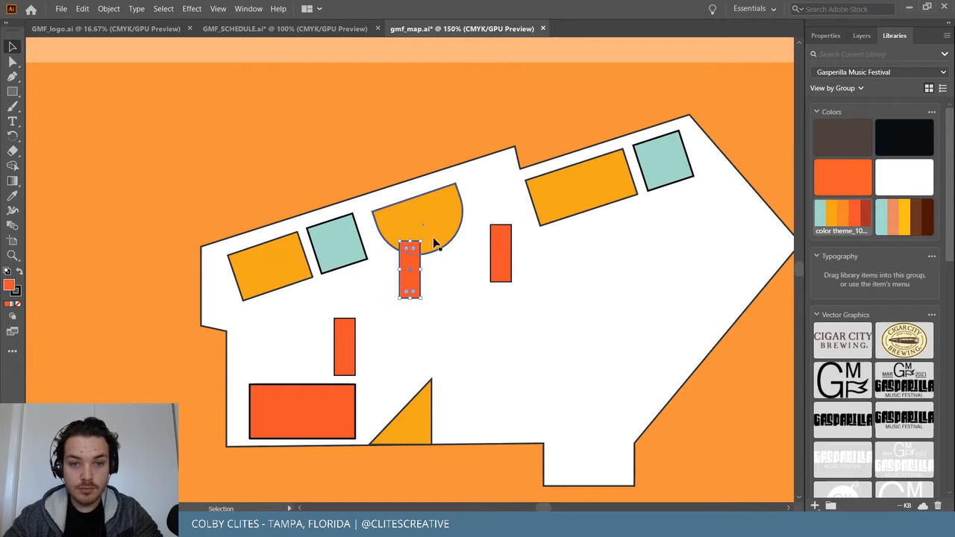
left_click_drag(424, 237, 551, 274)
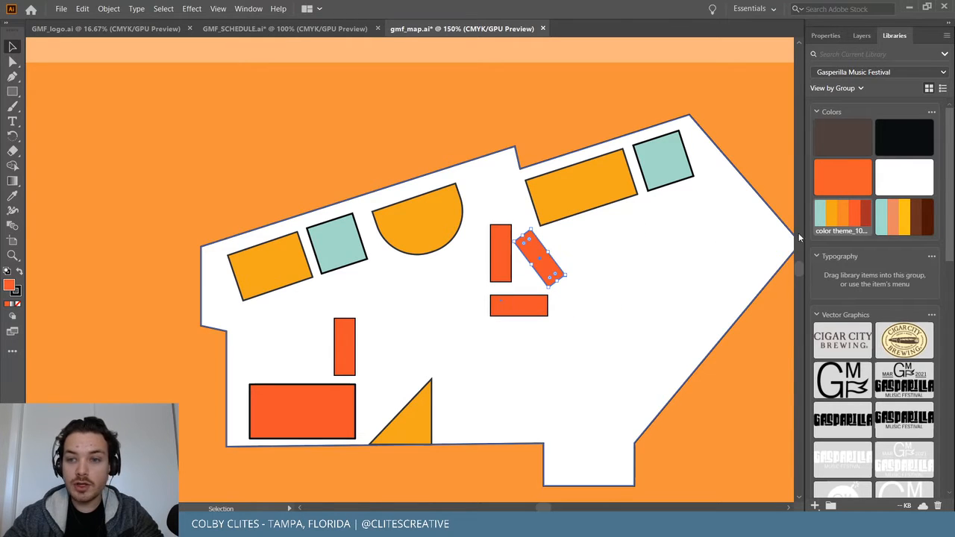
Test orange, dark red and brown fills on all bars and the rectangle, keeping red-orange.
left_click(502, 254)
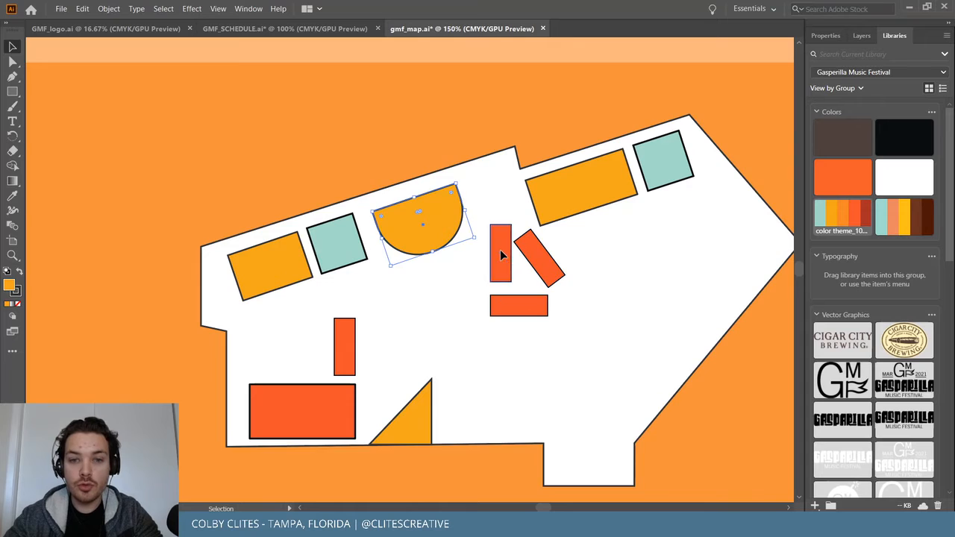
left_click(537, 261, "shift")
left_click(523, 307, "shift")
left_click(346, 345, "shift")
left_click(337, 394, "shift")
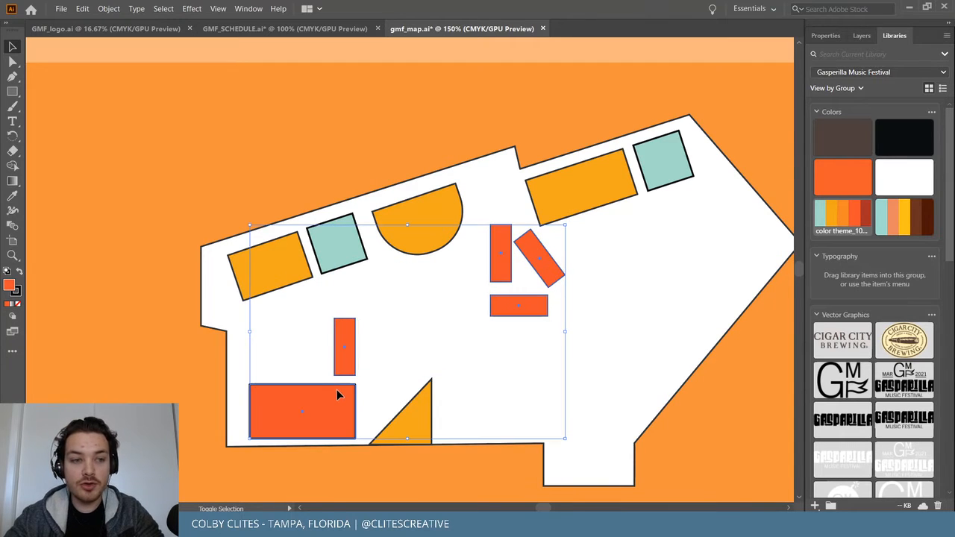
left_click(847, 219)
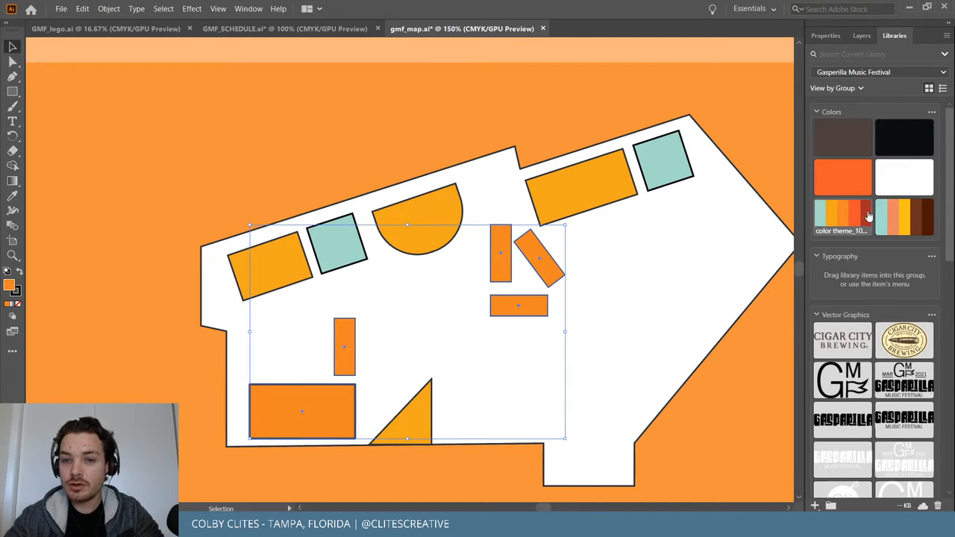
left_click(868, 216)
left_click(860, 217)
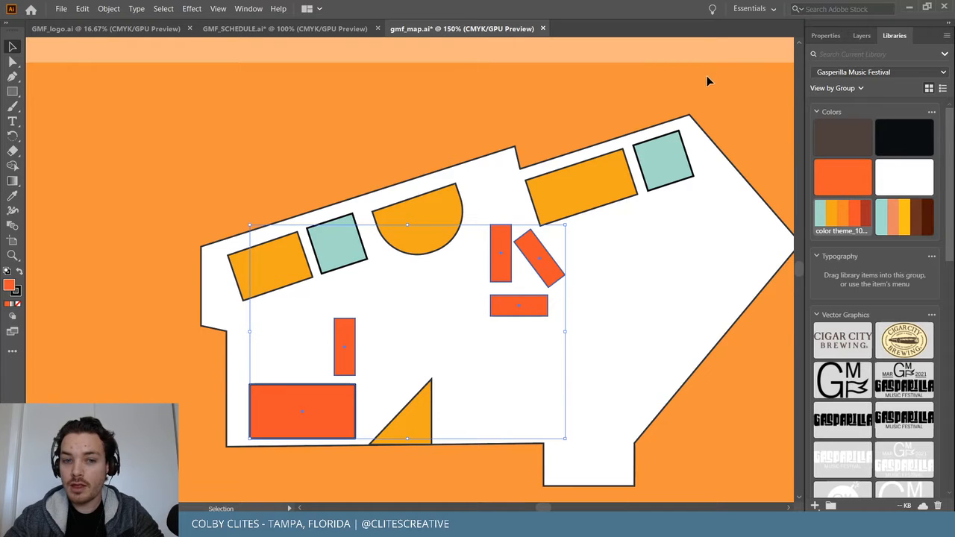
left_click(919, 217)
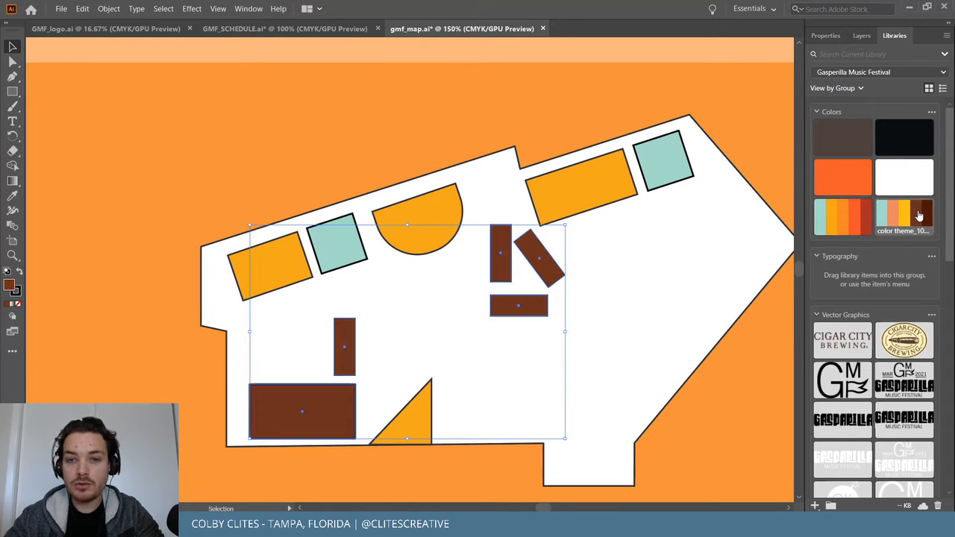
key("ctrl+z")
left_click(604, 97)
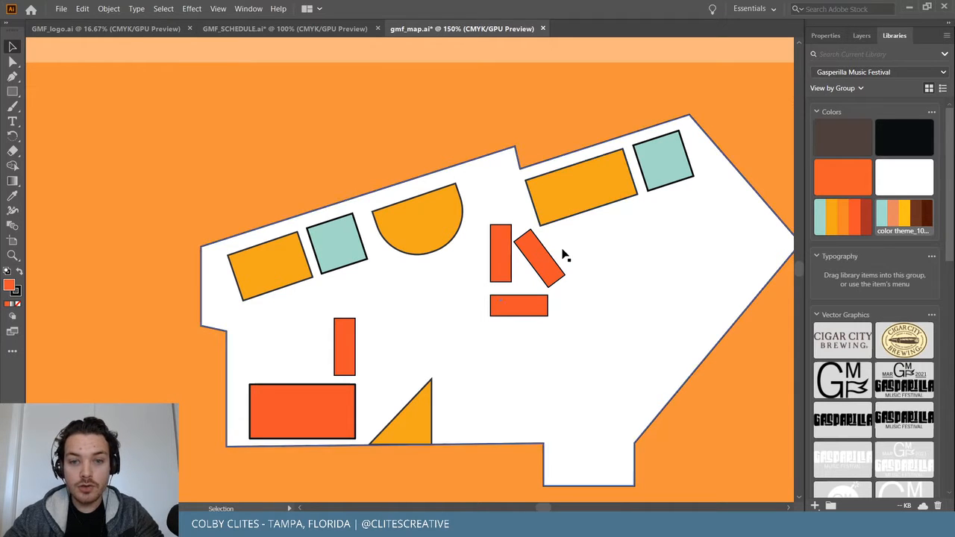
Draw a rectangle on the venue's right side, move it up and rotate it to about 42°.
left_click(11, 92)
left_click_drag(665, 204, 697, 295)
left_click(12, 46)
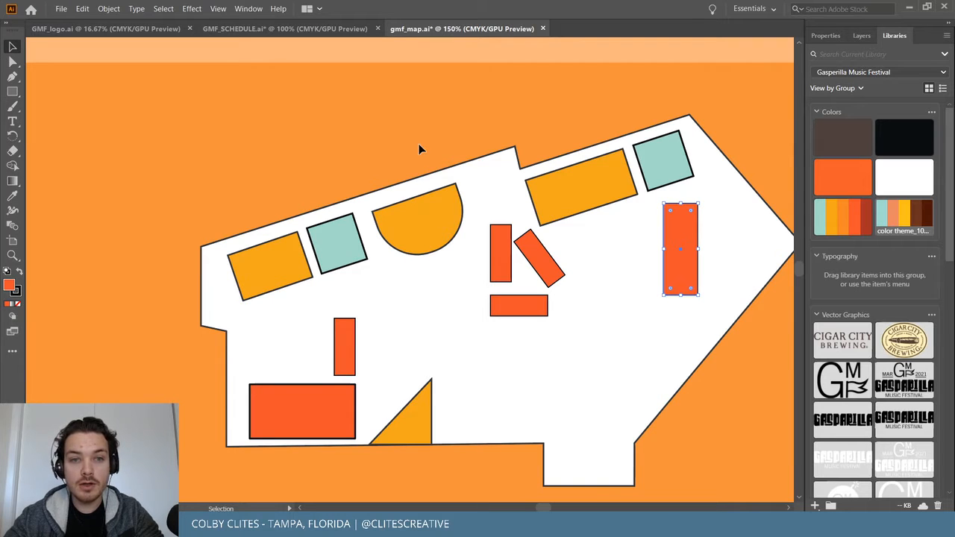
left_click_drag(680, 244, 733, 179)
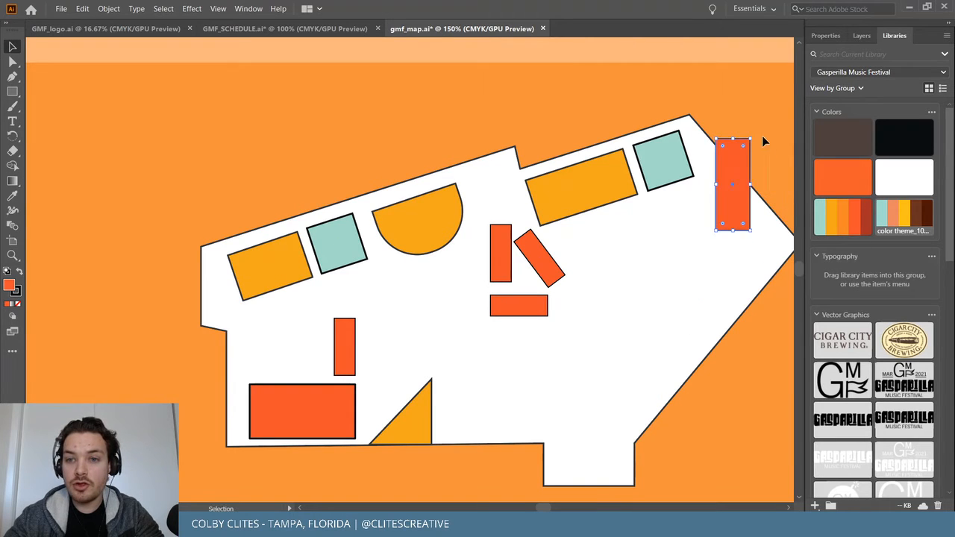
left_click_drag(753, 132, 713, 141)
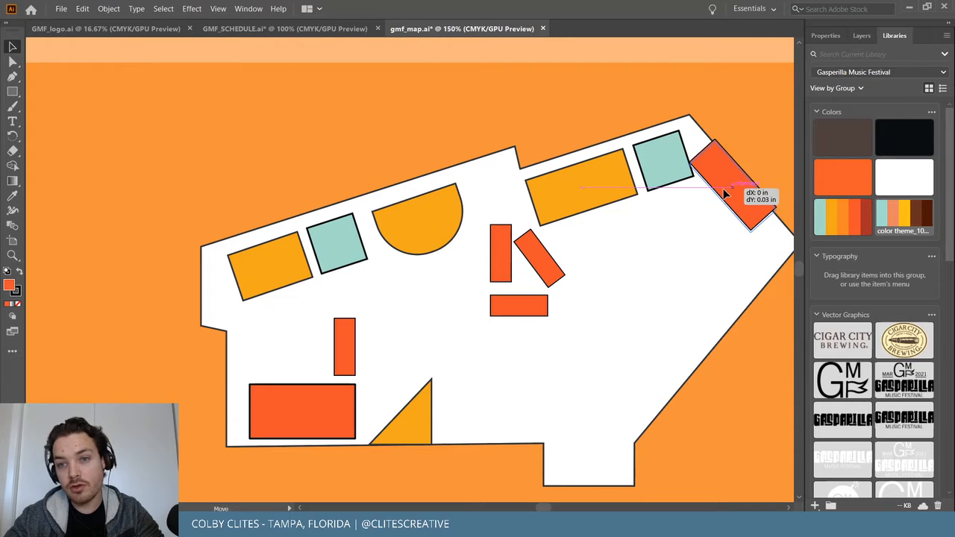
left_click_drag(726, 188, 706, 226)
scroll(745, 229, "right", 1)
left_click_drag(683, 175, 681, 172)
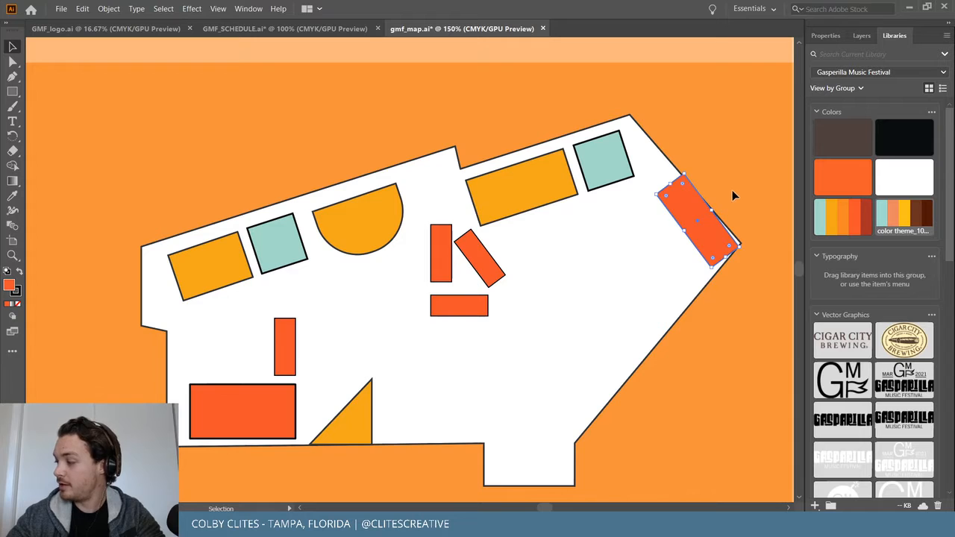
left_click_drag(743, 248, 742, 243)
left_click(754, 208)
Fine-tune the rectangle to about 41.5° so it sits flush against the slanted right wall.
key("ctrl+equal")
key("ctrl+equal")
key("ctrl+equal")
key("ctrl+equal")
key("ctrl+equal")
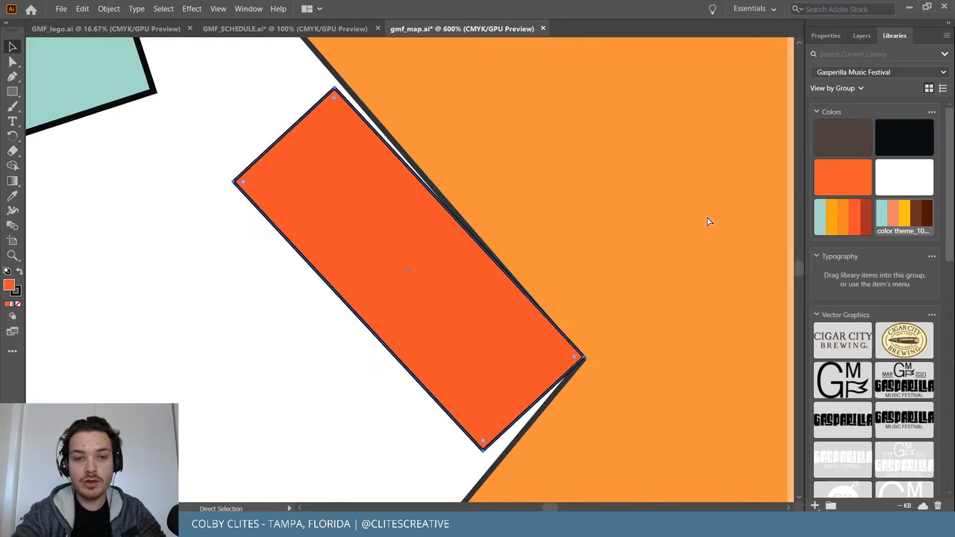
scroll(642, 184, "up", 3)
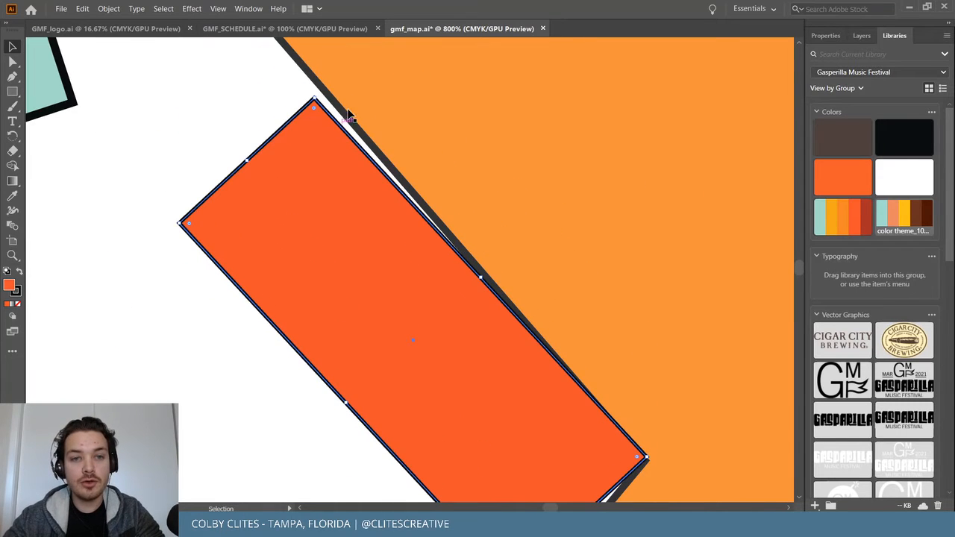
left_click_drag(318, 194, 307, 184)
left_click_drag(301, 82, 308, 80)
left_click_drag(411, 290, 413, 282)
left_click(578, 265)
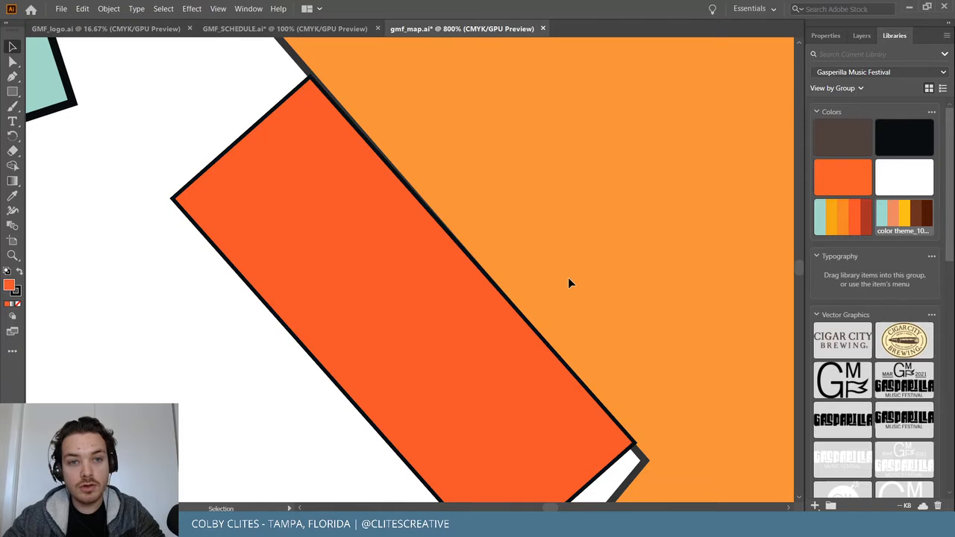
left_click(509, 373)
key("Left")
left_click(396, 154)
left_click(325, 100)
left_click_drag(306, 76, 307, 74)
left_click(488, 133)
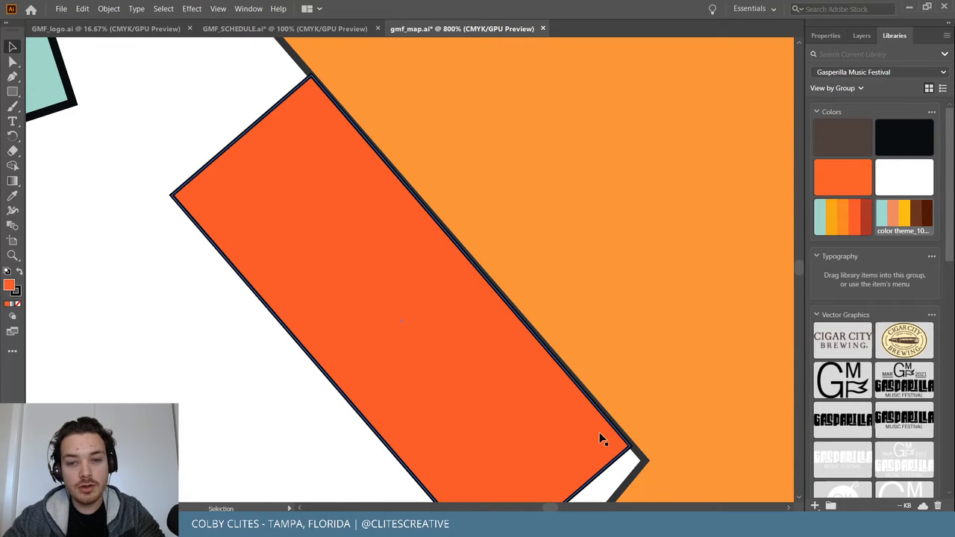
Duplicate the red-orange rectangle and move the copy into the white venue area.
key("a")
key("ctrl+minus")
key("ctrl+minus")
key("ctrl+minus")
key("ctrl+minus")
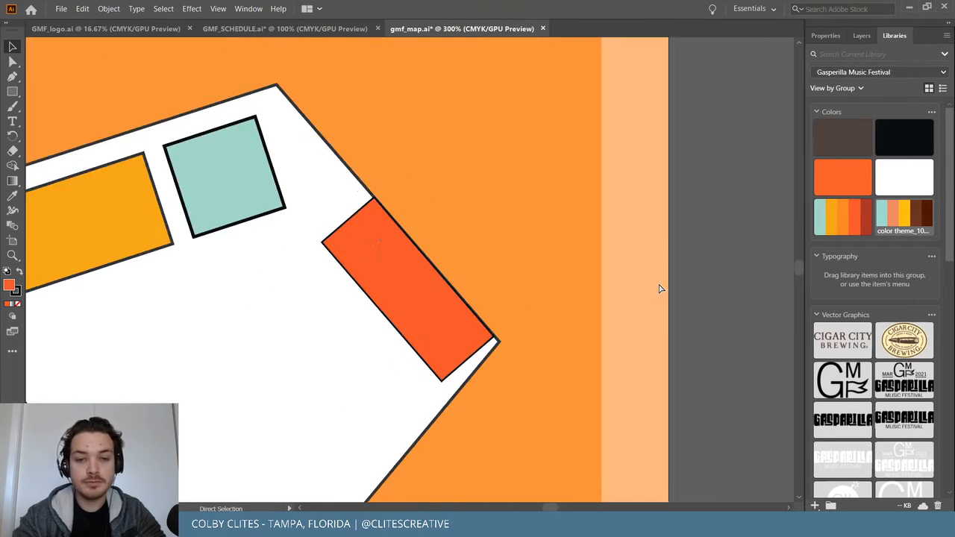
key("v")
scroll(426, 259, "down", 2)
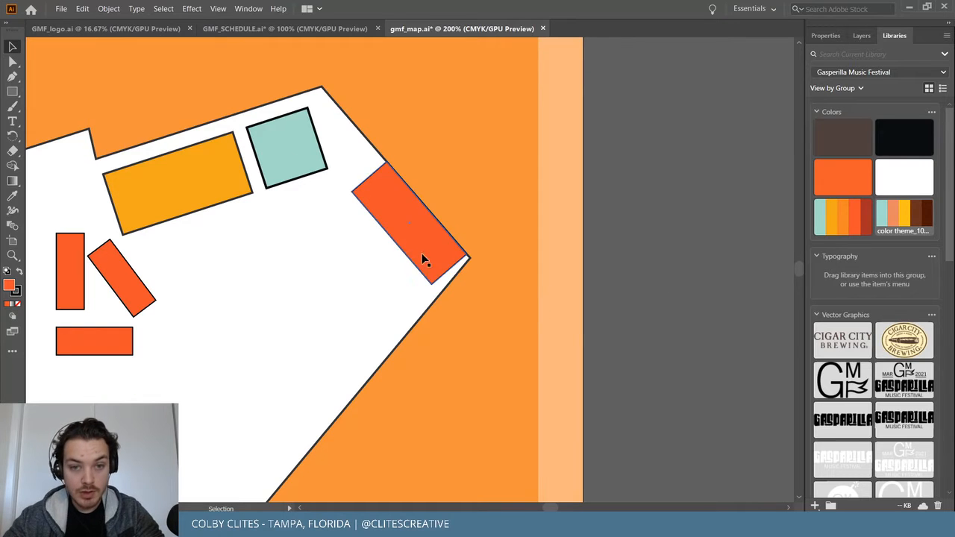
left_click_drag(405, 247, 406, 250)
key("a")
key("ctrl+c")
key("ctrl+v")
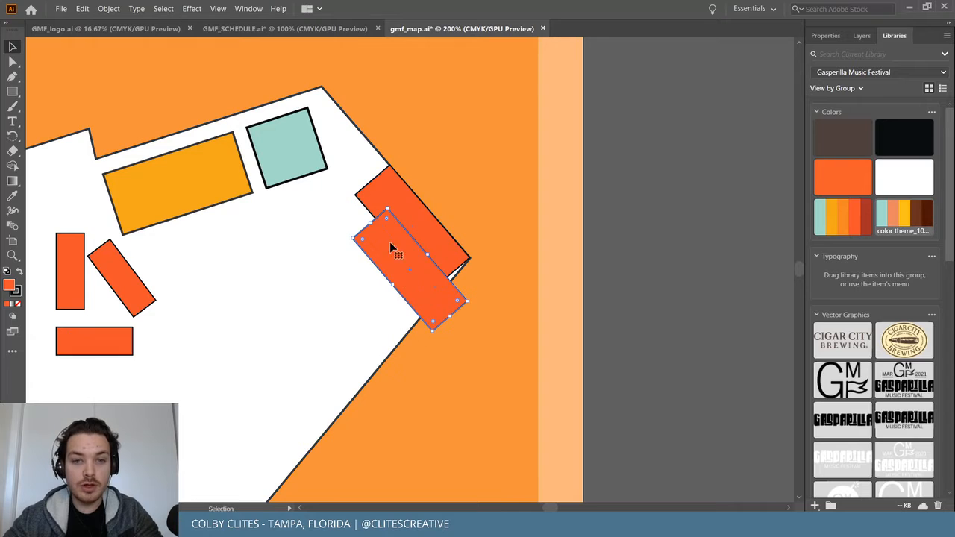
left_click_drag(441, 303, 355, 319)
Tilt the copy the opposite way and set it against the lower-right edge, undoing a stray venue move.
left_click_drag(303, 221, 419, 230)
left_click_drag(337, 273, 399, 305)
left_click_drag(400, 256, 402, 256)
key("ctrl+z")
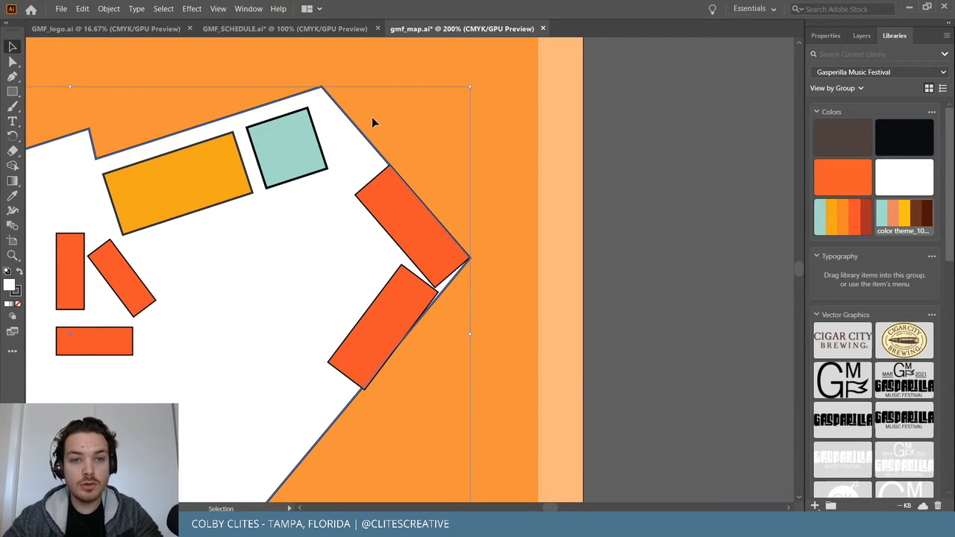
Lock the white venue shape so it can't be moved.
left_click(108, 8)
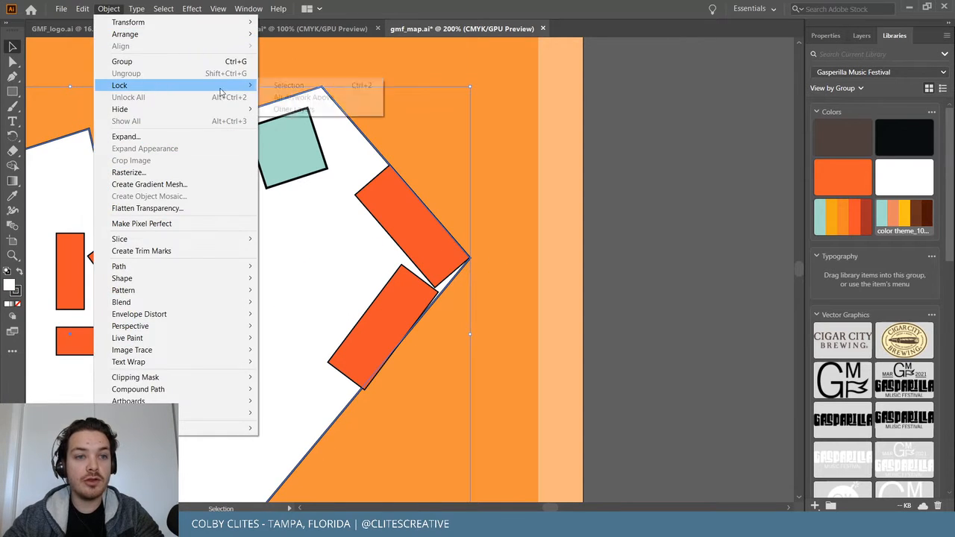
mouse_move(153, 87)
left_click(295, 85)
Rotate the lower rectangle and nudge it into the corner to meet the upper one.
left_click(373, 322)
left_click_drag(397, 259, 406, 265)
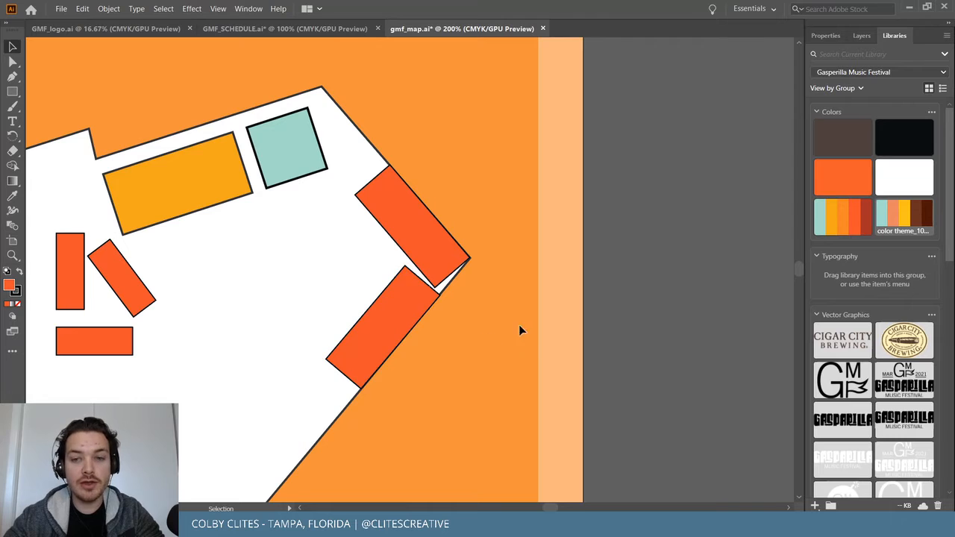
left_click_drag(405, 305, 432, 271)
key("Right")
key("Down")
left_click(690, 144)
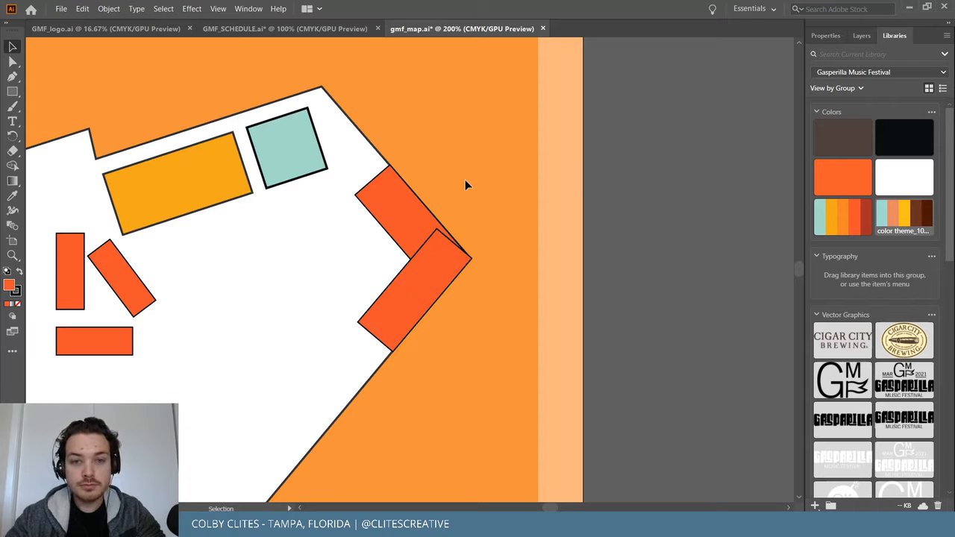
left_click(394, 232)
Set the stroke of both chevron rectangles to None.
left_click(413, 314, "shift")
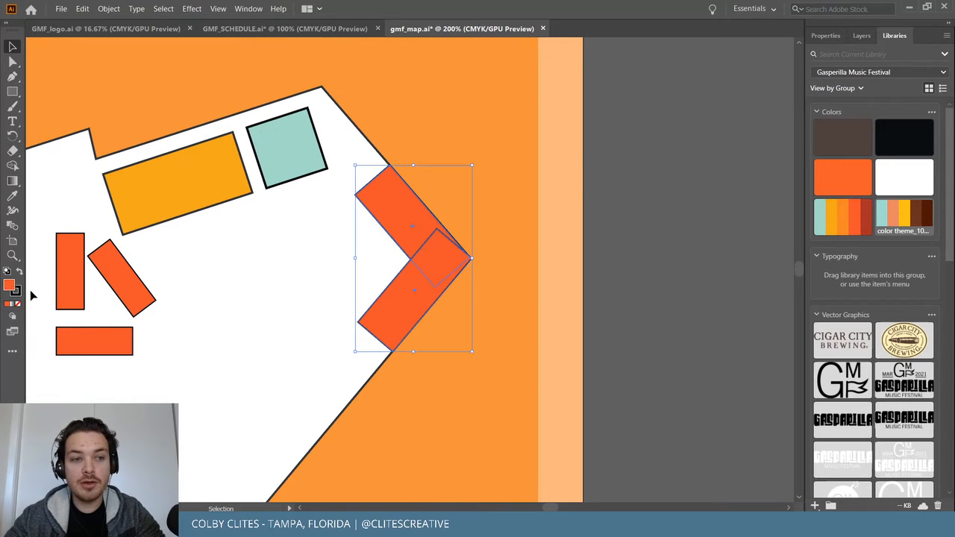
left_click(17, 293)
left_click(18, 304)
left_click(504, 156)
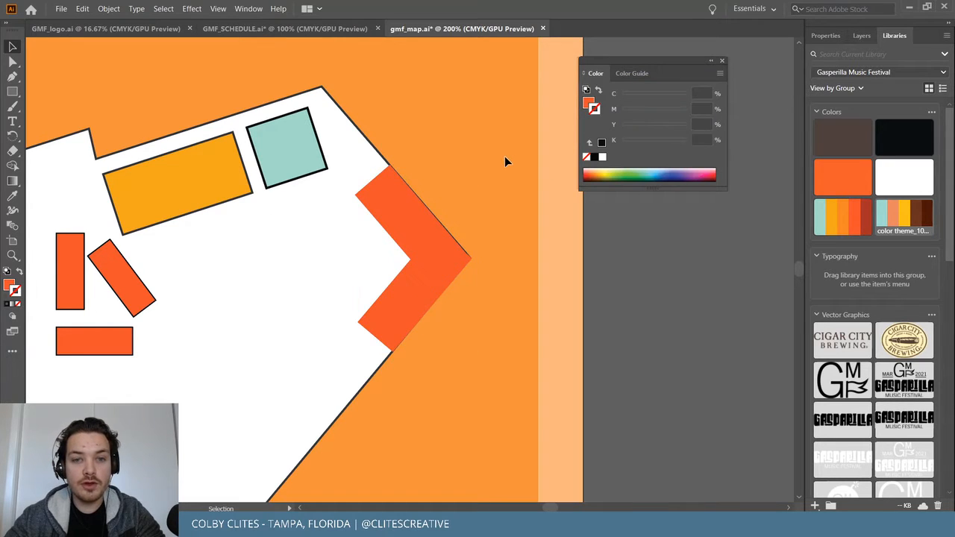
Nudge the lower chevron rectangle up and back down to check the fit.
left_click(426, 282)
key("Up")
key("Up")
left_click(460, 211)
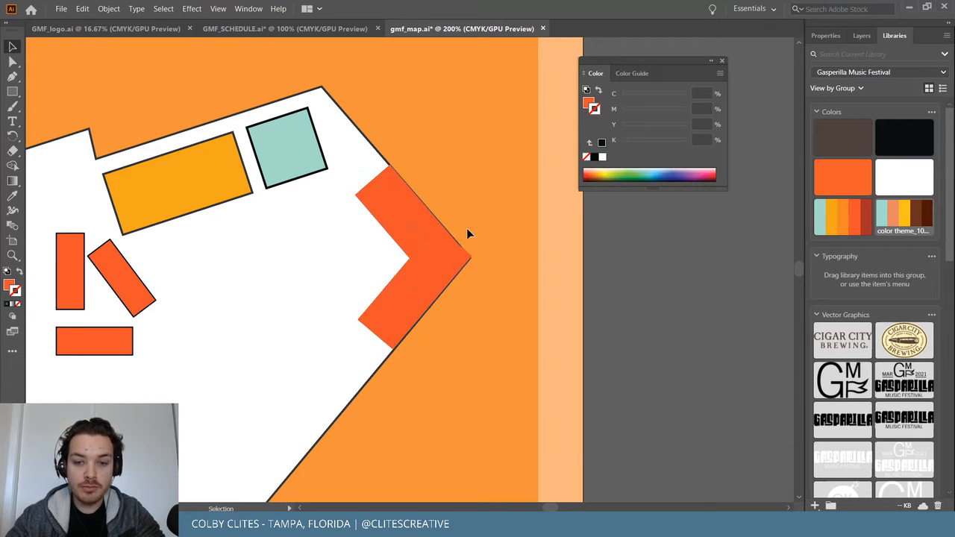
left_click(379, 308)
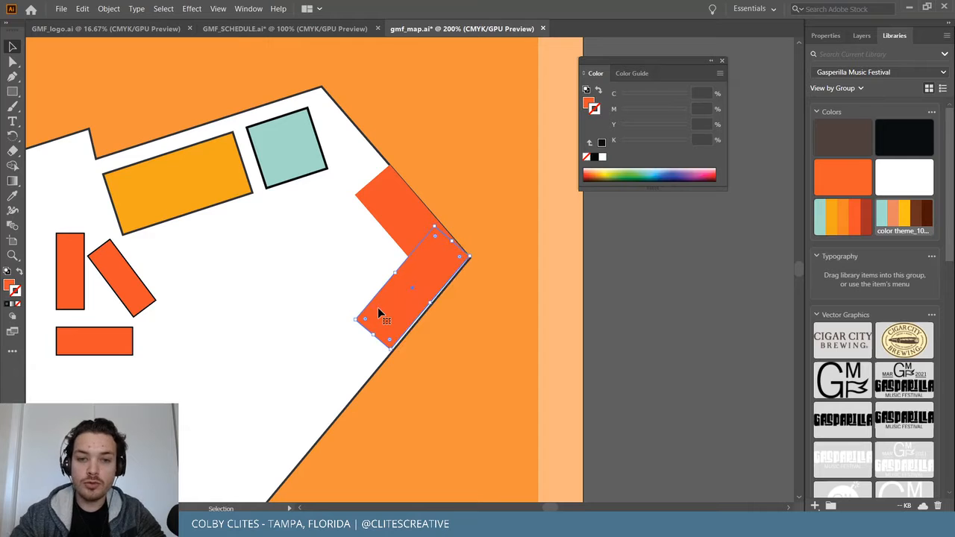
key("Down")
key("Down")
left_click(489, 187)
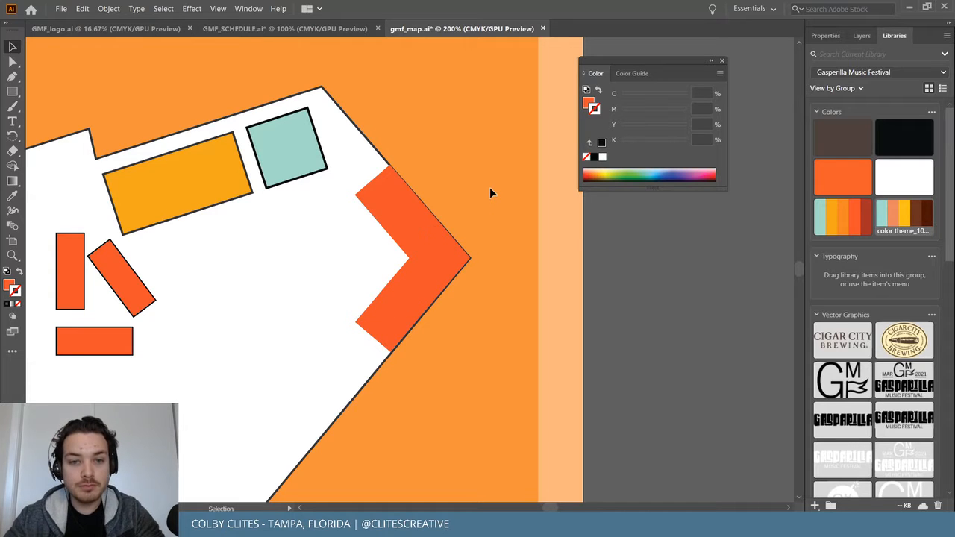
Shift the upper chevron rectangle right and move it off the venue border.
left_click(384, 207)
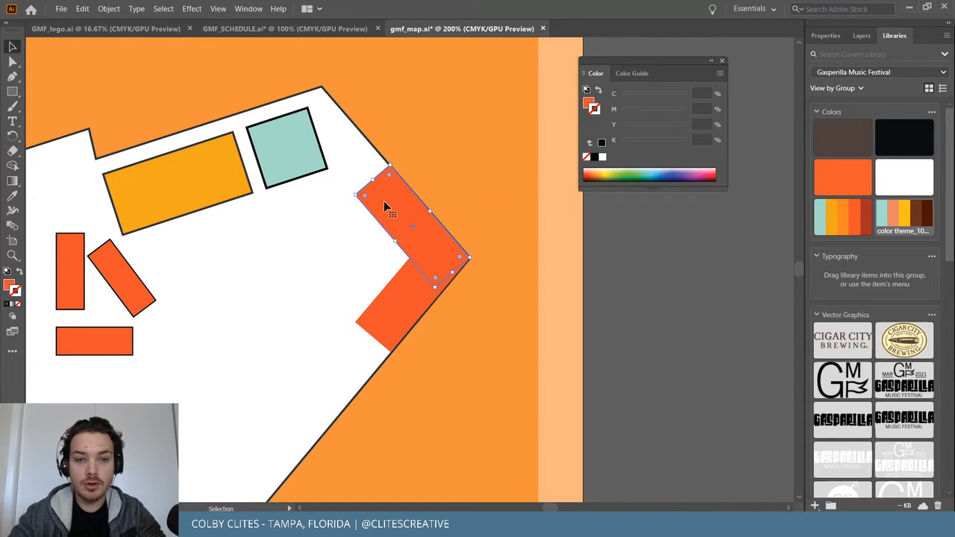
key("Right")
key("Right")
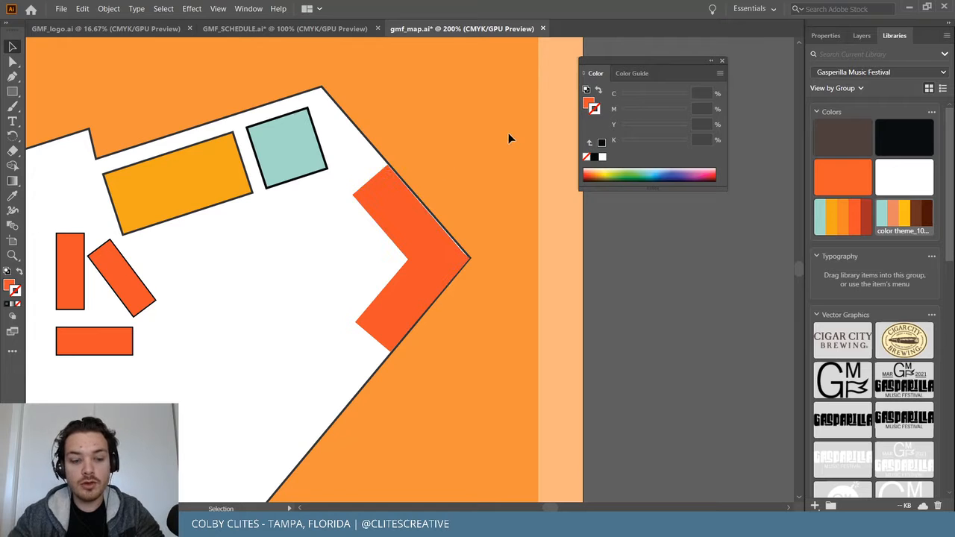
key("ctrl+equal")
key("ctrl+equal")
key("ctrl+equal")
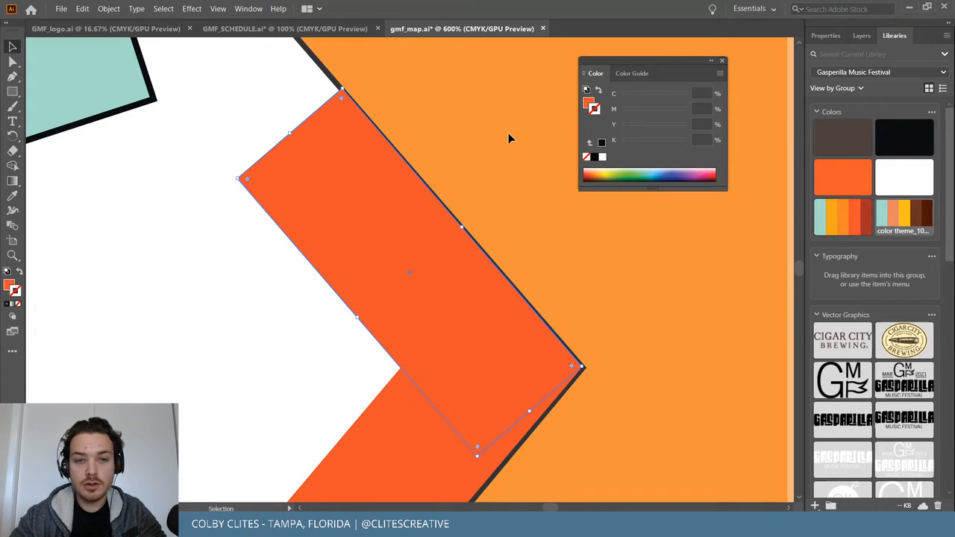
left_click_drag(433, 198, 396, 212)
left_click(502, 233)
Rotate the upper rectangle slightly to match the border, then view the map at 100%.
left_click(545, 339)
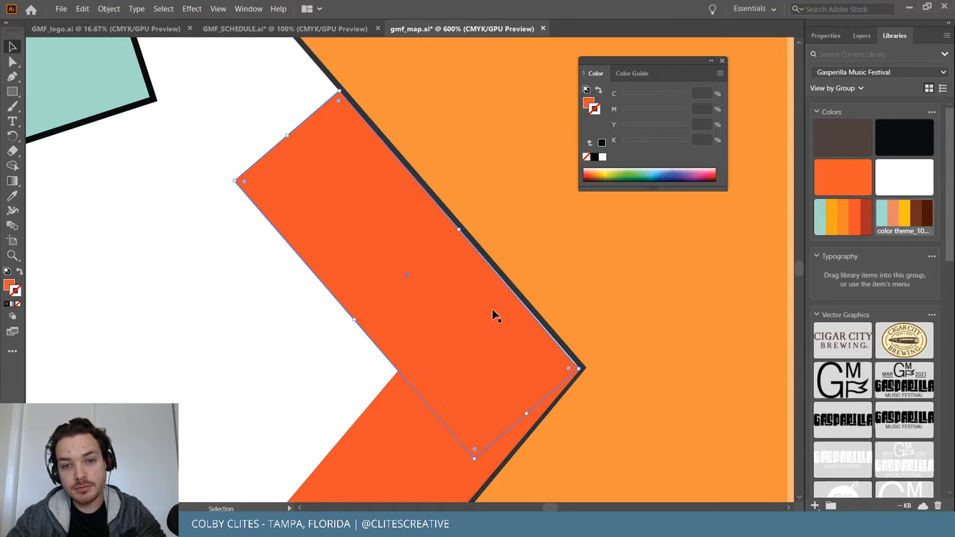
left_click_drag(585, 370, 590, 366)
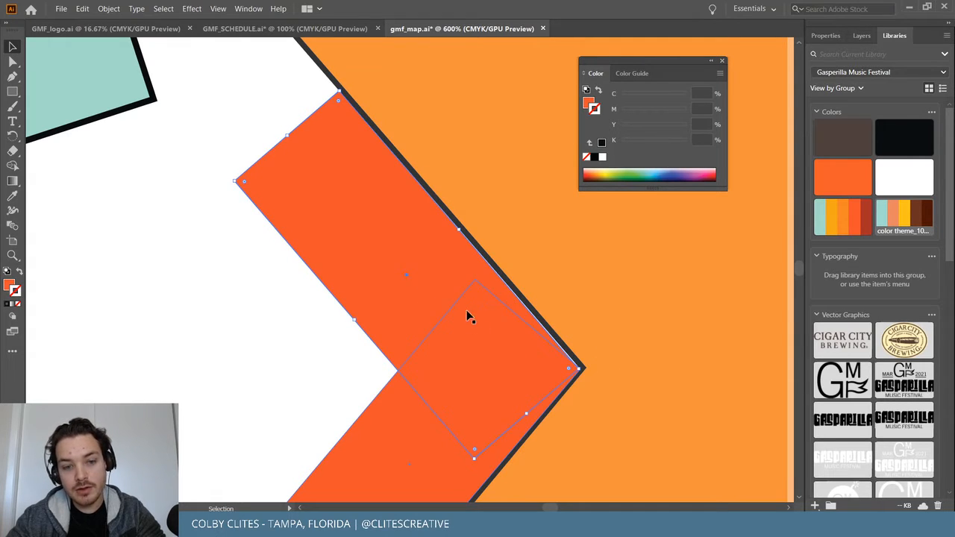
left_click(588, 251)
key("ctrl+minus")
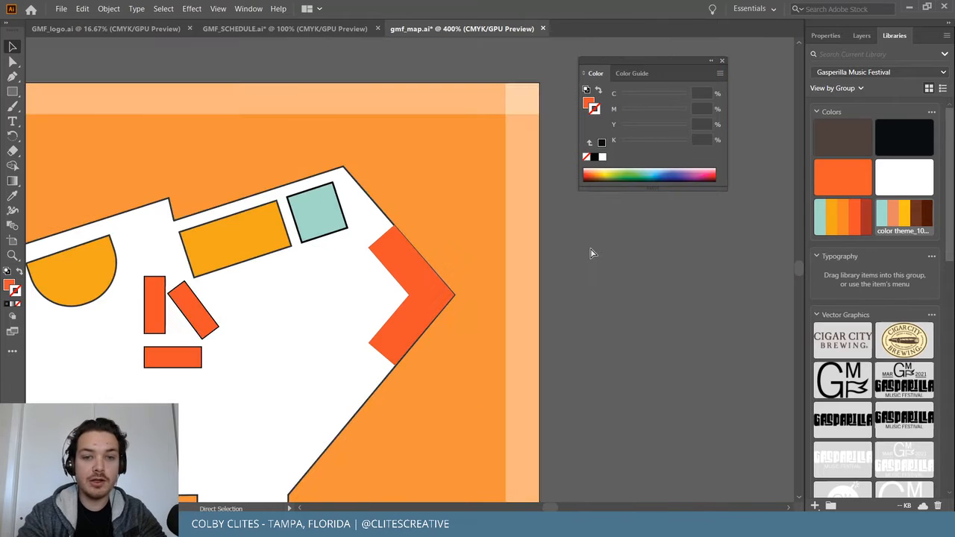
key("ctrl+1")
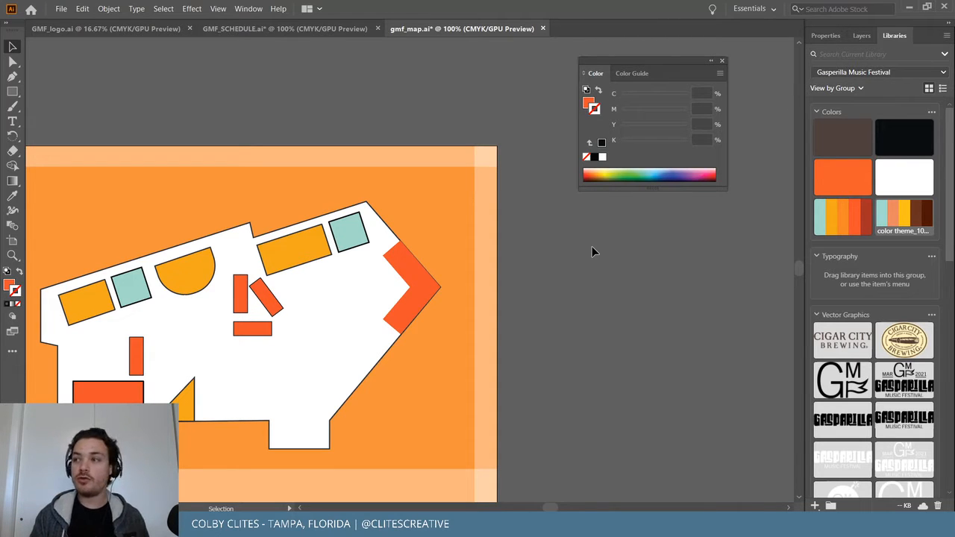
scroll(592, 251, "left", 3)
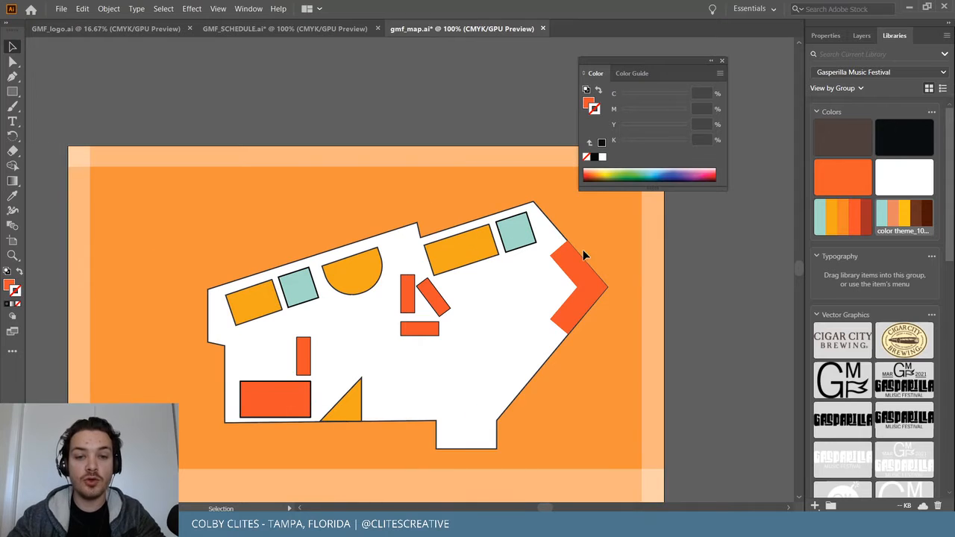
Check the placed map on InDesign spread 12–13, then save gmf_map.ai in Illustrator.
left_click(564, 525)
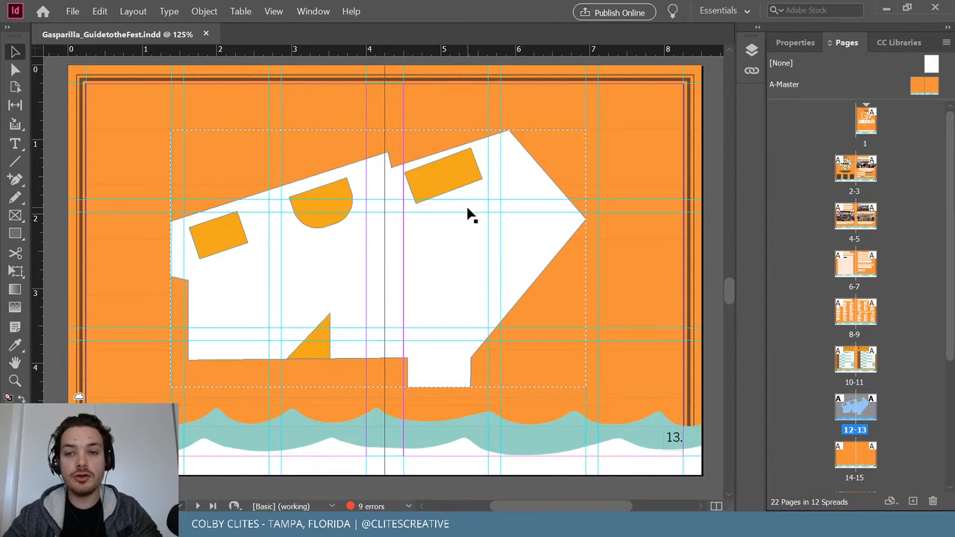
left_click(886, 8)
left_click(61, 8)
left_click(107, 96)
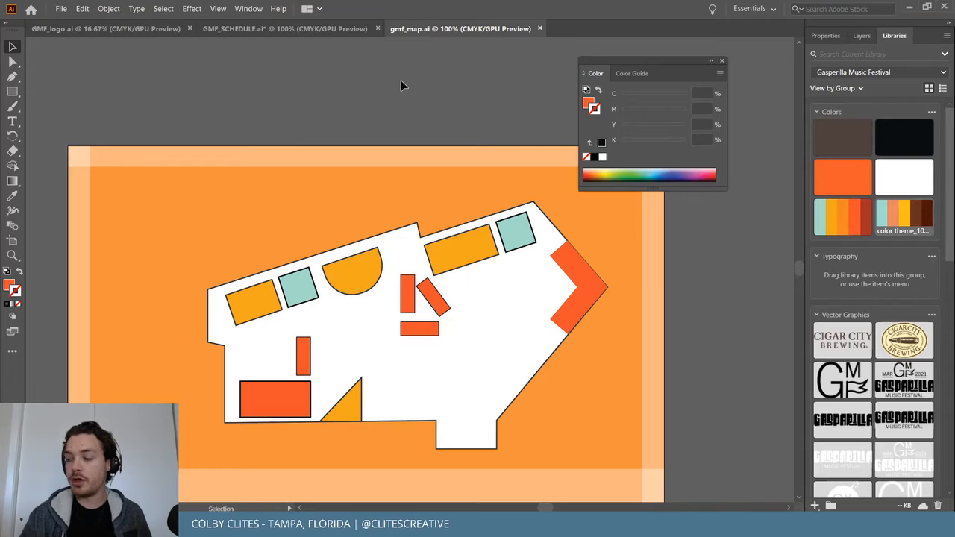
Duplicate the central vertical orange bar and place the copy below the horizontal bar.
left_click(721, 60)
scroll(738, 142, "down", 3)
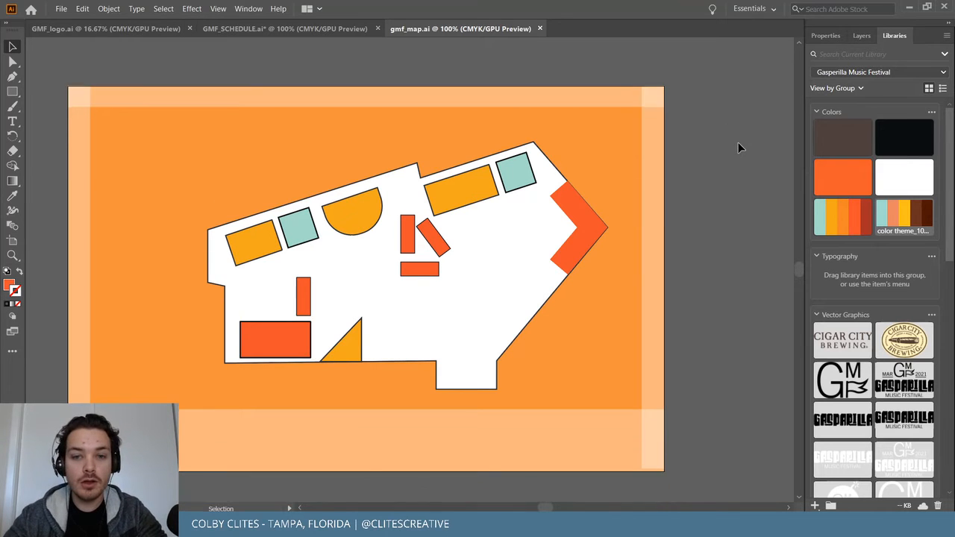
key("ctrl+equal")
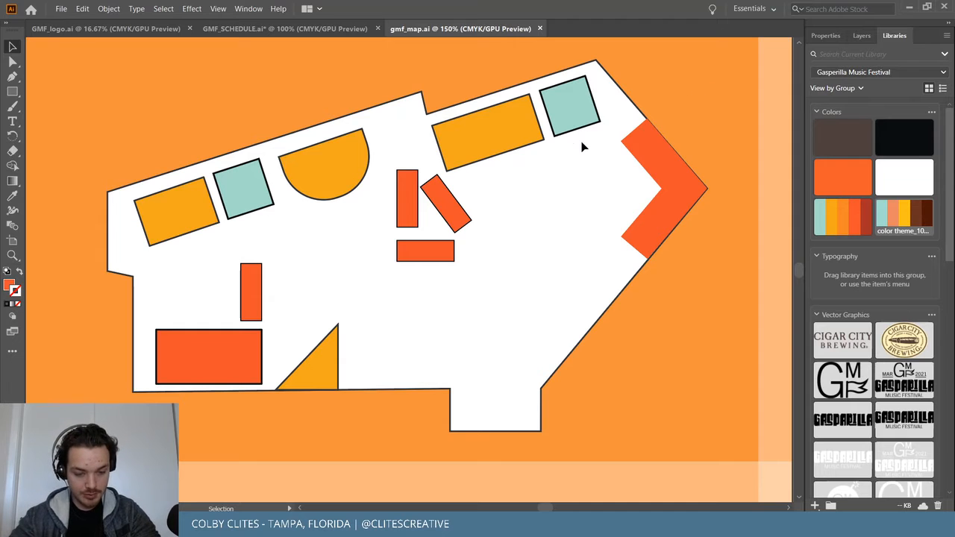
left_click(416, 197)
key("a")
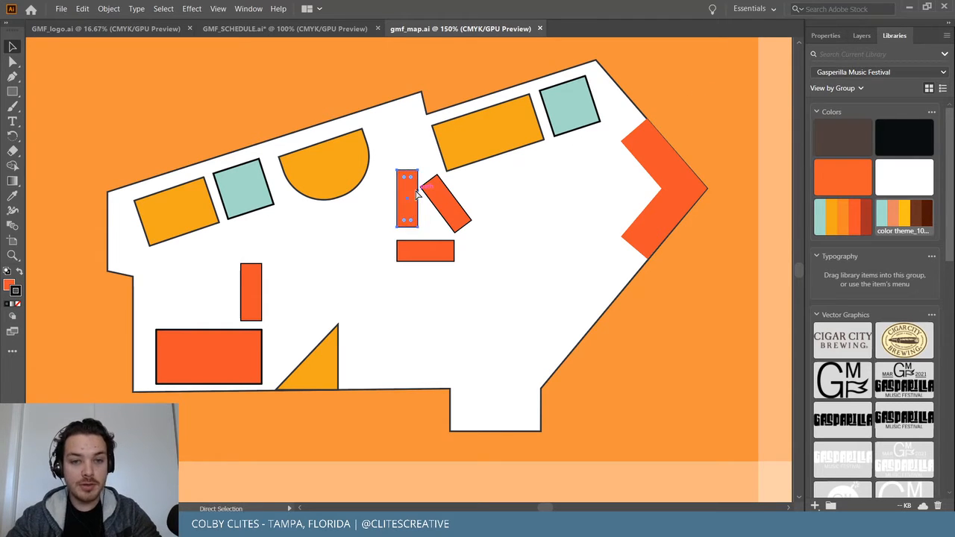
key("ctrl+c")
key("ctrl+v")
left_click_drag(413, 281, 410, 347)
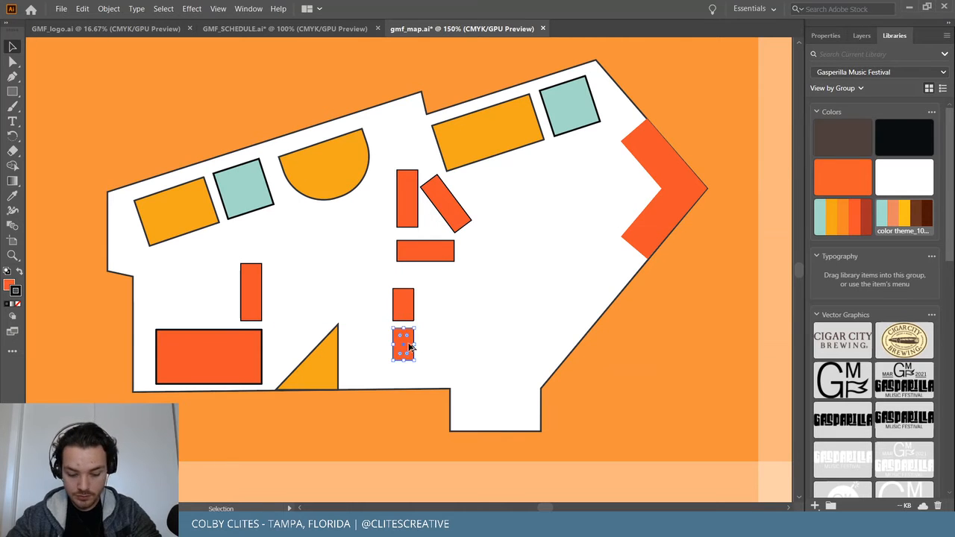
Stack the small bars into a column and align the horizontal and upper bars with it.
left_click_drag(403, 307, 403, 306)
left_click_drag(406, 349, 404, 389)
left_click(482, 396)
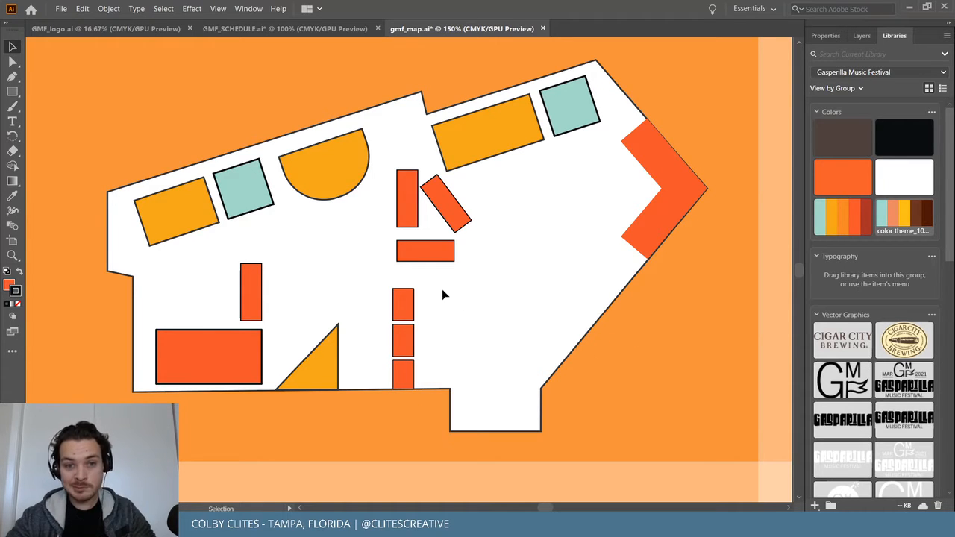
left_click_drag(418, 257, 416, 256)
left_click_drag(409, 221, 405, 221)
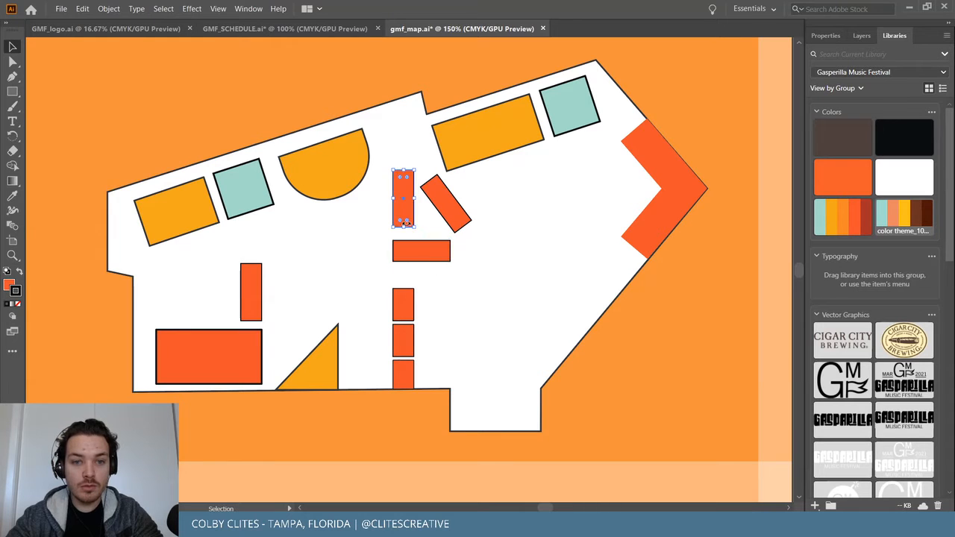
left_click(729, 260)
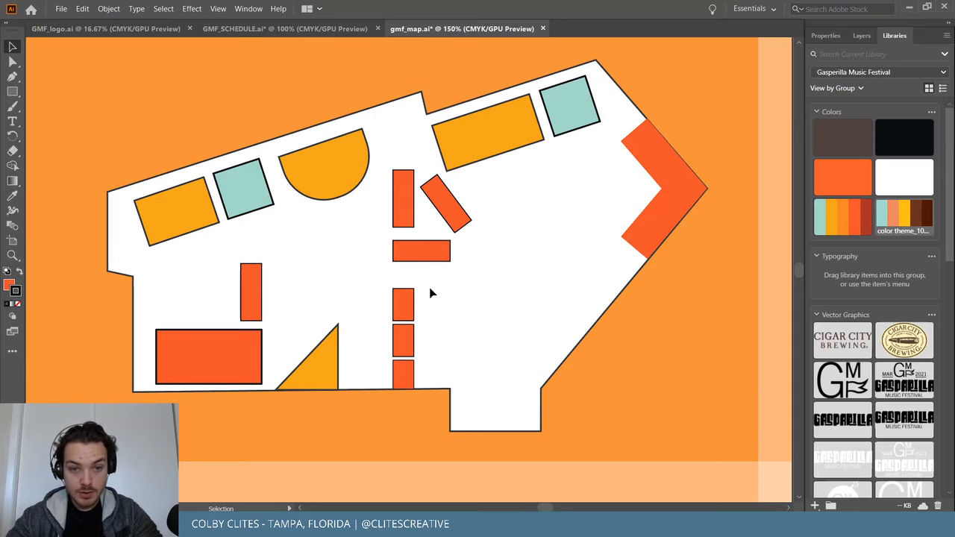
Copy the large orange rectangle to the right of the column and shrink it smaller.
left_click_drag(214, 363, 480, 335)
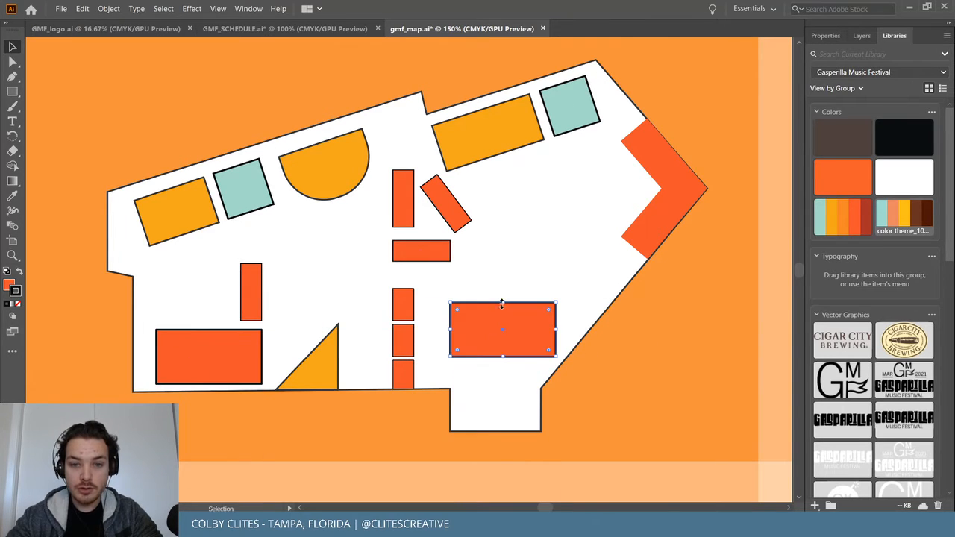
left_click_drag(503, 303, 503, 315)
left_click_drag(453, 337, 531, 319)
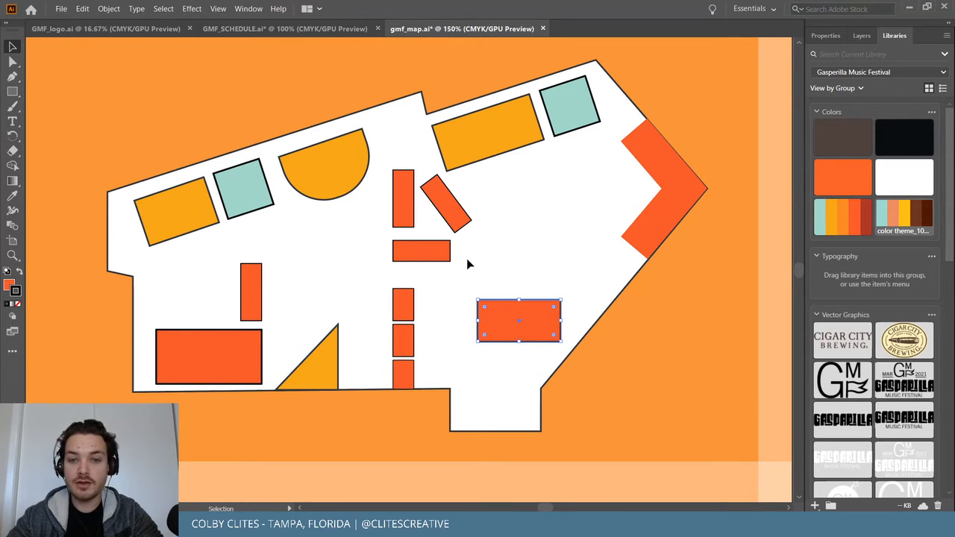
left_click(712, 295)
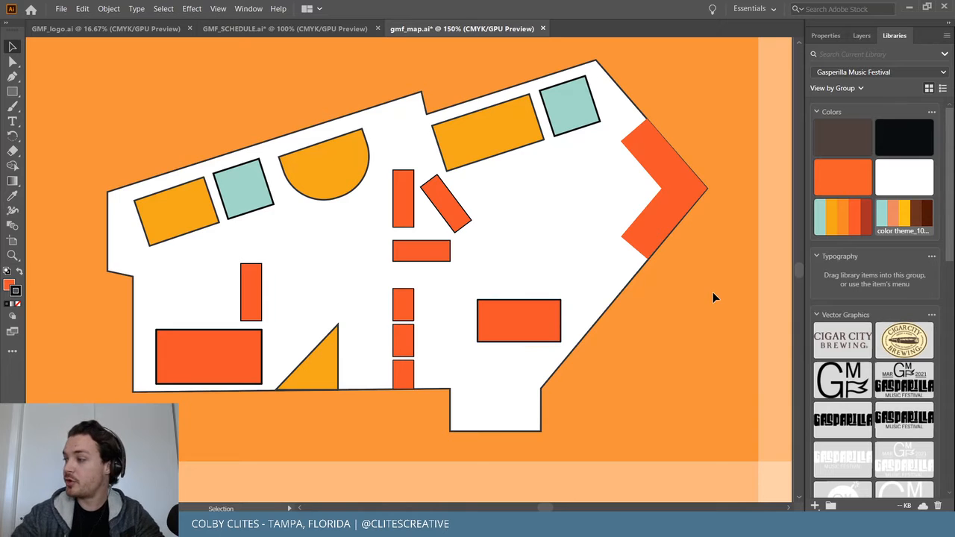
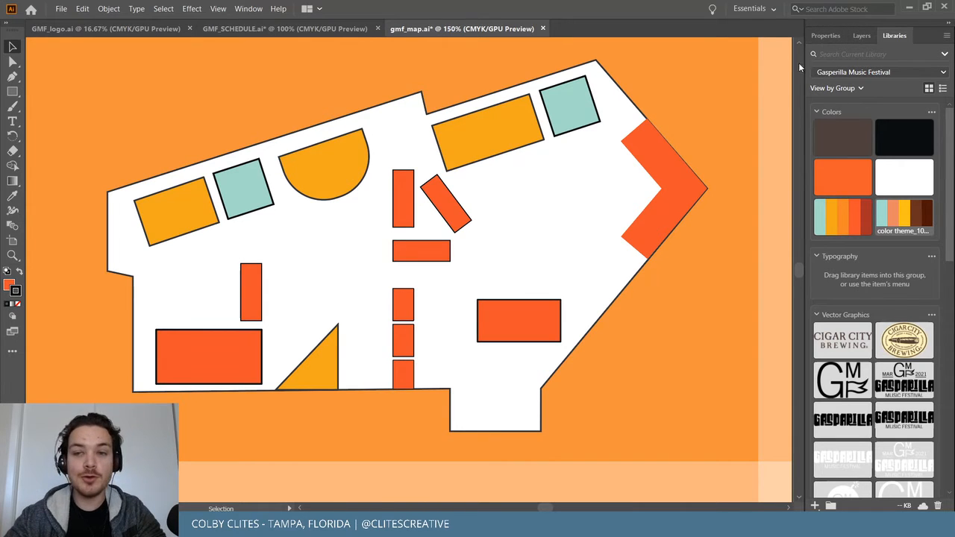
Lock the Background layer in the Layers panel.
left_click(862, 35)
left_click(827, 68)
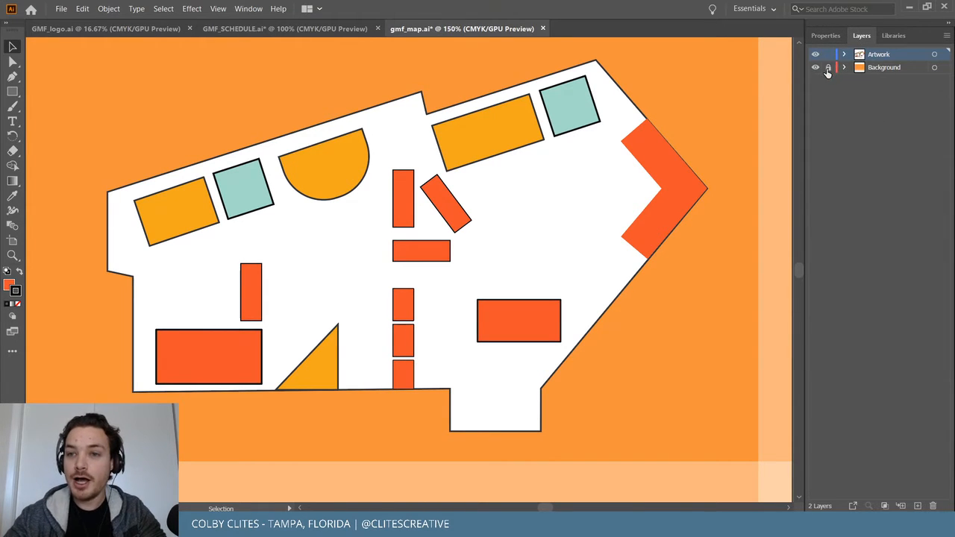
left_click(82, 25)
left_click(108, 8)
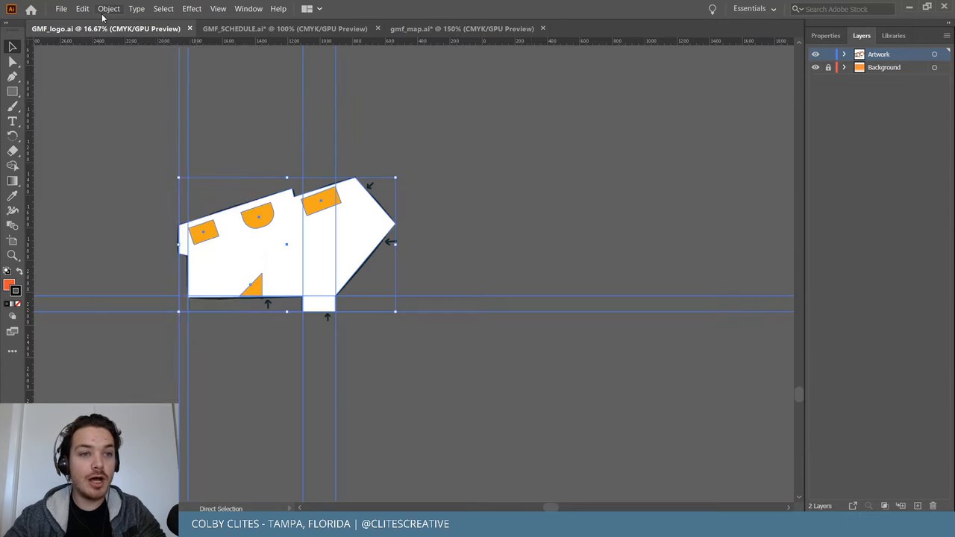
key("Escape")
left_click(426, 28)
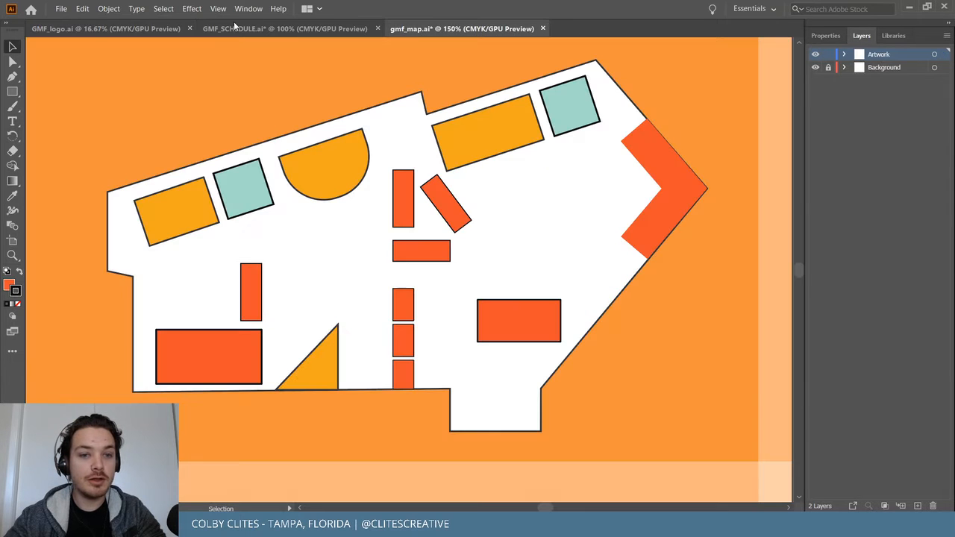
Unlock all artwork and remove the venue outline's white fill.
left_click(108, 8)
left_click(203, 93)
left_click(202, 88)
left_click(387, 112)
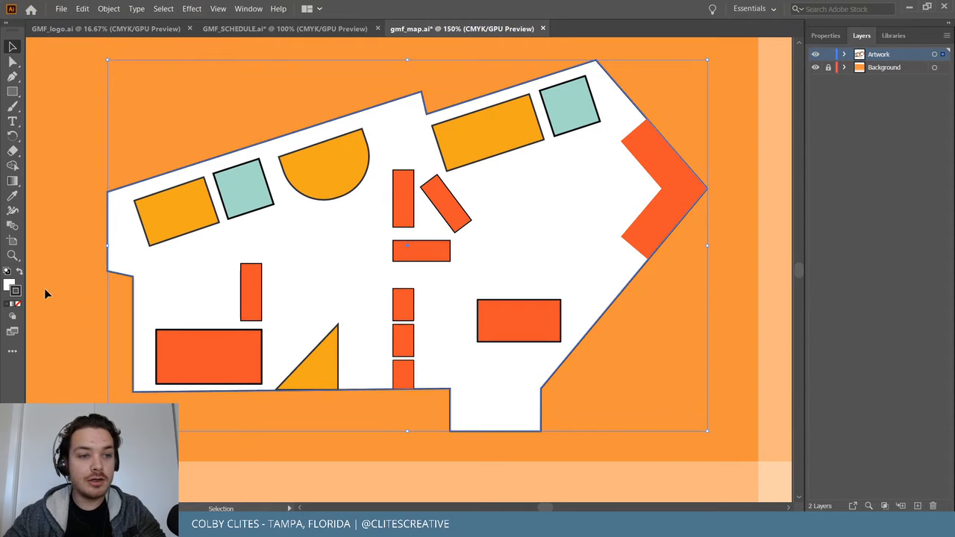
left_click(9, 285)
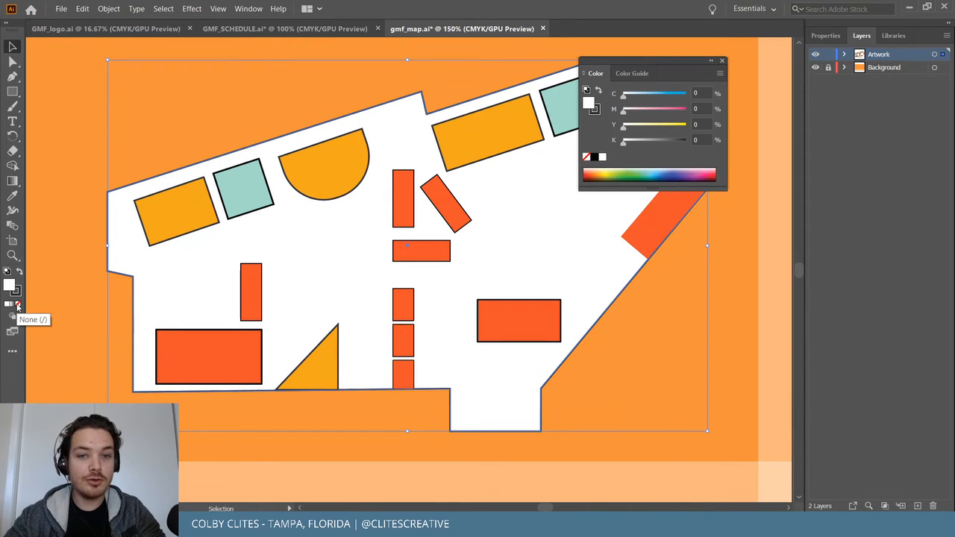
left_click(17, 306)
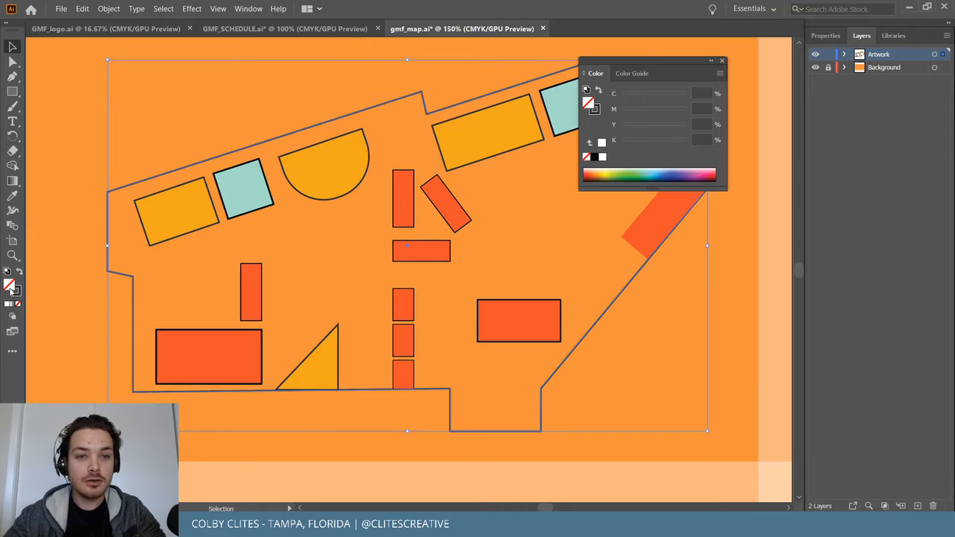
left_click(76, 149)
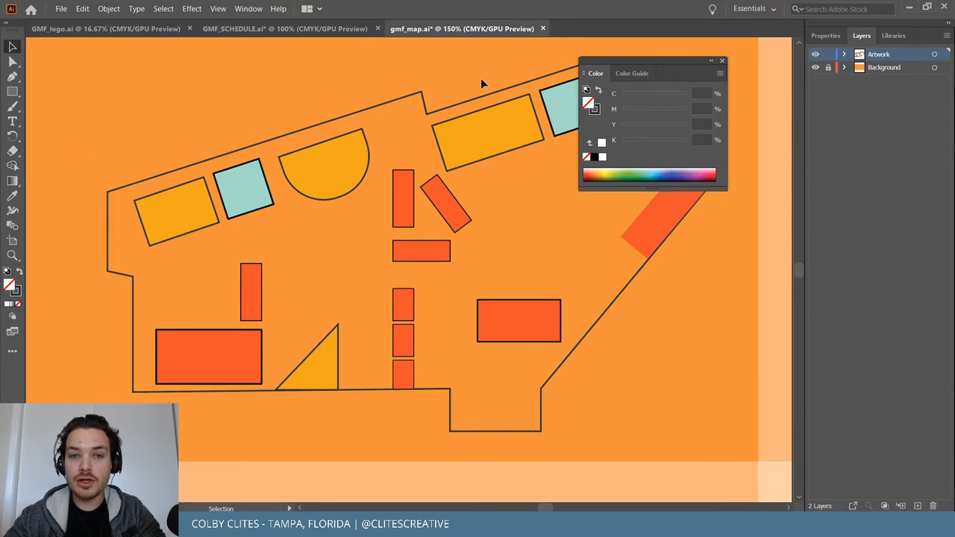
left_click(723, 60)
Bring the venue outline to the front and zoom in to check its anchor points.
left_click(547, 76)
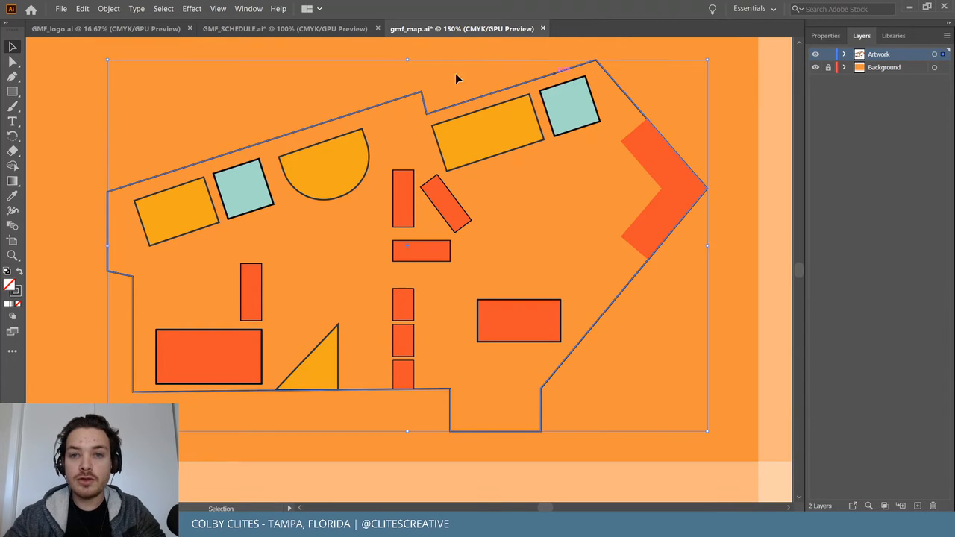
left_click(109, 9)
left_click(288, 35)
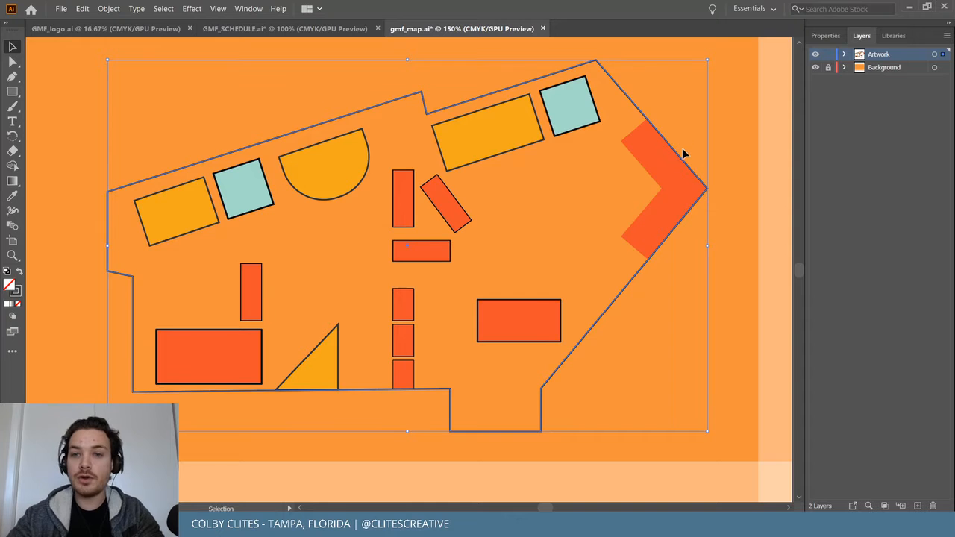
key("a")
key("ctrl+equal")
key("ctrl+equal")
key("ctrl+equal")
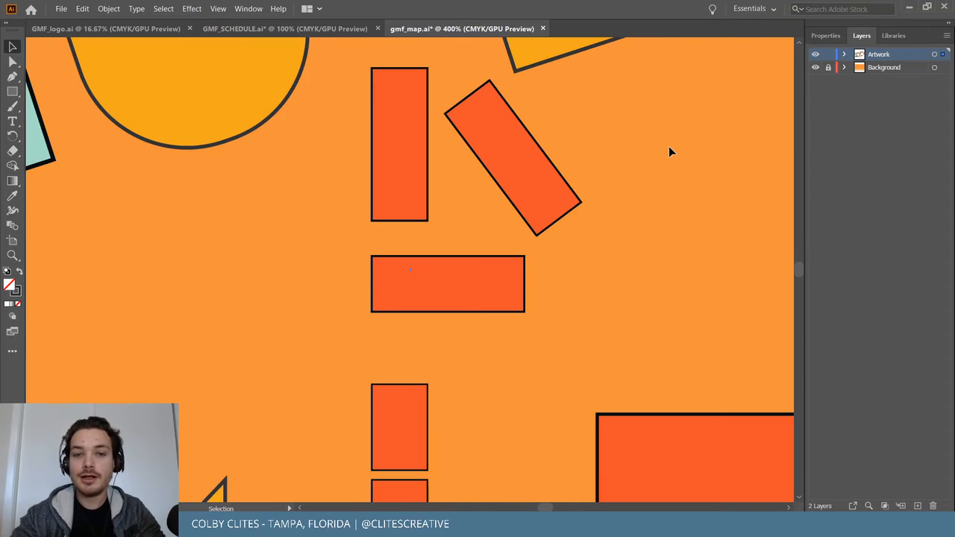
scroll(670, 147, "right", 15)
scroll(669, 147, "up", 3)
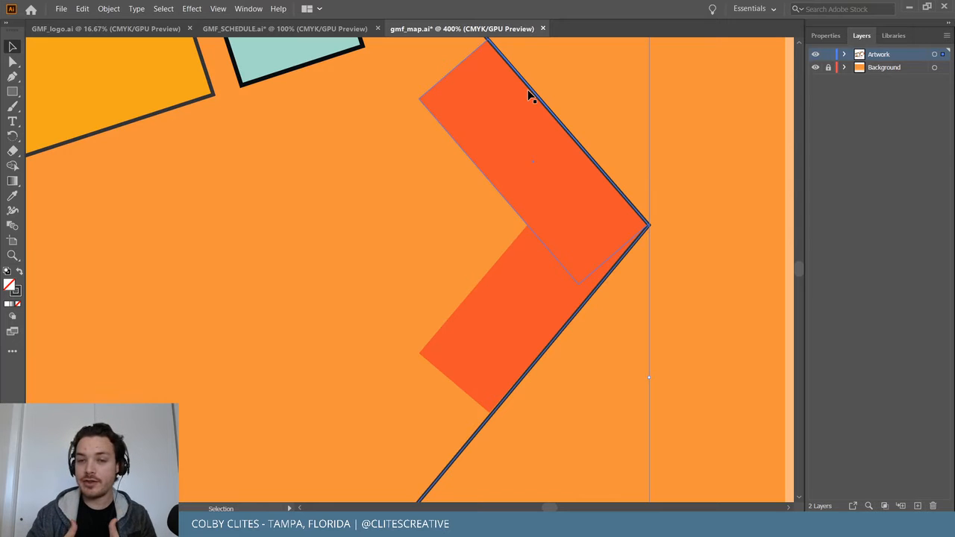
key("p")
key("ctrl+minus")
key("ctrl+minus")
key("ctrl+minus")
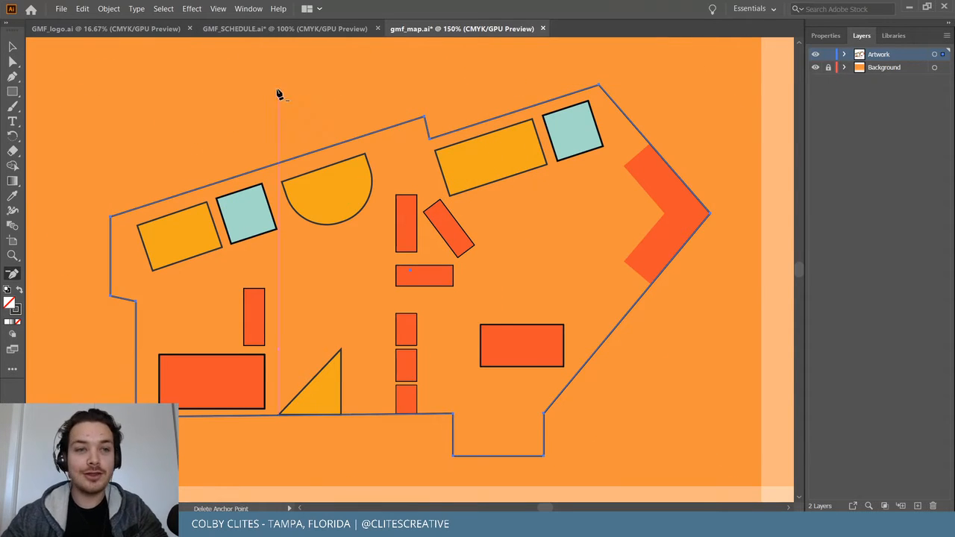
Lock the venue outline in place and select the teal square.
left_click(108, 8)
mouse_move(136, 89)
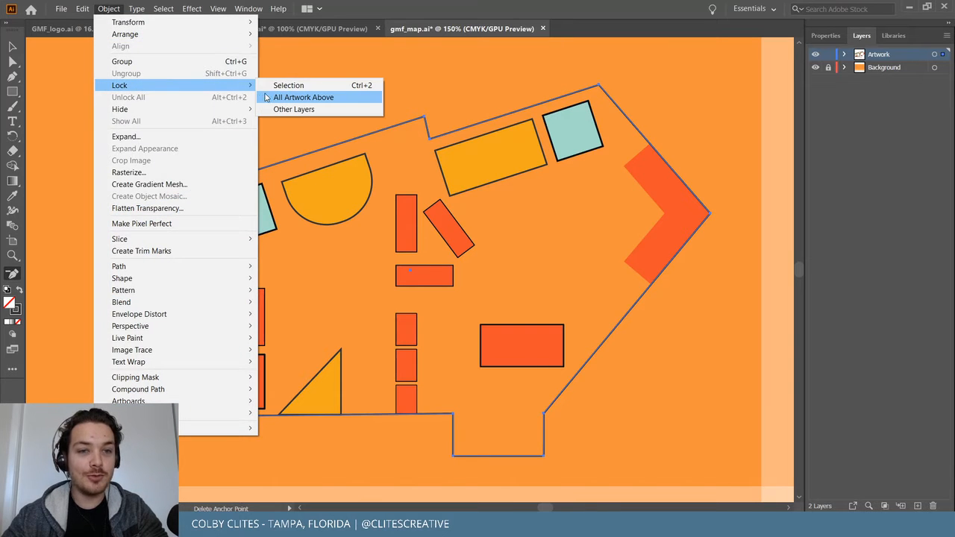
left_click(277, 85)
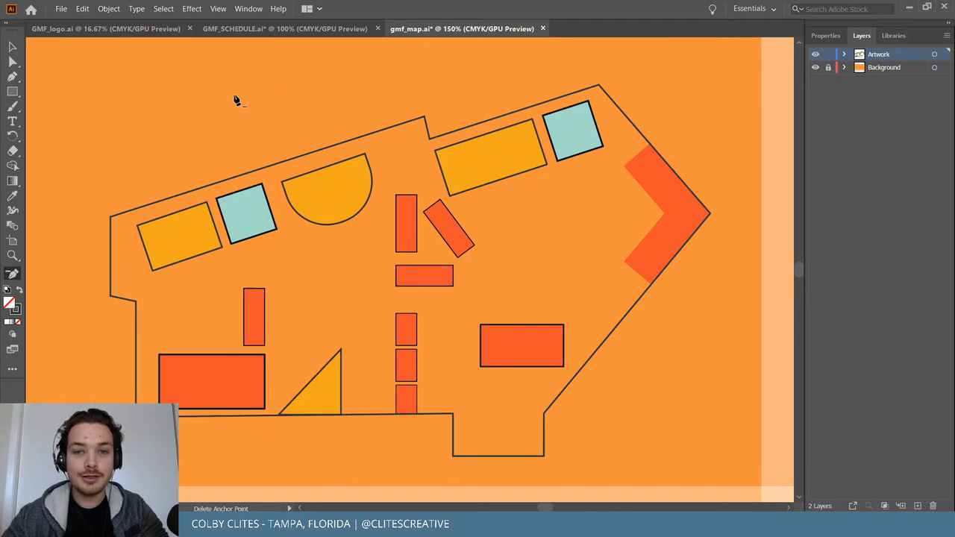
left_click(350, 202)
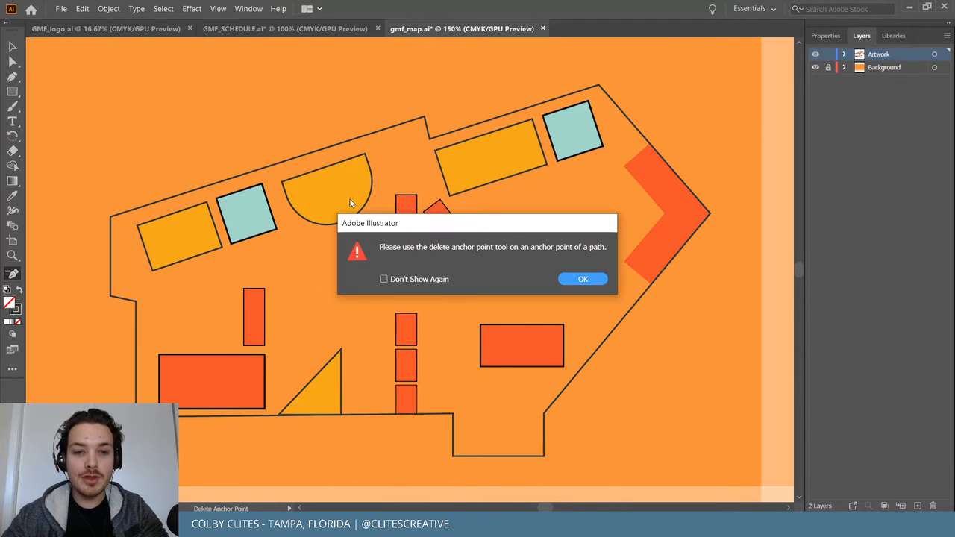
left_click(582, 279)
key("v")
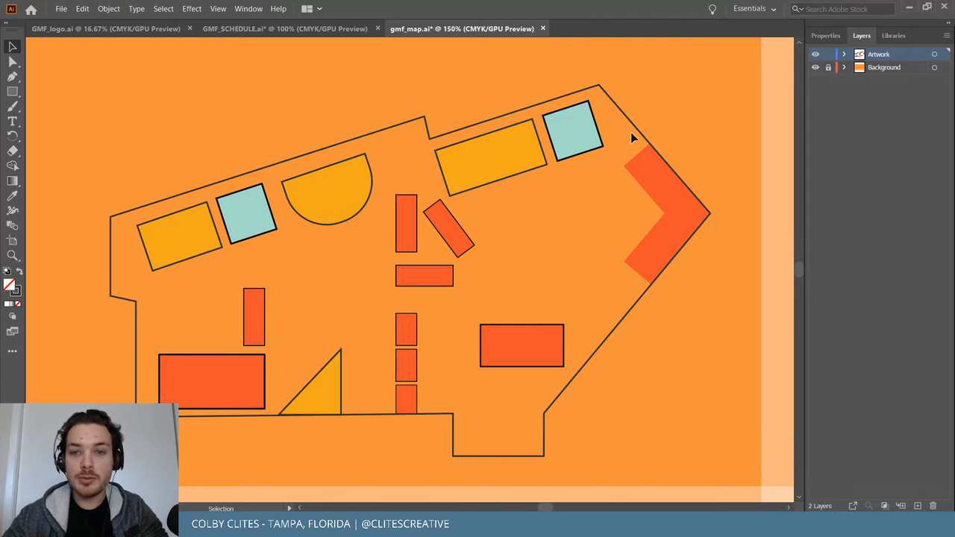
left_click(592, 130)
left_click(648, 95)
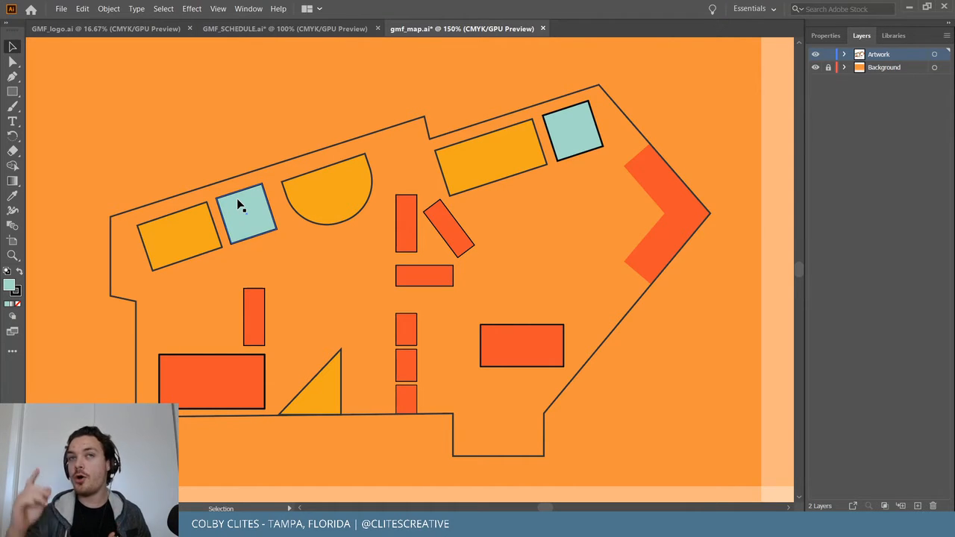
Fill the venue outline with white #ffffff and send it to the back.
left_click(265, 167)
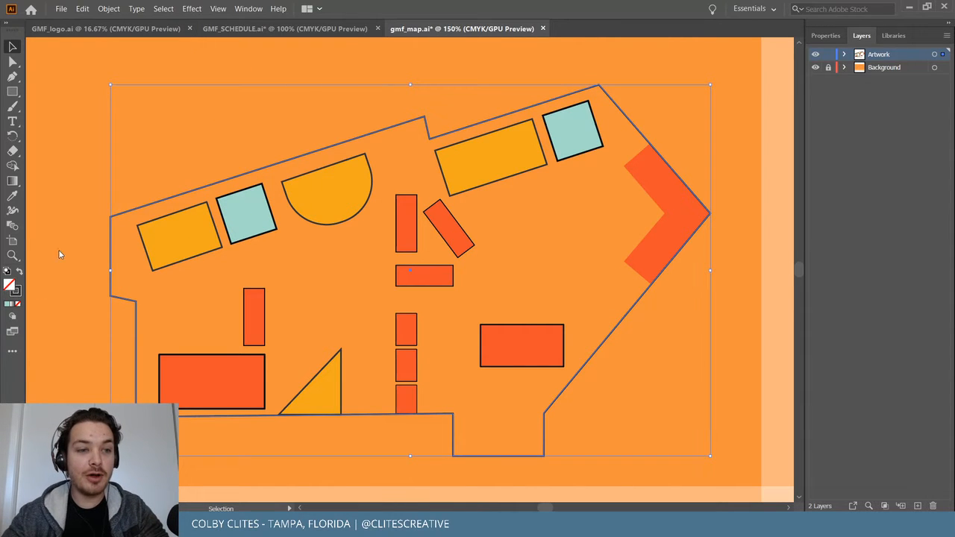
double_click(15, 285)
type("ffffff")
left_click(309, 50)
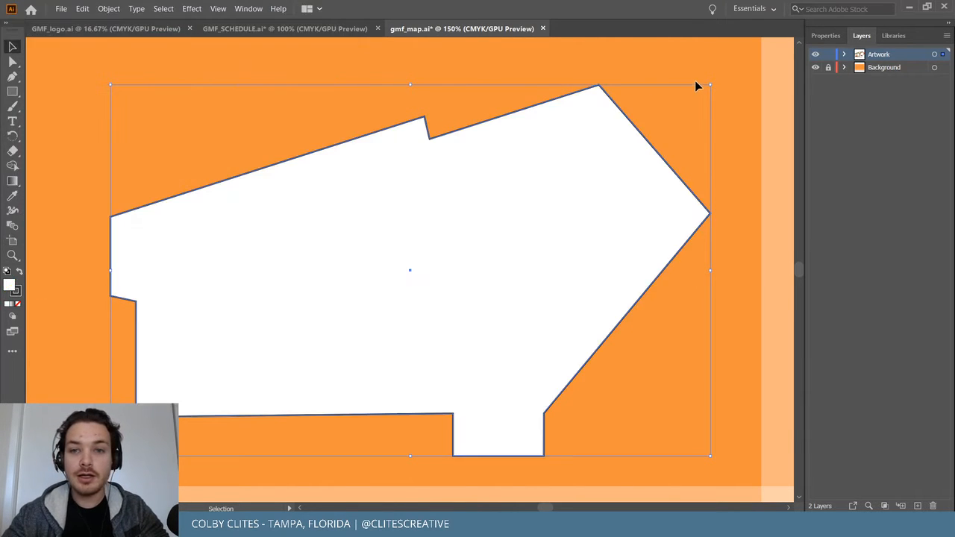
left_click(109, 8)
mouse_move(194, 34)
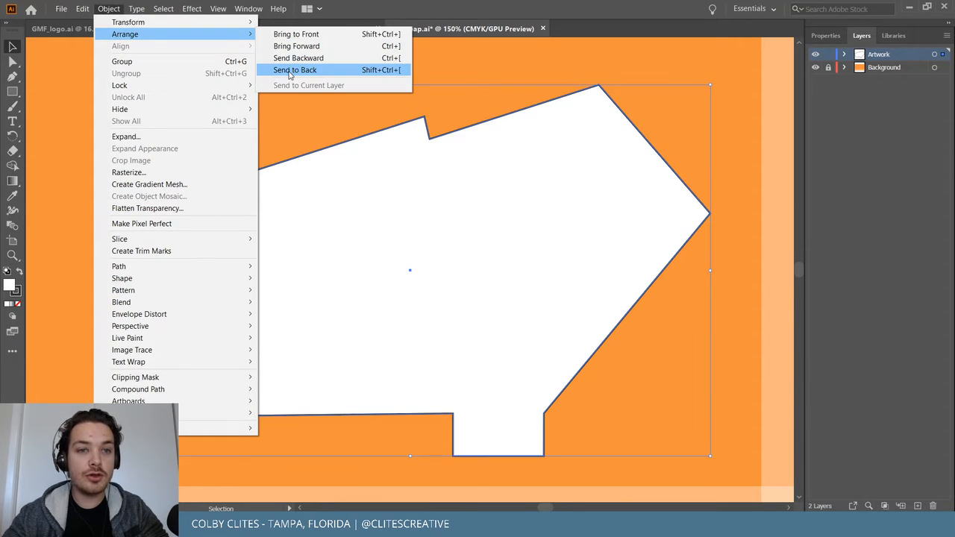
left_click(295, 70)
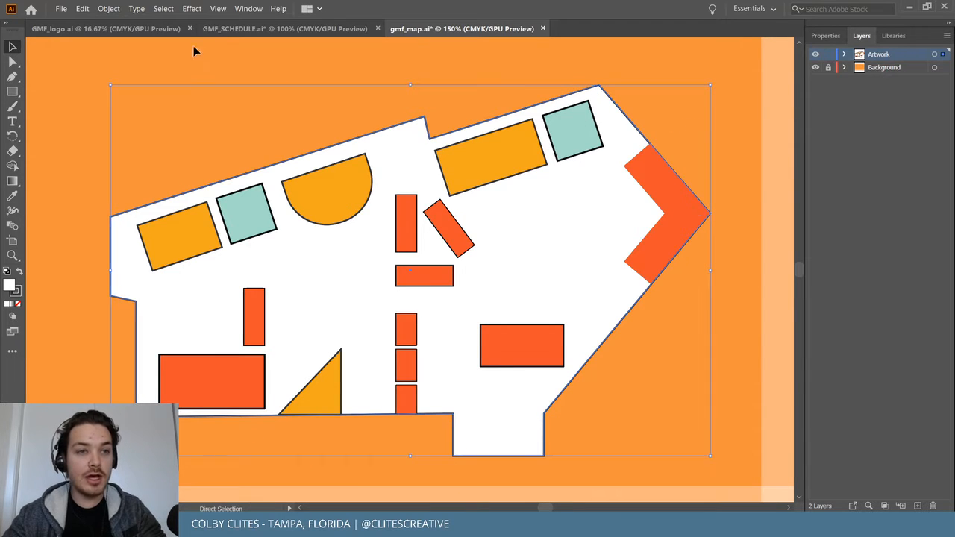
Paste a copy of the venue shape in place on top with no fill.
left_click(82, 8)
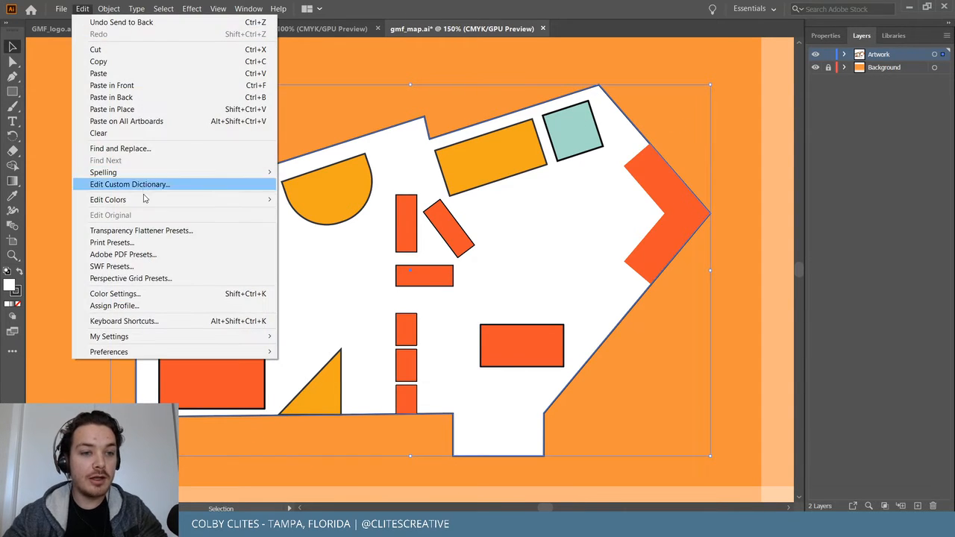
left_click(123, 110)
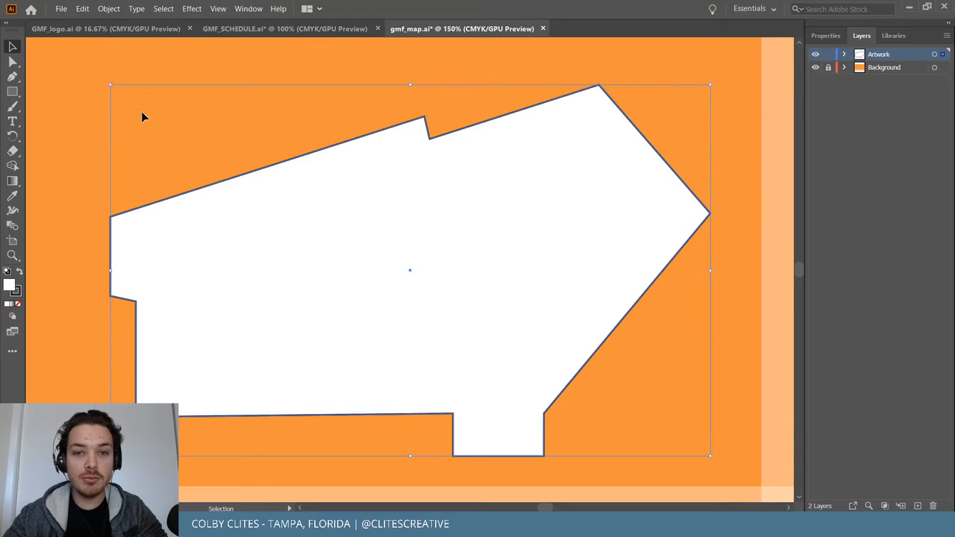
left_click(19, 305)
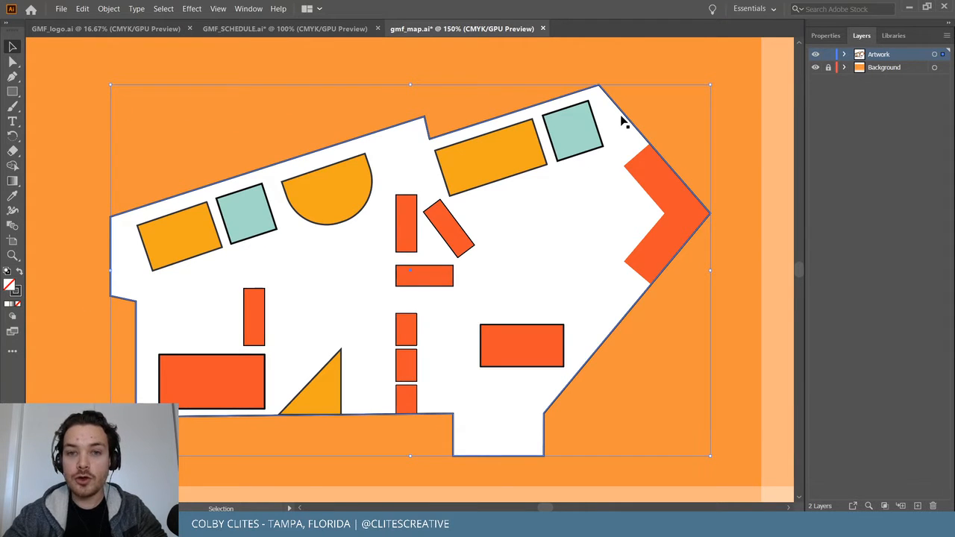
left_click_drag(627, 116, 703, 147)
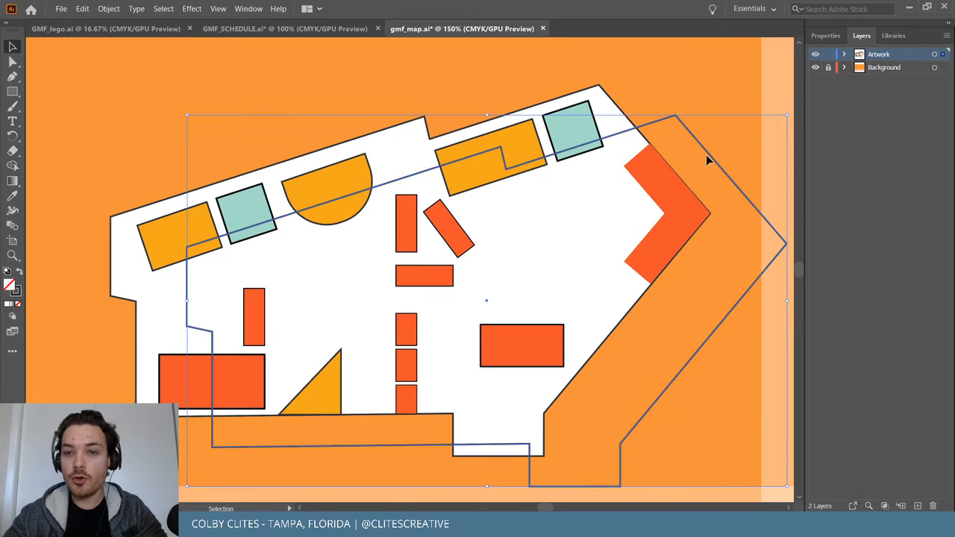
key("ctrl+z")
Lock both the unfilled outline copy and the white venue shape.
left_click(108, 8)
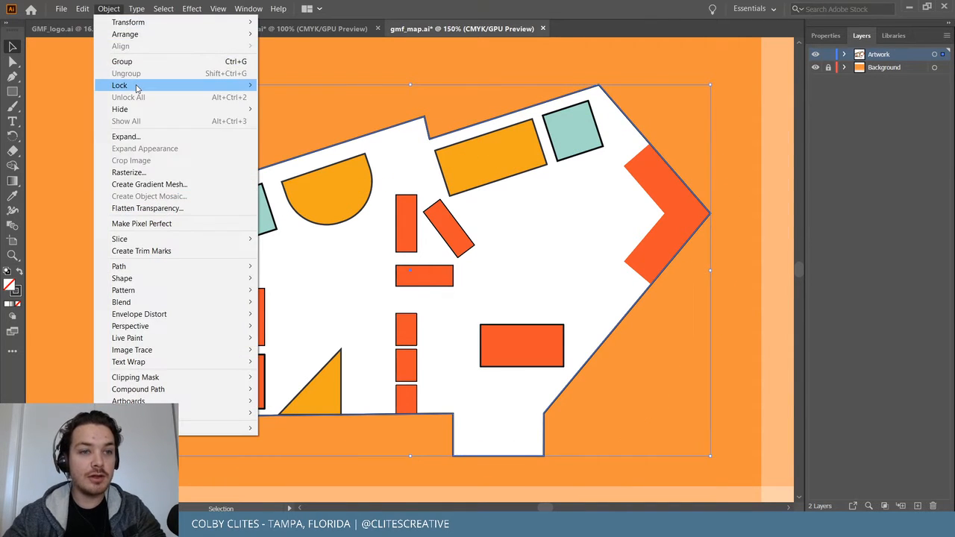
mouse_move(137, 88)
left_click(292, 85)
left_click(109, 9)
mouse_move(149, 87)
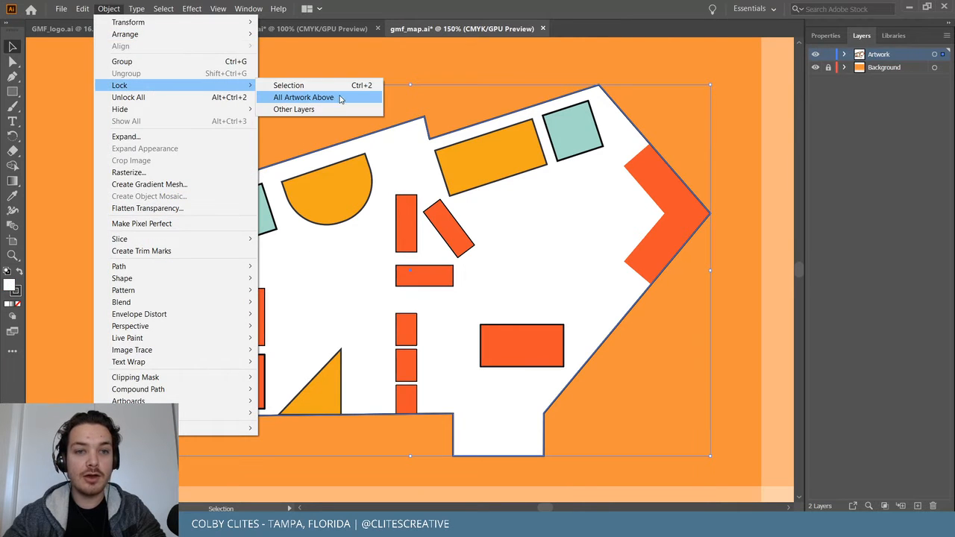
left_click(347, 85)
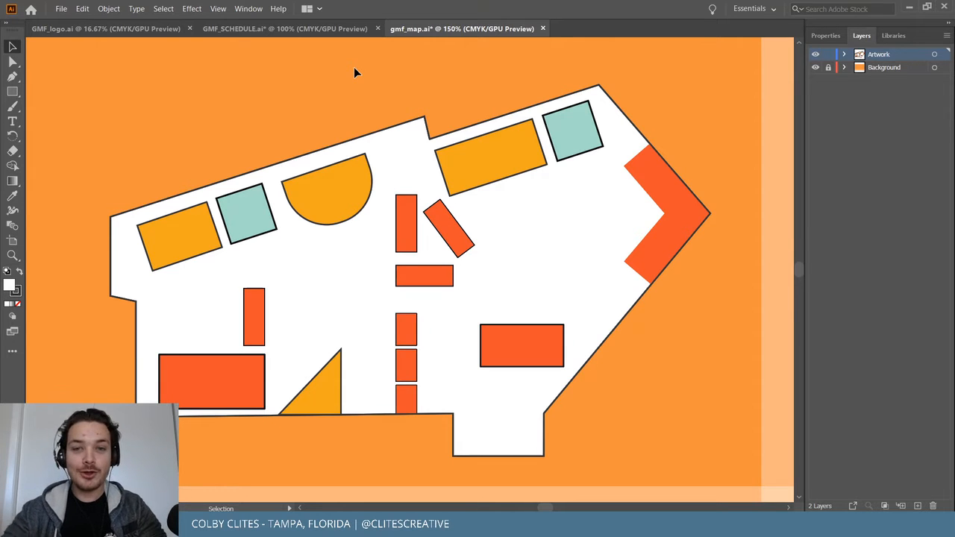
Inspect the map up close and save gmf_map.ai.
key("ctrl+equal")
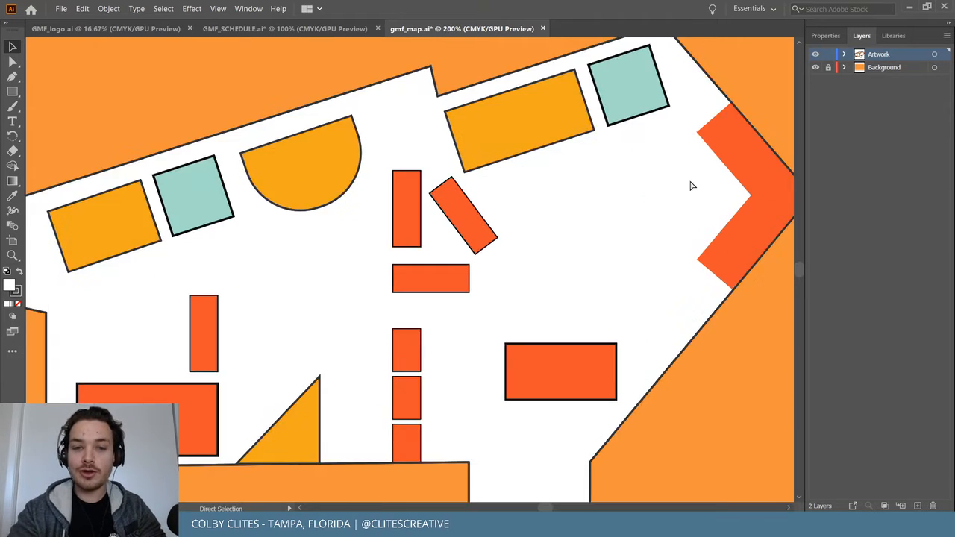
key("ctrl+equal")
scroll(690, 180, "right", 5)
scroll(674, 199, "up", 2)
scroll(669, 178, "up", 1)
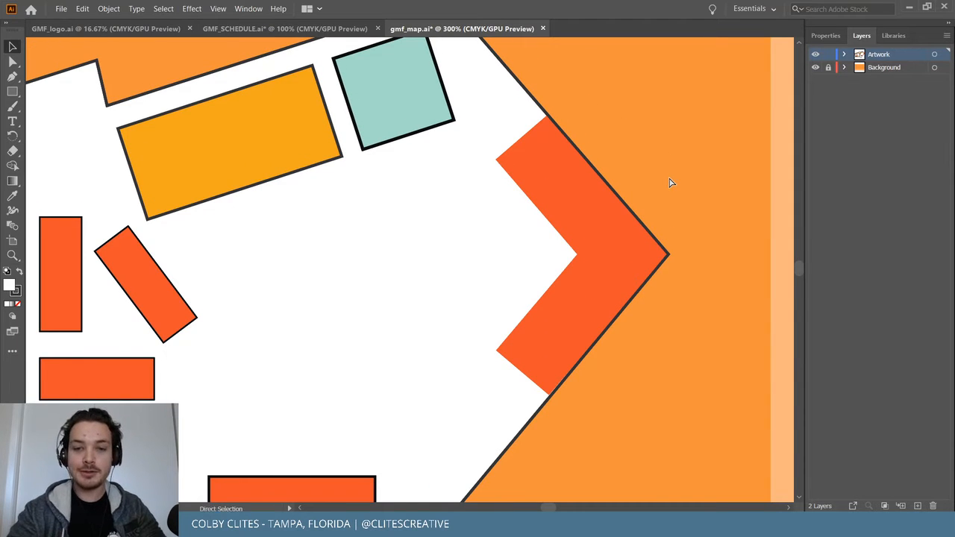
key("ctrl+minus")
key("ctrl+minus")
scroll(669, 179, "down", 6)
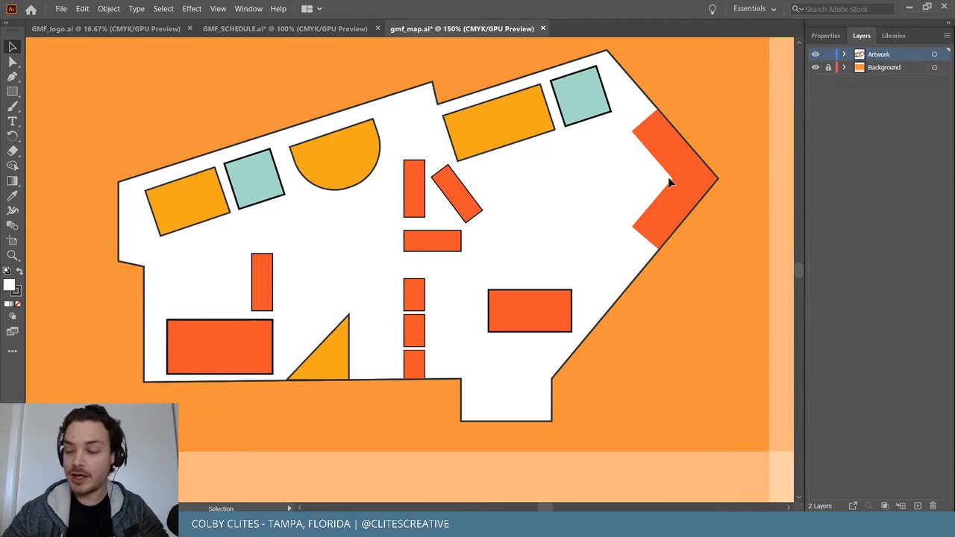
scroll(658, 186, "down", 3)
scroll(658, 186, "up", 2)
left_click(78, 71)
left_click(61, 8)
left_click(102, 98)
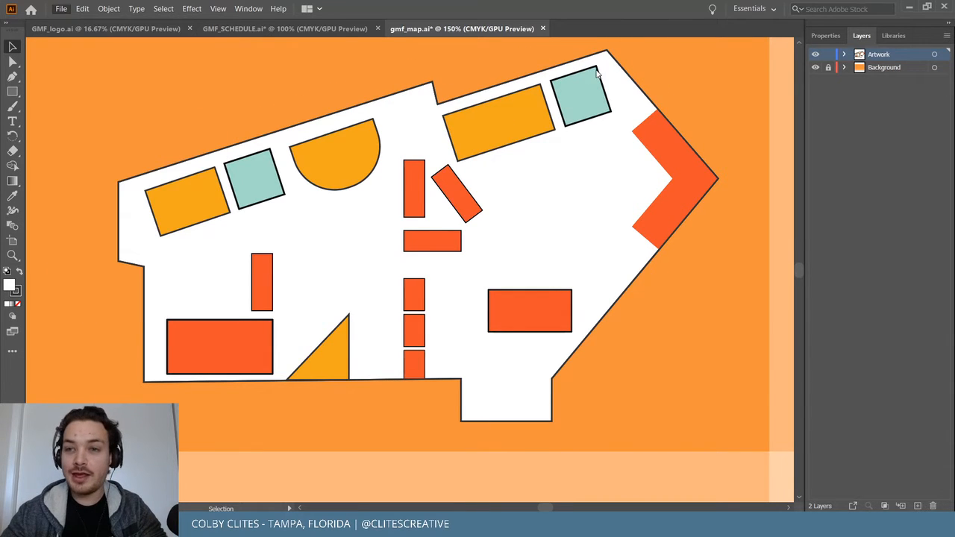
scroll(580, 237, "down", 2)
scroll(582, 236, "up", 2)
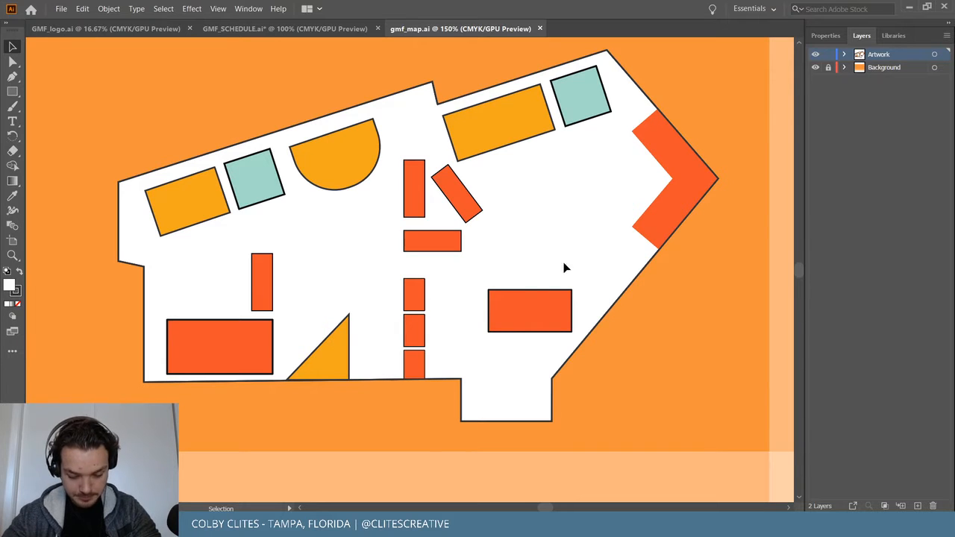
Place two small copies of the orange rectangle side by side in the bottom notch.
left_click(542, 312)
left_click_drag(547, 308, 485, 418)
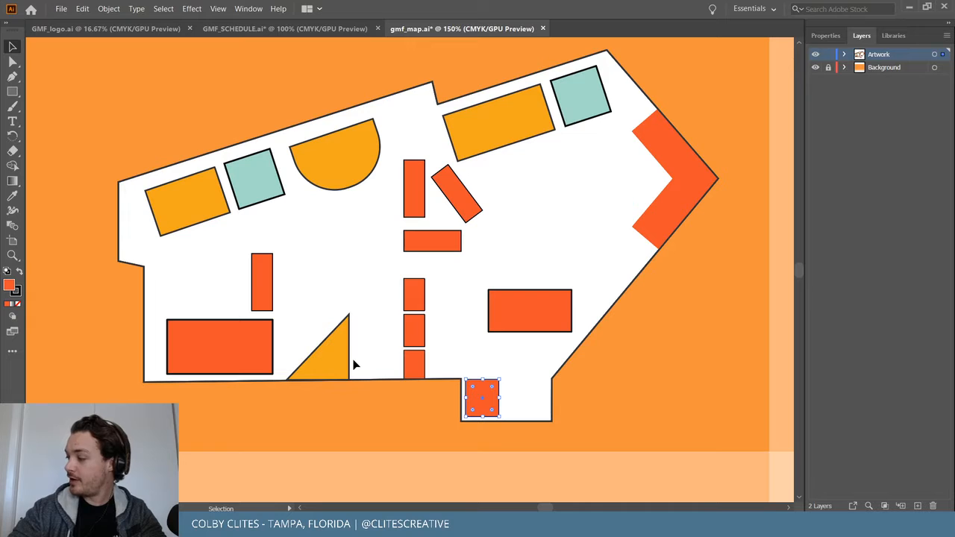
left_click_drag(486, 396, 532, 400)
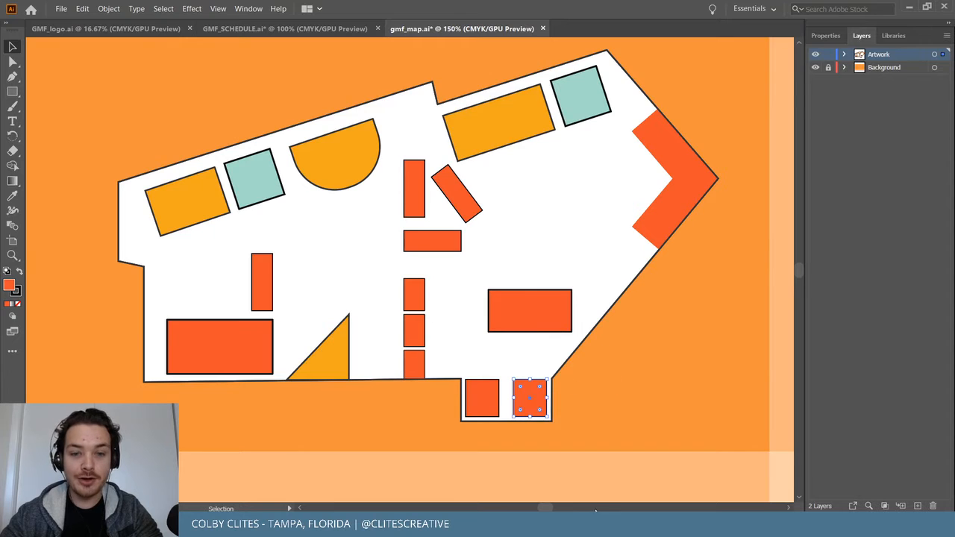
left_click(488, 398)
left_click_drag(499, 398, 535, 409)
left_click(530, 398)
key("Delete")
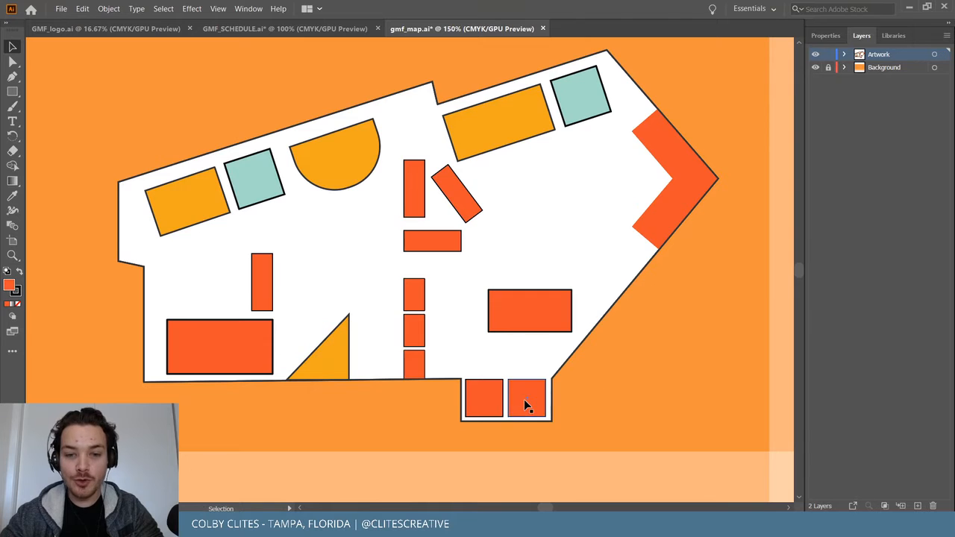
Nudge the two small squares so they sit centred with an even gap.
key("ctrl+equal")
key("ctrl+equal")
key("ctrl+equal")
key("ctrl+equal")
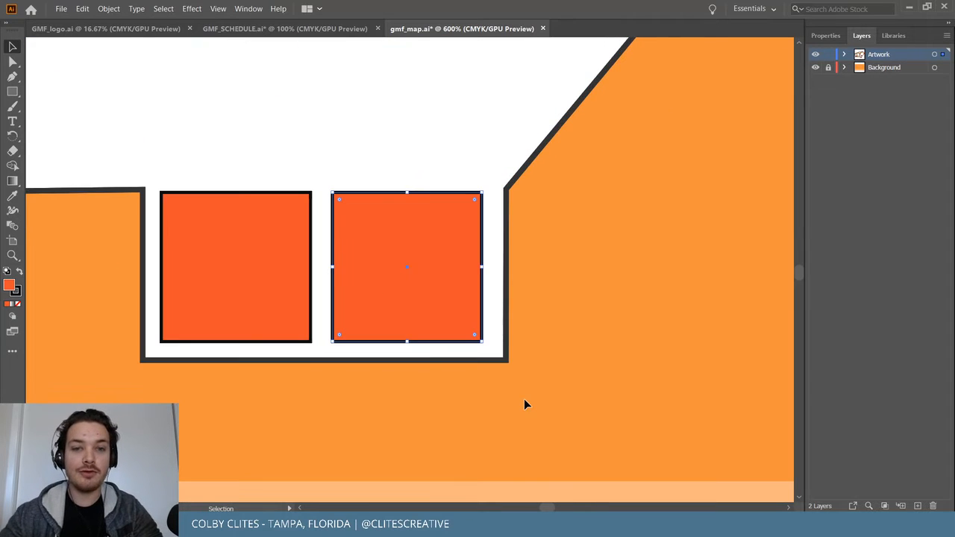
left_click(282, 249, "shift")
key("Right")
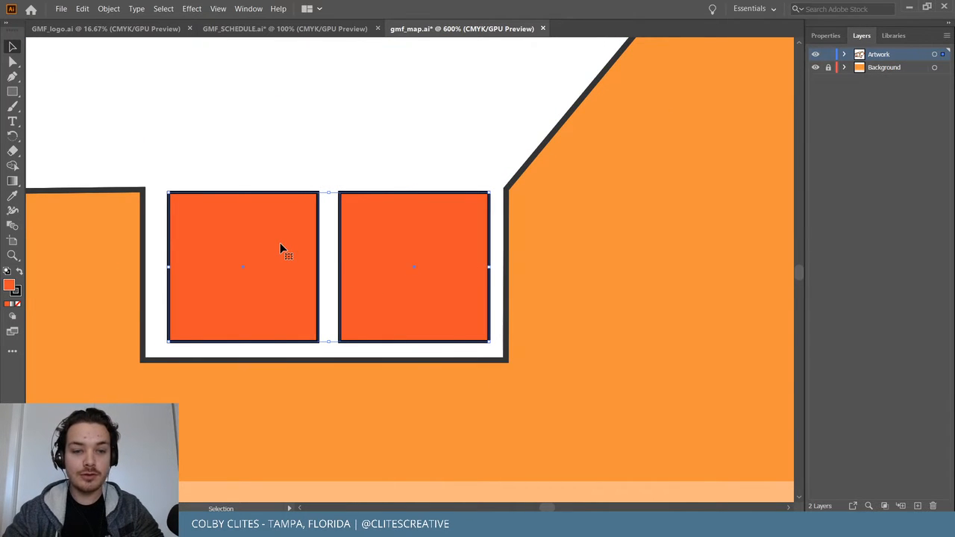
key("Left")
key("ctrl+shift+a")
left_click(439, 306)
key("Right")
key("ctrl+shift+a")
key("ctrl+minus")
key("ctrl+minus")
key("ctrl+minus")
key("ctrl+minus")
scroll(568, 304, "up", 2)
scroll(568, 304, "left", 3)
scroll(568, 304, "right", 2)
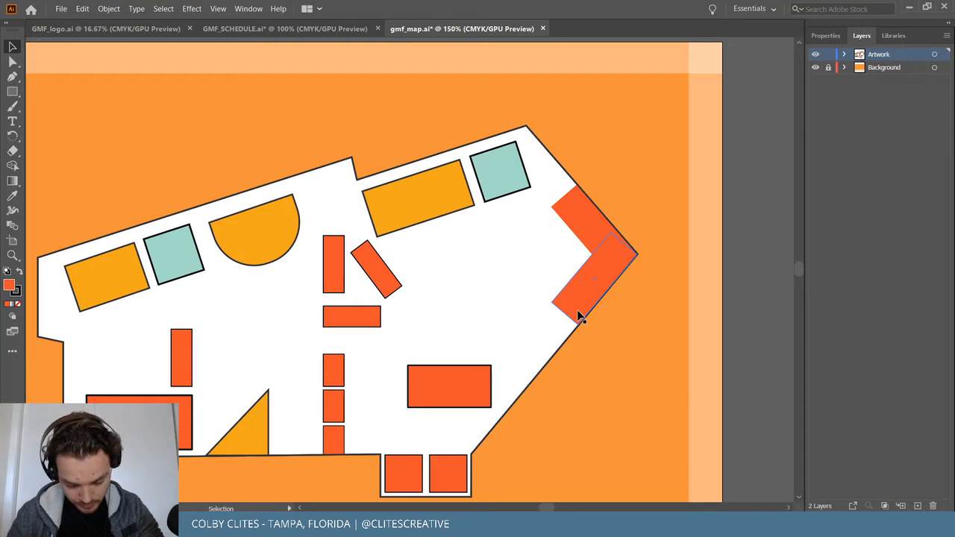
Save the gmf_map.ai file.
left_click(497, 353)
scroll(496, 354, "down", 1)
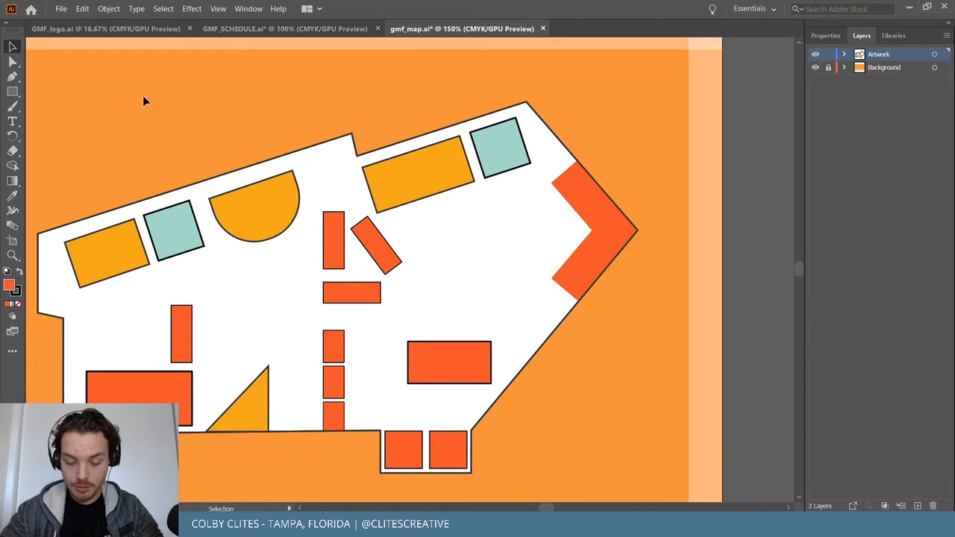
left_click(61, 8)
left_click(96, 98)
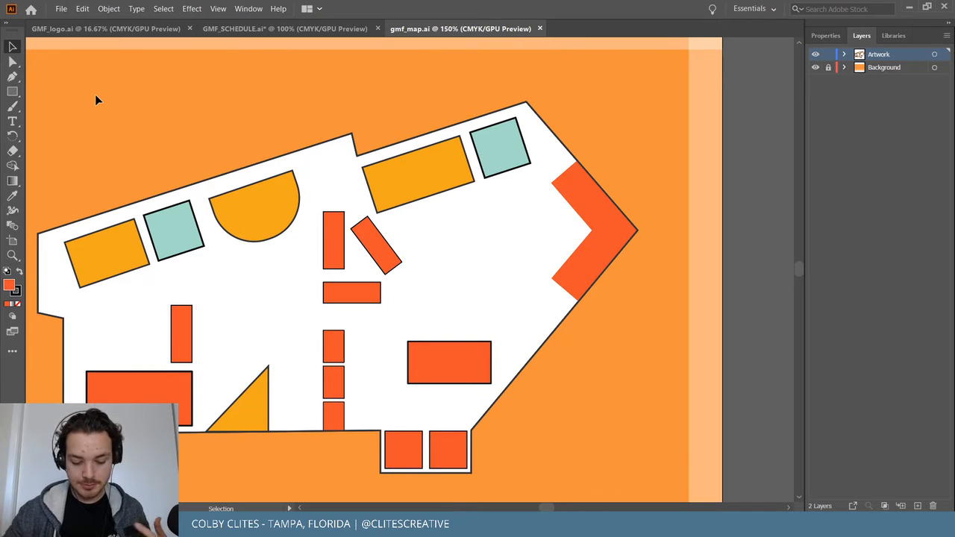
scroll(158, 67, "up", 1)
scroll(185, 95, "down", 3)
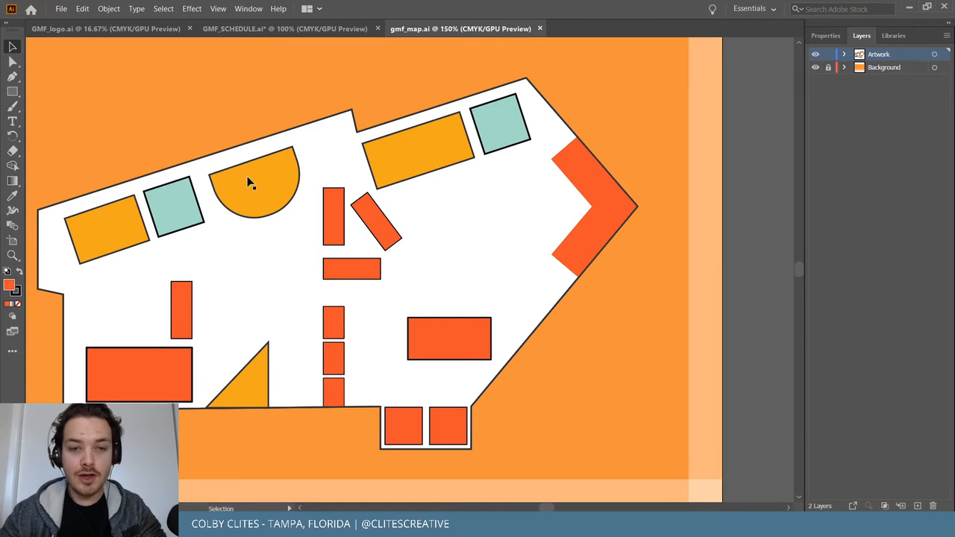
Draw a small circle against the left wall and fill it with the library's light teal.
left_click_drag(12, 91, 68, 106)
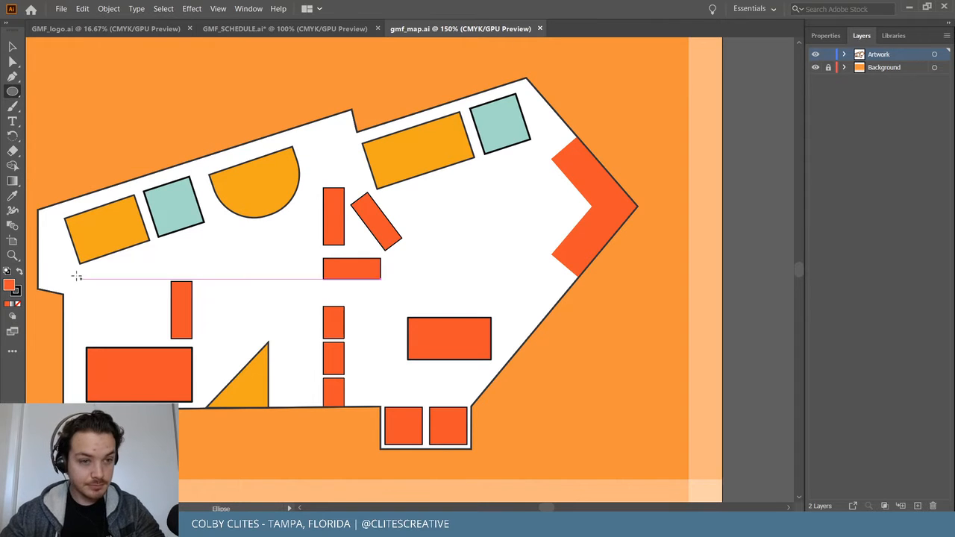
left_click_drag(44, 264, 66, 288)
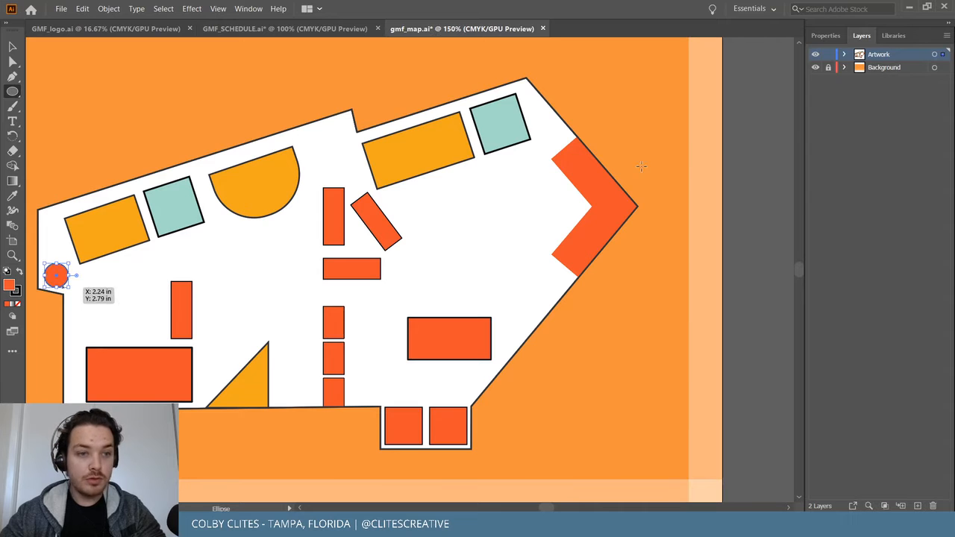
left_click(894, 35)
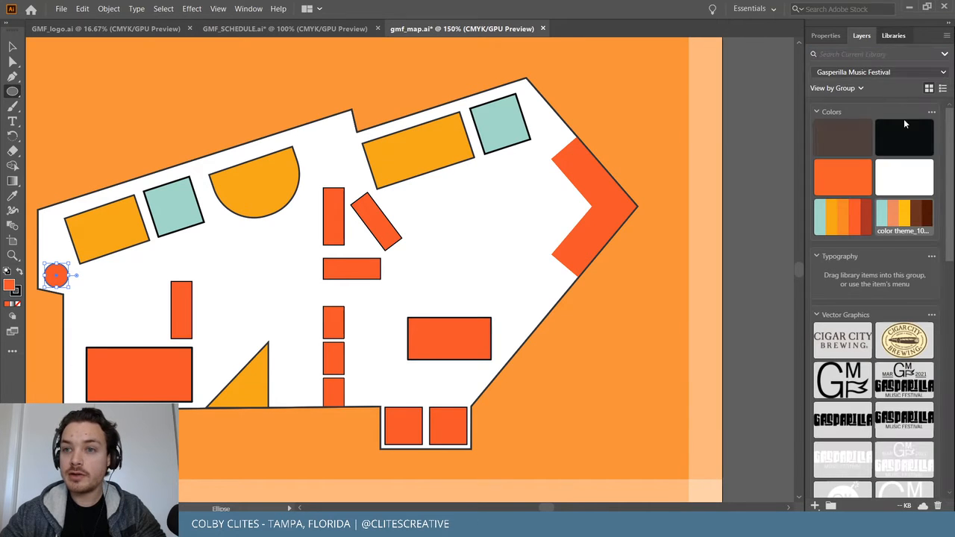
left_click(819, 216)
left_click(13, 50)
left_click(125, 118)
Recolour both teal squares dark brown #4E413C.
left_click(182, 208)
left_click(501, 128, "shift")
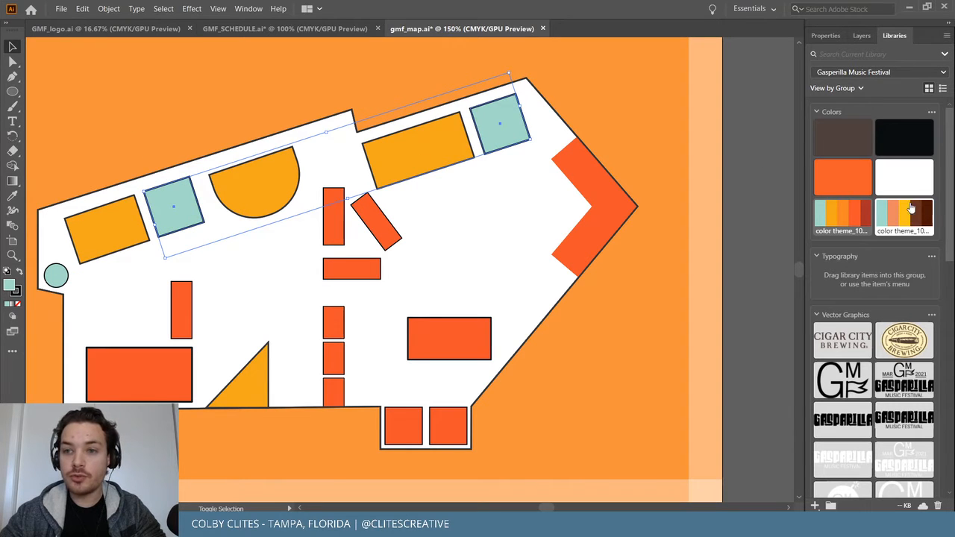
left_click(847, 136)
left_click(633, 87)
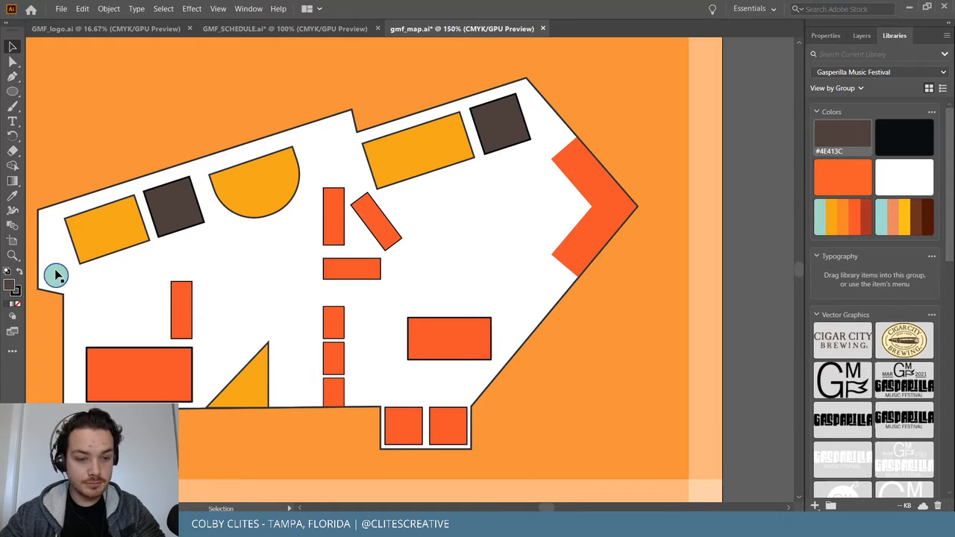
Copy the teal circle to the top wall and the lower-left corner.
left_click_drag(56, 276, 334, 138)
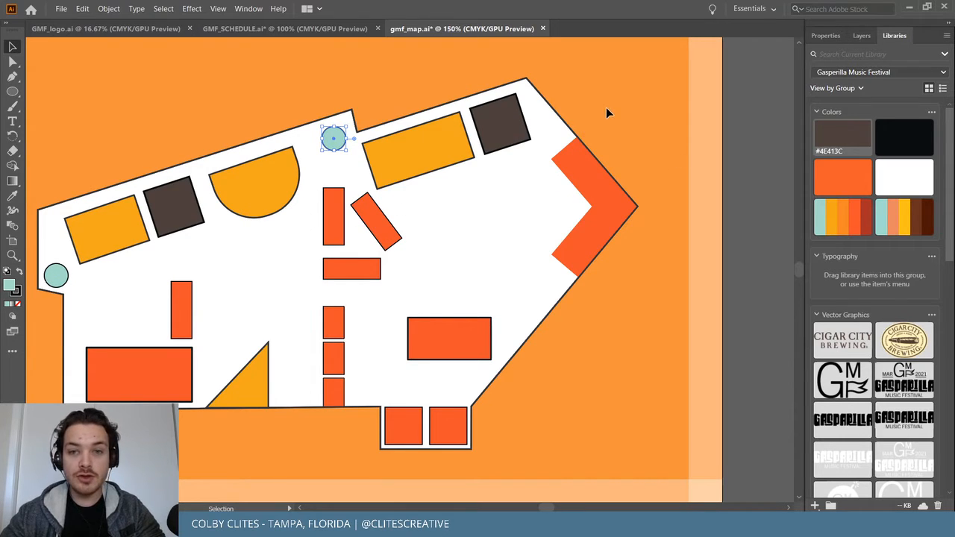
left_click_drag(344, 139, 341, 138)
left_click(389, 105)
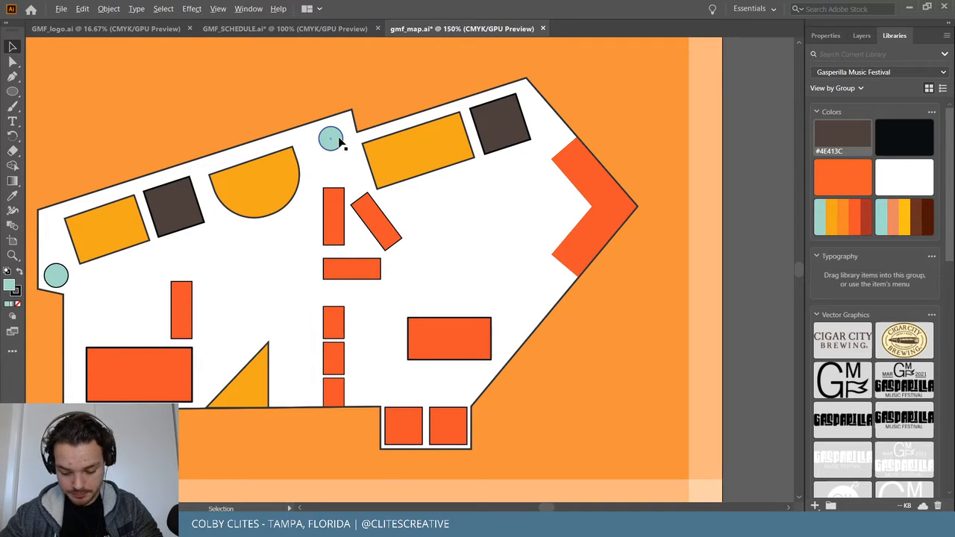
left_click_drag(330, 139, 91, 392)
Narrow the lower-left orange rectangle and raise the left-wall circle slightly.
left_click(169, 387)
left_click_drag(168, 385, 174, 384)
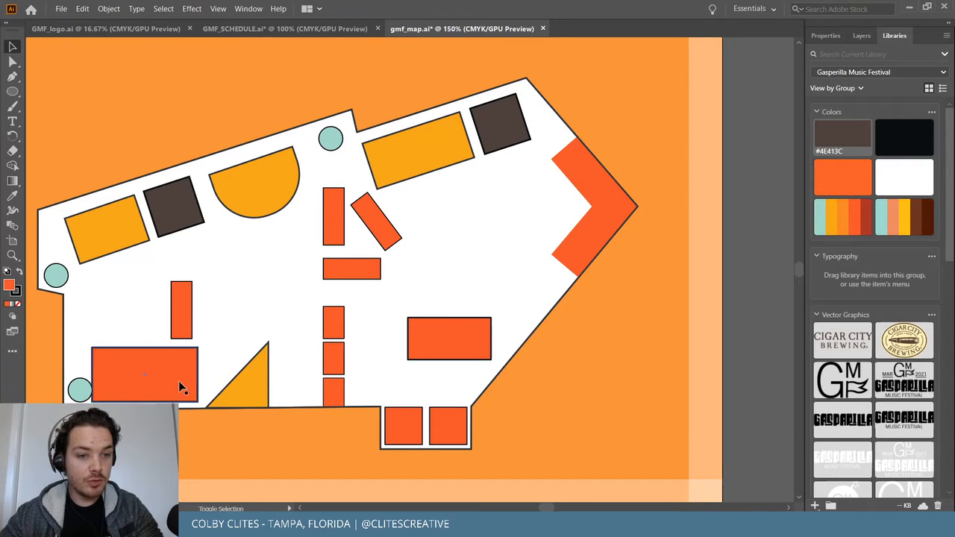
left_click(184, 386)
left_click_drag(97, 375, 100, 375)
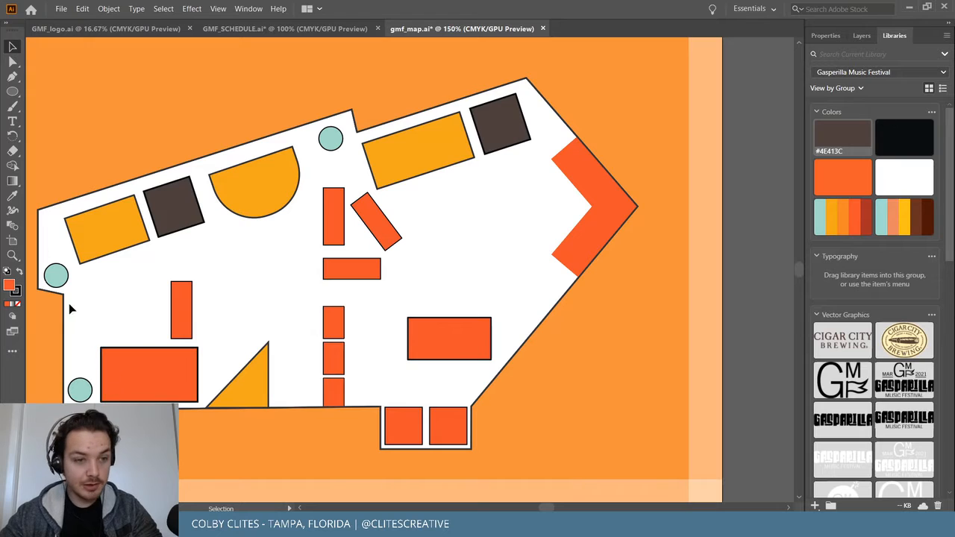
left_click_drag(58, 276, 59, 272)
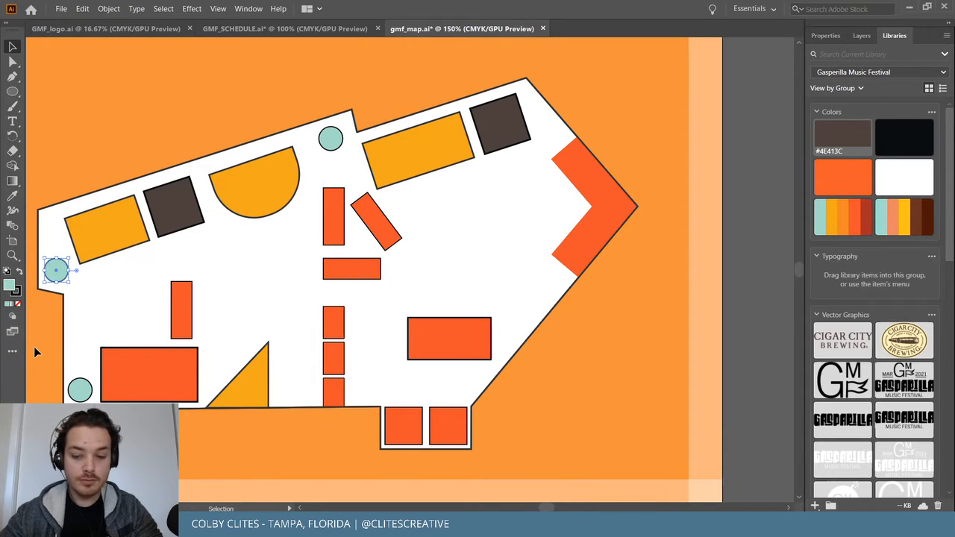
left_click(80, 389)
Fill the lower circle with black #090E0F and save the map.
left_click(903, 135)
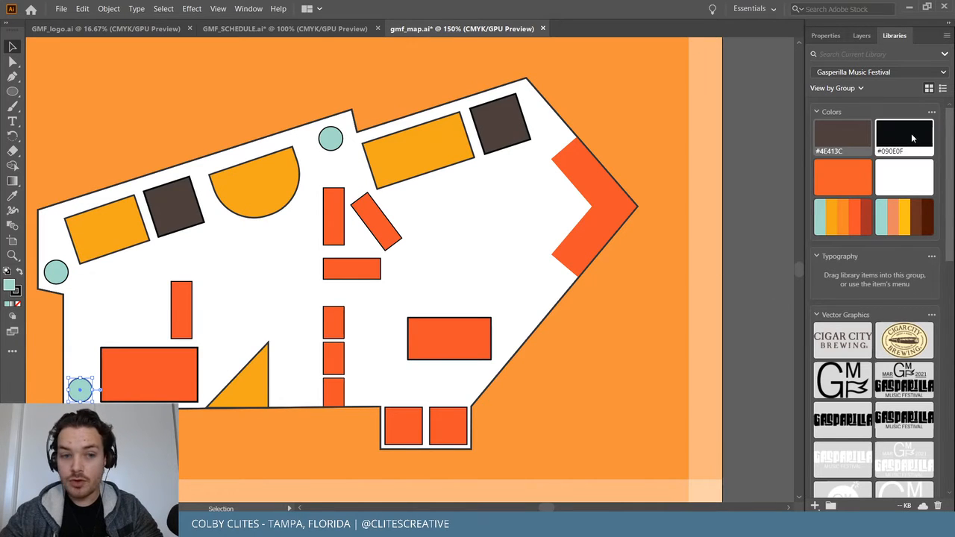
left_click(205, 451)
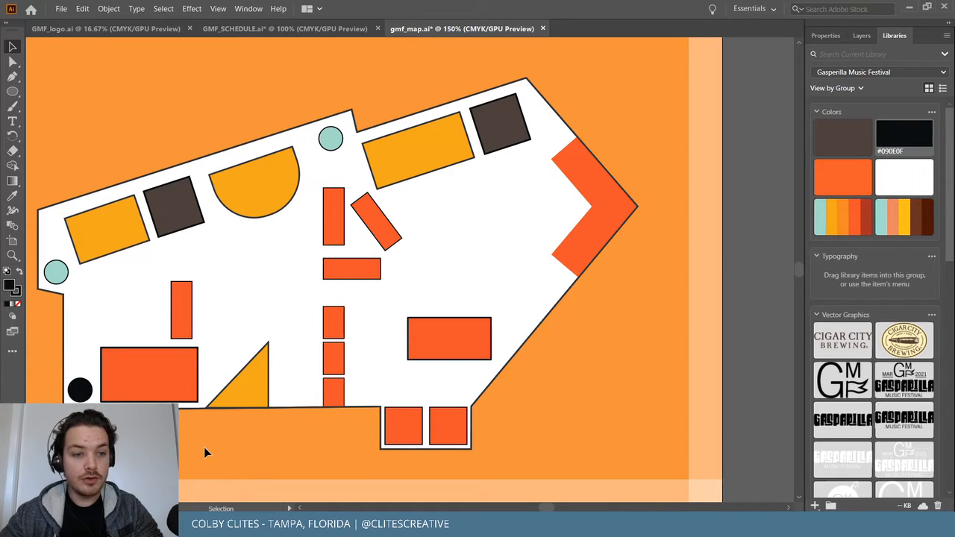
left_click(61, 8)
left_click(86, 97)
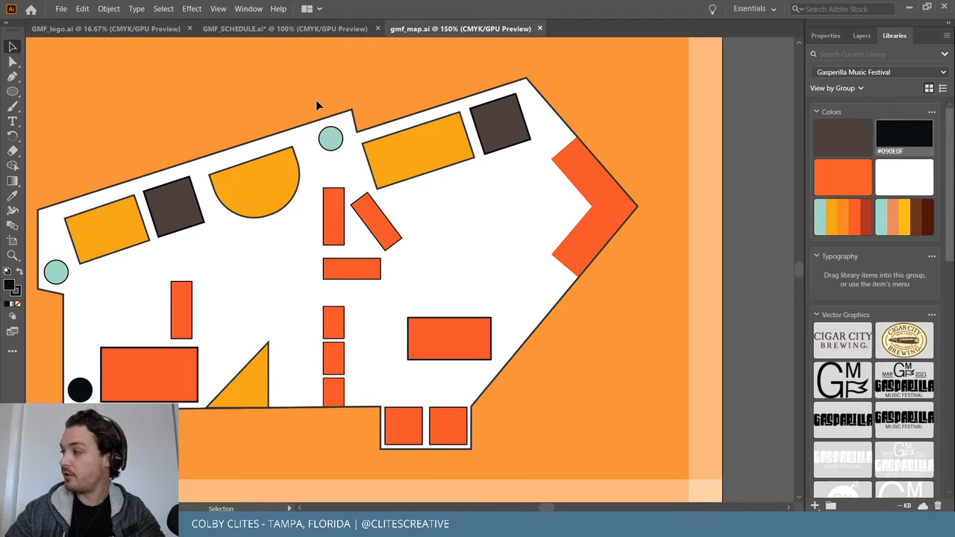
left_click(60, 9)
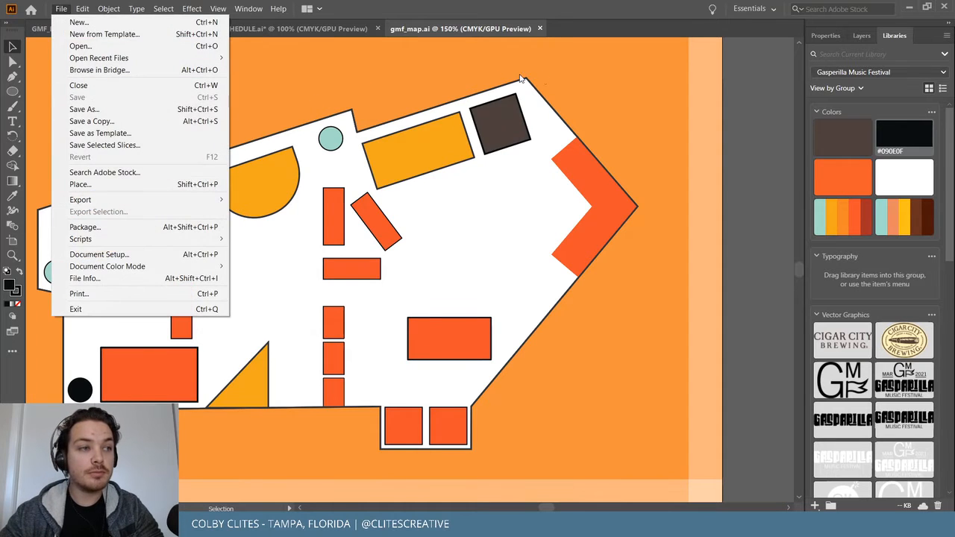
left_click(610, 76)
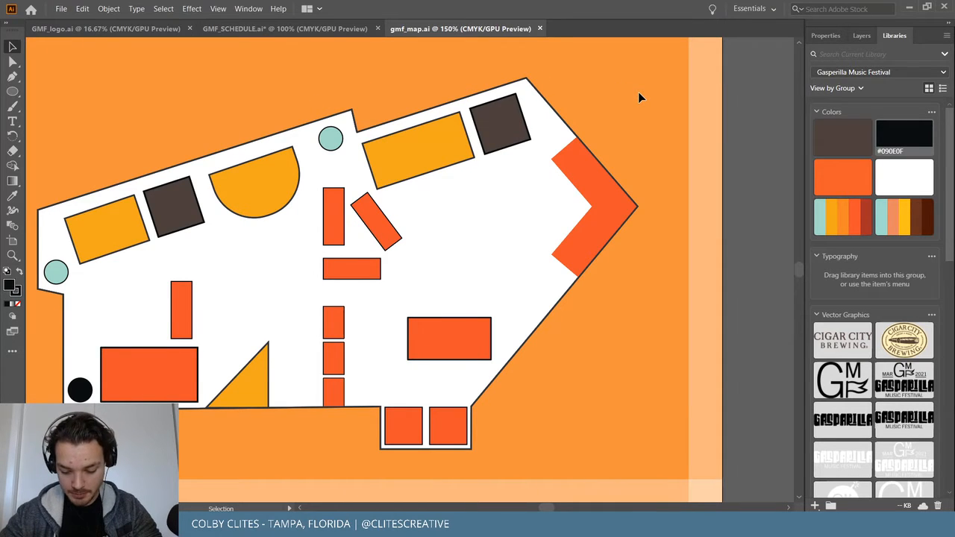
Copy the black circle to the bottom wall and the top-right wall.
left_click_drag(79, 393, 296, 422)
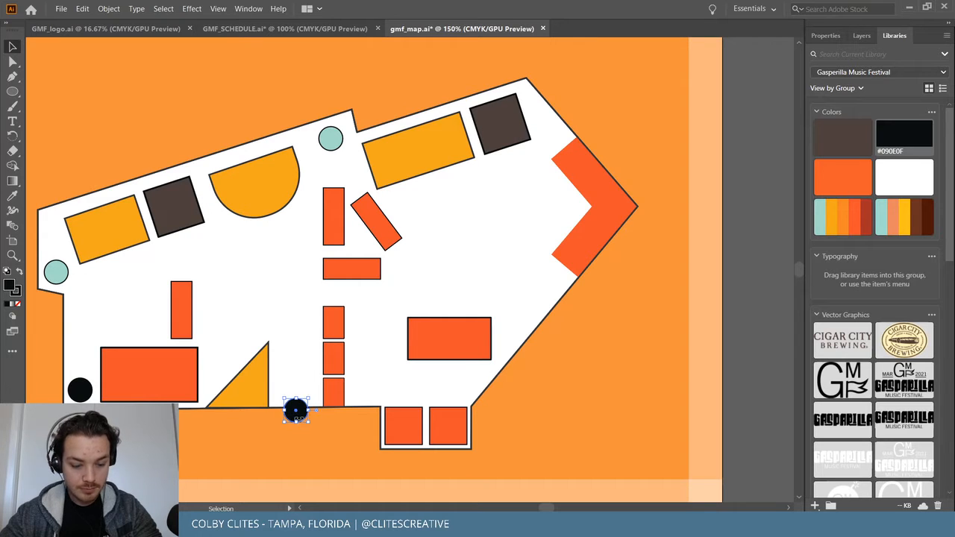
left_click_drag(296, 422, 411, 288)
key("a")
key("ctrl+z")
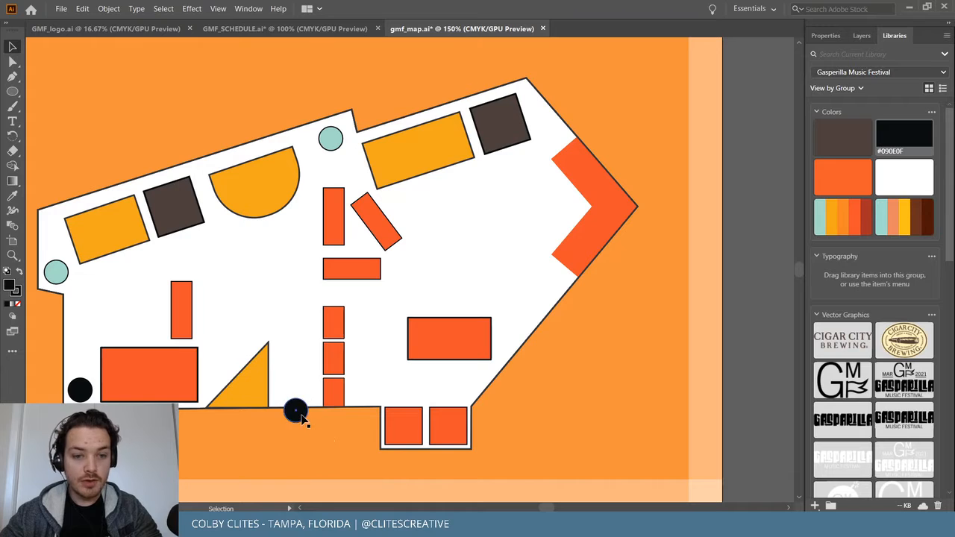
left_click_drag(301, 420, 569, 133)
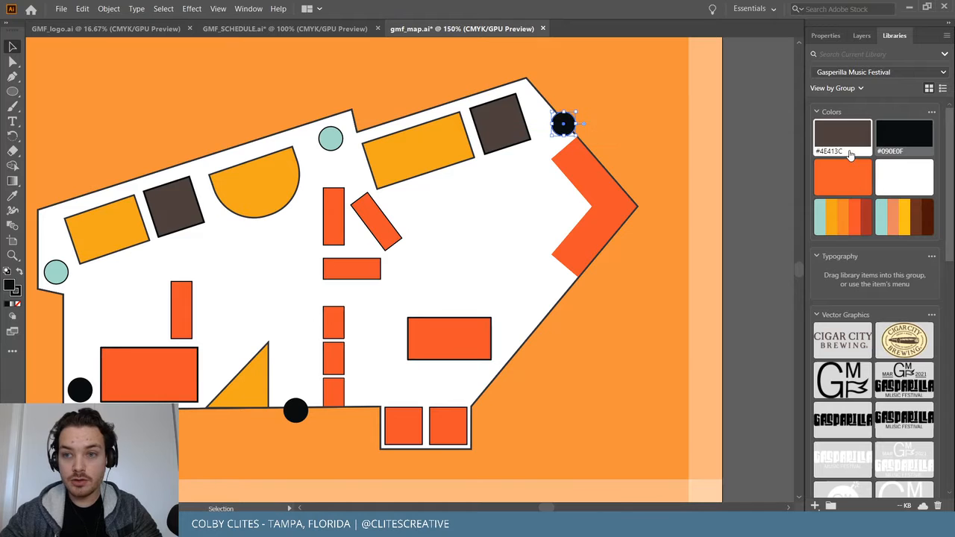
left_click(613, 125)
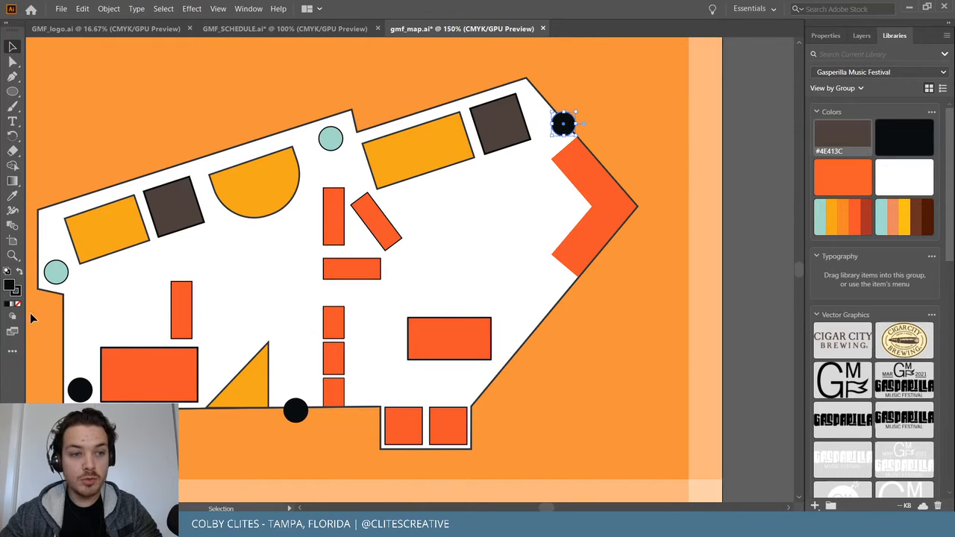
Recolour the top-right and bottom-edge circles brown #4E413C.
left_click(15, 292)
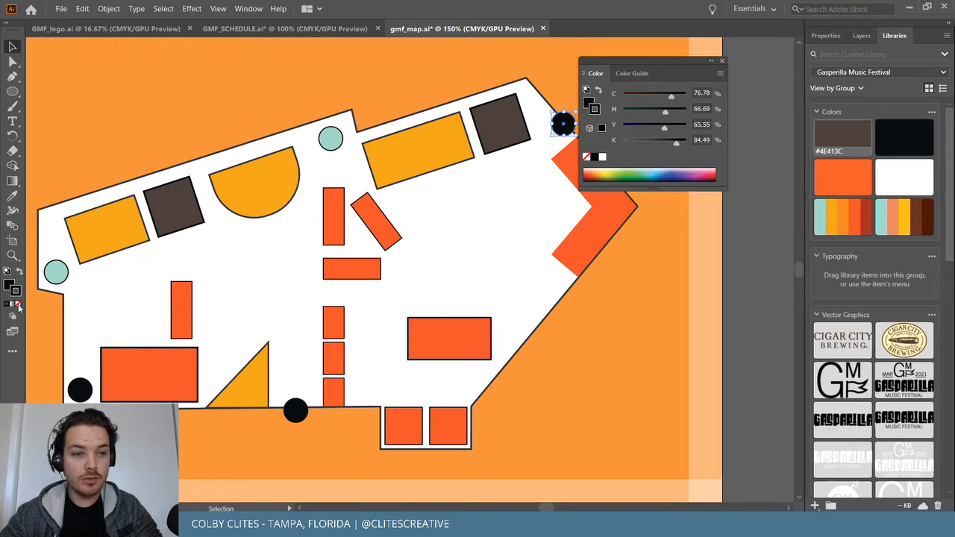
left_click(851, 136)
left_click(642, 258)
left_click(294, 412)
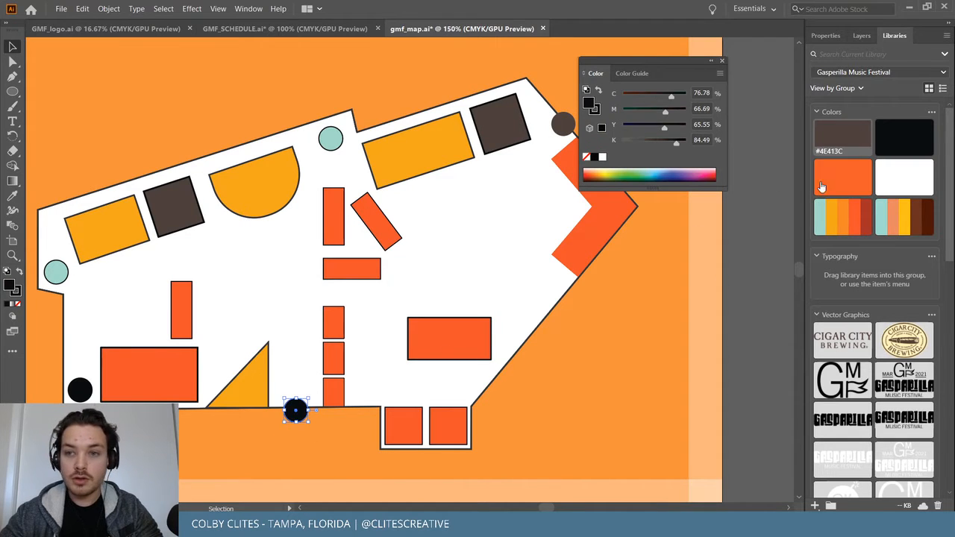
left_click(831, 141)
left_click(323, 446)
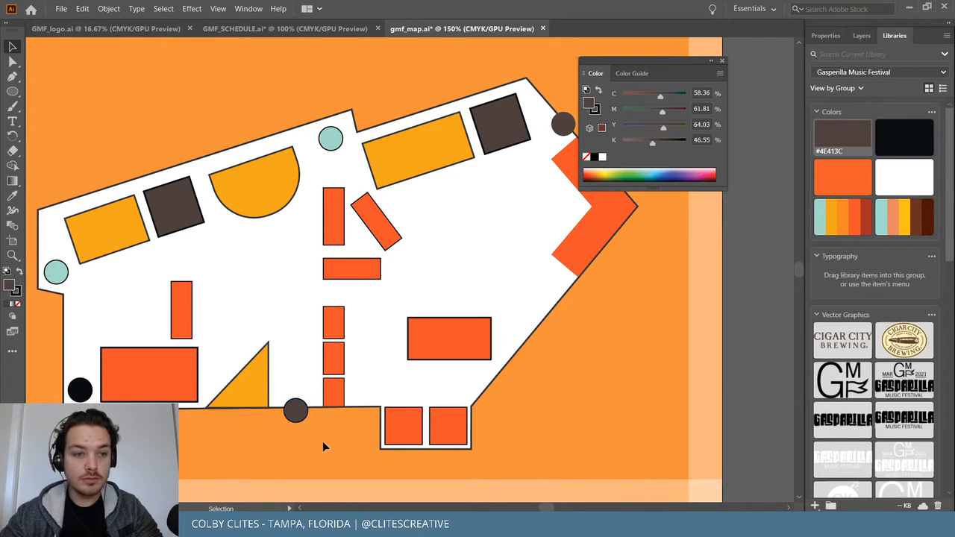
left_click(722, 60)
left_click(295, 409)
key("F6")
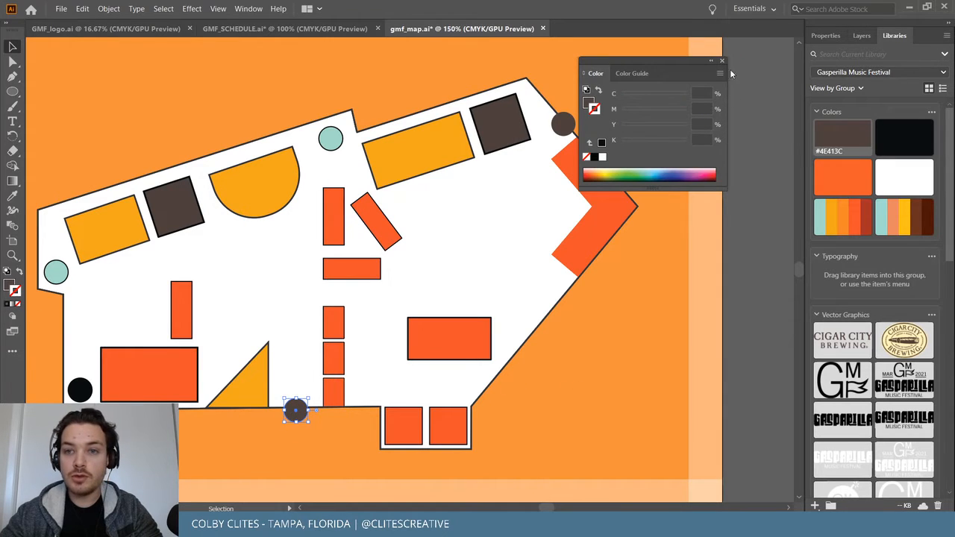
key("F6")
left_click(584, 340)
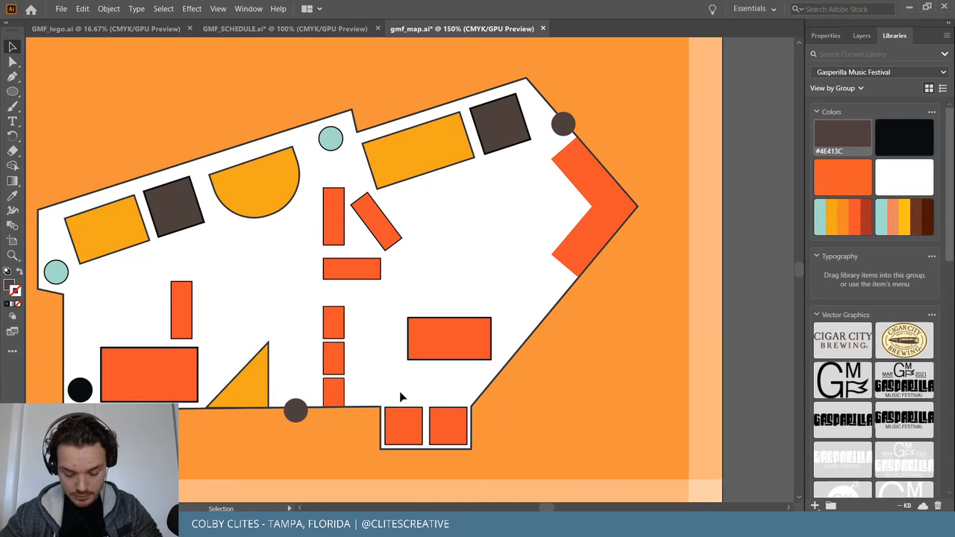
Copy the brown circle to the map's lower-right corner and save the map.
left_click_drag(293, 417, 481, 402)
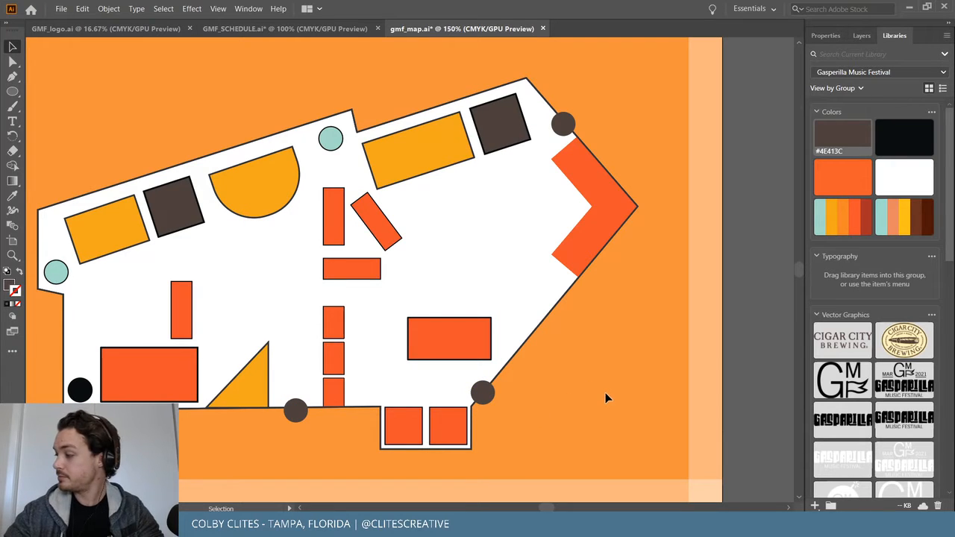
left_click(63, 9)
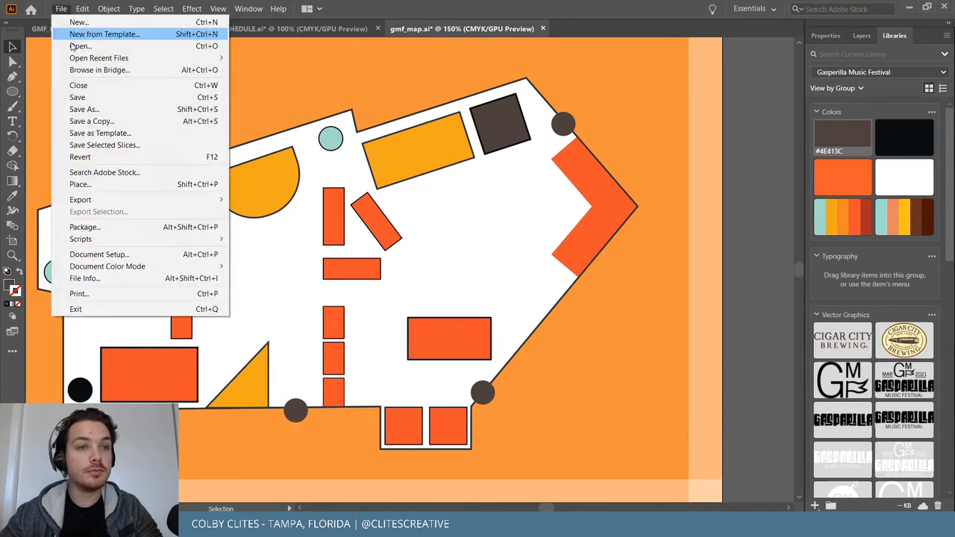
left_click(109, 98)
left_click_drag(548, 508, 546, 509)
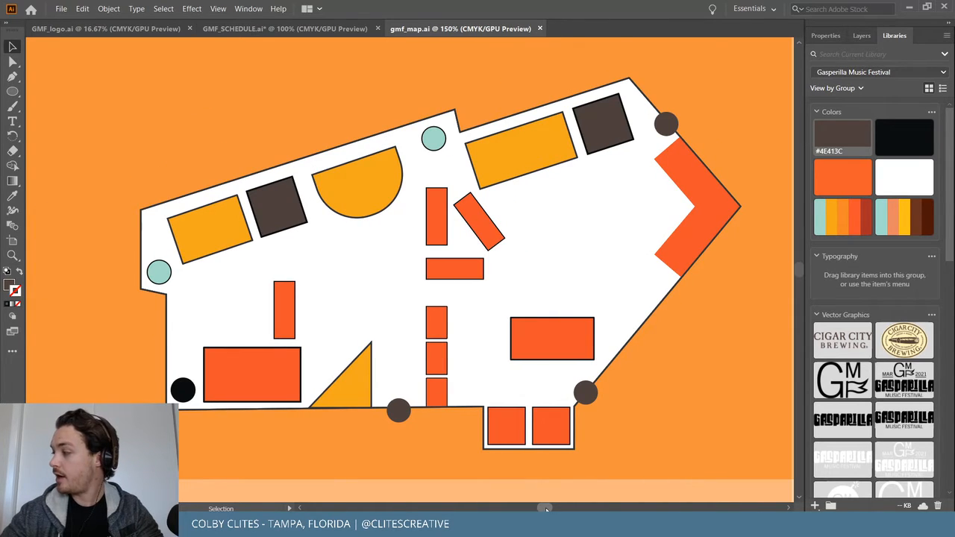
scroll(547, 345, "down", 1)
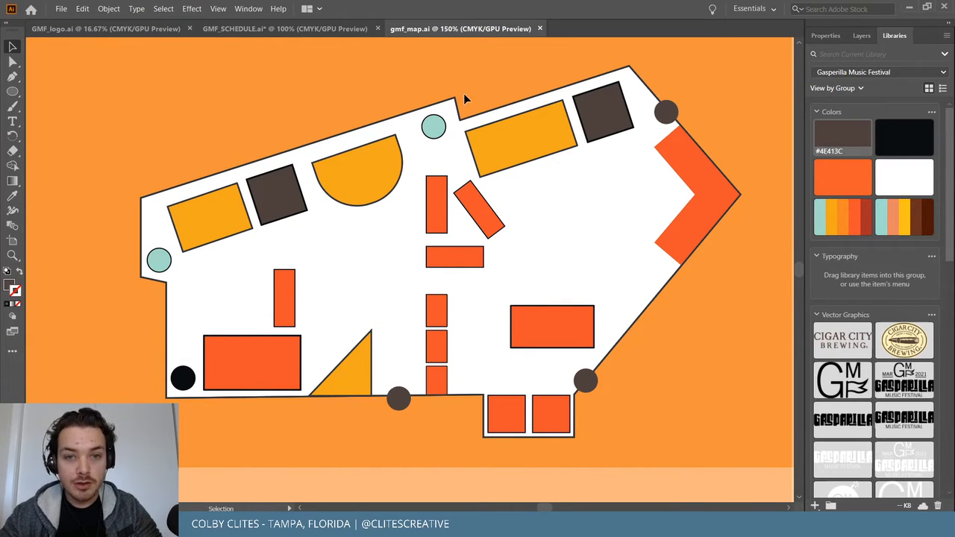
key("ctrl+equal")
key("ctrl+equal")
key("ctrl+equal")
scroll(464, 93, "up", 3)
scroll(463, 93, "up", 10)
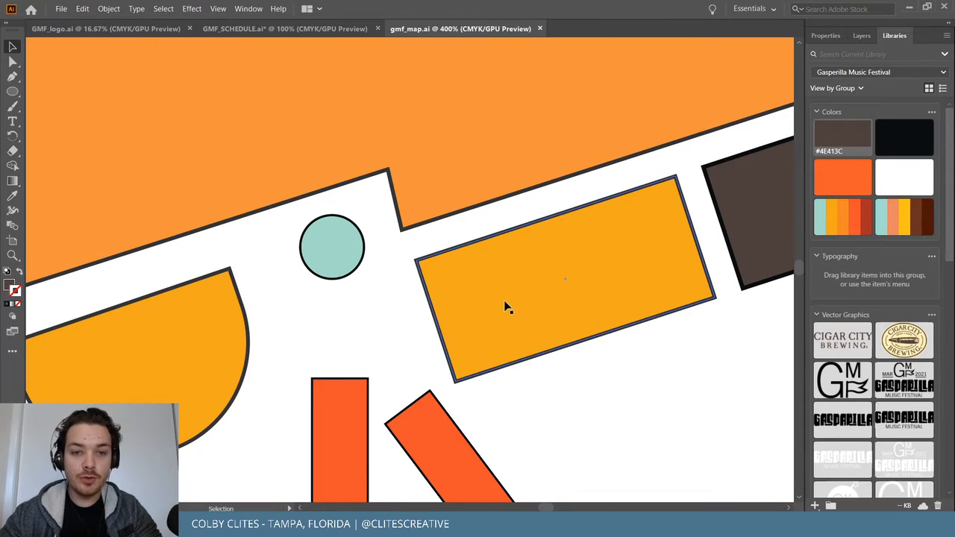
Paste a copy of the yellow stage rectangle and move it above the venue outline.
mouse_move(507, 300)
left_mouse_down()
mouse_move(490, 251)
mouse_move(473, 266)
mouse_move(501, 290)
left_mouse_up()
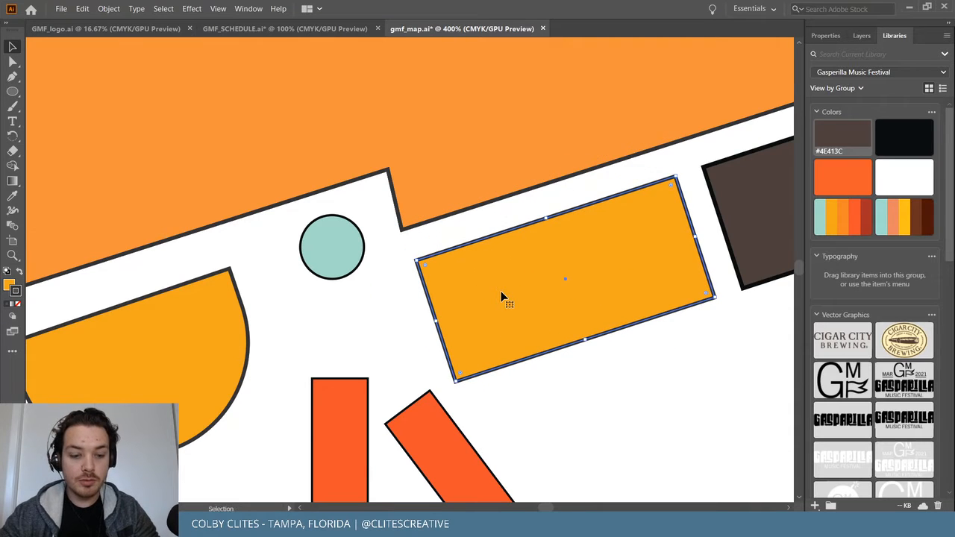
key("ctrl+v")
left_click_drag(458, 256, 526, 64)
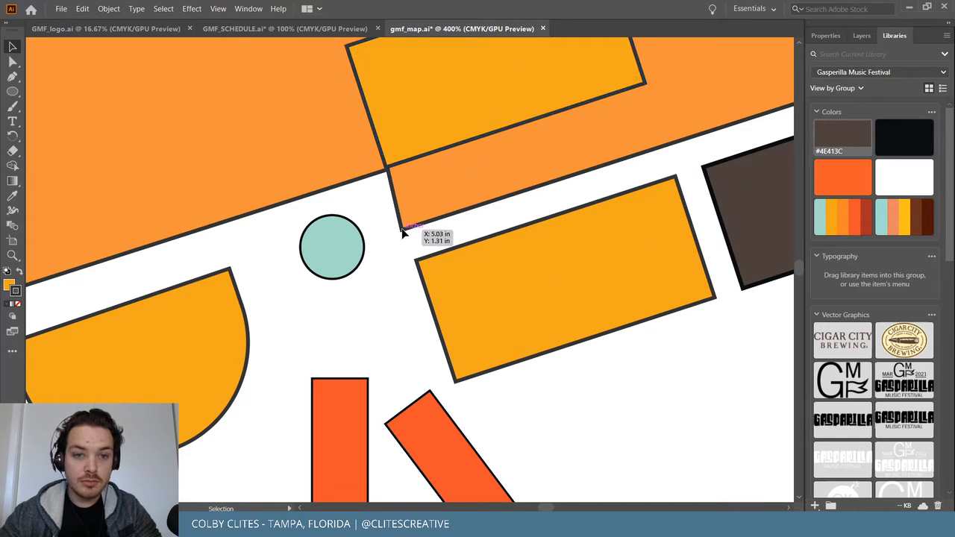
Unlock all artwork and adjust a corner point of the white venue outline.
left_click(108, 8)
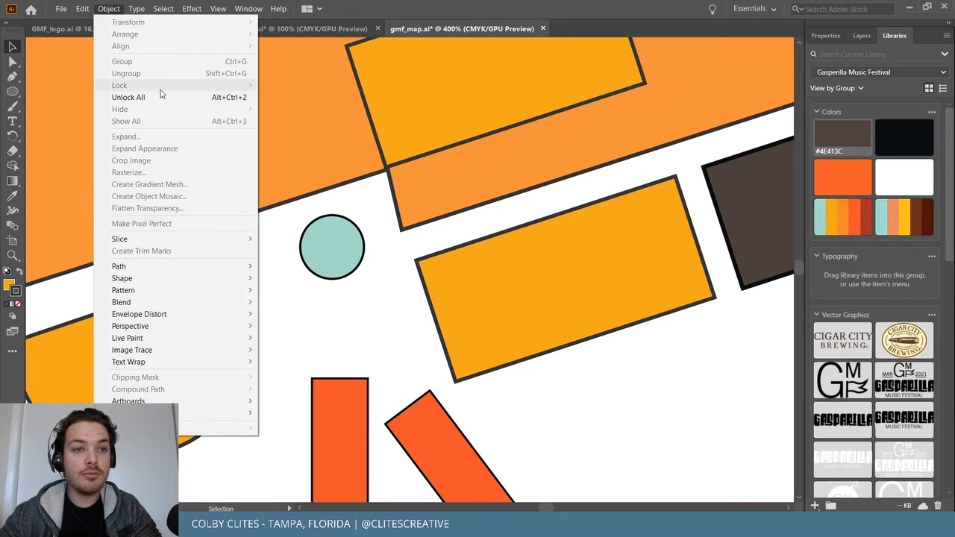
left_click(149, 95)
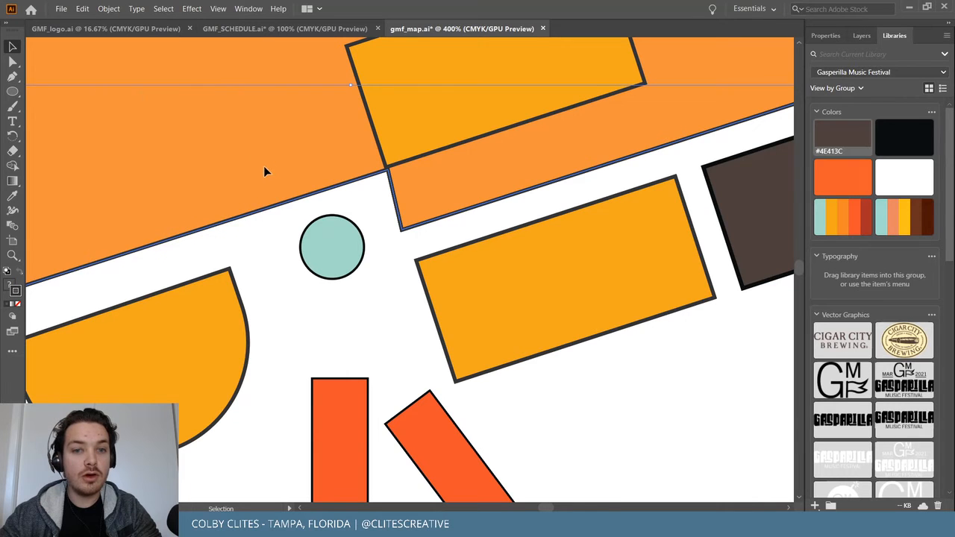
left_click(402, 229)
key("a")
left_click_drag(401, 232, 406, 229)
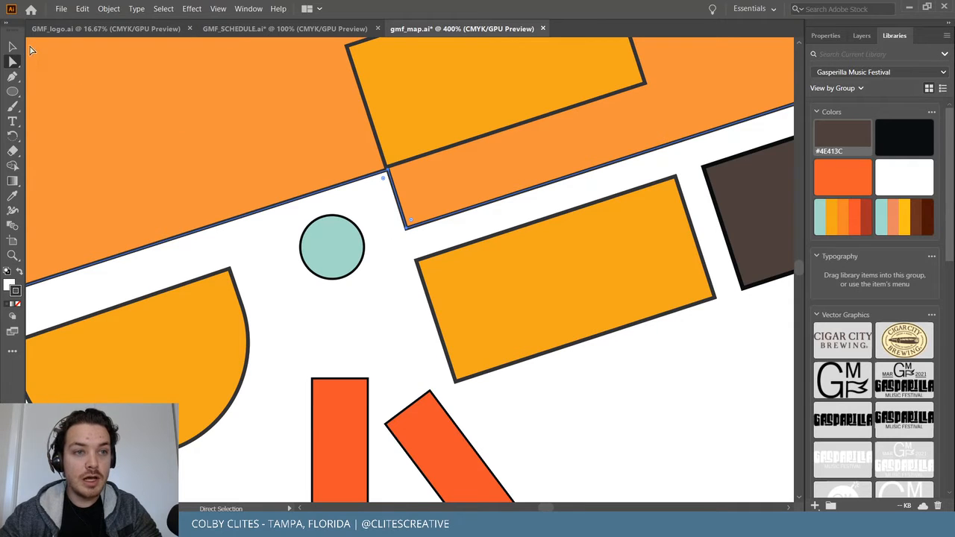
key("v")
Hide the current selection, then lock the white venue outline in place.
left_click(108, 8)
mouse_move(153, 87)
left_click(287, 83)
left_click(395, 200)
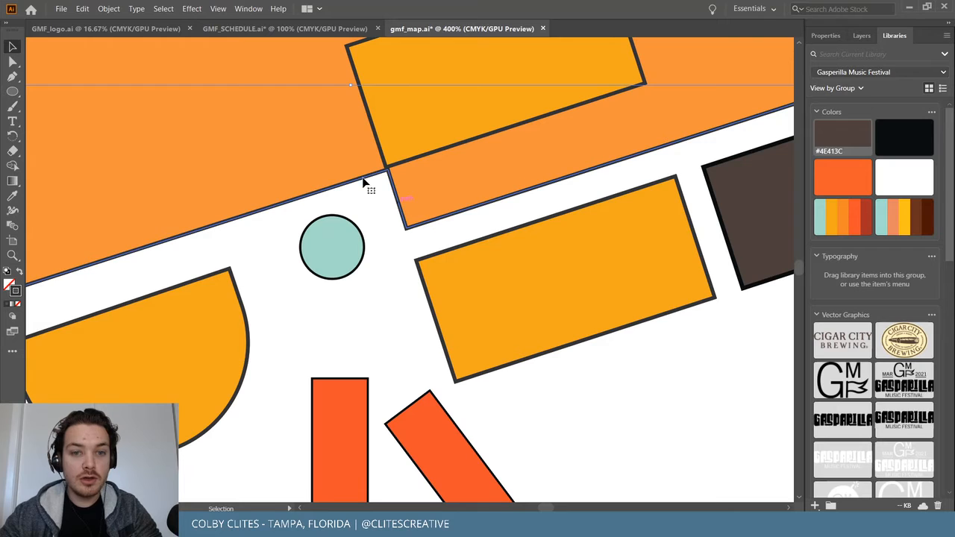
left_click(115, 8)
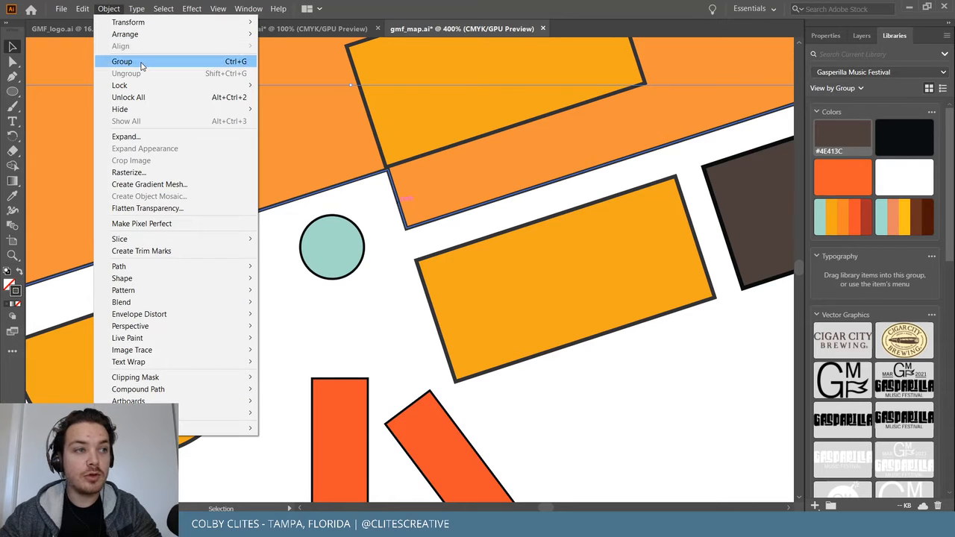
mouse_move(164, 86)
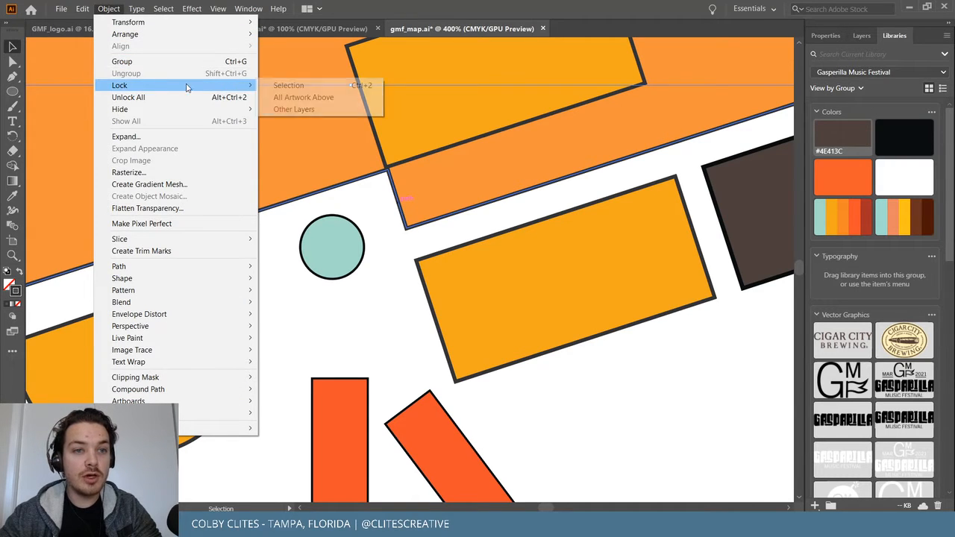
left_click(271, 85)
Delete the extra yellow rectangle copy and zoom out to the whole artboard.
left_click(521, 124)
key("Delete")
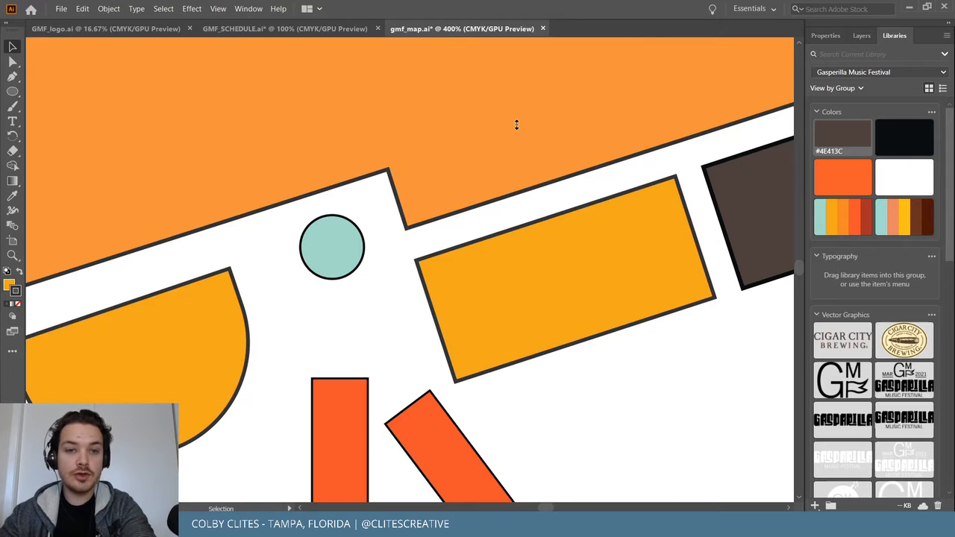
key("ctrl+minus")
key("ctrl+minus")
key("ctrl+minus")
key("ctrl+minus")
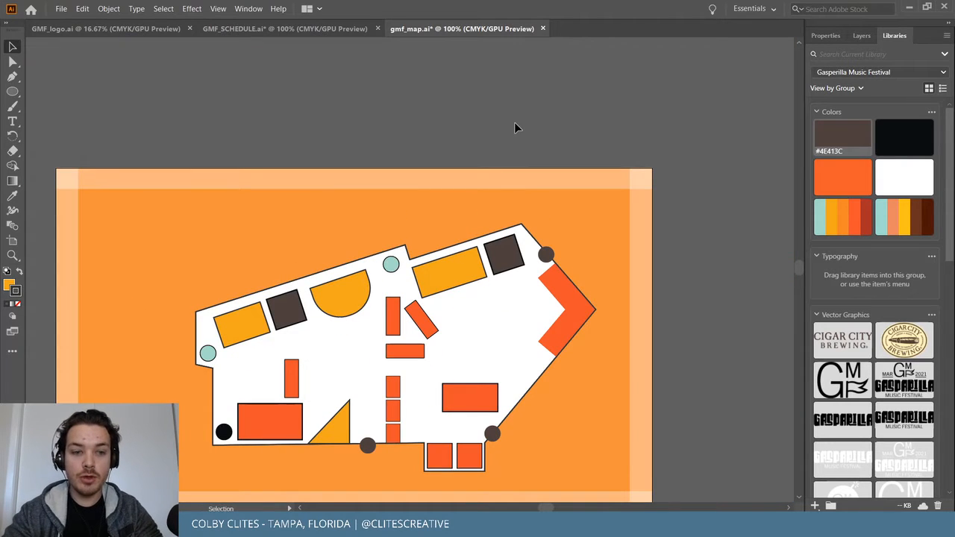
scroll(515, 128, "down", 3)
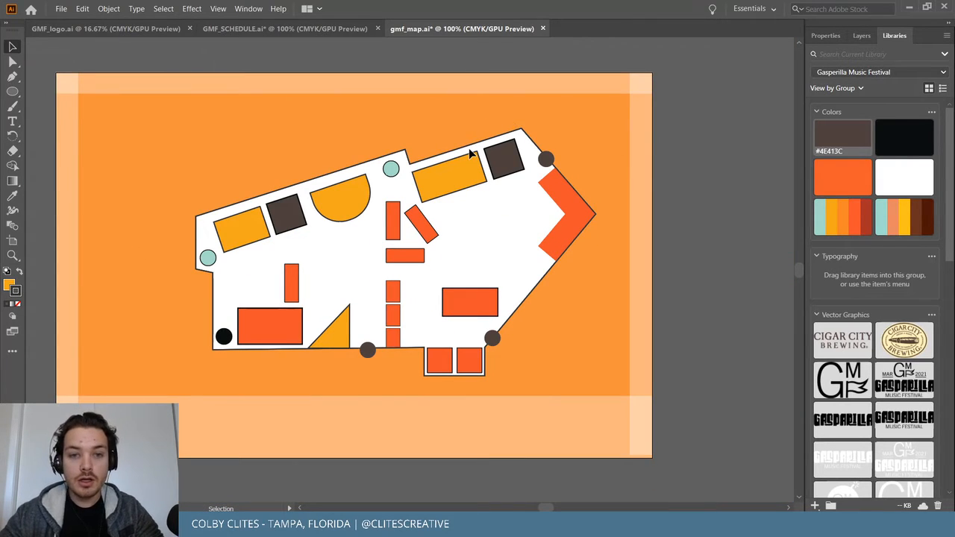
key("ctrl+plus")
key("ctrl+minus")
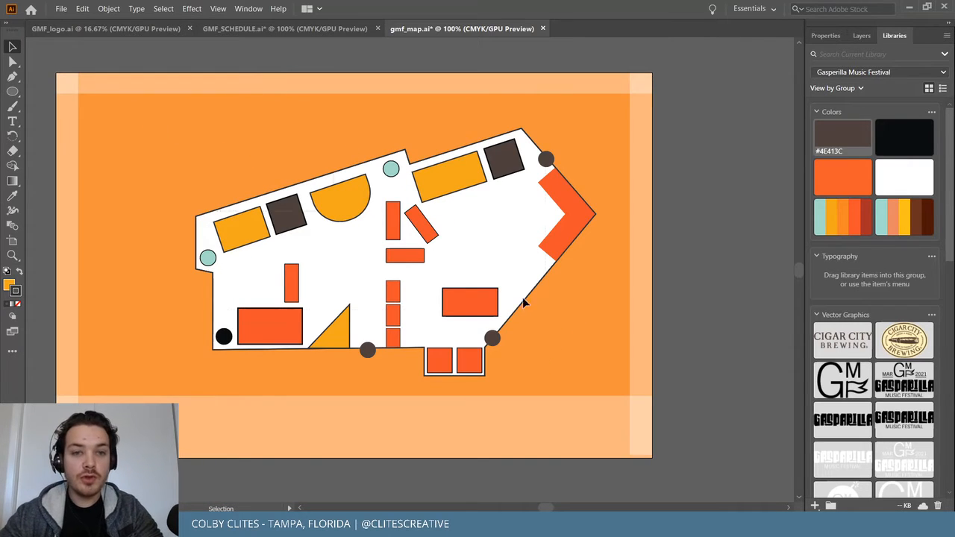
left_click_drag(584, 373, 583, 374)
left_click_drag(477, 359, 484, 370)
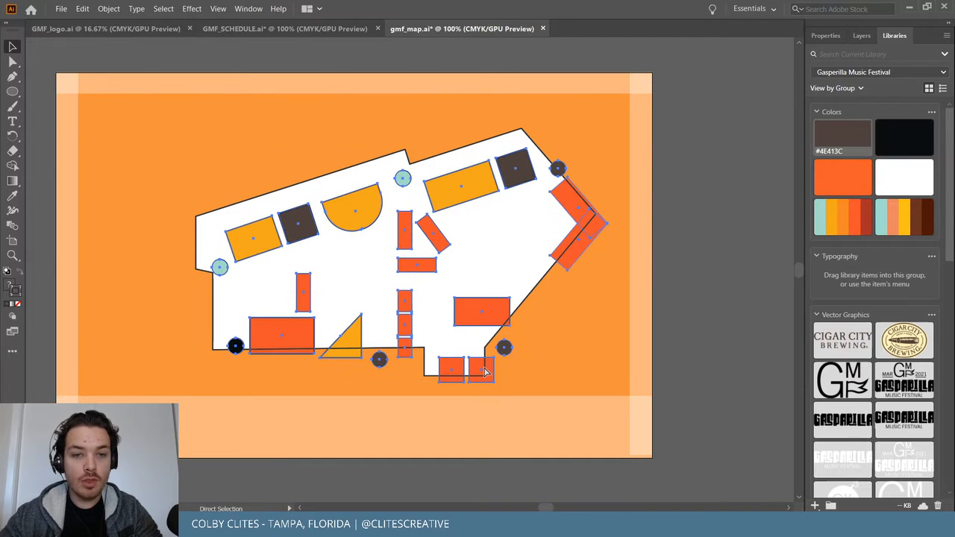
key("ctrl+z")
left_click(177, 136)
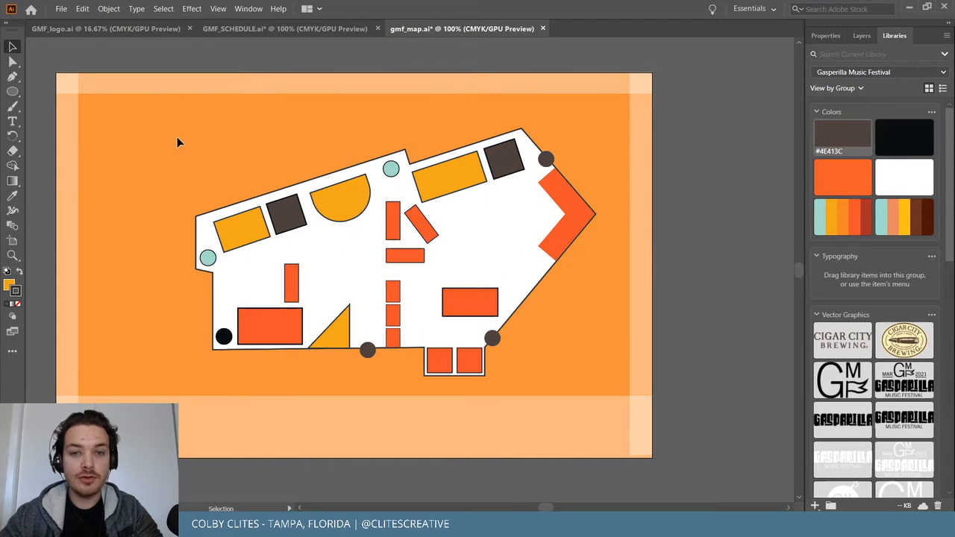
key("ctrl")
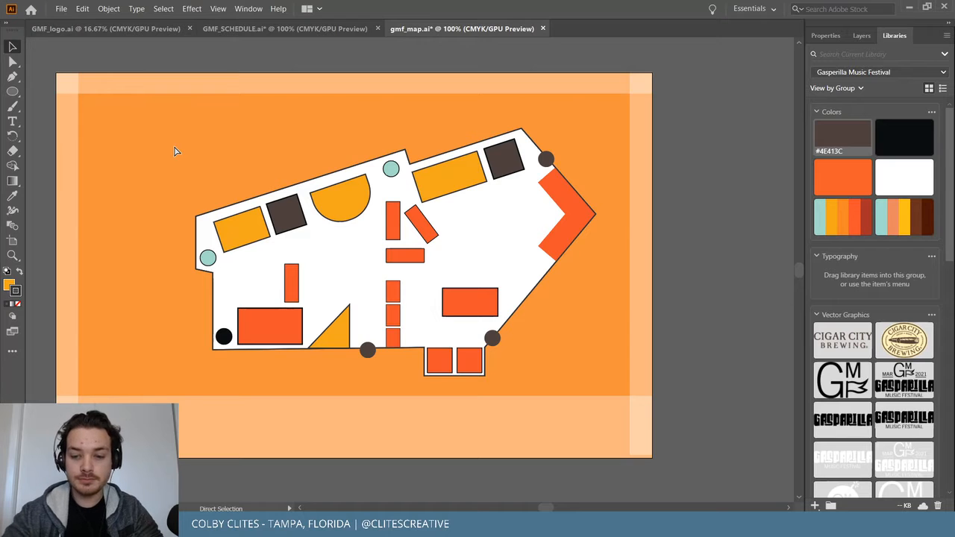
left_click(249, 8)
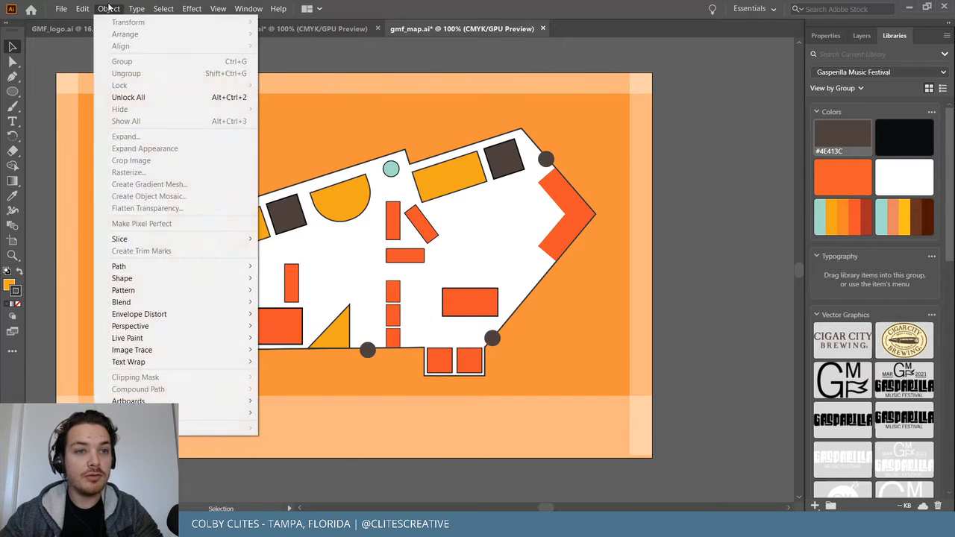
Open the Symbols panel from the Window menu.
mouse_move(159, 8)
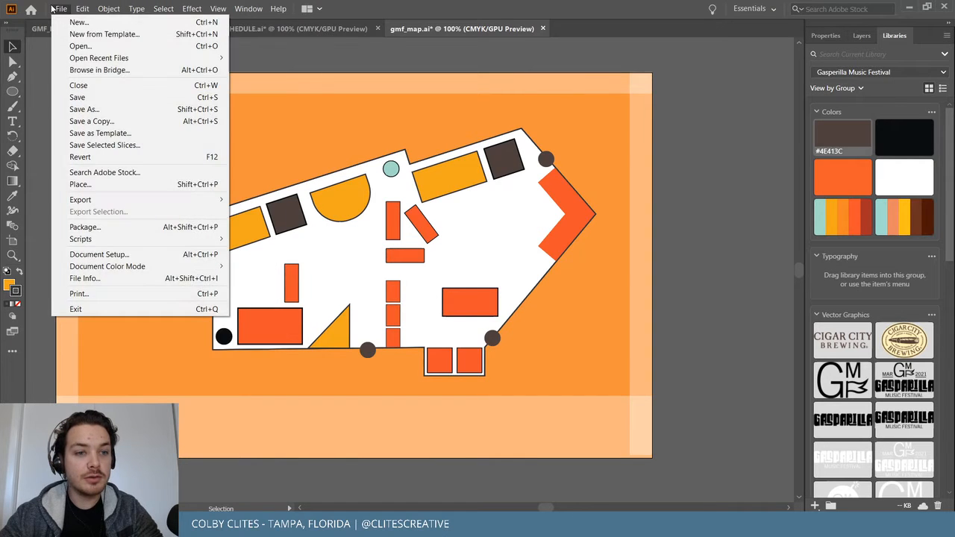
mouse_move(93, 8)
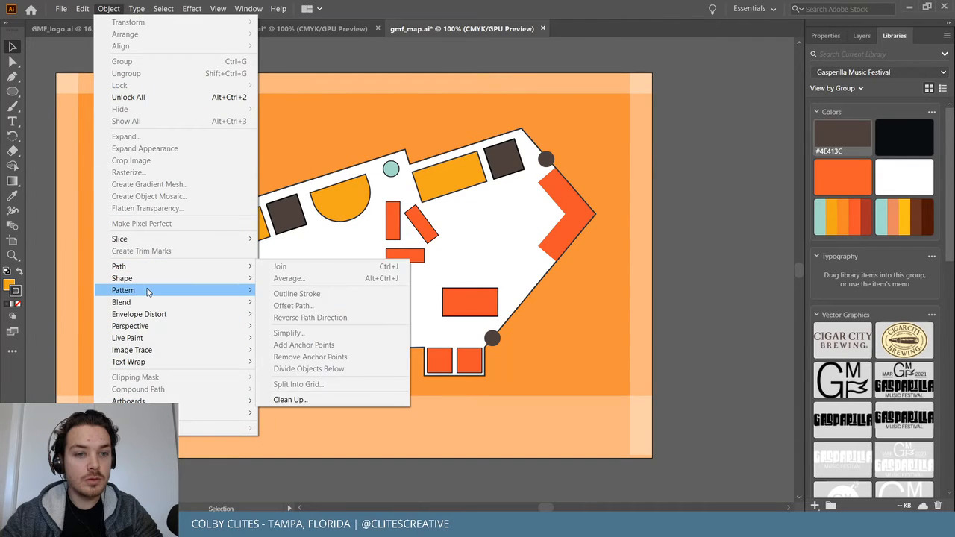
mouse_move(151, 283)
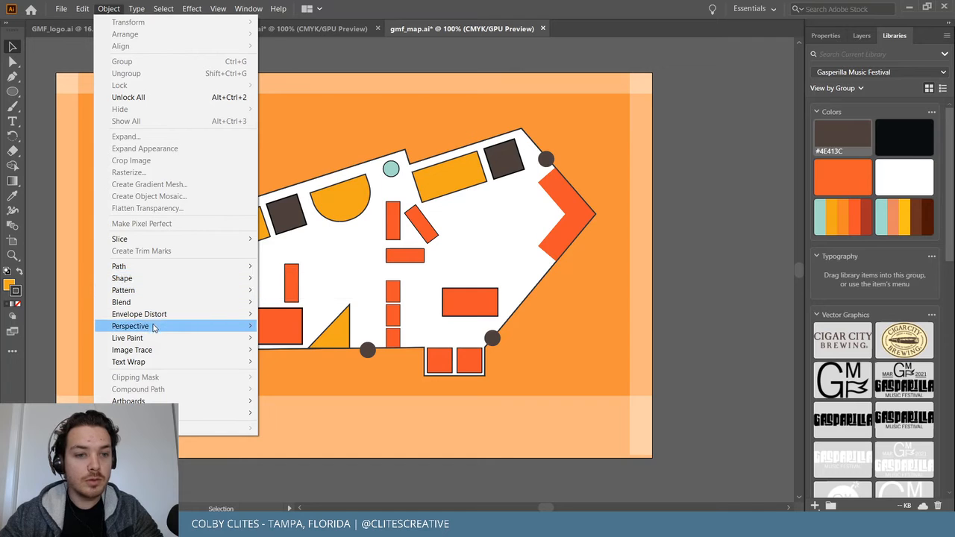
mouse_move(133, 15)
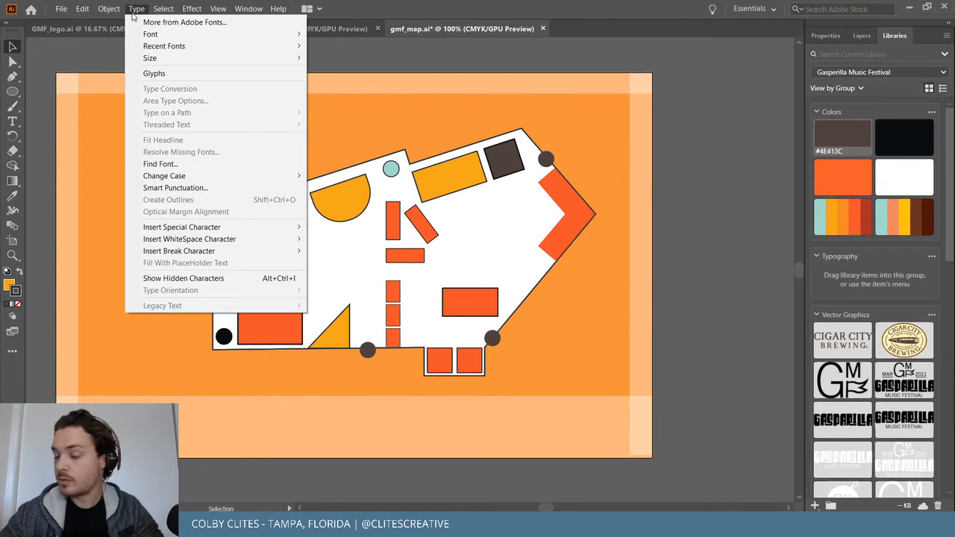
mouse_move(192, 11)
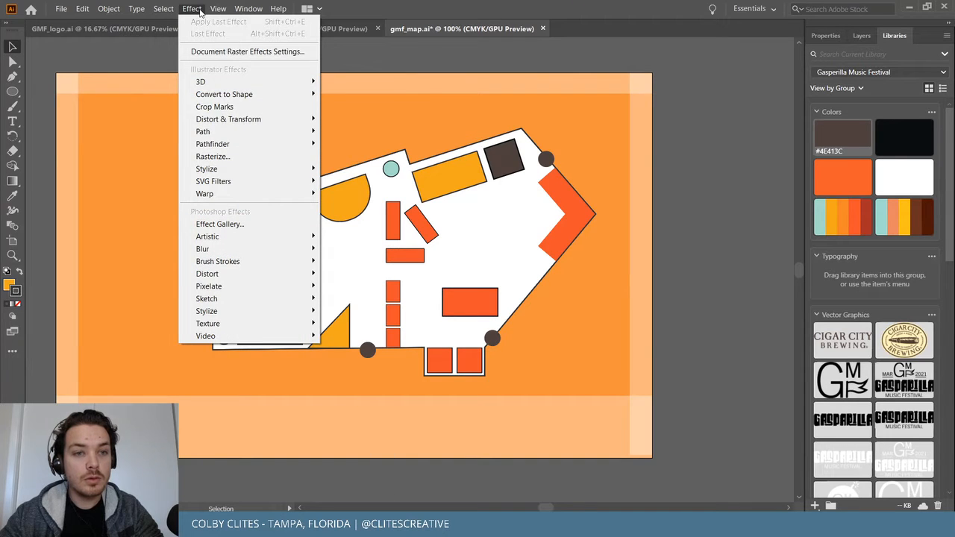
mouse_move(222, 13)
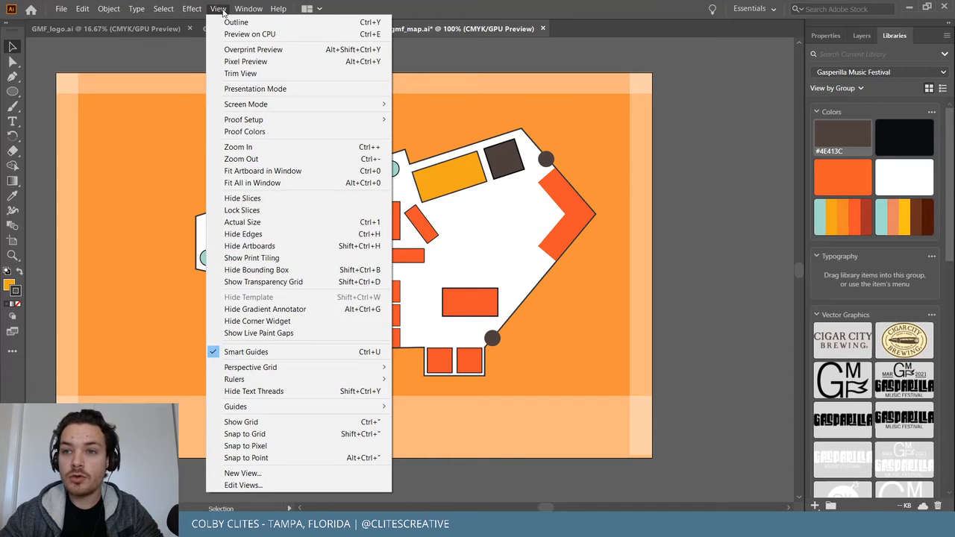
mouse_move(258, 12)
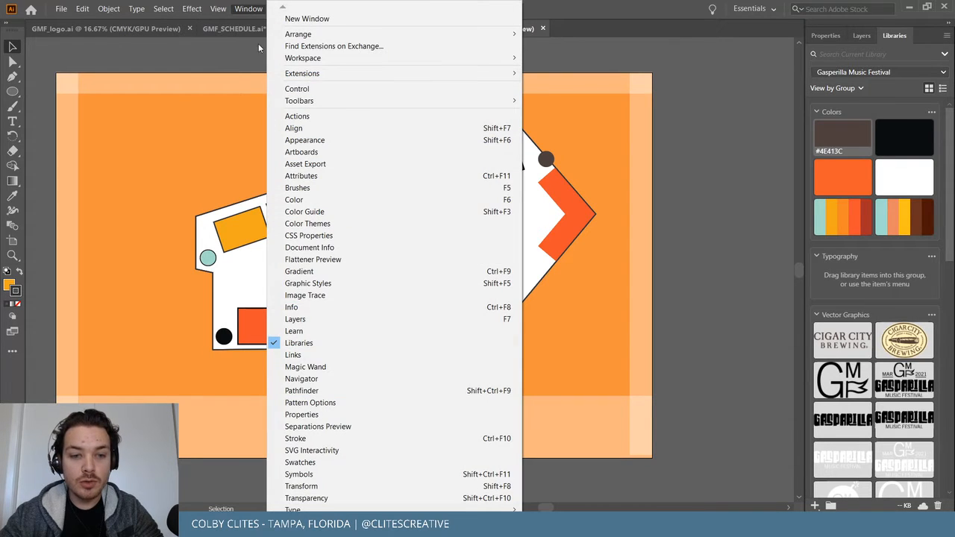
left_click(369, 475)
Make the Symbols panel taller, move it off the map, and open Symbol Libraries.
left_click_drag(608, 214, 614, 446)
left_click_drag(608, 120, 736, 64)
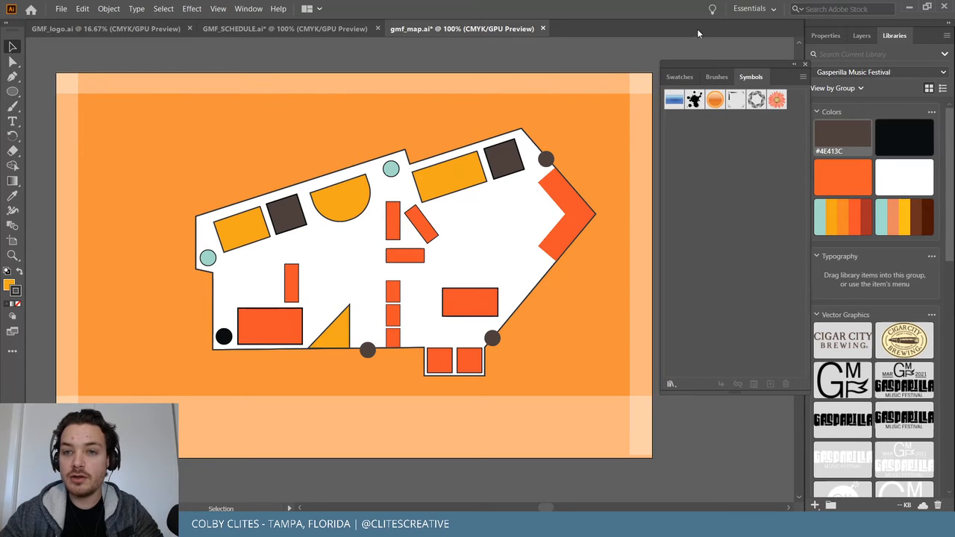
left_click(671, 385)
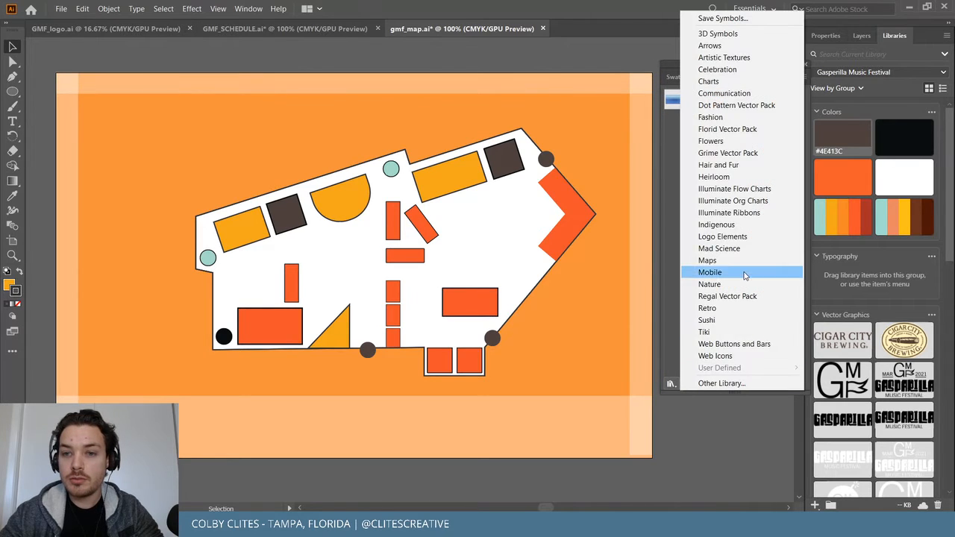
Open the Arrows symbol library and place the bold black arrow above the map.
left_click(736, 46)
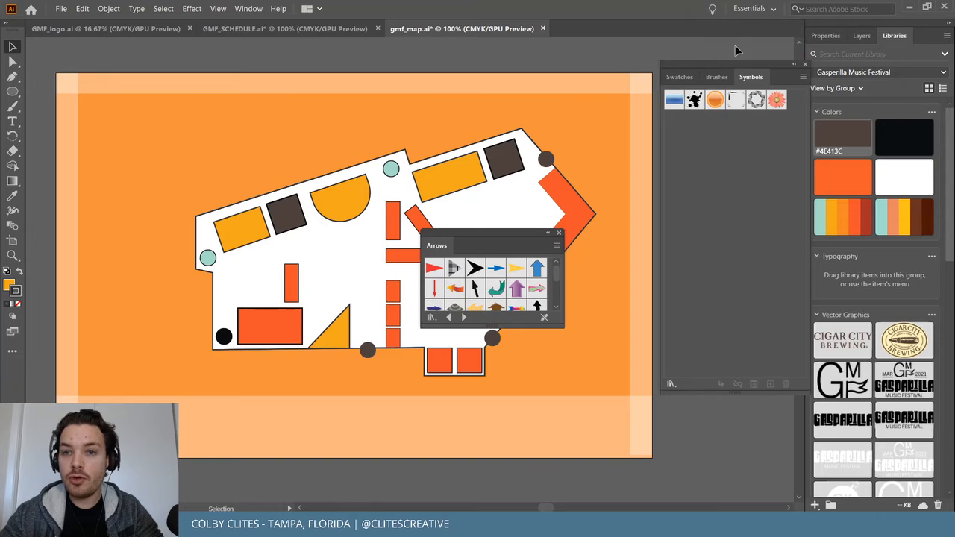
left_click_drag(514, 232, 712, 133)
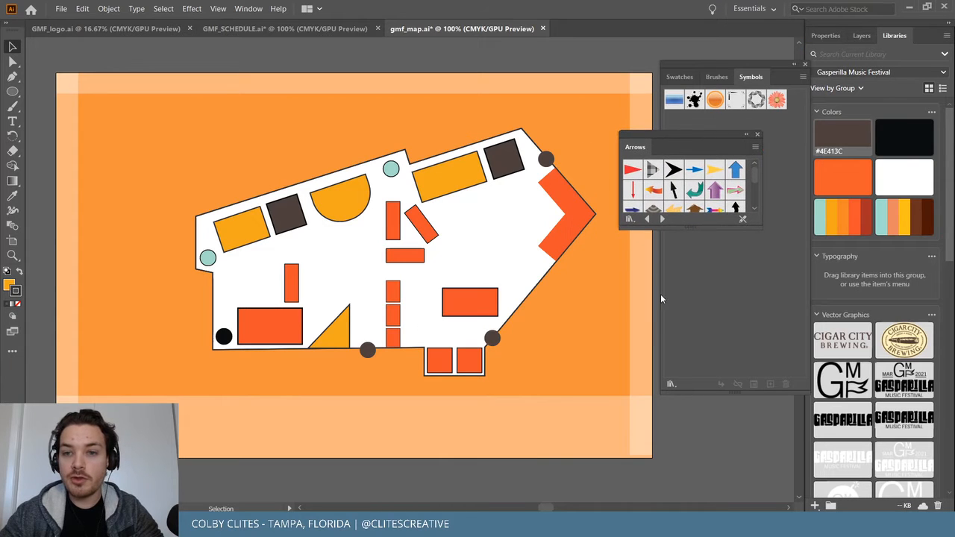
left_click_drag(685, 229, 682, 288)
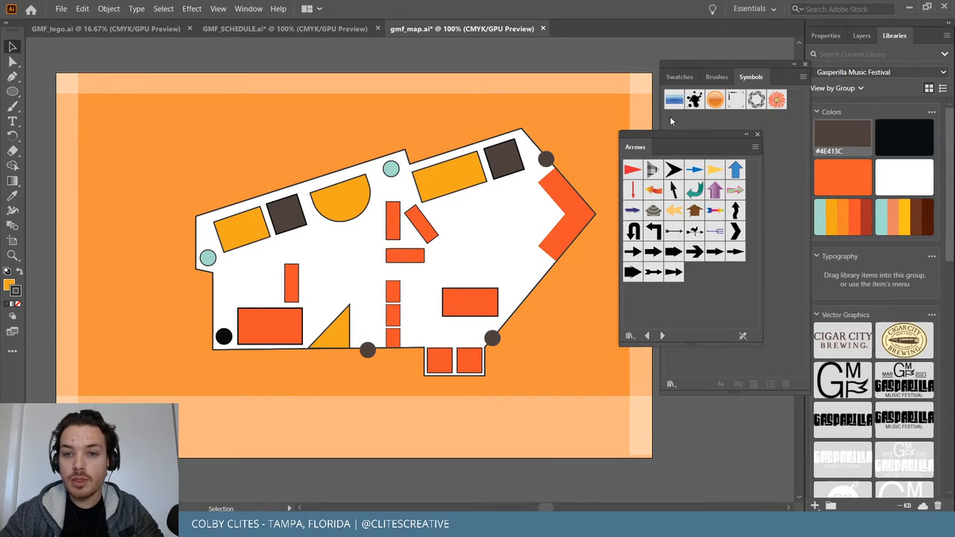
left_click_drag(689, 135, 716, 131)
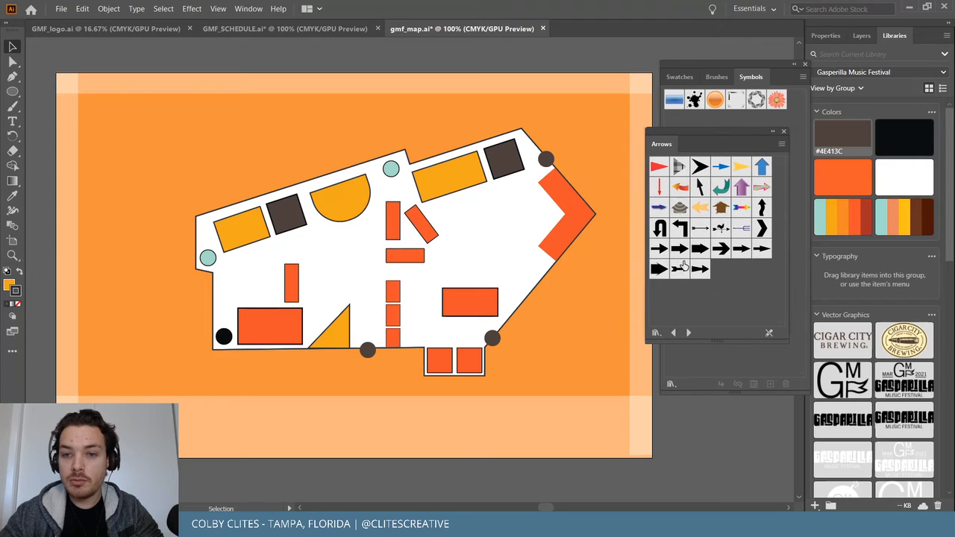
left_click_drag(682, 251, 316, 62)
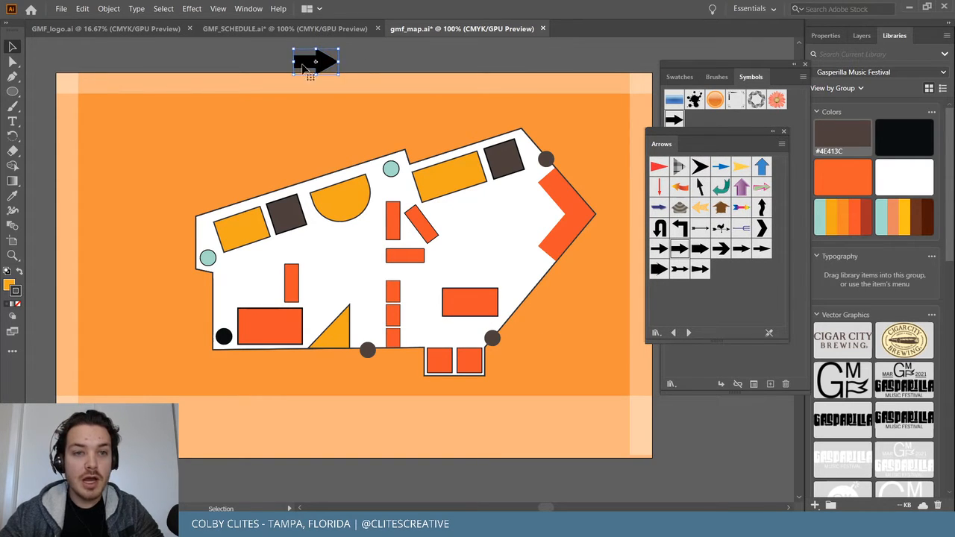
Edit the arrow symbol to fill it white, then shrink it to a small icon.
left_click(891, 177)
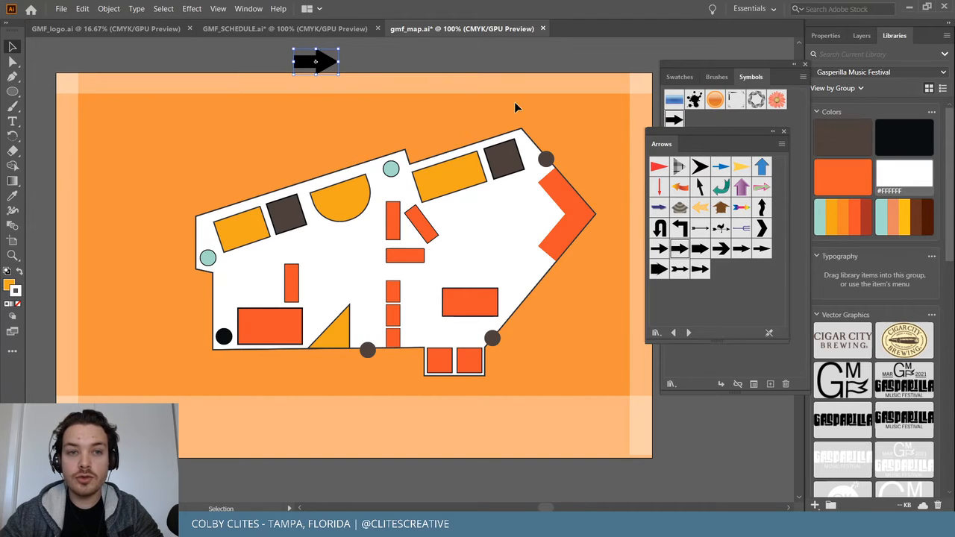
left_click(10, 283)
double_click(325, 61)
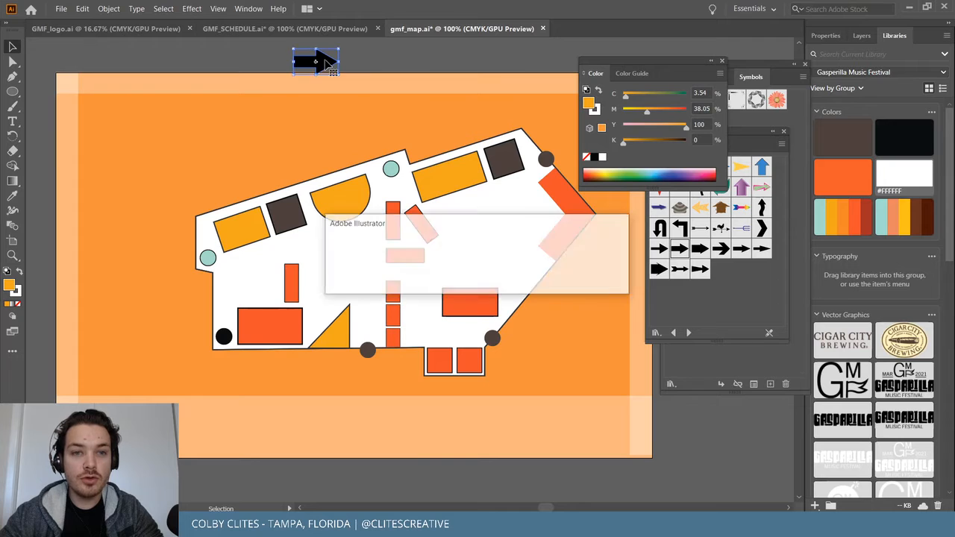
left_click(538, 279)
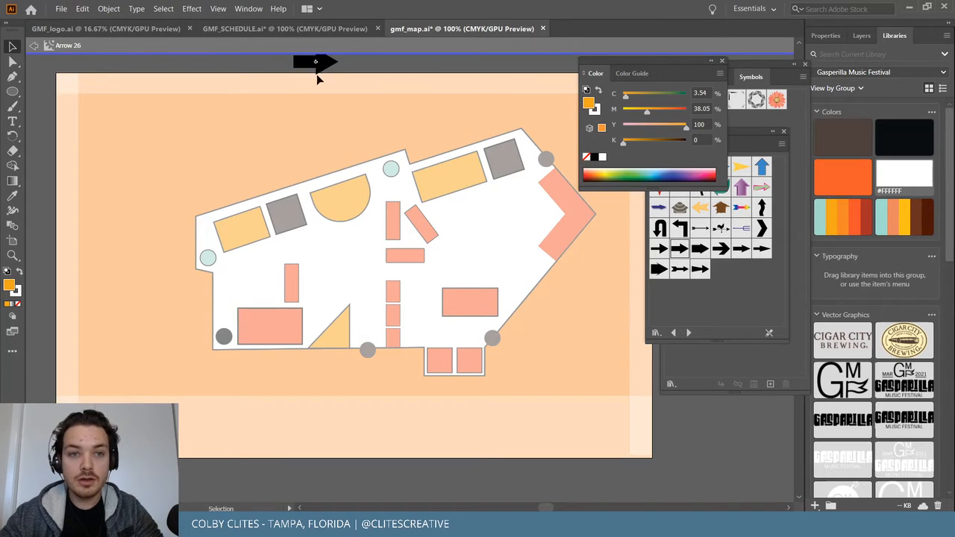
left_click(316, 62)
left_click(904, 175)
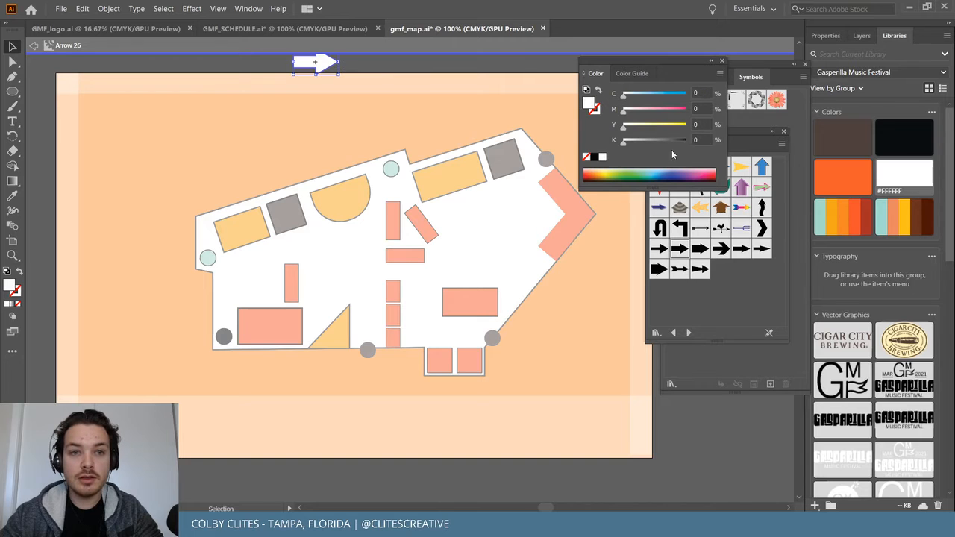
double_click(433, 69)
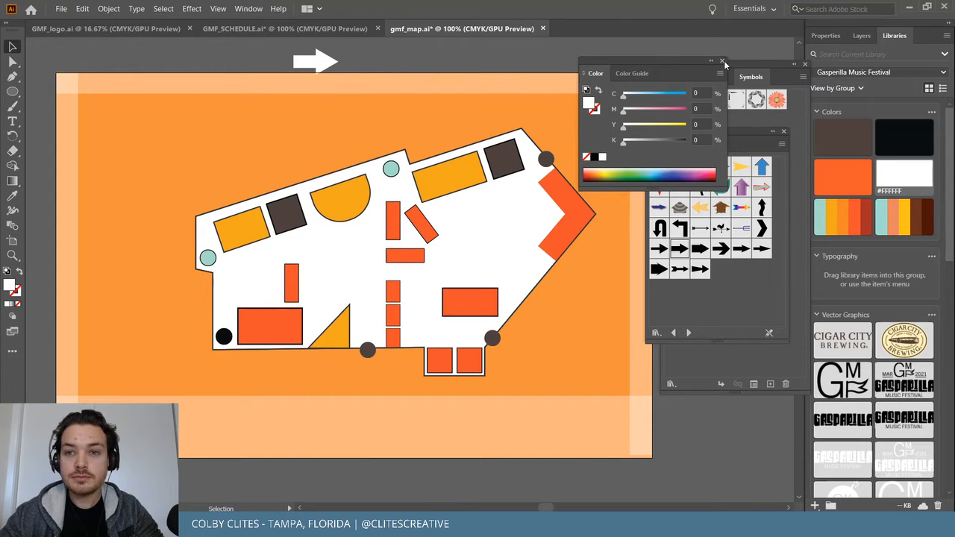
left_click(722, 60)
left_click(312, 61)
left_click_drag(338, 50, 372, 378)
Rotate the arrow 90° to point up, scale it down, and fit it in the bottom circle.
key("ctrl+plus")
key("ctrl+plus")
key("ctrl+plus")
key("ctrl+plus")
key("ctrl+plus")
key("ctrl+plus")
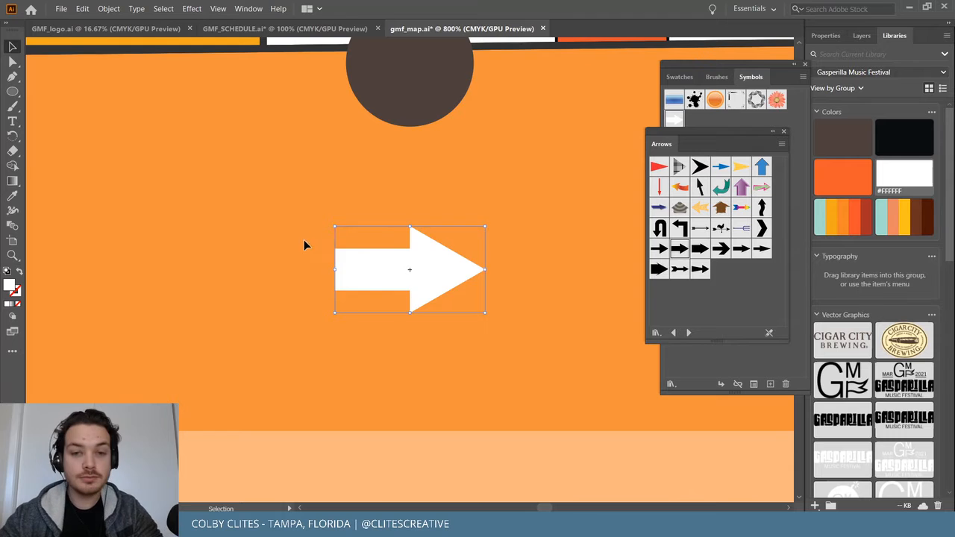
scroll(413, 273, "up", 2)
left_click_drag(463, 277, 388, 270)
left_click_drag(454, 256, 417, 319)
left_click_drag(386, 382, 402, 151)
left_click_drag(385, 81, 380, 76)
left_click(520, 243)
Place a copy of the arrow on the top-right dark circle.
scroll(520, 243, "up", 2)
key("ctrl+minus")
key("ctrl+minus")
key("ctrl+minus")
key("ctrl+minus")
key("ctrl+minus")
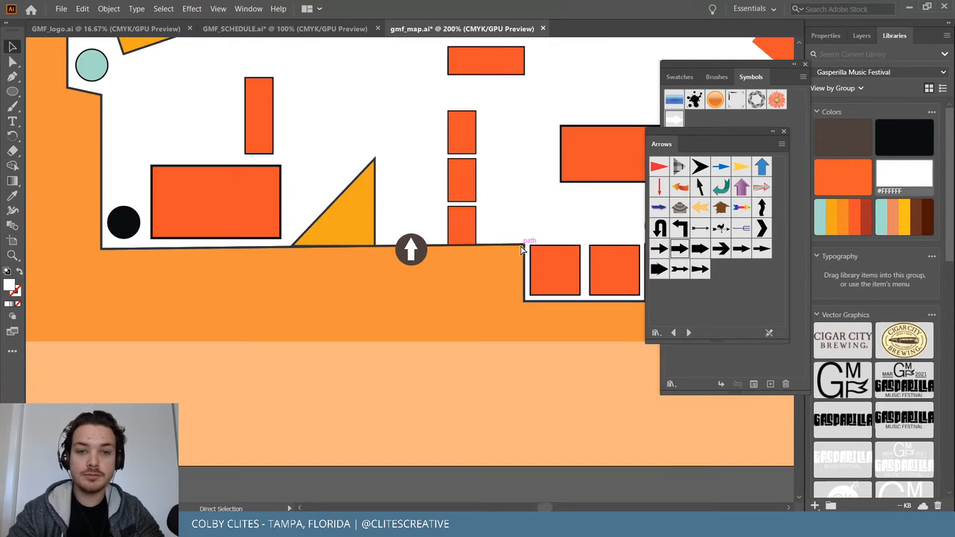
scroll(520, 251, "right", 4)
scroll(520, 251, "up", 6)
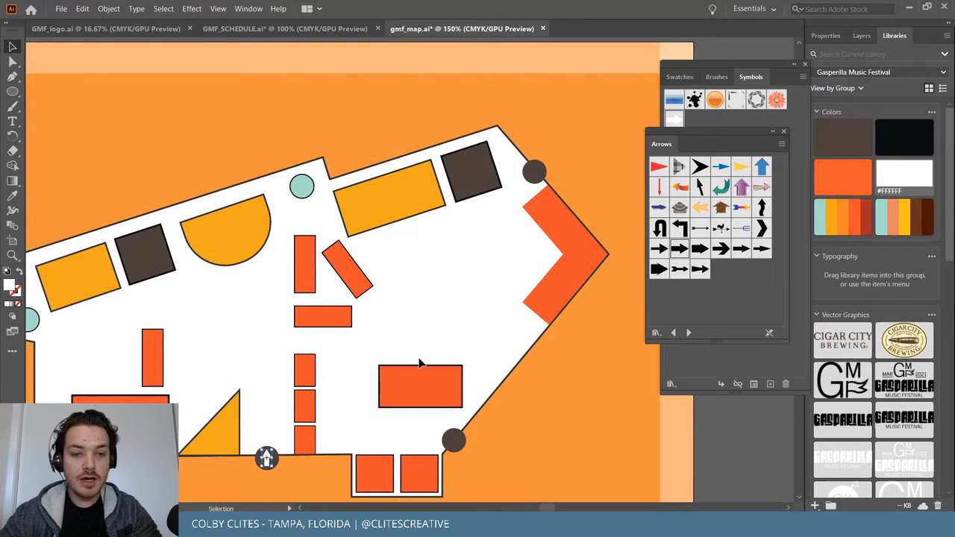
left_click_drag(409, 270, 538, 178)
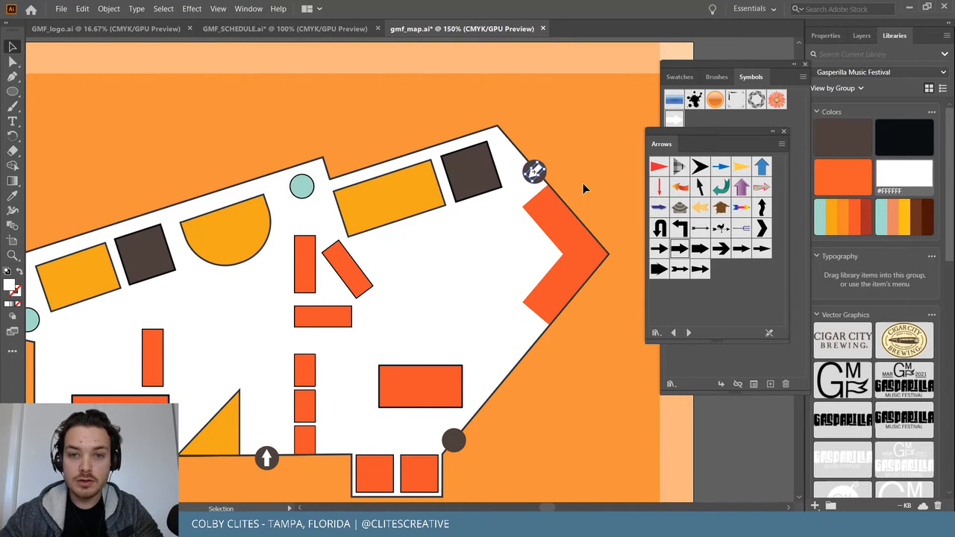
Rotate the top-right circle's arrow to about 221° so it points down-left into the venue.
key("ctrl+equal")
key("ctrl+equal")
key("ctrl+equal")
key("ctrl+equal")
key("ctrl+equal")
key("ctrl+equal")
key("ctrl+equal")
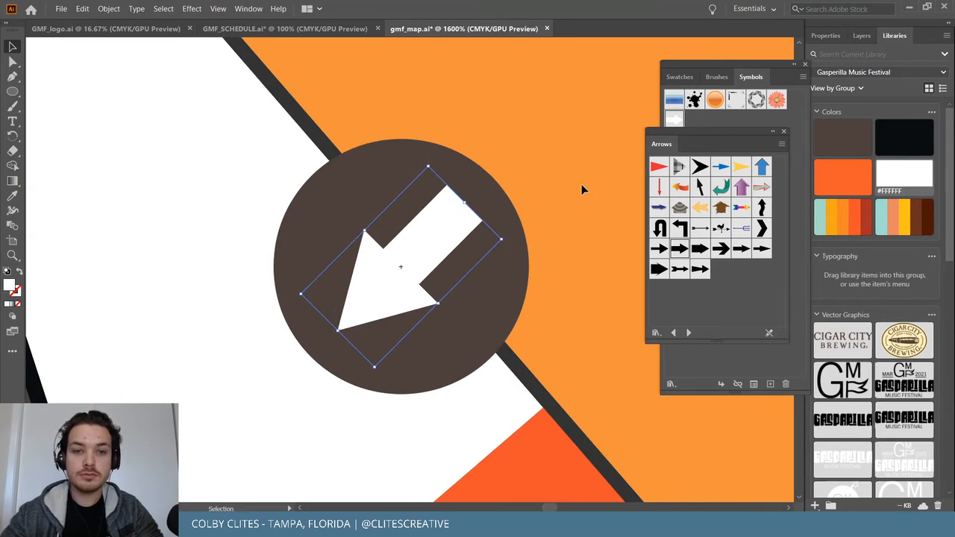
left_click_drag(380, 309, 381, 302)
left_click_drag(369, 371, 368, 368)
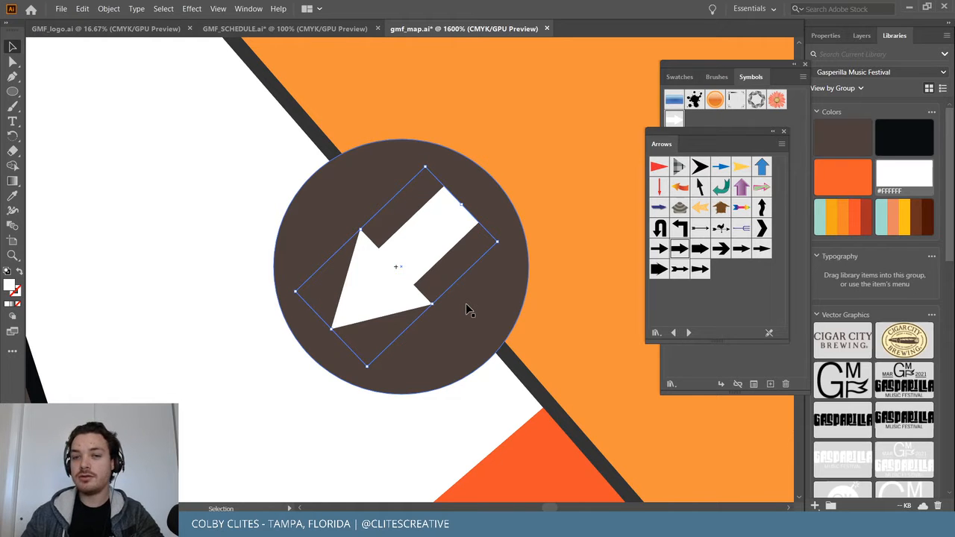
left_click_drag(423, 163, 428, 165)
left_click(558, 146)
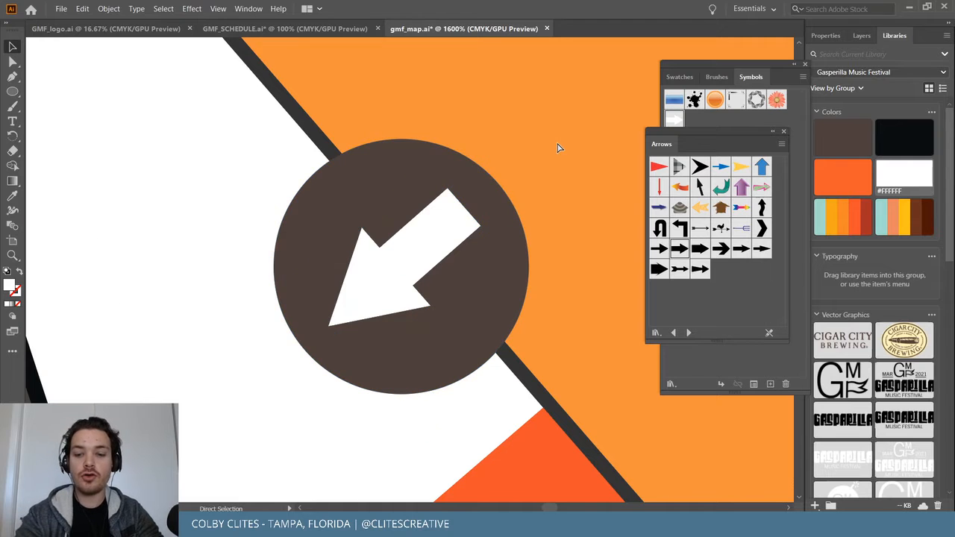
key("ctrl+minus")
key("ctrl+minus")
key("ctrl+minus")
key("ctrl+minus")
key("ctrl+minus")
key("ctrl+minus")
key("ctrl+minus")
key("ctrl+minus")
key("ctrl+minus")
key("ctrl+plus")
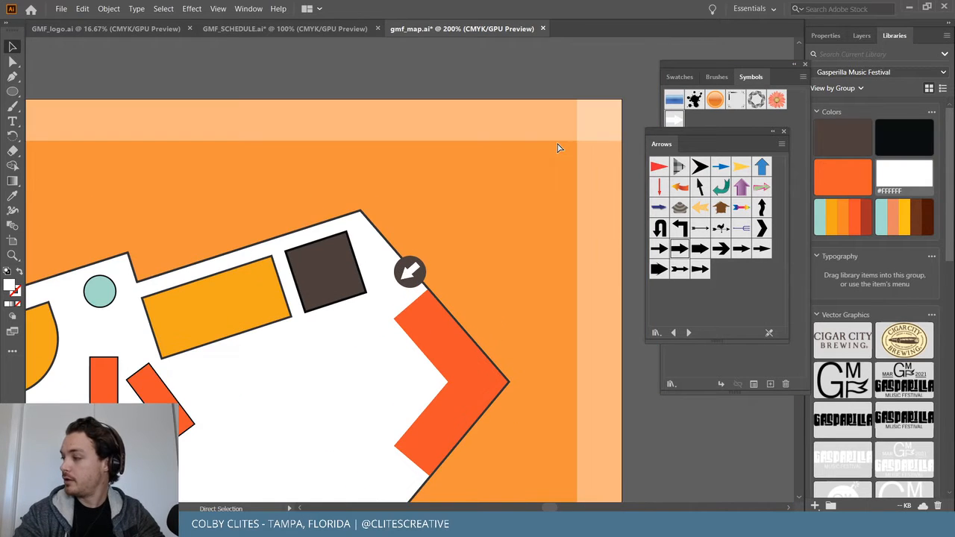
scroll(557, 147, "down", 5)
Copy the arrow onto the dark circle at the bottom-right corner.
scroll(556, 147, "left", 6)
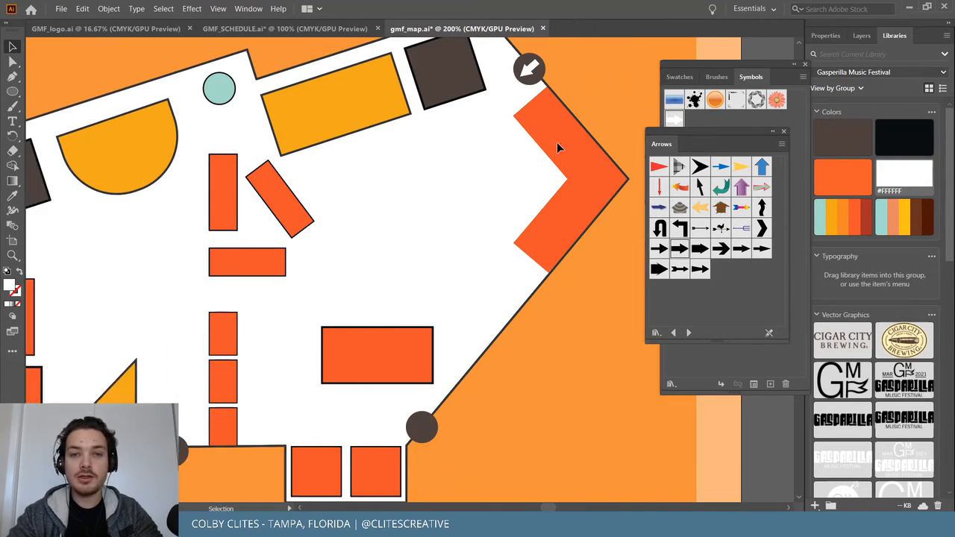
scroll(557, 147, "left", 1)
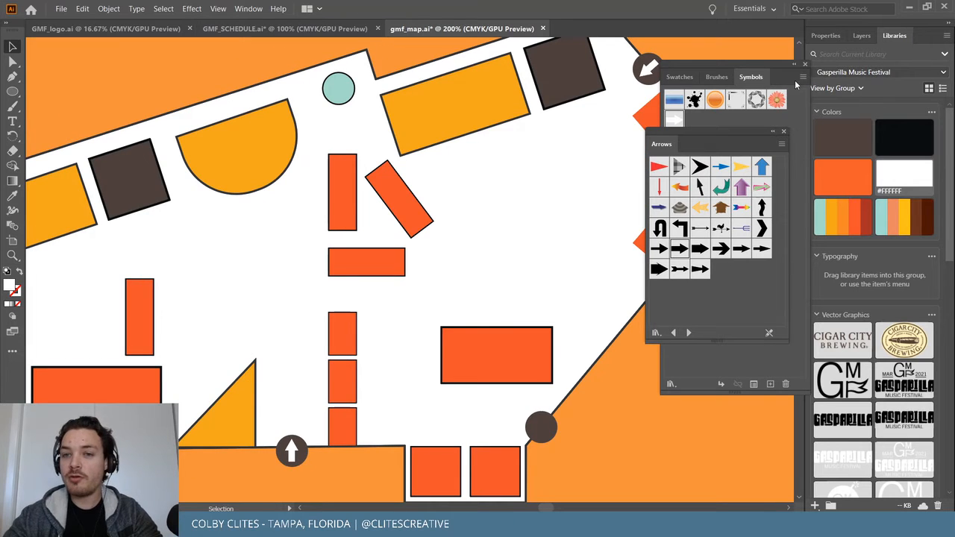
scroll(584, 161, "up", 1)
scroll(584, 158, "down", 1)
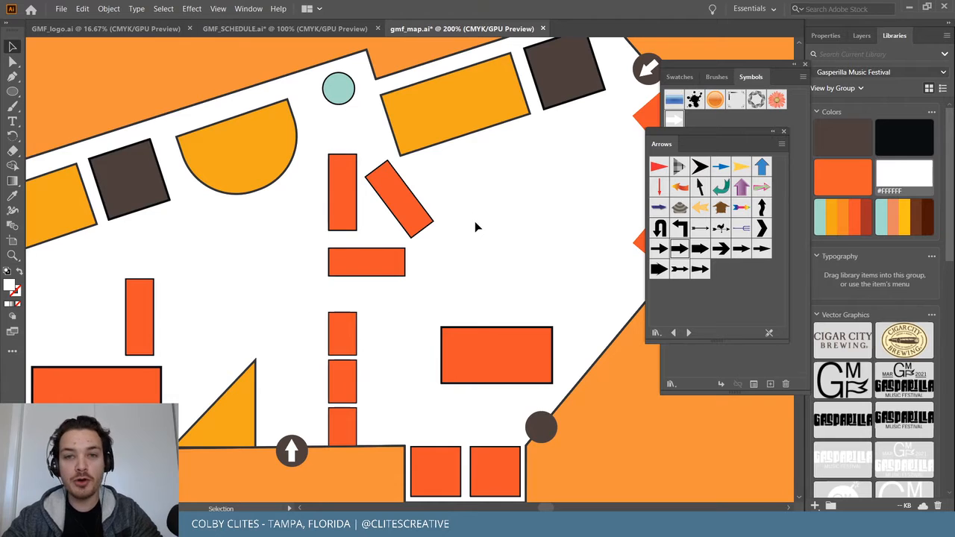
scroll(475, 221, "right", 5)
left_click_drag(517, 71, 413, 432)
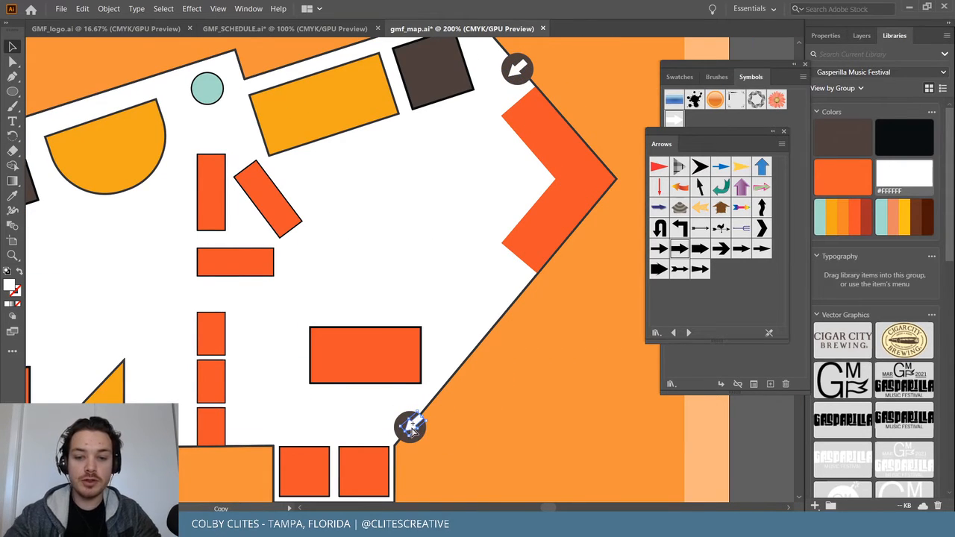
Rotate the copied arrow so it points up-left into the venue.
scroll(413, 431, "up", 8)
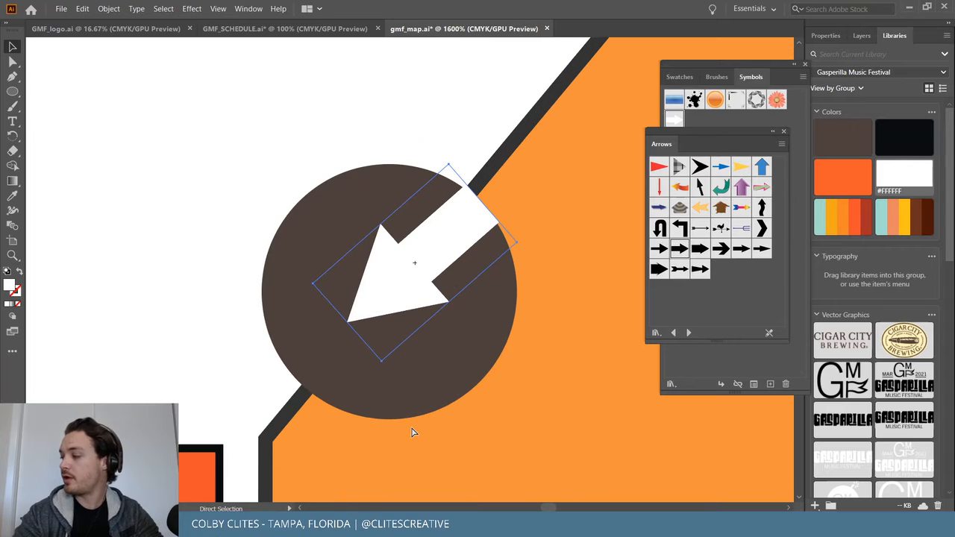
left_click_drag(449, 160, 515, 302)
left_click_drag(398, 264, 360, 281)
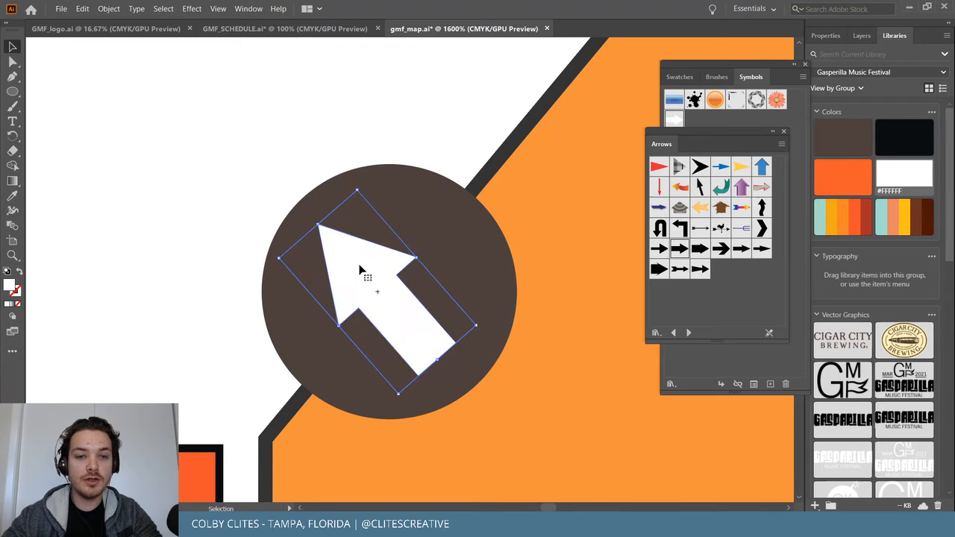
left_click_drag(355, 186, 340, 188)
left_click_drag(404, 320, 411, 314)
left_click(554, 262)
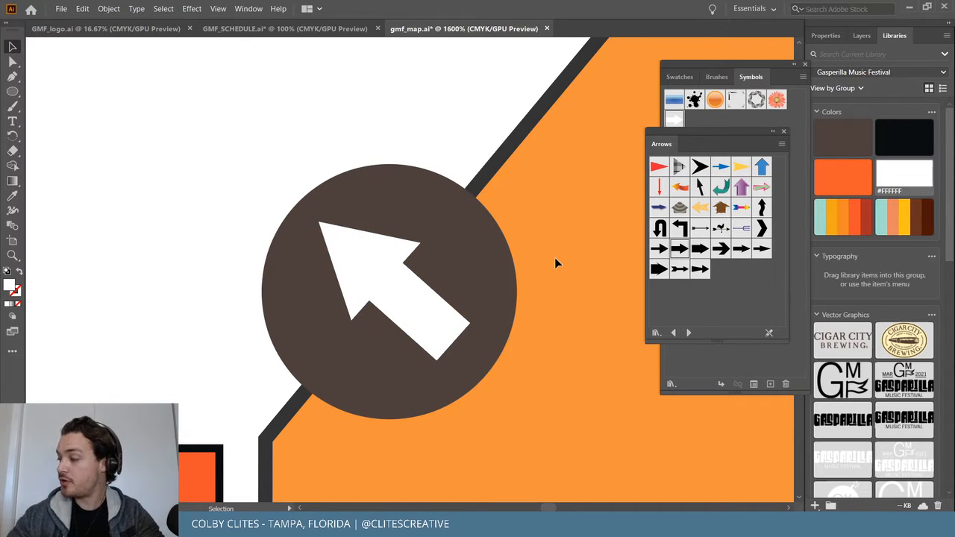
Nudge the bottom-right arrow to centre it in its circle and zoom out to the map.
left_click(375, 278)
left_click_drag(375, 276, 382, 290)
left_click(583, 292)
left_click(384, 288)
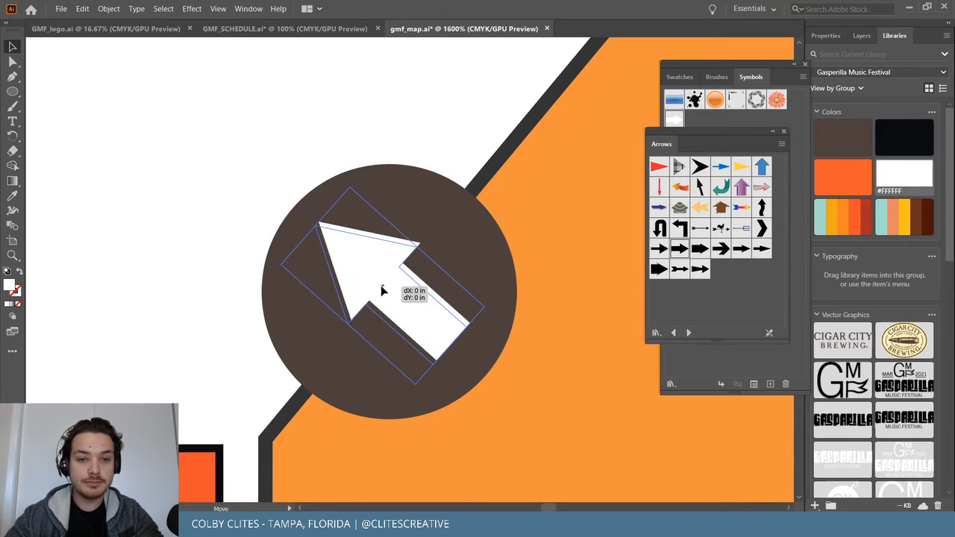
left_click(587, 270)
key("ctrl+minus")
key("ctrl+minus")
key("ctrl+minus")
key("ctrl+minus")
key("ctrl+minus")
key("ctrl+minus")
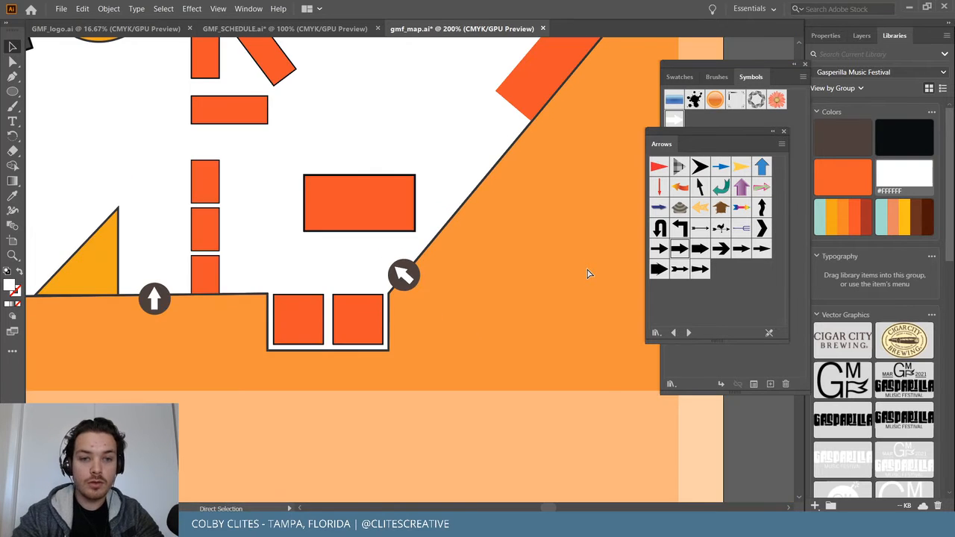
key("ctrl+minus")
scroll(588, 273, "up", 4)
scroll(588, 273, "left", 2)
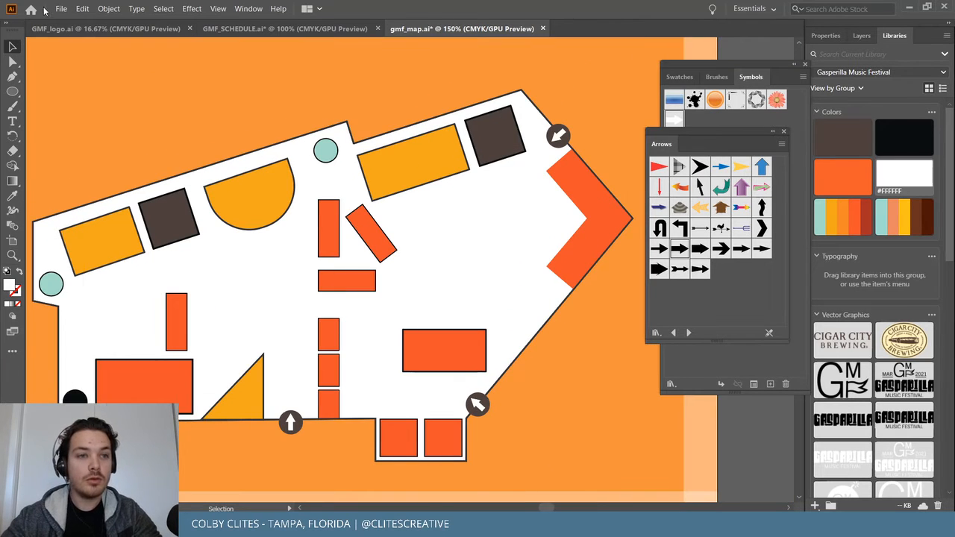
left_click(61, 8)
Save the map and step through symbol libraries past Celebration and Communication.
left_click(75, 96)
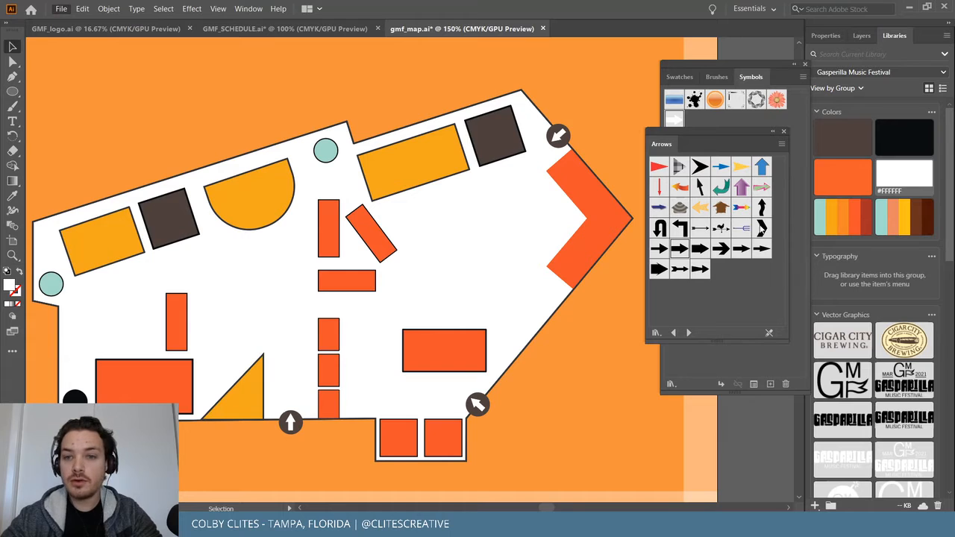
left_click(689, 333)
left_click(688, 333)
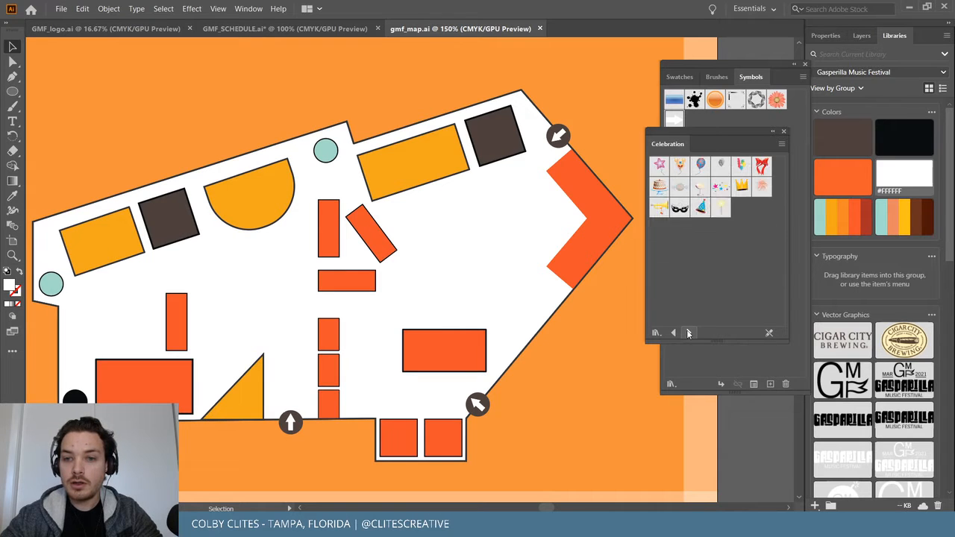
left_click(689, 333)
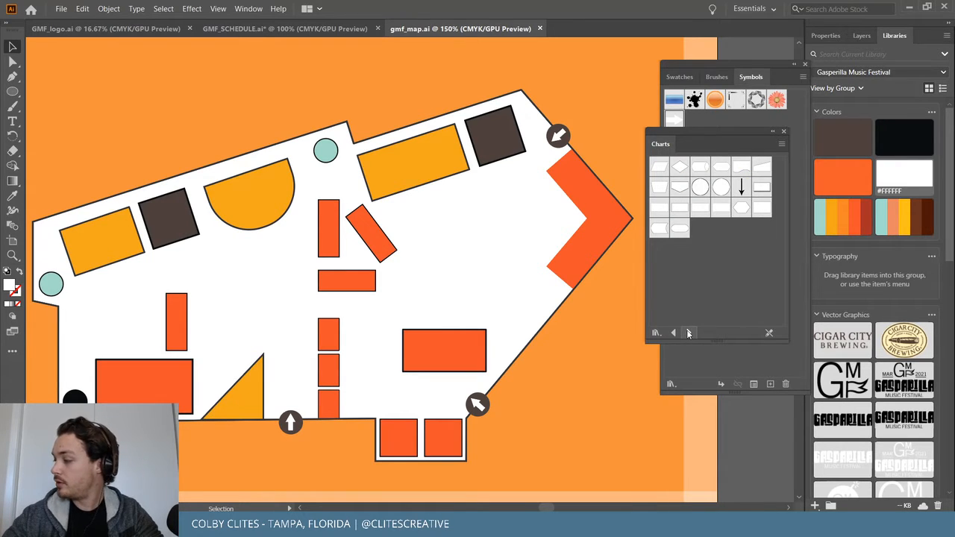
left_click(688, 333)
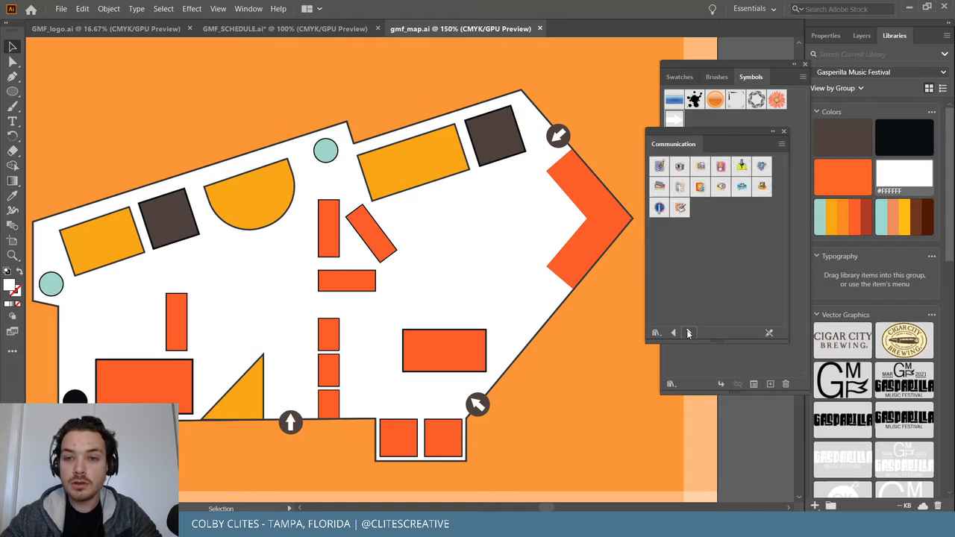
left_click(689, 333)
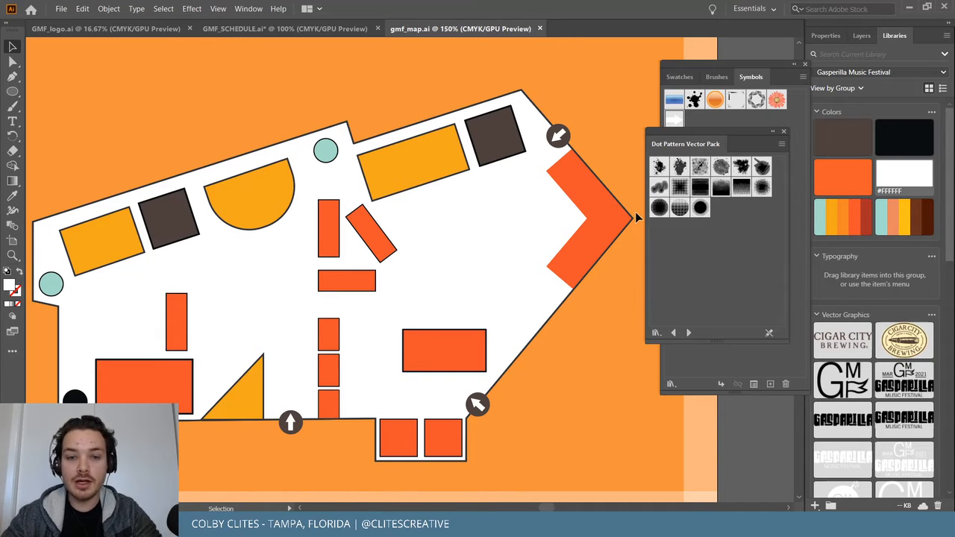
Keep browsing libraries through Hair and Fur, Illuminate Flow Charts and Illuminate Org Charts.
key("ctrl+plus")
key("ctrl+plus")
key("ctrl+plus")
key("ctrl+minus")
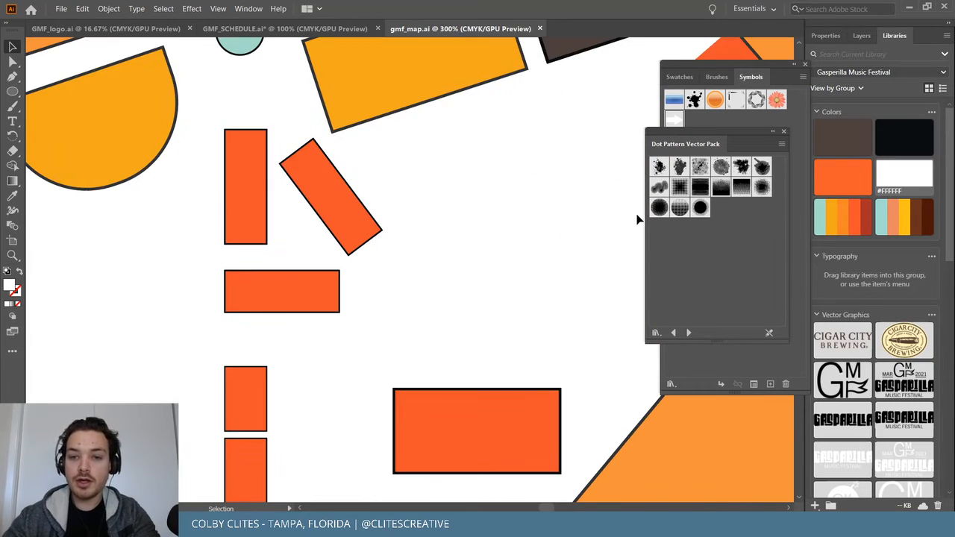
left_click(688, 333)
left_click(689, 333)
left_click(689, 333)
left_click(689, 333)
left_click(689, 332)
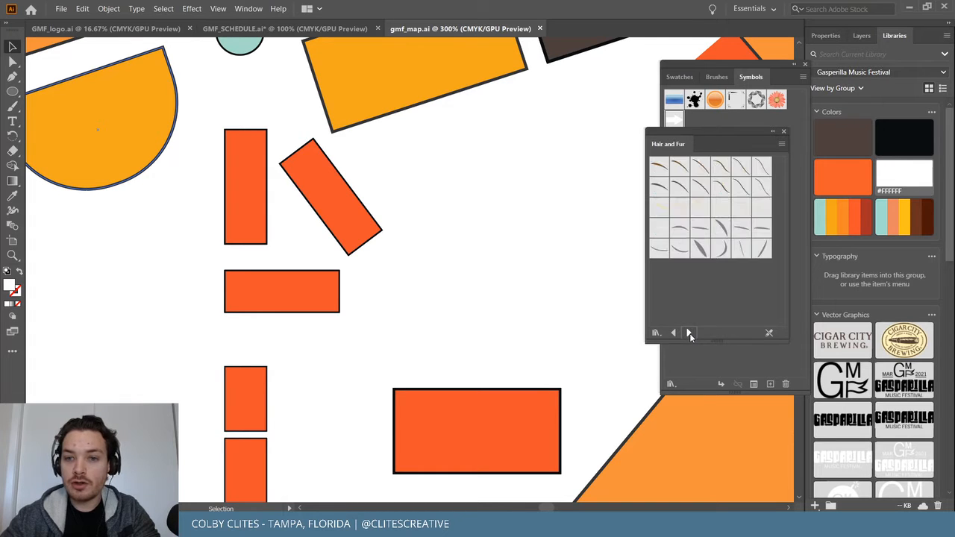
left_click(688, 333)
left_click(688, 333)
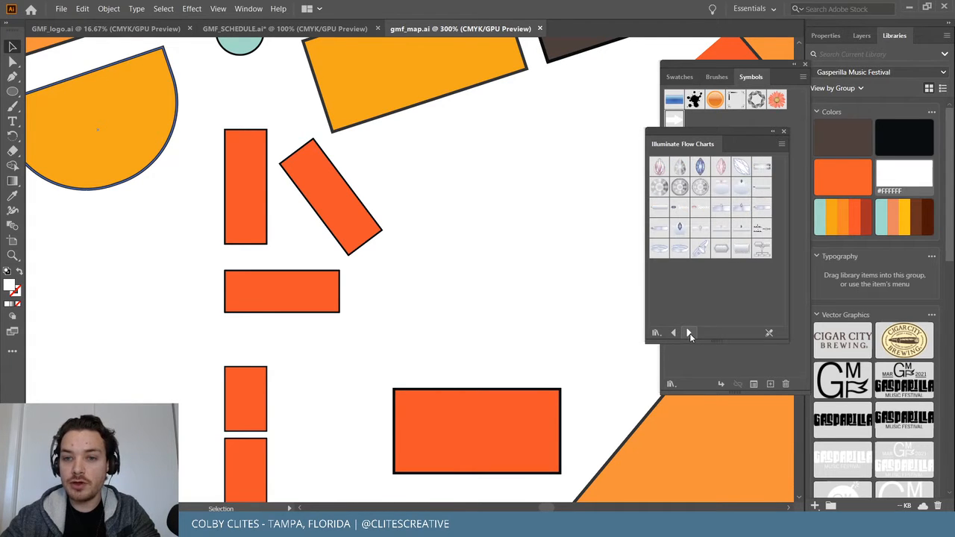
left_click(689, 333)
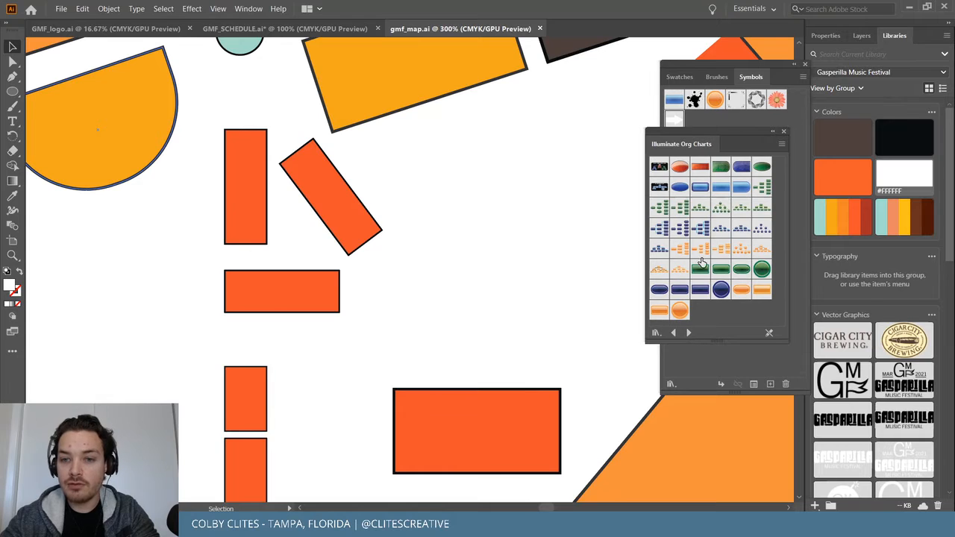
Continue past Illuminate Ribbons, Indigenous, Logo Elements and Mad Science to the Maps library.
left_click(674, 333)
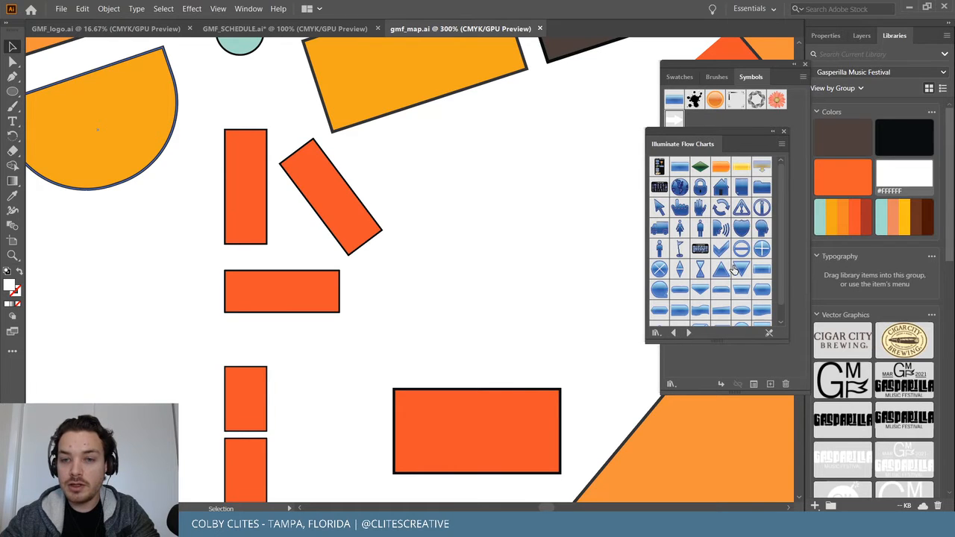
scroll(735, 272, "down", 1)
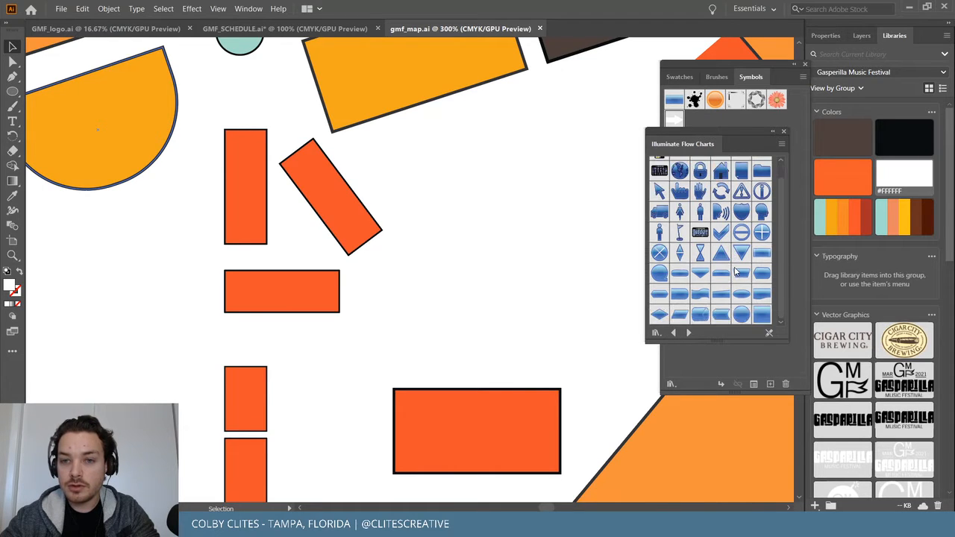
scroll(742, 288, "up", 1)
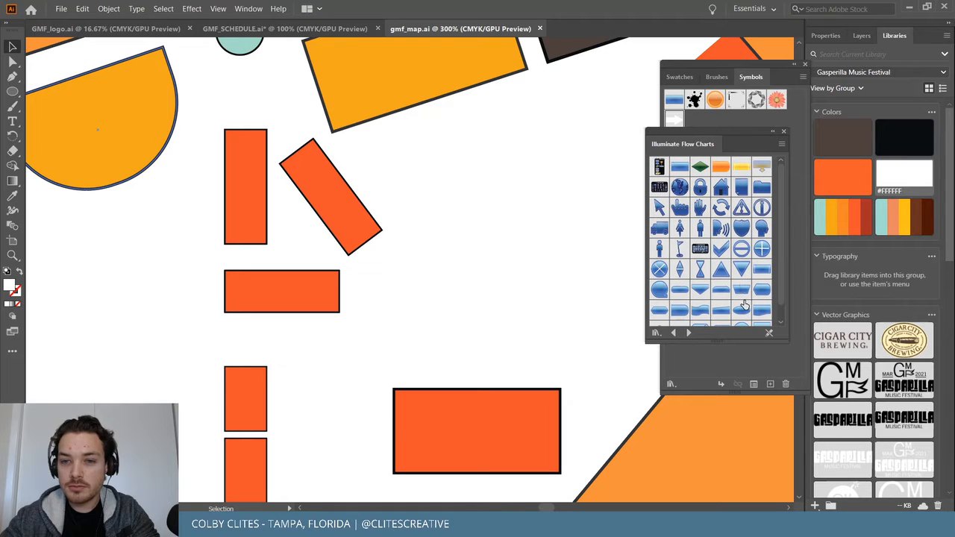
left_click(688, 333)
left_click(688, 333)
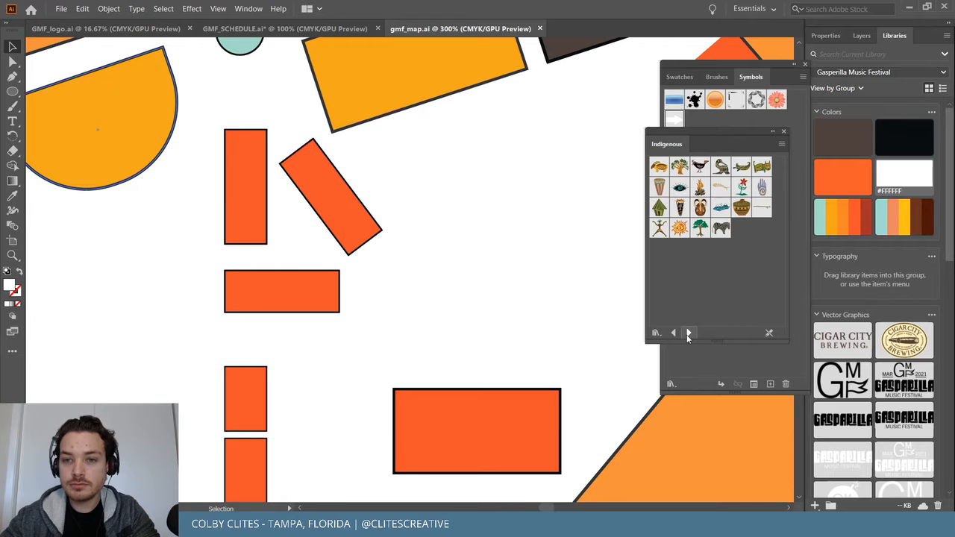
left_click(688, 333)
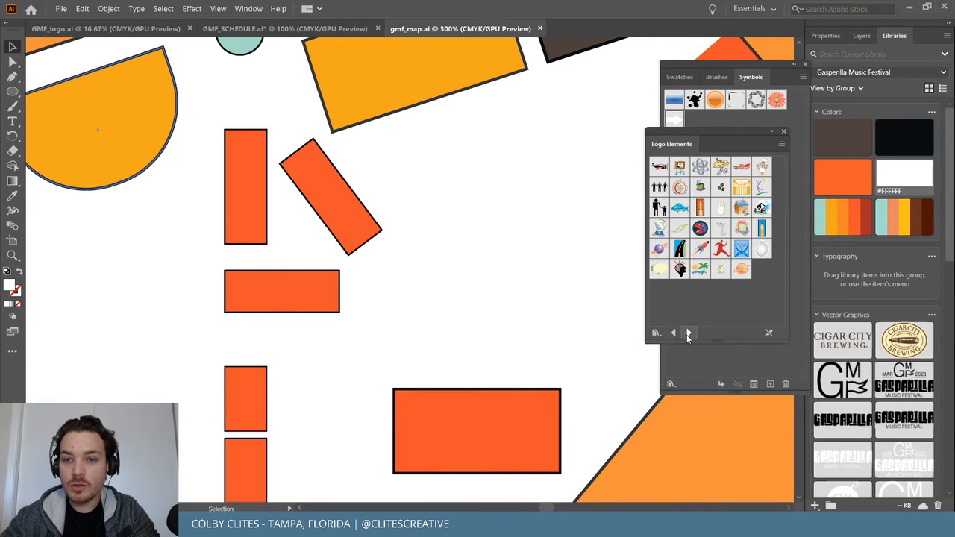
left_click(688, 333)
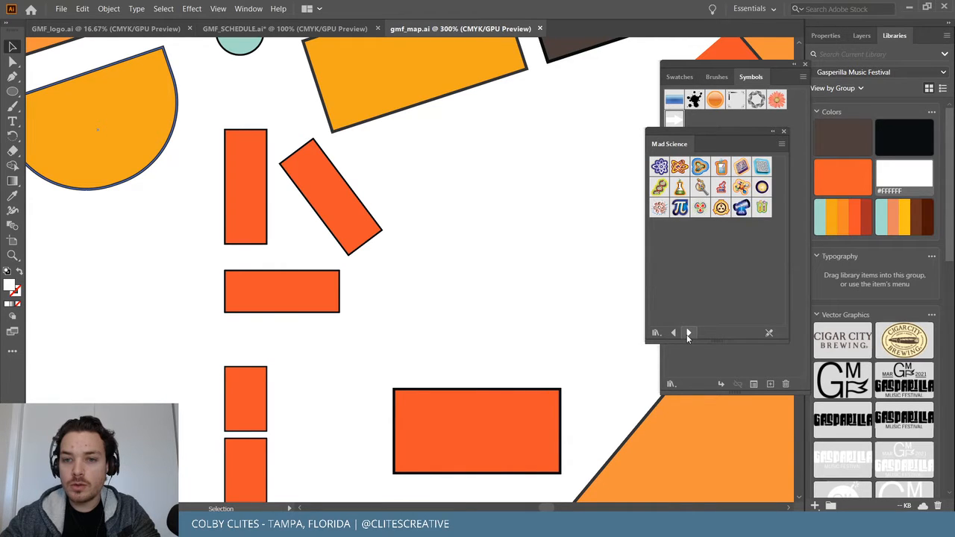
left_click(688, 333)
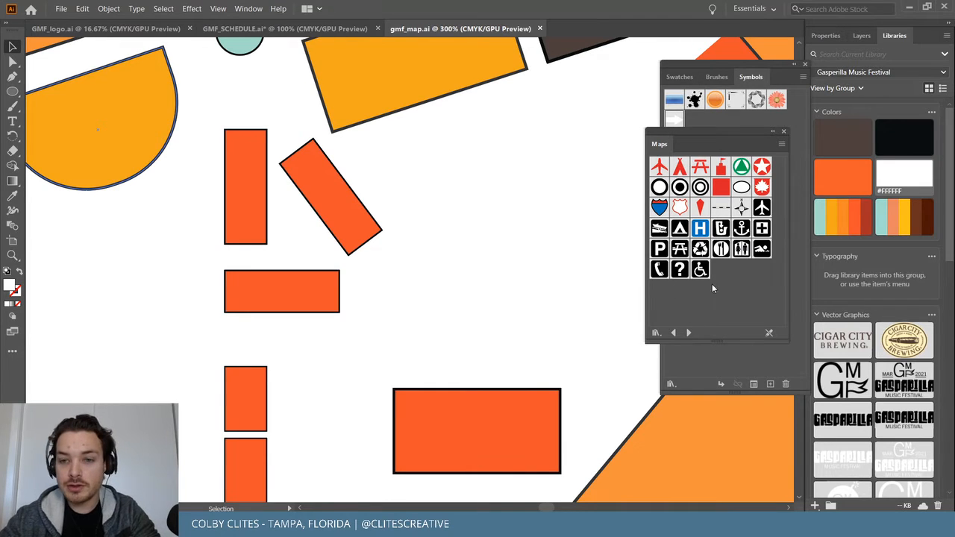
Place the wheelchair symbol from the Maps library on the map and edit its symbol definition.
left_click_drag(384, 259, 159, 244)
scroll(177, 254, "left", 8)
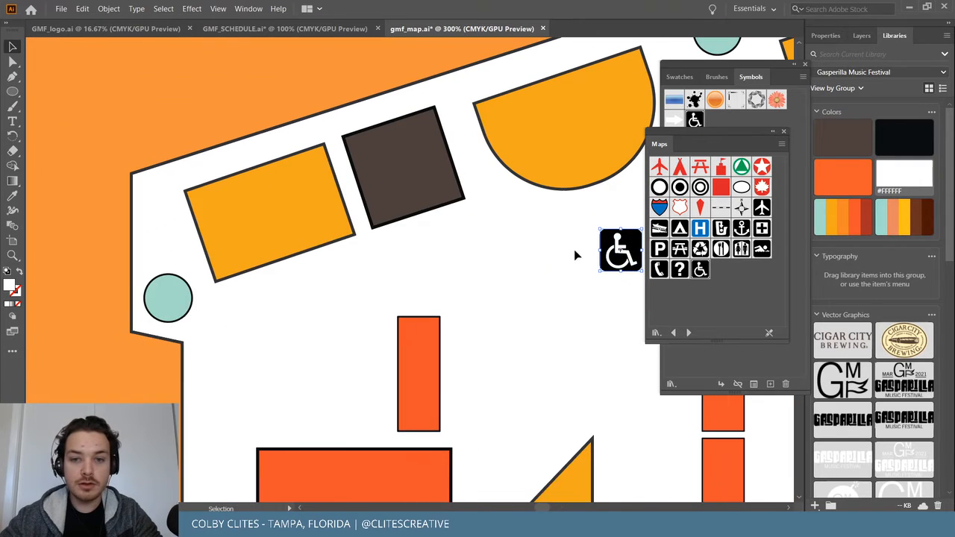
left_click_drag(619, 250, 73, 336)
scroll(118, 295, "left", 2)
scroll(116, 294, "left", 5)
left_click(108, 8)
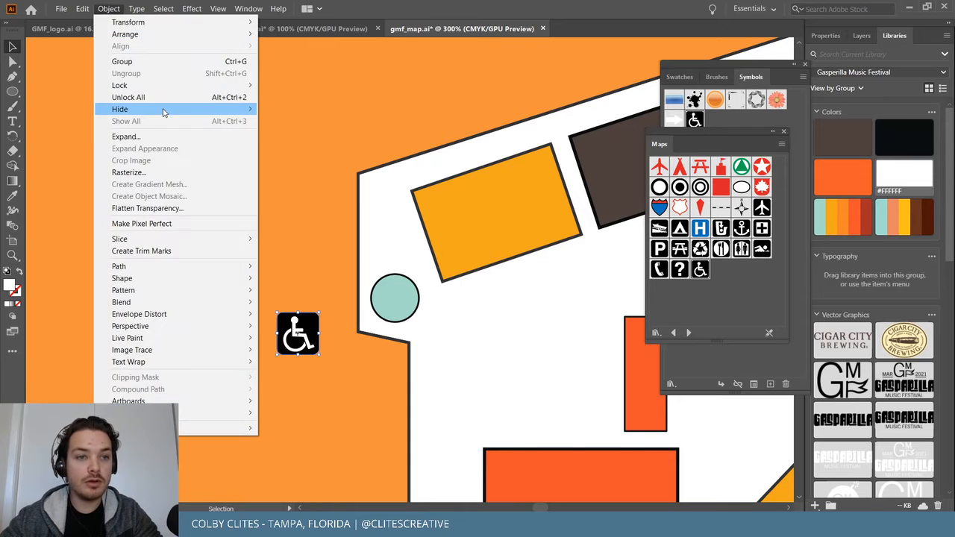
left_click(337, 313)
double_click(314, 329)
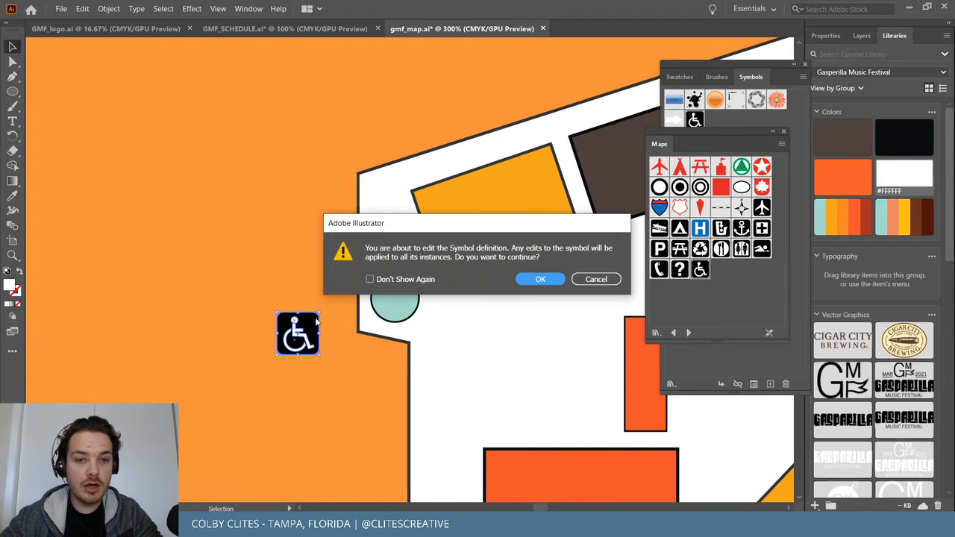
left_click(540, 279)
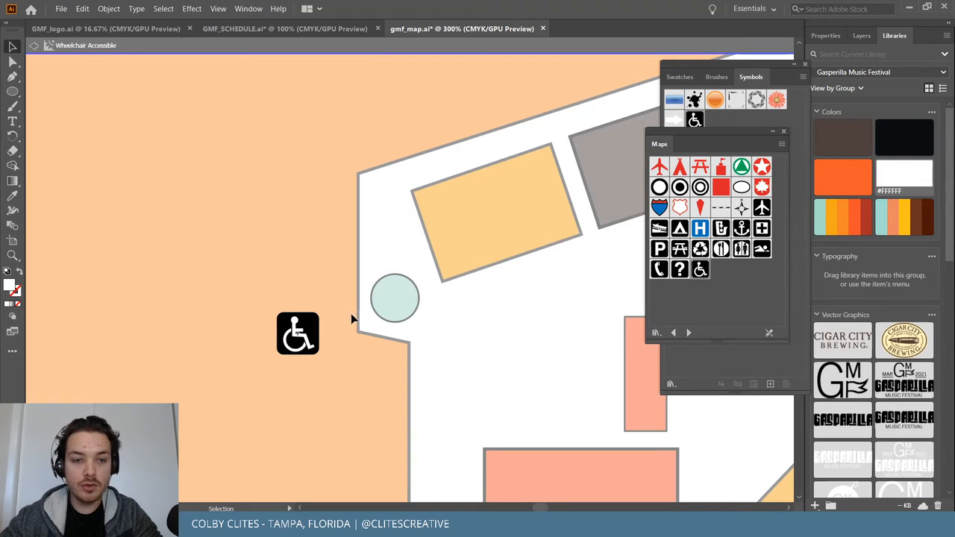
Delete the black rounded-square background from the wheelchair symbol, keeping the white figure.
key("a")
left_click(314, 329)
key("v")
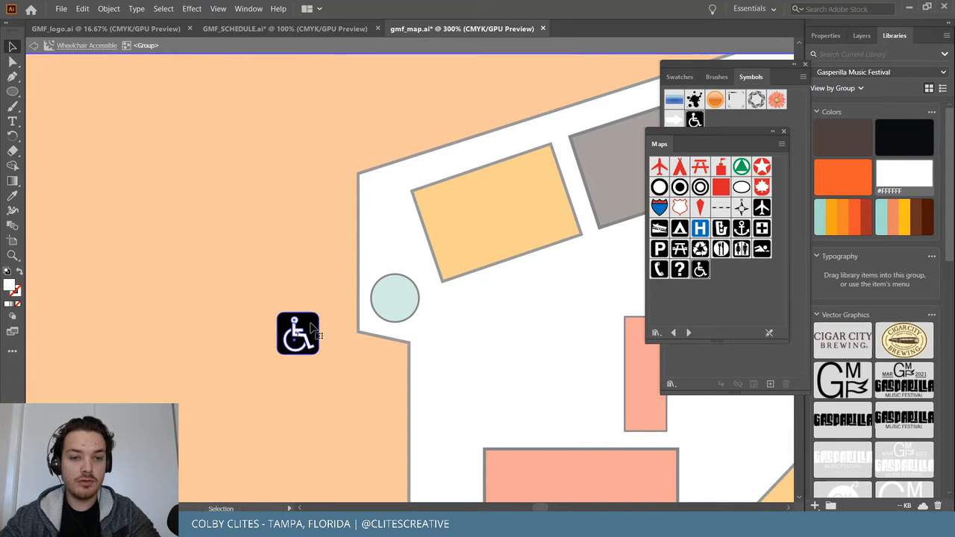
key("Delete")
key("ctrl+z")
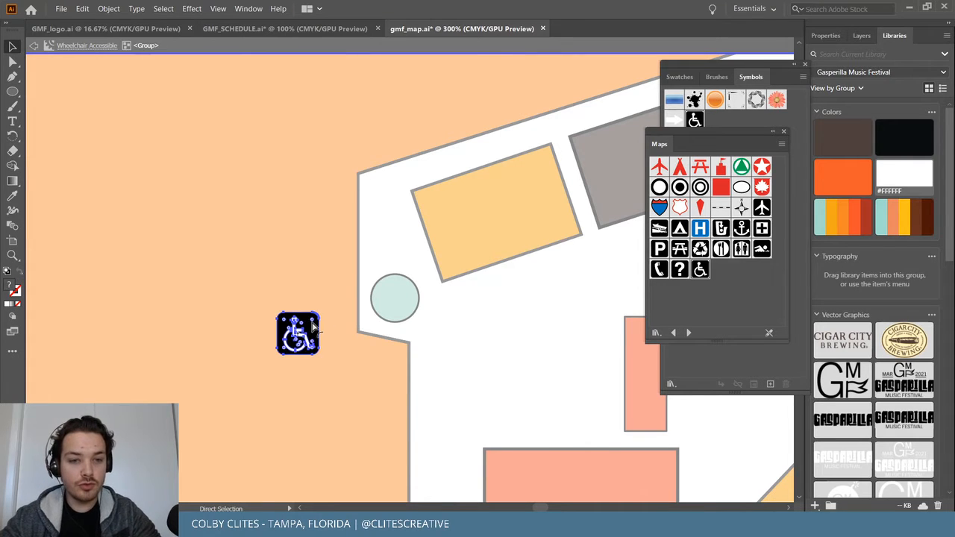
key("ctrl+plus")
key("ctrl+plus")
key("ctrl+plus")
key("ctrl+plus")
key("ctrl+plus")
key("v")
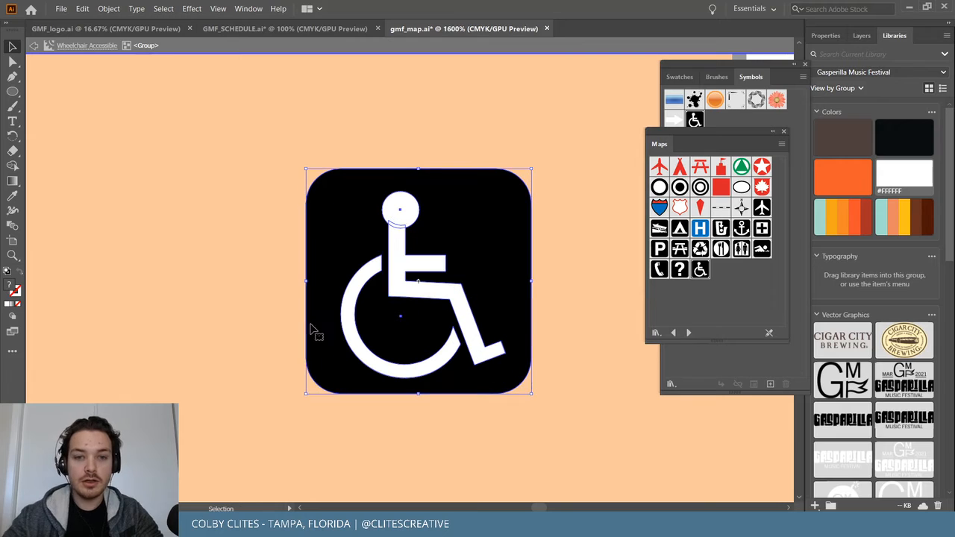
double_click(459, 219)
left_click(461, 220)
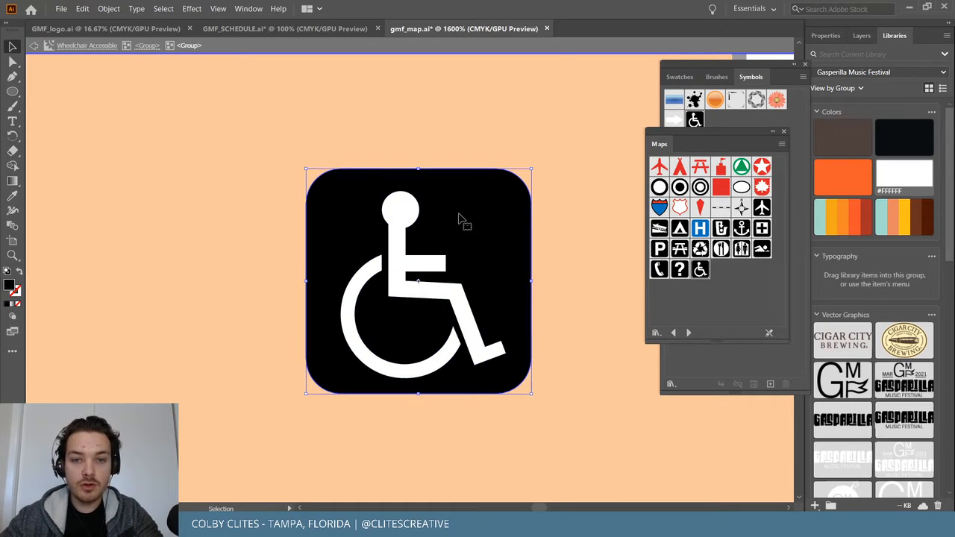
key("Delete")
Shrink the white wheelchair figure, move it into the teal circle, and exit symbol editing.
left_click_drag(324, 182, 563, 399)
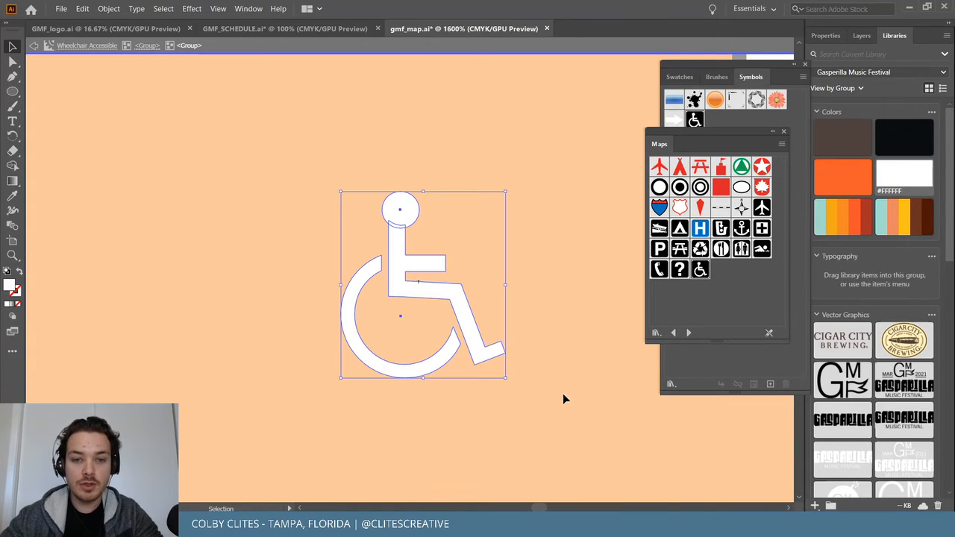
scroll(519, 320, "right", 6)
left_click_drag(223, 288, 364, 205)
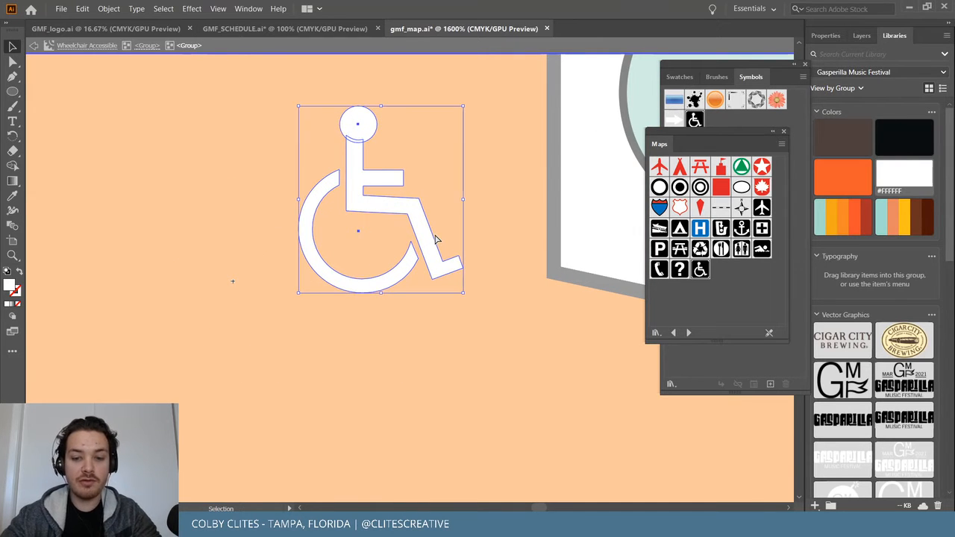
key("ctrl+minus")
key("ctrl+minus")
key("ctrl+minus")
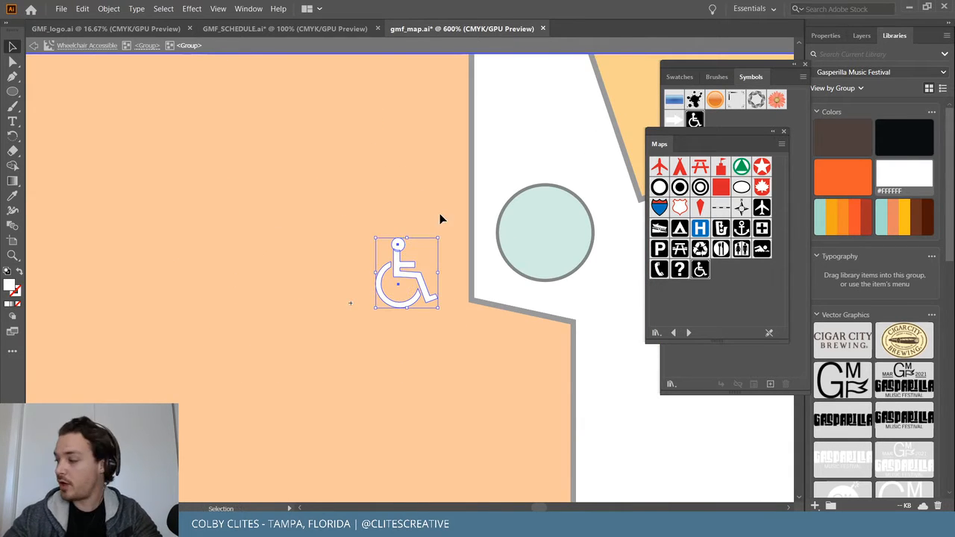
left_click_drag(438, 238, 604, 200)
left_click_drag(542, 221, 547, 233)
left_click(347, 316)
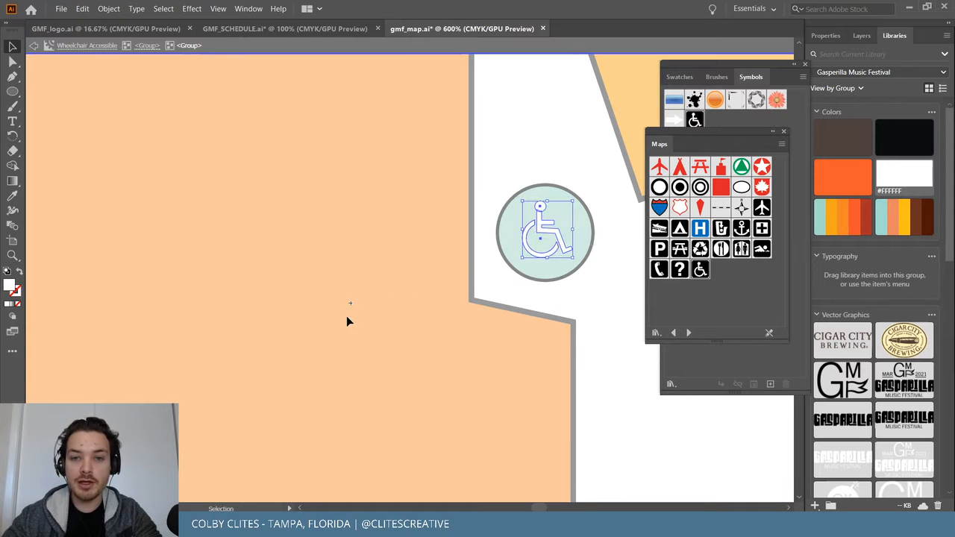
double_click(346, 316)
Bring up the context options for the wheelchair circle on the map's left wall.
scroll(358, 314, "right", 5)
scroll(365, 314, "up", 2)
scroll(365, 314, "down", 6)
scroll(365, 314, "up", 3)
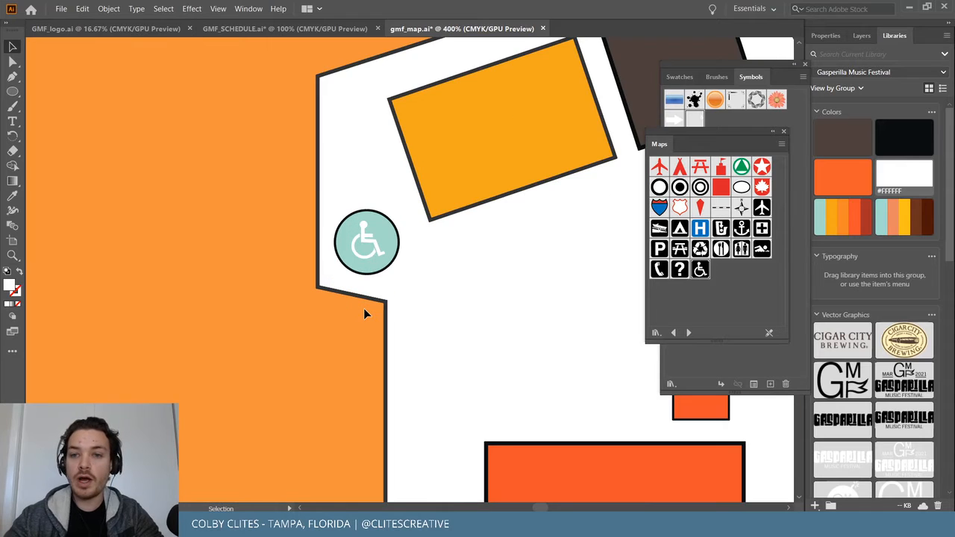
scroll(363, 308, "right", 5)
right_click(194, 241)
Edit the wheelchair symbol definition and delete a leftover empty square.
left_click(194, 240)
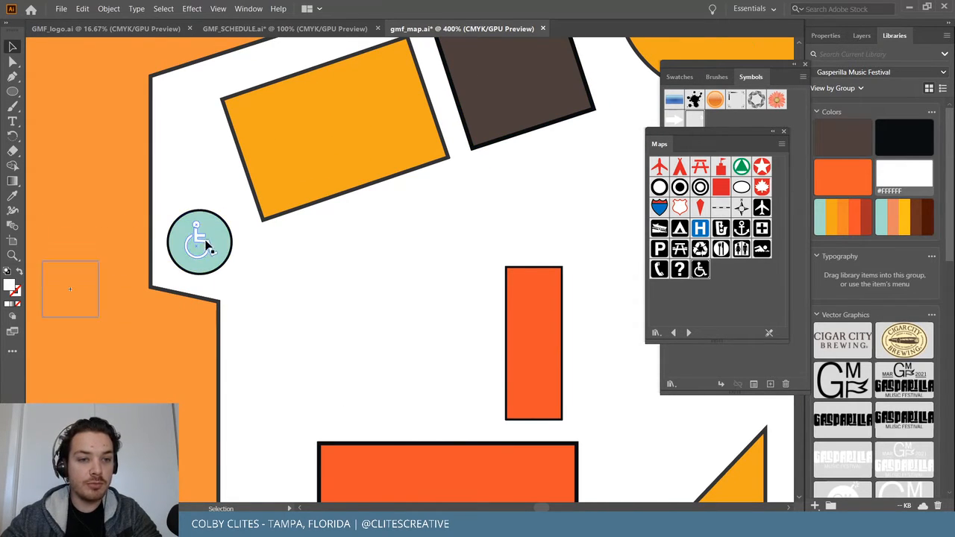
double_click(197, 242)
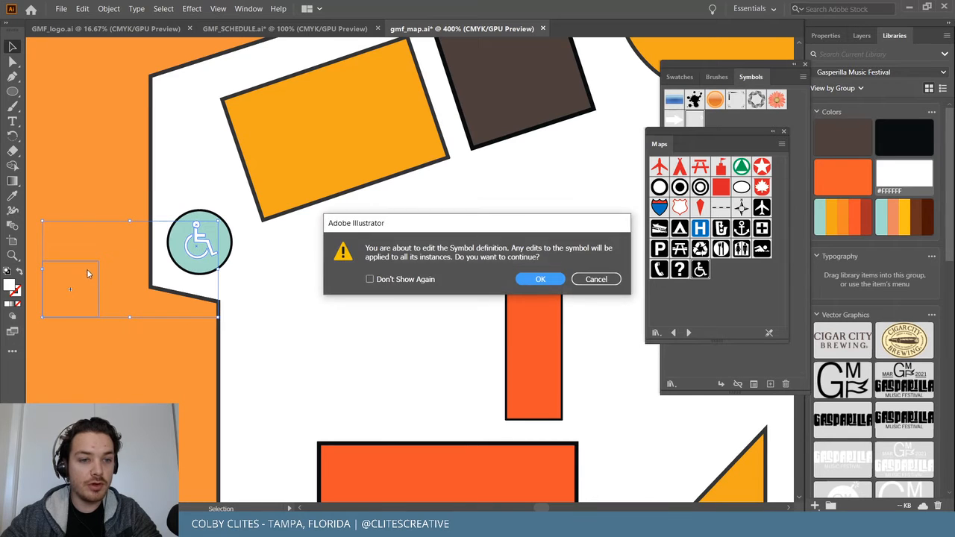
left_click(536, 279)
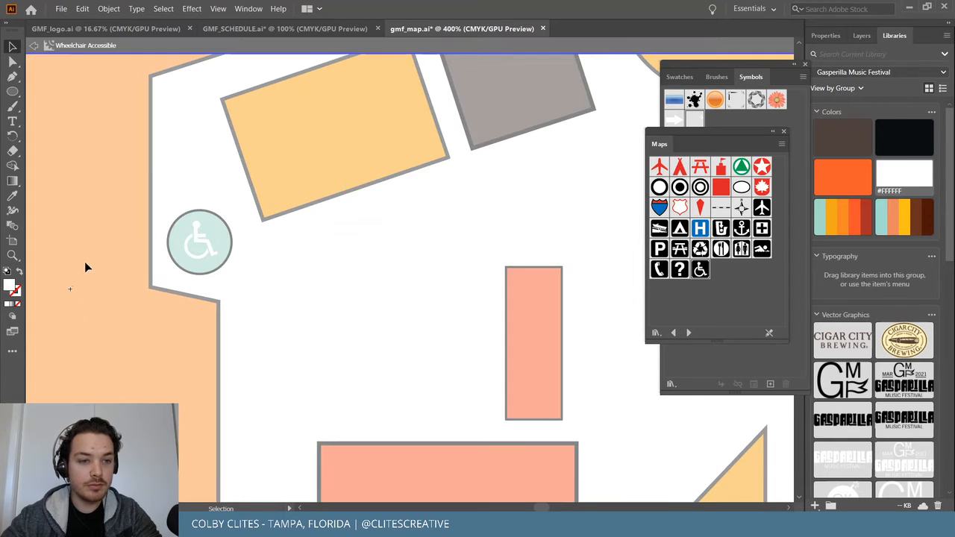
left_click(90, 262)
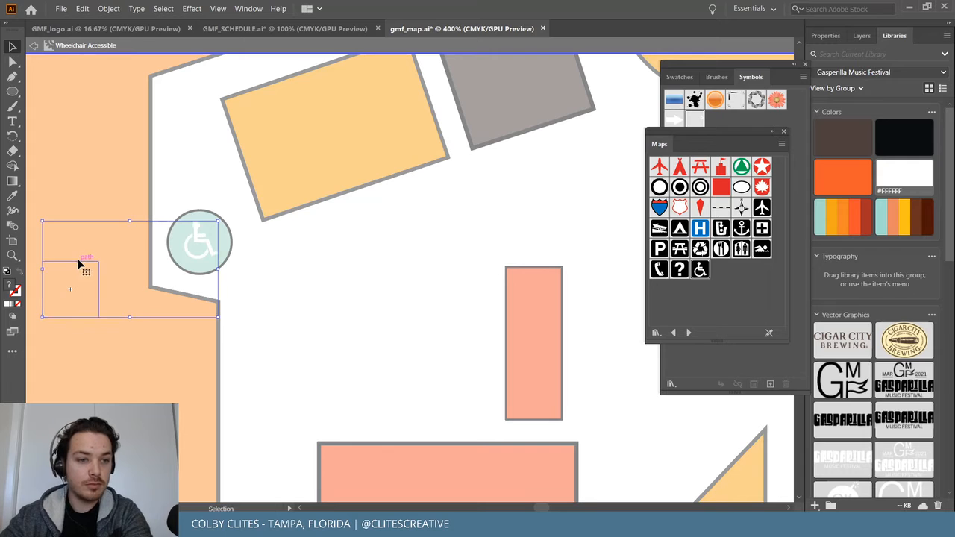
left_click(90, 265)
key("Delete")
left_click(198, 245)
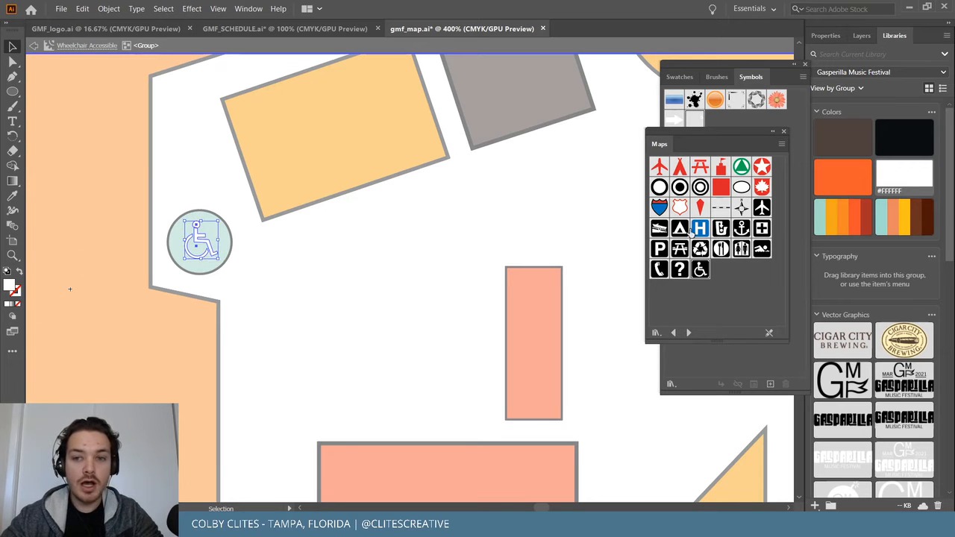
left_click(319, 305)
double_click(164, 319)
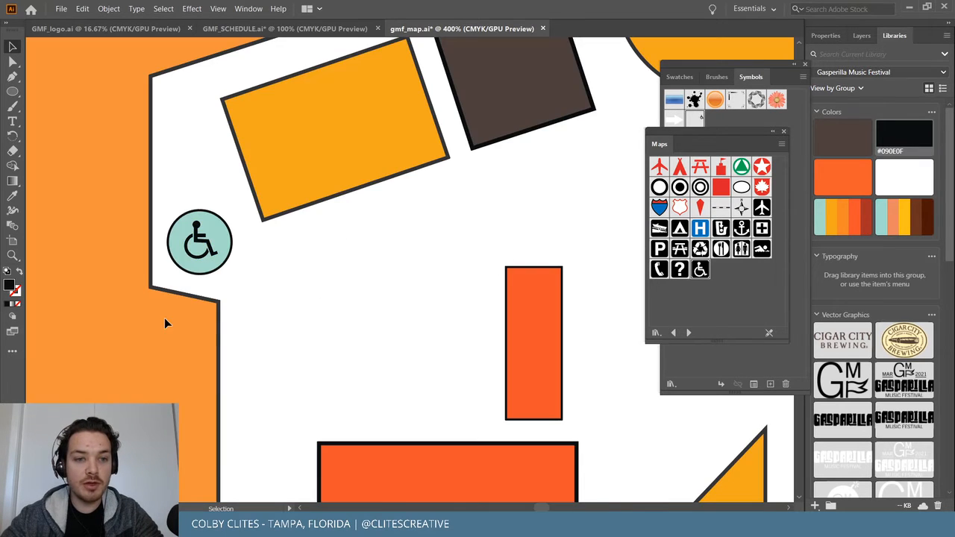
Re-enter the symbol's inner group and delete the remaining empty square.
double_click(71, 287)
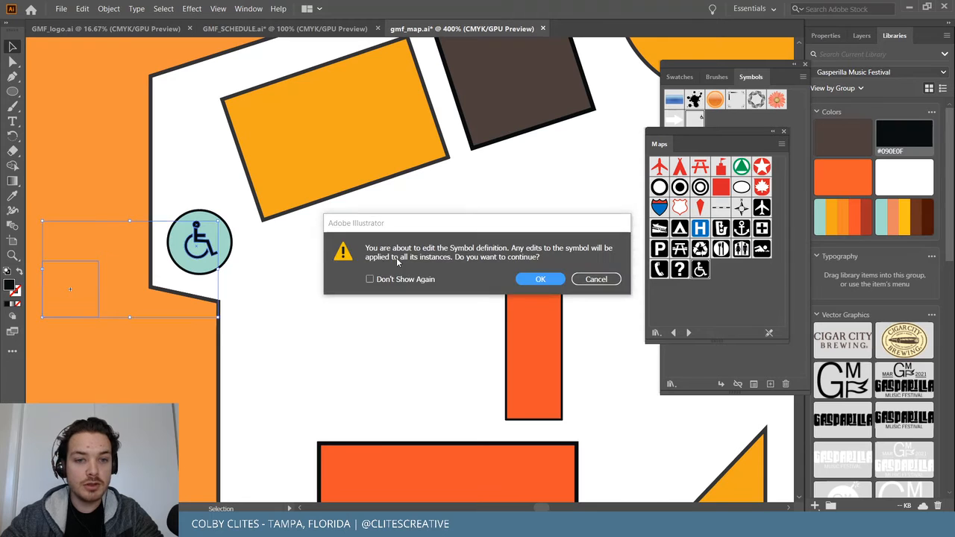
key("Return")
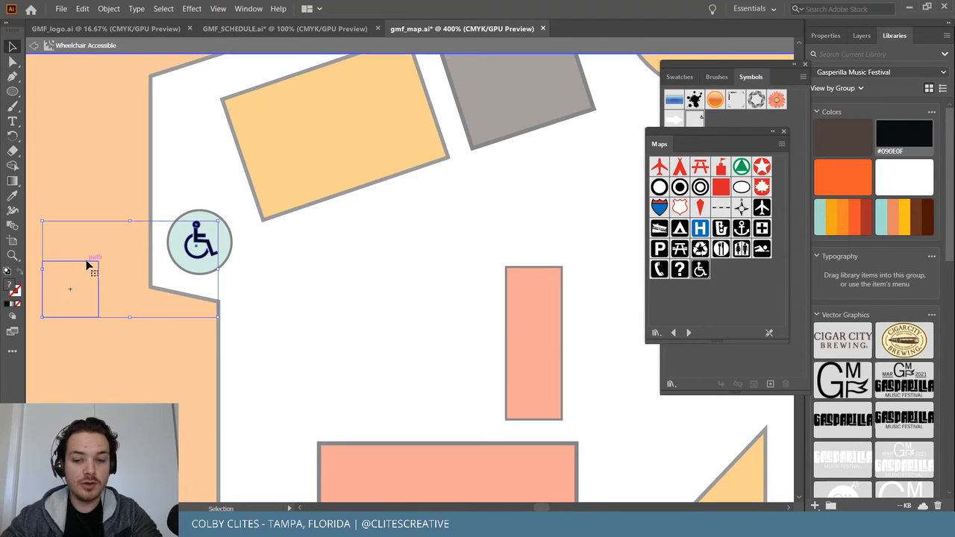
double_click(88, 265)
key("Delete")
key("Escape")
Recolour the wheelchair glyph inside the symbol with the dark brown #4E413C swatch.
left_click(197, 243)
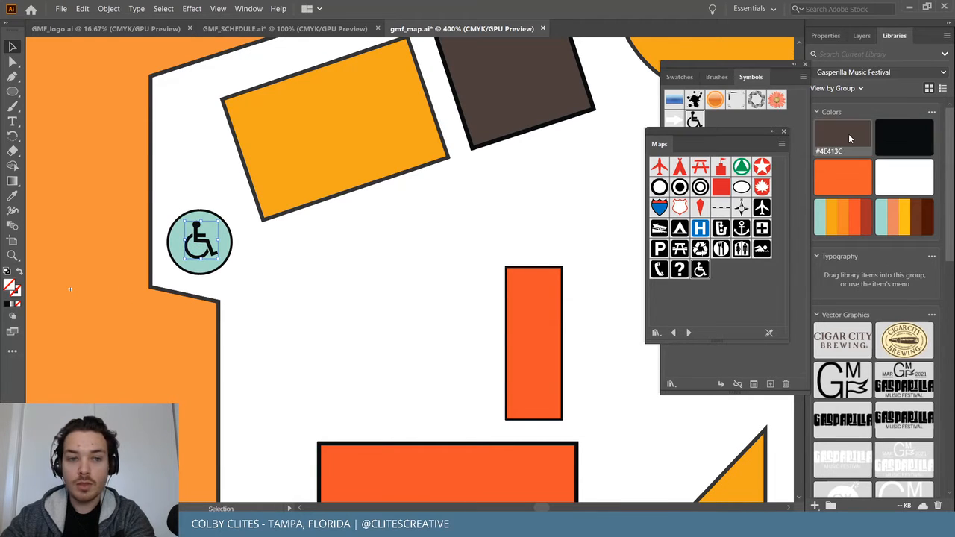
double_click(205, 246)
left_click(550, 277)
left_click(198, 246)
left_click(848, 146)
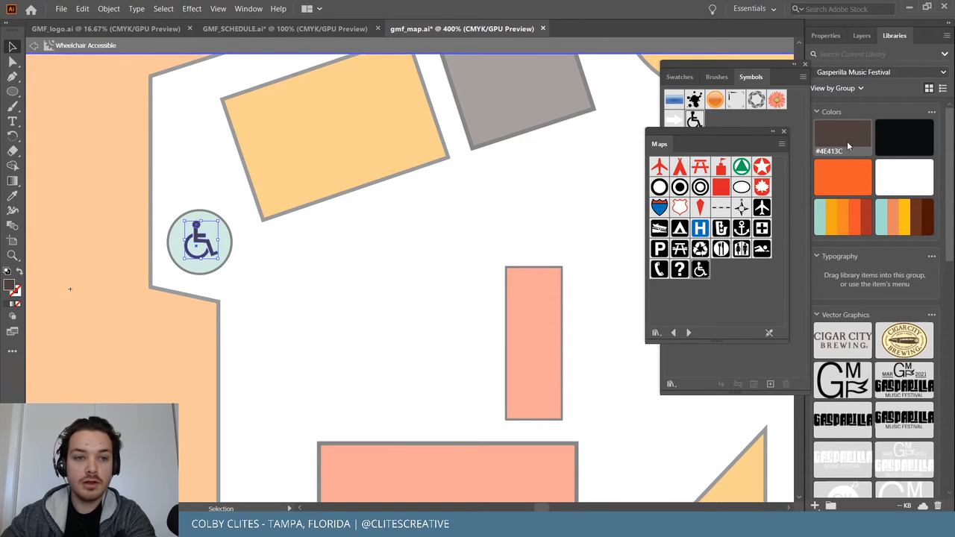
double_click(168, 347)
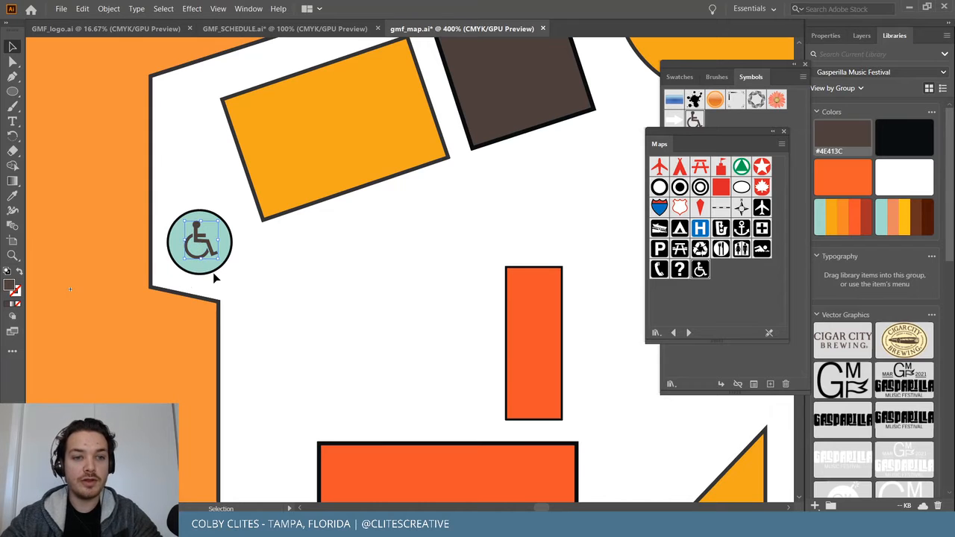
scroll(212, 272, "right", 3)
Drag a second wheelchair symbol from the Symbols panel into the top teal circle.
scroll(213, 272, "up", 4)
scroll(217, 269, "right", 3)
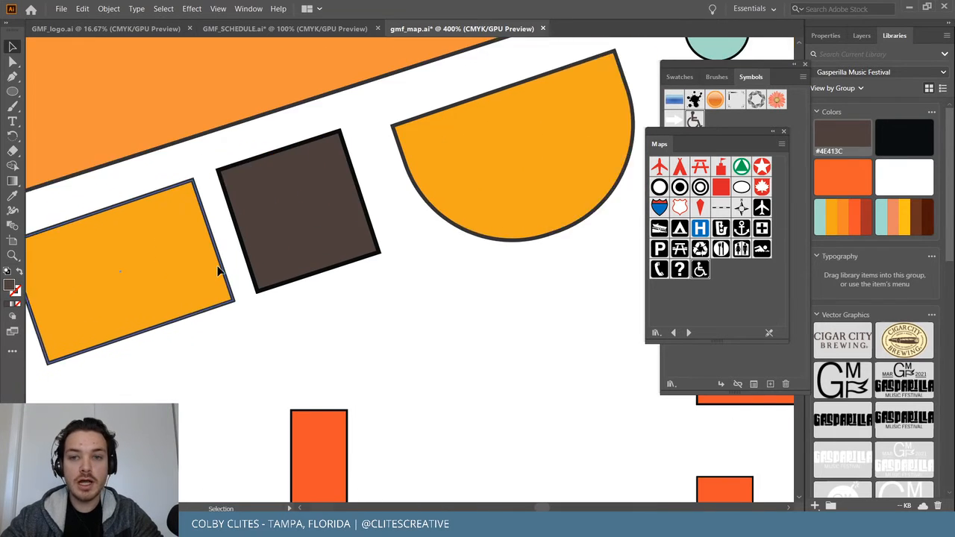
scroll(217, 269, "right", 3)
scroll(261, 186, "up", 2)
scroll(311, 96, "right", 2)
scroll(309, 93, "up", 1)
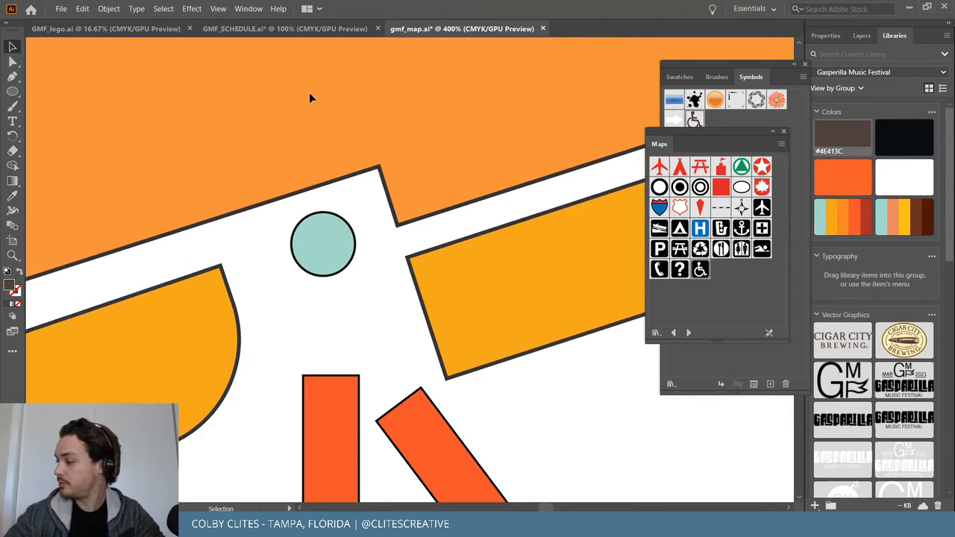
scroll(309, 93, "left", 1)
left_click_drag(694, 119, 345, 252)
left_click(445, 152)
Zoom out to view the whole map and save gmf_map.ai.
key("ctrl+minus")
key("ctrl+minus")
key("ctrl+minus")
key("ctrl+minus")
key("ctrl+minus")
key("ctrl+equal")
scroll(446, 153, "down", 5)
scroll(445, 154, "up", 1)
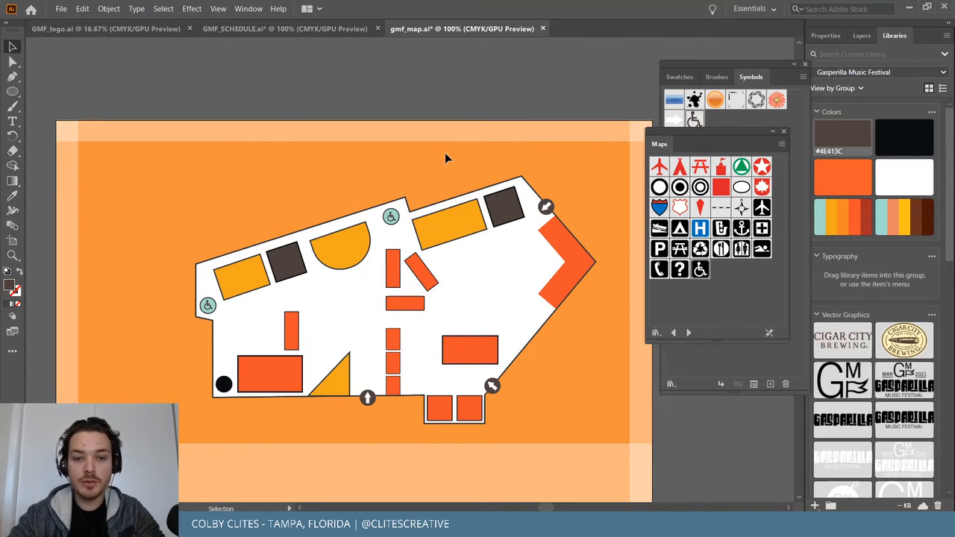
left_click(61, 8)
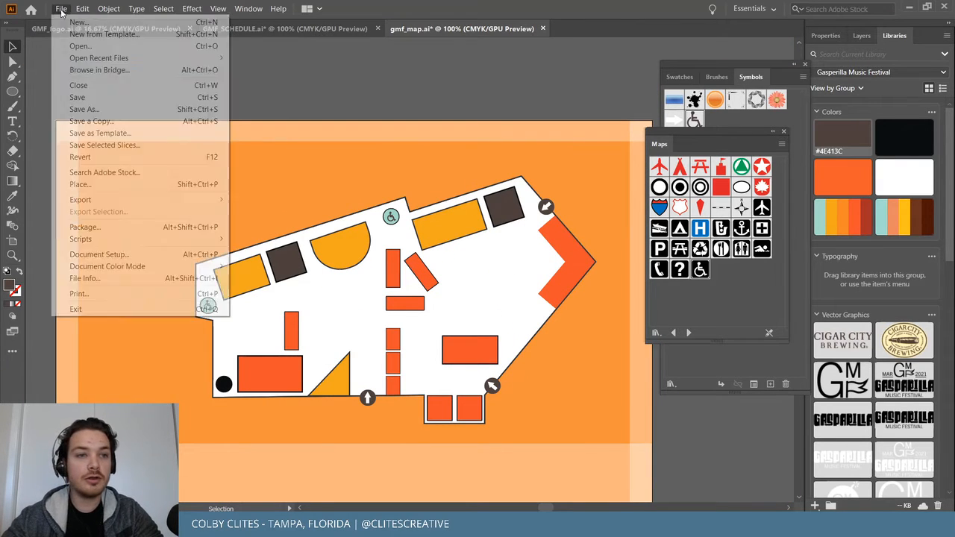
left_click(94, 97)
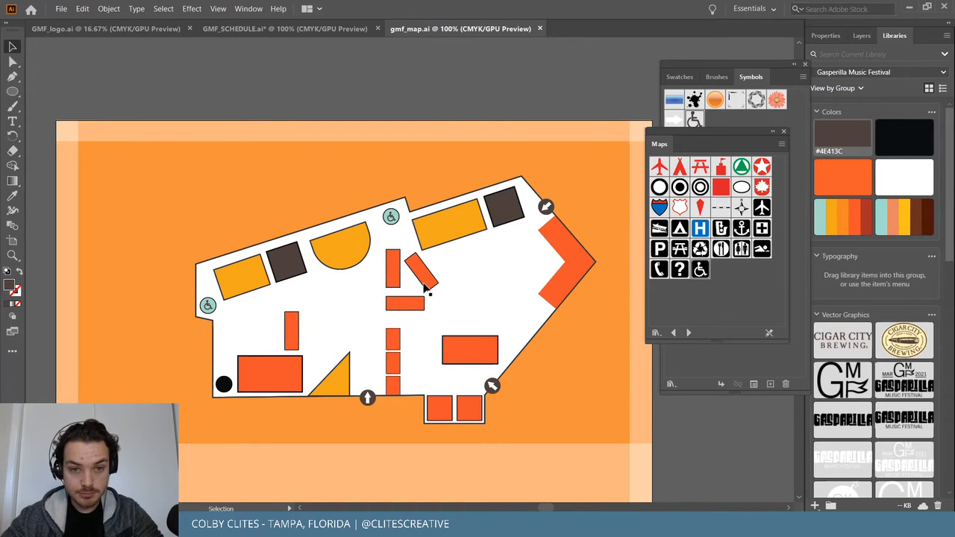
Scale down the vertical, horizontal and rotated orange rectangles together and nudge them up toward the icon.
scroll(427, 282, "up", 3)
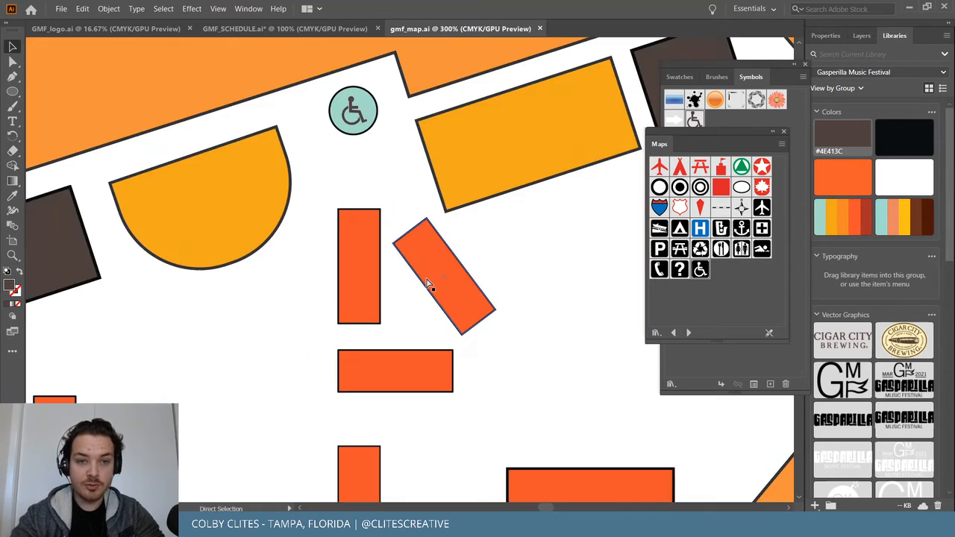
left_click(358, 277)
left_click(375, 382, "shift")
left_click(465, 321, "shift")
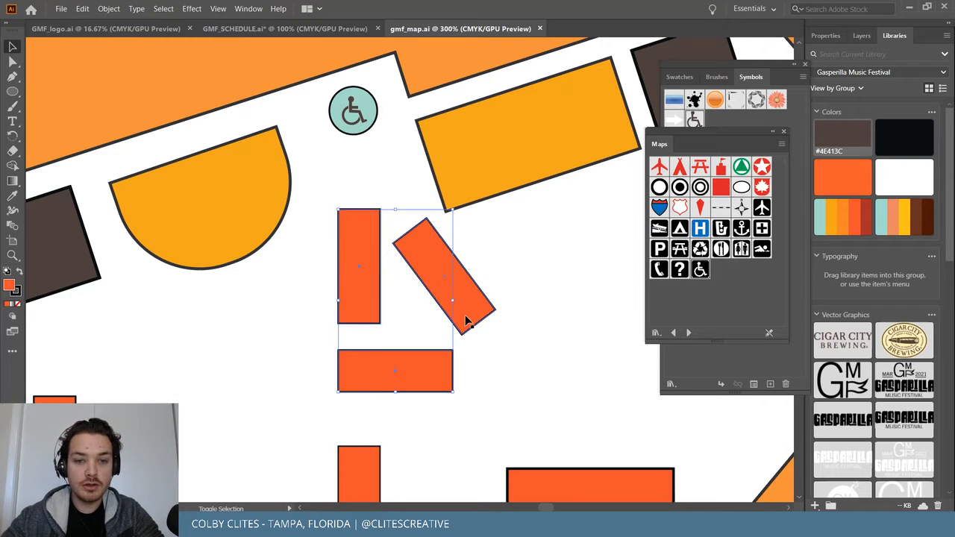
left_click_drag(472, 310, 461, 311)
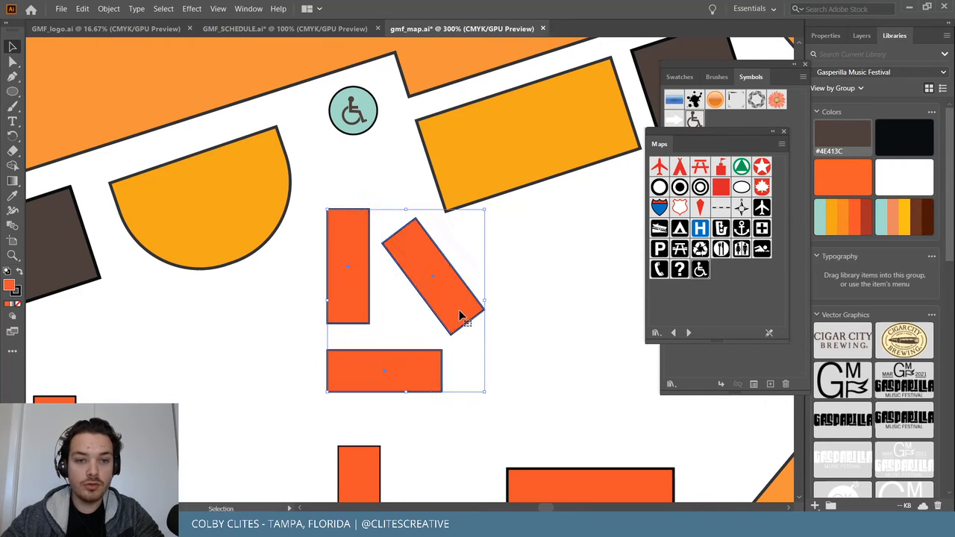
left_click_drag(485, 396, 445, 364)
left_click_drag(416, 275, 416, 255)
left_click(520, 298)
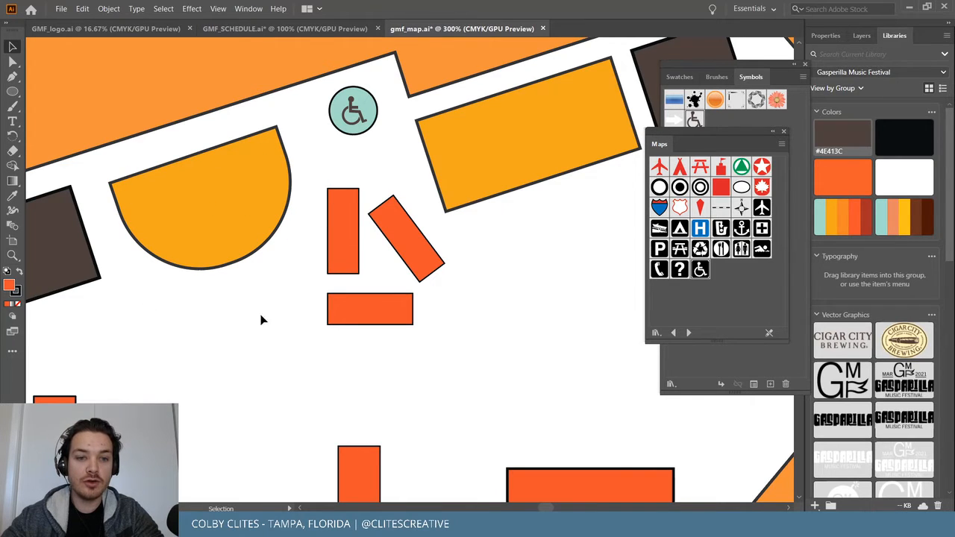
key("ctrl+minus")
key("ctrl+minus")
key("ctrl+minus")
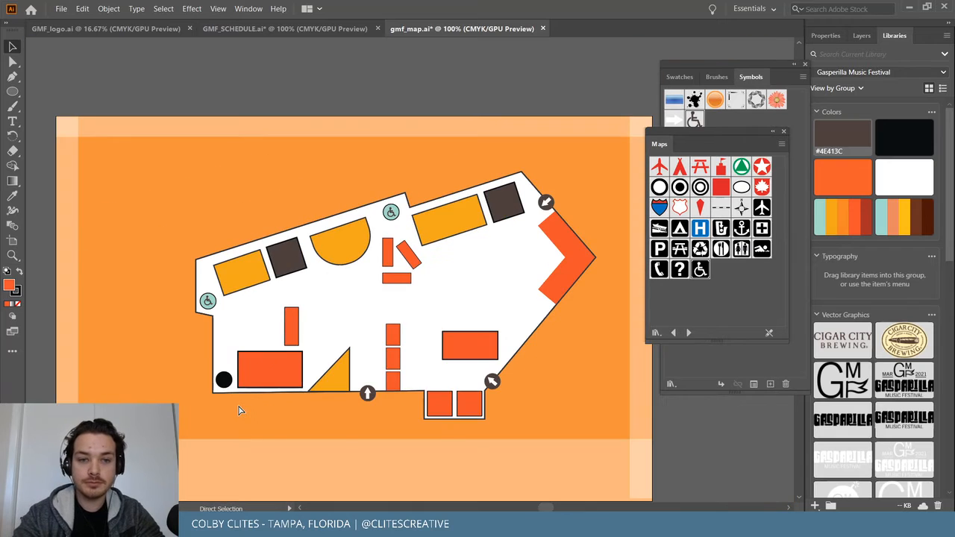
key("ctrl+equal")
Save the map, then place the Restrooms symbol on the canvas and zoom in on it.
scroll(446, 294, "down", 1)
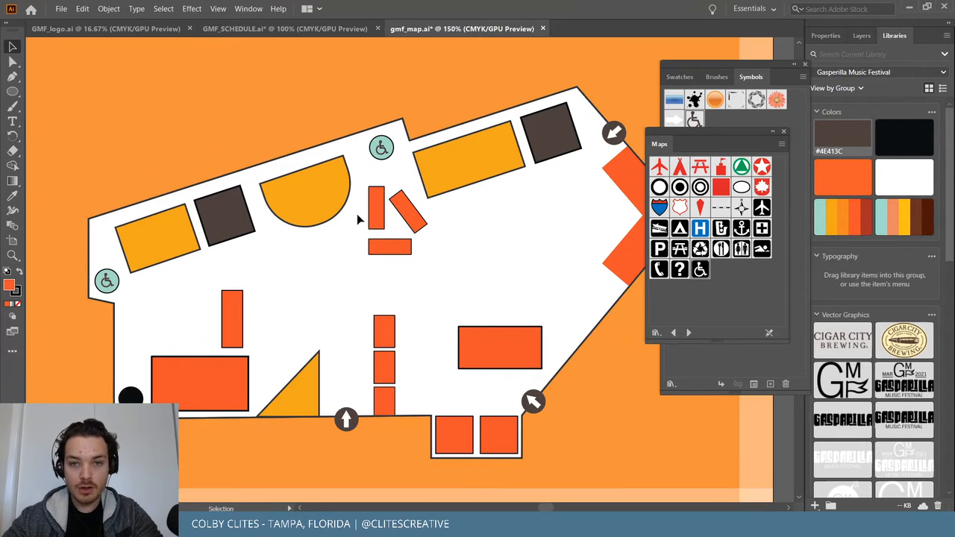
left_click(64, 8)
left_click(216, 97)
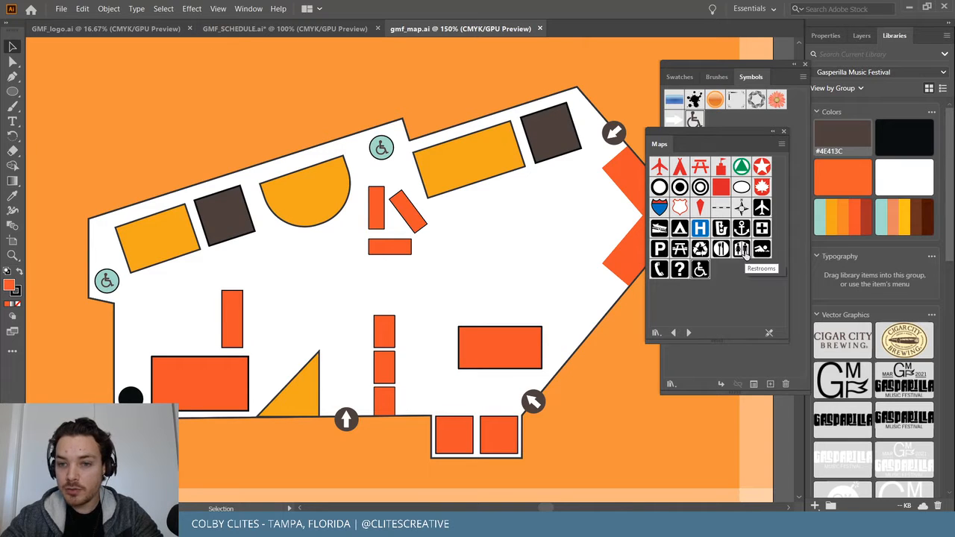
left_click_drag(742, 250, 130, 394)
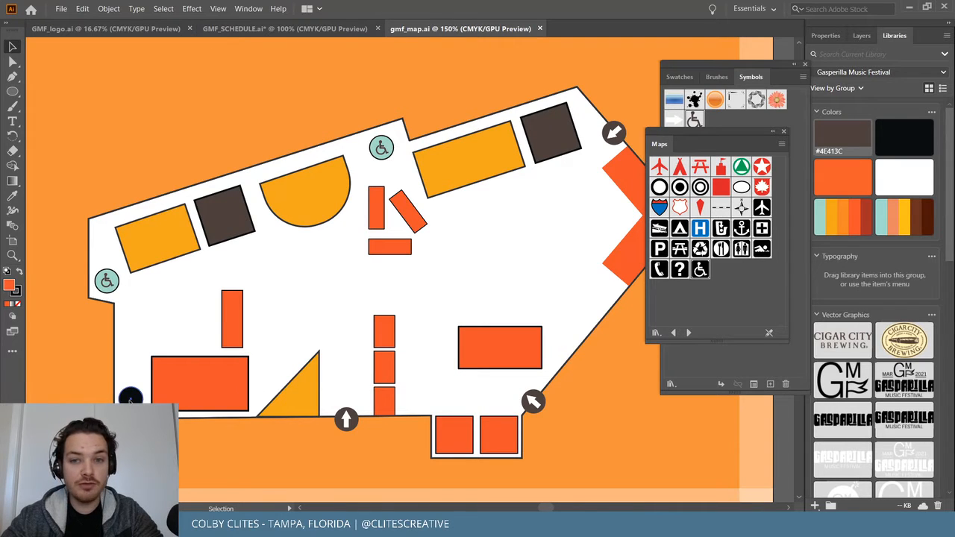
left_click_drag(747, 252, 174, 132)
scroll(186, 133, "left", 5)
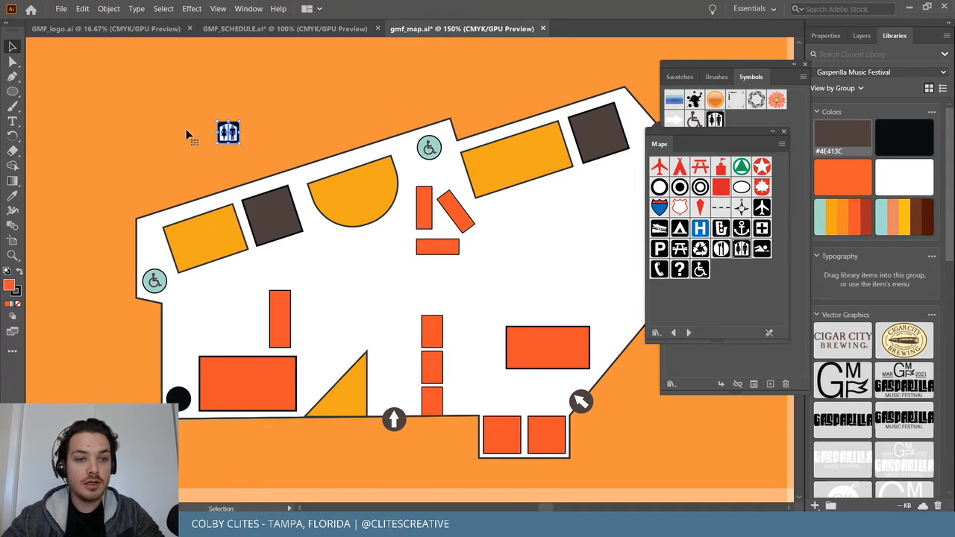
left_click_drag(311, 132, 224, 342)
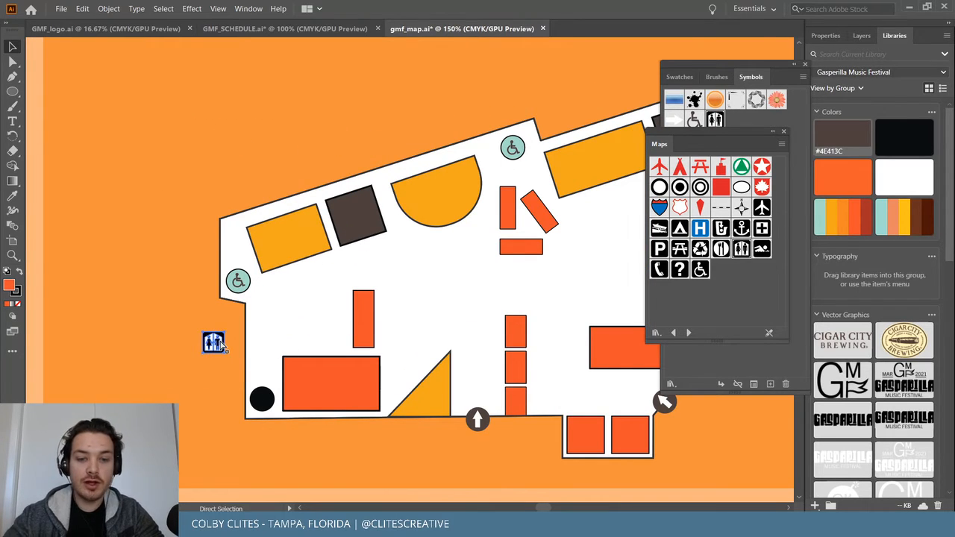
key("ctrl+equal")
key("ctrl+equal")
key("ctrl+equal")
key("ctrl+equal")
key("ctrl+equal")
key("ctrl+equal")
key("ctrl+equal")
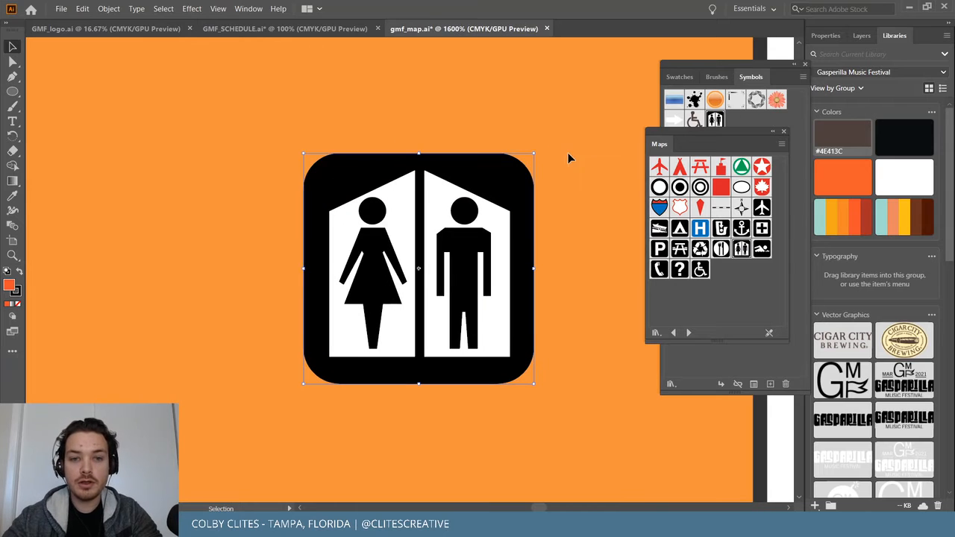
In the Restrooms symbol, delete the black rounded background and recolour the figures #4E413C brown.
double_click(490, 170)
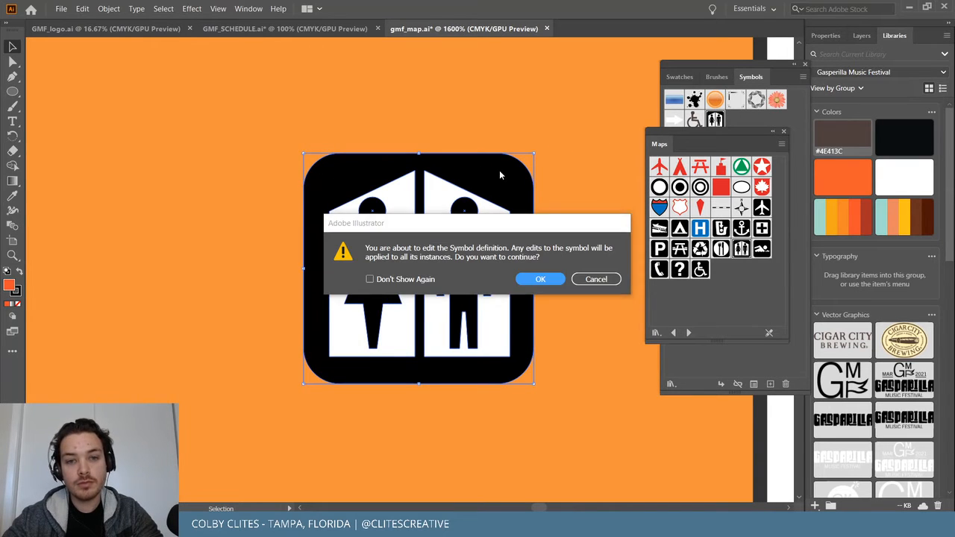
left_click(539, 280)
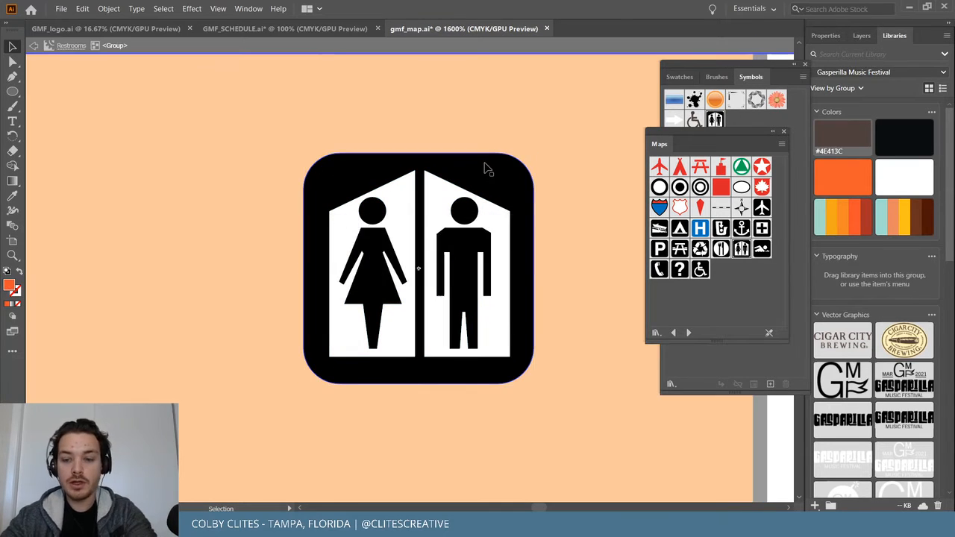
left_click(491, 180)
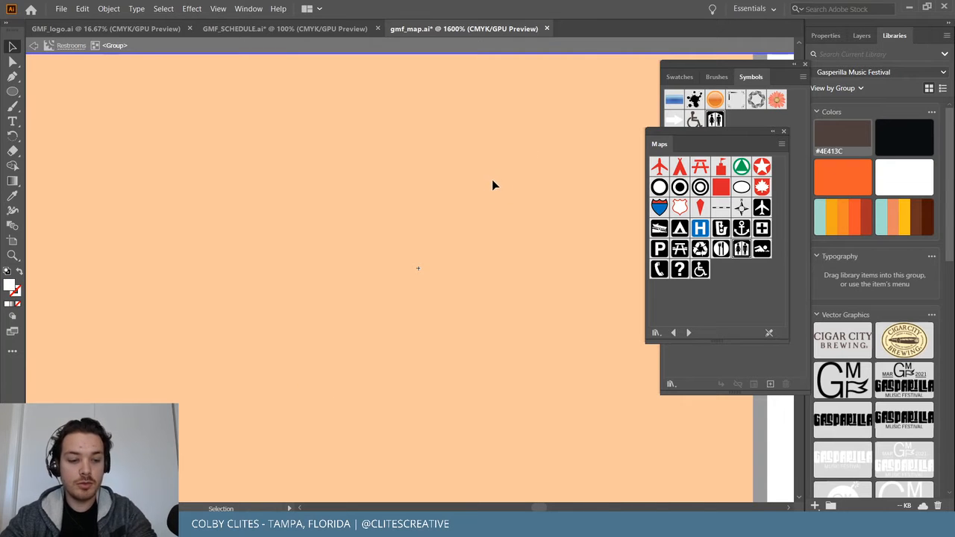
double_click(492, 182)
key("Delete")
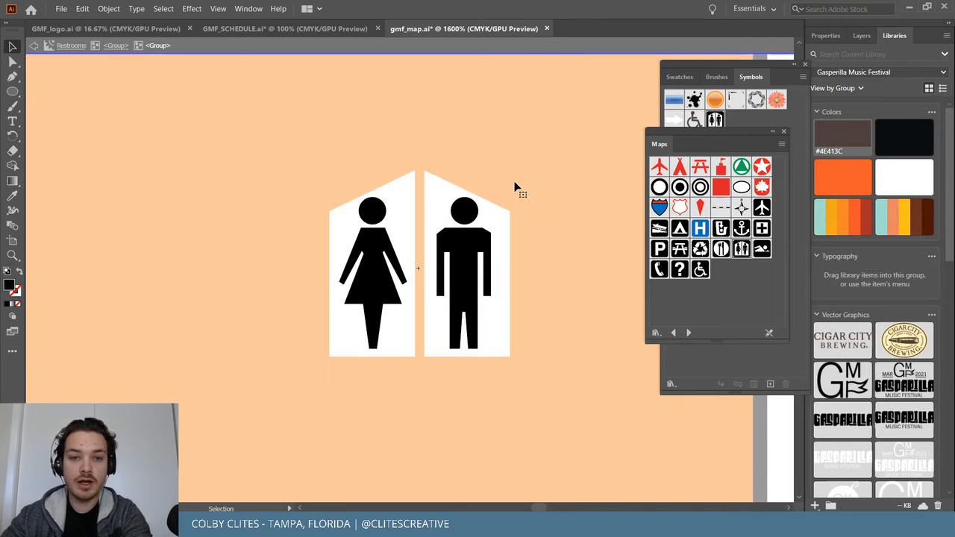
double_click(465, 248)
key("ctrl+a")
left_click(842, 140)
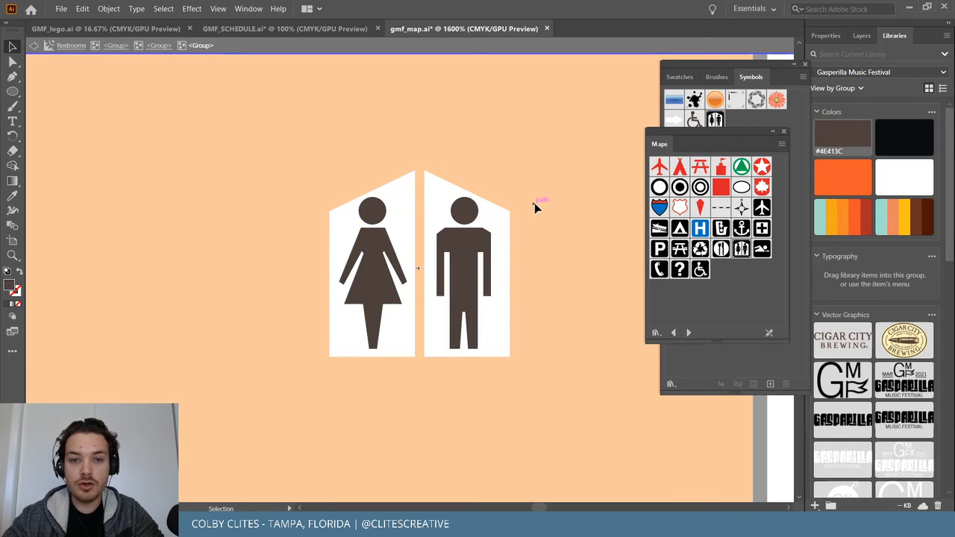
double_click(534, 203)
Move the restroom icon onto the black circle on the map.
left_click_drag(388, 230, 453, 248)
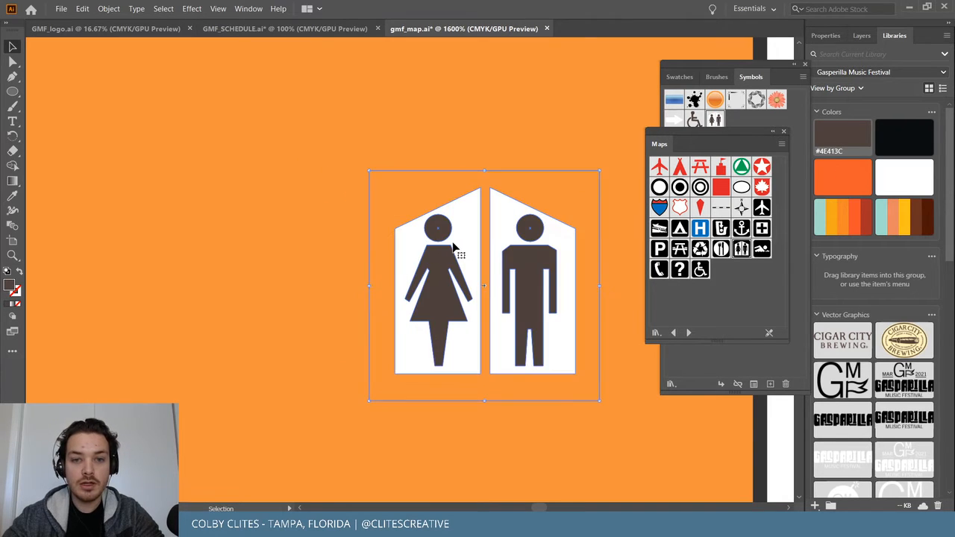
scroll(453, 248, "right", 6)
key("ctrl+minus")
key("ctrl+minus")
scroll(453, 248, "right", 5)
scroll(453, 247, "down", 7)
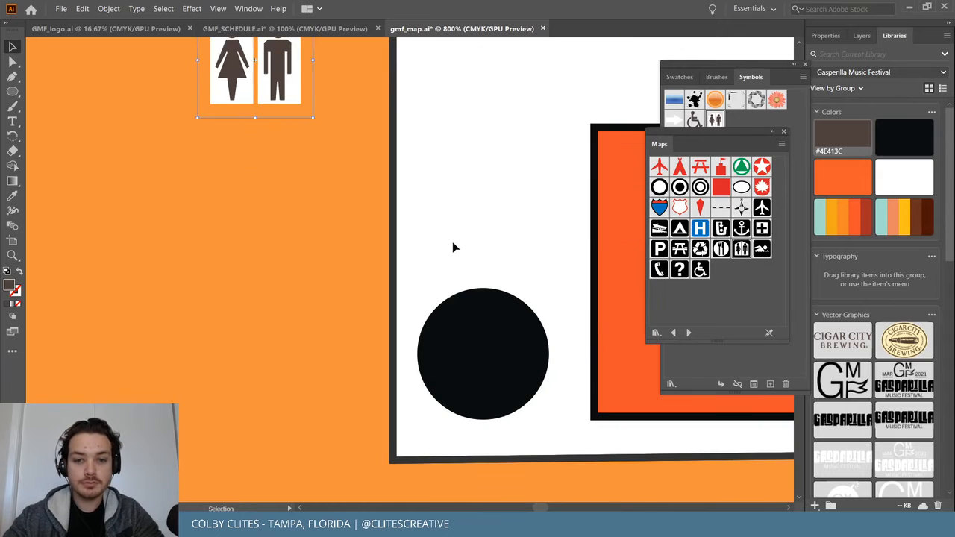
scroll(453, 247, "down", 2)
left_click_drag(279, 40, 508, 347)
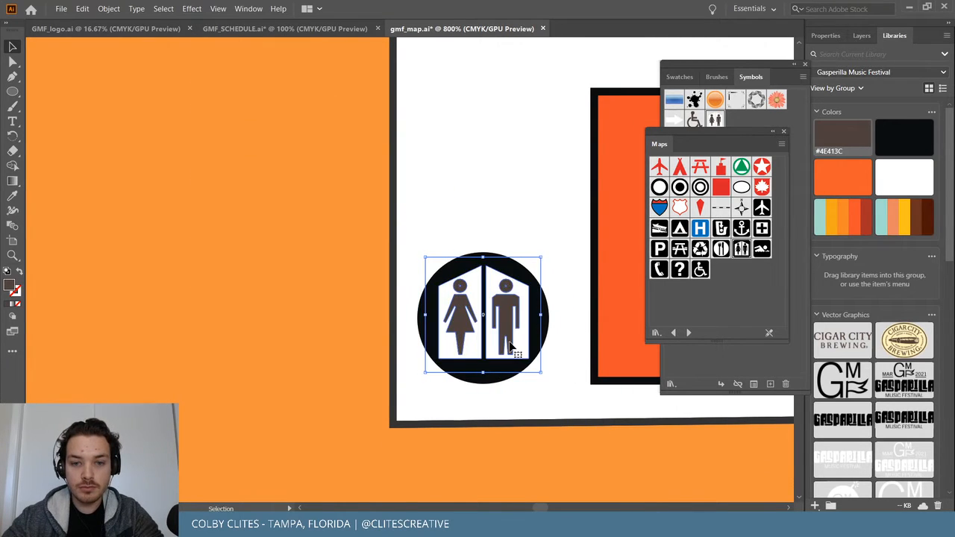
left_click(202, 329)
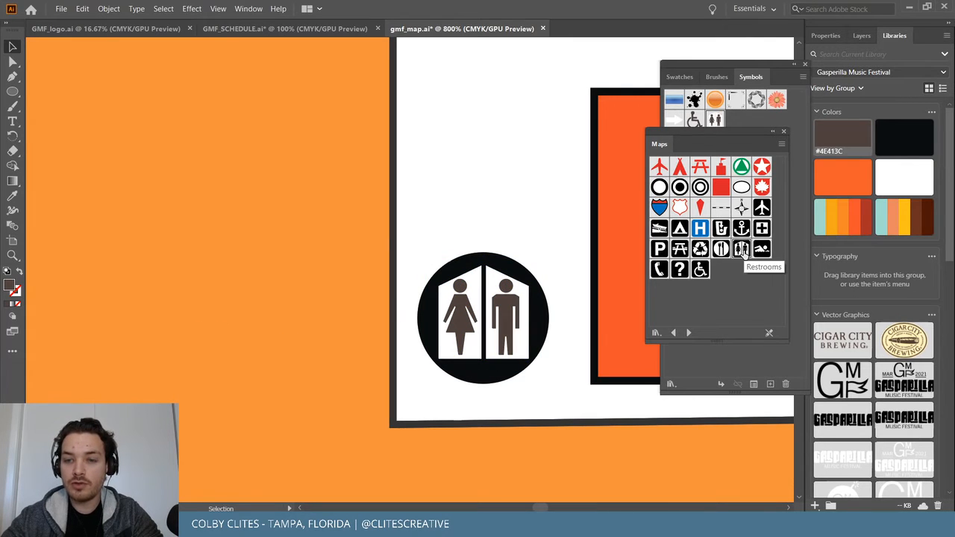
Fill the restroom icon's circle with the #4E413C brown and set its stroke to None.
left_click(741, 250)
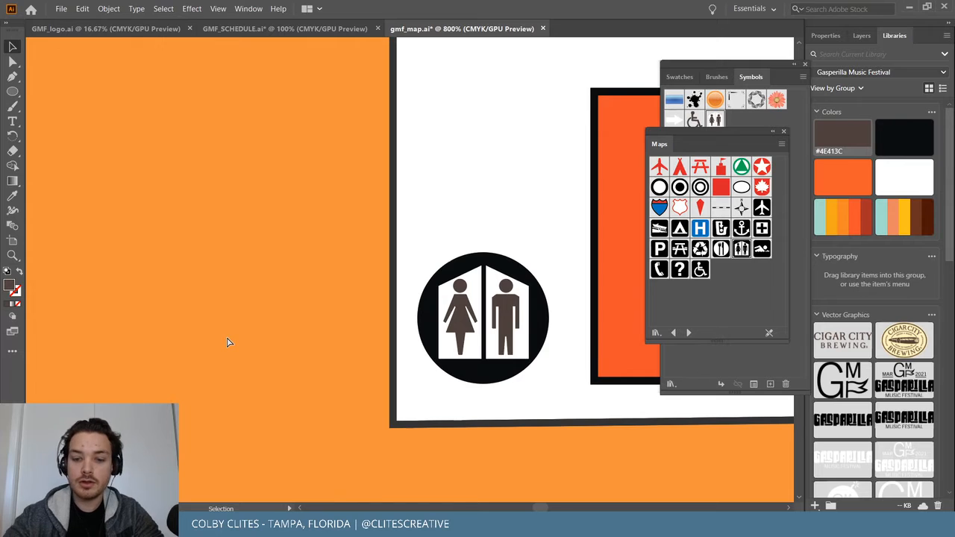
key("ctrl+minus")
key("ctrl+minus")
key("ctrl+minus")
key("ctrl+minus")
key("ctrl+minus")
key("ctrl+plus")
key("ctrl+plus")
key("ctrl+plus")
key("ctrl+plus")
key("ctrl+plus")
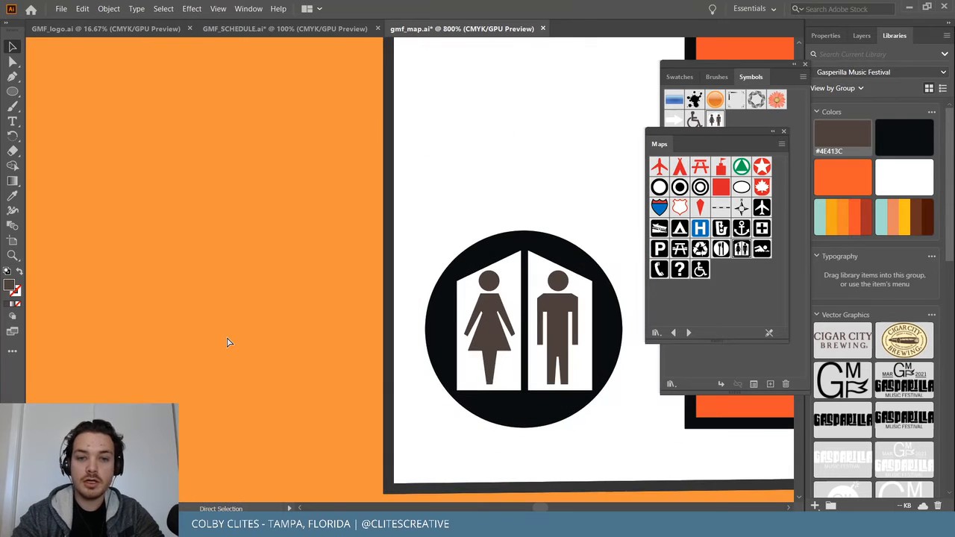
key("ctrl+plus")
left_click(378, 246)
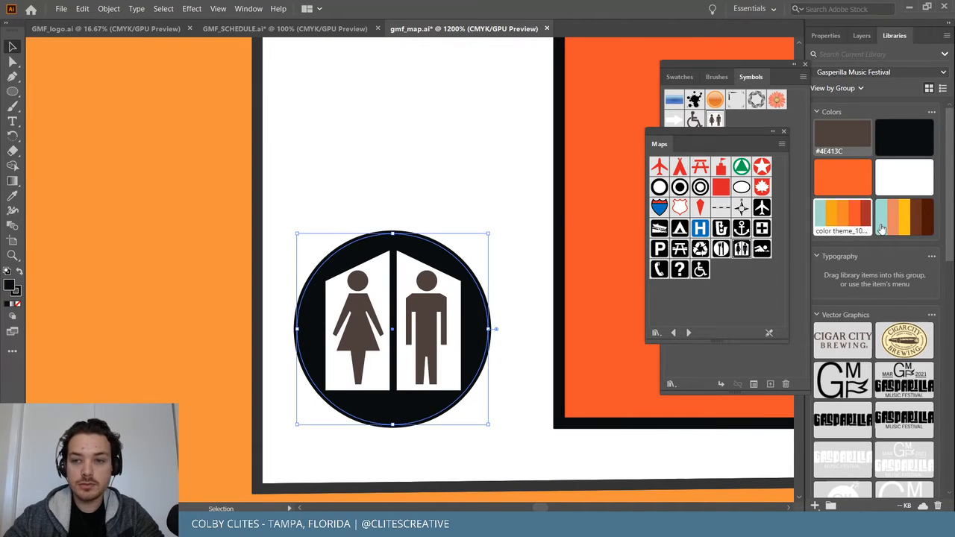
left_click(848, 132)
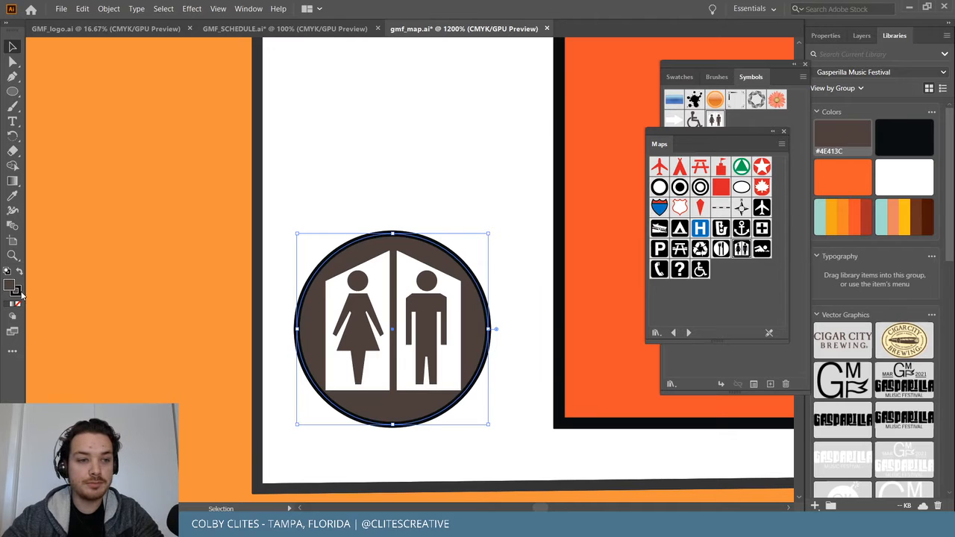
left_click(18, 292)
left_click(18, 304)
left_click(101, 308)
Shrink the restroom figures and centre them within the brown circle.
left_click(427, 358)
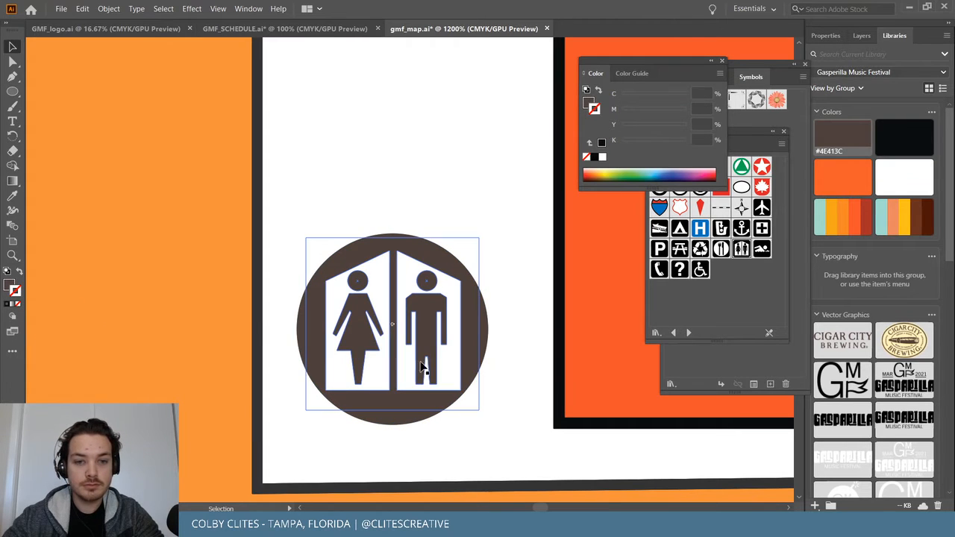
left_click_drag(486, 239, 466, 250)
mouse_move(442, 303)
left_mouse_down()
mouse_move(448, 318)
mouse_move(439, 299)
left_mouse_up()
left_click(417, 245, "shift")
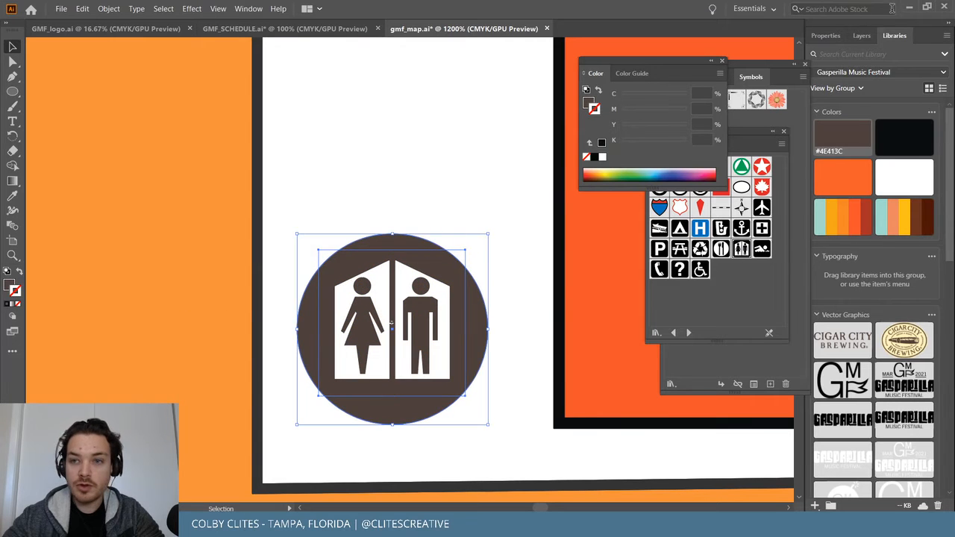
left_click(825, 35)
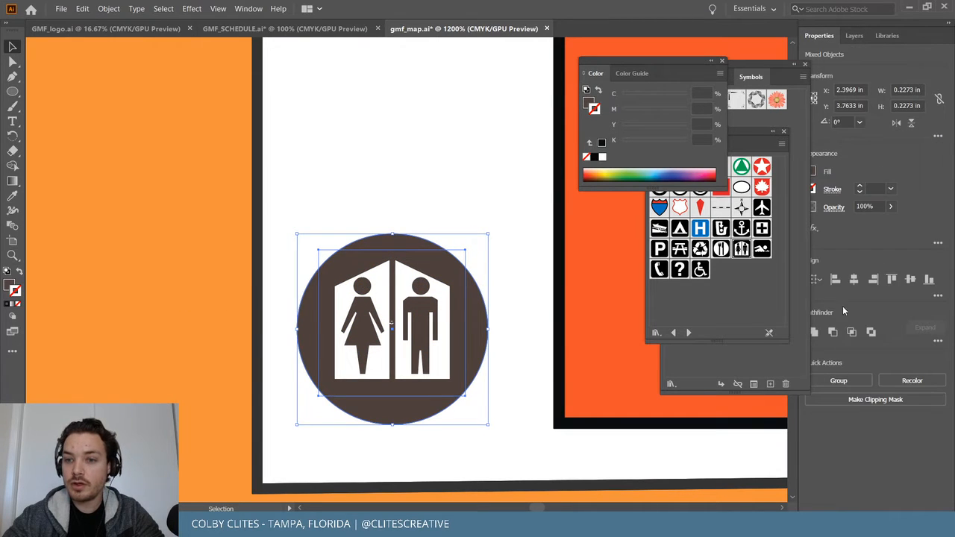
left_click(124, 284)
left_click(409, 286)
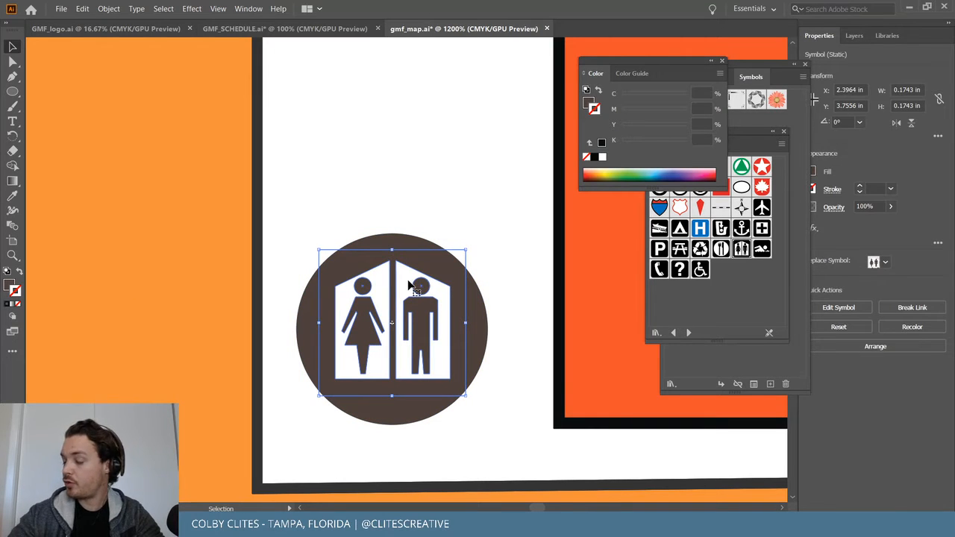
Group the restroom figures with their dark circle background.
scroll(409, 286, "down", 5)
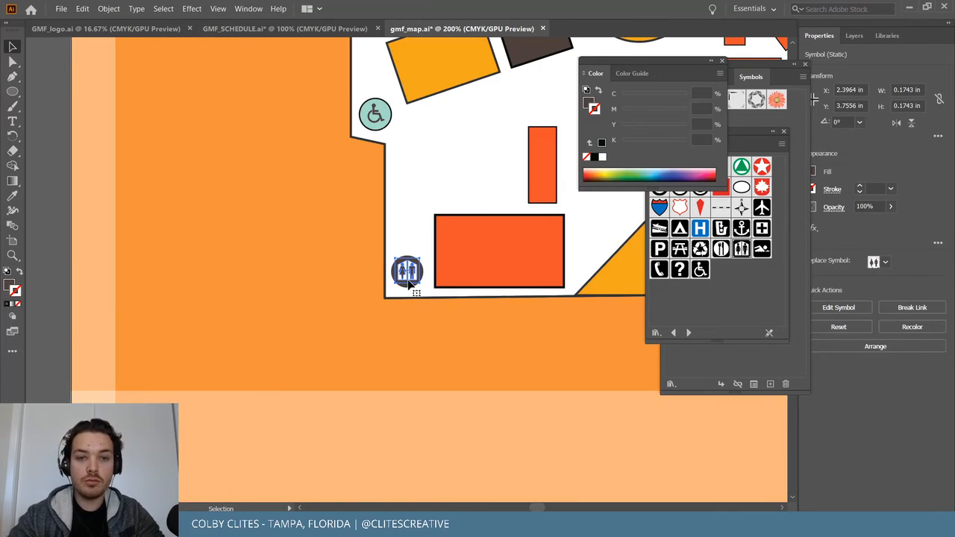
scroll(408, 287, "right", 4)
scroll(409, 284, "up", 5)
scroll(408, 279, "right", 3)
scroll(407, 279, "down", 3)
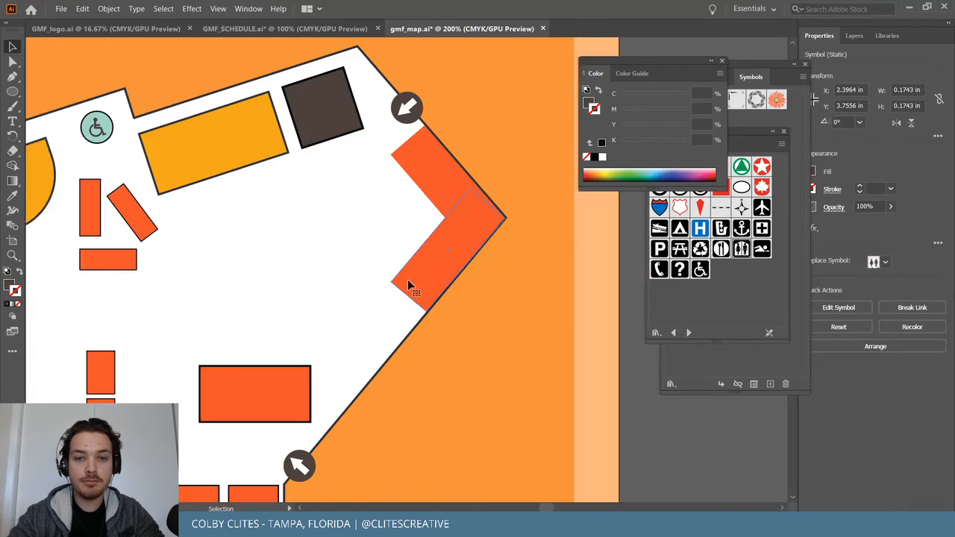
scroll(408, 279, "right", 3)
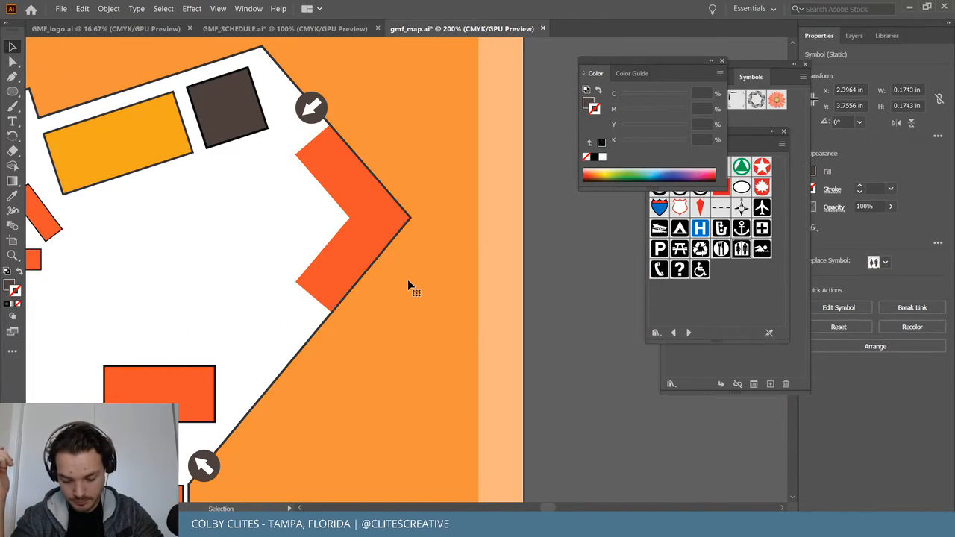
scroll(408, 279, "left", 5)
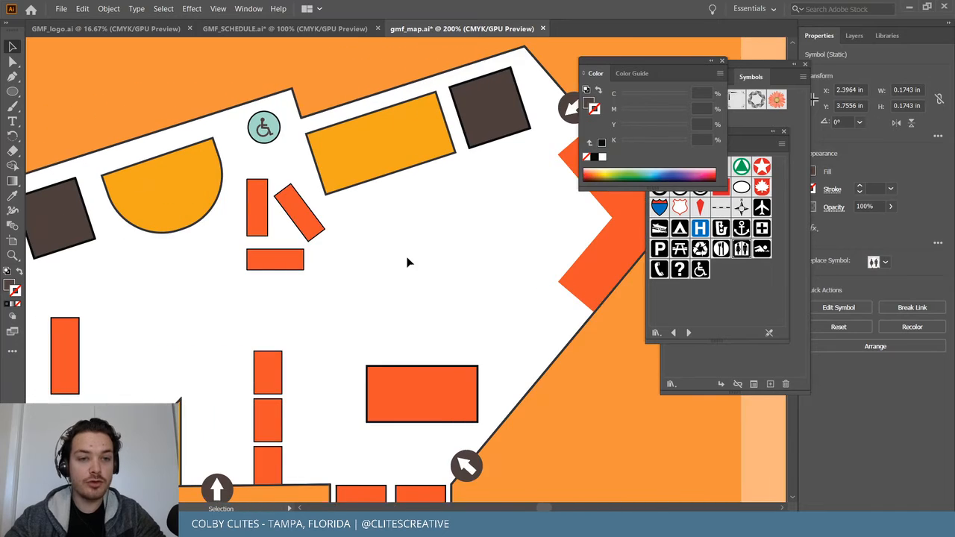
scroll(241, 282, "down", 3)
scroll(240, 287, "left", 4)
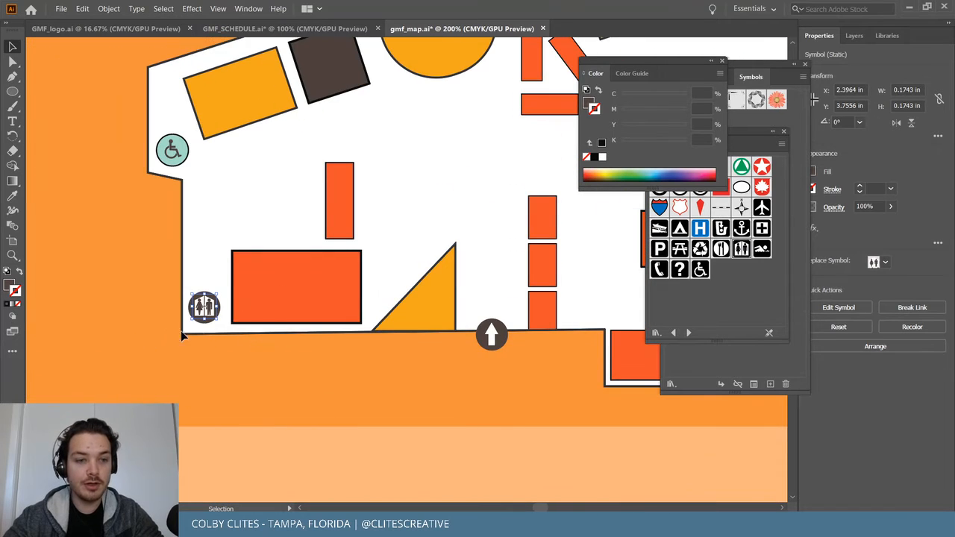
key("v")
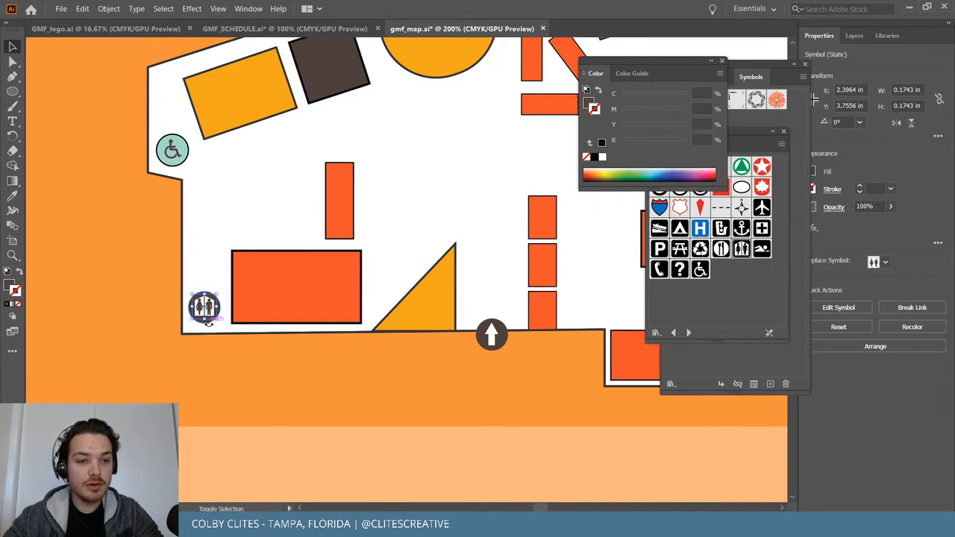
key("ctrl+equal")
key("ctrl+equal")
key("ctrl+equal")
key("ctrl+equal")
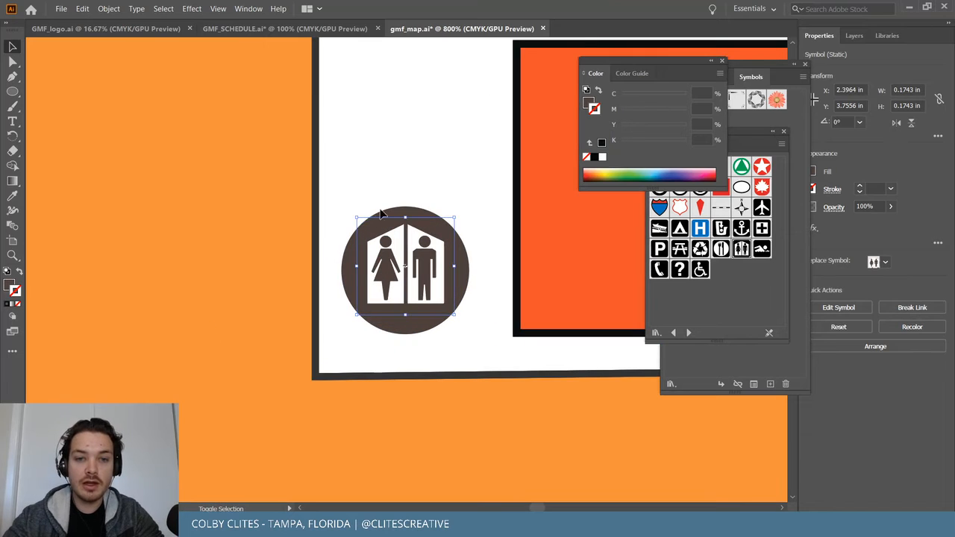
left_click(411, 215, "shift")
key("ctrl+g")
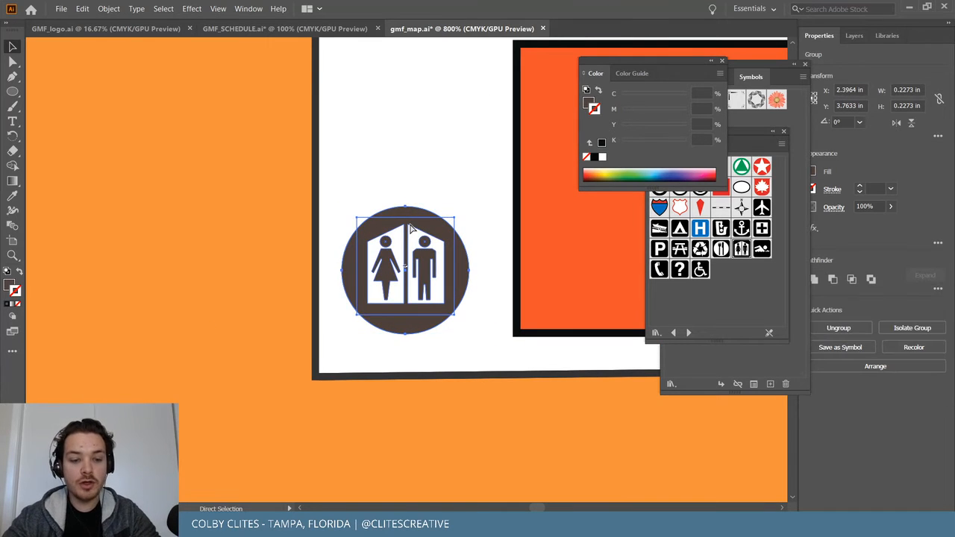
key("ctrl+minus")
Select the wheelchair icons and group the bottom up arrow with its circle.
scroll(421, 222, "right", 4)
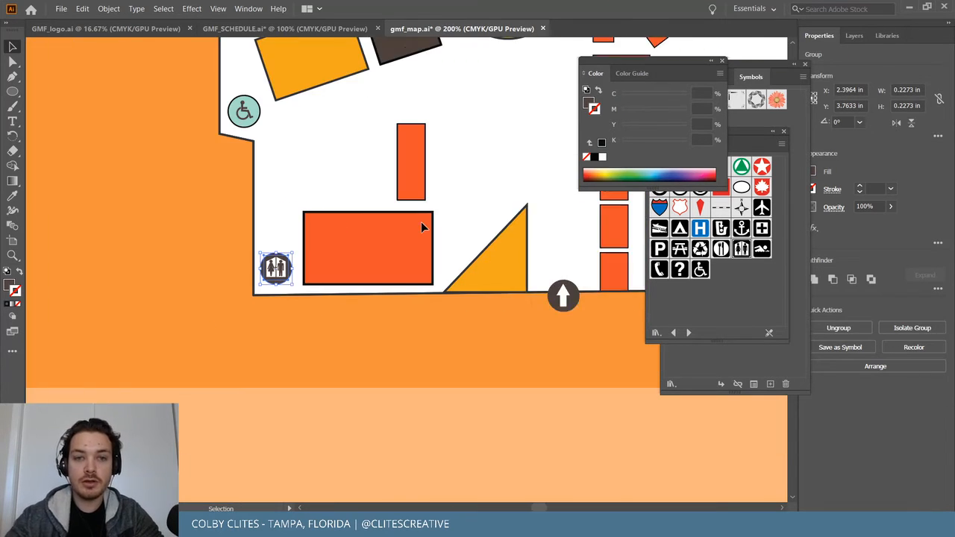
scroll(421, 221, "up", 3)
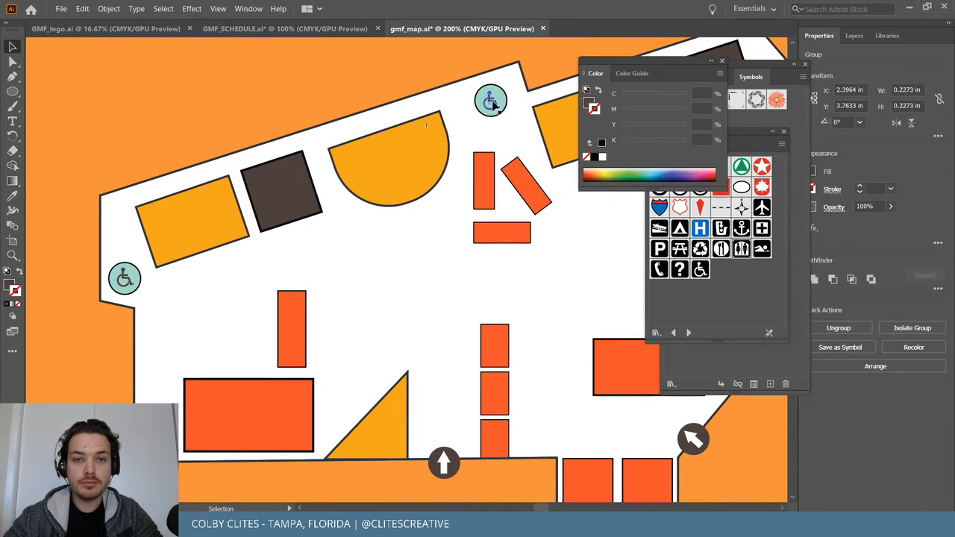
left_click(493, 103, "shift")
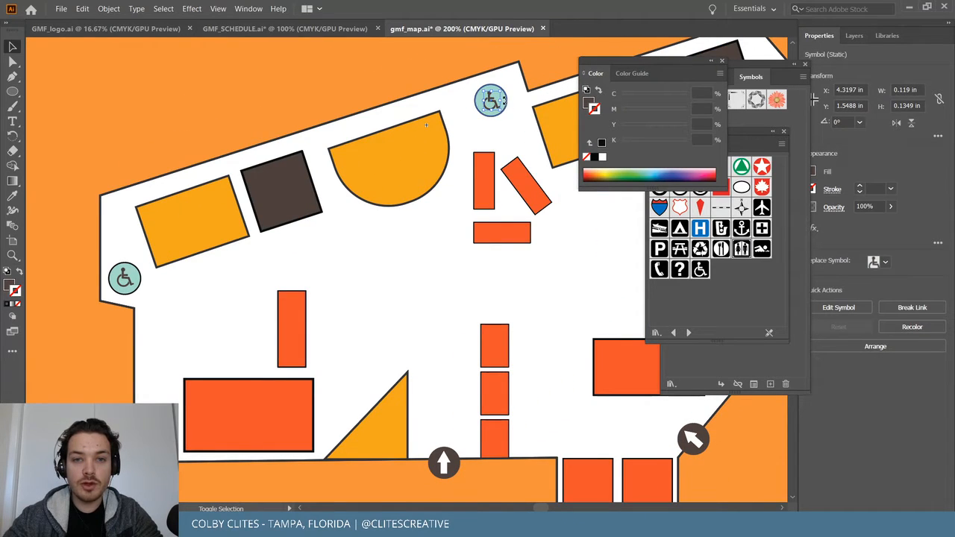
left_click(506, 97)
left_click(124, 277)
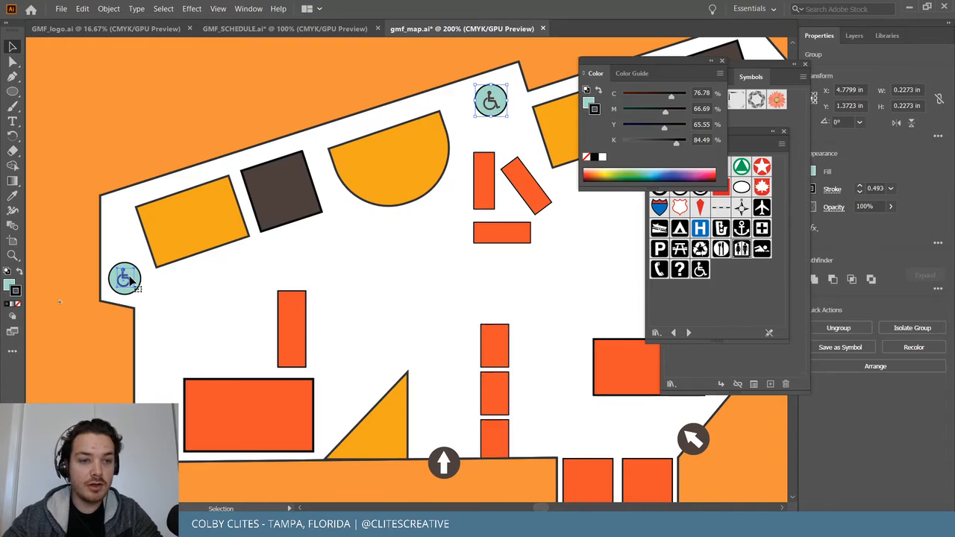
left_click(140, 275, "shift")
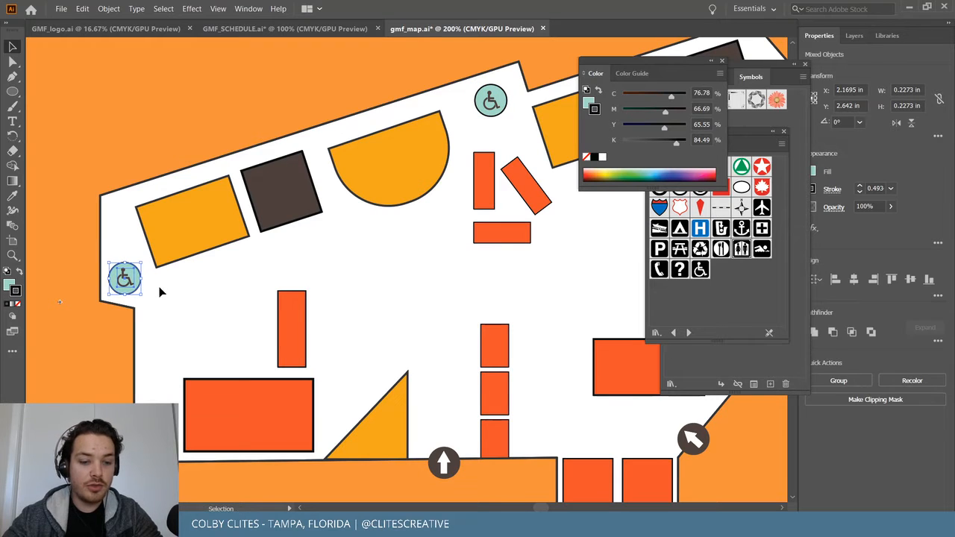
left_click(445, 458)
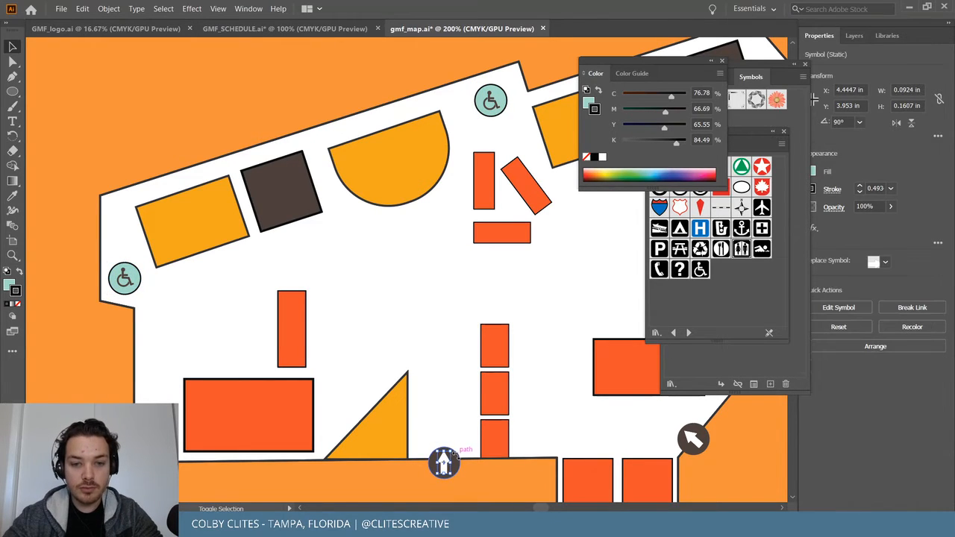
left_click(458, 462, "shift")
key("ctrl+g")
Group the diagonal arrow and the upper arrow each with their circle backgrounds.
left_click(691, 437)
left_click(705, 434, "shift")
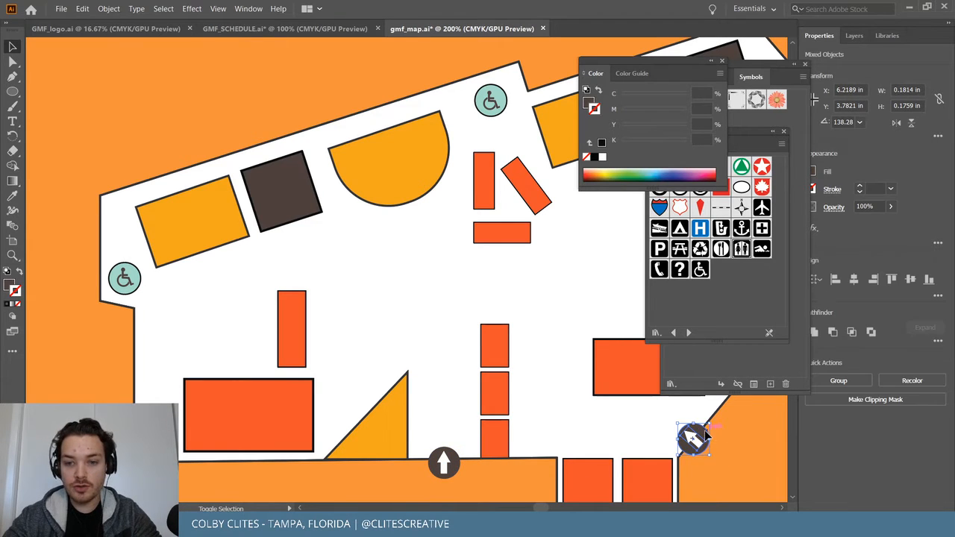
key("ctrl+g")
scroll(686, 432, "right", 5)
scroll(551, 246, "up", 4)
scroll(551, 246, "right", 3)
left_click(454, 237, "shift")
left_click(453, 245, "shift")
key("ctrl+g")
scroll(426, 256, "left", 9)
scroll(427, 256, "down", 4)
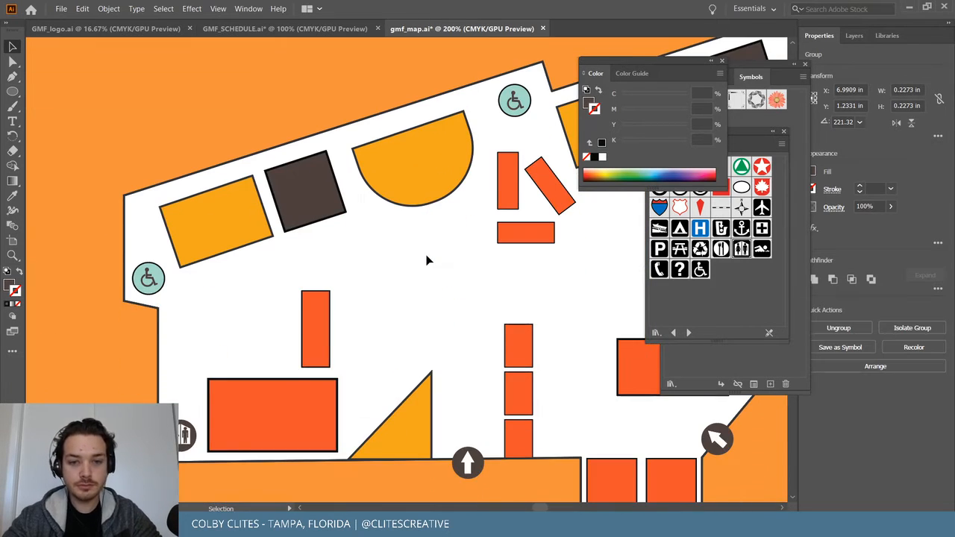
left_click(507, 201)
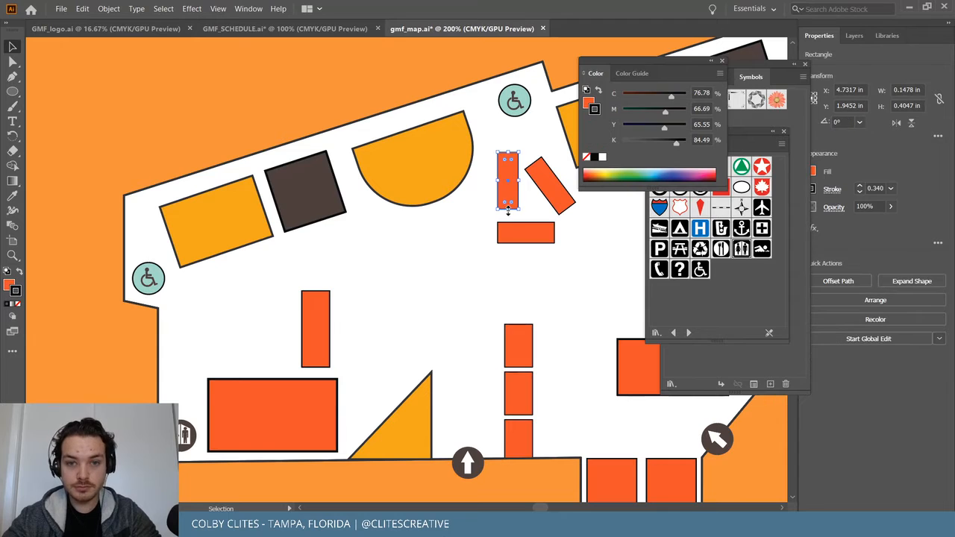
Nudge the tall orange bar up and paste a restroom icon copy beside the orange bars.
left_click_drag(513, 181, 510, 156)
left_click(187, 439)
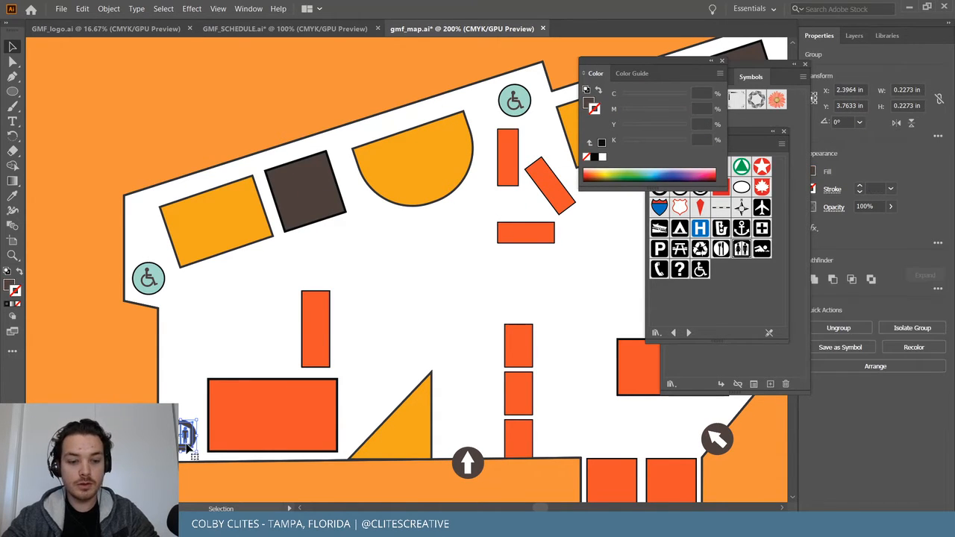
key("ctrl+c")
key("ctrl+v")
left_click_drag(411, 282, 511, 209)
key("ctrl+plus")
key("ctrl+plus")
key("ctrl+plus")
key("ctrl+plus")
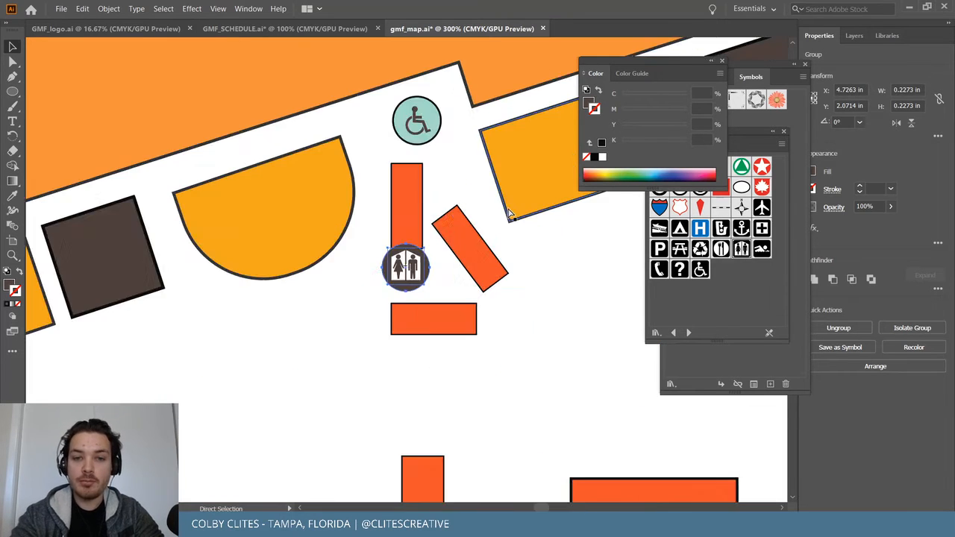
left_click_drag(422, 324, 421, 339)
Reposition the tall orange bar and lengthen it upward above the new restroom icon.
left_click(415, 173)
scroll(424, 235, "up", 2)
left_click_drag(416, 291, 421, 258)
left_click(494, 292)
scroll(491, 302, "up", 3)
left_click(405, 277)
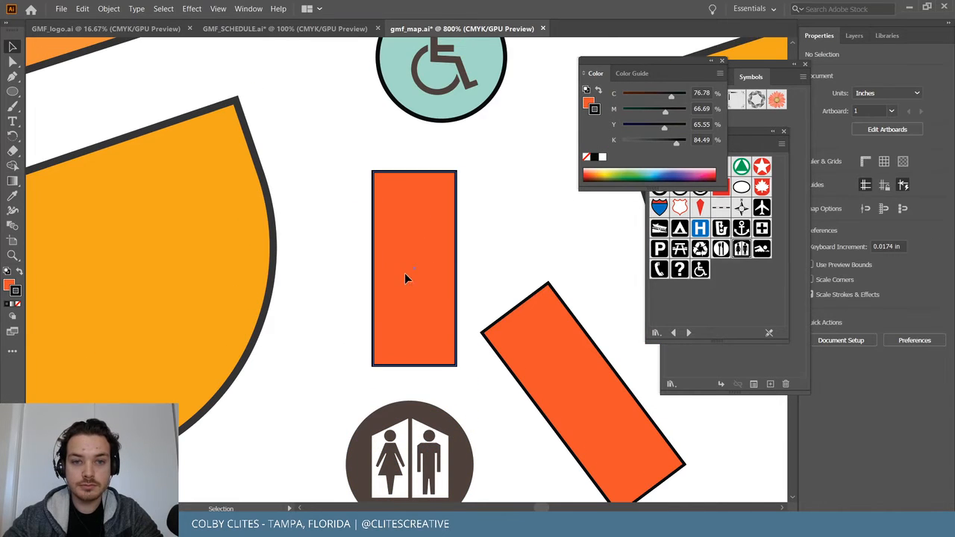
left_click_drag(416, 171, 416, 148)
left_click(516, 245)
scroll(539, 378, "down", 5)
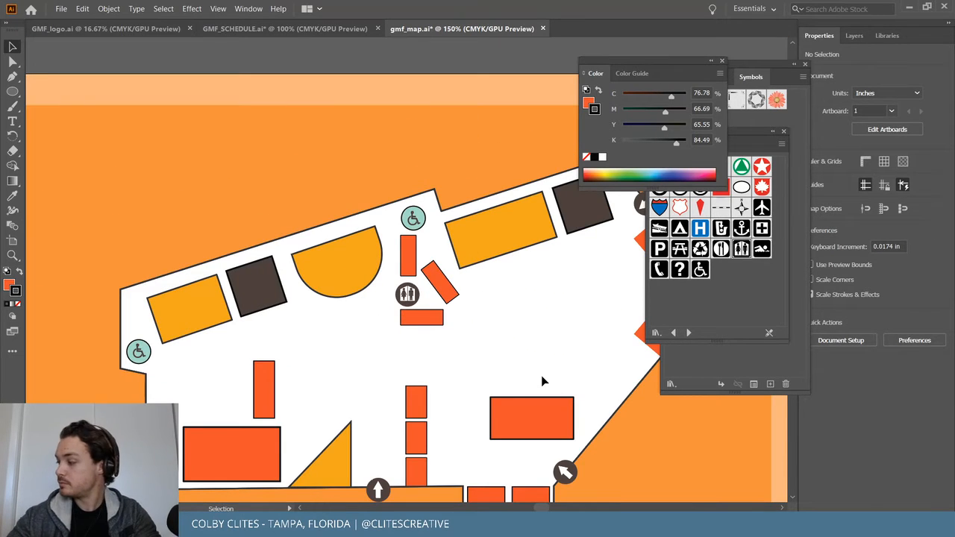
Close the colour settings, browse the panel list, and save gmf_map.ai.
scroll(448, 393, "down", 1)
scroll(458, 400, "right", 2)
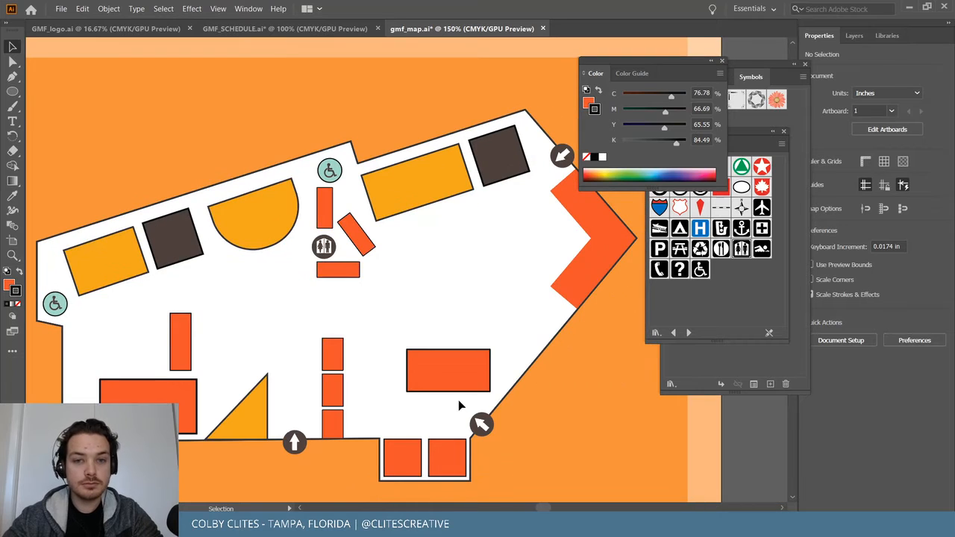
left_click(722, 59)
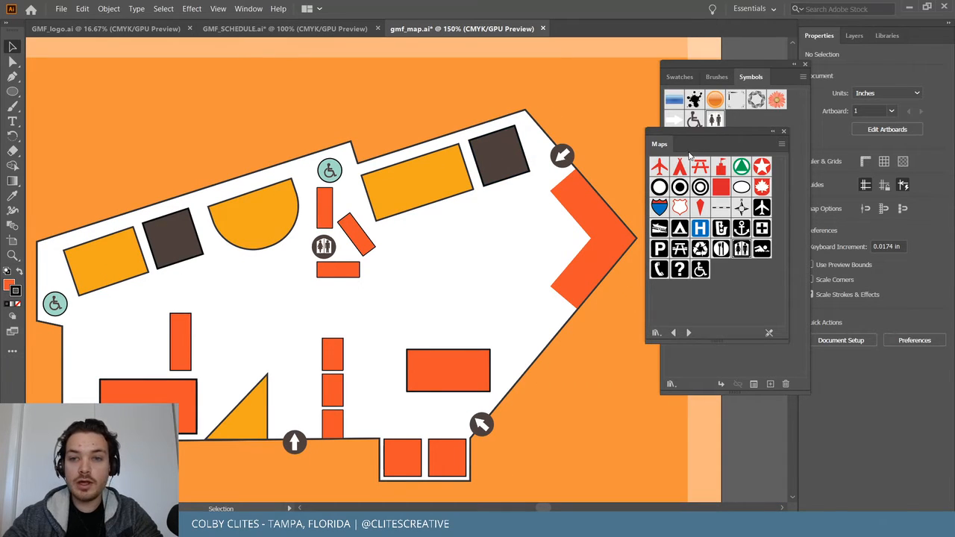
left_click(254, 8)
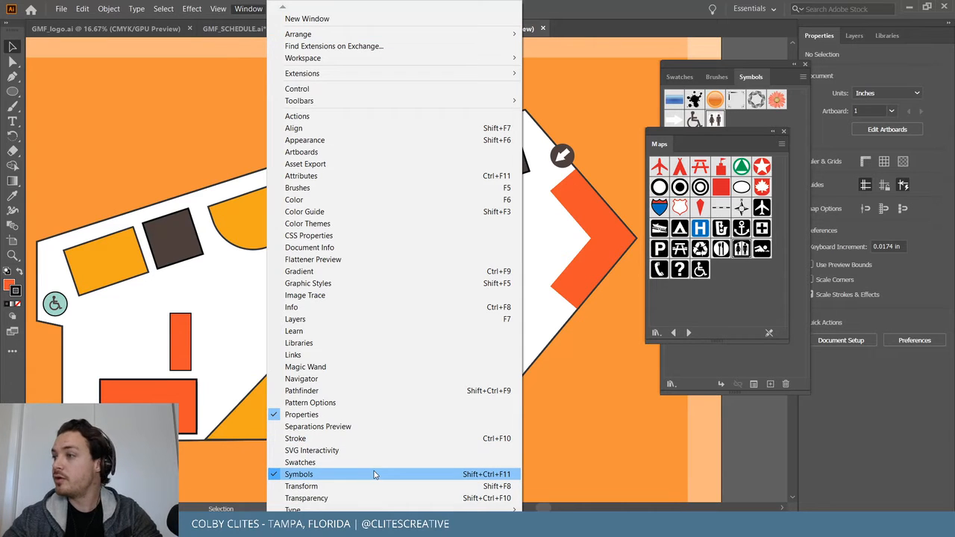
left_click(722, 335)
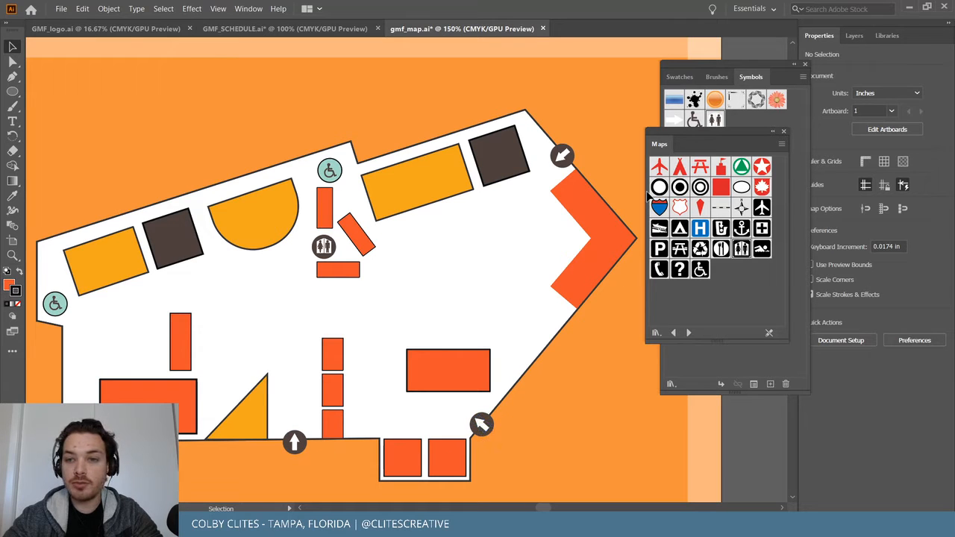
left_click(61, 8)
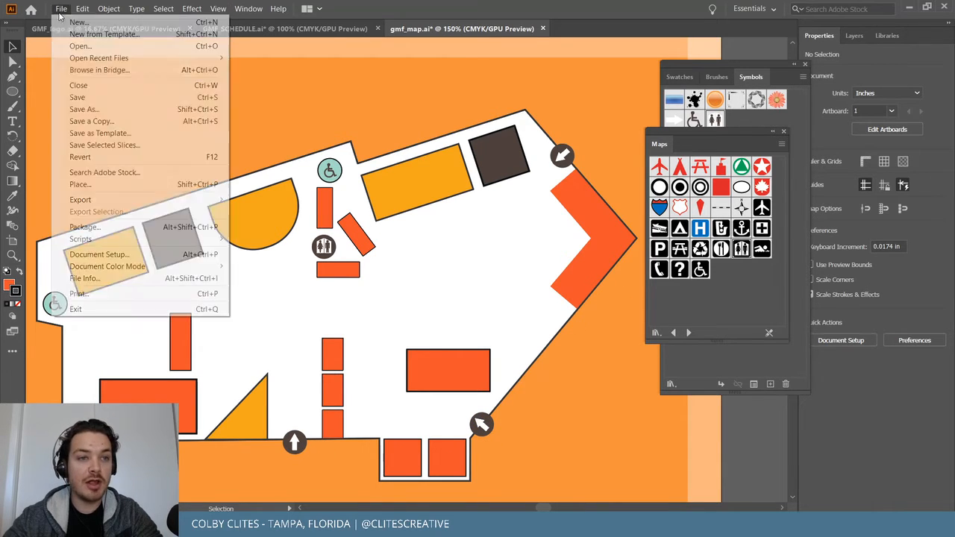
left_click(78, 97)
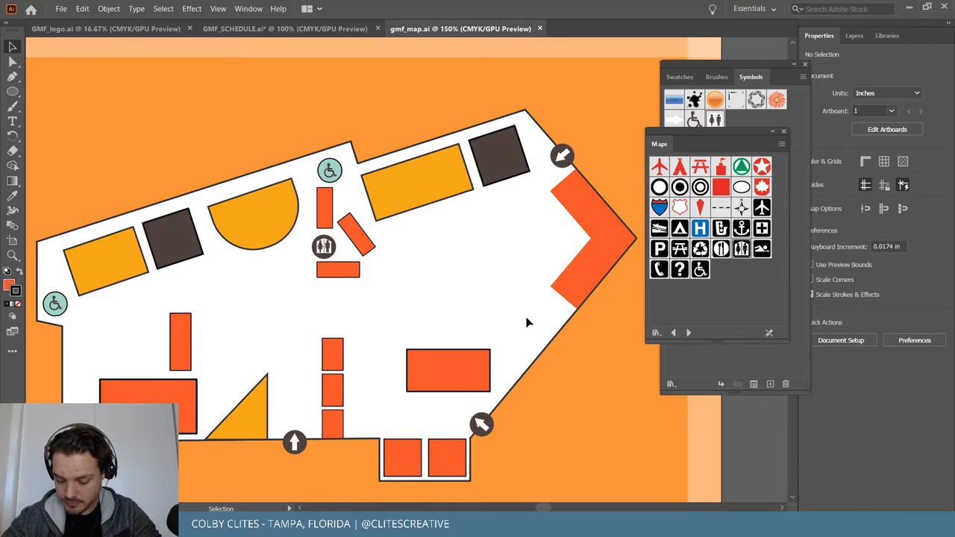
Step forward through the symbol libraries, past Tiki and Web Buttons and Bars, to Web Icons.
left_click(689, 333)
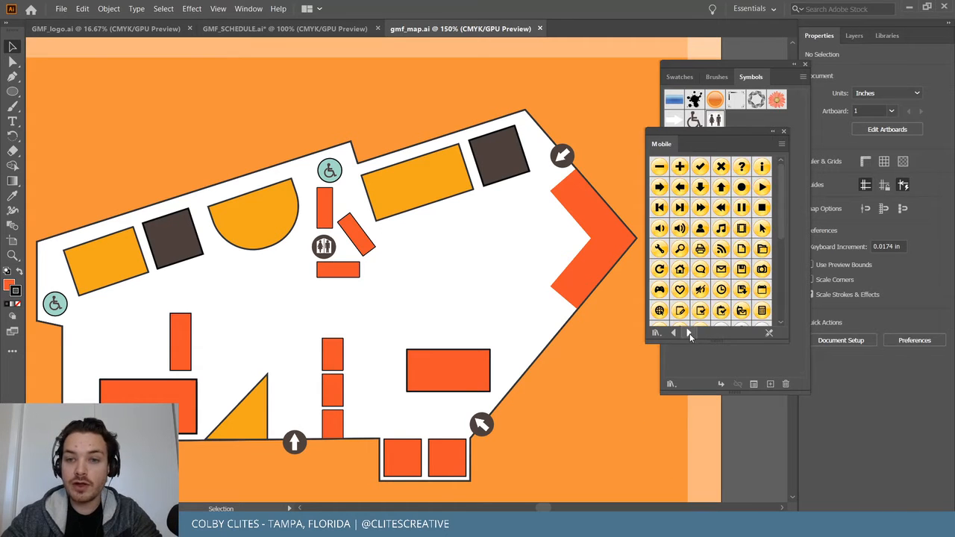
scroll(712, 261, "down", 3)
scroll(707, 291, "down", 3)
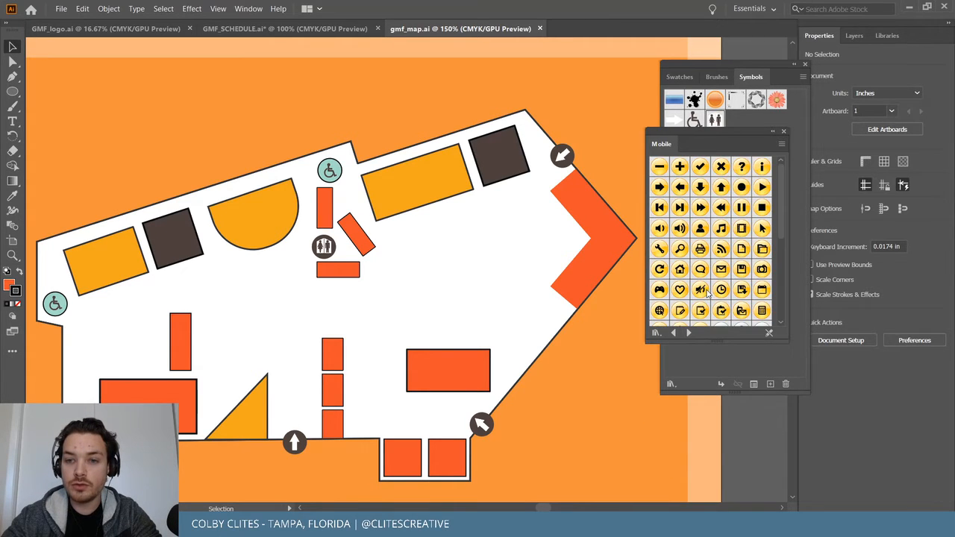
left_click(690, 334)
left_click(689, 333)
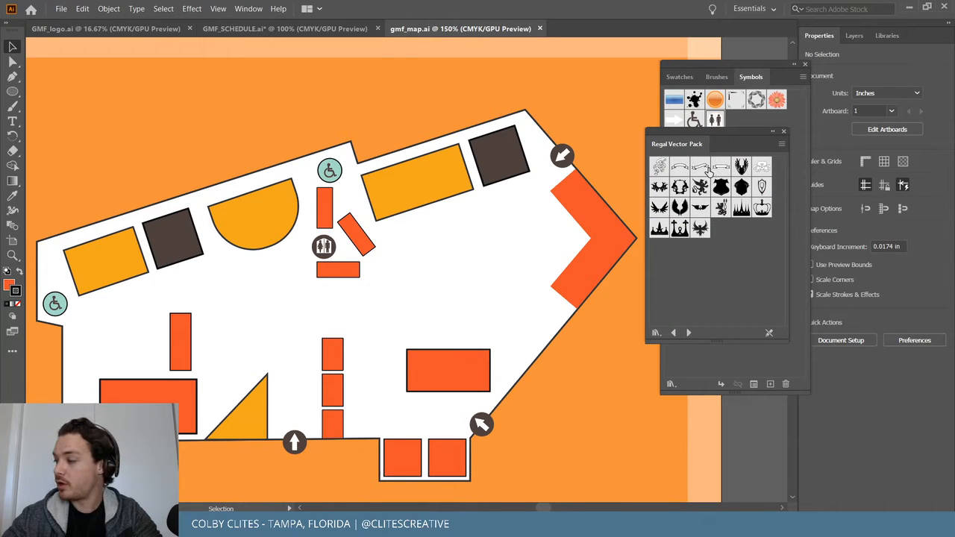
left_click(689, 332)
left_click(689, 332)
left_click(689, 333)
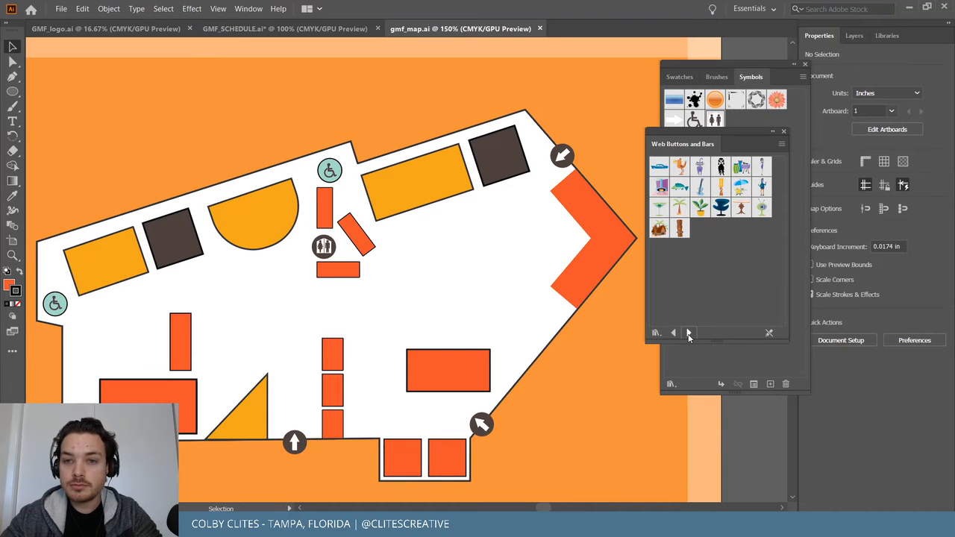
left_click(688, 334)
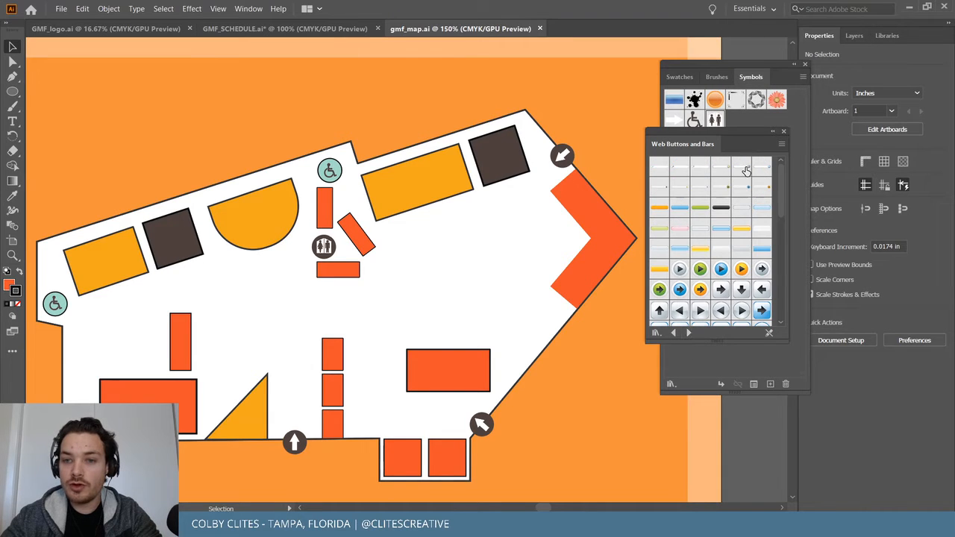
scroll(716, 254, "down", 10)
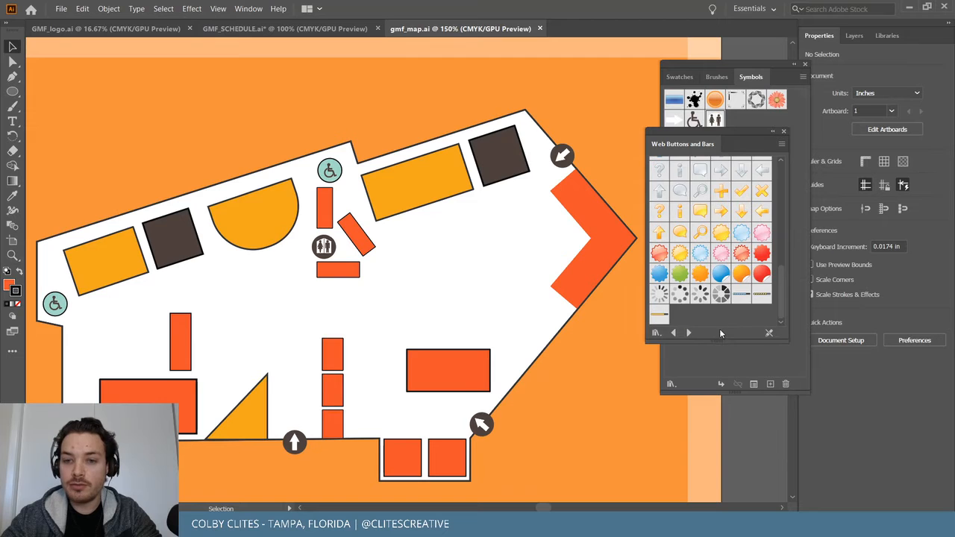
left_click(689, 333)
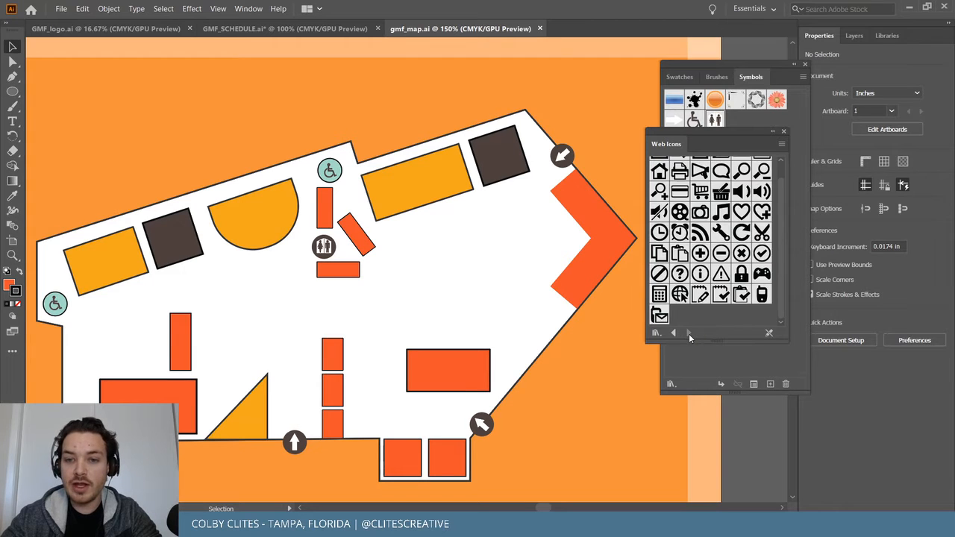
scroll(709, 299, "up", 1)
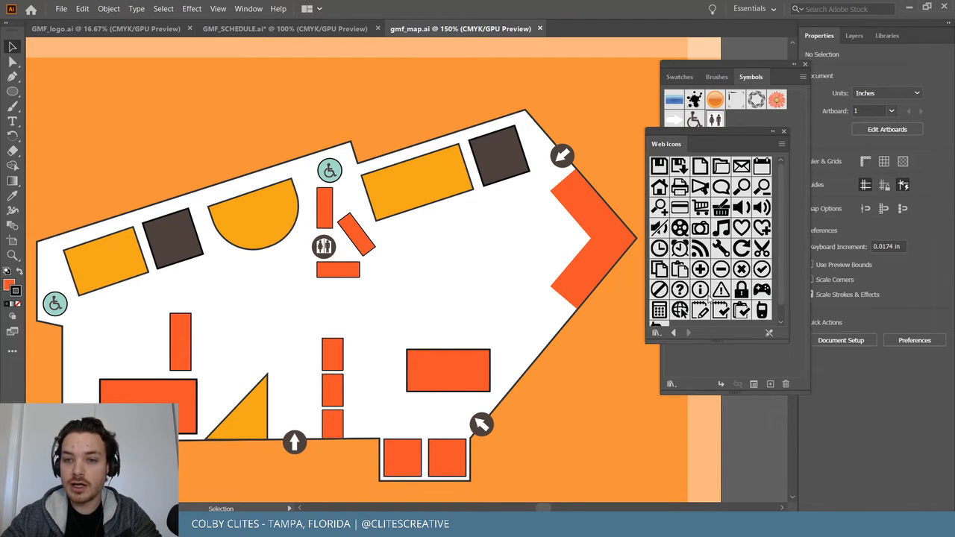
scroll(696, 305, "down", 1)
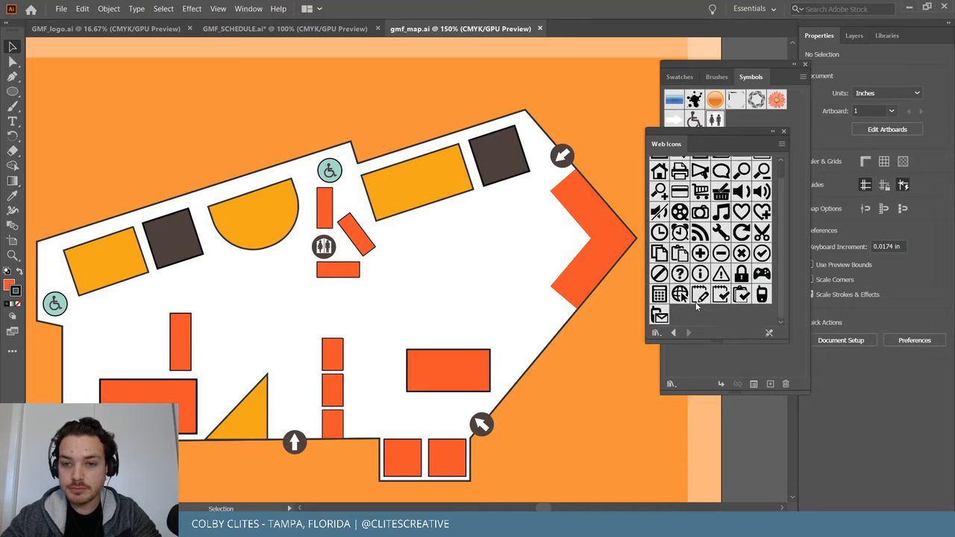
Step back to Illuminate Org Charts, then forward to the Illuminate Ribbons library.
left_click(674, 333)
left_click(675, 333)
left_click(675, 333)
left_click(675, 333)
left_click(675, 334)
left_click(674, 333)
left_click(674, 333)
left_click(674, 333)
left_click(675, 334)
left_click(688, 333)
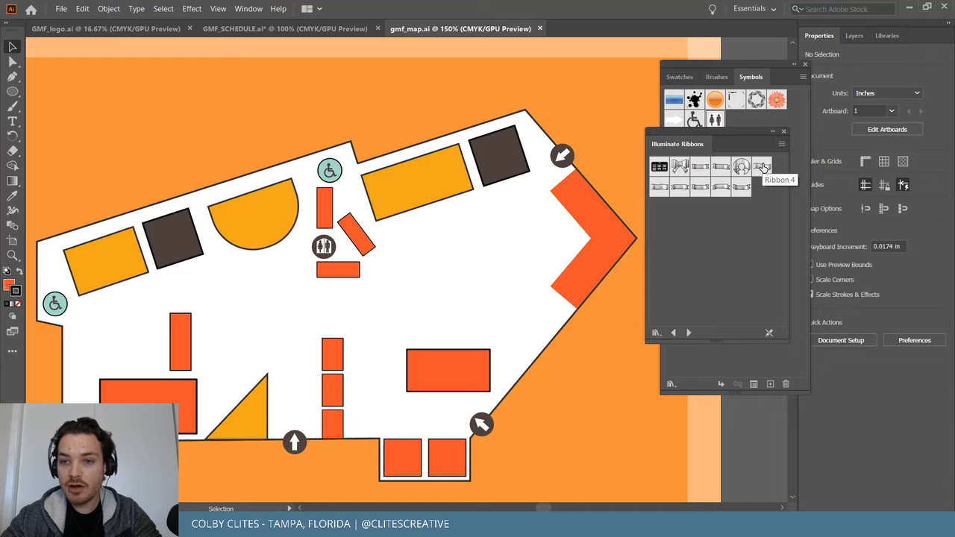
Place Ribbon 4 below the map's bottom edge and enter its symbol editing mode.
left_click_drag(763, 168, 298, 478)
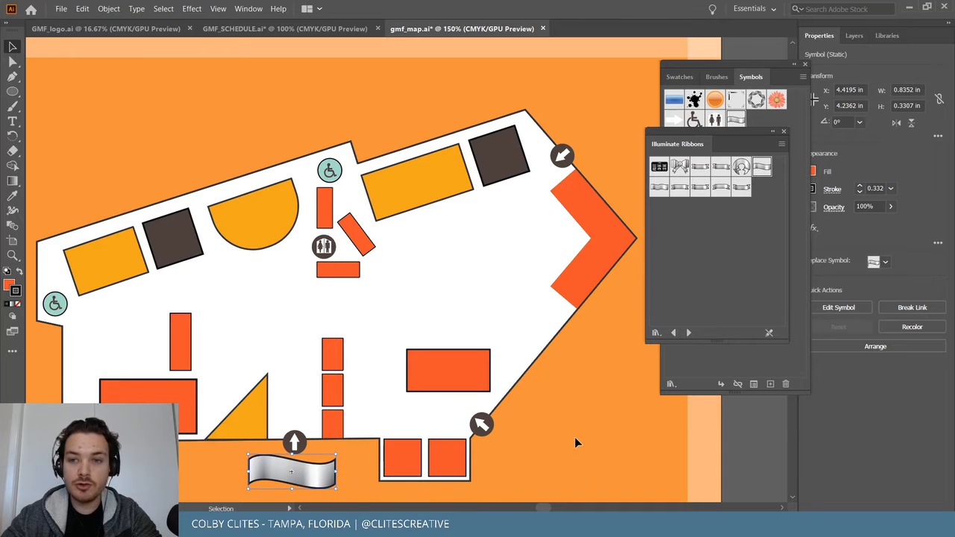
left_click(575, 442)
double_click(276, 471)
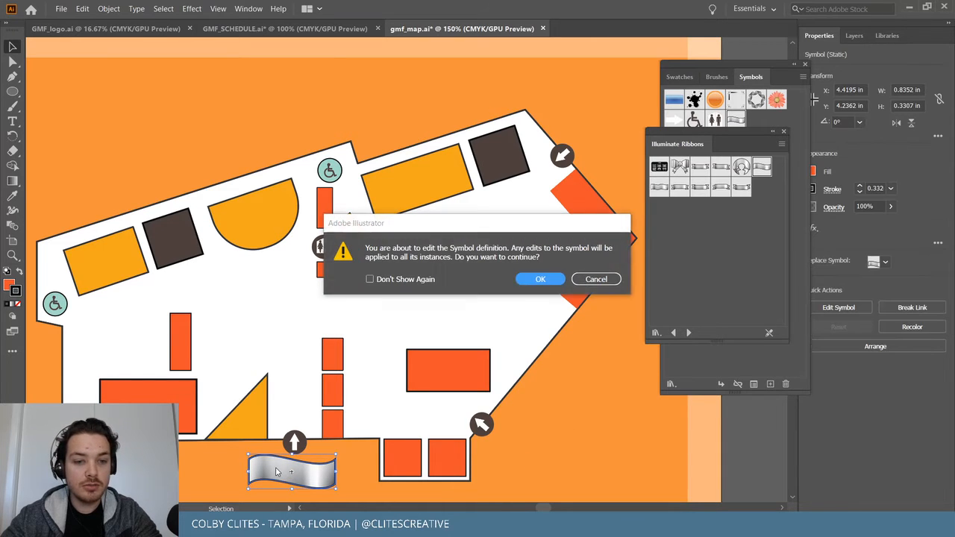
left_click(540, 279)
Select the ribbon path inside the symbol and zoom in closely on it.
left_click(276, 485)
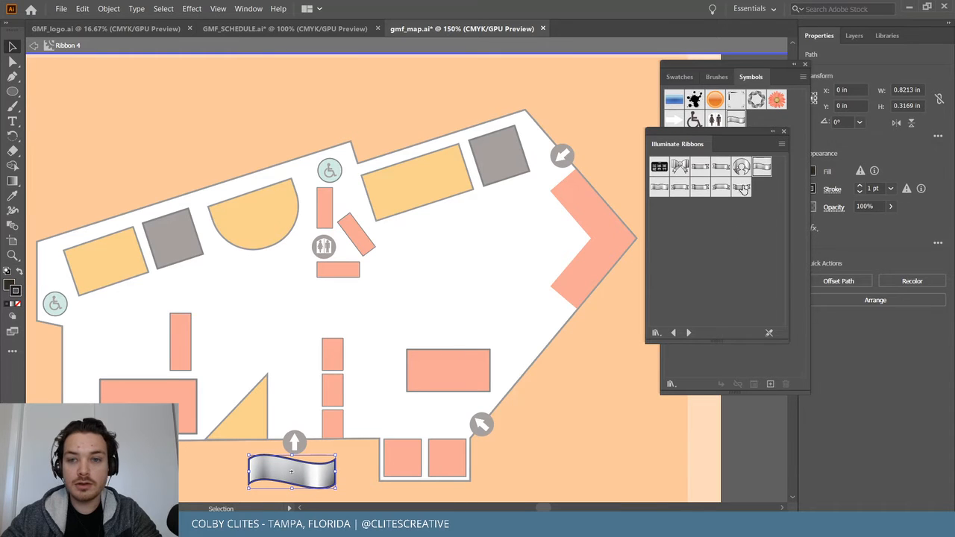
double_click(264, 475)
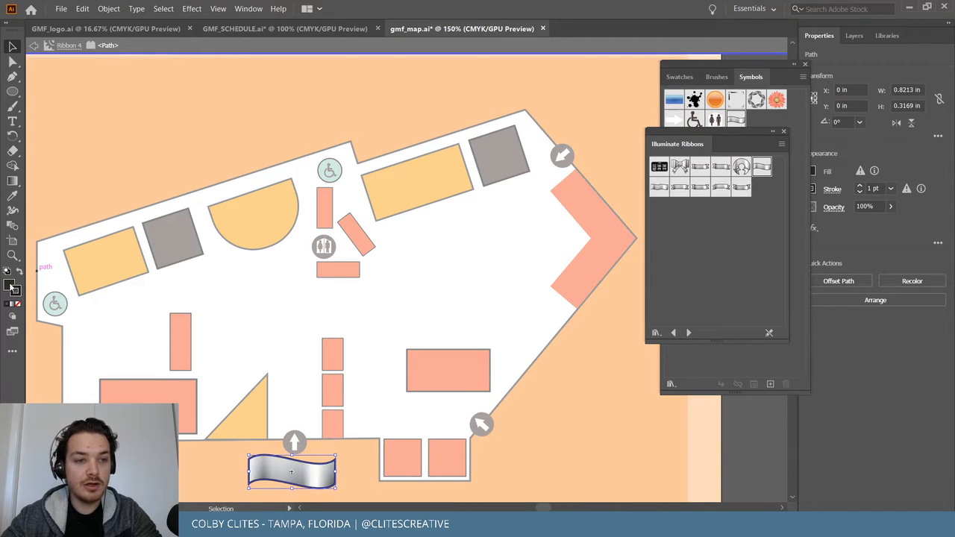
left_click(16, 187)
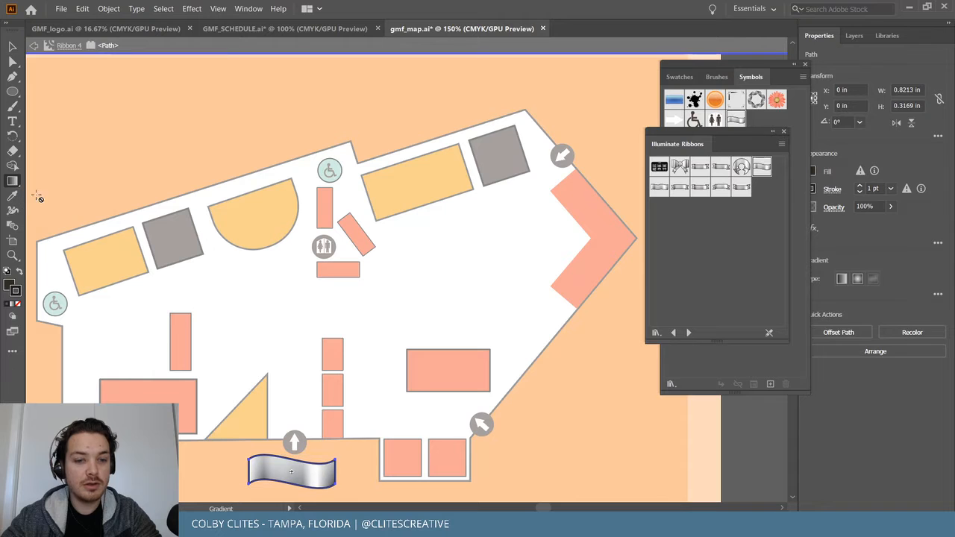
key("v")
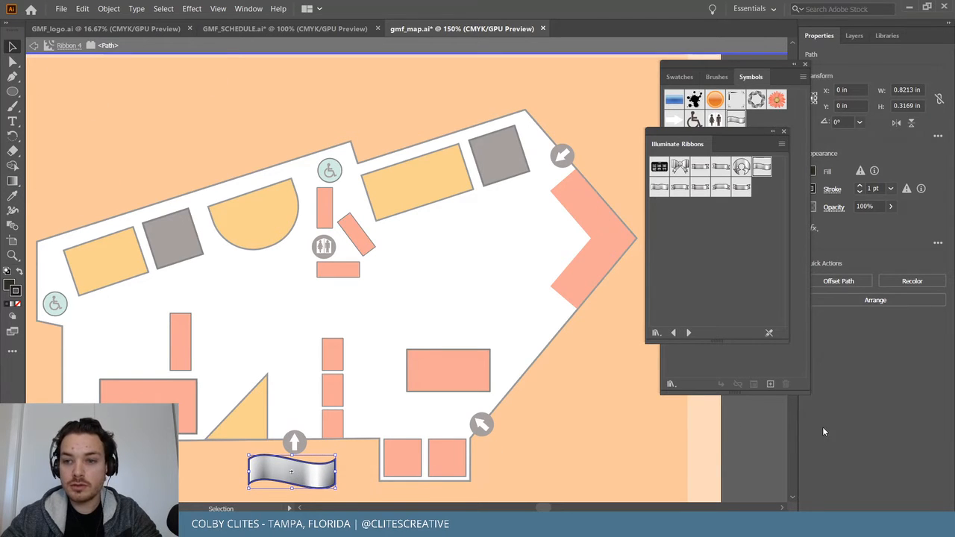
scroll(376, 473, "down", 3)
key("a")
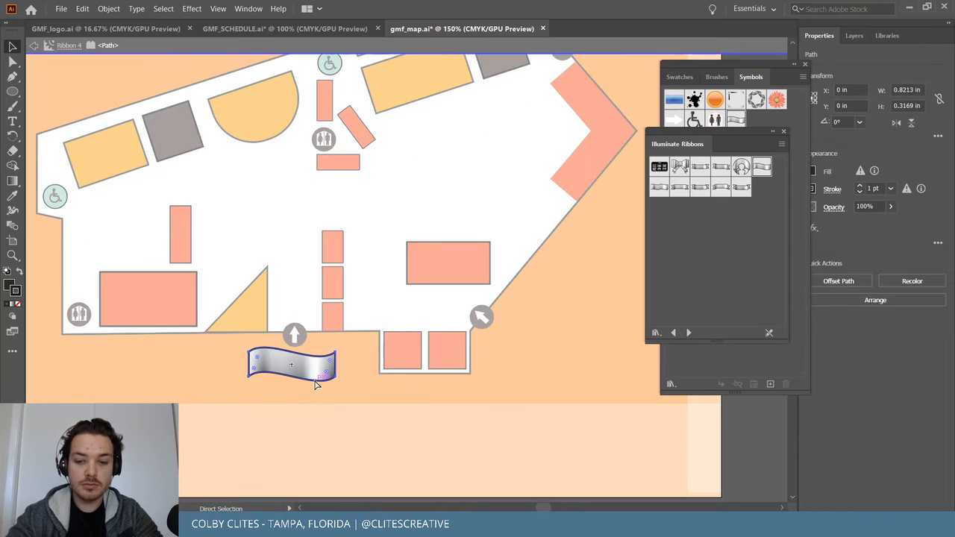
key("ctrl+equal")
key("ctrl+equal")
key("ctrl+equal")
key("ctrl+equal")
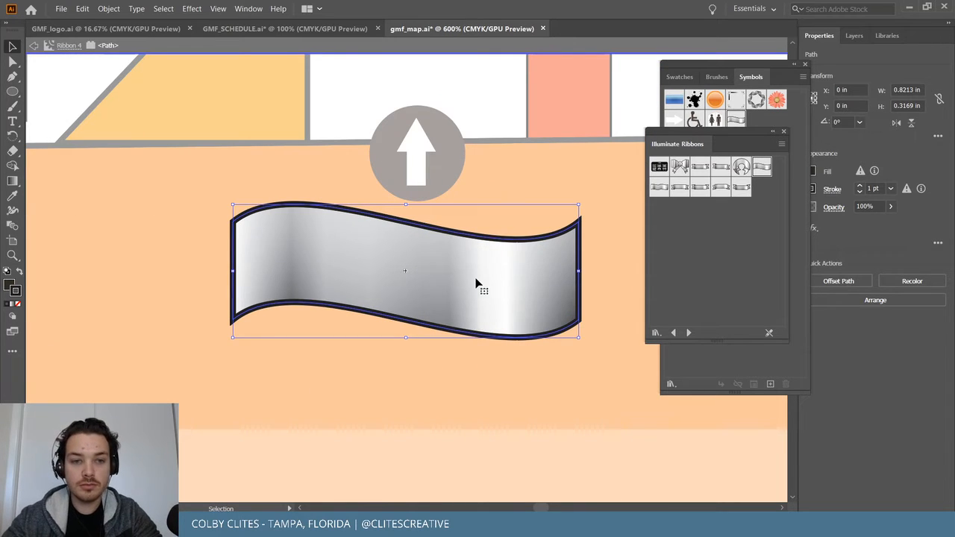
right_click(437, 274)
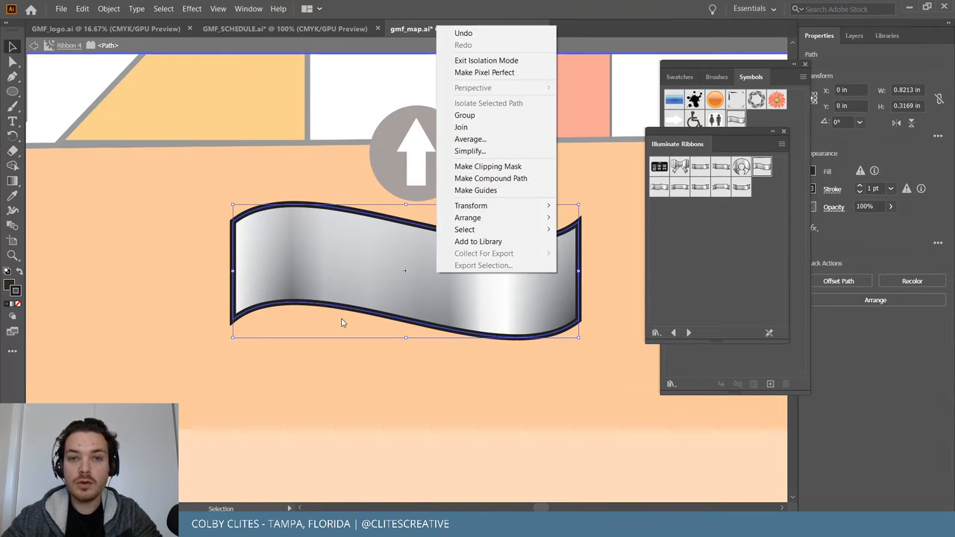
left_click(102, 326)
left_click(278, 284)
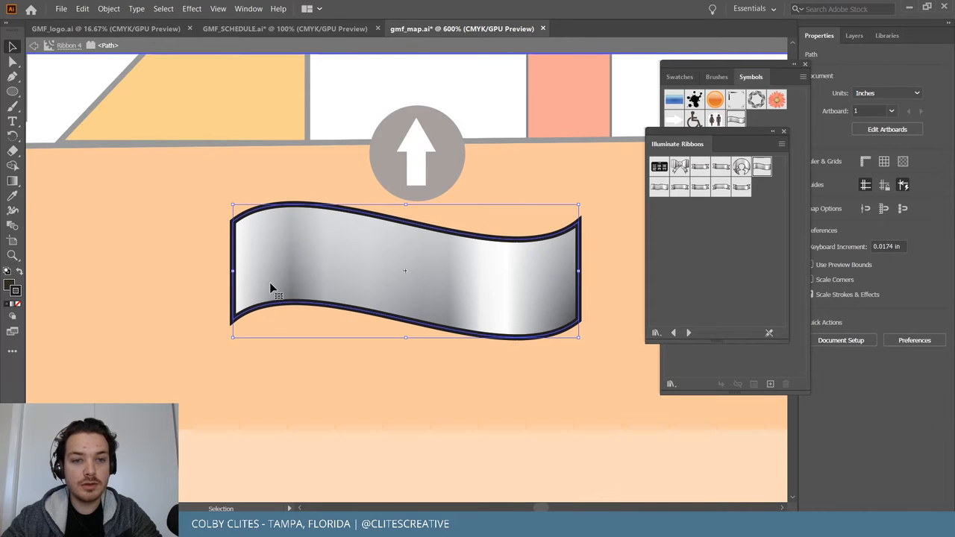
left_click(309, 360)
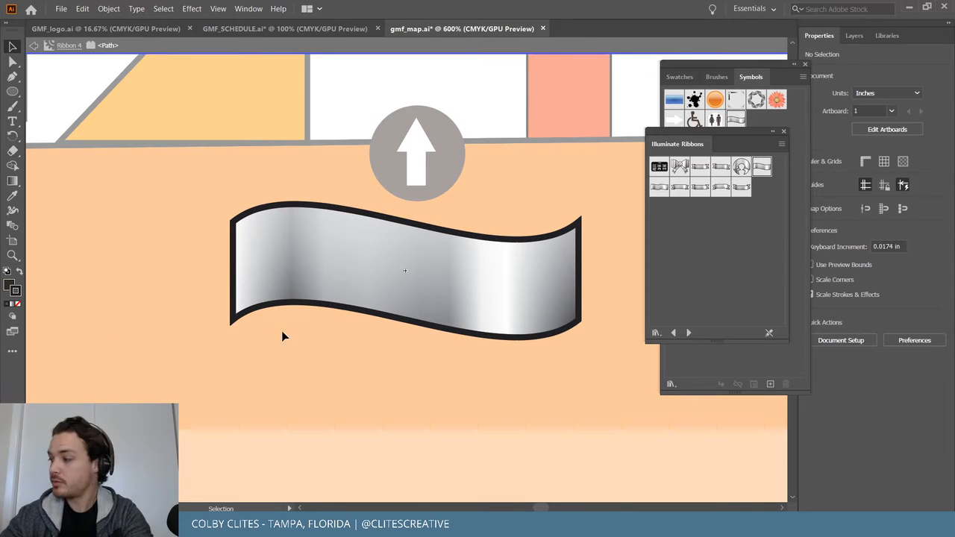
left_click(295, 246)
Lock the ribbon path with Object > Lock > Selection.
left_click(109, 9)
mouse_move(136, 89)
left_click(276, 89)
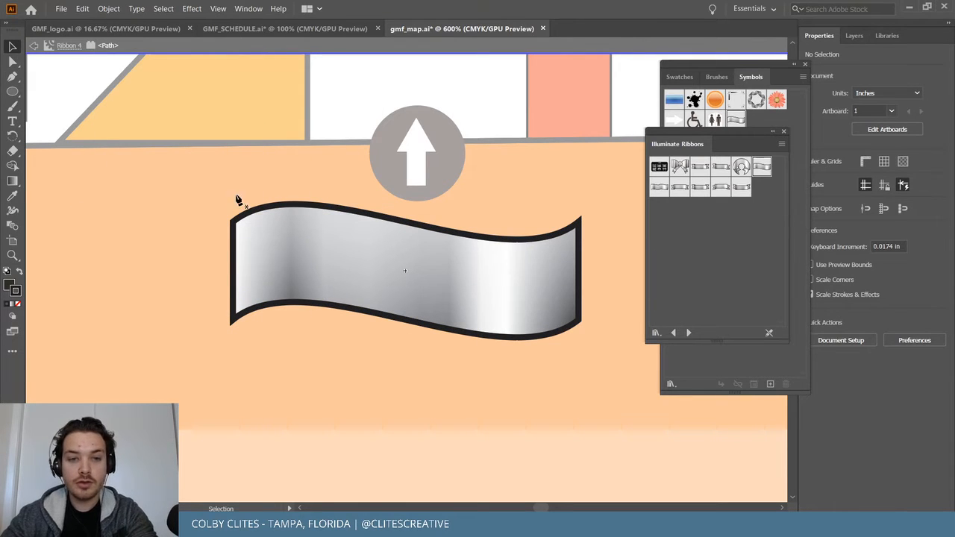
key("p")
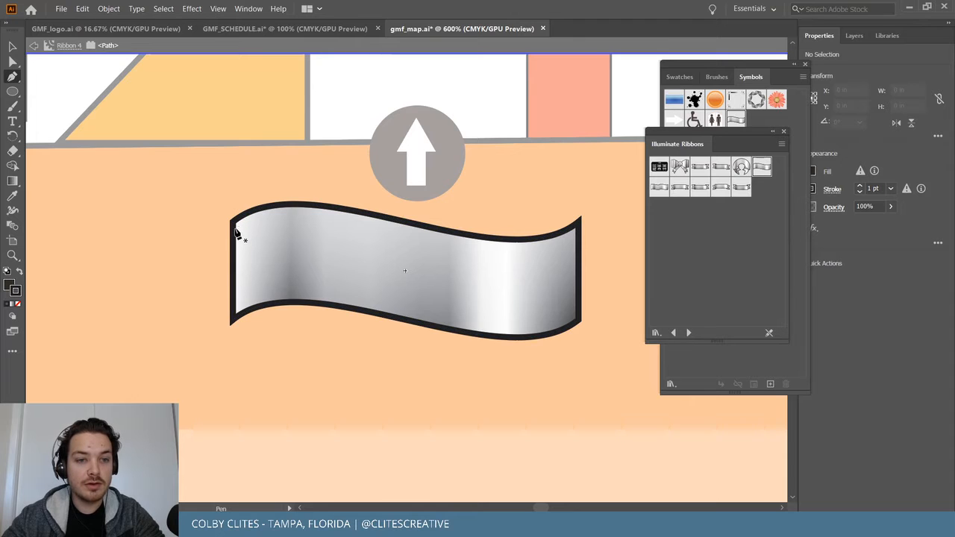
left_click(13, 47)
key("ctrl+z")
left_click(105, 13)
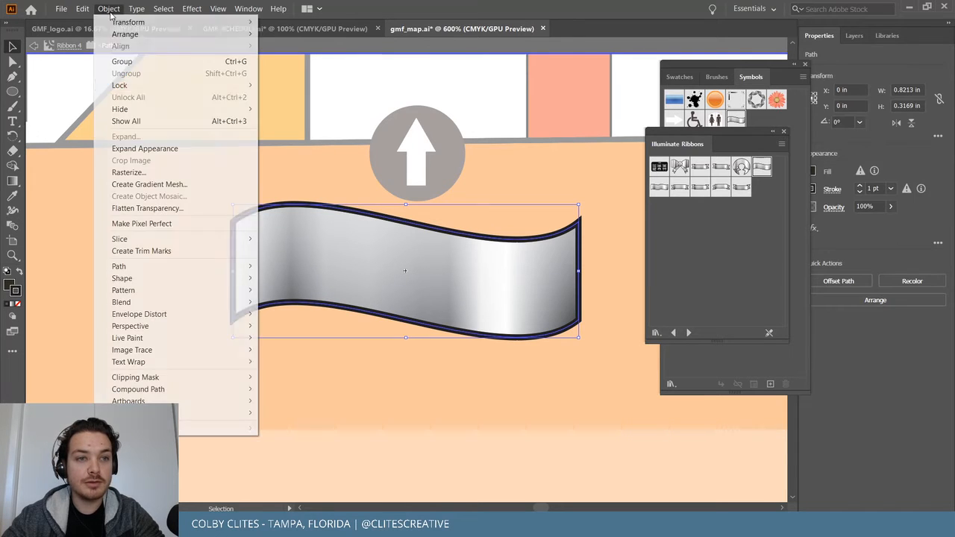
mouse_move(127, 85)
left_click(280, 85)
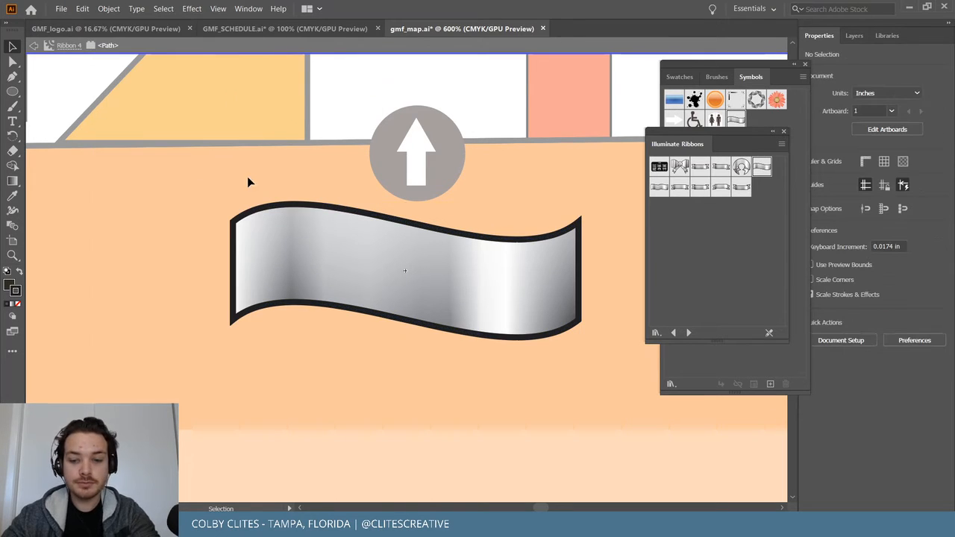
Trace the ribbon's top edge and right side with the Pen at 33% opacity.
key("p")
left_click(232, 222)
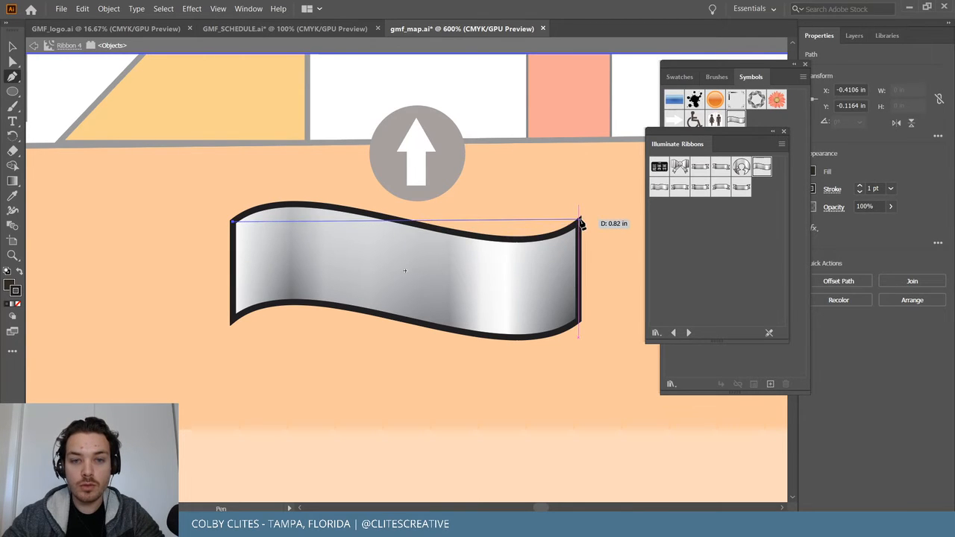
left_click_drag(411, 222, 562, 261)
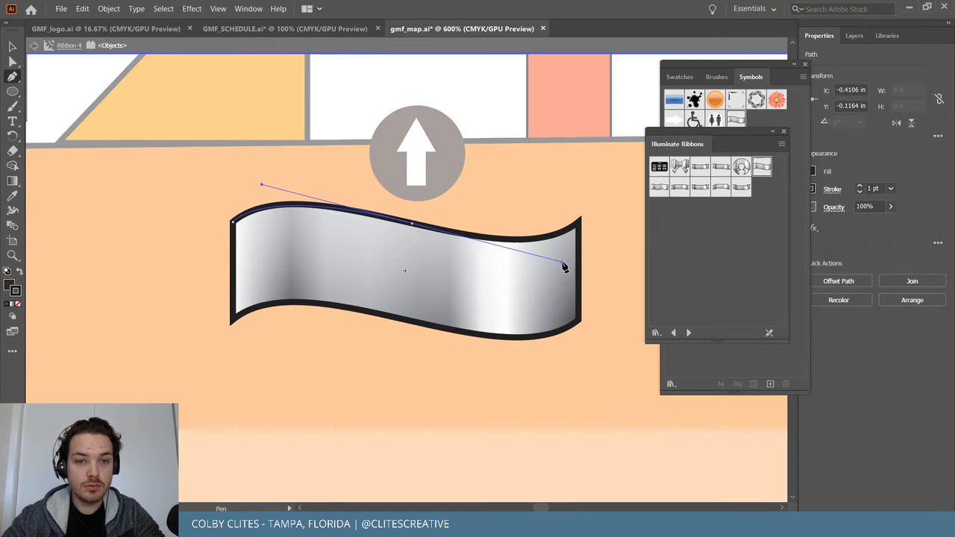
left_click(413, 223)
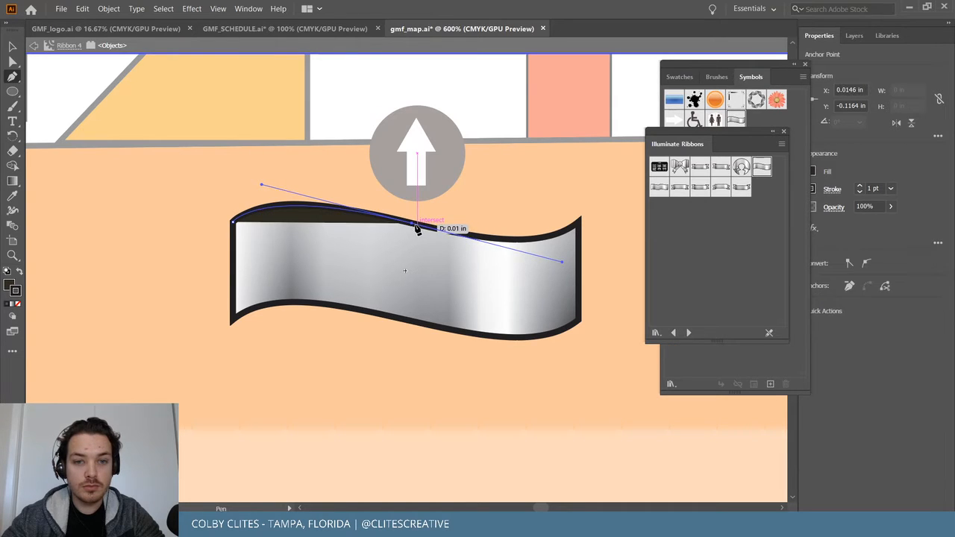
left_click_drag(579, 222, 617, 182)
left_click(580, 221)
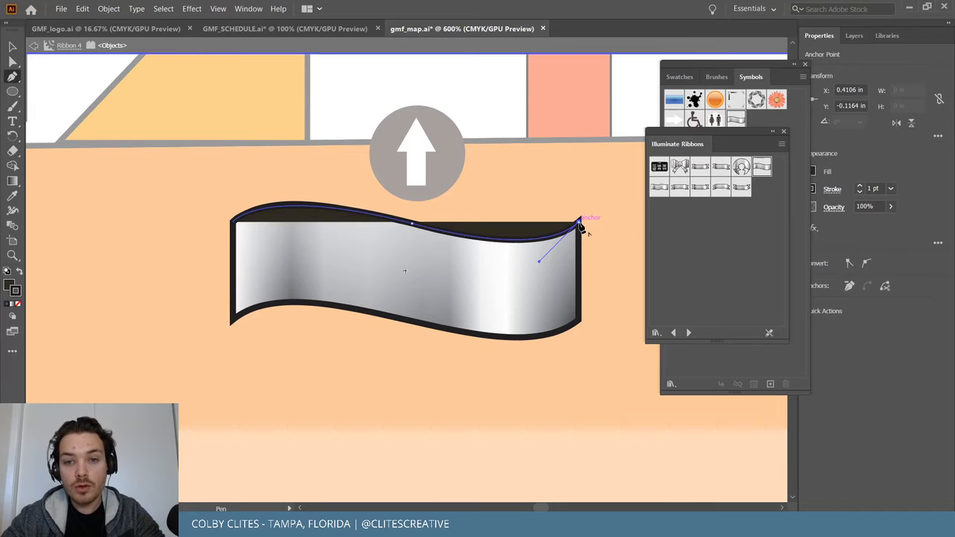
left_click(580, 321)
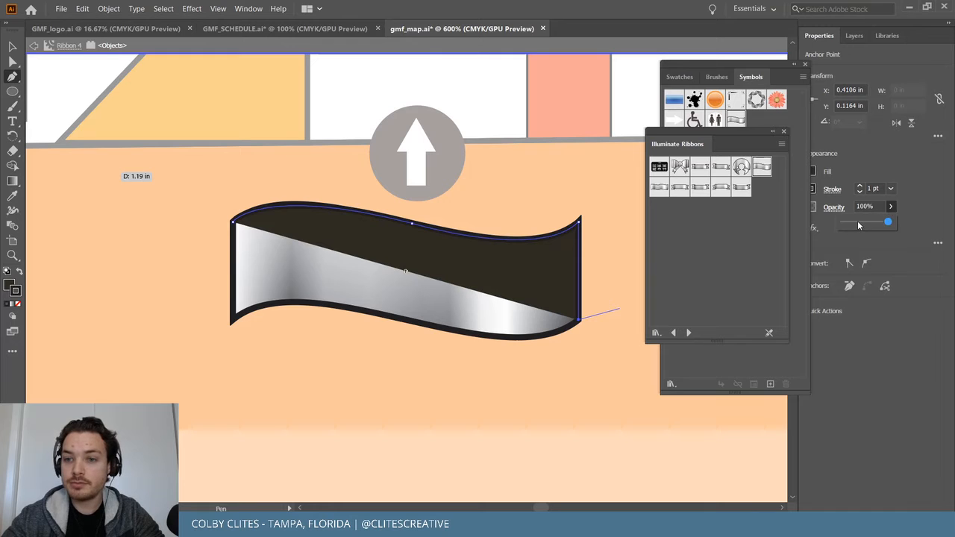
left_click(858, 222)
Curve the bottom and lower-left edges, close the path, and shift it down-left as a shadow.
left_click_drag(394, 318, 240, 276)
left_click(395, 317)
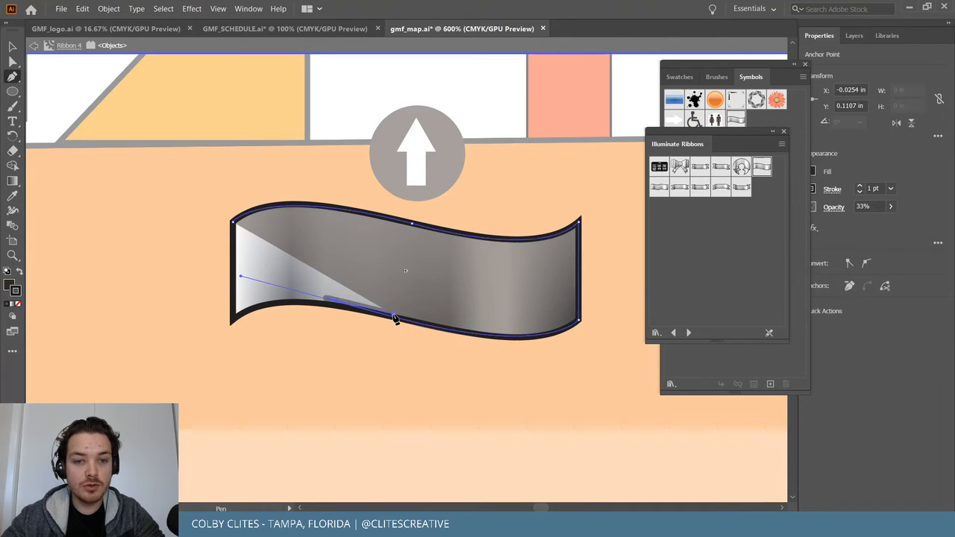
key("ctrl+z")
left_click(395, 318)
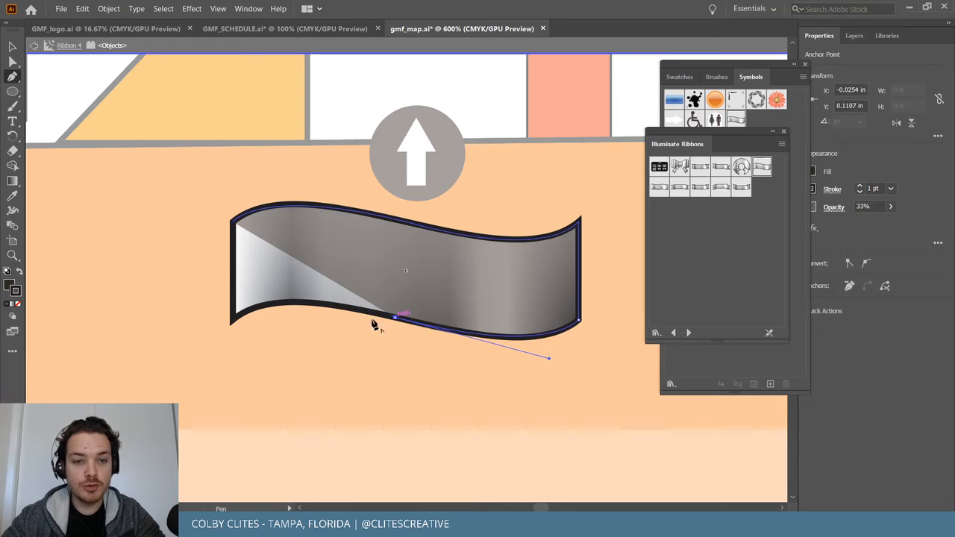
left_click_drag(235, 321, 188, 355)
left_click_drag(192, 356, 189, 352)
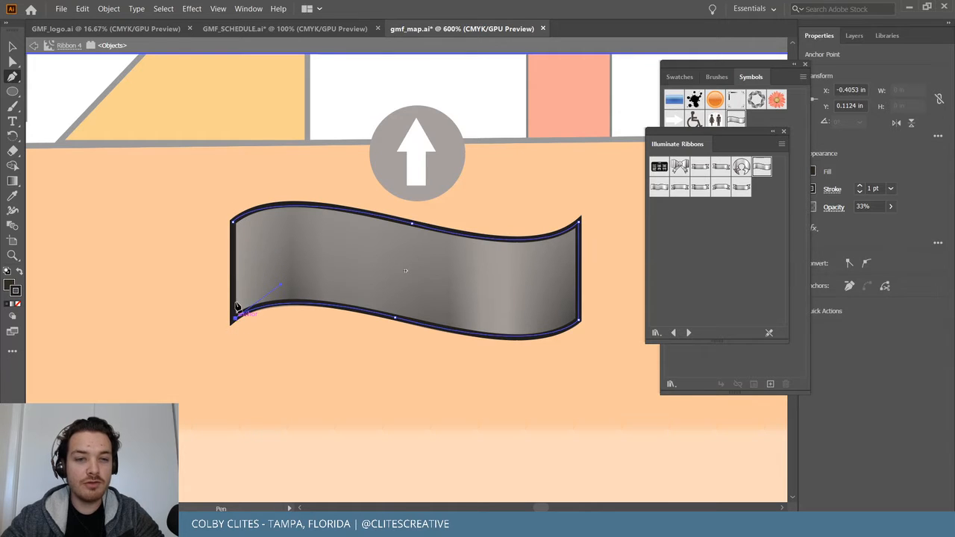
left_click(234, 223)
key("v")
left_click_drag(291, 279, 197, 395)
key("ctrl+shift+a")
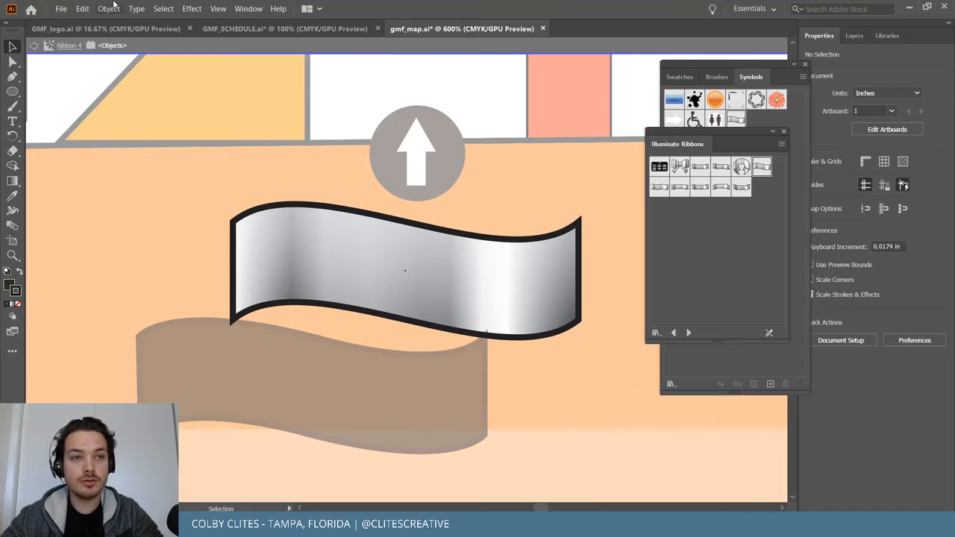
Leave the ribbon's isolation mode, unlock all locked artwork, and deselect everything.
double_click(178, 193)
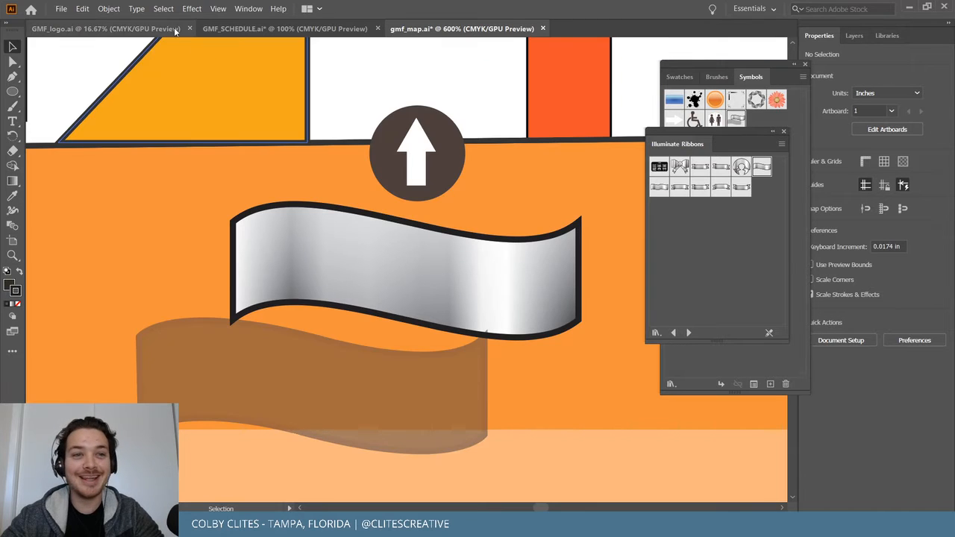
left_click(108, 8)
left_click(179, 97)
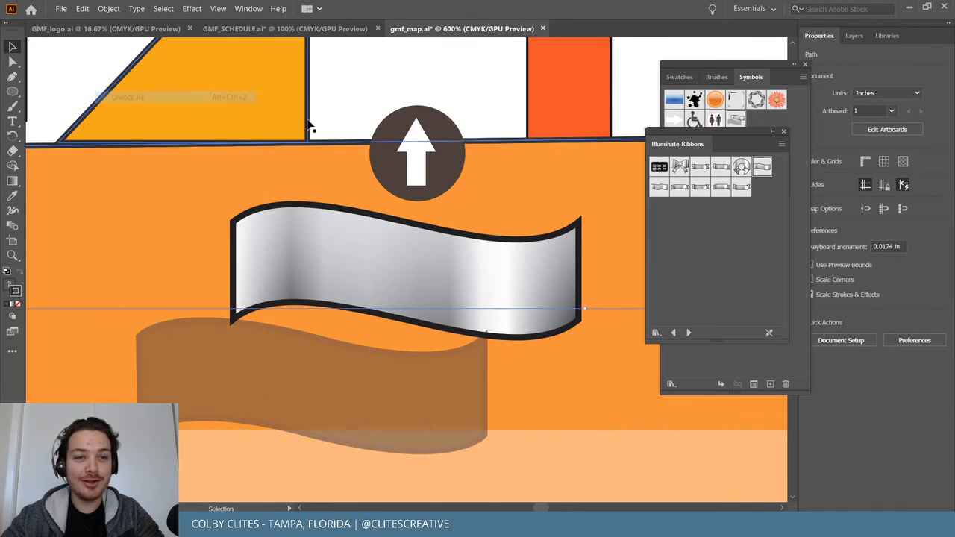
key("ctrl+shift+a")
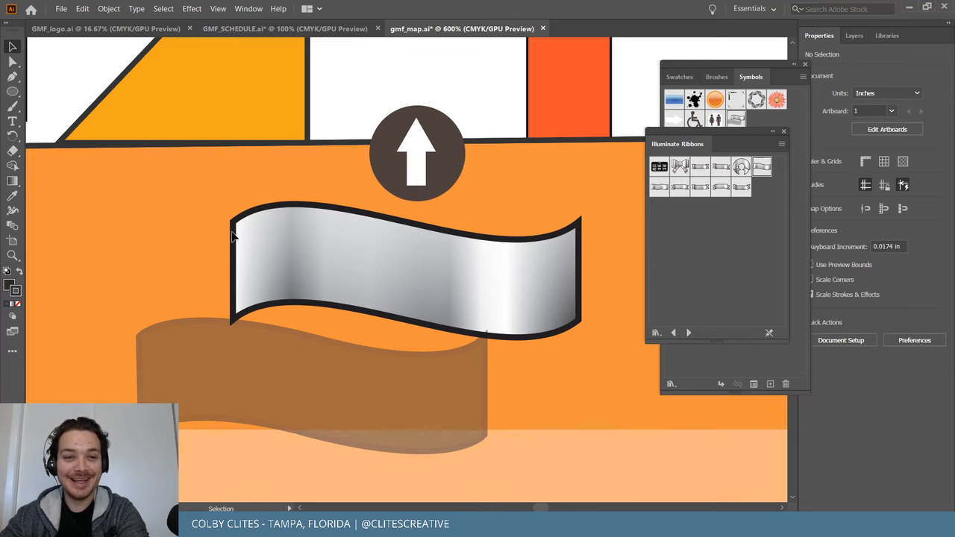
Zoom out to view the whole map and bring up the Layers panel.
left_click(108, 8)
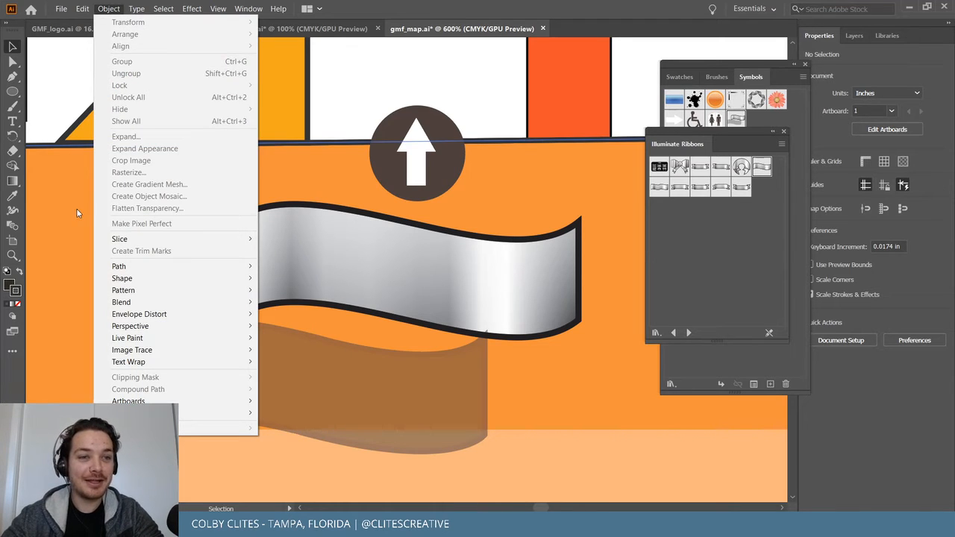
left_click(619, 471)
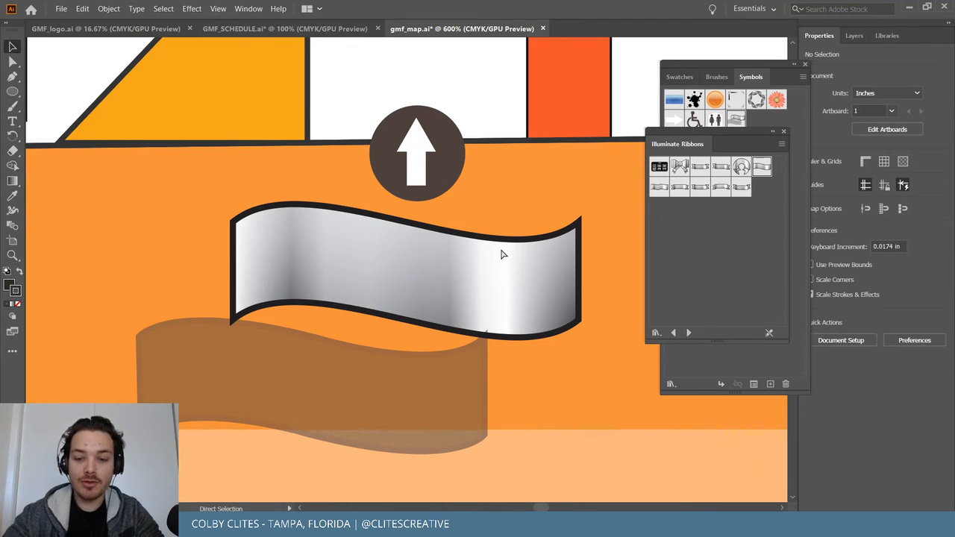
key("ctrl+minus")
key("ctrl+minus")
key("ctrl+0")
key("ctrl+1")
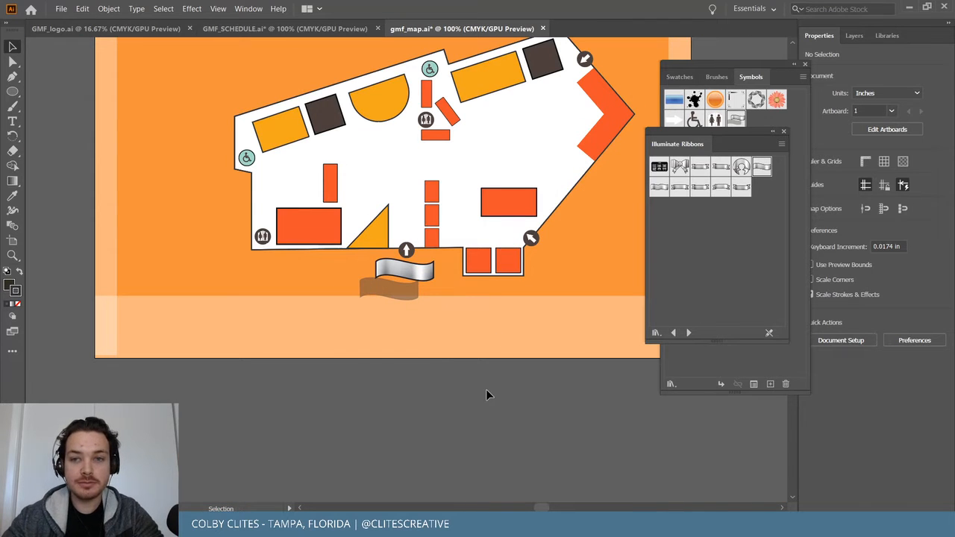
left_click(108, 8)
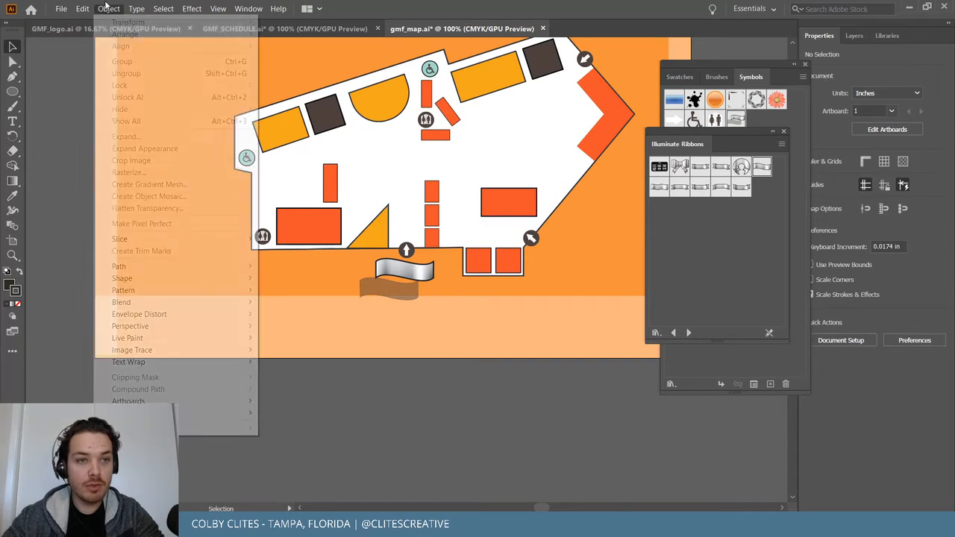
left_click(440, 452)
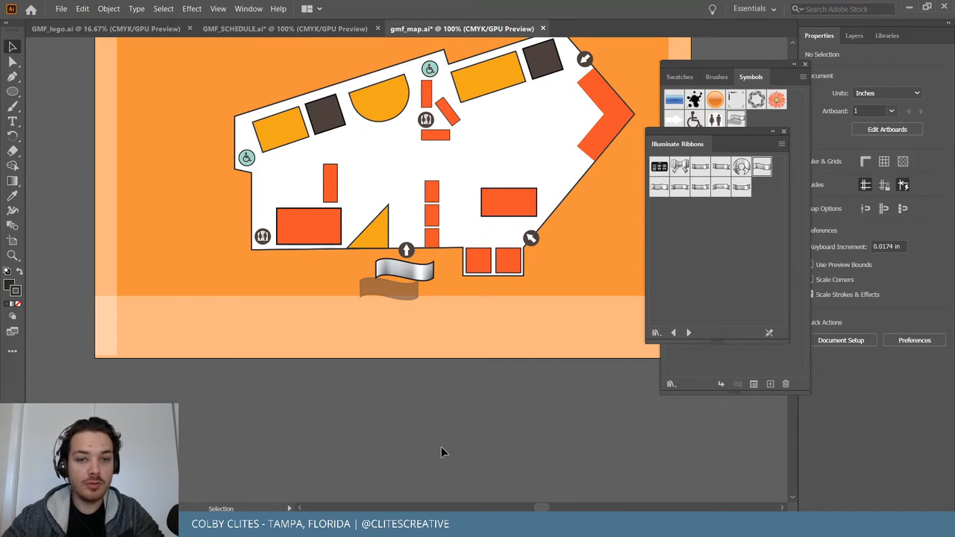
left_click(861, 37)
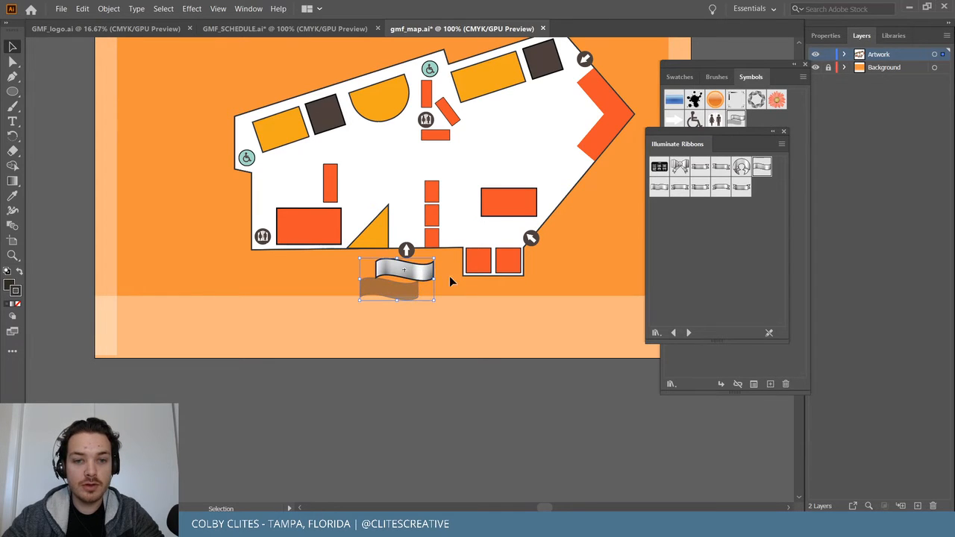
Zoom in on the ribbon and its brown shadow, then select both together as one object.
left_click(406, 286)
left_click(109, 8)
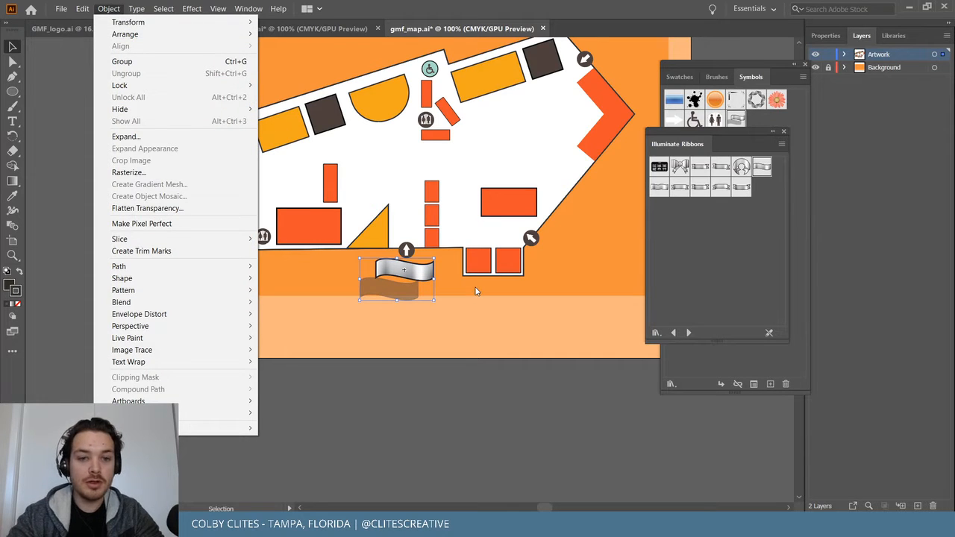
key("Escape")
key("ctrl+=")
key("ctrl+=")
key("ctrl+=")
key("ctrl+=")
left_click_drag(391, 339, 337, 380)
key("ctrl+z")
left_click(115, 9)
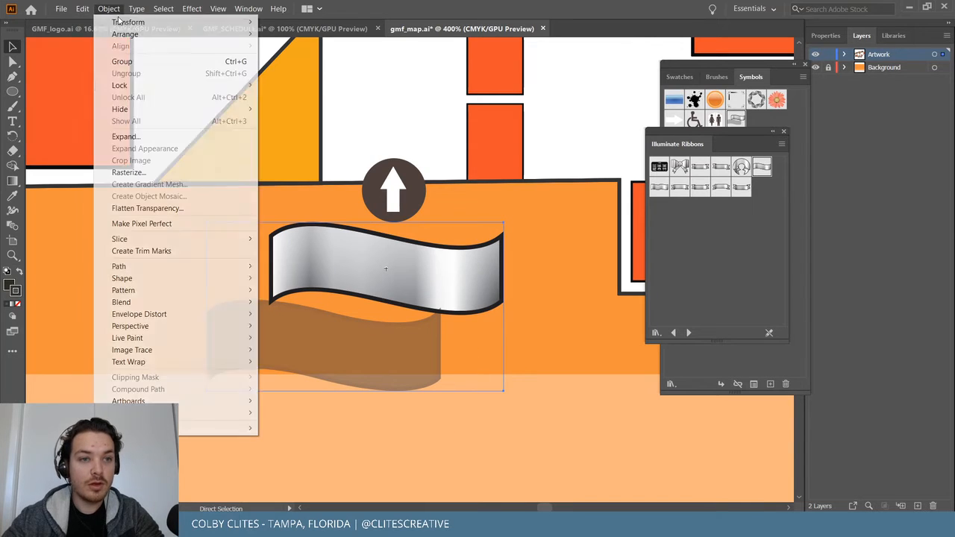
left_click(448, 337)
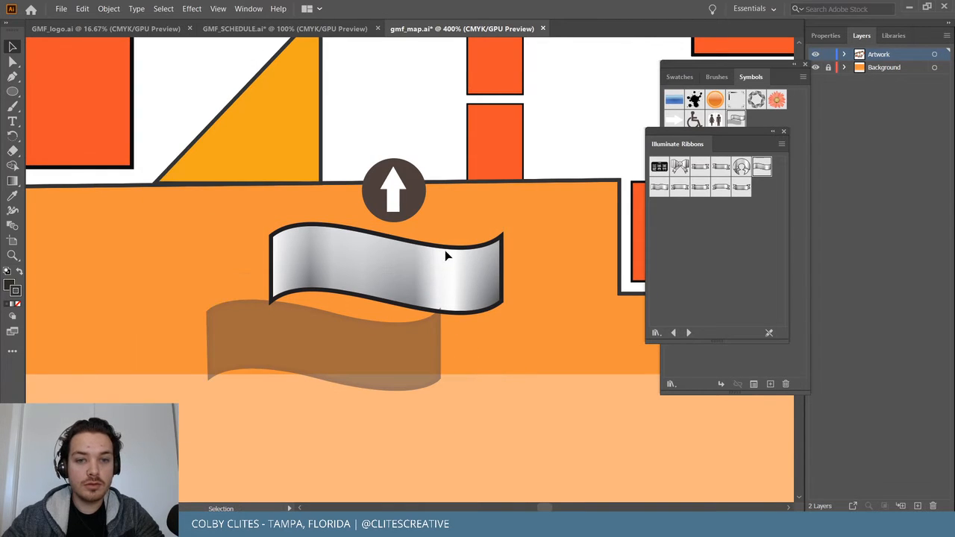
left_click(386, 359)
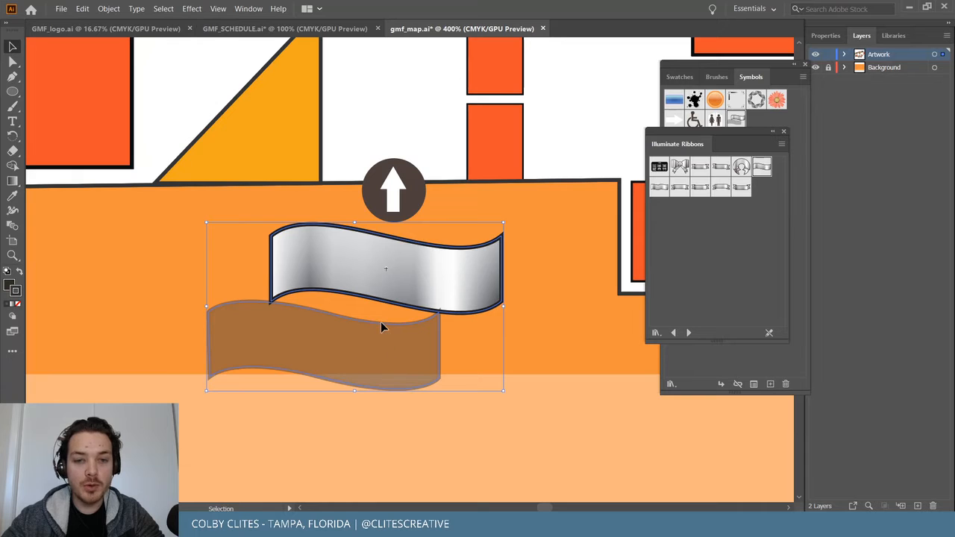
Inside the ribbon symbol definition, shift the brown shadow ribbon further down-left.
double_click(381, 323)
left_click(546, 277)
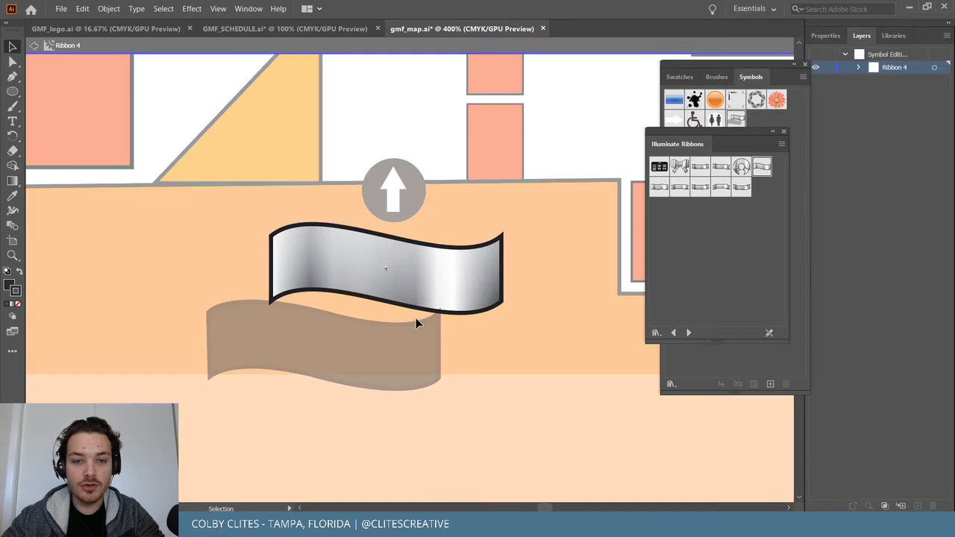
left_click_drag(406, 326, 378, 368)
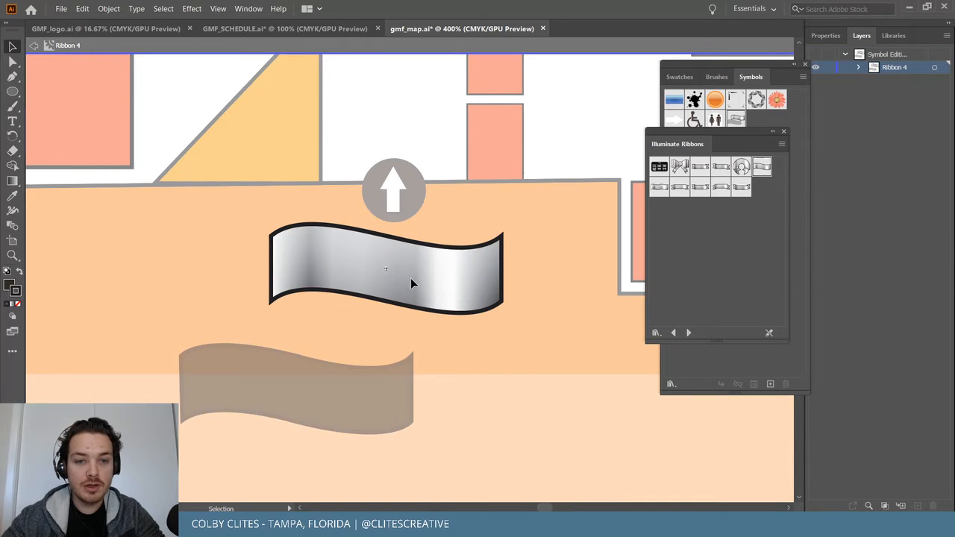
key("Escape")
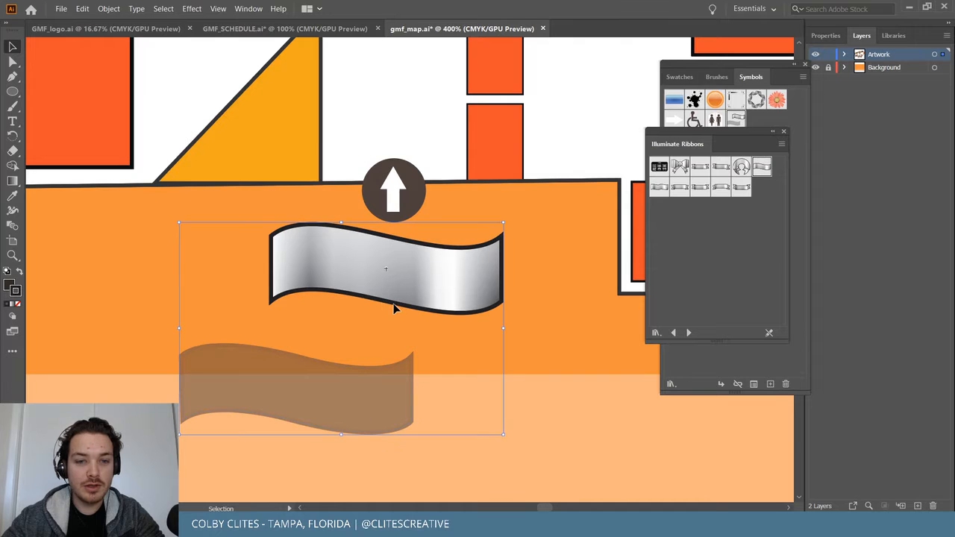
double_click(351, 377)
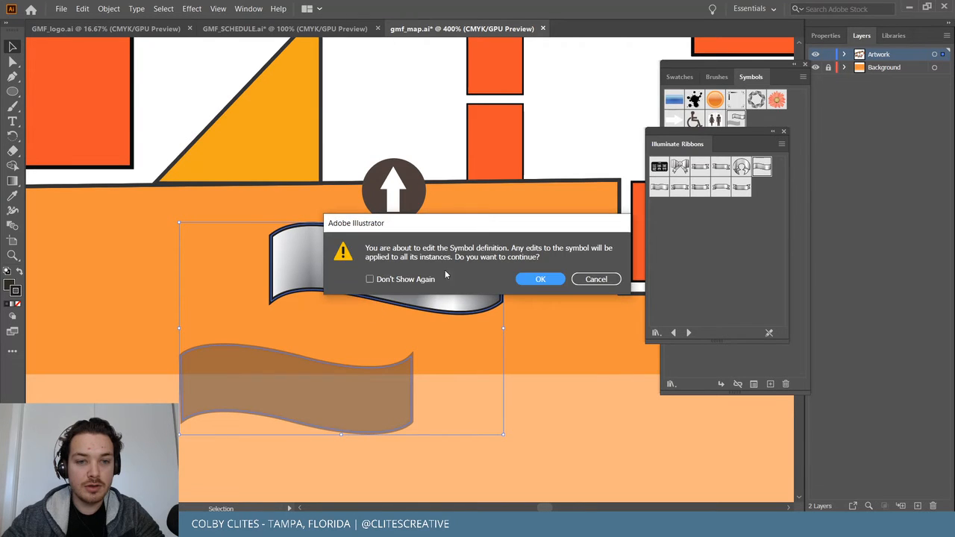
left_click(537, 280)
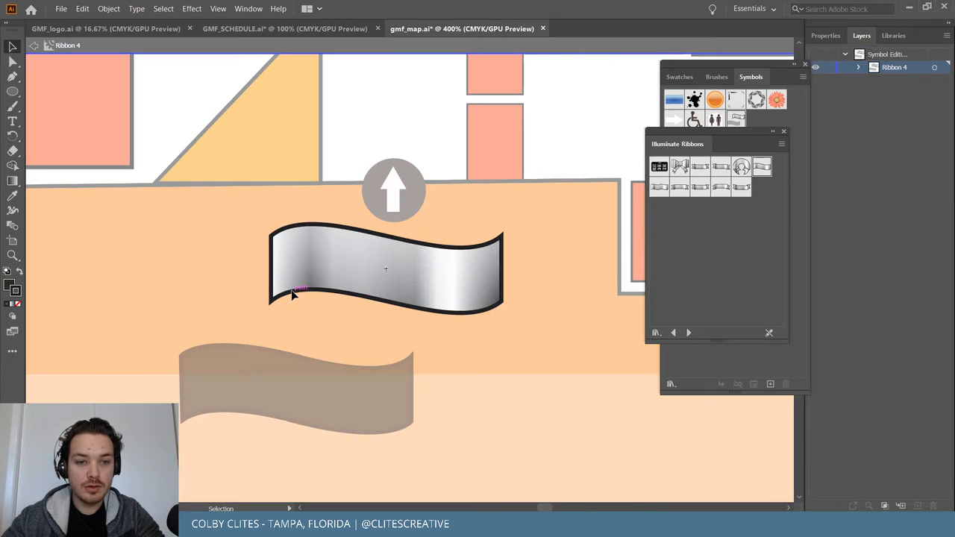
double_click(263, 261)
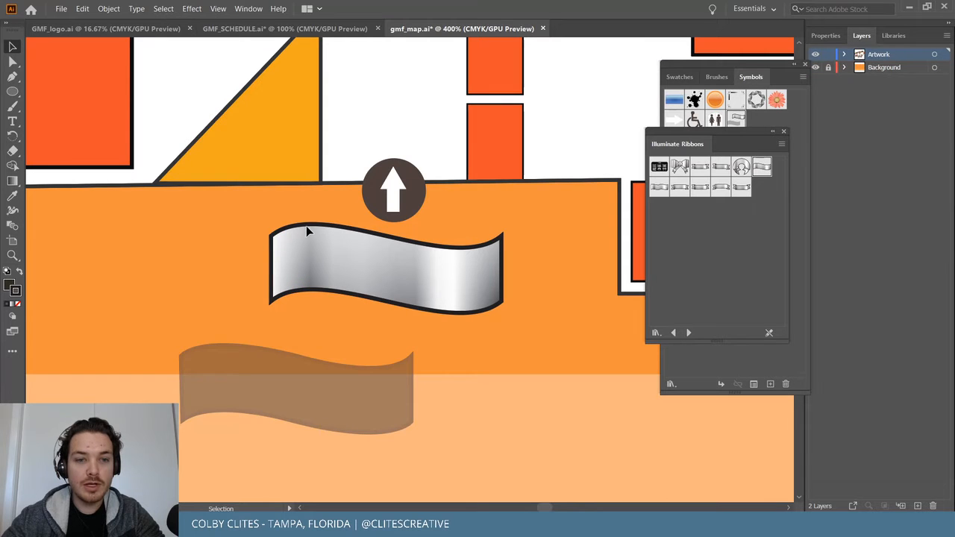
Select the upper and lower ribbons and nudge them slightly up and right.
left_click_drag(253, 412, 341, 294)
mouse_move(336, 394)
left_mouse_down()
mouse_move(378, 367)
mouse_move(374, 377)
mouse_move(346, 380)
left_mouse_up()
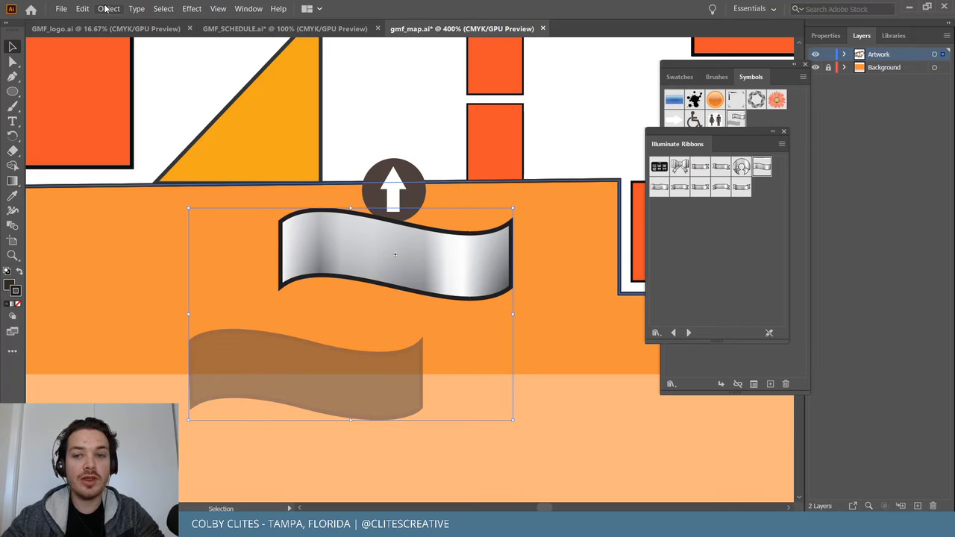
left_click(106, 8)
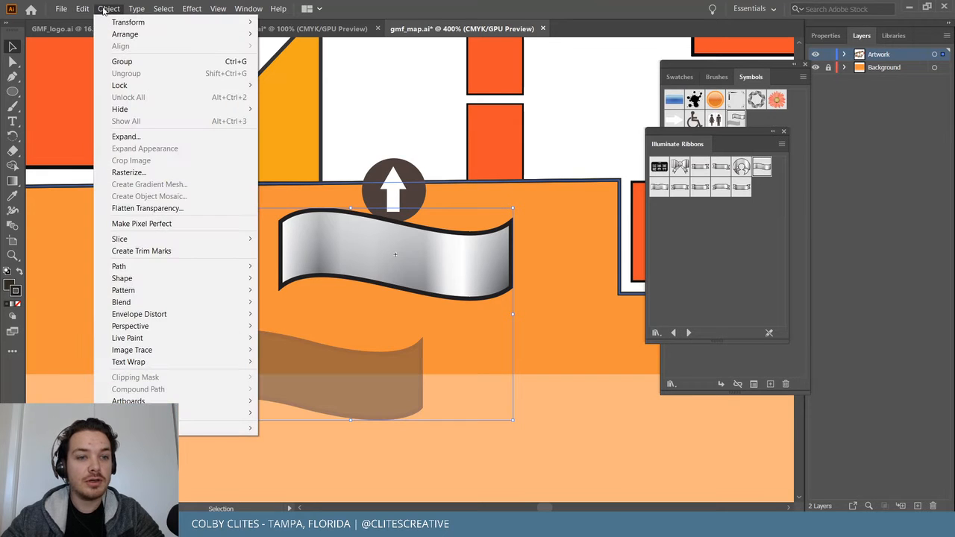
left_click(491, 473)
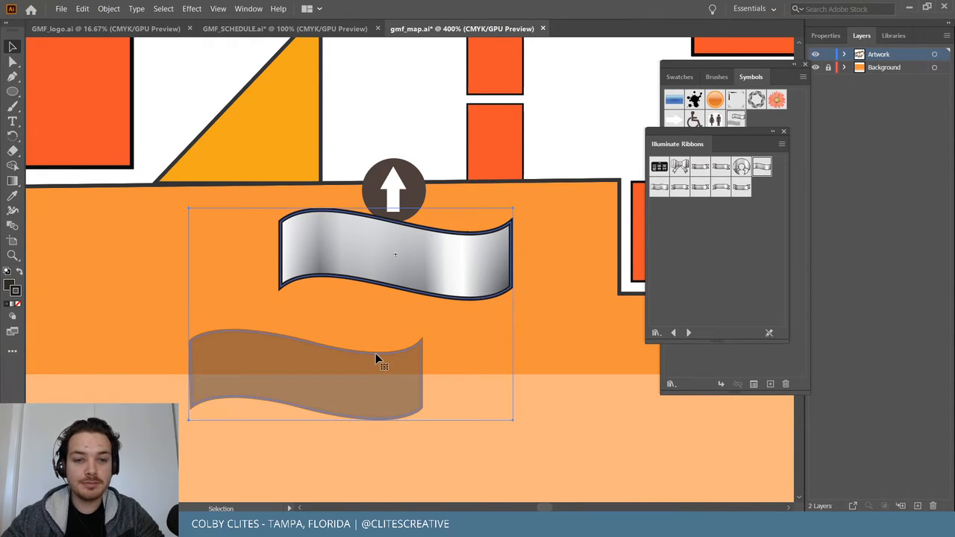
Delete the silver ribbon symbol, keep the brown ribbon shape, and move it down-left below the arrow.
double_click(376, 353)
left_click(532, 282)
left_click(342, 359)
double_click(557, 420)
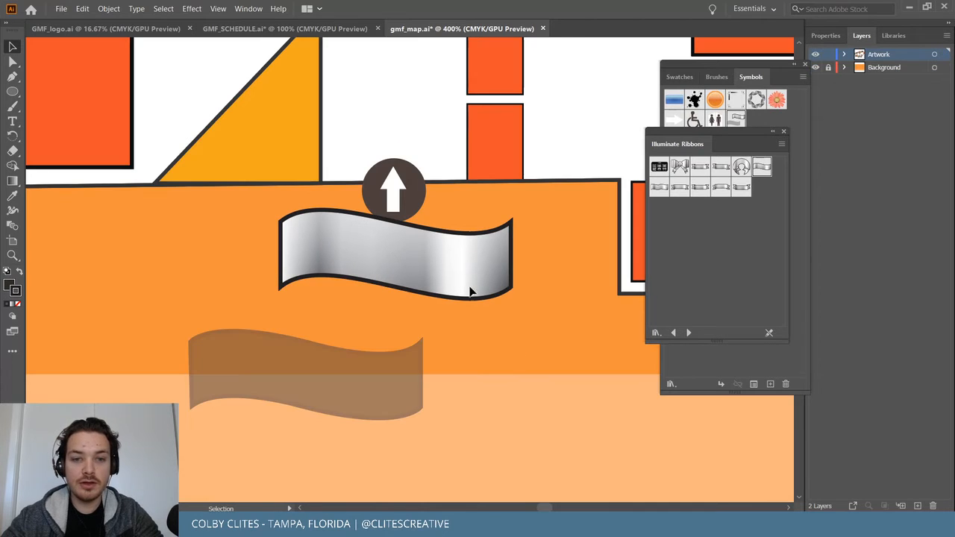
left_click(405, 358)
key("Delete")
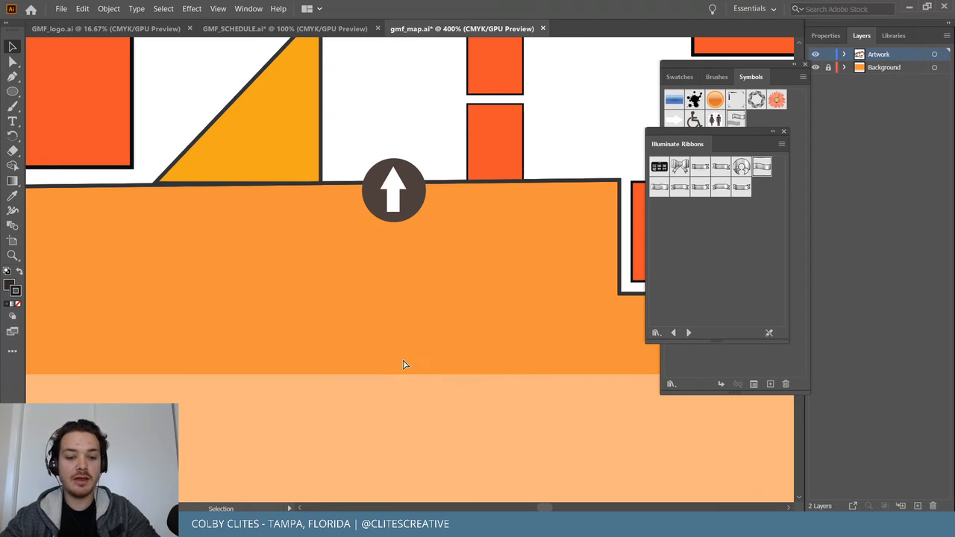
key("ctrl+z")
left_click_drag(459, 310, 423, 351)
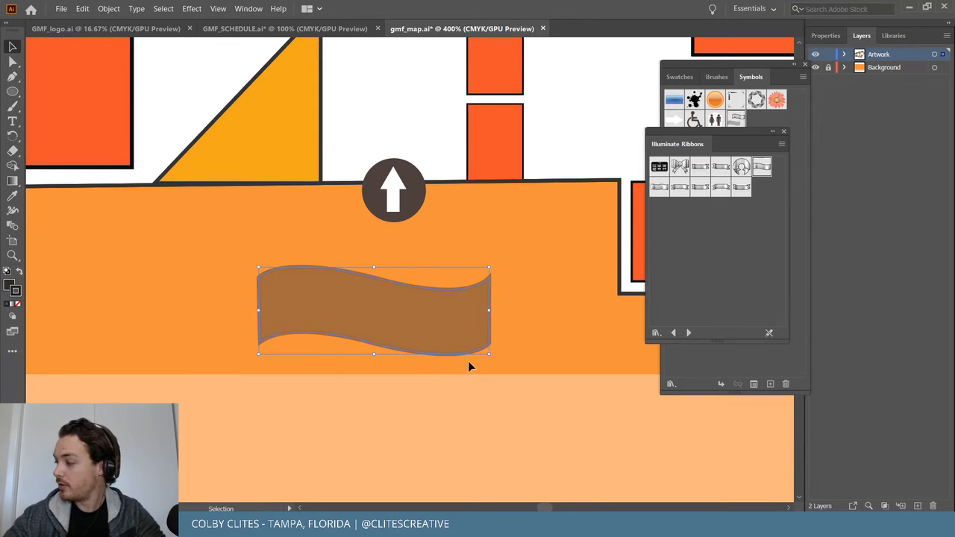
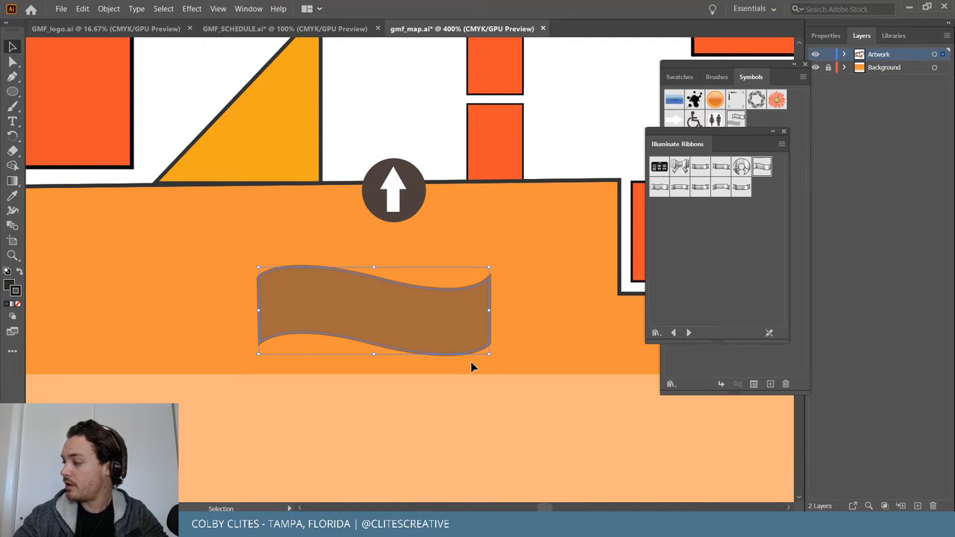
Show the Appearance panel, enlarge it to reveal the ribbon's 33% opacity, and dock it.
left_click(254, 7)
left_click(305, 141)
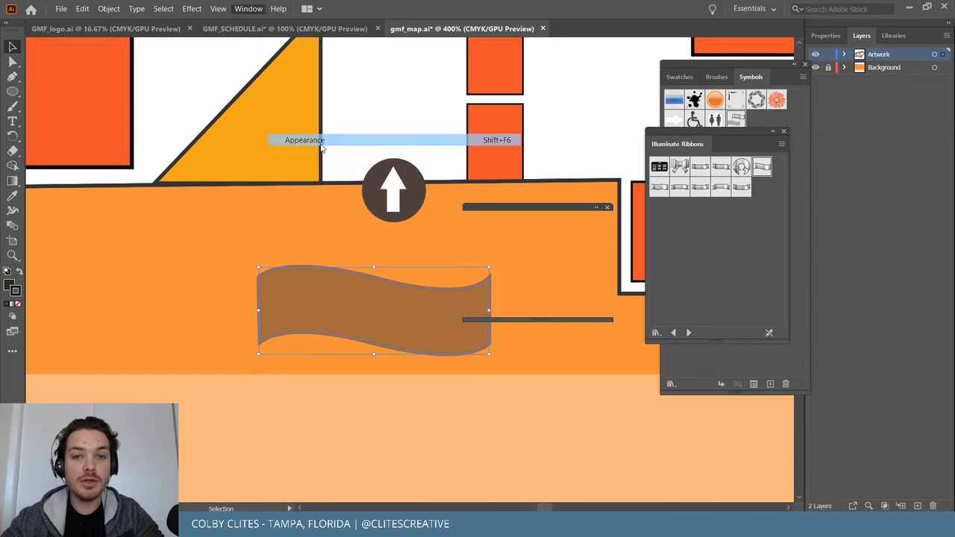
left_click_drag(540, 197, 553, 123)
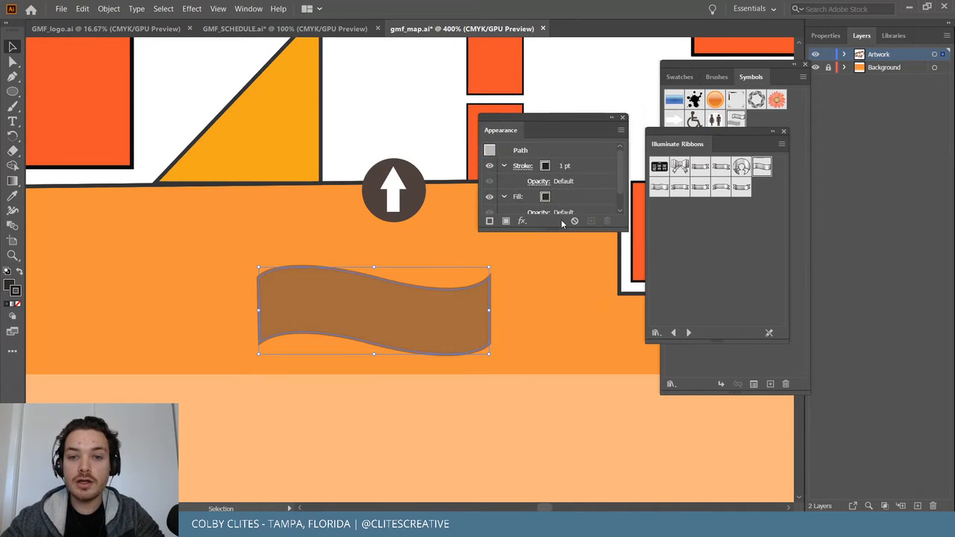
left_click_drag(558, 233, 558, 437)
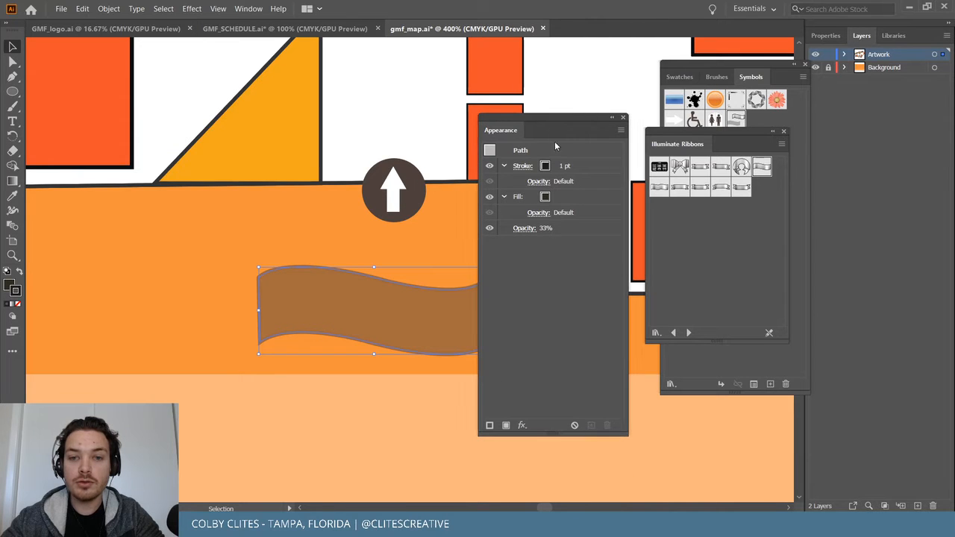
left_click_drag(543, 118, 571, 65)
Undo and redo the ribbon edits back to the silver ribbon symbol with its shadow.
left_click(369, 422)
key("a")
key("ctrl+z")
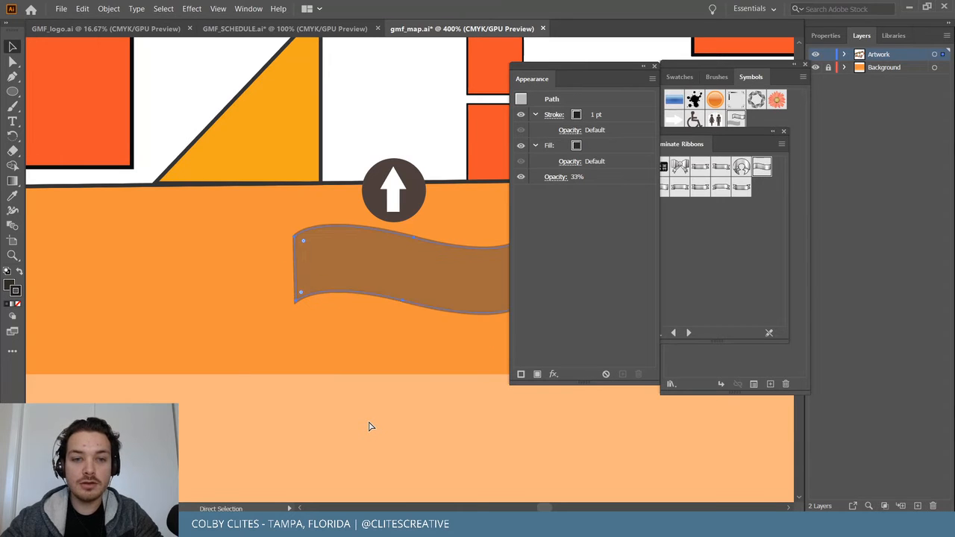
key("ctrl+z")
key("ctrl+z")
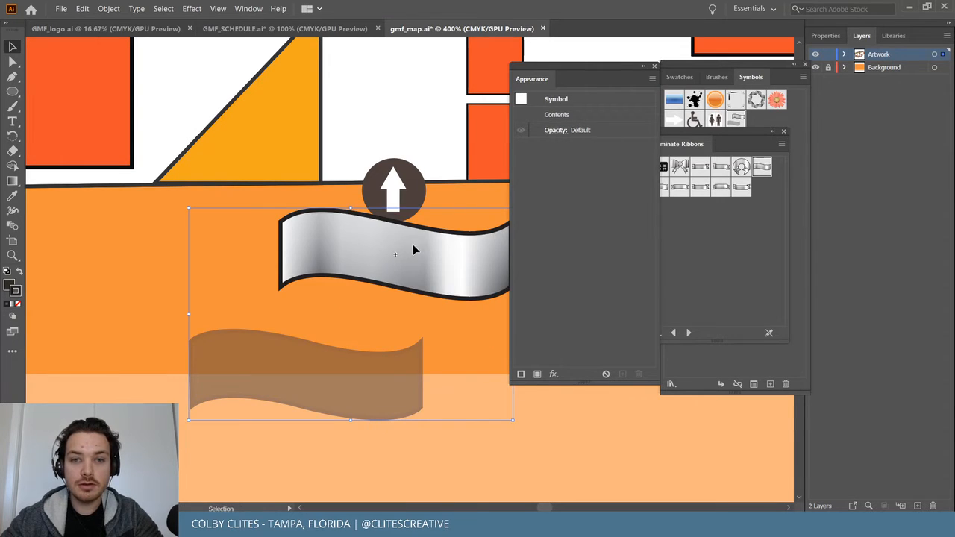
key("ctrl+shift+z")
key("ctrl+shift+z")
key("ctrl+shift+z")
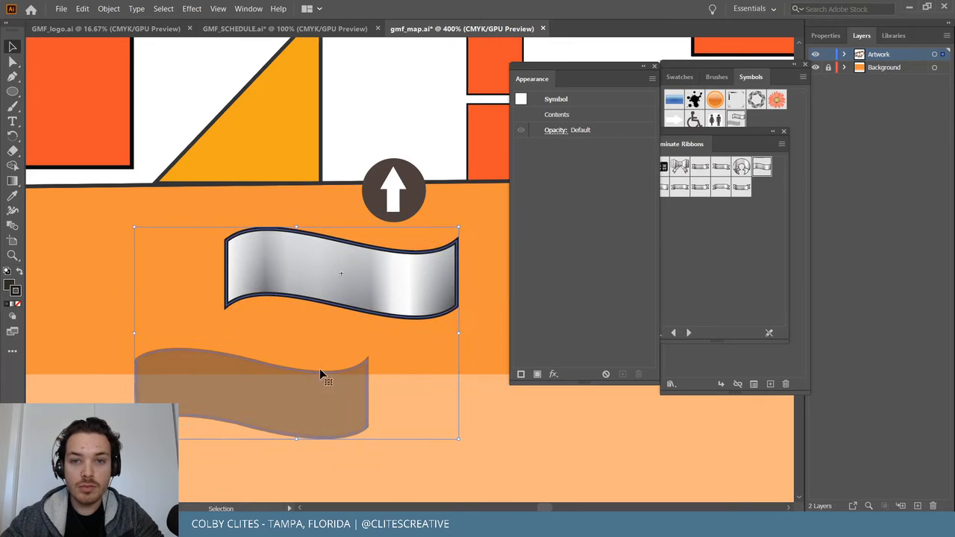
left_click(563, 99)
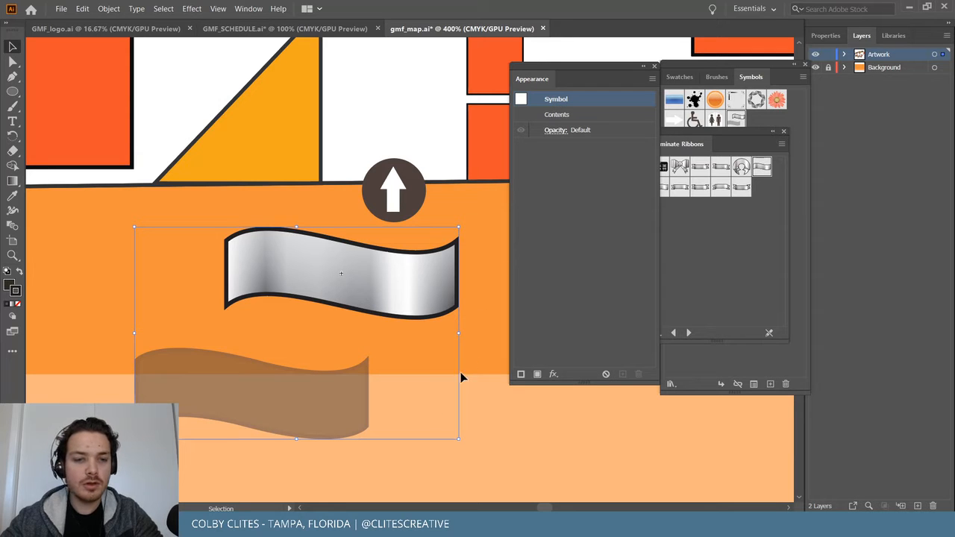
left_click(486, 443)
left_click(83, 9)
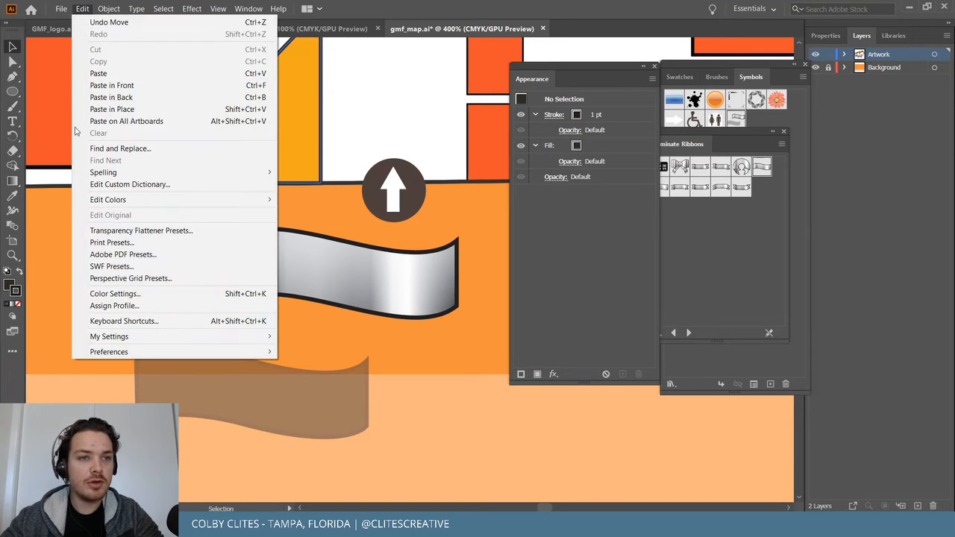
Delete the ribbon symbol, keep the brown ribbon path, and move it left below the arrow.
left_click(84, 9)
left_click(300, 371)
key("Delete")
key("a")
key("ctrl+z")
key("v")
left_click(416, 270)
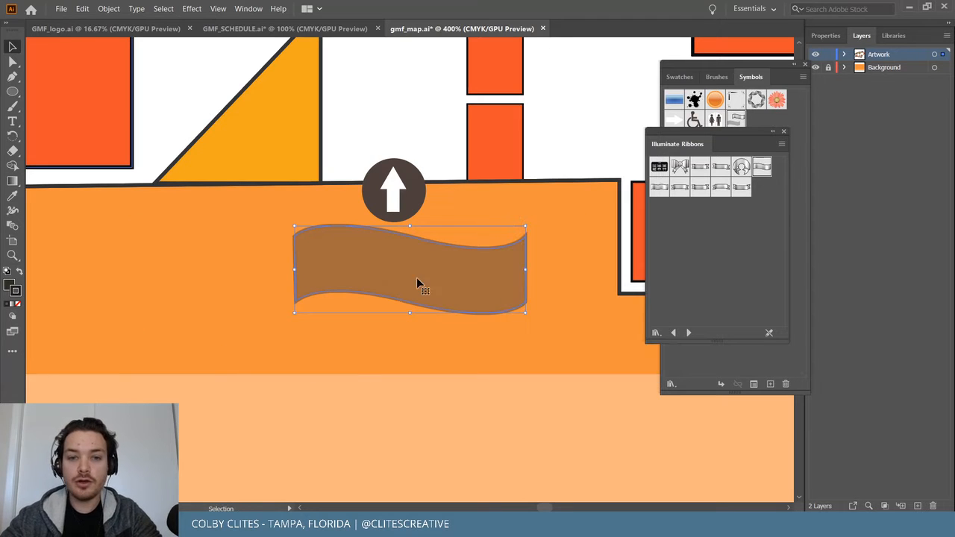
left_click_drag(430, 263, 316, 292)
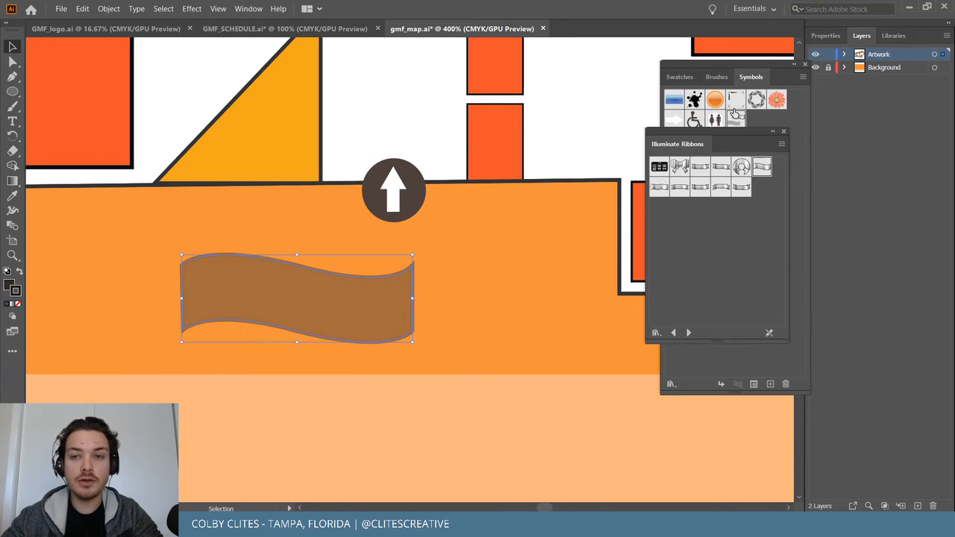
Give the ribbon no stroke and 100% opacity.
left_click(19, 305)
left_click(8, 286)
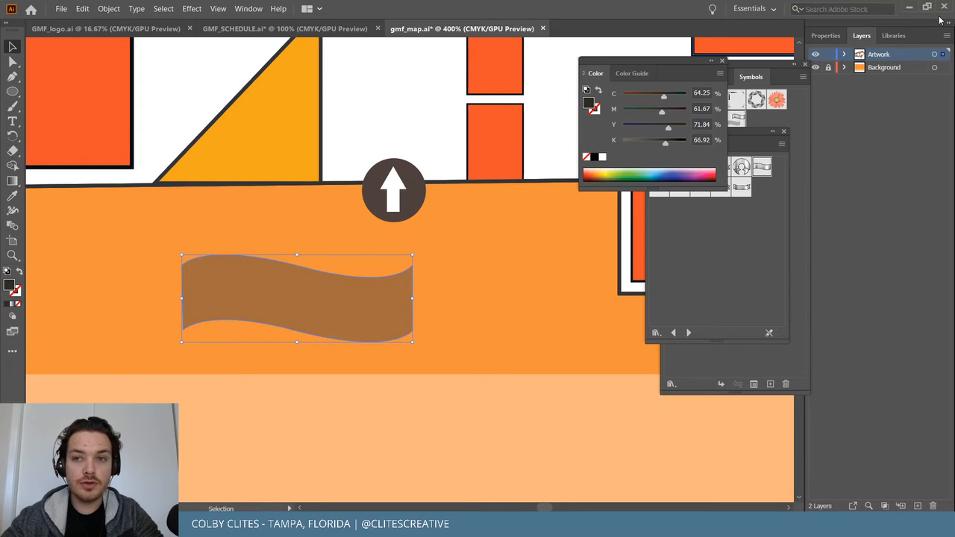
left_click(826, 38)
left_click(890, 206)
left_click_drag(915, 227, 915, 227)
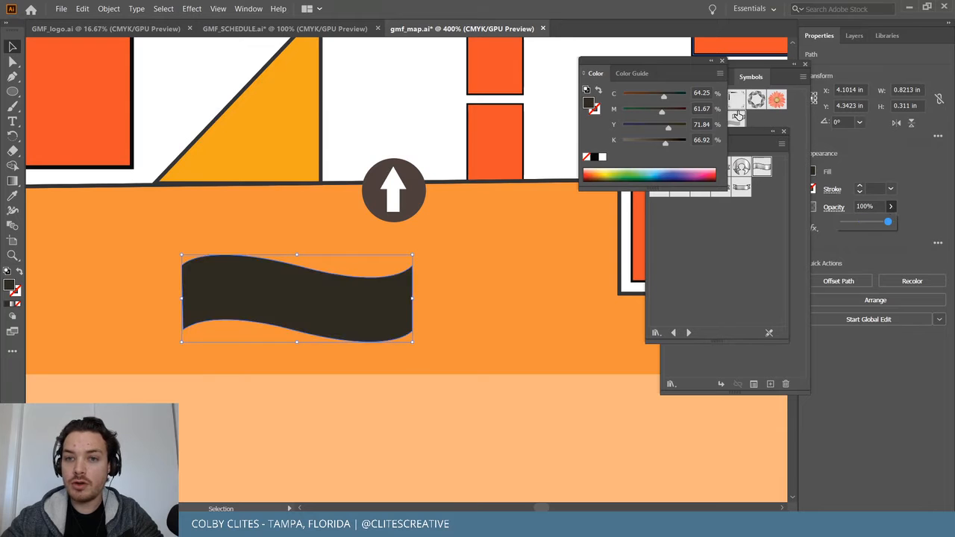
Close the Color, Illuminate Ribbons and Symbols panels.
left_click(721, 63)
left_click(783, 133)
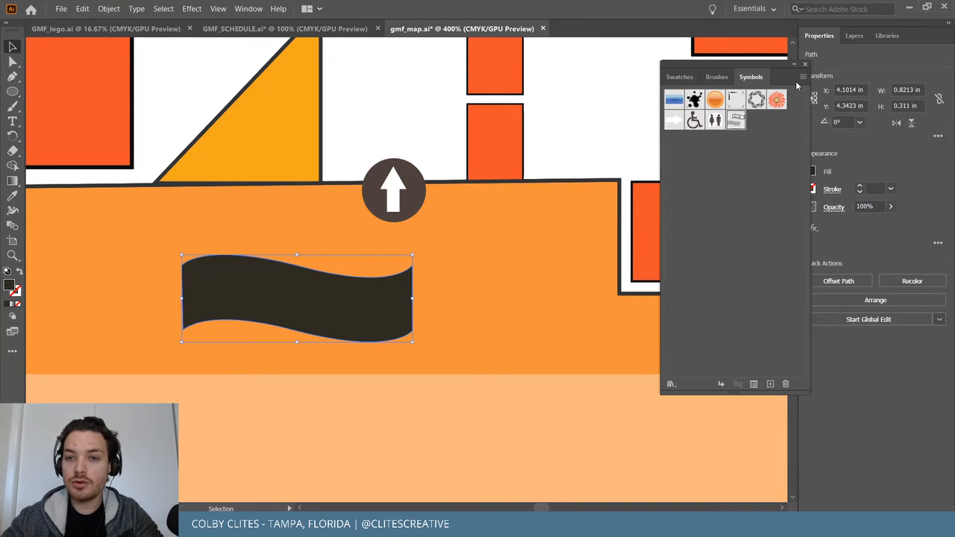
left_click(804, 67)
Eyedropper the arrow circle's brown onto the banner and shift it slightly up and right.
scroll(682, 274, "up", 3)
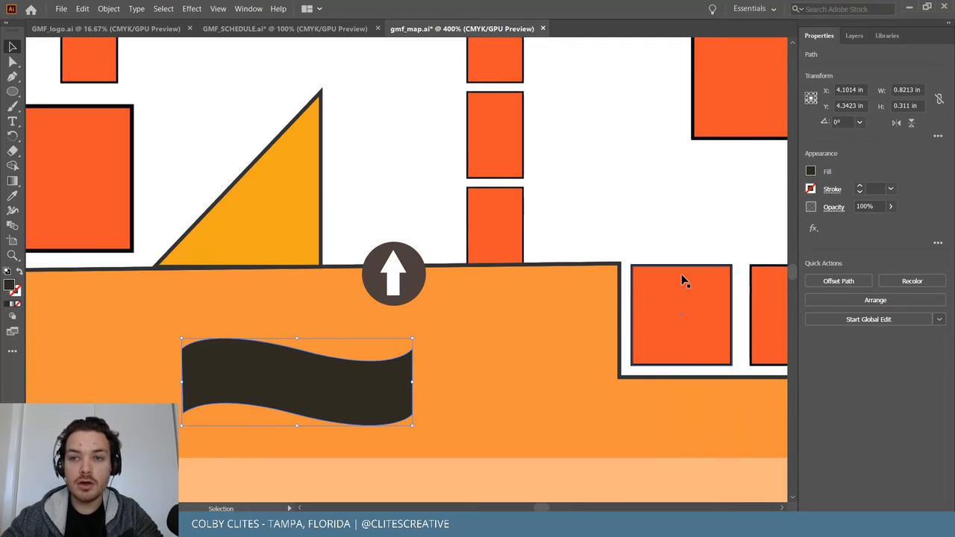
key("ctrl+shift+a")
left_click(378, 393)
key("i")
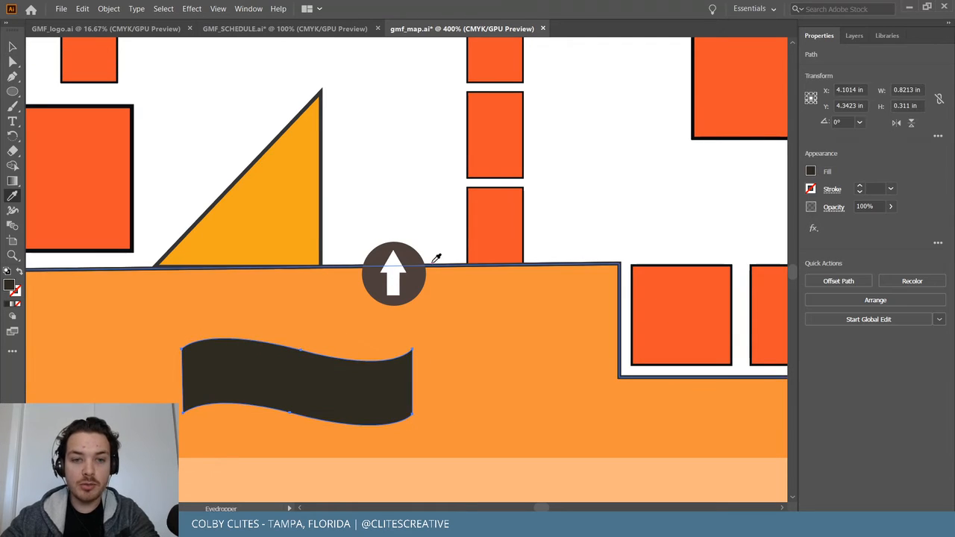
left_click(417, 279)
key("ctrl+shift+a")
key("v")
left_click_drag(375, 412, 401, 361)
key("ctrl+shift+a")
Add a 'GATE 2' text label below the banner.
left_click(12, 121)
left_click(236, 413)
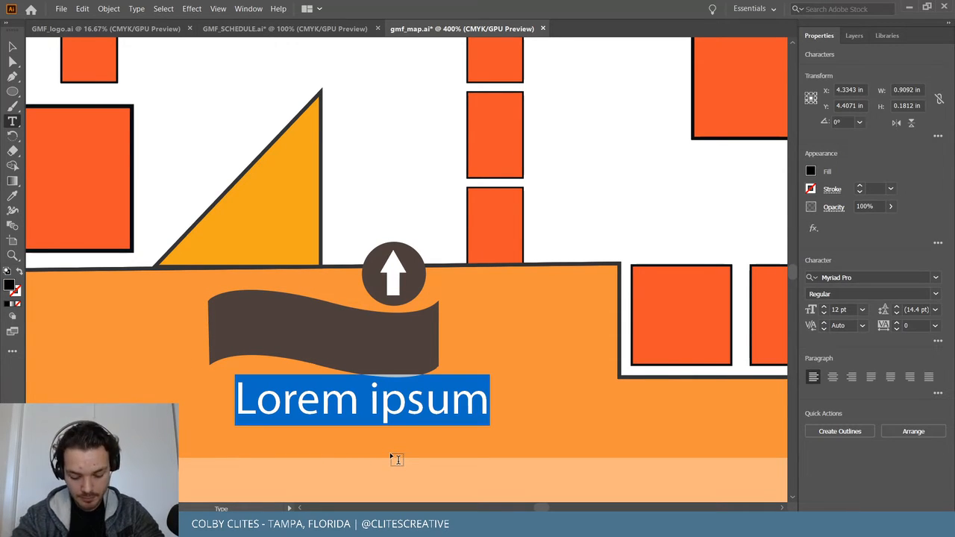
type("GATE 2")
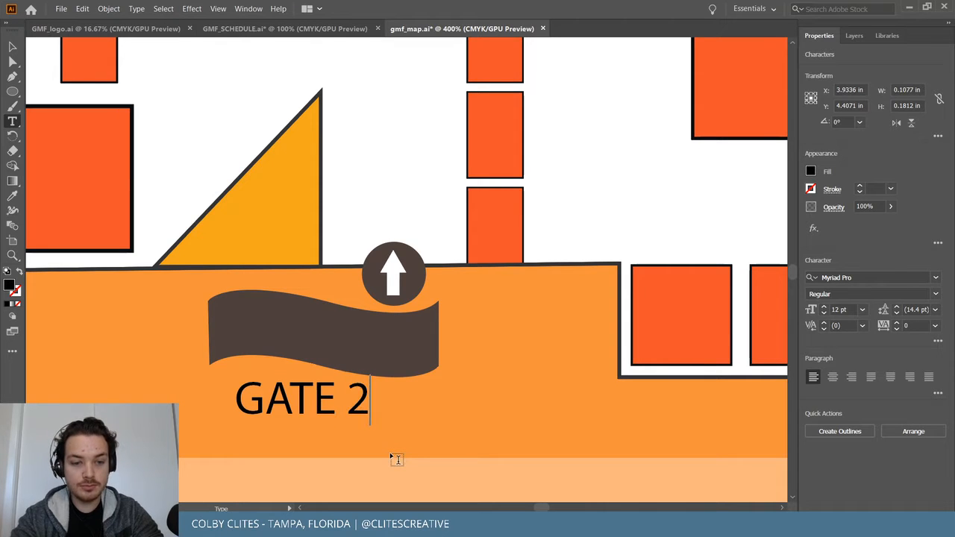
key("Escape")
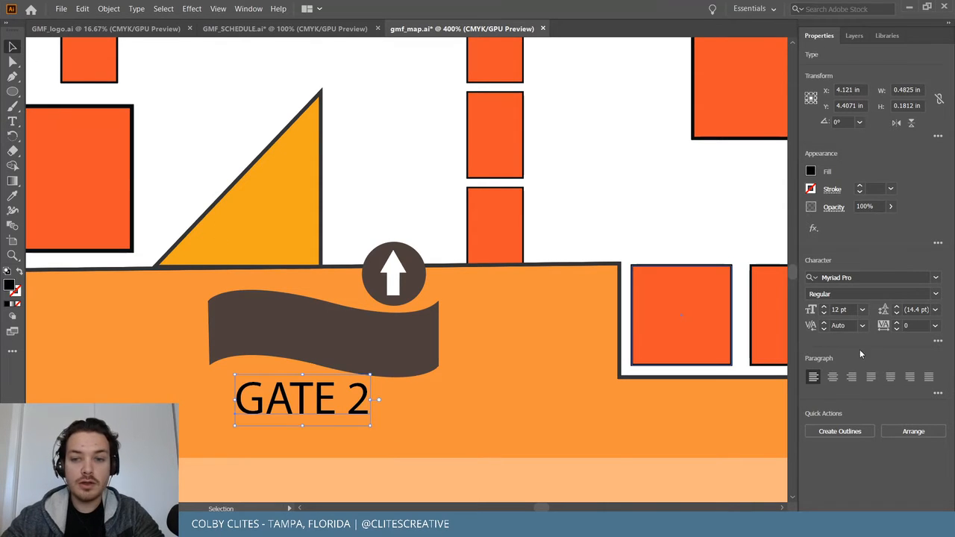
Set GATE 2 in Trade Gothic Next LT Pro Heavy with a white fill from Libraries.
left_click(932, 277)
type("tra")
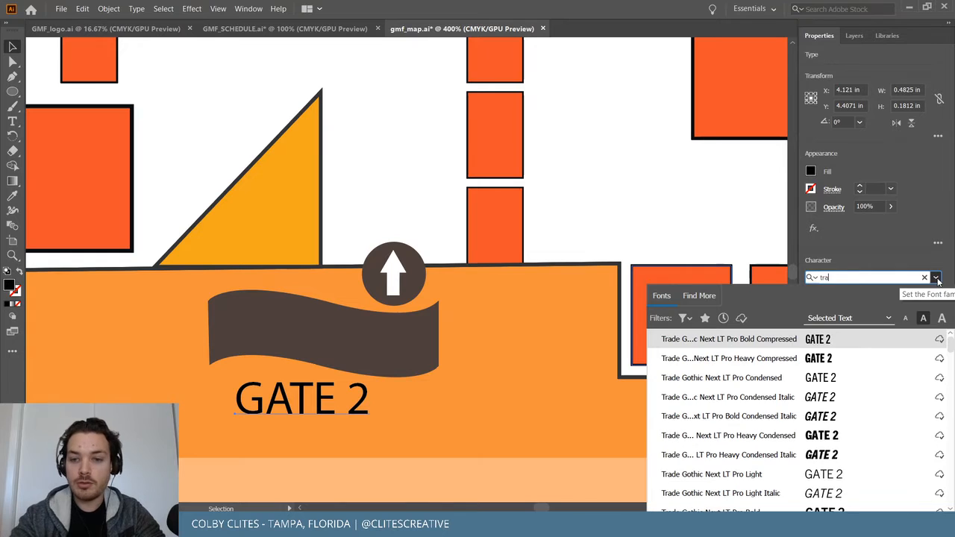
type("de")
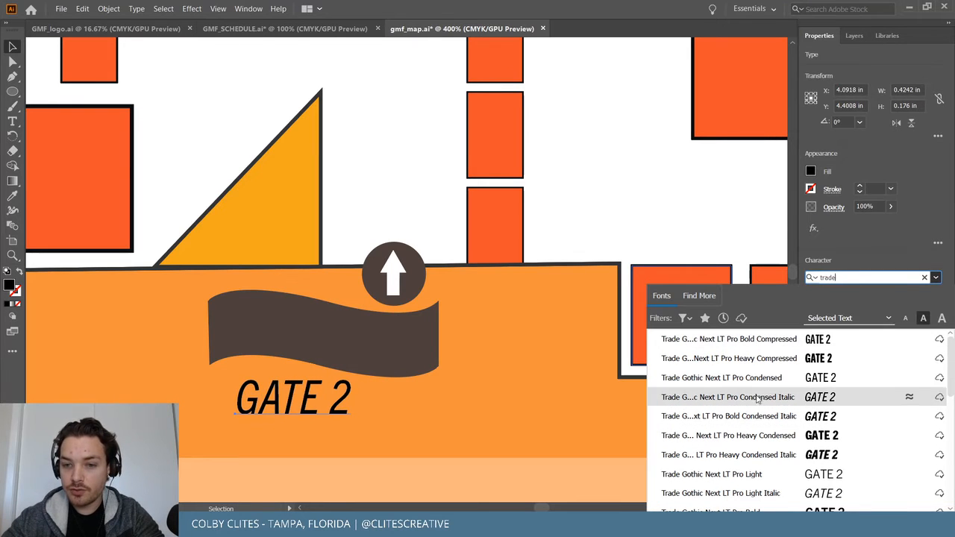
scroll(756, 388, "down", 3)
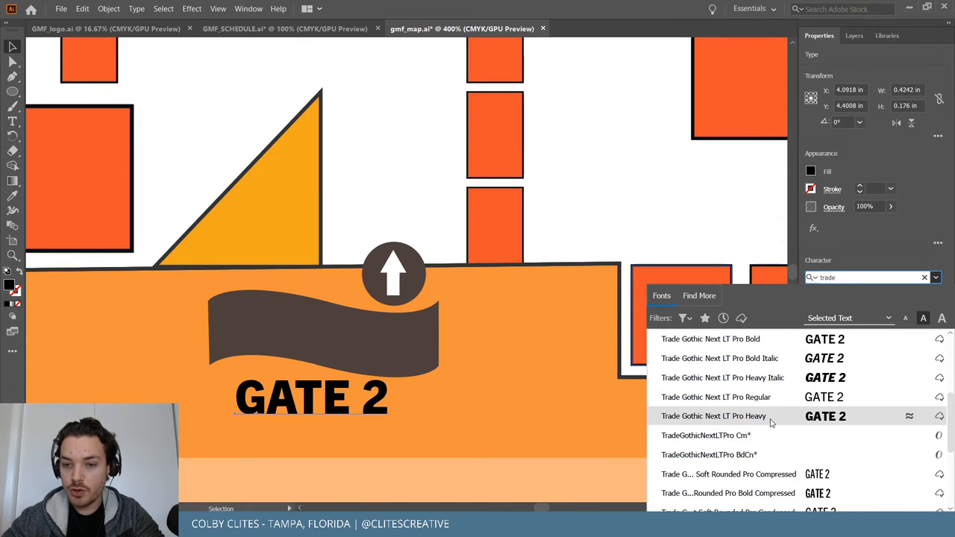
left_click(771, 416)
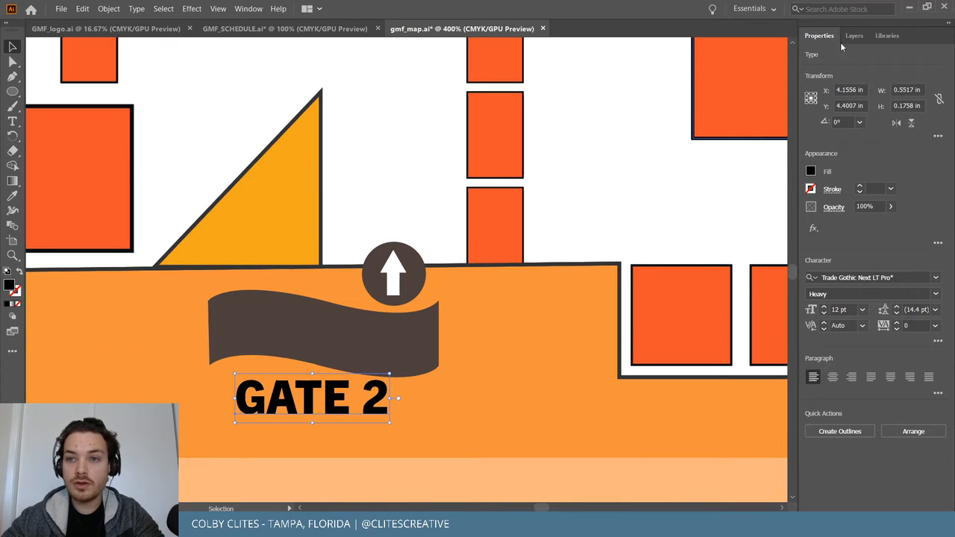
left_click(888, 36)
left_click(897, 171)
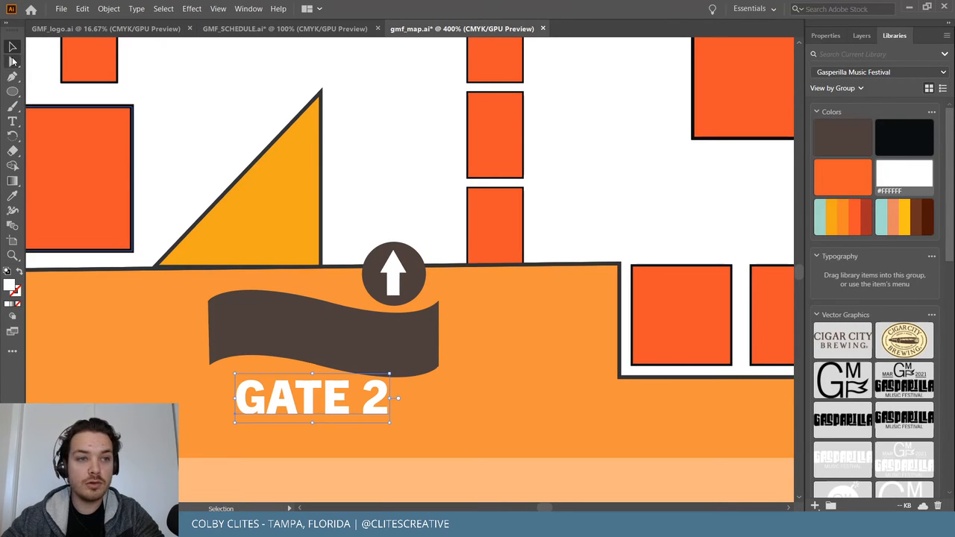
Move GATE 2 onto the banner, scaling and tilting it slightly clockwise to follow the wave.
left_click_drag(351, 411, 384, 346)
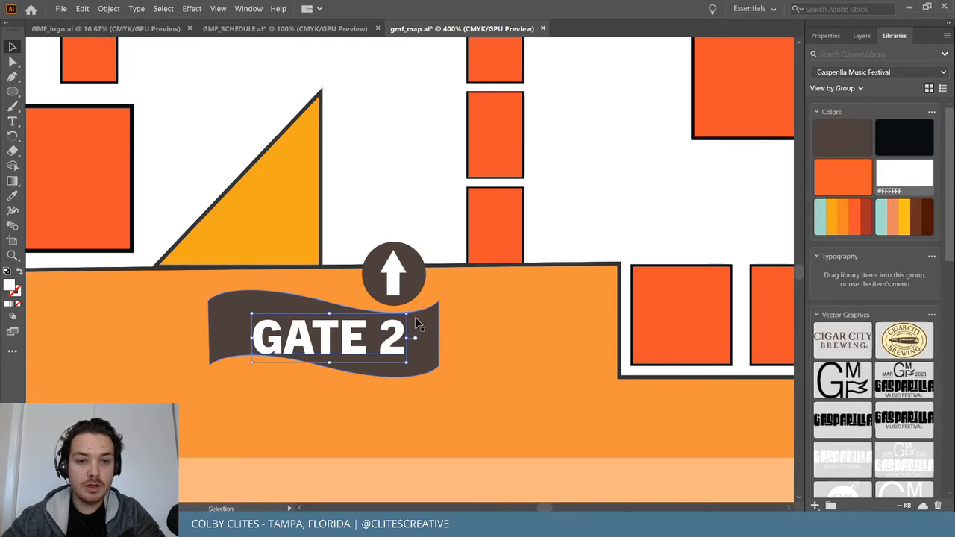
left_click_drag(407, 313, 378, 323)
left_click_drag(320, 343, 292, 329)
left_click_drag(355, 306, 381, 312)
left_click_drag(308, 331, 338, 339)
left_click_drag(384, 321, 397, 317)
left_click_drag(343, 338, 388, 353)
left_click(417, 353)
left_click(524, 340)
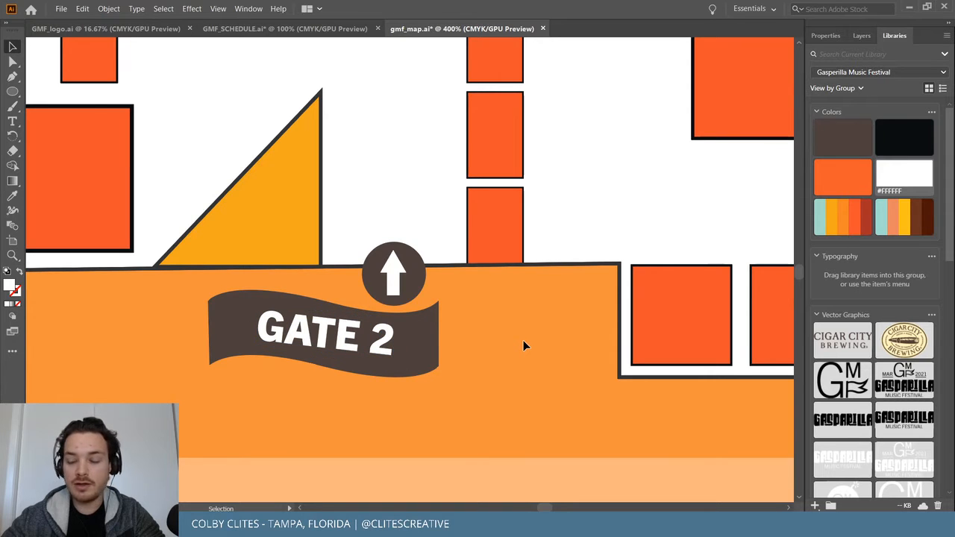
Group the GATE 2 text with the brown banner.
left_click(334, 348)
left_click(431, 350, "shift")
key("ctrl+g")
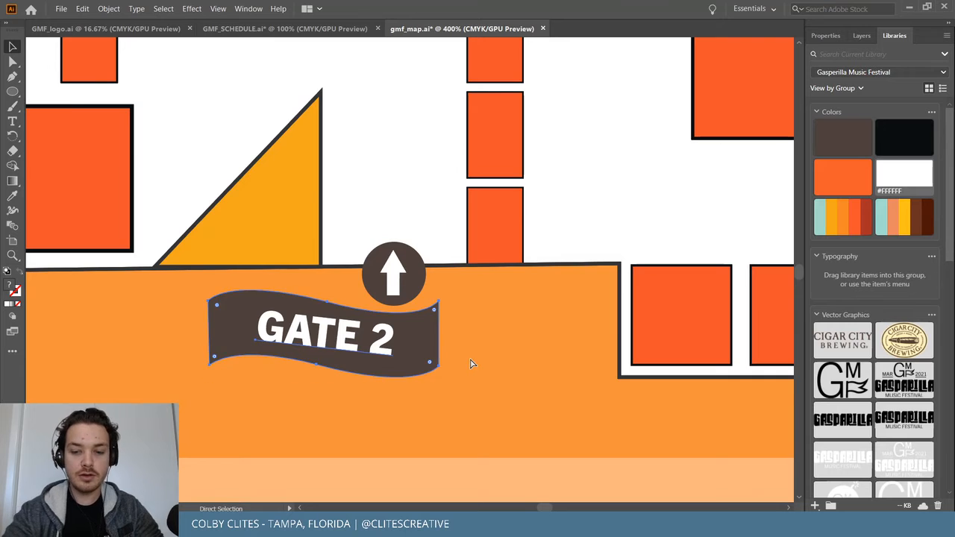
key("ctrl+minus")
key("ctrl+minus")
key("ctrl+minus")
key("ctrl+minus")
key("ctrl+minus")
key("ctrl+minus")
key("ctrl+equal")
key("ctrl+equal")
key("ctrl+equal")
Paste a copy of the gate banner beside the other arrow and relabel it GATE 1.
scroll(471, 364, "right", 2)
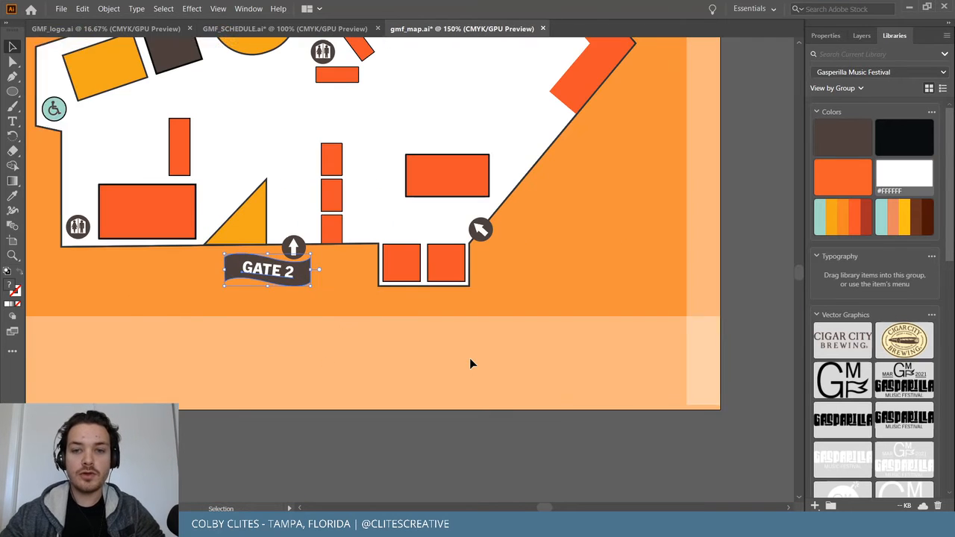
scroll(470, 363, "up", 2)
scroll(469, 363, "right", 6)
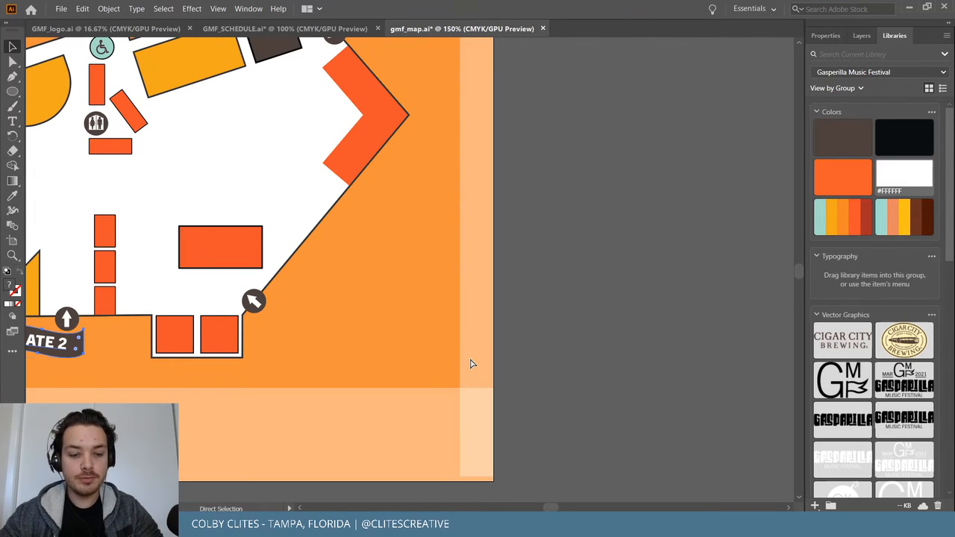
key("ctrl+v")
left_click_drag(407, 273, 296, 306)
double_click(339, 307)
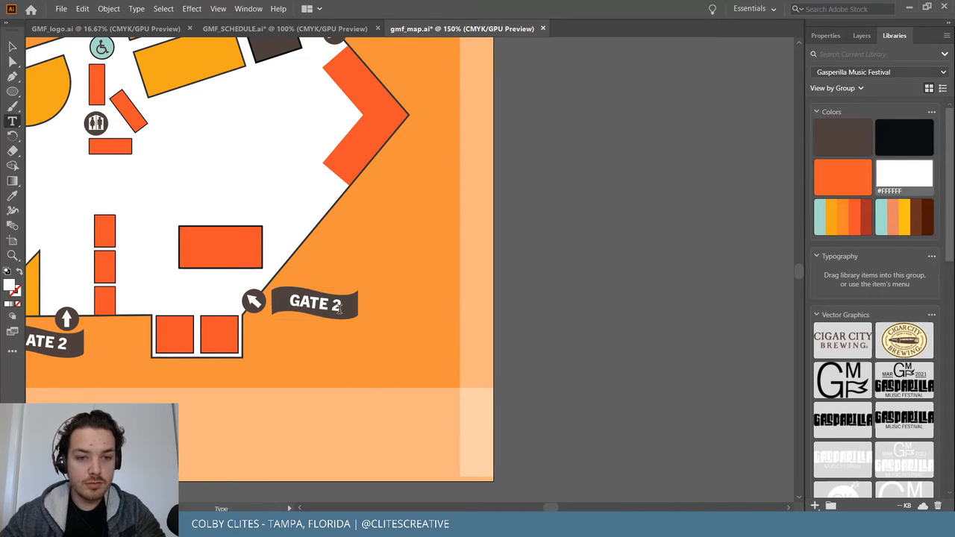
type("1")
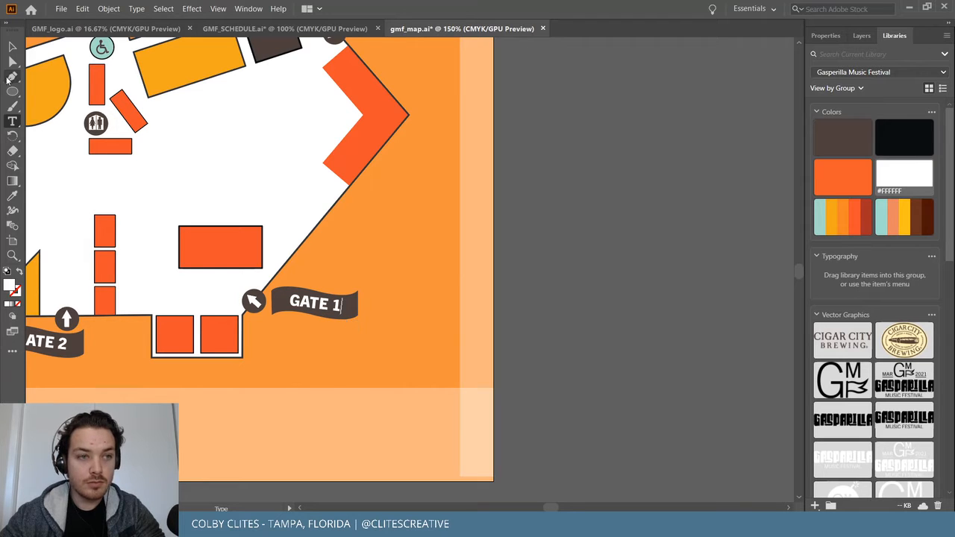
left_click(12, 47)
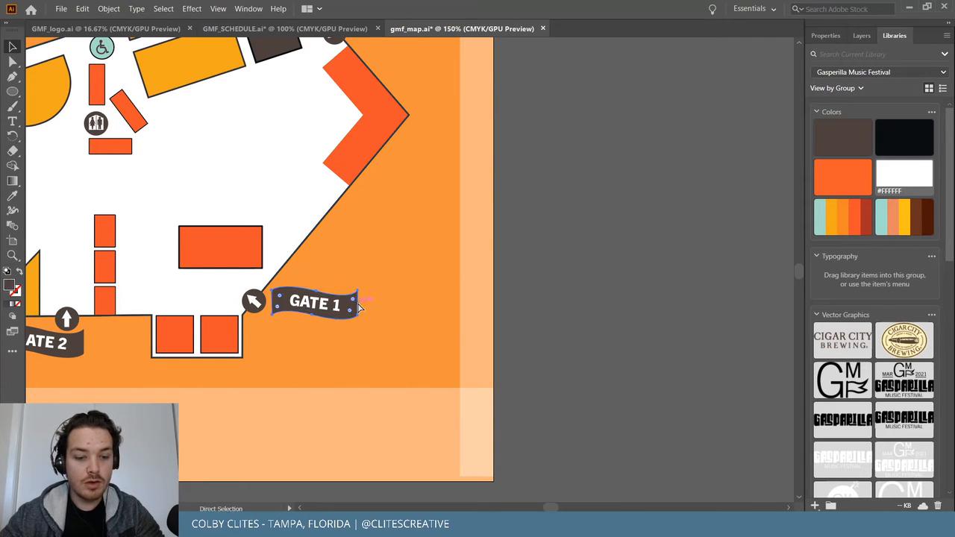
Paste another dark banner shape and a copy of the GATE 1 label onto it.
scroll(376, 319, "up", 6)
key("ctrl+v")
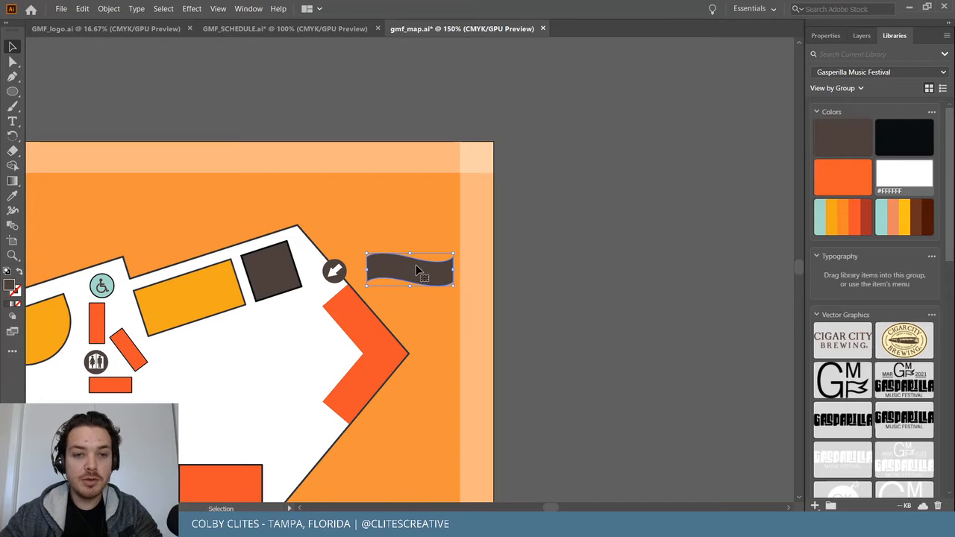
scroll(390, 339, "down", 2)
scroll(390, 340, "down", 2)
left_click(315, 389)
scroll(343, 367, "up", 1)
scroll(347, 370, "up", 3)
key("ctrl+v")
left_click_drag(407, 277, 388, 256)
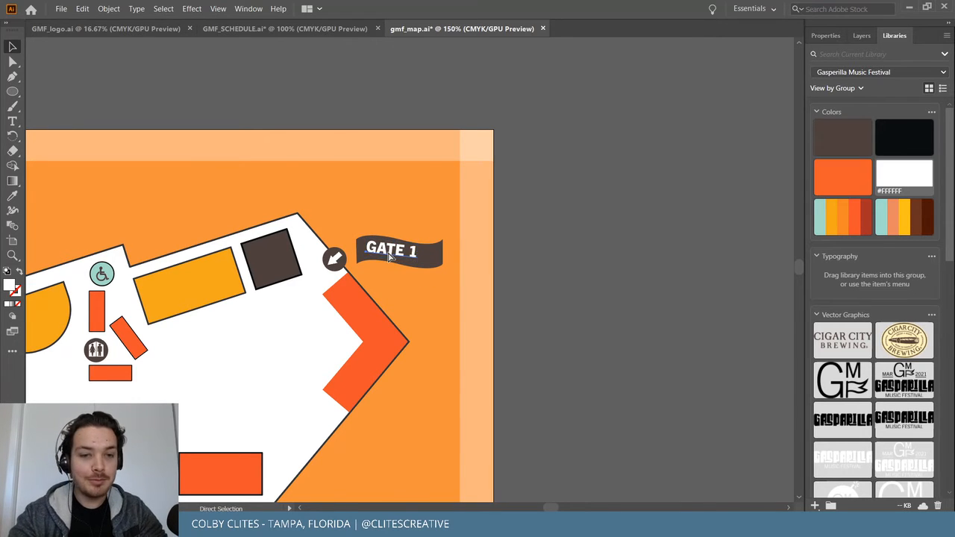
Change the copied label's '1' to 'VIP' so it reads GATE VIP.
scroll(389, 256, "up", 5)
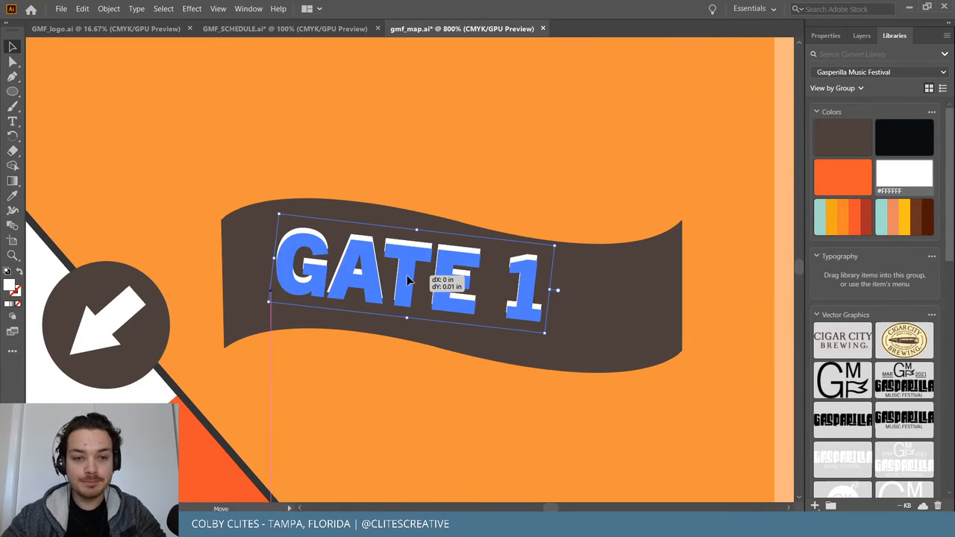
double_click(515, 288)
key("ctrl+a")
left_click_drag(538, 294, 515, 288)
type("vi")
key("BackSpace")
key("BackSpace")
type("vip")
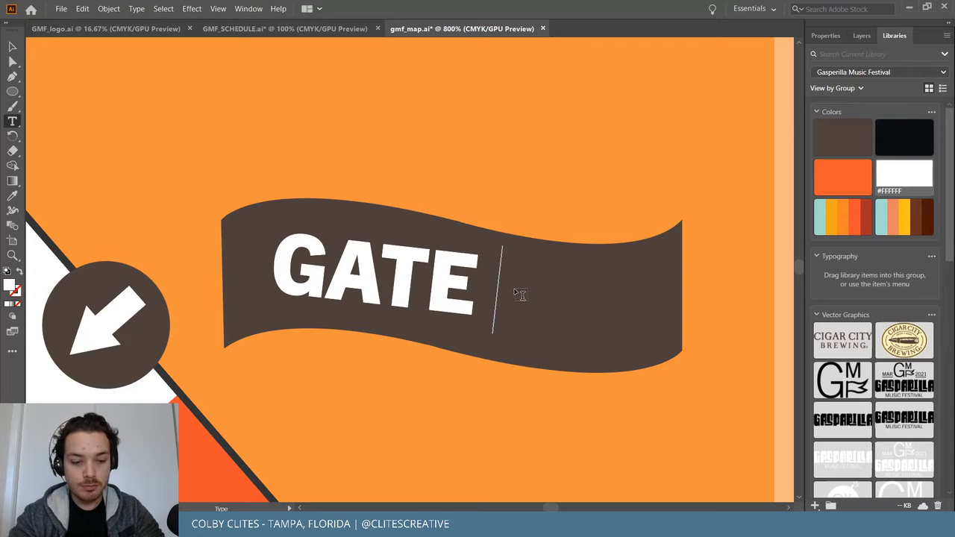
type("VIP")
key("Escape")
key("ctrl+minus")
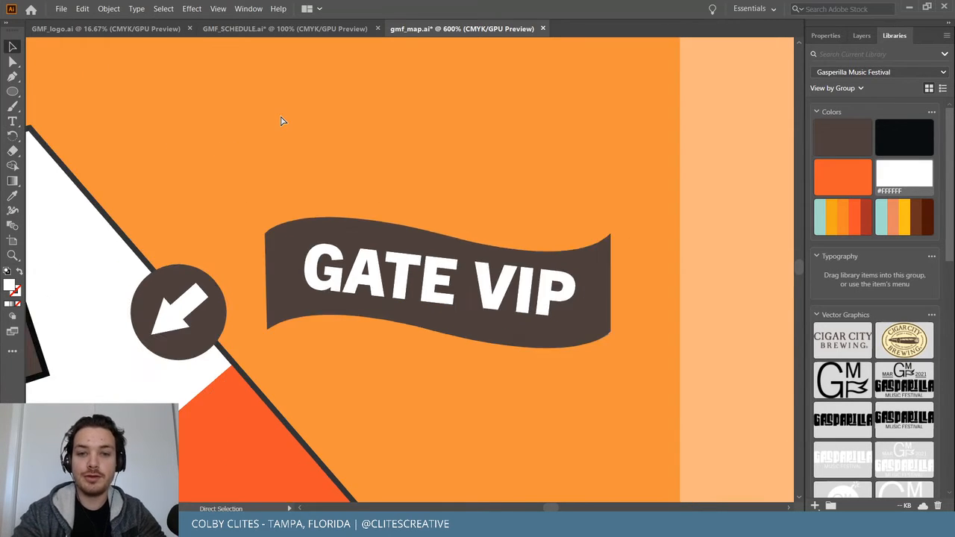
key("ctrl+minus")
key("ctrl+minus")
key("ctrl+minus")
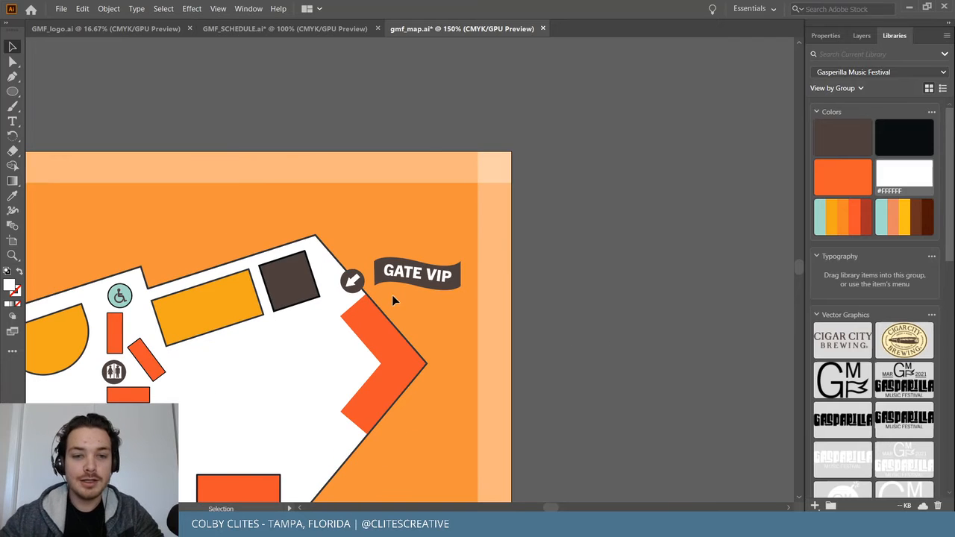
Drag the GATE 2 banner under its arrow and lower the GATE 1 banner beside its arrow.
left_click(422, 272)
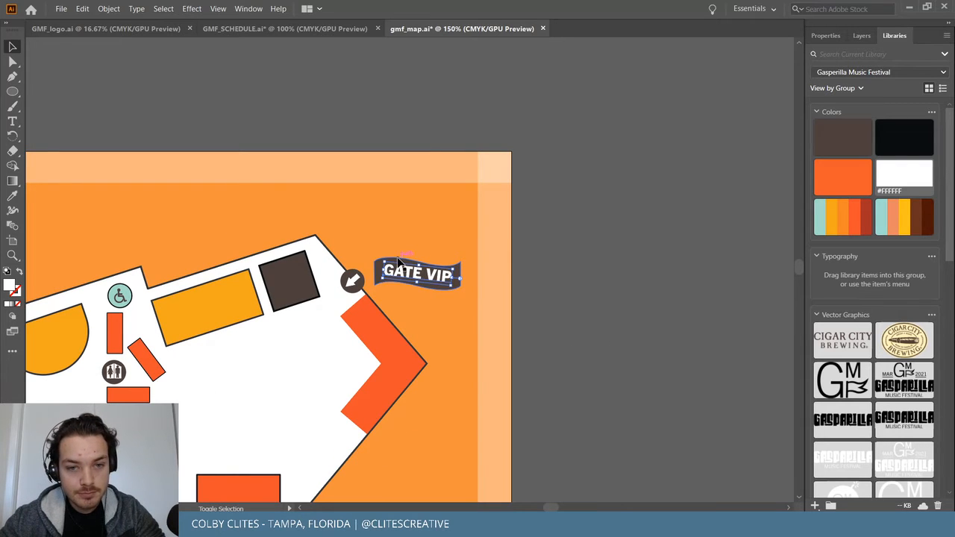
left_click(418, 265)
scroll(457, 325, "down", 2)
scroll(457, 325, "down", 5)
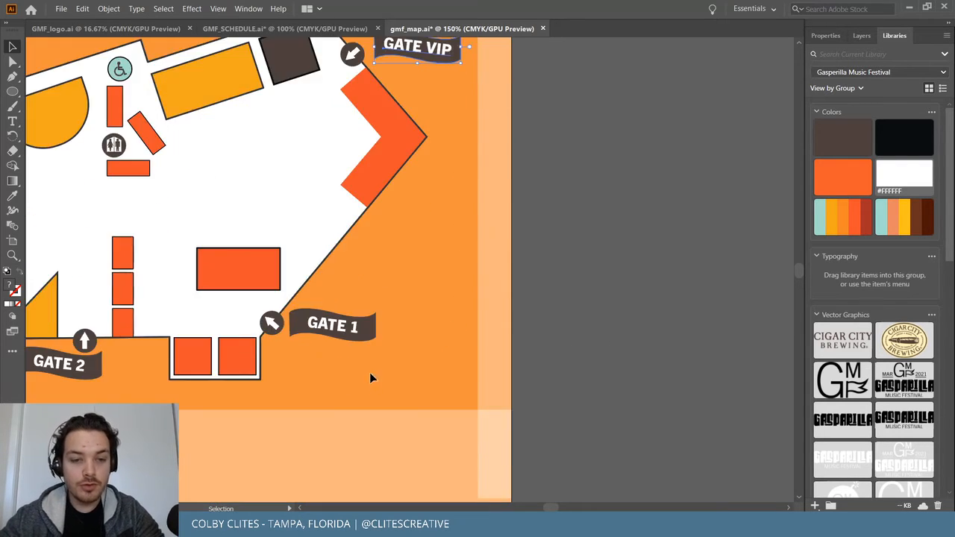
left_click(367, 330)
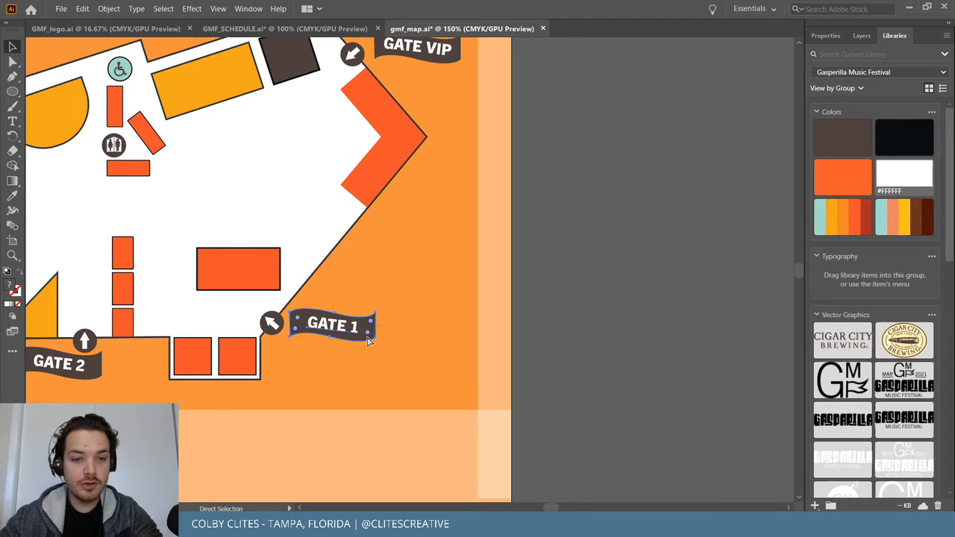
left_click(96, 377)
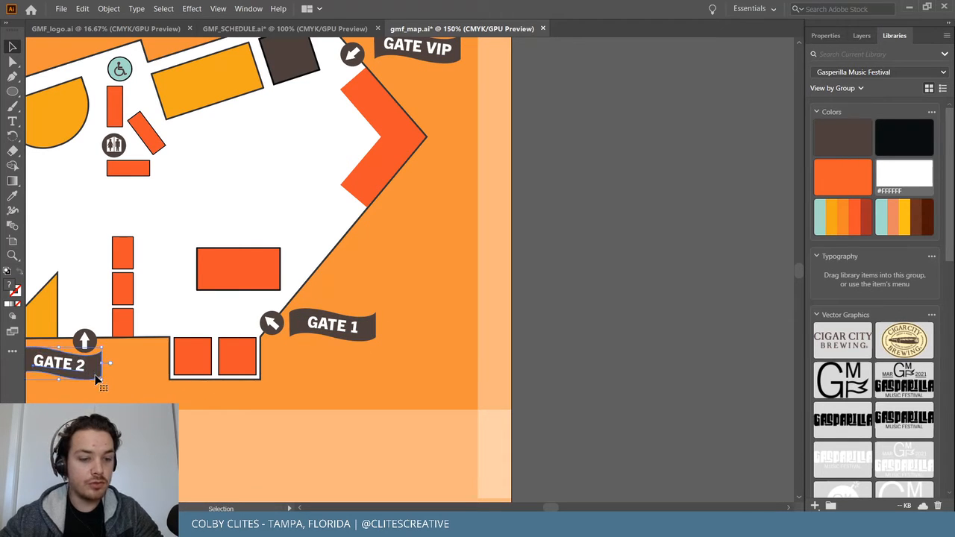
scroll(222, 403, "left", 3)
scroll(223, 405, "left", 4)
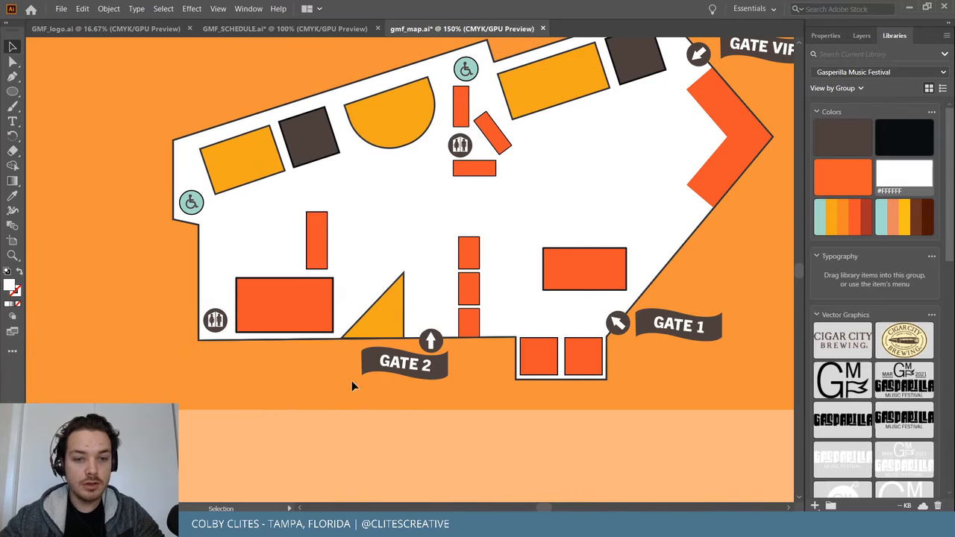
mouse_move(397, 369)
left_mouse_down()
mouse_move(483, 364)
mouse_move(384, 374)
mouse_move(368, 359)
mouse_move(395, 367)
left_mouse_up()
left_click_drag(695, 333, 677, 358)
left_click_drag(437, 378, 442, 377)
left_click_drag(680, 361, 678, 363)
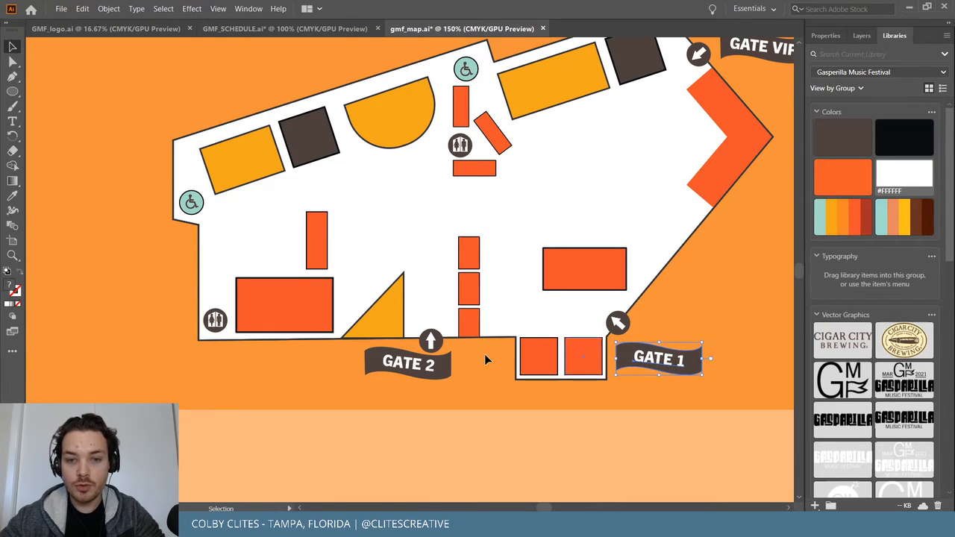
left_click_drag(430, 364, 426, 364)
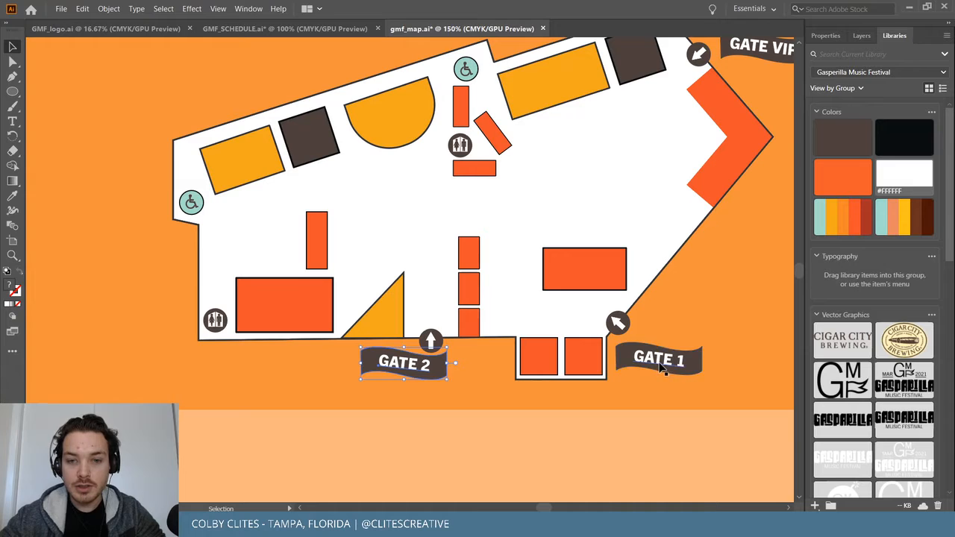
Nudge GATE 2 up and right with arrow keys and settle GATE 1 in place.
left_click(433, 341)
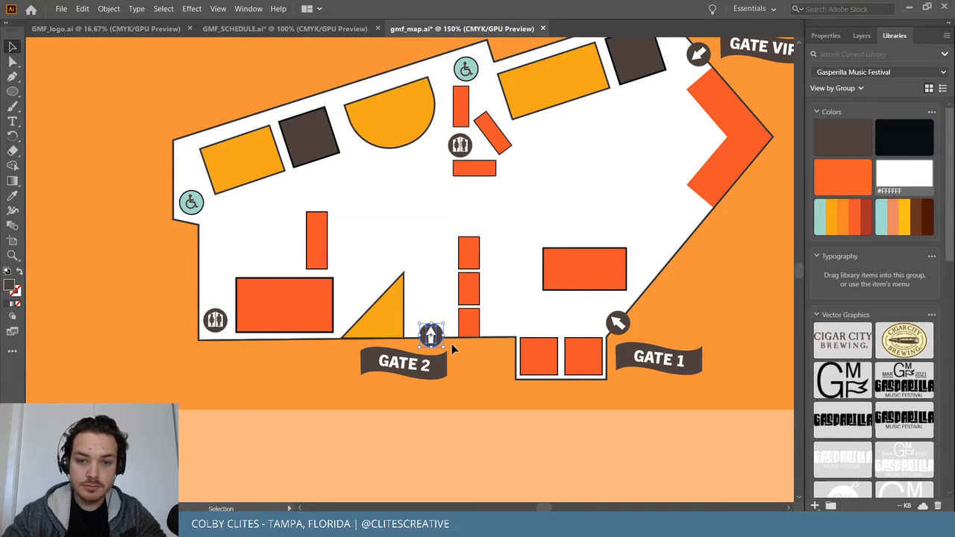
left_click(424, 379)
key("Up")
key("Up")
key("Up")
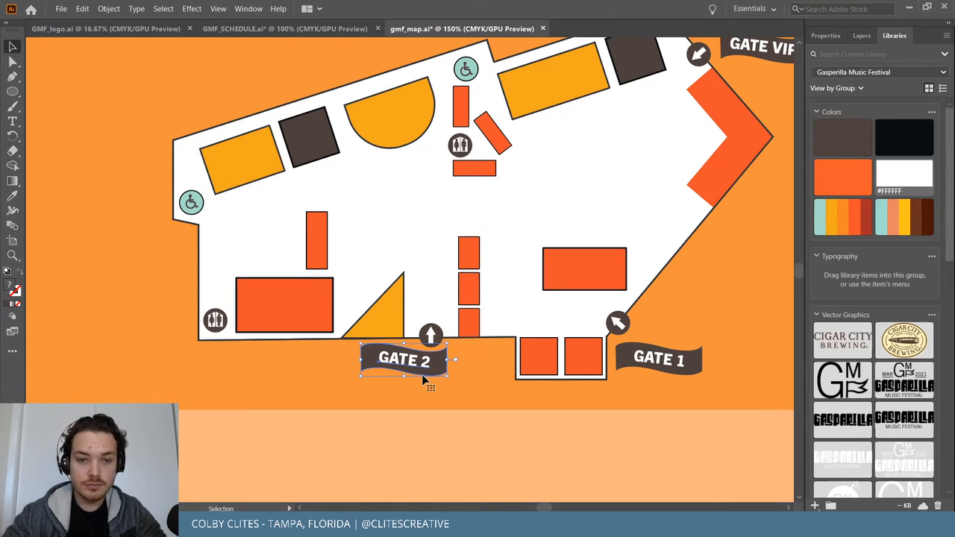
key("Right")
key("Right")
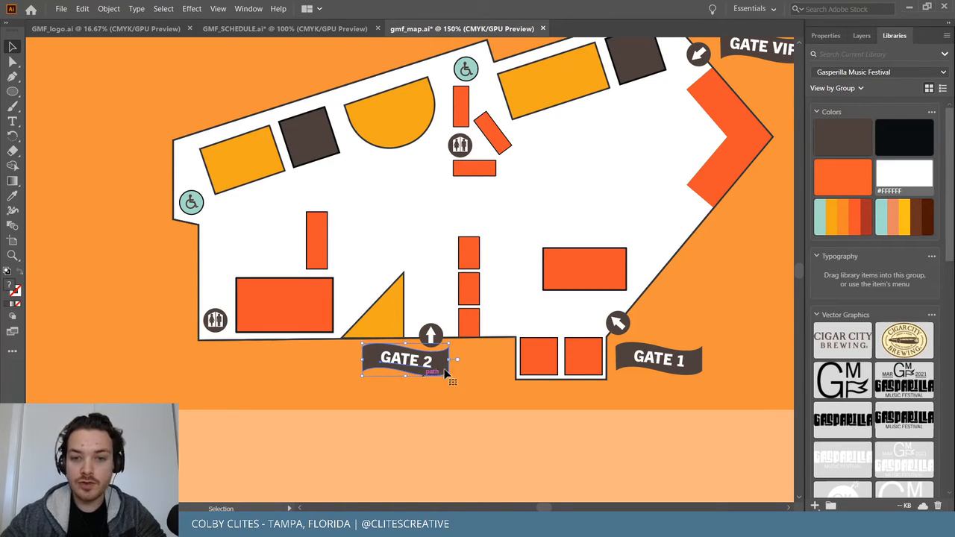
left_click_drag(655, 366, 655, 365)
left_click(681, 391)
Move the GATE VIP banner up and left, snug beside its arrow.
scroll(677, 388, "right", 3)
scroll(655, 360, "up", 3)
left_click_drag(611, 175, 654, 188)
scroll(660, 250, "left", 2)
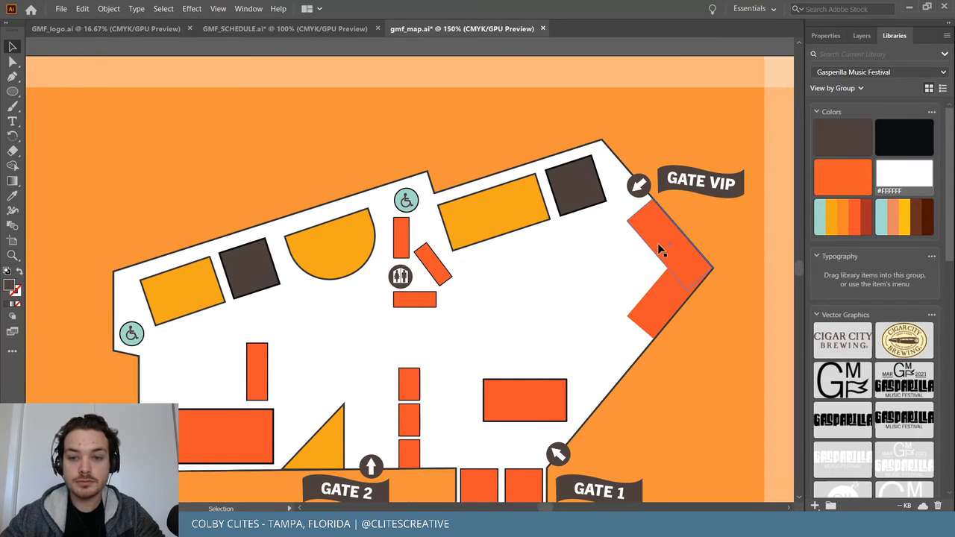
scroll(660, 249, "left", 1)
Zoom to 100% and save gmf_map.ai.
key("ctrl+minus")
key("ctrl+minus")
key("ctrl+equal")
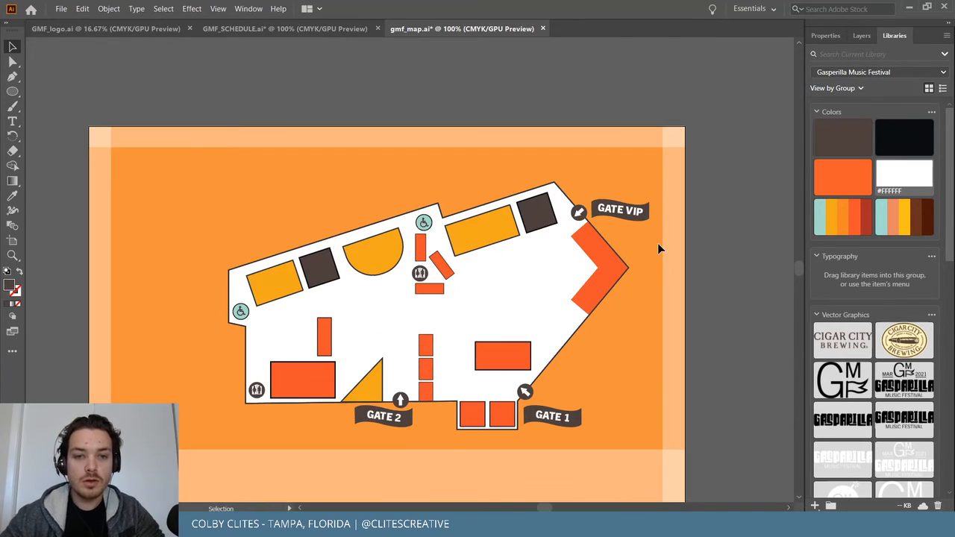
left_click(61, 8)
left_click(82, 97)
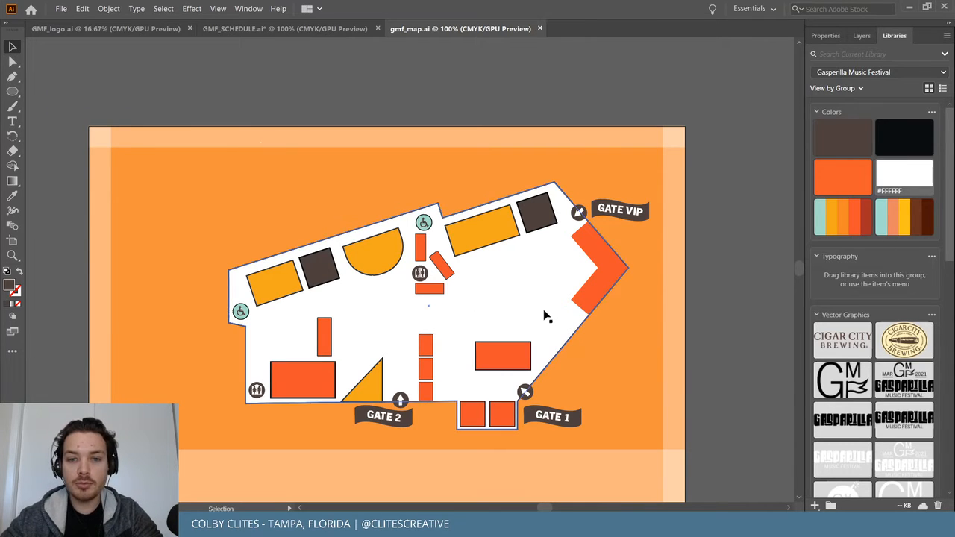
Merge the orange chevron by Gate VIP with the rectangle above it into one chevron.
left_click(613, 263)
left_click(596, 250, "shift")
left_click(819, 35)
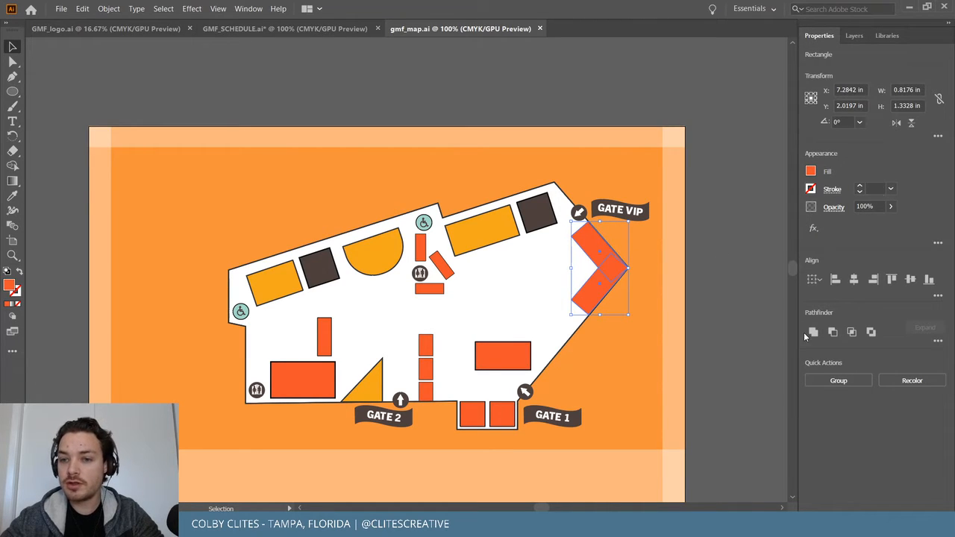
left_click(812, 338)
left_click(716, 207)
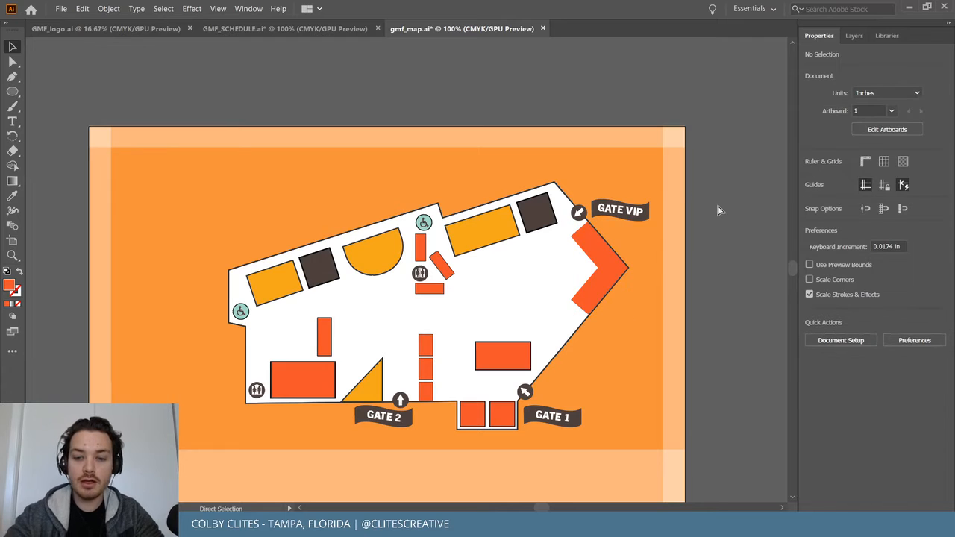
Zoom in, select the three stacked rectangles and check their stroke colour options.
key("ctrl+equal")
key("ctrl+equal")
key("ctrl+equal")
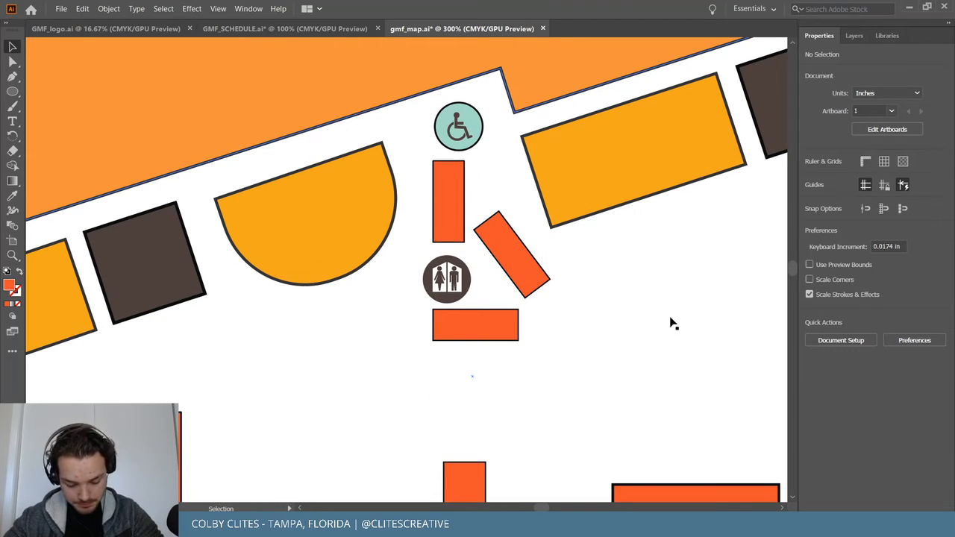
scroll(670, 324, "down", 2)
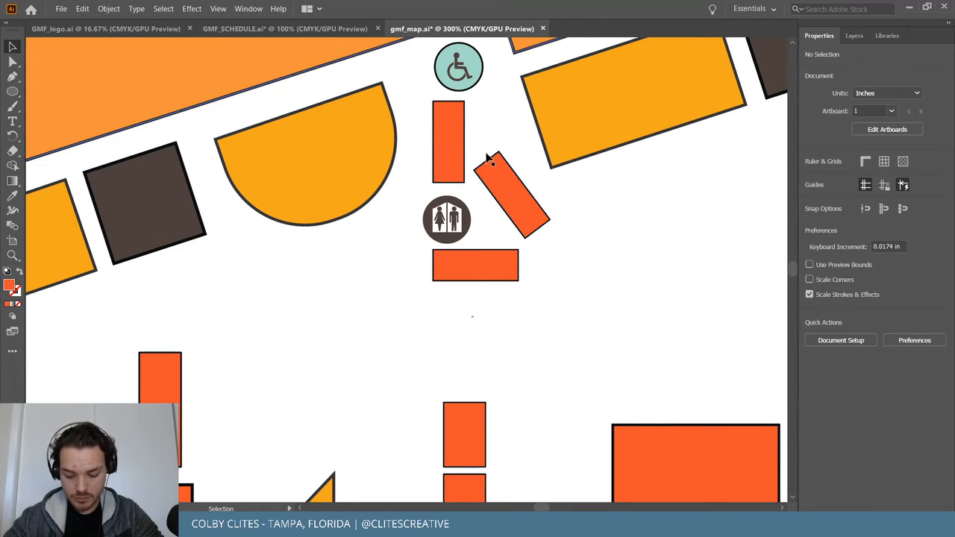
scroll(489, 159, "down", 6)
left_click(466, 244)
left_click(465, 313, "shift")
left_click(471, 368, "shift")
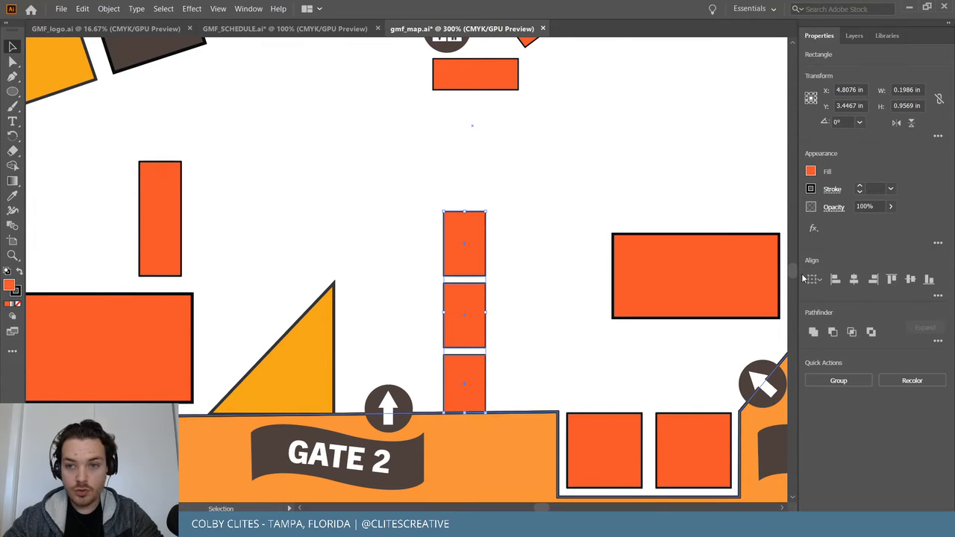
left_click(811, 189)
left_click(601, 179)
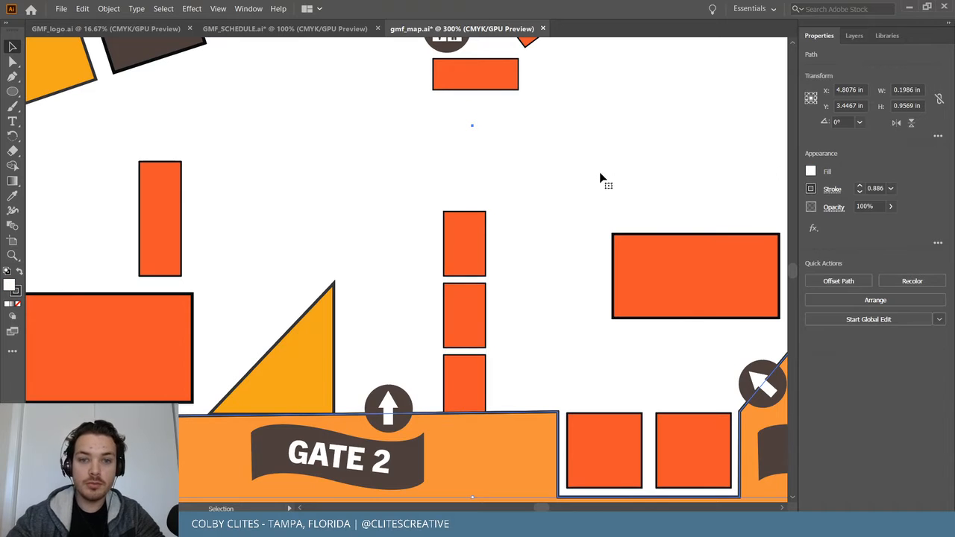
Remove the stroke from the three stacked rectangles, then undo the removal.
key("ctrl+minus")
key("ctrl+minus")
left_click(395, 330)
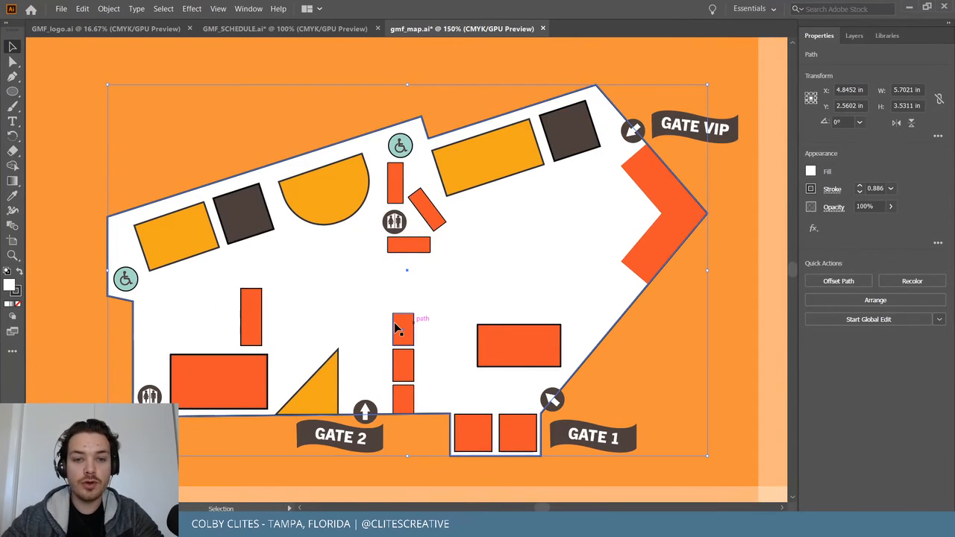
left_click(411, 373, "shift")
left_click(407, 400, "shift")
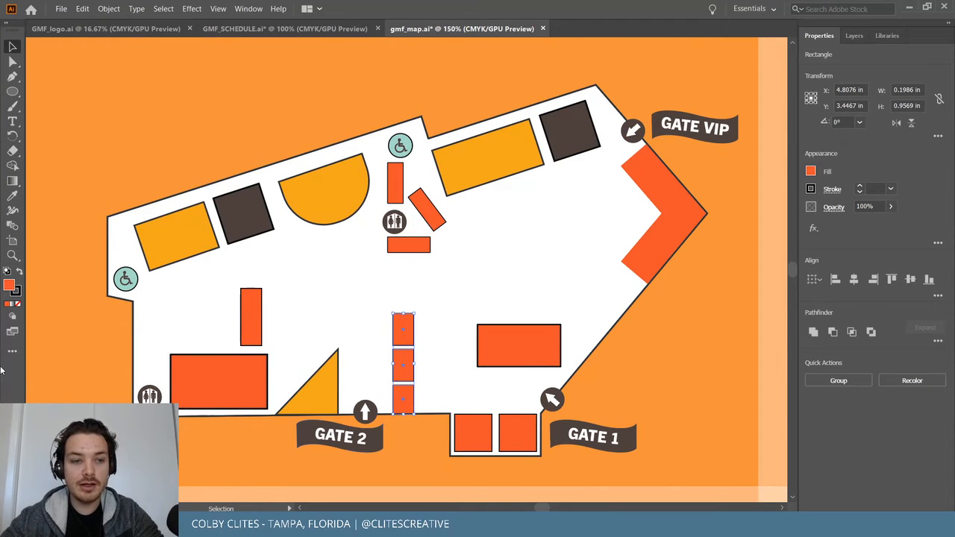
left_click(15, 292)
left_click(19, 305)
left_click(111, 332)
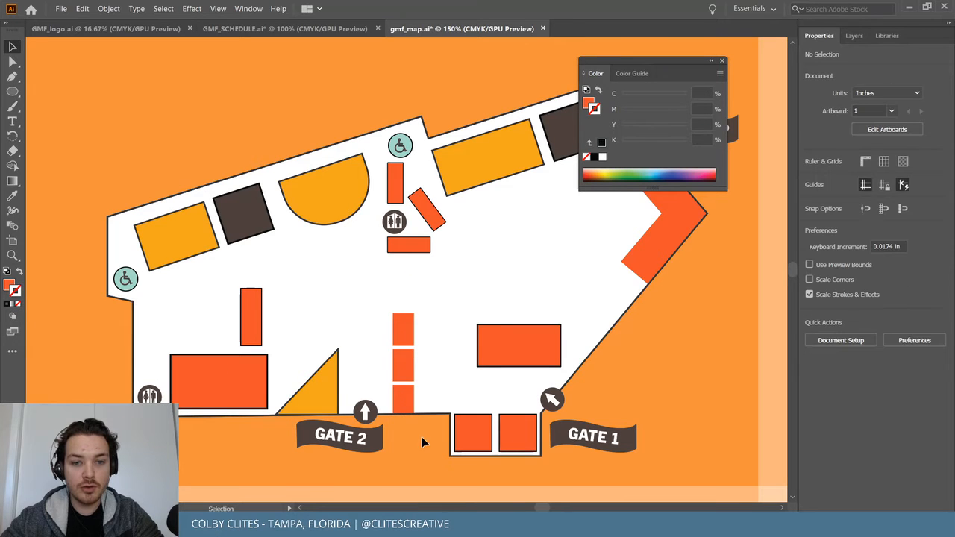
key("ctrl+z")
Select the map's booth shapes, from the yellow and dark rectangles to the red squares by Gate 1.
scroll(675, 341, "up", 1)
left_click(542, 421, "shift")
left_click(539, 217, "shift")
left_click(569, 190, "shift")
left_click(306, 246, "shift")
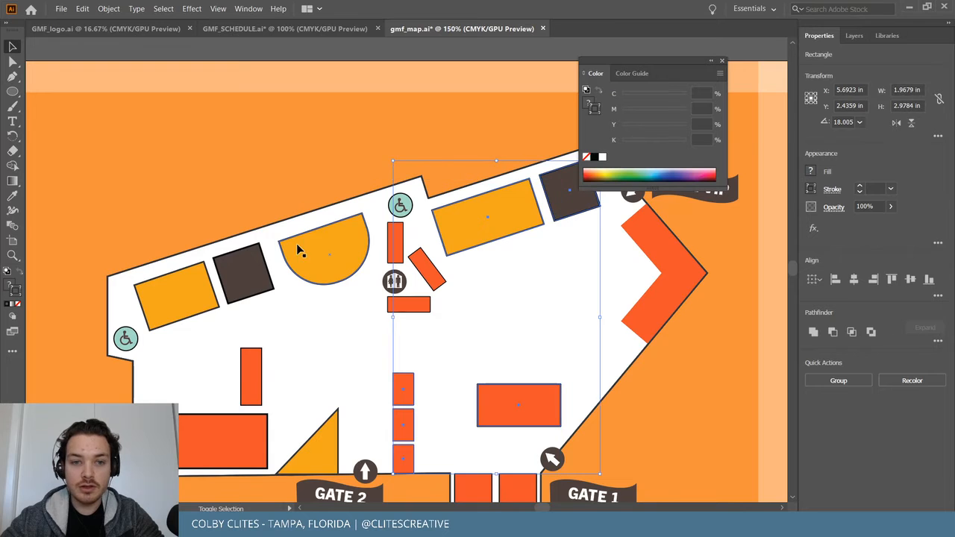
left_click(394, 243, "shift")
left_click(428, 272, "shift")
left_click(243, 273, "shift")
left_click(201, 277, "shift")
left_click(251, 385, "shift")
left_click(241, 435, "shift")
left_click(326, 454, "shift")
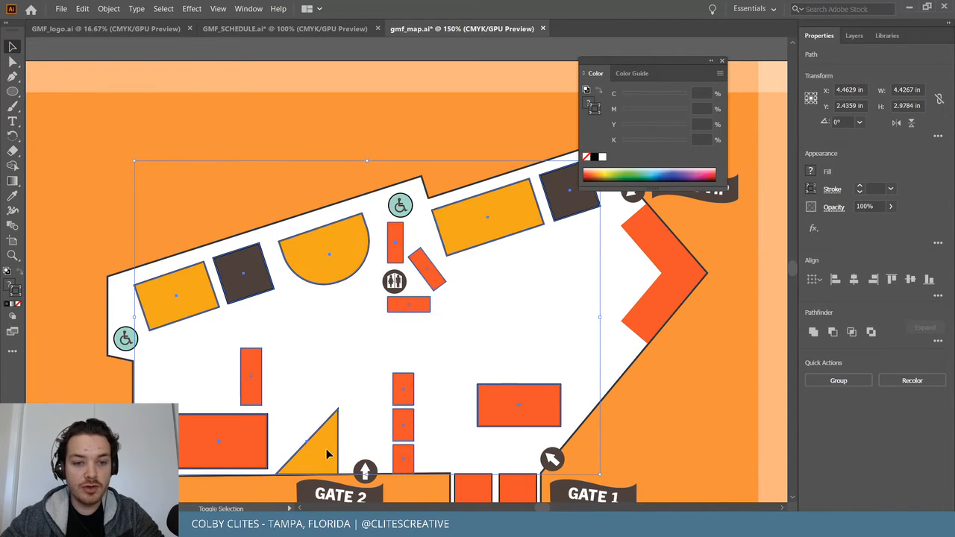
scroll(388, 448, "down", 1)
left_click(505, 432, "shift")
left_click(473, 422, "shift")
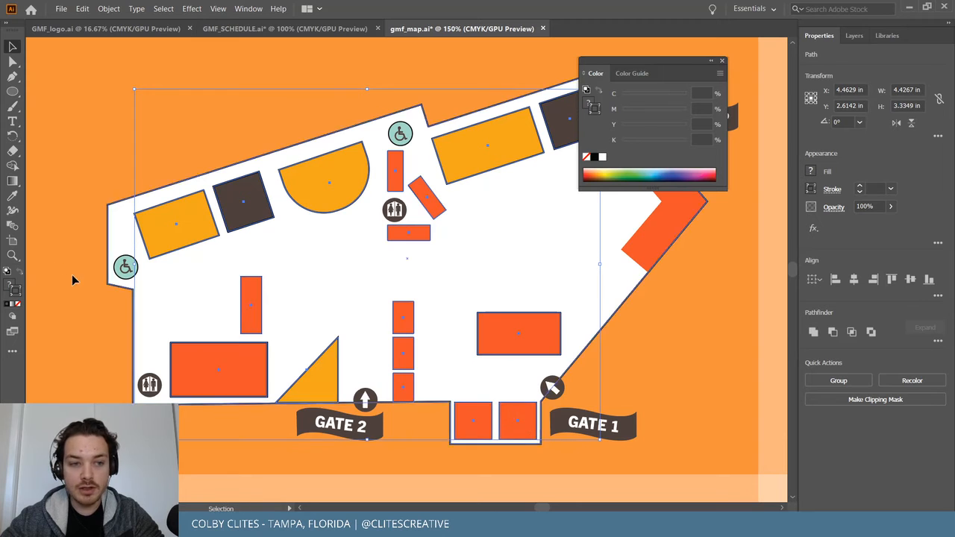
Set the selected shapes' stroke to black (000000), then remove the outline again and deselect.
double_click(18, 294)
type("000000")
left_click(305, 52)
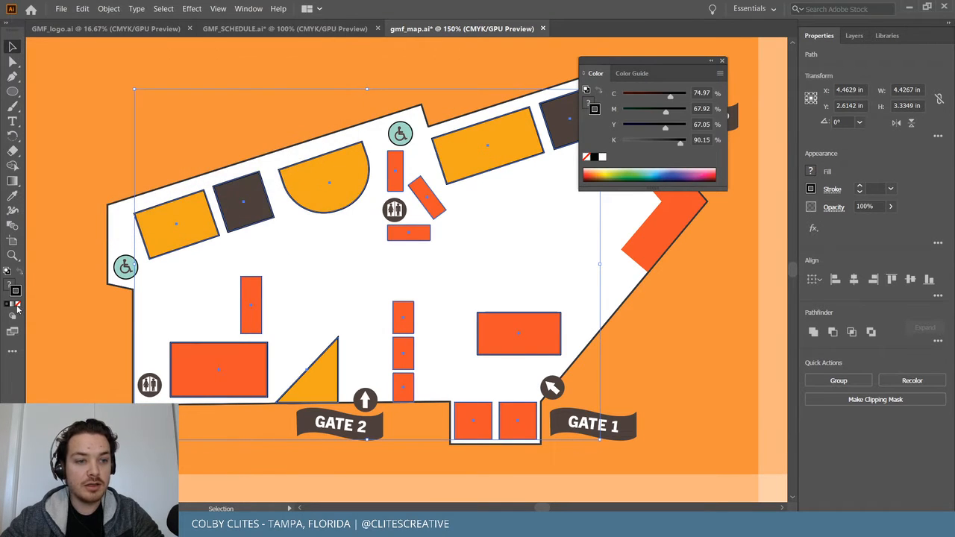
left_click(18, 306)
left_click(69, 295)
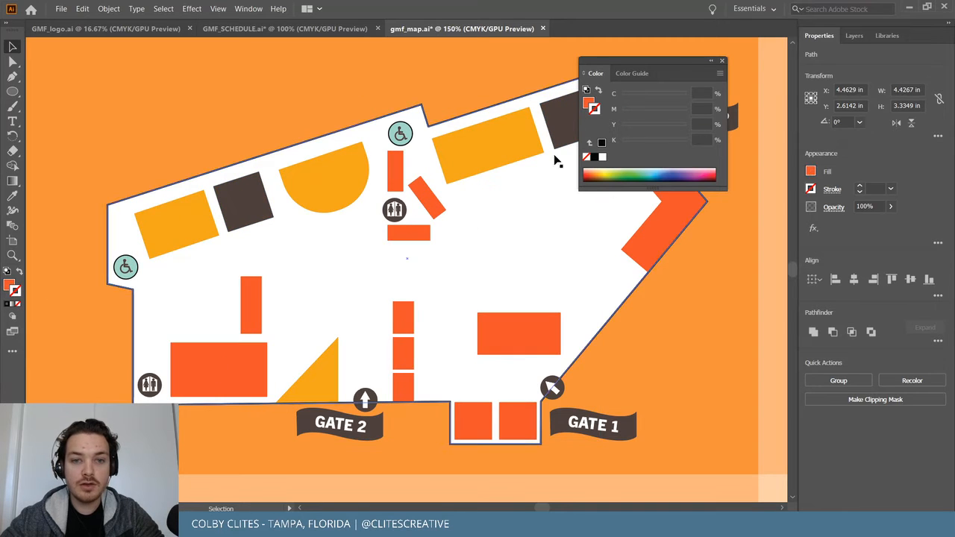
left_click(721, 62)
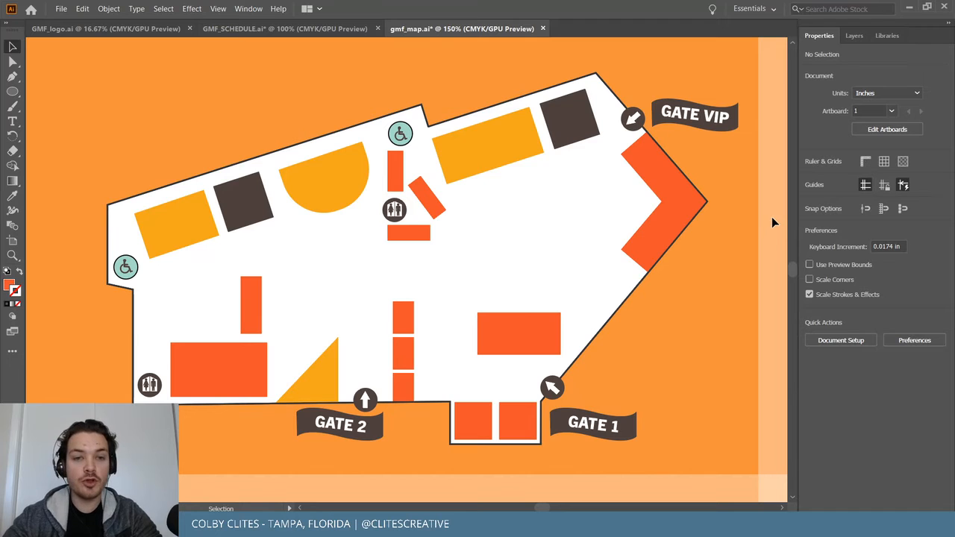
Select the top and right booths, including the orange chevron and the bottom squares by Gate 1.
key("ctrl+a")
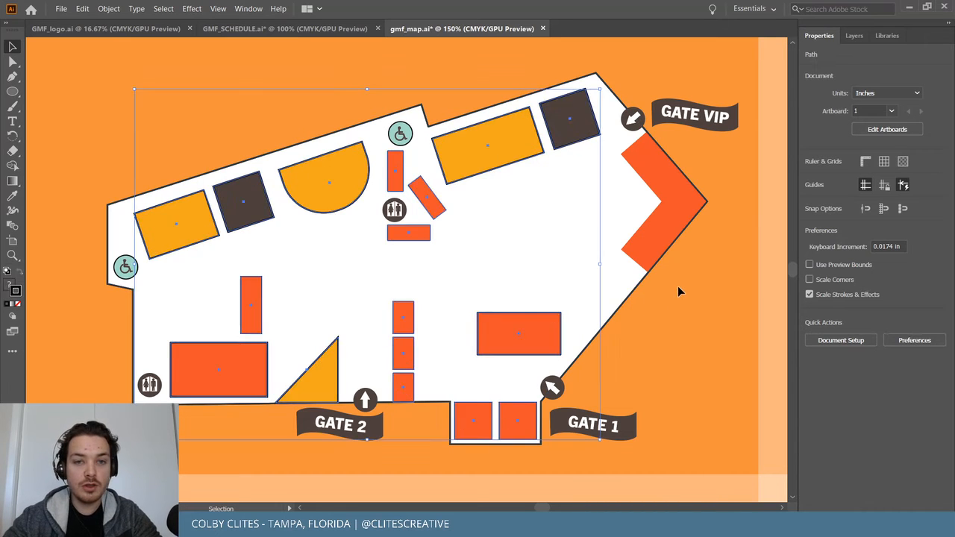
left_click(679, 287)
left_click(531, 135)
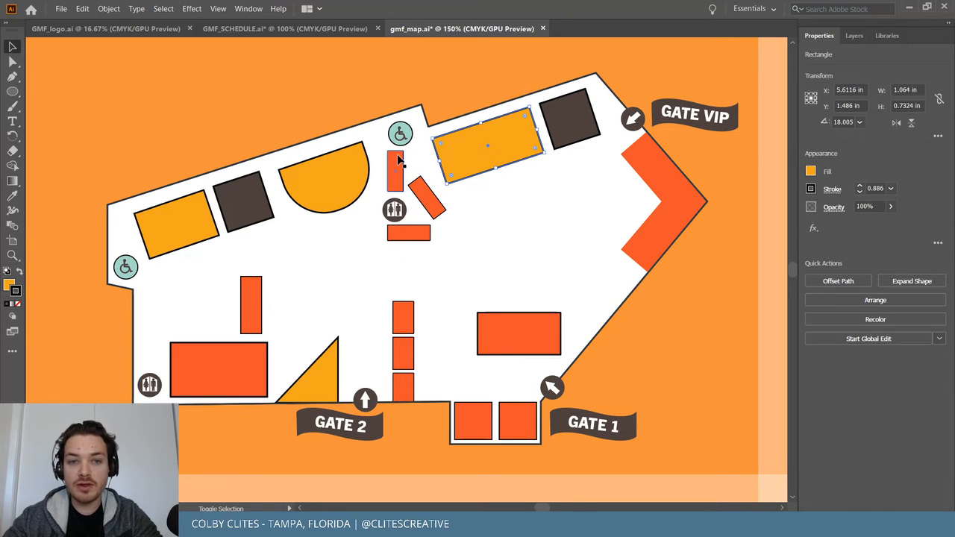
left_click(569, 118, "shift")
left_click(661, 162, "shift")
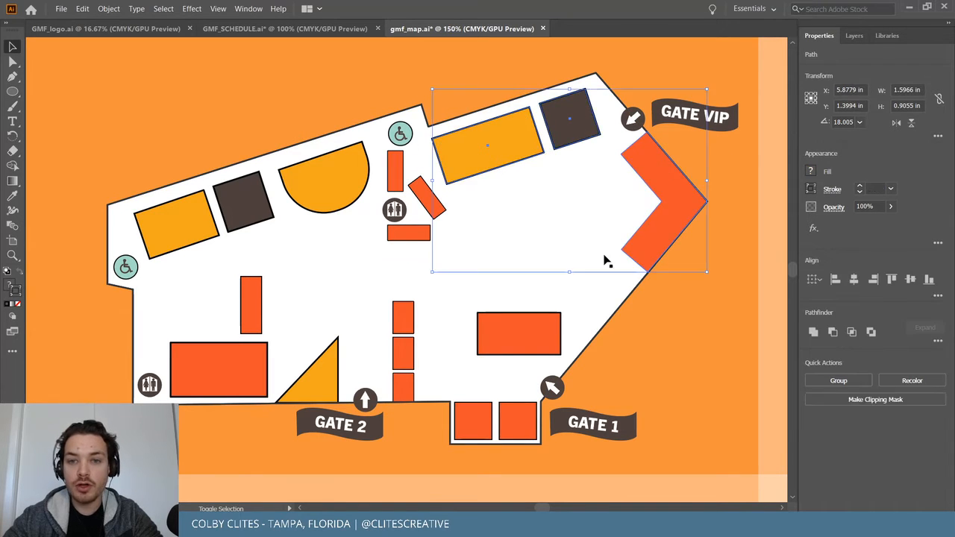
left_click(542, 323, "shift")
left_click(484, 412, "shift")
left_click(514, 418, "shift")
left_click(400, 318, "shift")
Add the stacked, left-side and bottom-left booths and the yellow triangle to the selection.
left_click(409, 359, "shift")
left_click(405, 385, "shift")
left_click(396, 236, "shift")
left_click(427, 203, "shift")
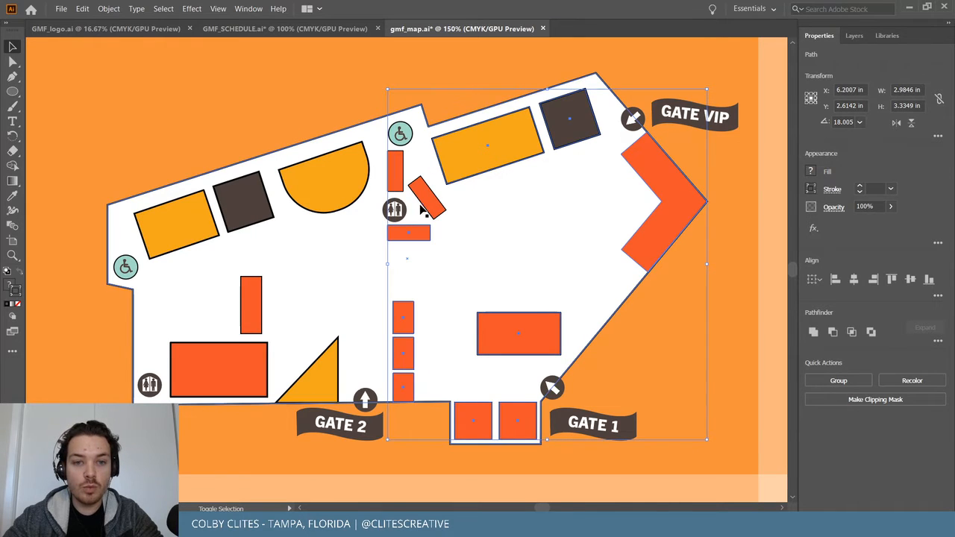
left_click(329, 175, "shift")
left_click(244, 200, "shift")
left_click(191, 218, "shift")
left_click(242, 295, "shift")
left_click(231, 363, "shift")
left_click(332, 377, "shift")
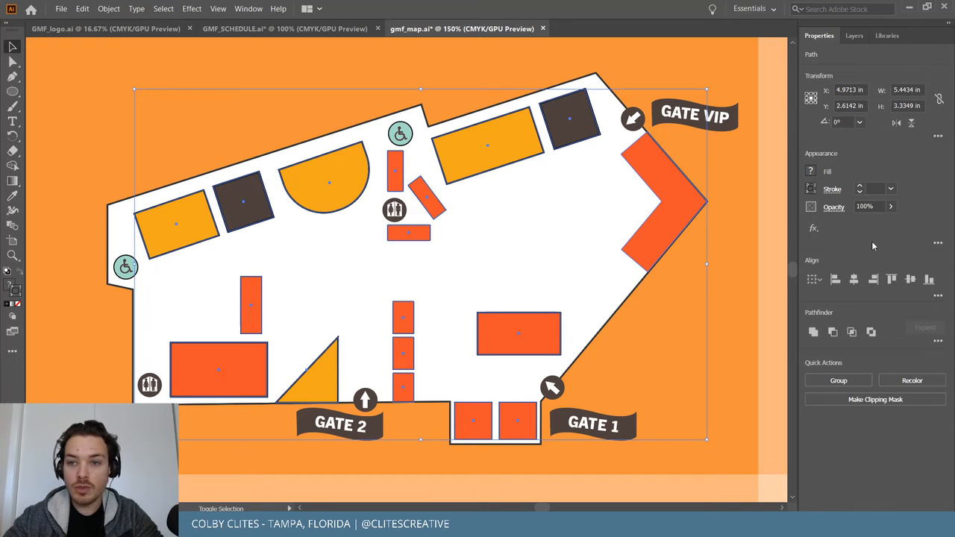
Give the selected booths a 1 pt stroke weight and move the GATE 1 banner up beside its arrow.
left_click(862, 190)
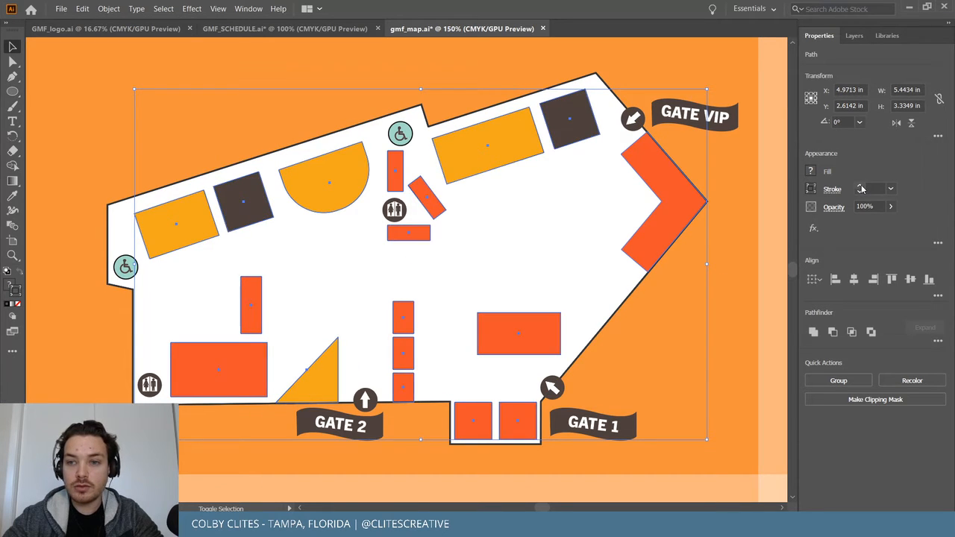
left_click(874, 188)
type("1")
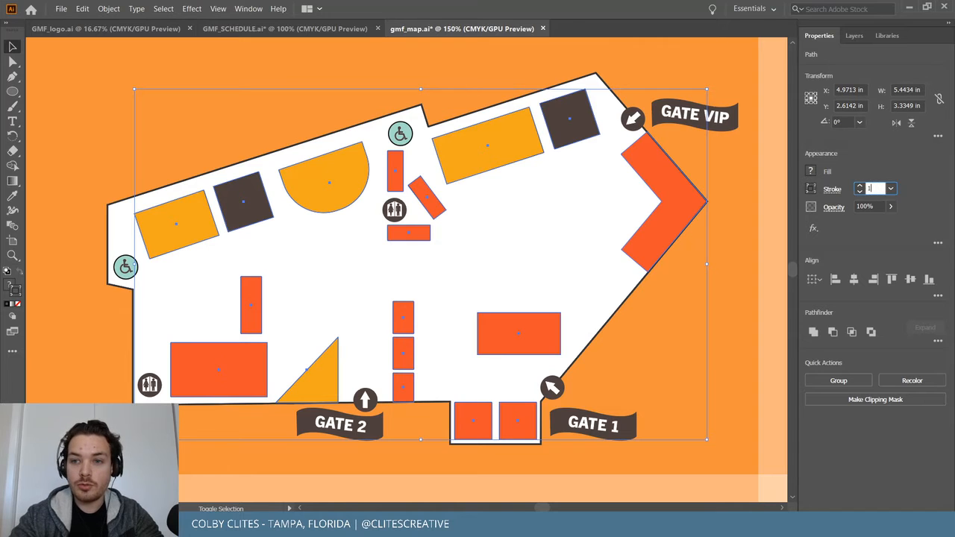
key("Return")
left_click(537, 65)
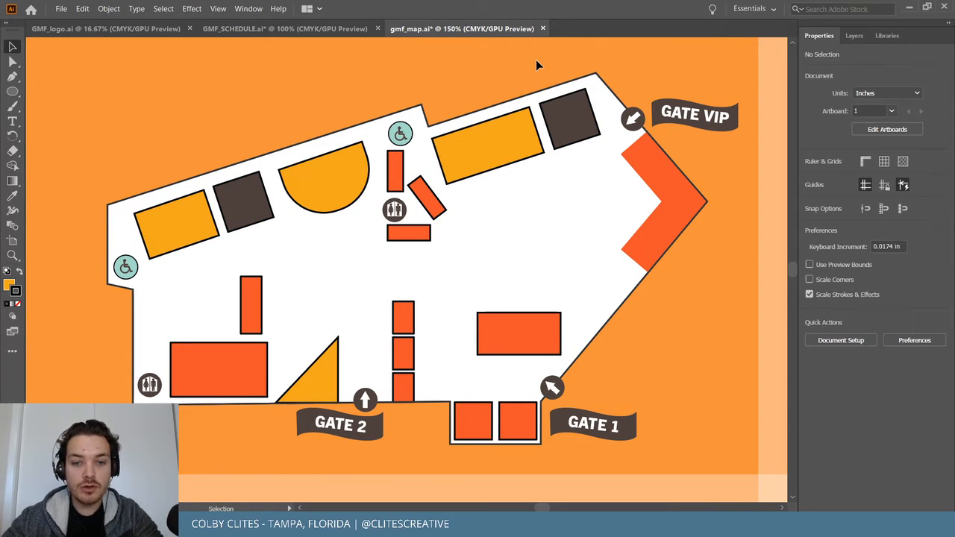
left_click_drag(623, 422, 639, 388)
Save the venue map file.
left_click(698, 309)
scroll(698, 312, "up", 1)
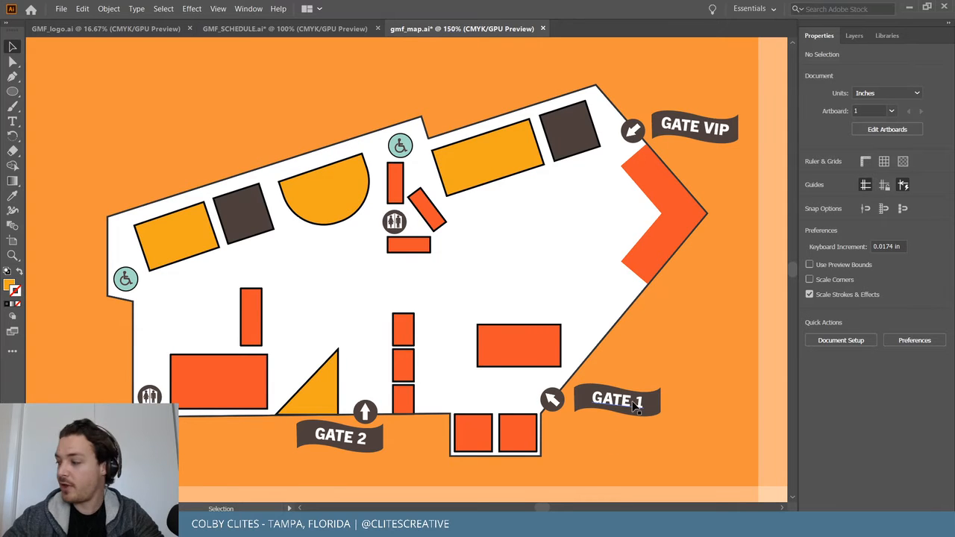
scroll(653, 340, "up", 2)
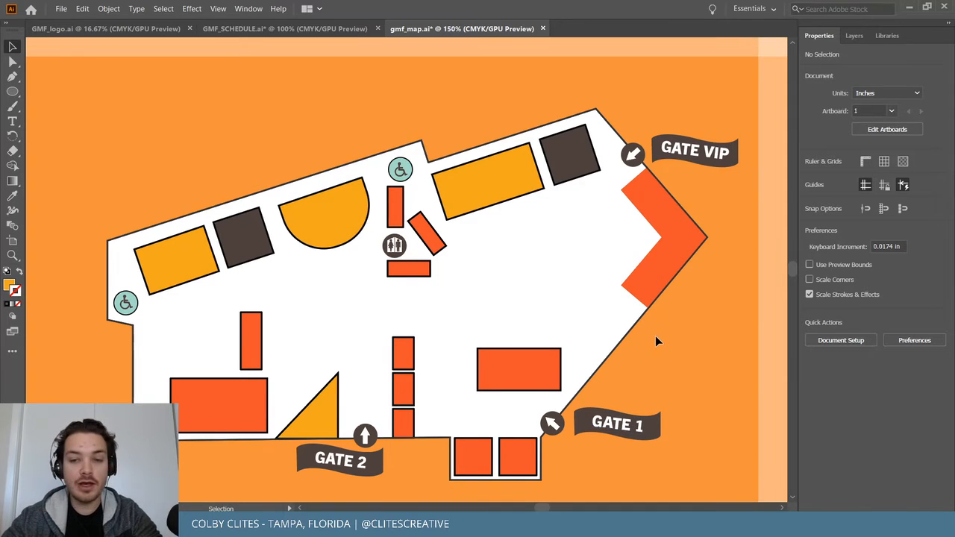
left_click(60, 9)
left_click(112, 97)
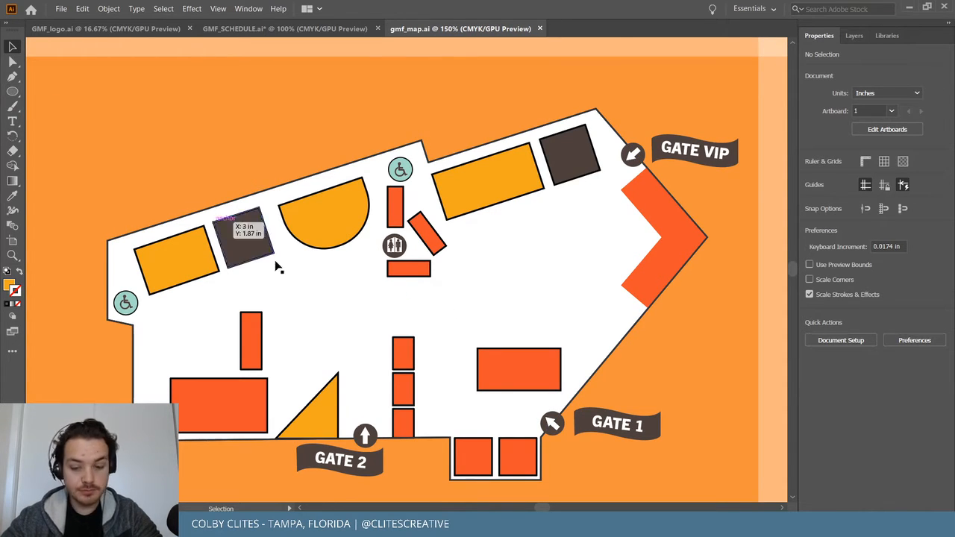
Lock the white map background in place after undoing an accidental move.
key("ctrl+equal")
scroll(285, 270, "down", 3)
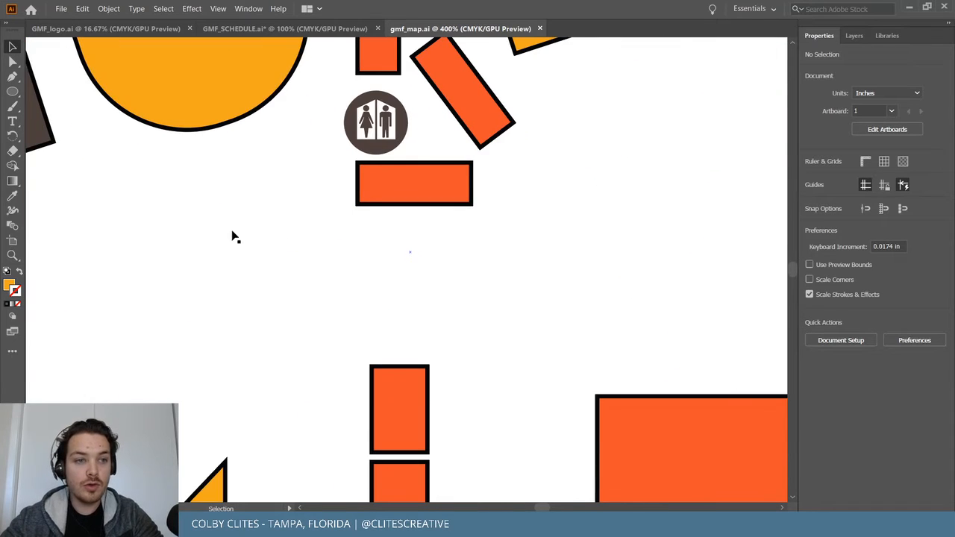
key("p")
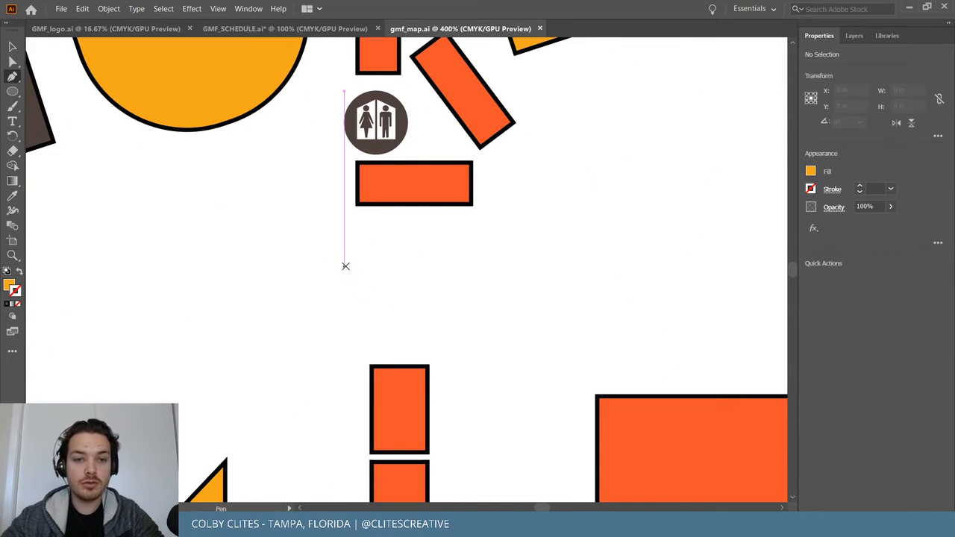
left_click(409, 252)
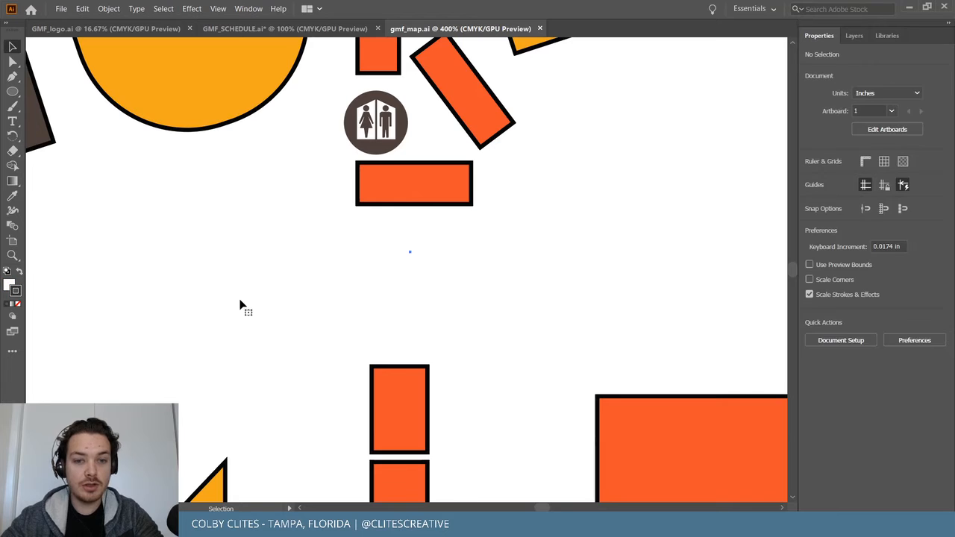
key("ctrl+0")
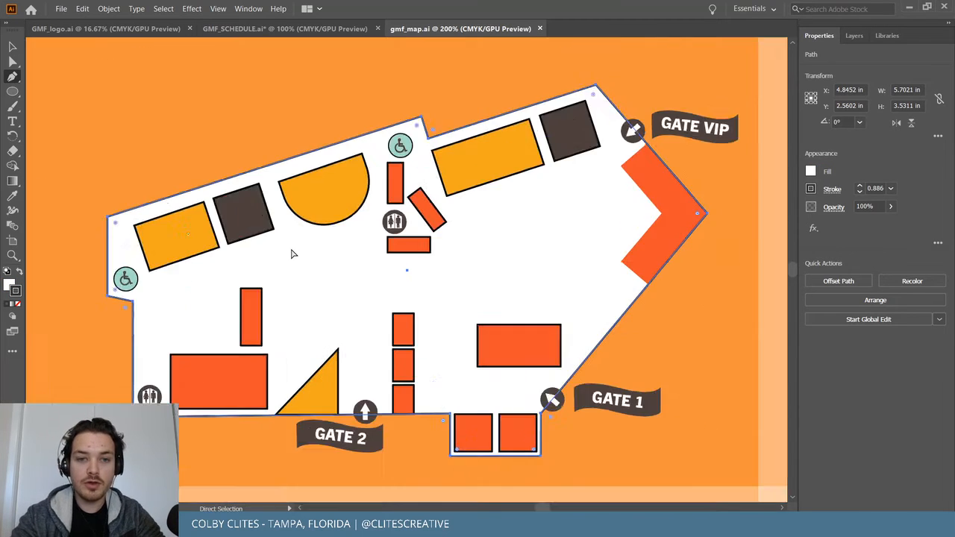
key("v")
left_click_drag(339, 264, 244, 288)
key("ctrl+z")
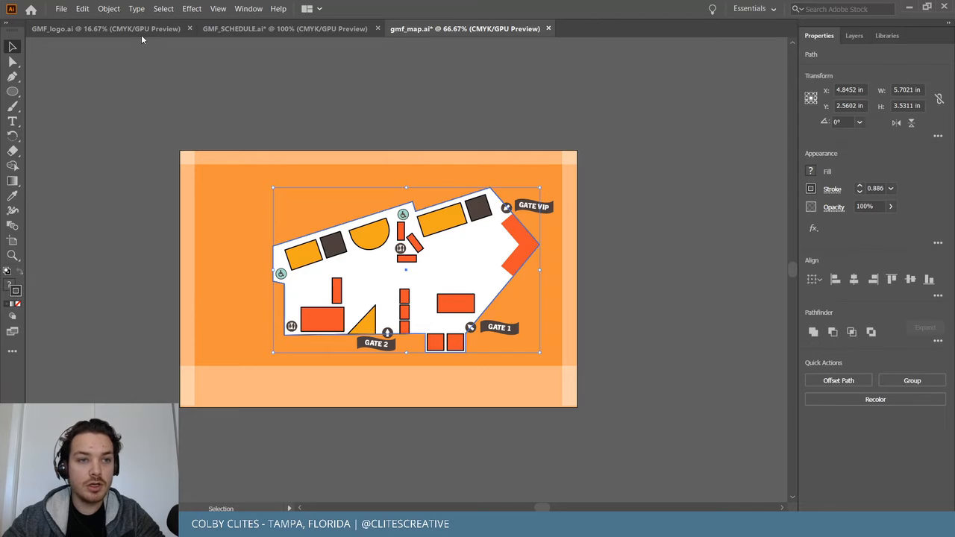
left_click(108, 8)
mouse_move(147, 87)
left_click(263, 88)
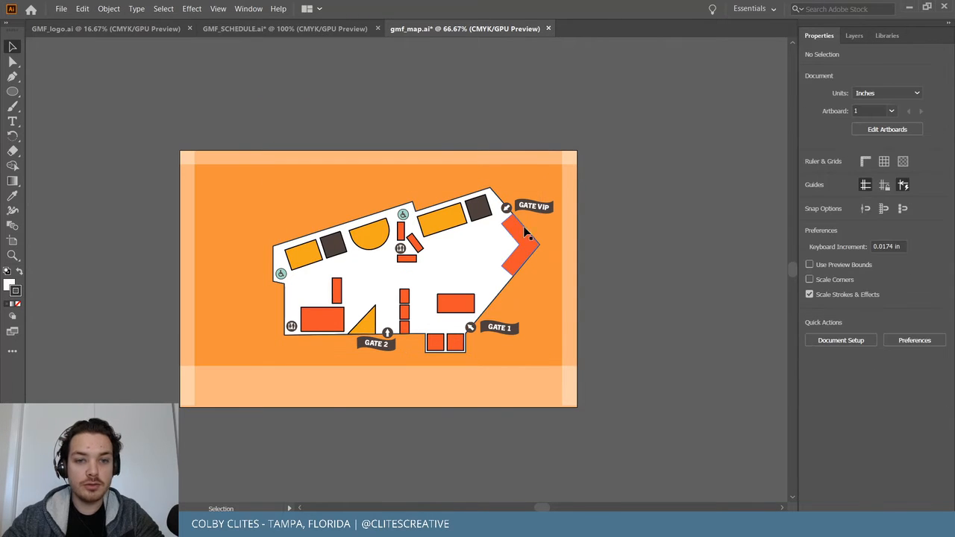
Draw a horizontal line below the restroom icon and duplicate it downward as a second rail.
key("ctrl+plus")
key("ctrl+plus")
key("ctrl+plus")
key("ctrl+plus")
key("ctrl+plus")
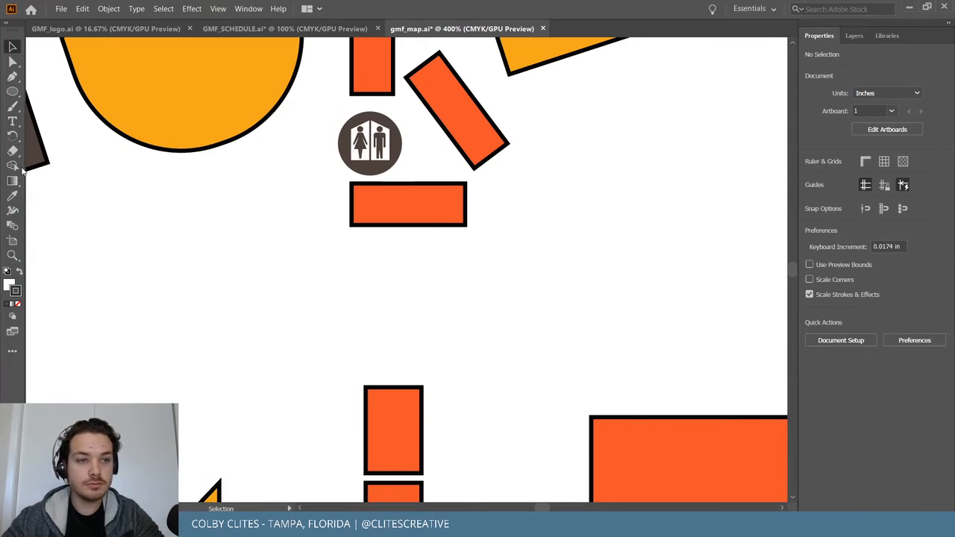
key("p")
left_click(289, 267)
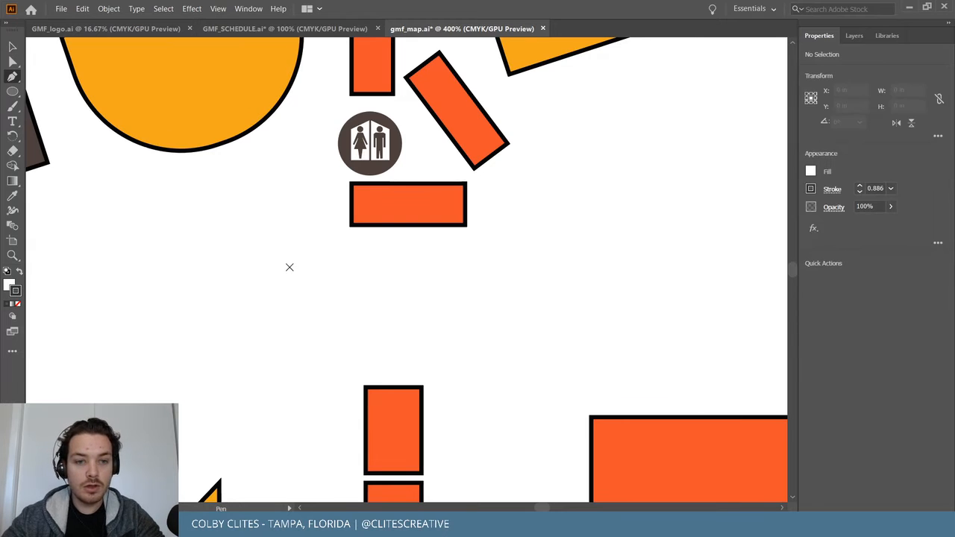
left_click(516, 266)
key("v")
left_click(502, 280)
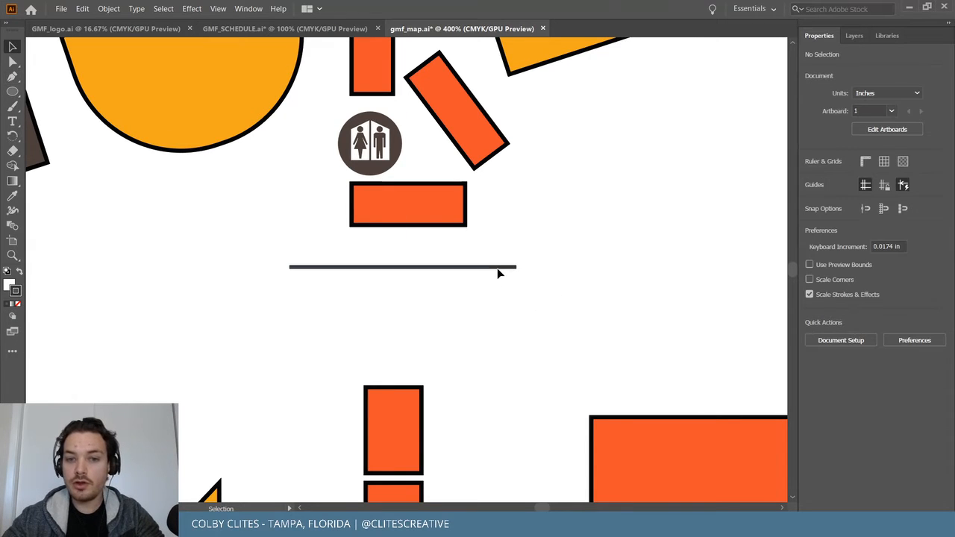
left_click(494, 266)
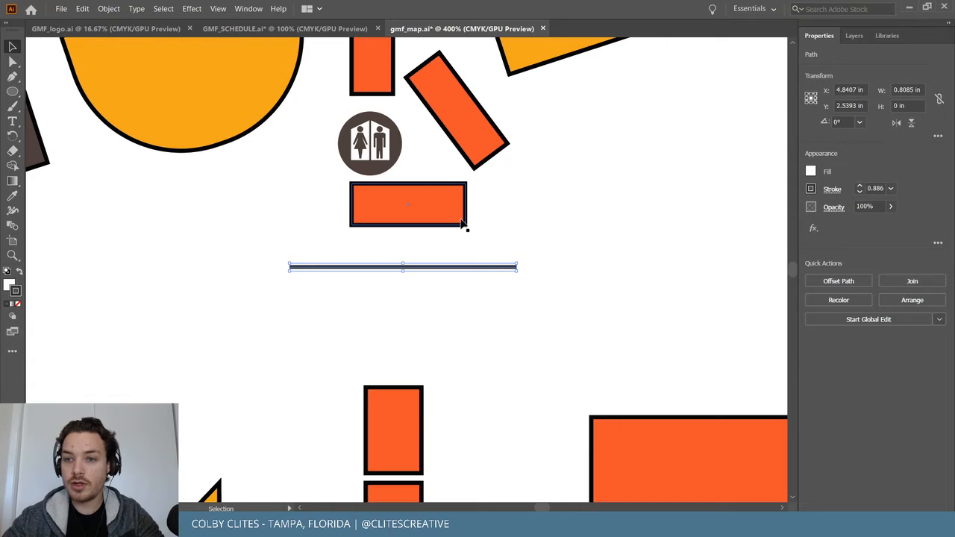
left_click(579, 272)
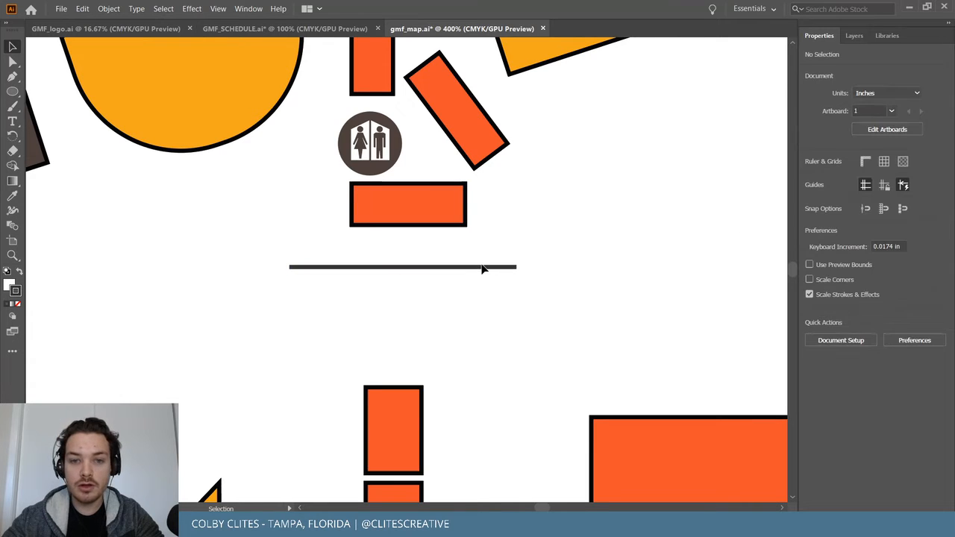
left_click_drag(482, 269, 450, 337)
left_click(586, 306)
left_click(551, 306)
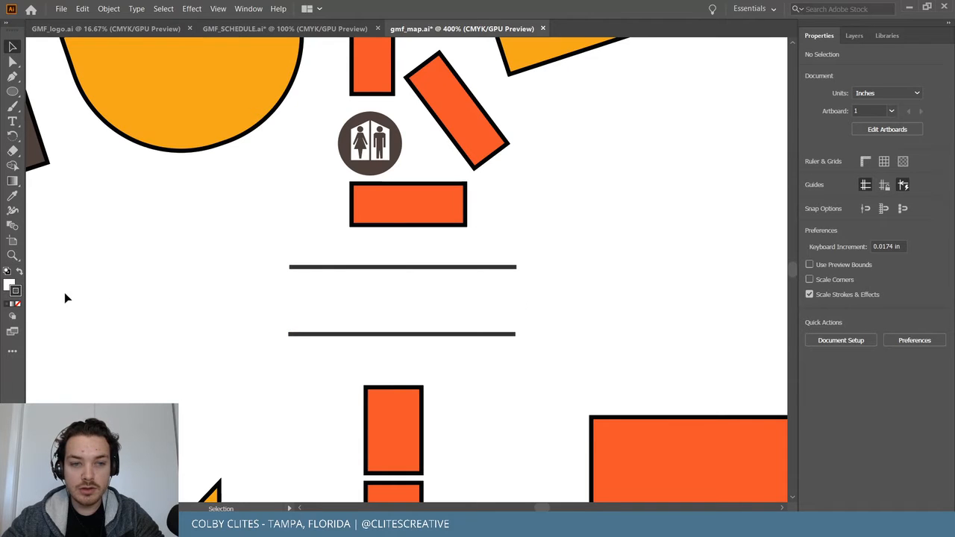
Turn on rulers and place a vertical guide at the lines' left ends.
left_click(218, 8)
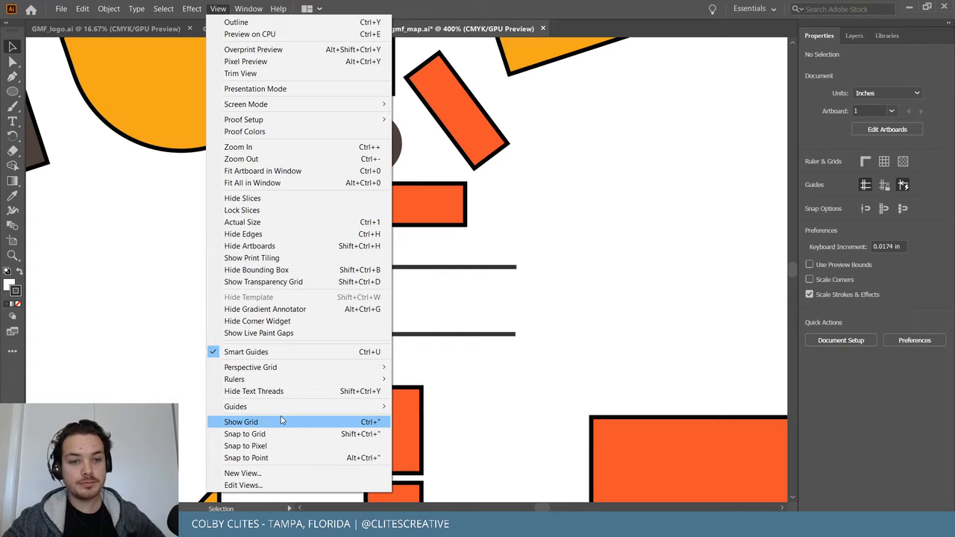
mouse_move(279, 379)
left_click(437, 382)
left_click_drag(33, 144, 289, 166)
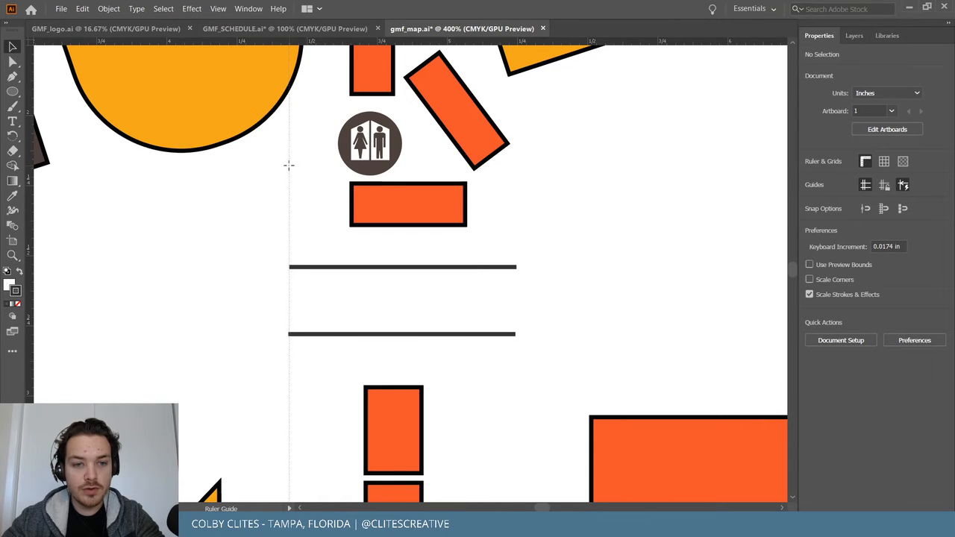
Snap the lower line's end onto the guide, then delete the guide.
left_click(460, 335)
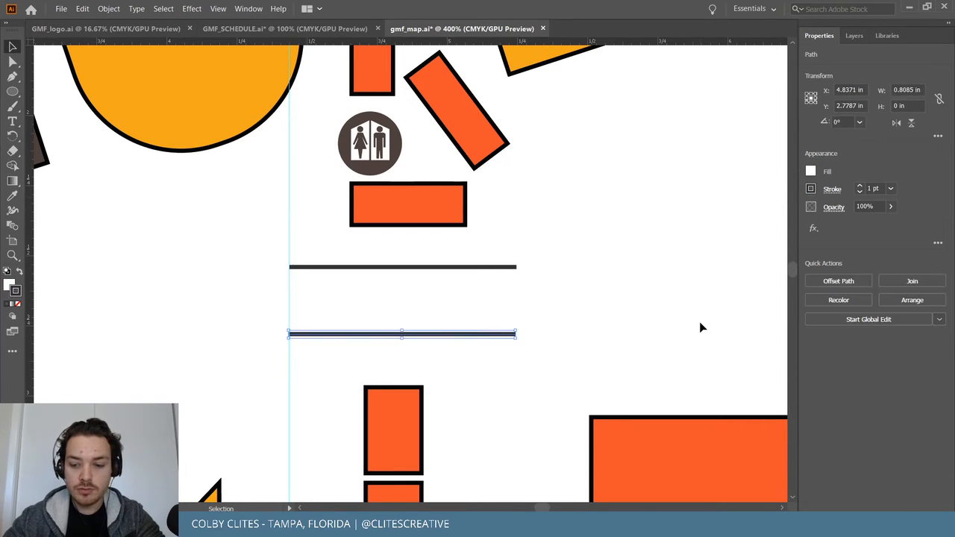
key("ctrl+plus")
key("ctrl+plus")
key("ctrl+plus")
key("ctrl+plus")
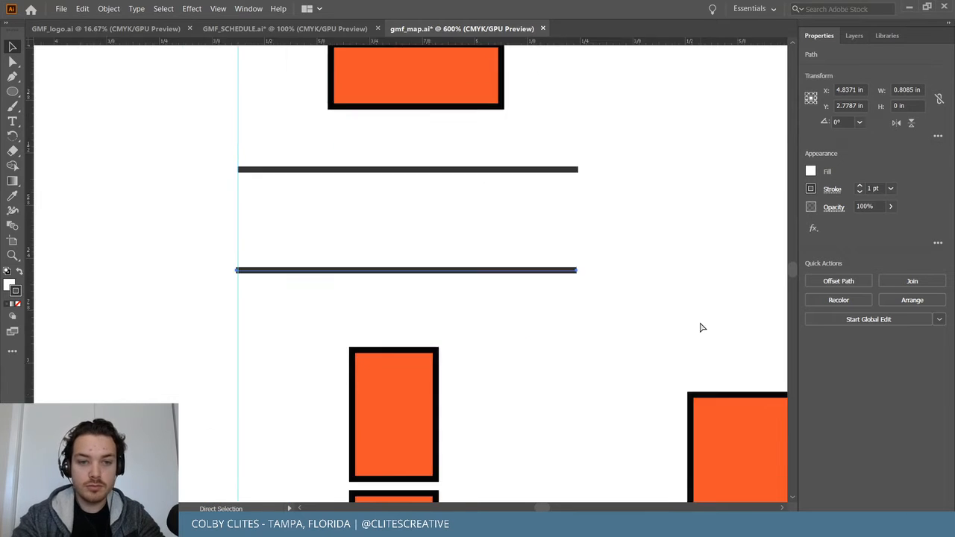
scroll(393, 321, "left", 5)
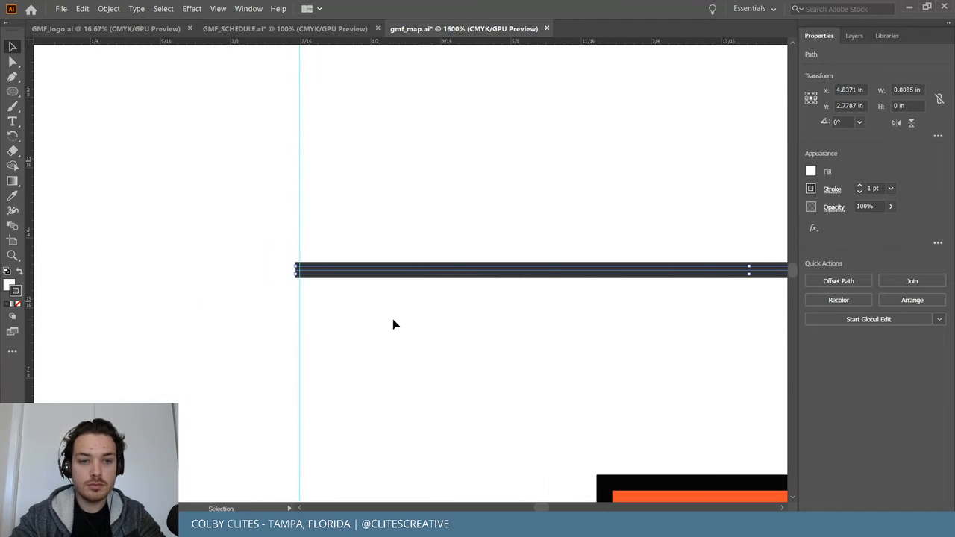
scroll(393, 321, "up", 3)
left_click_drag(330, 378, 335, 378)
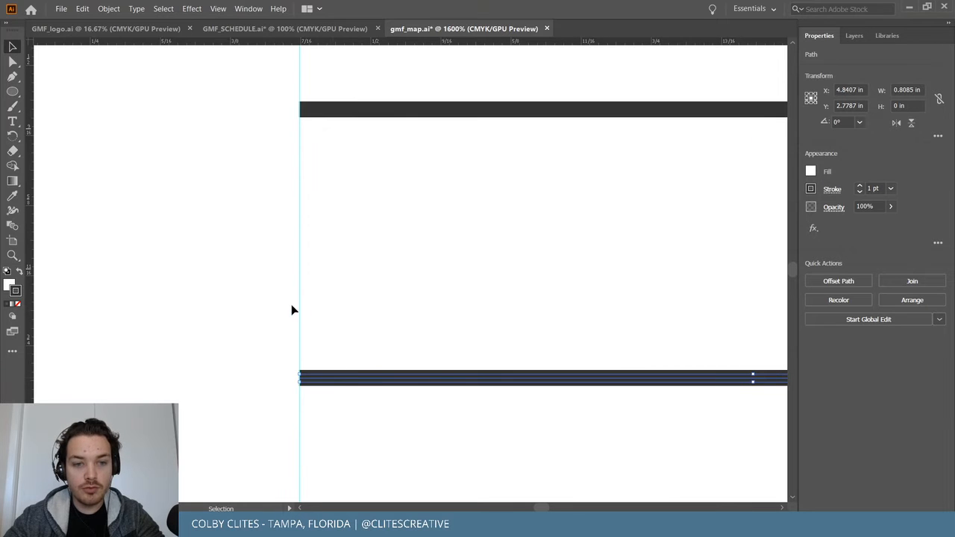
left_click_drag(296, 308, 310, 317)
key("Delete")
Zoom back out to view the whole venue map.
key("ctrl+minus")
key("ctrl+minus")
key("ctrl+minus")
key("ctrl+minus")
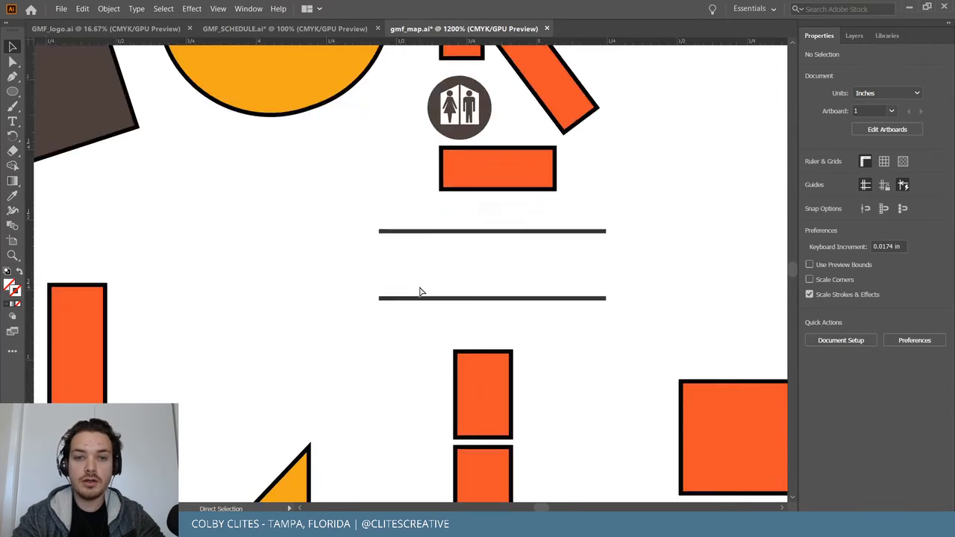
scroll(418, 284, "right", 3)
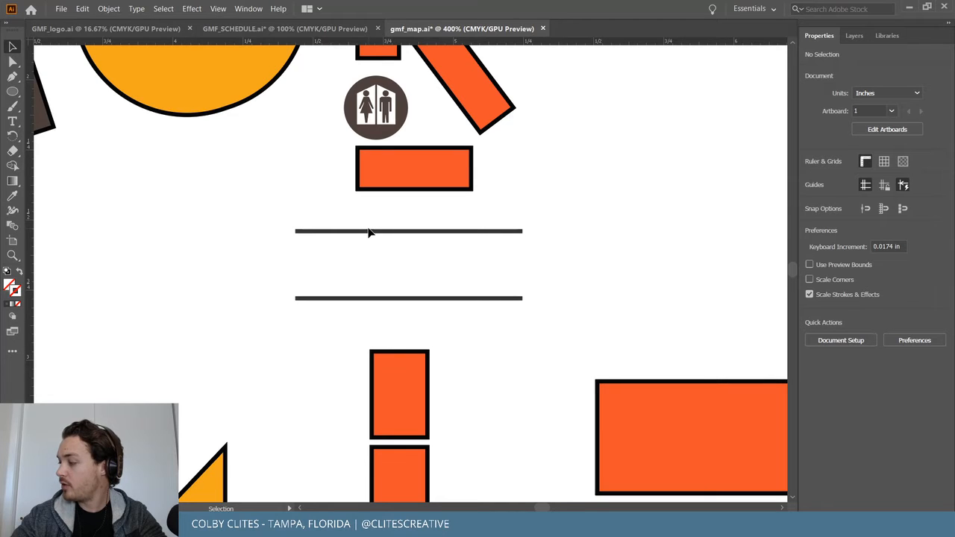
scroll(374, 247, "up", 1)
key("ctrl+minus")
key("ctrl+minus")
key("ctrl+minus")
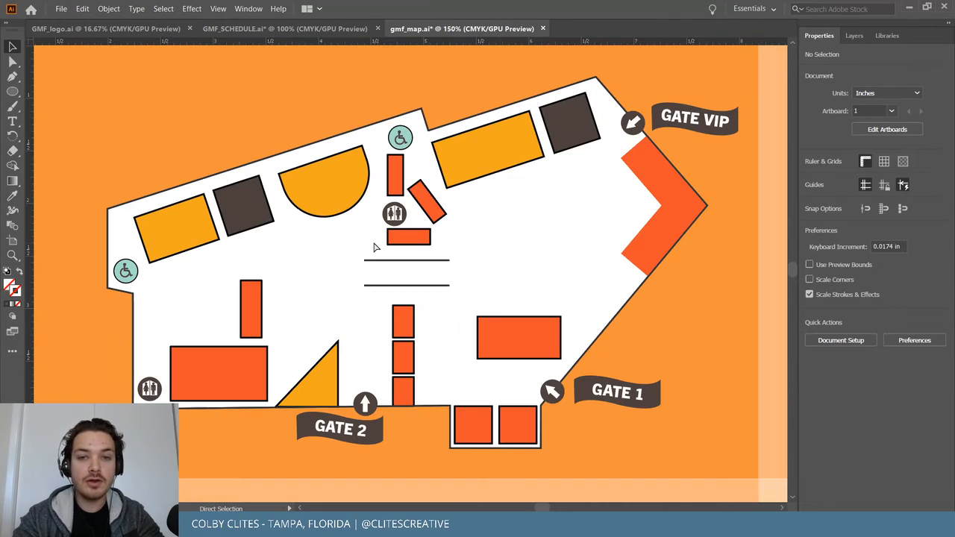
key("v")
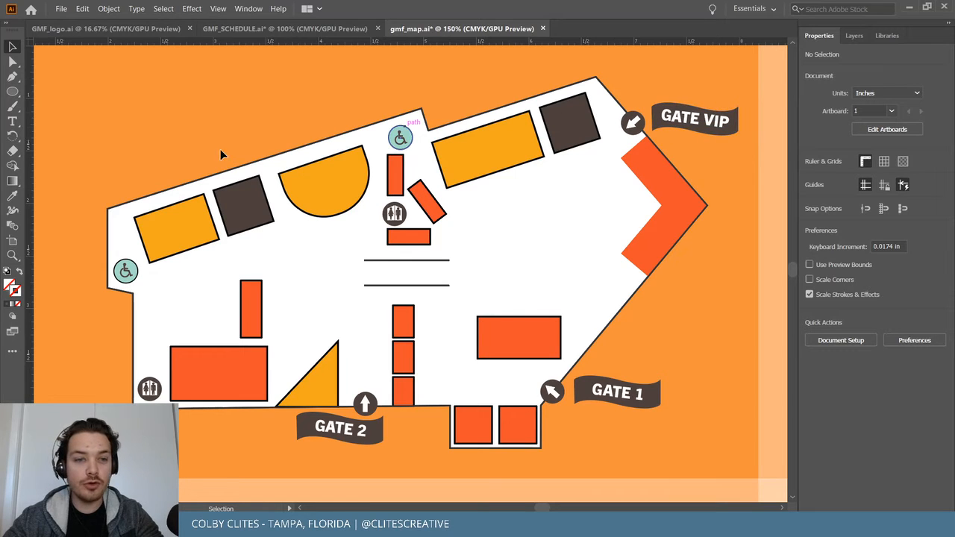
Select all map shapes and set their stroke colour to black (000000).
left_click_drag(105, 76, 717, 459)
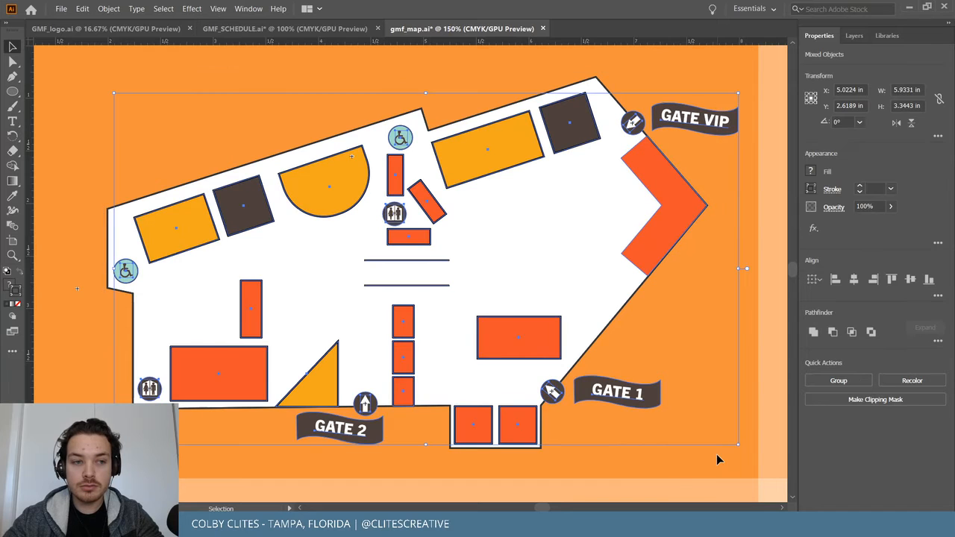
double_click(17, 297)
type("000000")
left_click(320, 47)
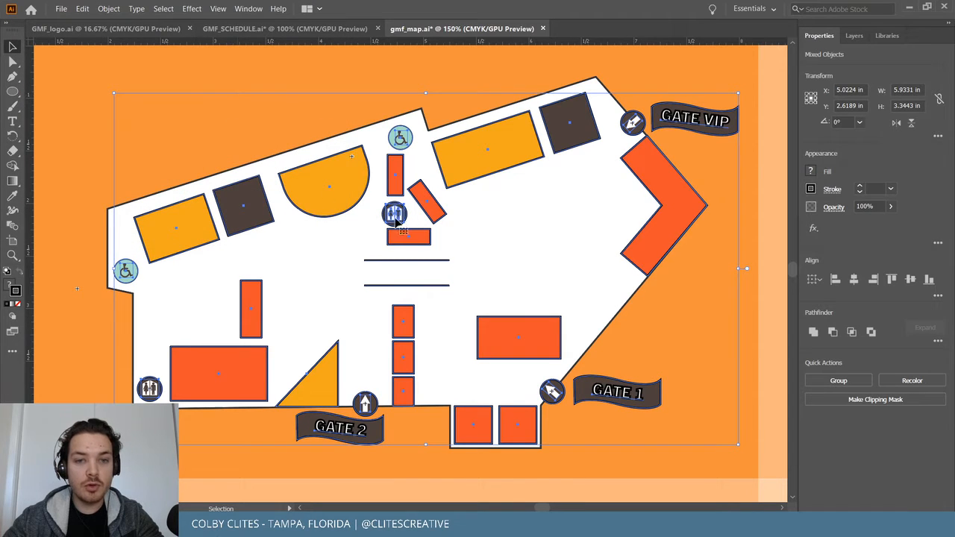
Reselect the semicircle booth, the left booths and the orange booths across the map.
left_click(135, 130)
left_click(325, 172)
left_click(183, 217, "shift")
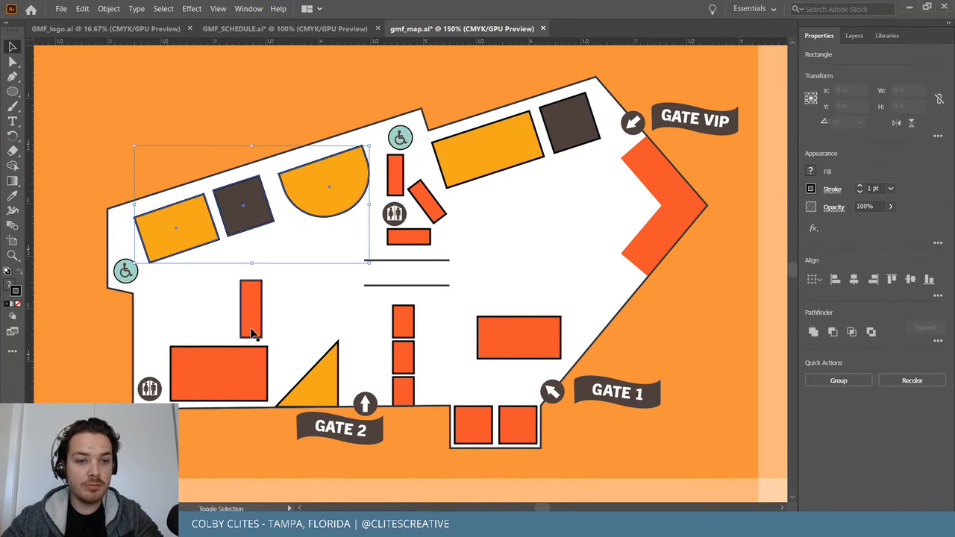
left_click(251, 321, "shift")
left_click(241, 369, "shift")
left_click(315, 377, "shift")
left_click(406, 319, "shift")
left_click(403, 357, "shift")
left_click(402, 390, "shift")
left_click(493, 350, "shift")
left_click(482, 422, "shift")
left_click(513, 424, "shift")
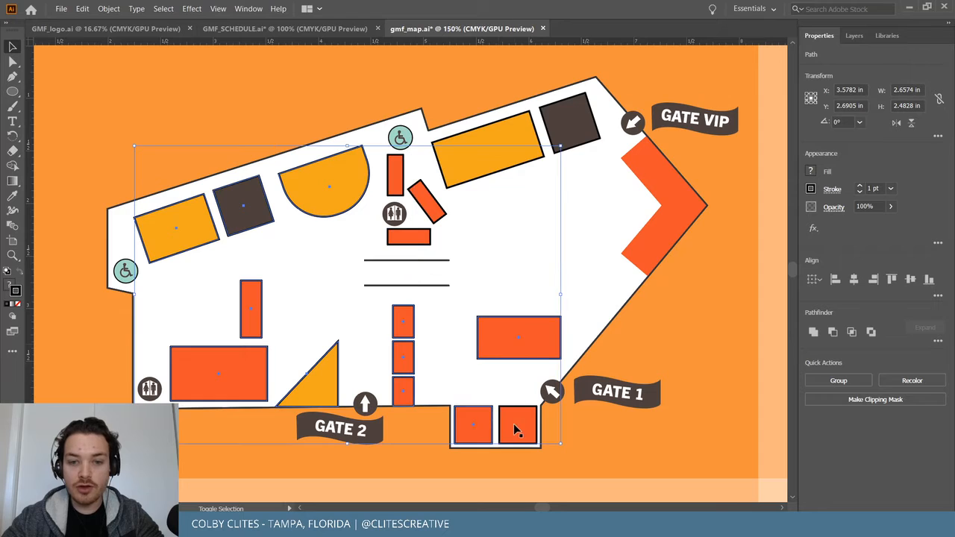
Add the chevron, Gate VIP shapes, upper line and small orange bars, then show the festival library.
left_click(646, 246, "shift")
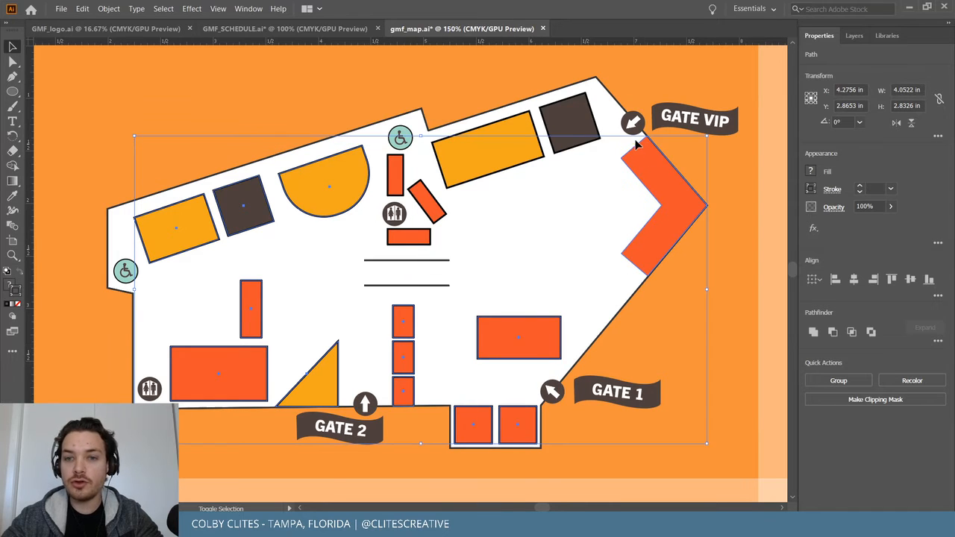
left_click(586, 121, "shift")
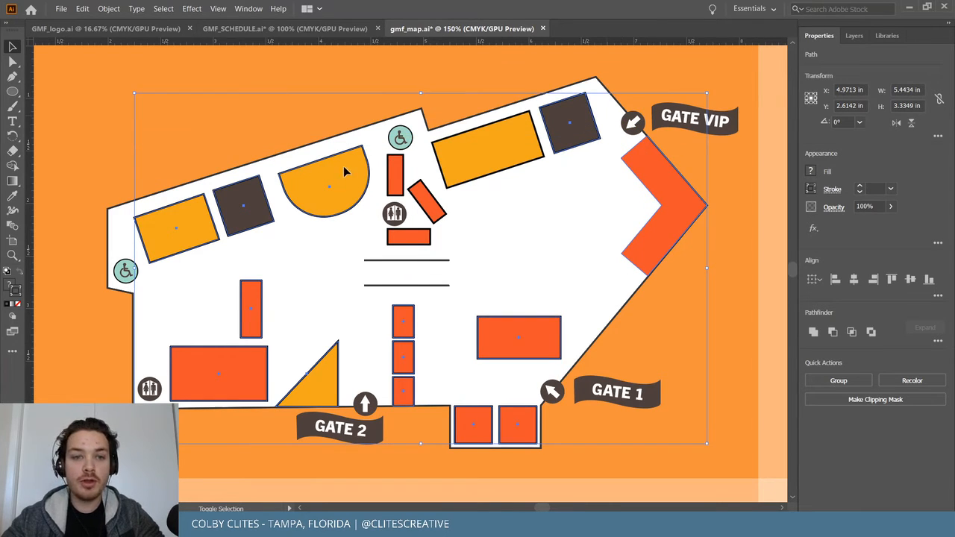
left_click(421, 261, "shift")
left_click(416, 236, "shift")
left_click(428, 210, "shift")
left_click(394, 170, "shift")
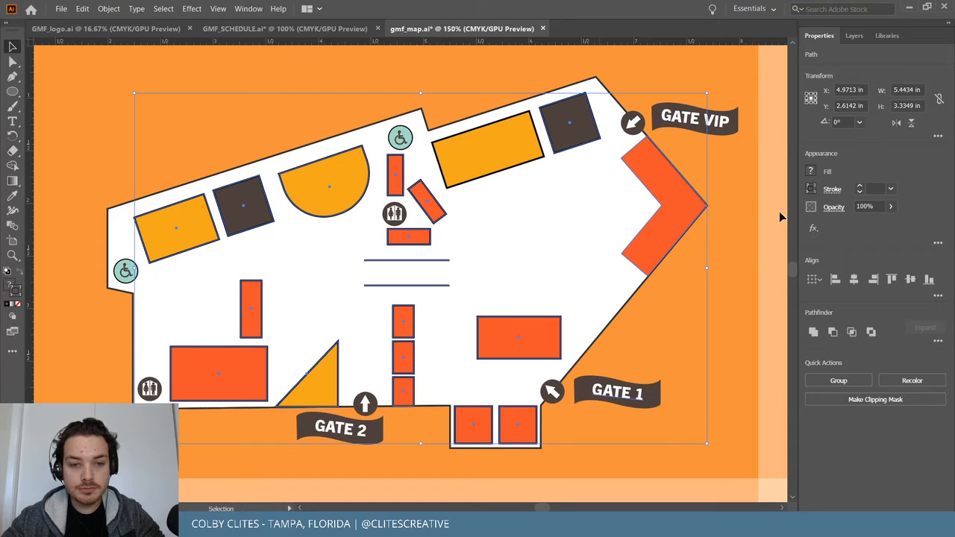
left_click(529, 158, "shift")
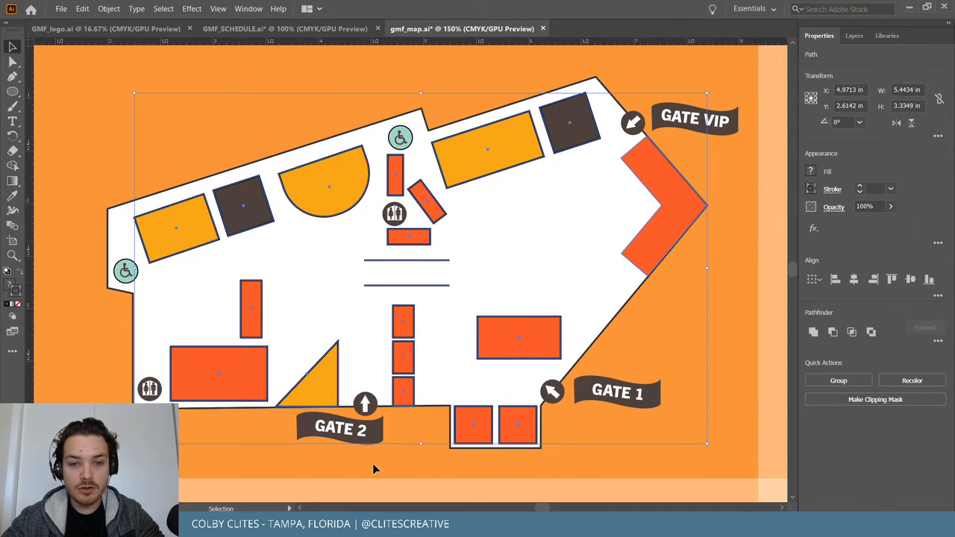
left_click(887, 35)
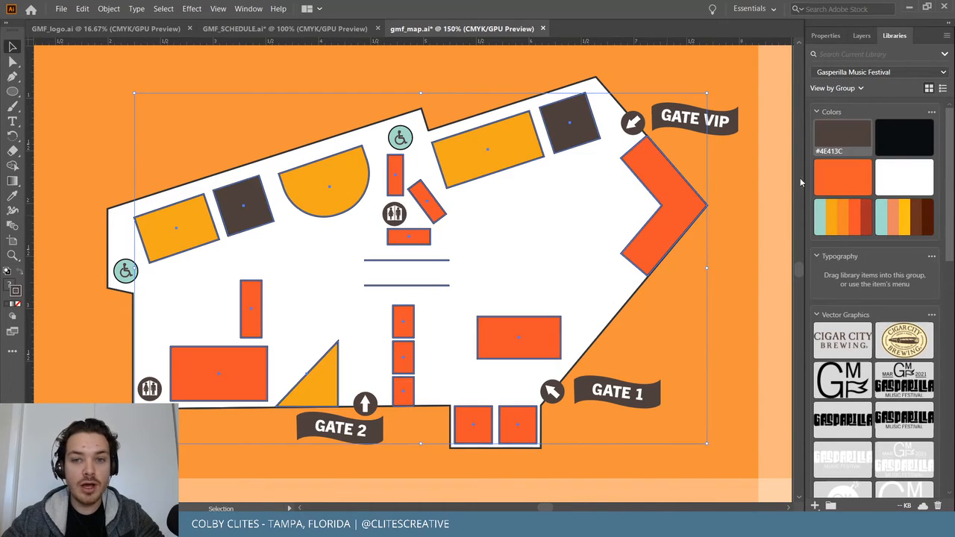
Select all the map artwork and apply the library's black swatch to its outlines.
left_click(736, 178)
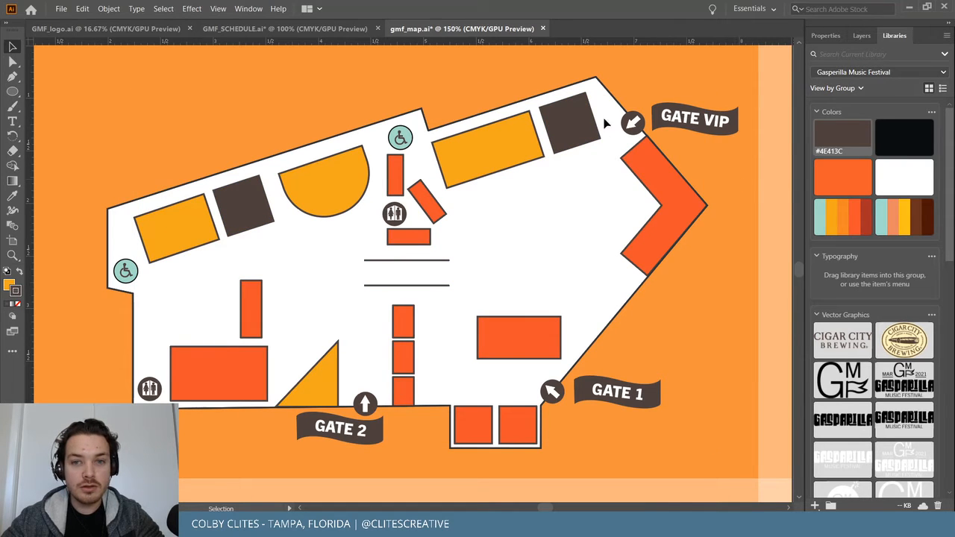
key("ctrl+plus")
key("ctrl+plus")
key("ctrl+plus")
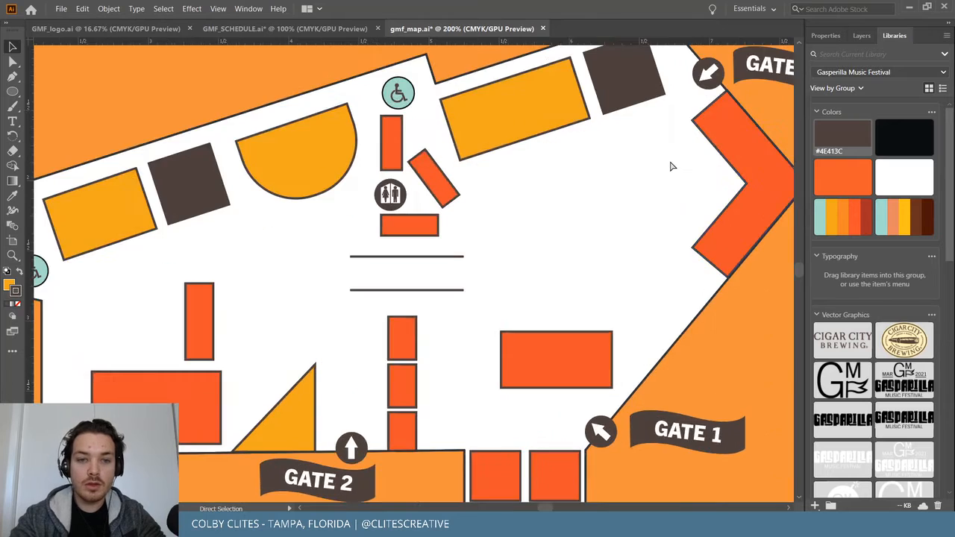
scroll(670, 165, "up", 2)
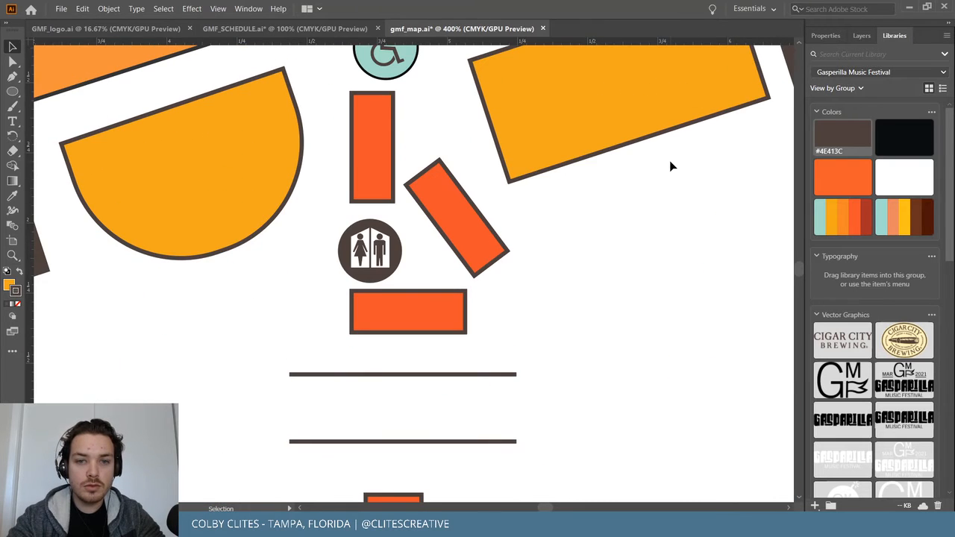
key("ctrl+a")
key("v")
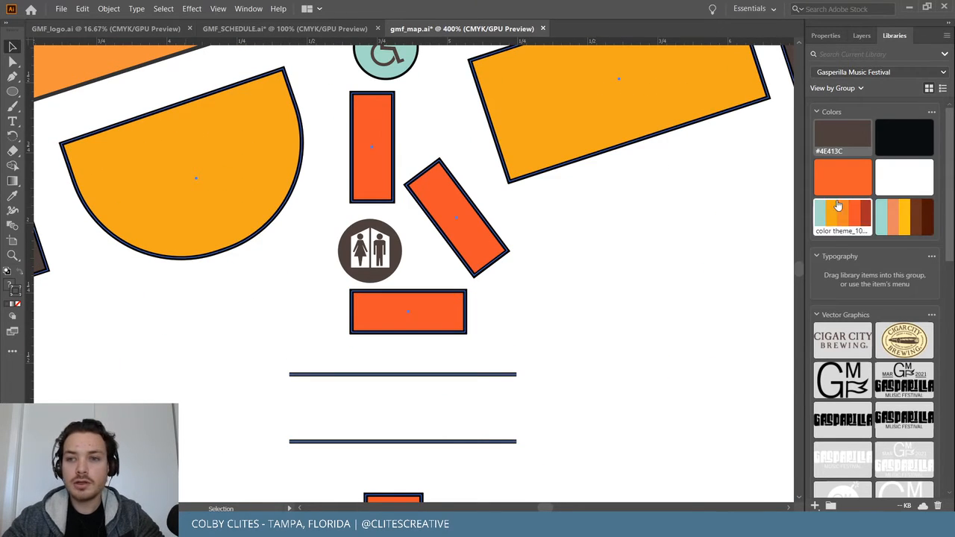
left_click(876, 144)
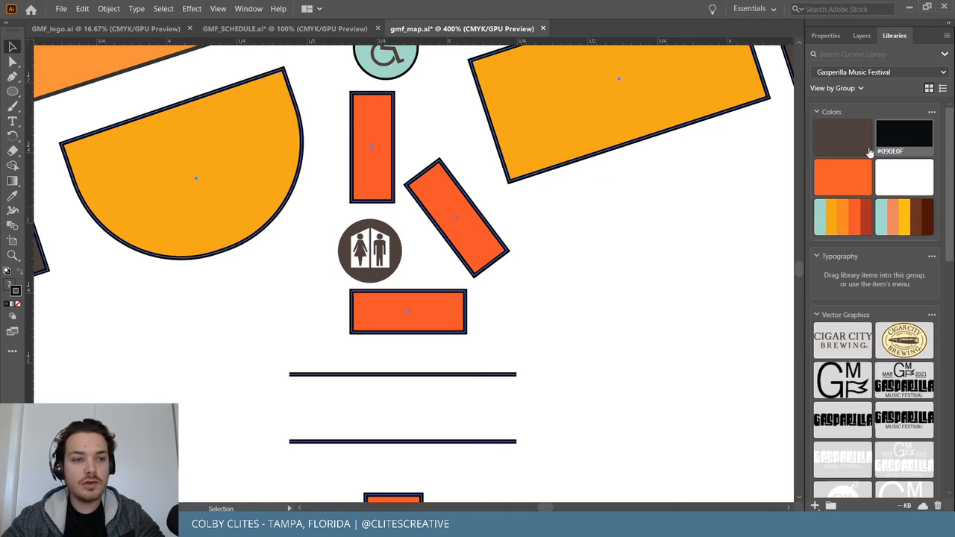
Change the outline colour to dark grey 545454 in the colour picker.
double_click(16, 292)
type("727272606060")
left_click_drag(2, 143, 2, 150)
left_click(331, 54)
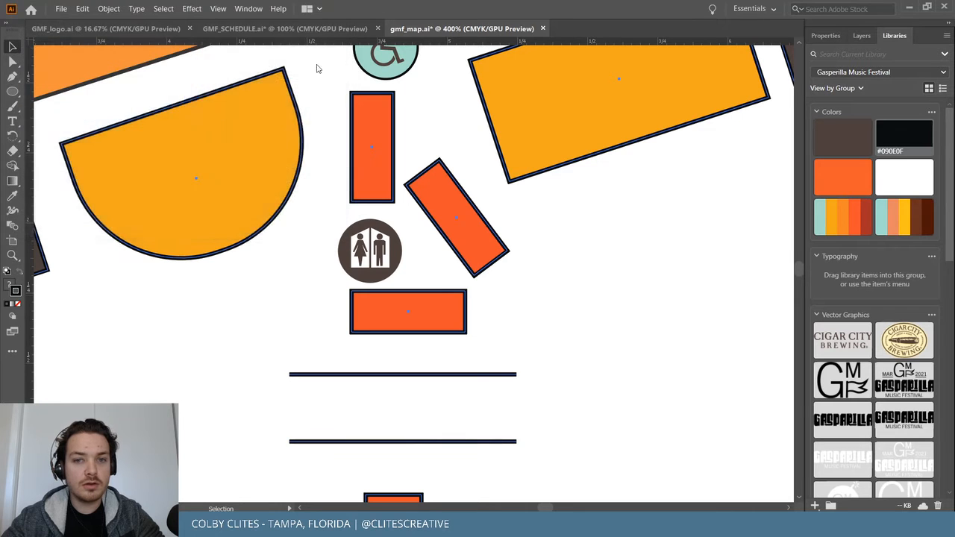
scroll(257, 310, "up", 2)
Drag the GATE 2 yellow triangle's lower-left anchor so it sits flush with the map's lower edge.
key("ctrl+minus")
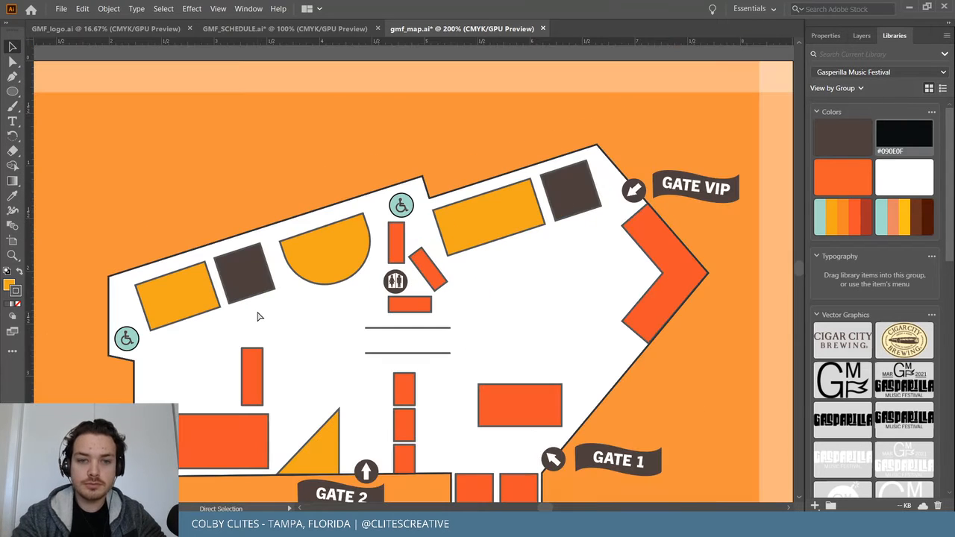
scroll(257, 317, "down", 6)
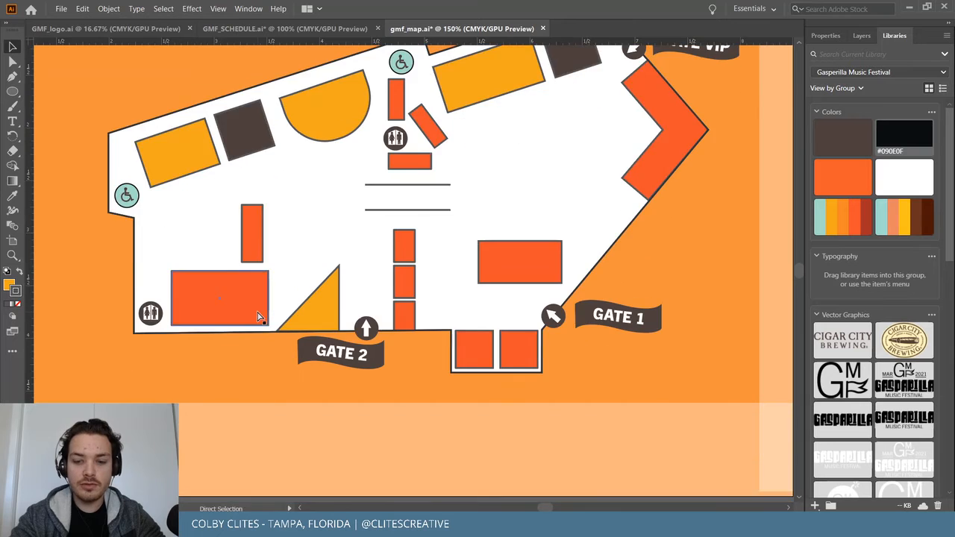
key("ctrl+plus")
key("ctrl+plus")
scroll(258, 312, "left", 10)
scroll(257, 312, "down", 5)
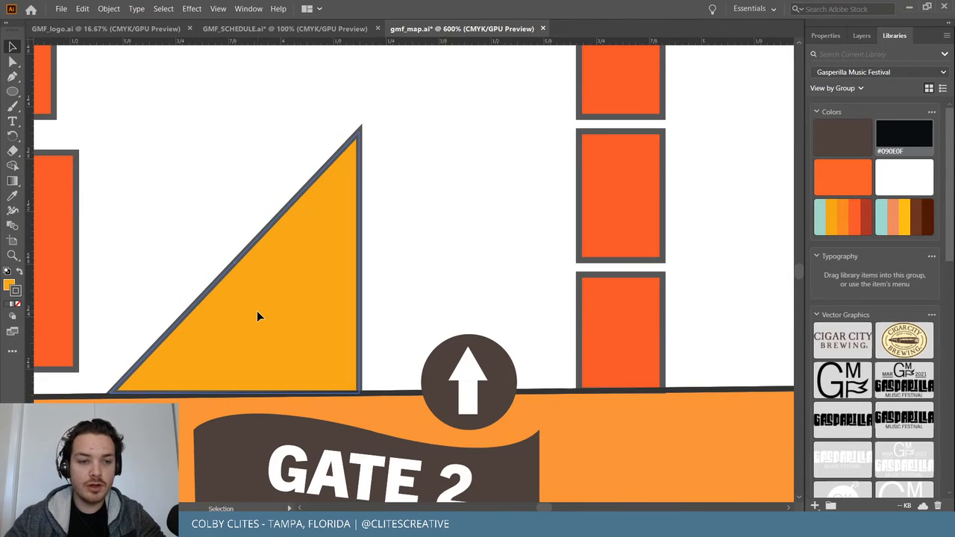
scroll(257, 311, "up", 1)
left_click(257, 311)
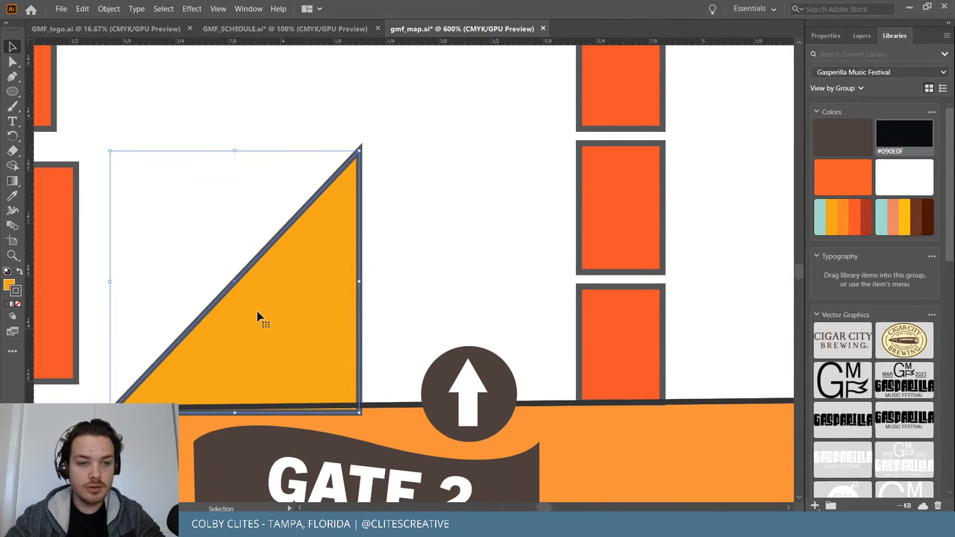
key("a")
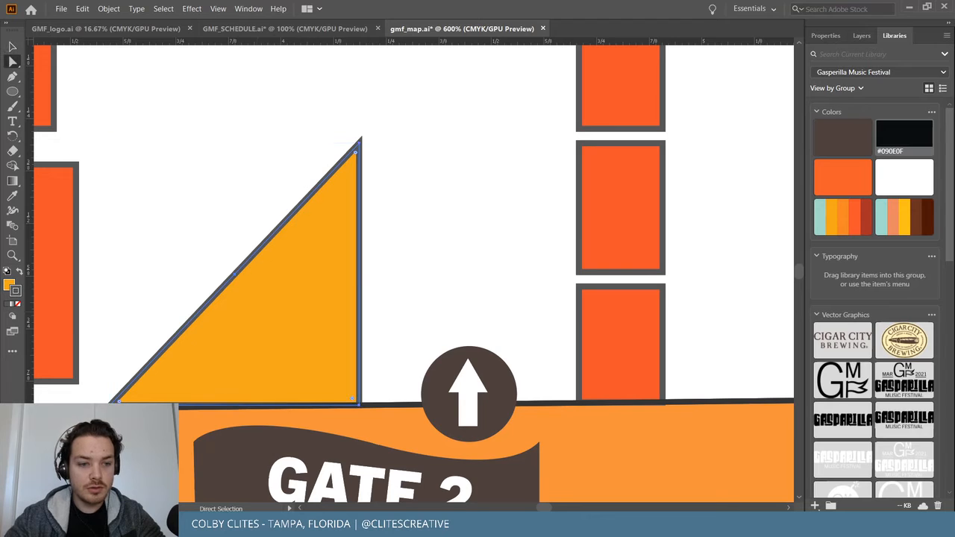
key("ctrl+shift+a")
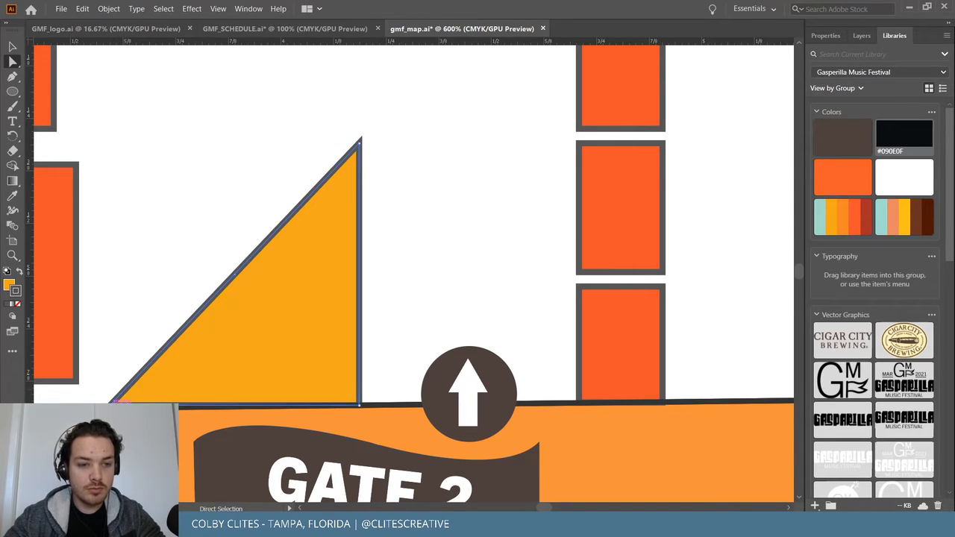
left_click_drag(111, 405, 109, 407)
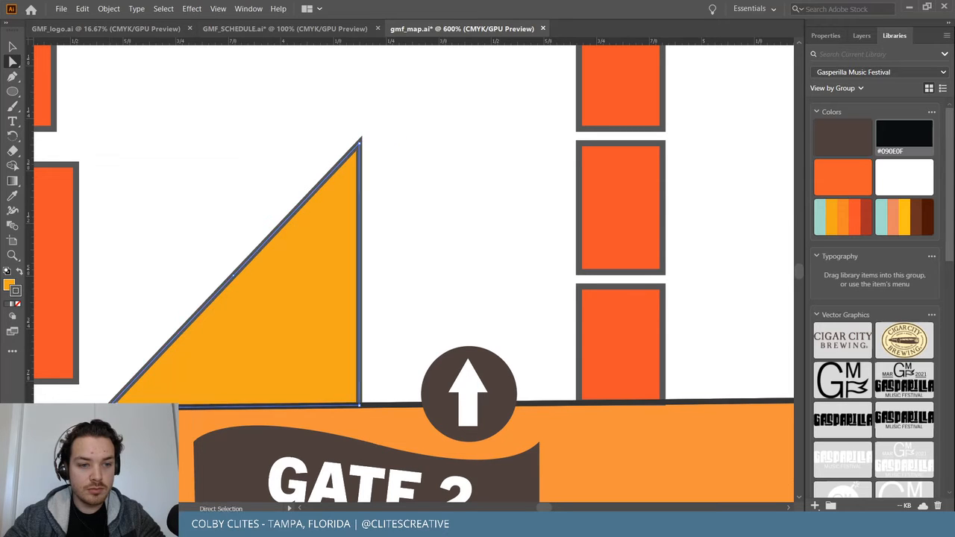
key("ctrl+minus")
key("ctrl+minus")
key("ctrl+minus")
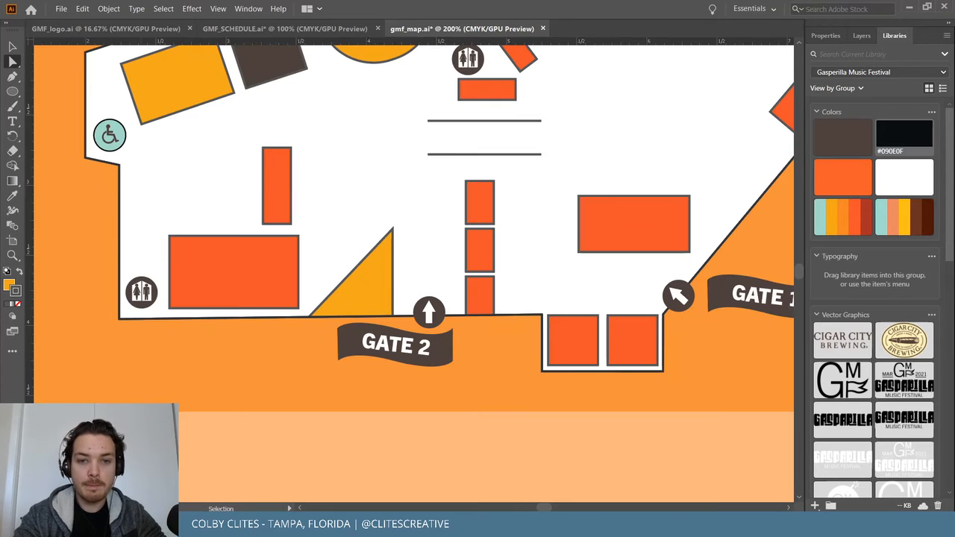
scroll(409, 331, "up", 4)
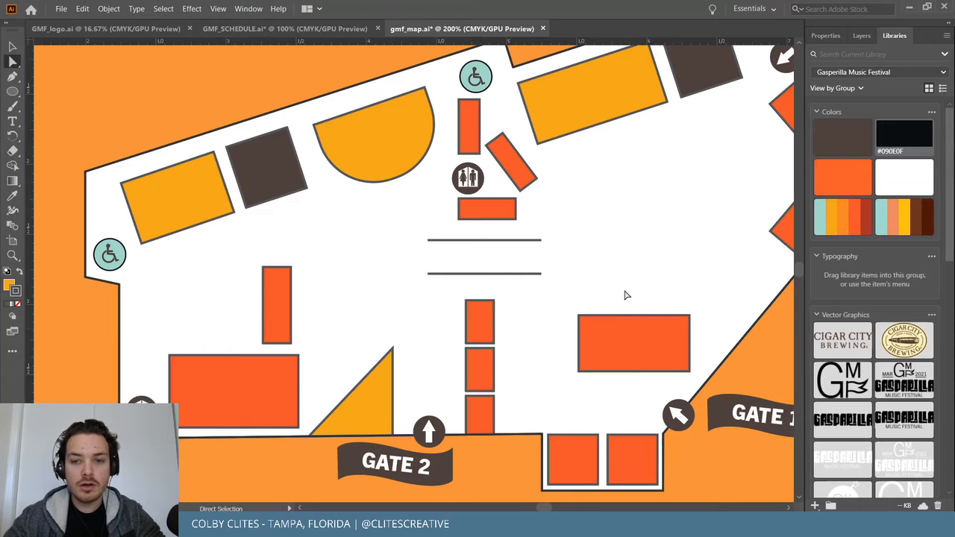
scroll(627, 295, "right", 3)
scroll(627, 295, "up", 3)
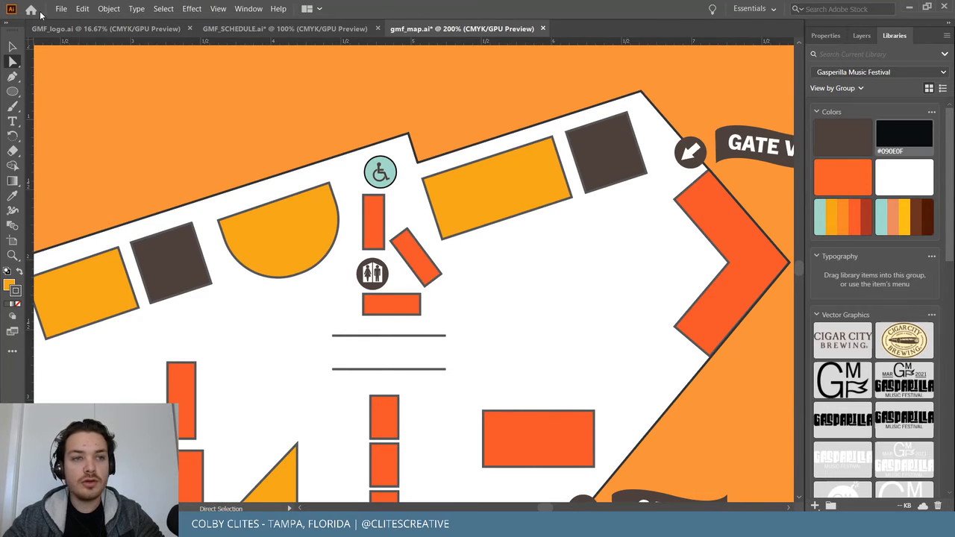
Save the yellow semicircle booth's #565656 stroke colour to the festival library.
left_click(108, 8)
left_click(149, 99)
left_click(351, 171)
key("i")
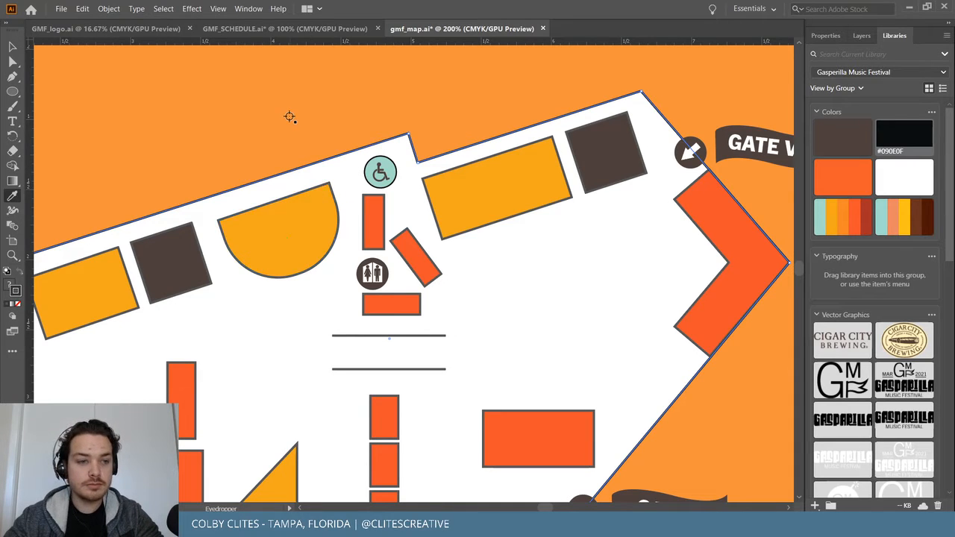
key("ctrl")
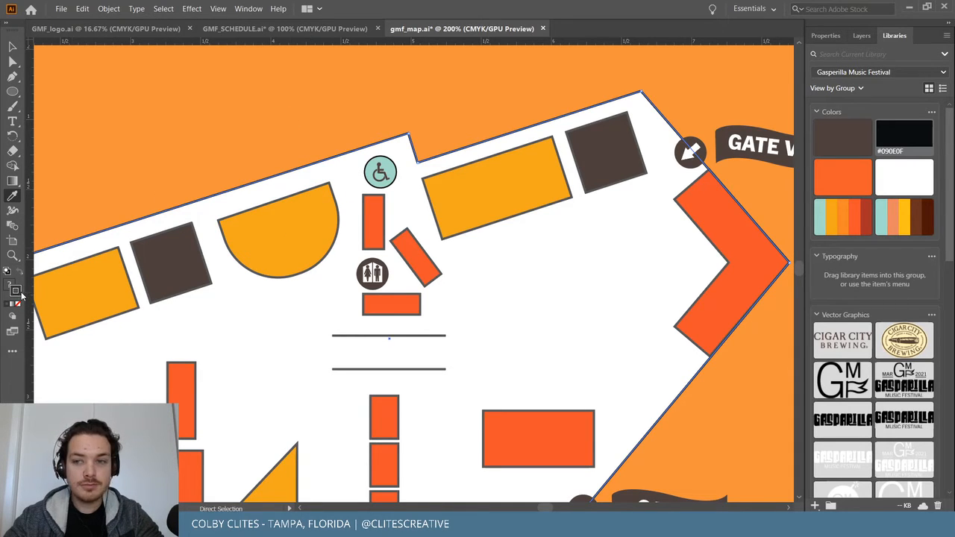
left_click(12, 46)
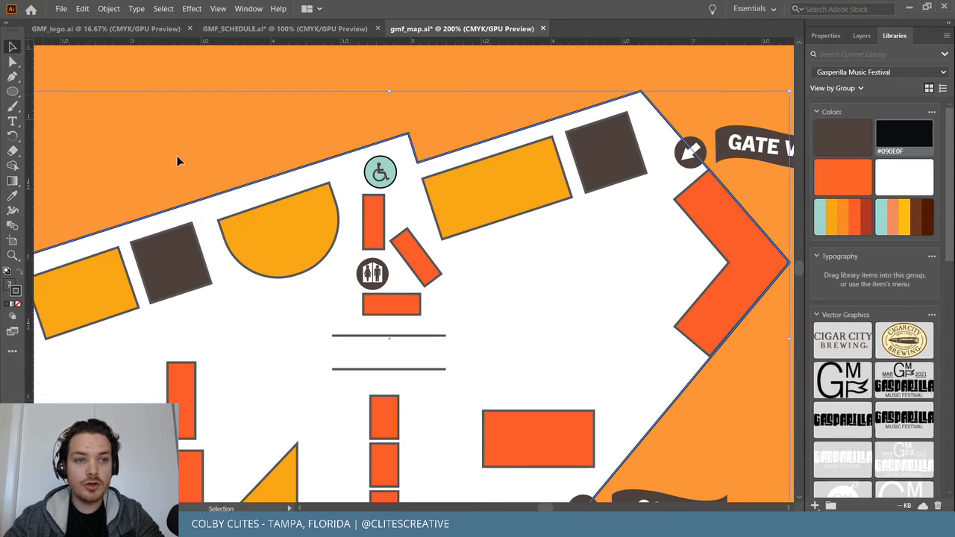
left_click(271, 233)
left_click(815, 506)
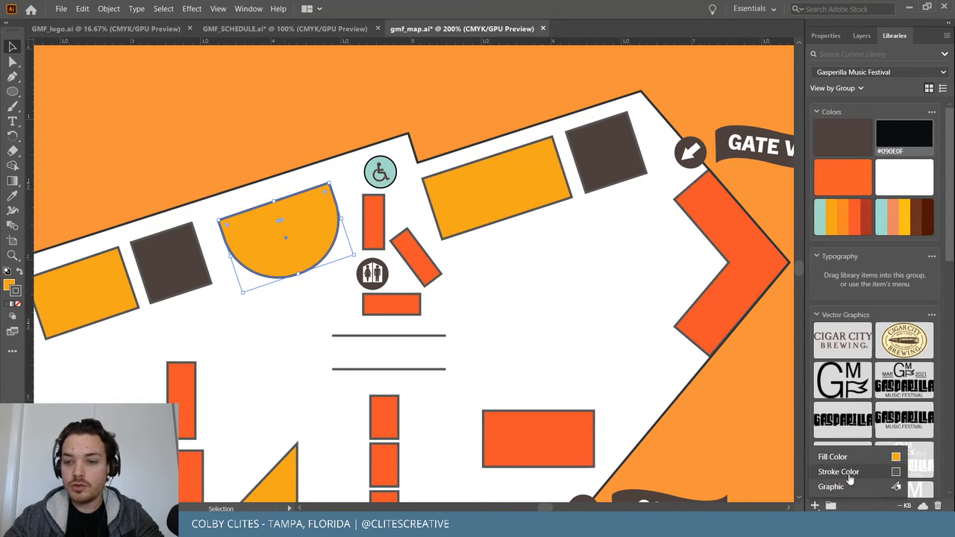
left_click(838, 471)
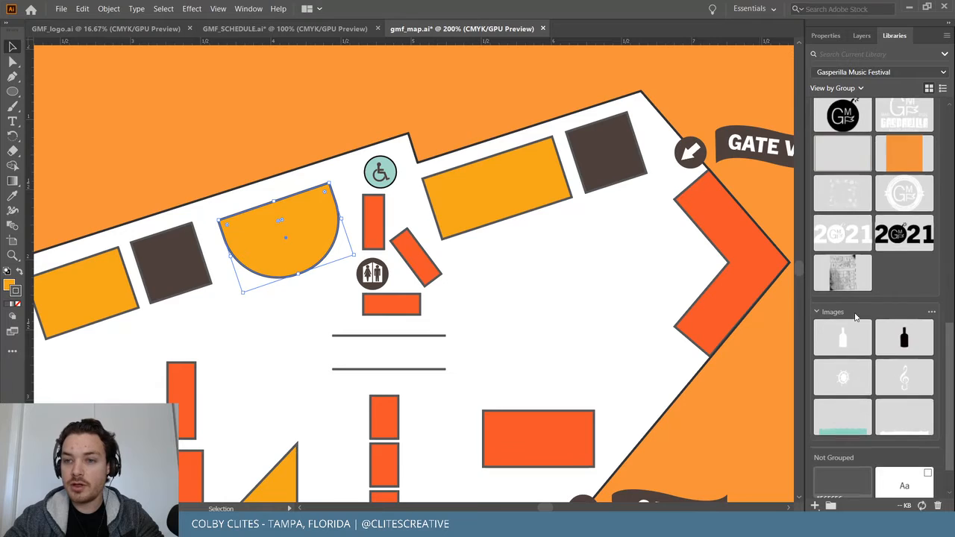
Apply the #565656 grey stroke swatch to the venue map's outline path.
left_click(420, 143)
left_click(416, 158)
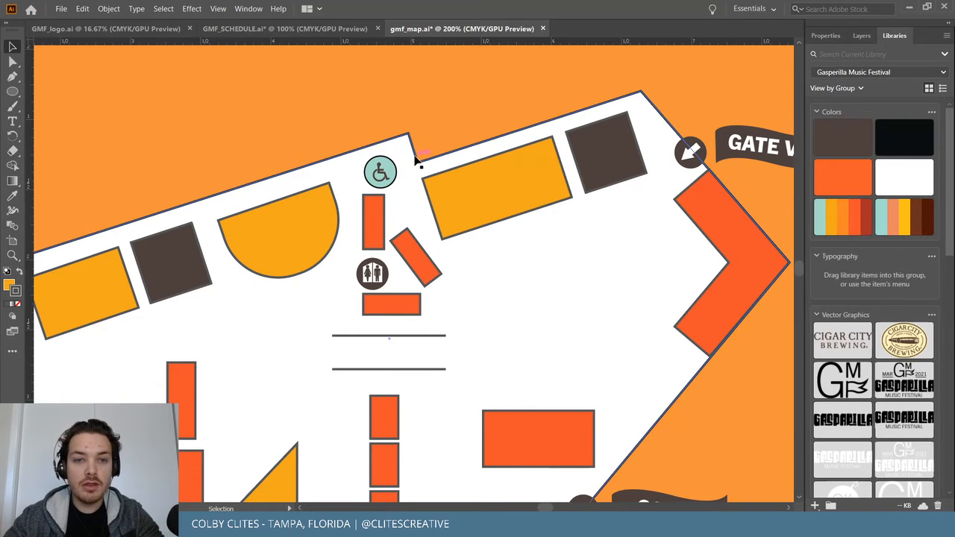
left_click(293, 172)
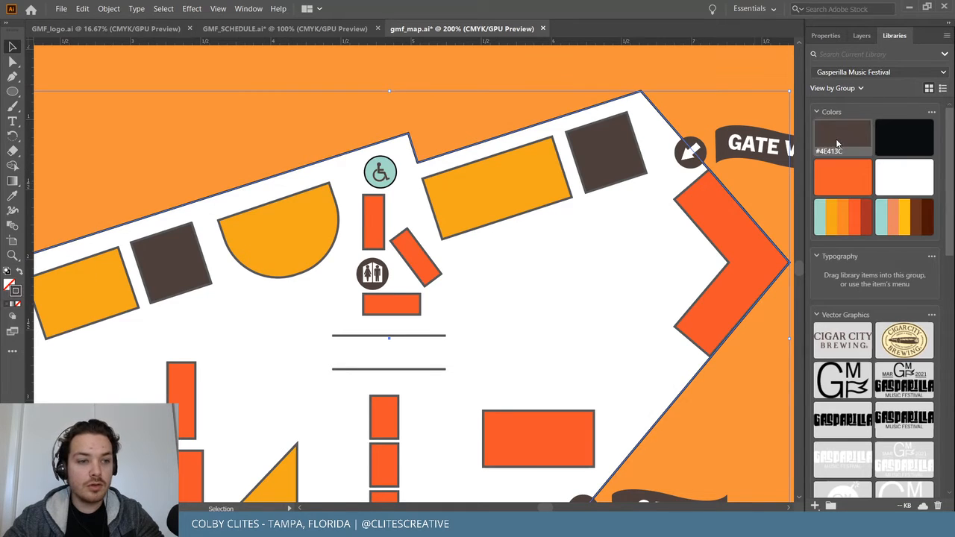
key("a")
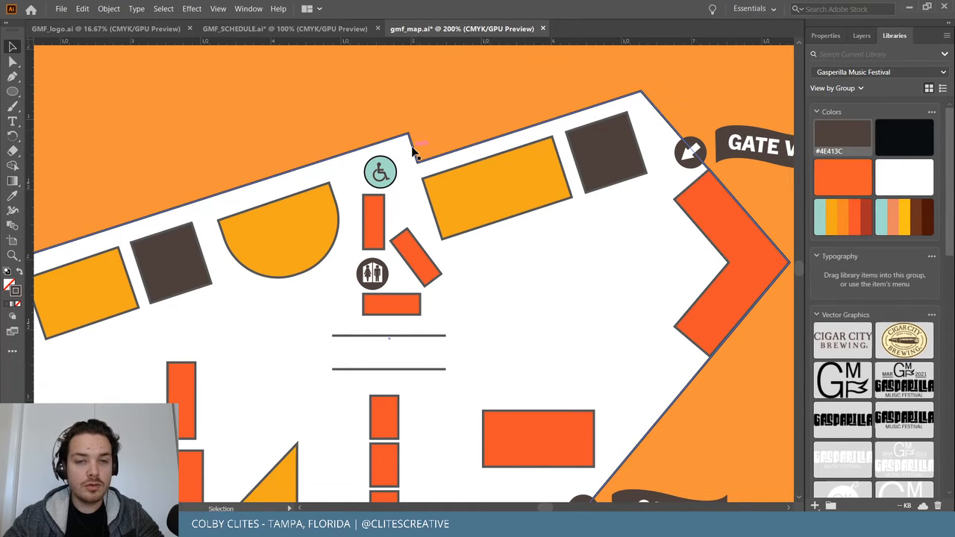
key("v")
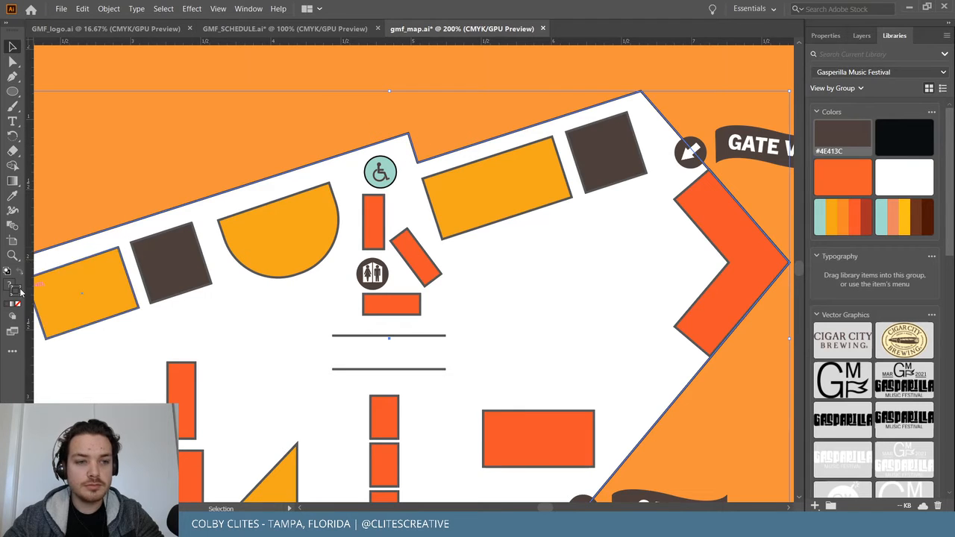
key("x")
left_click(446, 107)
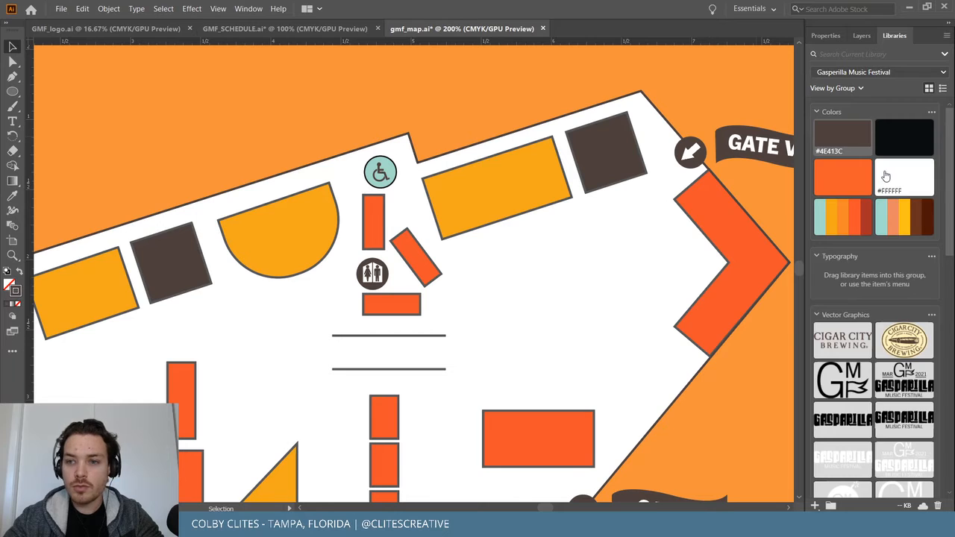
scroll(882, 457, "down", 5)
left_click(342, 156)
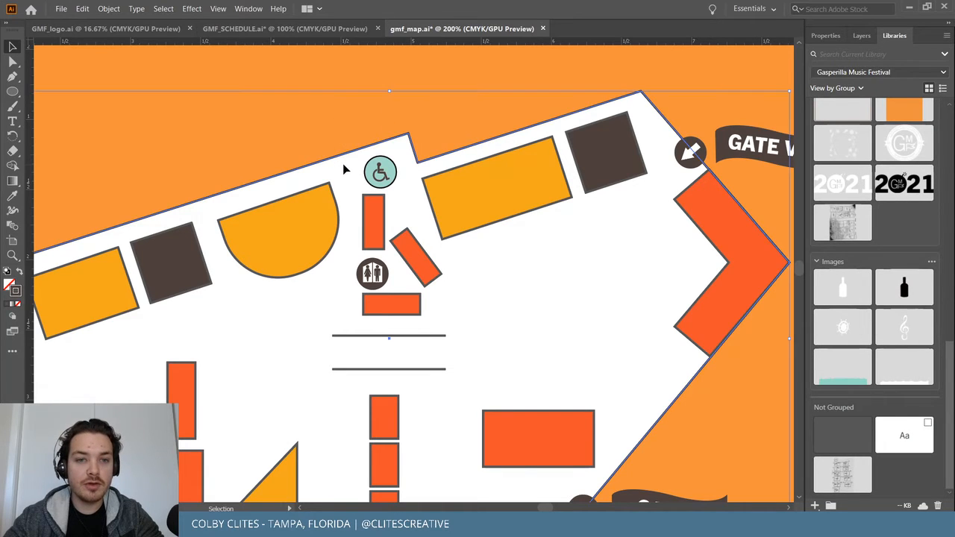
left_click(850, 442)
left_click(465, 59)
scroll(489, 90, "down", 2)
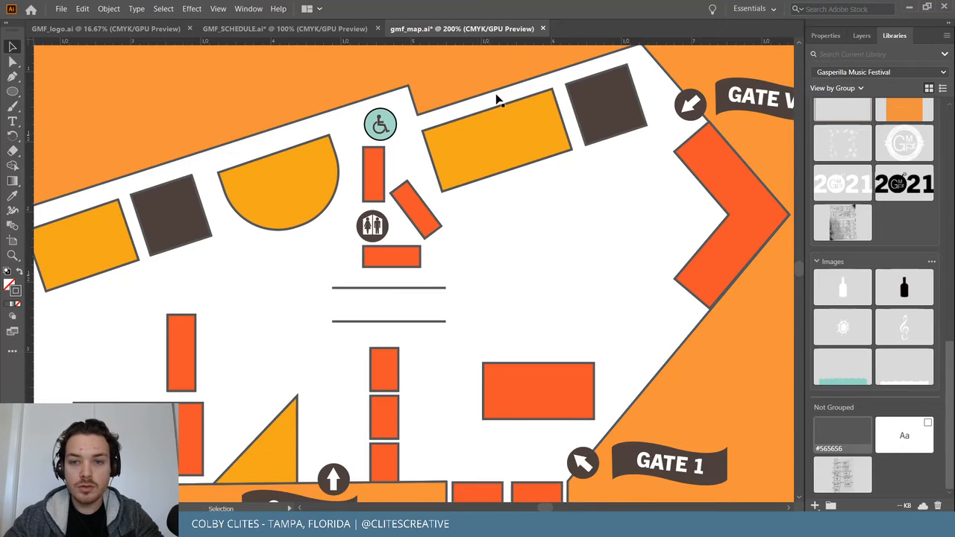
Save the map file gmf_map.ai.
key("ctrl+0")
key("ctrl+plus")
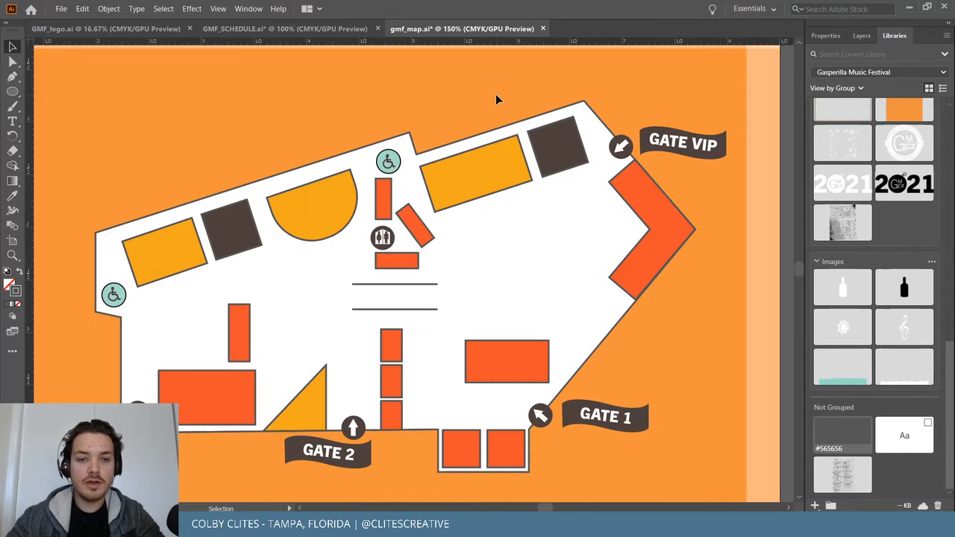
left_click(61, 8)
left_click(90, 98)
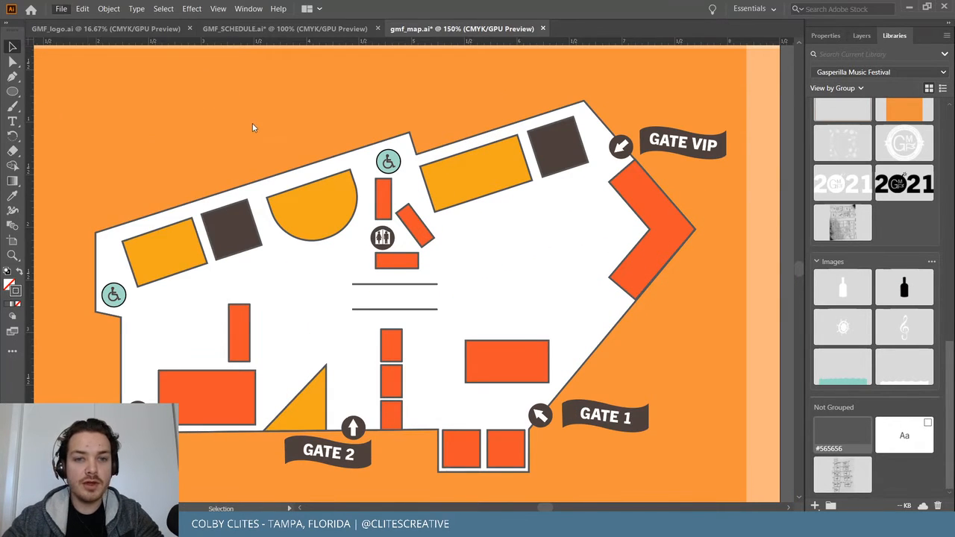
left_click(389, 159)
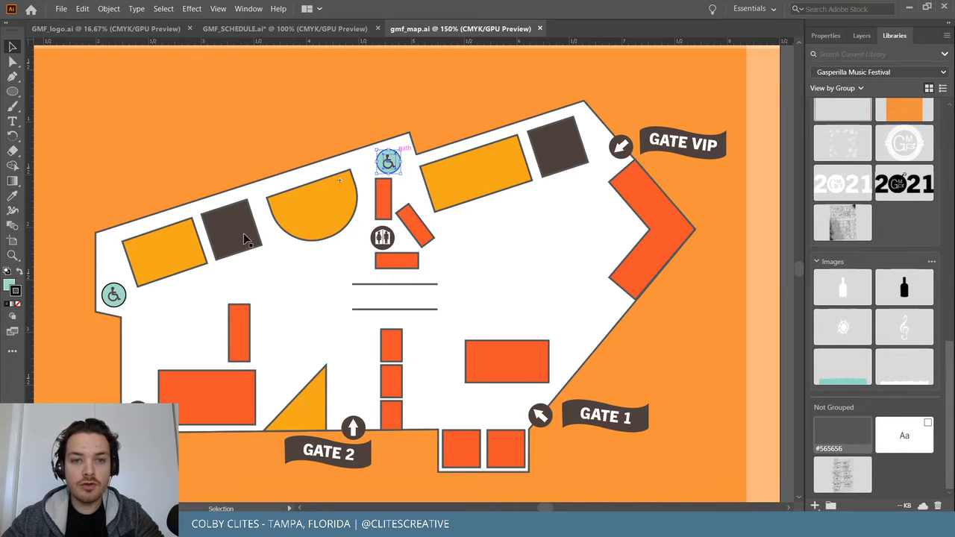
Give the wheelchair icon's ring a #565656 grey stroke.
key("ctrl+plus")
key("ctrl+plus")
key("ctrl+plus")
key("ctrl+plus")
key("ctrl+plus")
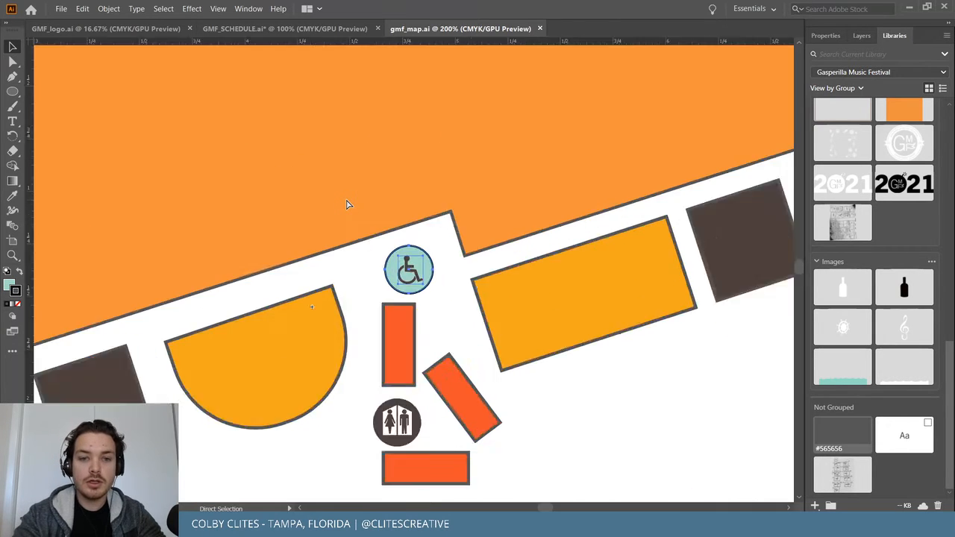
key("ctrl+plus")
key("ctrl+plus")
key("ctrl+plus")
key("v")
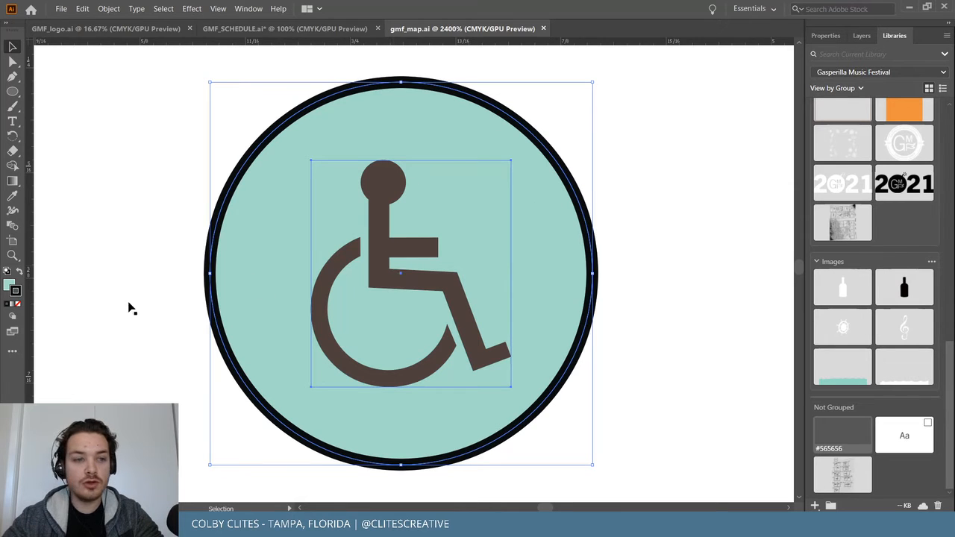
left_click(849, 436)
left_click(717, 220)
Edit the wheelchair symbol so its figure is filled #565656 grey instead of brown.
double_click(383, 255)
left_click(381, 251)
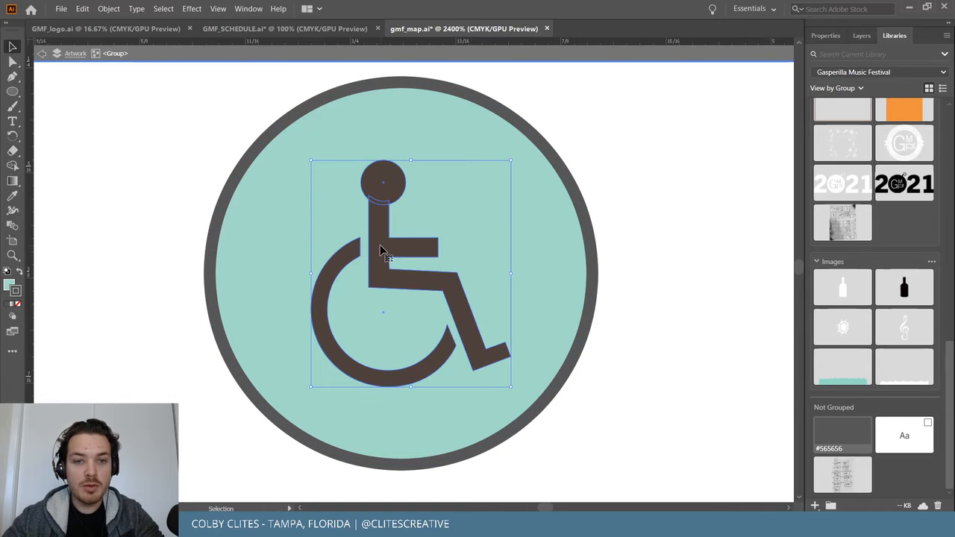
double_click(380, 259)
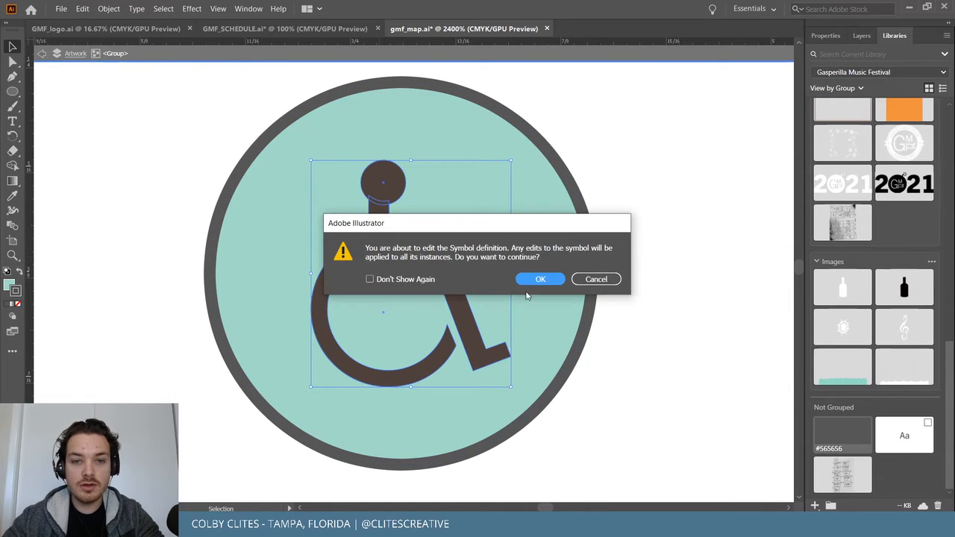
left_click(545, 278)
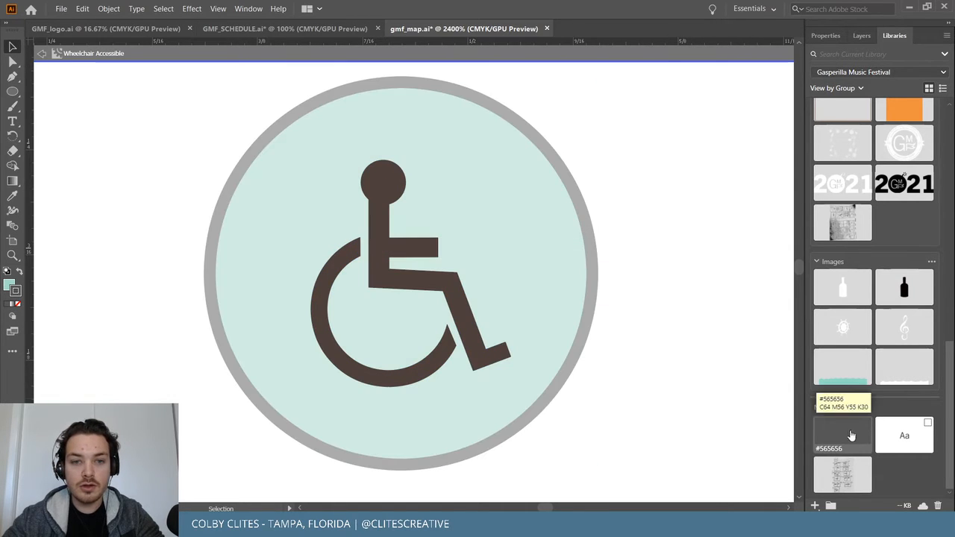
left_click(376, 294)
left_click(863, 433)
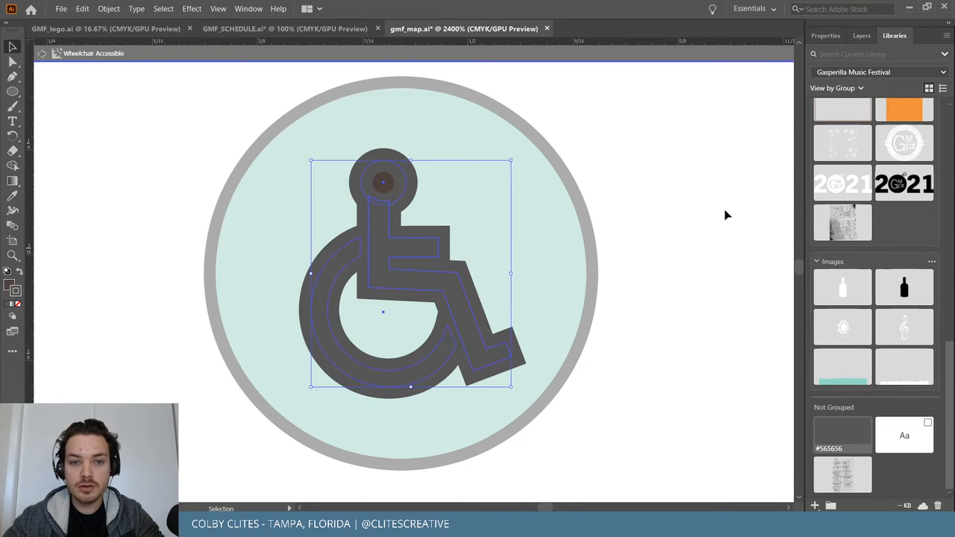
key("ctrl+z")
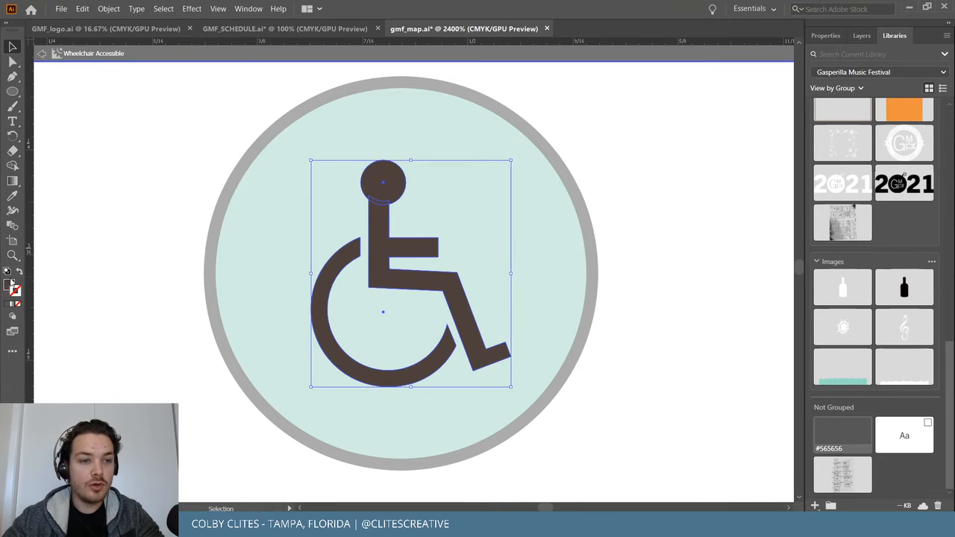
left_click(9, 284)
left_click(837, 431)
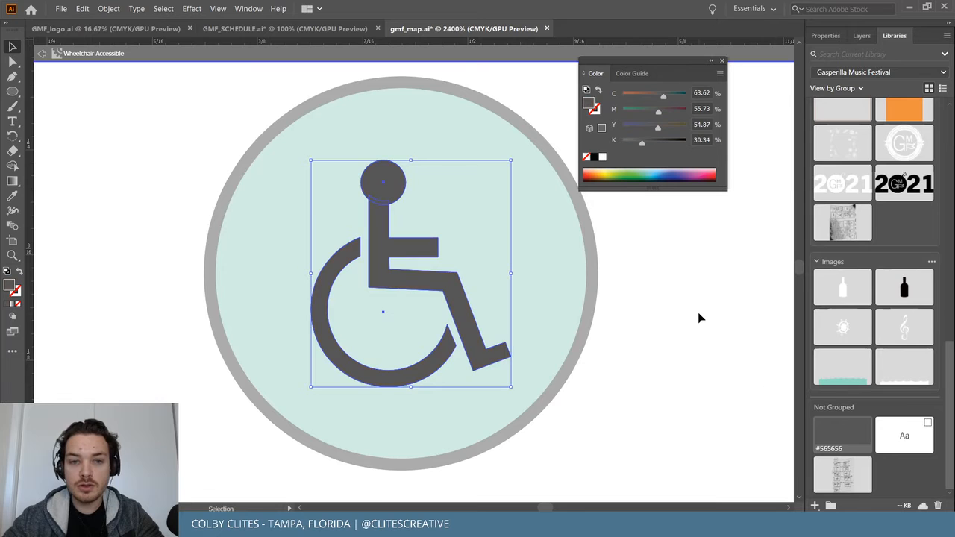
double_click(698, 314)
left_click(698, 314)
key("ctrl+minus")
key("ctrl+minus")
key("ctrl+minus")
key("ctrl+minus")
key("ctrl+minus")
key("ctrl+minus")
key("ctrl+minus")
key("ctrl+minus")
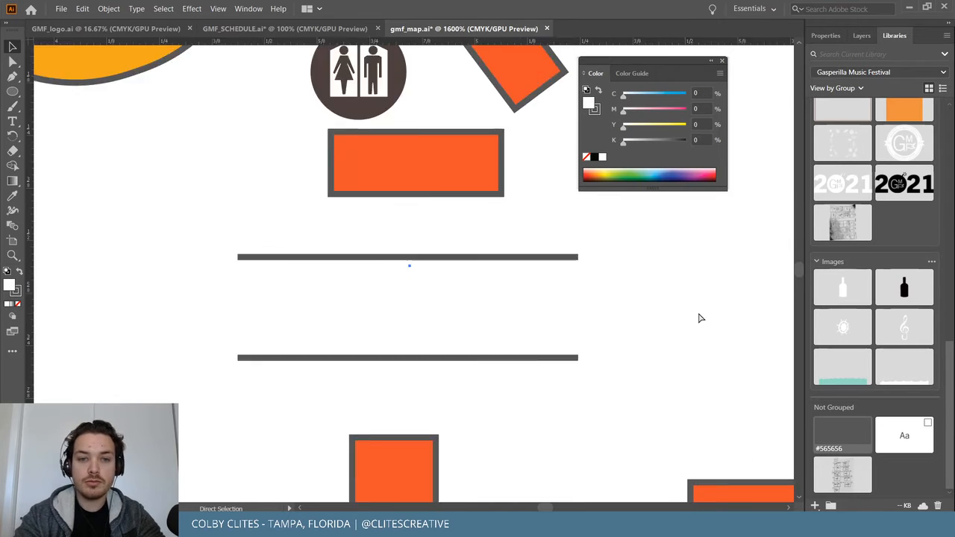
scroll(699, 313, "right", 5)
scroll(698, 313, "up", 2)
scroll(698, 313, "left", 1)
scroll(698, 314, "up", 3)
scroll(699, 313, "right", 2)
key("a")
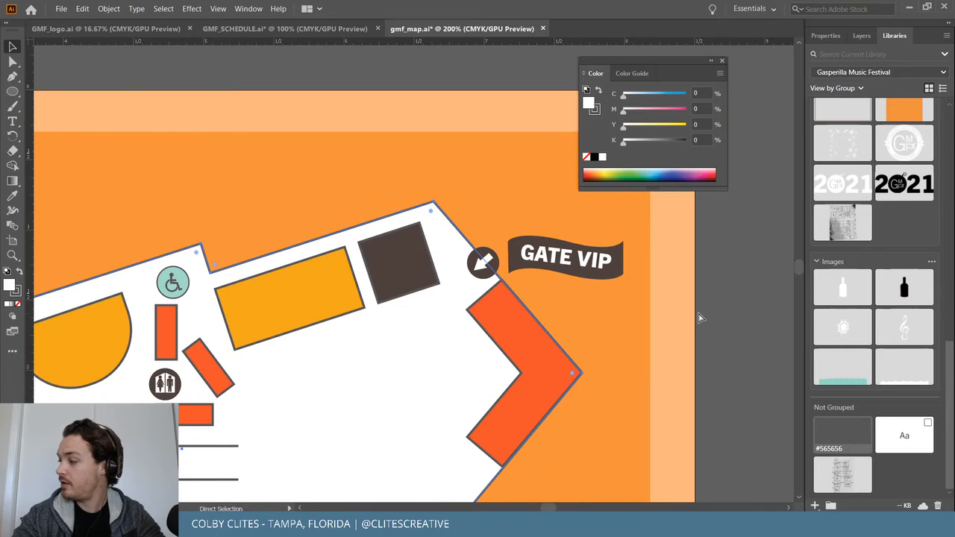
key("ctrl+plus")
key("ctrl+plus")
key("ctrl+plus")
key("ctrl+plus")
scroll(700, 319, "up", 3)
scroll(699, 319, "right", 2)
scroll(699, 318, "right", 5)
scroll(699, 319, "left", 6)
scroll(699, 319, "down", 3)
scroll(699, 319, "right", 8)
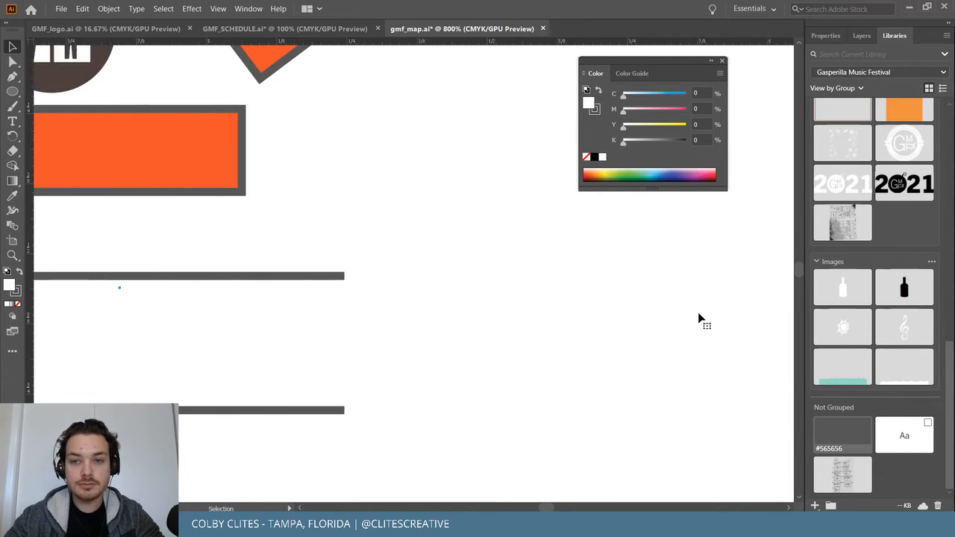
key("ctrl+minus")
key("ctrl+minus")
key("ctrl+minus")
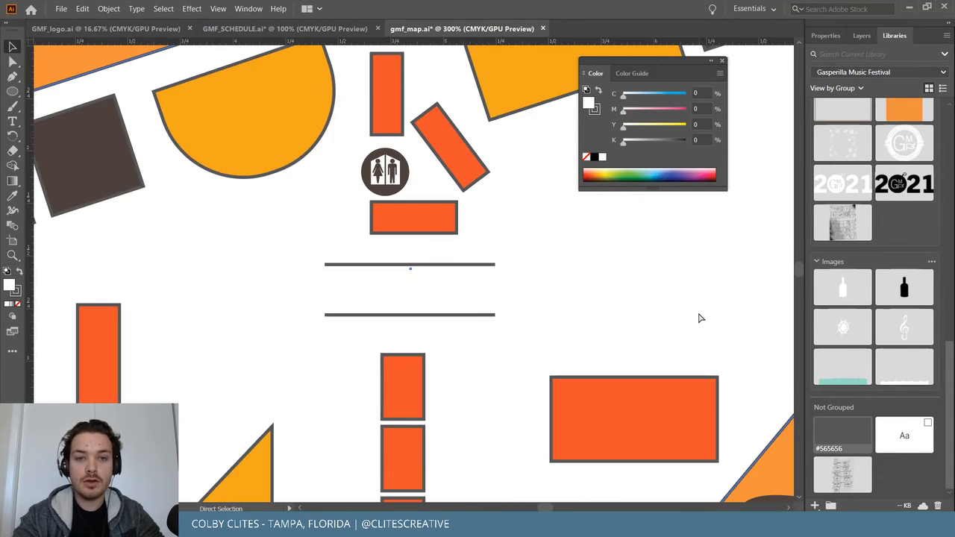
scroll(699, 318, "up", 2)
key("ctrl+plus")
key("ctrl+plus")
scroll(699, 315, "up", 5)
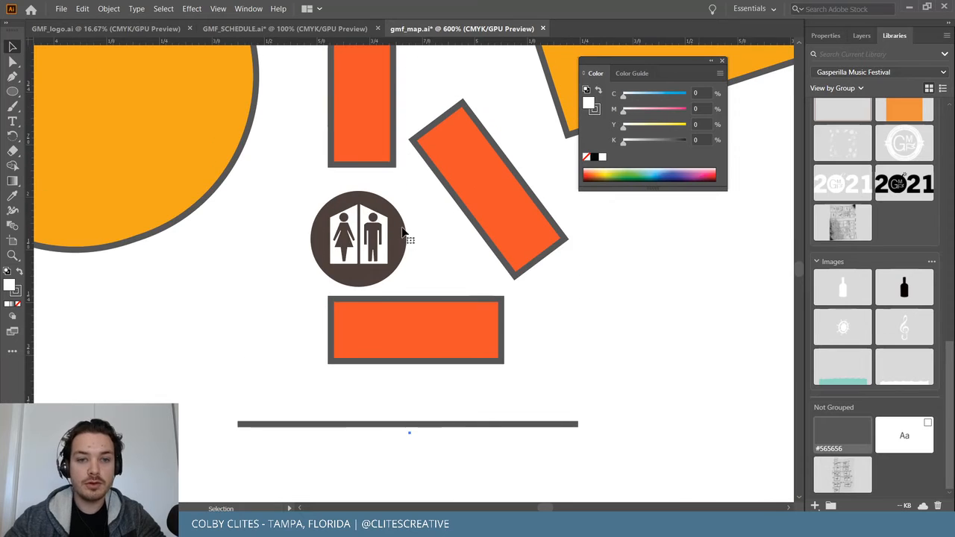
key("v")
left_click(365, 196)
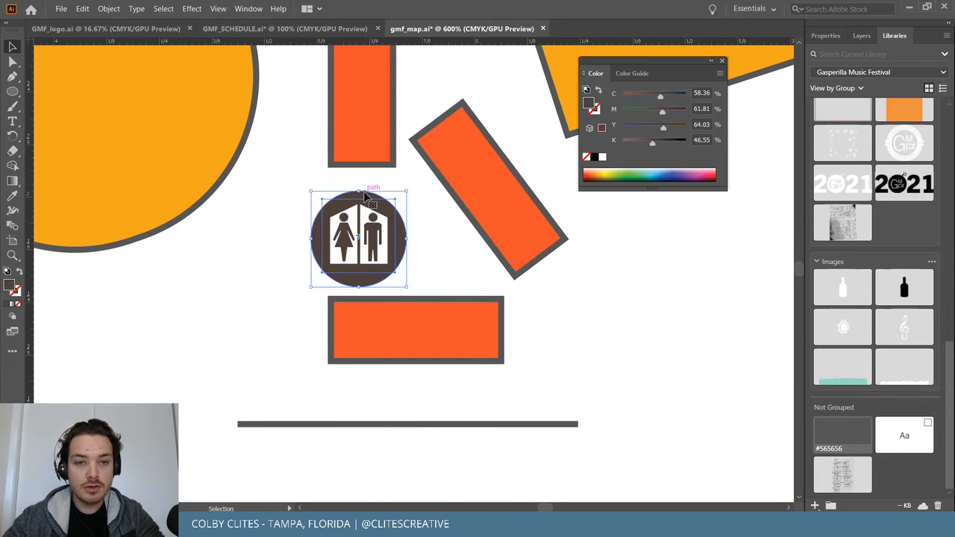
scroll(355, 229, "left", 10)
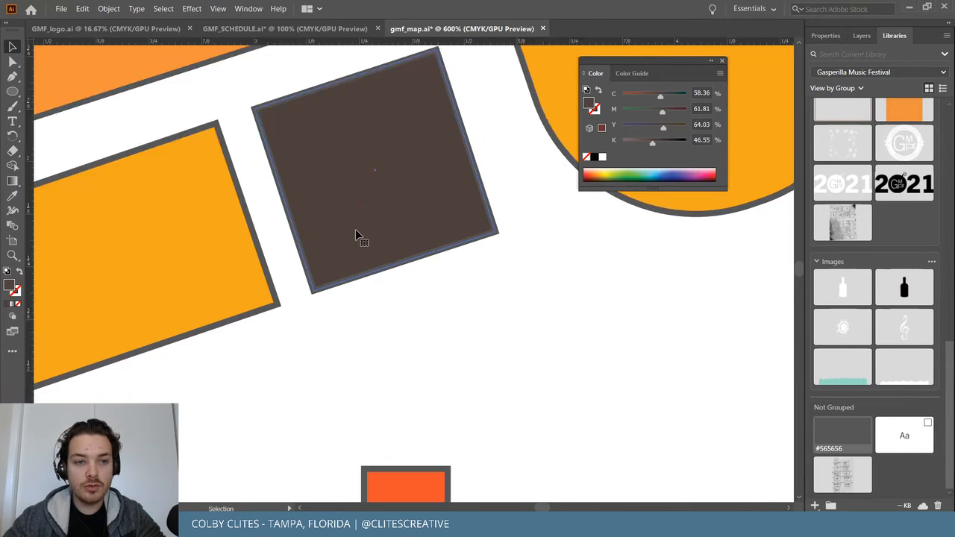
scroll(355, 229, "down", 7)
scroll(355, 229, "left", 5)
scroll(287, 284, "right", 10)
key("a")
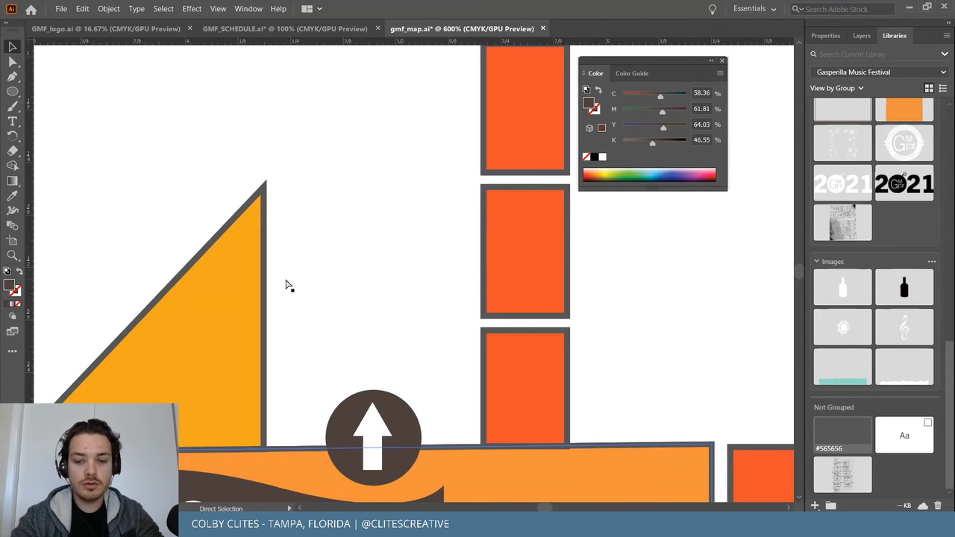
scroll(286, 284, "down", 3)
scroll(287, 284, "left", 8)
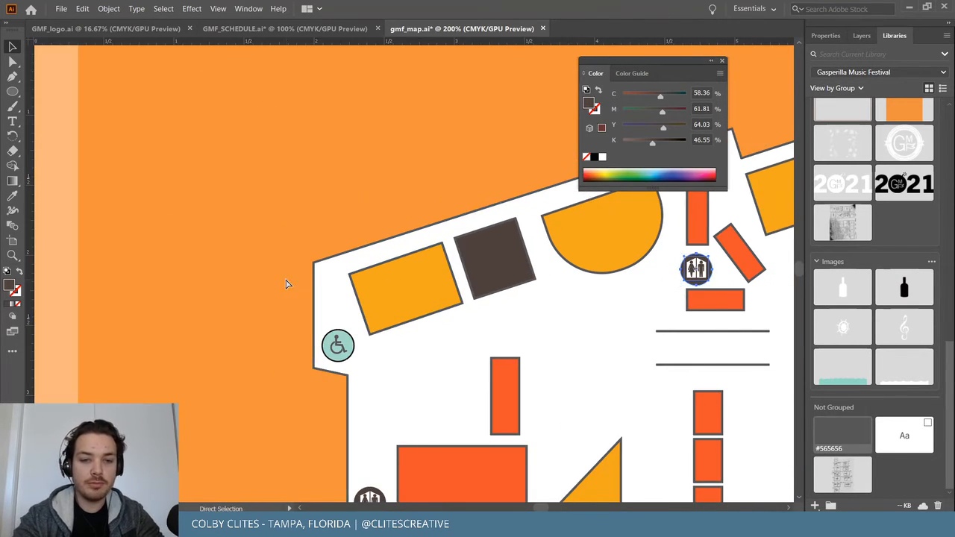
scroll(287, 282, "up", 5)
scroll(288, 281, "left", 8)
scroll(214, 331, "left", 8)
scroll(198, 330, "down", 2)
Set the wheelchair icon circle's outline to the #565656 grey swatch.
left_click(196, 407)
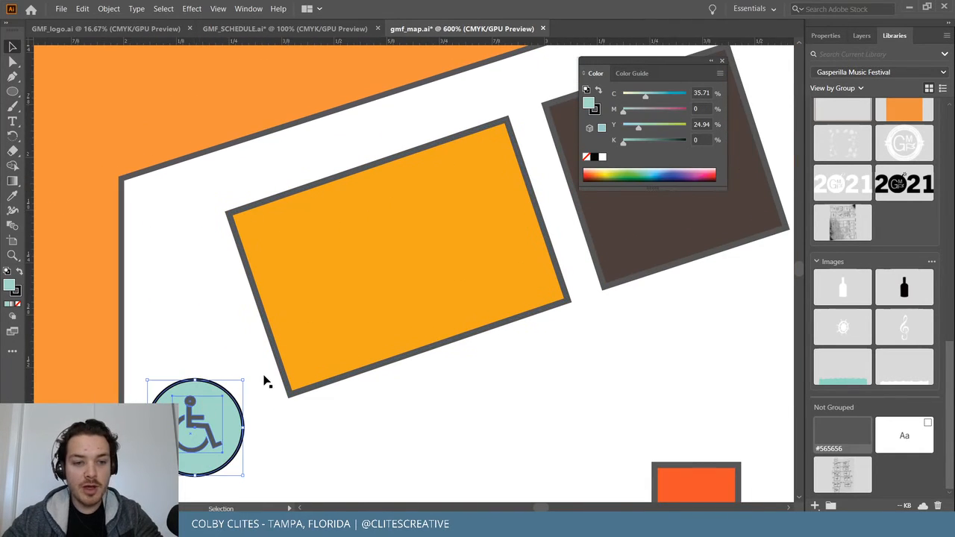
scroll(264, 376, "down", 2)
key("ctrl+plus")
key("v")
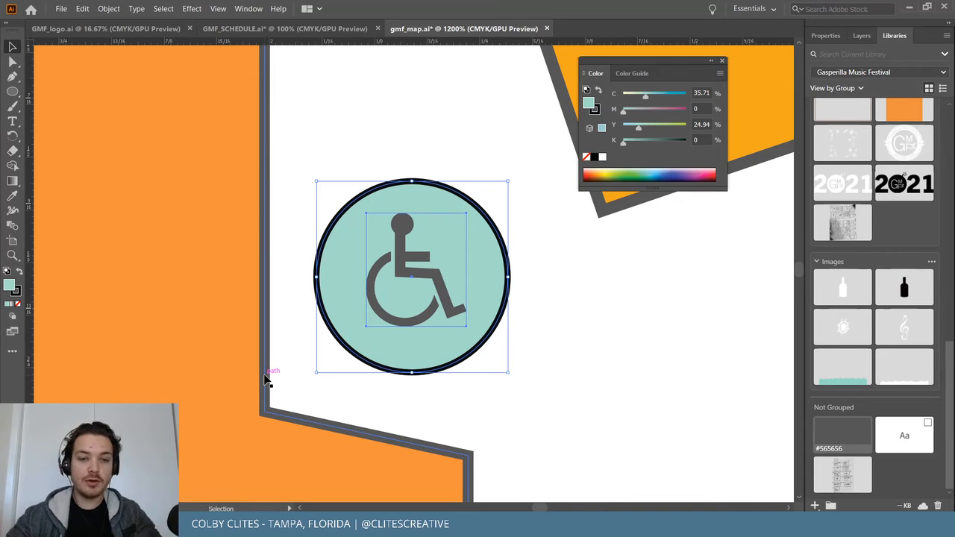
double_click(439, 186)
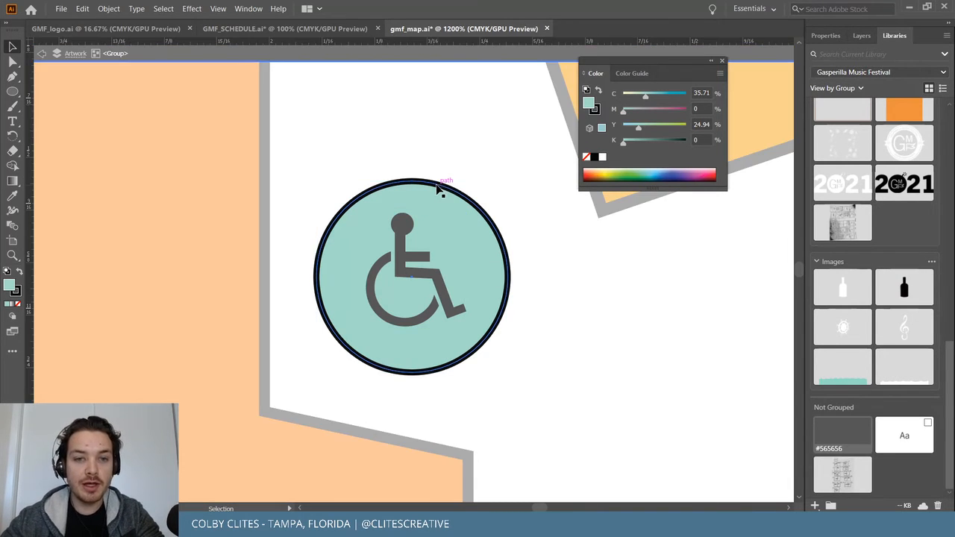
left_click(21, 295)
left_click(843, 433)
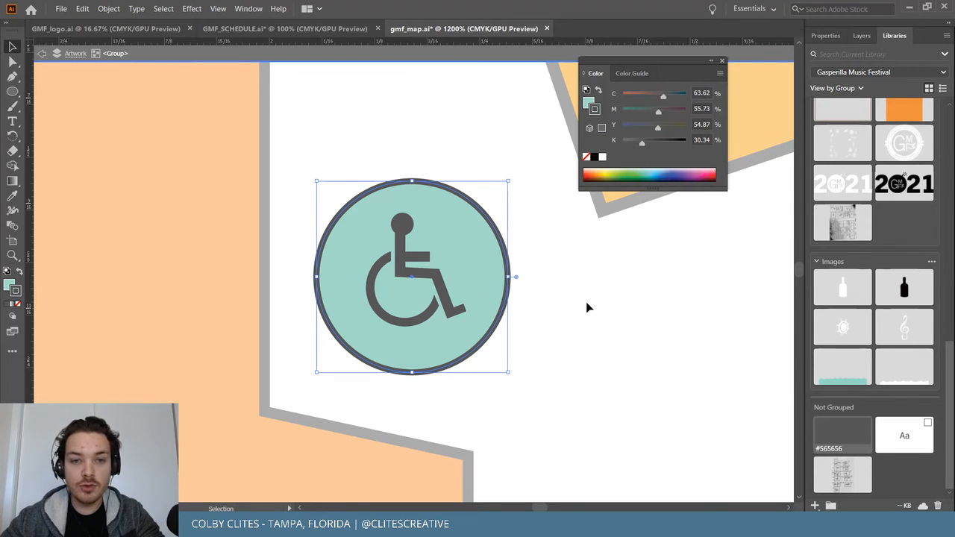
double_click(559, 243)
Re-enter the wheelchair symbol to check the figure's fill and stroke colours.
left_click(401, 261)
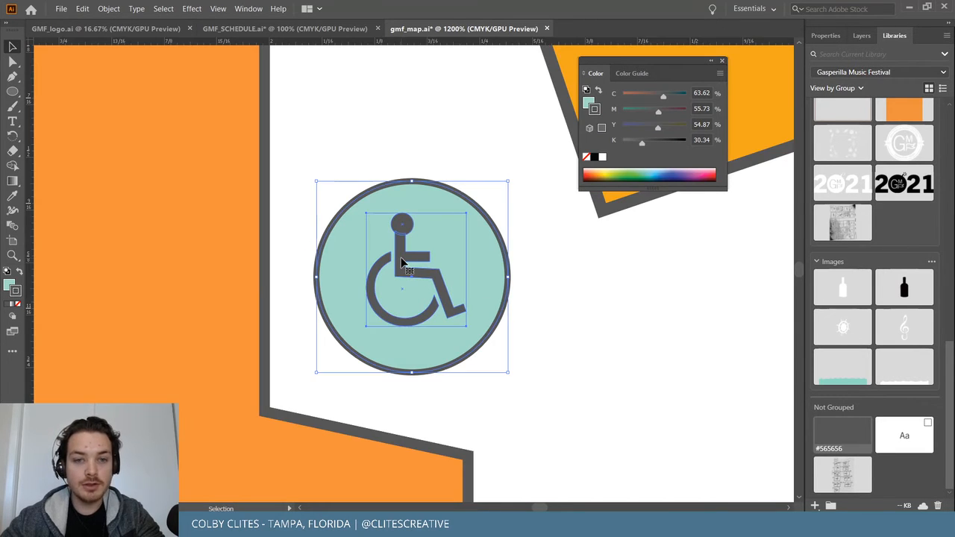
double_click(400, 253)
double_click(401, 256)
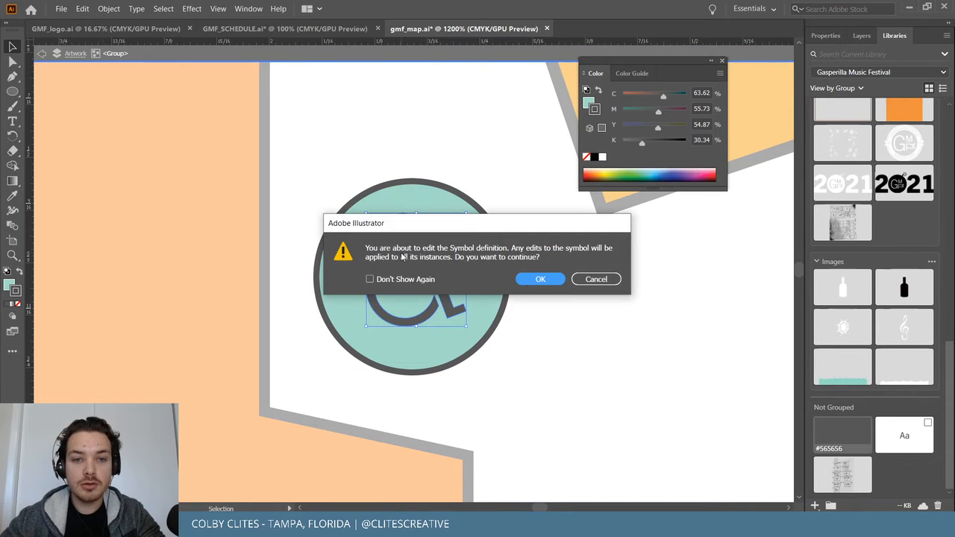
left_click(540, 280)
left_click(450, 302)
key("x")
left_click(9, 285)
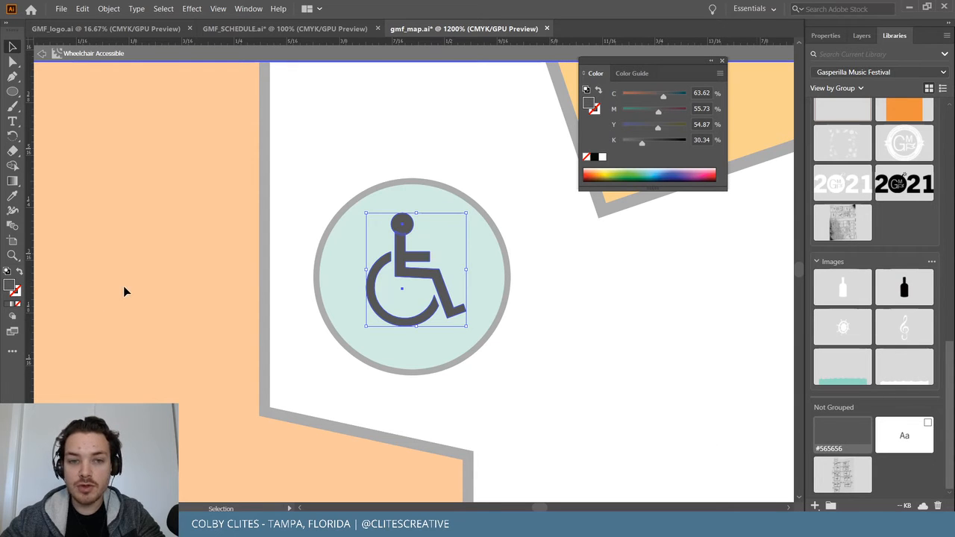
double_click(123, 292)
Zoom out to the whole map, close the colour panel, and save the venue map.
key("a")
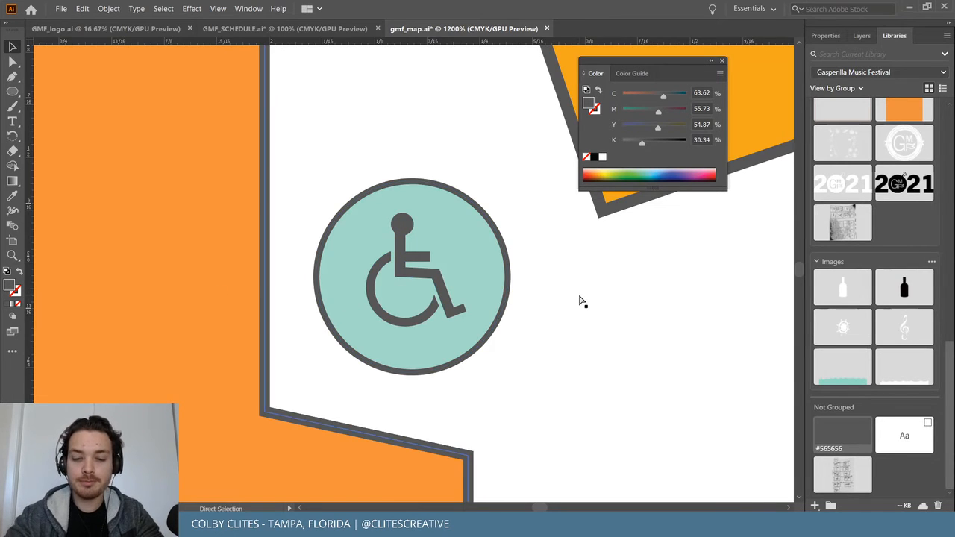
key("ctrl+minus")
key("ctrl+minus")
key("ctrl+minus")
key("ctrl+minus")
key("ctrl+minus")
key("ctrl+minus")
scroll(582, 301, "right", 4)
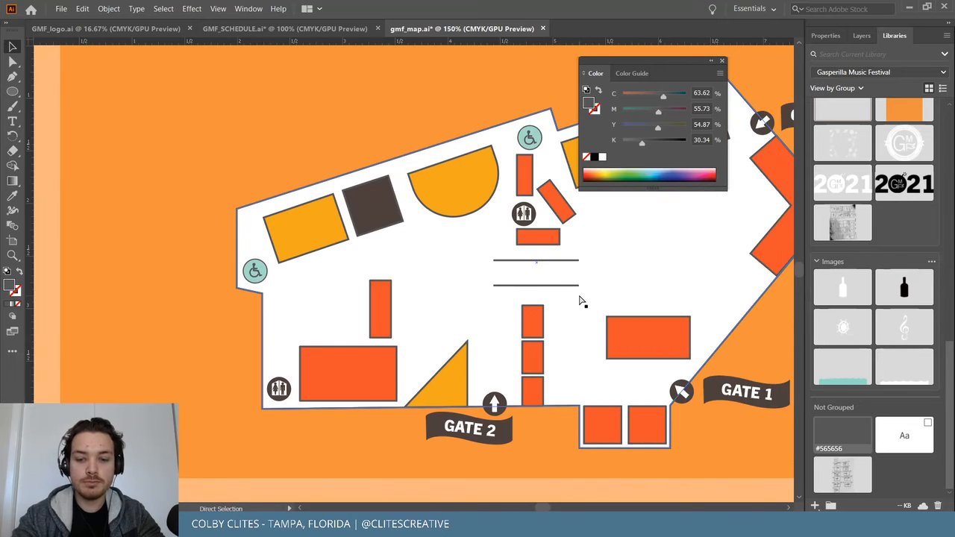
key("ctrl+equal")
key("ctrl+minus")
key("ctrl+minus")
scroll(579, 296, "right", 2)
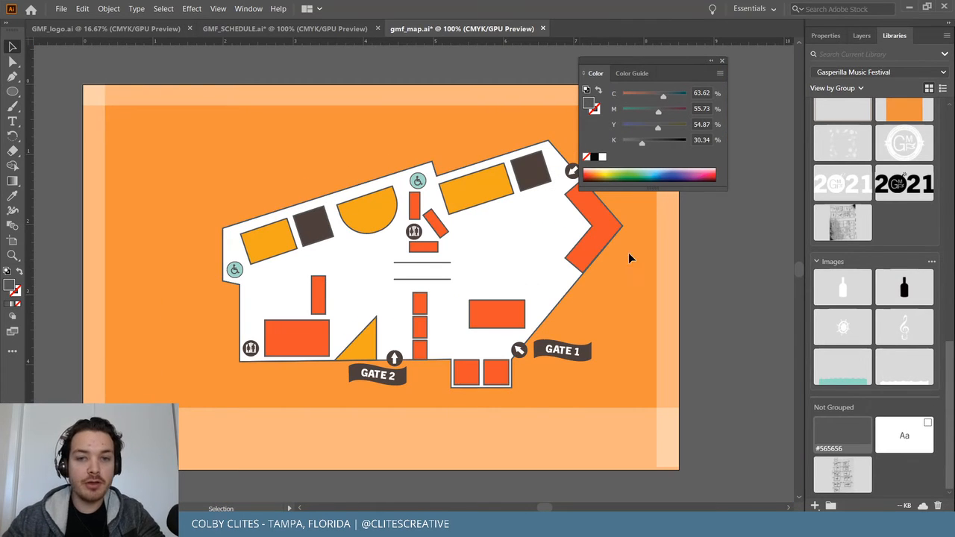
left_click_drag(718, 66, 765, 67)
left_click(768, 63)
left_click(61, 8)
left_click(75, 97)
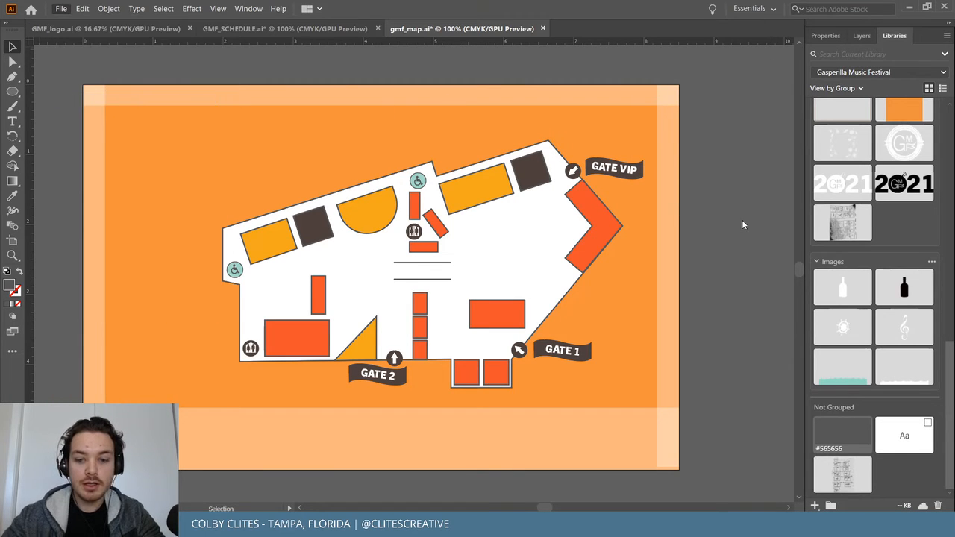
key("ctrl+equal")
key("ctrl+equal")
key("ctrl+equal")
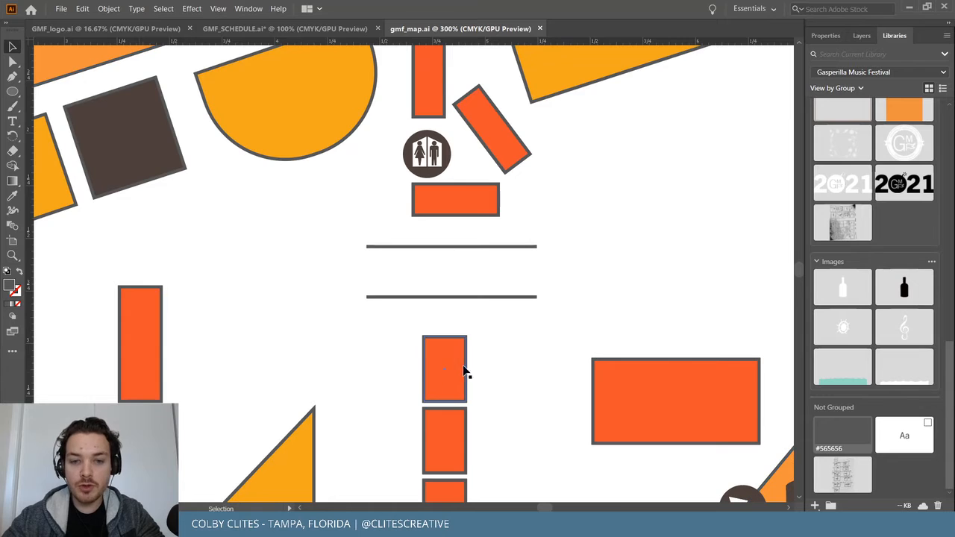
Select the three stacked orange booths above Gate 2 and show their properties.
scroll(456, 347, "down", 4)
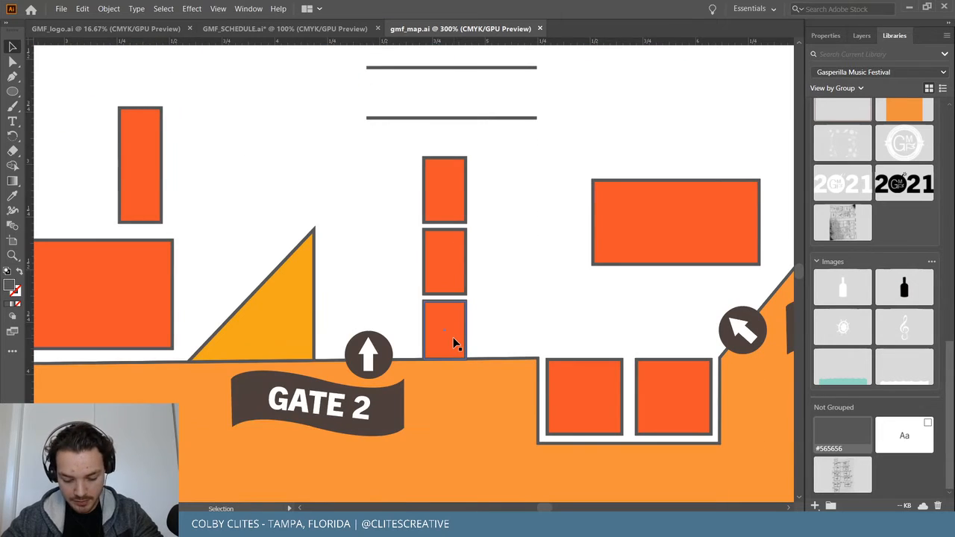
scroll(527, 348, "up", 1)
left_click(450, 353)
left_click(450, 282, "shift")
left_click(446, 180, "shift")
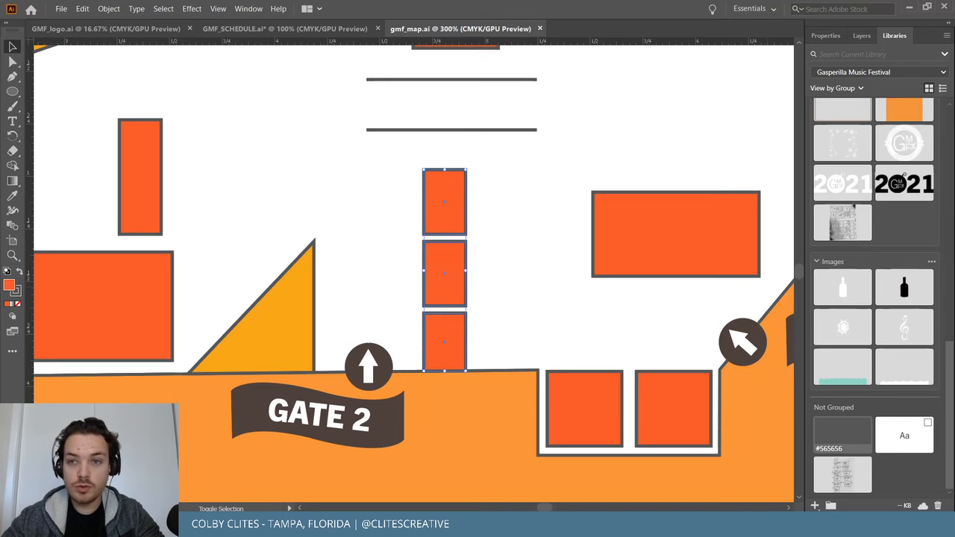
left_click(828, 38)
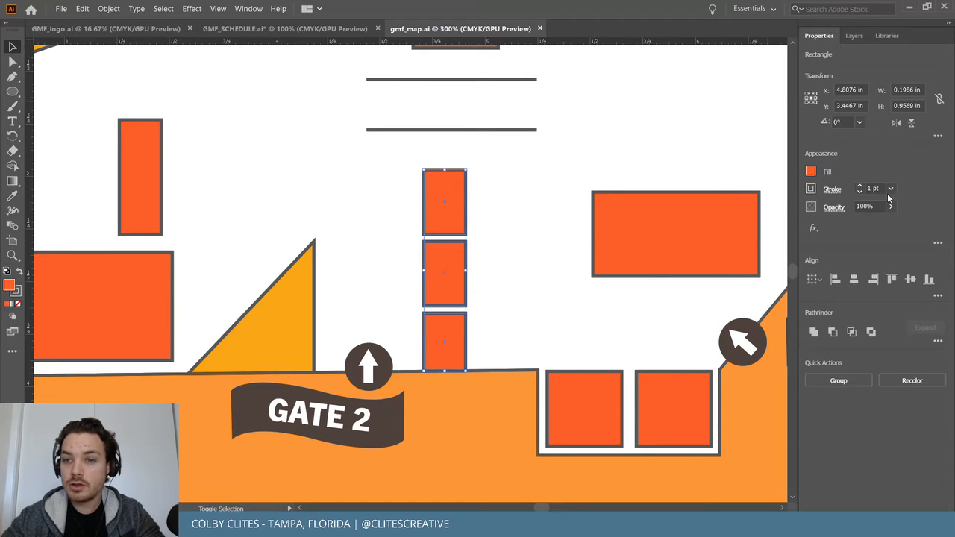
left_click(811, 172)
left_click(843, 170)
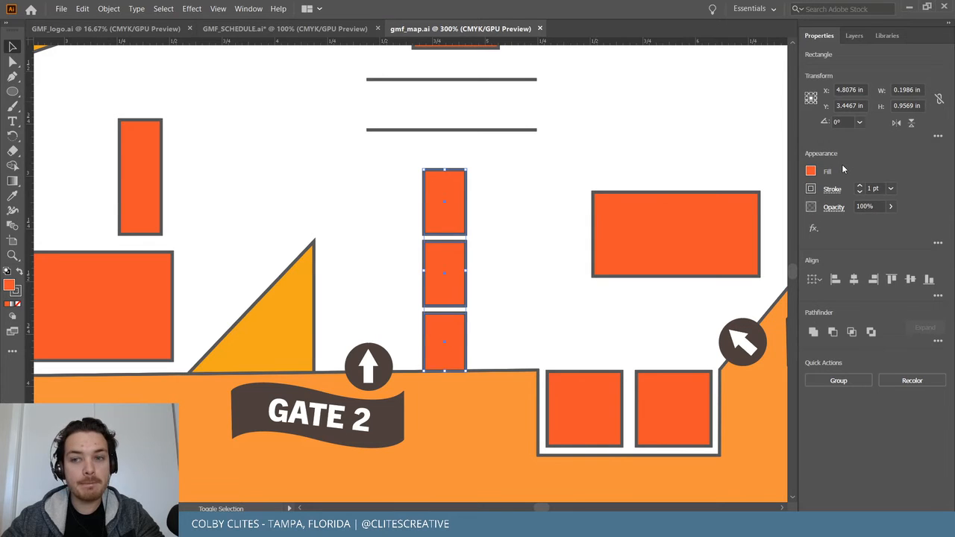
Try 90% opacity on the booths, then undo to keep them at 100%.
left_click(890, 206)
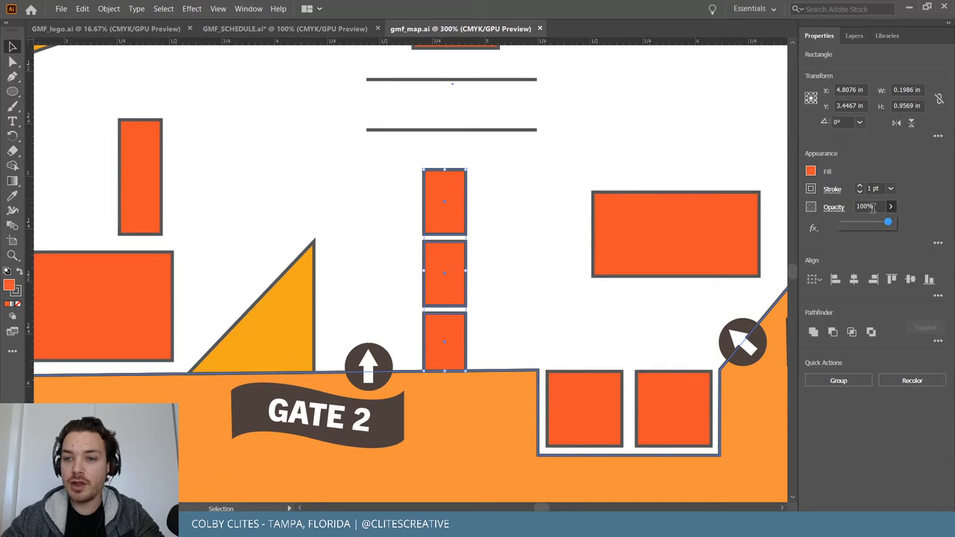
left_click(863, 206)
type("90")
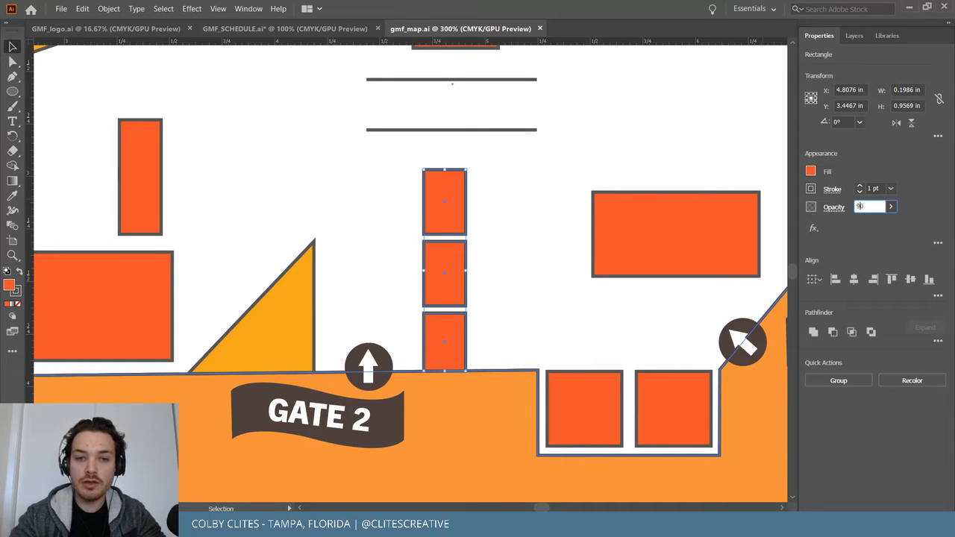
key("Return")
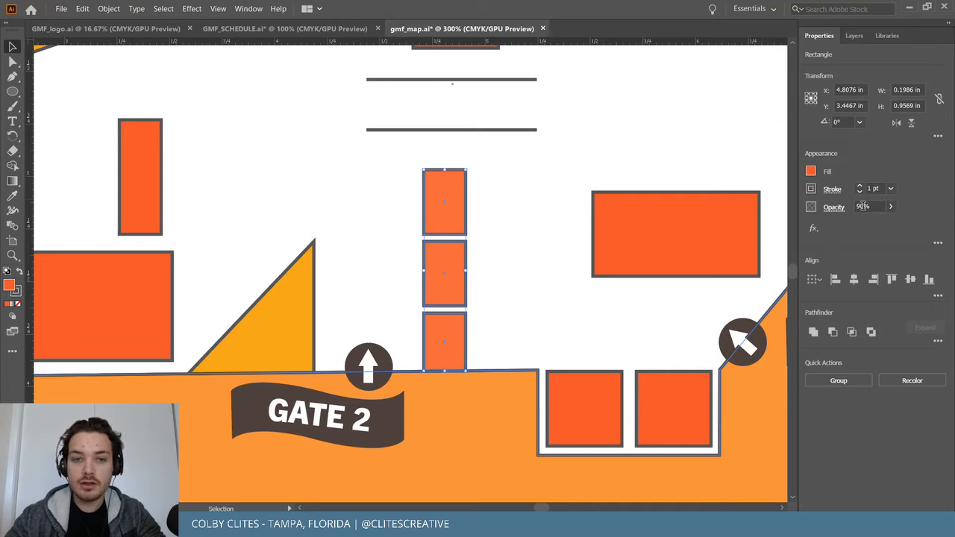
double_click(645, 146)
key("Escape")
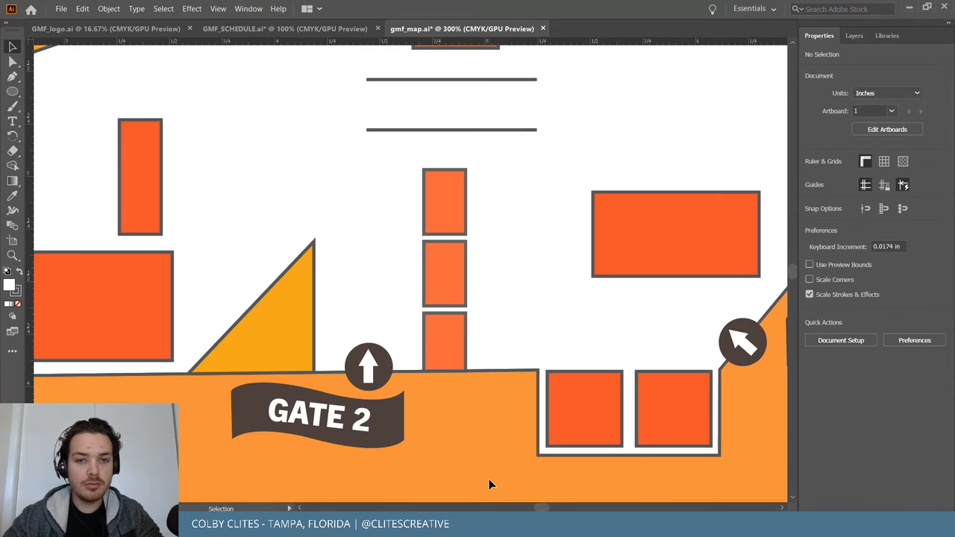
key("ctrl+z")
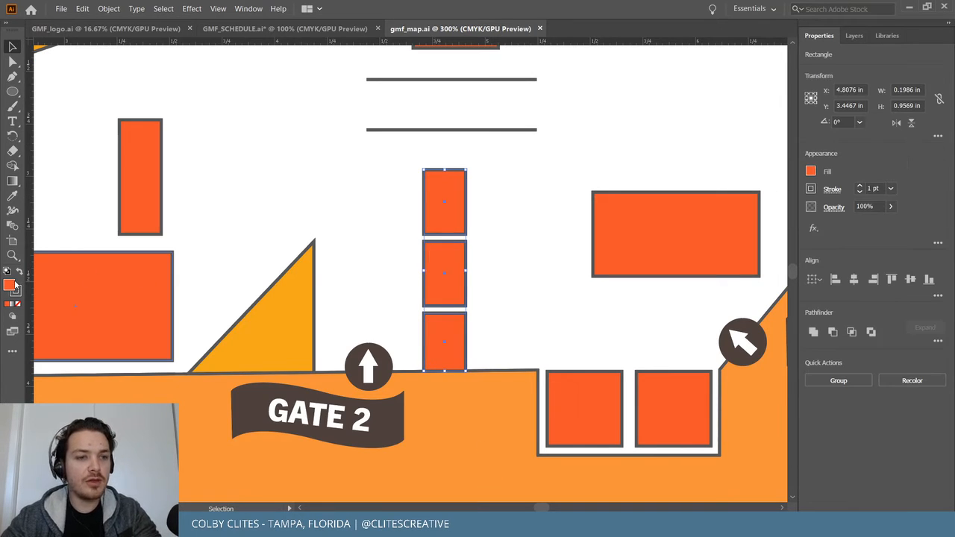
Inspect the booths' orange fill in the Color Picker, then cancel without changes.
double_click(11, 285)
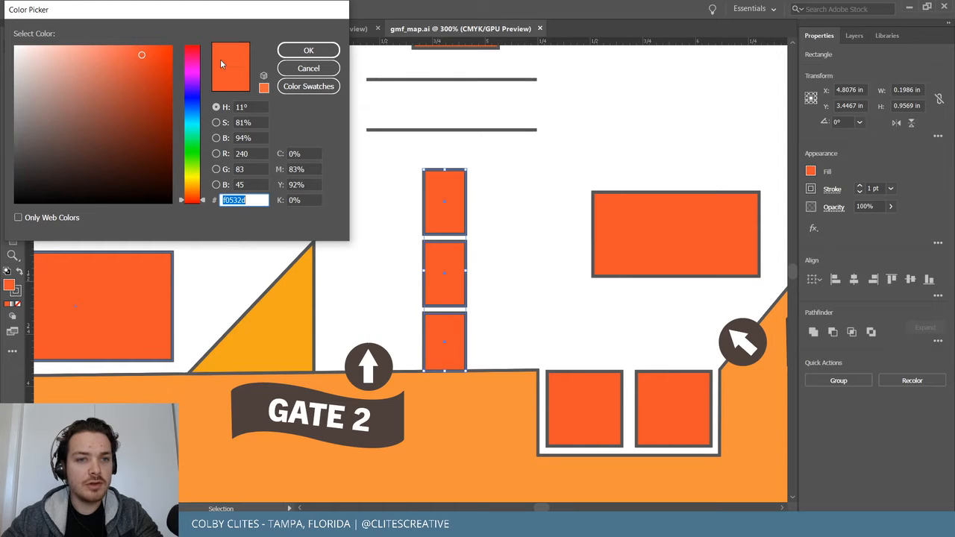
left_click(308, 86)
scroll(83, 154, "down", 5)
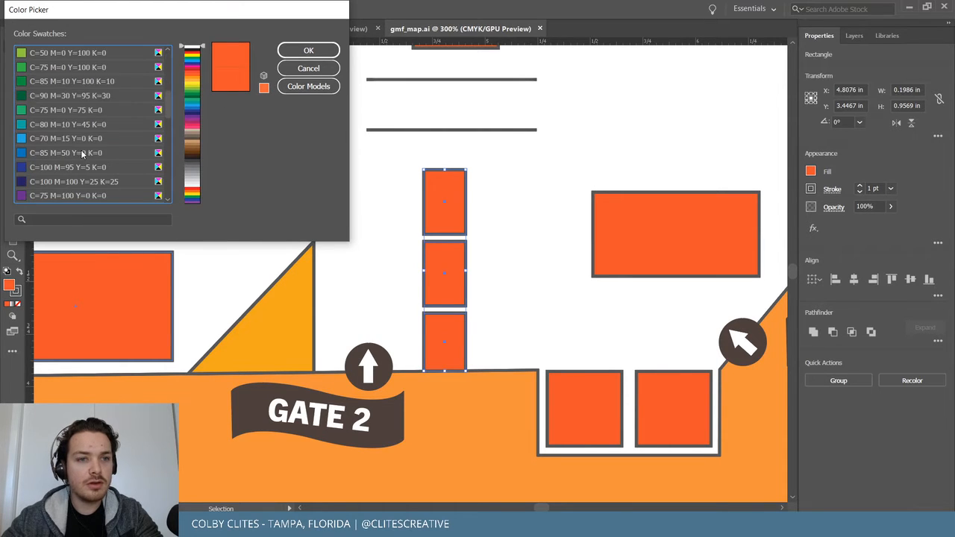
scroll(82, 154, "up", 5)
scroll(82, 153, "down", 2)
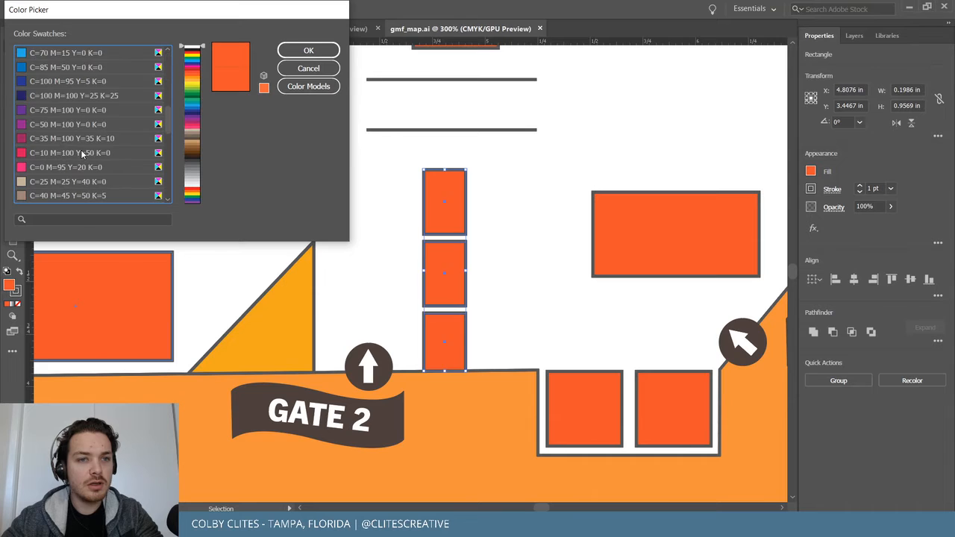
left_click(308, 86)
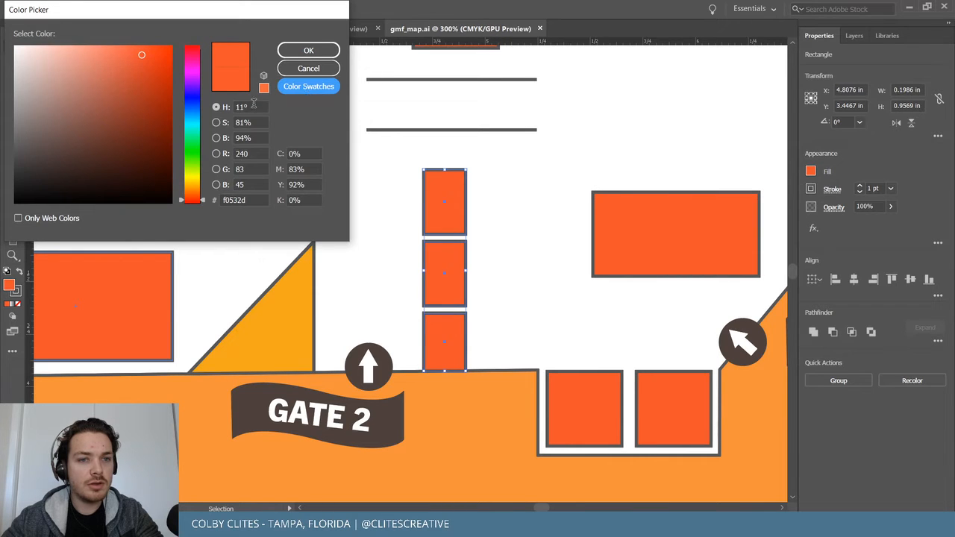
left_click(312, 67)
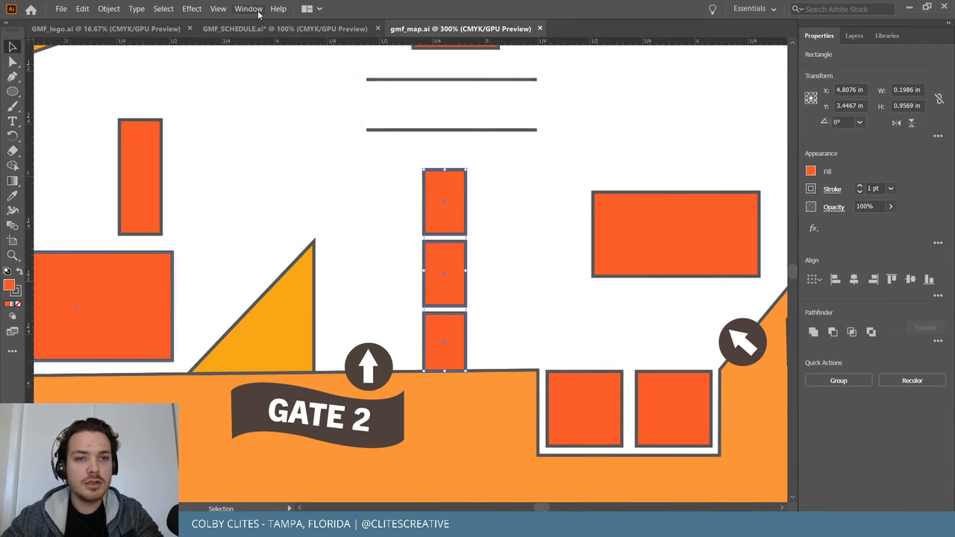
Open the Color Guide panel to show shades and tints of the fill.
left_click(257, 12)
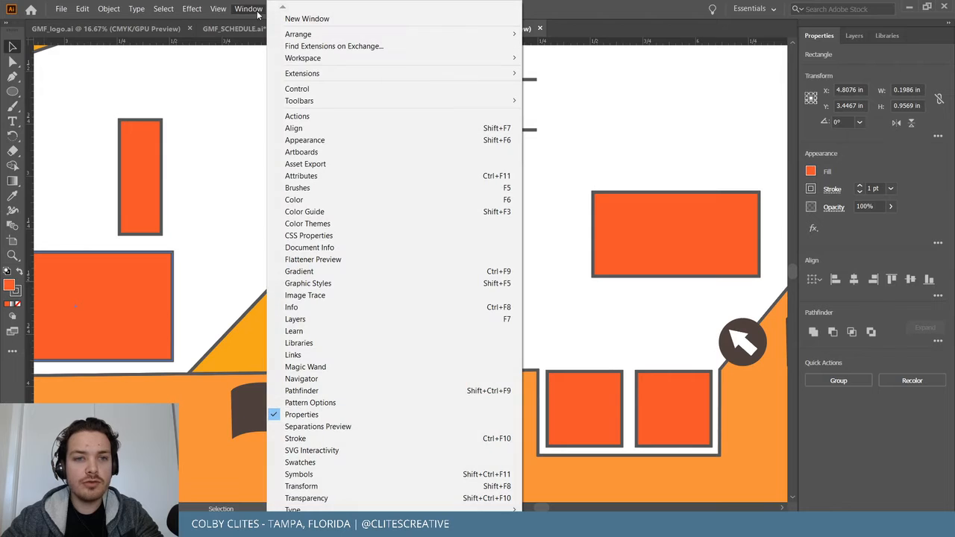
left_click(321, 201)
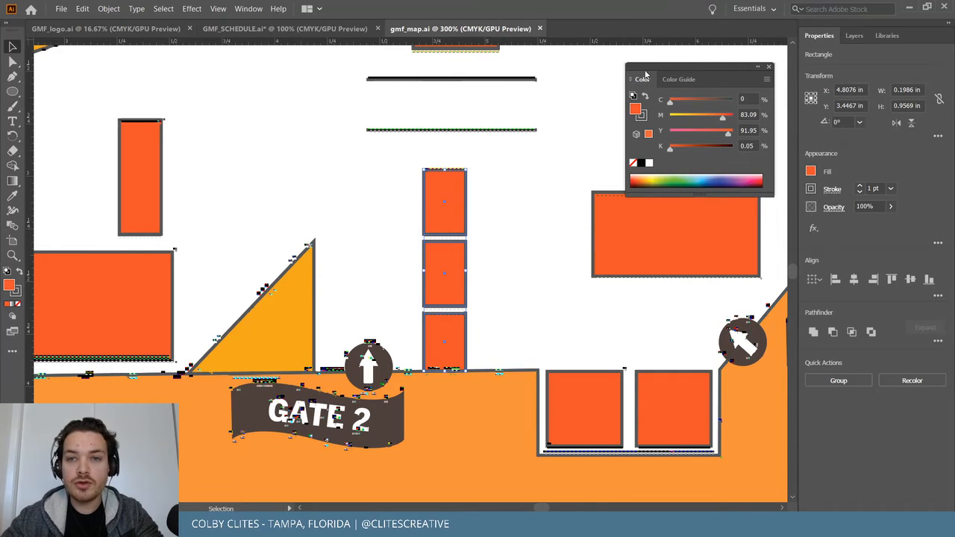
left_click(671, 81)
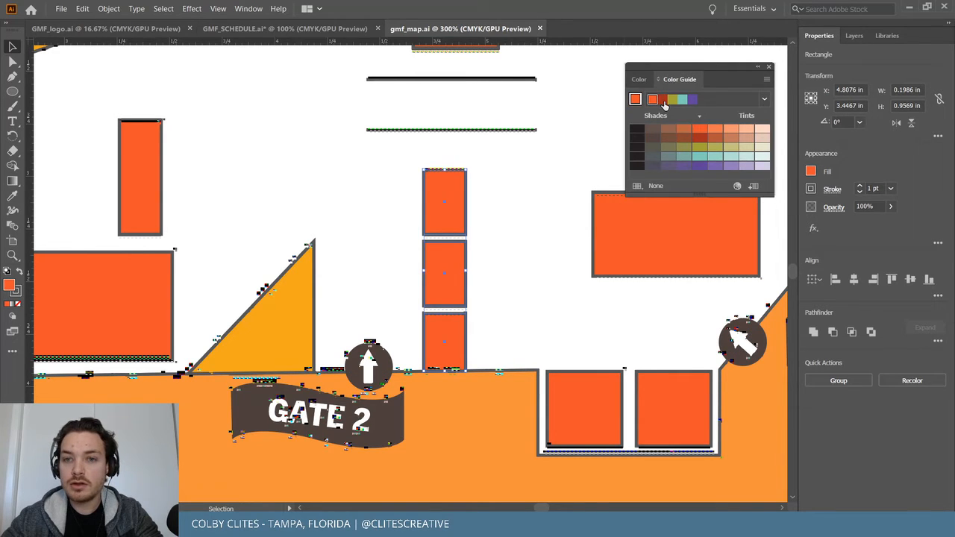
Reselect the top orange booth rectangle of the middle stack.
key("ctrl+shift+a")
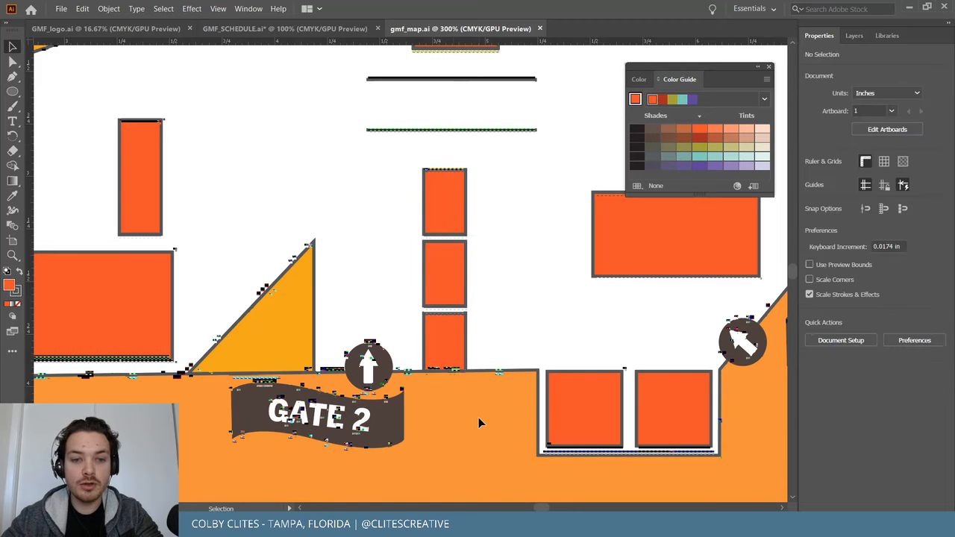
key("ctrl+equal")
key("v")
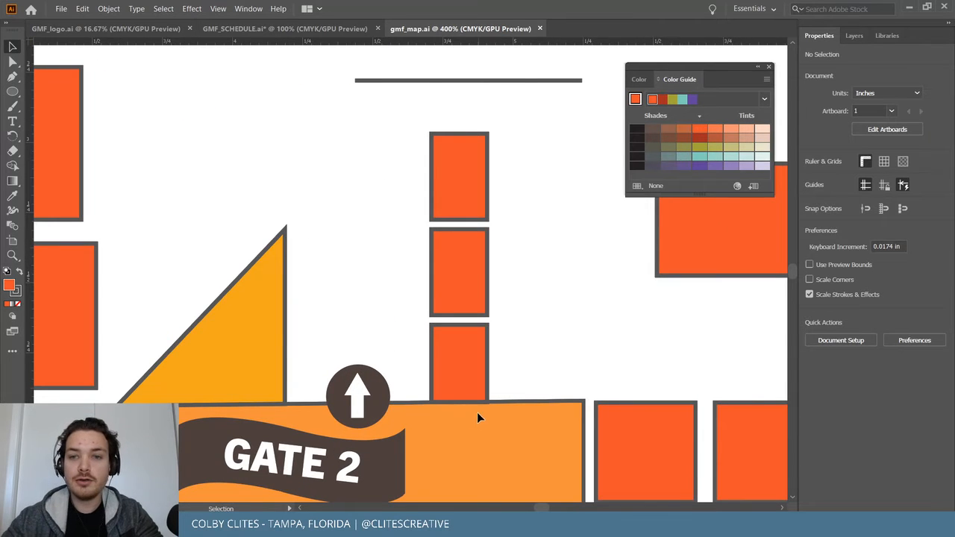
left_click(465, 154)
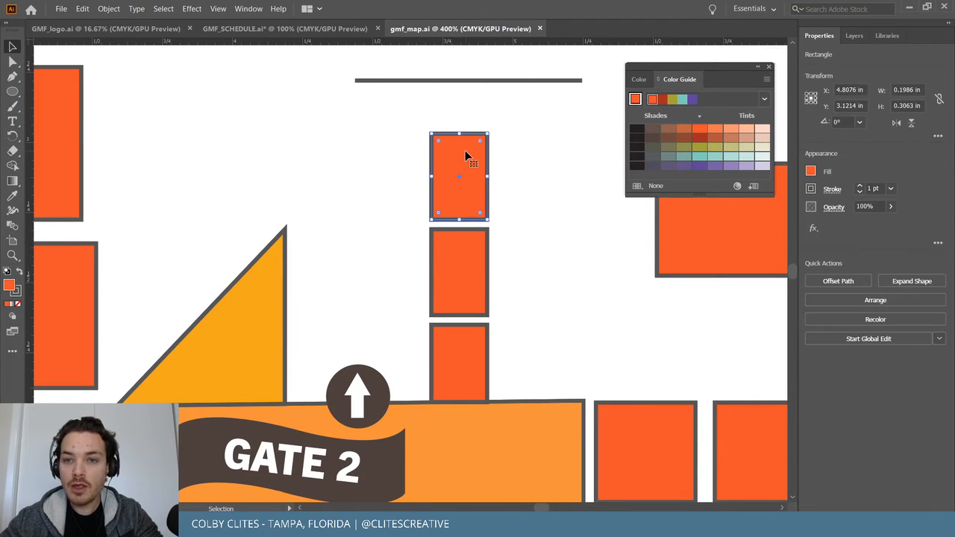
double_click(466, 153)
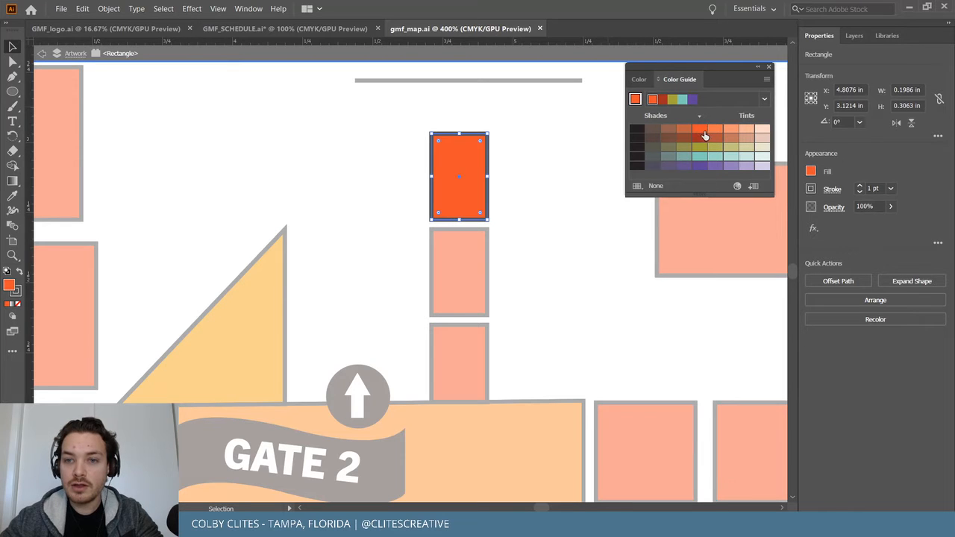
double_click(567, 236)
left_click(198, 324)
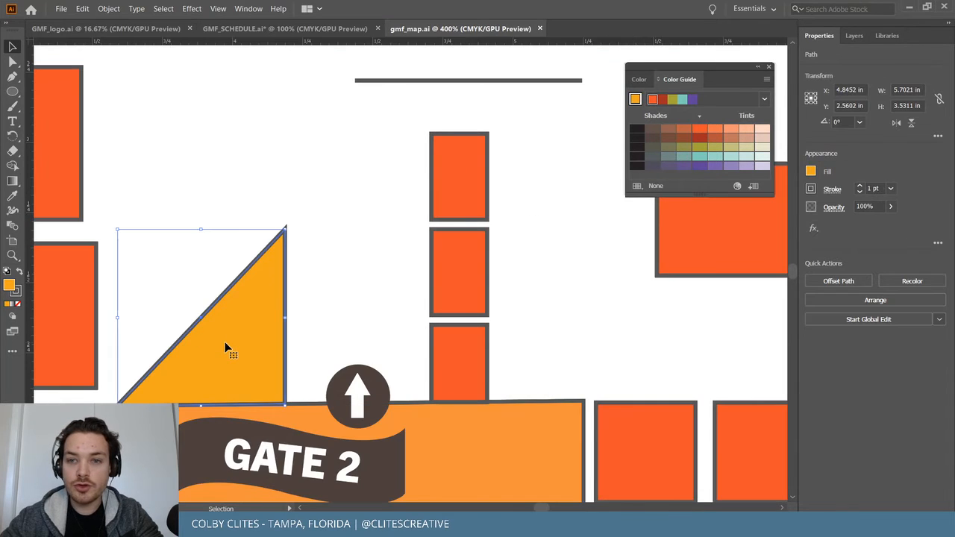
left_click(457, 203)
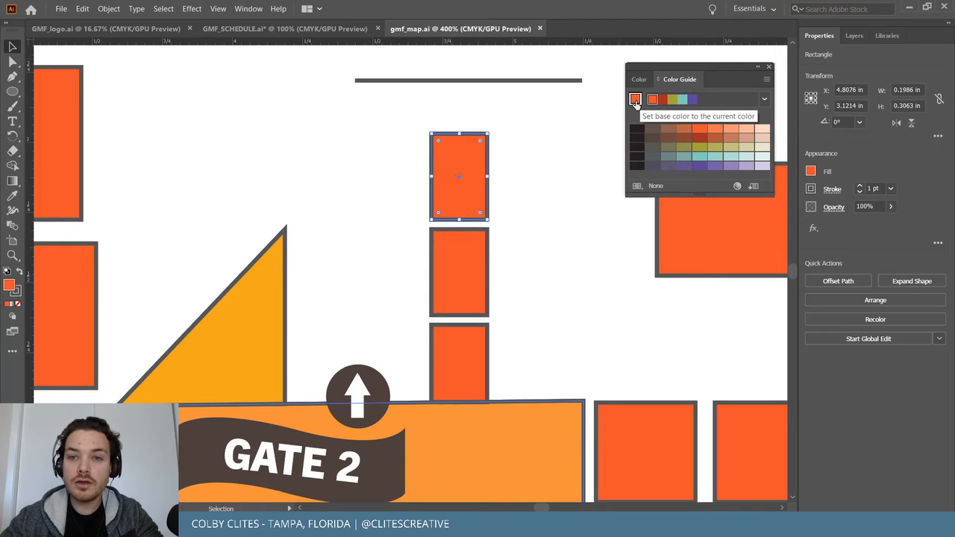
Set the Color Guide harmony rule to Shades.
left_click(766, 99)
scroll(705, 187, "up", 5)
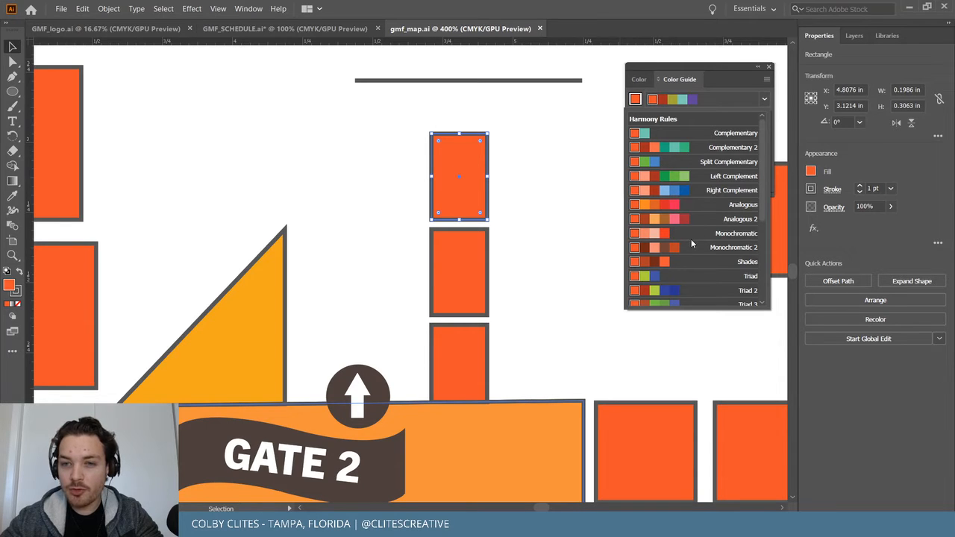
scroll(691, 239, "down", 3)
left_click(690, 183)
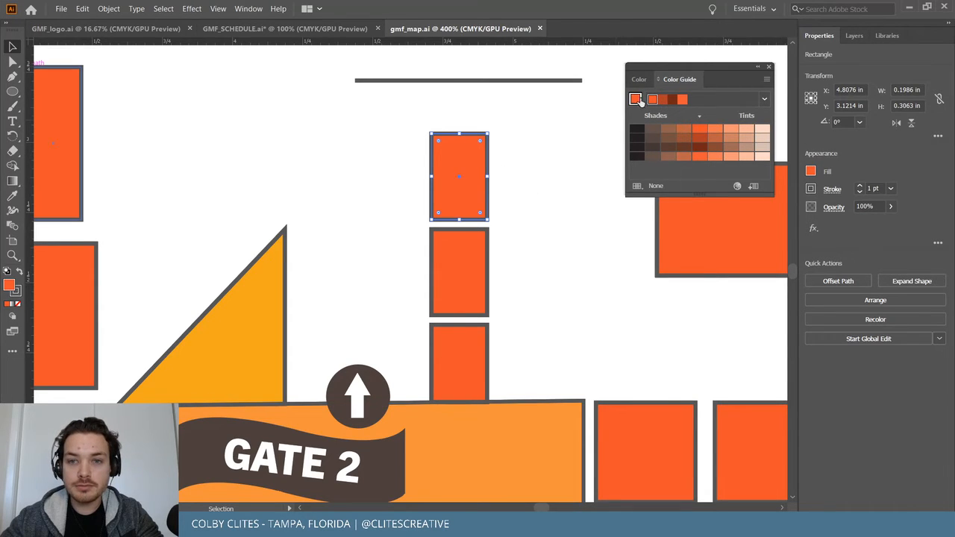
Try several Color Guide fills, then give the selected, middle and bottom booths the dark rust fill.
left_click(664, 101)
left_click(679, 102)
left_click(681, 101)
left_click(655, 102)
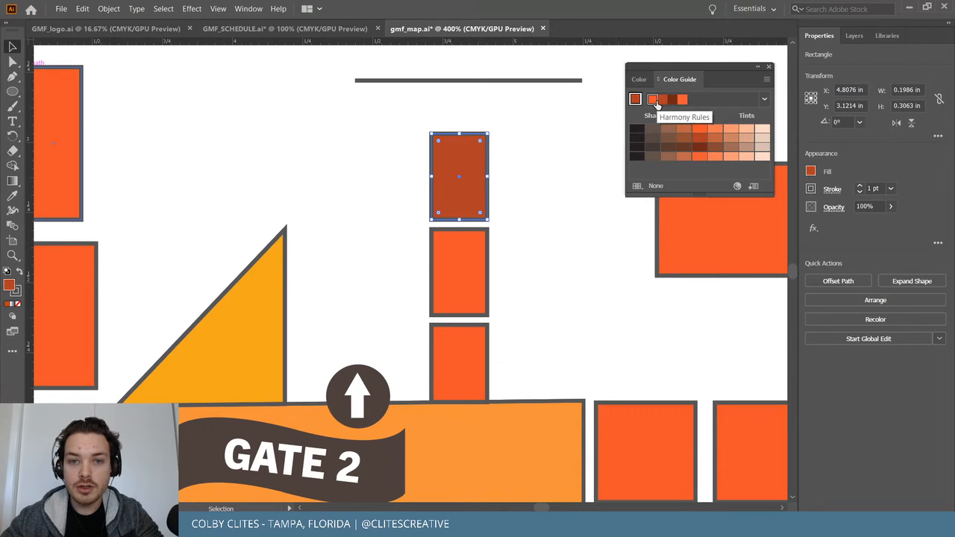
left_click(482, 272, "shift")
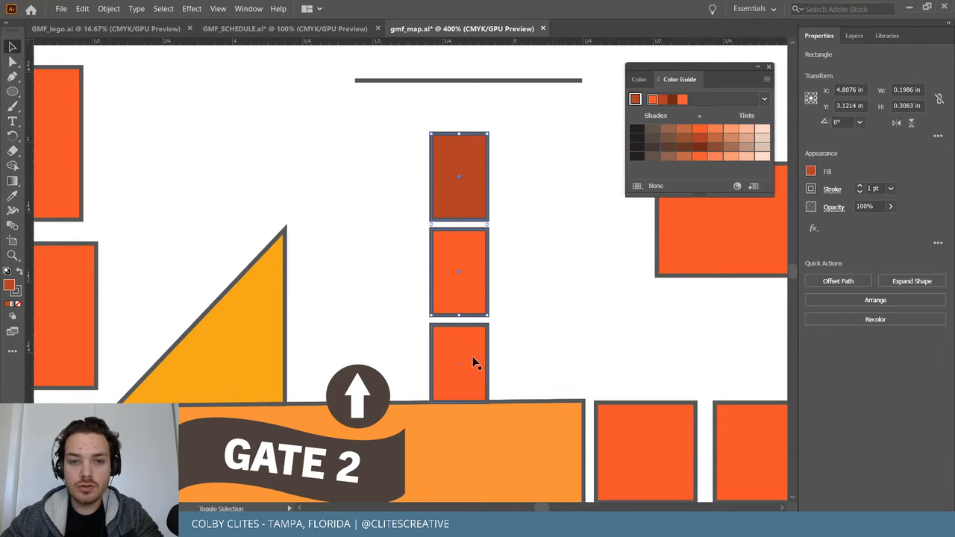
left_click(472, 356, "shift")
left_click(886, 36)
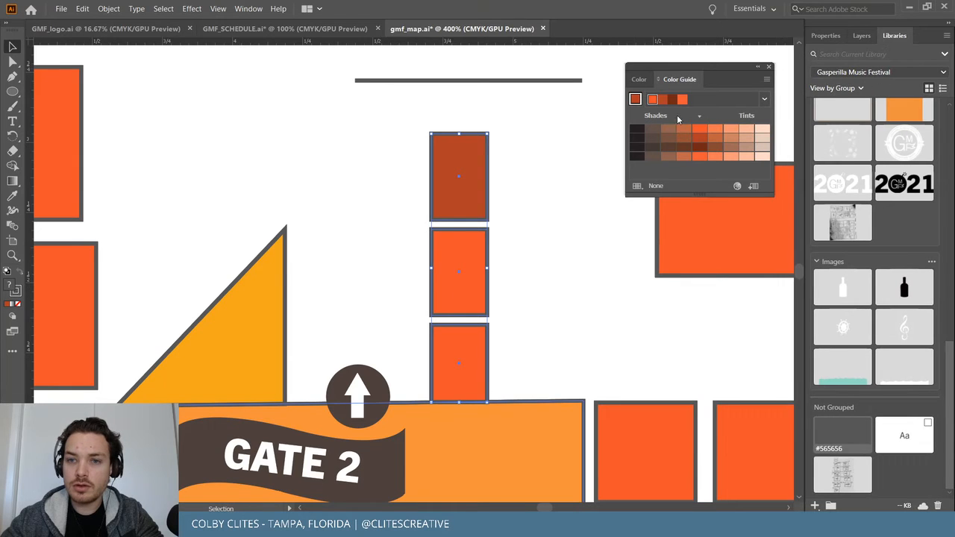
left_click(663, 100)
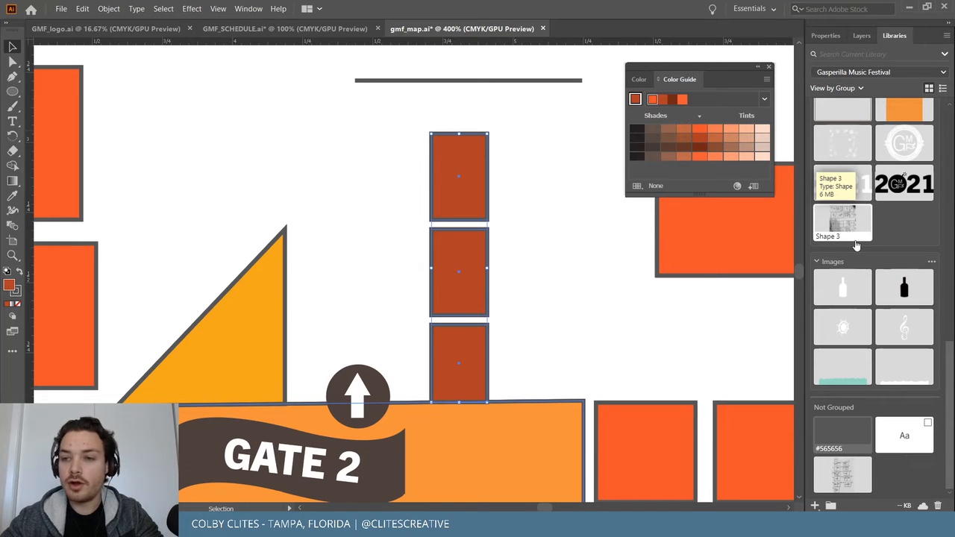
Save the dark rust #B03E25 fill colour to the festival library.
left_click(814, 505)
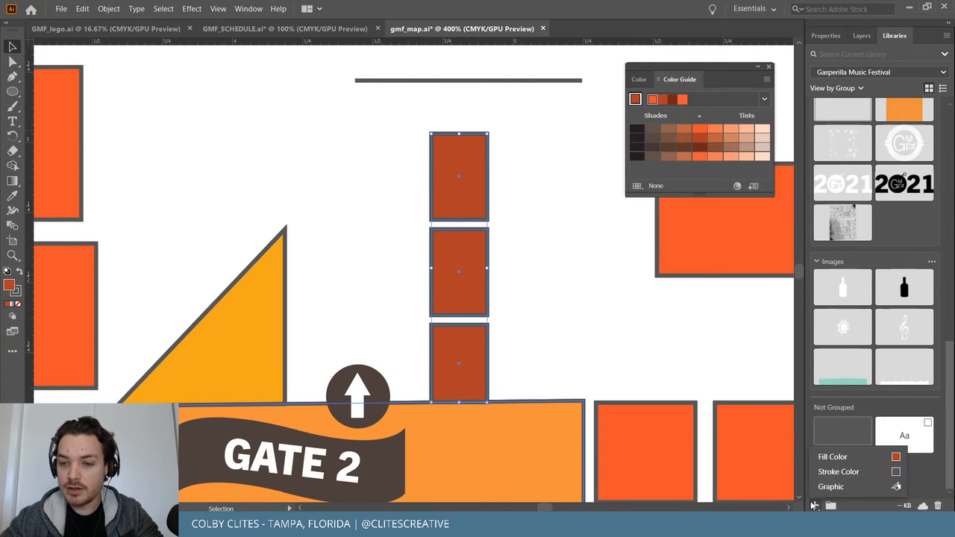
left_click(859, 458)
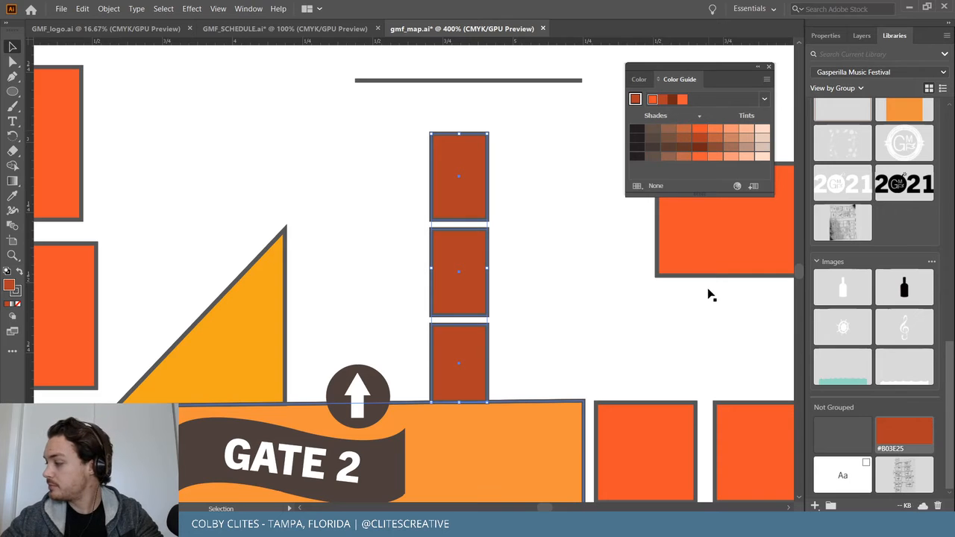
double_click(599, 267)
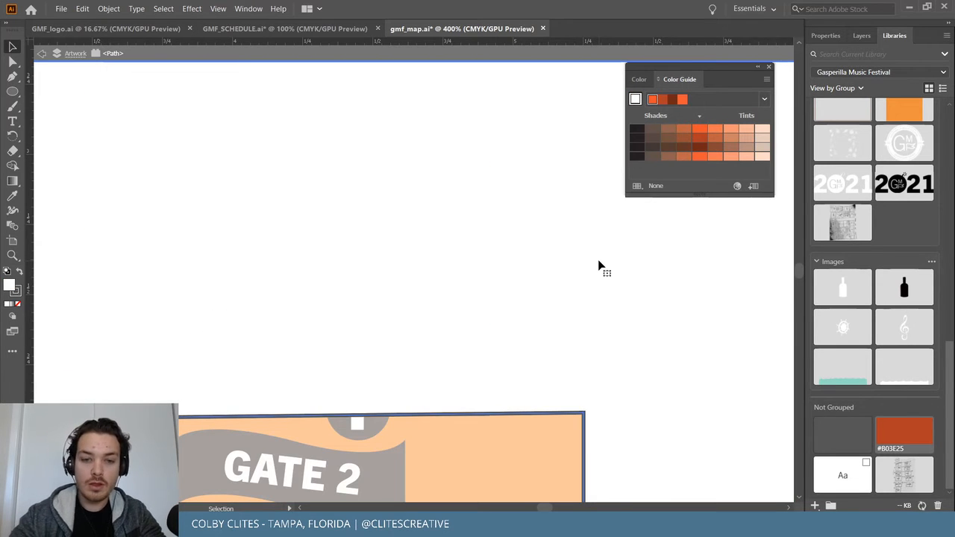
double_click(482, 455)
key("ctrl+minus")
key("ctrl+minus")
key("ctrl+minus")
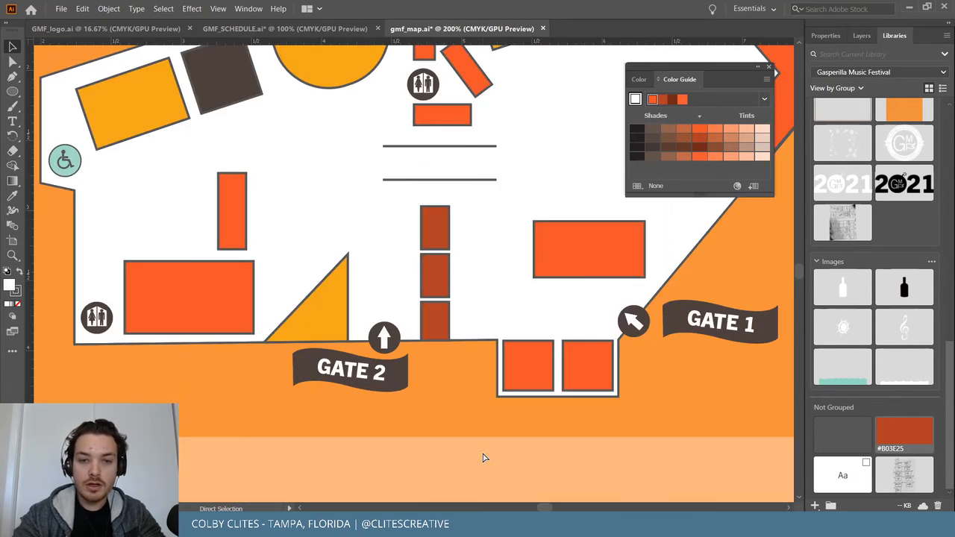
key("ctrl+plus")
scroll(614, 329, "up", 3)
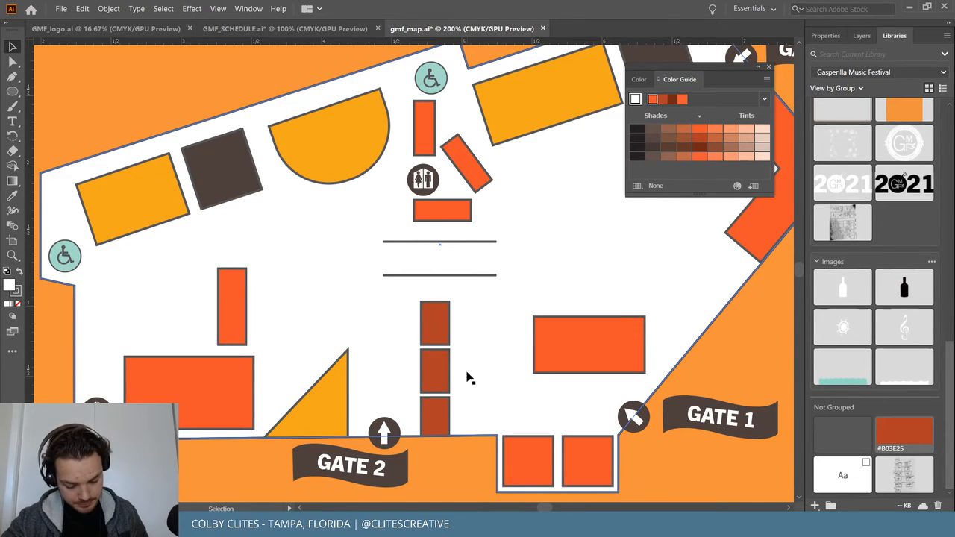
scroll(433, 394, "down", 1)
Give the large bottom-left booth, small top booth and square gate booth the dark rust fill.
left_click(236, 360)
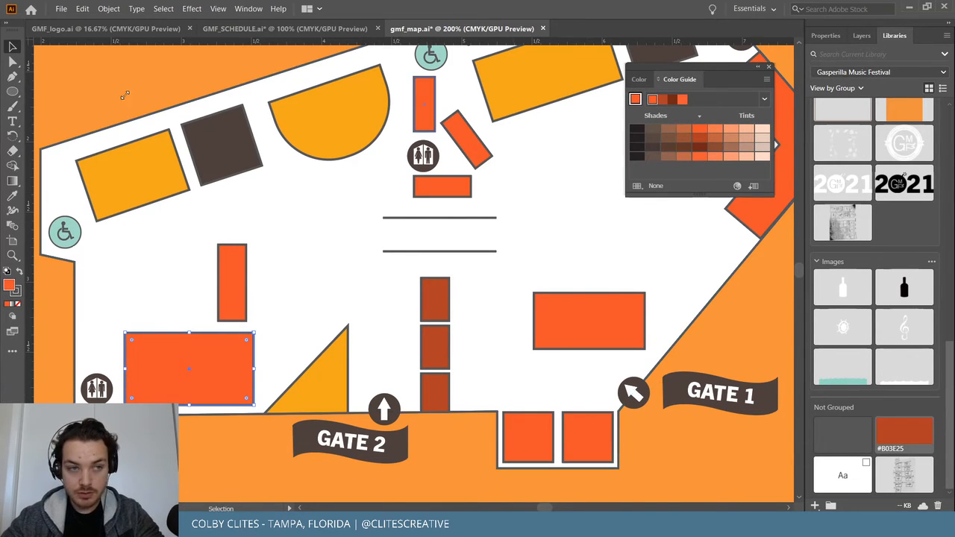
left_click(665, 101)
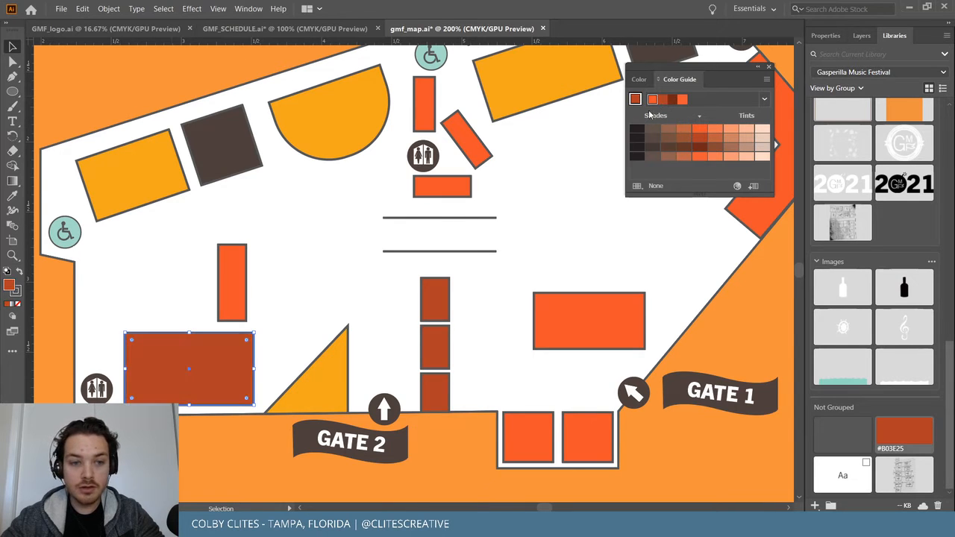
left_click(419, 107)
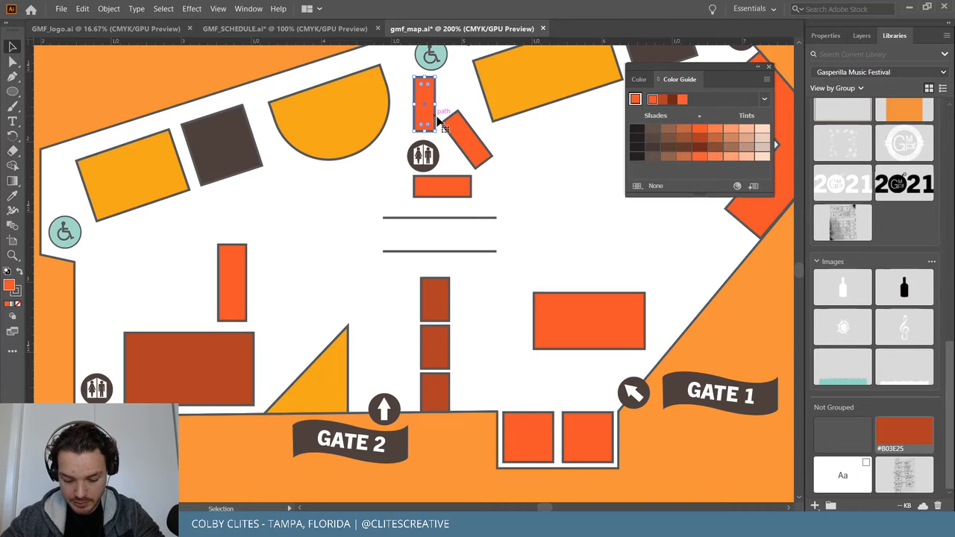
left_click(664, 102)
left_click(533, 176)
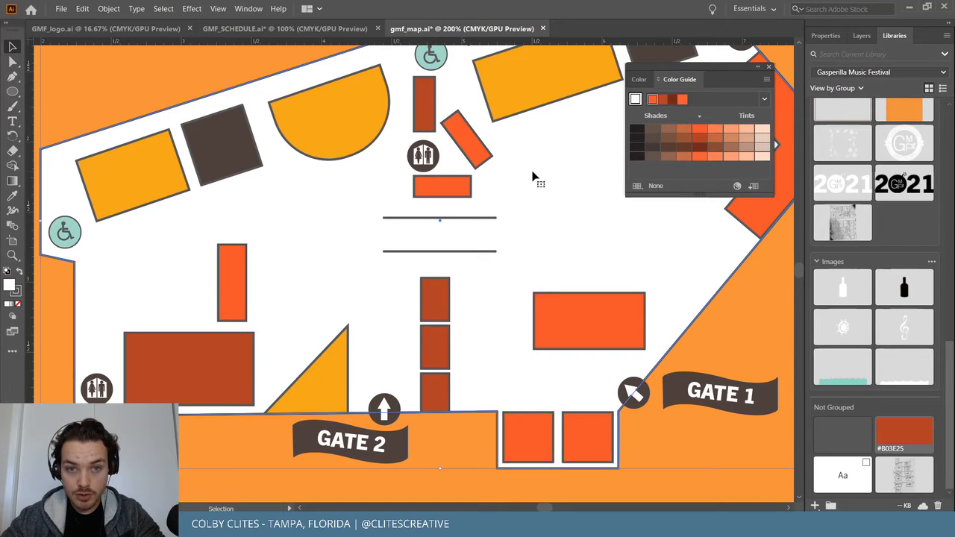
left_click(423, 156, "shift")
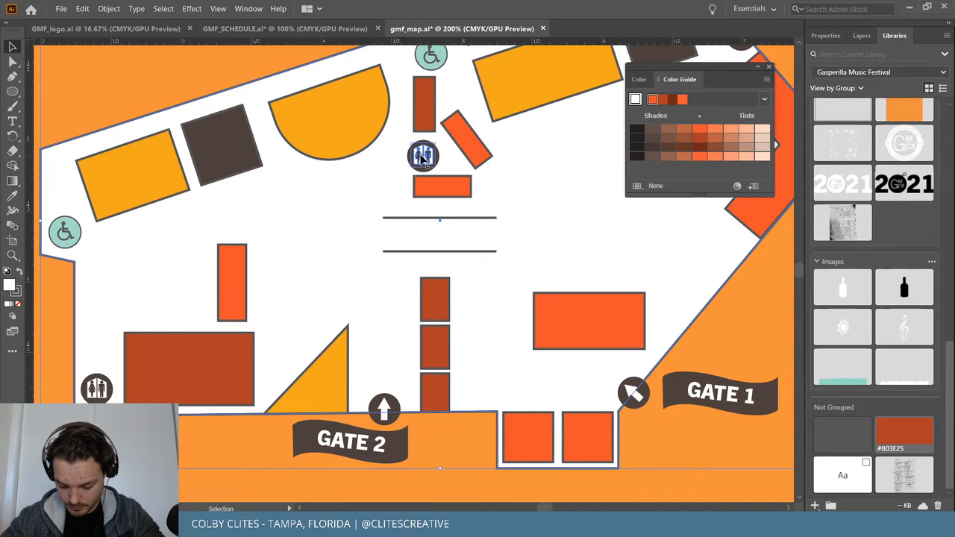
left_click(523, 432)
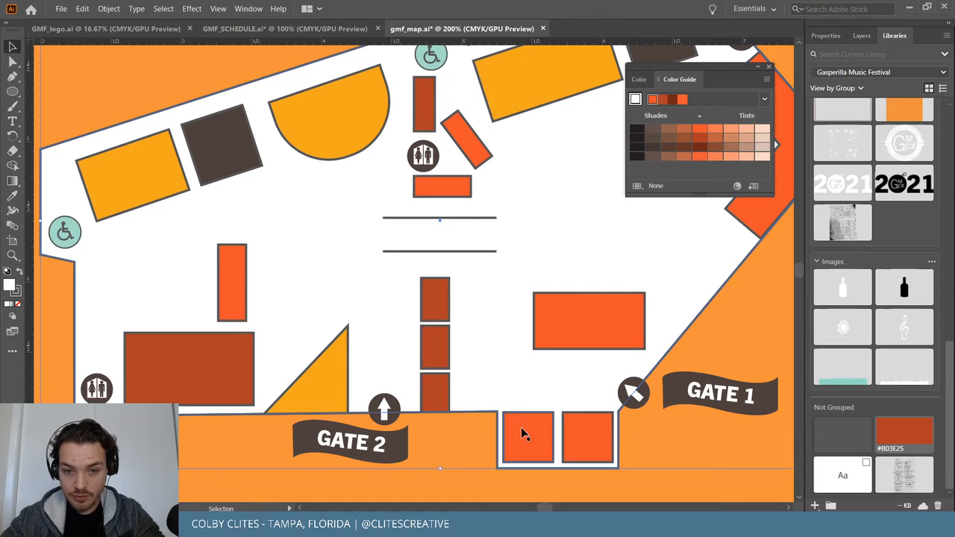
left_click(666, 102)
left_click(700, 307)
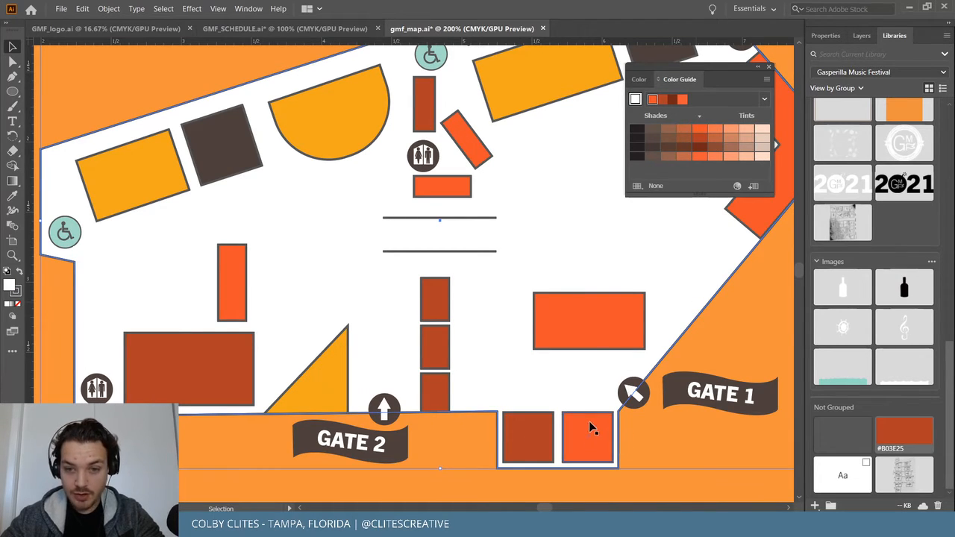
left_click(692, 432)
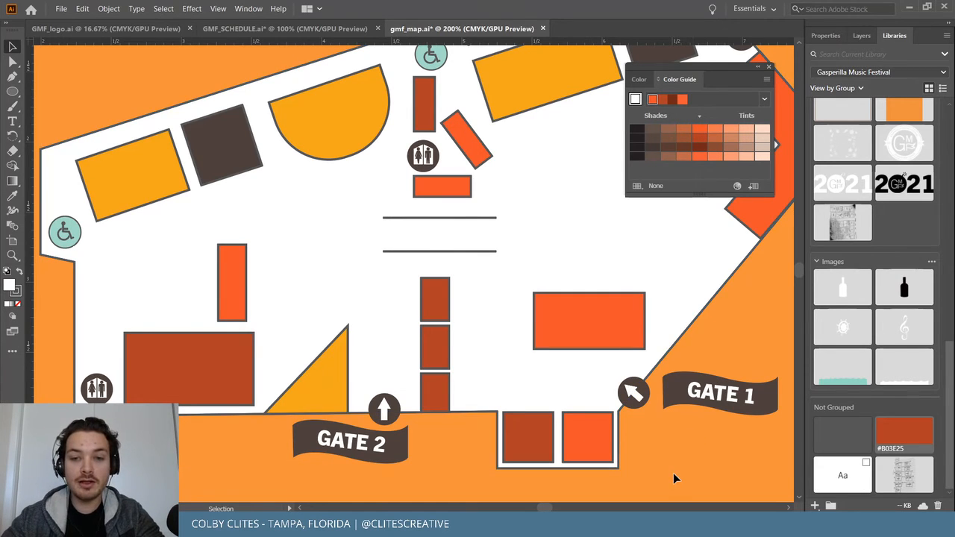
Recolour the corner chevron beside GATE VIP dark rust brown.
scroll(674, 469, "right", 4)
scroll(674, 469, "up", 2)
scroll(627, 414, "down", 2)
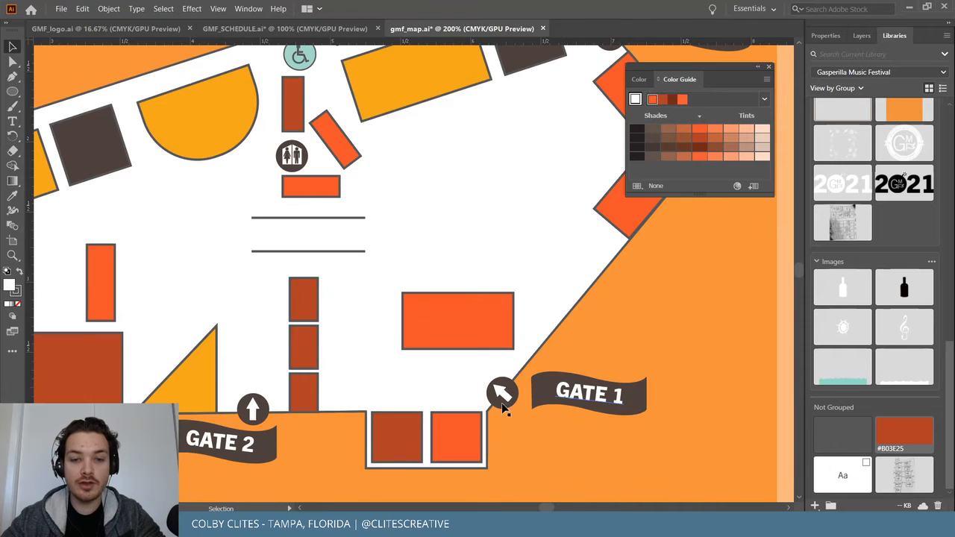
scroll(716, 303, "up", 1)
scroll(731, 297, "up", 1)
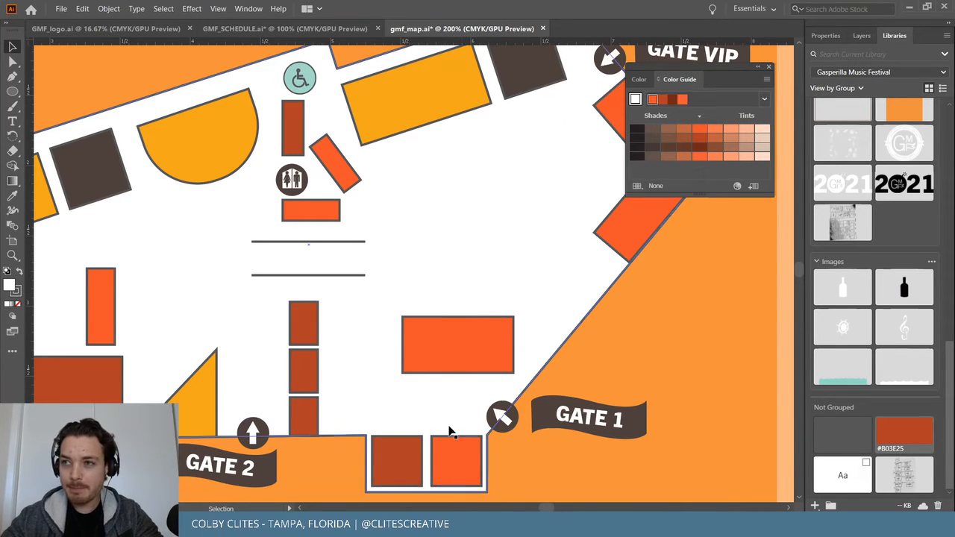
left_click(622, 329)
scroll(622, 329, "up", 3)
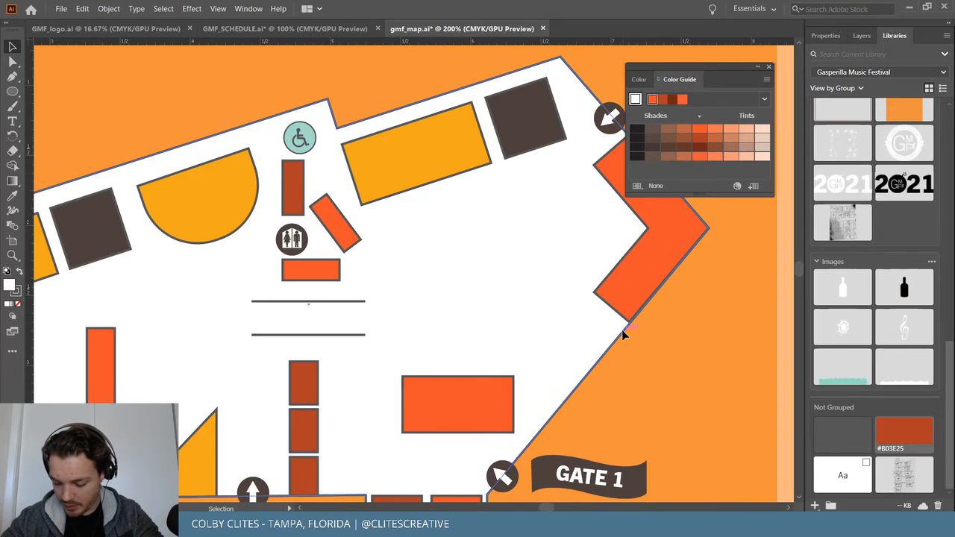
scroll(630, 333, "up", 2)
left_click(666, 287)
left_click(663, 99)
left_click(740, 285)
key("ctrl+minus")
key("ctrl+minus")
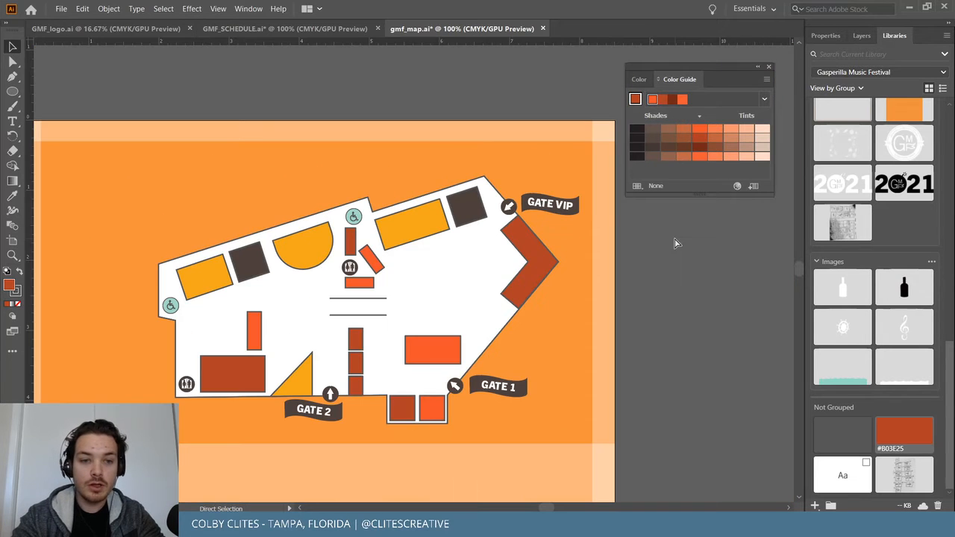
scroll(675, 237, "left", 2)
left_click(58, 9)
left_click(82, 95)
key("ctrl+plus")
key("ctrl+plus")
key("ctrl+plus")
key("ctrl+plus")
key("ctrl+plus")
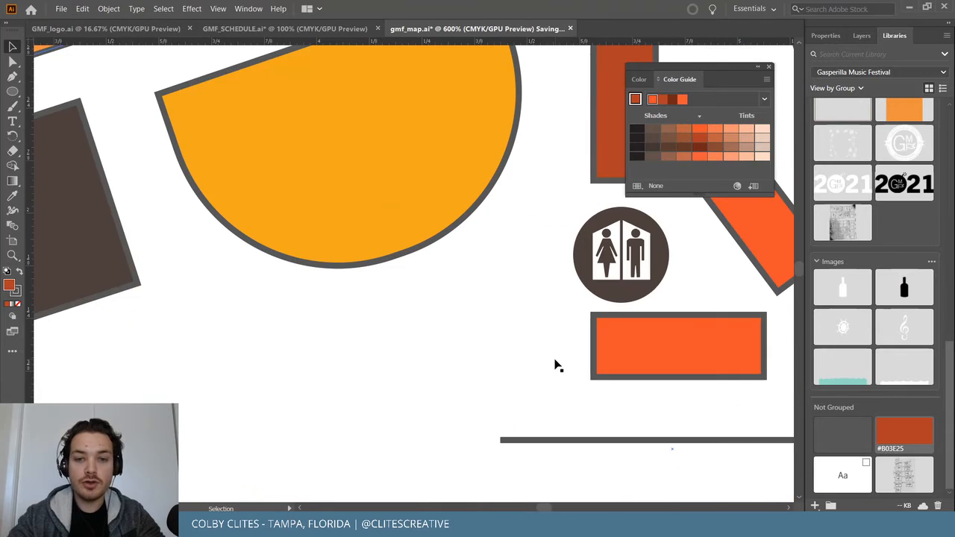
scroll(554, 366, "down", 3)
scroll(554, 367, "right", 3)
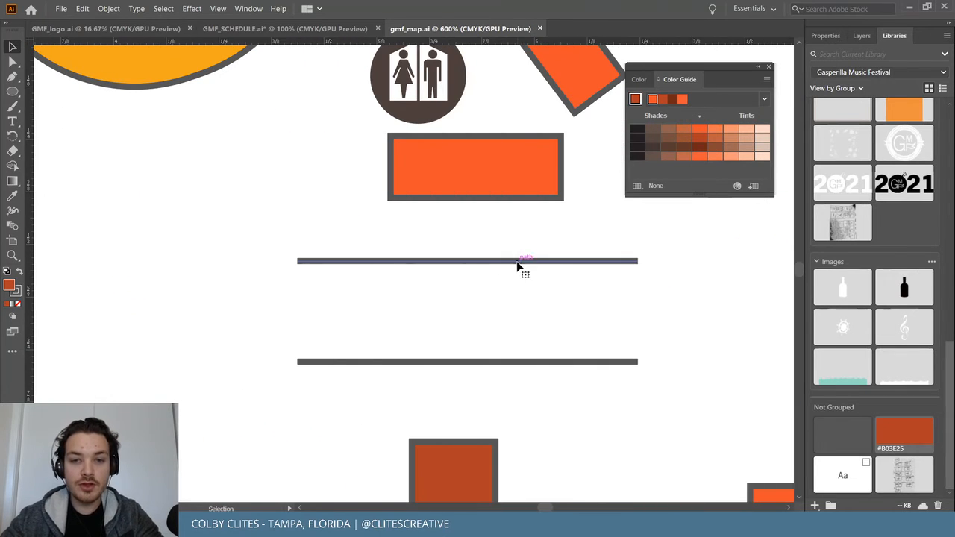
left_click(517, 262)
key("p")
left_click(321, 262)
left_click(321, 362)
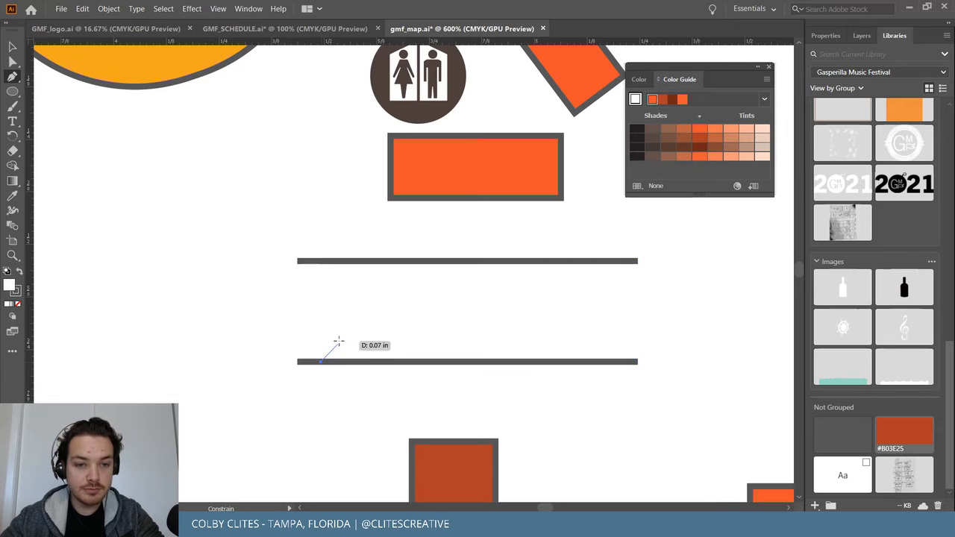
left_click(322, 261)
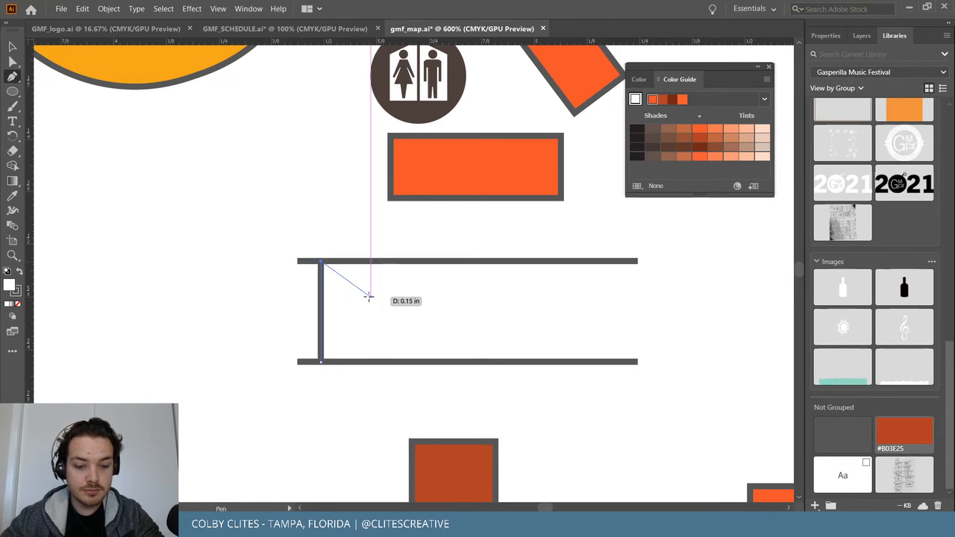
key("v")
left_click_drag(322, 302, 620, 306)
left_click(320, 301, "shift")
left_click(83, 9)
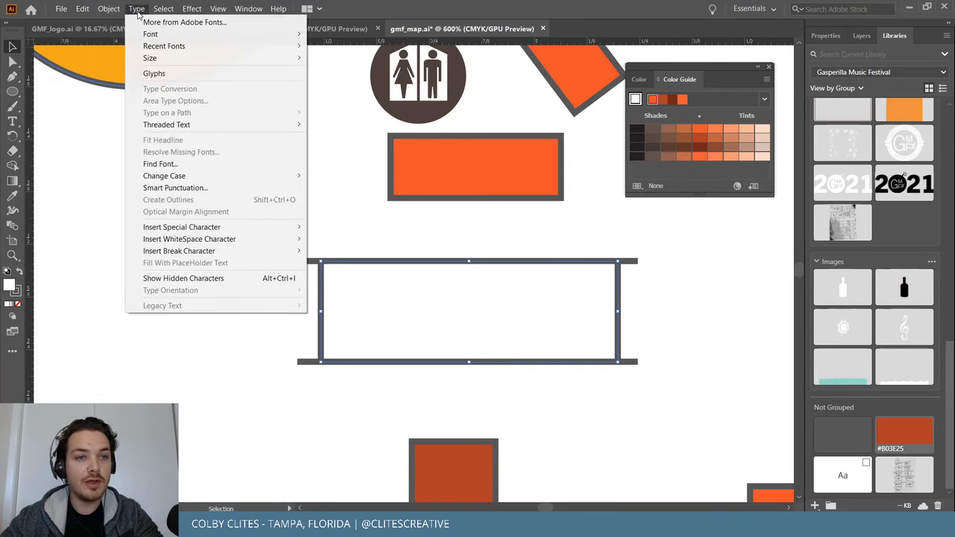
mouse_move(112, 11)
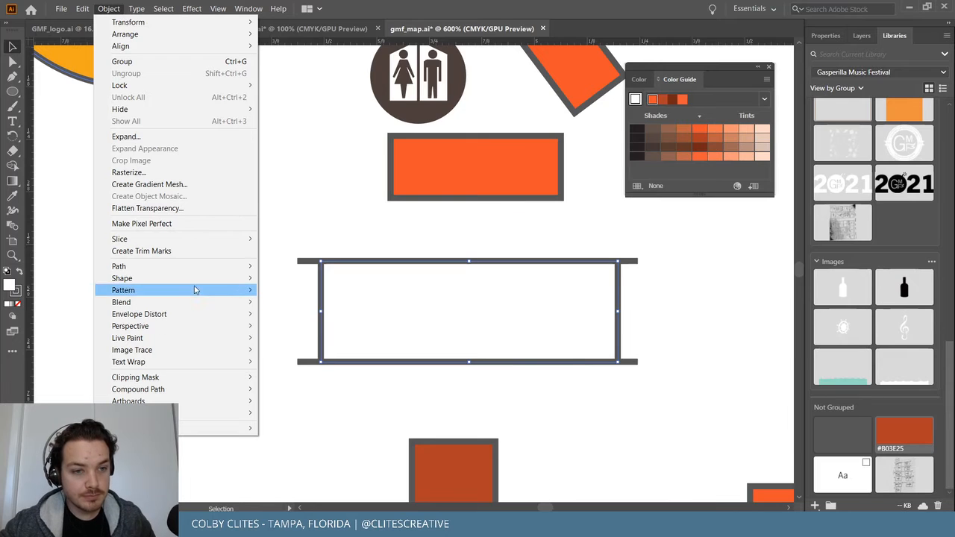
mouse_move(189, 293)
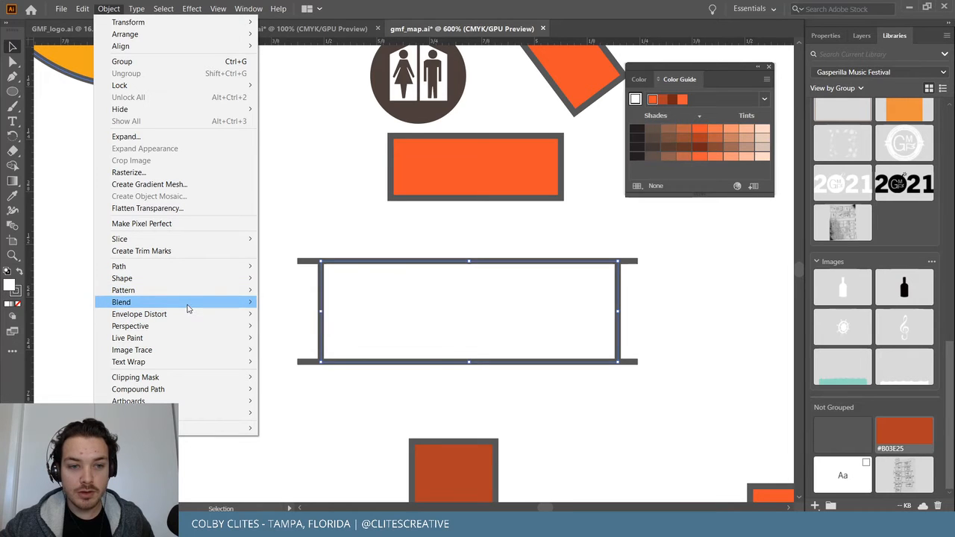
left_click(303, 302)
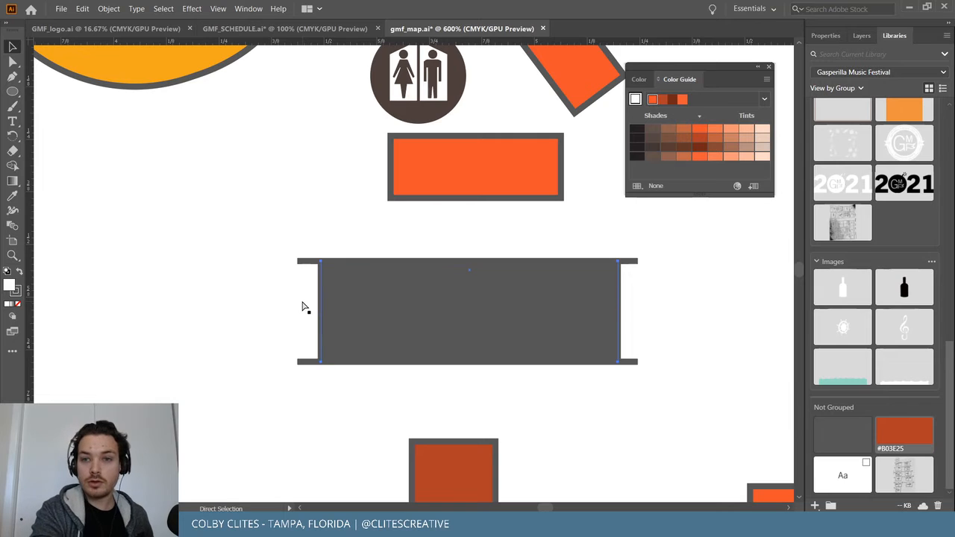
key("ctrl+z")
Copy the ladder's left vertical bar rightward to make the first rungs.
left_click(261, 279)
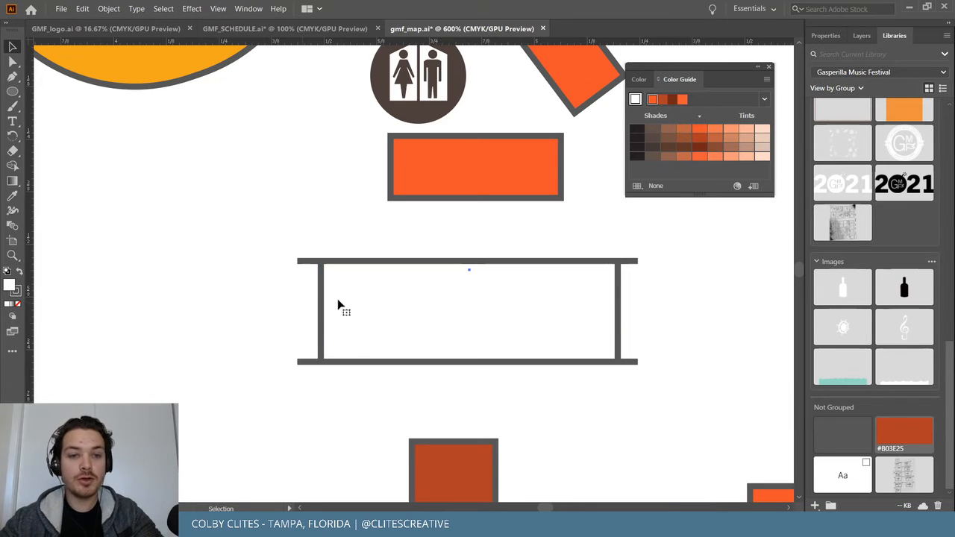
left_click(322, 292)
left_click_drag(321, 293, 467, 301)
left_click(437, 309)
left_click(465, 305)
left_click(668, 298)
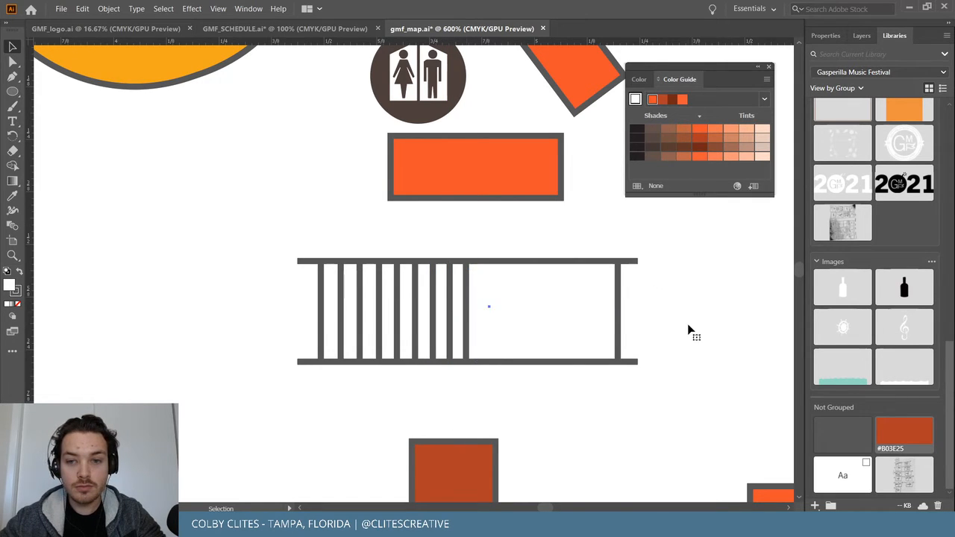
key("ctrl+minus")
key("ctrl+minus")
key("ctrl+minus")
key("ctrl+minus")
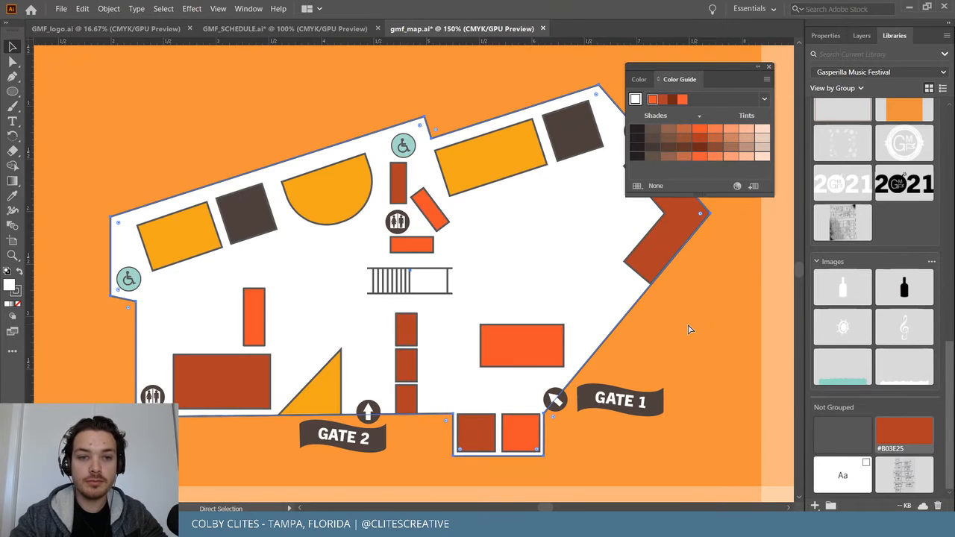
Lock the venue map group in place with Object > Lock > Selection.
left_click(461, 73)
left_click(375, 142)
left_click(109, 9)
mouse_move(137, 92)
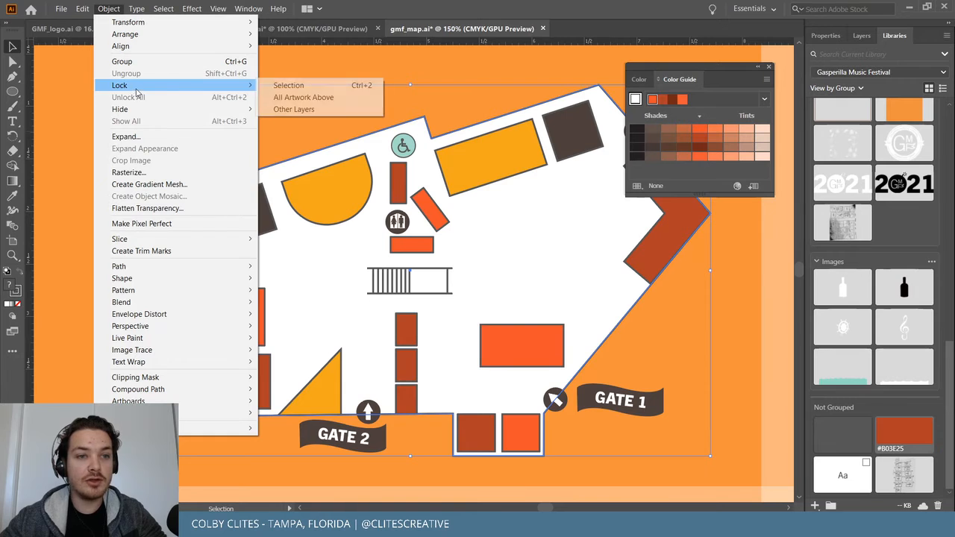
left_click(282, 85)
key("ctrl+plus")
key("ctrl+plus")
key("ctrl+plus")
key("ctrl+plus")
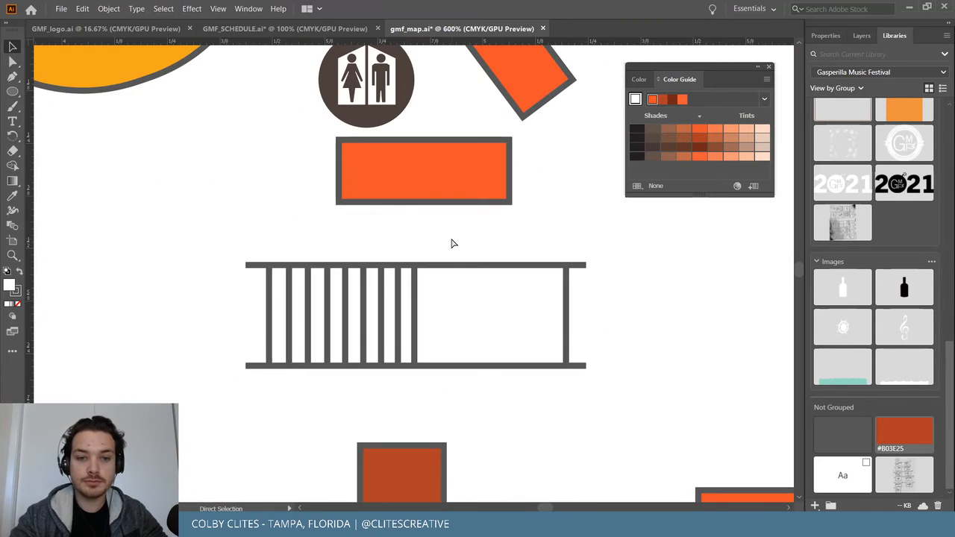
key("ctrl+plus")
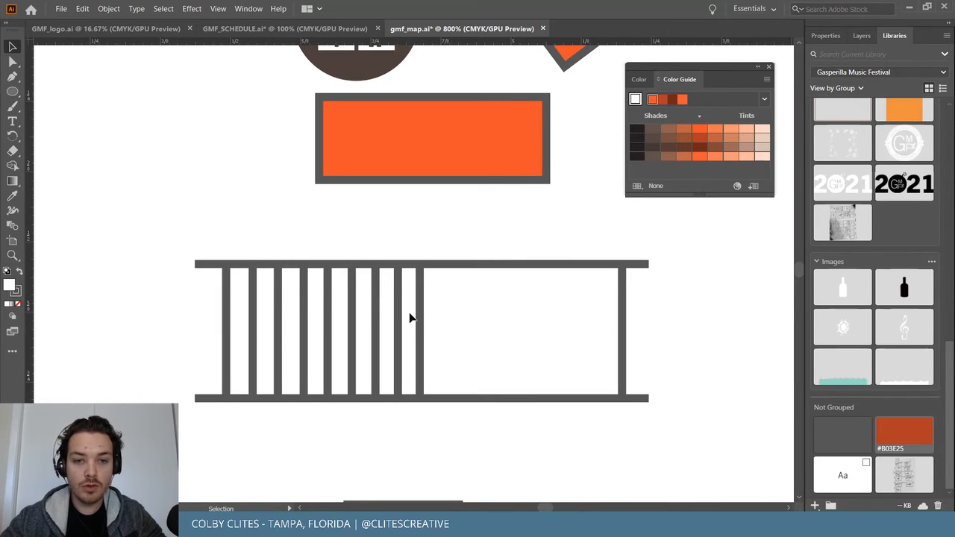
Copy more evenly spaced rungs rightward until the ladder frame is filled to its right end.
left_click_drag(421, 319, 442, 321)
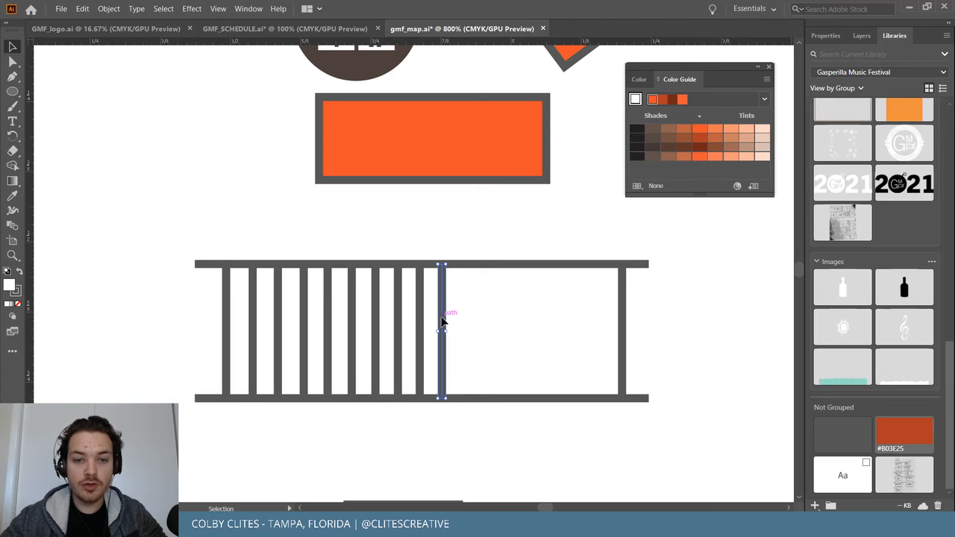
left_click(470, 328)
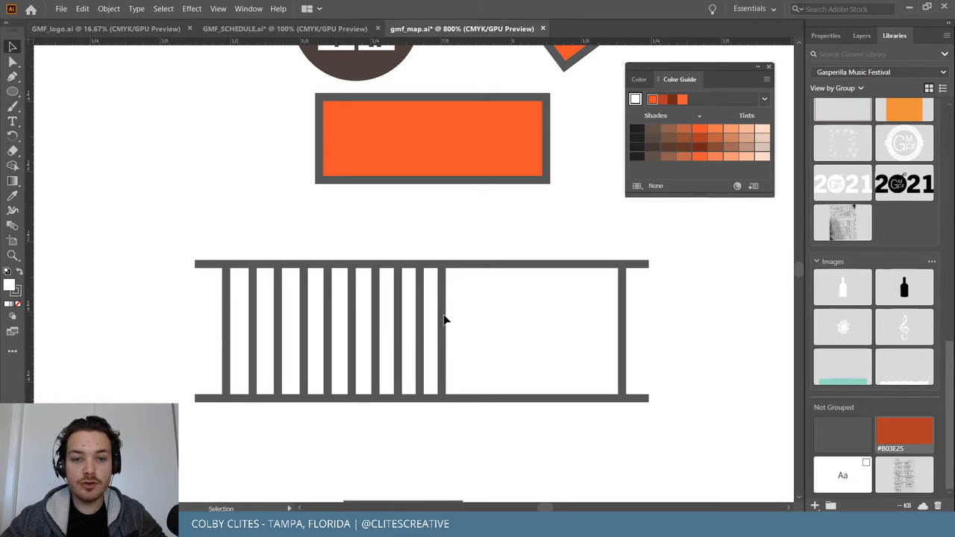
left_click(442, 317)
left_click_drag(447, 317, 488, 322)
left_click(487, 319, "shift")
left_click(488, 318)
left_click(487, 316, "shift")
left_click_drag(488, 319, 560, 311)
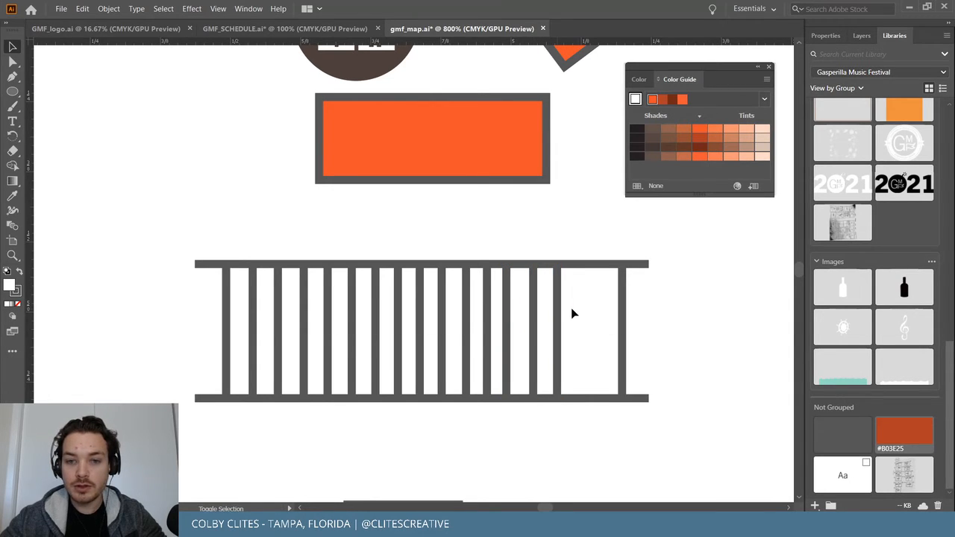
left_click_drag(561, 303, 579, 314)
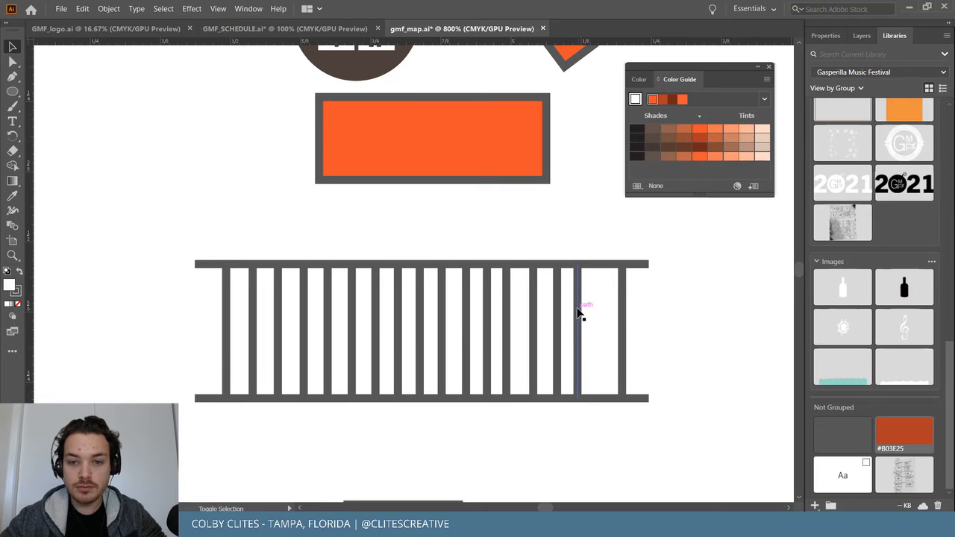
left_click_drag(580, 314, 598, 314)
left_click(668, 326)
key("ctrl+minus")
key("ctrl+minus")
key("ctrl+minus")
key("ctrl+minus")
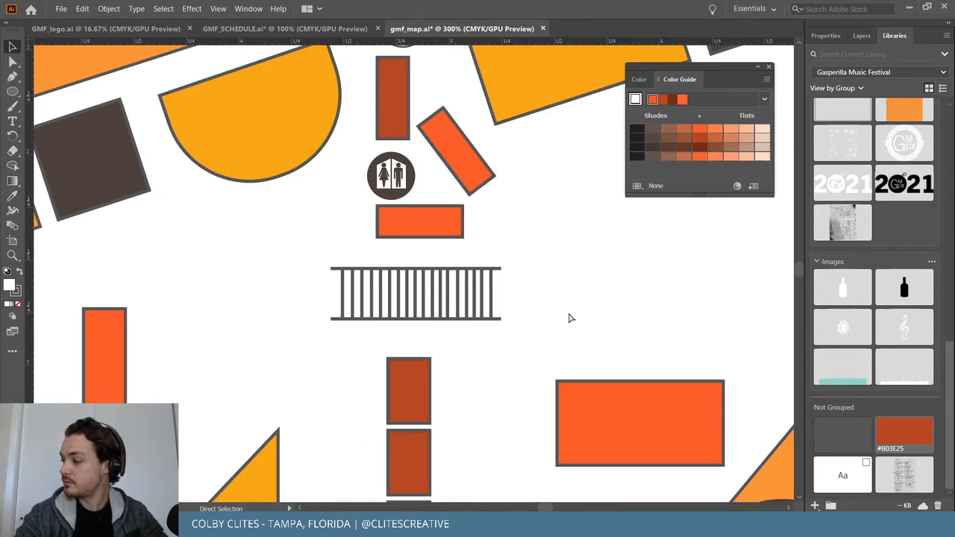
Nudge the finished ladder slightly into position between the horizontal lines.
left_click_drag(332, 275, 510, 329)
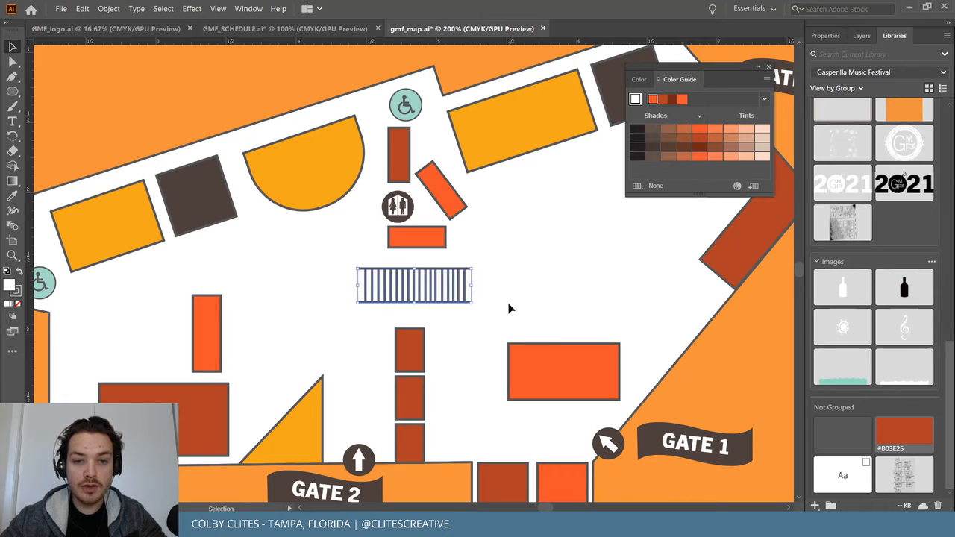
left_click(513, 288)
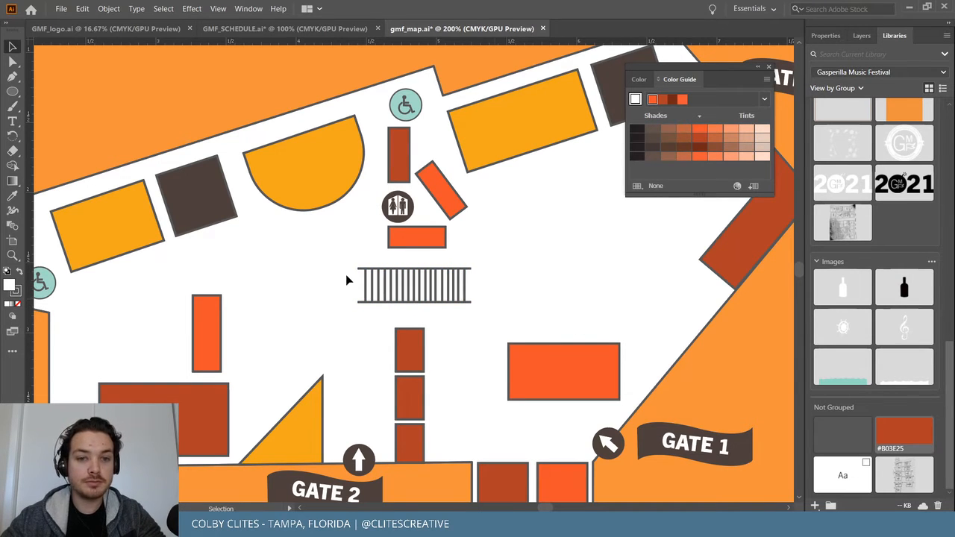
scroll(517, 282, "up", 1)
scroll(522, 286, "down", 2)
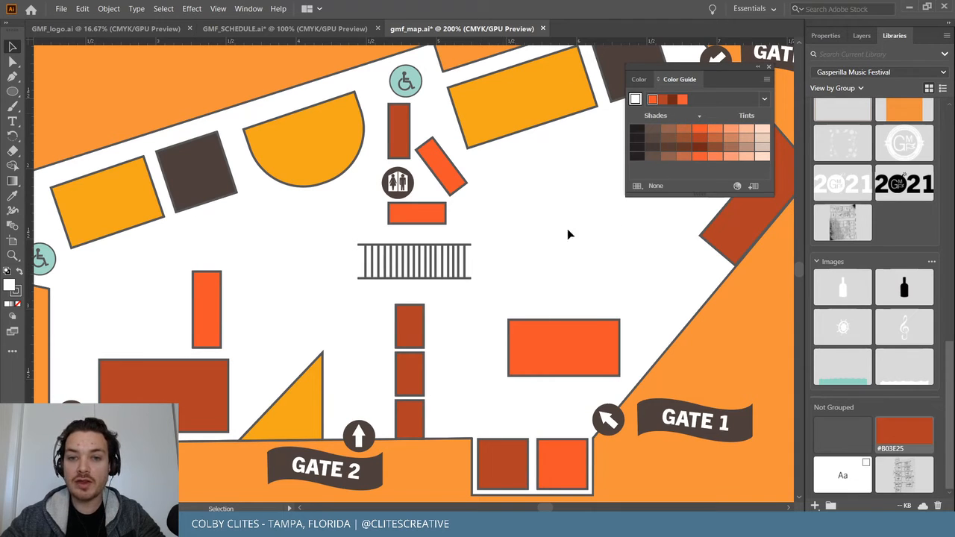
right_click(270, 229)
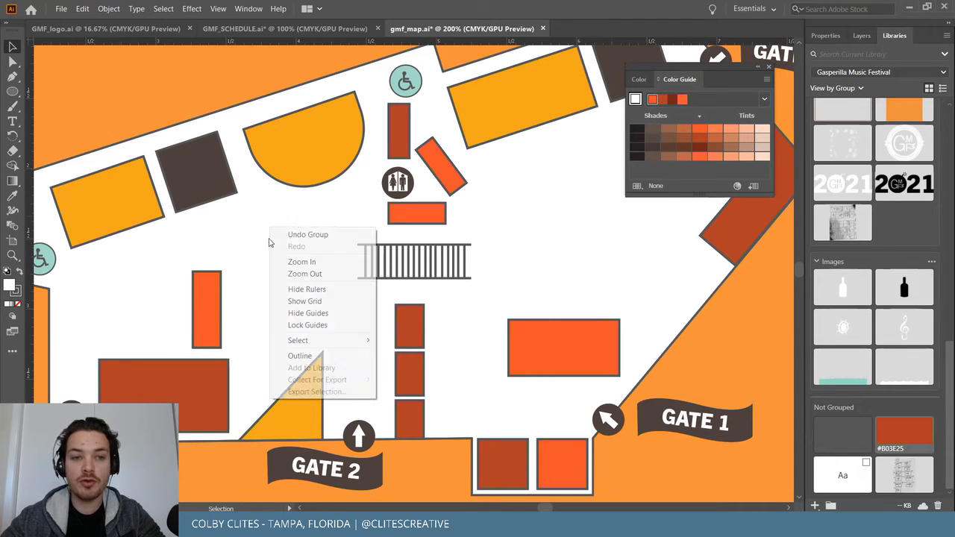
left_click(161, 267)
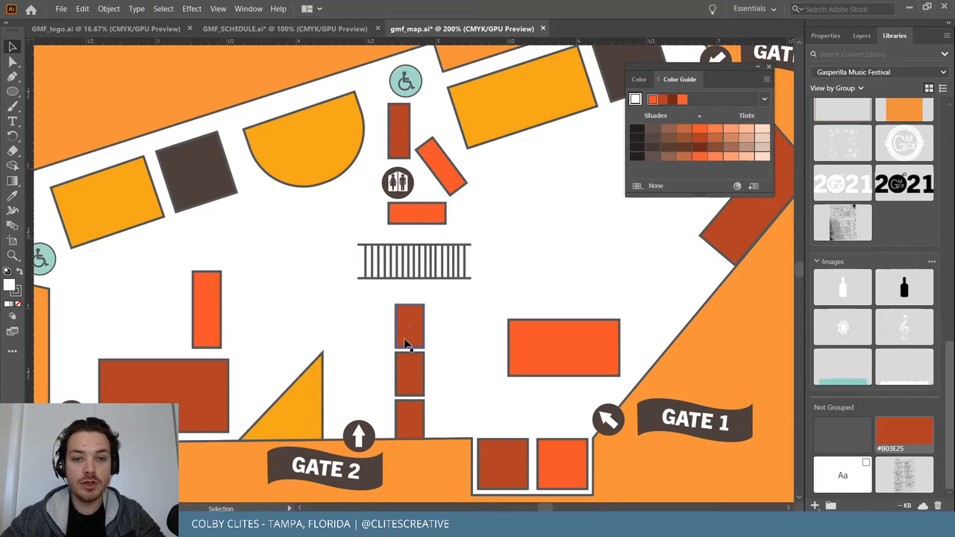
scroll(414, 351, "up", 1)
left_click_drag(430, 313, 431, 314)
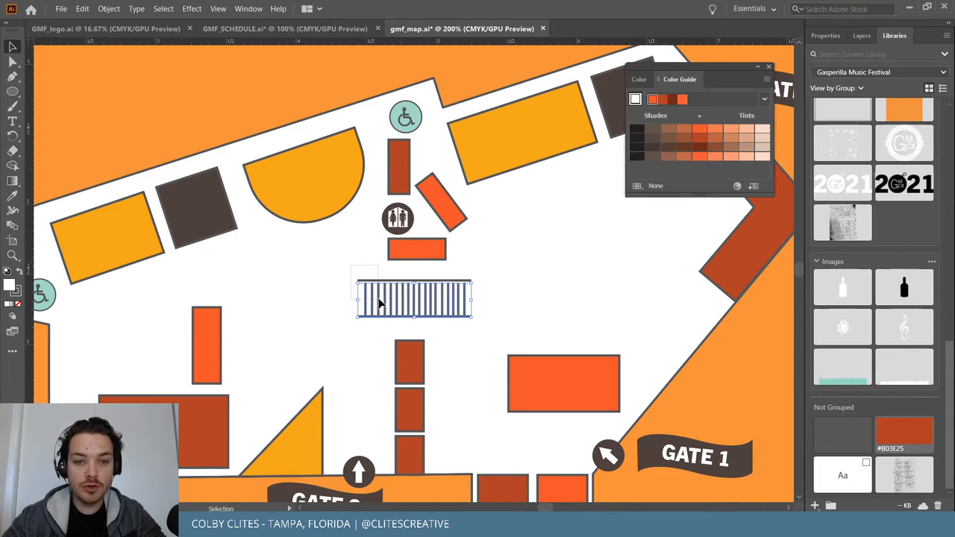
left_click_drag(379, 299, 380, 300)
key("ctrl+z")
key("ctrl+z")
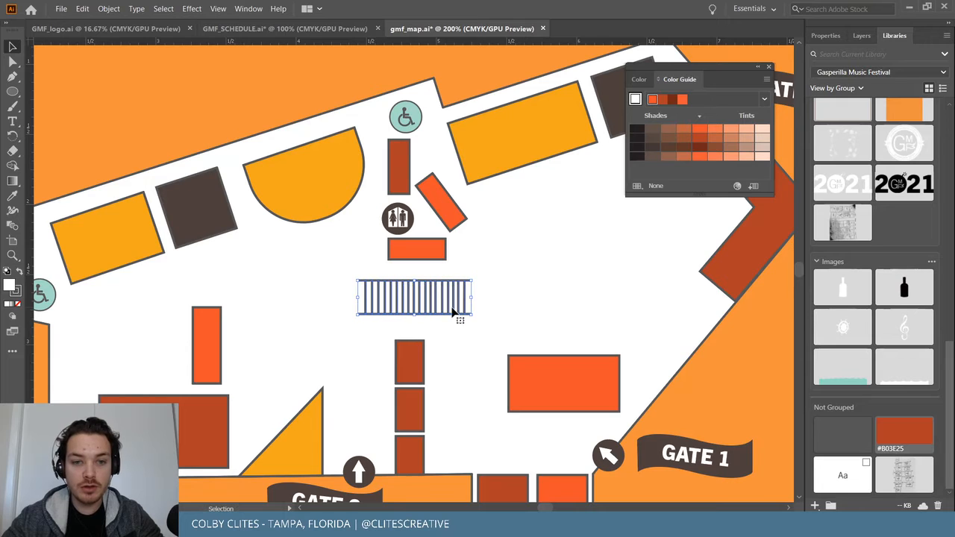
left_click(512, 316)
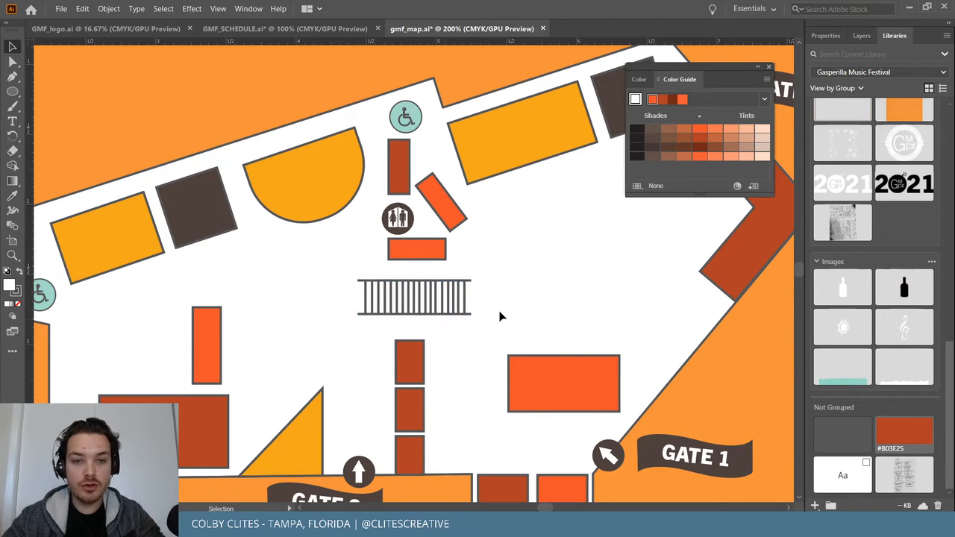
left_click_drag(428, 313, 427, 316)
left_click(468, 287)
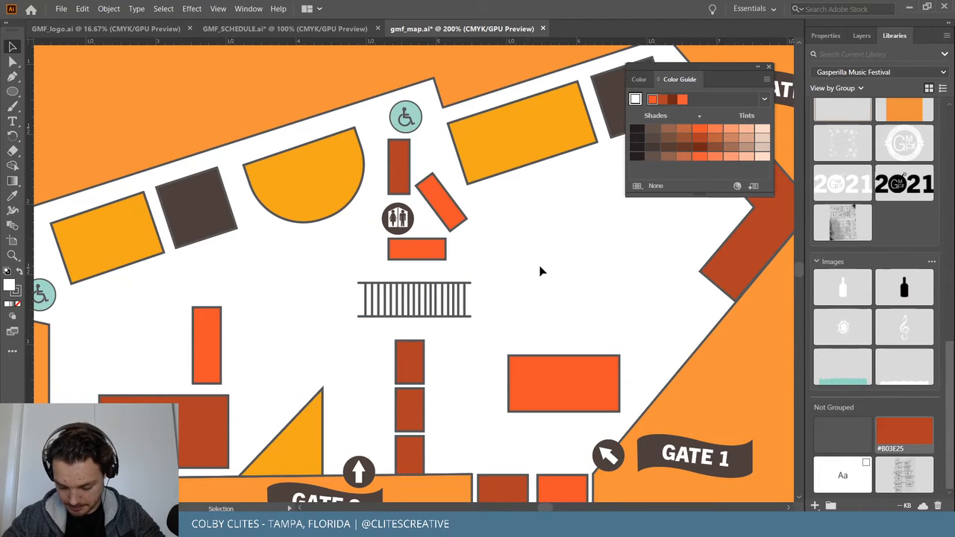
Save the map, then recolour the tall booth and the small Gate 2 booth dark brown.
left_click(61, 8)
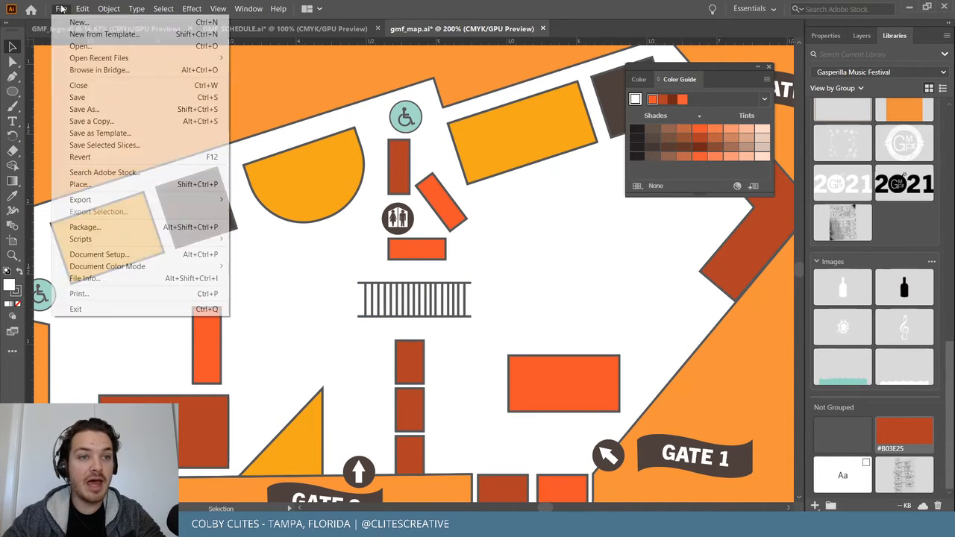
left_click(99, 96)
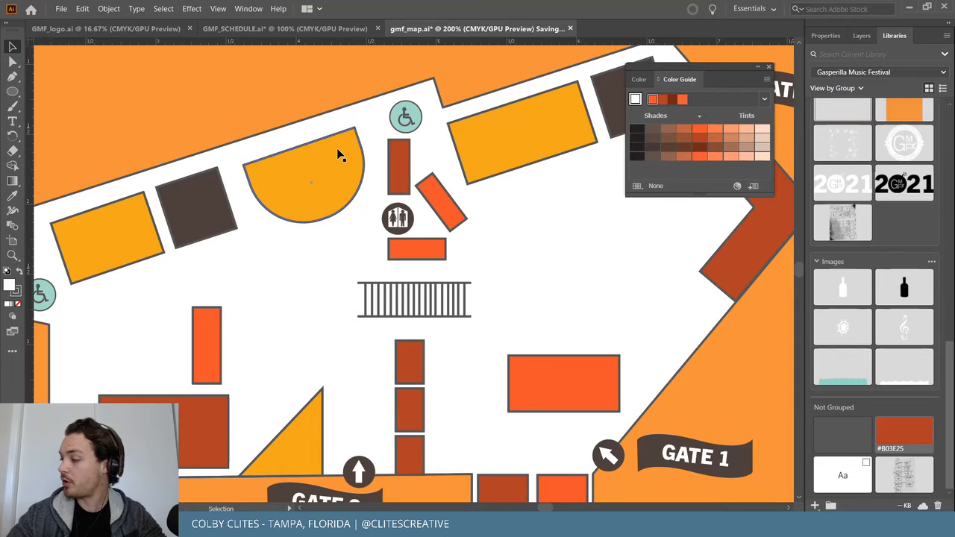
mouse_move(727, 67)
left_mouse_down()
mouse_move(736, 67)
mouse_move(726, 70)
left_mouse_up()
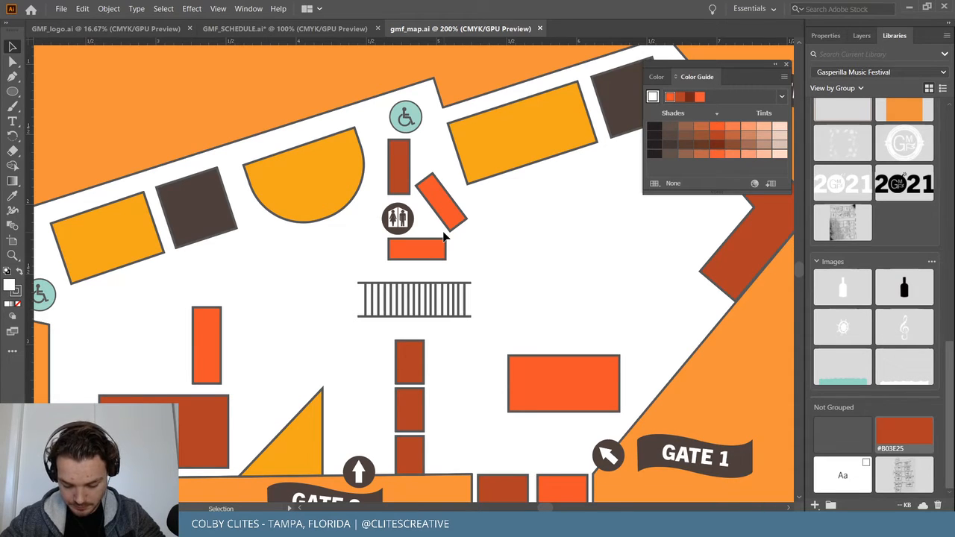
left_click(215, 363)
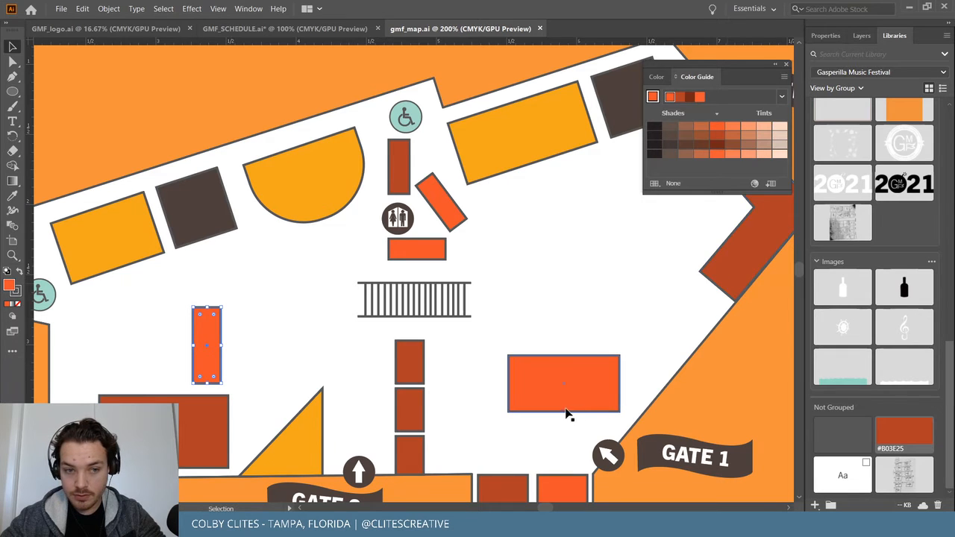
scroll(577, 411, "down", 1)
left_click(556, 450, "shift")
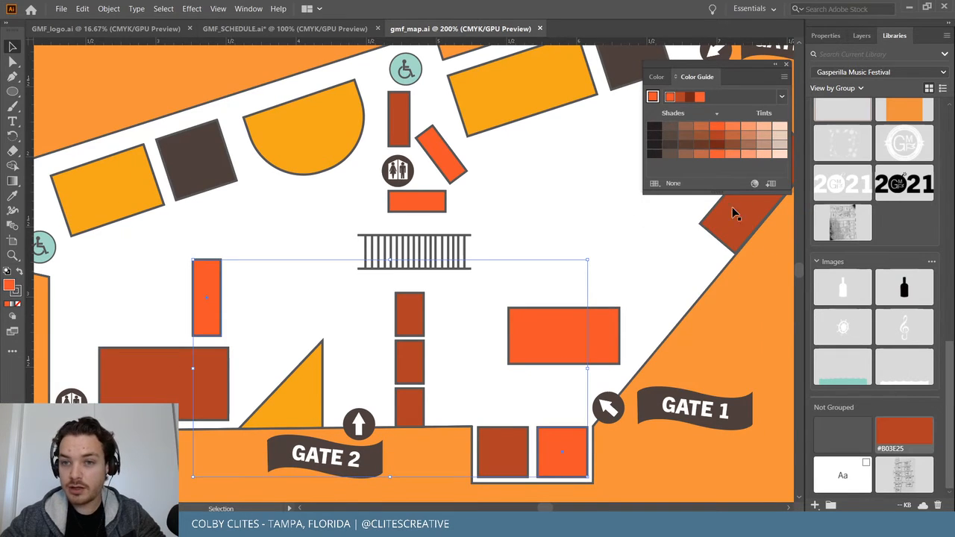
left_click(688, 98)
left_click(749, 333)
Recolour the rotated booth near the restrooms brown.
scroll(738, 347, "up", 1)
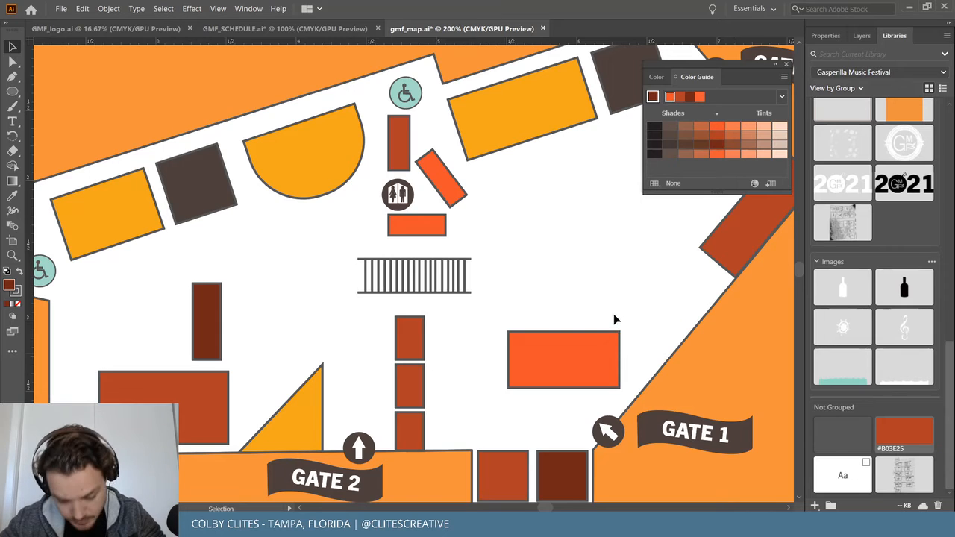
left_click(446, 176)
left_click(680, 98)
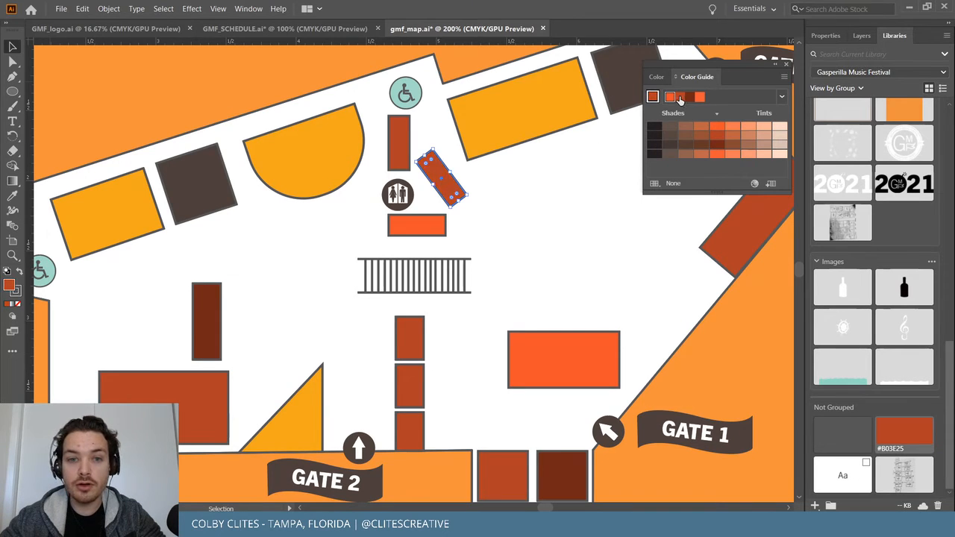
left_click(742, 343)
scroll(729, 357, "down", 3)
scroll(729, 356, "up", 4)
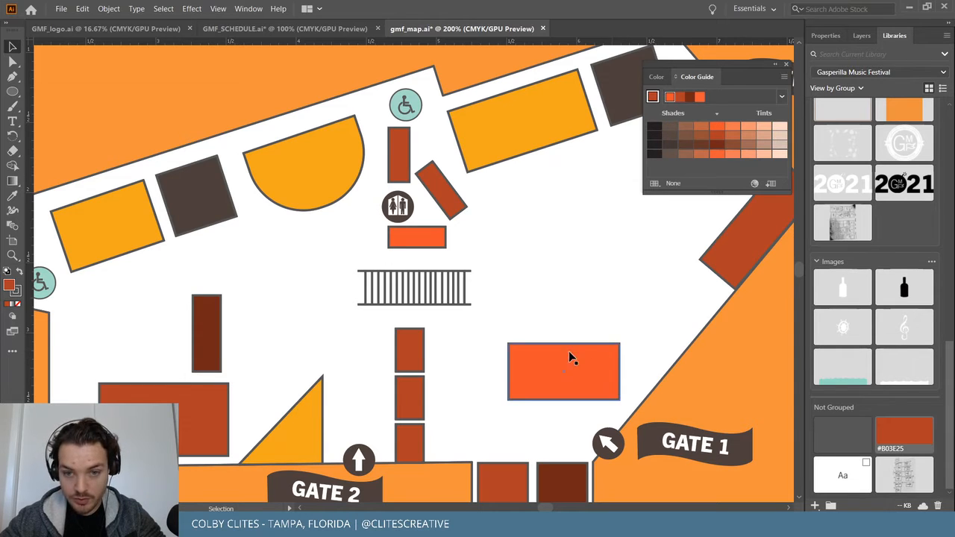
scroll(763, 345, "down", 4)
Recolour the small dark-brown booth near Gate 1 bright orange.
left_click(567, 442)
left_click(671, 97)
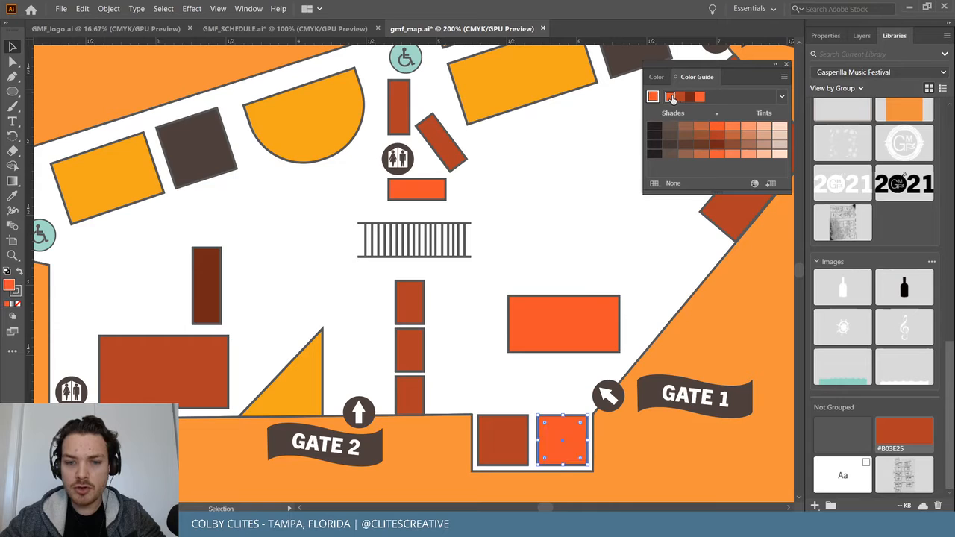
left_click(731, 345)
key("ctrl+minus")
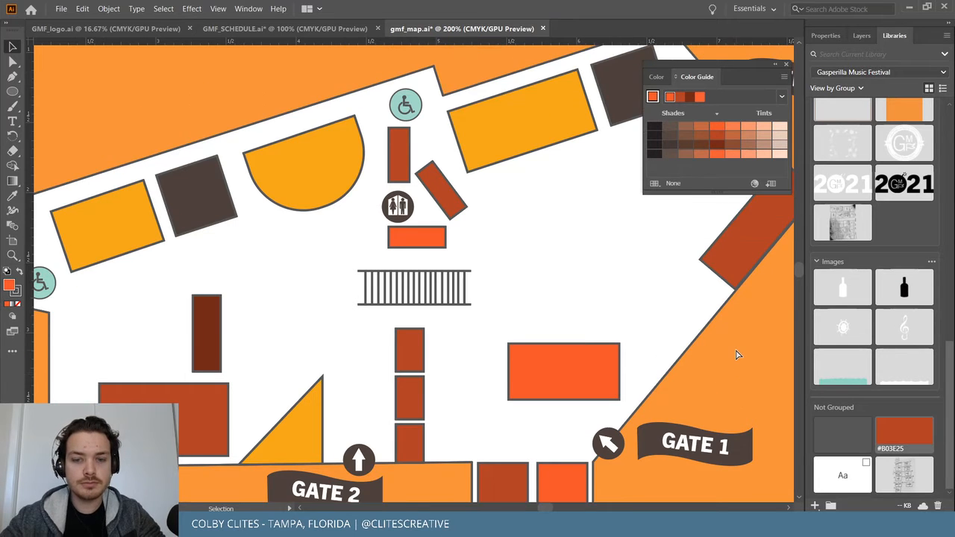
Close the Color Guide, save the venue map, and select all the map artwork.
left_click(786, 67)
left_click(61, 8)
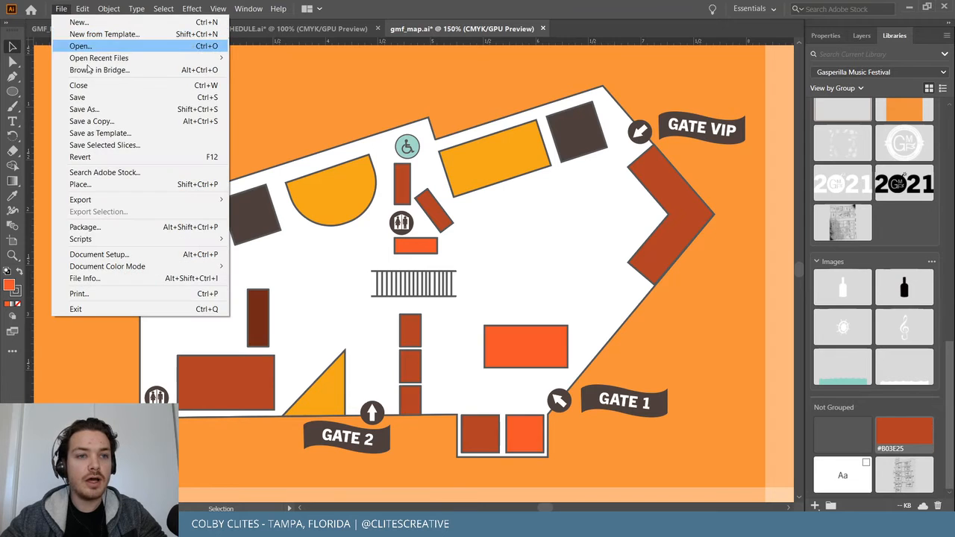
left_click(110, 98)
key("ctrl+1")
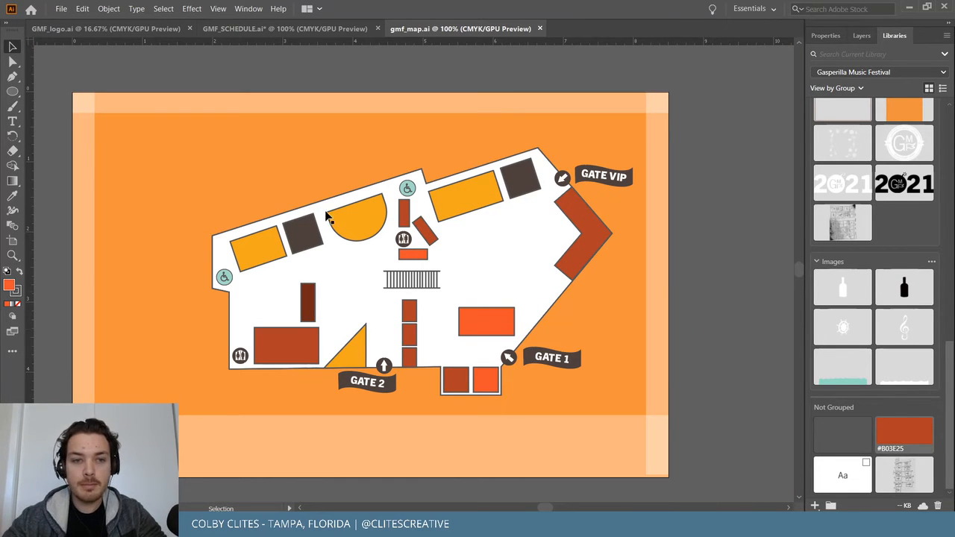
left_click_drag(179, 131, 638, 408)
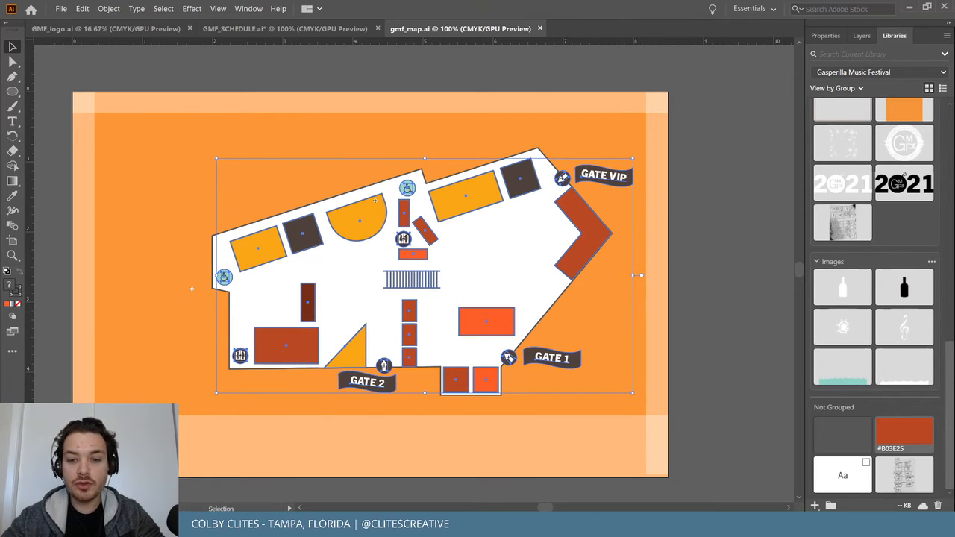
Delete the old map from InDesign spread 12-13, test-paste and remove the new one, then return to Illustrator.
mouse_move(564, 525)
left_click(565, 471)
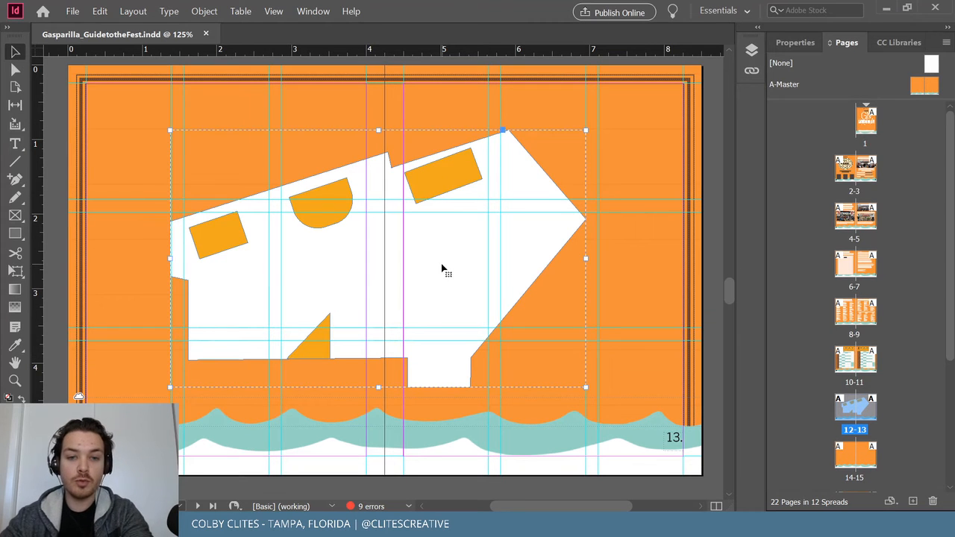
key("Delete")
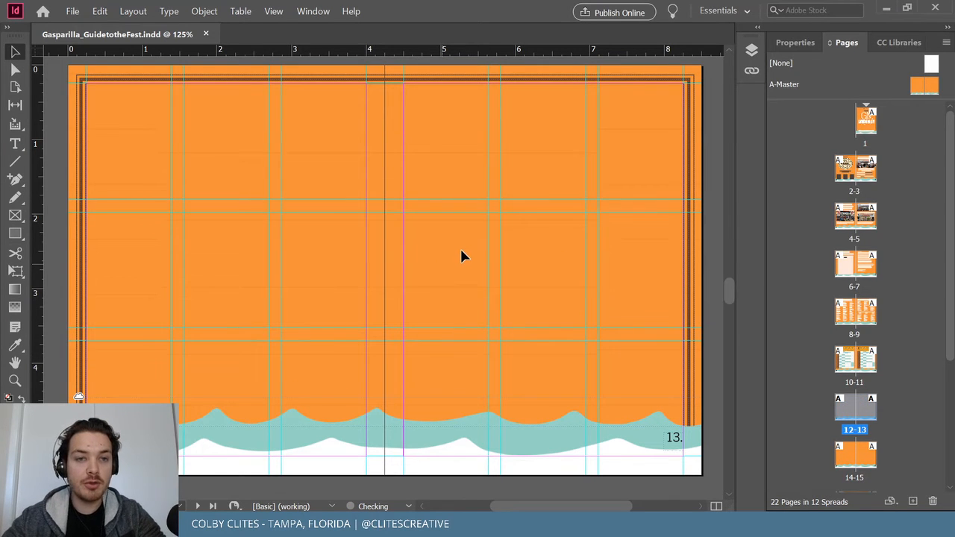
key("ctrl+v")
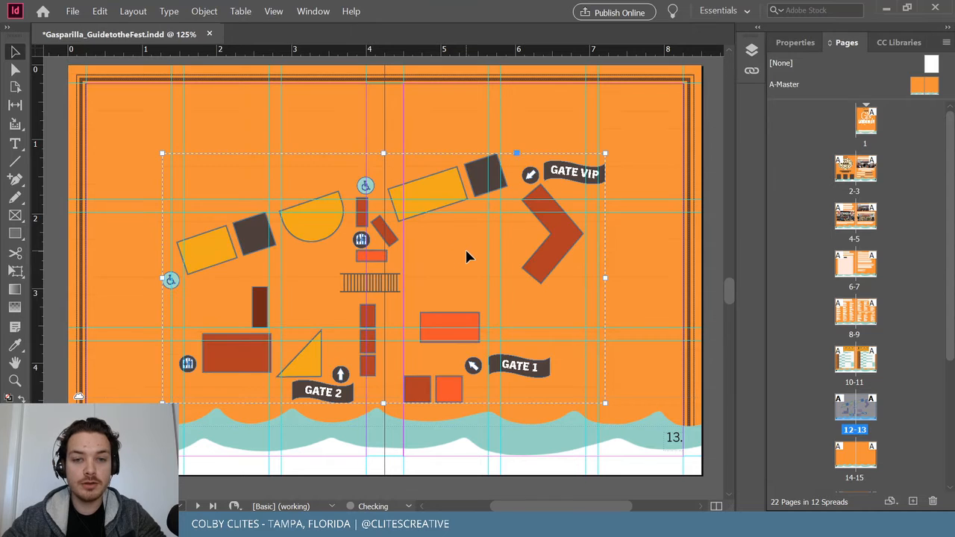
left_click_drag(433, 219, 429, 195)
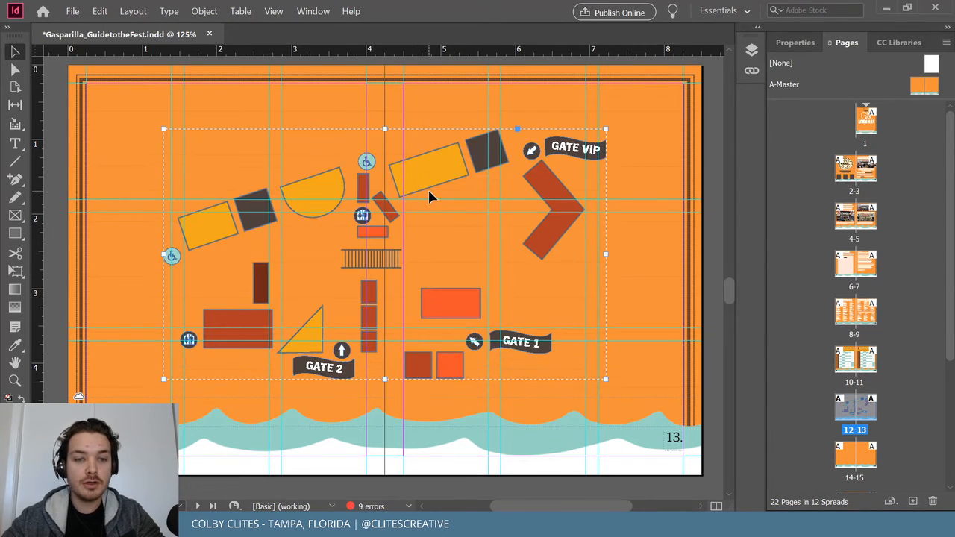
key("Delete")
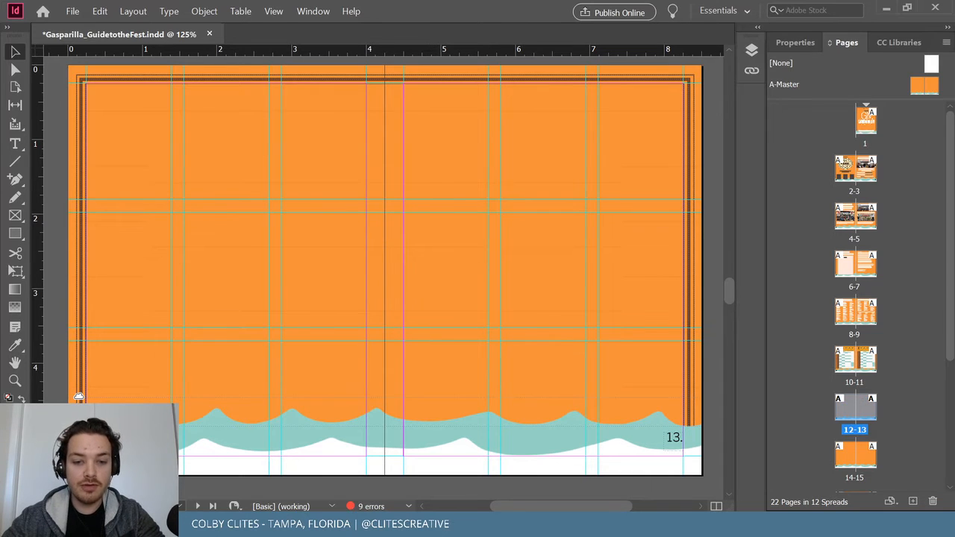
key("alt+Tab")
Unlock all venue map pieces, select everything with Ctrl+A, and minimize Illustrator to reveal InDesign.
left_click(108, 9)
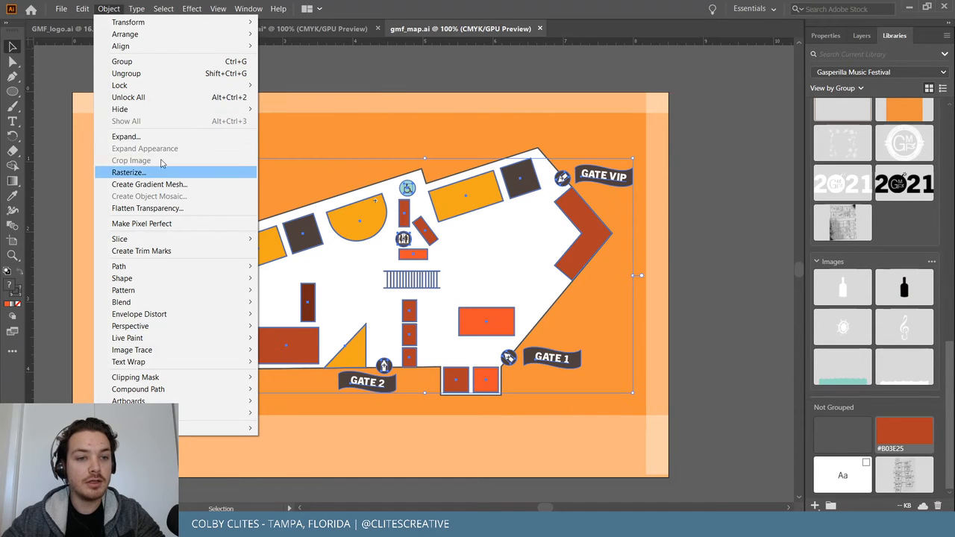
left_click(152, 97)
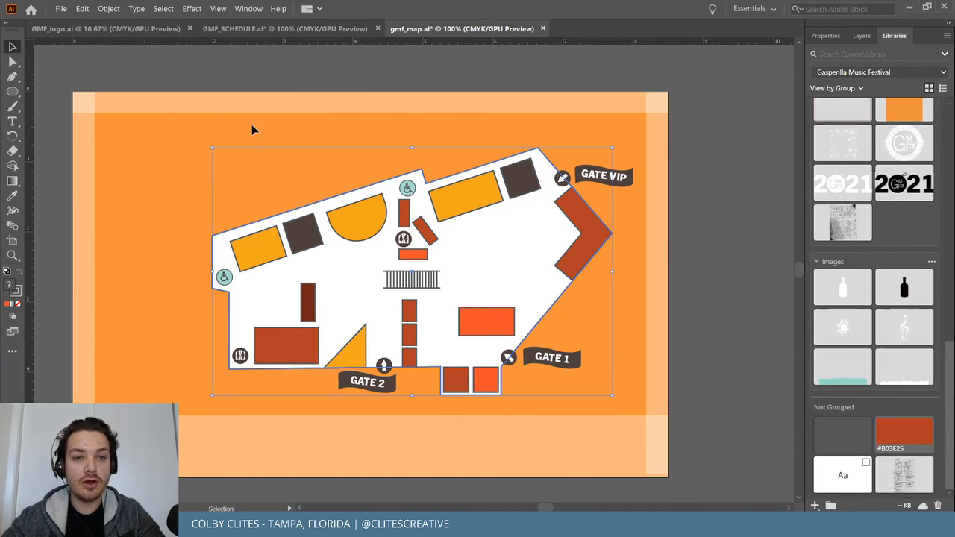
left_click(209, 77)
key("ctrl+a")
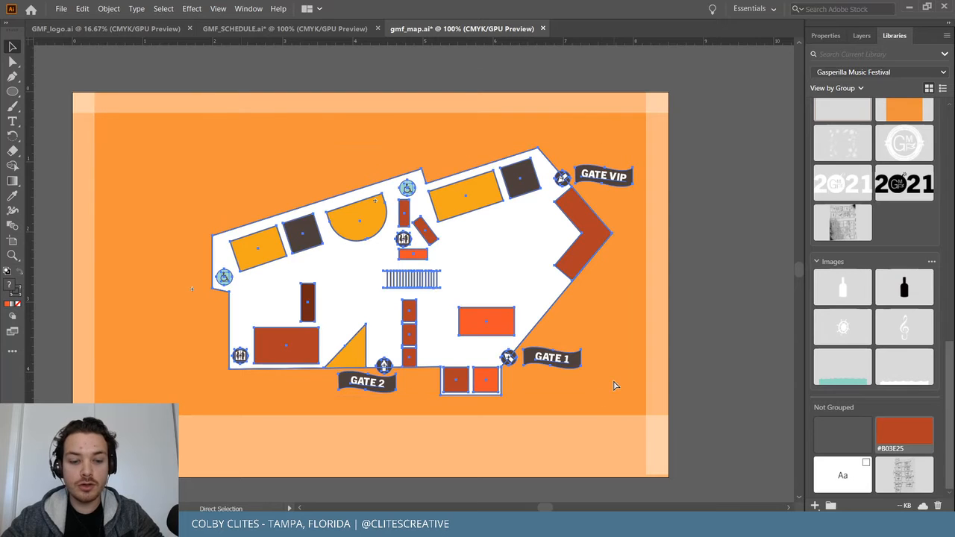
left_click(910, 9)
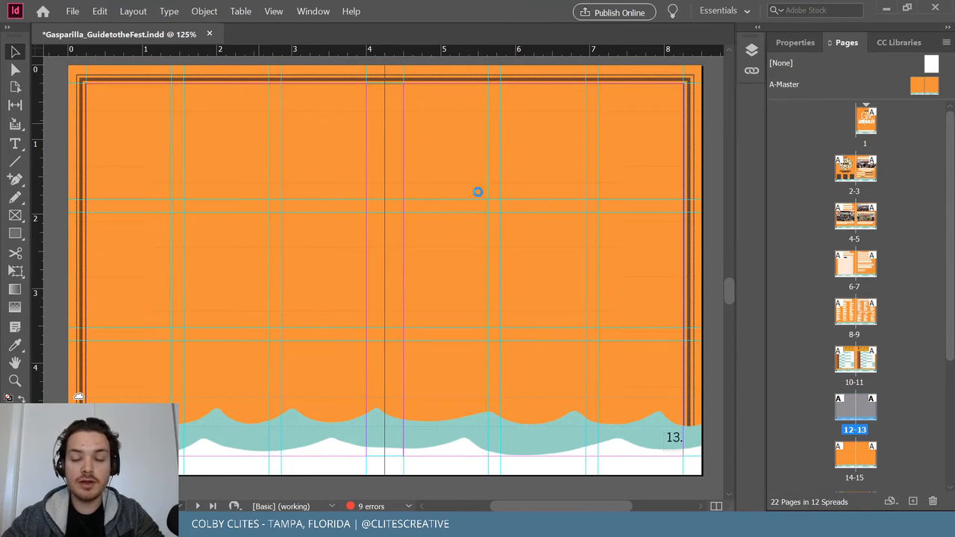
Paste the venue map onto spread 12-13, set High Quality Display, and save the guide.
key("ctrl+v")
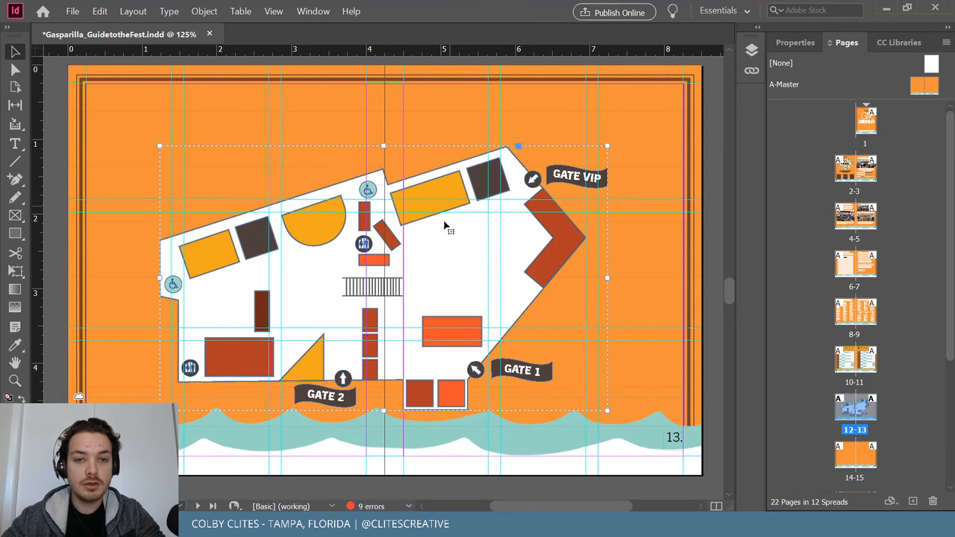
left_click_drag(453, 256, 490, 254)
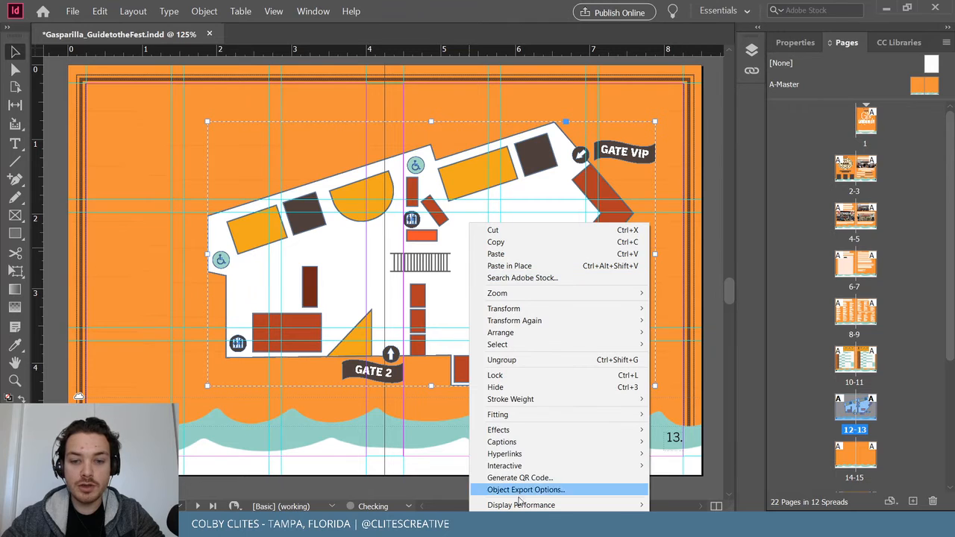
mouse_move(634, 506)
left_click(705, 491)
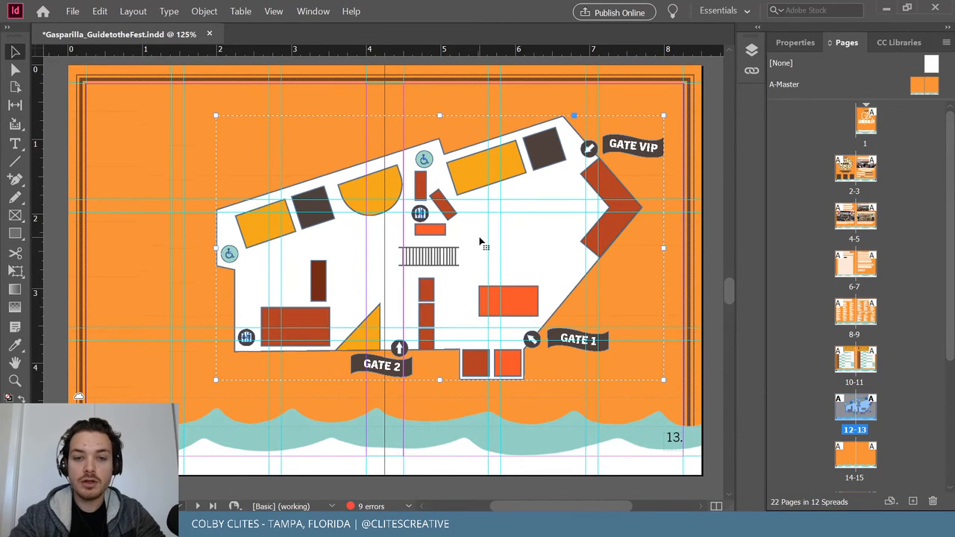
key("ctrl+equal")
key("ctrl+equal")
key("ctrl+equal")
key("ctrl+equal")
key("ctrl+equal")
key("ctrl+equal")
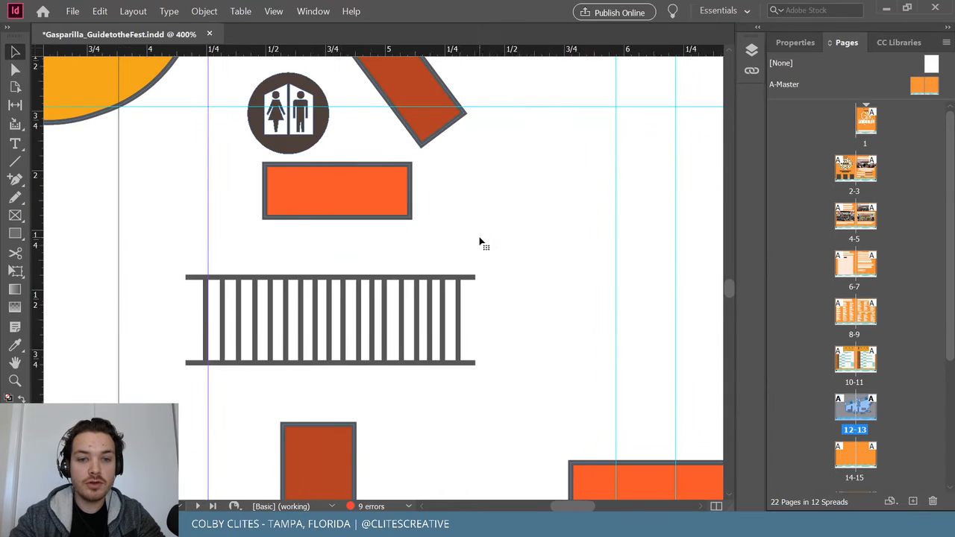
key("ctrl+minus")
key("ctrl+minus")
key("ctrl+minus")
key("ctrl+minus")
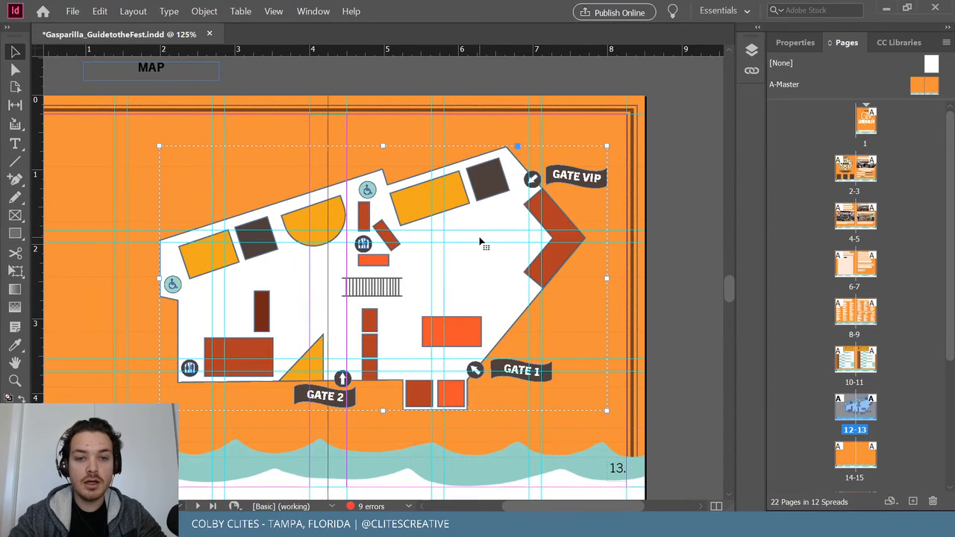
scroll(481, 243, "left", 3)
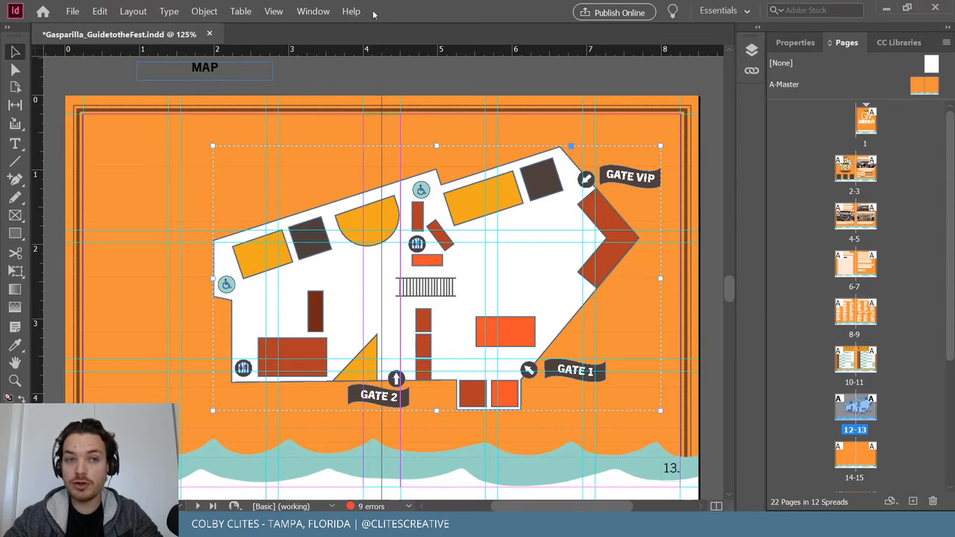
left_click(73, 11)
left_click(113, 88)
left_click(391, 85)
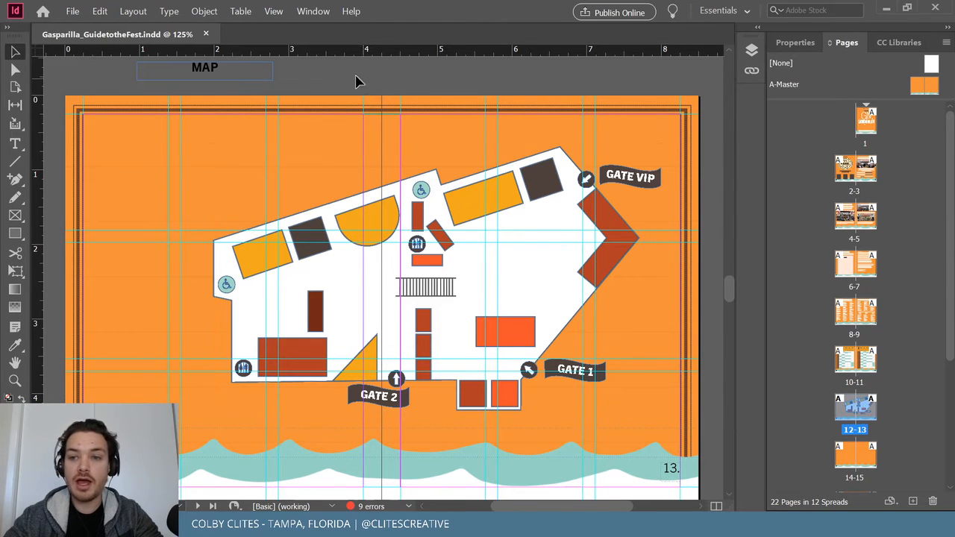
Return to gmf_map.ai in Illustrator, zoom in on the venue map, and pick the Selection tool.
left_click(888, 10)
key("alt+Tab")
key("ctrl+equal")
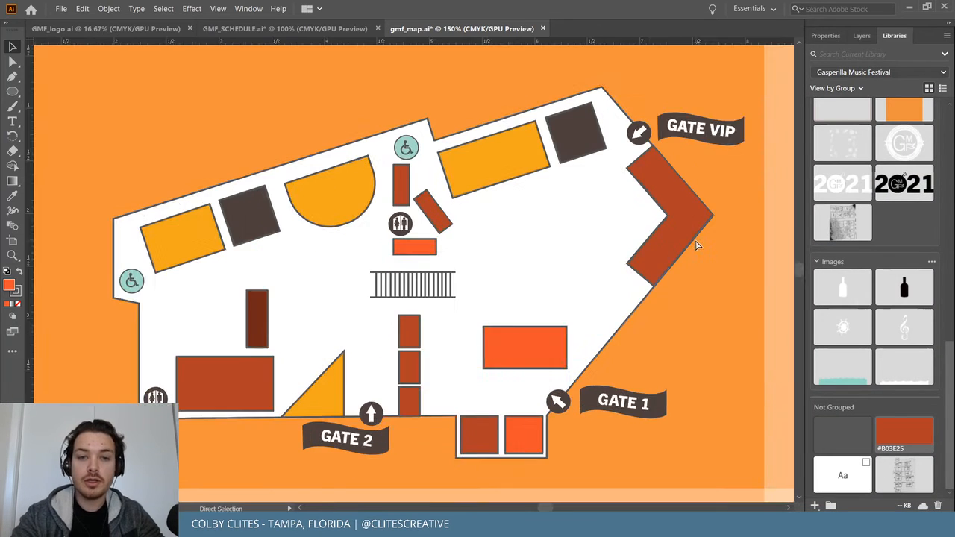
key("v")
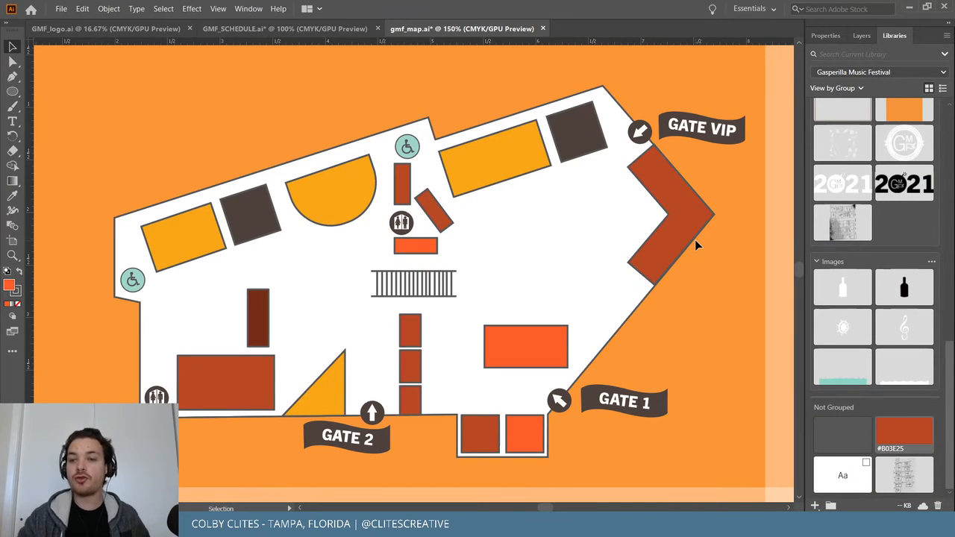
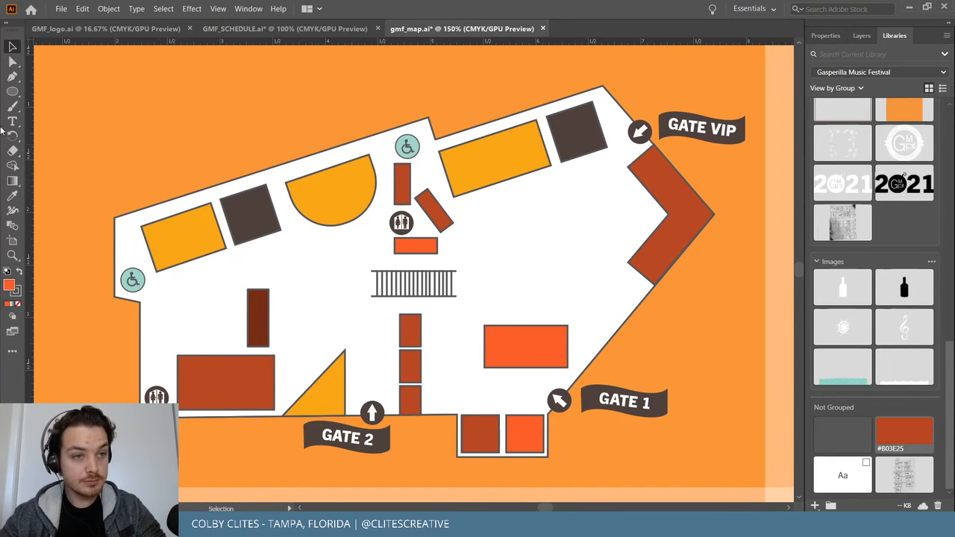
Draw a straight route line from the venue's upper-left edge toward the top wheelchair icon.
key("p")
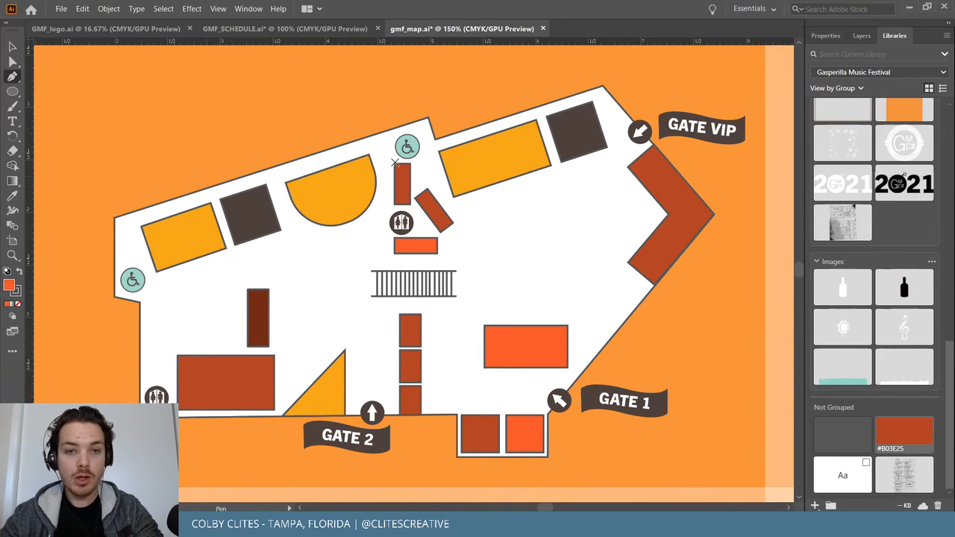
left_click(127, 223)
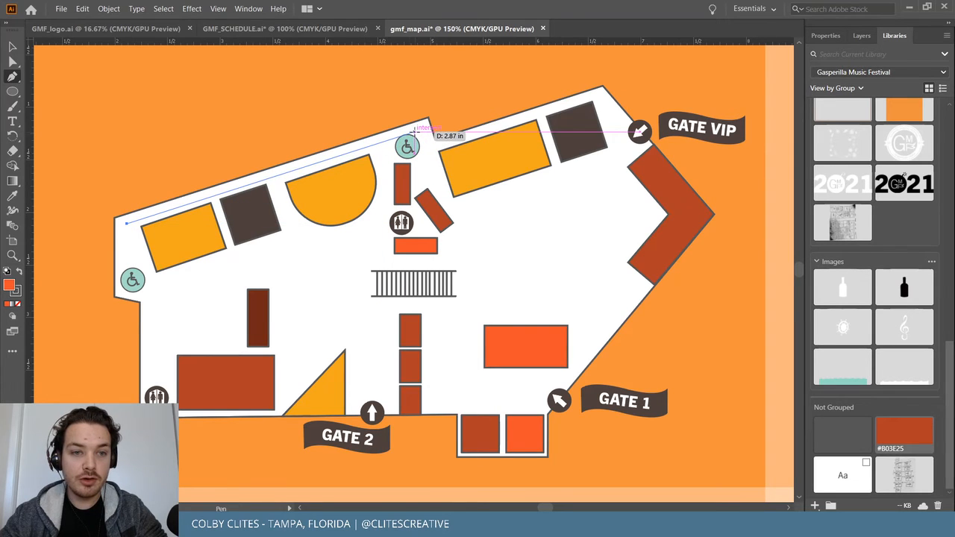
left_click(415, 131)
key("v")
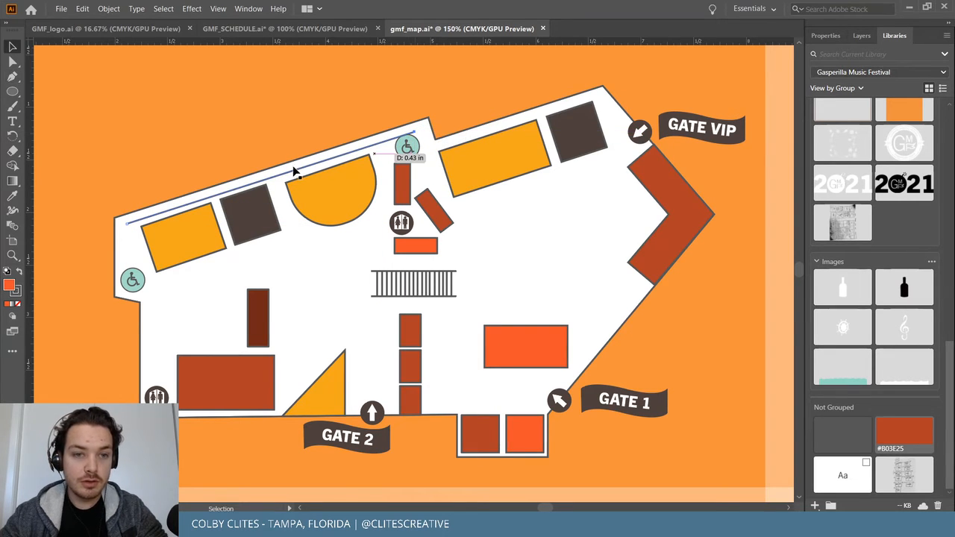
left_click_drag(294, 177, 292, 176)
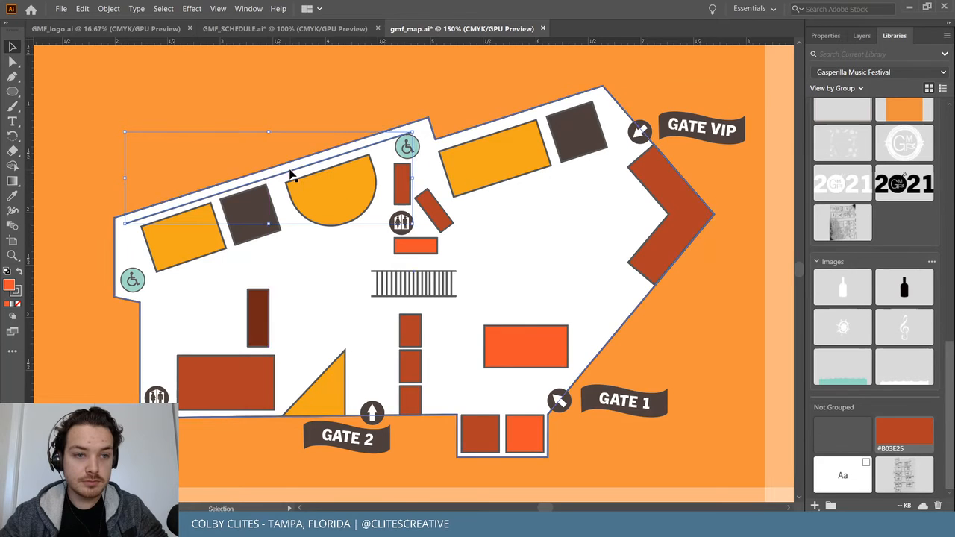
Raise the route line's stroke weight to 8 pt.
left_click(826, 35)
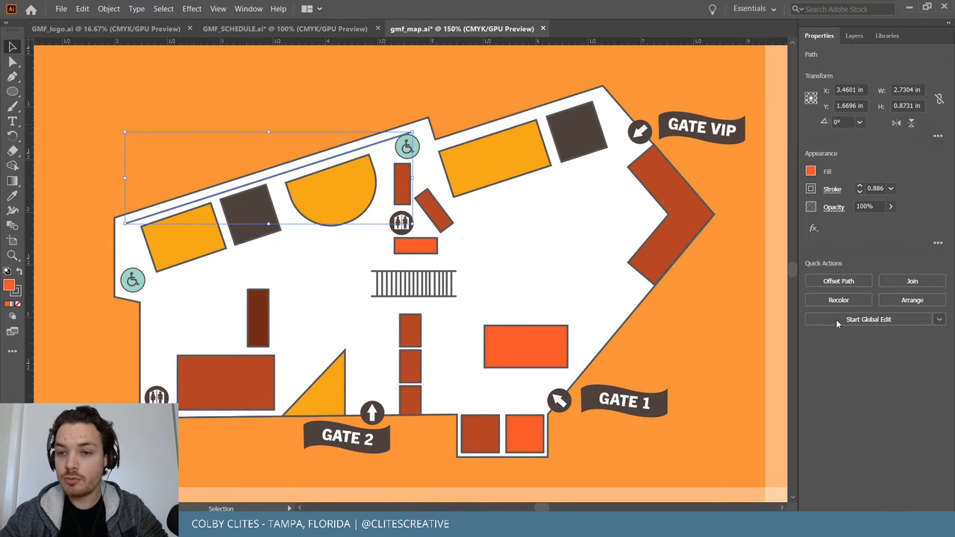
left_click(859, 186)
left_click(860, 186)
left_click(859, 186)
left_click(860, 185)
left_click(860, 186)
left_click(859, 186)
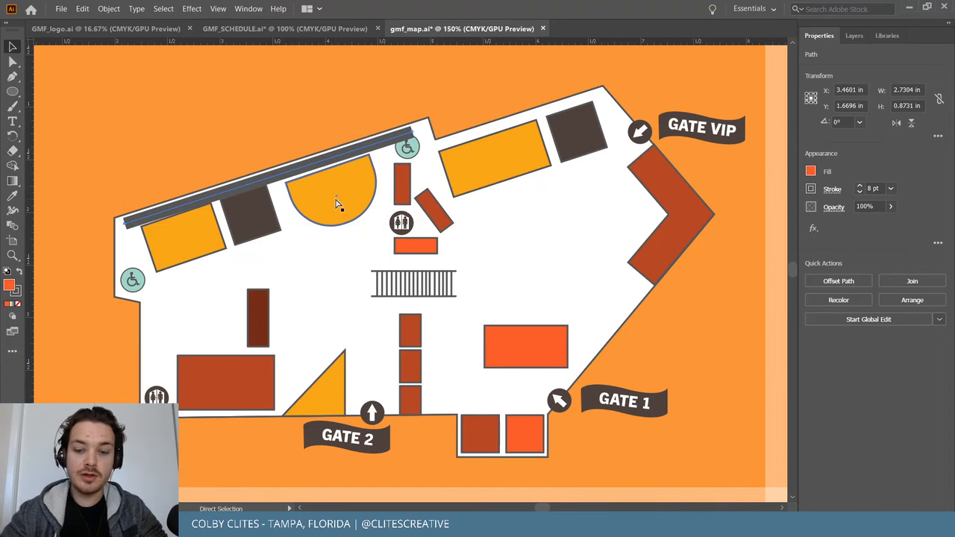
key("ctrl+equal")
key("ctrl+equal")
key("ctrl+equal")
key("ctrl+equal")
key("ctrl+equal")
key("ctrl+minus")
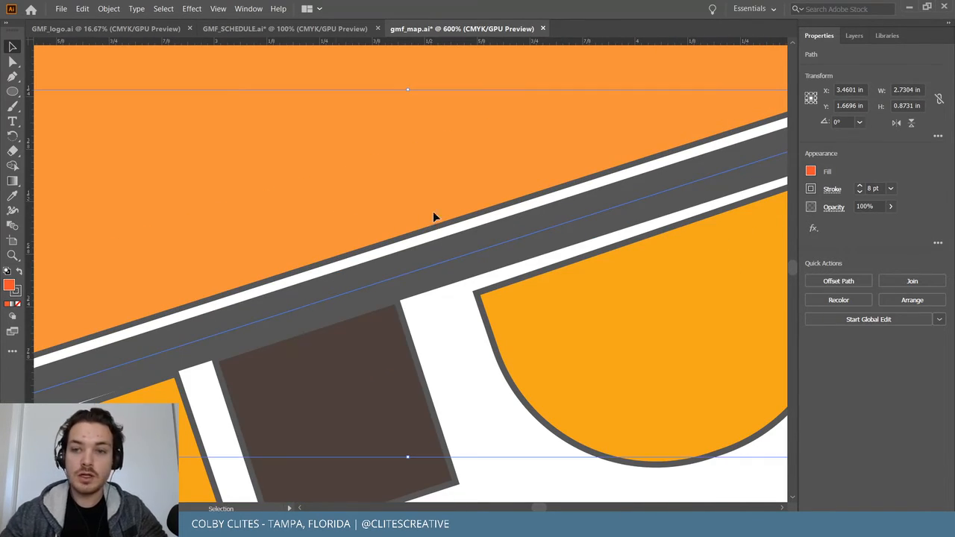
Set the route line's stroke colour to a blue swatch.
left_click(884, 36)
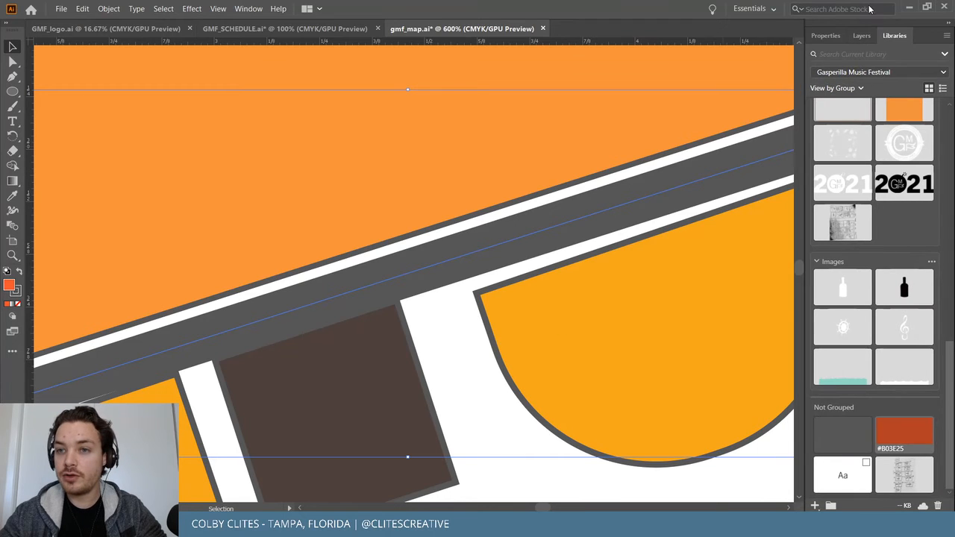
left_click(838, 33)
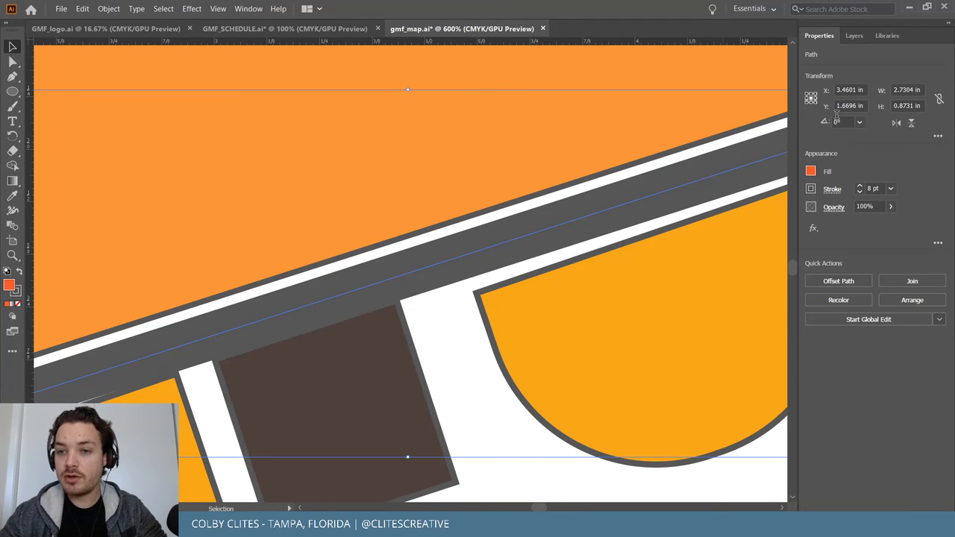
left_click(811, 189)
left_click(737, 235)
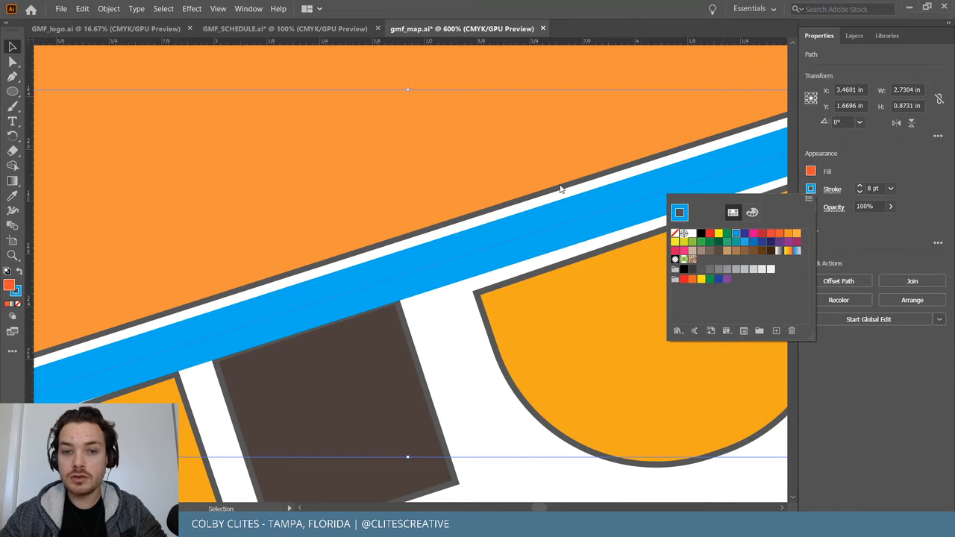
left_click(429, 229)
key("ctrl+minus")
key("ctrl+minus")
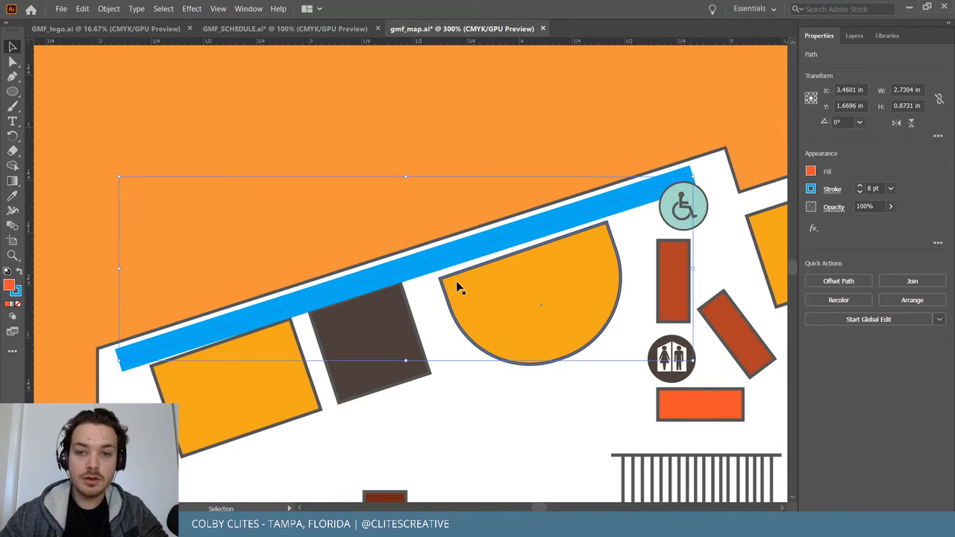
Shift the top wheelchair icon slightly and bring it to the front, above the route.
left_click_drag(706, 215, 726, 219)
left_click(113, 9)
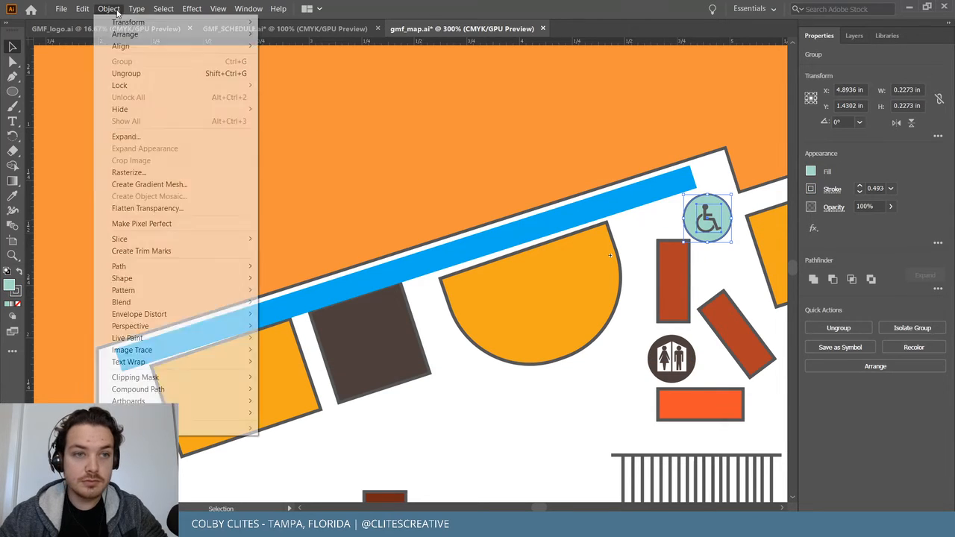
mouse_move(145, 38)
left_click(364, 36)
Select the white venue shape and map artwork and lock them.
left_click_drag(563, 221, 564, 217)
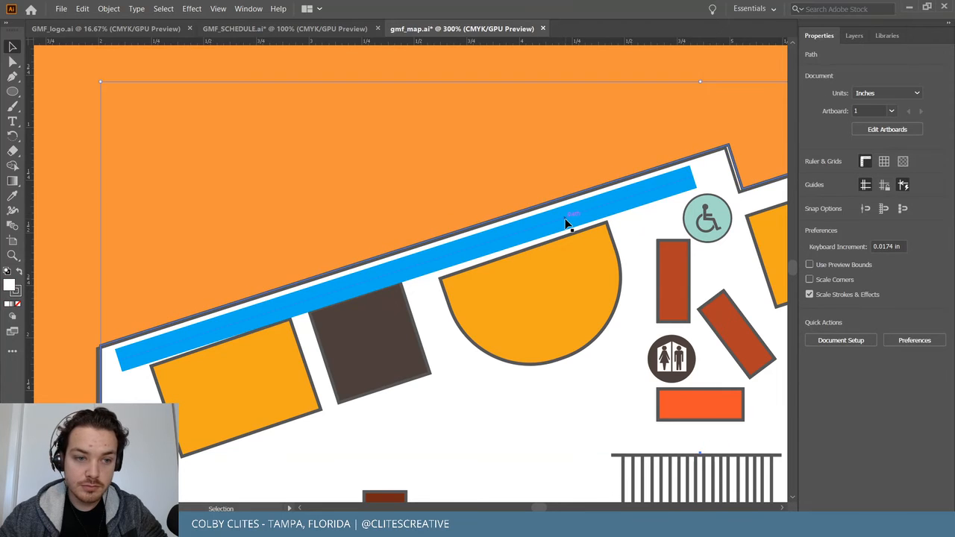
left_click(95, 387, "shift")
left_click(109, 9)
mouse_move(135, 85)
left_click(294, 87)
Drag the route's end anchors out to the venue's upper corners.
left_click(253, 311)
left_click_drag(281, 306, 274, 304)
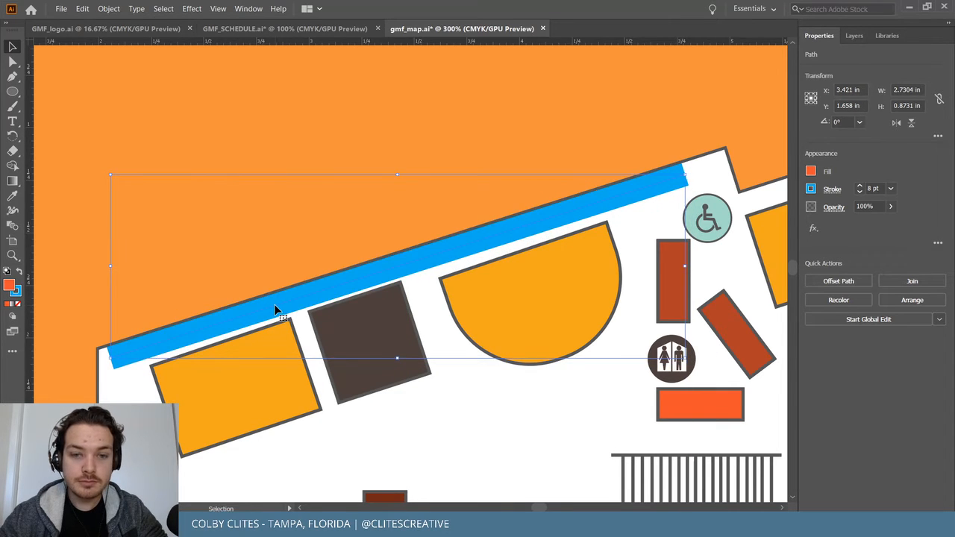
key("a")
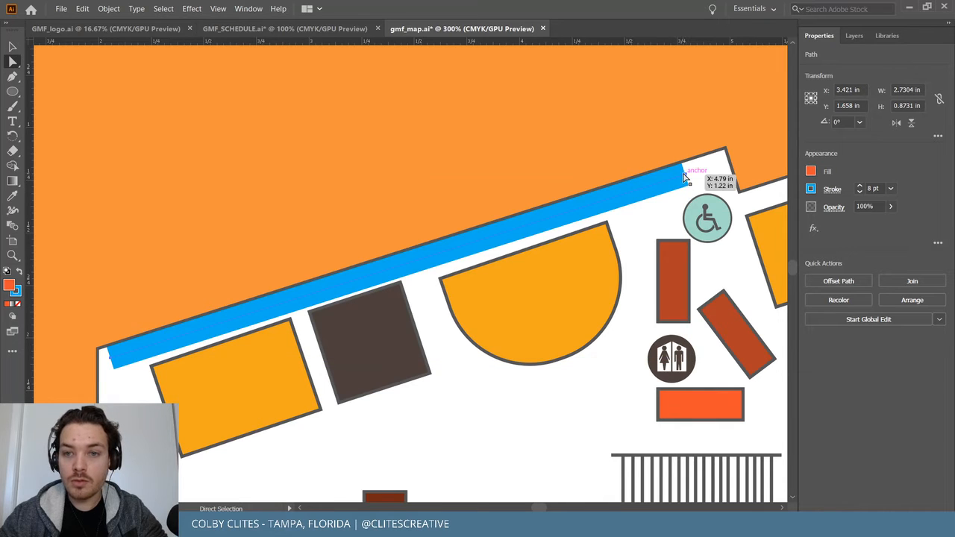
left_click_drag(685, 178, 730, 159)
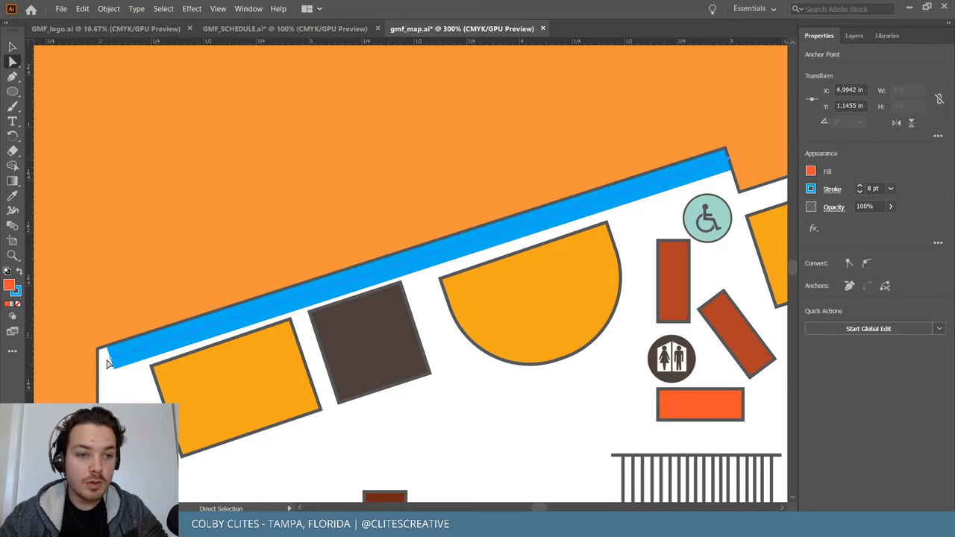
left_click_drag(112, 358, 102, 361)
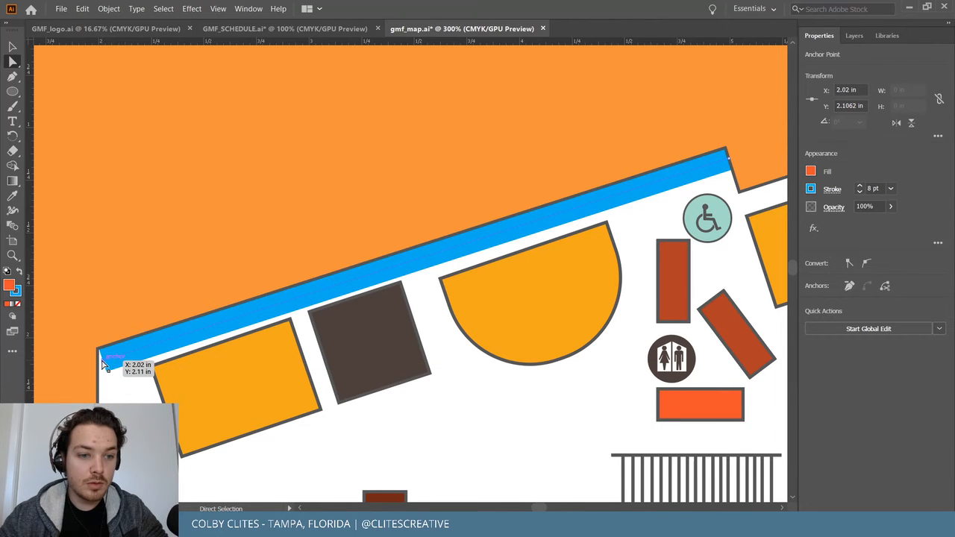
Continue the route from its upper-left end down the left edge to the lower wheelchair icon, with no fill.
scroll(108, 318, "down", 4)
key("p")
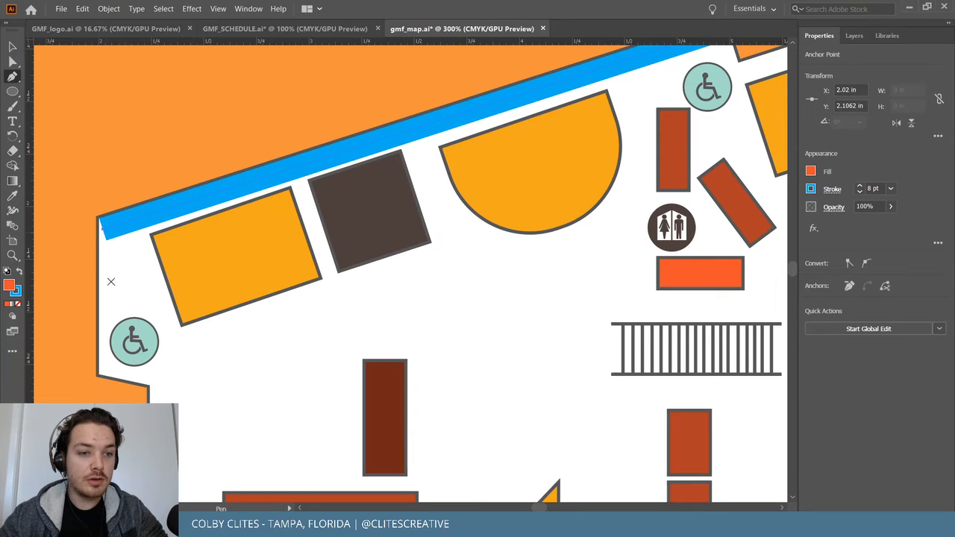
left_click(102, 224)
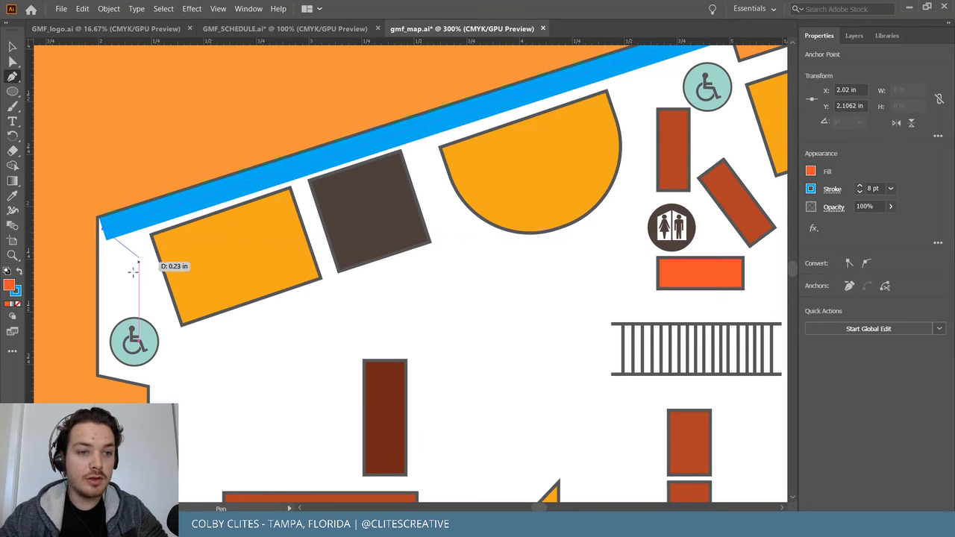
left_click(105, 361)
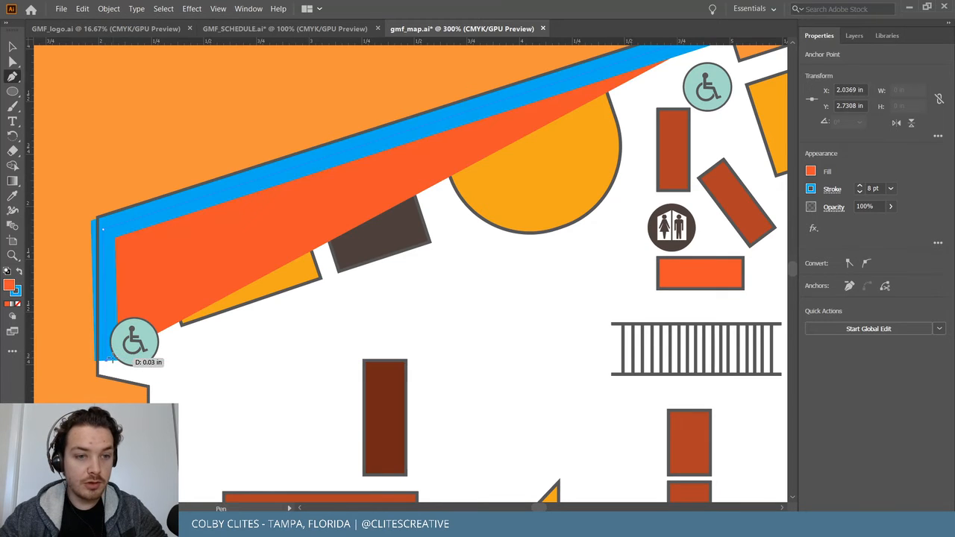
left_click(18, 304)
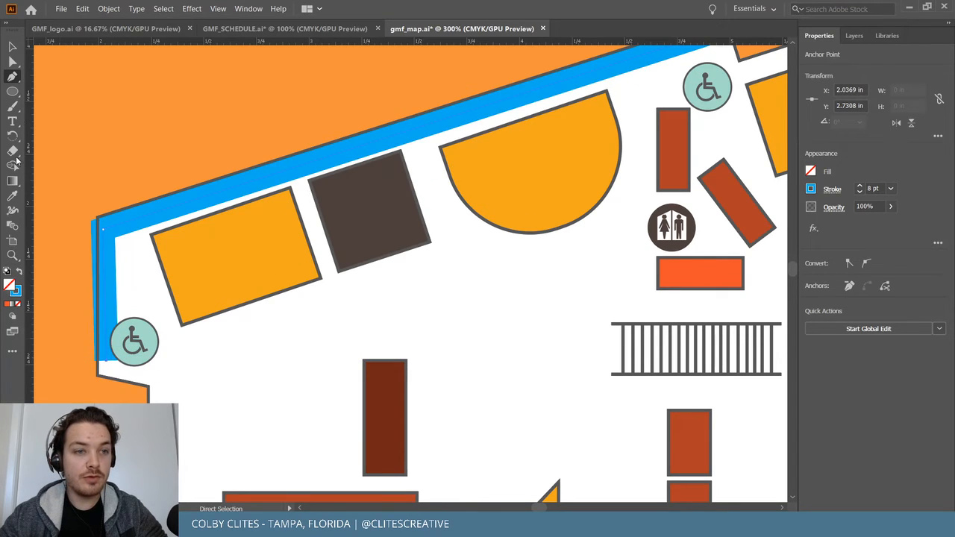
left_click(12, 62)
left_click_drag(105, 235, 112, 235)
left_click_drag(105, 367, 109, 377)
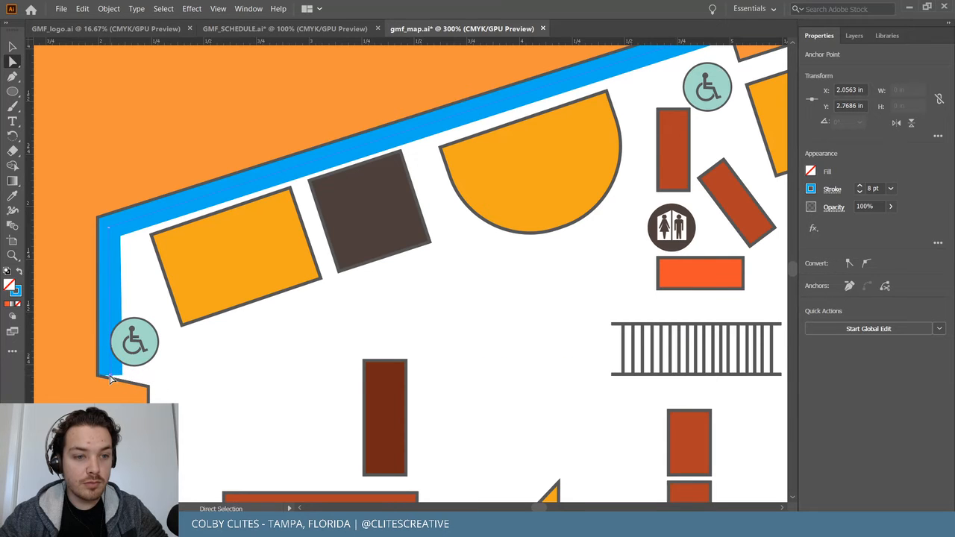
Zoom around the map to inspect the route's corner, ending at 100% view.
scroll(74, 363, "up", 3)
key("v")
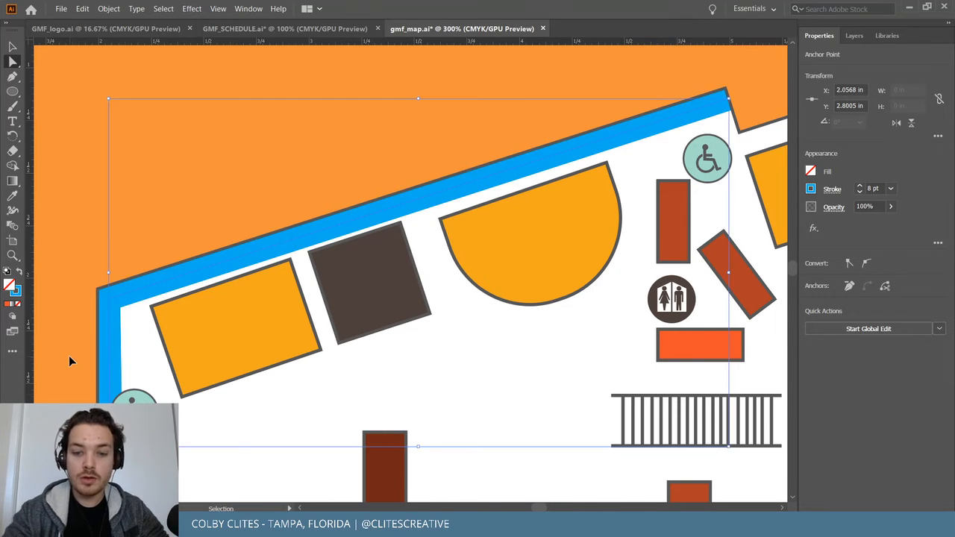
key("ctrl+0")
key("ctrl+plus")
key("ctrl+plus")
key("ctrl+plus")
key("ctrl+plus")
key("ctrl+plus")
scroll(69, 355, "right", 6)
scroll(68, 355, "up", 5)
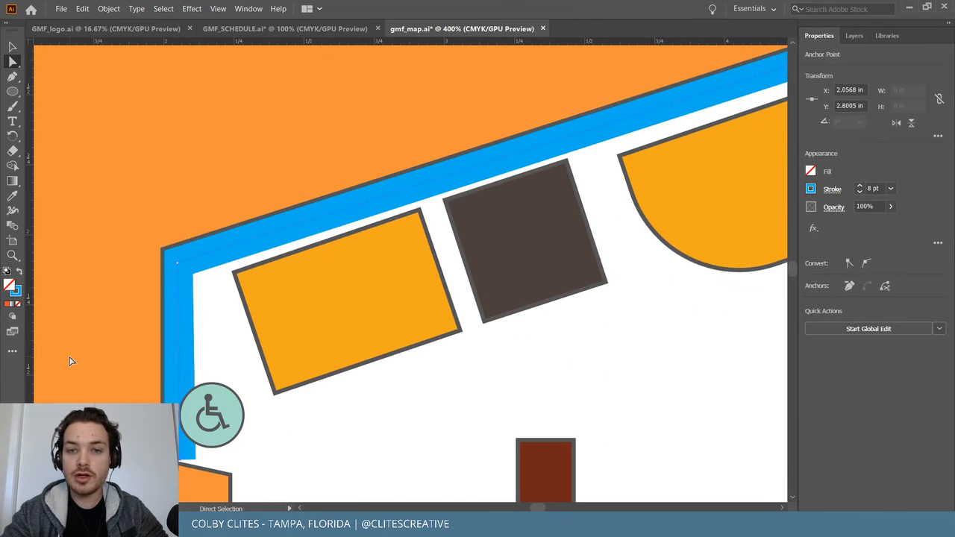
scroll(69, 362, "right", 3)
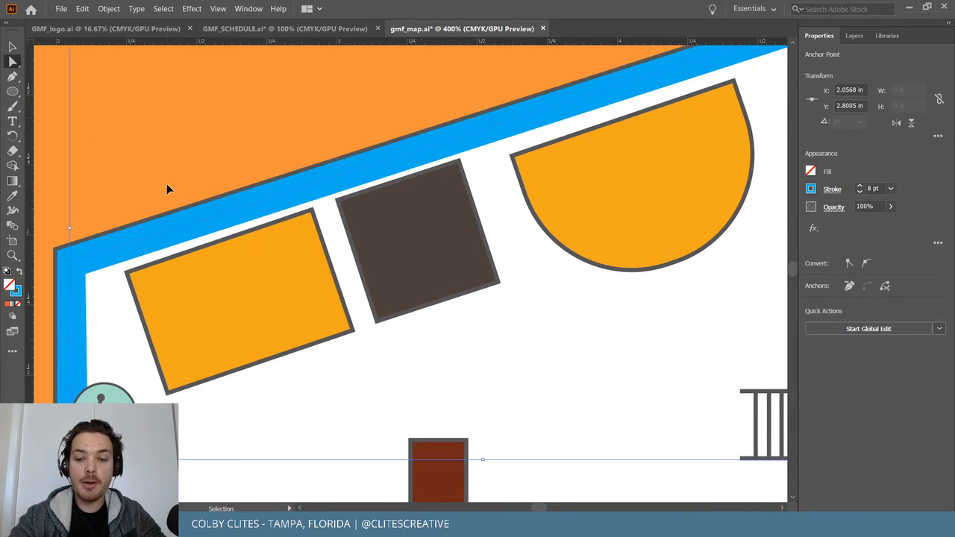
key("ctrl+minus")
key("ctrl+minus")
key("ctrl+minus")
key("ctrl+minus")
key("ctrl+minus")
key("ctrl+plus")
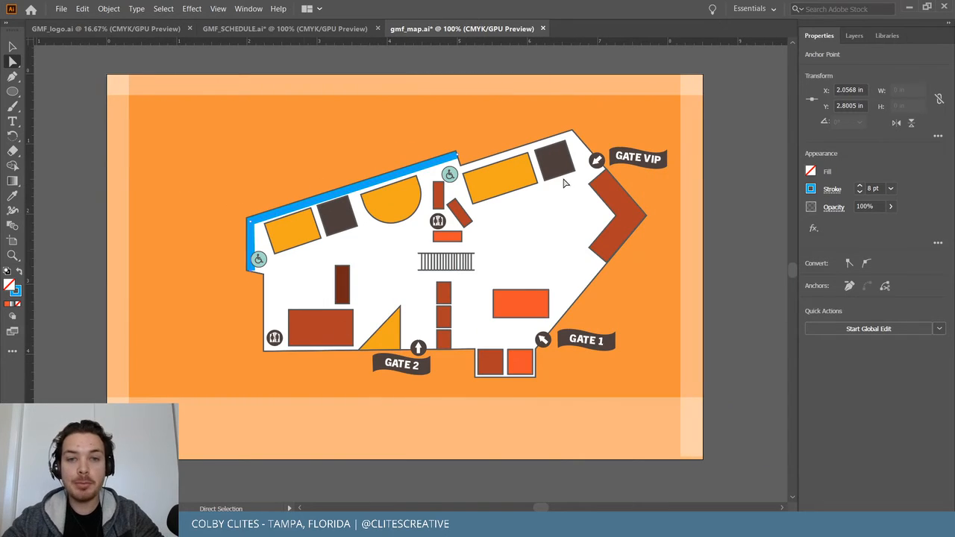
Save gmf_map.ai and switch to the festival guide in InDesign.
left_click(61, 9)
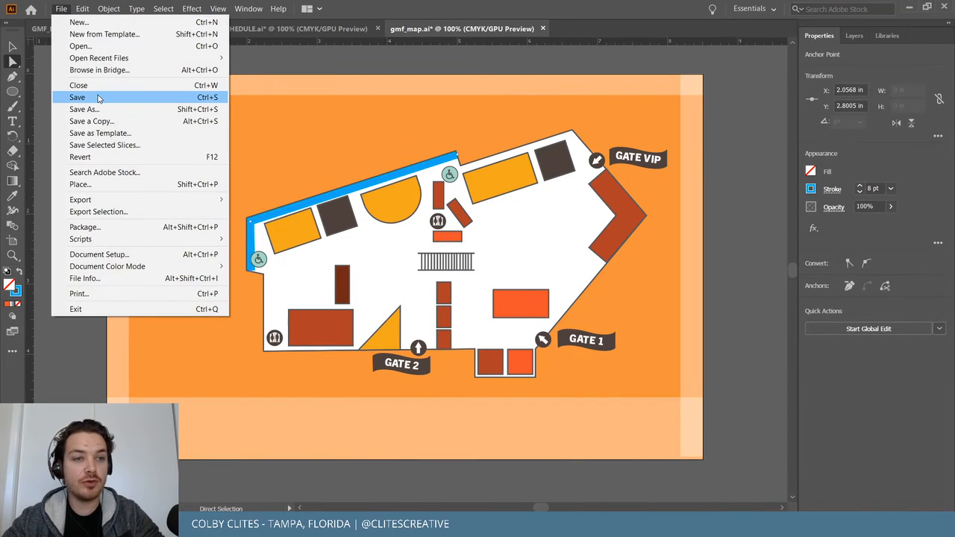
left_click(97, 97)
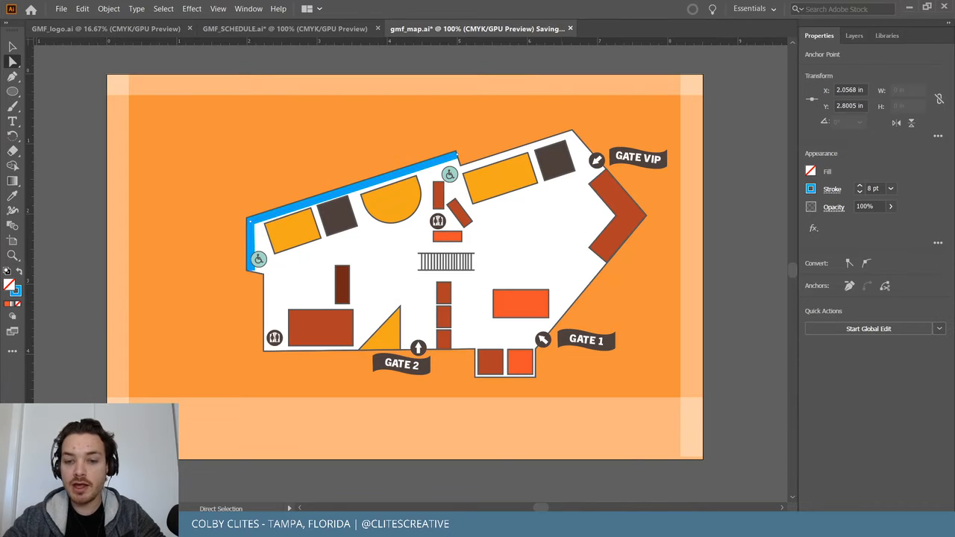
mouse_move(564, 525)
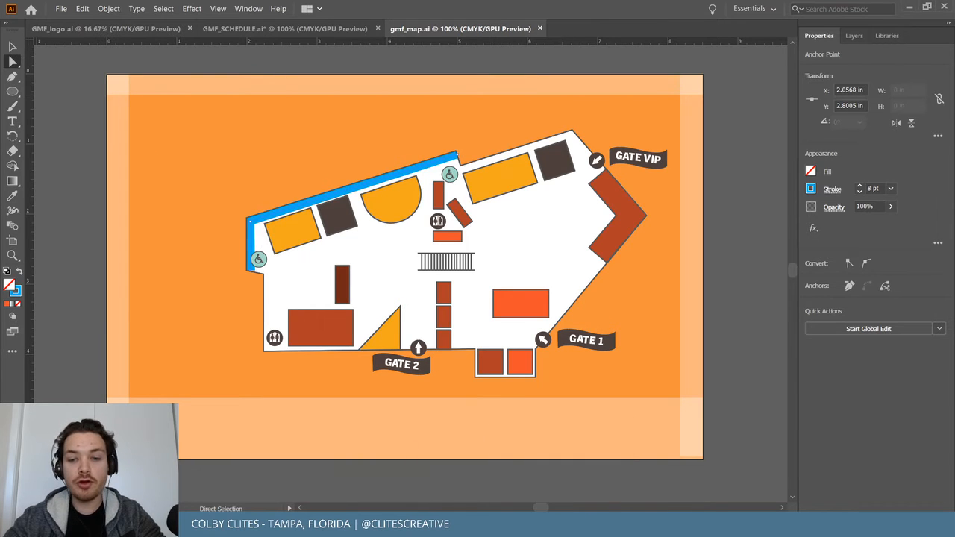
left_click(563, 526)
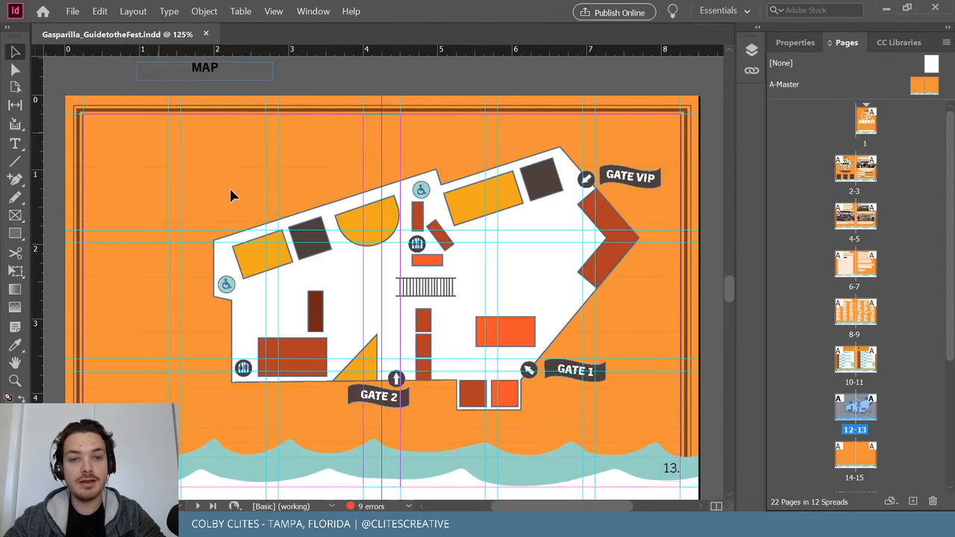
Scroll through the guide's spreads and come back to the page 13 map.
scroll(489, 206, "up", 15)
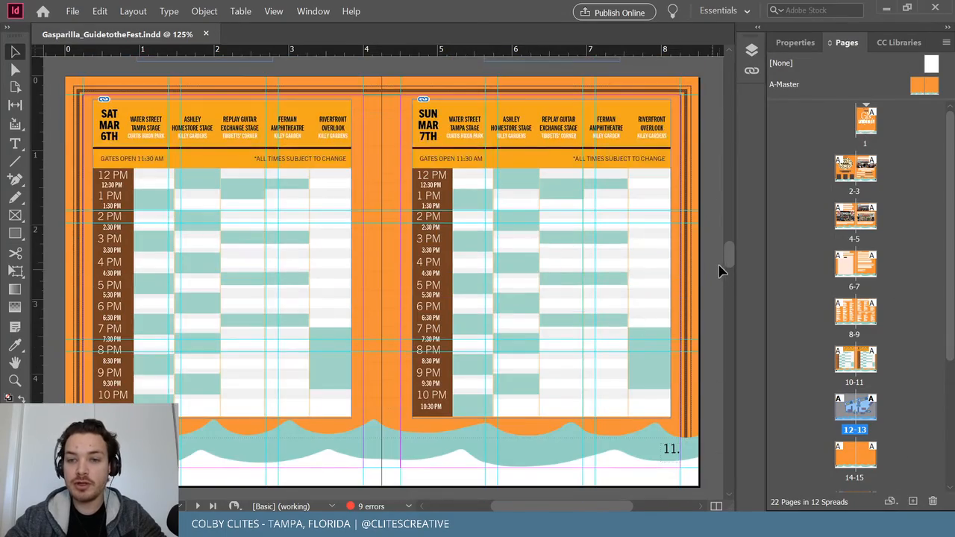
left_click_drag(729, 258, 721, 75)
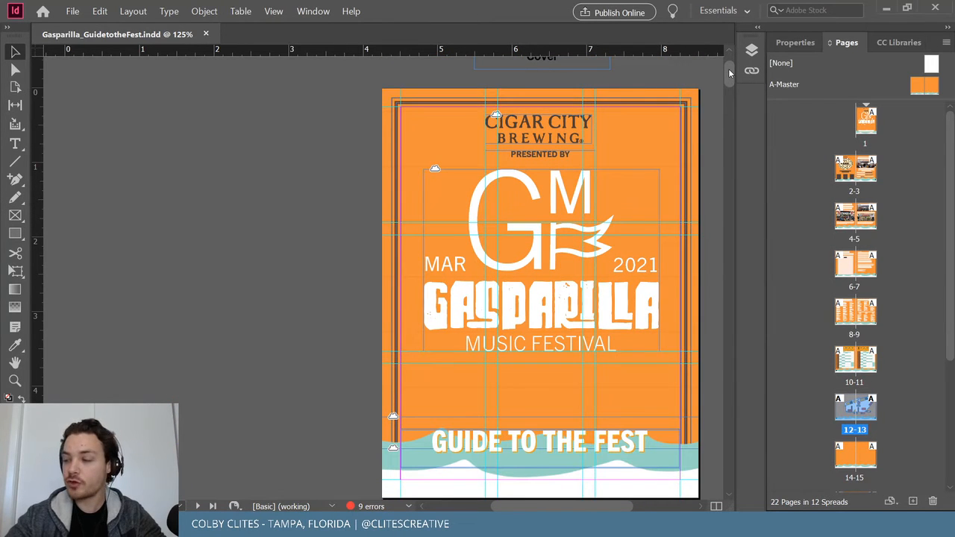
left_click_drag(727, 69, 733, 143)
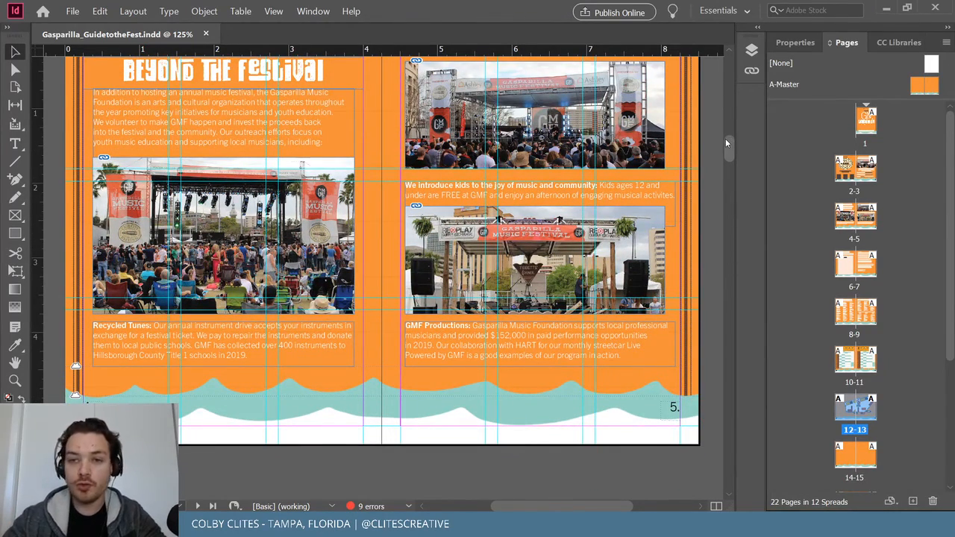
left_click_drag(726, 140, 731, 356)
scroll(659, 271, "down", 2)
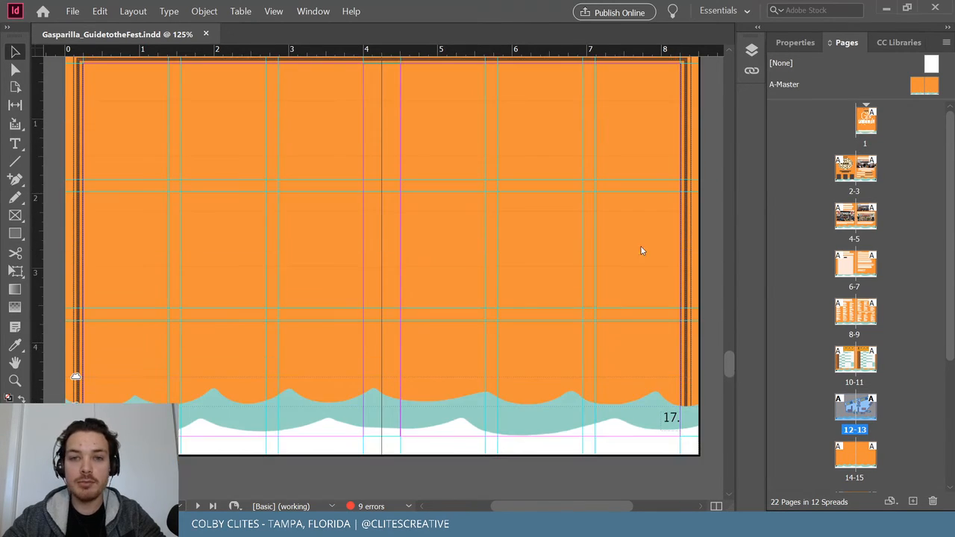
scroll(597, 305, "down", 10)
scroll(599, 332, "down", 1)
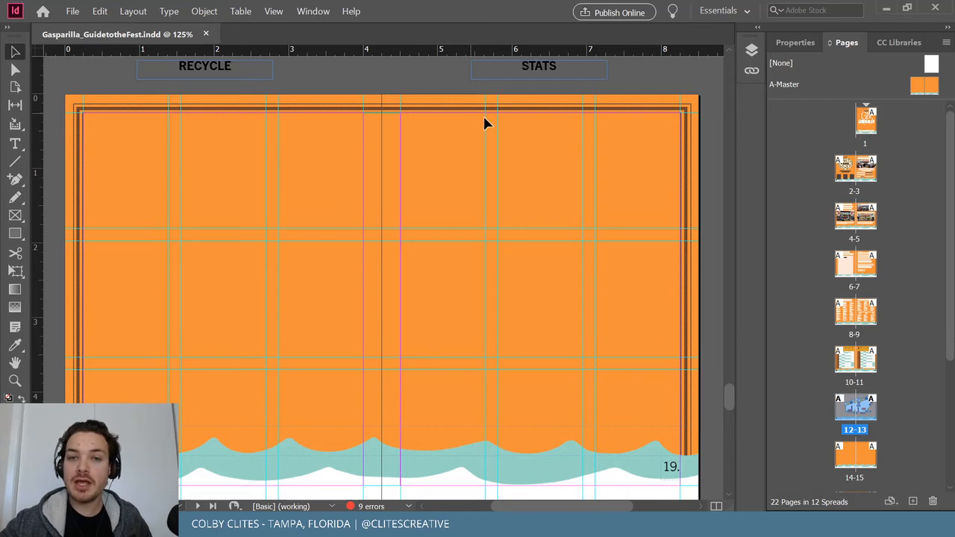
scroll(494, 190, "down", 10)
scroll(146, 189, "down", 10)
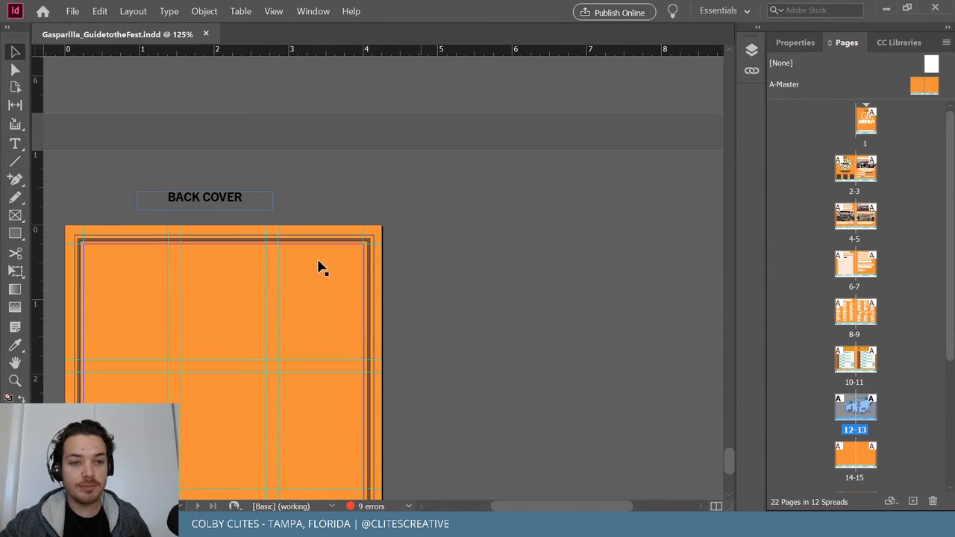
left_click_drag(728, 465, 730, 256)
scroll(731, 273, "down", 5)
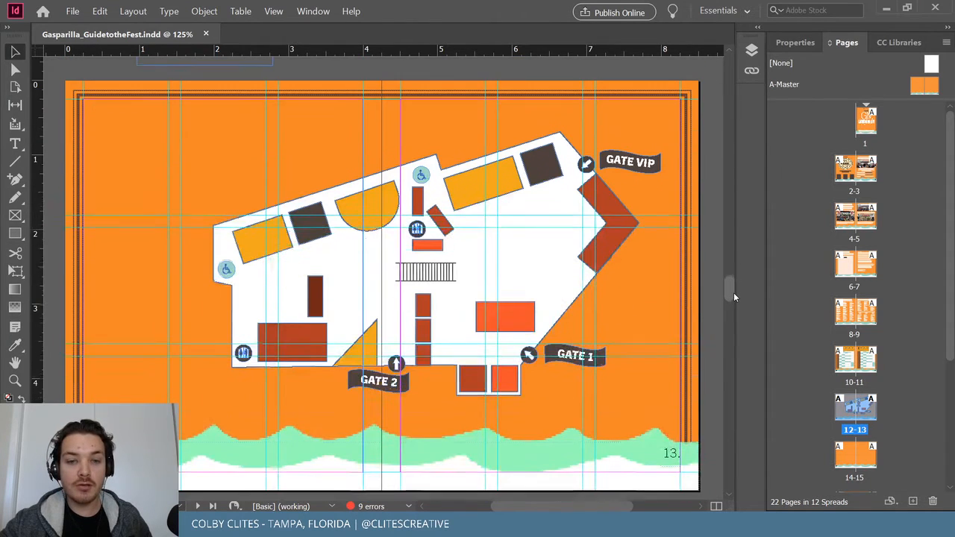
scroll(734, 293, "up", 1)
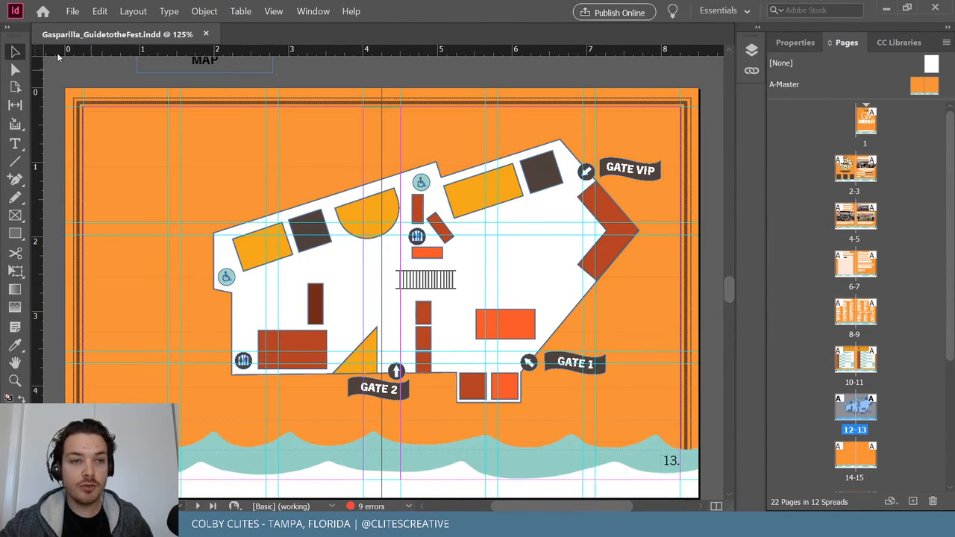
Select the placed map artwork and minimize InDesign to get back to Illustrator.
left_click(72, 11)
left_click(480, 256)
left_click(460, 283)
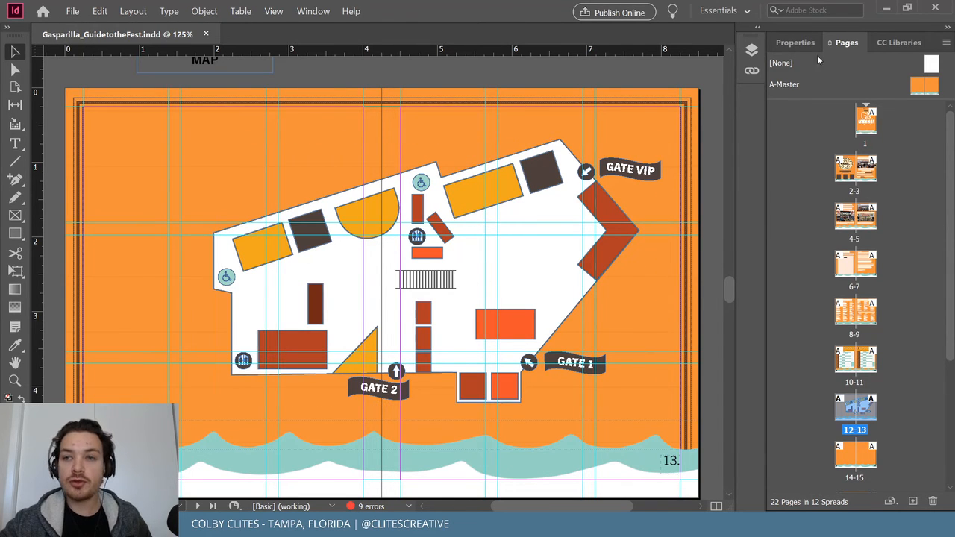
left_click(887, 10)
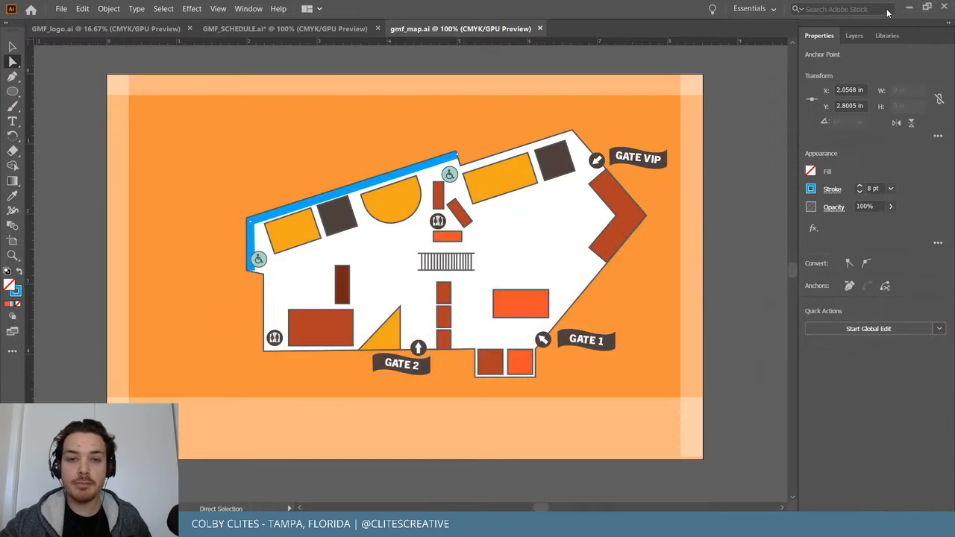
Deselect the route and zoom in on its lower-left end beside the lower wheelchair icon.
left_click(718, 164)
key("ctrl+plus")
key("ctrl+plus")
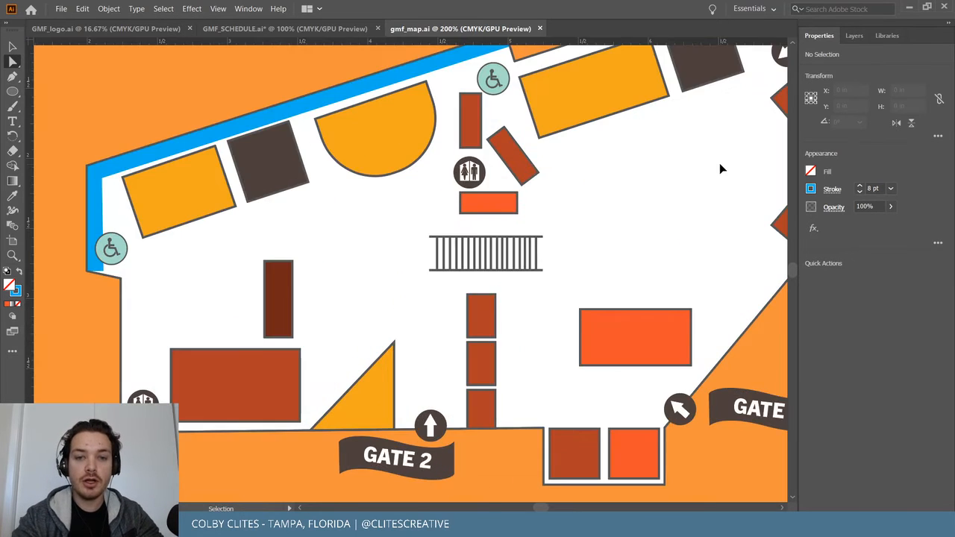
key("ctrl+minus")
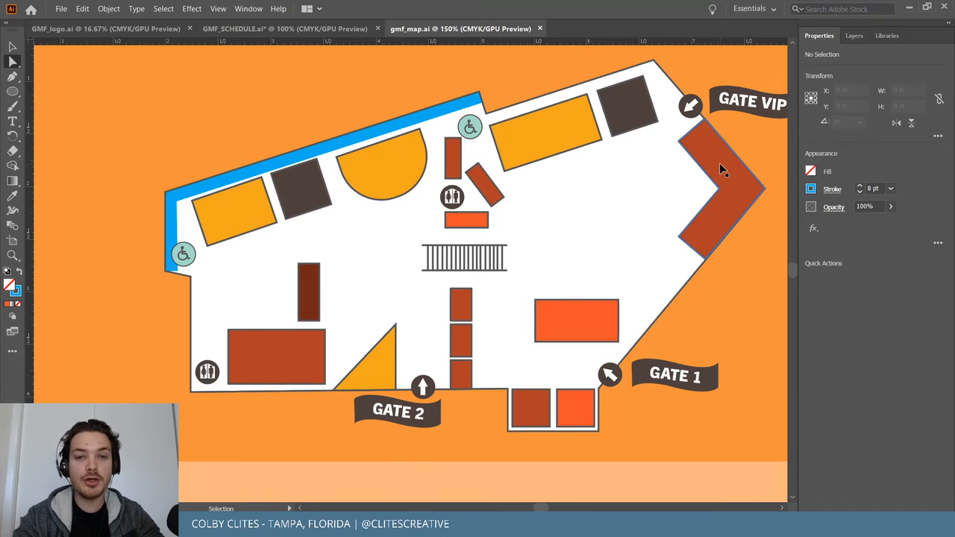
key("ctrl+plus")
key("ctrl+plus")
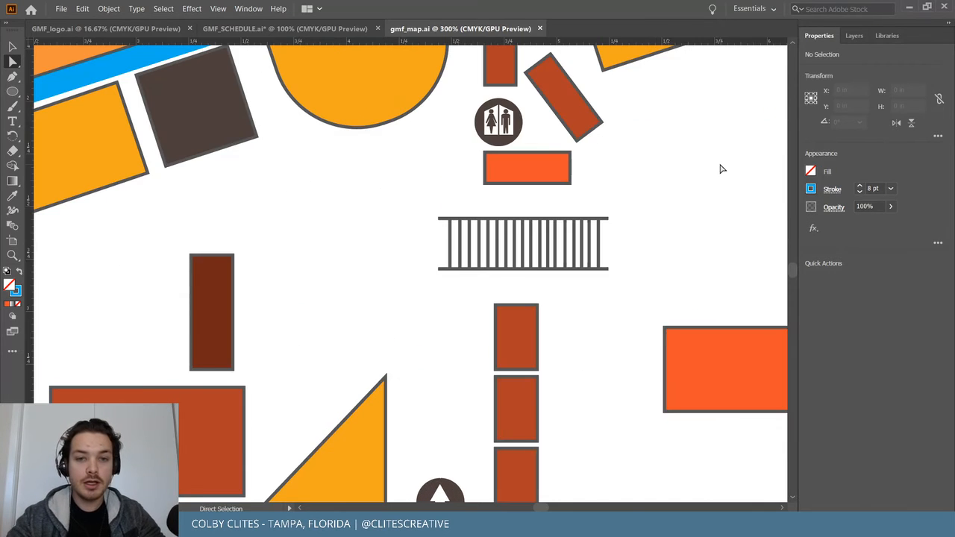
scroll(721, 164, "left", 4)
scroll(728, 164, "left", 3)
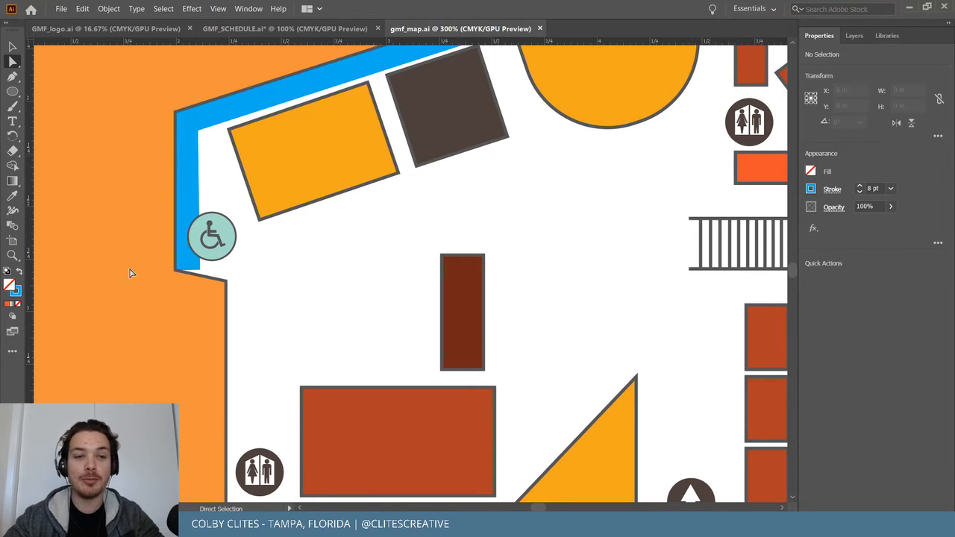
Add a level horizontal leg from the route's lower-left corner rightward to the stair grid.
left_click(191, 270)
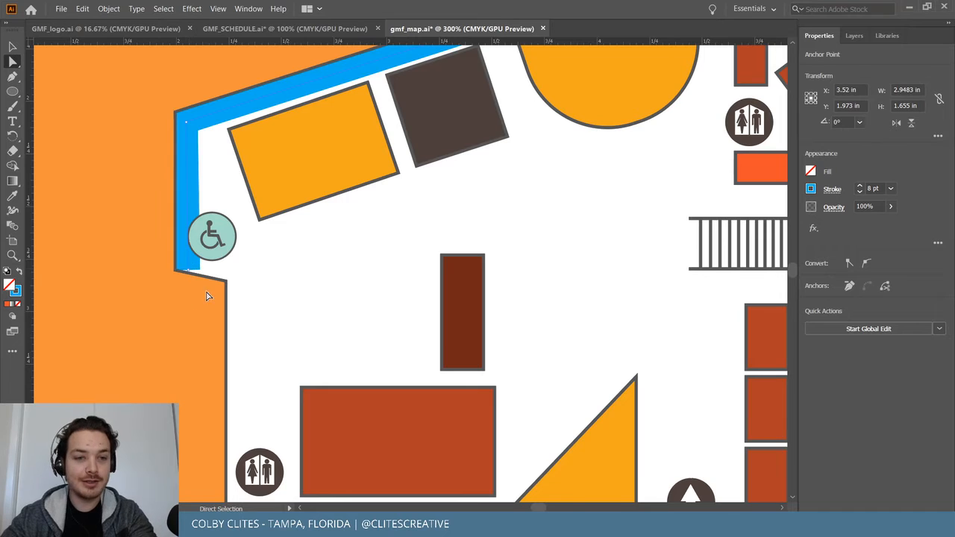
key("p")
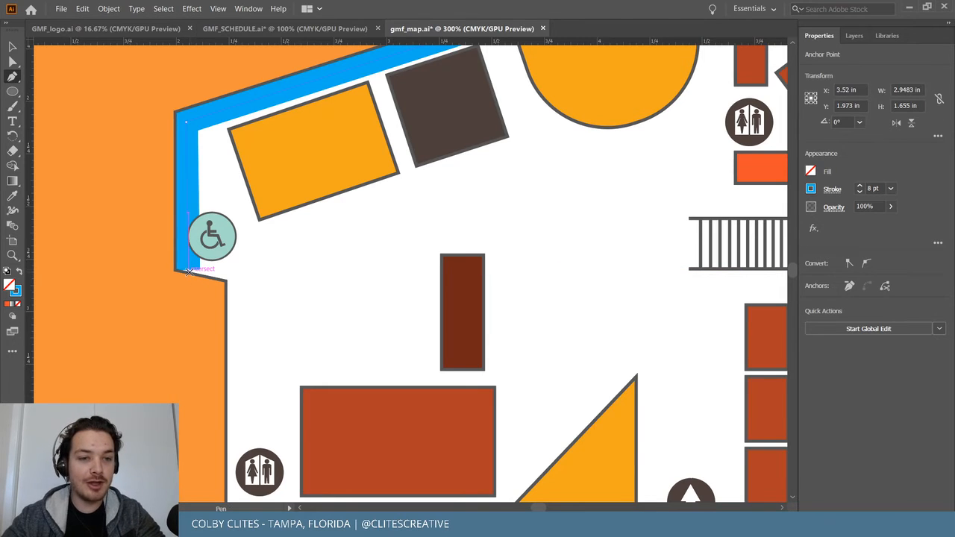
left_click(192, 270)
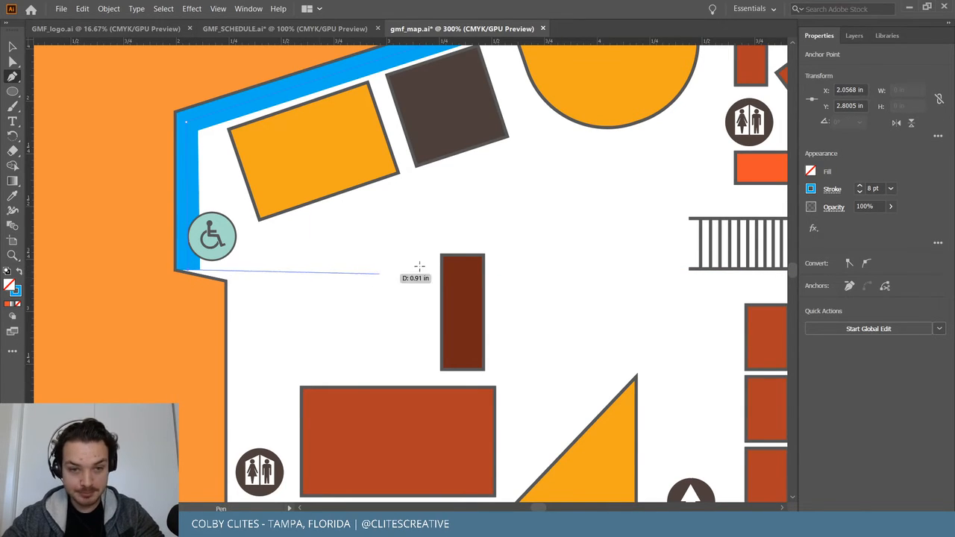
left_click(681, 260)
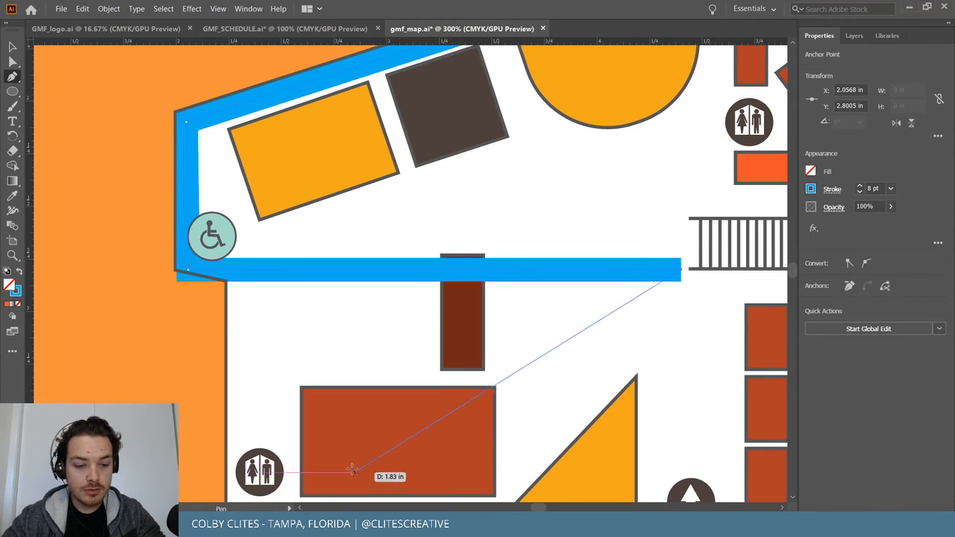
key("a")
left_click(189, 266)
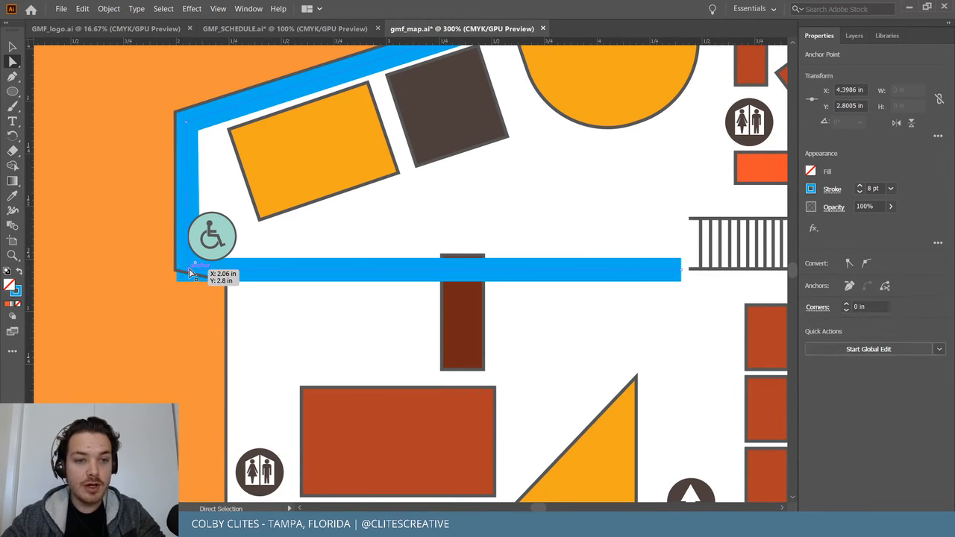
mouse_move(188, 266)
left_mouse_down()
mouse_move(189, 254)
mouse_move(190, 263)
left_mouse_up()
key("ctrl+shift+a")
left_click_drag(680, 269, 681, 261)
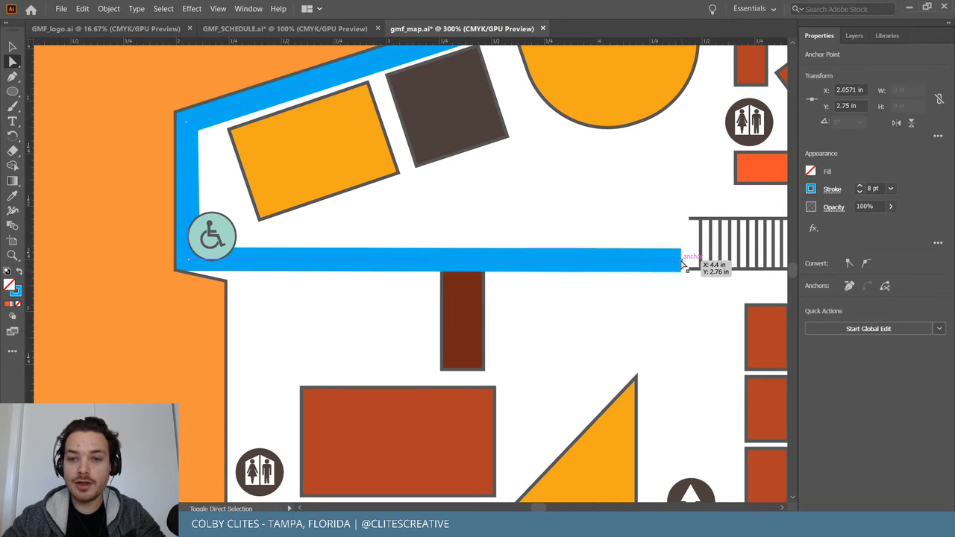
Move the stair grid down so it sits on the new route leg.
scroll(667, 294, "right", 3)
scroll(665, 294, "right", 5)
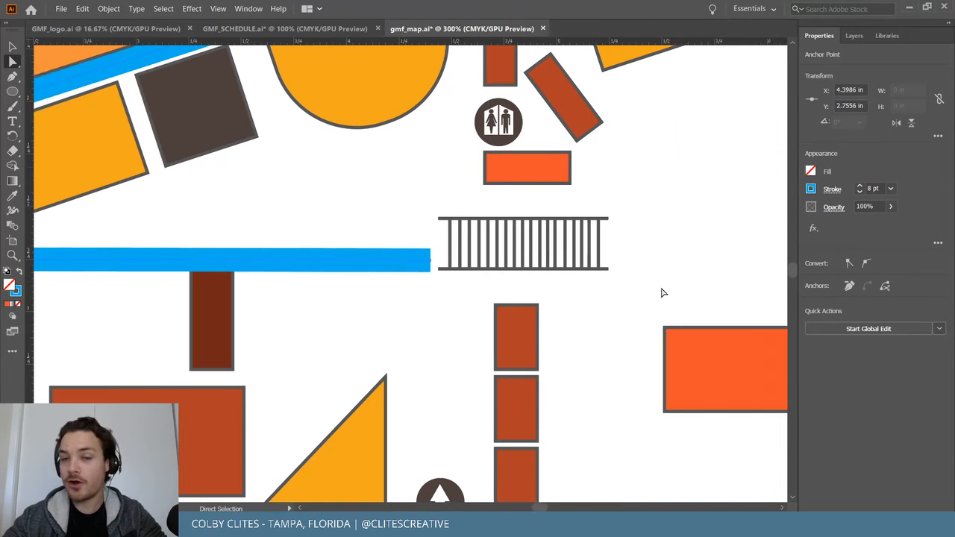
key("v")
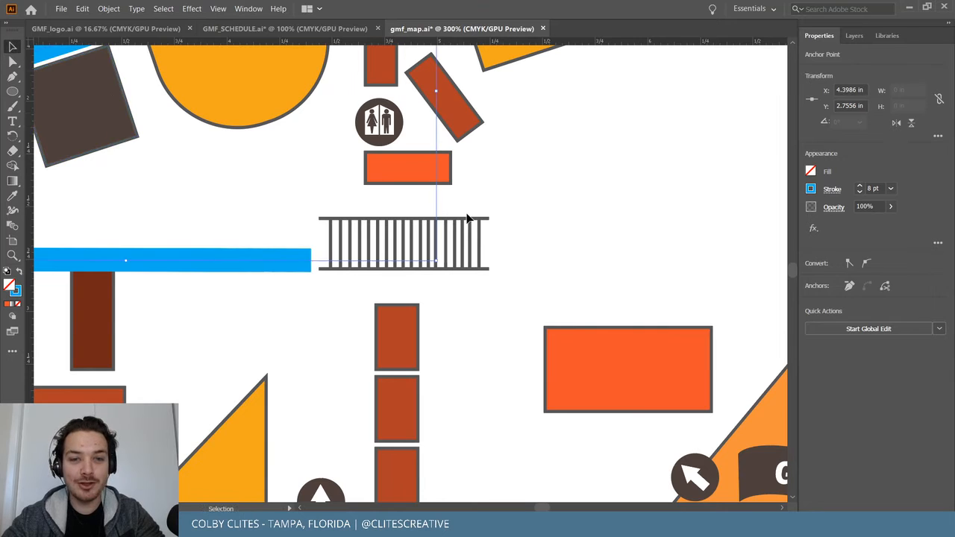
left_click_drag(468, 222, 464, 238)
left_click(518, 206)
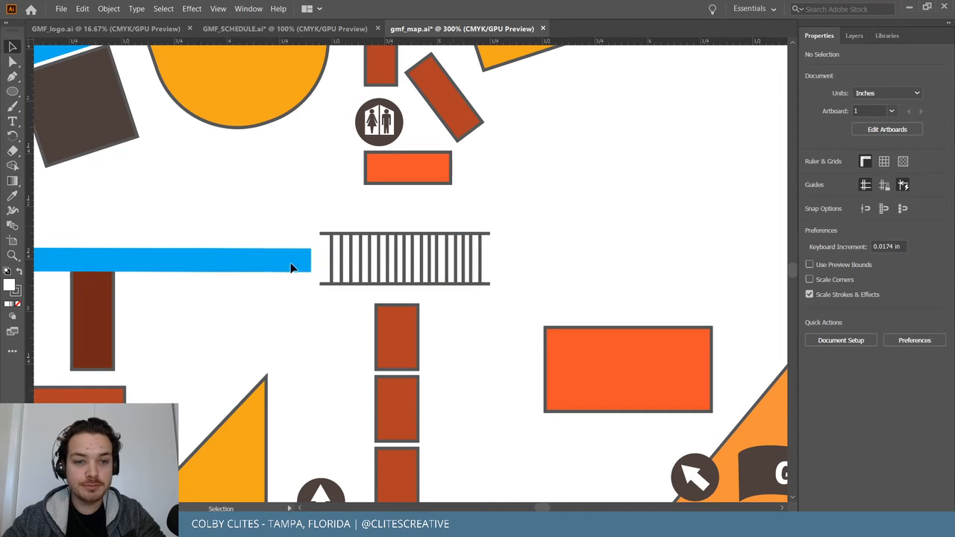
Drag the route leg's end anchor farther right, past the stair grid toward Gate 1.
left_click(306, 263)
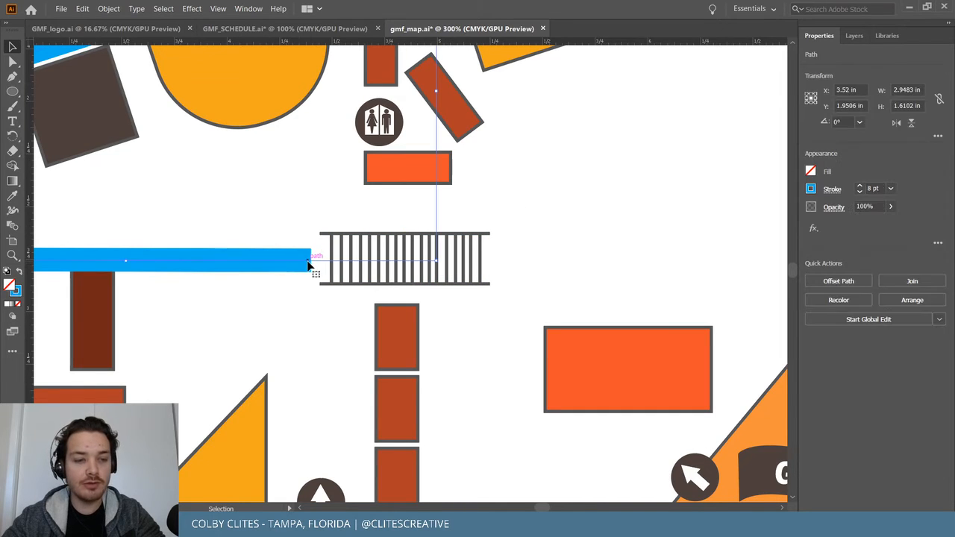
key("a")
key("ctrl+minus")
key("ctrl+minus")
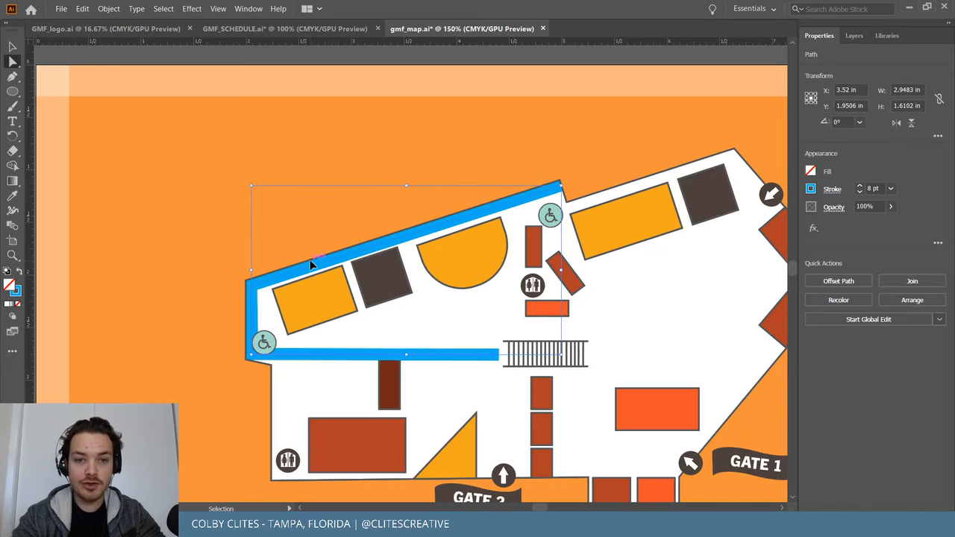
scroll(311, 266, "right", 3)
key("v")
key("ctrl+plus")
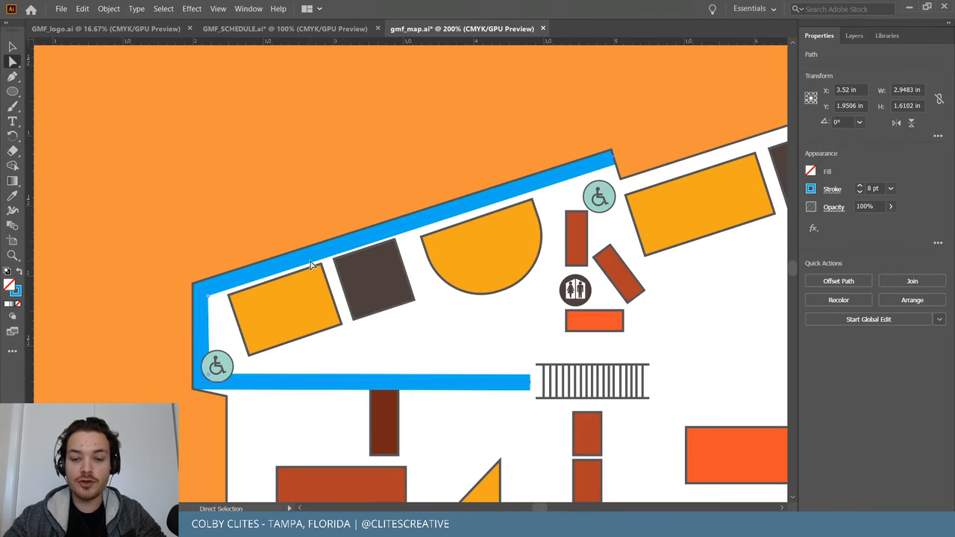
key("ctrl+plus")
key("ctrl+plus")
key("a")
scroll(312, 266, "down", 4)
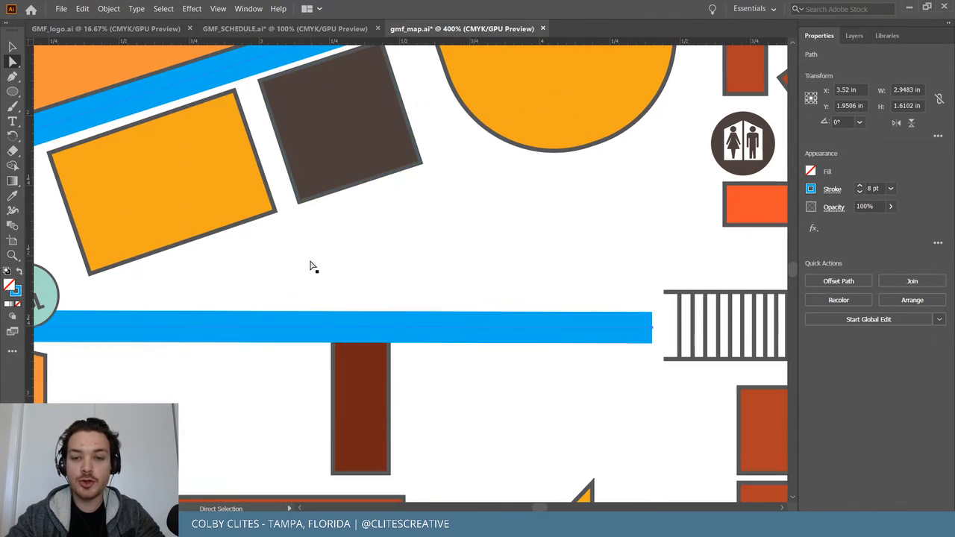
scroll(311, 266, "right", 8)
scroll(312, 267, "right", 1)
key("ctrl+minus")
scroll(312, 266, "up", 4)
scroll(312, 266, "right", 6)
scroll(312, 267, "right", 4)
key("ctrl+minus")
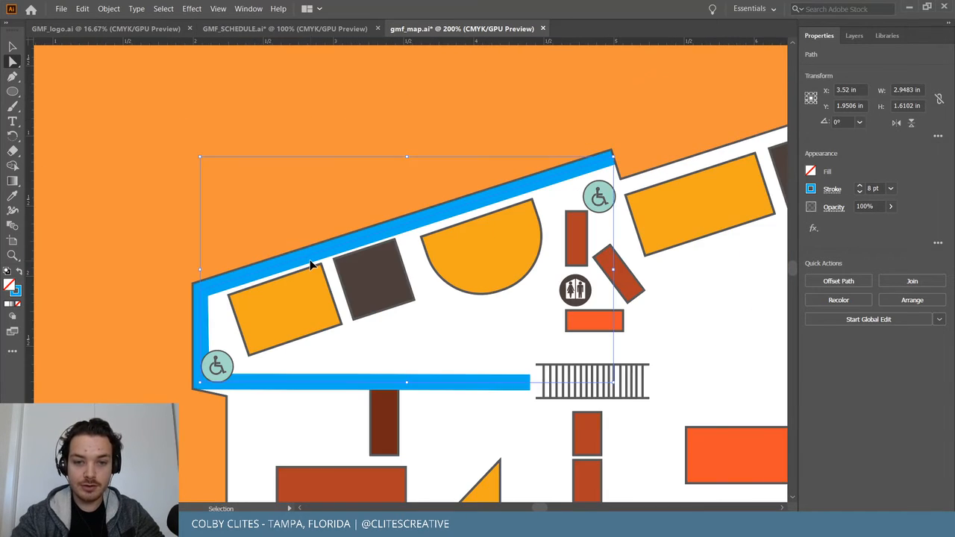
scroll(312, 266, "down", 2)
scroll(312, 267, "right", 5)
scroll(312, 265, "right", 4)
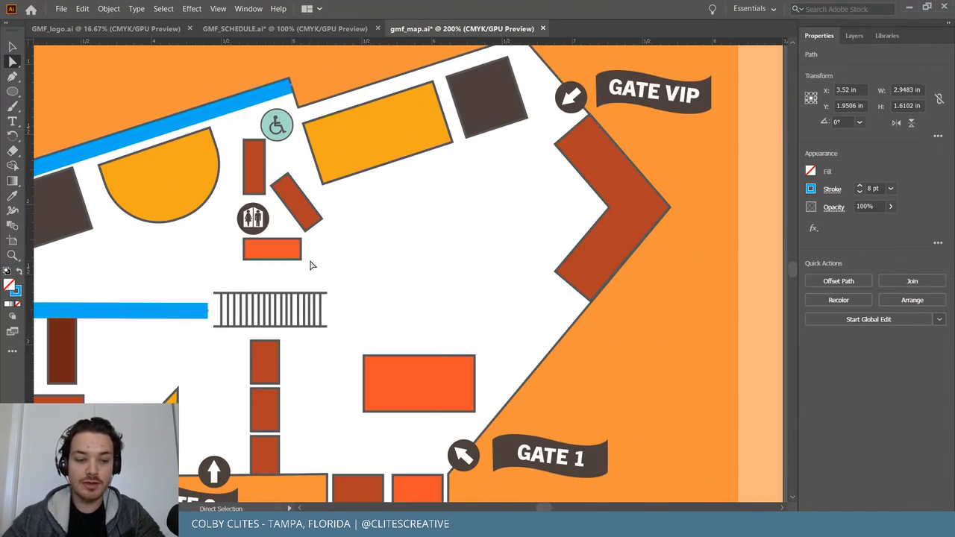
left_click_drag(208, 318, 520, 319)
Move the GATE 1 label group up and to the right into place.
key("v")
left_click(650, 374)
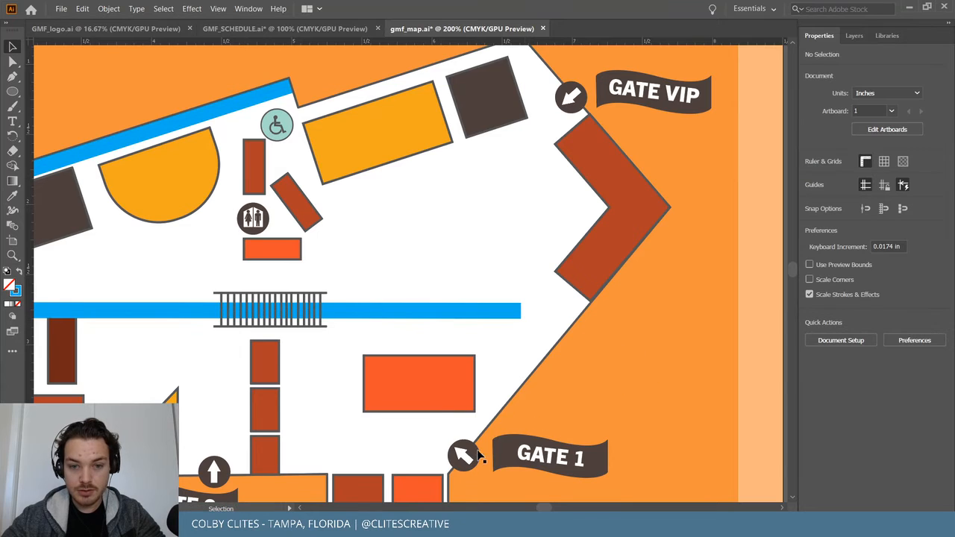
left_click(527, 457)
left_click_drag(527, 457, 584, 398)
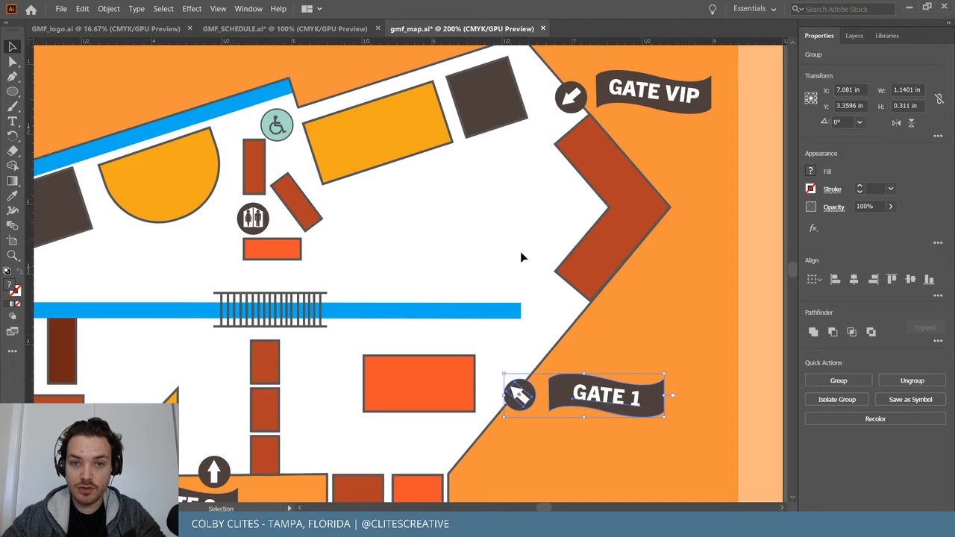
left_click_drag(574, 394, 571, 366)
left_click(481, 399)
Widen the orange rectangle building and move it left and down below the route.
left_click_drag(436, 383, 435, 385)
left_click_drag(362, 384, 381, 392)
scroll(554, 434, "down", 3)
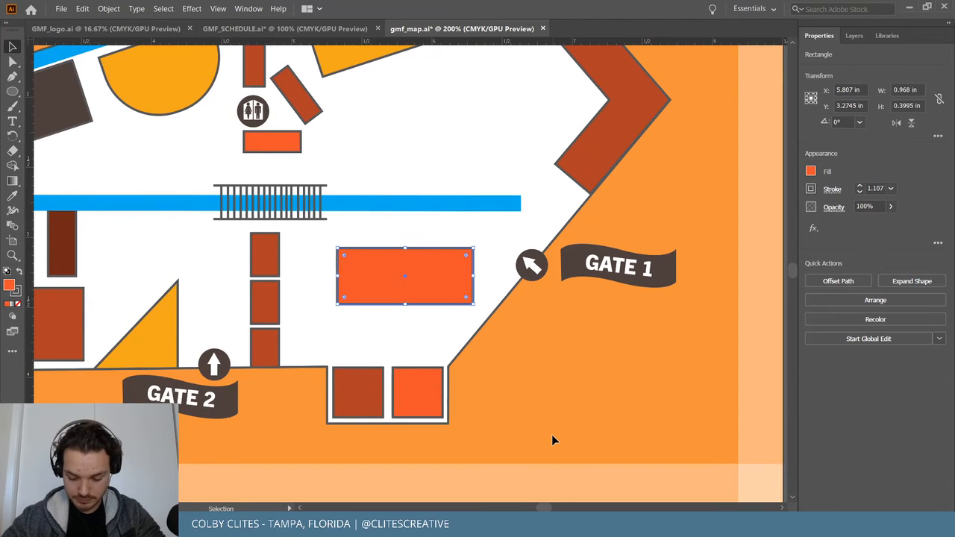
scroll(552, 440, "up", 1)
left_click_drag(442, 336, 423, 360)
left_click(550, 390)
Nudge the GATE VIP arrow and banner up and left, then save the map.
scroll(550, 396, "up", 3)
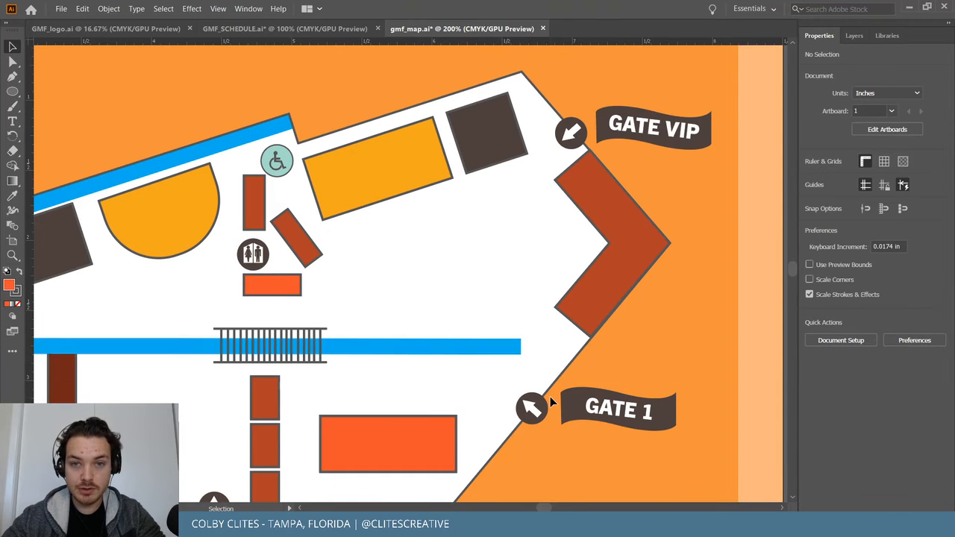
left_click_drag(571, 133, 571, 127)
left_click_drag(651, 127, 641, 120)
left_click(660, 210)
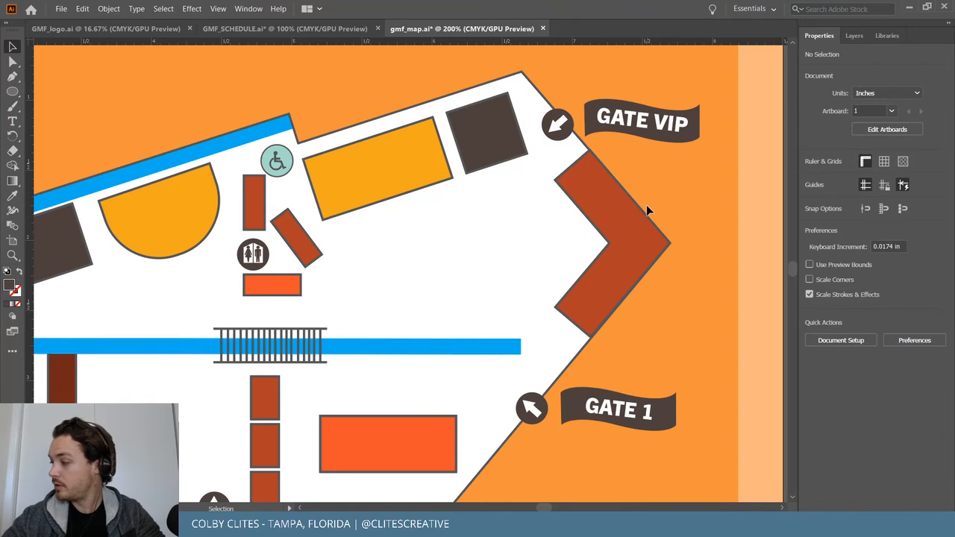
scroll(659, 193, "down", 2)
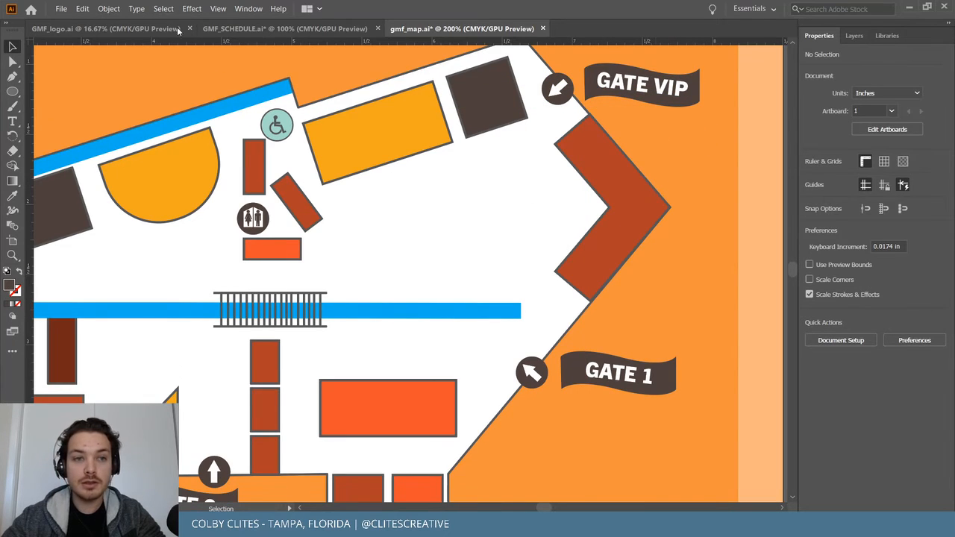
left_click(59, 9)
Save the map, then draw a vertical line from GATE VIP toward GATE 1 with the blue route style.
left_click(75, 97)
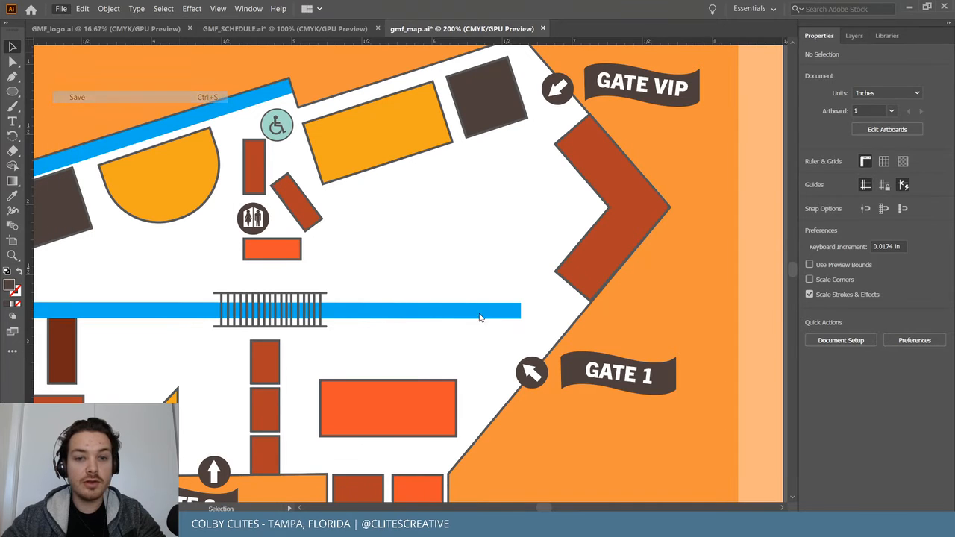
key("p")
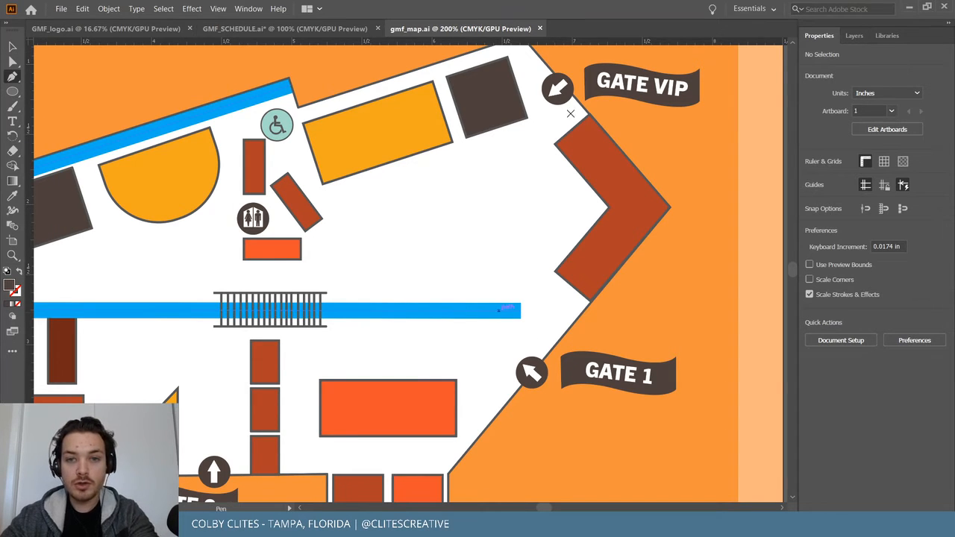
left_click(536, 100)
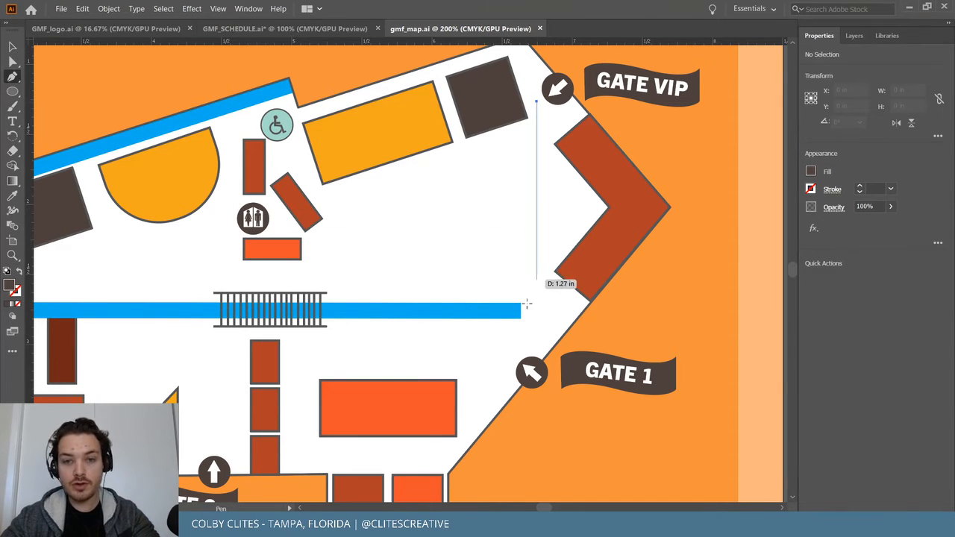
left_click(535, 344)
key("Escape")
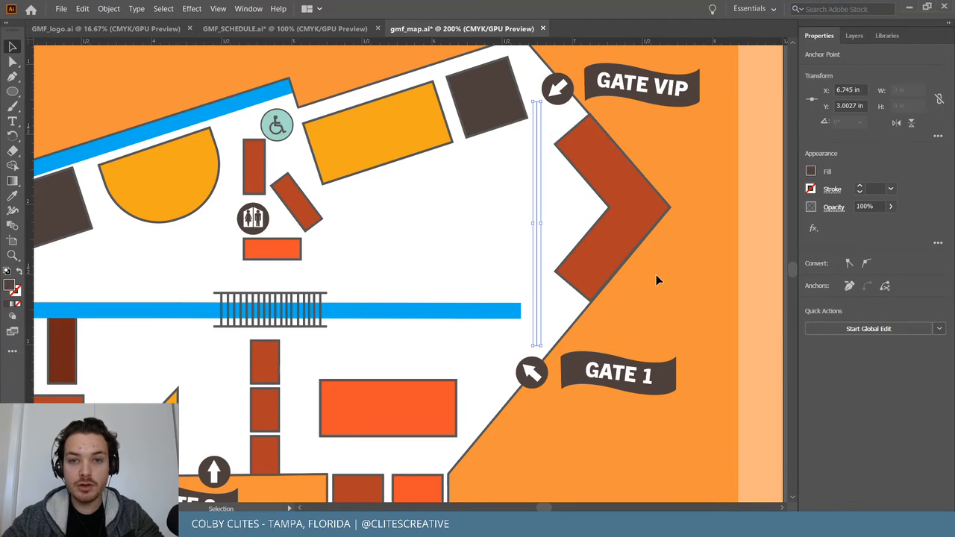
key("i")
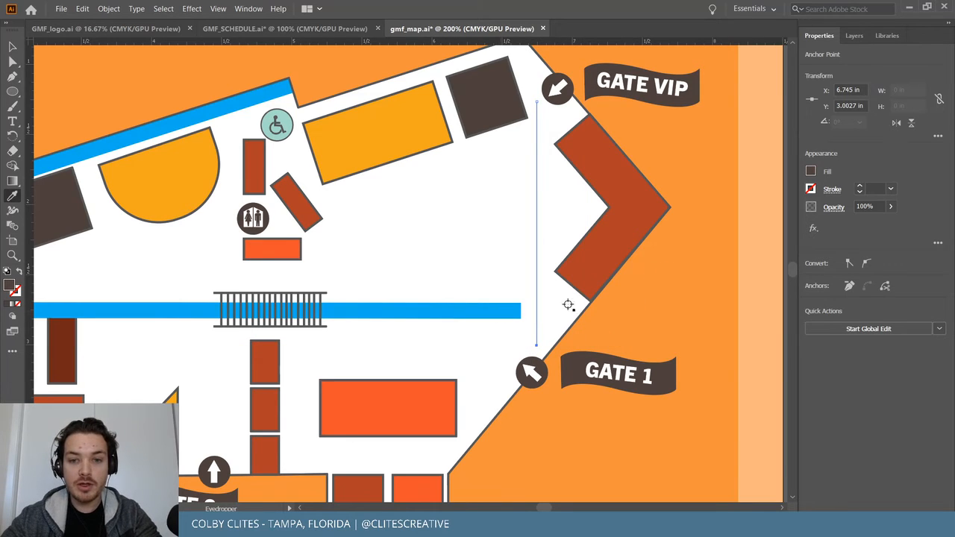
left_click(449, 311)
Nudge the blue vertical line right and down and shorten its bottom end.
key("v")
left_click(647, 276)
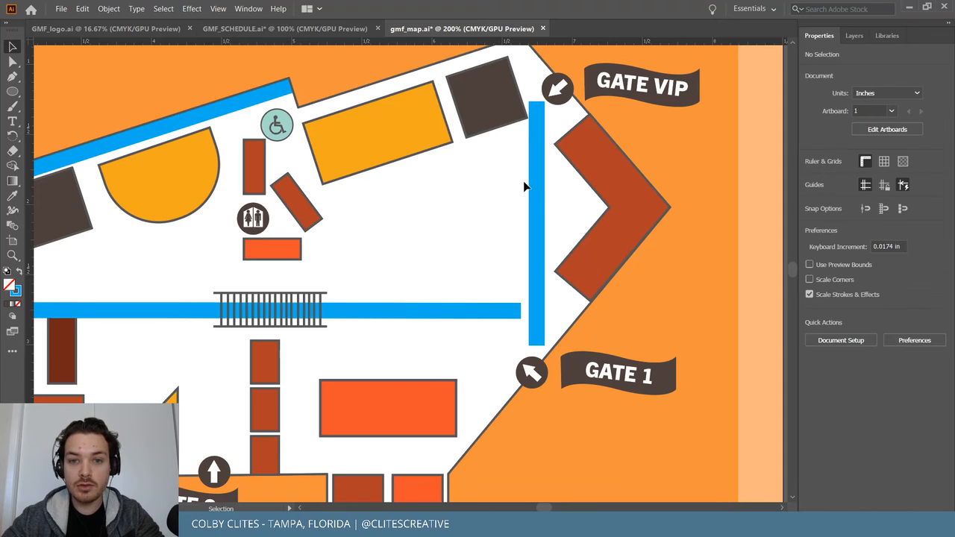
left_click_drag(534, 187, 539, 207)
mouse_move(541, 351)
left_mouse_down()
mouse_move(545, 370)
mouse_move(553, 349)
left_mouse_up()
Bring the Gate 1 arrow in front of the line and move the GATE 1 banner up and right.
left_click(108, 8)
left_click(306, 34)
left_click(579, 313)
left_click_drag(622, 359, 634, 341)
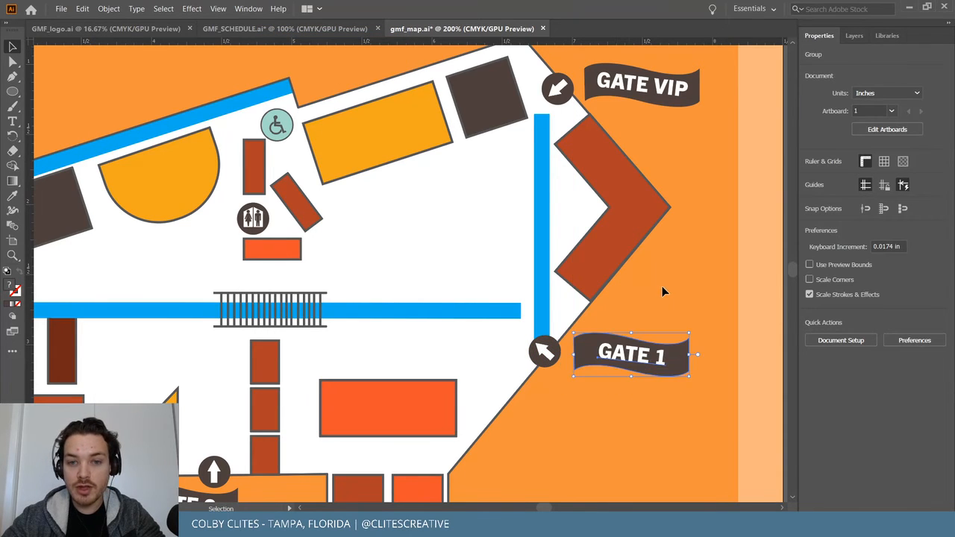
scroll(662, 286, "up", 2)
left_click(548, 188)
Extend the blue line's top end up toward GATE VIP.
left_click(543, 197)
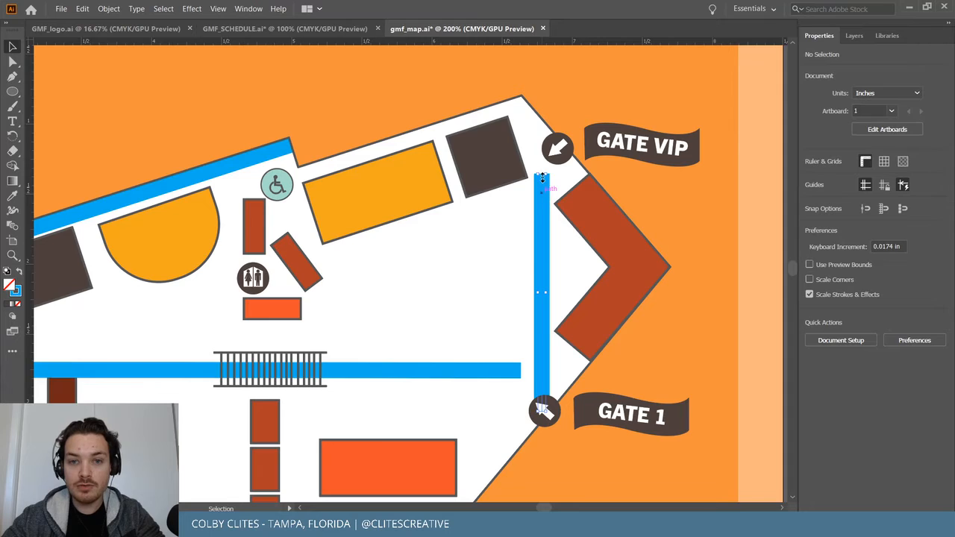
left_click_drag(543, 175, 544, 117)
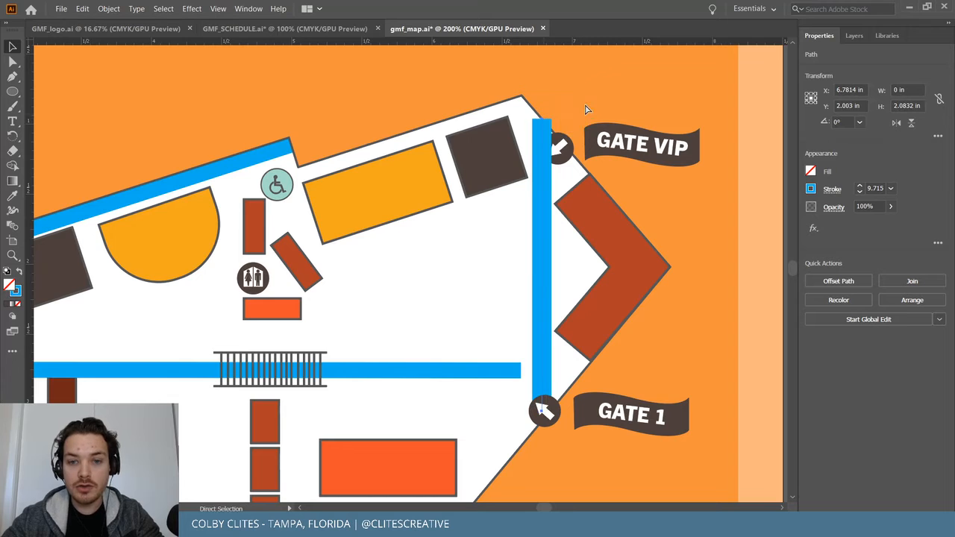
key("ctrl+z")
left_click_drag(544, 173, 544, 111)
left_click(635, 186)
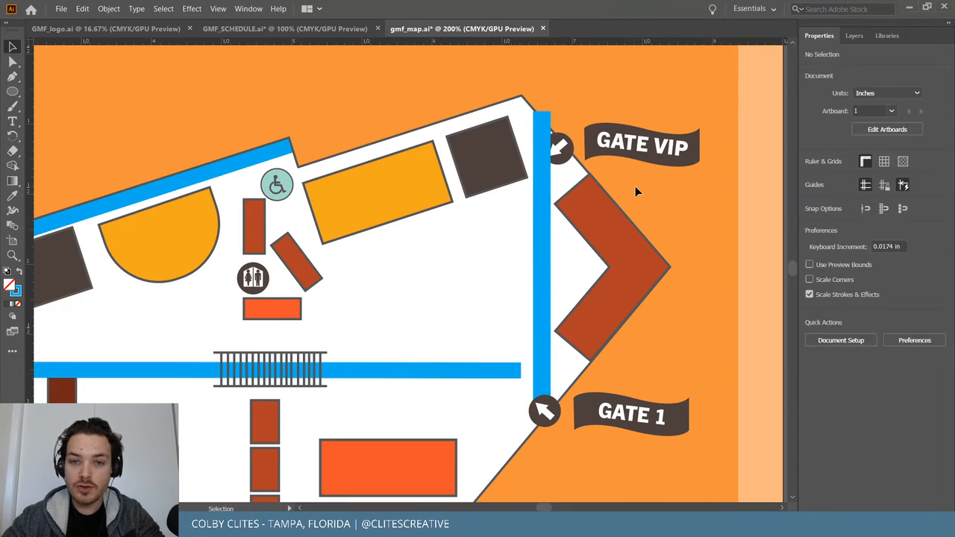
Reduce the vertical blue line's stroke weight to 8 pt.
left_click(485, 371)
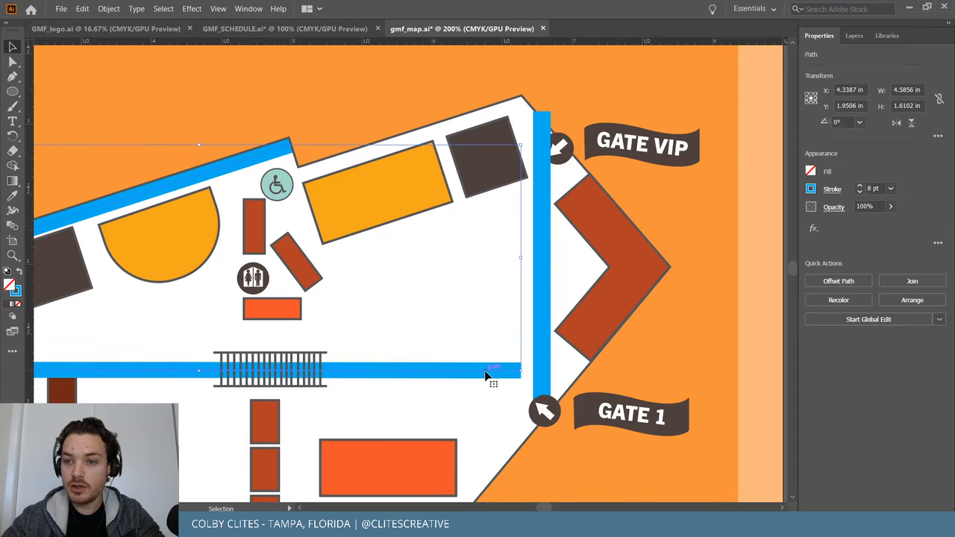
left_click(544, 299)
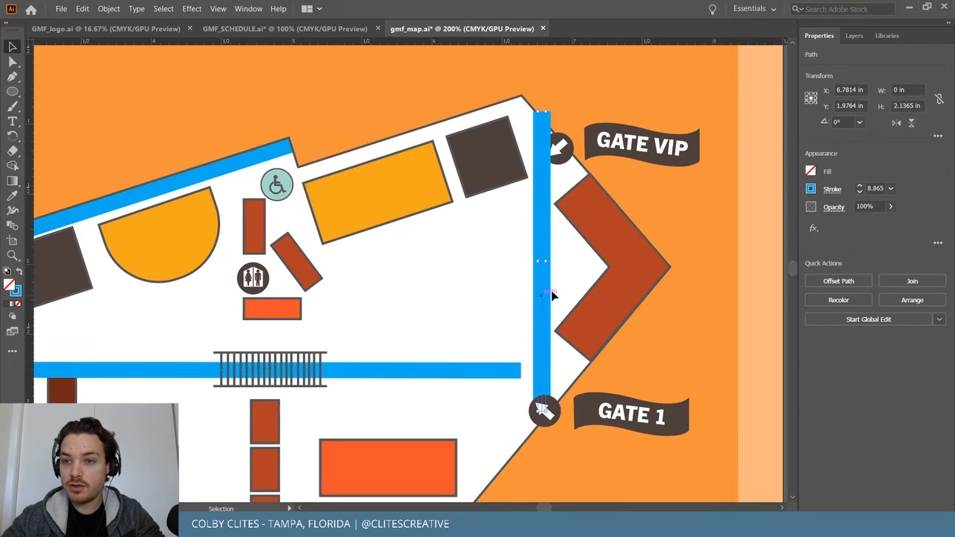
left_click(859, 192)
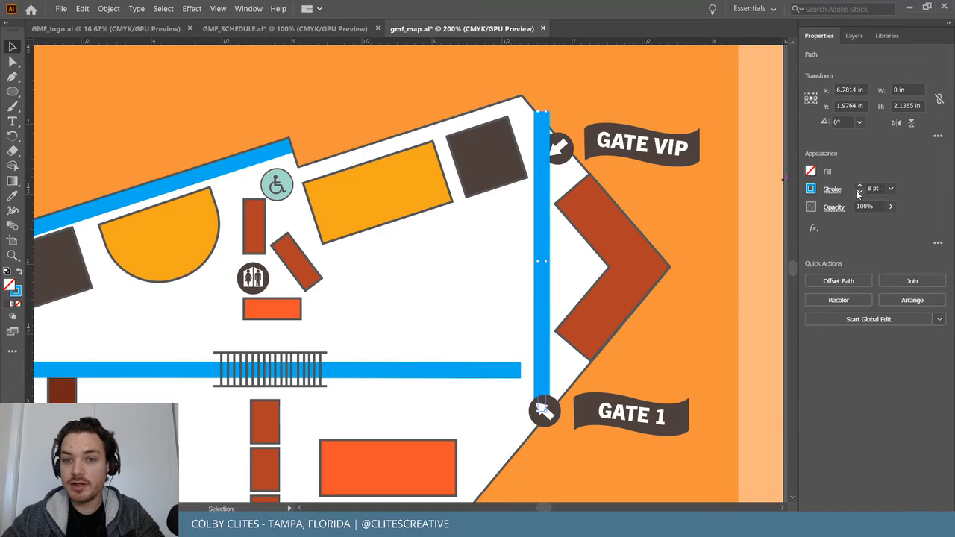
left_click(603, 148)
Bring the GATE VIP arrow to the front, set it on the line's top end, and move its banner alongside.
left_click(559, 148)
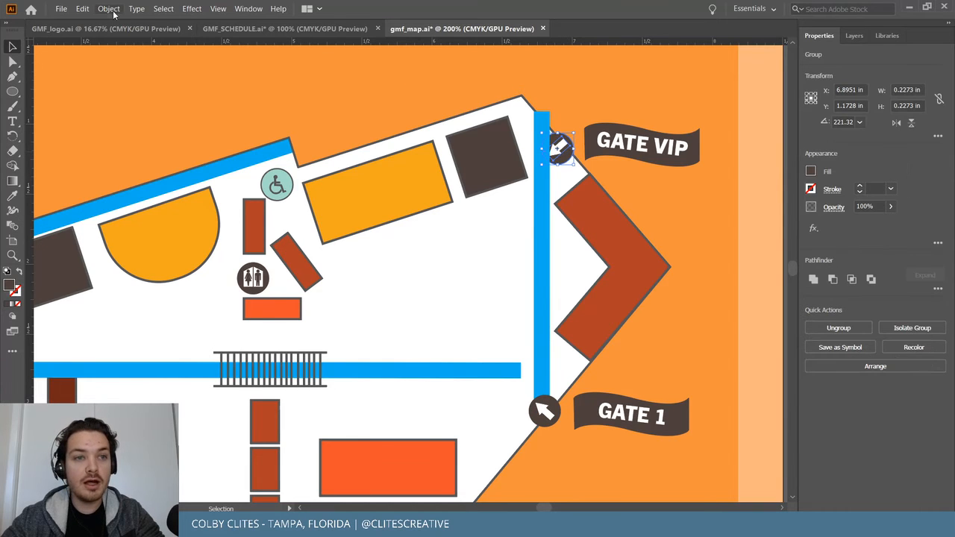
left_click(108, 9)
mouse_move(224, 37)
left_click(316, 34)
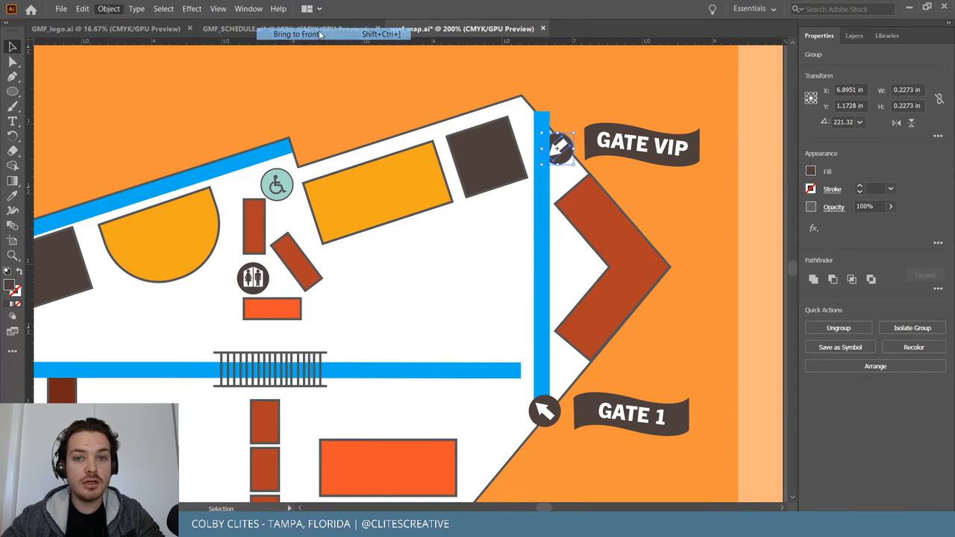
left_click(596, 109)
left_click_drag(570, 140, 555, 114)
left_click(577, 103)
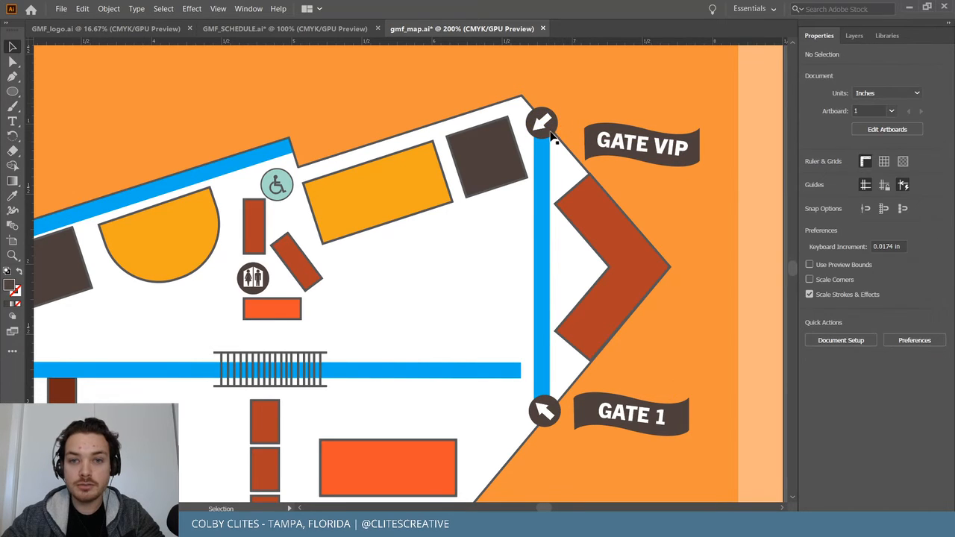
left_click_drag(619, 134, 601, 109)
left_click(675, 168)
Extend the horizontal blue route's end to meet the vertical line, then zoom out to view the map.
scroll(659, 224, "down", 4)
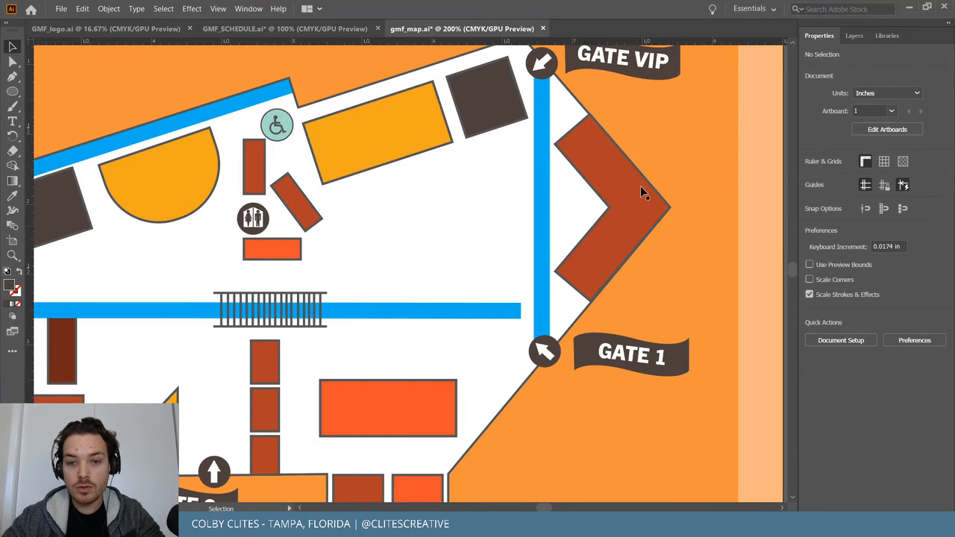
scroll(632, 213, "up", 1)
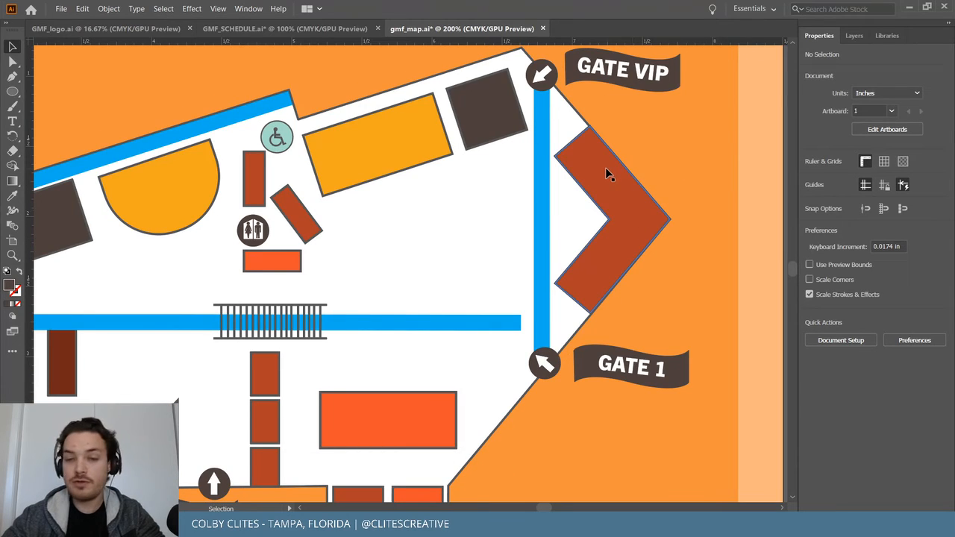
key("a")
left_click(476, 326)
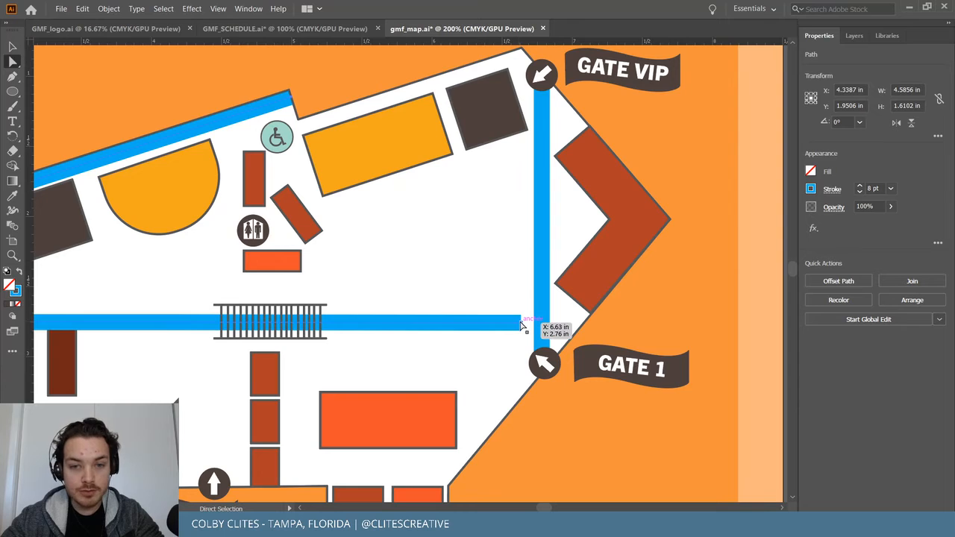
left_click_drag(521, 325, 541, 324)
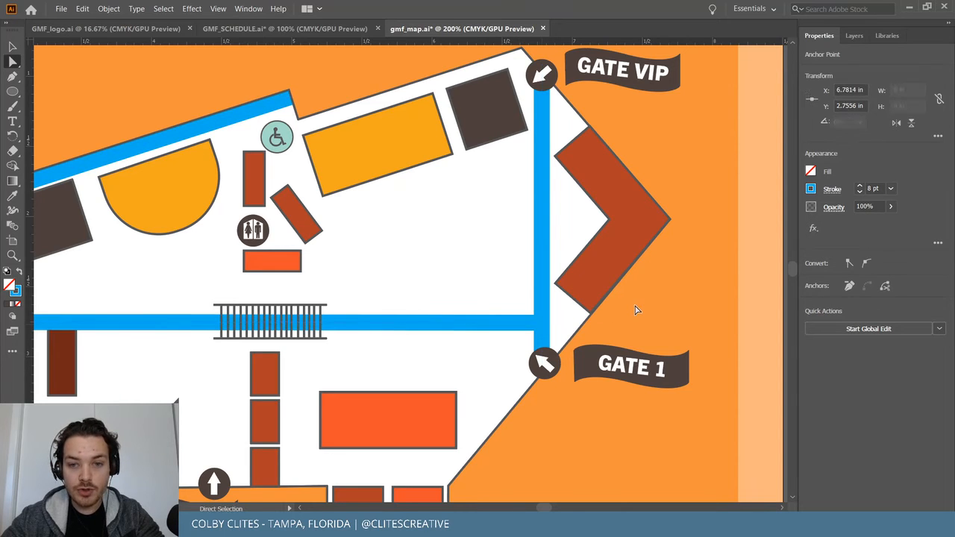
left_click(634, 309)
scroll(631, 309, "left", 3)
left_click(62, 9)
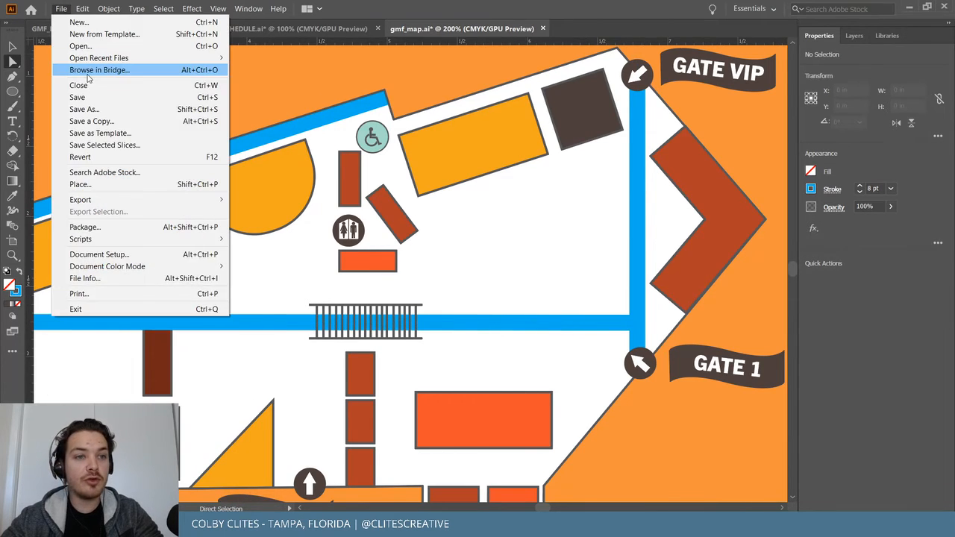
left_click(90, 98)
key("ctrl+minus")
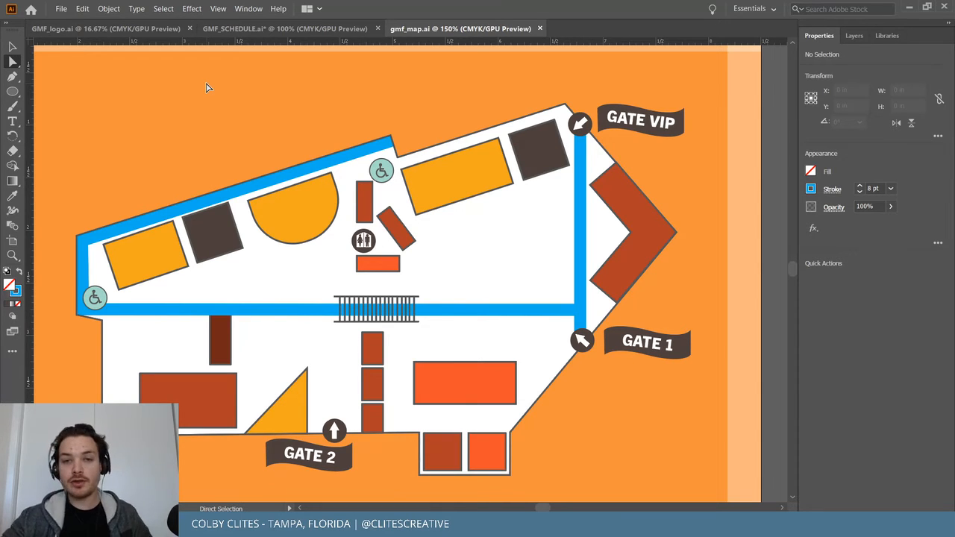
Duplicate the vertical blue line to the left, rotate it about 17.5°, and move it into a diagonal position.
left_click(62, 10)
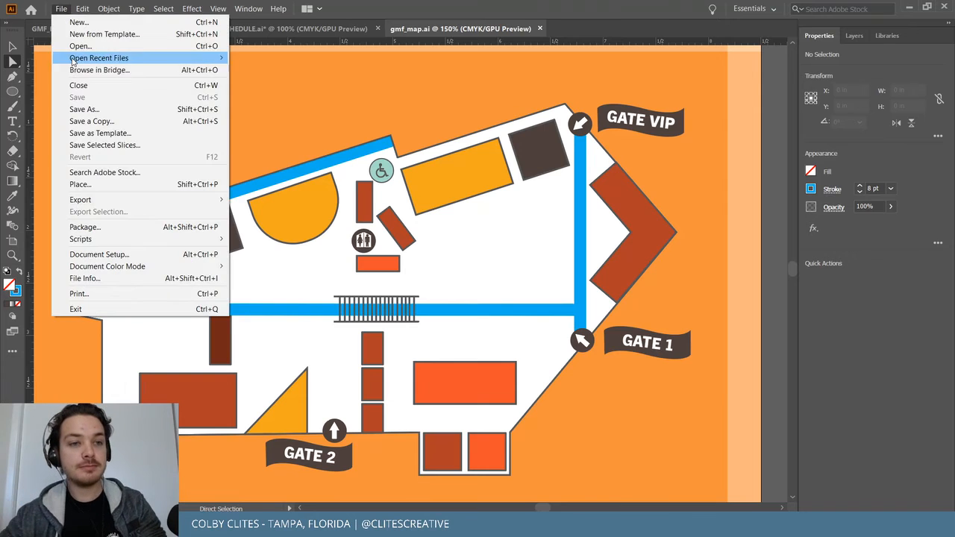
left_click(498, 101)
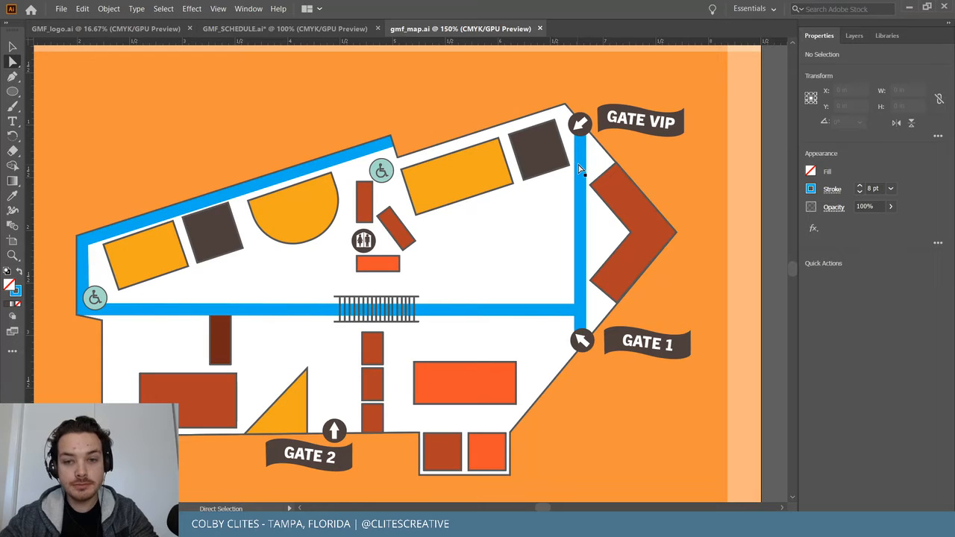
left_click(581, 170)
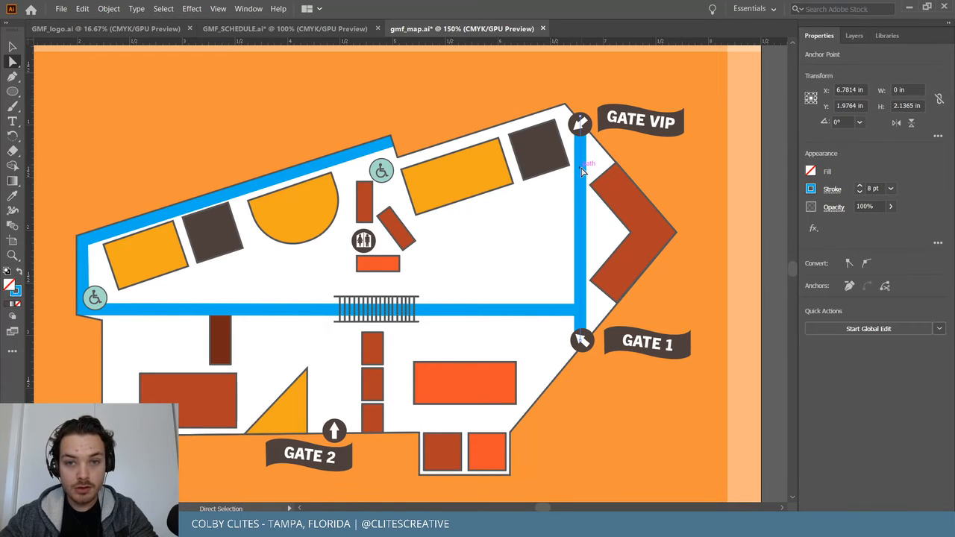
left_click_drag(584, 172, 413, 233)
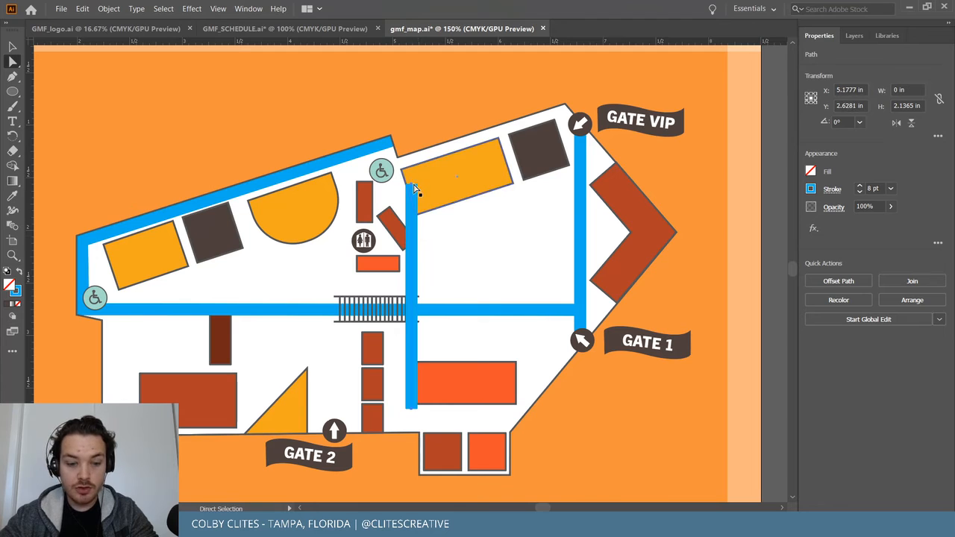
key("v")
left_click_drag(417, 182, 372, 172)
left_click_drag(405, 256, 409, 220)
left_click(418, 232)
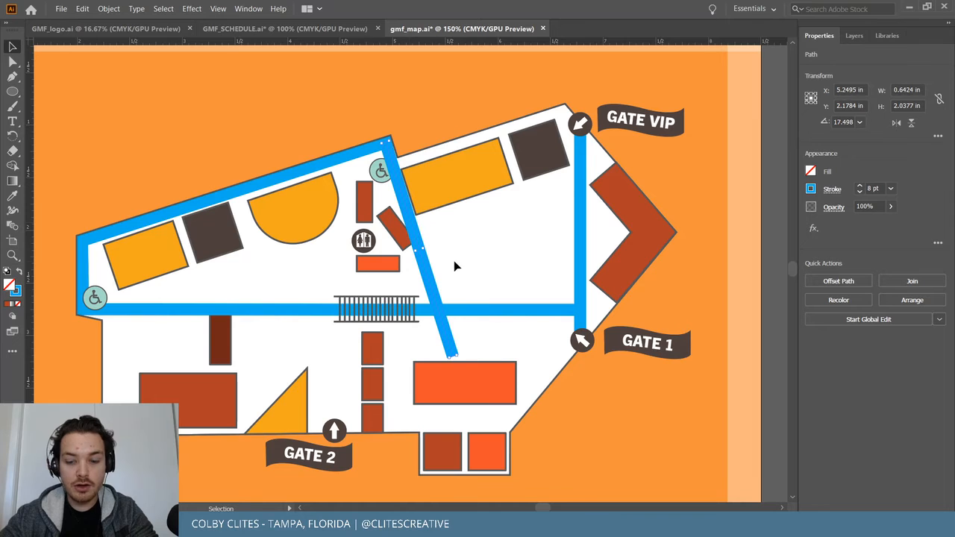
key("ctrl+equal")
key("ctrl+equal")
key("ctrl+equal")
key("ctrl+equal")
Send the blue path behind the wheelchair circle and move the wheelchair icon onto the path corner.
scroll(454, 262, "up", 7)
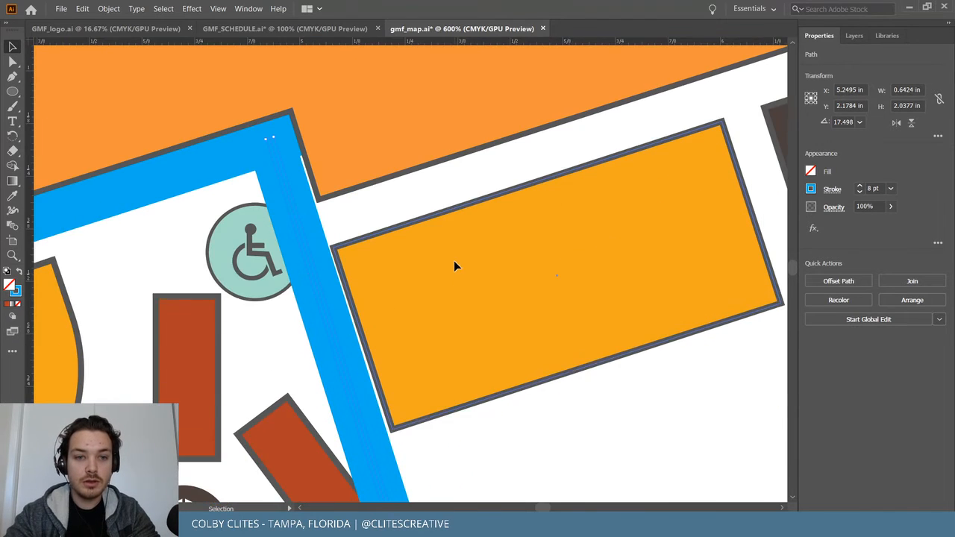
left_click_drag(286, 227, 291, 228)
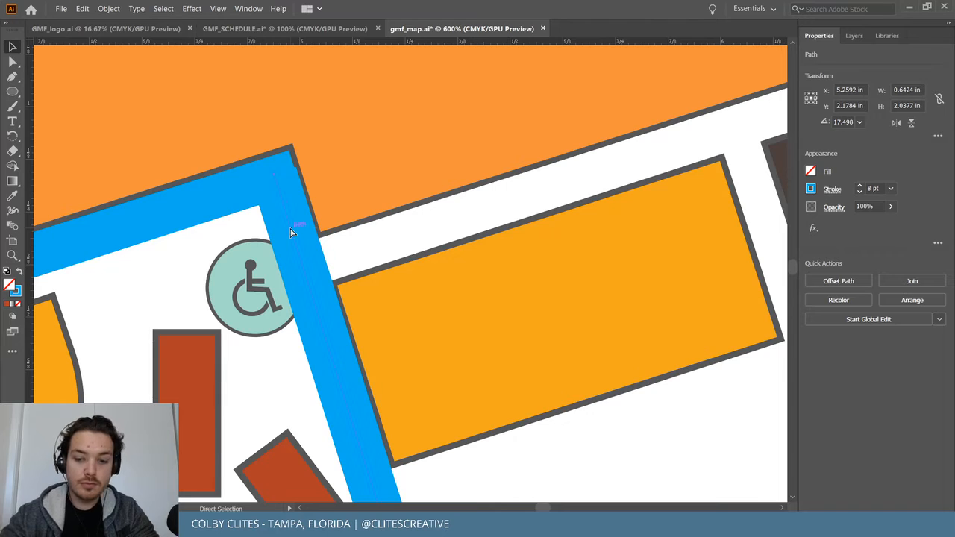
key("ctrl+bracketleft")
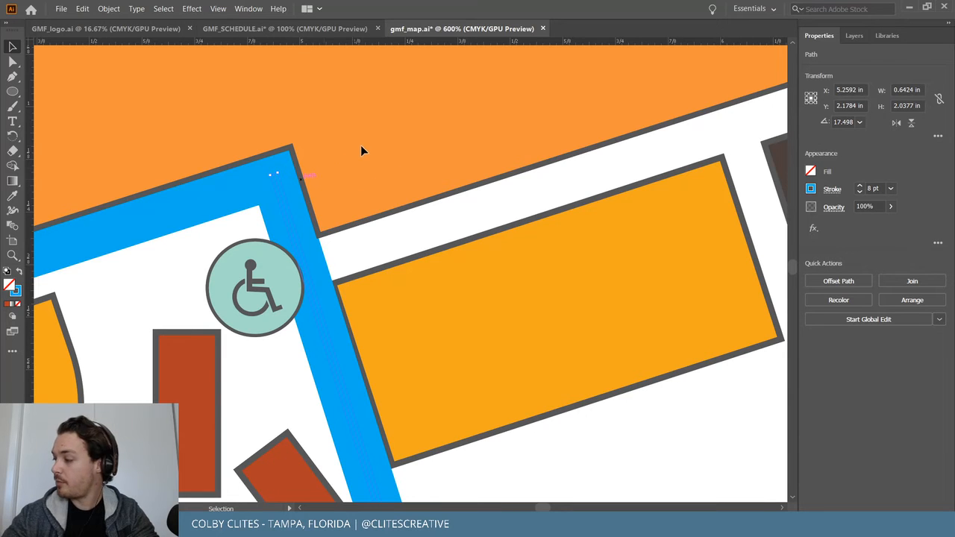
scroll(362, 148, "down", 2)
scroll(630, 422, "down", 2)
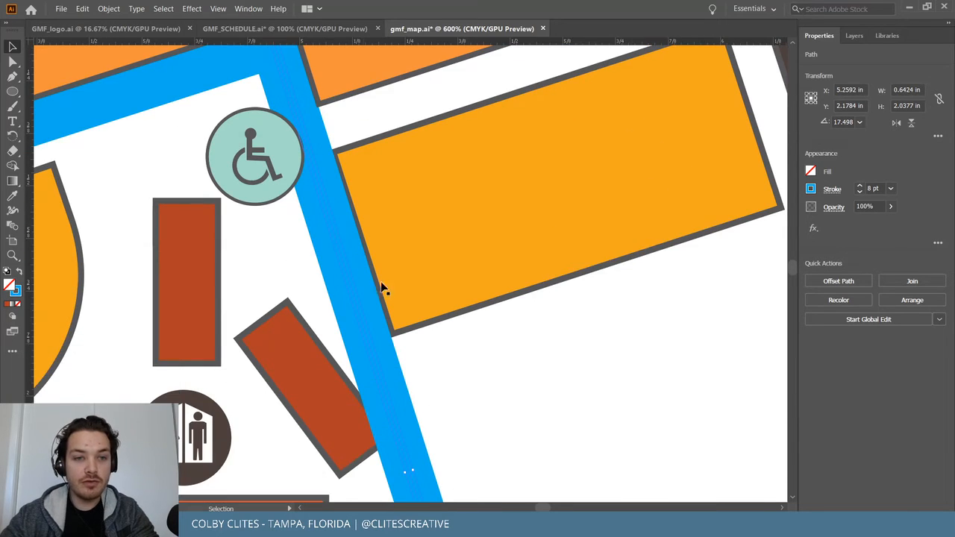
left_click_drag(283, 151, 267, 109)
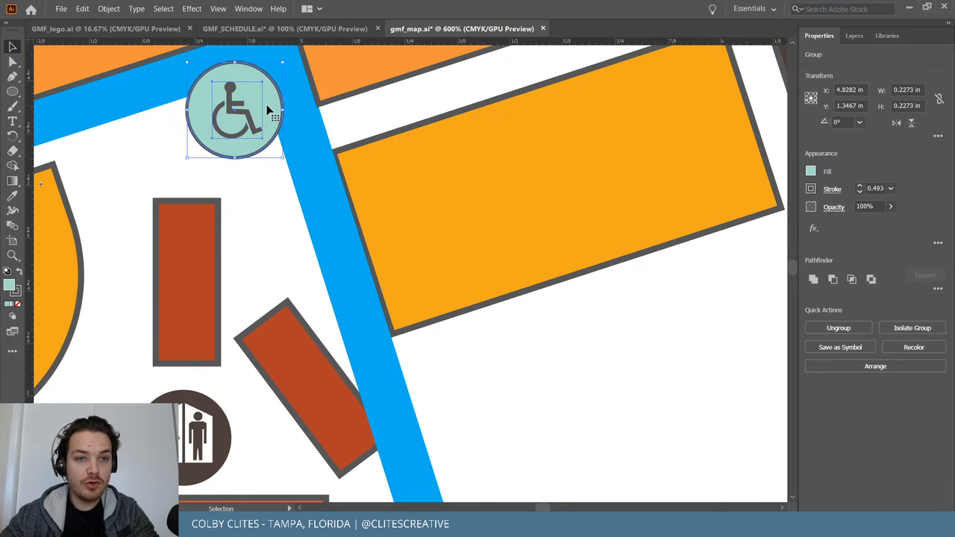
left_click(567, 343)
Rotate the tilted rectangle beside the restrooms to a new angle.
key("ctrl+minus")
key("ctrl+minus")
key("ctrl+minus")
key("ctrl+minus")
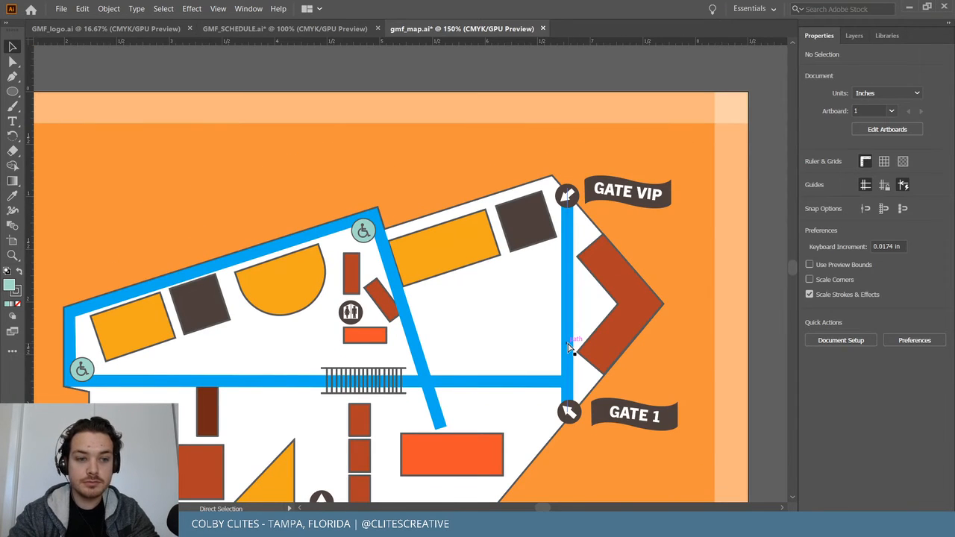
key("ctrl+plus")
key("ctrl+plus")
key("ctrl+plus")
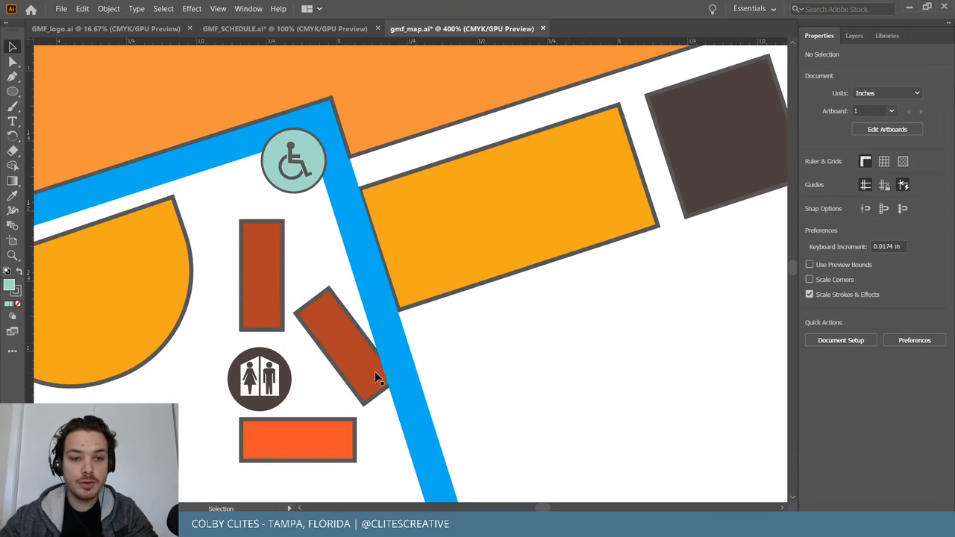
left_click(340, 295)
left_click_drag(328, 279, 348, 276)
left_click(503, 380)
left_click(342, 348)
left_click(500, 371)
Bring the yellow building near the top centre to the front.
key("ctrl+minus")
key("ctrl+minus")
scroll(504, 373, "down", 1)
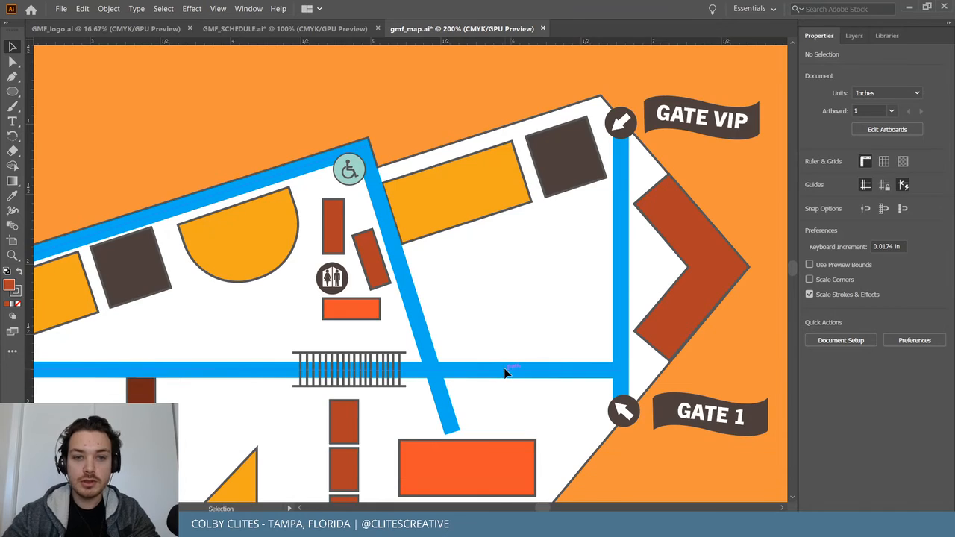
left_click(421, 187)
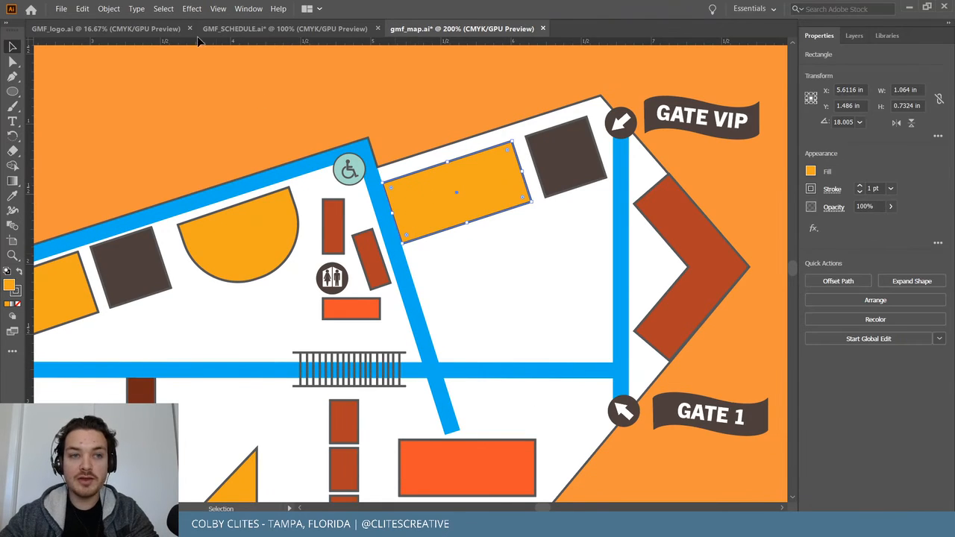
left_click(108, 8)
mouse_move(127, 33)
left_click(295, 34)
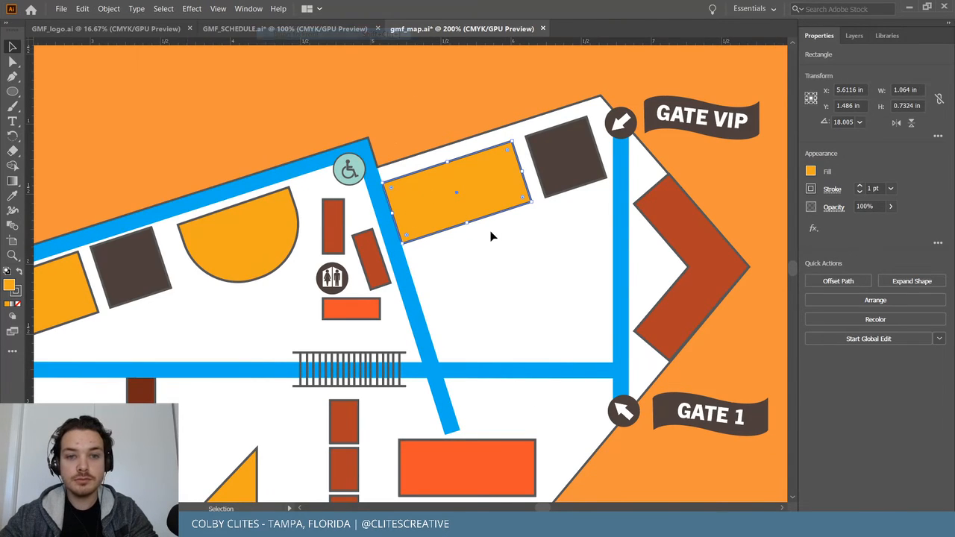
left_click(491, 245)
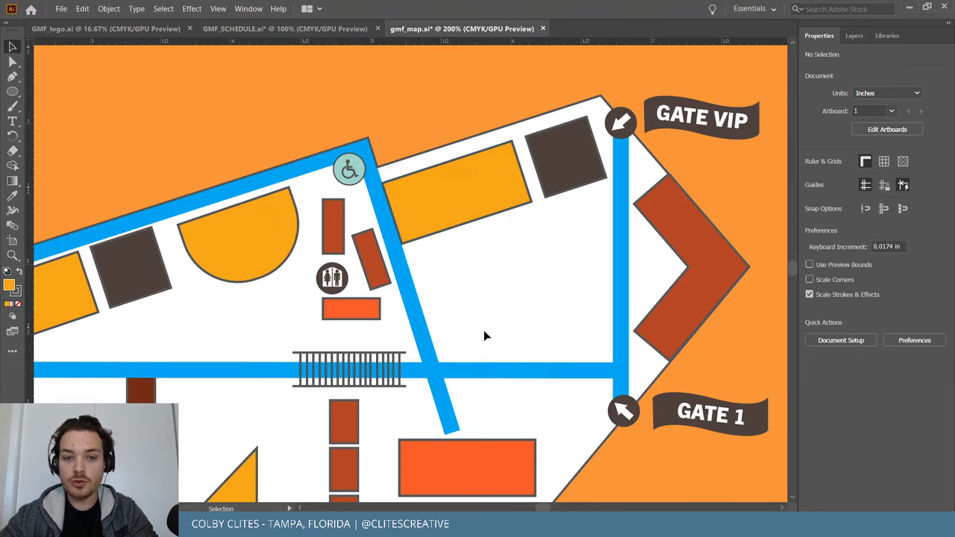
Pull the diagonal path's bottom anchor up so it stops at the horizontal route.
scroll(447, 359, "down", 2)
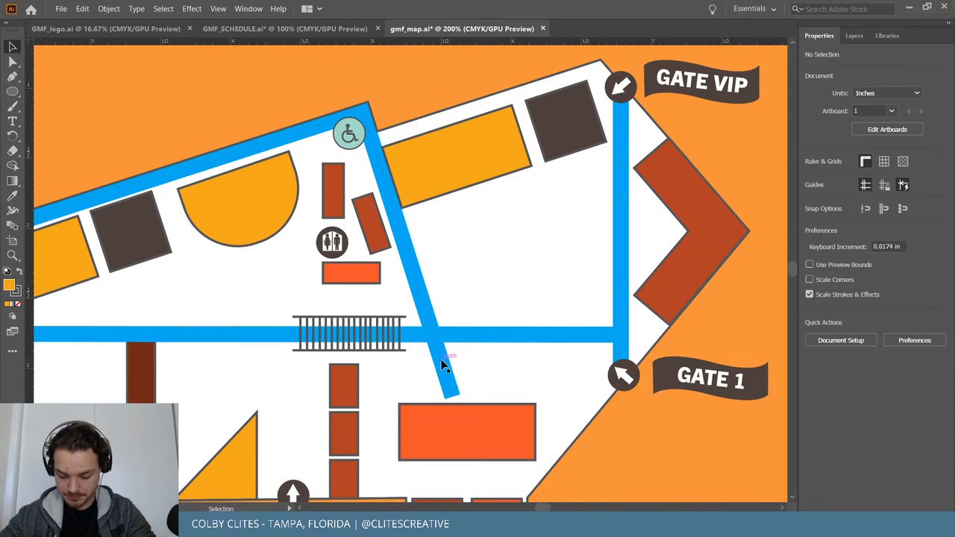
scroll(442, 359, "down", 6)
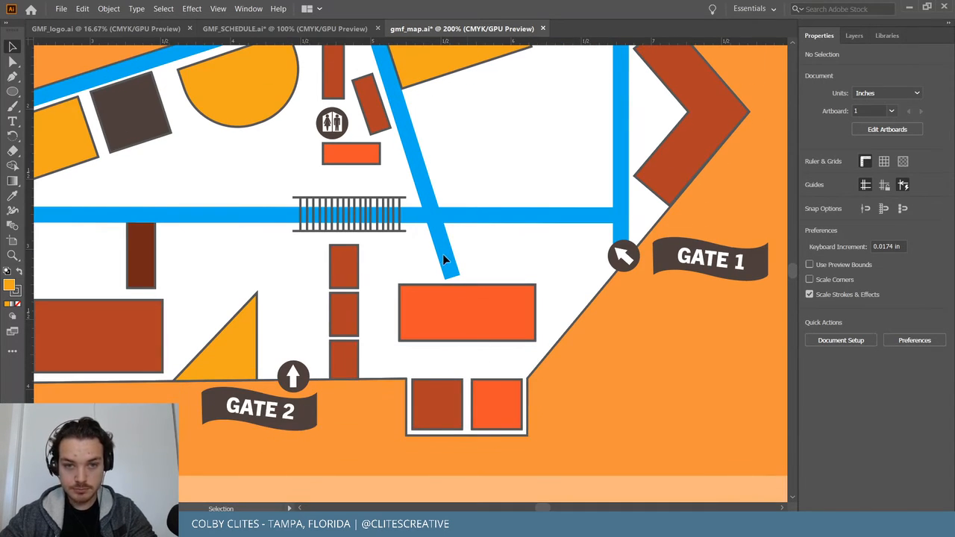
key("a")
left_click_drag(451, 274, 435, 220)
left_click(522, 239)
scroll(512, 251, "left", 4)
scroll(510, 251, "up", 3)
scroll(509, 251, "down", 1)
scroll(501, 247, "down", 1)
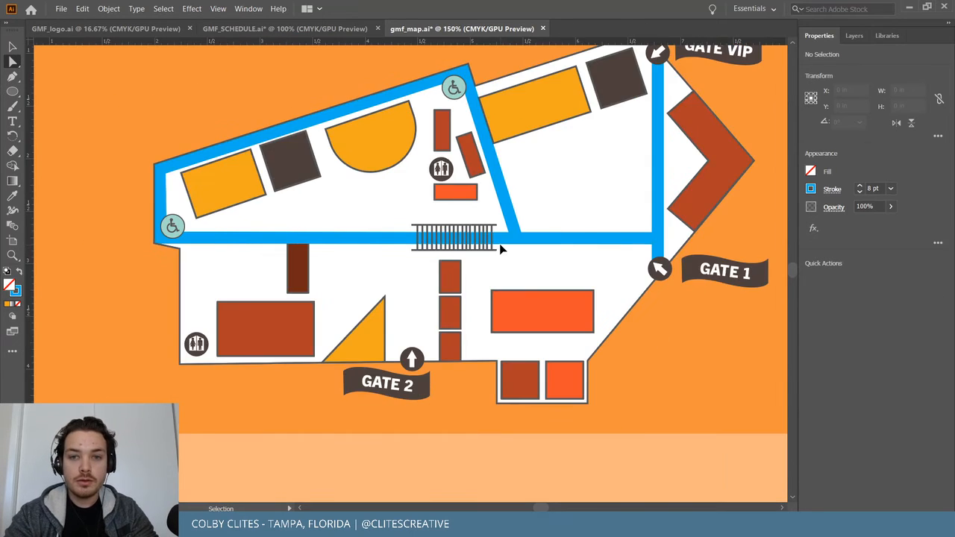
scroll(501, 249, "up", 2)
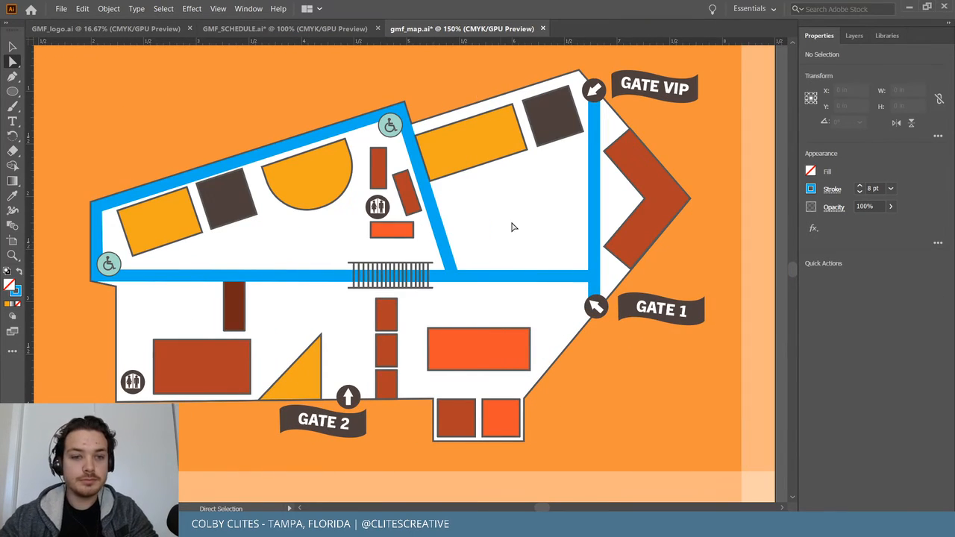
Save the map and copy the vertical blue path above Gate 2, lowering its top end to the main route.
left_click(61, 8)
left_click(96, 97)
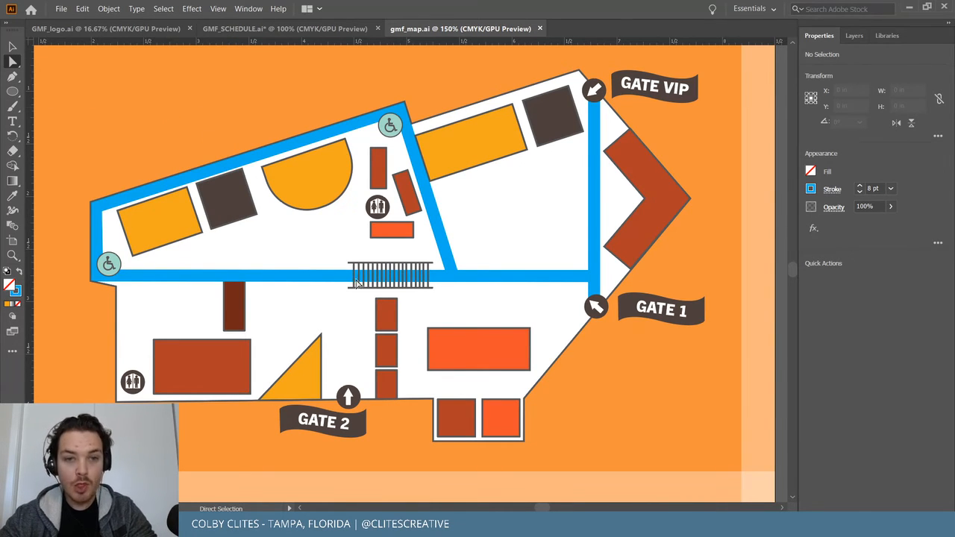
left_click_drag(601, 179, 351, 280)
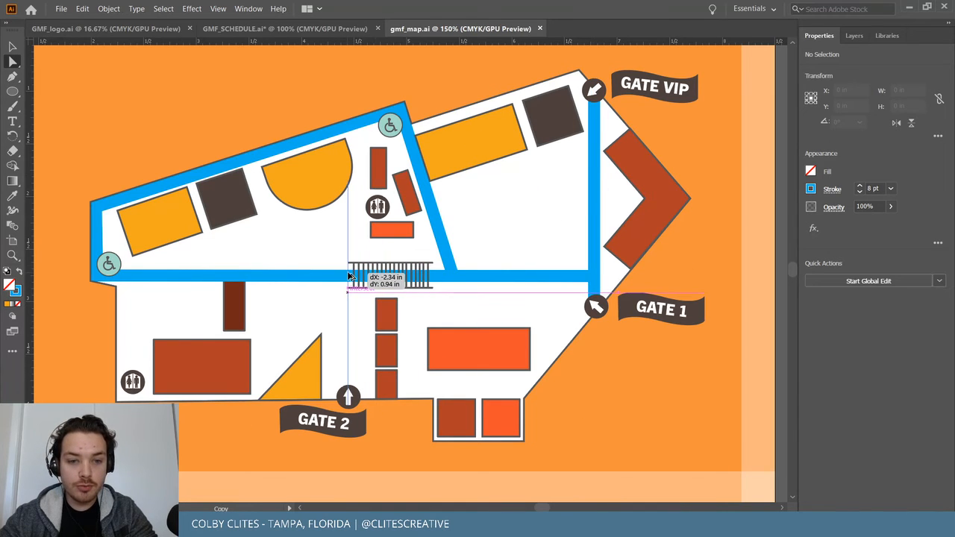
left_click_drag(348, 187, 339, 277)
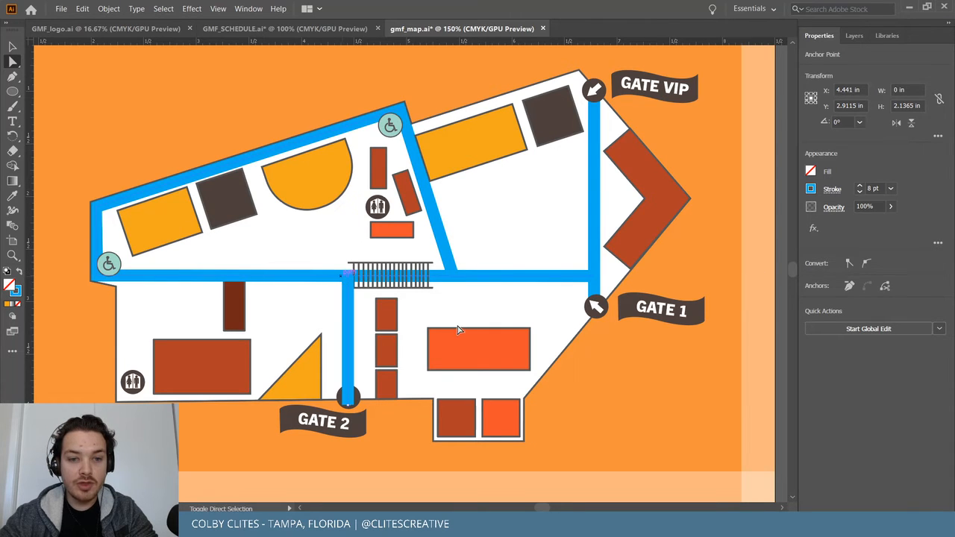
Bring the Gate 2 circle marker in front of the new path.
left_click(348, 397)
left_click(108, 8)
mouse_move(127, 38)
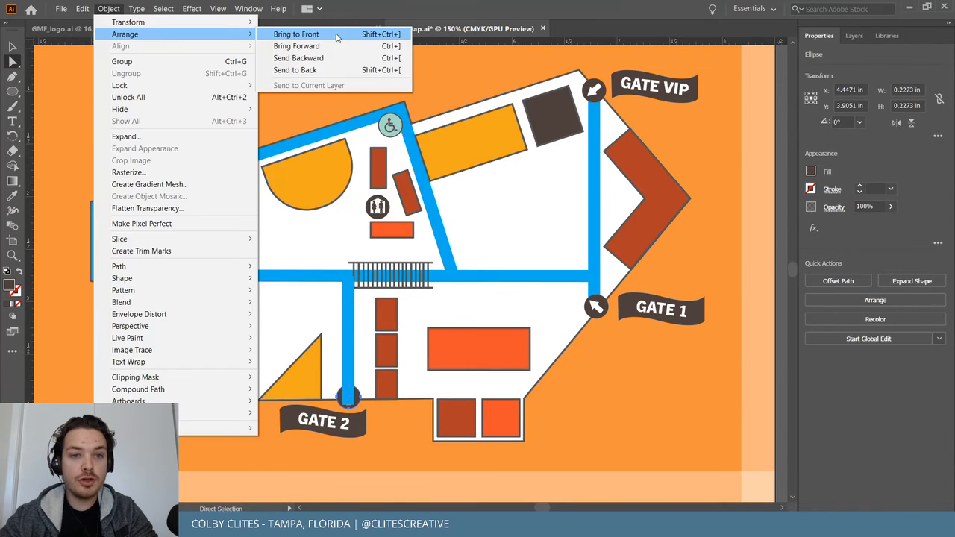
left_click(337, 36)
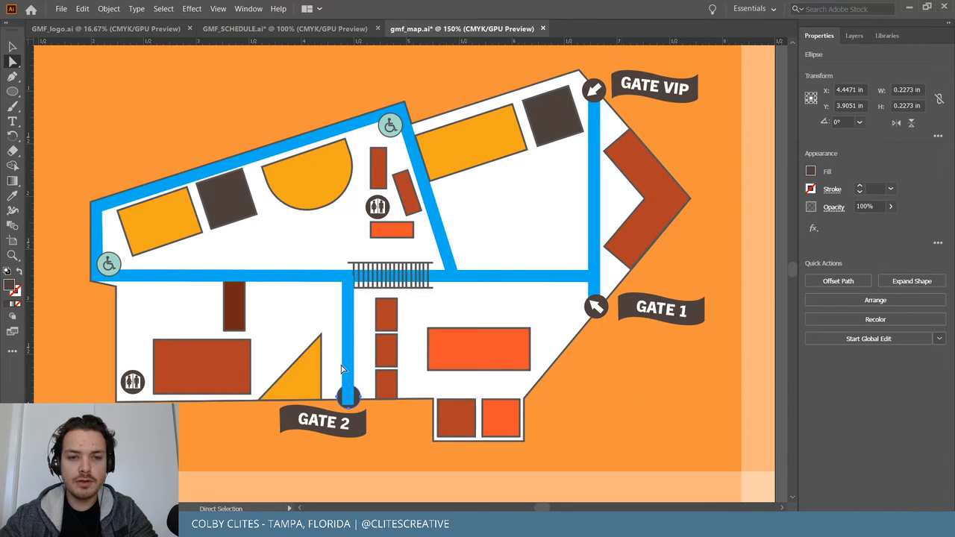
left_click(109, 8)
mouse_move(130, 35)
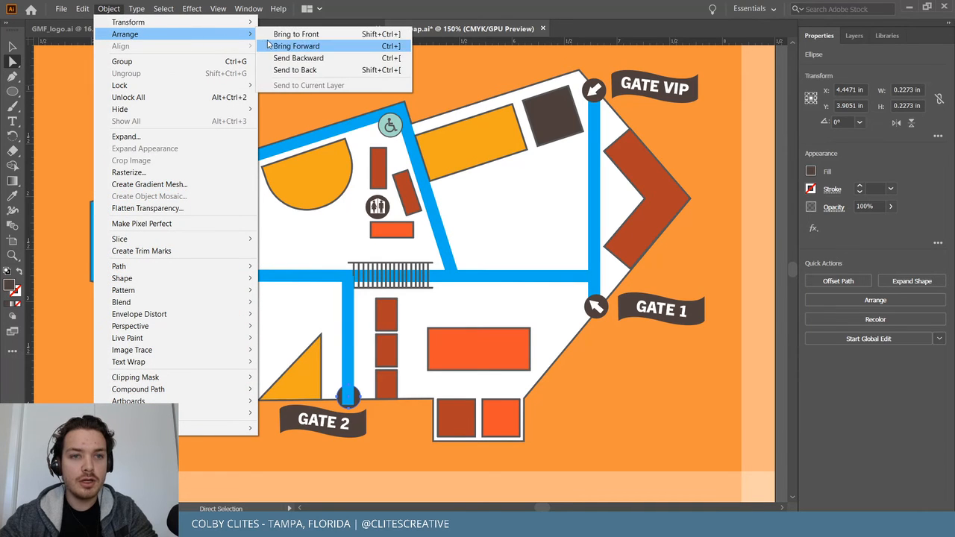
left_click(268, 45)
key("ctrl+plus")
key("ctrl+plus")
key("ctrl+plus")
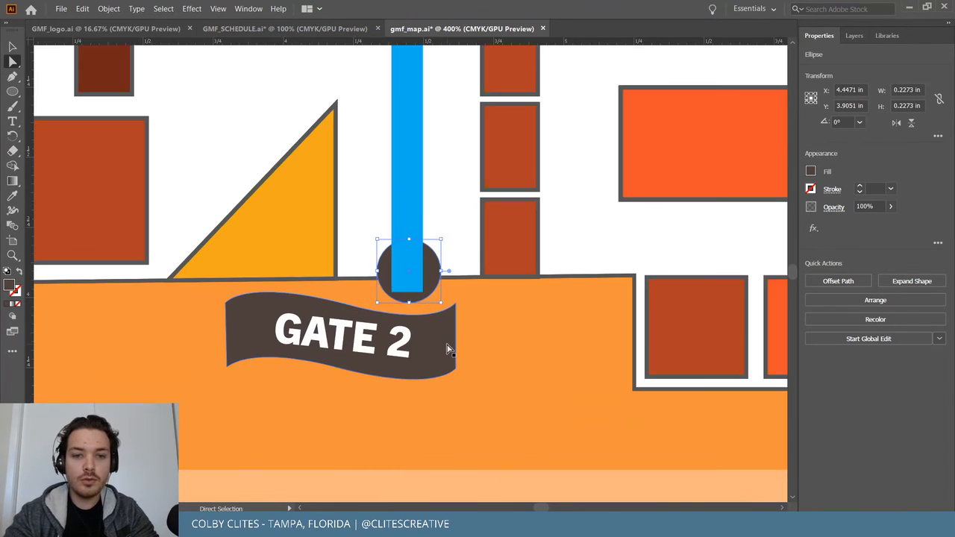
key("a")
scroll(448, 348, "up", 5)
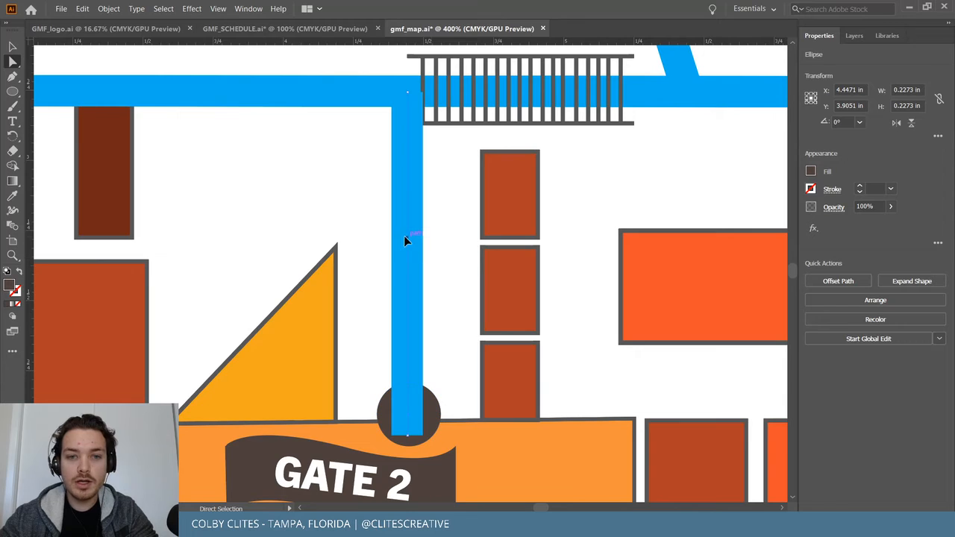
Nudge the vertical blue path to Gate 2 slightly left.
left_click(406, 240)
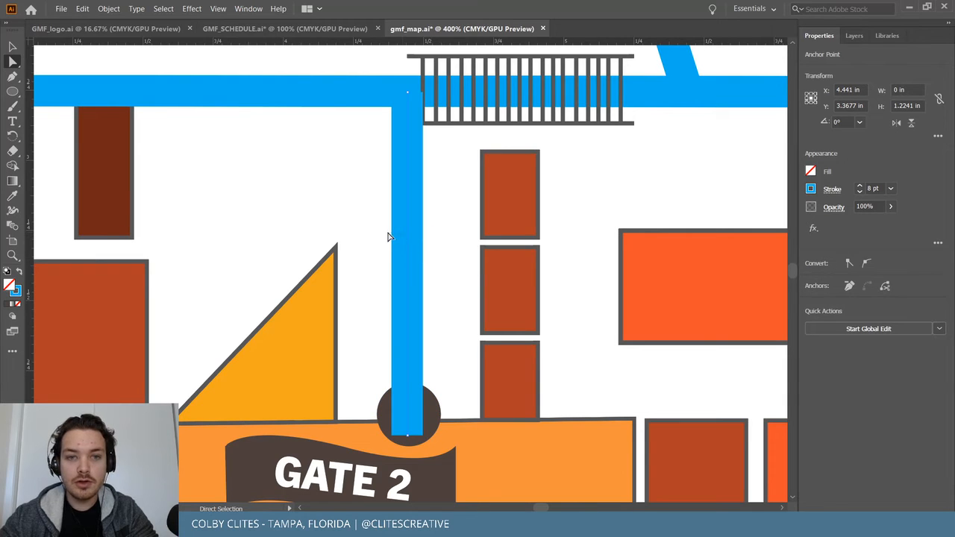
left_click_drag(409, 241, 394, 234)
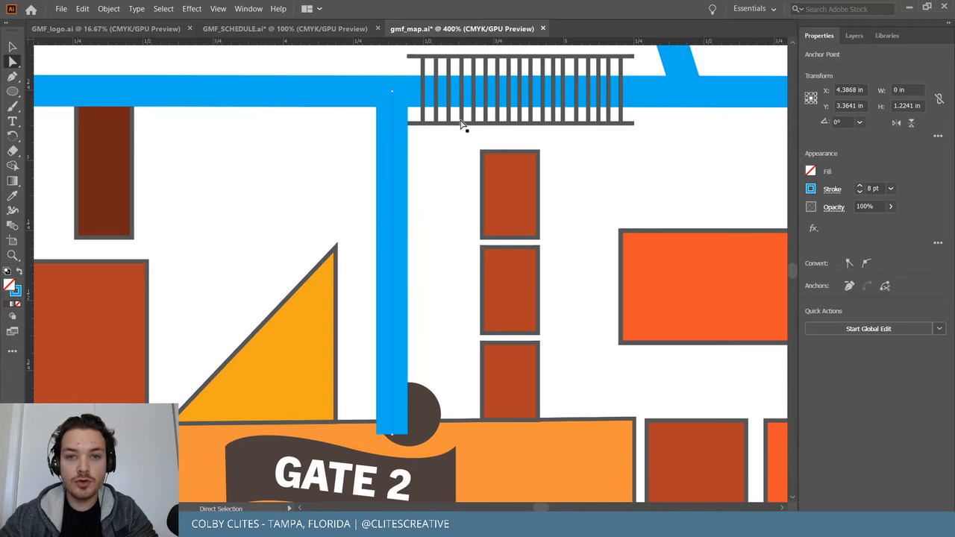
scroll(422, 284, "up", 3)
Delete and restore the railing's top line, then shift the railing group slightly right.
left_click(522, 178)
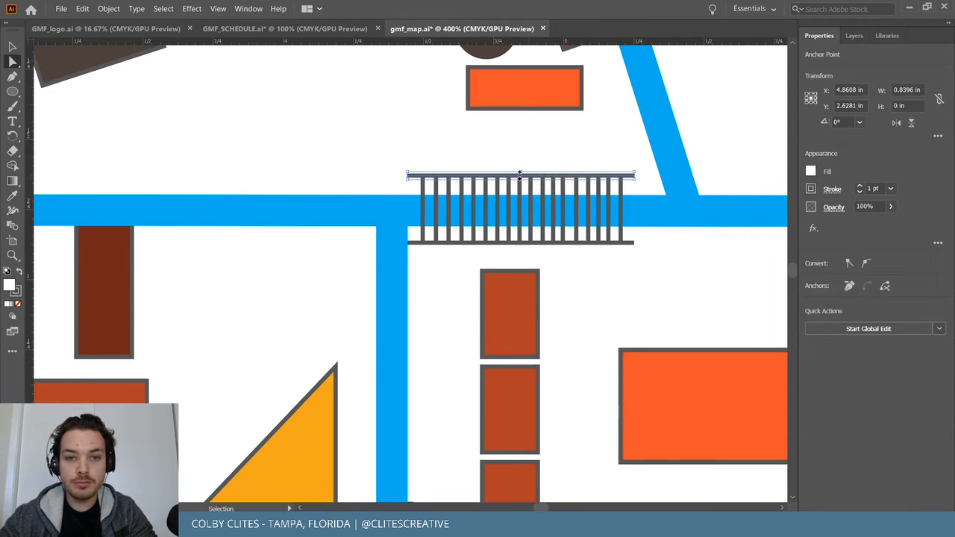
key("Delete")
key("ctrl+z")
key("a")
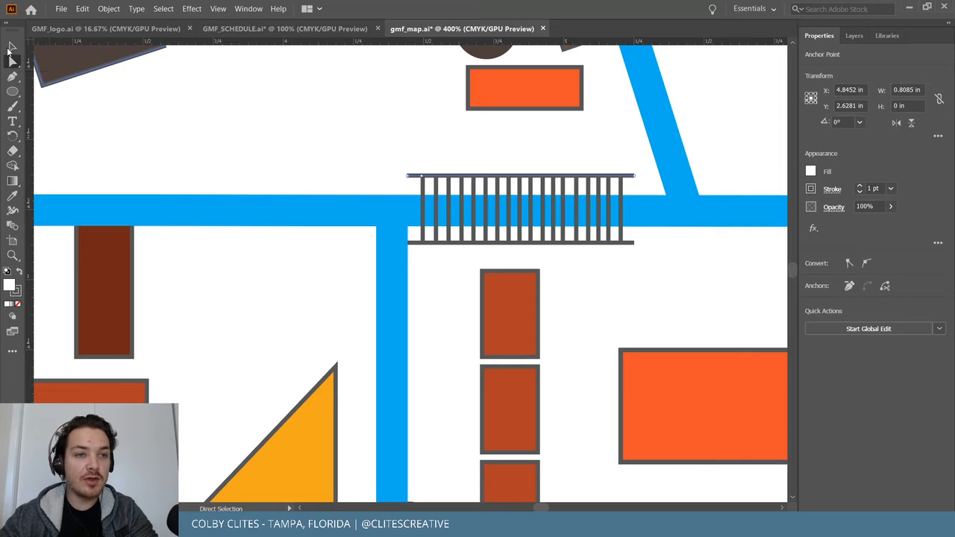
left_click(12, 46)
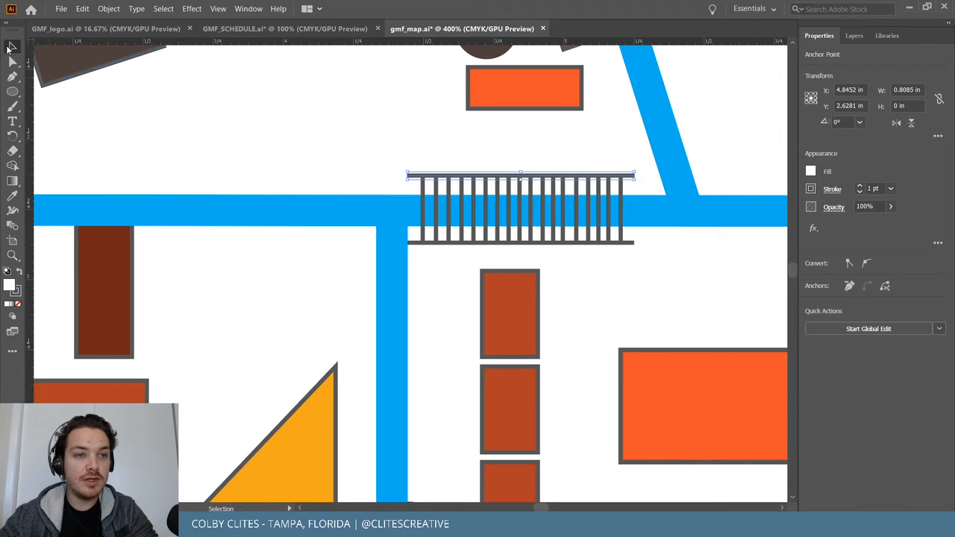
left_click(347, 133)
left_click_drag(510, 183, 521, 181)
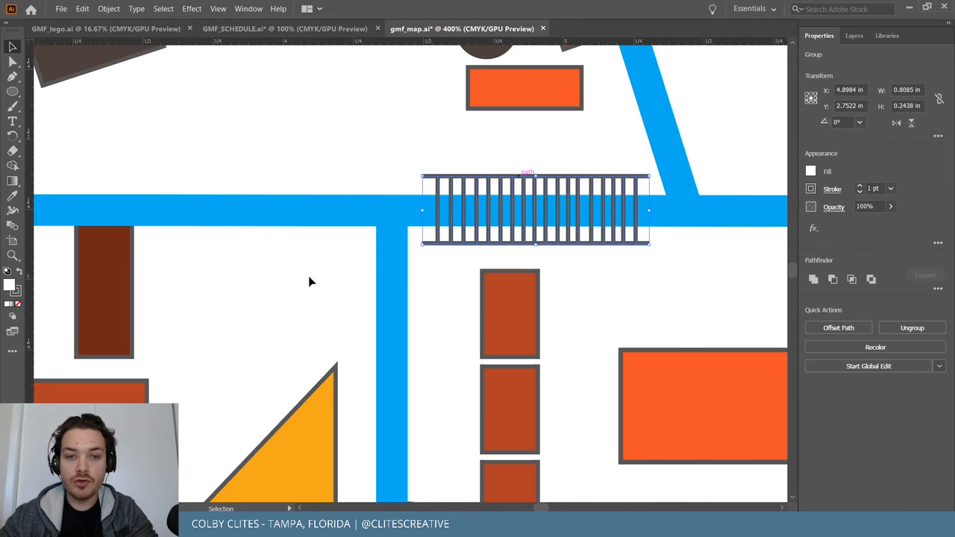
scroll(310, 284, "down", 5)
scroll(376, 275, "up", 1)
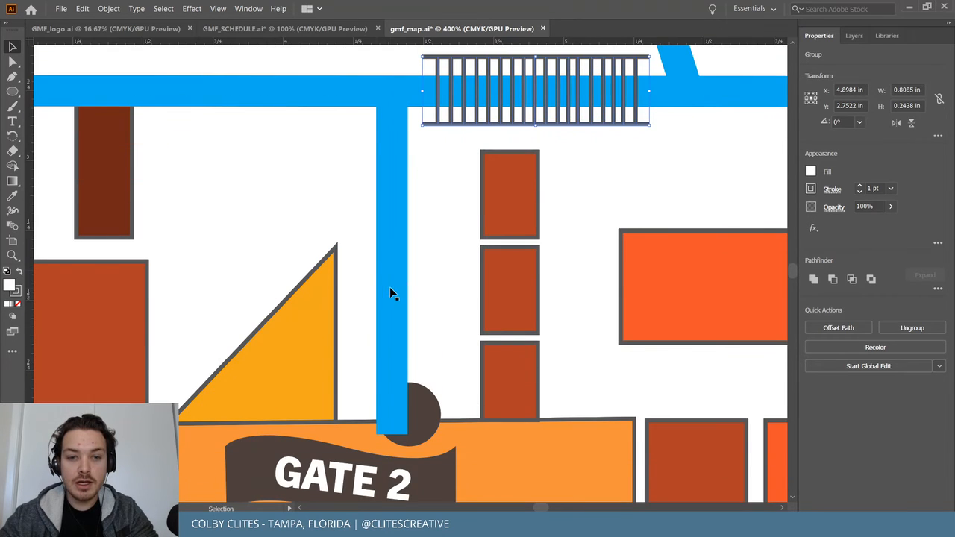
Enter and exit the Gate 2 circle group, then undo the accidental railing and path edits.
left_click(431, 420)
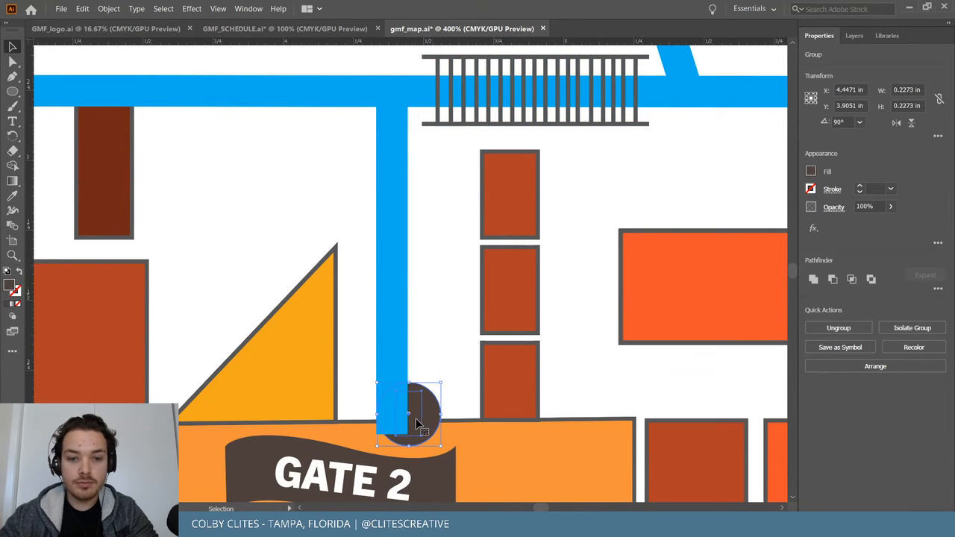
double_click(416, 420)
key("a")
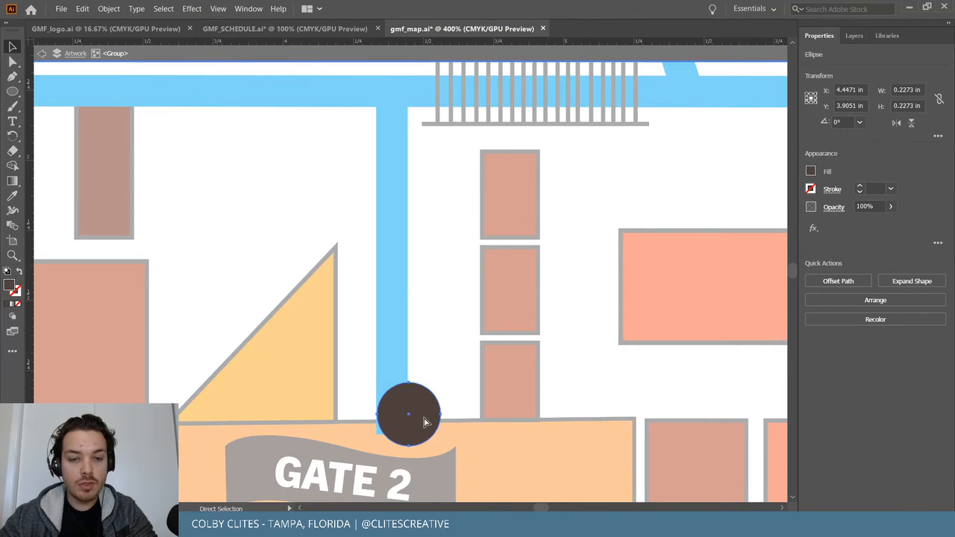
left_click(485, 455)
key("v")
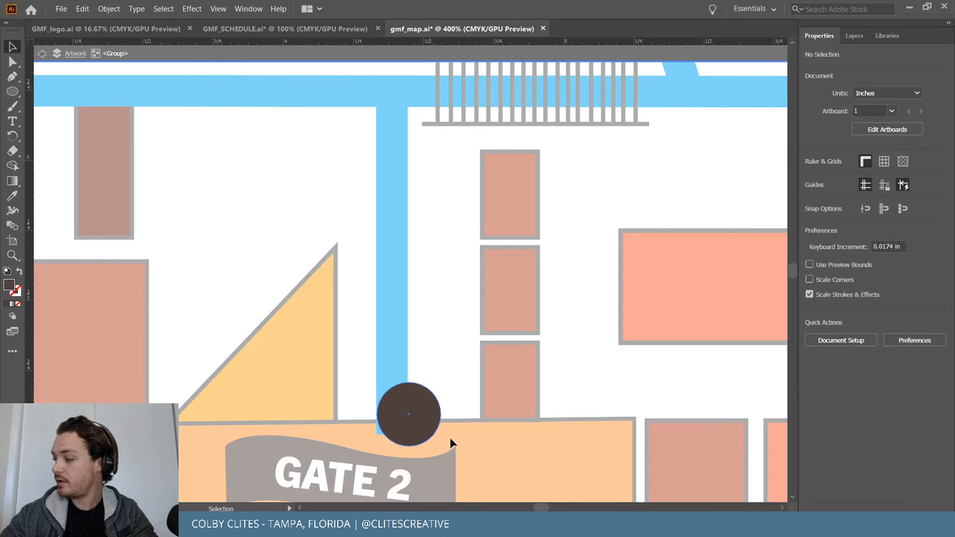
double_click(479, 449)
key("a")
key("ctrl+z")
key("ctrl+z")
key("ctrl+z")
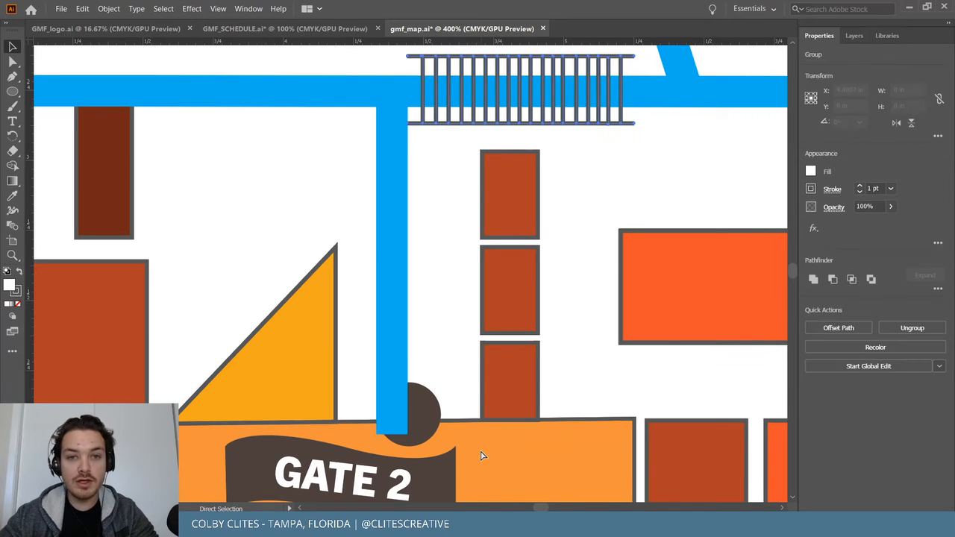
key("ctrl+z")
key("ctrl+z")
key("ctrl+z")
key("ctrl+z")
key("ctrl+z")
key("ctrl+z")
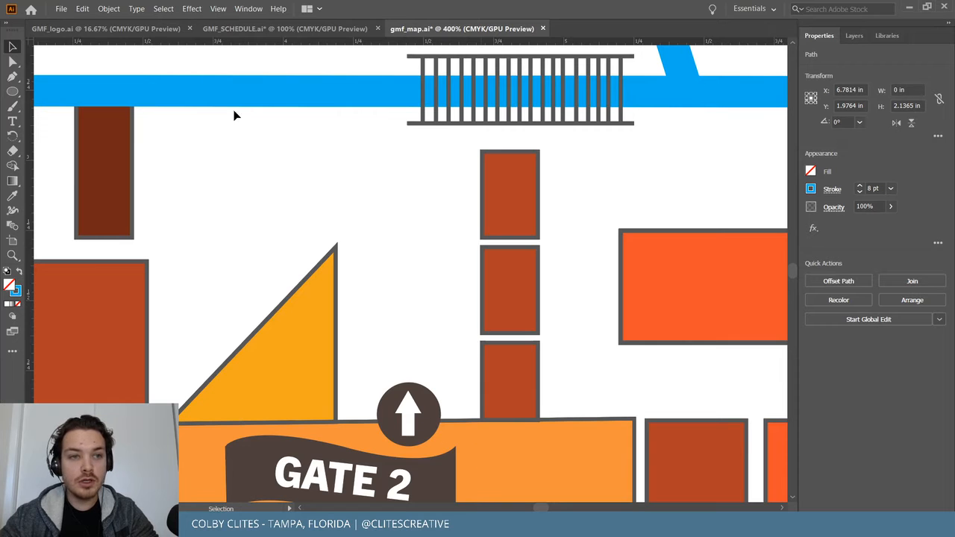
Redo to restore the vertical Gate 2 route path.
left_click(83, 9)
left_click(110, 35)
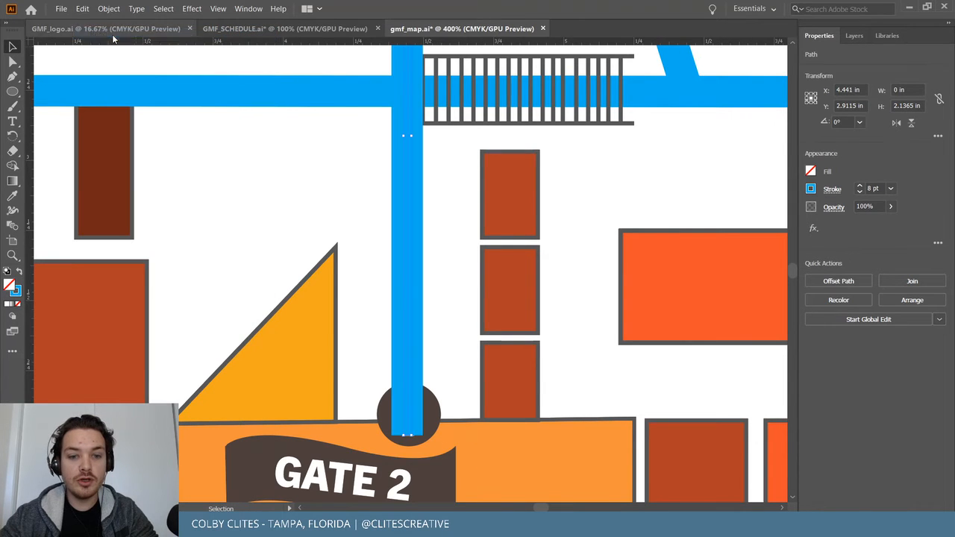
scroll(412, 261, "up", 2)
scroll(415, 287, "down", 3)
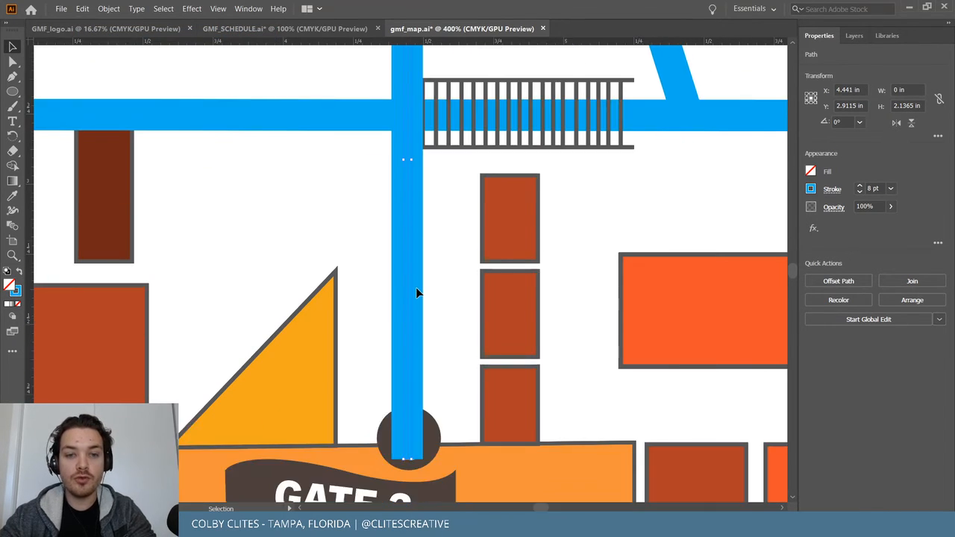
Bring the arrow circle group to the front, above the route path.
left_click(427, 370)
left_click(108, 9)
mouse_move(127, 34)
left_click(297, 34)
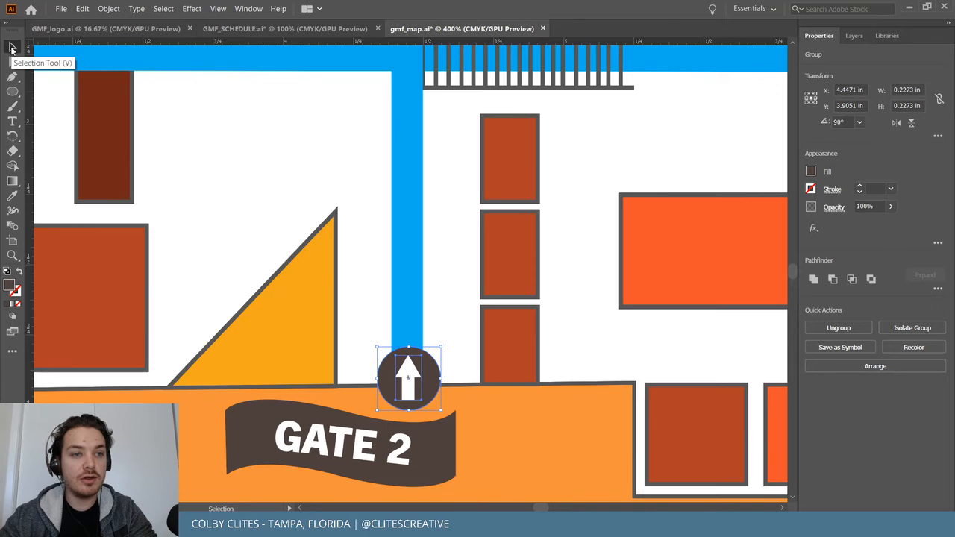
scroll(305, 276, "up", 10)
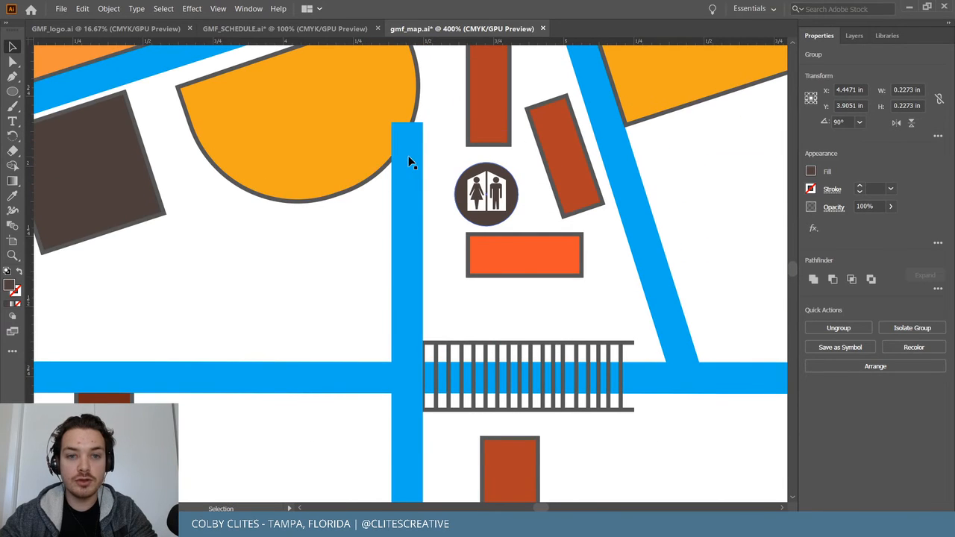
Trim the Gate 2 path so it runs from the main walkway to the arrow.
left_click(408, 156)
key("a")
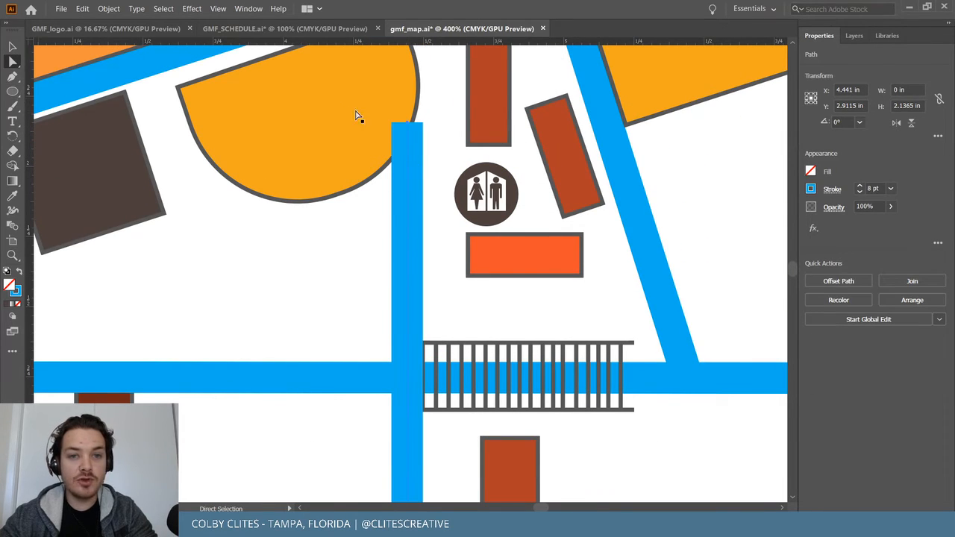
left_click_drag(407, 123, 402, 377)
scroll(338, 389, "down", 10)
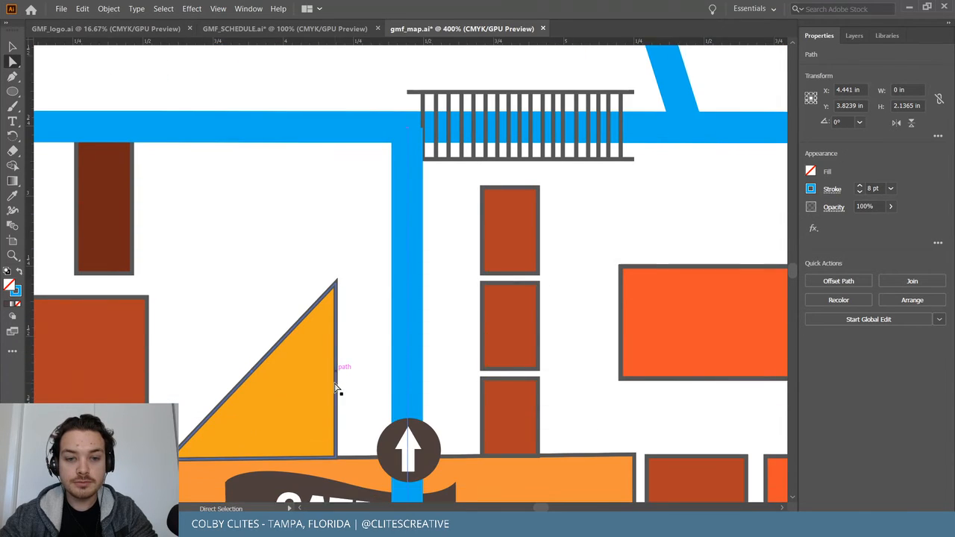
scroll(343, 328, "down", 2)
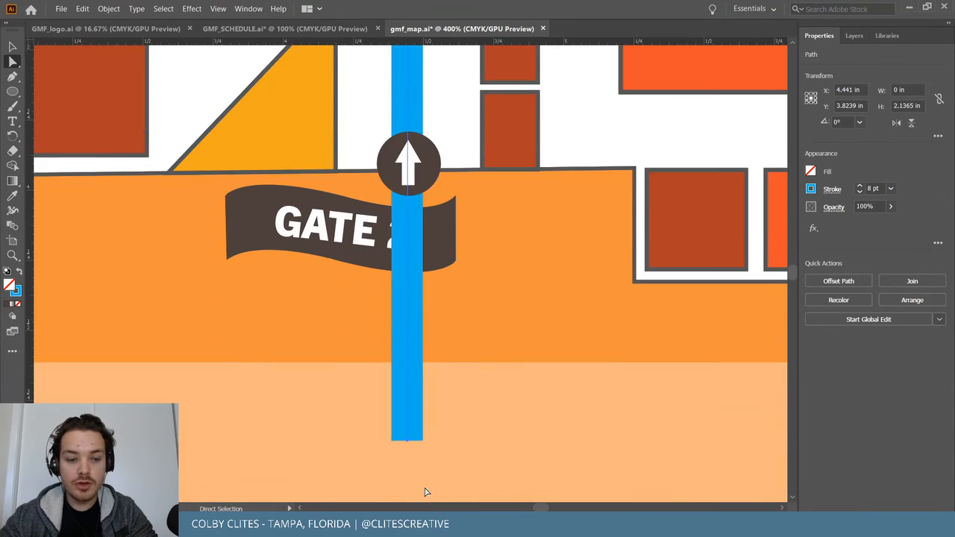
left_click_drag(407, 441, 408, 176)
scroll(463, 299, "up", 10)
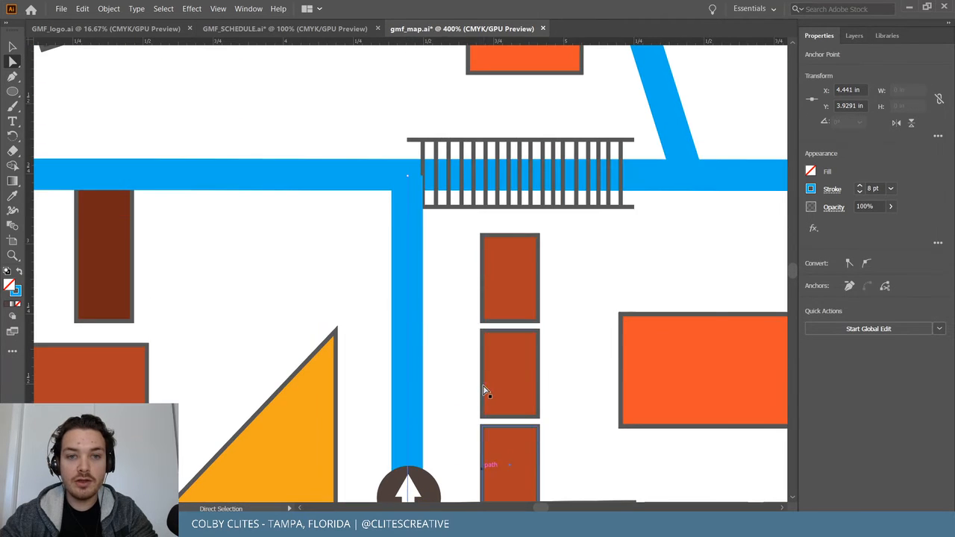
Shift the stair railing slightly to the right and zoom to fit the artboard.
left_click(507, 219)
key("v")
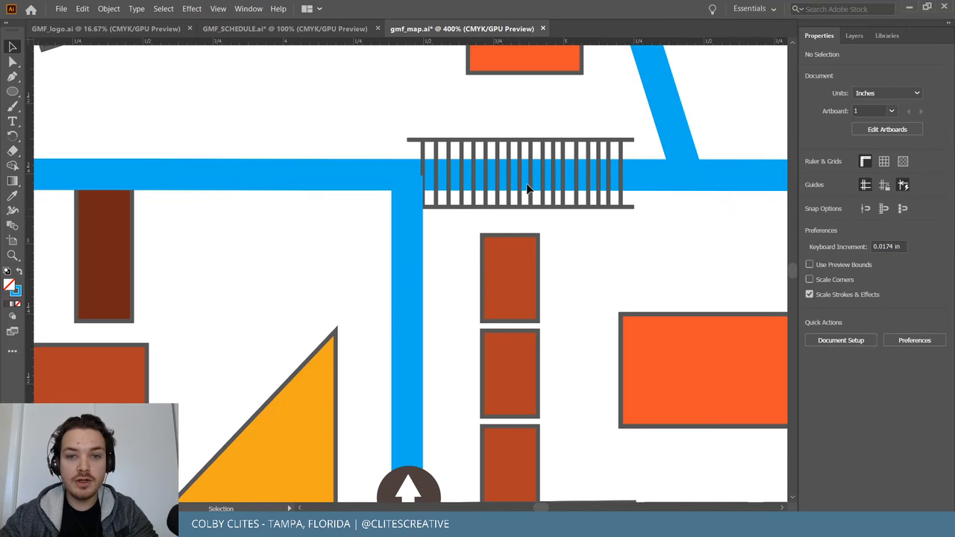
left_click_drag(531, 195, 550, 202)
left_click(574, 264)
key("a")
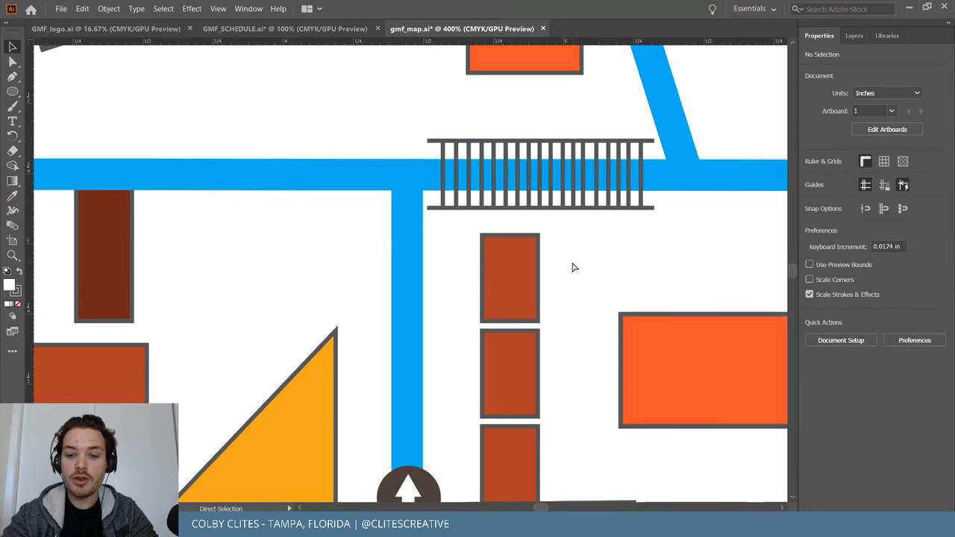
key("ctrl+1")
key("ctrl+=")
Select the four blue route paths: right vertical, diagonal, top-left and Gate 2.
key("v")
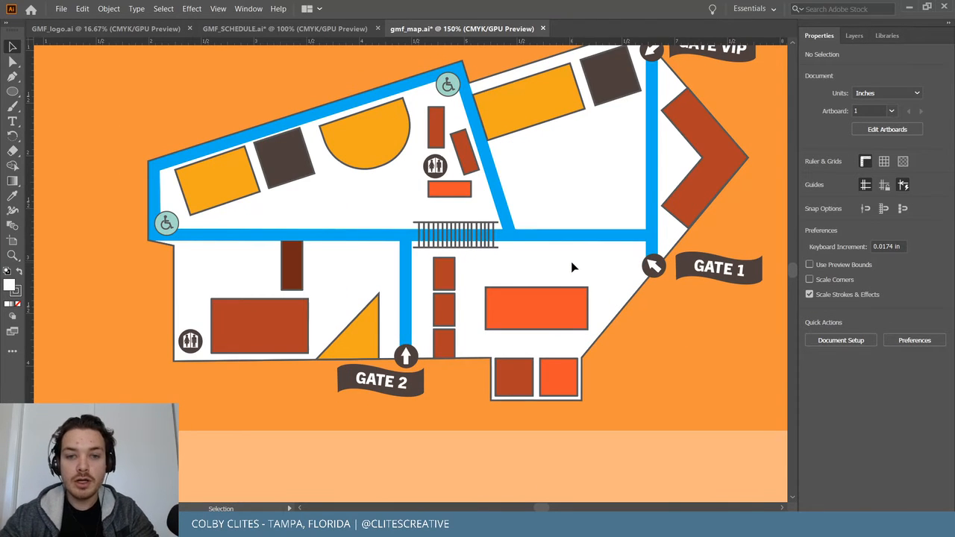
scroll(572, 261, "up", 2)
left_click(652, 233)
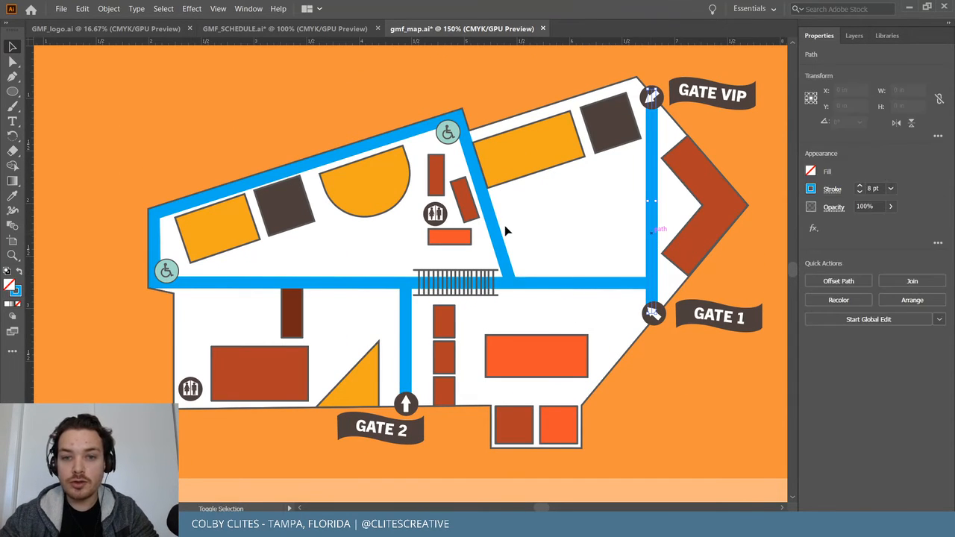
left_click(491, 221, "shift")
left_click(341, 160, "shift")
left_click(407, 336, "shift")
Fill the selected paths with the mint teal festival library swatch and save the map.
left_click(7, 302)
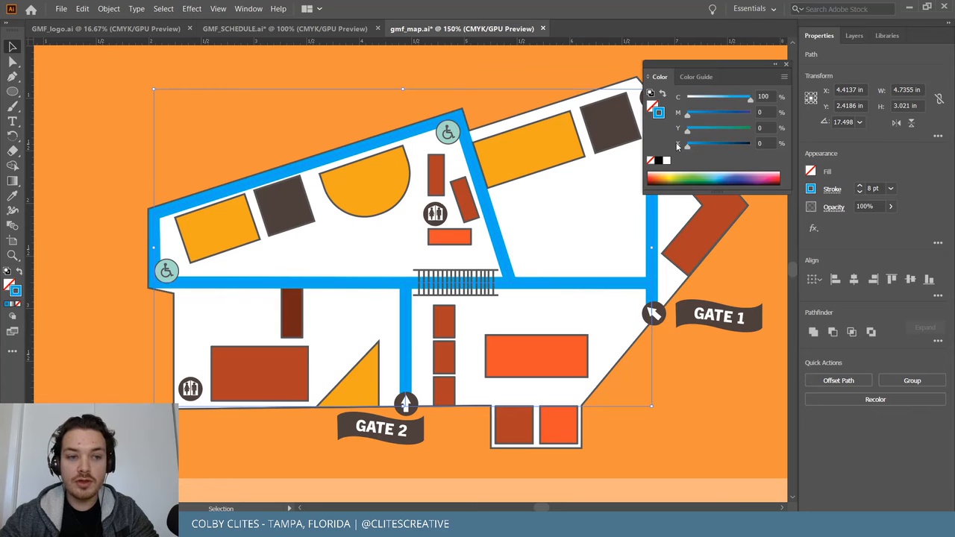
left_click(887, 35)
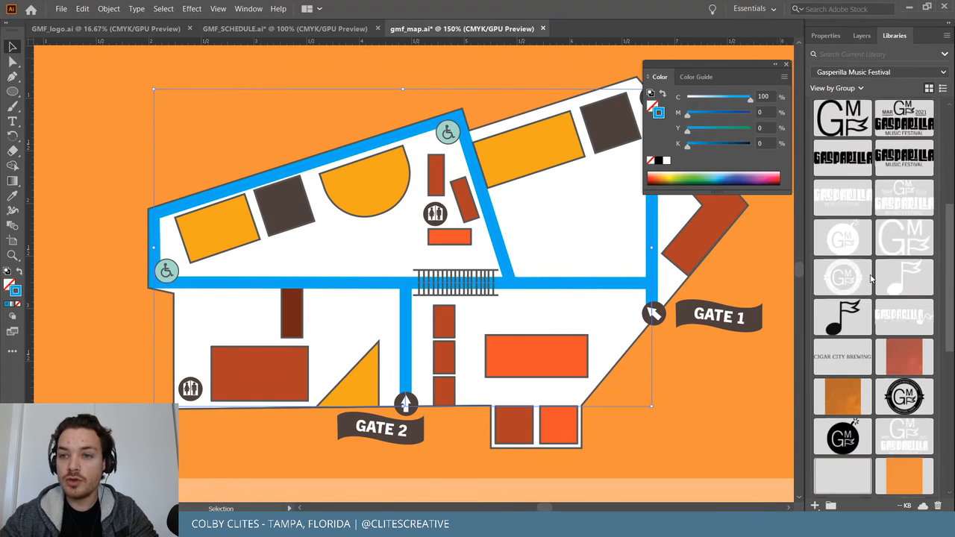
left_click(820, 216)
left_click(694, 369)
scroll(694, 369, "up", 1)
left_click_drag(547, 508, 548, 507)
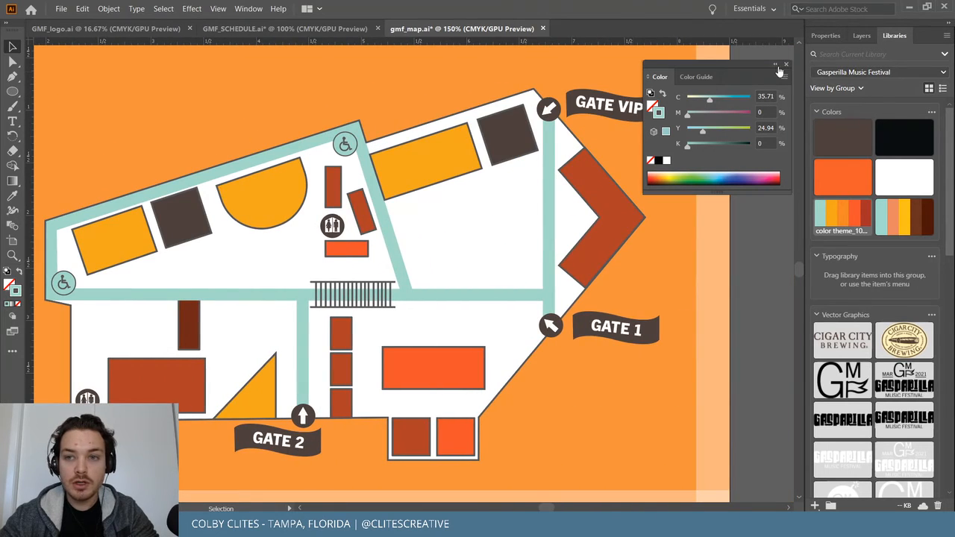
left_click(786, 65)
scroll(567, 246, "left", 3)
left_click(61, 8)
left_click(87, 103)
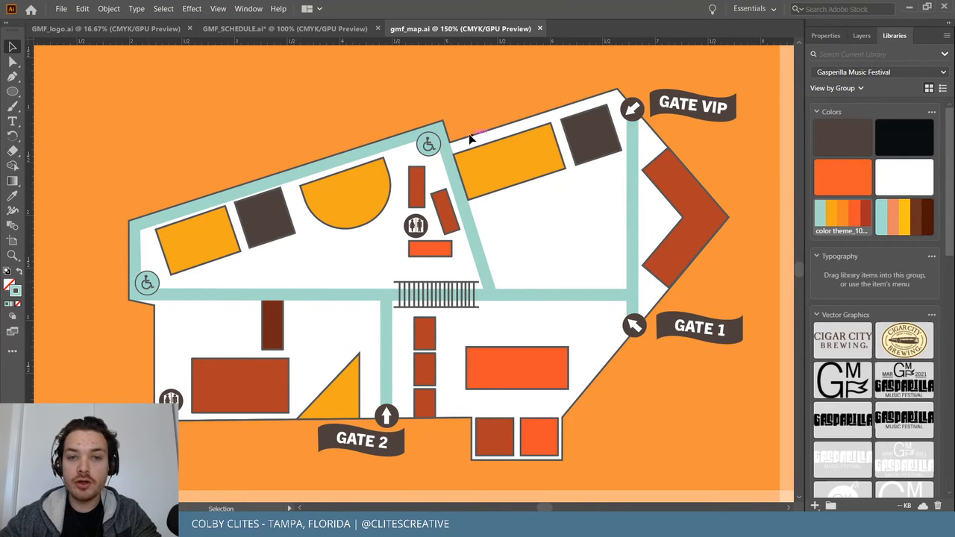
Fill the top wheelchair icon's circle with the dark brown library swatch.
left_click(437, 144)
key("ctrl+equal")
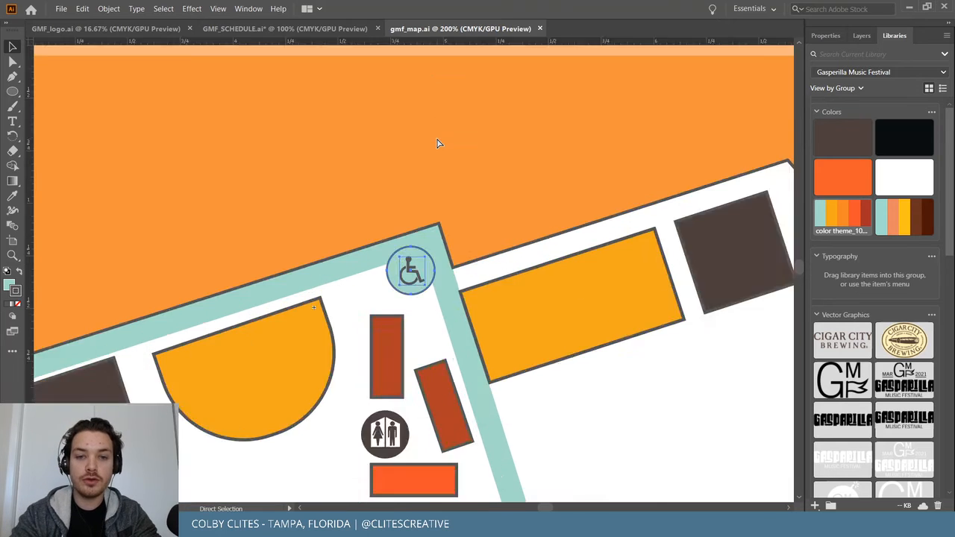
key("ctrl+equal")
key("ctrl+equal")
key("ctrl+equal")
key("ctrl+equal")
key("ctrl+equal")
key("ctrl+equal")
key("ctrl+equal")
key("v")
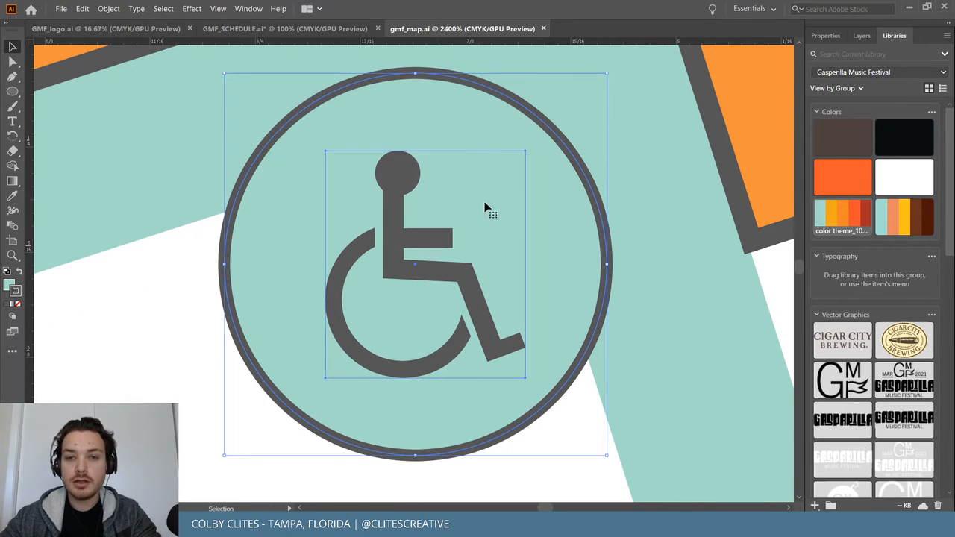
double_click(444, 120)
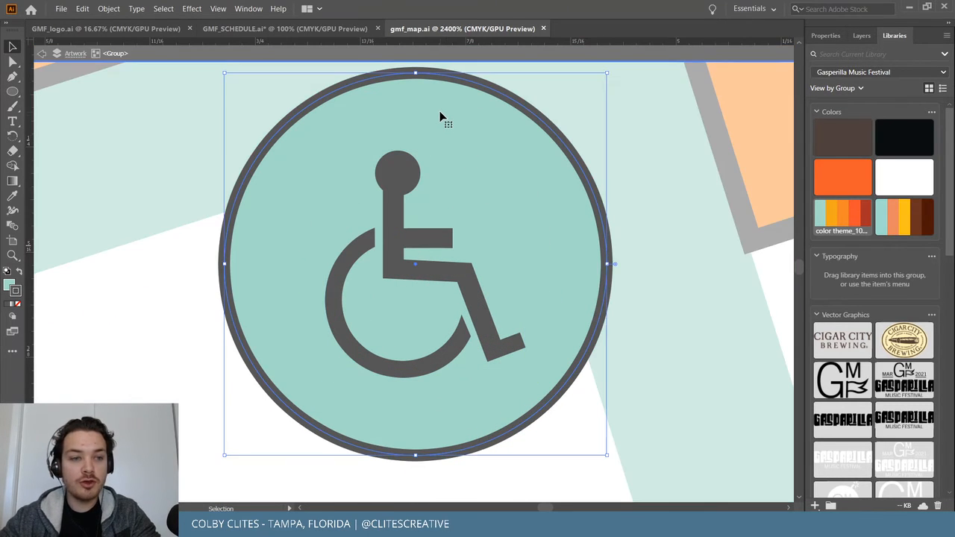
left_click(9, 286)
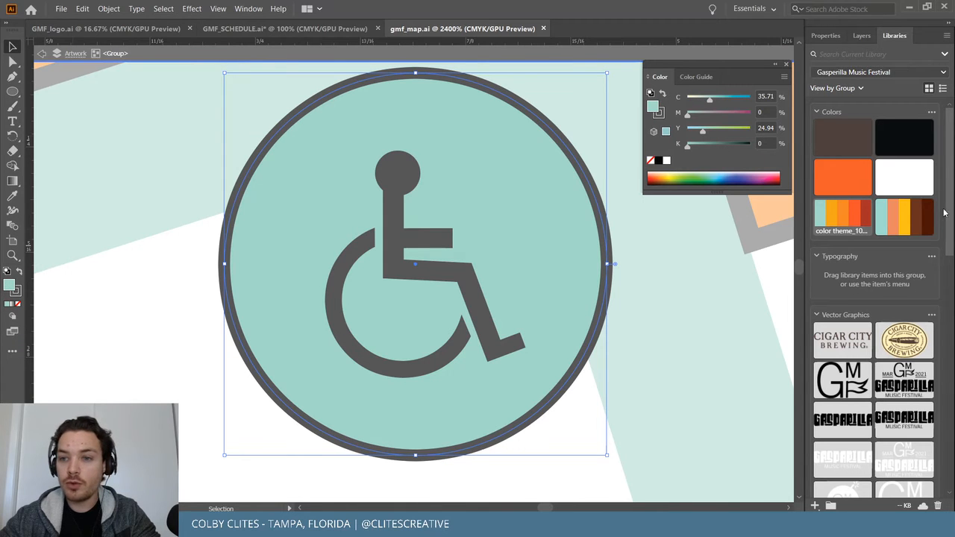
left_click(842, 137)
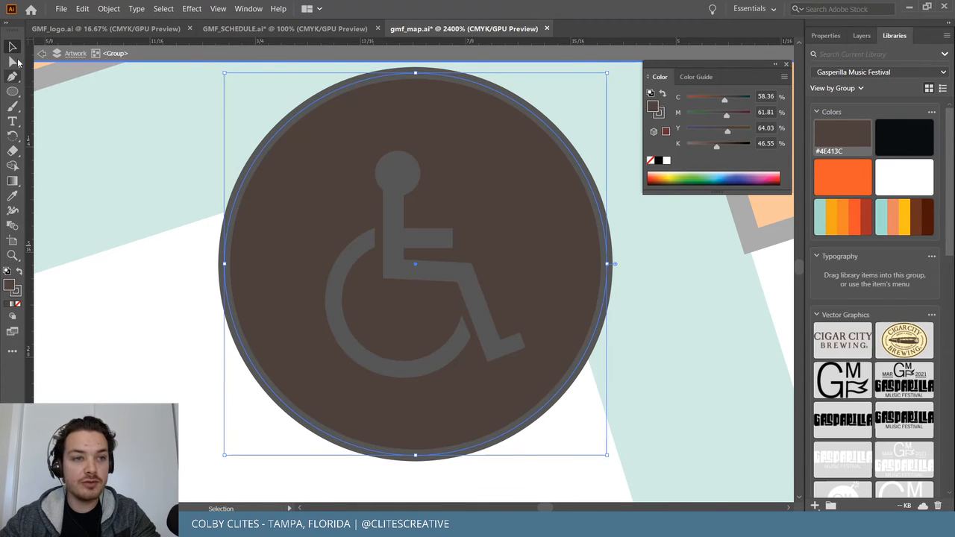
left_click(179, 346)
Edit the wheelchair symbol for all instances to make its figure white.
left_click(396, 272)
double_click(398, 269)
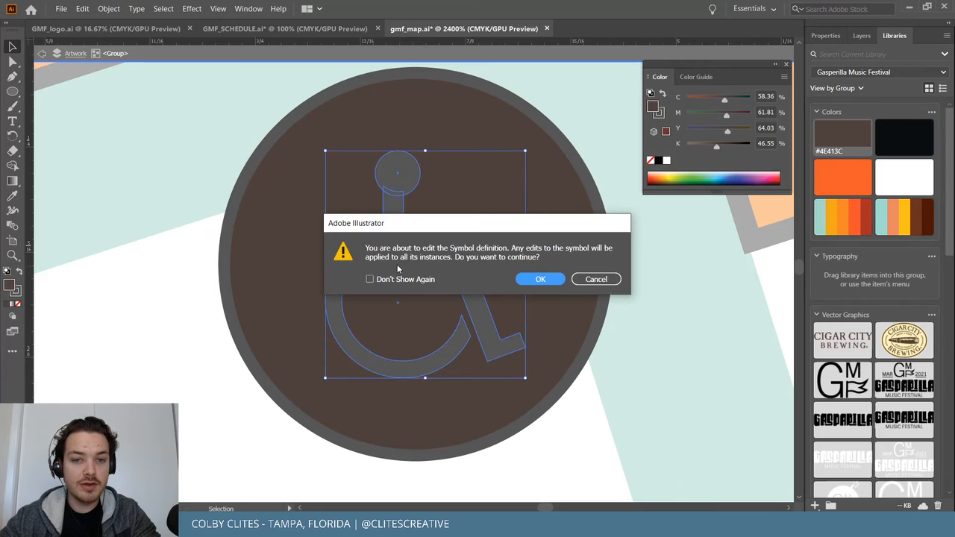
left_click(545, 279)
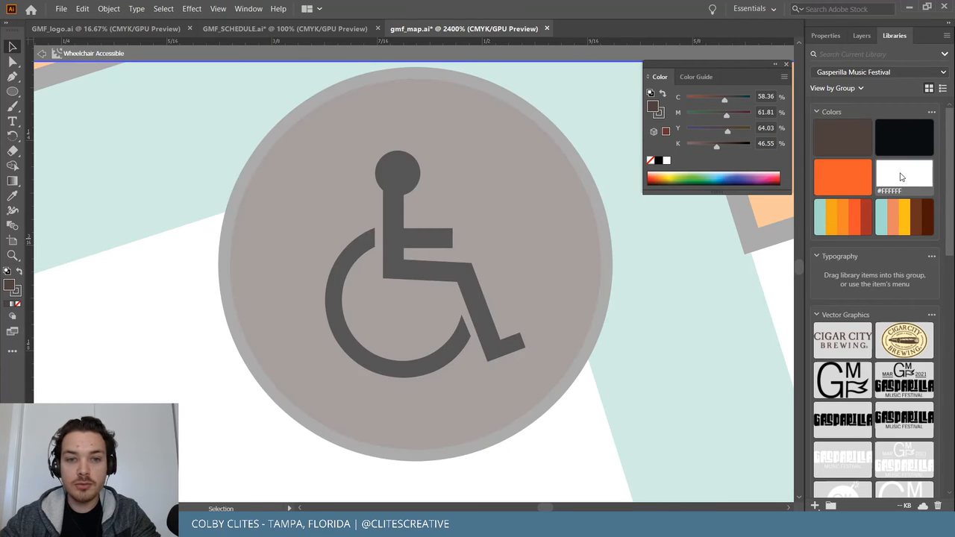
left_click(396, 255)
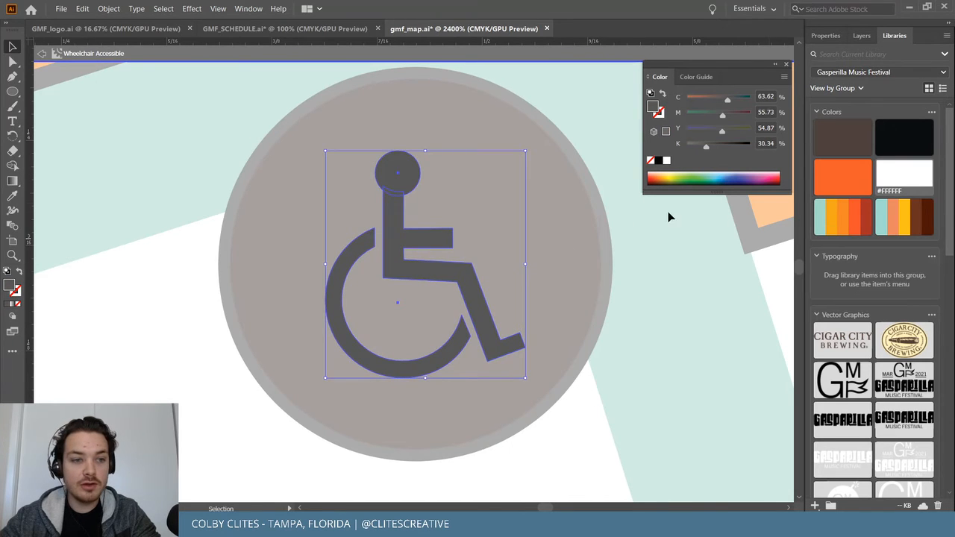
left_click(896, 174)
left_click(149, 363)
double_click(149, 363)
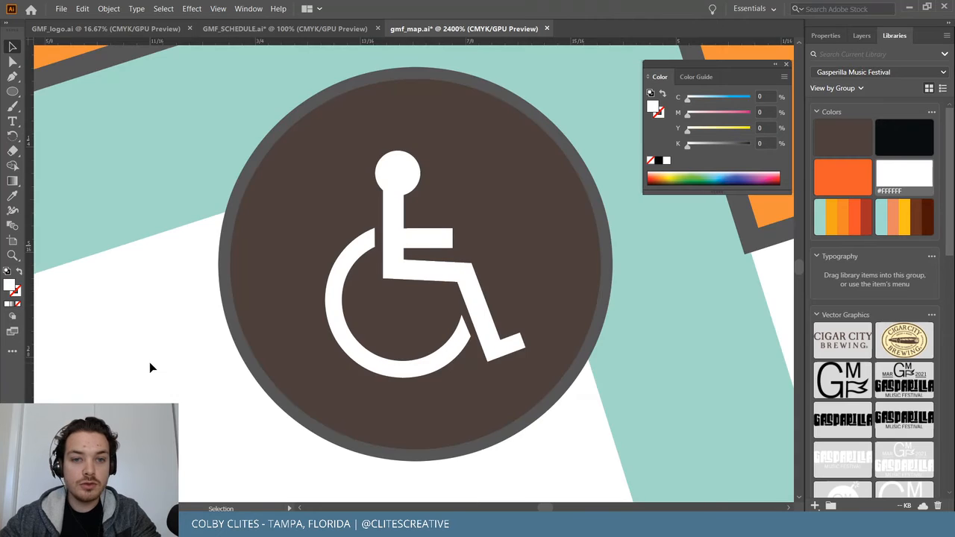
key("ctrl+1")
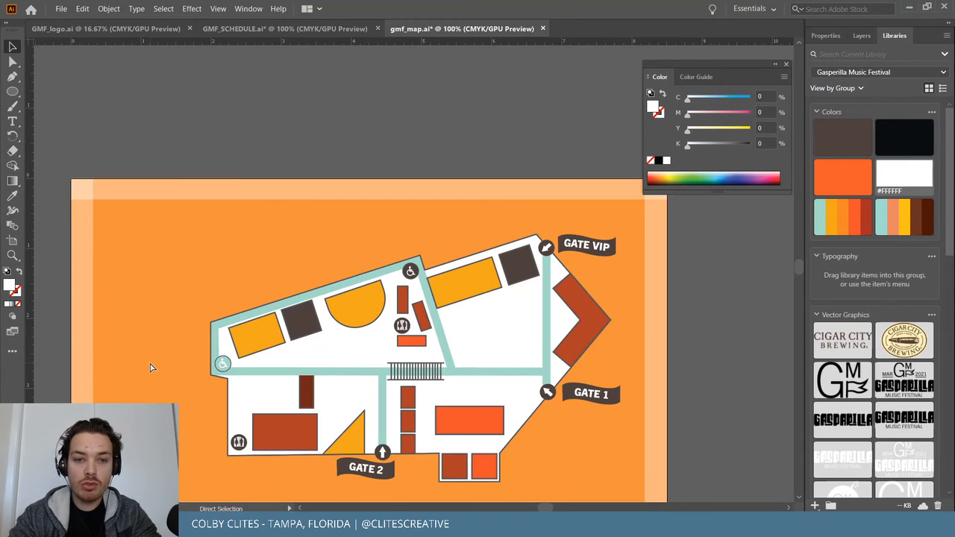
Inspect the restroom icon's figures and circle in isolation mode, then exit back to the map.
key("ctrl+plus")
key("ctrl+plus")
key("ctrl+plus")
key("ctrl+plus")
key("ctrl+plus")
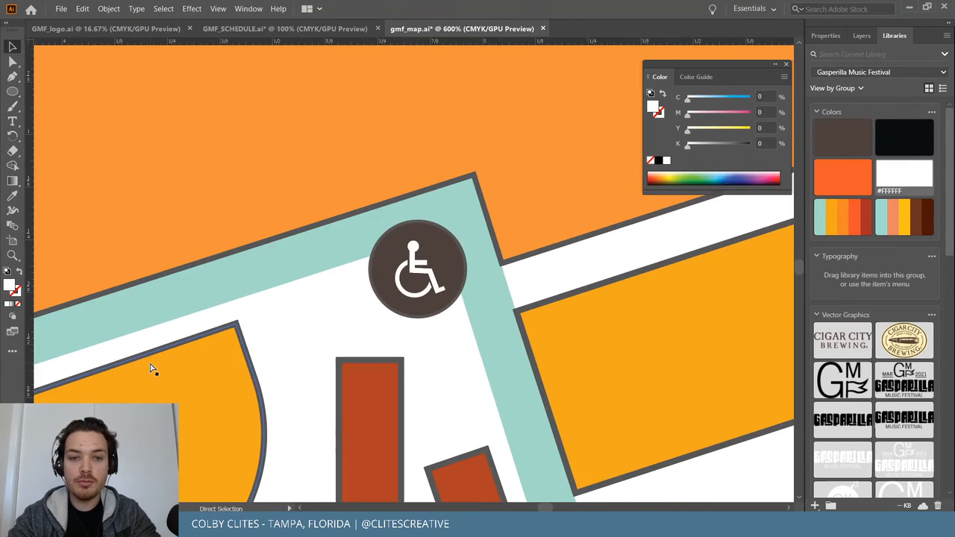
left_click(444, 267)
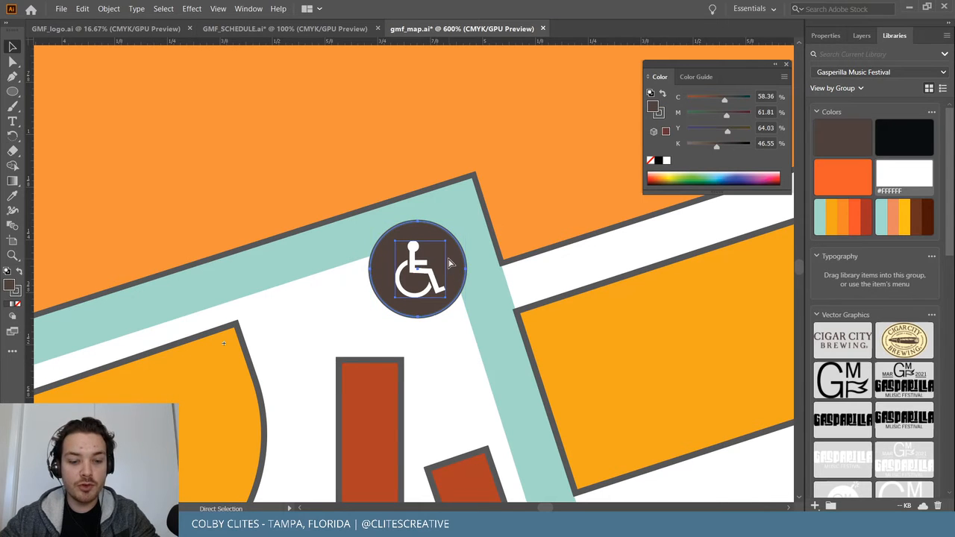
key("ctrl+minus")
key("ctrl+minus")
scroll(433, 290, "down", 3)
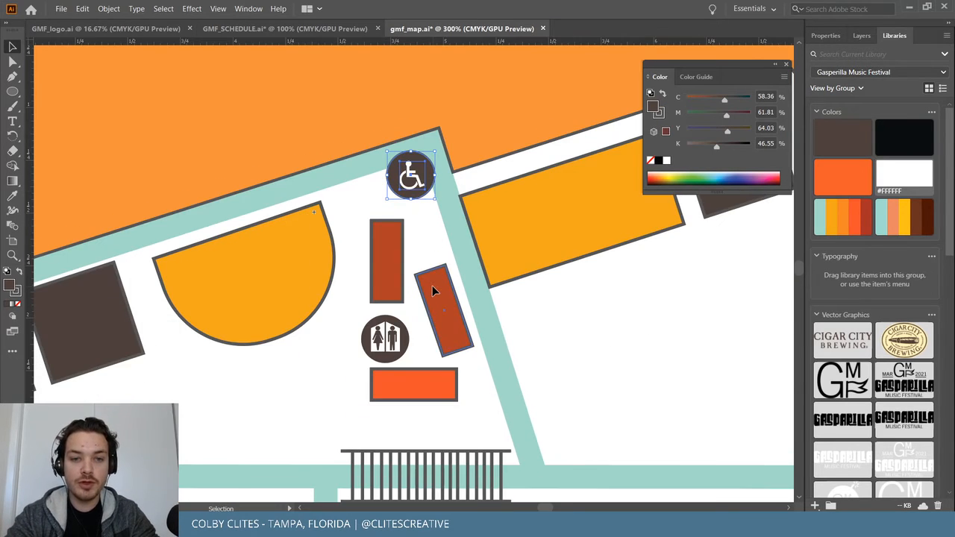
left_click(396, 322)
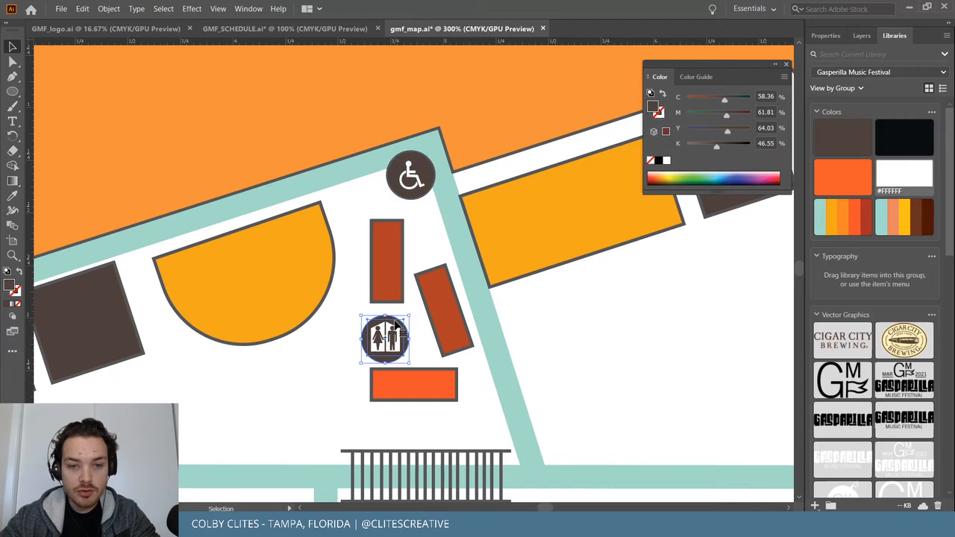
double_click(391, 321)
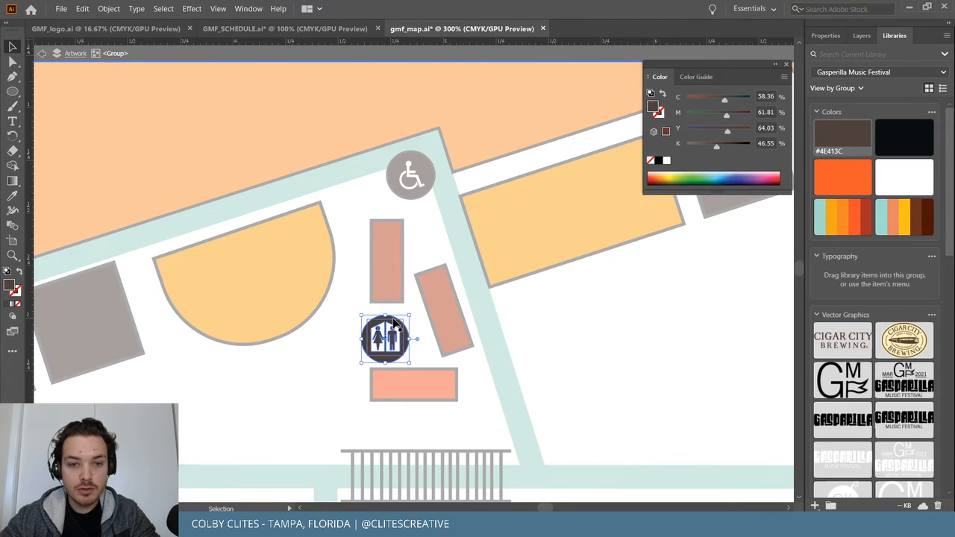
left_click(399, 326)
key("ctrl+equal")
key("ctrl+equal")
key("ctrl+equal")
key("ctrl+equal")
key("ctrl+equal")
key("ctrl+a")
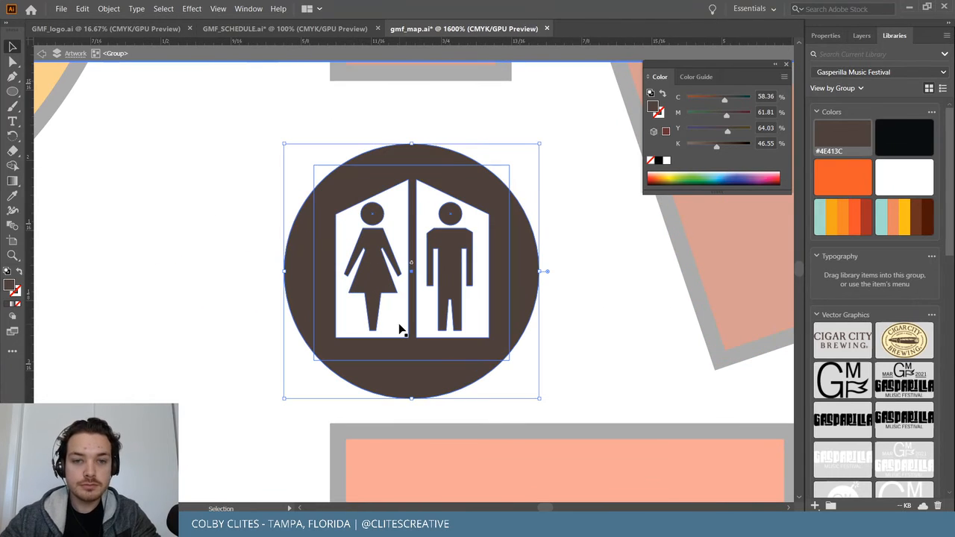
left_click(426, 379)
double_click(427, 382)
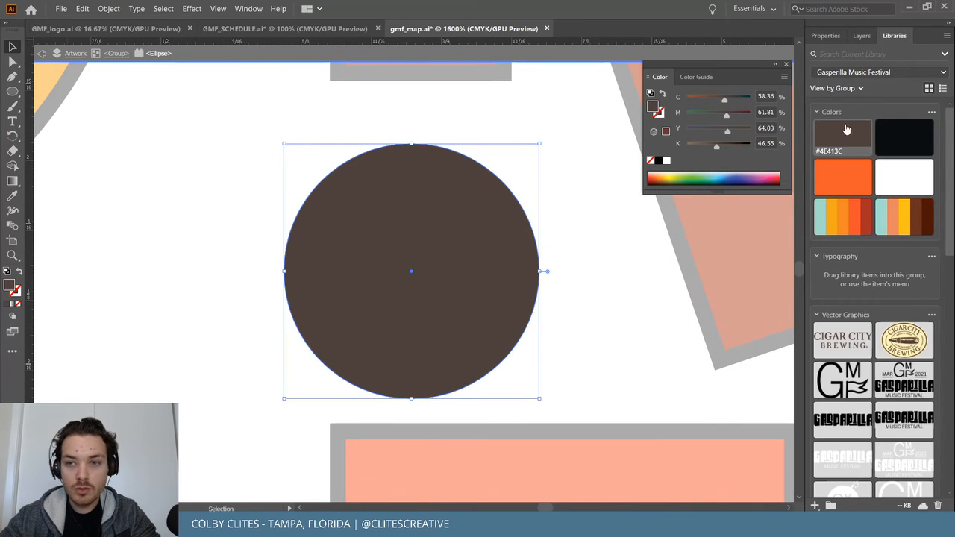
key("Escape")
scroll(595, 300, "up", 10)
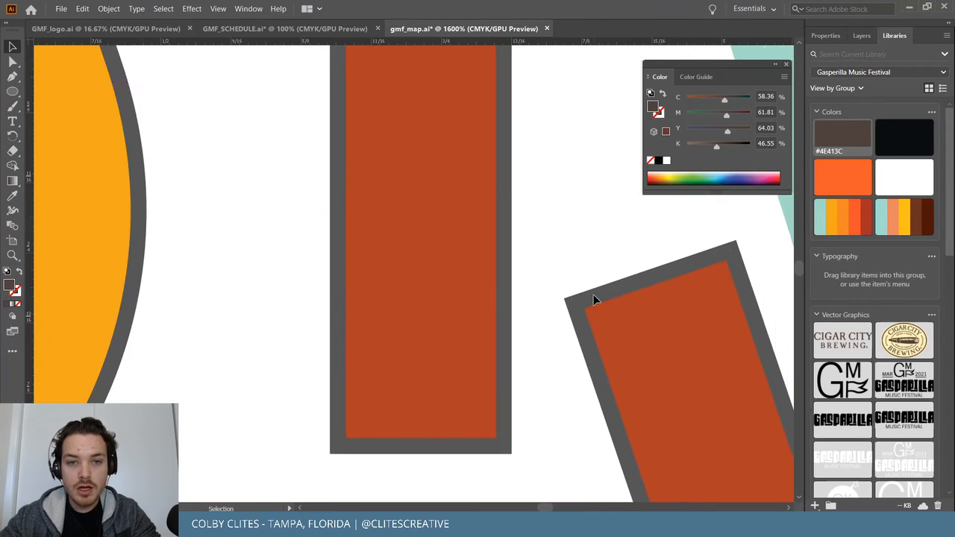
scroll(594, 300, "up", 5)
Set the wheelchair icon circle's stroke to None.
left_click(543, 319)
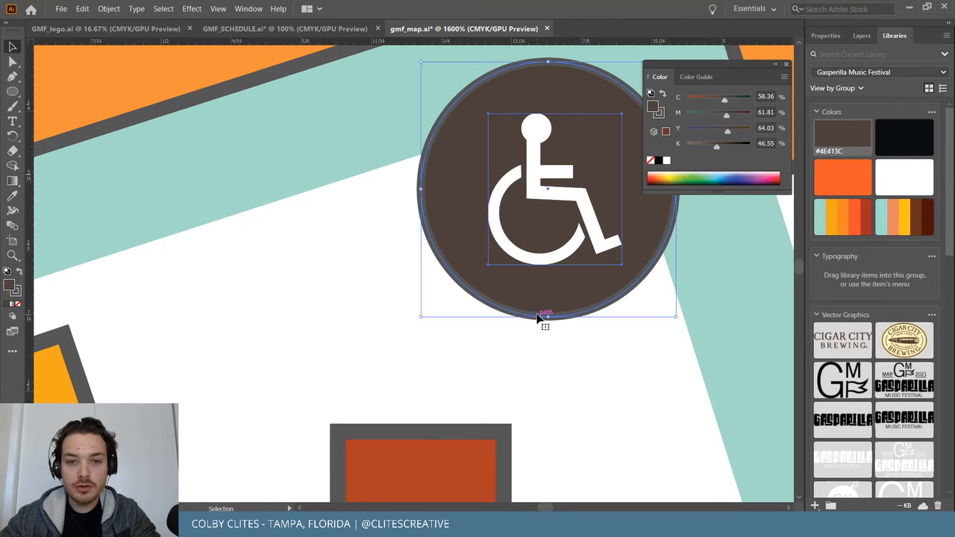
left_click(15, 303)
left_click(217, 308)
key("ctrl+minus")
key("ctrl+minus")
key("ctrl+minus")
key("ctrl+minus")
key("ctrl+minus")
scroll(218, 314, "right", 8)
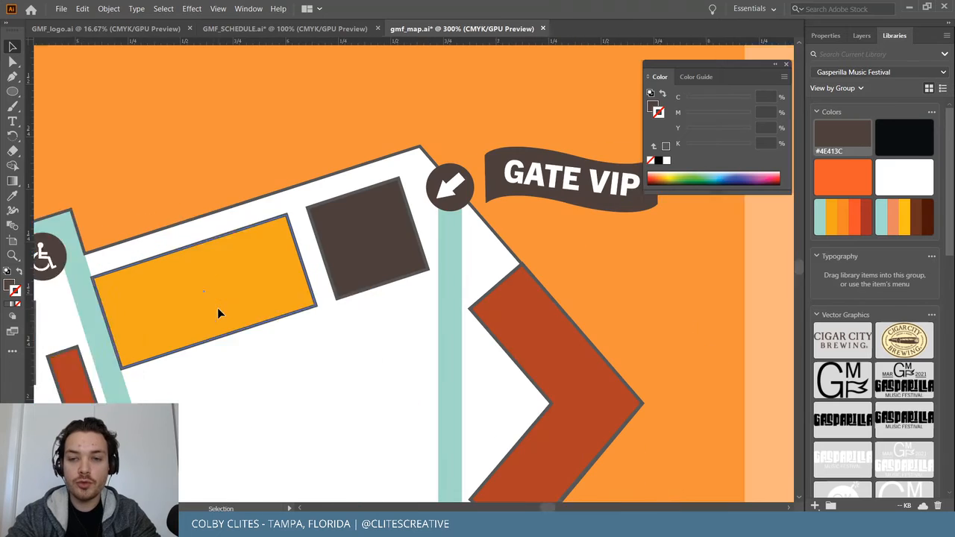
scroll(217, 313, "left", 10)
scroll(218, 314, "down", 5)
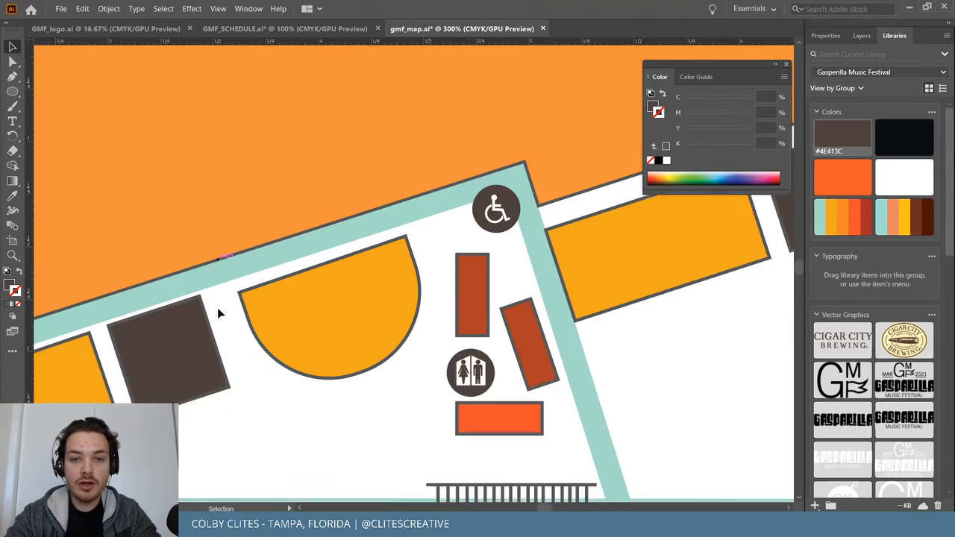
scroll(218, 314, "left", 5)
scroll(218, 309, "down", 3)
scroll(218, 309, "up", 2)
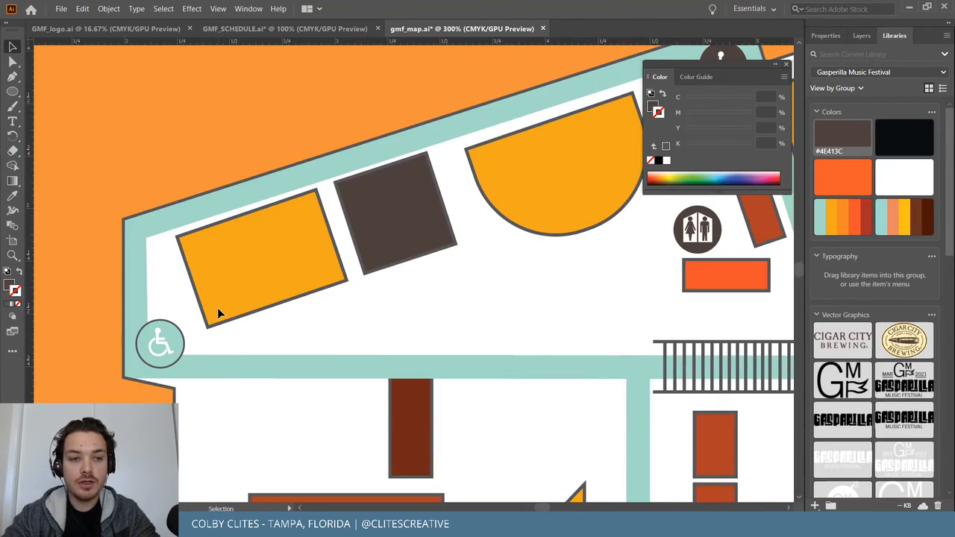
scroll(218, 309, "right", 4)
Move the other wheelchair icon onto the accessible path's left end (dX -1.43 in, dY 0.45 in).
left_click(264, 214)
scroll(264, 218, "right", 2)
left_click(527, 74)
left_click_drag(527, 73, 170, 339)
key("ctrl+z")
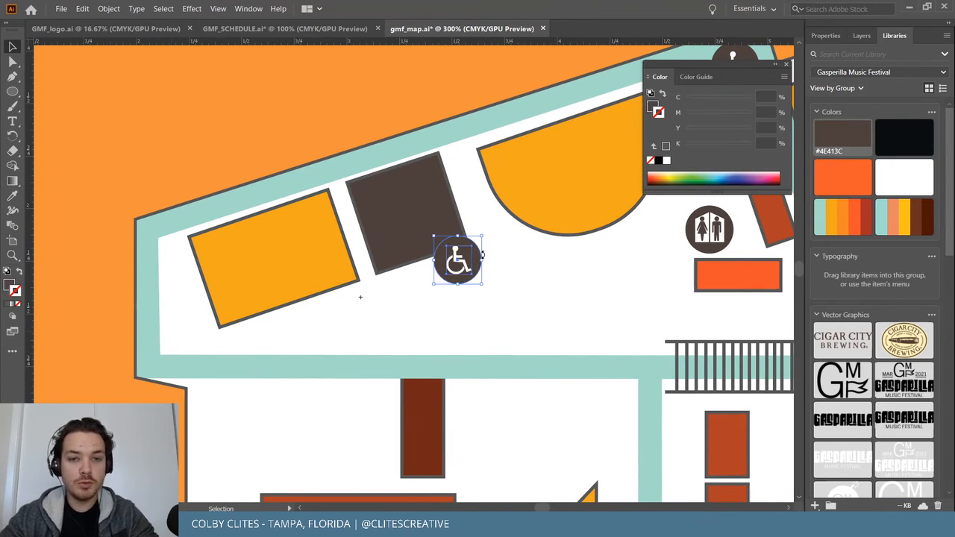
left_click_drag(480, 253, 198, 336)
left_click(73, 383)
key("ctrl+equal")
key("ctrl+equal")
scroll(176, 401, "left", 4)
scroll(175, 401, "down", 4)
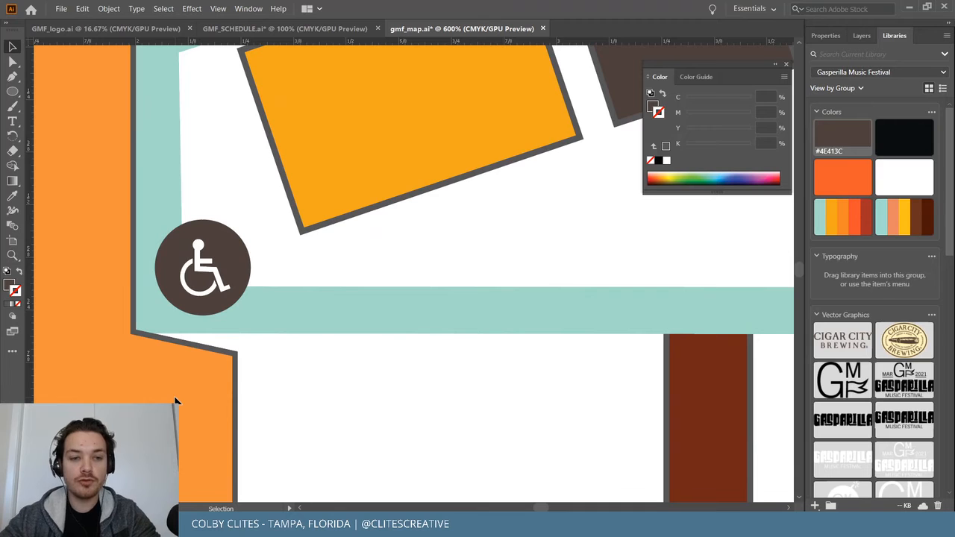
Unlock all artwork and drag the corner anchor up to square off the building's slanted step.
key("a")
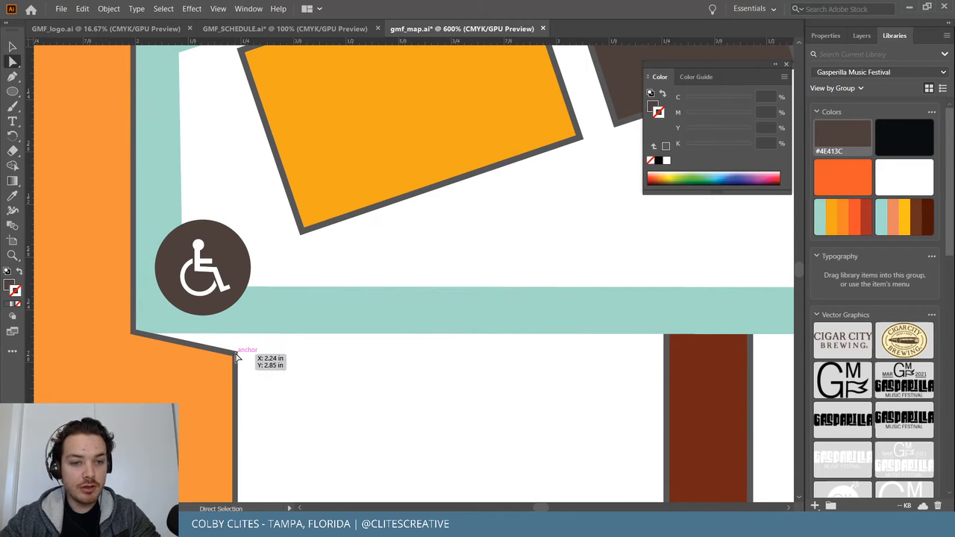
left_click(108, 8)
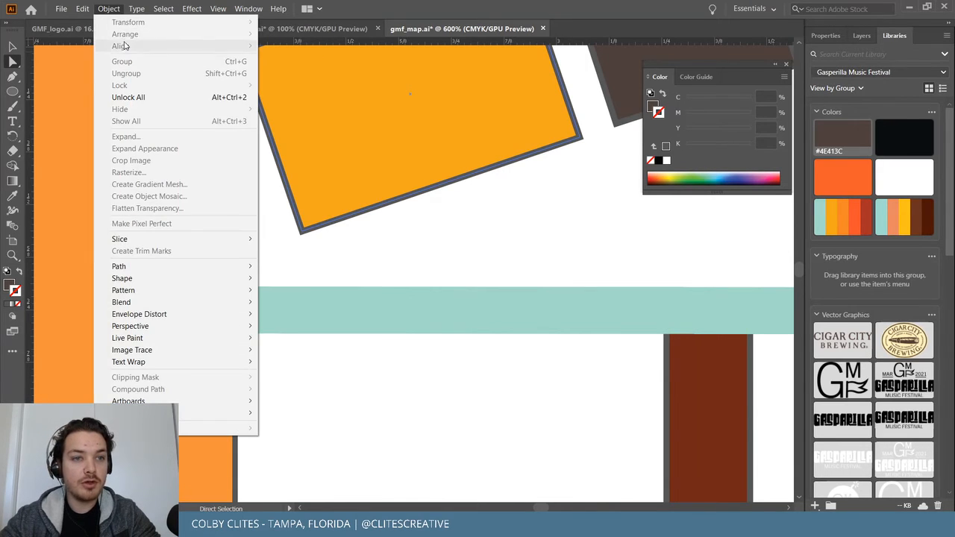
left_click(149, 94)
left_click_drag(236, 357, 235, 334)
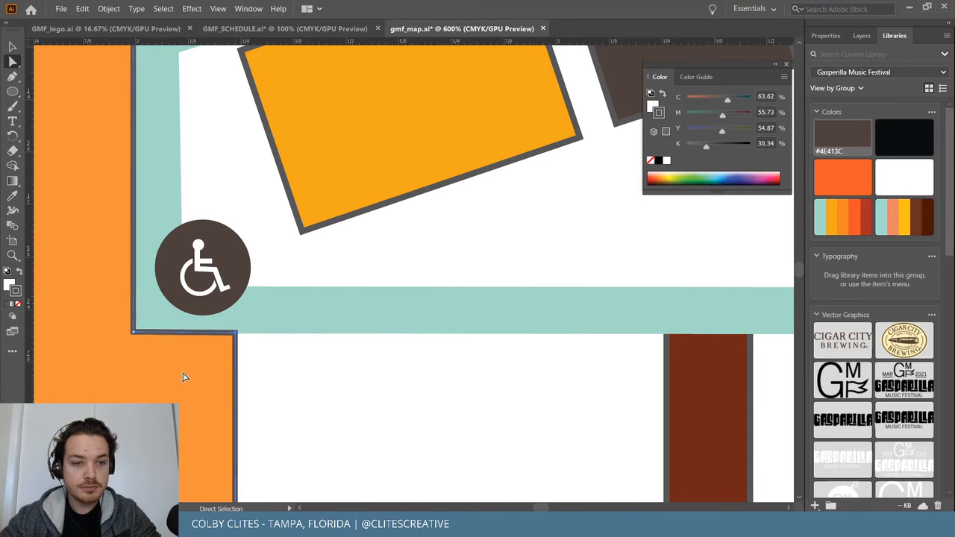
Lock the white building shape again and close the colour settings to reveal GATE VIP.
key("ctrl+minus")
key("ctrl+minus")
key("ctrl+minus")
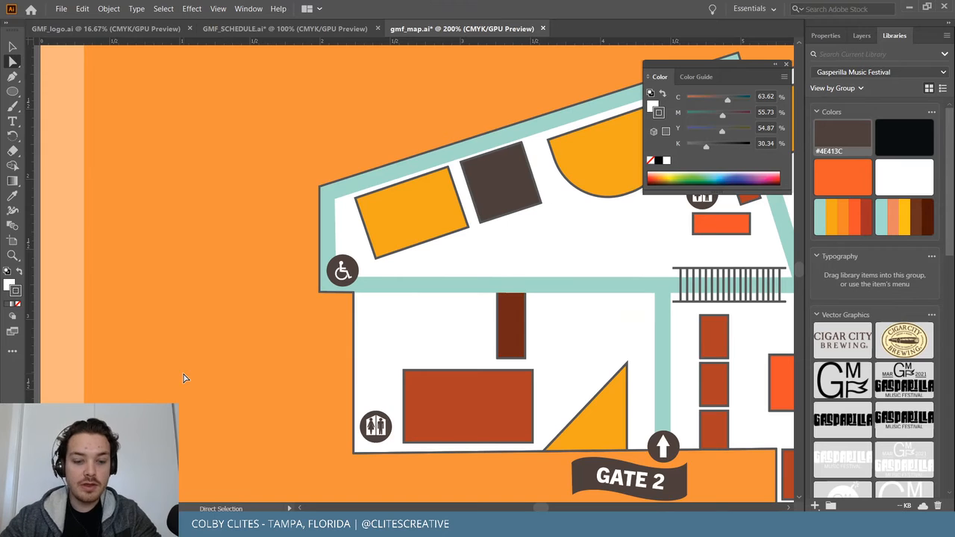
key("v")
left_click(362, 341)
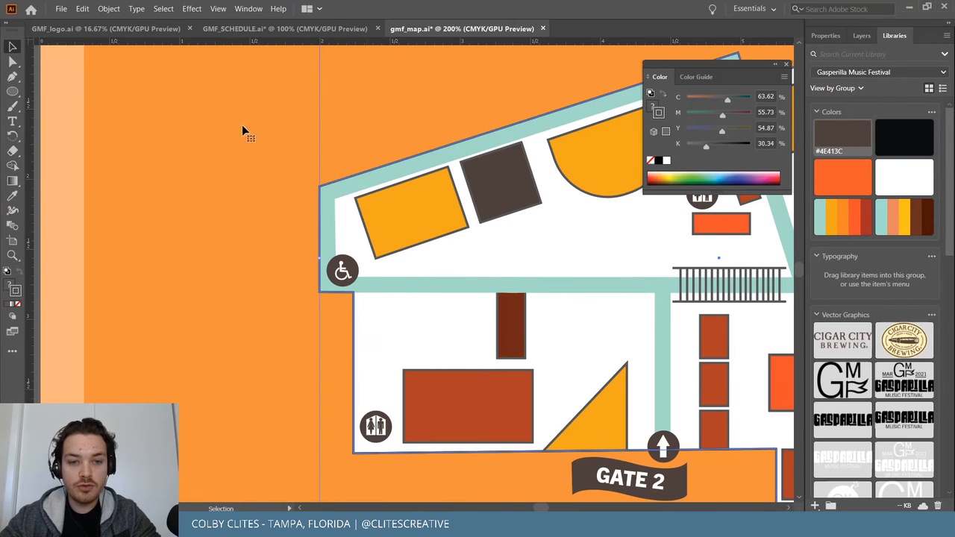
left_click(108, 8)
mouse_move(181, 85)
left_click(280, 86)
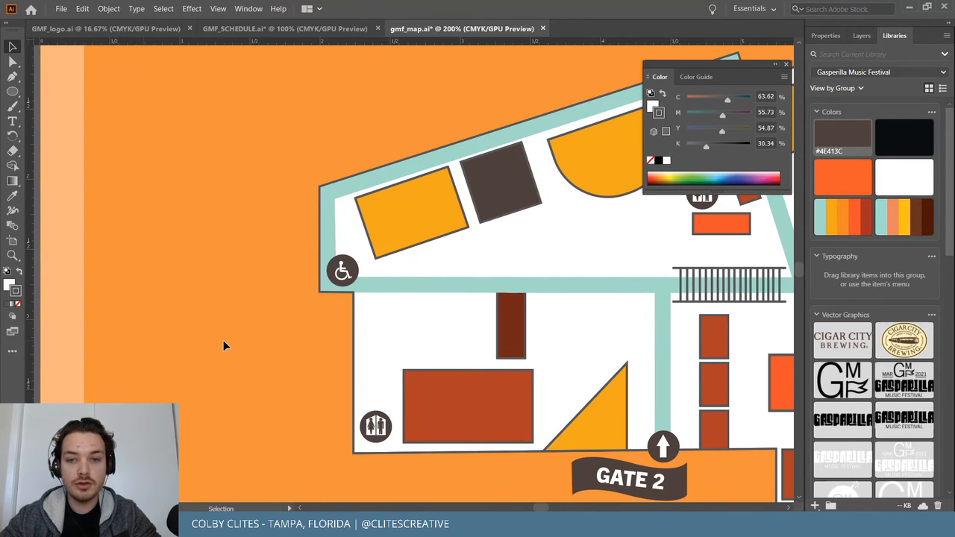
scroll(223, 340, "right", 7)
key("ctrl+minus")
scroll(223, 340, "right", 3)
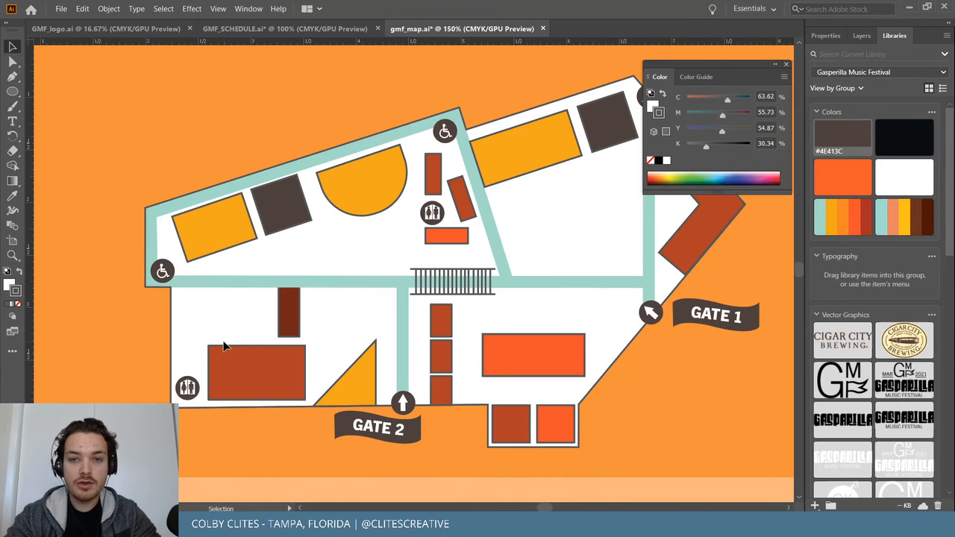
left_click(787, 68)
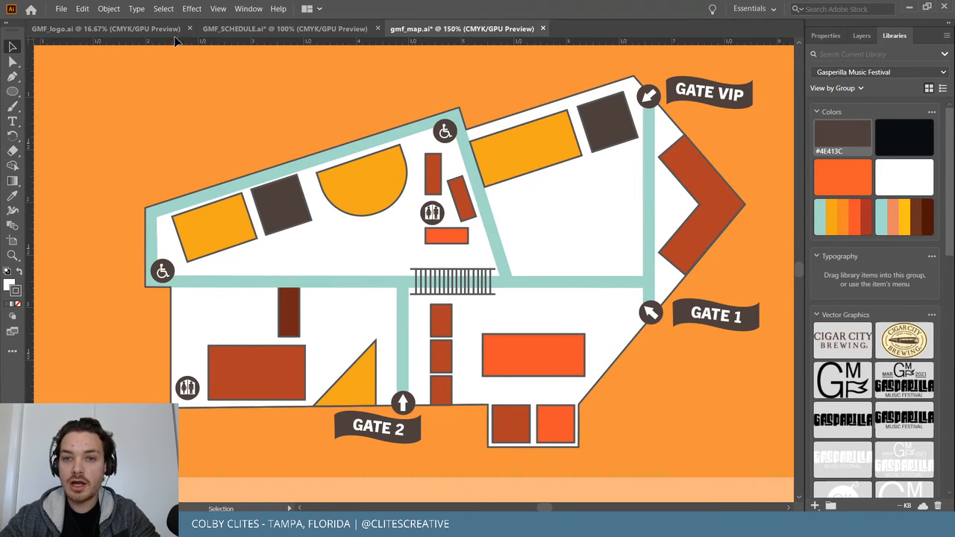
Save the map and narrow the stair grate slightly.
left_click(61, 9)
left_click(176, 98)
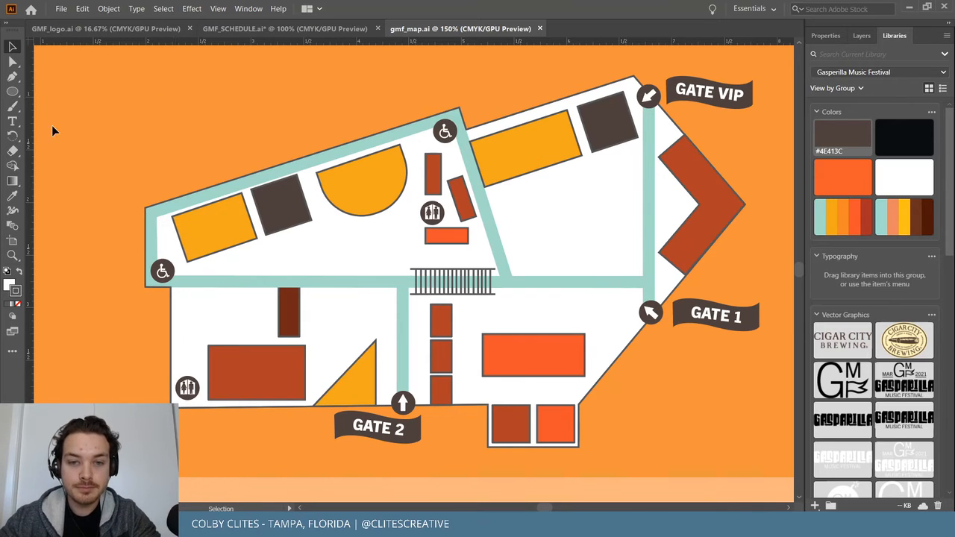
left_click(462, 293)
left_click_drag(494, 282, 471, 294)
left_click(135, 232)
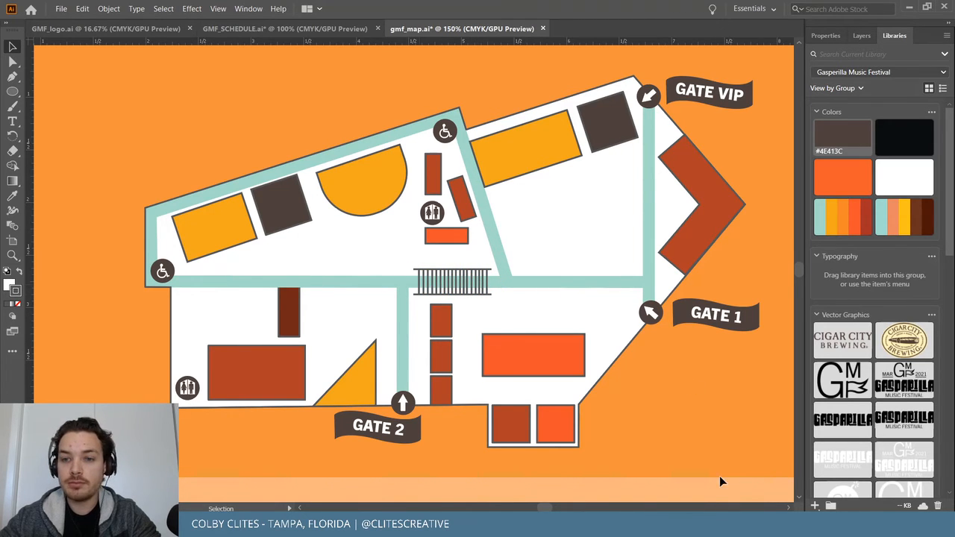
Unlock all artwork, marquee-select the entire map, and switch to the InDesign festival guide.
scroll(695, 446, "up", 2)
scroll(694, 447, "down", 1)
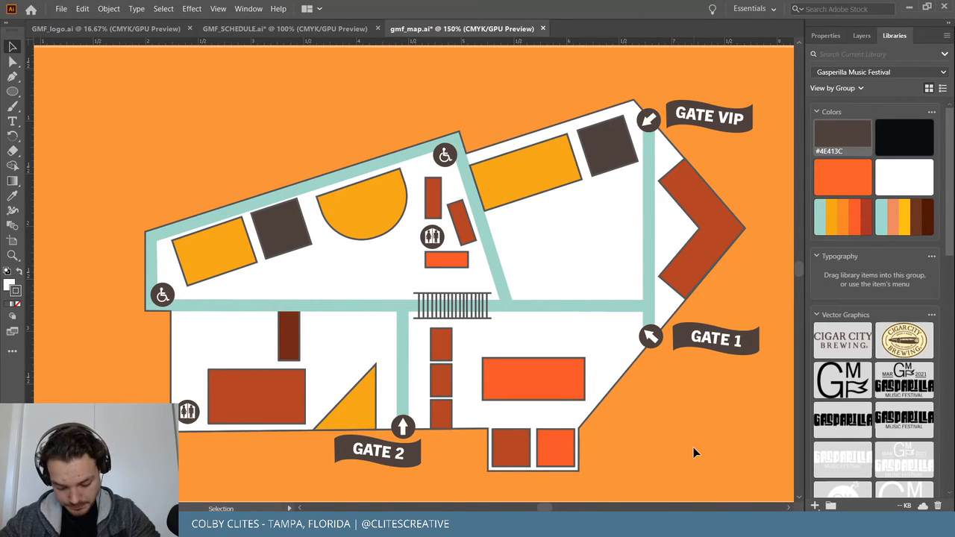
scroll(694, 453, "down", 2)
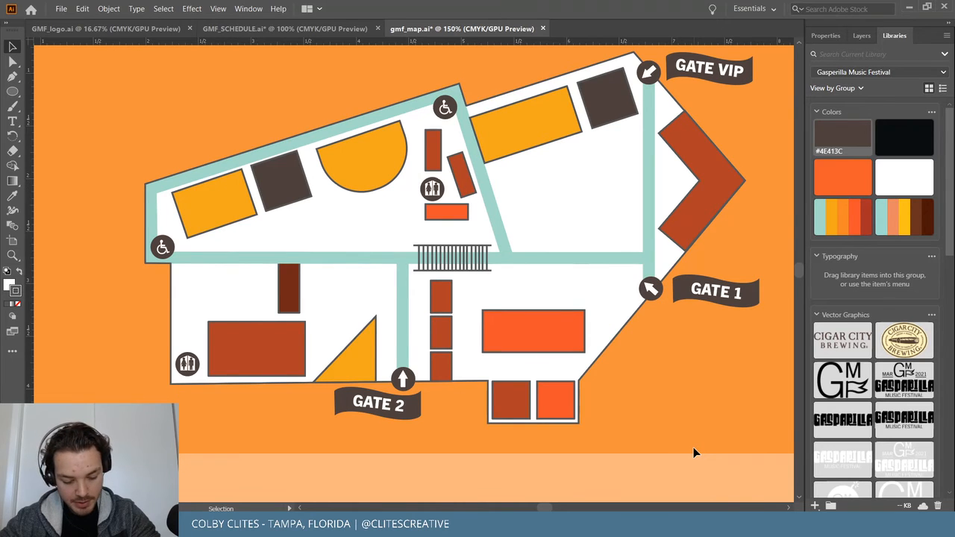
scroll(693, 448, "up", 2)
scroll(693, 447, "down", 1)
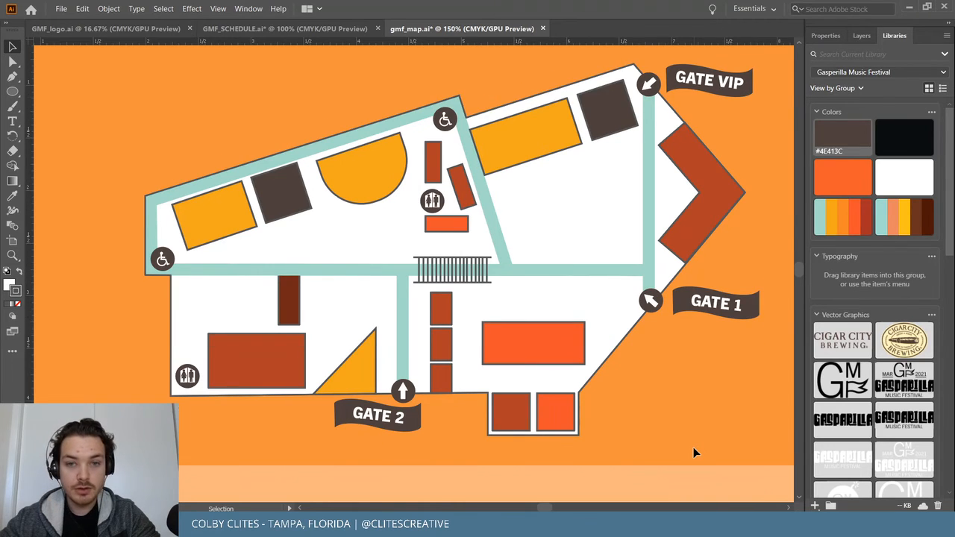
scroll(694, 453, "up", 1)
key("ctrl+minus")
key("ctrl+minus")
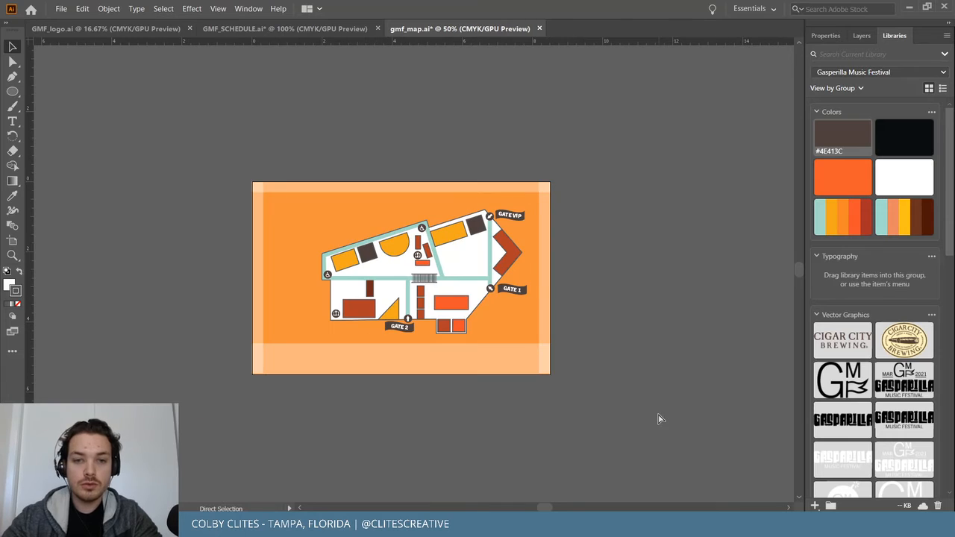
left_click(118, 9)
left_click(128, 97)
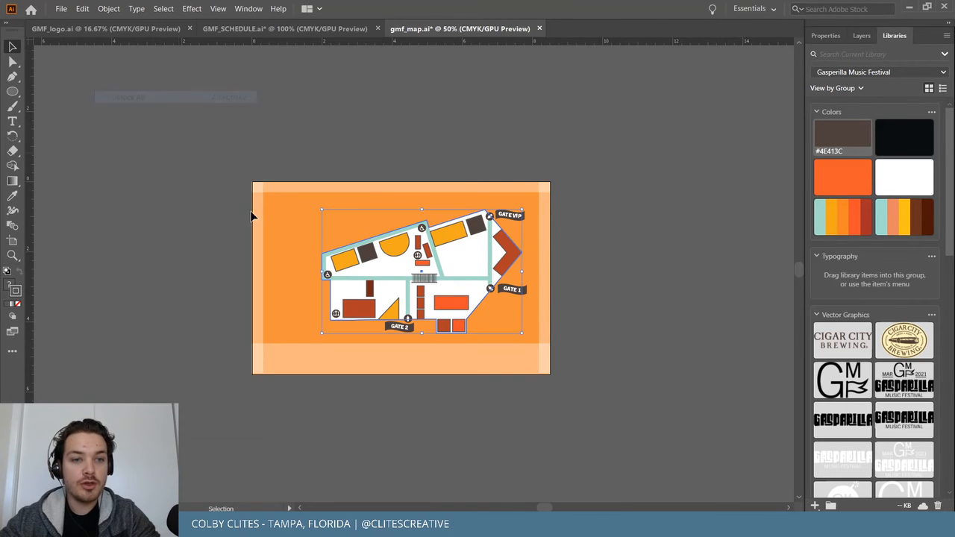
left_click_drag(458, 302, 522, 321)
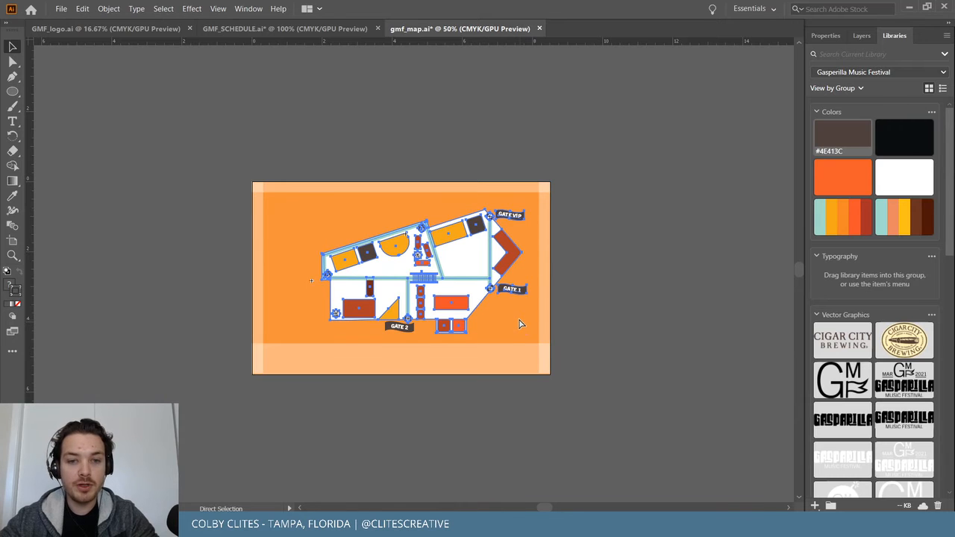
left_click(565, 526)
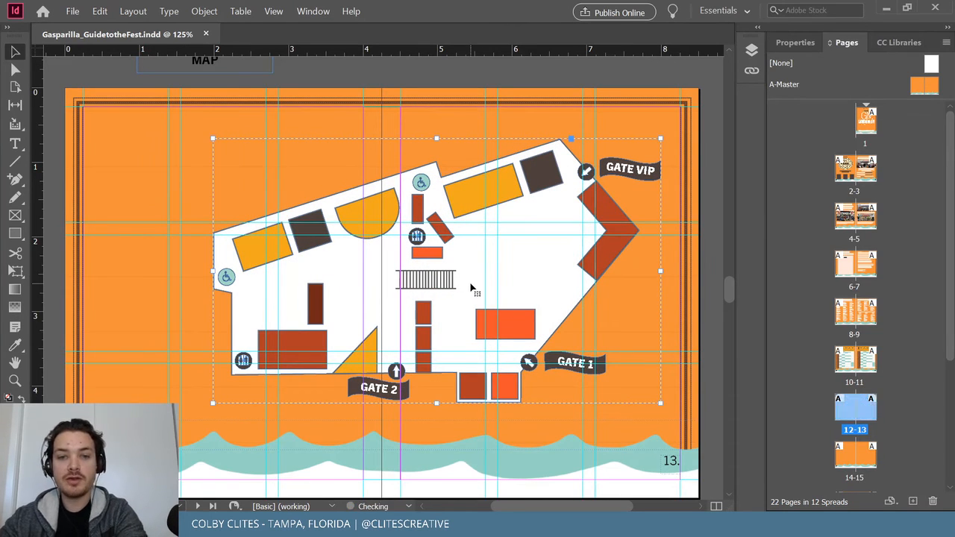
Replace the old map on page 13 with the pasted updated artwork and position it.
key("Delete")
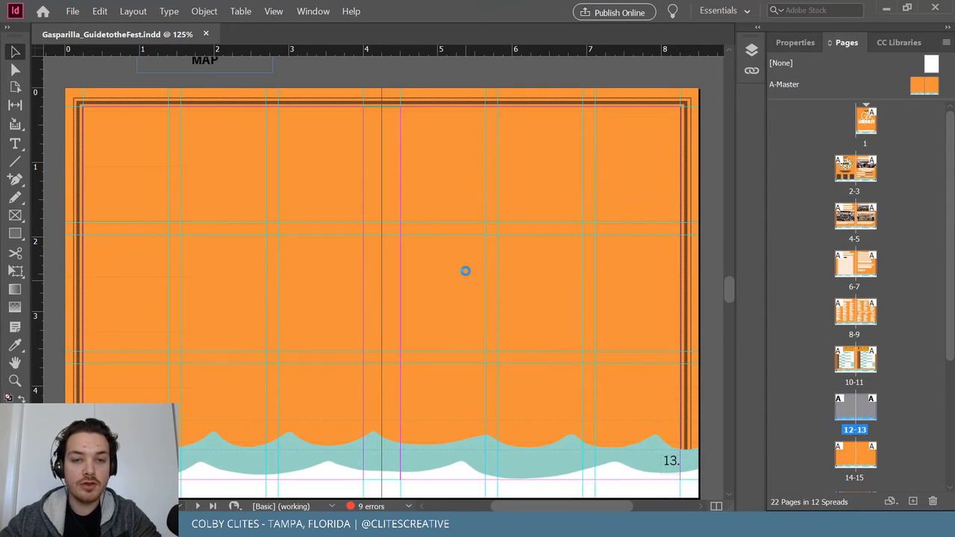
key("ctrl+v")
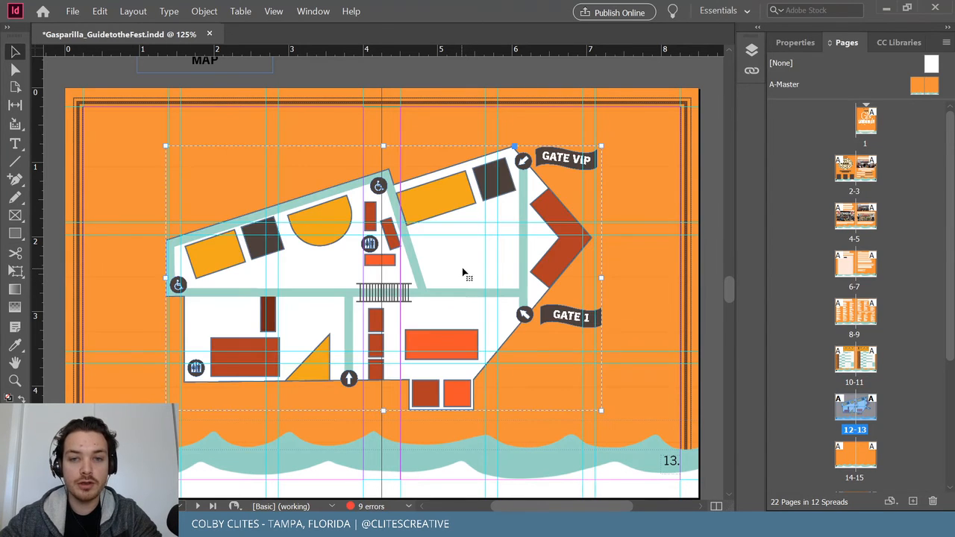
left_click_drag(486, 277, 503, 267)
mouse_move(515, 279)
left_mouse_down()
mouse_move(536, 283)
mouse_move(528, 284)
left_mouse_up()
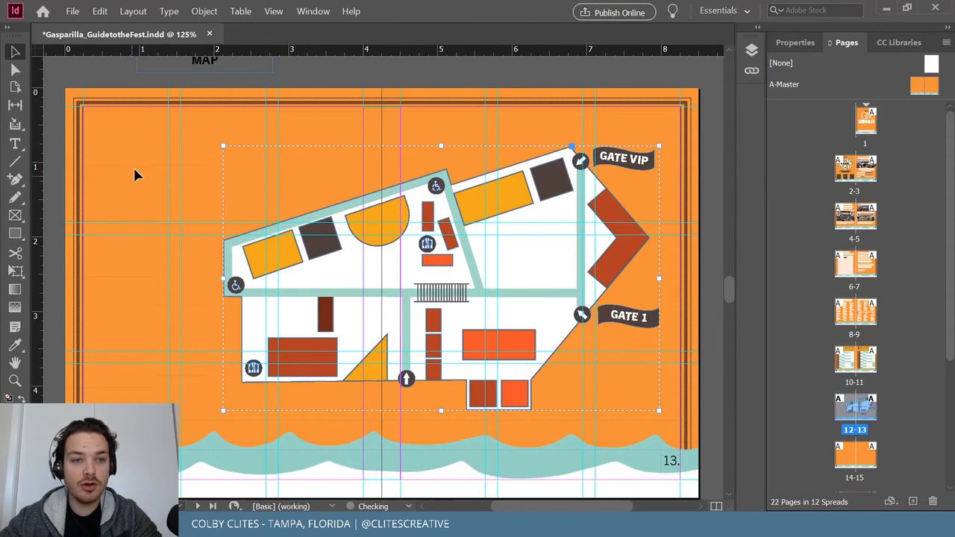
left_click(293, 85)
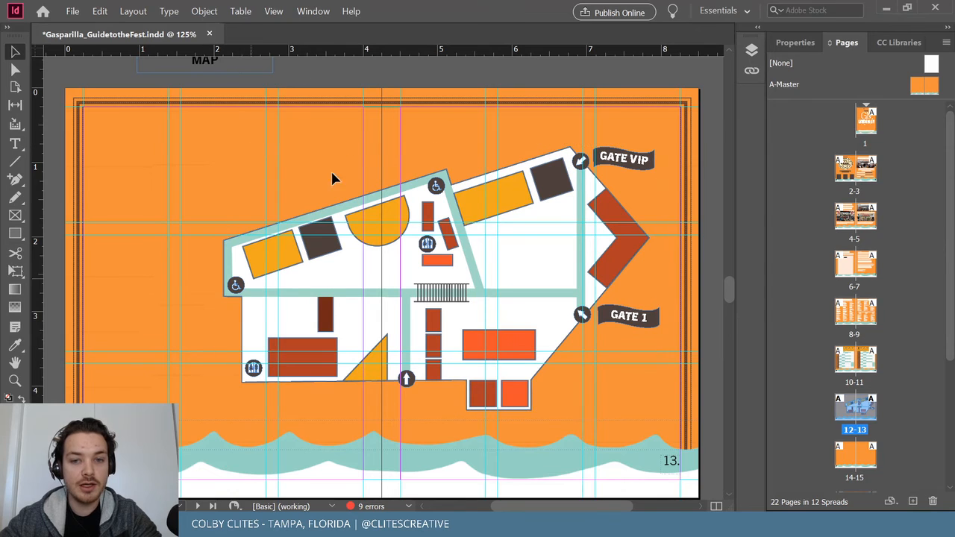
Paste the GATE 1 flag in place over the map and save the guide.
right_click(506, 276)
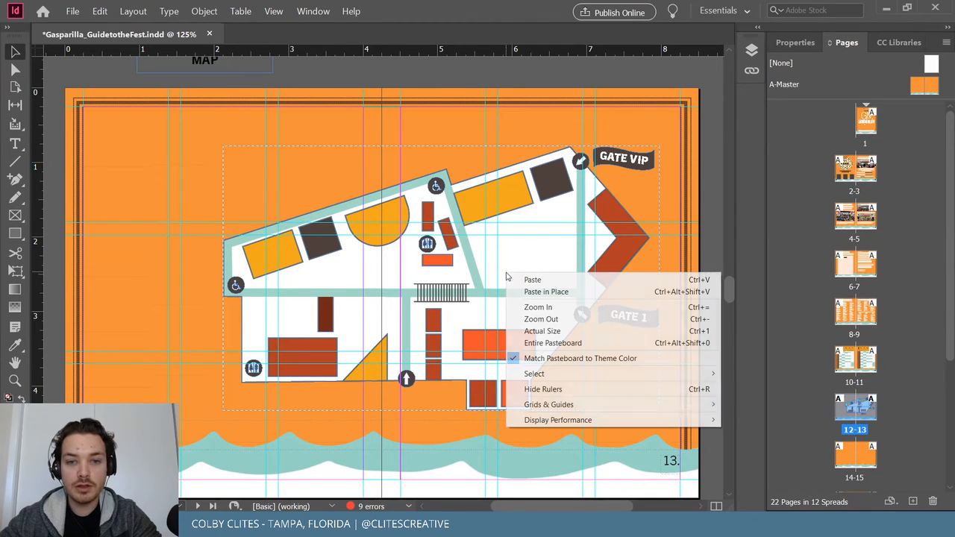
key("ctrl+alt+shift+v")
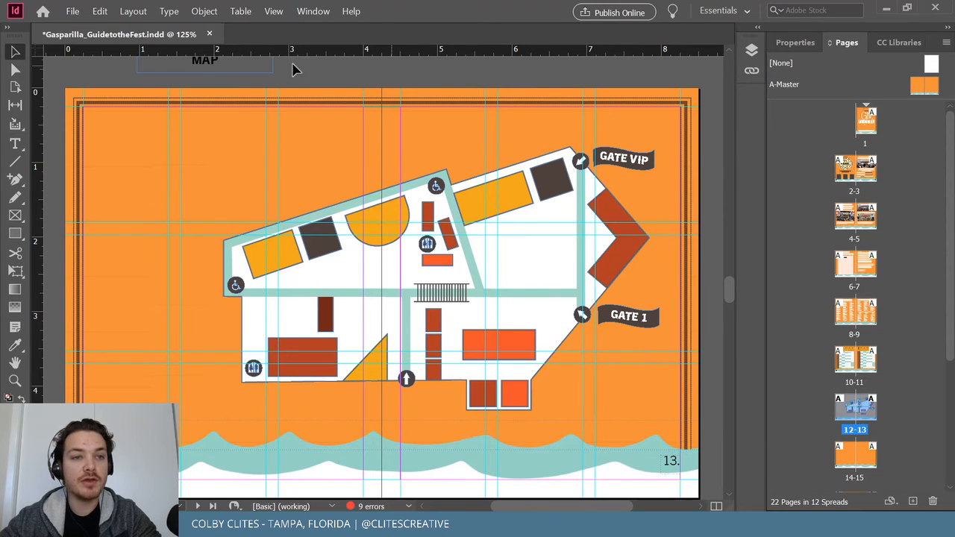
left_click(74, 11)
left_click(119, 91)
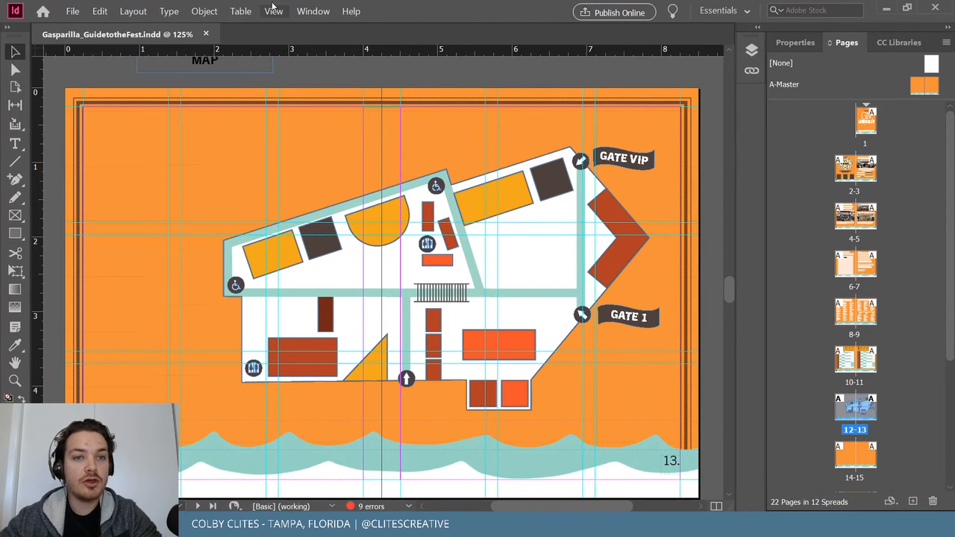
Preview the spread in Presentation screen mode, then minimize InDesign to return to Illustrator.
left_click(273, 12)
mouse_move(348, 191)
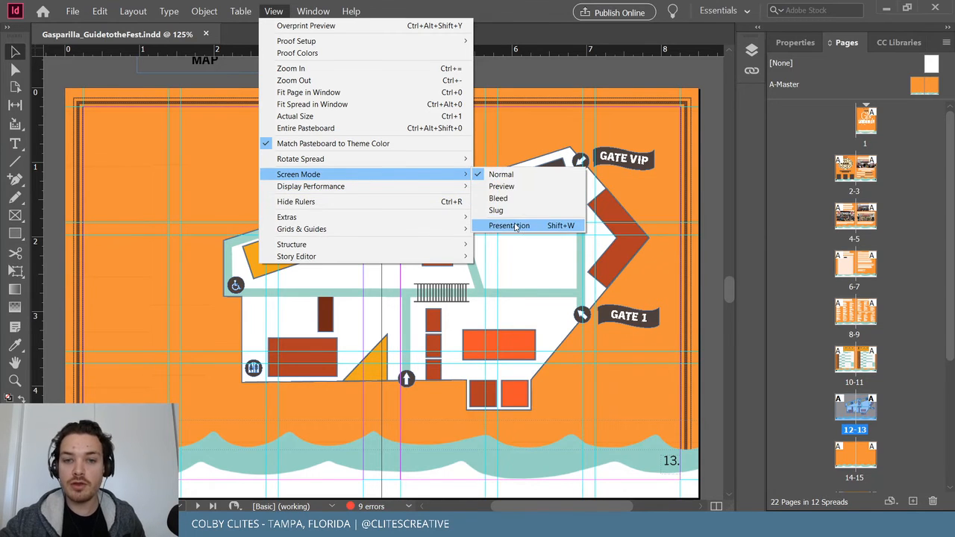
left_click(503, 222)
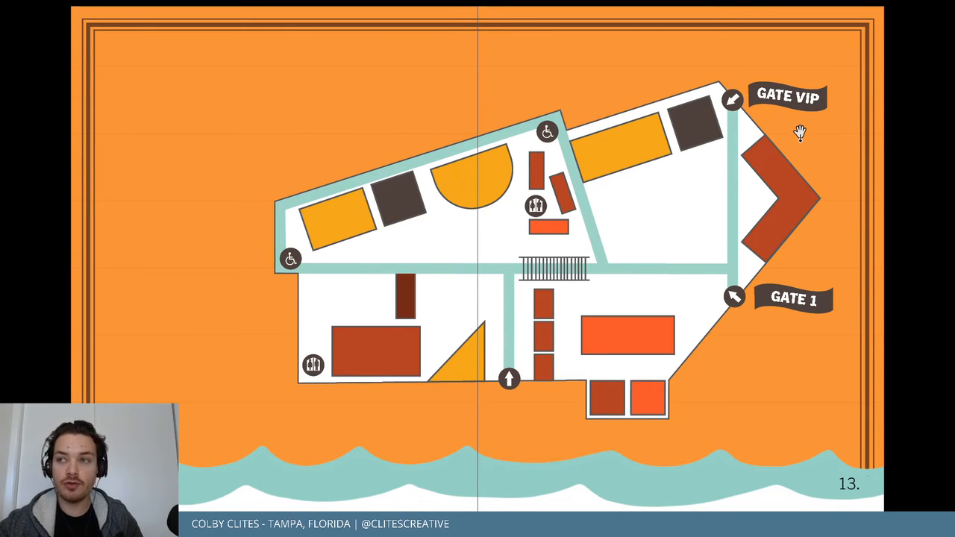
key("Escape")
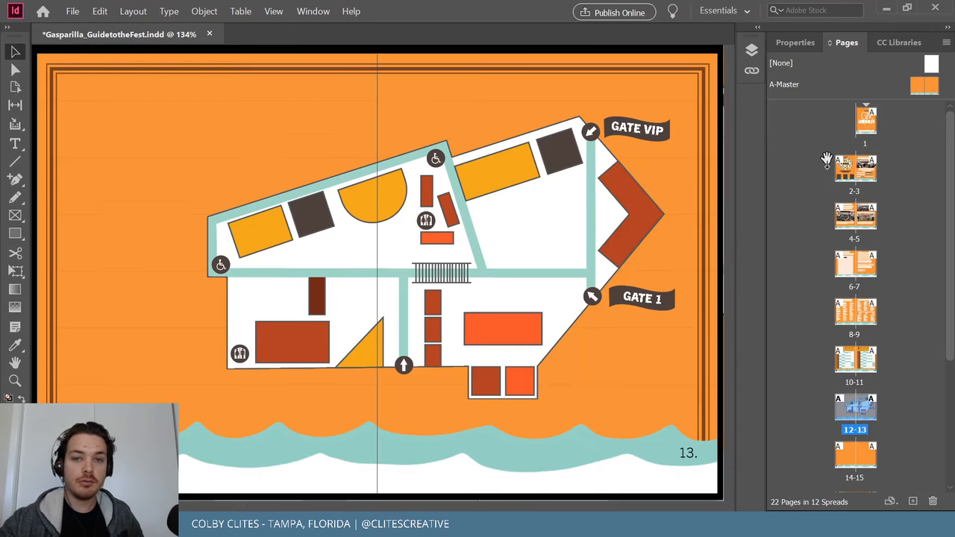
left_click(892, 10)
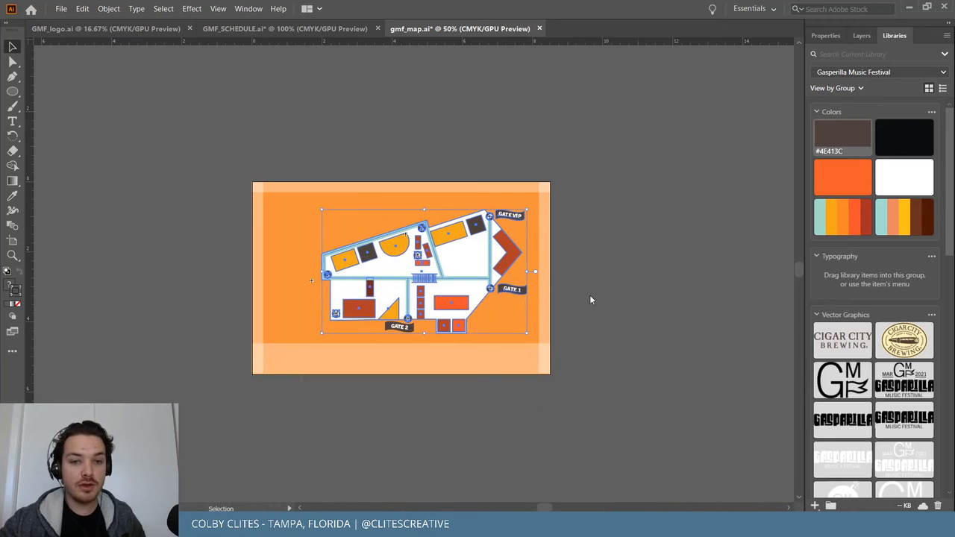
Ungroup the venue map artwork with Object > Ungroup.
key("ctrl+equal")
key("ctrl+equal")
key("ctrl+equal")
key("ctrl+minus")
scroll(594, 295, "left", 1)
scroll(594, 301, "left", 2)
left_click(530, 187)
left_click(108, 8)
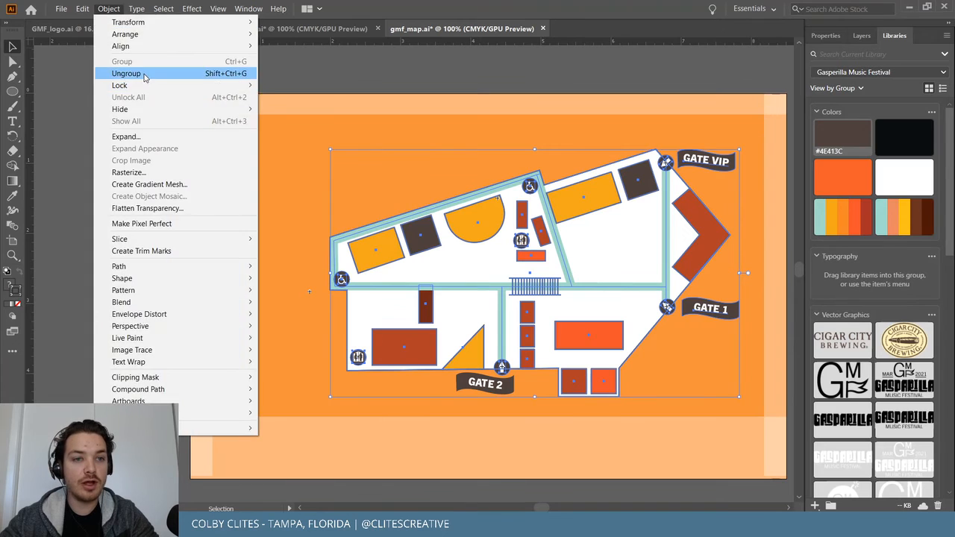
left_click(131, 73)
left_click(94, 153)
Alt-drag copies of the wheelchair, restroom and arrow icons to the artboard's top-left corner.
left_click(532, 187)
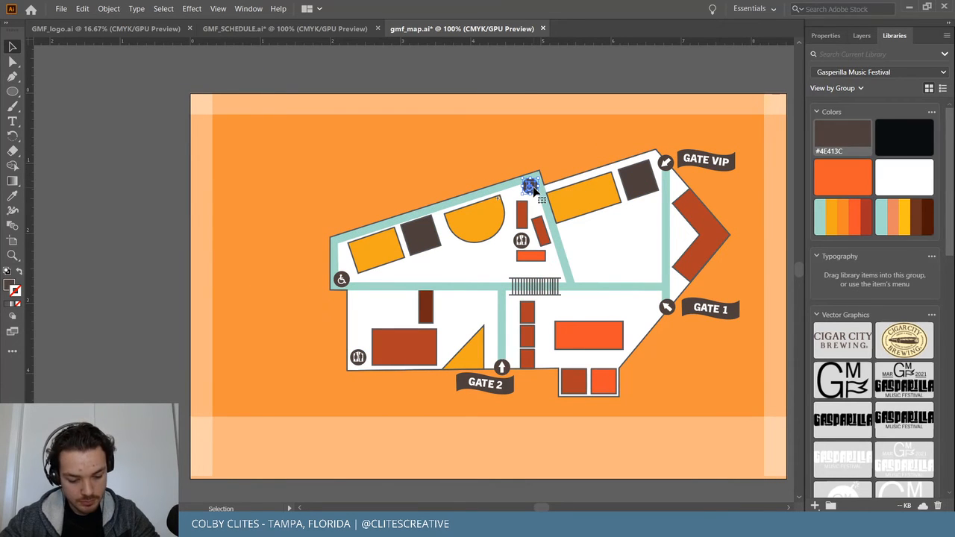
left_click_drag(532, 188, 232, 162)
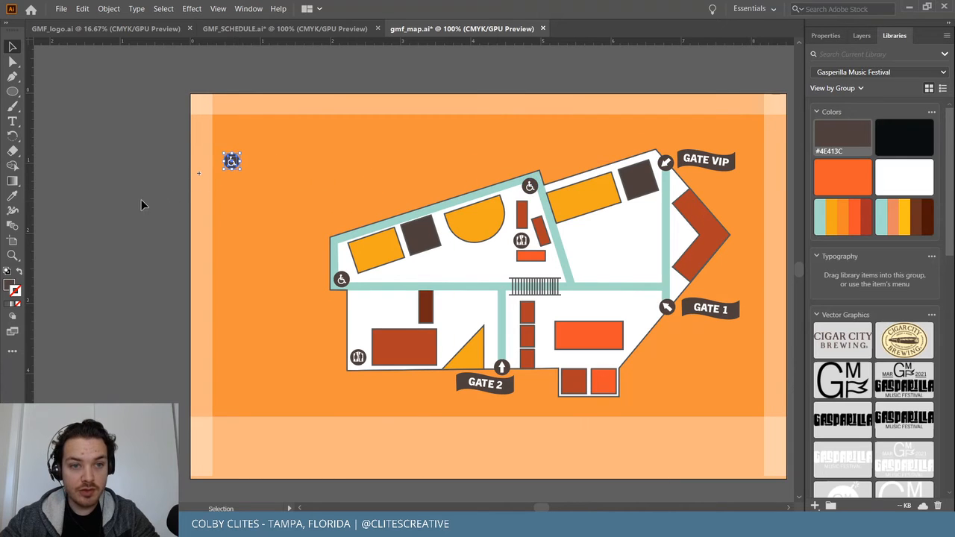
left_click_drag(359, 357, 231, 182)
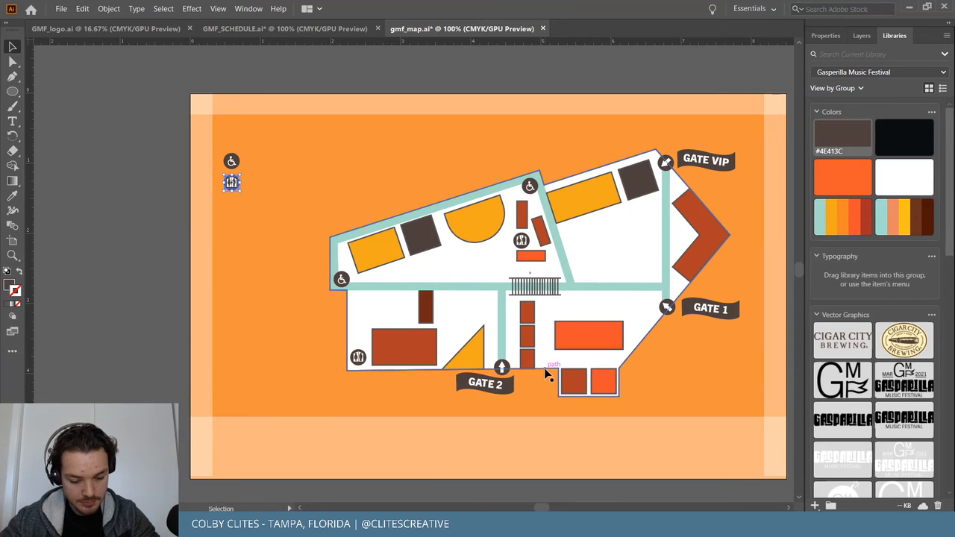
left_click(506, 367)
left_click_drag(504, 367, 233, 204)
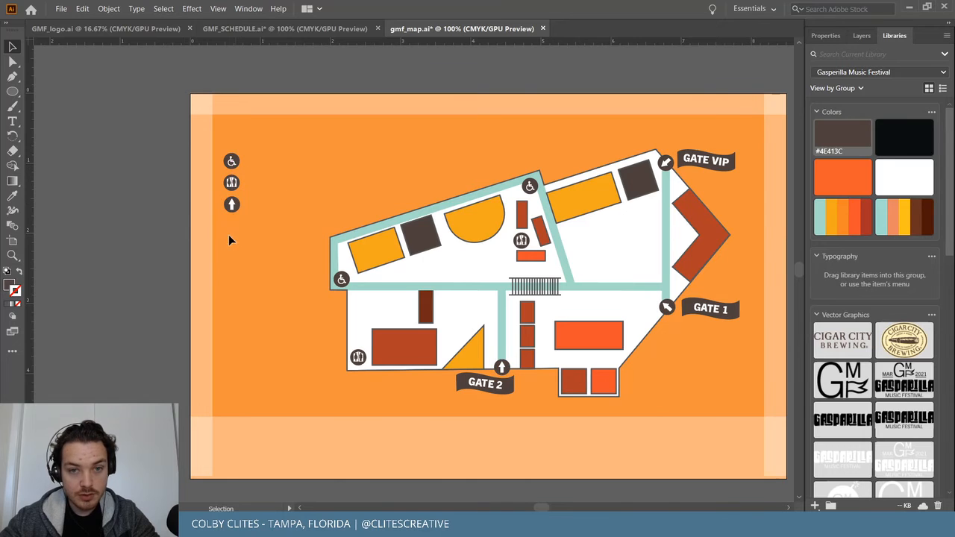
Switch over to the GMF_SCHEDULE.ai document.
key("ctrl+plus")
key("ctrl+plus")
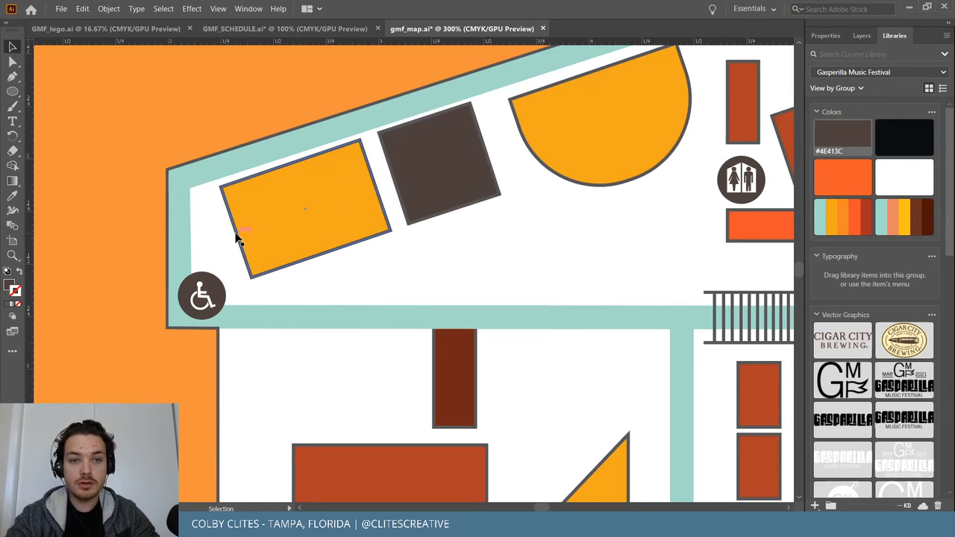
key("t")
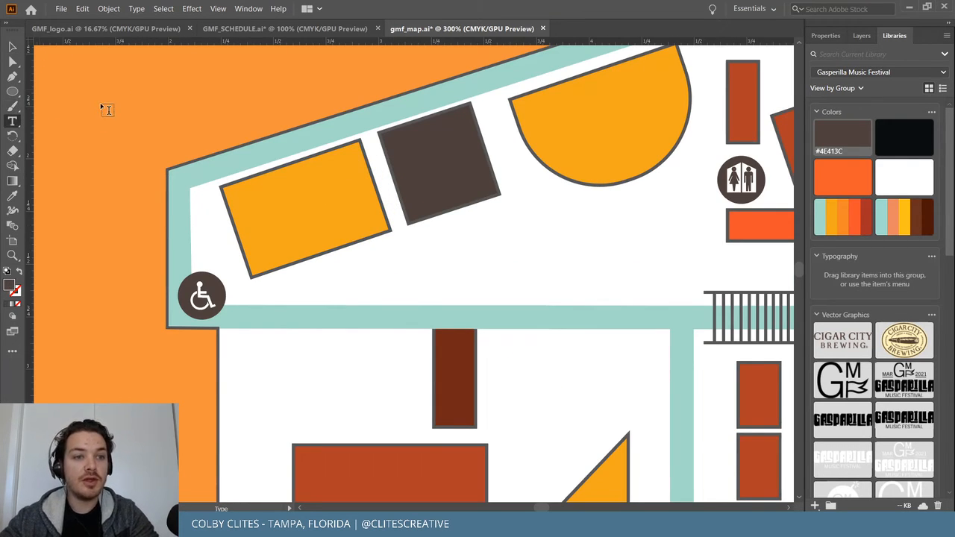
key("v")
left_click(240, 31)
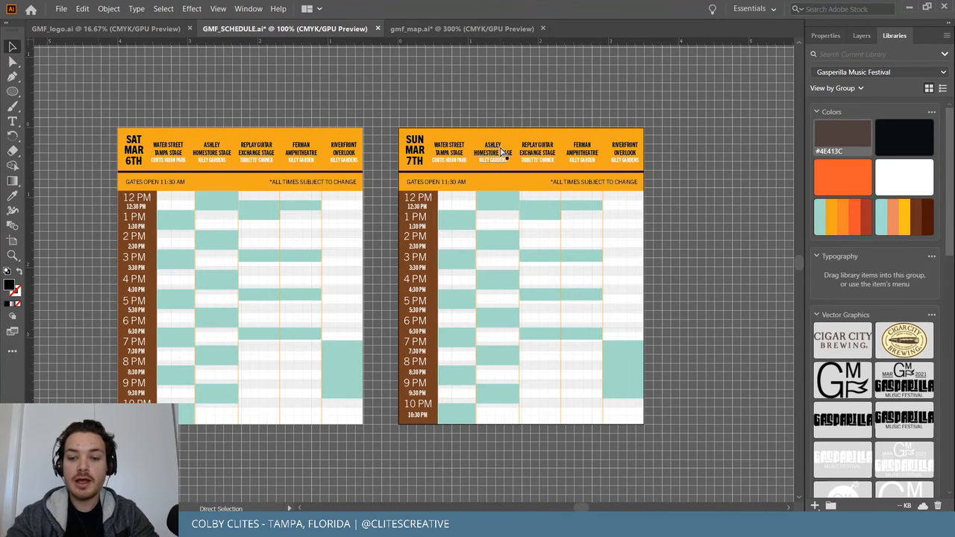
Zoom to the schedule header and ungroup all the schedule artwork.
key("ctrl+plus")
key("ctrl+plus")
key("ctrl+plus")
scroll(500, 147, "up", 4)
scroll(500, 147, "right", 1)
scroll(501, 152, "right", 3)
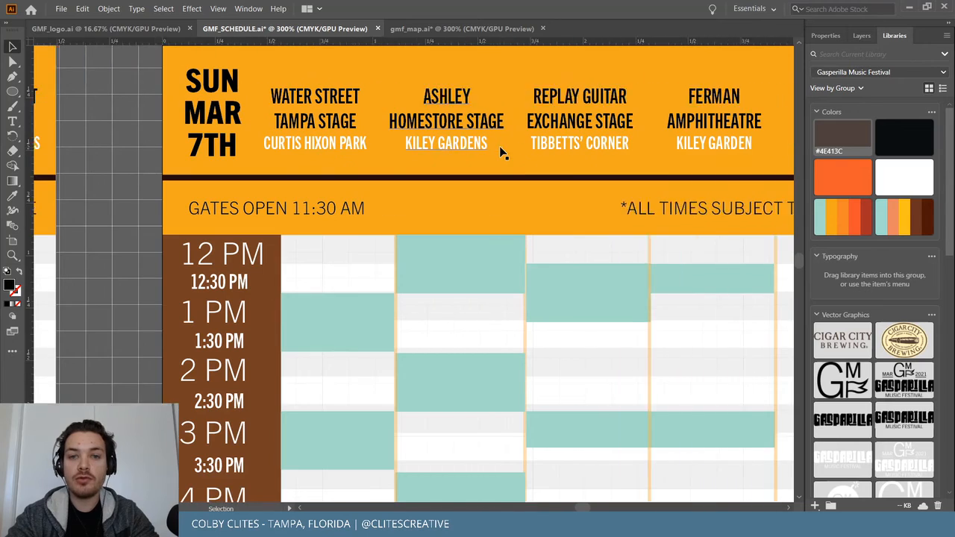
scroll(238, 138, "right", 2)
key("ctrl+a")
left_click(108, 8)
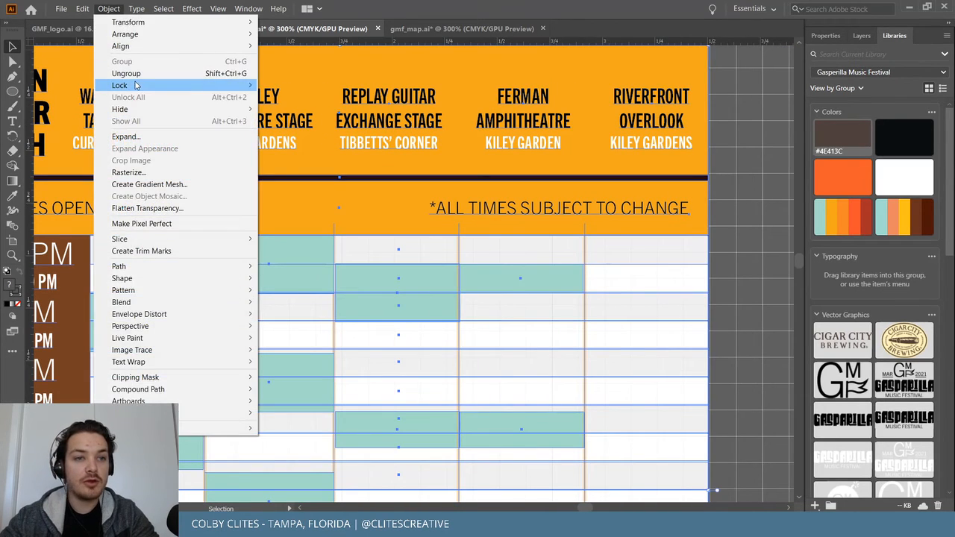
left_click(130, 72)
Select the row of stage-name headings and return to gmf_map.ai.
left_click(754, 127)
left_click(535, 127)
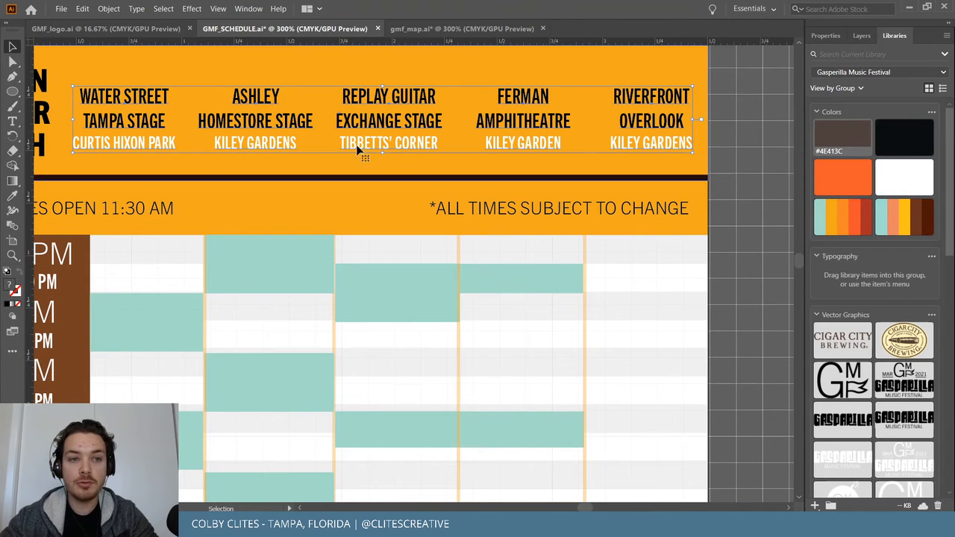
left_click(470, 29)
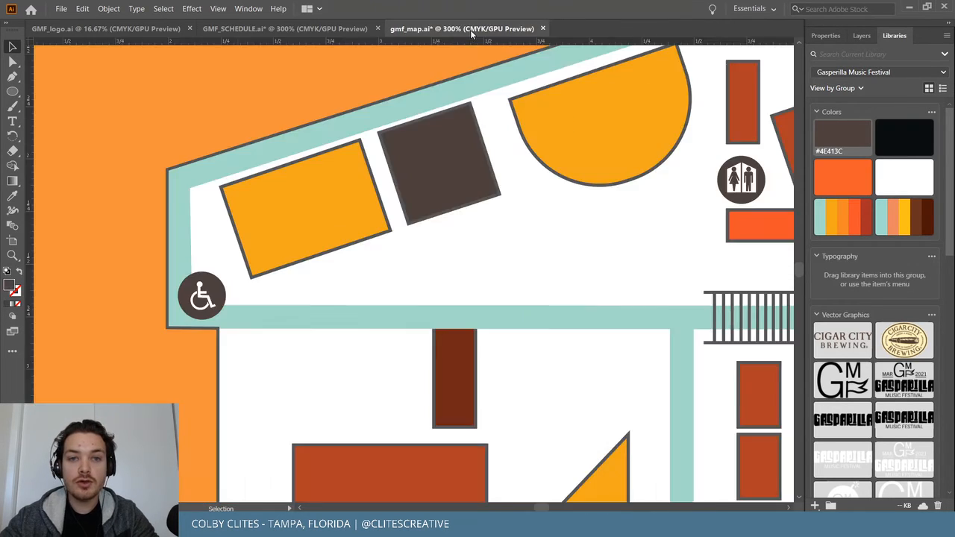
Paste the stage-name headings onto the map and drag them into place.
key("ctrl+minus")
key("ctrl+minus")
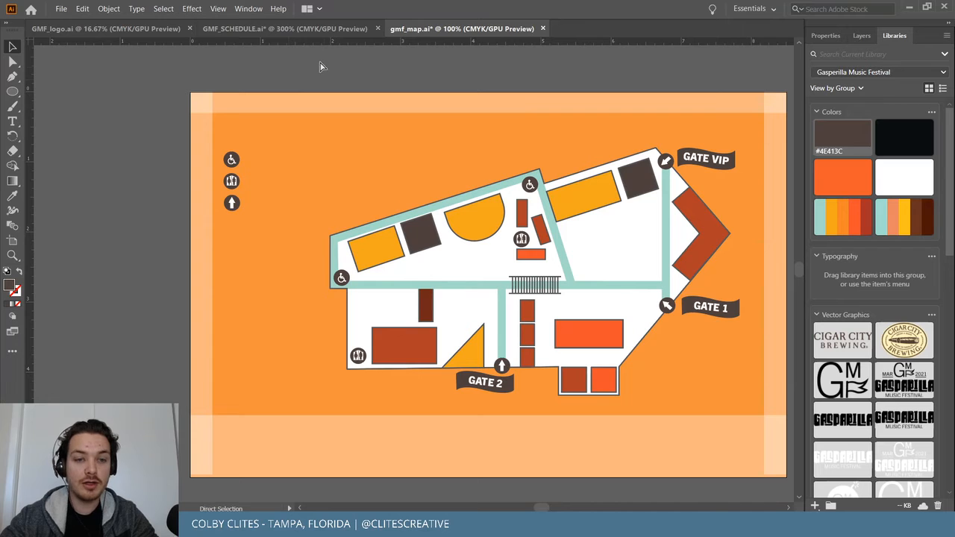
key("v")
key("ctrl+v")
left_click_drag(416, 272, 156, 286)
key("ctrl+plus")
key("ctrl+plus")
key("ctrl+plus")
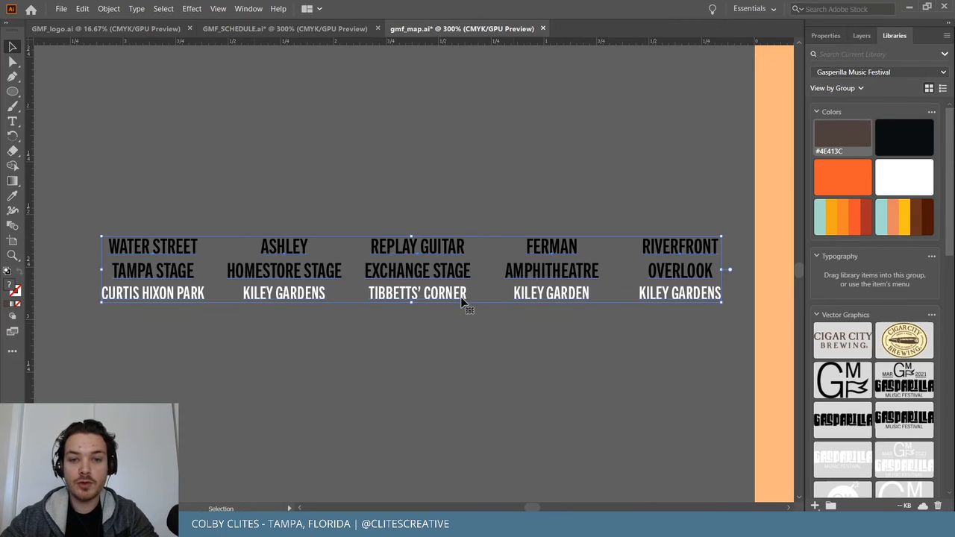
Ungroup the pasted stage-label headings into separate labels.
double_click(159, 270)
double_click(179, 195)
left_click(172, 261)
left_click(108, 9)
left_click(127, 73)
left_click(250, 165)
Delete the ASHLEY HOMESTORE STAGE lines so that label reads only KILEY GARDENS.
left_click(161, 261)
left_click(108, 9)
left_click(447, 141)
left_click(285, 247)
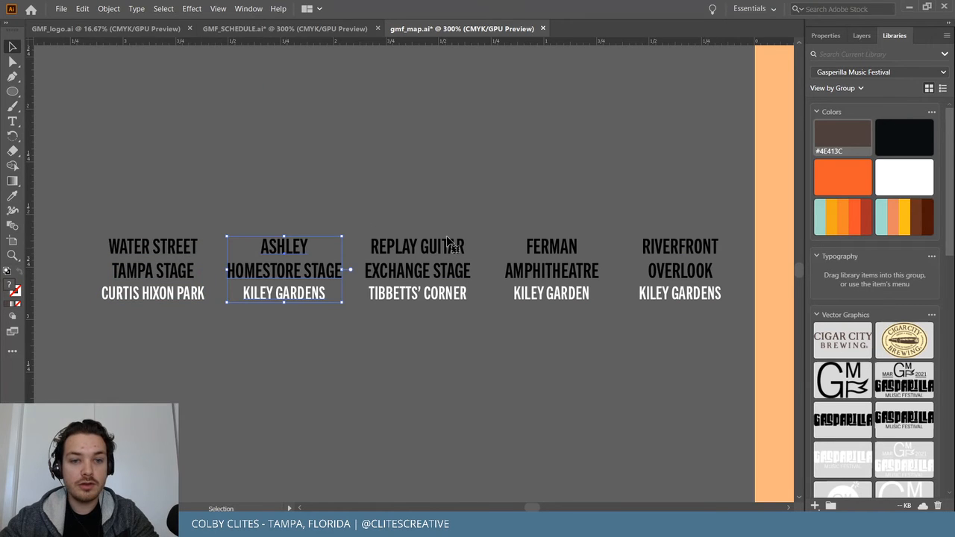
double_click(320, 274)
triple_click(323, 276)
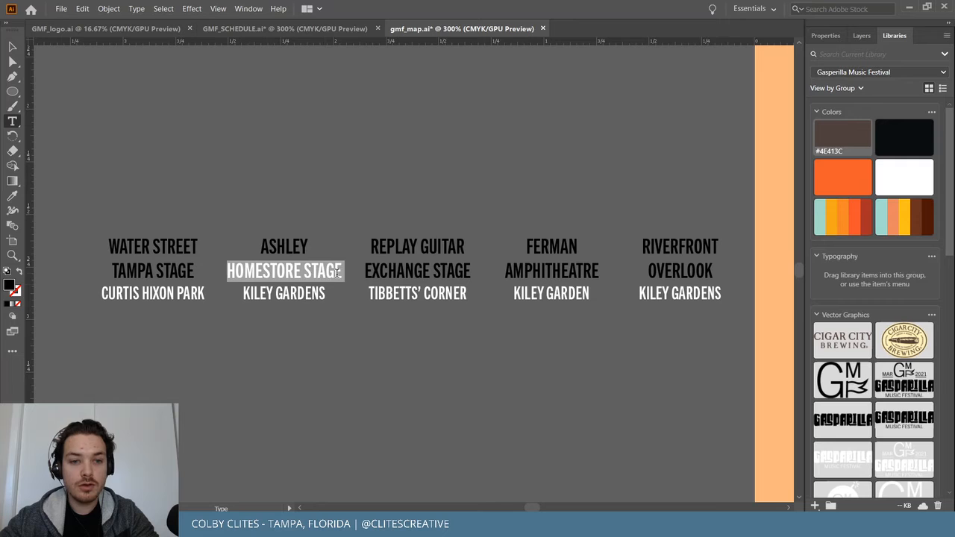
left_click(331, 273)
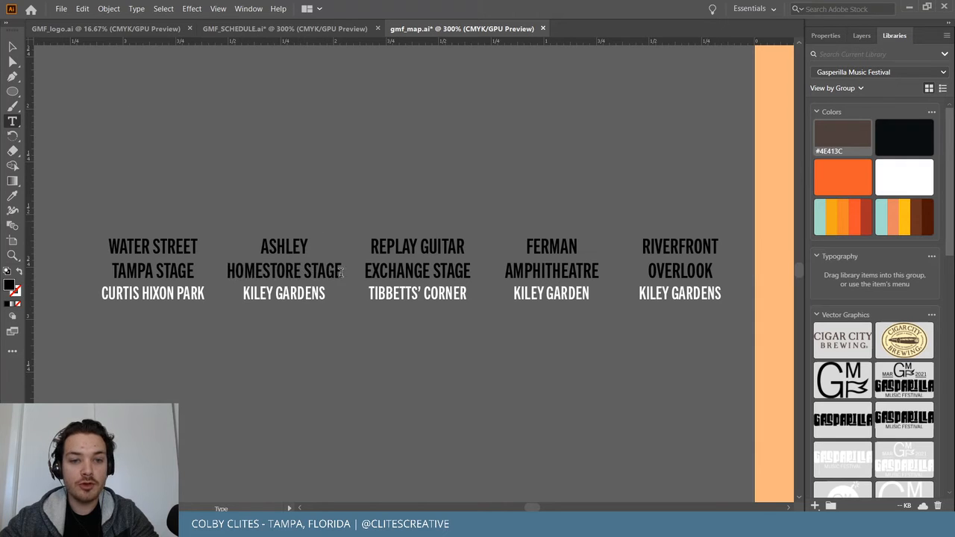
left_click_drag(341, 273, 235, 241)
key("BackSpace")
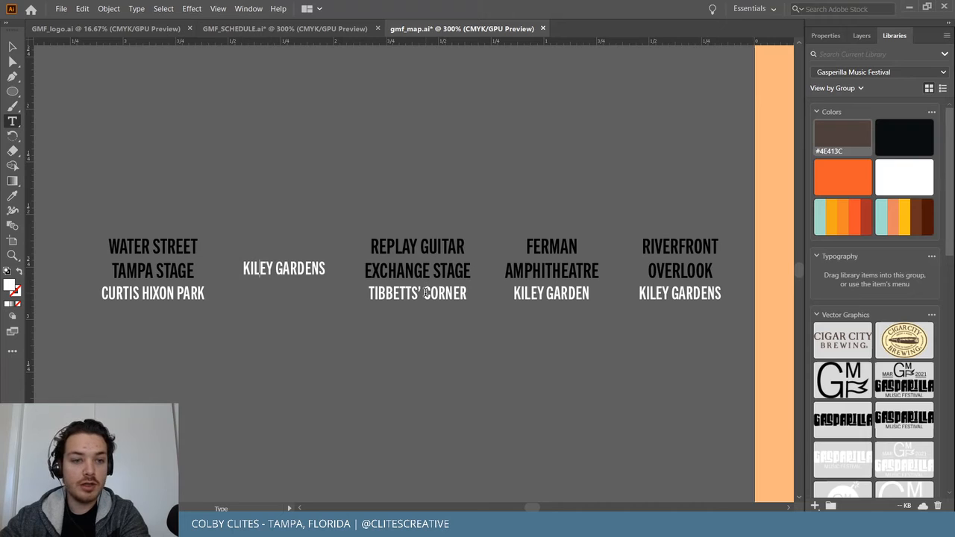
key("BackSpace")
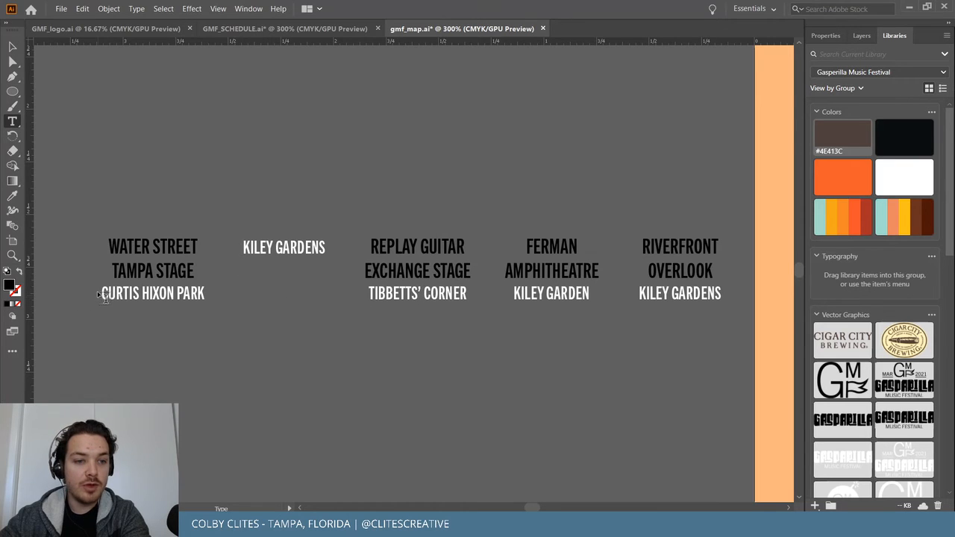
Delete the WATER STREET TAMPA STAGE lines, leaving CURTIS HIXON PARK, and undo a stray deletion.
left_click_drag(103, 293, 95, 246)
key("BackSpace")
left_click_drag(371, 294, 352, 216)
key("BackSpace")
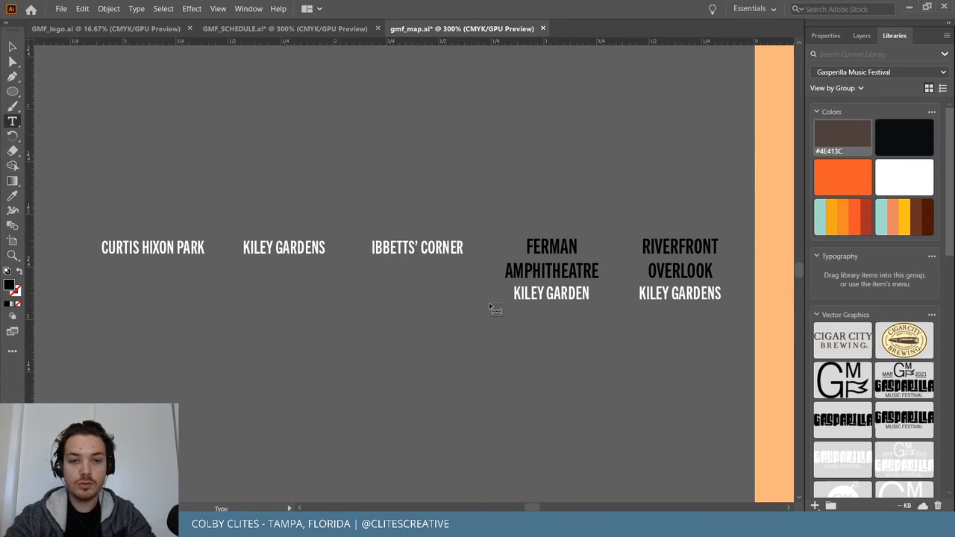
key("Escape")
key("ctrl+z")
key("ctrl+z")
key("ctrl+z")
key("ctrl+z")
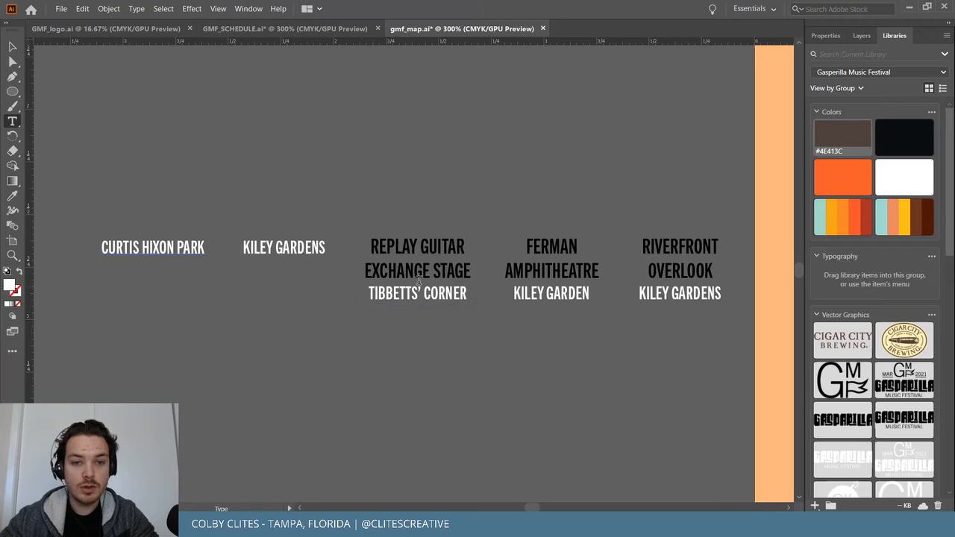
Remove the extra lines from the REPLAY GUITAR, FERMAN AMPHITHEATRE and RIVERFRONT OVERLOOK labels.
left_click_drag(369, 292, 347, 258)
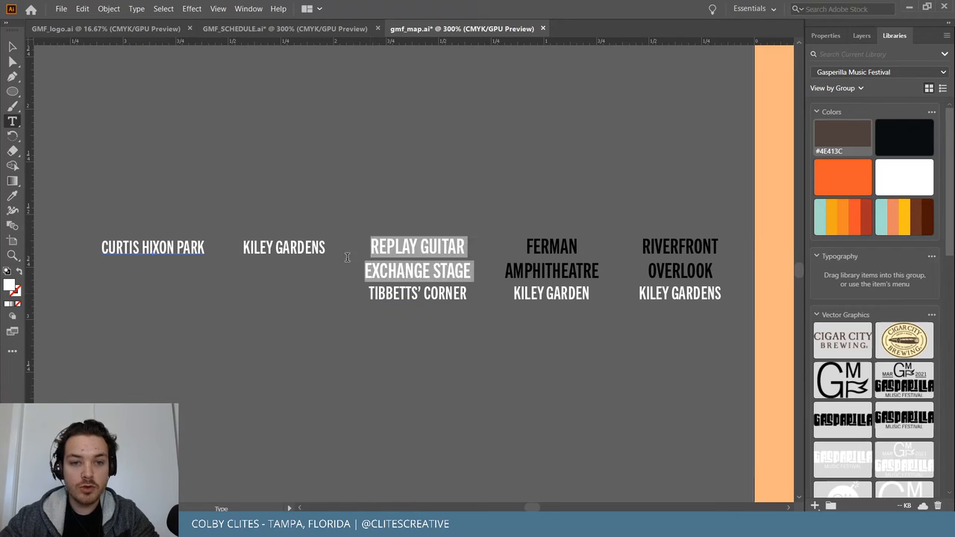
key("BackSpace")
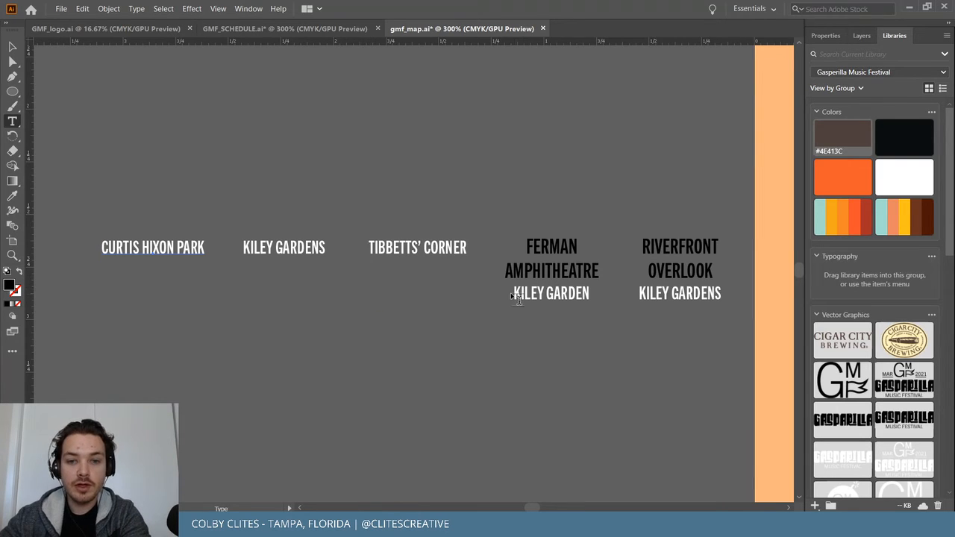
left_click_drag(515, 294, 499, 235)
key("BackSpace")
left_click_drag(641, 293, 627, 220)
key("BackSpace")
key("Escape")
Select all five venue labels and expand them into outlined shapes.
left_click(148, 181)
key("ctrl+a")
left_click(109, 8)
left_click(131, 138)
left_click(43, 185)
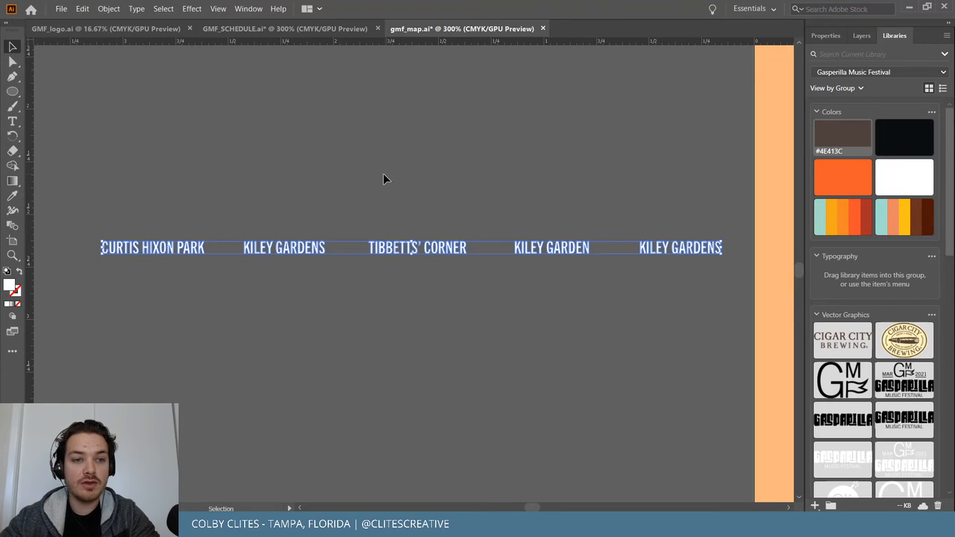
left_click(383, 179)
Select the five venue labels and move them up above the map.
key("ctrl+minus")
key("ctrl+minus")
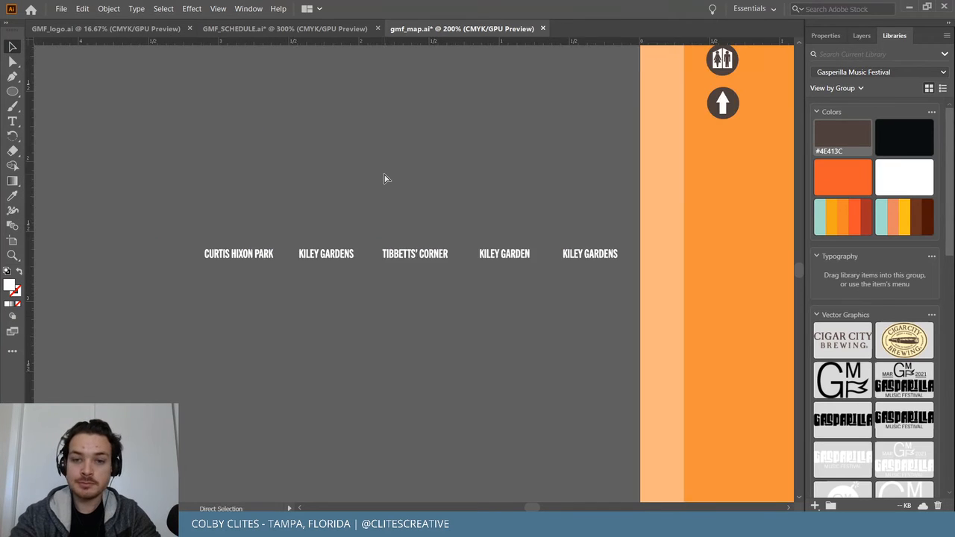
scroll(384, 177, "right", 5)
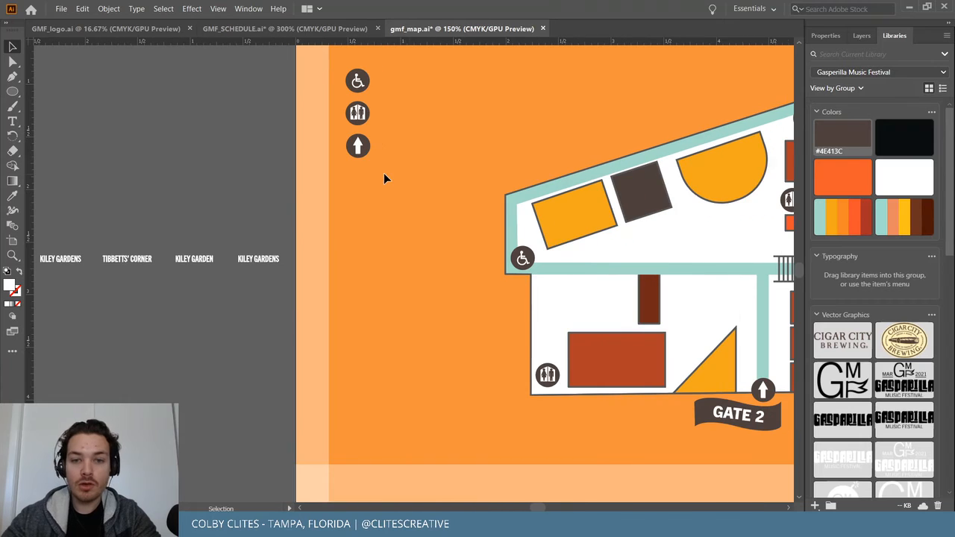
left_click_drag(536, 507, 534, 506)
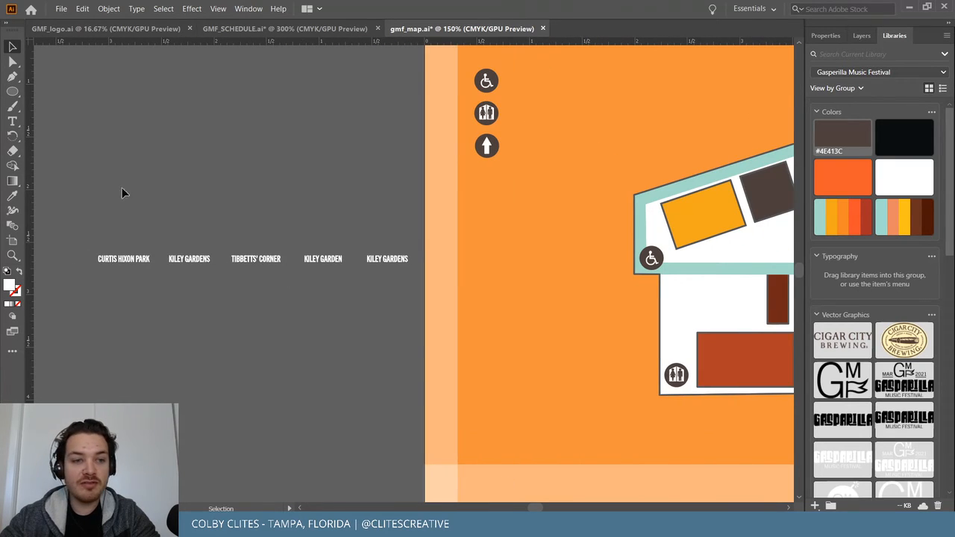
left_click_drag(380, 302, 391, 298)
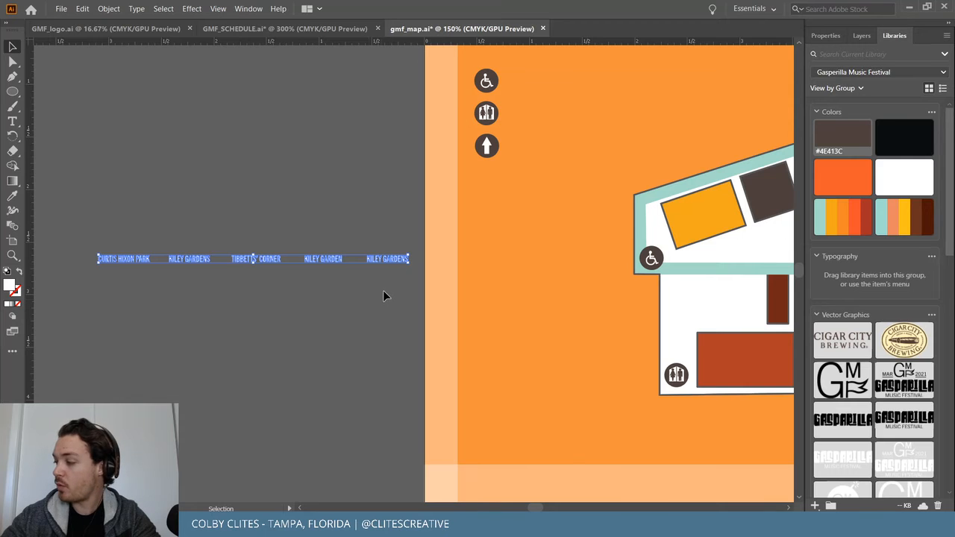
left_click_drag(334, 258, 753, 116)
scroll(753, 115, "left", 6)
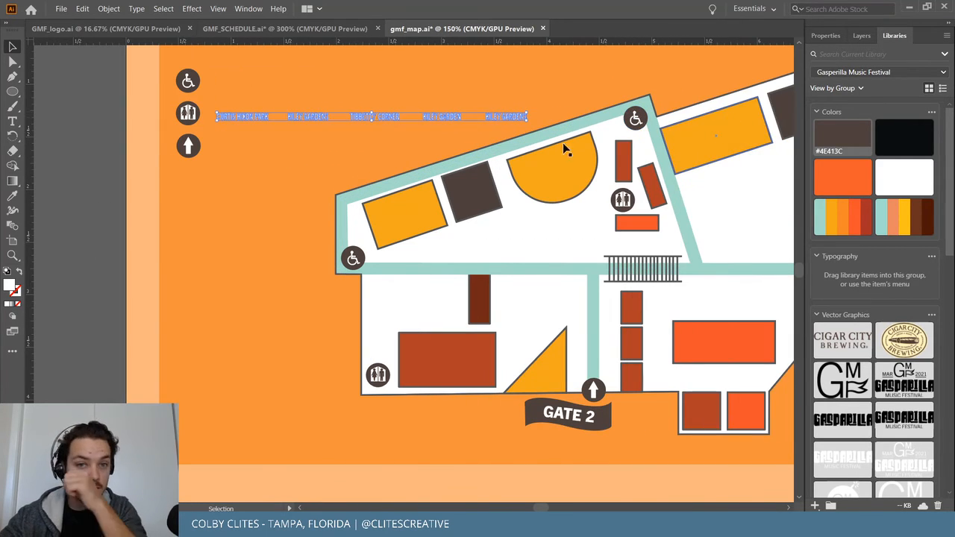
left_click_drag(495, 116, 619, 86)
key("ctrl+equal")
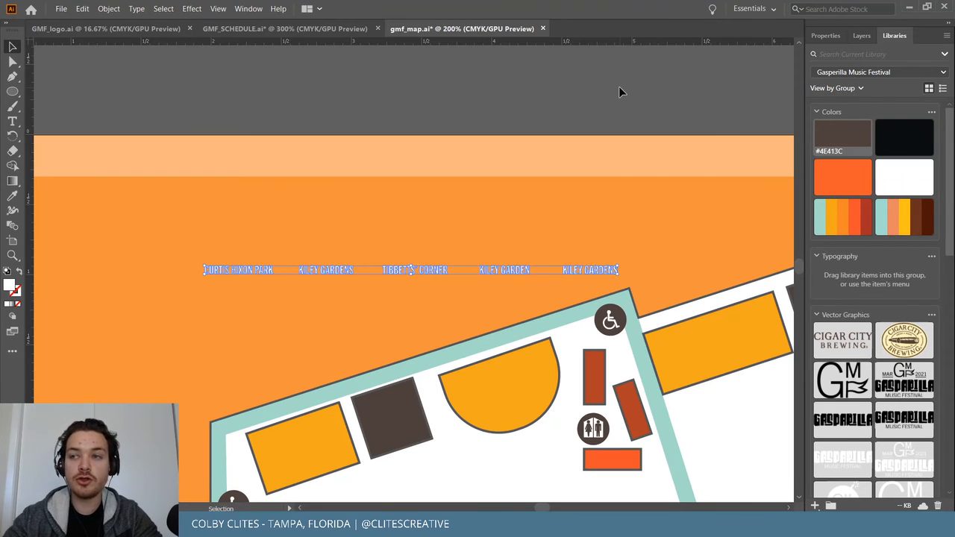
left_click(613, 87)
Try moving CURTIS HIXON PARK, then undo it back into the label row.
scroll(606, 113, "down", 5)
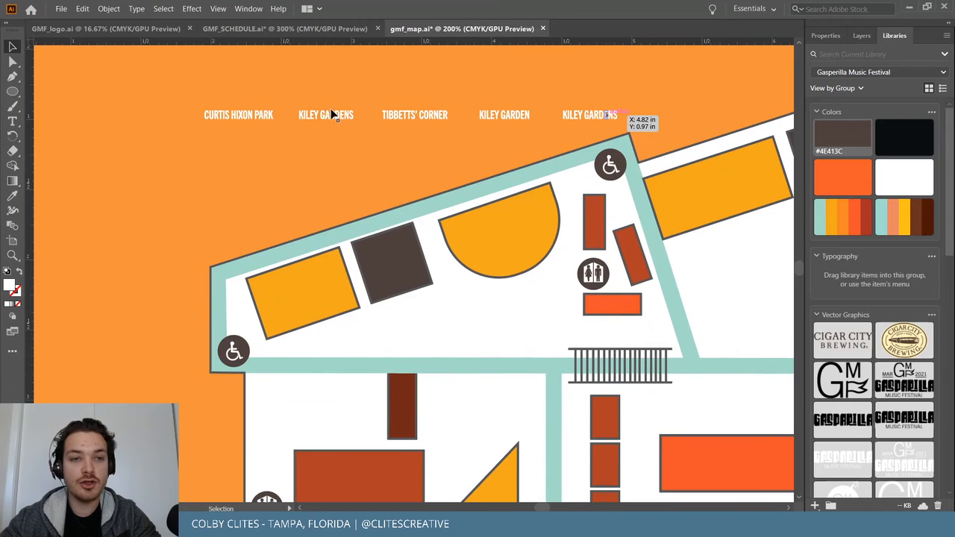
left_click_drag(258, 112, 740, 159)
scroll(672, 167, "right", 10)
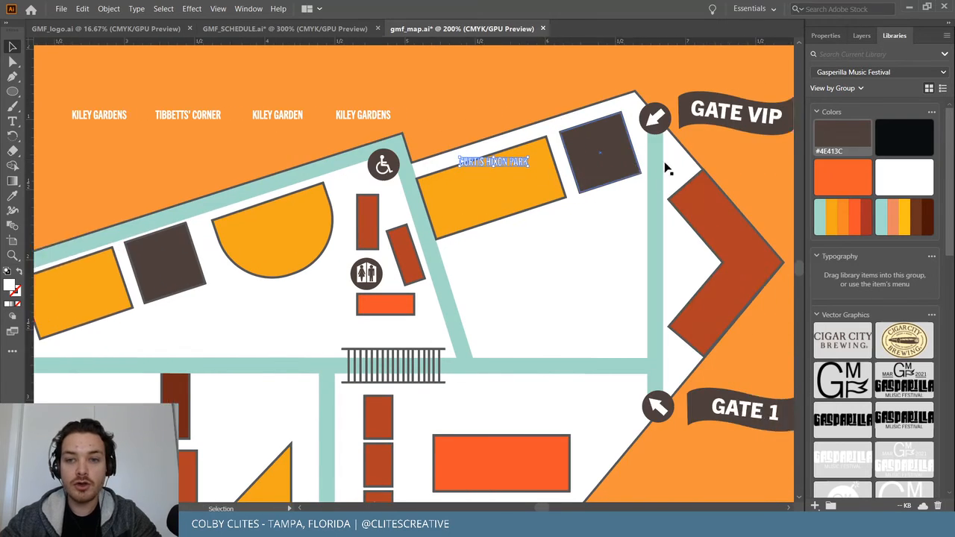
scroll(395, 163, "right", 1)
left_click_drag(402, 161, 396, 187)
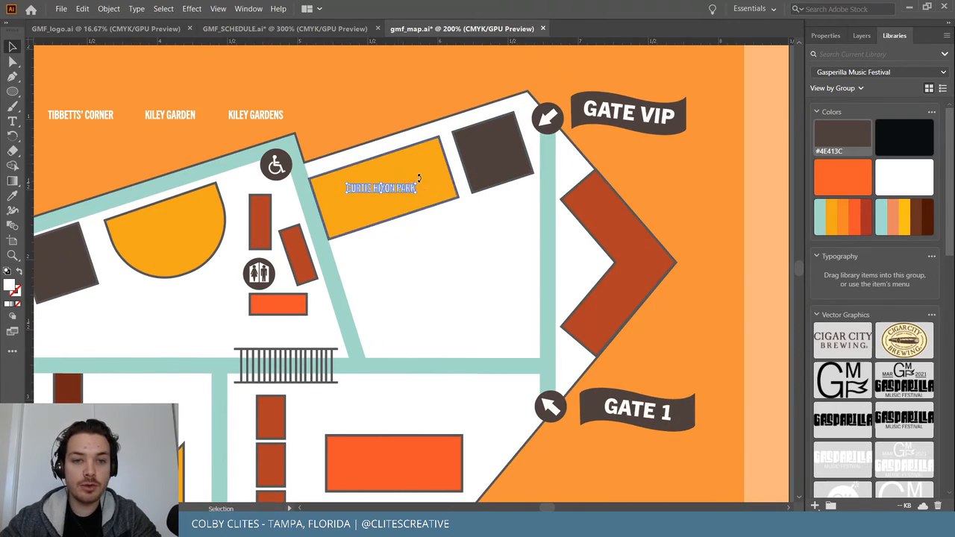
key("ctrl+z")
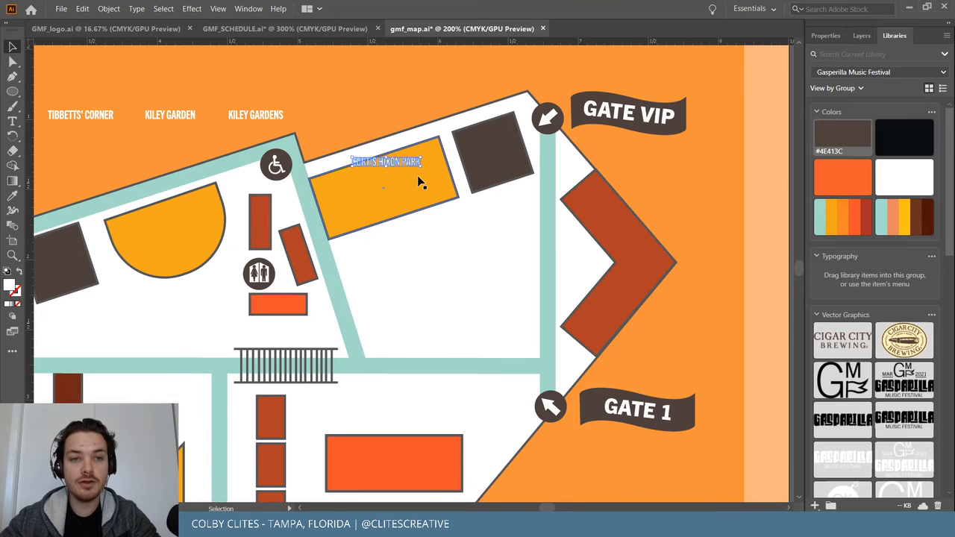
key("ctrl+z")
scroll(403, 172, "left", 7)
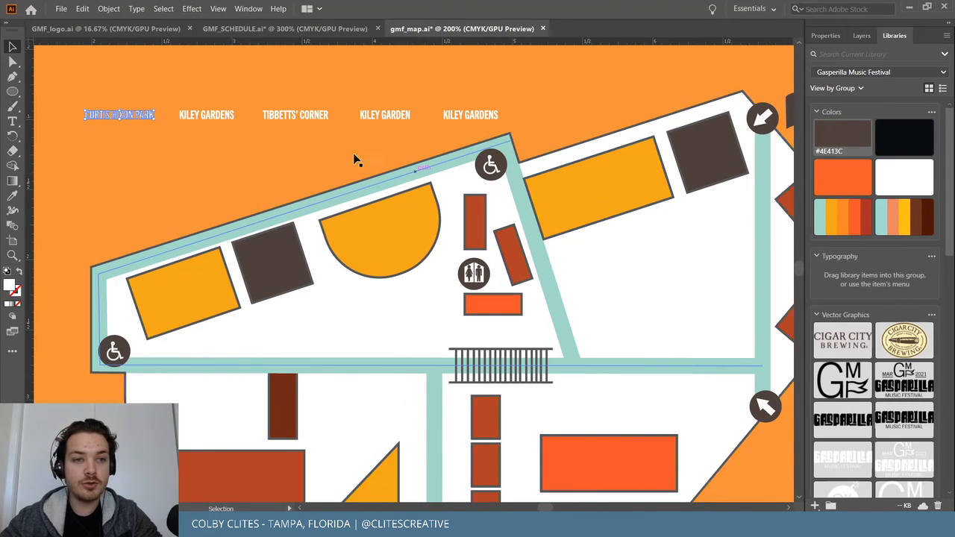
Scale up the five labels together and nudge KILEY GARDENS up and left.
left_click_drag(91, 88, 566, 122)
left_click_drag(511, 111, 675, 84)
left_click(637, 88)
left_click_drag(637, 118, 612, 96)
Place CURTIS HIXON PARK on the tilted orange building, rotated about 19° to match.
left_click_drag(160, 116, 653, 163)
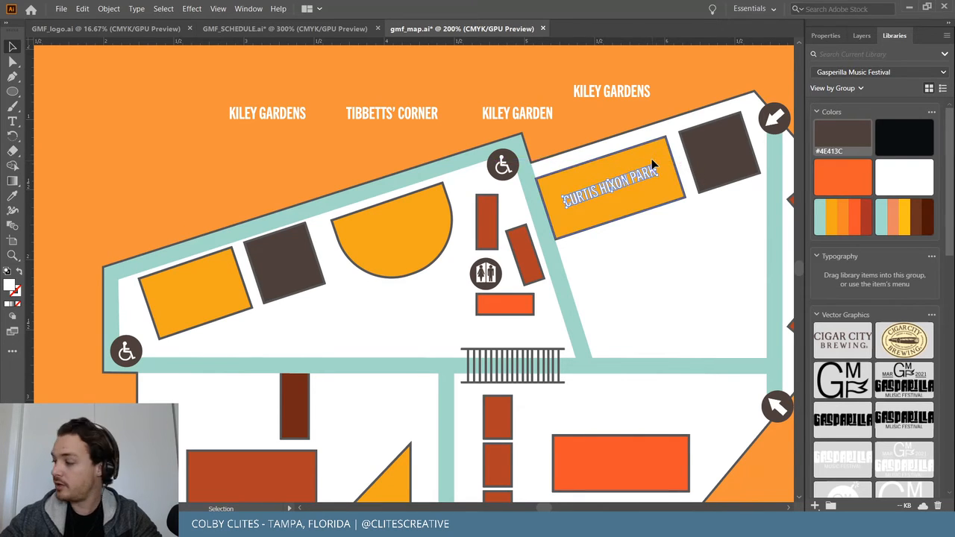
key("a")
key("ctrl+equal")
key("ctrl+equal")
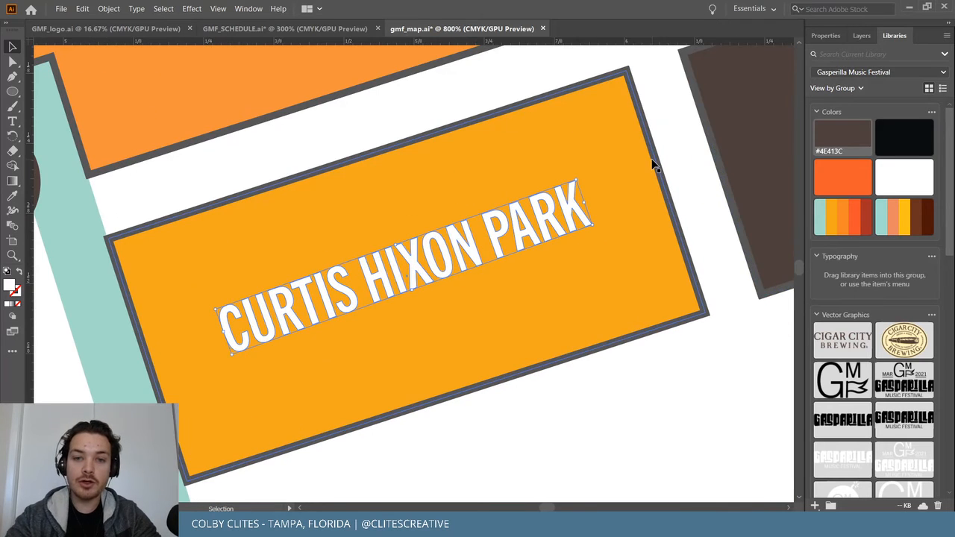
left_click_drag(578, 174, 579, 176)
Fine-tune the CURTIS HIXON PARK label's rotation to align with the building.
double_click(404, 130)
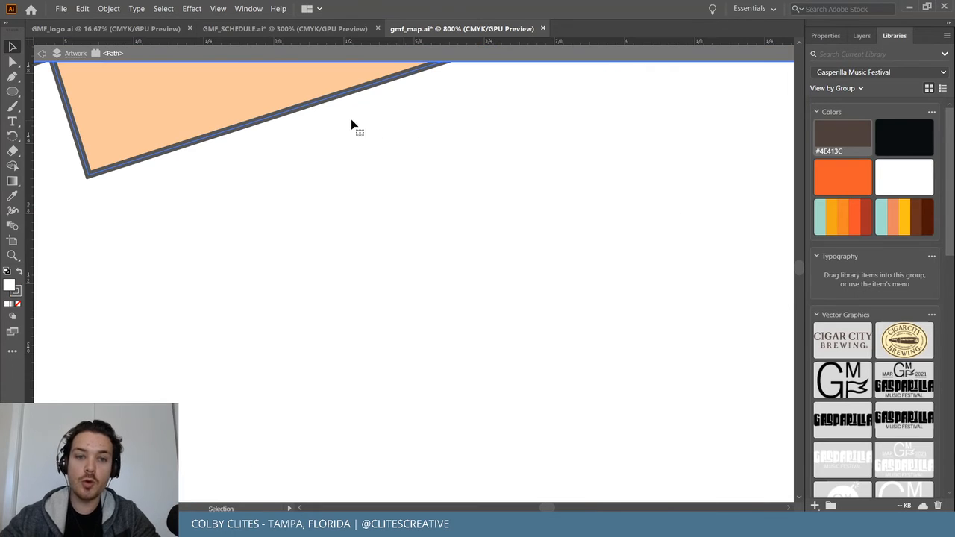
key("ctrl+1")
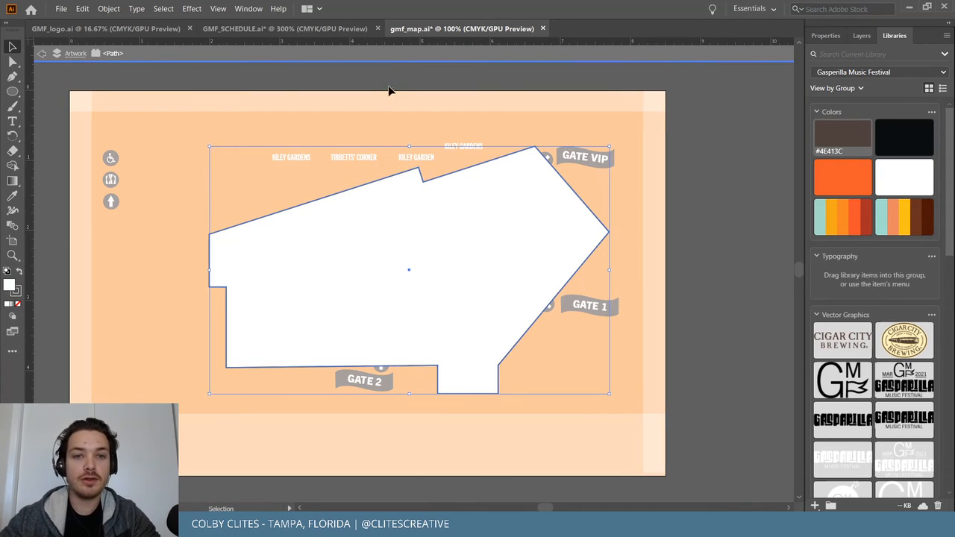
double_click(388, 66)
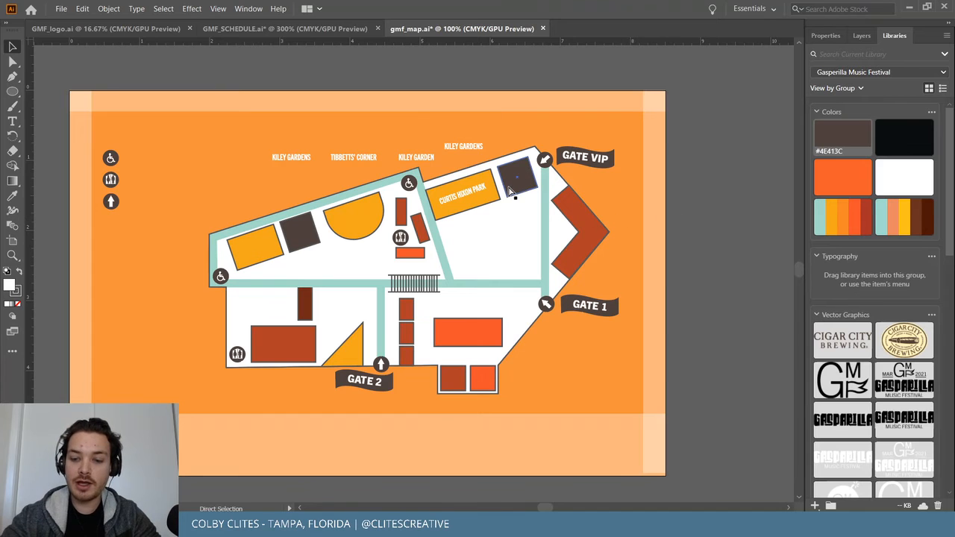
key("ctrl+plus")
key("ctrl+plus")
key("ctrl+plus")
key("ctrl+plus")
scroll(509, 192, "up", 5)
scroll(509, 192, "right", 4)
key("ctrl+plus")
key("ctrl+plus")
left_click(550, 206)
left_click_drag(710, 111, 713, 118)
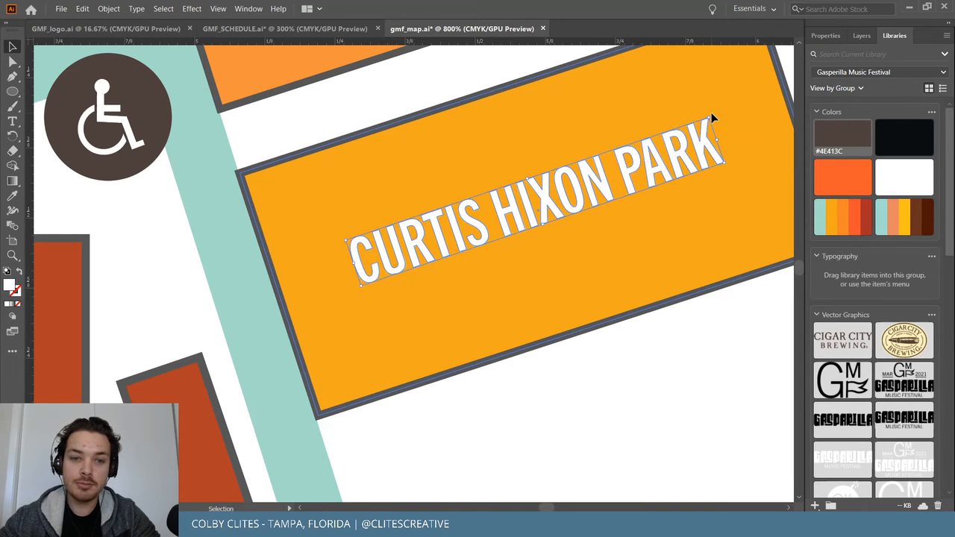
Exit isolation mode and lock the underlying map artwork with Object > Lock > Selection.
double_click(471, 80)
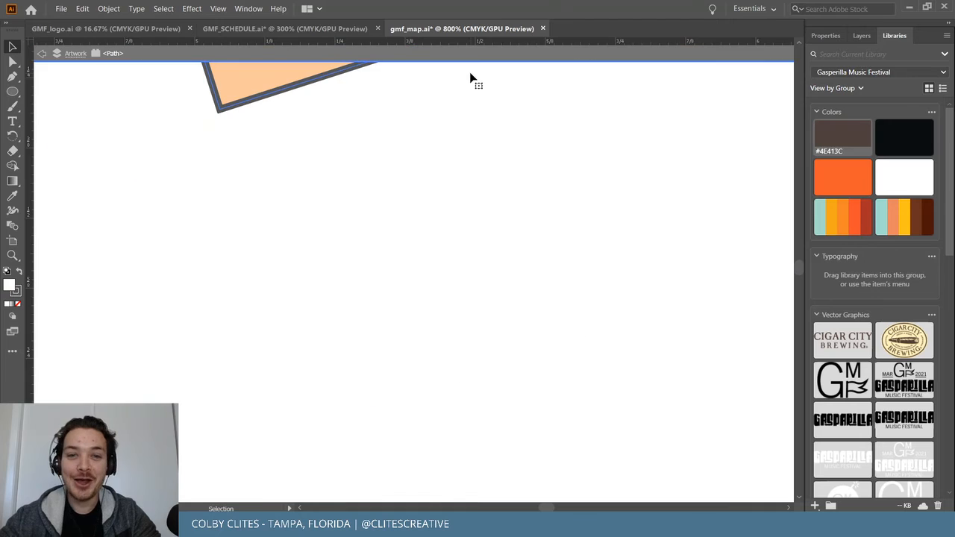
key("ctrl+minus")
key("ctrl+minus")
key("ctrl+minus")
key("ctrl+minus")
key("ctrl+minus")
key("ctrl+minus")
key("v")
double_click(323, 79)
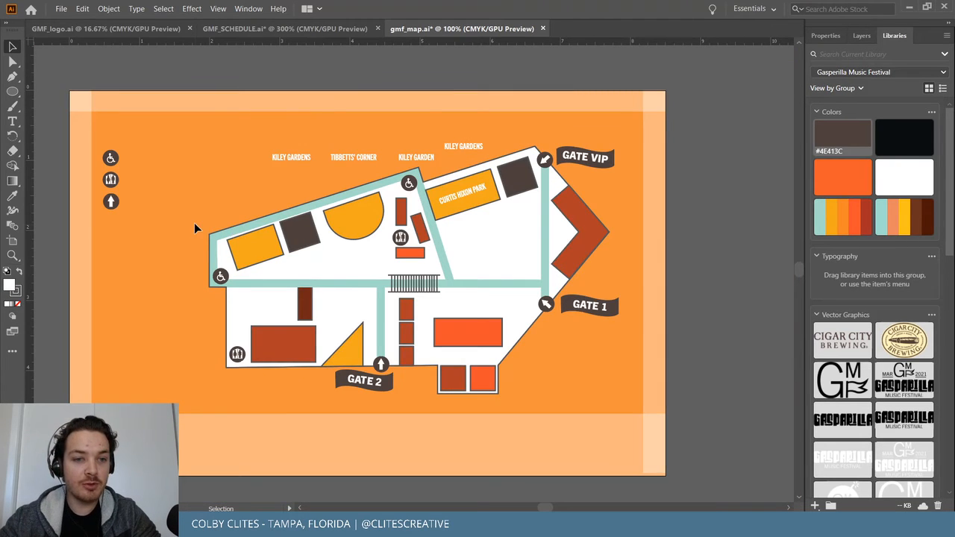
left_click(521, 323)
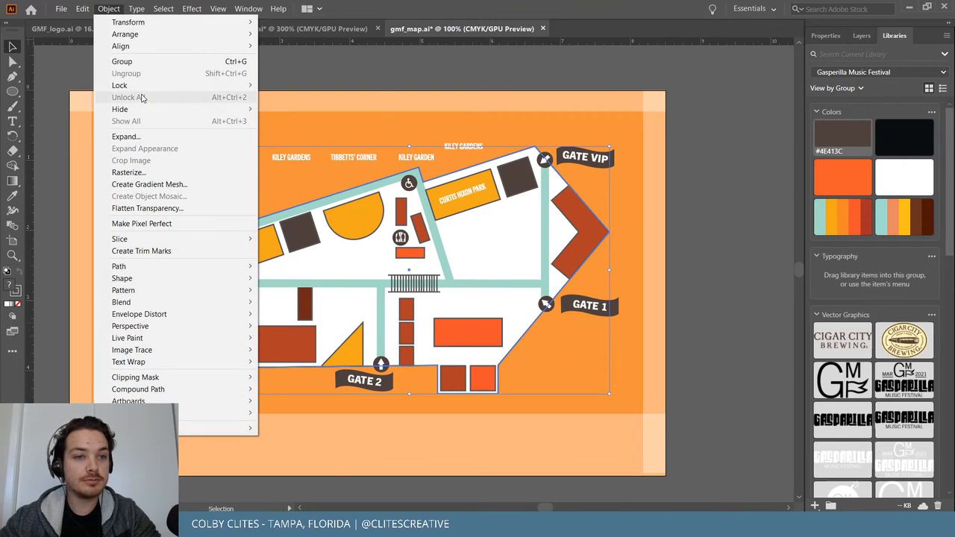
left_click(280, 85)
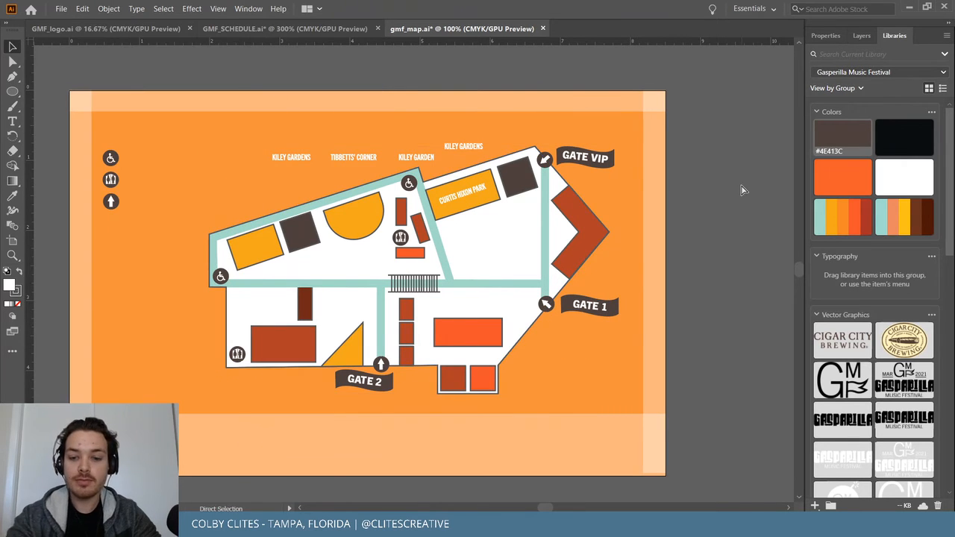
key("ctrl+equal")
key("ctrl+equal")
key("ctrl+equal")
key("ctrl+equal")
scroll(741, 190, "up", 2)
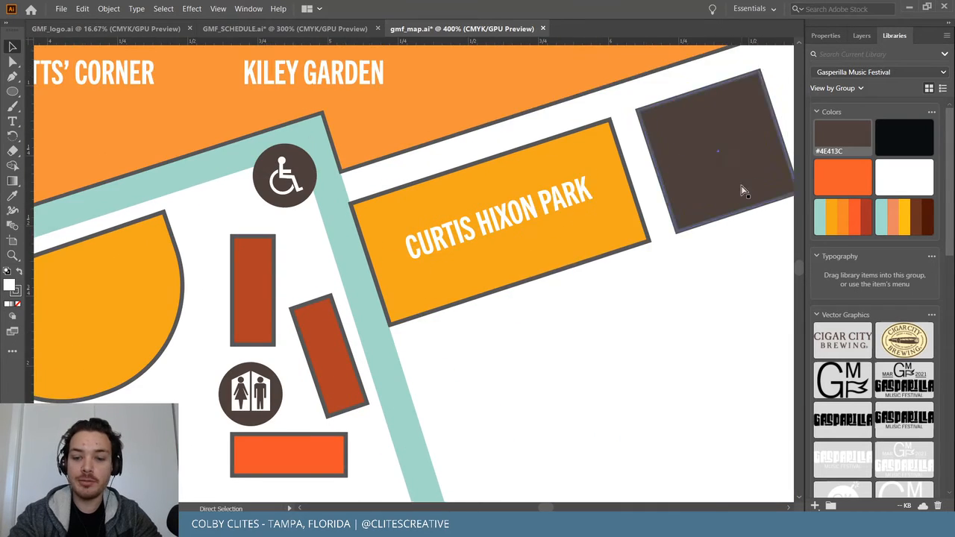
scroll(741, 190, "up", 1)
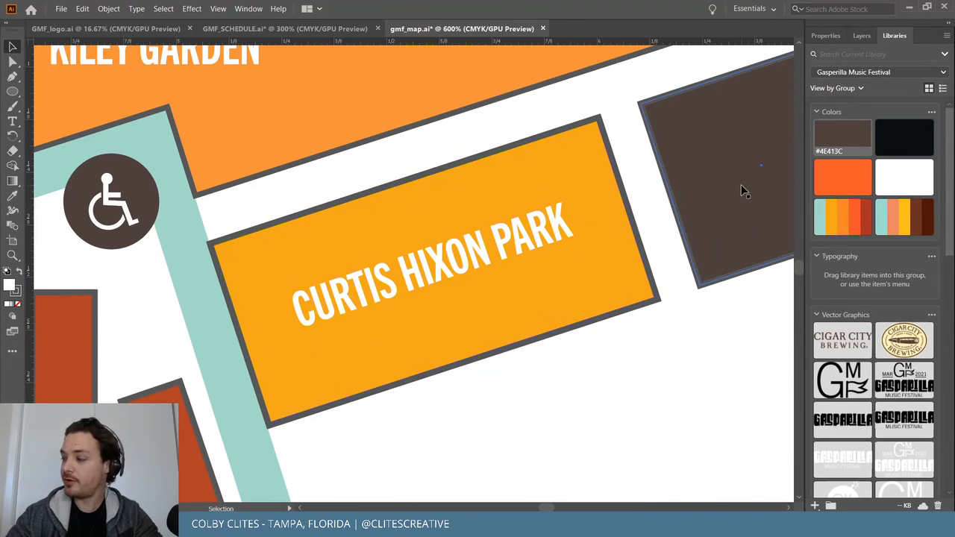
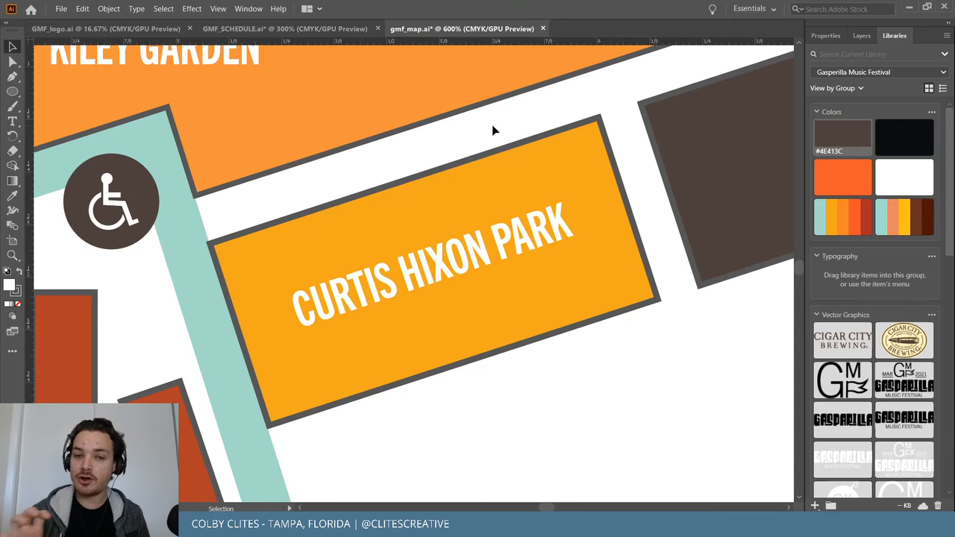
Check the CURTIS HIXON PARK label's 18.3° rotation against a temporary building copy, then delete the copy.
left_click(539, 221)
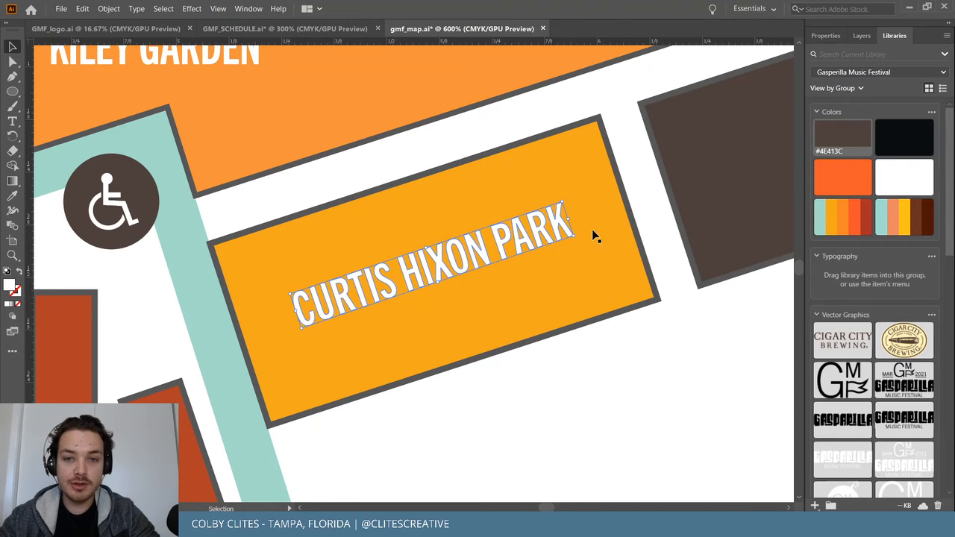
left_click(500, 153)
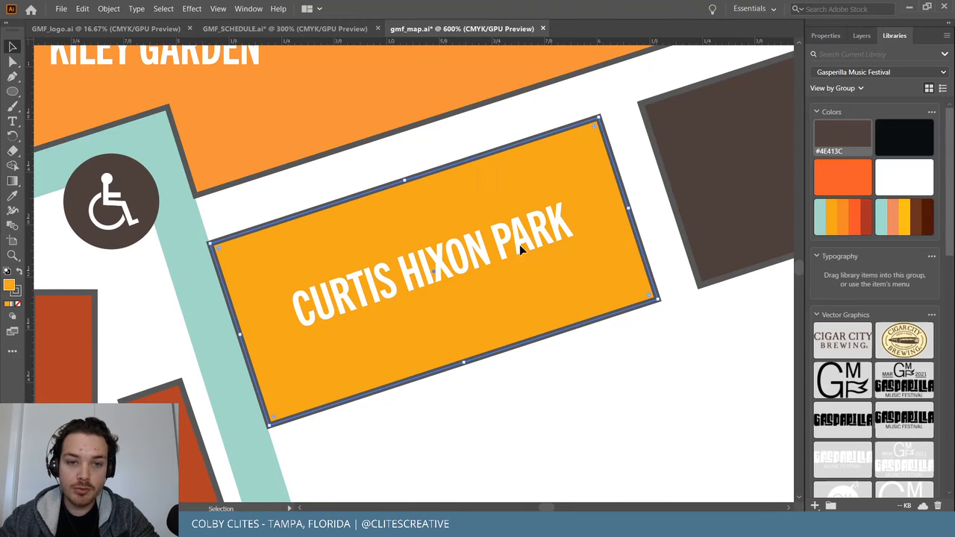
key("ctrl+shift+a")
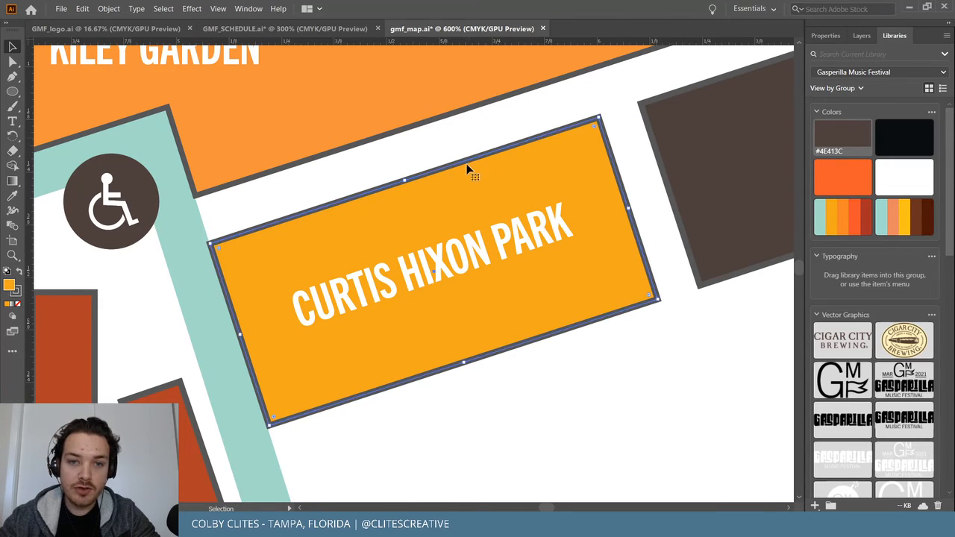
left_click_drag(468, 171, 512, 261)
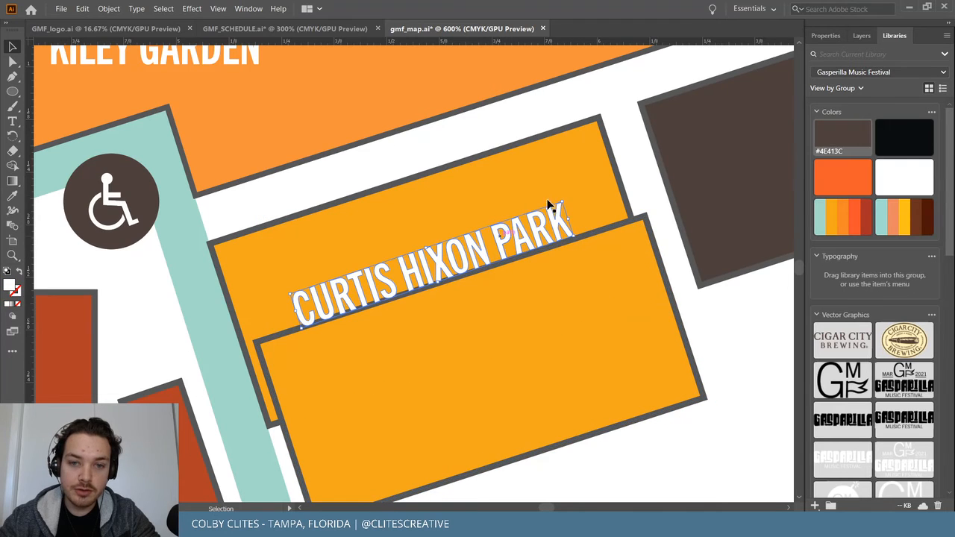
left_click_drag(563, 199, 565, 198)
left_click(675, 320)
key("Delete")
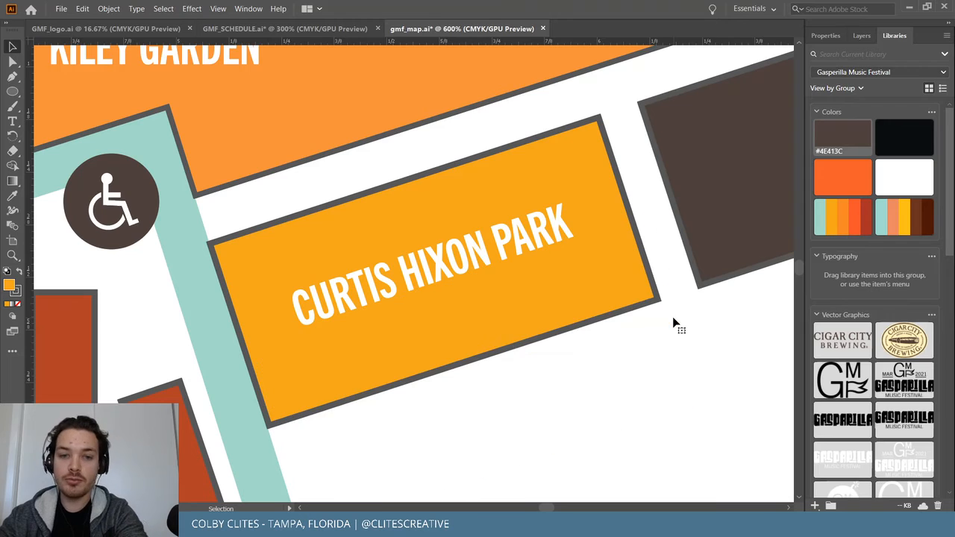
key("ctrl+minus")
key("ctrl+minus")
key("ctrl+minus")
key("ctrl+minus")
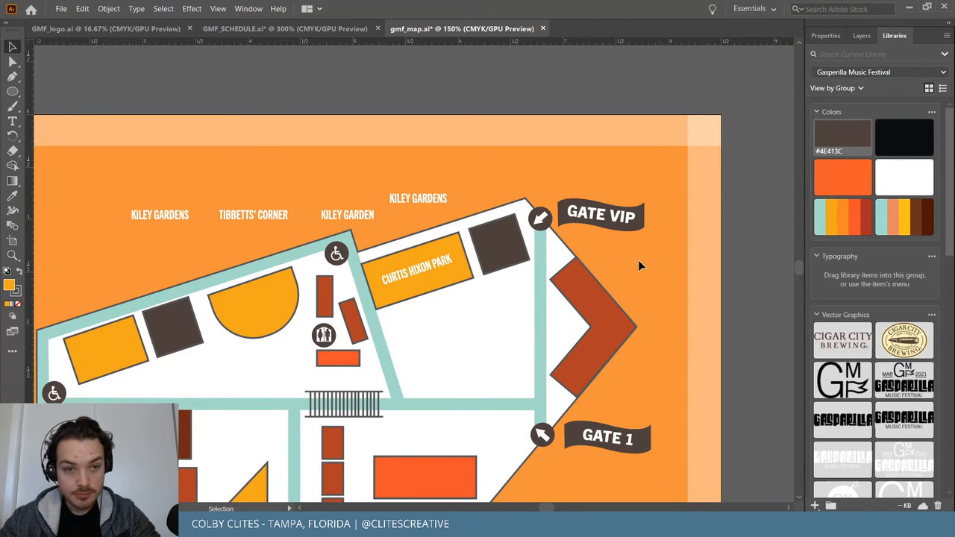
Copy the stage-name block from GMF_SCHEDULE.ai and paste it beside the gmf_map.ai artboard.
left_click(278, 32)
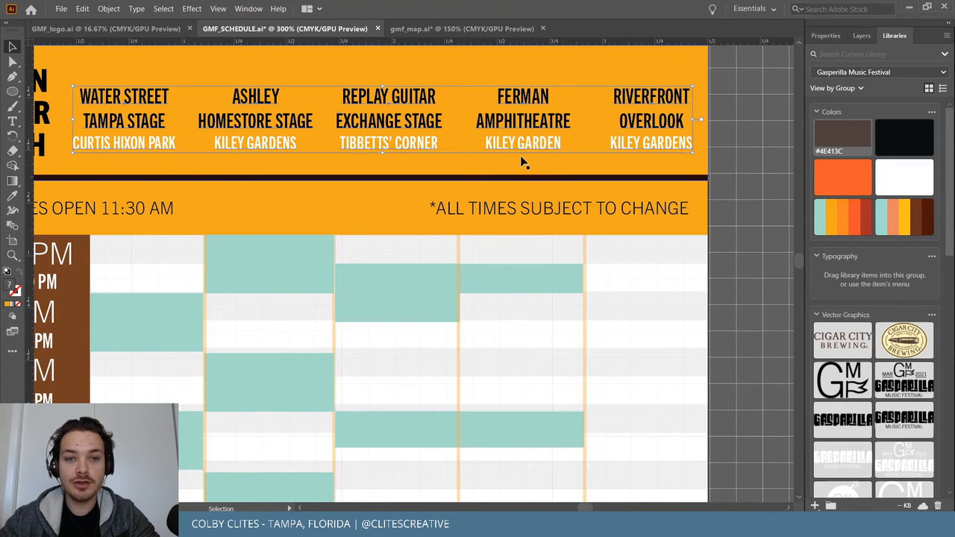
left_click(488, 32)
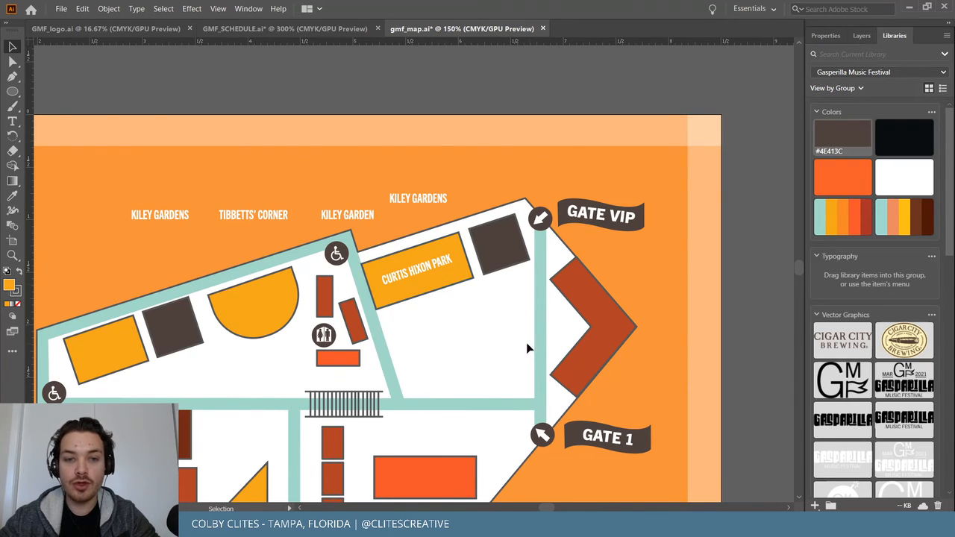
scroll(437, 312, "left", 5)
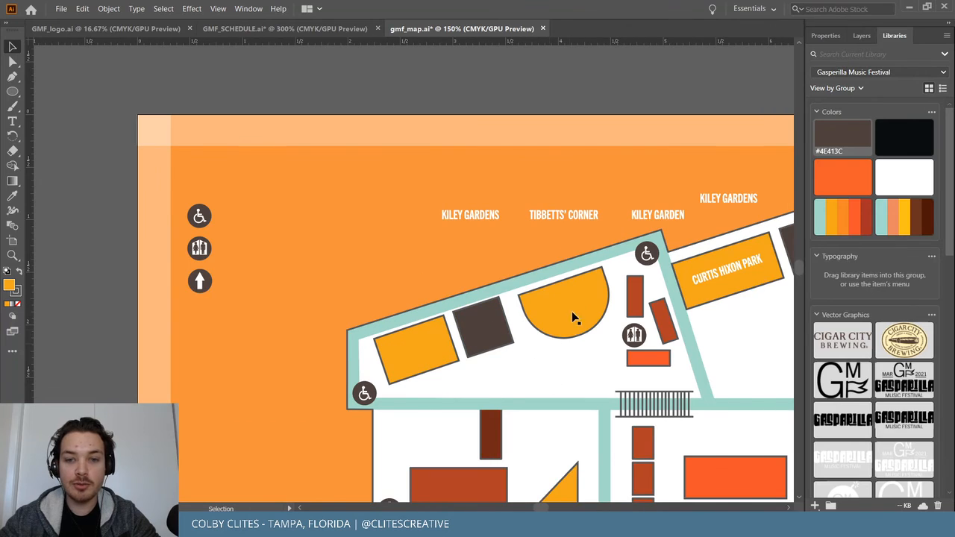
scroll(93, 236, "left", 10)
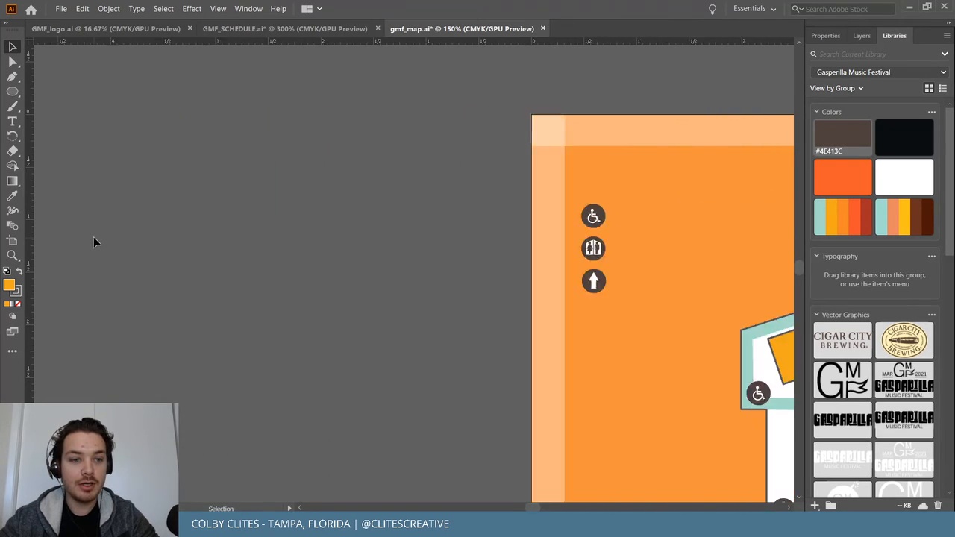
key("ctrl+v")
key("ctrl+equal")
key("ctrl+equal")
key("ctrl+equal")
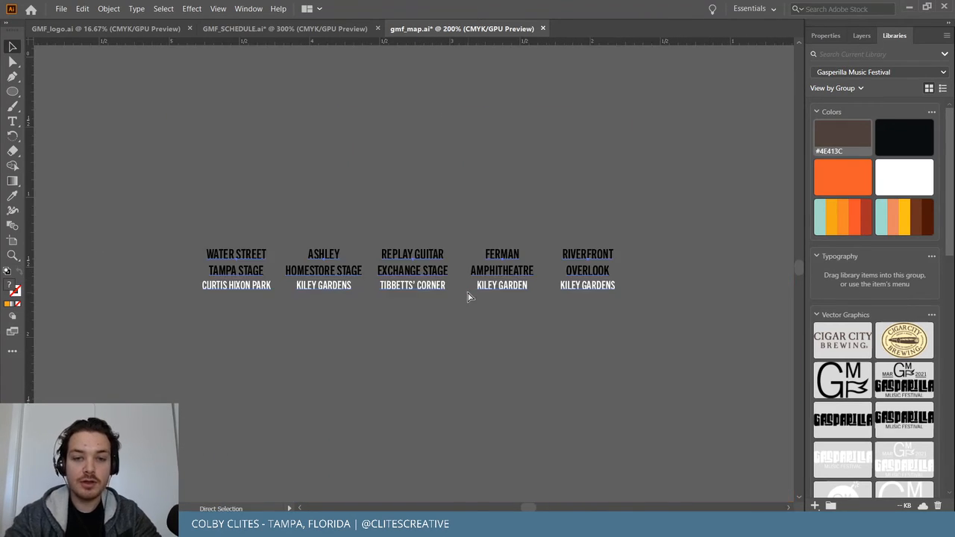
Expand the pasted stage-name text into outlines and ungroup it.
scroll(388, 104, "left", 1)
key("ctrl+minus")
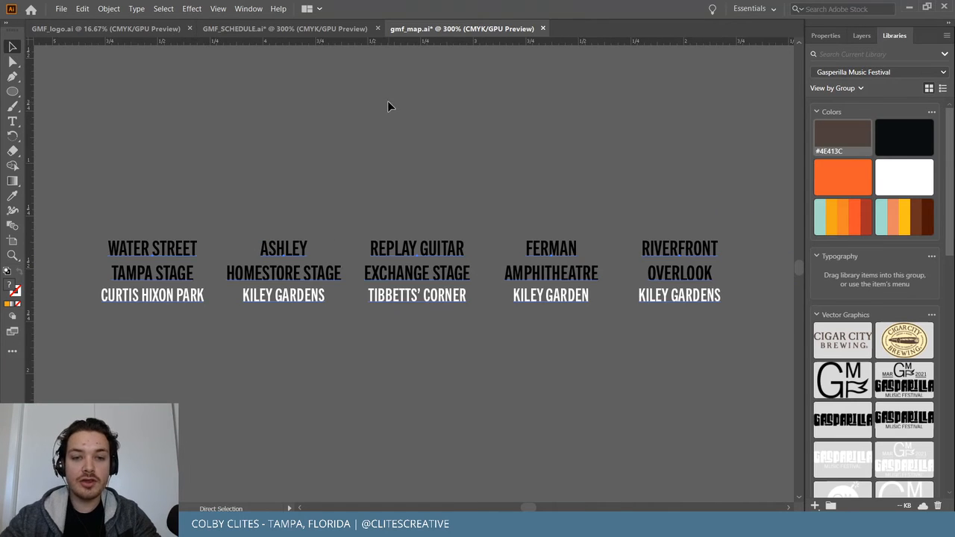
left_click(109, 8)
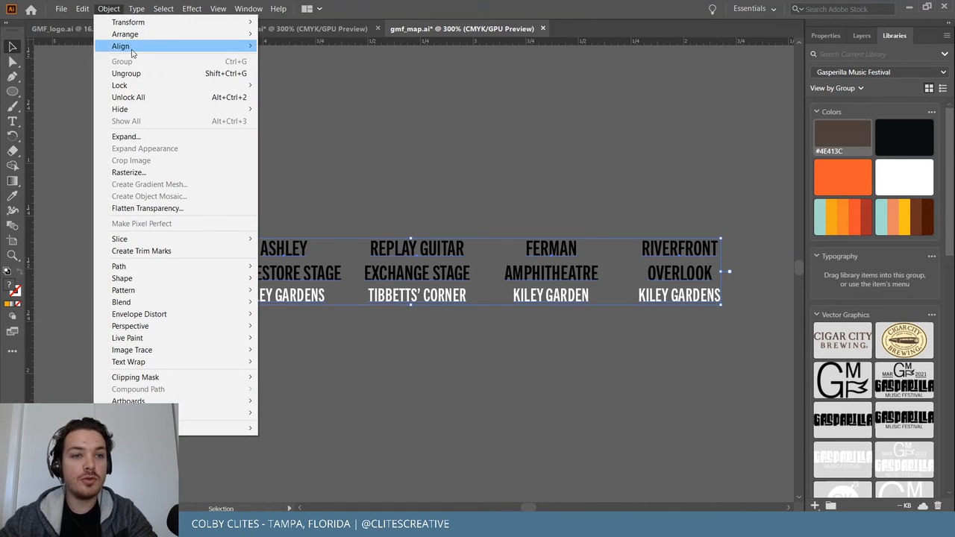
left_click(127, 137)
key("Return")
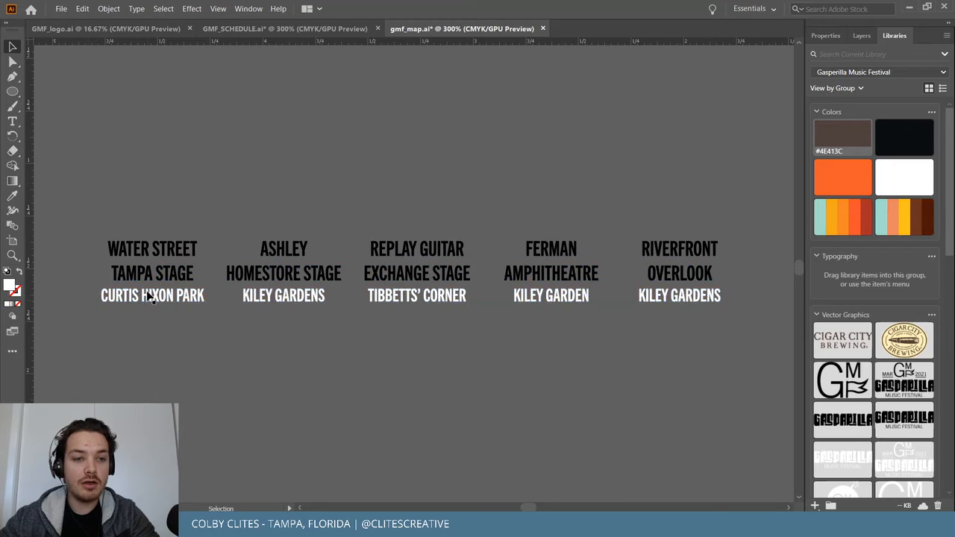
left_click(152, 299)
left_click(109, 8)
left_click(145, 77)
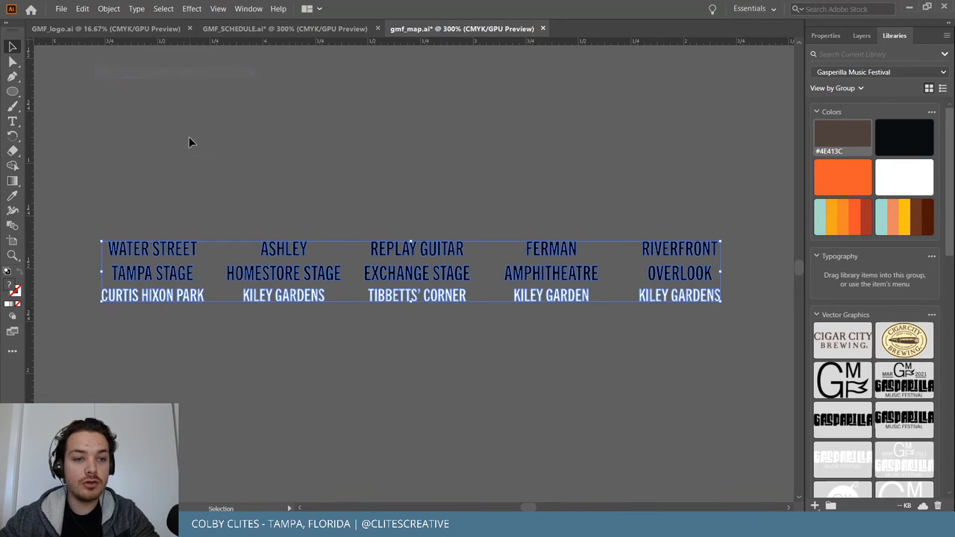
left_click(189, 139)
Ungroup the outlines further and delete the white location names.
key("ctrl+a")
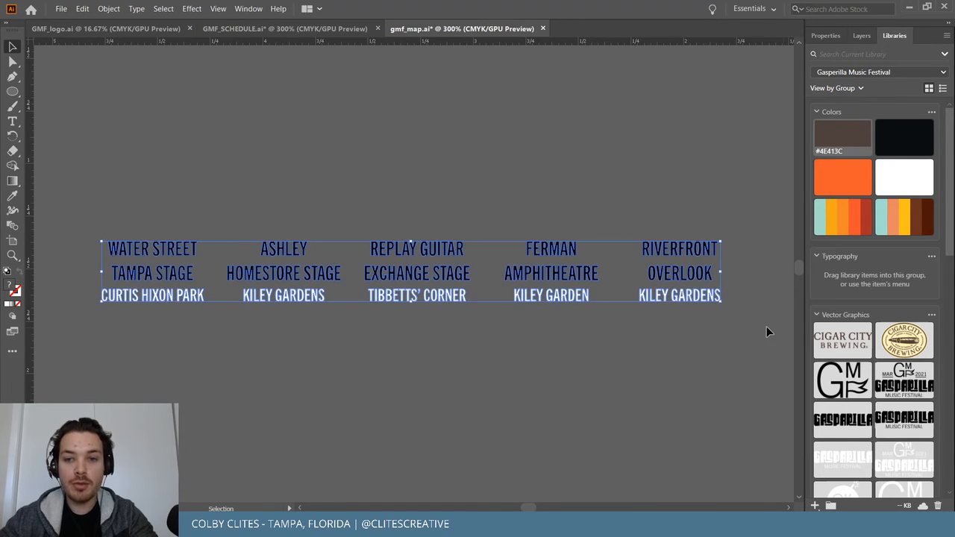
left_click(99, 8)
left_click(111, 6)
left_click(116, 6)
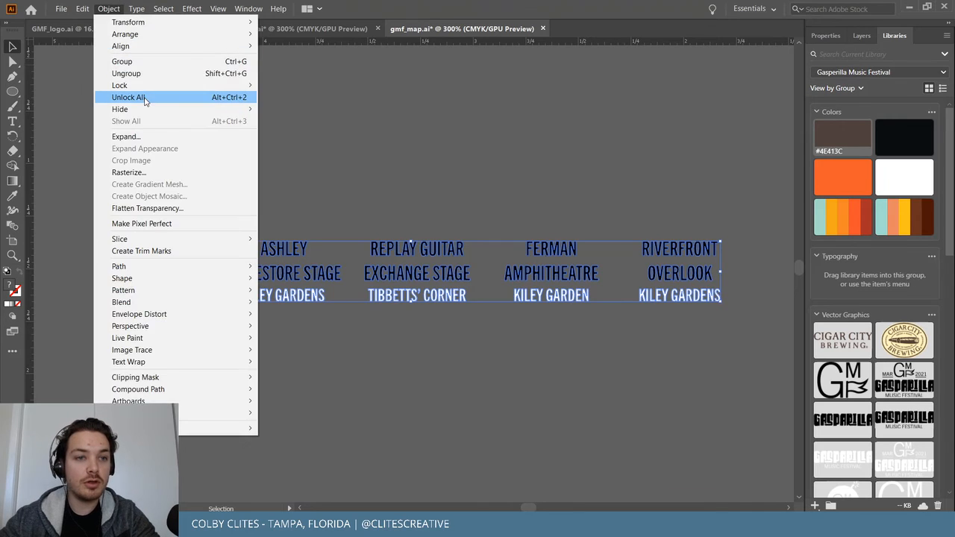
left_click(145, 74)
left_click(98, 254)
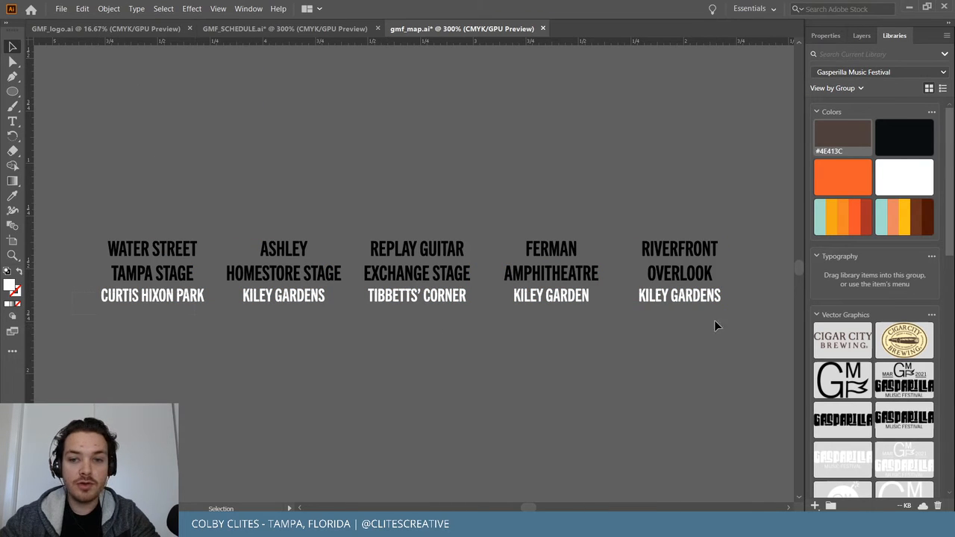
left_click_drag(694, 324, 736, 315)
key("Delete")
Group each stage name's letters: Water Street Tampa, Ashley Homestore, Replay Guitar Exchange, Ferman Amphitheatre, Riverfront Overlook.
left_click_drag(122, 218, 171, 302)
left_click_drag(91, 219, 203, 312)
left_click_drag(331, 320, 344, 325)
key("ctrl+g")
left_click_drag(360, 223, 479, 315)
key("ctrl+g")
left_click_drag(498, 222, 614, 310)
key("ctrl+g")
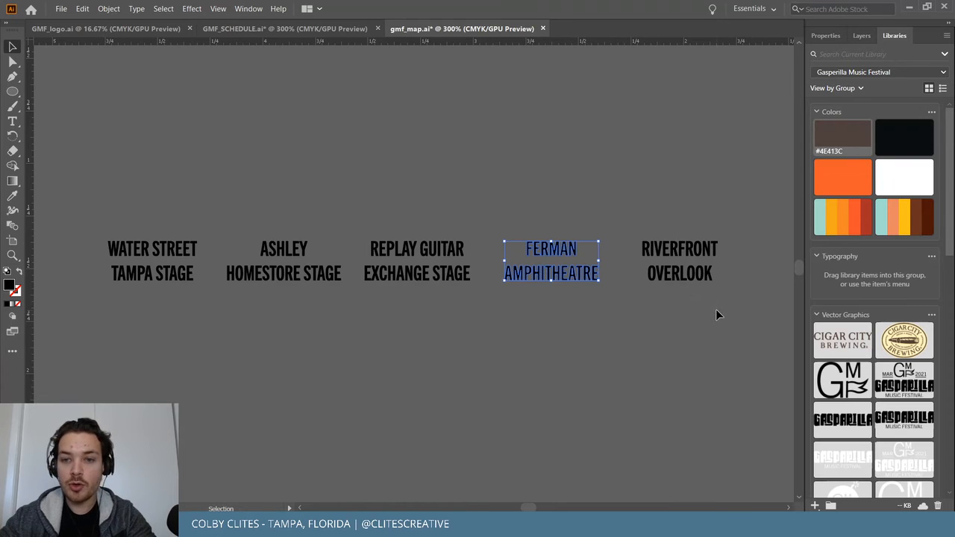
left_click_drag(725, 227, 640, 311)
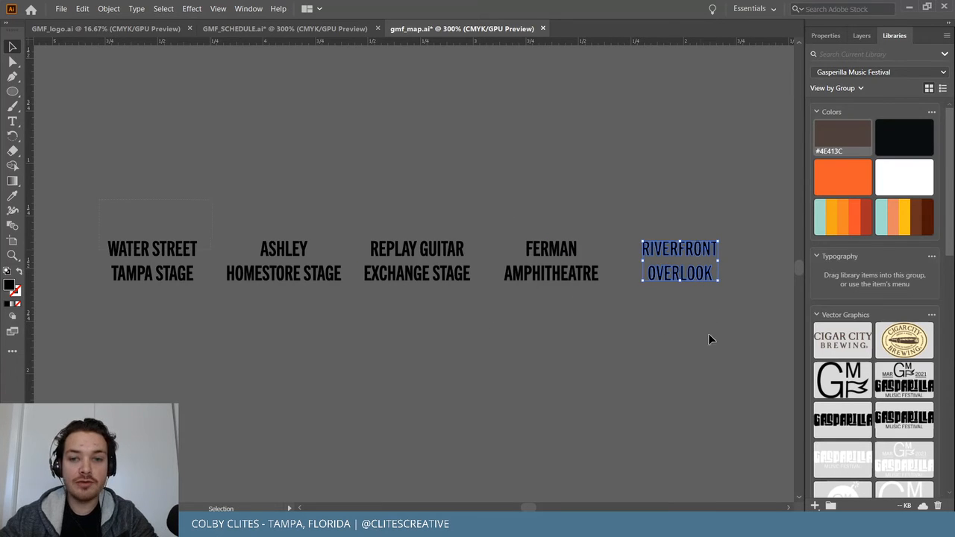
key("ctrl+a")
key("ctrl+minus")
key("ctrl+minus")
key("ctrl+minus")
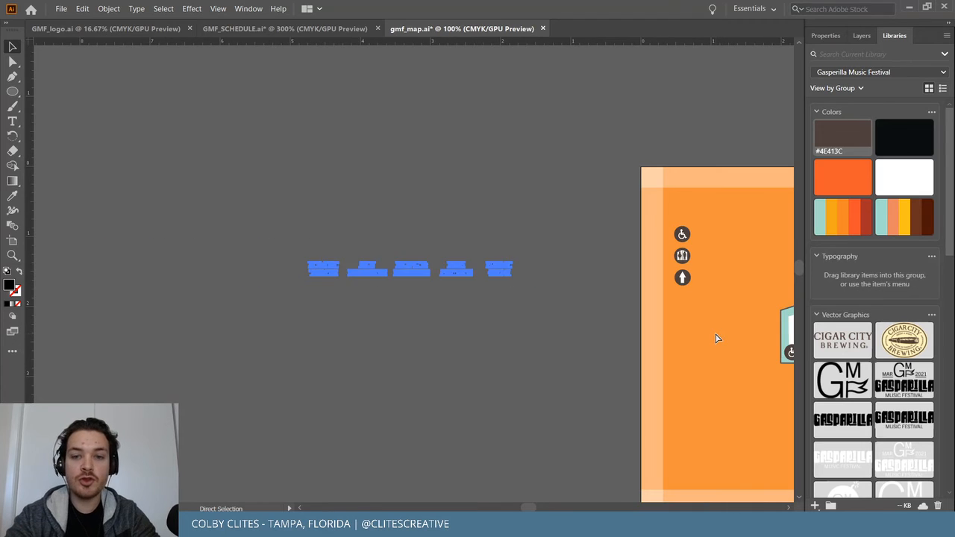
Move the stage labels above the map's top edge and shift the CURTIS HIXON PARK label off its block.
scroll(716, 338, "right", 10)
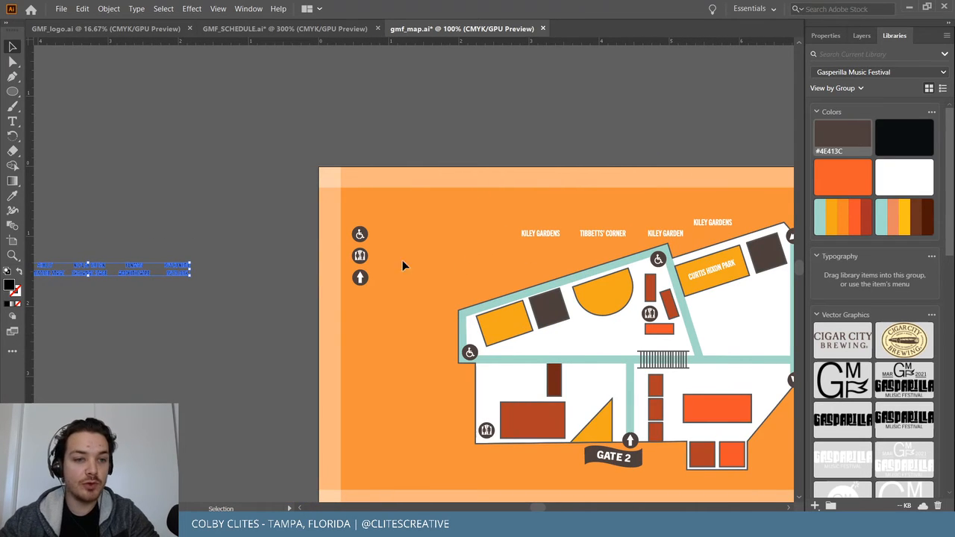
left_click_drag(112, 278, 694, 172)
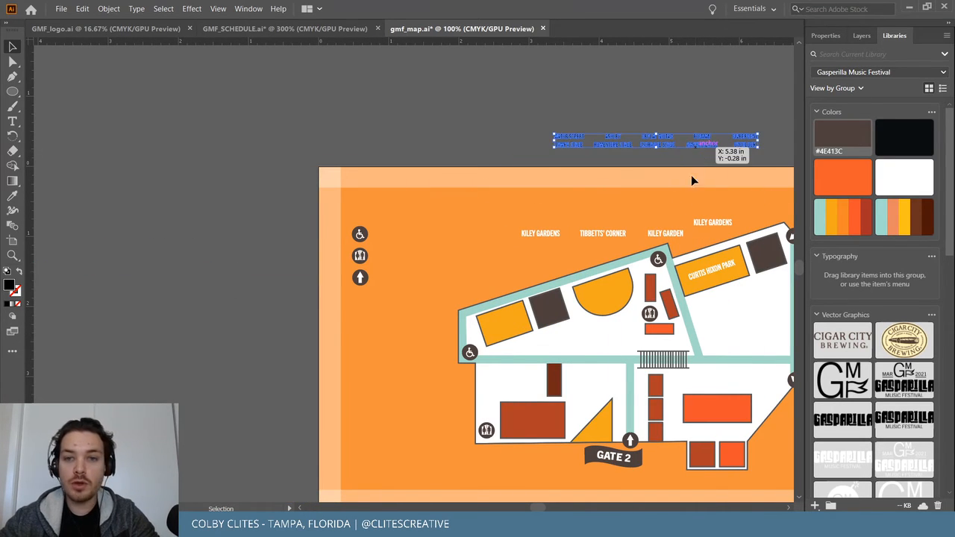
scroll(542, 160, "right", 5)
left_click(420, 134)
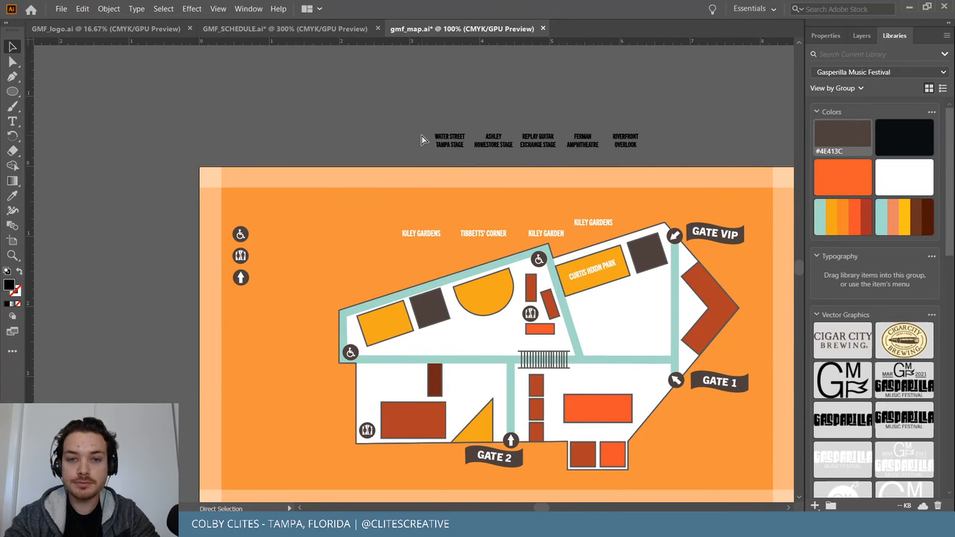
key("ctrl+plus")
key("ctrl+plus")
key("ctrl+plus")
scroll(422, 140, "up", 7)
scroll(423, 140, "right", 4)
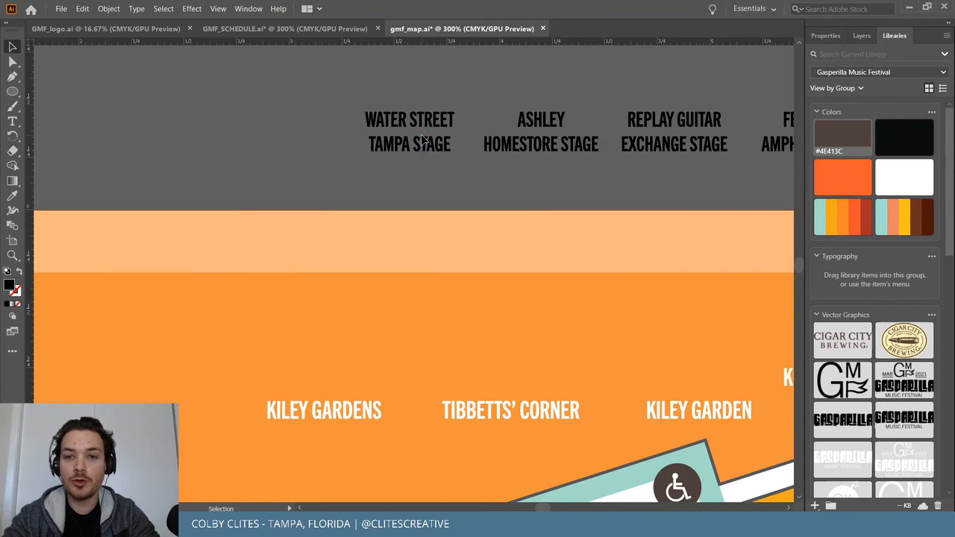
scroll(422, 140, "right", 1)
key("ctrl+minus")
key("ctrl+minus")
key("ctrl+minus")
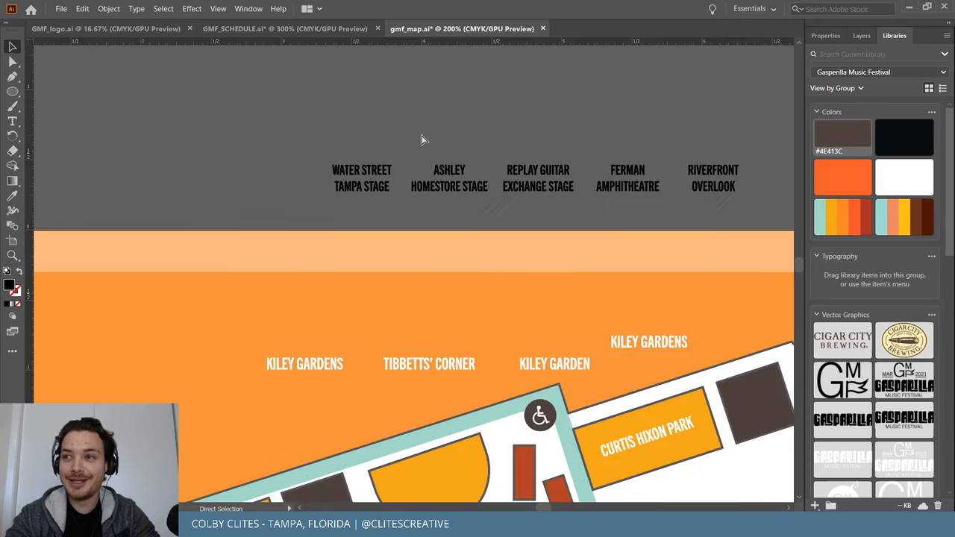
scroll(422, 140, "down", 3)
scroll(421, 140, "up", 1)
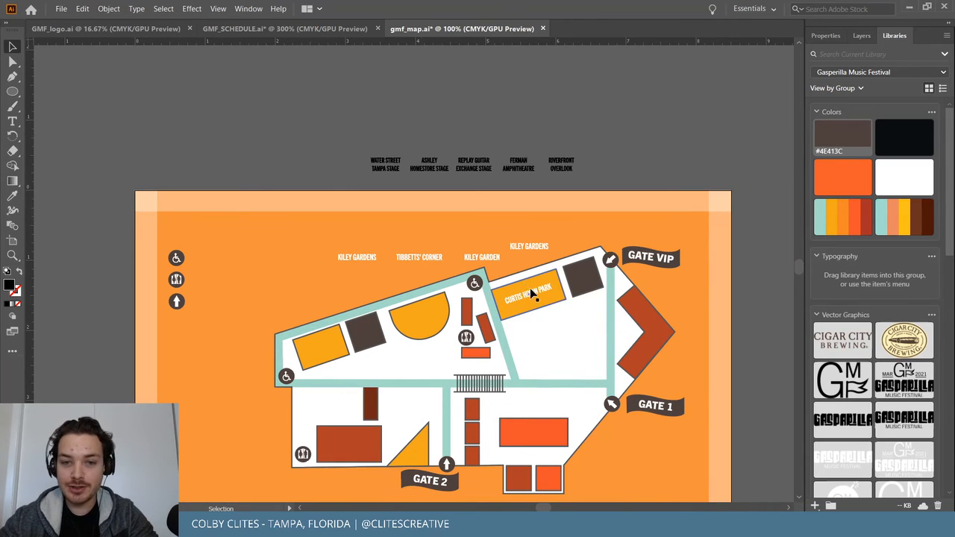
left_click_drag(528, 291, 395, 162)
Fill the five stage labels with white and scale them up proportionally.
left_click_drag(651, 177, 366, 147)
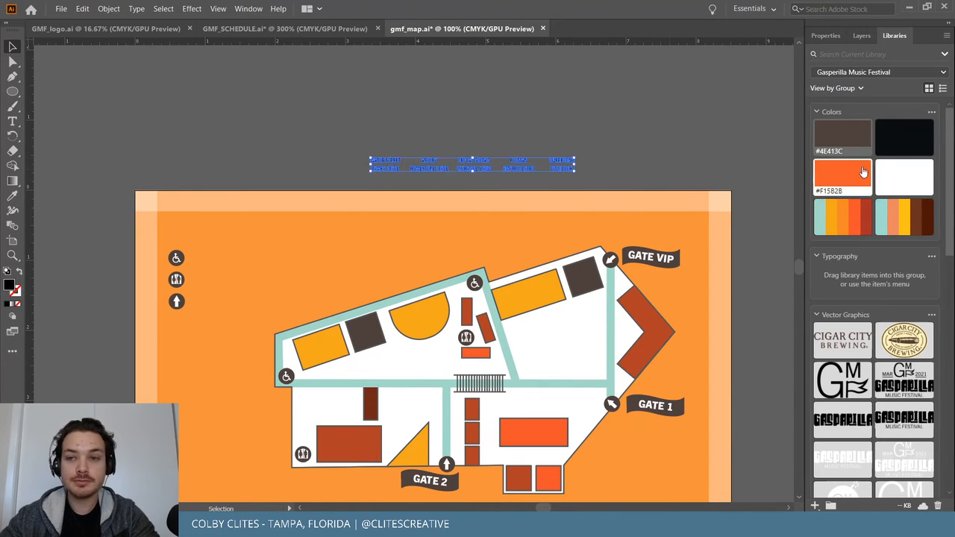
left_click(632, 144)
left_click_drag(605, 205, 638, 191)
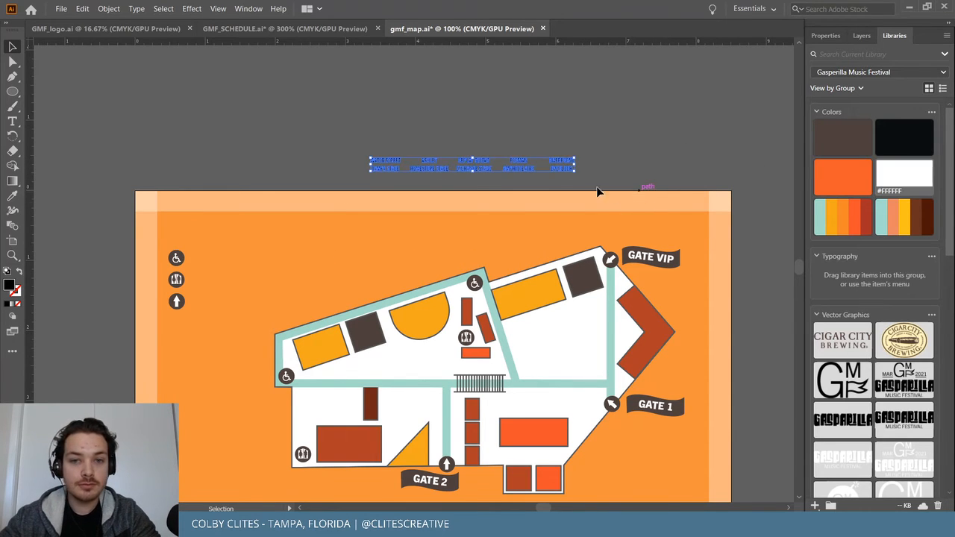
left_click(904, 176)
left_click(589, 169)
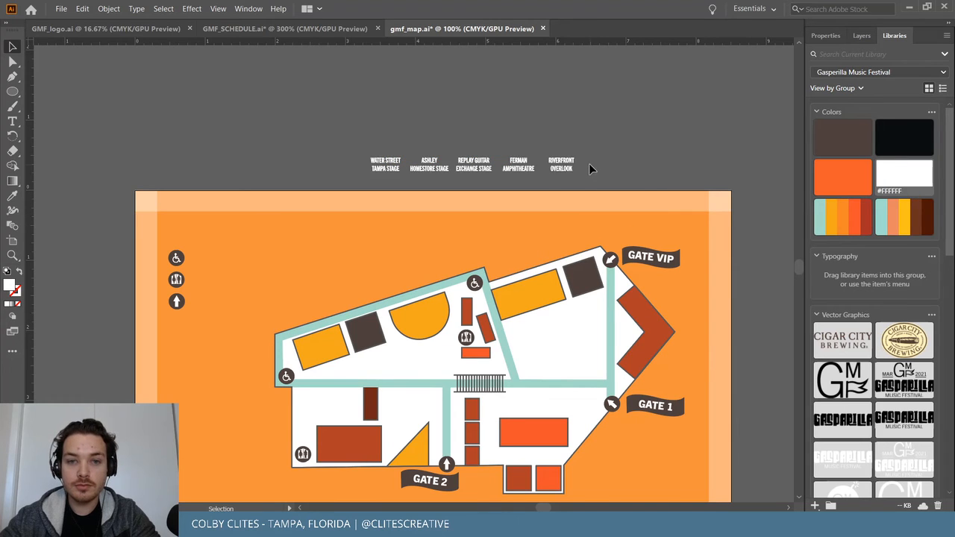
left_click_drag(638, 187, 643, 187)
left_click_drag(574, 157, 680, 131)
left_click(605, 135)
key("ctrl+equal")
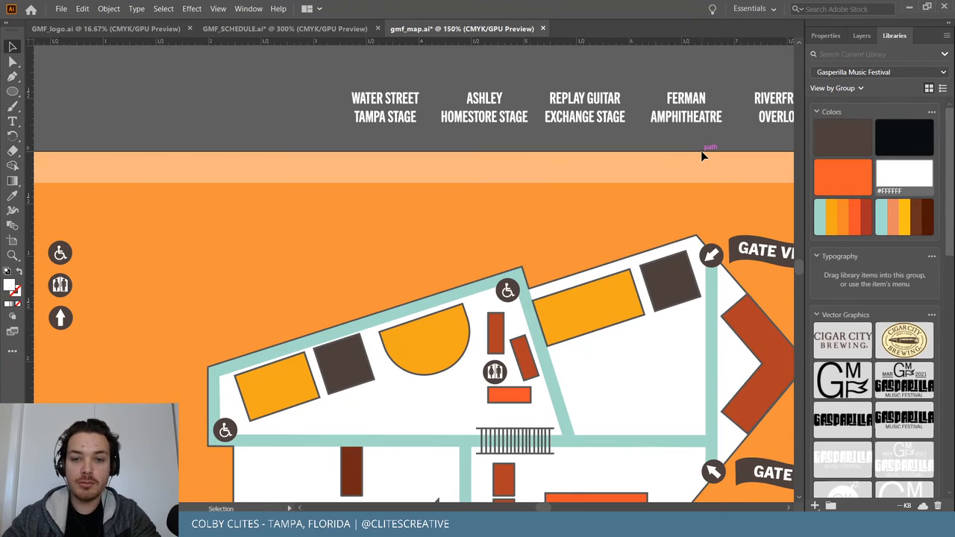
Place WATER STREET TAMPA STAGE on the right building's yellow block, rotated about 18° to match.
scroll(702, 154, "right", 3)
left_click_drag(291, 103, 505, 284)
scroll(503, 285, "up", 8)
left_click_drag(437, 301, 432, 262)
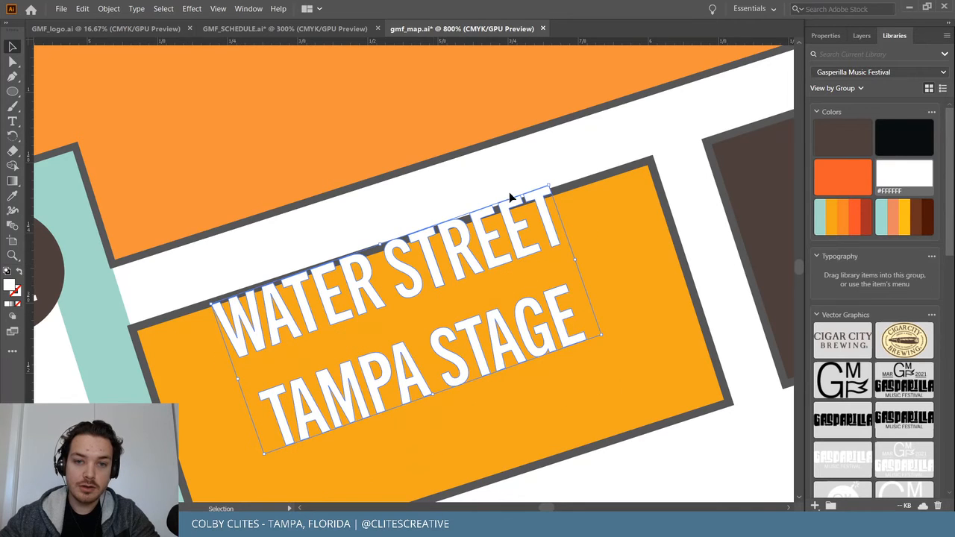
left_click_drag(549, 181, 553, 187)
left_click_drag(520, 251, 538, 293)
left_click(482, 165)
key("ctrl+minus")
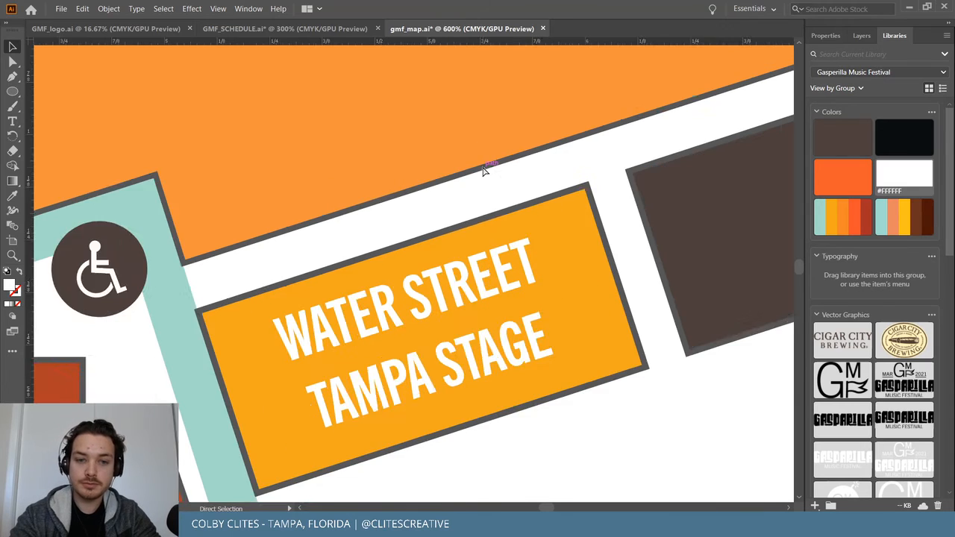
key("ctrl+minus")
key("ctrl+minus")
key("ctrl+minus")
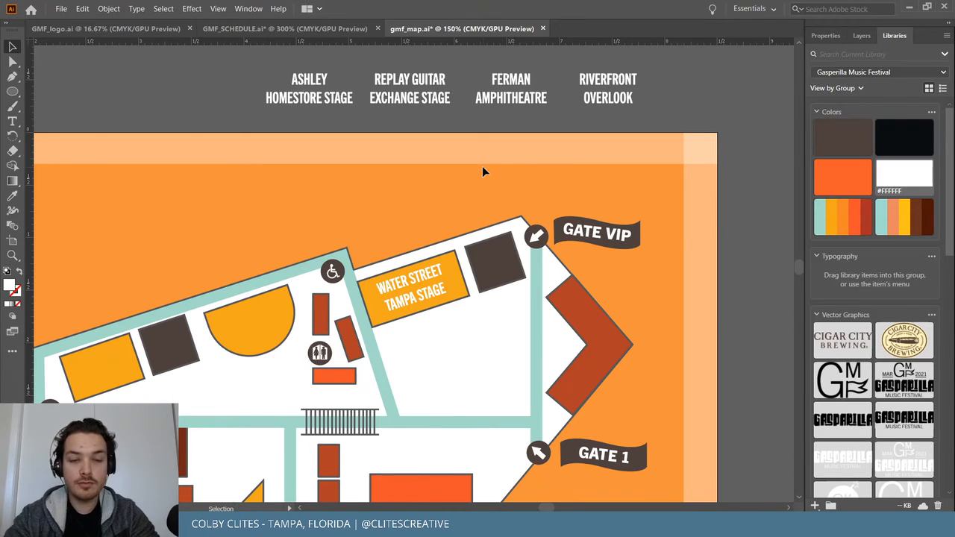
Move ASHLEY HOMESTORE STAGE onto the left building's yellow block and rotate it to match.
scroll(502, 156, "down", 5)
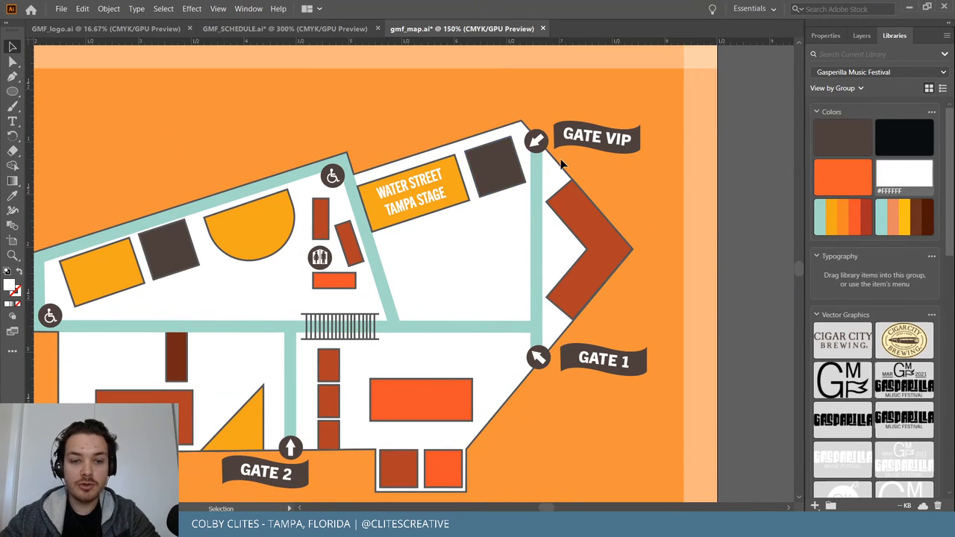
scroll(563, 164, "left", 3)
scroll(649, 188, "up", 4)
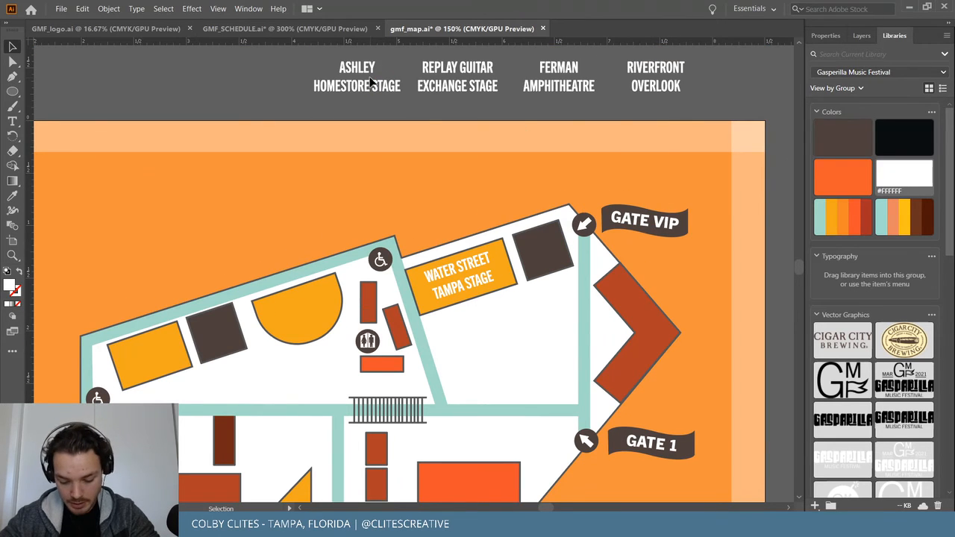
left_click_drag(367, 70, 182, 375)
key("ctrl+equal")
key("ctrl+equal")
key("ctrl+equal")
key("ctrl+equal")
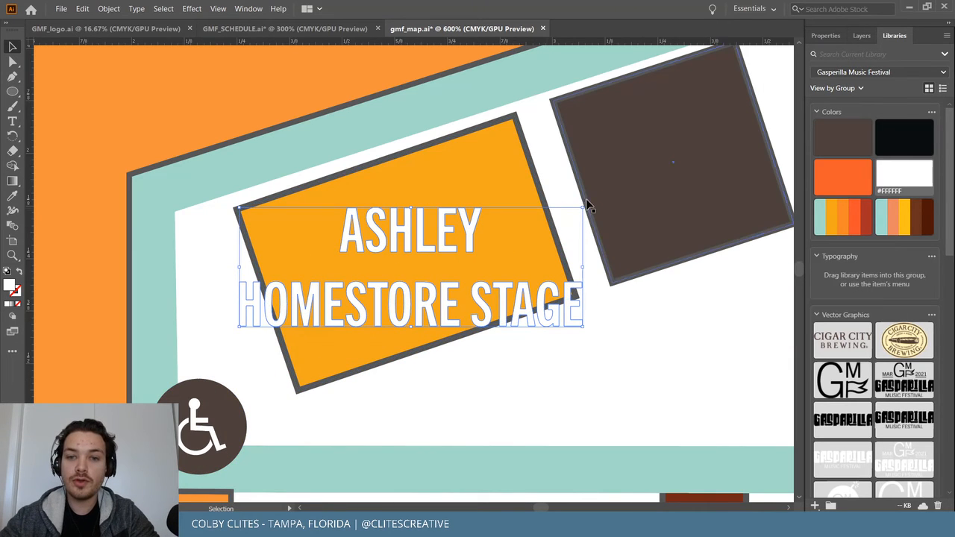
left_click_drag(586, 200, 546, 163)
left_click_drag(393, 241, 86, 93)
scroll(152, 111, "left", 3)
scroll(246, 145, "up", 1)
scroll(247, 144, "up", 4)
scroll(256, 247, "left", 4)
left_click_drag(358, 228, 270, 126)
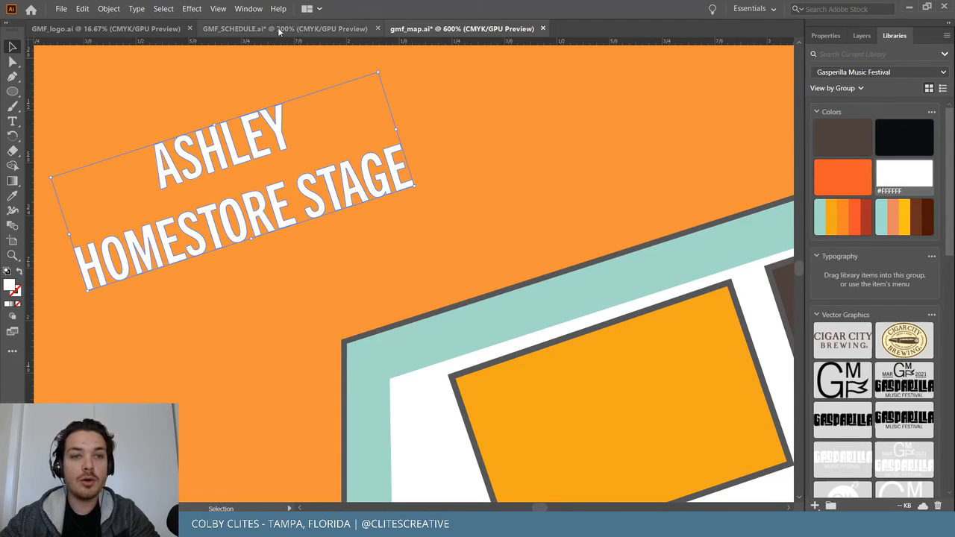
Ungroup the Ashley label and try stacking STAGE below HOMESTORE.
left_click(108, 8)
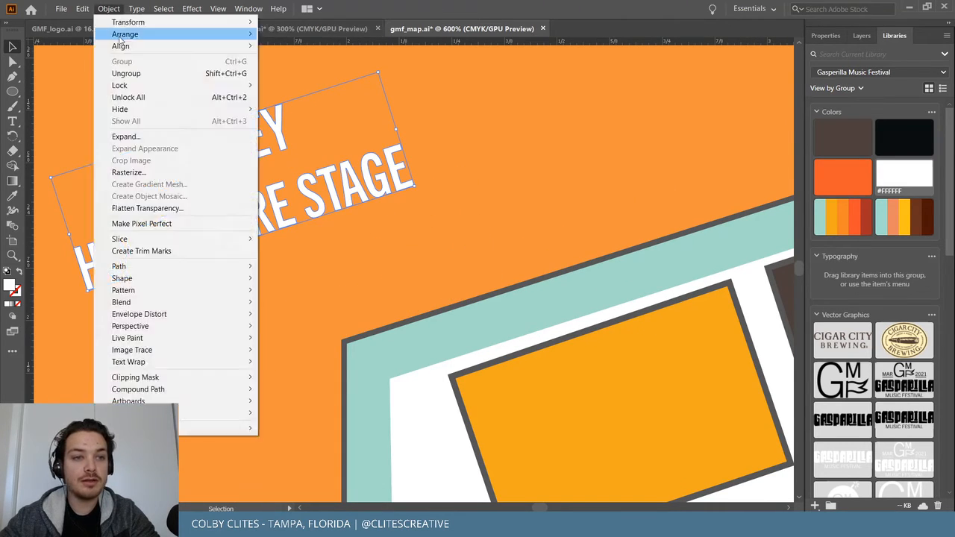
left_click(126, 73)
left_click(342, 202)
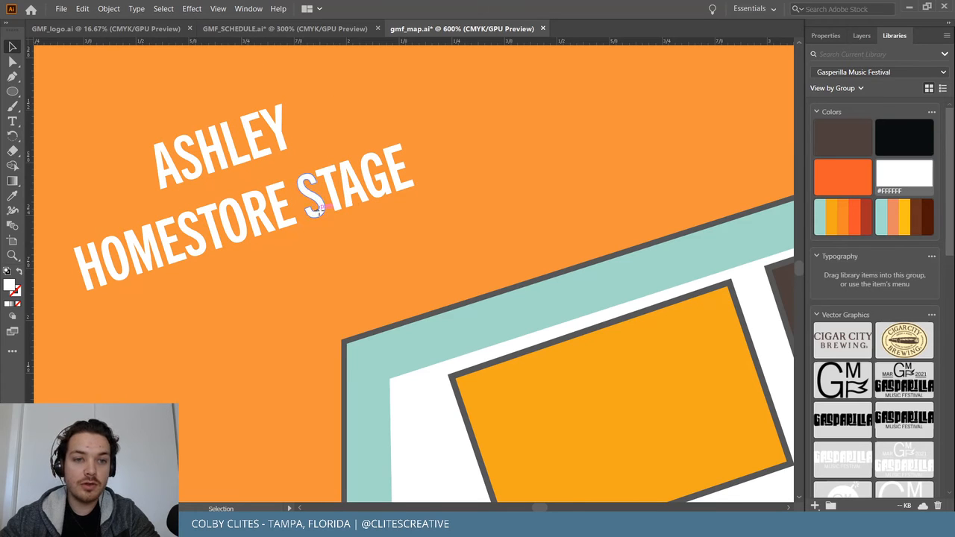
left_click_drag(320, 167, 415, 205)
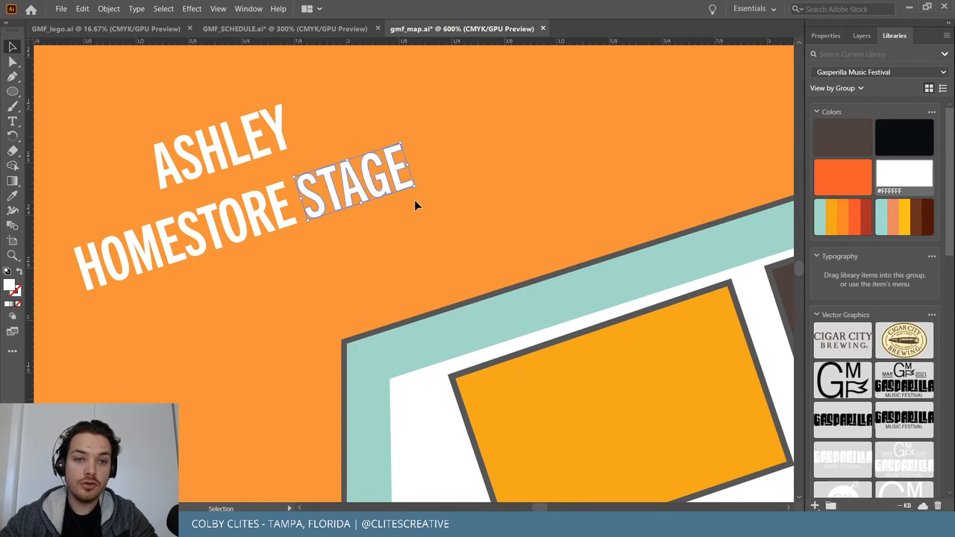
left_click(282, 196)
left_click_drag(331, 192, 235, 335)
left_click_drag(245, 232, 312, 206)
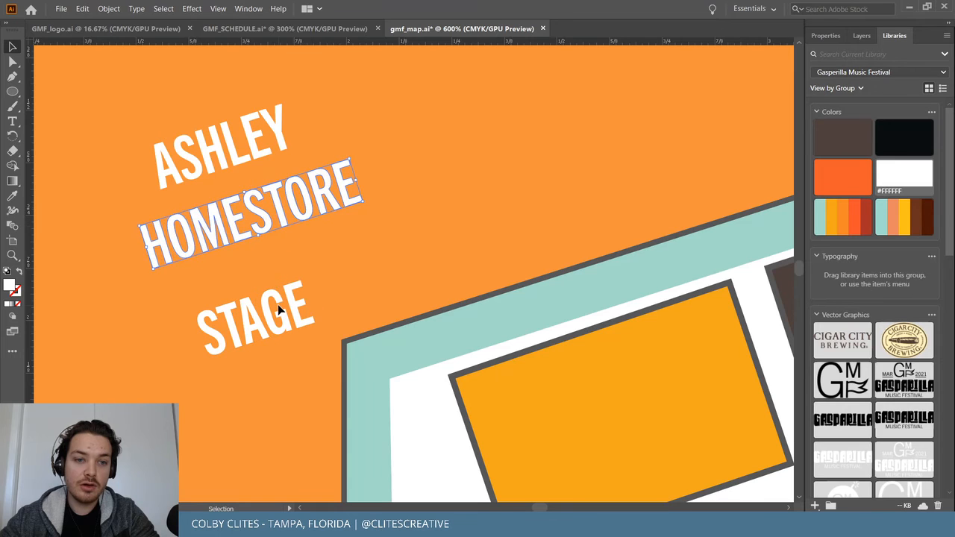
Undo the trial edits and set the unrotated Ashley label aside on the pasteboard.
key("a")
key("ctrl+z")
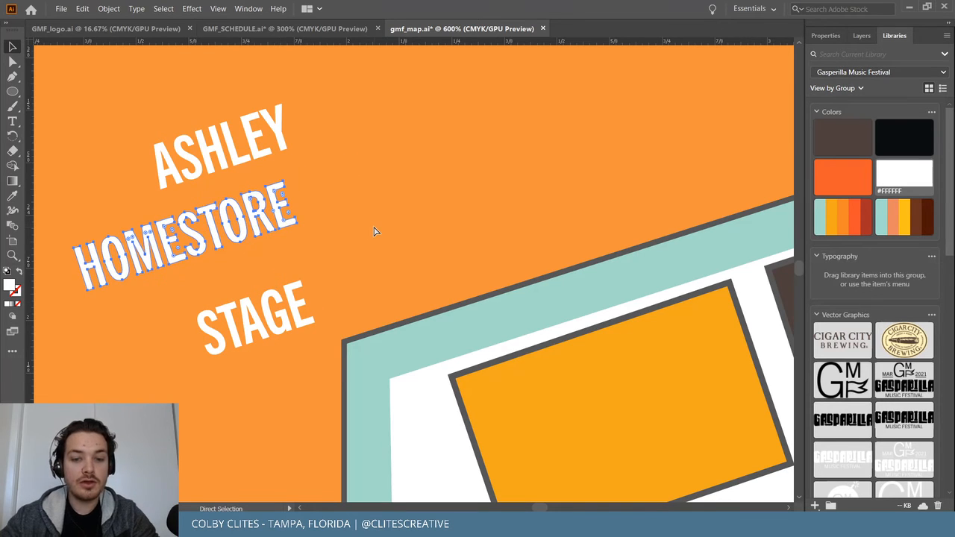
key("ctrl+minus")
key("ctrl+minus")
key("ctrl+minus")
key("ctrl+minus")
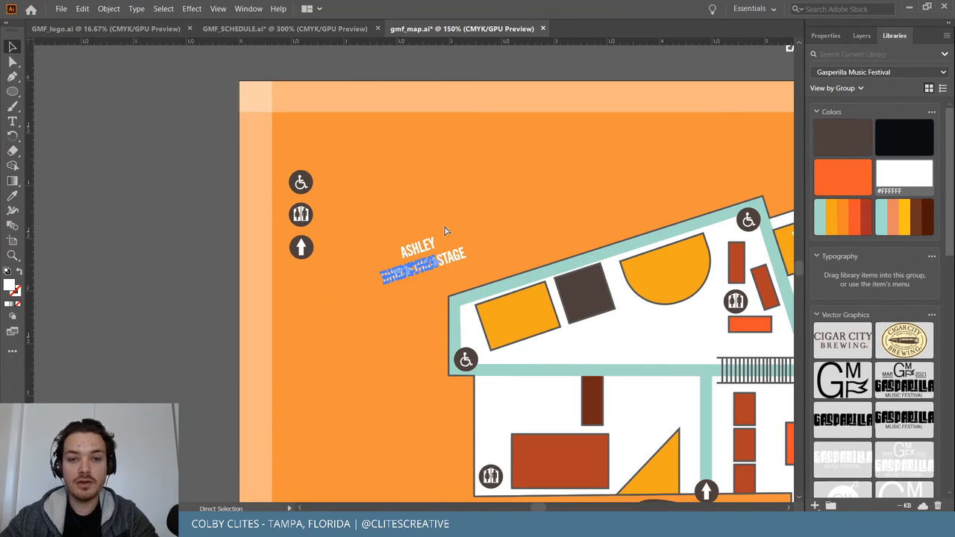
key("ctrl+z")
key("ctrl+z")
key("ctrl+z")
key("ctrl+z")
key("v")
left_click_drag(538, 334, 193, 282)
key("ctrl+equal")
key("ctrl+equal")
key("ctrl+equal")
key("ctrl+equal")
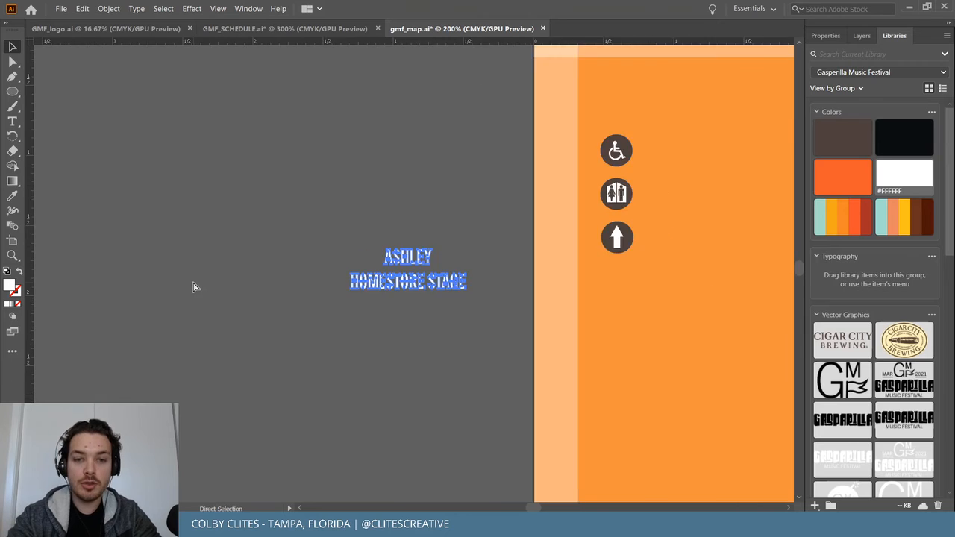
Ungroup the Ashley label and move STAGE onto its own line below HOMESTORE.
left_click(110, 9)
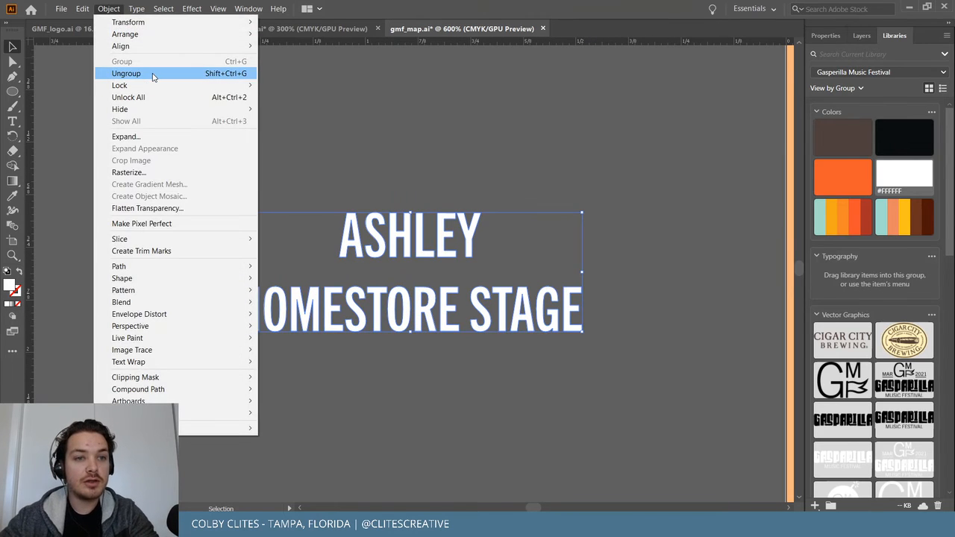
left_click(151, 73)
left_click(273, 153)
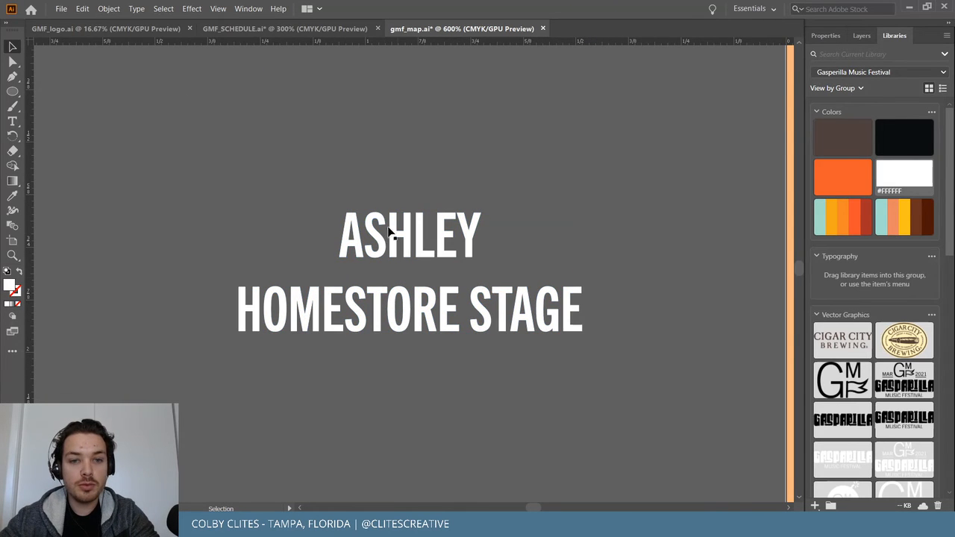
left_click_drag(385, 194, 390, 181)
key("ctrl+z")
left_click_drag(305, 158, 517, 227)
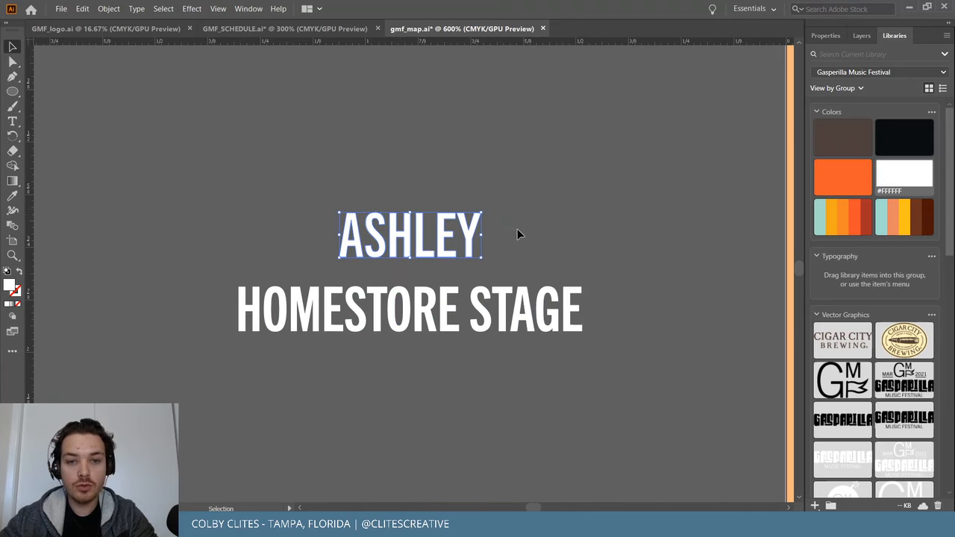
key("v")
left_click_drag(593, 283, 467, 333)
key("a")
left_click(453, 320)
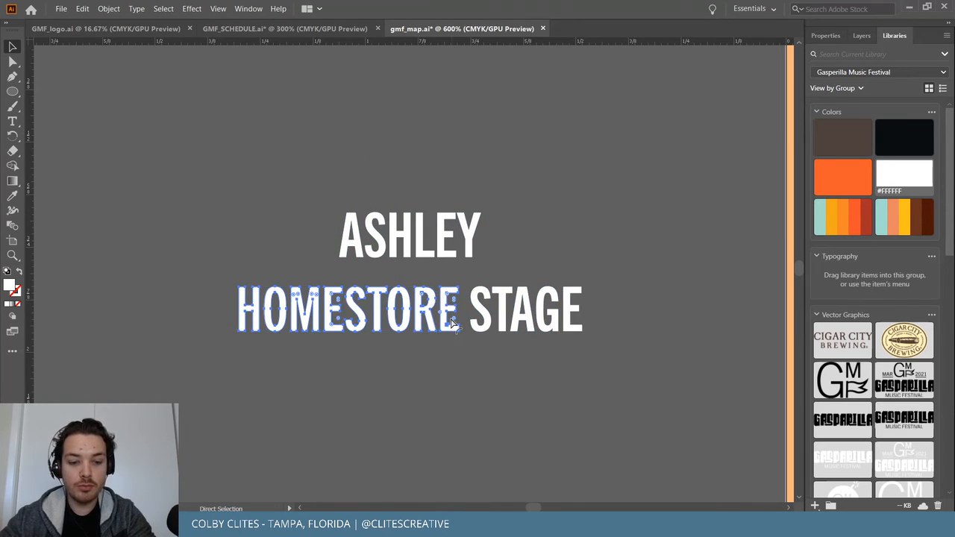
key("v")
left_click_drag(504, 314, 380, 378)
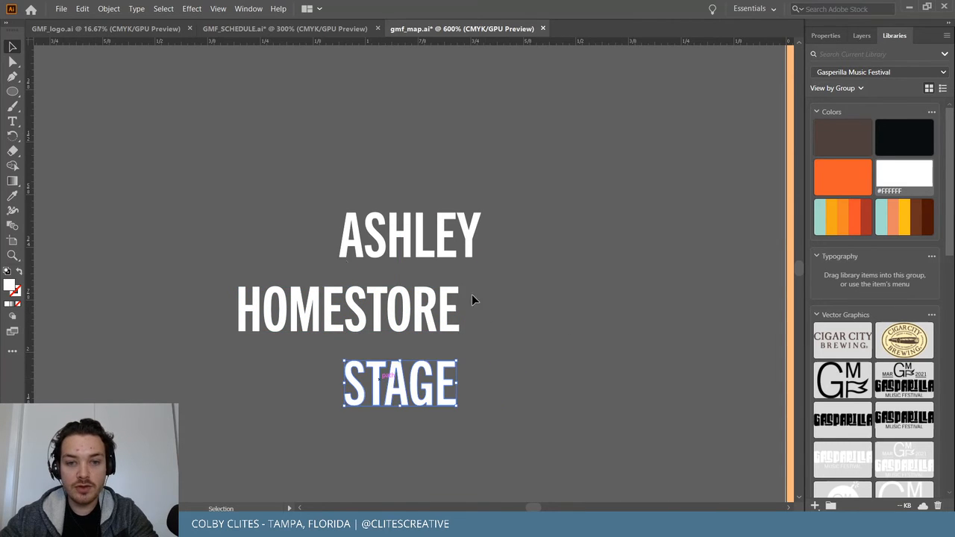
Centre ASHLEY, HOMESTORE and STAGE horizontally on each other as one label.
left_click_drag(287, 224, 651, 290)
left_click(834, 37)
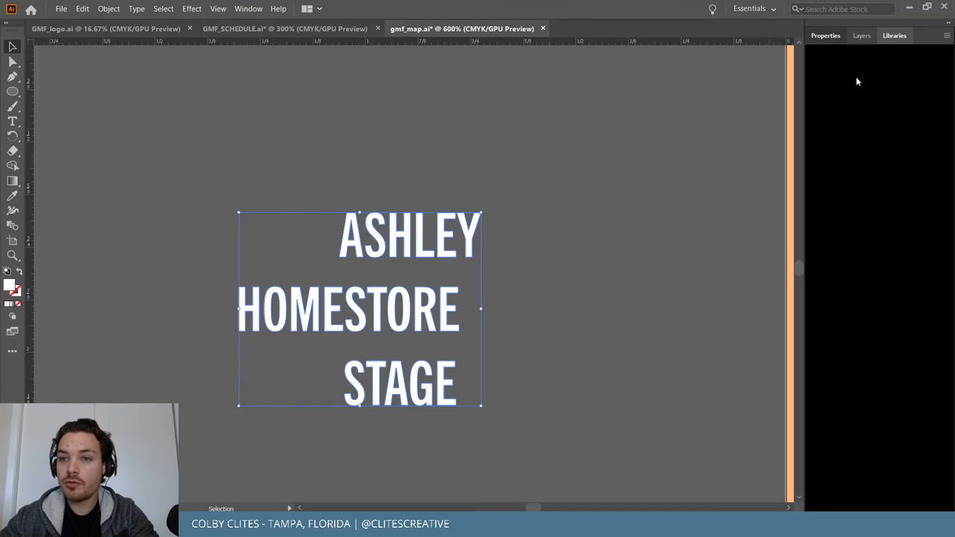
left_click(854, 282)
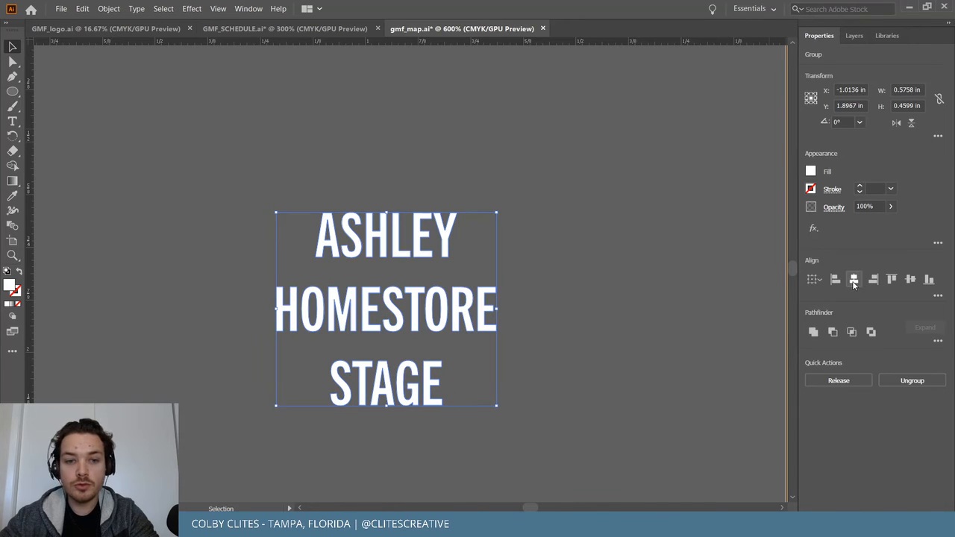
left_click(618, 296)
left_click(528, 468)
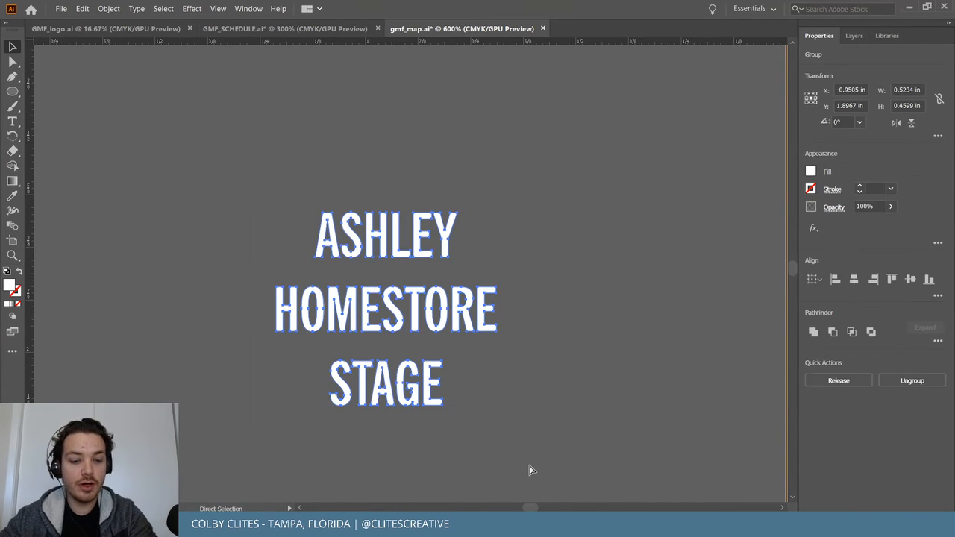
key("ctrl+minus")
key("ctrl+minus")
key("ctrl+minus")
key("ctrl+minus")
Place the three-line label on the orange building, rotated about 19.4° to match its tilt.
scroll(534, 465, "right", 5)
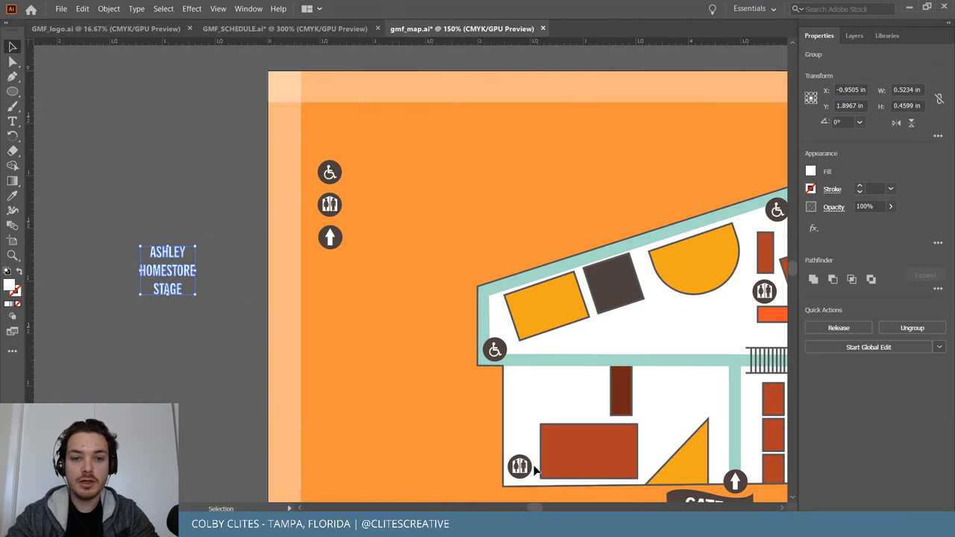
left_click_drag(110, 270, 488, 305)
key("ctrl+plus")
key("ctrl+plus")
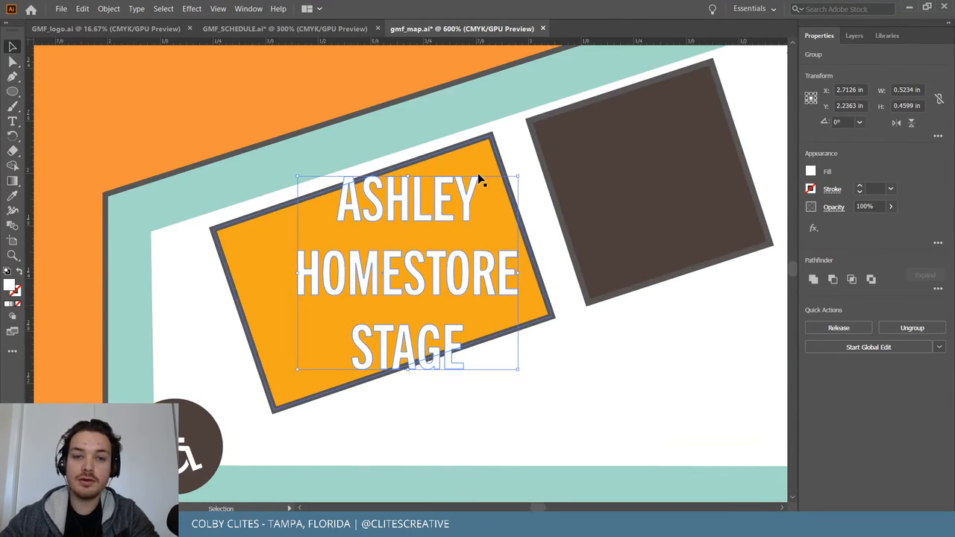
left_click_drag(522, 174, 467, 169)
left_click_drag(408, 188, 402, 182)
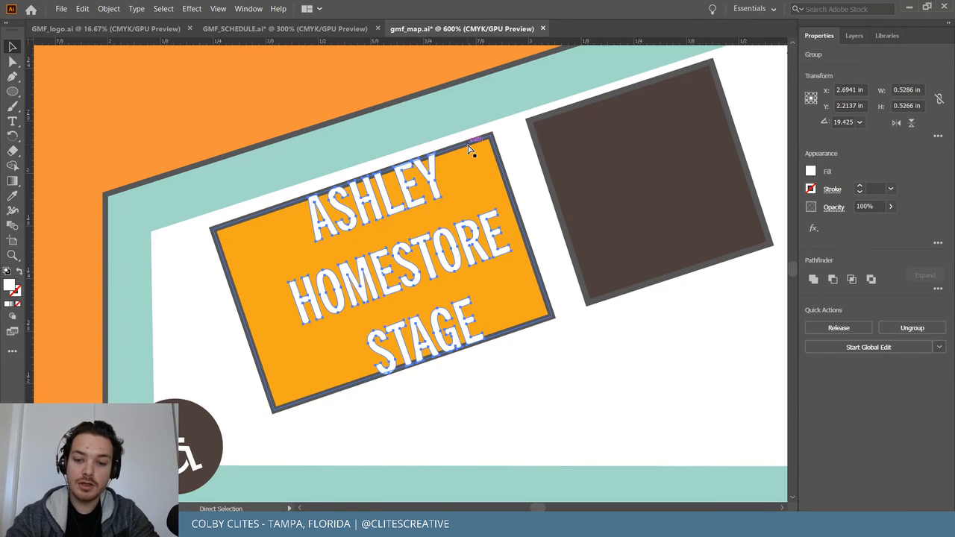
key("ctrl+equal")
key("ctrl+equal")
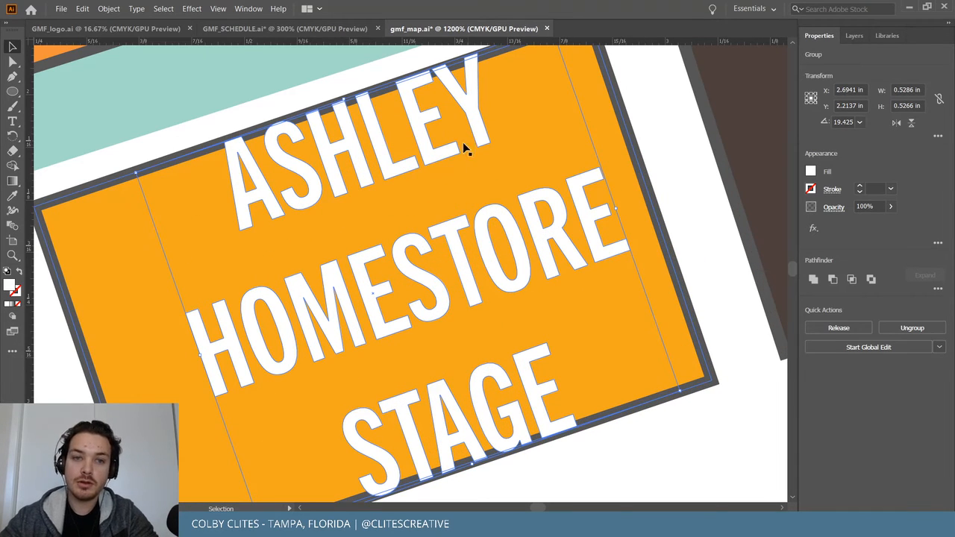
left_click(239, 106)
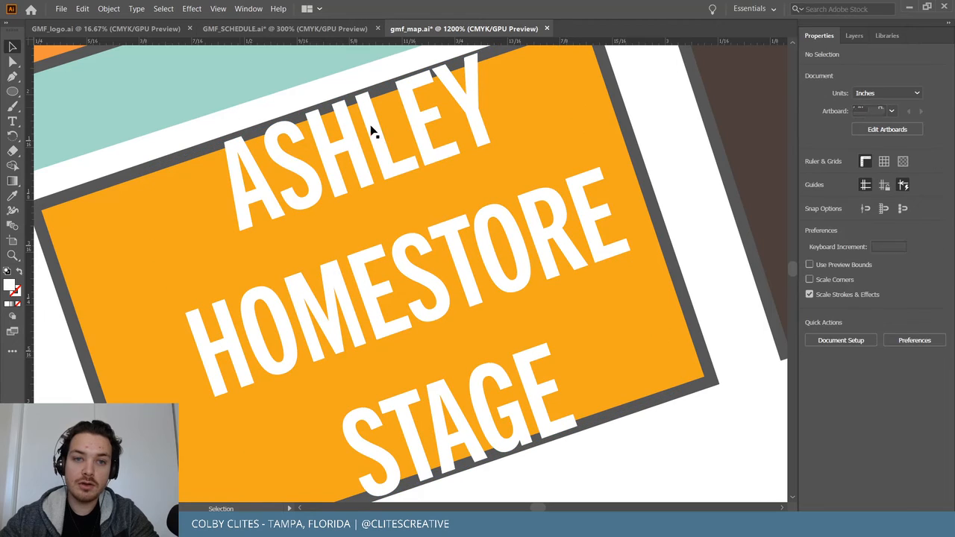
left_click(417, 119)
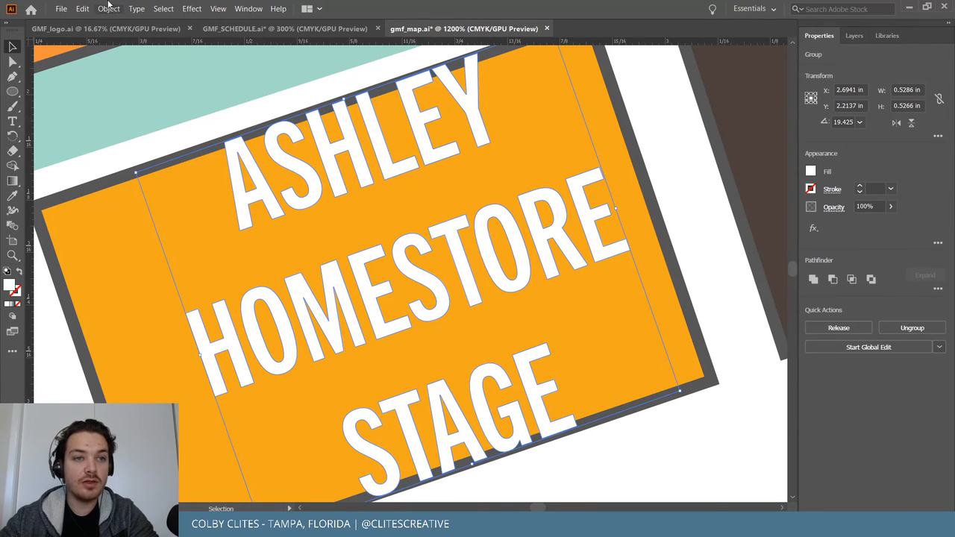
Ungroup the label and nudge ASHLEY down and STAGE up, undoing a stray building move.
left_click(108, 8)
left_click(153, 72)
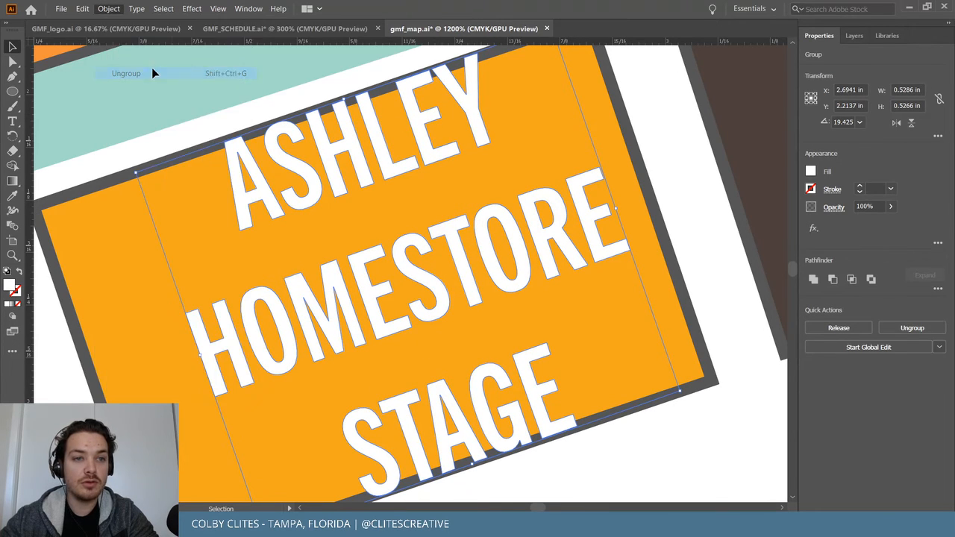
left_click_drag(336, 168, 337, 189)
left_click_drag(453, 418, 446, 394)
left_click_drag(223, 202, 501, 416)
key("ctrl+z")
left_click(359, 203)
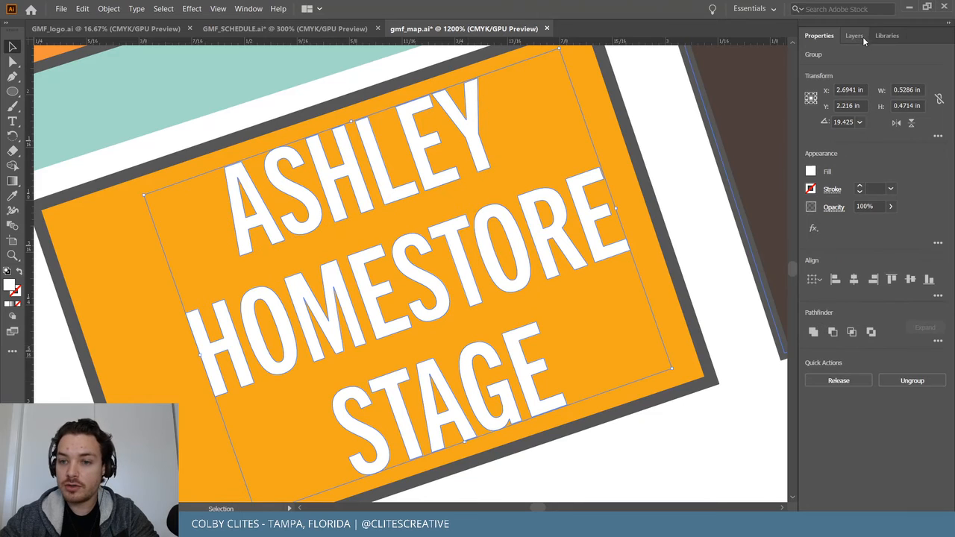
left_click(855, 281)
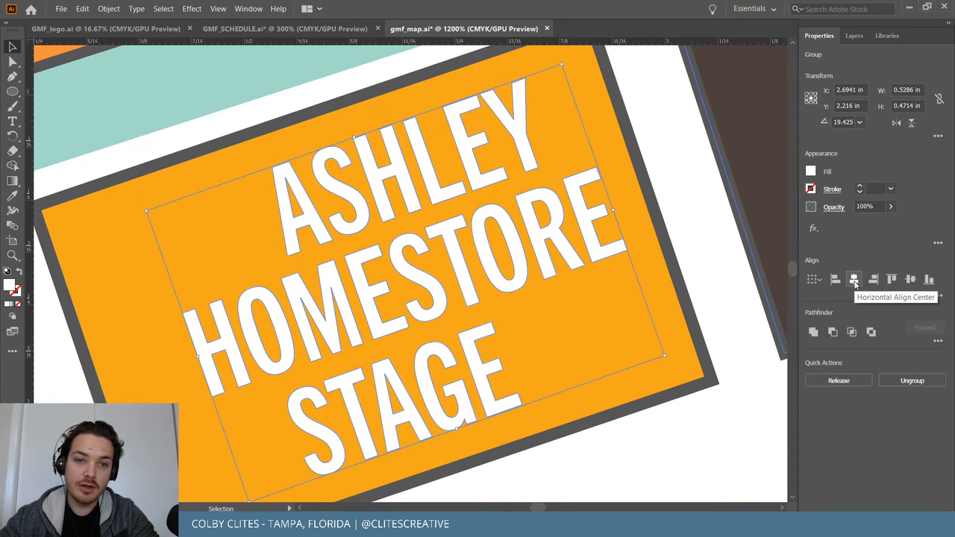
key("ctrl+z")
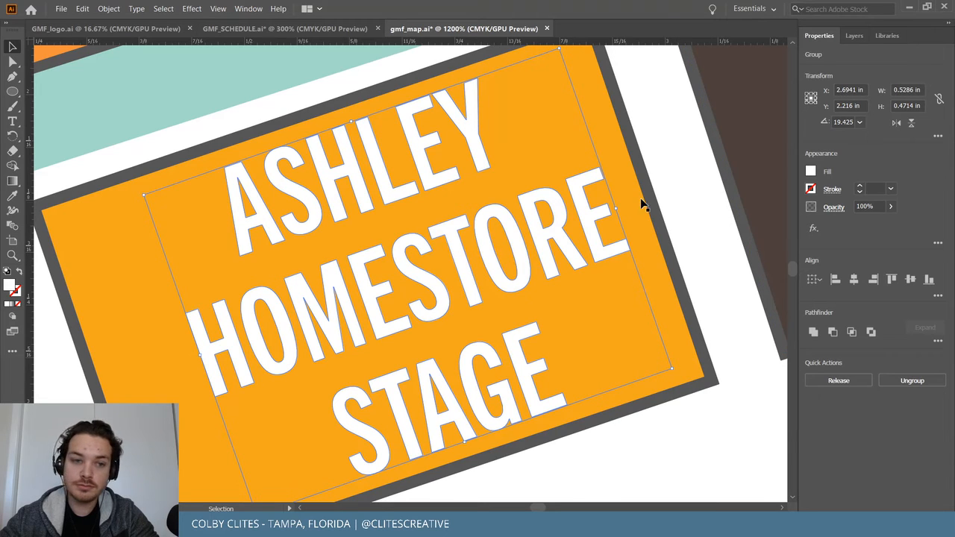
left_click(675, 214)
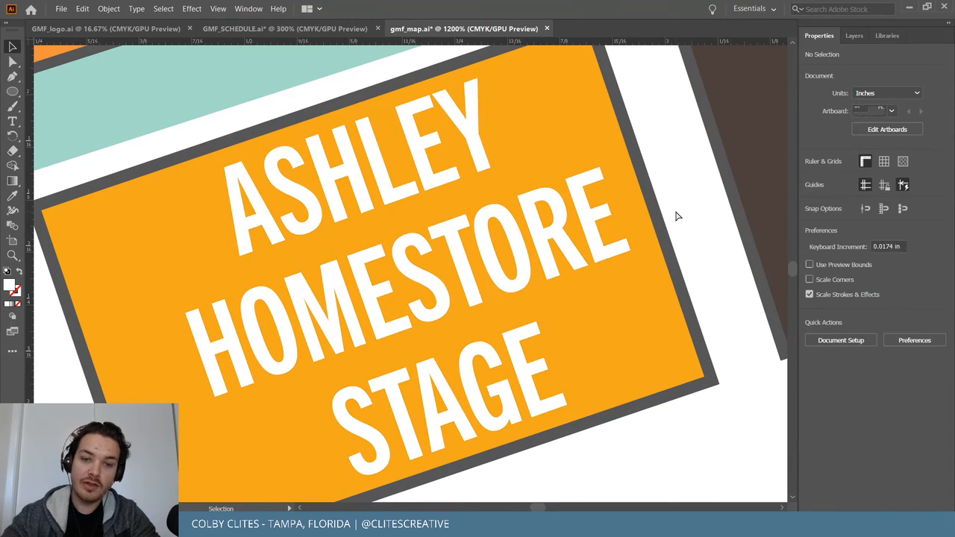
key("ctrl+minus")
key("ctrl+minus")
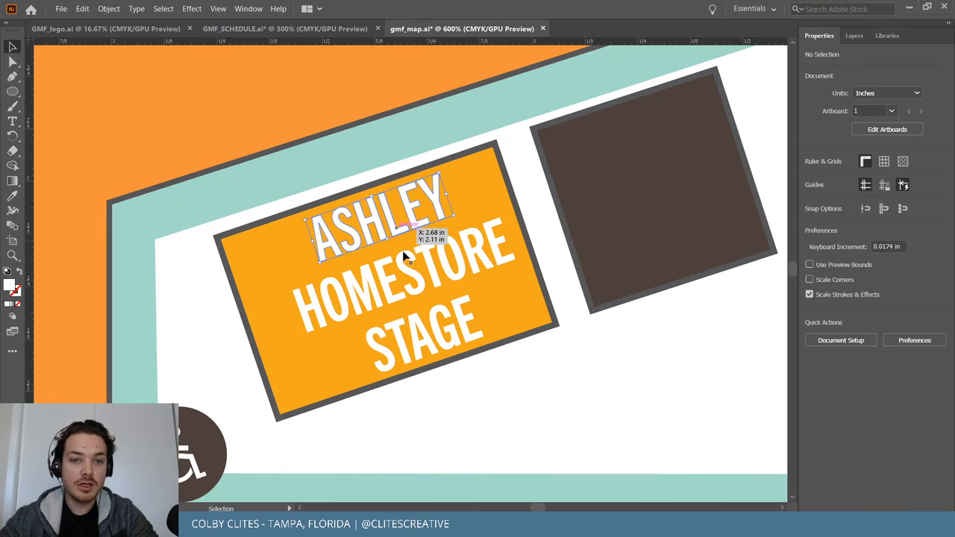
left_click(418, 282)
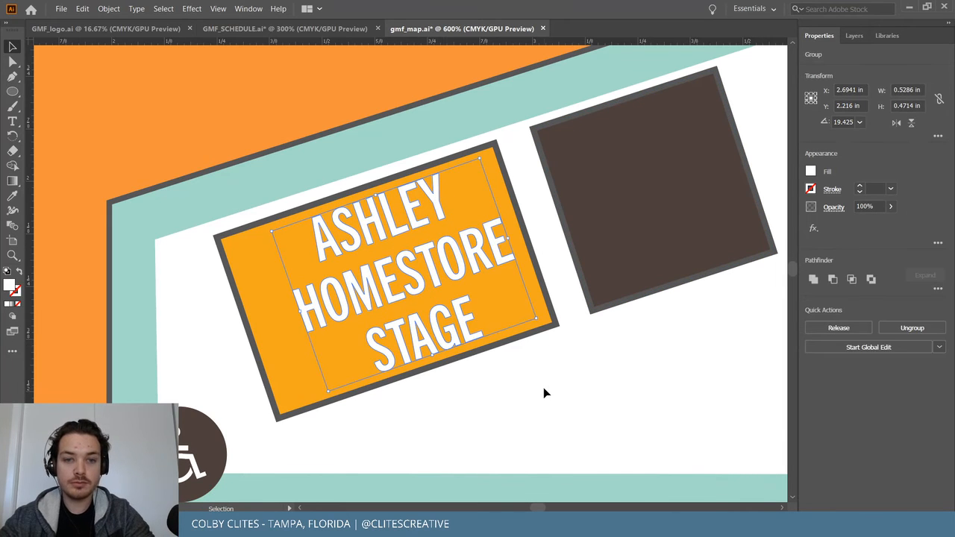
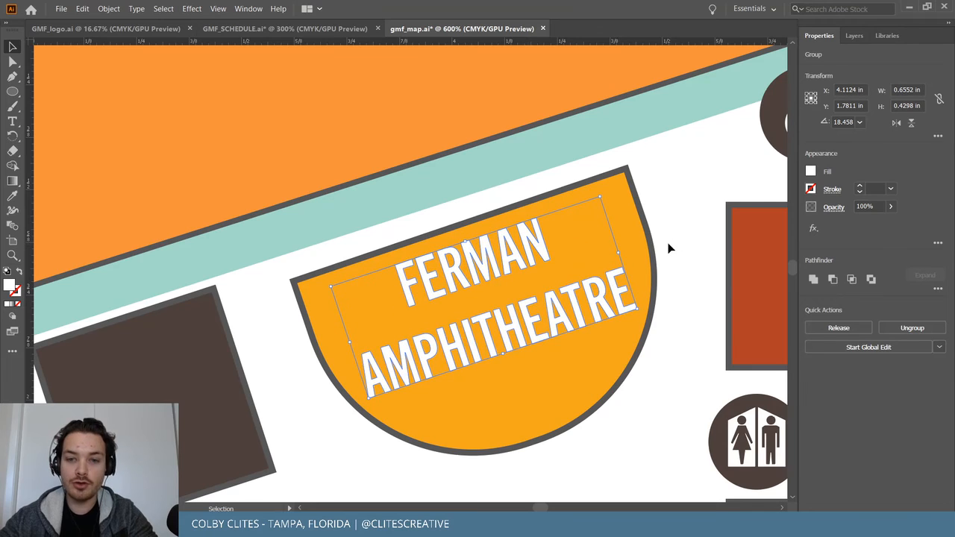
Nudge the FERMAN AMPHITHEATRE label right to centre it in its orange semicircle, then zoom out.
key("Right")
key("Right")
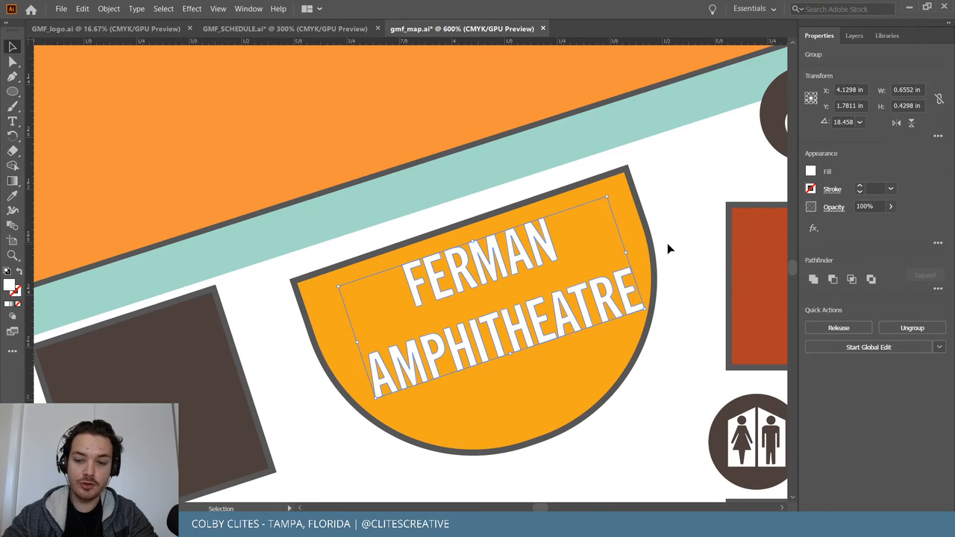
left_click_drag(513, 267, 511, 271)
left_click(680, 198)
key("ctrl+minus")
key("ctrl+minus")
key("ctrl+minus")
key("ctrl+minus")
scroll(680, 199, "down", 4)
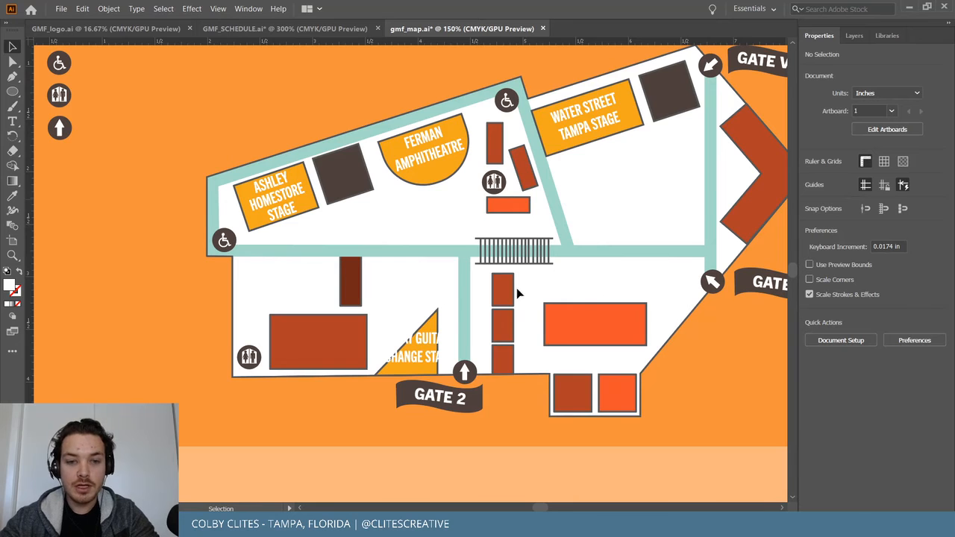
Move the REPLAY GUITAR EXCHANGE STAGE label over the orange triangle and shrink it.
left_click(447, 357)
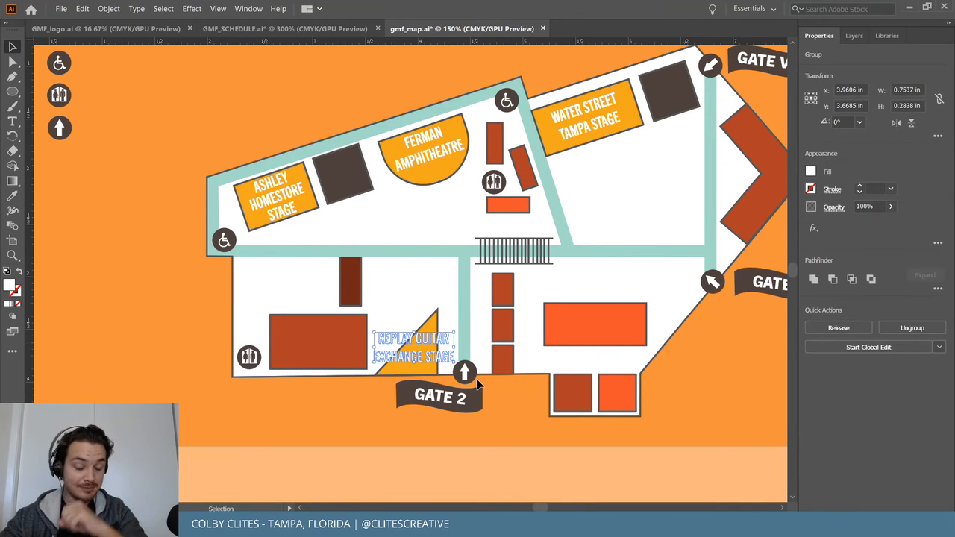
key("ctrl+plus")
key("ctrl+plus")
key("ctrl+plus")
key("ctrl+plus")
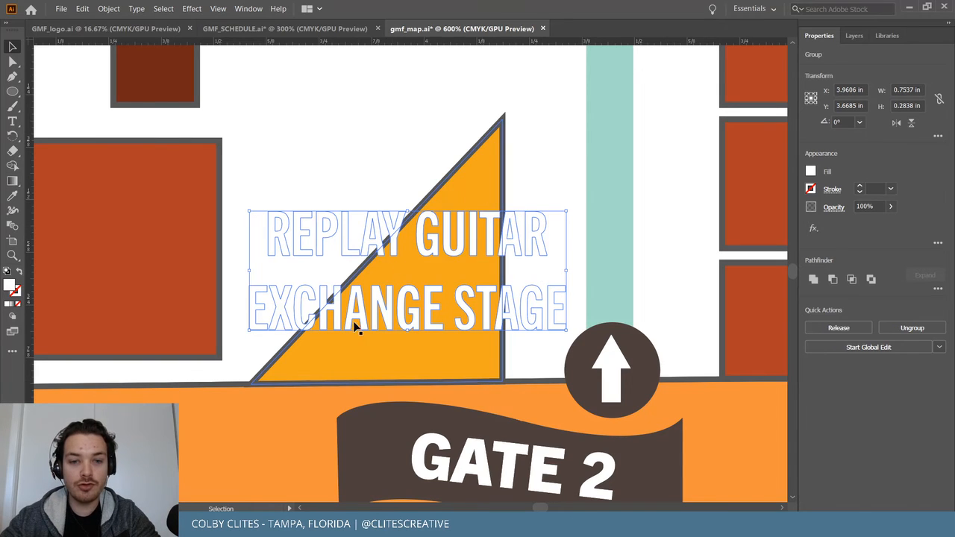
left_click_drag(455, 246, 507, 271)
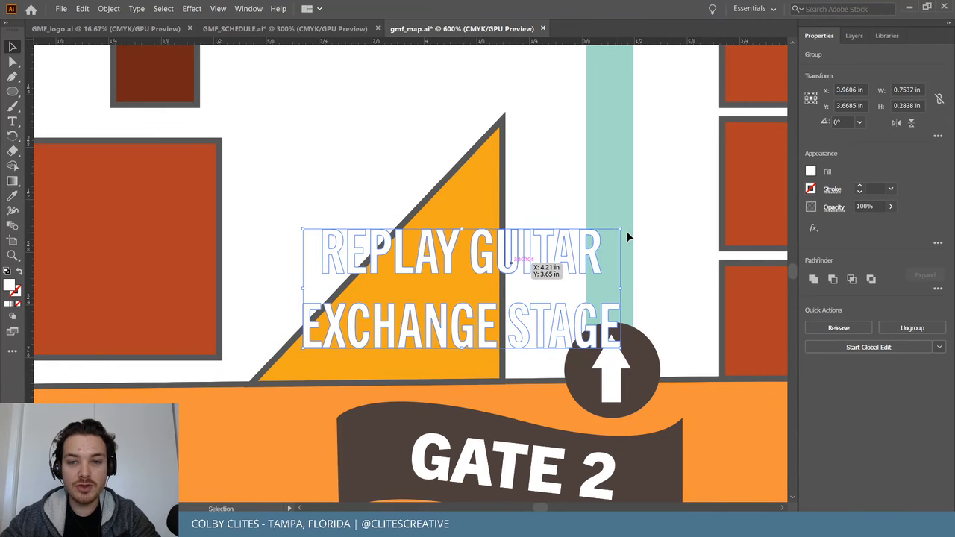
left_click_drag(622, 228, 489, 280)
left_click_drag(446, 308, 449, 324)
left_click_drag(311, 304, 320, 305)
Rotate the label about 45° along the triangle's slope and shrink it to fit inside.
left_click_drag(493, 299, 419, 247)
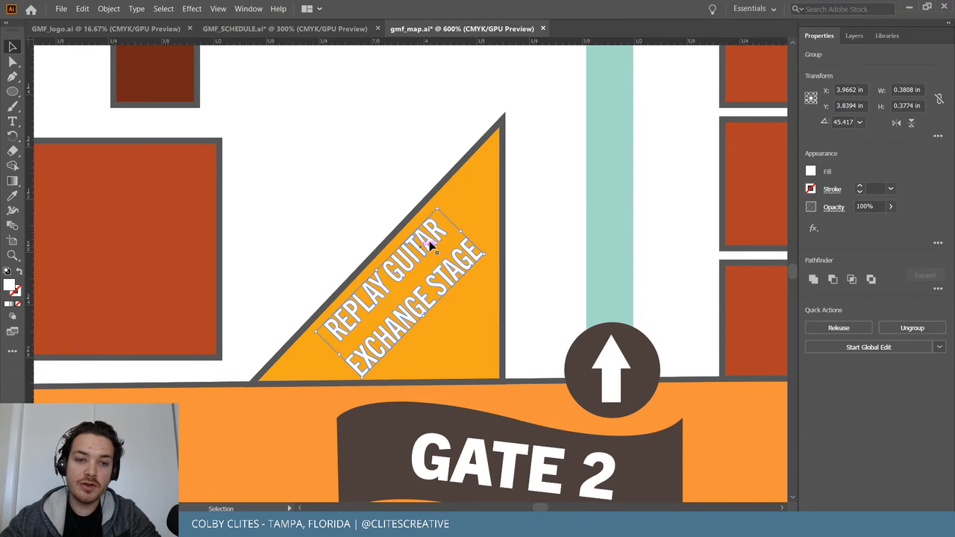
left_click_drag(438, 211, 484, 155)
key("ctrl+=")
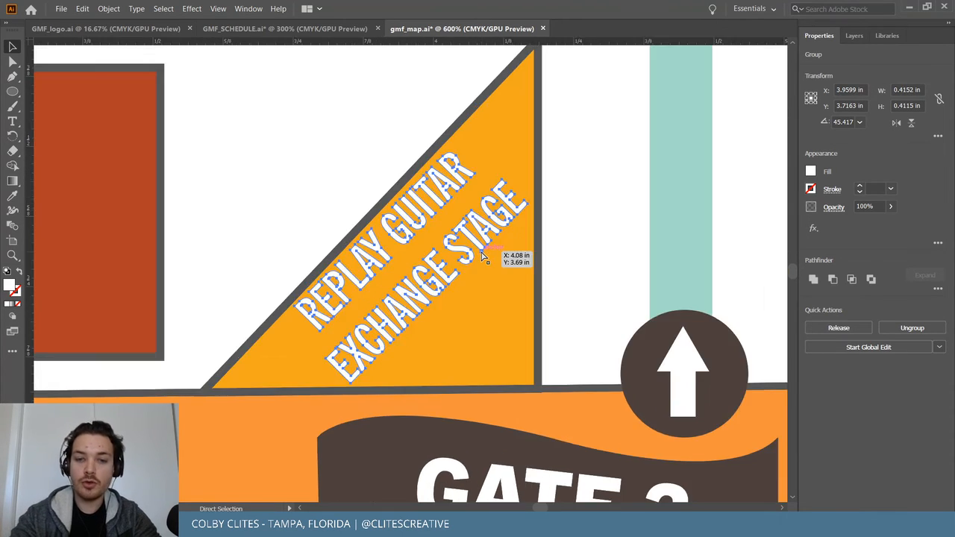
left_click_drag(460, 139, 459, 176)
left_click(267, 177)
key("ctrl+minus")
key("ctrl+minus")
key("ctrl+minus")
key("ctrl+minus")
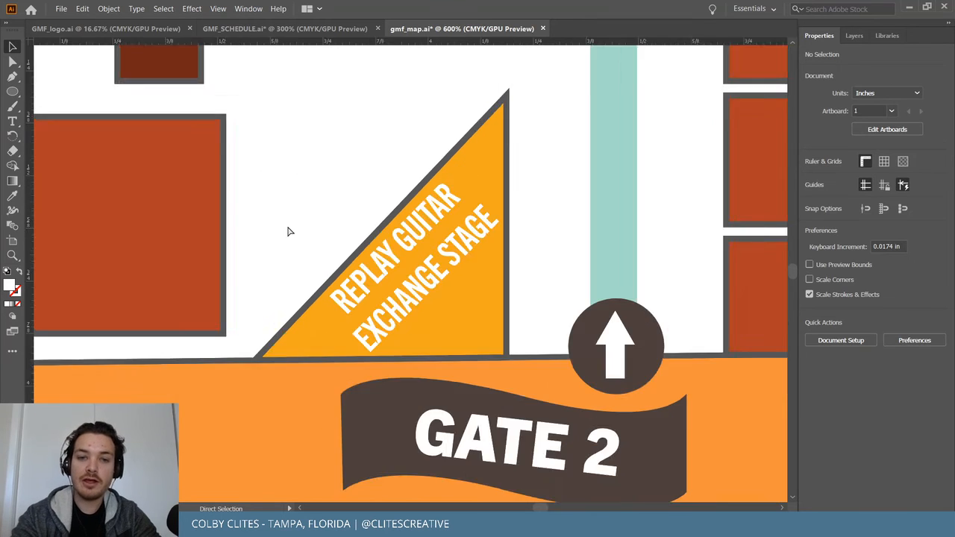
Shrink the ASHLEY HOMESTORE STAGE label slightly and recentre it in its orange box.
key("ctrl+minus")
key("ctrl+minus")
key("ctrl+plus")
key("v")
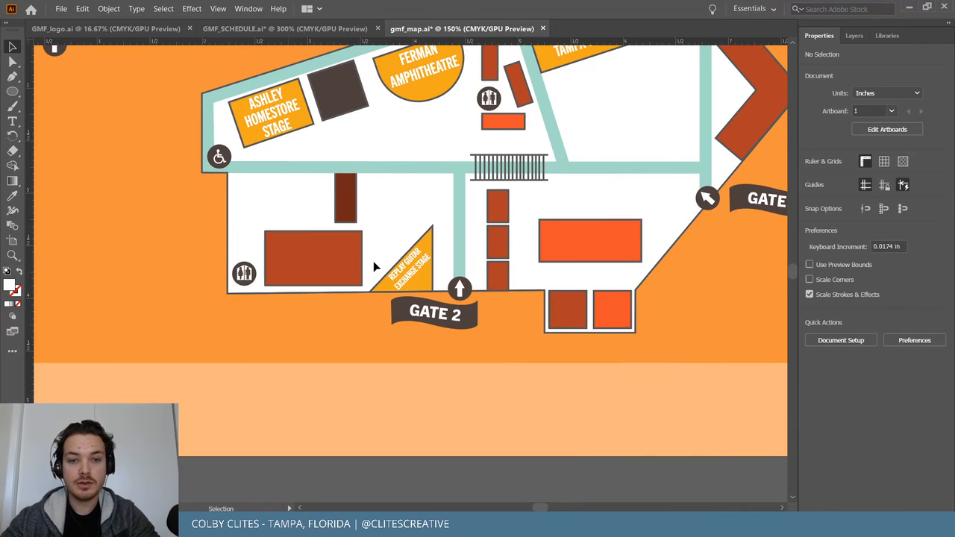
scroll(373, 266, "up", 4)
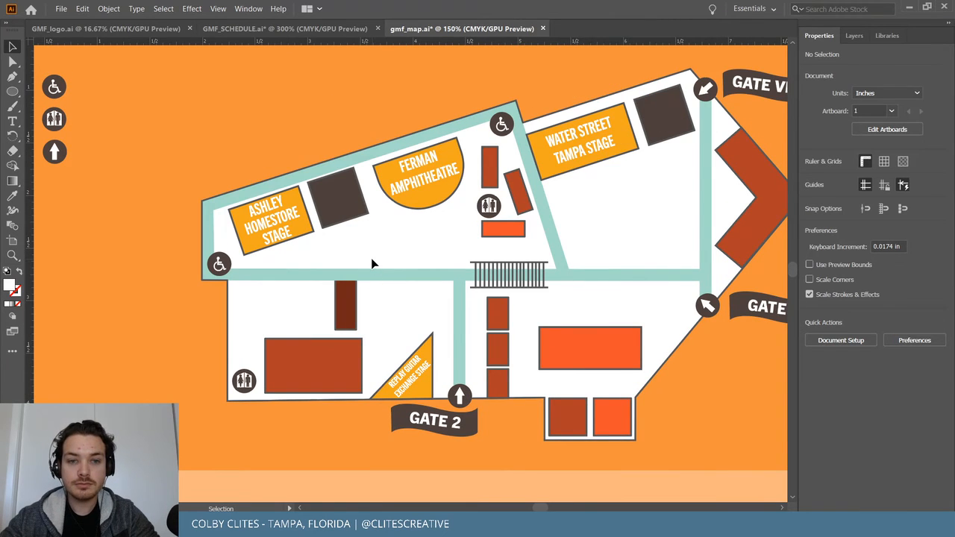
left_click(280, 222)
key("ctrl+plus")
key("ctrl+plus")
key("ctrl+plus")
key("ctrl+plus")
key("ctrl+plus")
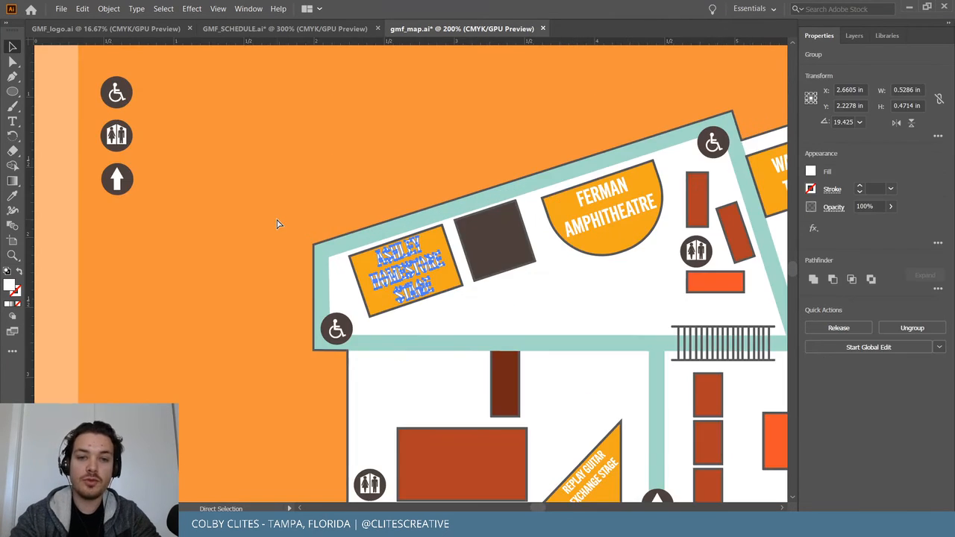
left_click_drag(507, 118, 486, 144)
left_click_drag(407, 218, 415, 207)
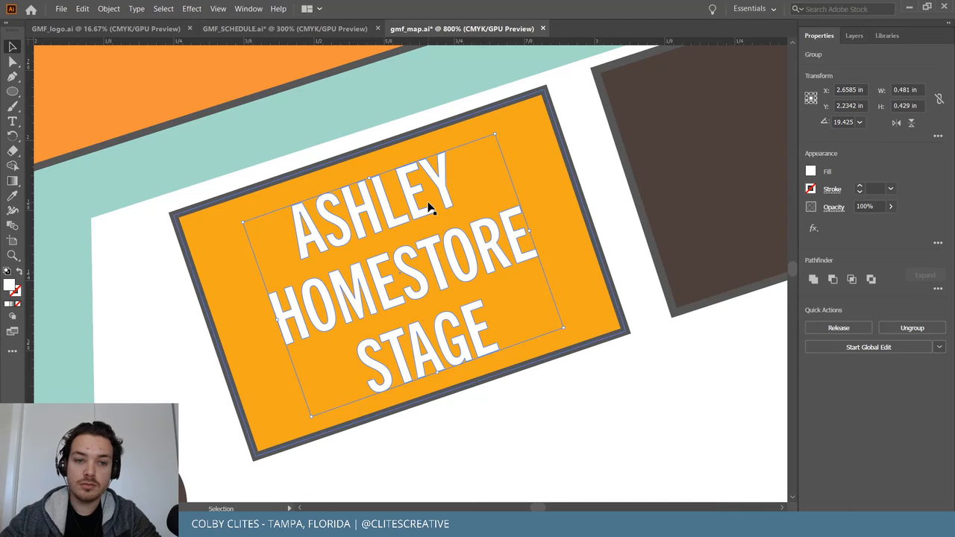
scroll(429, 209, "right", 5)
scroll(418, 217, "left", 3)
left_click_drag(331, 215, 328, 216)
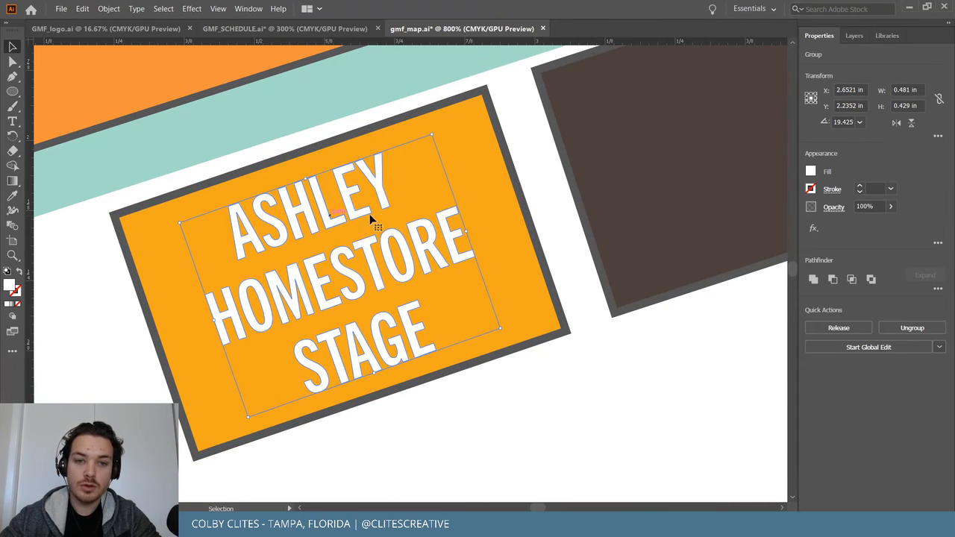
left_click(505, 166, "shift")
left_click(699, 324)
Shrink the FERMAN AMPHITHEATRE label and recentre it in its semicircle.
scroll(699, 324, "right", 10)
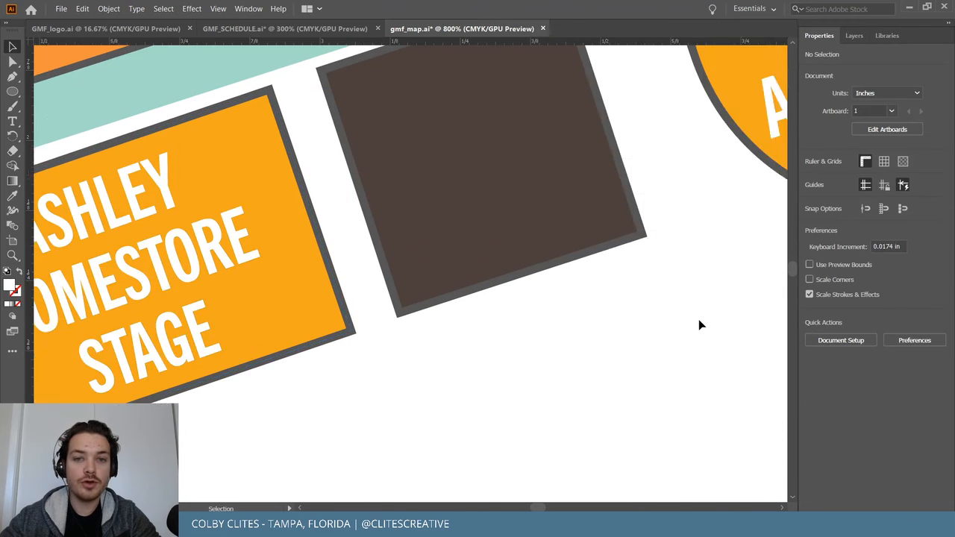
scroll(678, 323, "up", 3)
scroll(540, 234, "left", 2)
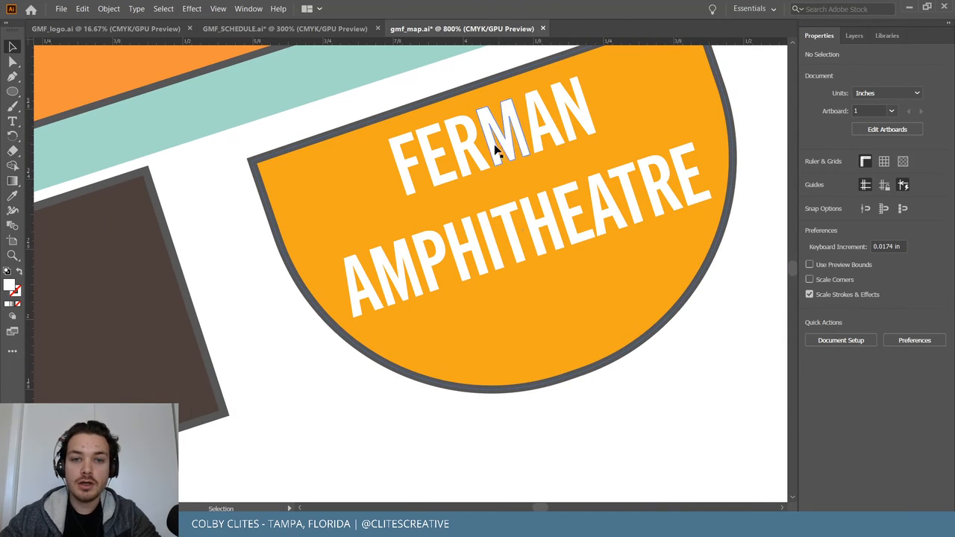
left_click(575, 105)
scroll(559, 241, "up", 3)
left_click_drag(661, 107, 650, 128)
left_click_drag(550, 188, 563, 180)
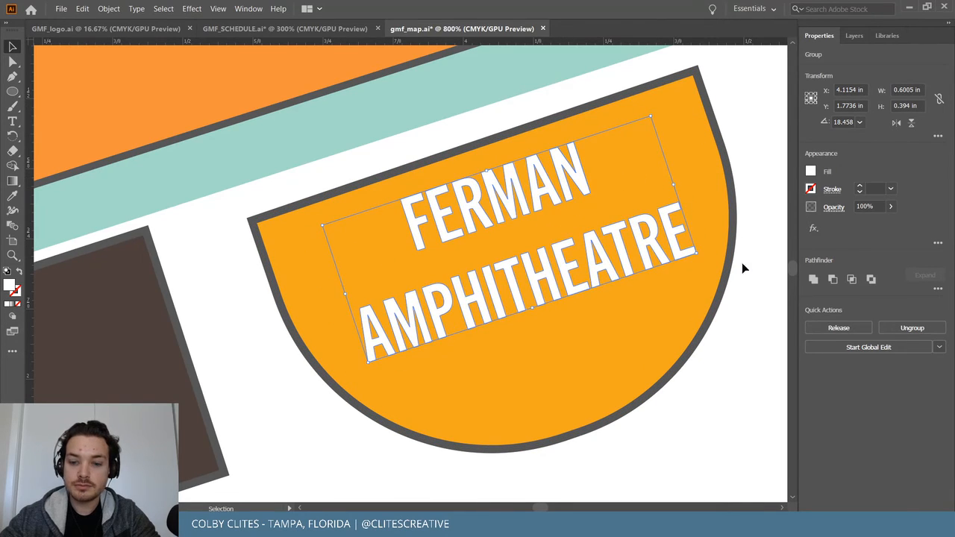
key("ctrl+minus")
key("ctrl+minus")
key("ctrl+minus")
key("ctrl+minus")
key("ctrl+minus")
key("ctrl+minus")
key("ctrl+minus")
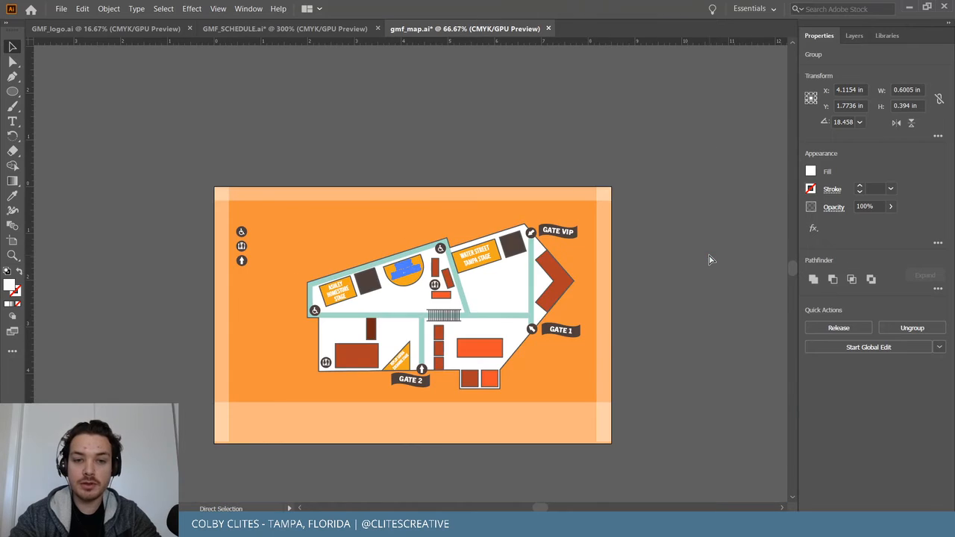
key("ctrl+plus")
key("ctrl+plus")
key("v")
left_click(671, 78)
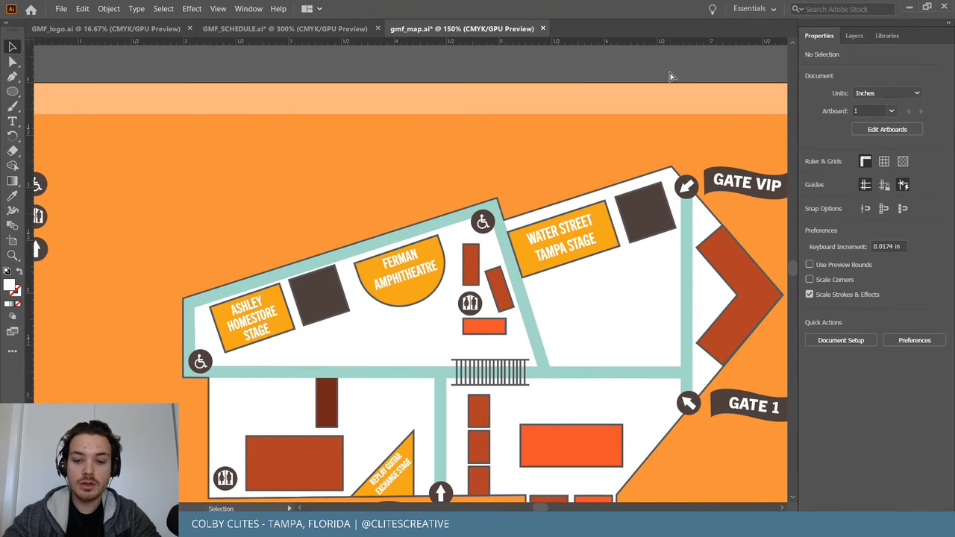
Fit the whole artboard in view and save gmf_map.ai.
key("ctrl+minus")
key("ctrl+0")
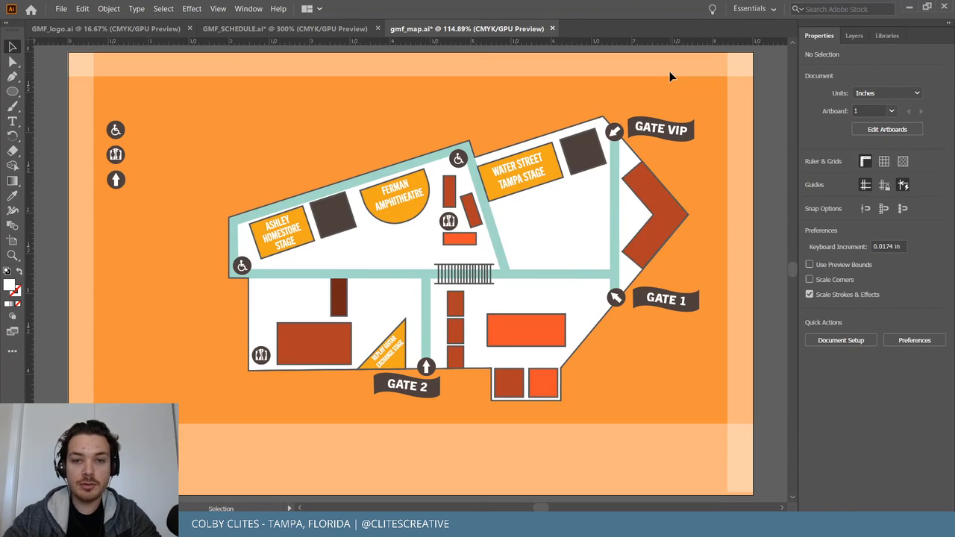
left_click(61, 8)
left_click(89, 97)
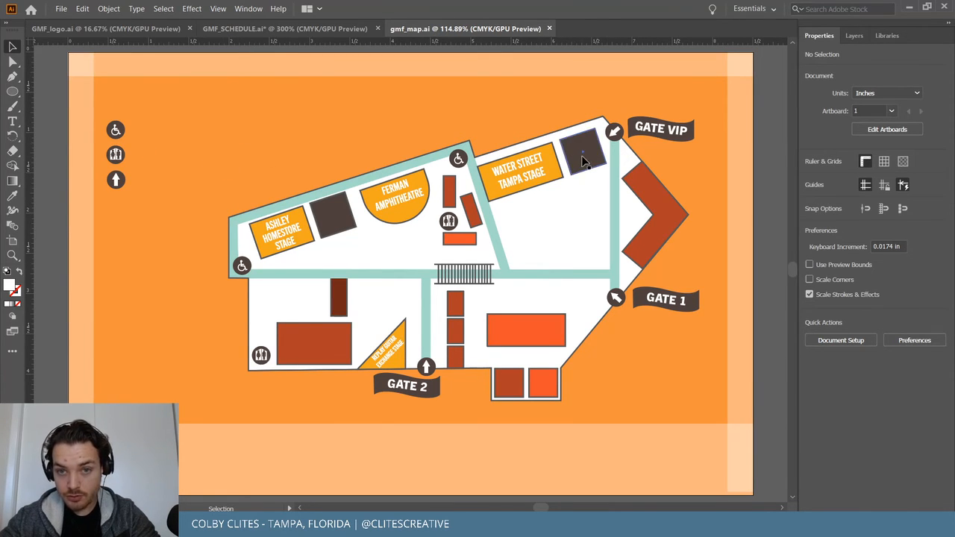
Create a new VIP text label above the artboard and colour it white.
left_click(675, 130)
scroll(668, 305, "up", 4)
left_click(12, 121)
left_click(324, 119)
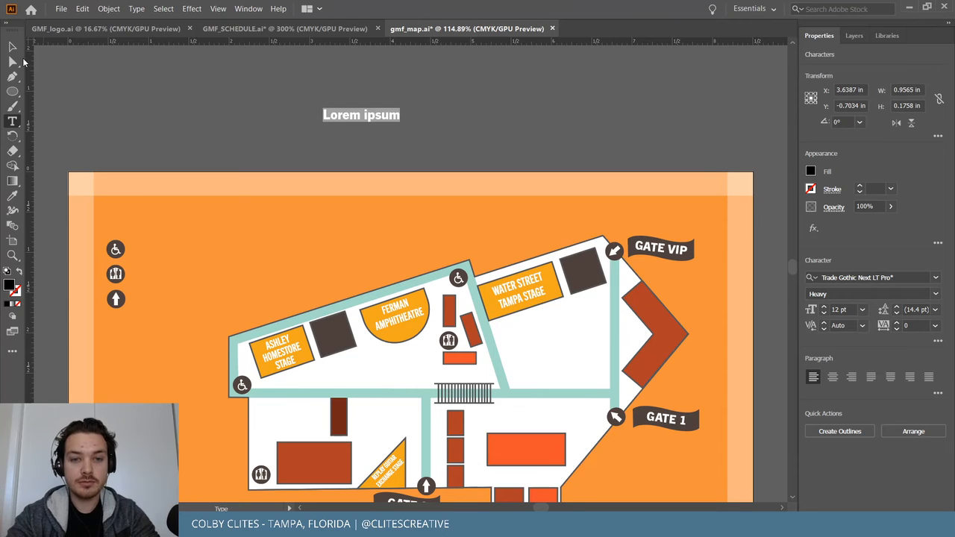
type("v")
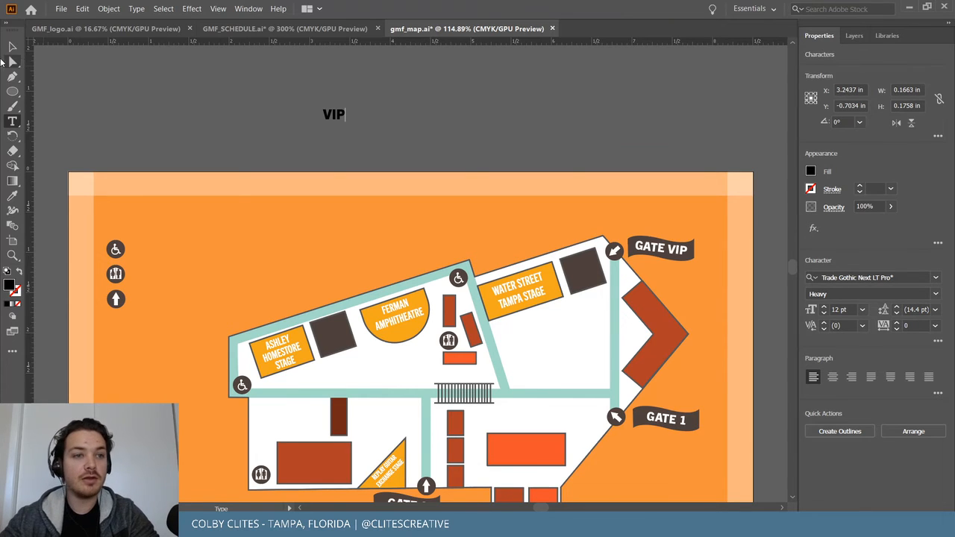
left_click(12, 46)
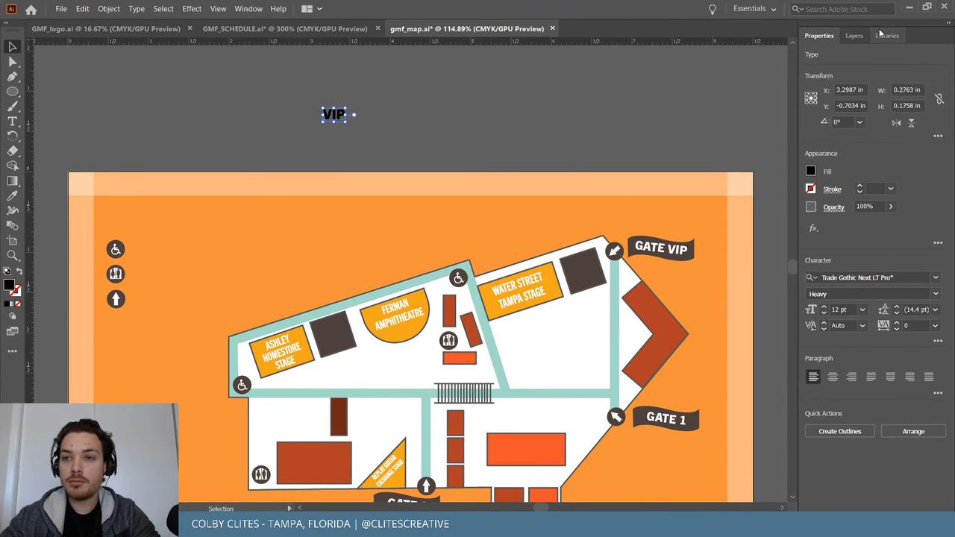
left_click(893, 35)
left_click(903, 173)
left_click(479, 143)
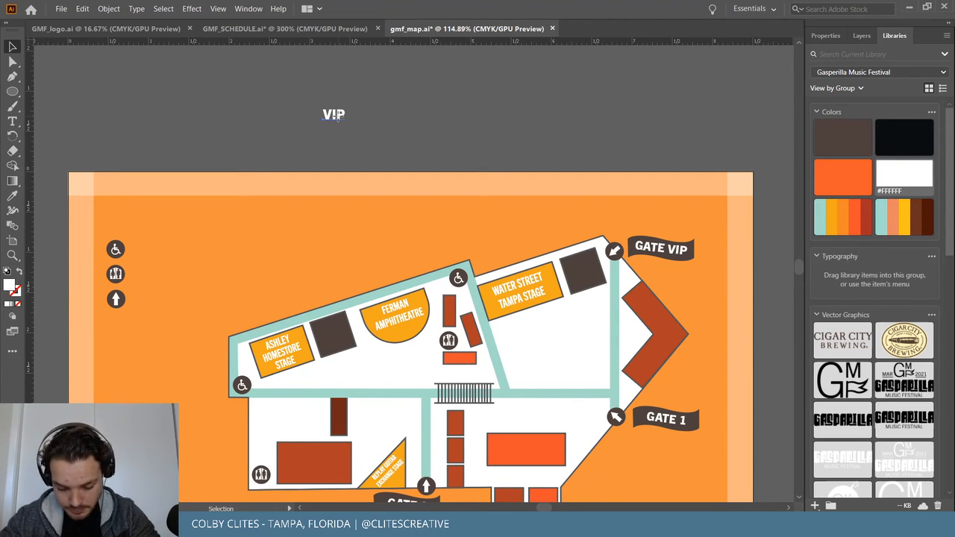
Place VIP on the dark square beside the Water Street stage, rotated to match and centred.
left_click_drag(336, 117, 590, 274)
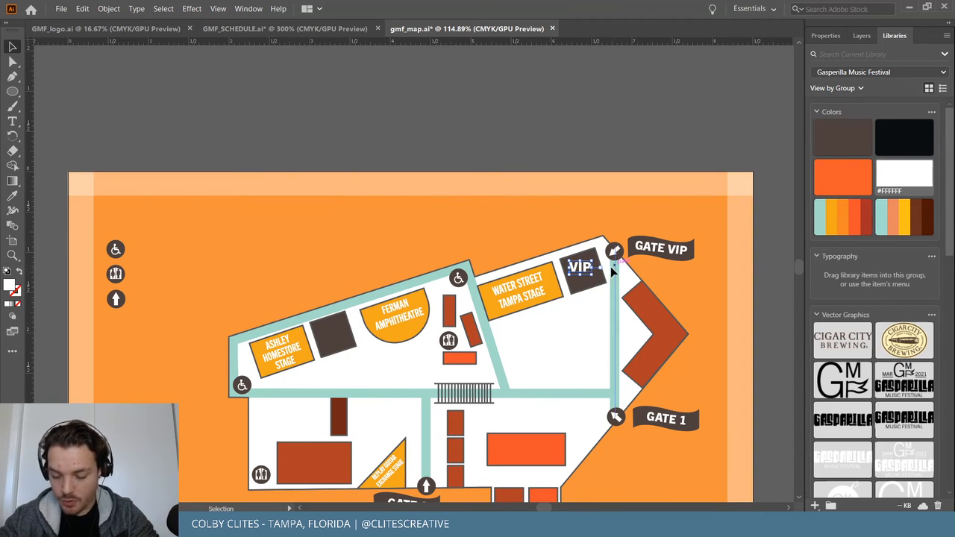
scroll(603, 275, "up", 10)
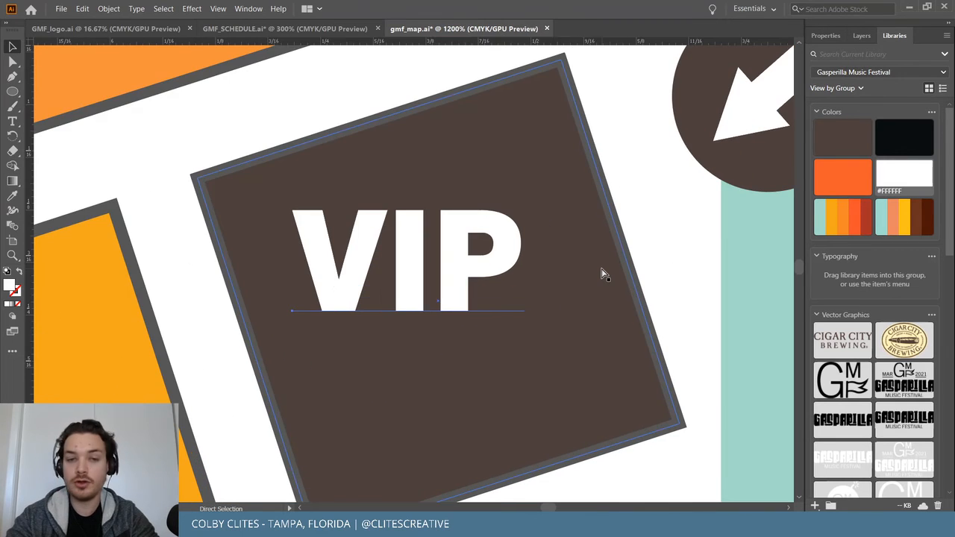
key("v")
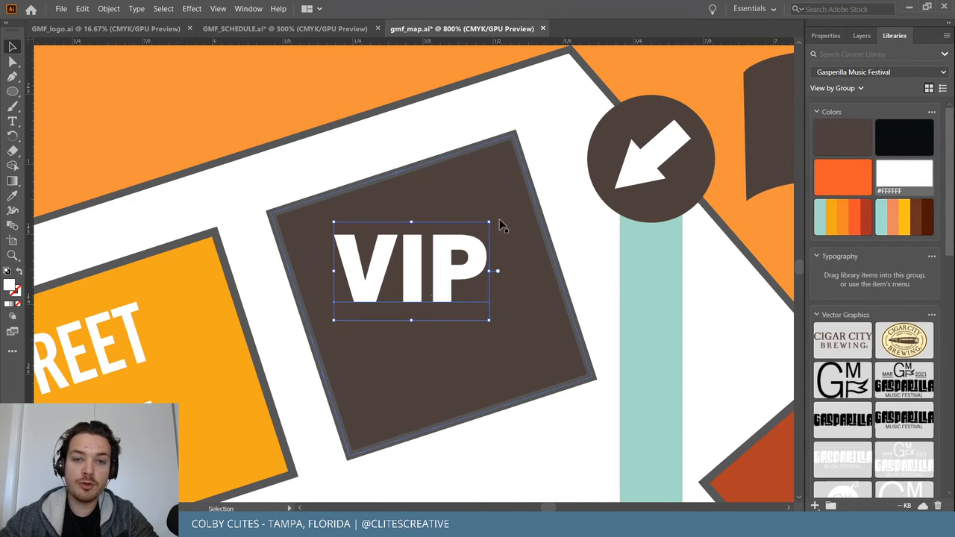
left_click_drag(493, 217, 473, 194)
left_click_drag(444, 248, 466, 273)
Copy VIP onto the dark square beside the Ashley Homestore stage.
key("ctrl+minus")
key("ctrl+minus")
key("ctrl+minus")
key("ctrl+minus")
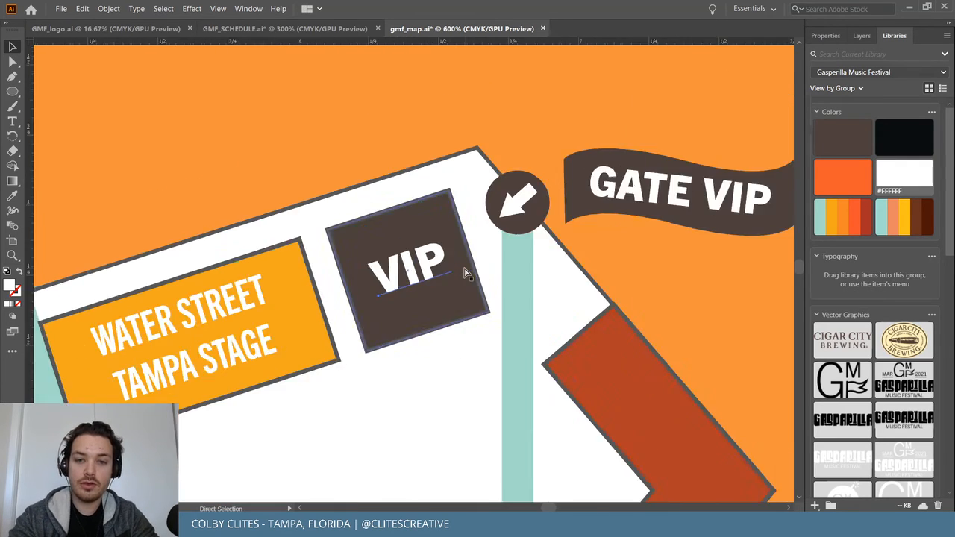
scroll(465, 273, "left", 5)
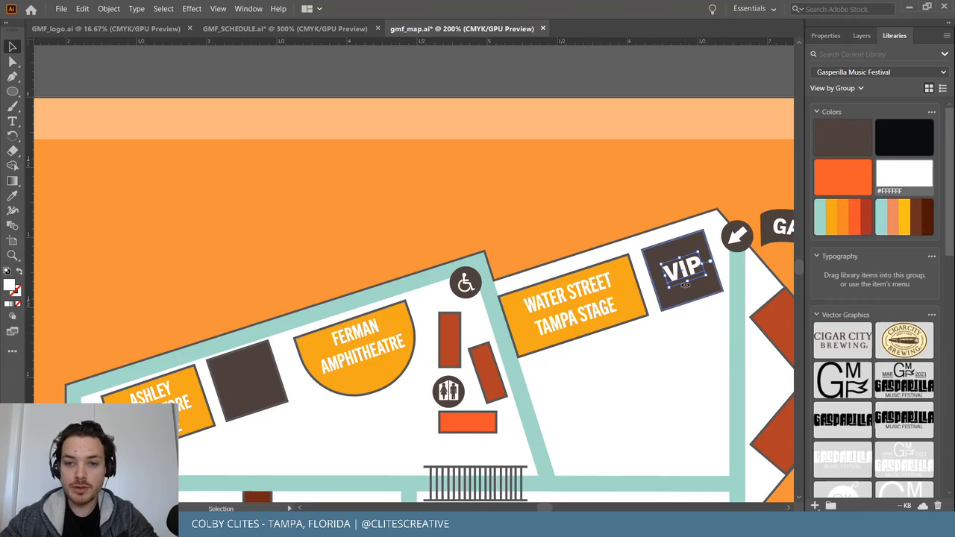
left_click_drag(671, 282, 253, 385)
left_click(442, 81)
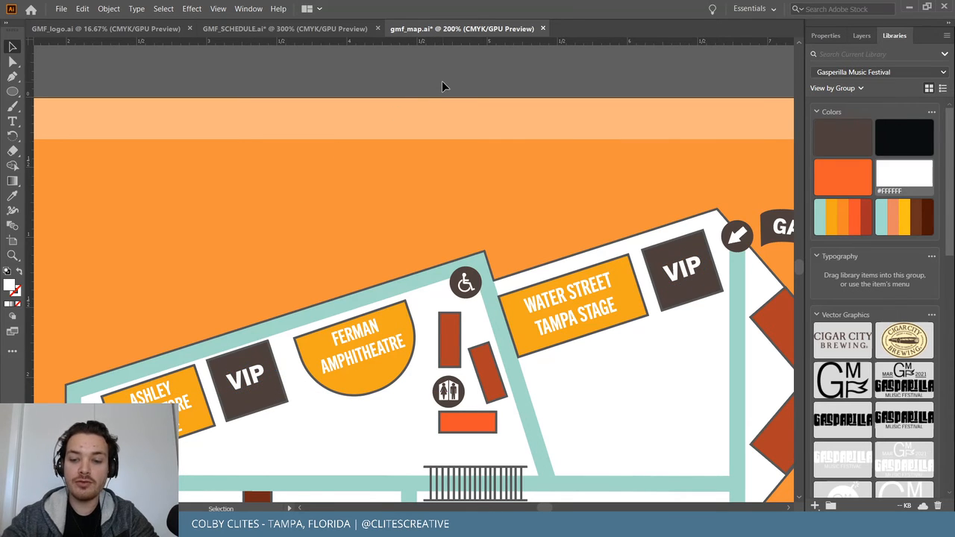
Save the map file.
key("ctrl+minus")
key("ctrl+minus")
key("ctrl+plus")
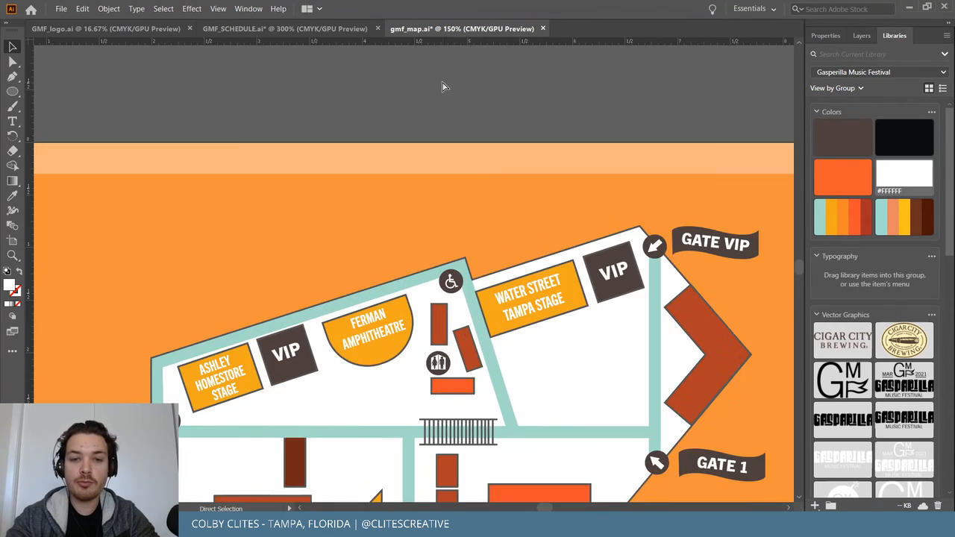
scroll(442, 86, "down", 3)
scroll(442, 87, "down", 2)
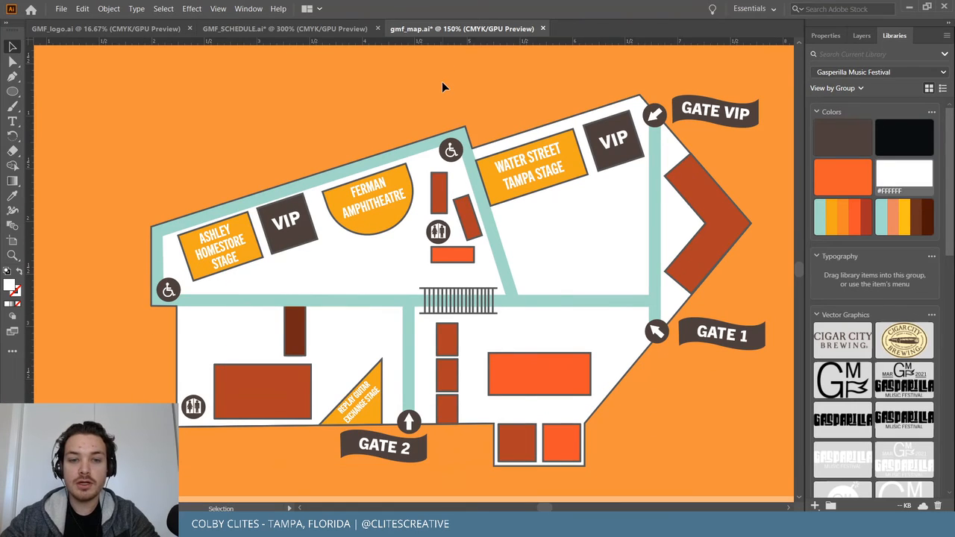
left_click(82, 9)
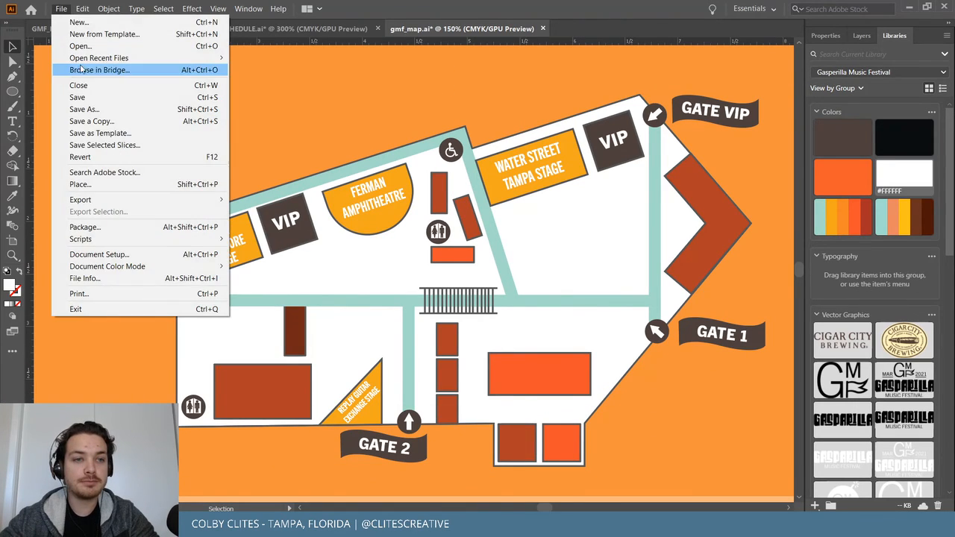
left_click(79, 97)
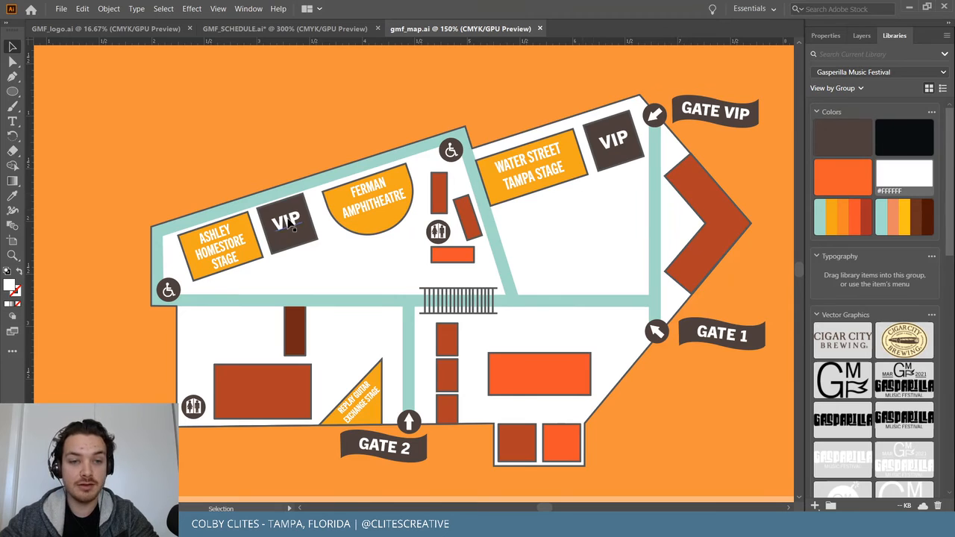
Drag the VIP text out, then undo the move so it stays in its box.
scroll(293, 232, "up", 4)
left_click_drag(289, 366, 378, 109)
key("ctrl+z")
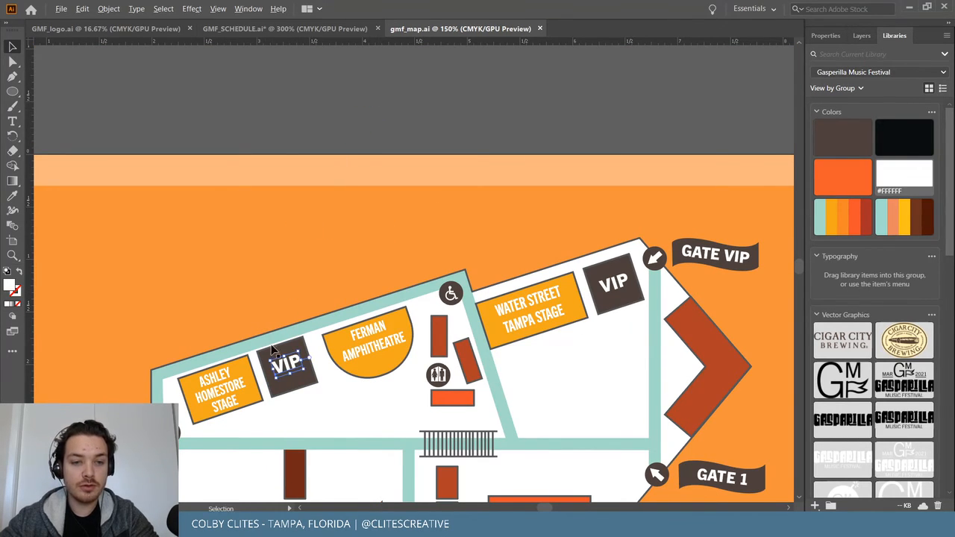
scroll(283, 81, "down", 1)
left_click(276, 58)
Add a new text object on the pasteboard reading MARKET.
key("t")
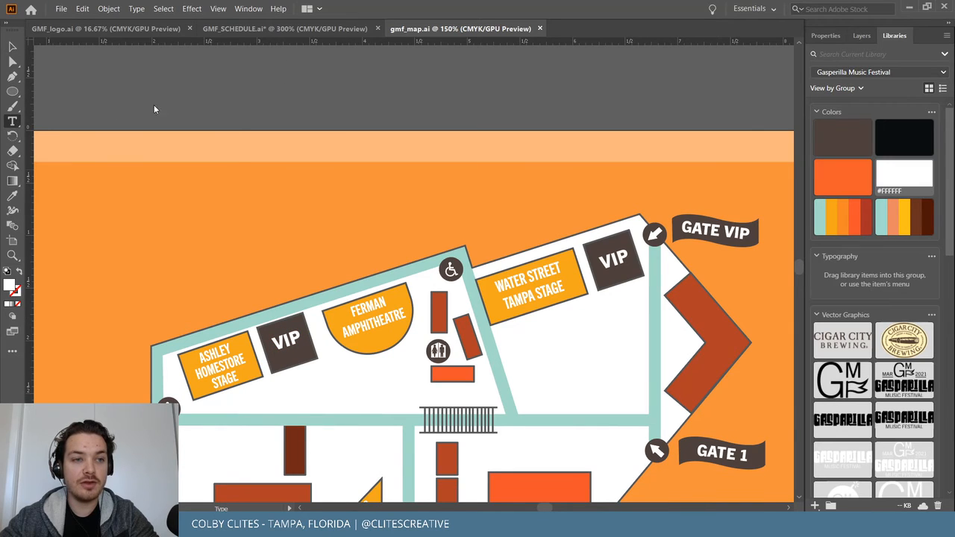
left_click(224, 91)
key("Escape")
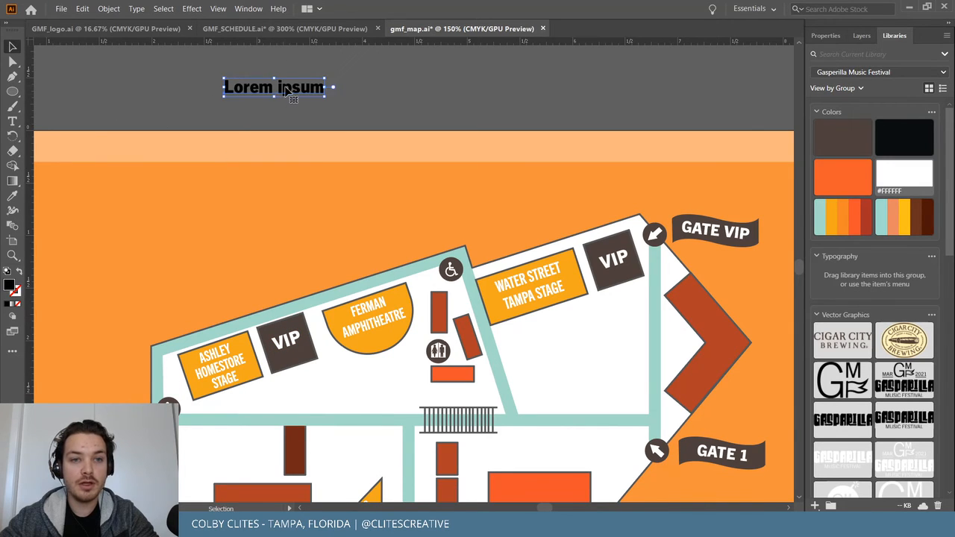
triple_click(285, 85)
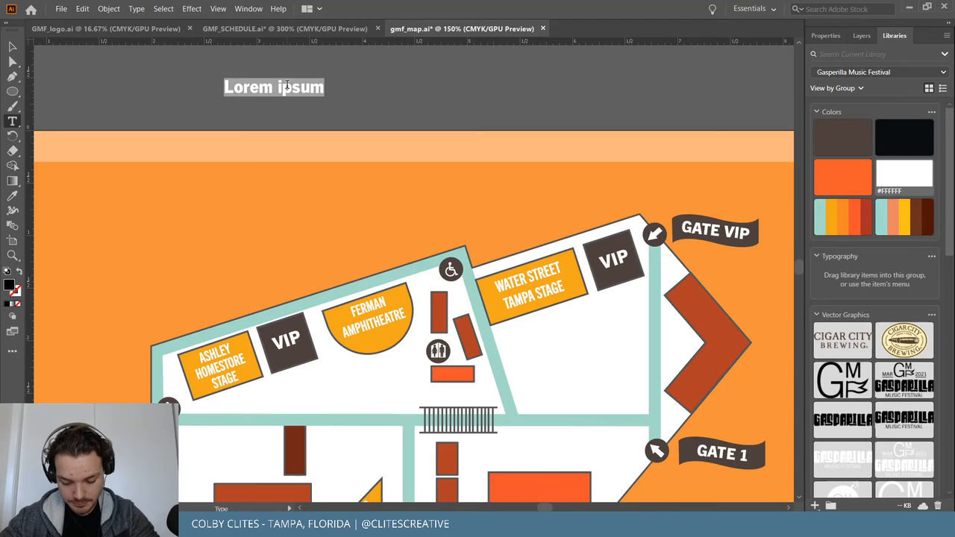
type("mAR")
key("BackSpace")
key("BackSpace")
key("BackSpace")
type("MARKET")
key("Escape")
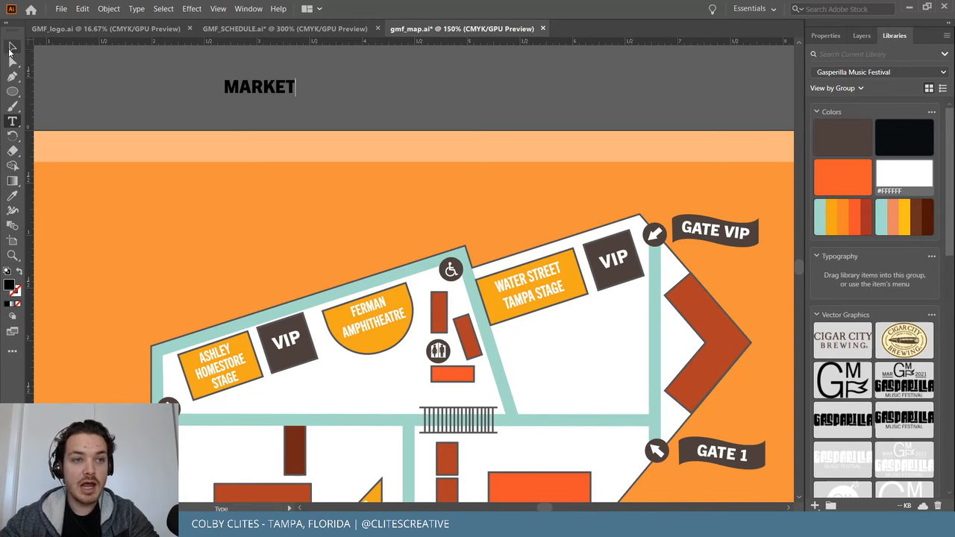
Set MARKET to the Regular font style and colour it white.
left_click(837, 34)
left_click(935, 294)
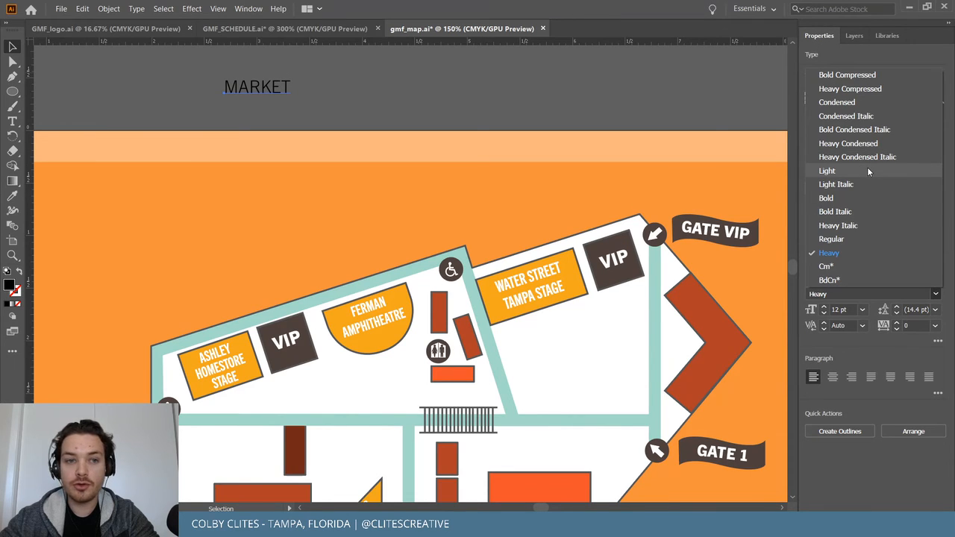
left_click(867, 239)
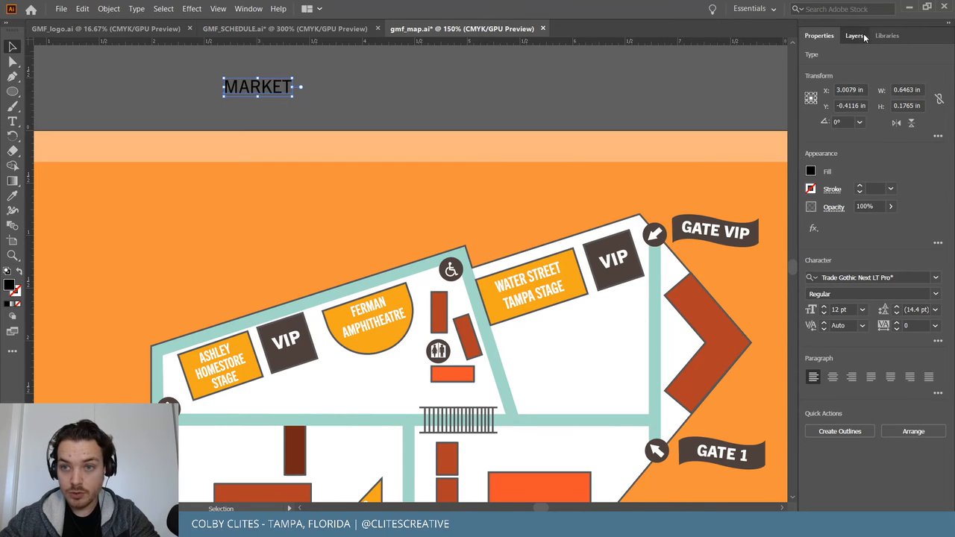
left_click(855, 35)
left_click(900, 35)
left_click(904, 173)
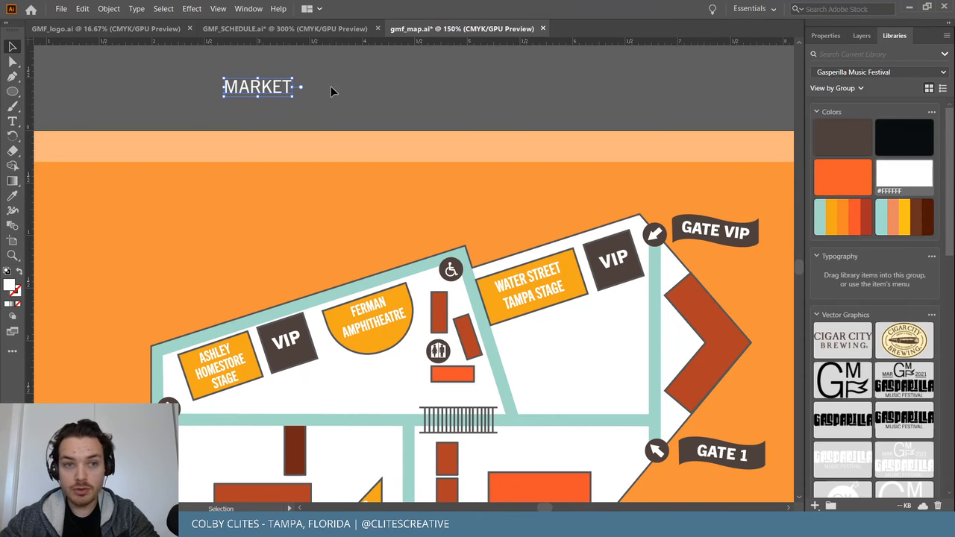
left_click(343, 94)
Stand MARKET vertically on the narrow brown bar, rotated 90° and scaled to fit.
left_click_drag(277, 88, 271, 399)
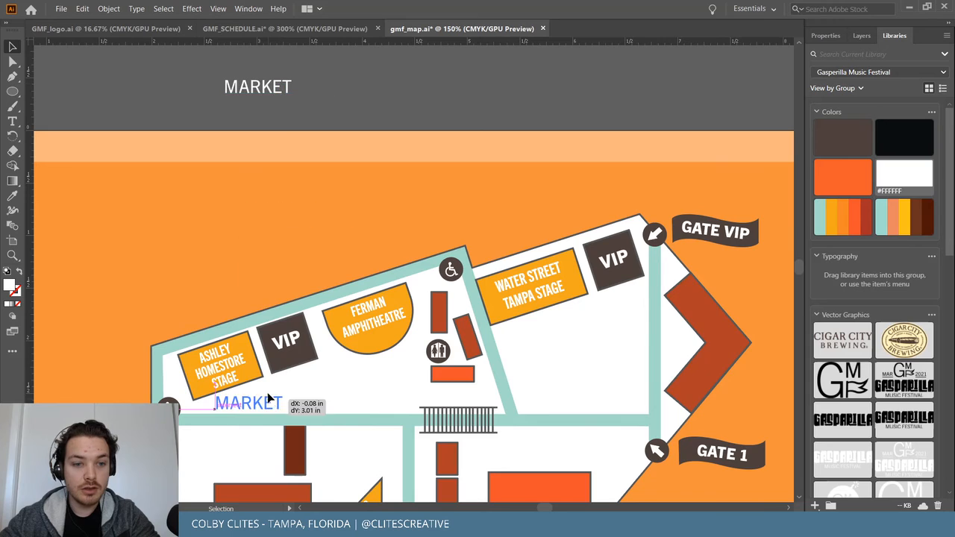
scroll(271, 379, "down", 3)
left_click_drag(263, 235, 272, 330)
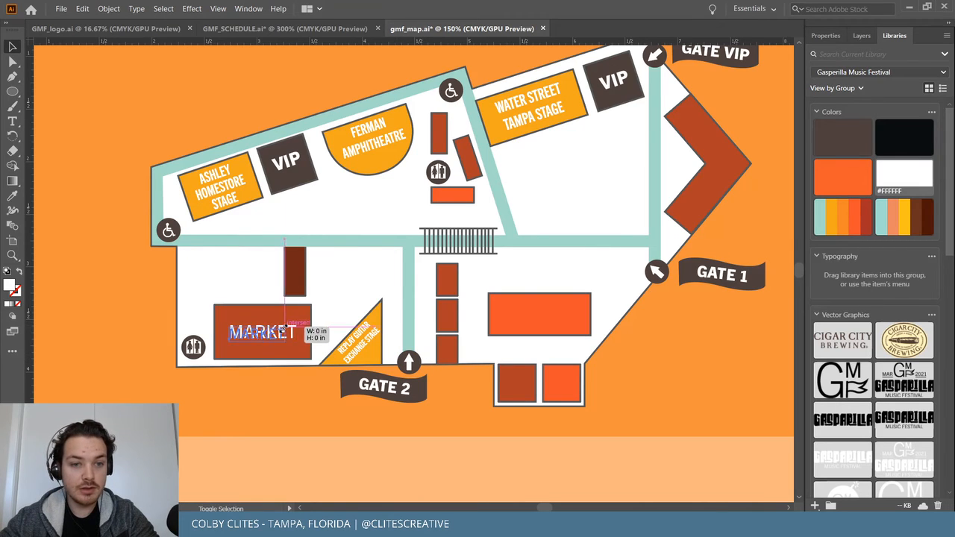
left_click_drag(282, 338, 313, 278)
key("ctrl+plus")
key("ctrl+plus")
key("ctrl+plus")
key("ctrl+plus")
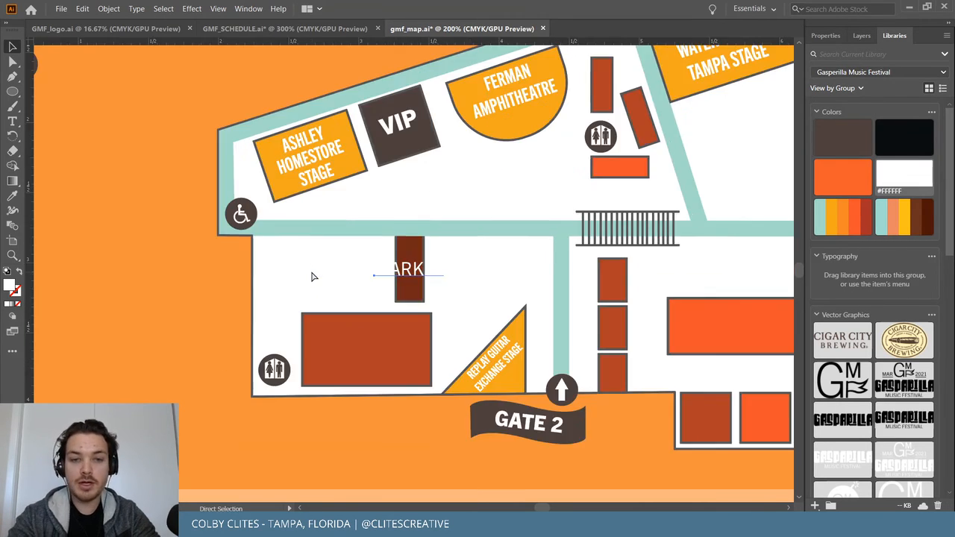
left_click_drag(518, 233, 422, 188)
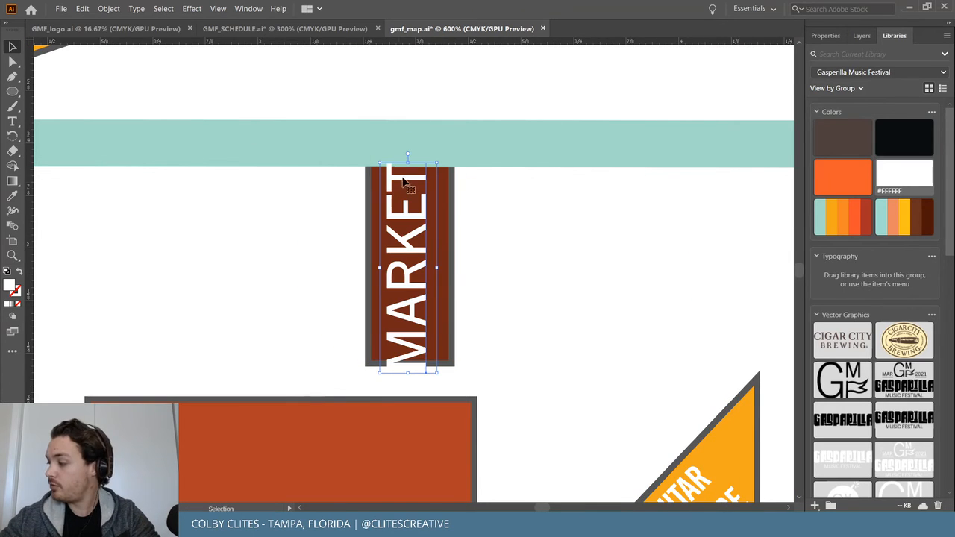
left_click_drag(381, 161, 395, 222)
left_click_drag(415, 262, 412, 226)
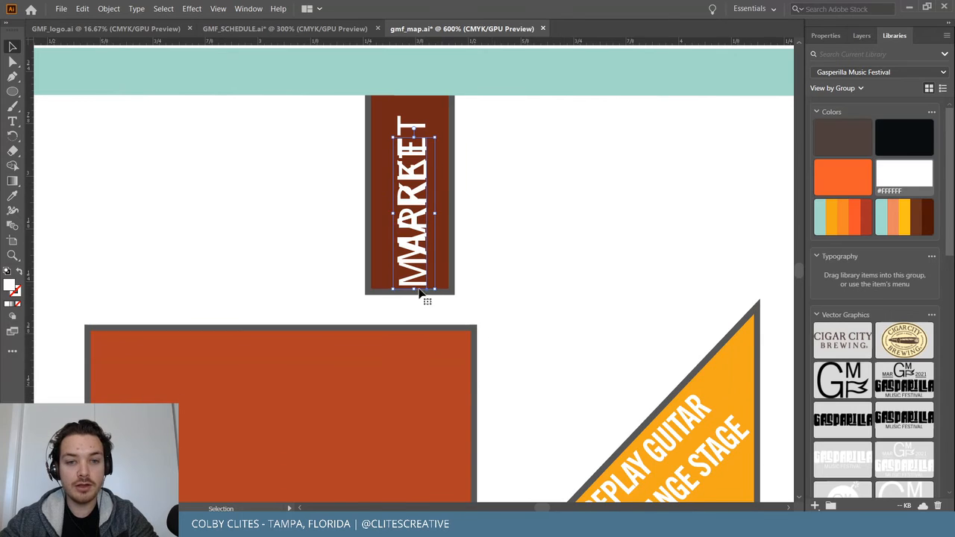
Copy MARKET into the large brown rectangle below and rotate it back to horizontal.
left_click_drag(420, 294, 276, 484)
scroll(302, 437, "down", 5)
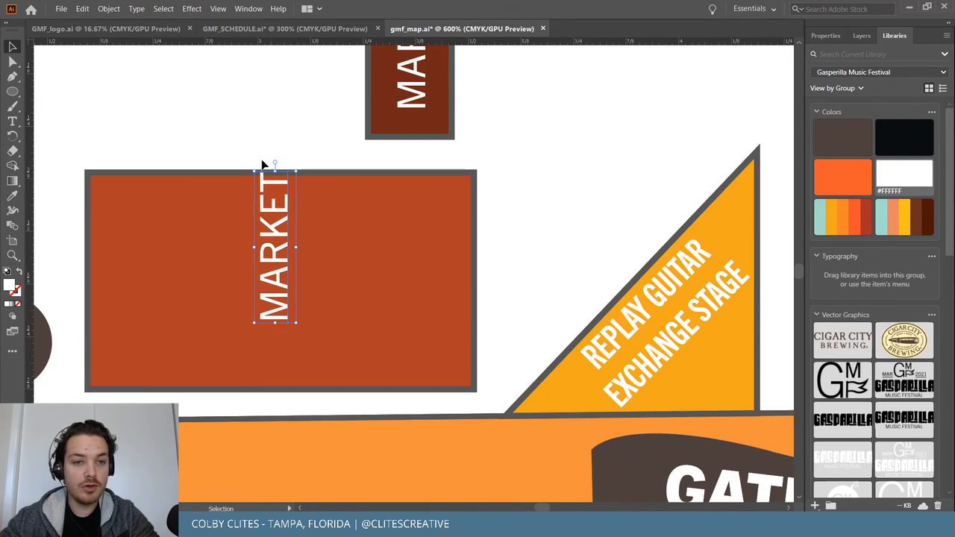
left_click_drag(261, 166, 457, 198)
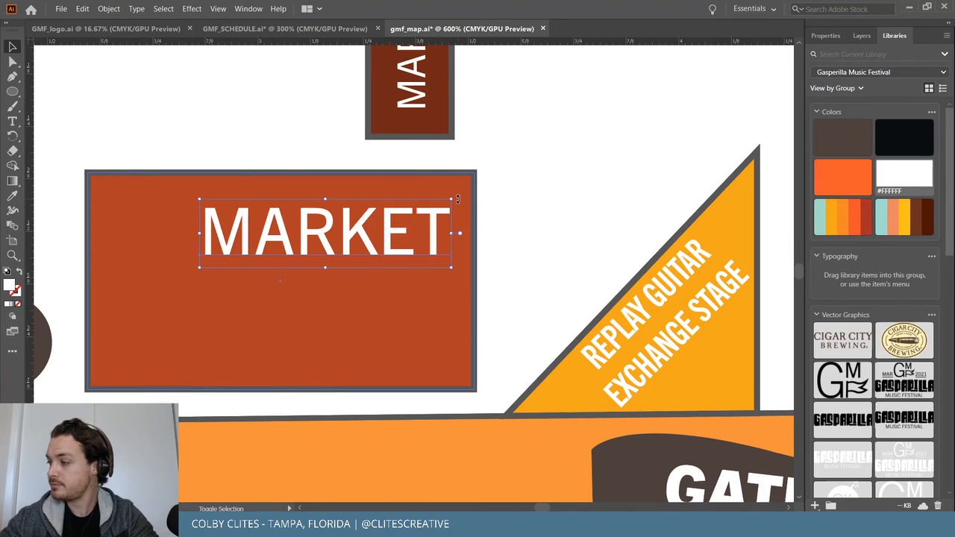
left_click_drag(346, 248, 304, 309)
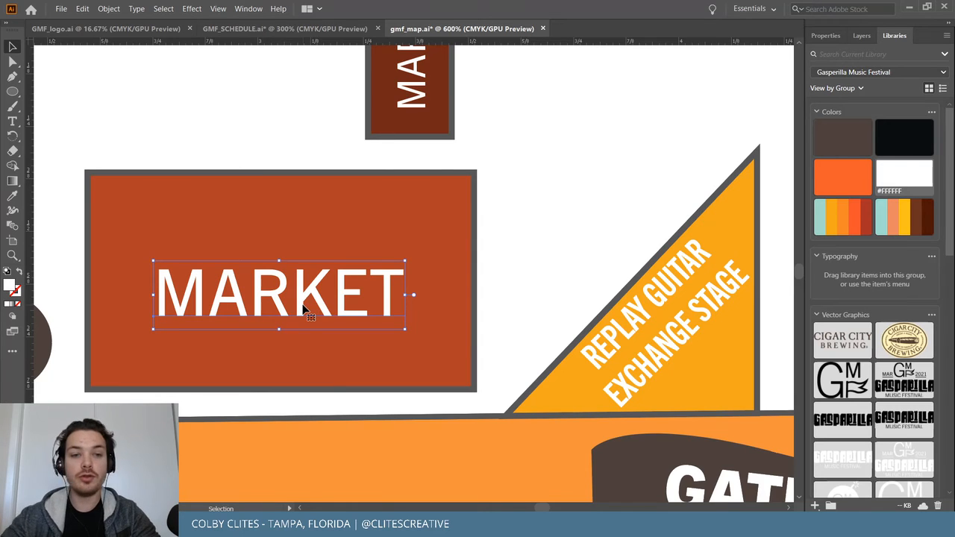
left_click_drag(304, 309, 297, 291)
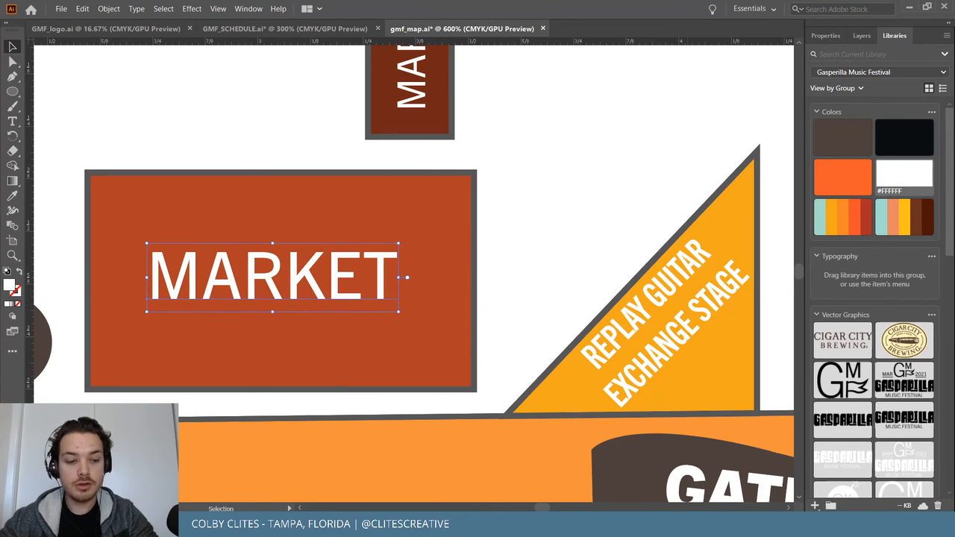
key("alt+Tab")
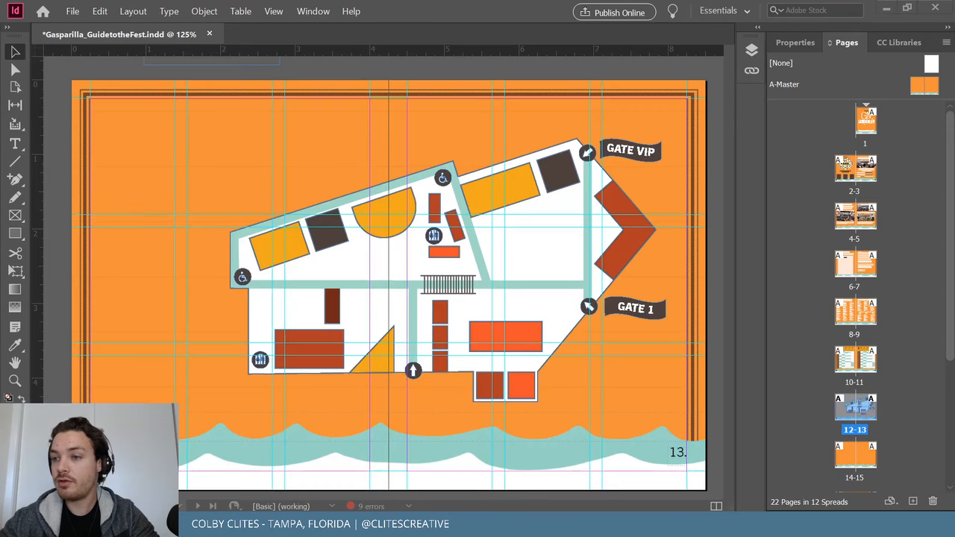
Check the InDesign guide, minimise it, and nudge the horizontal MARKET label right to centre it.
key("super+d")
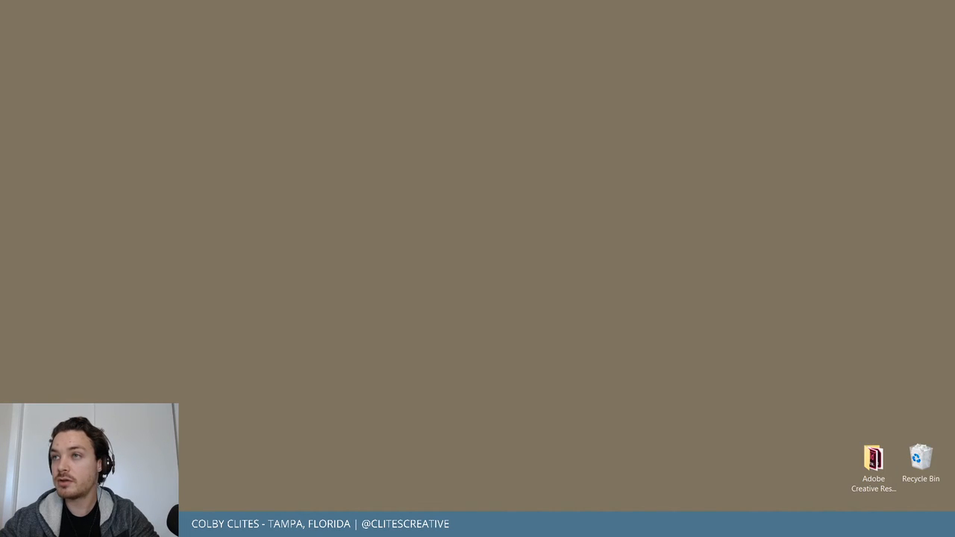
key("super+d")
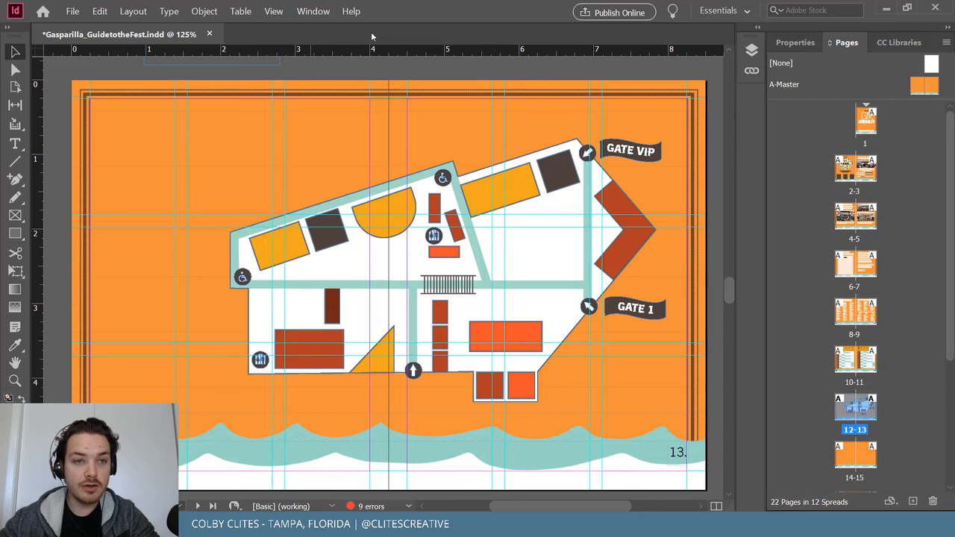
left_click(886, 8)
mouse_move(379, 288)
left_mouse_down()
mouse_move(387, 283)
mouse_move(385, 292)
left_mouse_up()
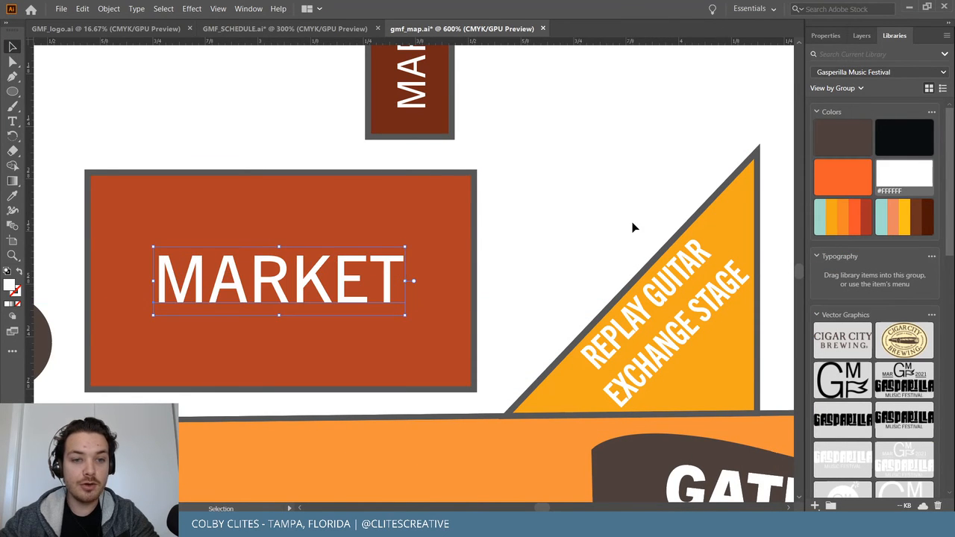
Copy MARKET into the orange block right of the central walkway and retype it as SHADE.
key("ctrl+minus")
key("ctrl+minus")
key("ctrl+minus")
key("ctrl+minus")
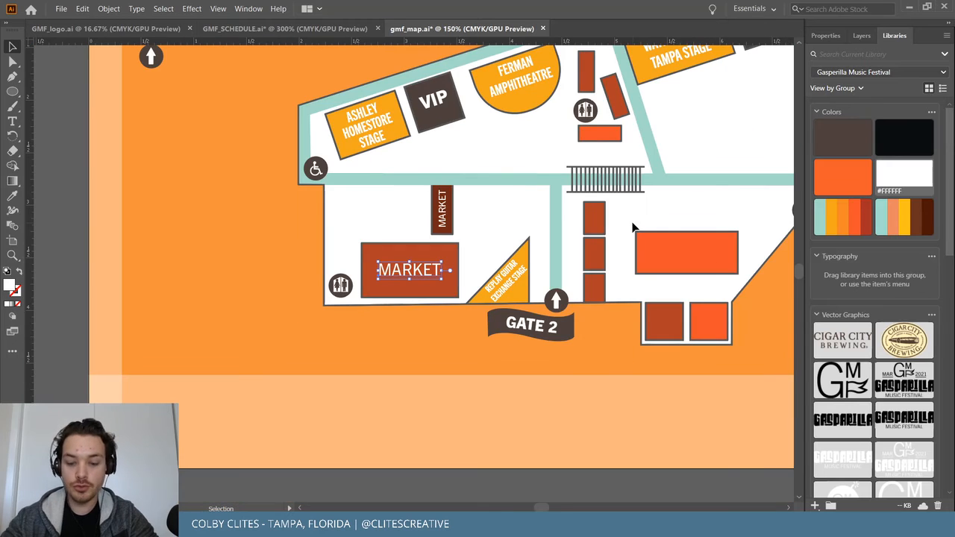
scroll(606, 208, "up", 3)
left_click_drag(417, 305, 694, 289)
double_click(687, 293)
double_click(687, 293)
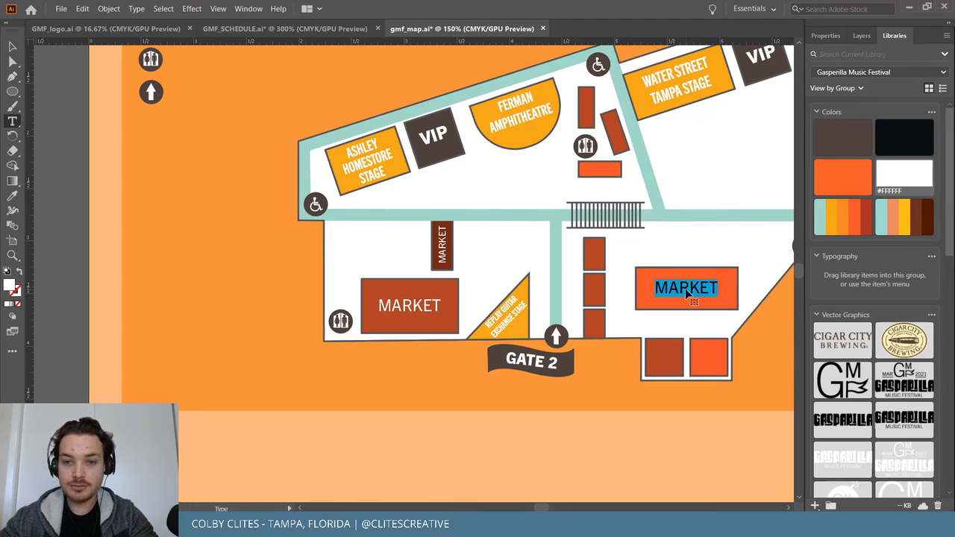
type("SHADE")
key("Escape")
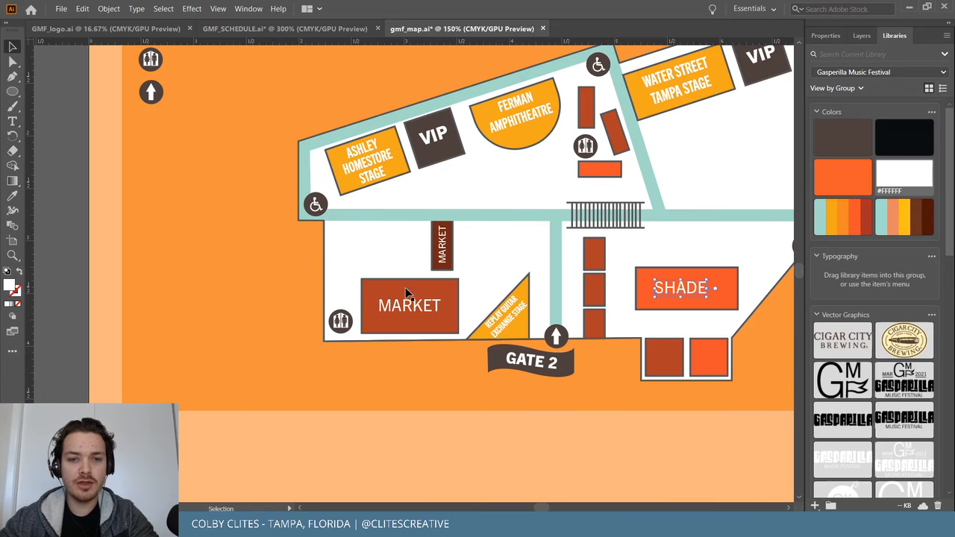
Scale down the horizontal MARKET label in the large brown rectangle.
scroll(475, 316, "up", 2)
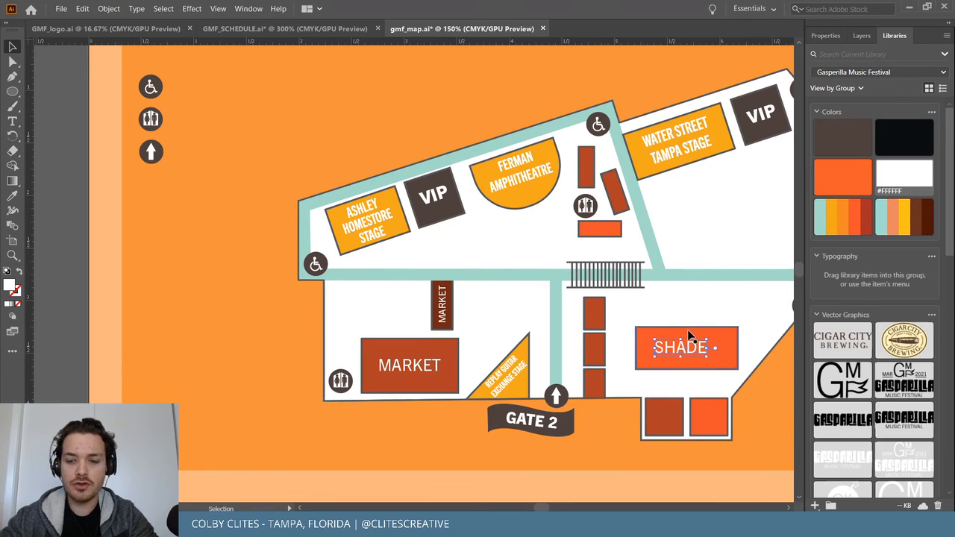
key("ctrl+equal")
key("ctrl+equal")
key("ctrl+equal")
scroll(688, 330, "left", 4)
scroll(688, 330, "left", 1)
key("Delete")
scroll(545, 297, "left", 9)
scroll(351, 299, "right", 1)
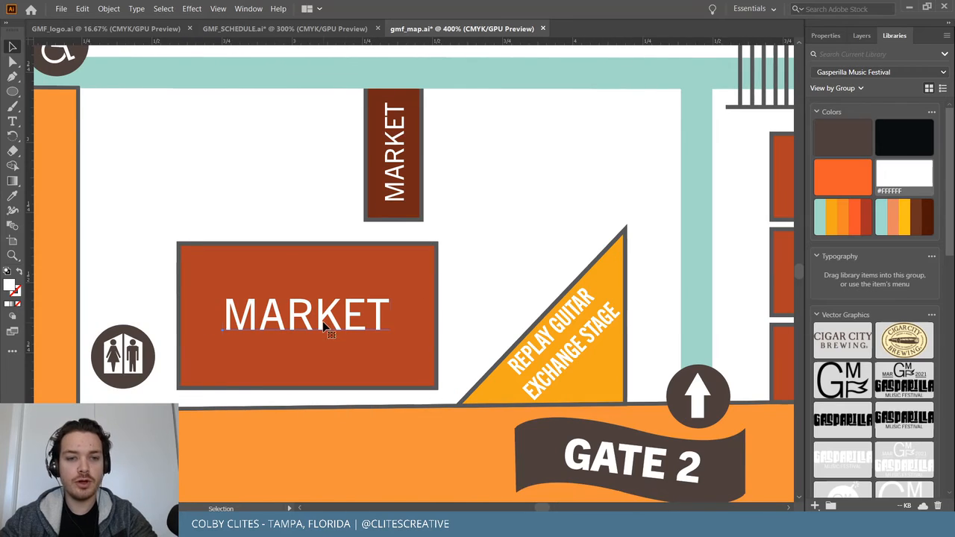
left_click(323, 322)
left_click_drag(226, 292, 301, 319)
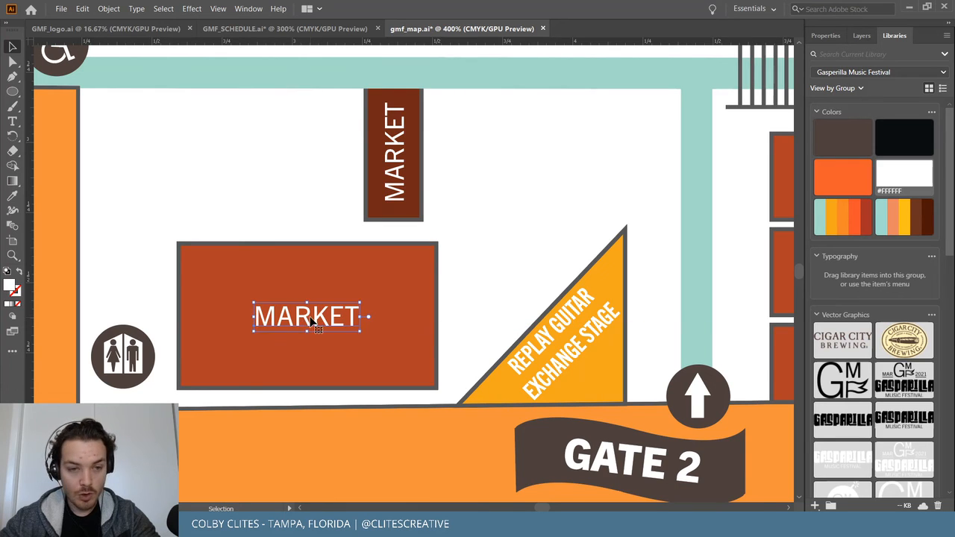
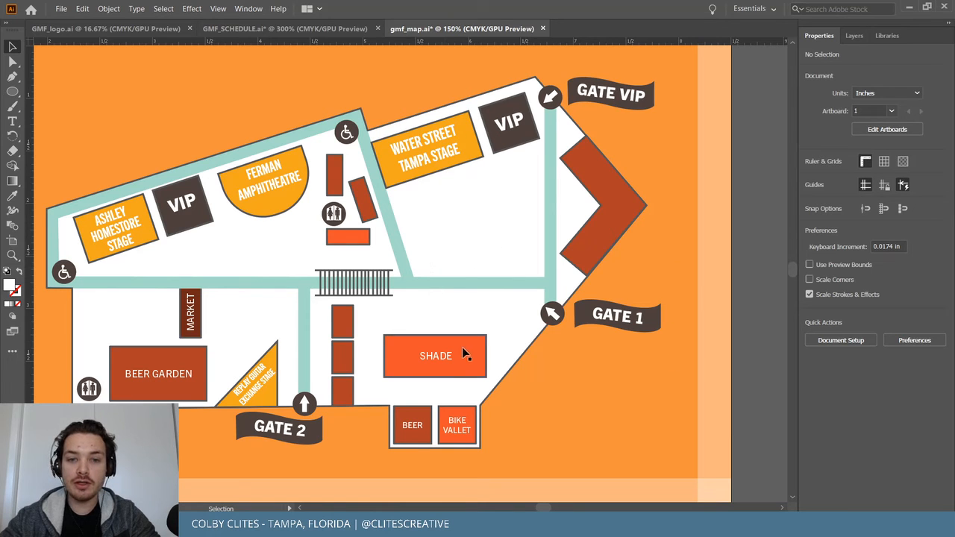
left_click(12, 91)
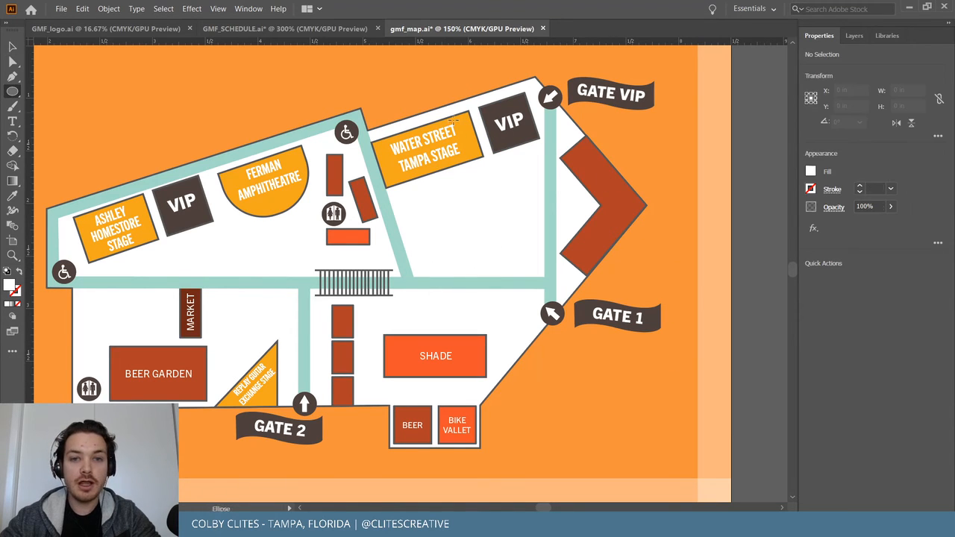
left_click_drag(432, 106, 642, 345)
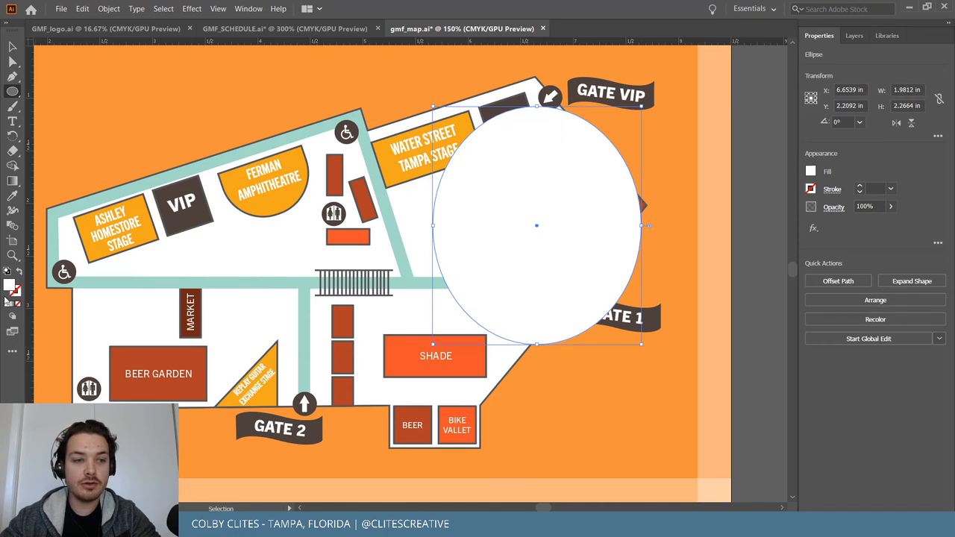
double_click(9, 286)
left_click_drag(85, 65, 103, 59)
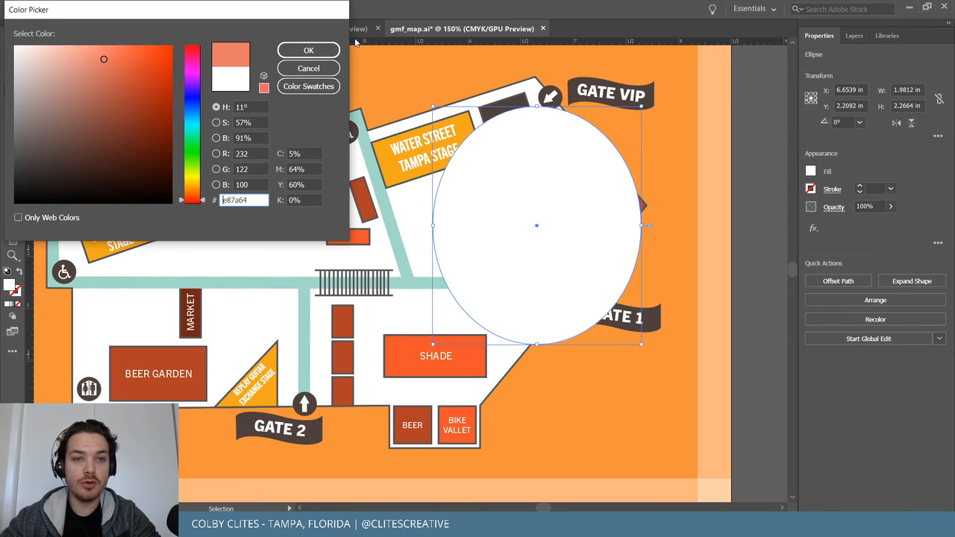
left_click(320, 67)
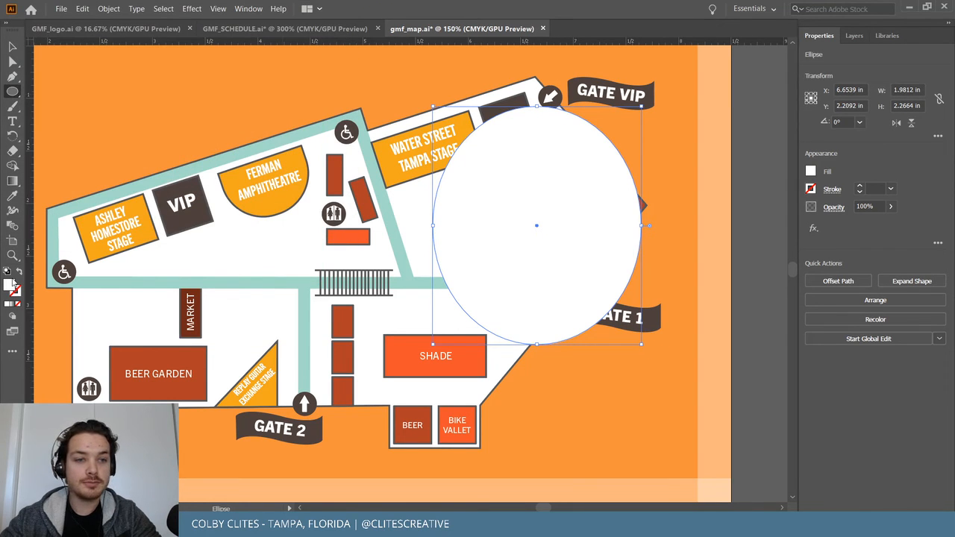
double_click(10, 285)
left_click(122, 62)
left_click(307, 49)
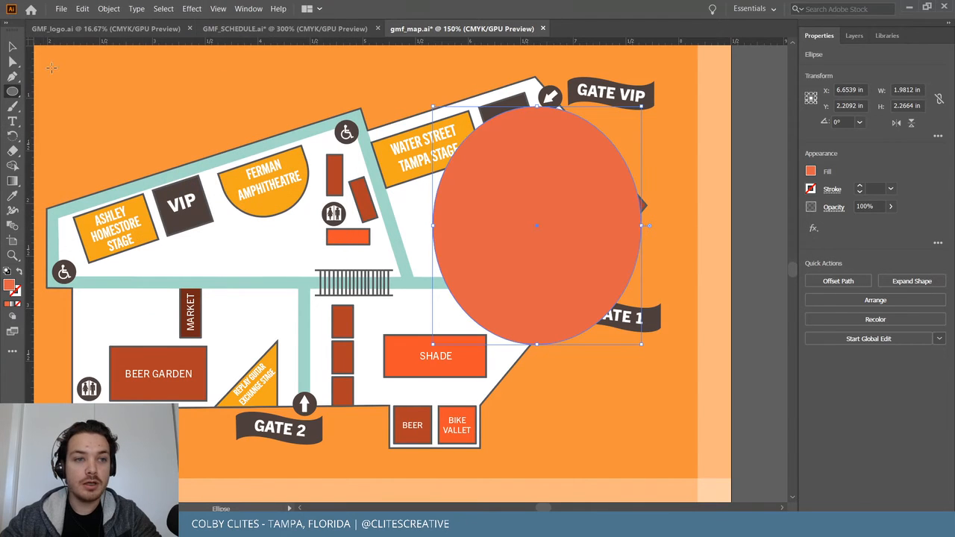
left_click_drag(592, 217, 532, 262)
key("Delete")
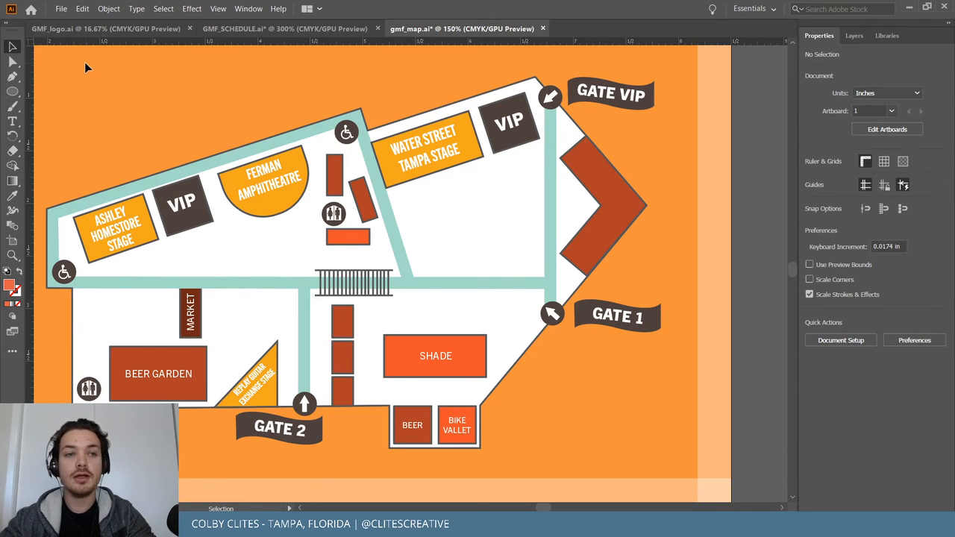
Save gmf_map.ai with File > Save.
left_click(68, 8)
left_click(110, 100)
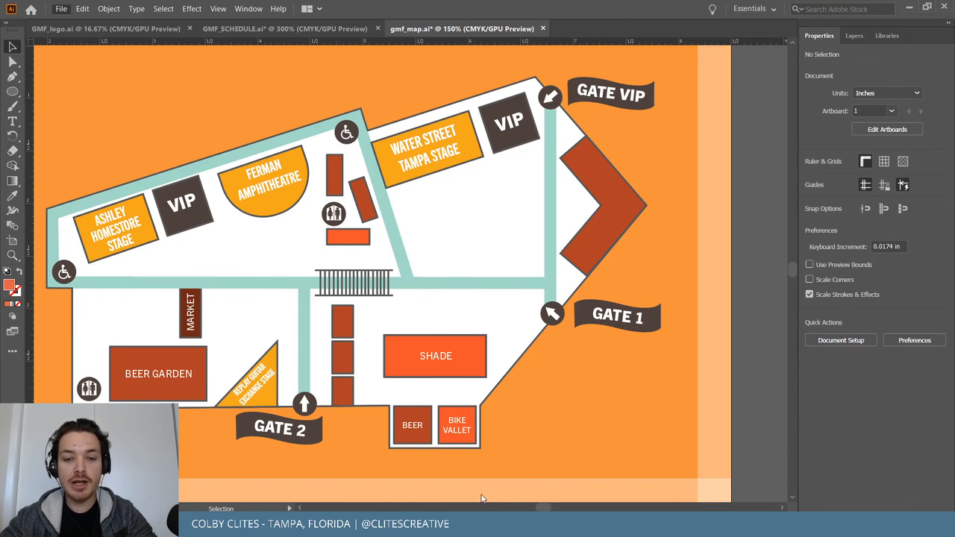
left_click_drag(541, 507, 541, 509)
scroll(722, 410, "up", 1)
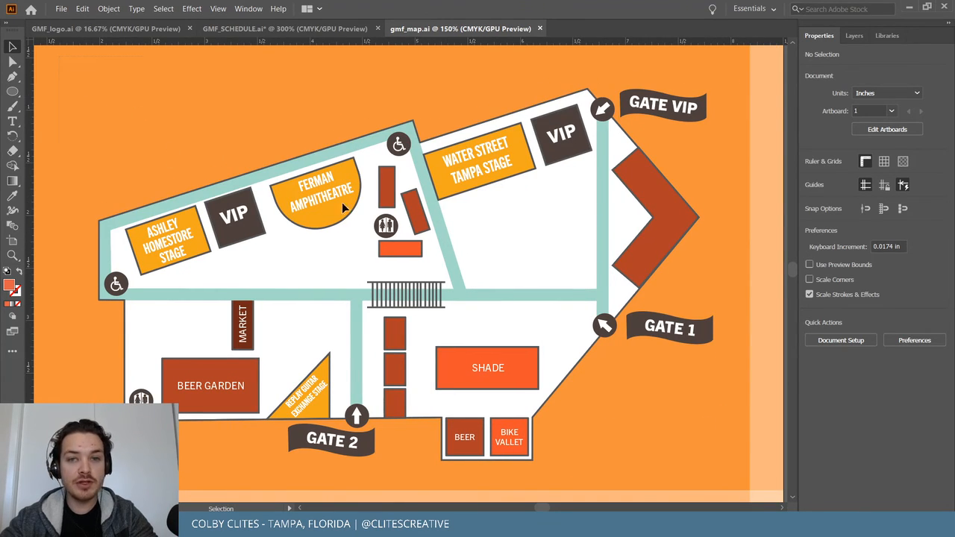
Select all the map artwork, deselect, and zoom out to the artboard and back in to review it.
key("ctrl+a")
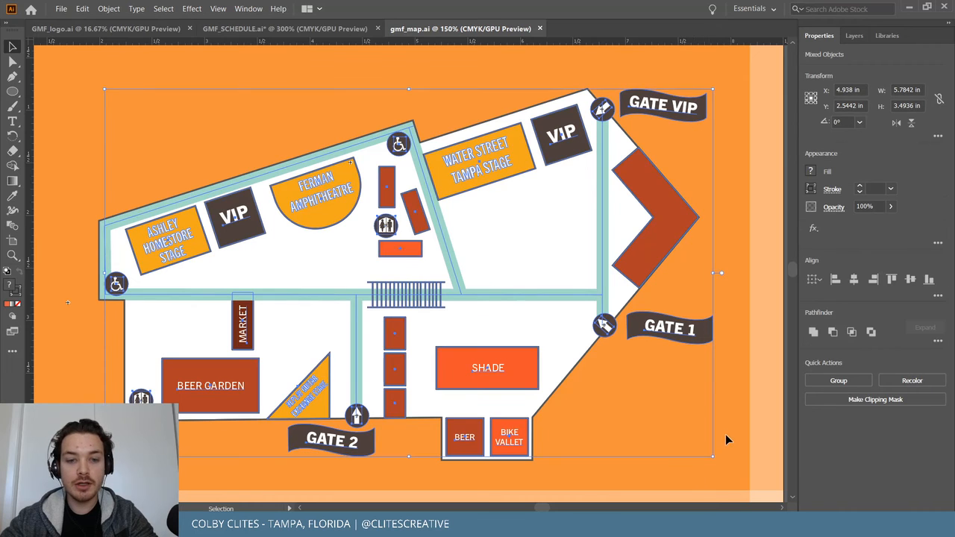
left_click(739, 410)
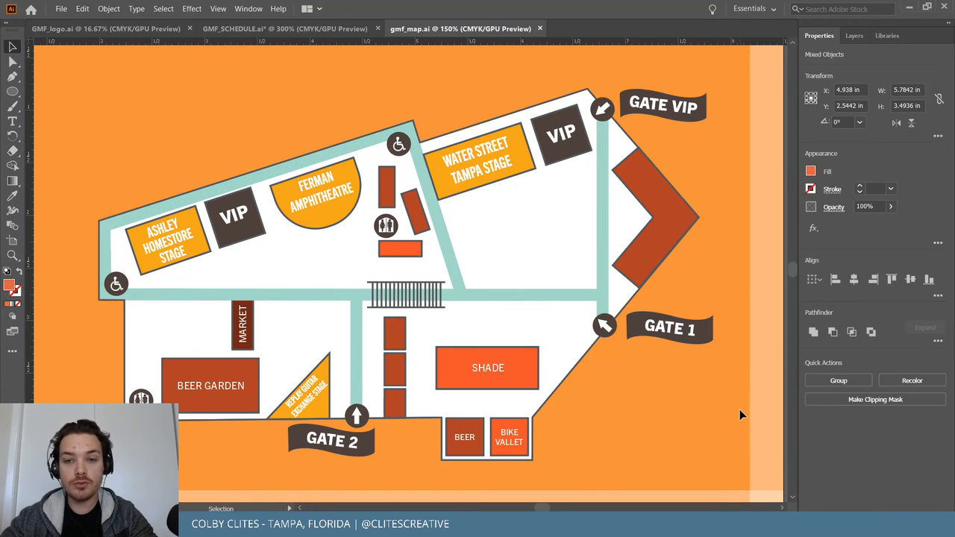
key("ctrl+1")
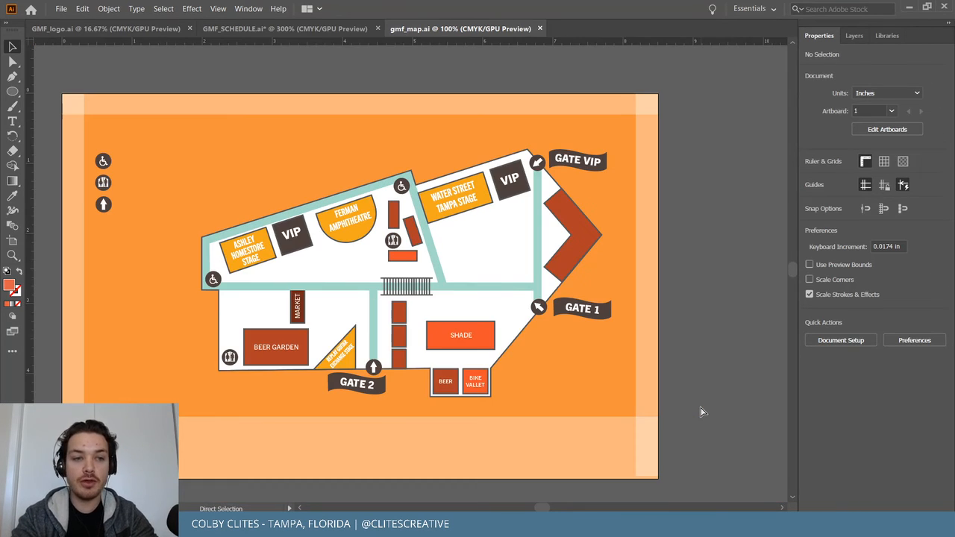
key("ctrl+plus")
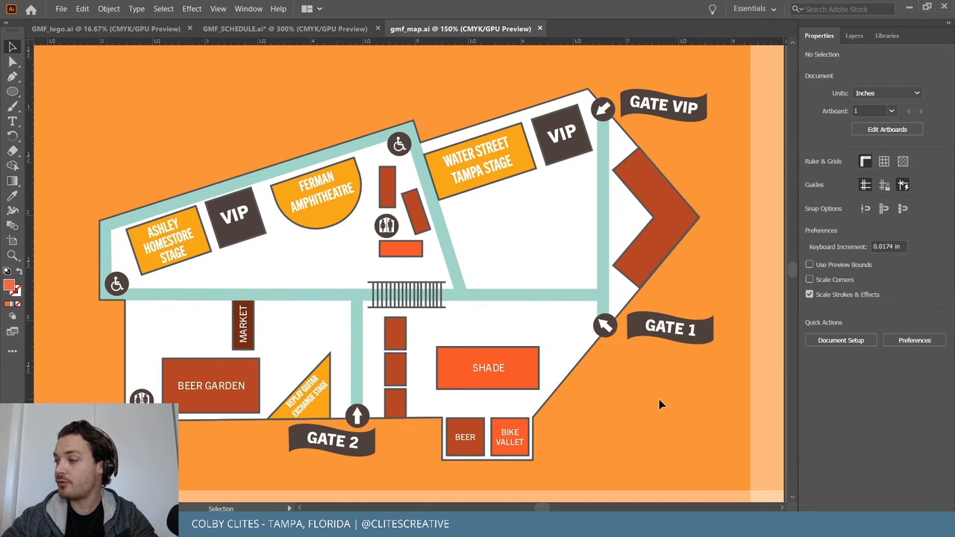
scroll(653, 386, "down", 1)
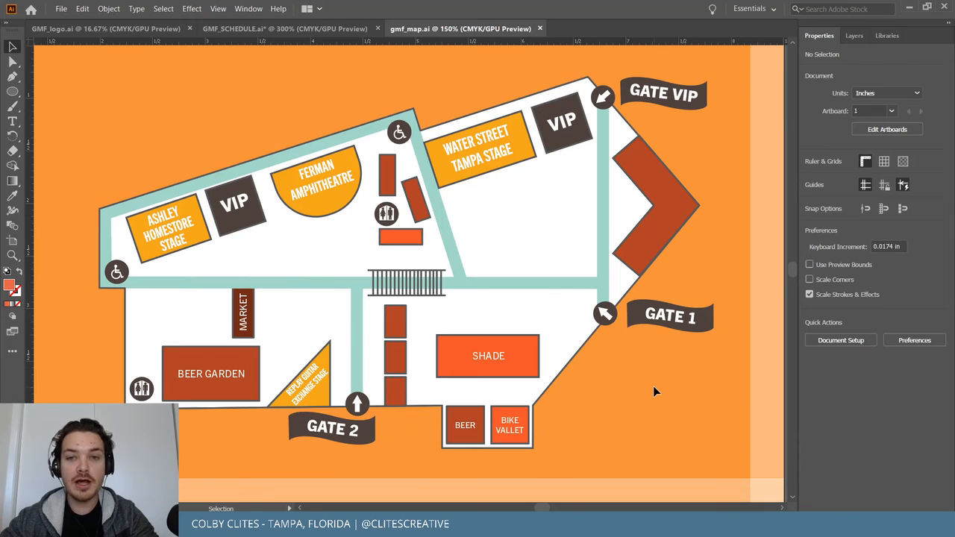
scroll(653, 386, "up", 1)
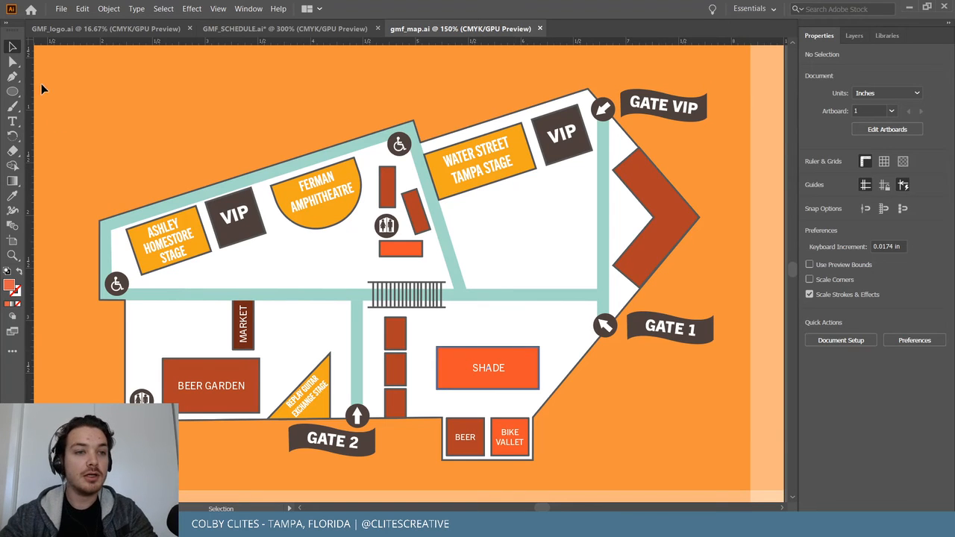
left_click(61, 9)
left_click(319, 174)
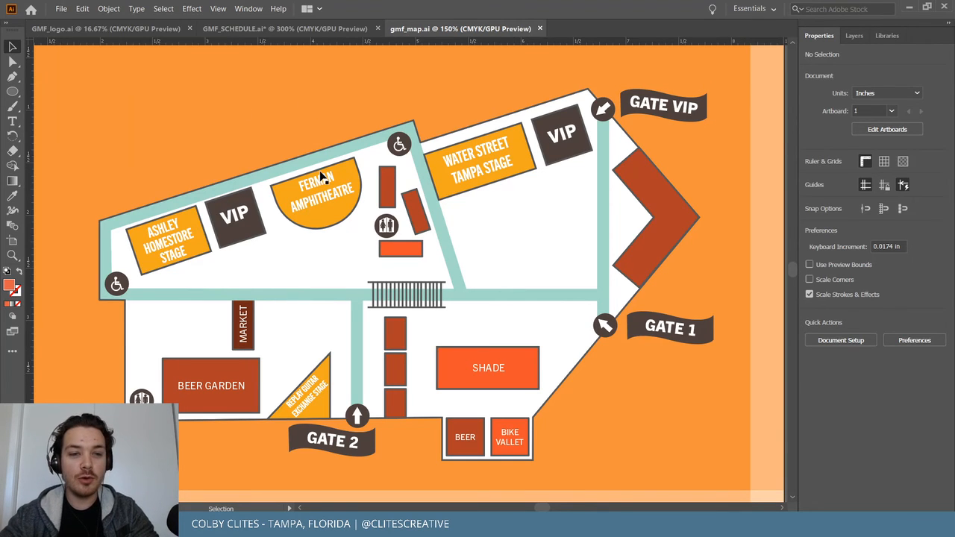
scroll(319, 174, "up", 1)
scroll(324, 186, "left", 3)
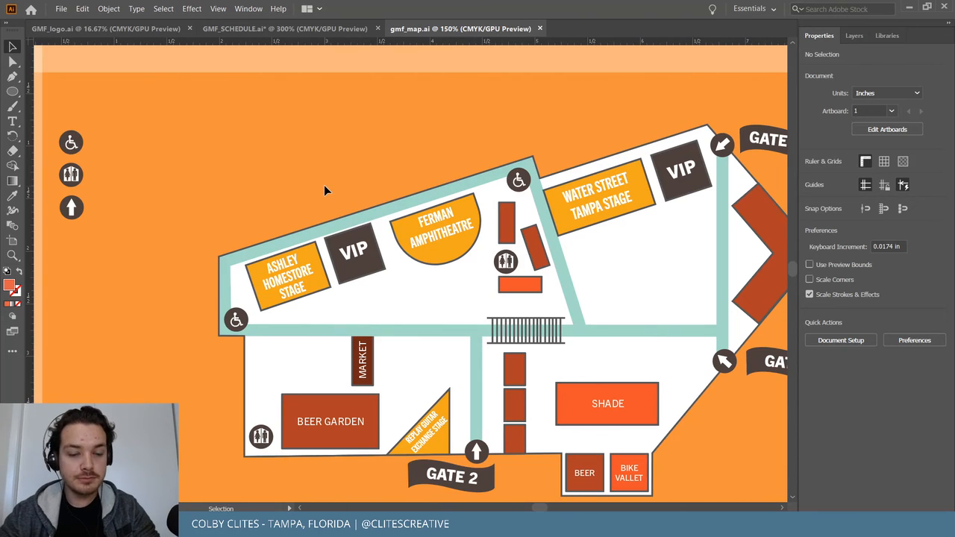
scroll(324, 185, "down", 1)
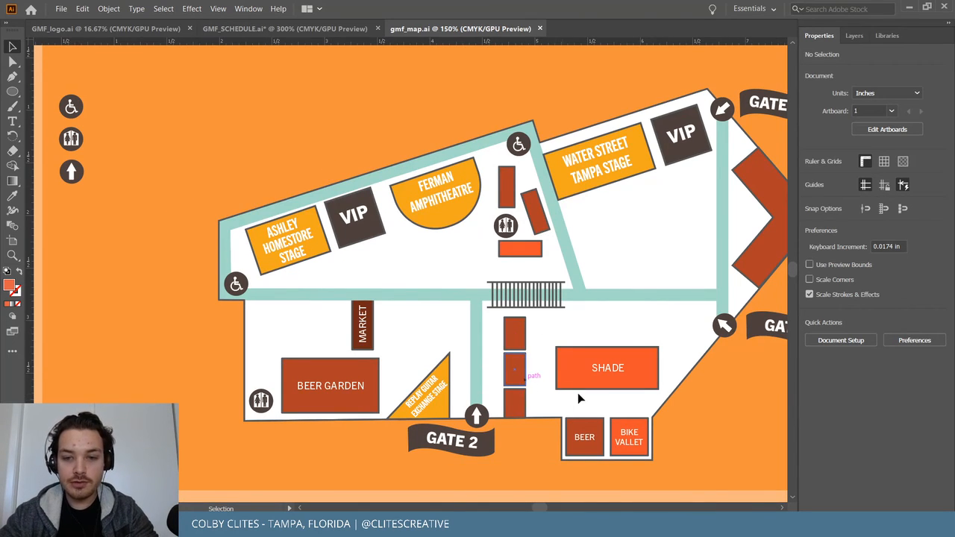
Alt-drag a copy of the vertical MARKET label beside the stalls and retype it as FOOD.
left_click_drag(362, 336, 513, 352)
key("ctrl+equal")
key("ctrl+equal")
key("ctrl+equal")
key("ctrl+equal")
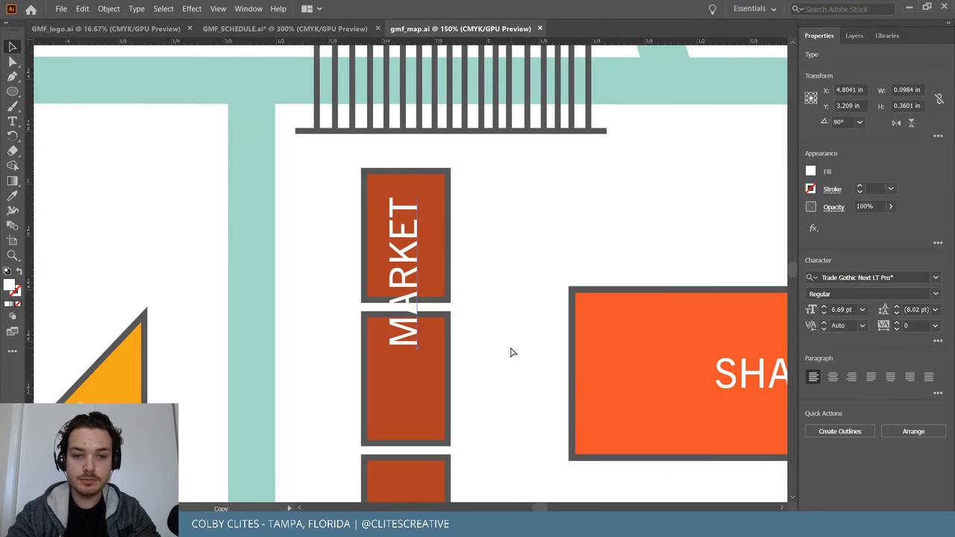
key("t")
double_click(419, 301)
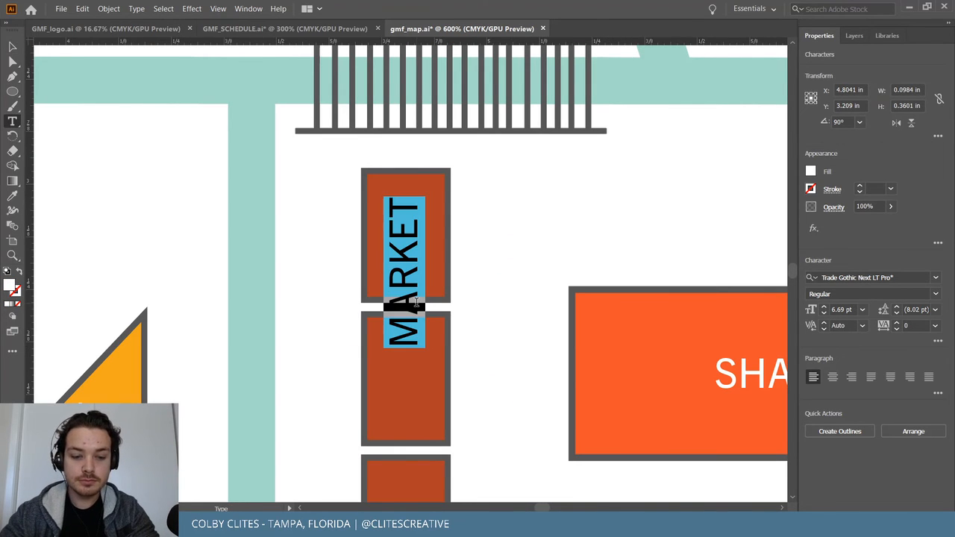
type("FOOD")
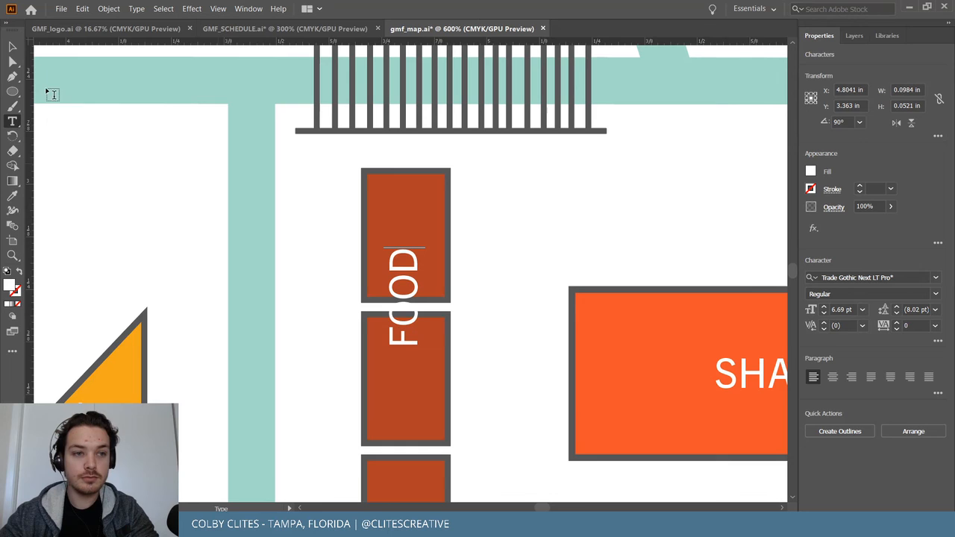
Place the FOOD label in the top stall and Alt-drag a copy into the third stall.
left_click(12, 46)
left_click_drag(407, 285, 409, 364)
scroll(409, 364, "down", 3)
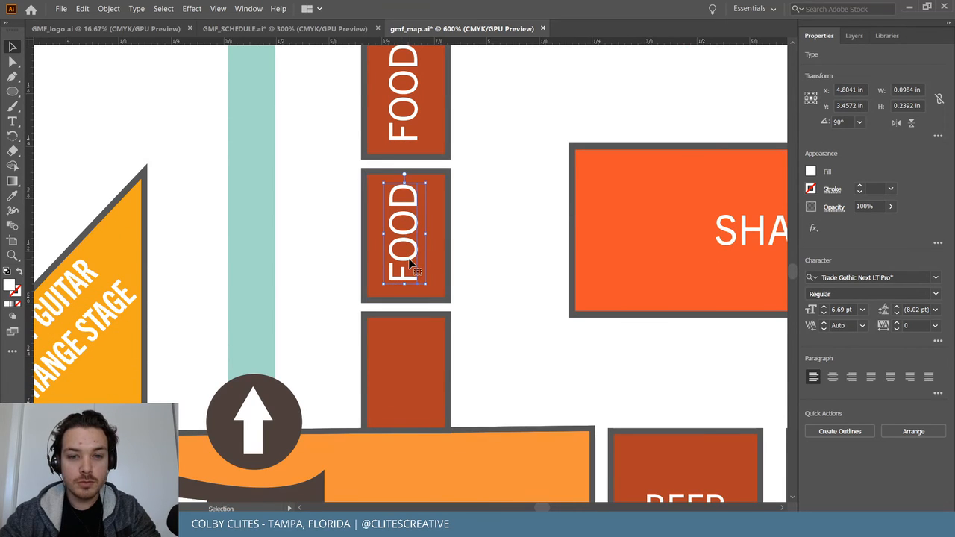
left_click_drag(407, 258, 410, 403)
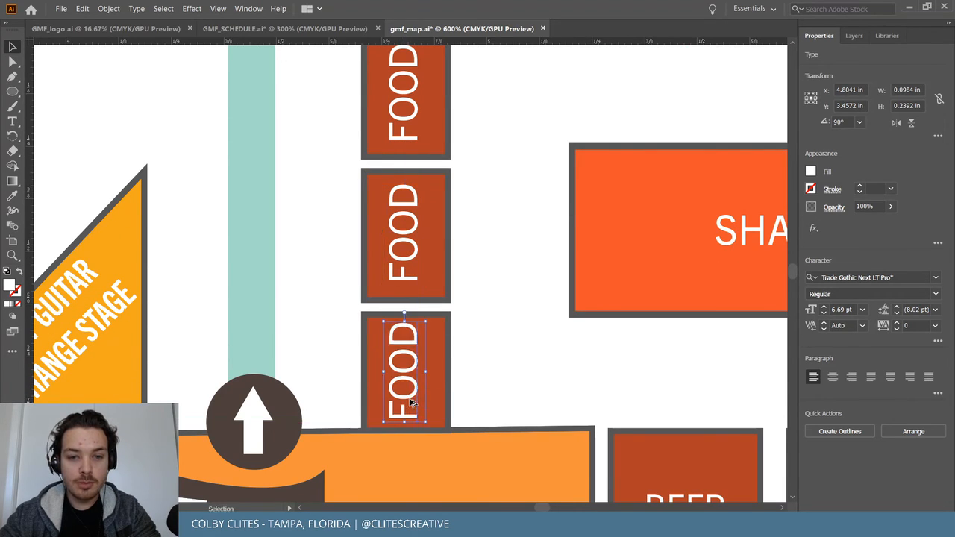
left_click(491, 366)
key("ctrl+minus")
key("ctrl+minus")
key("ctrl+minus")
key("ctrl+minus")
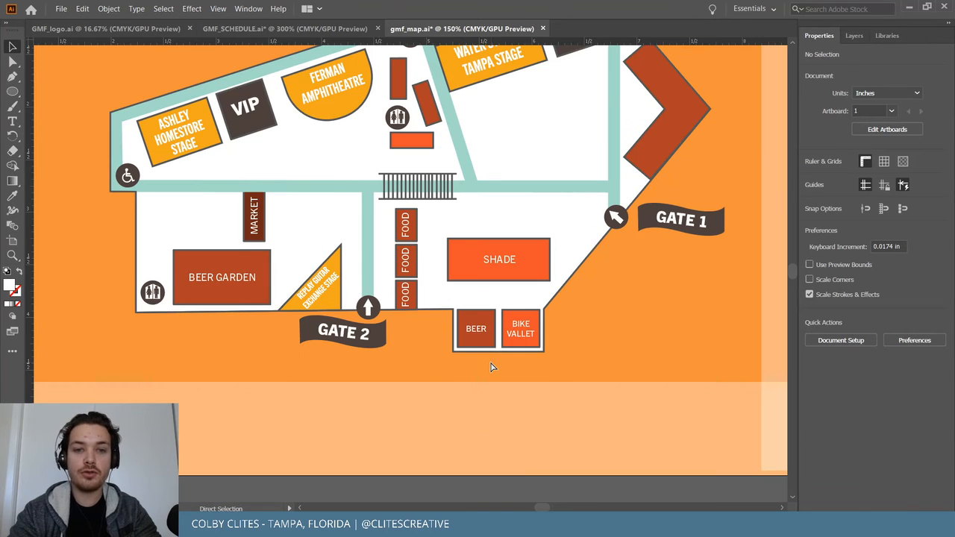
Copy the BEER label up toward the restroom icon and select it for rotating.
key("v")
scroll(490, 361, "up", 2)
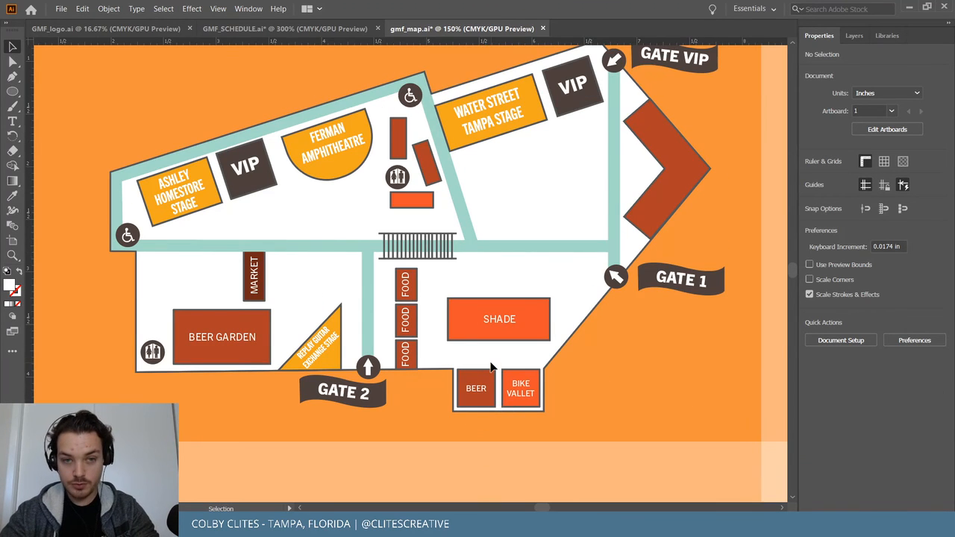
left_click_drag(476, 388, 380, 124)
left_click(410, 125)
left_click(403, 135)
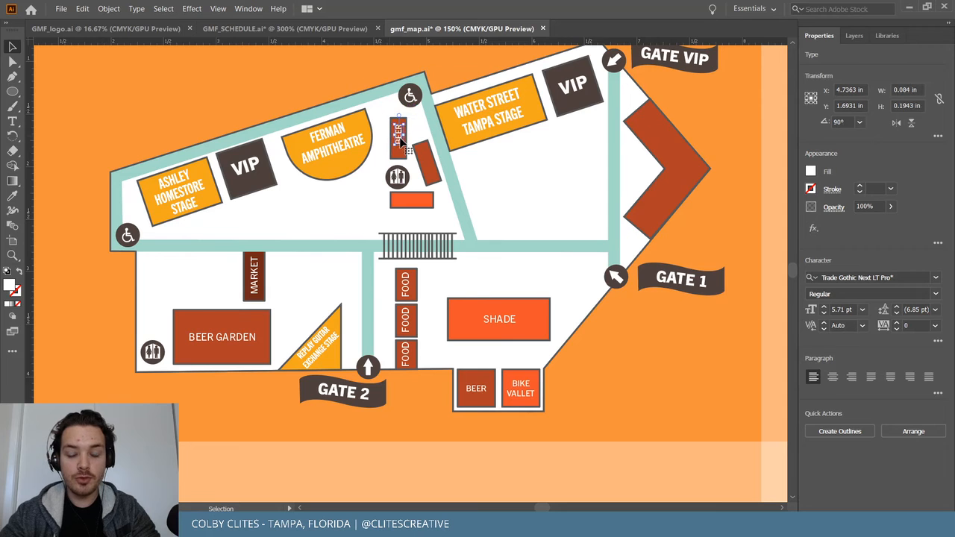
scroll(401, 143, "up", 6)
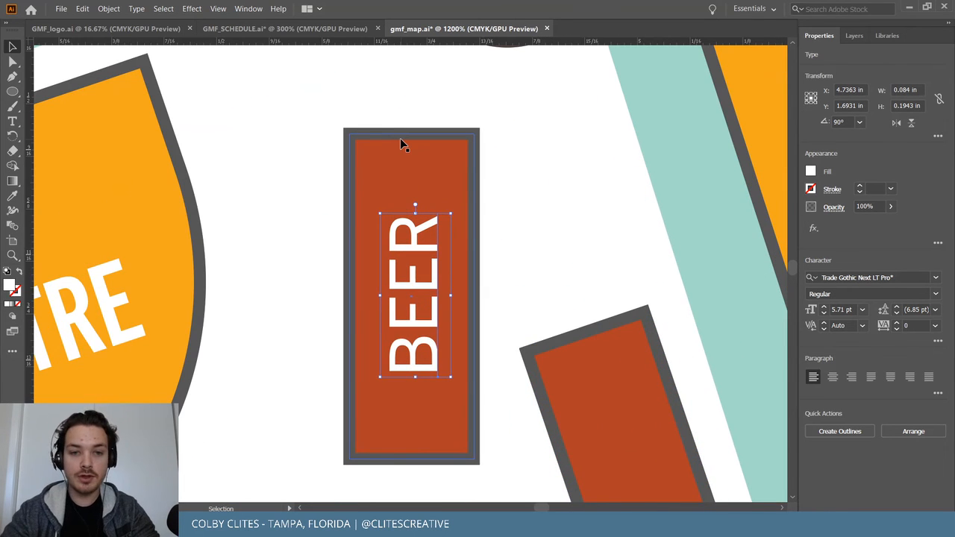
left_click(542, 168)
scroll(542, 169, "down", 3)
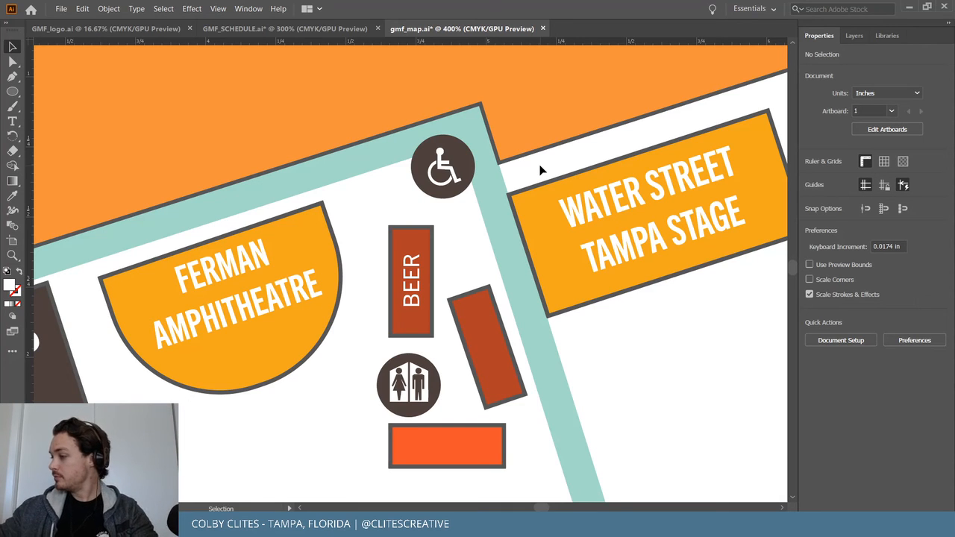
scroll(490, 311, "down", 2)
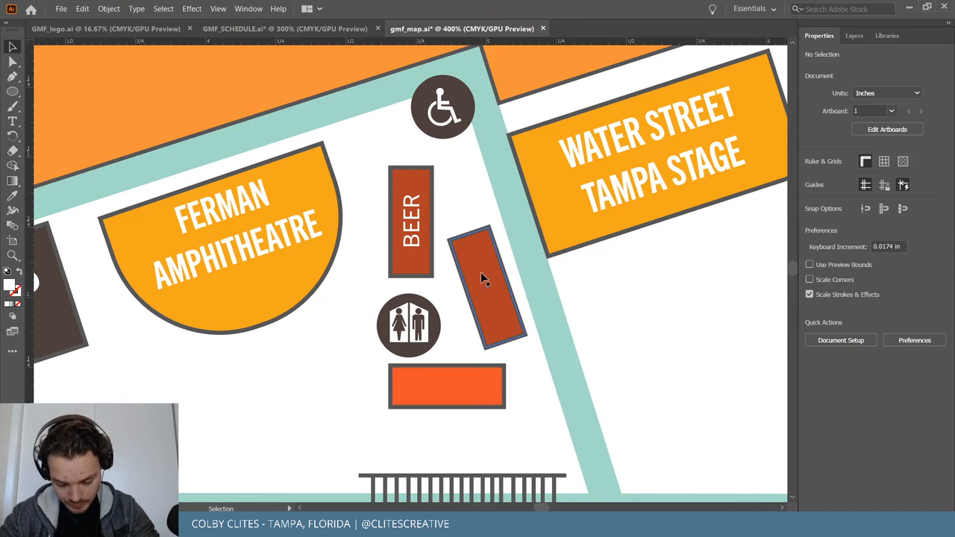
Copy the upright BEER text into the angled red box and rotate it to about 289°.
left_click(415, 224)
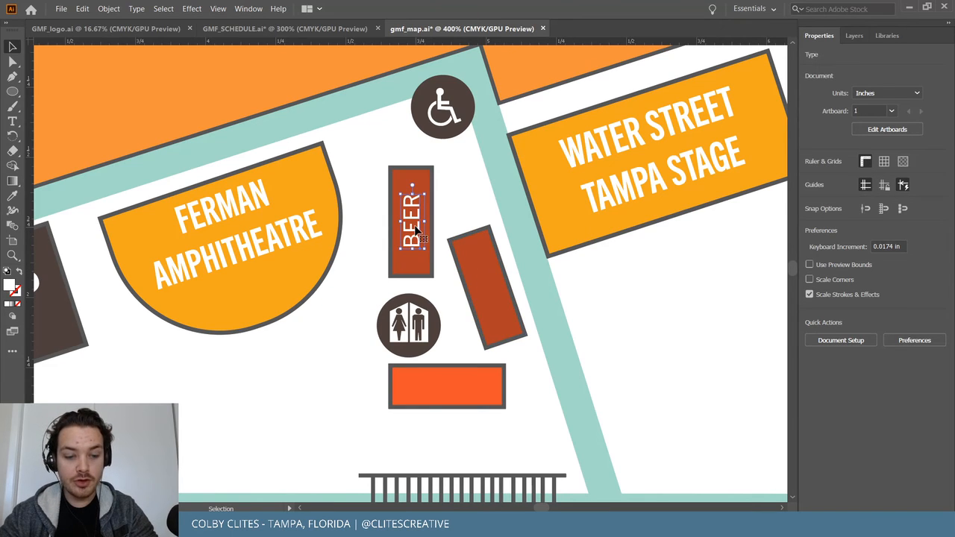
left_click_drag(416, 228, 494, 297)
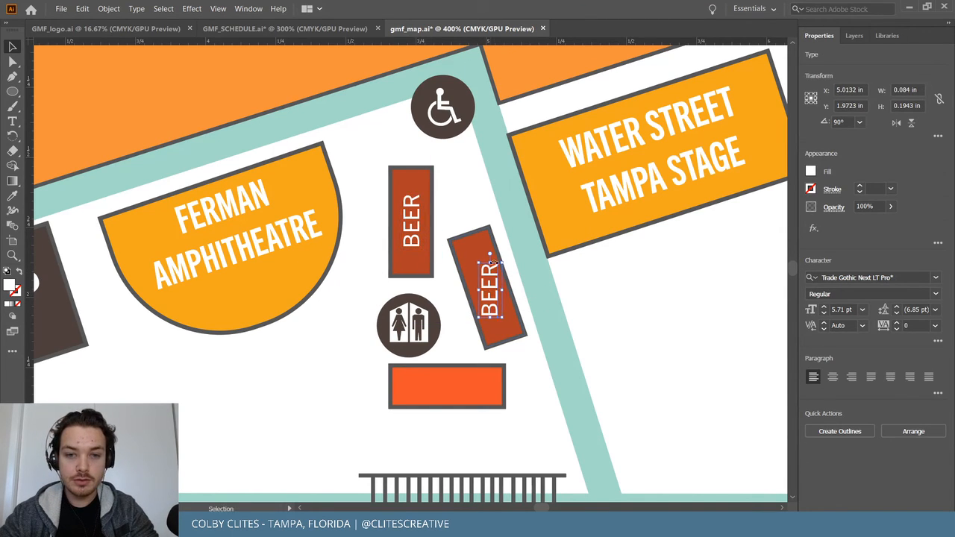
left_click_drag(502, 259, 486, 326)
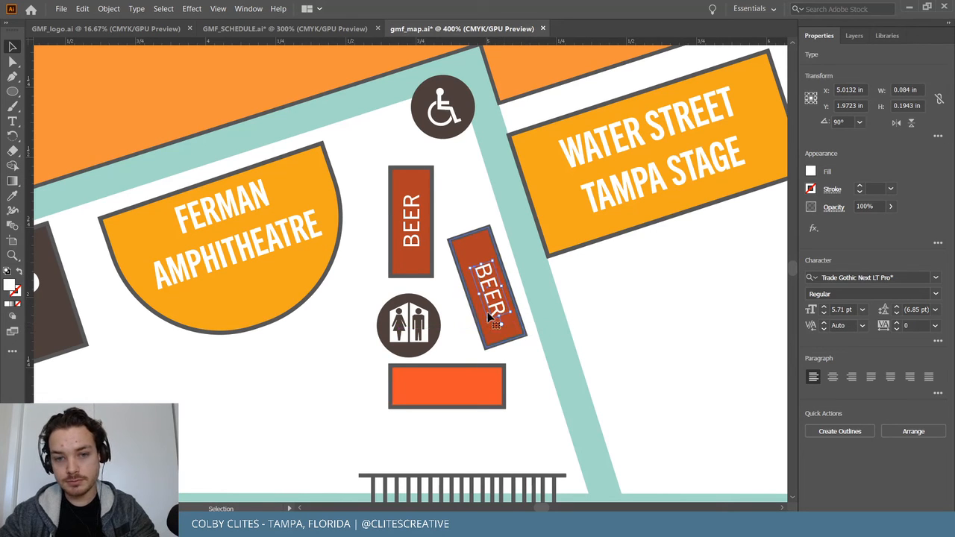
left_click_drag(490, 289, 493, 288)
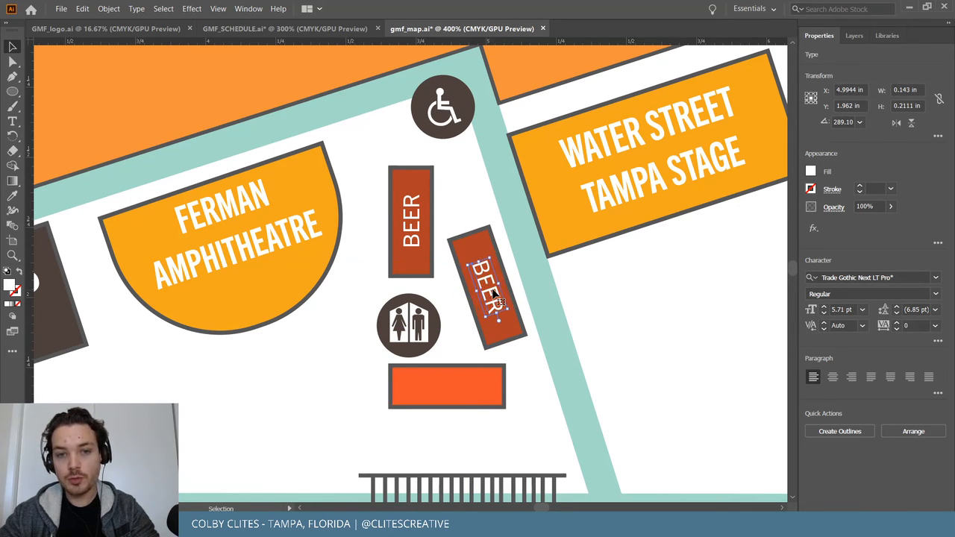
key("ctrl+minus")
key("ctrl+minus")
key("ctrl+minus")
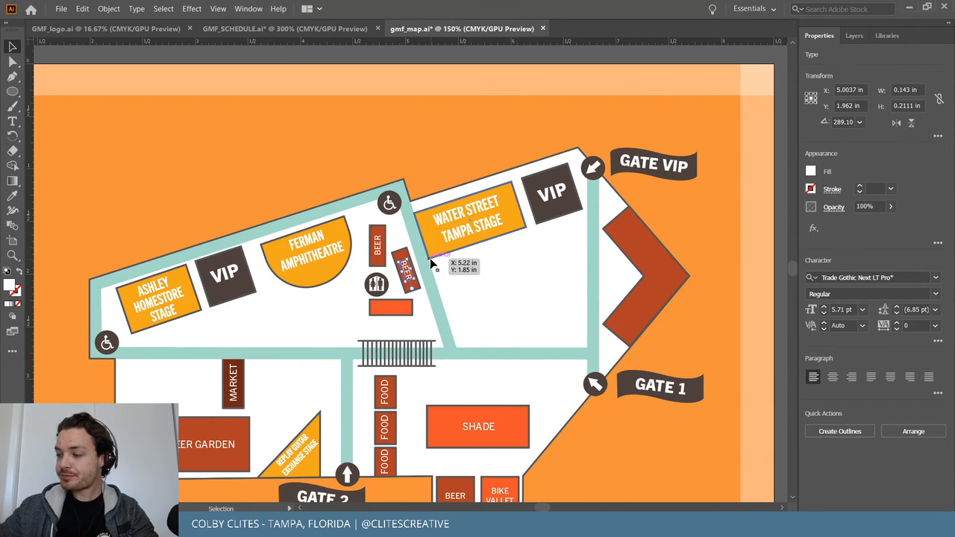
Deselect the rotated BEER text and save gmf_map.ai.
left_click(523, 58)
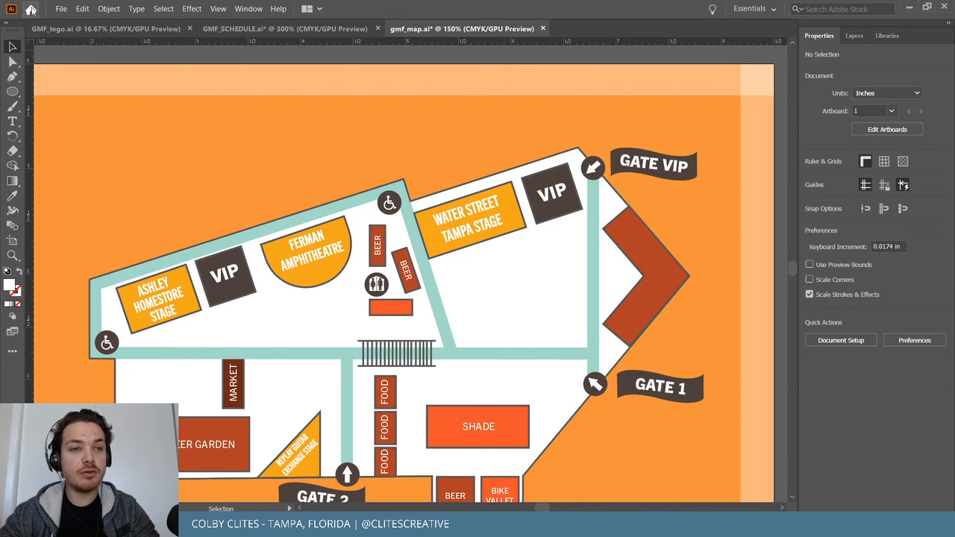
left_click(61, 8)
left_click(94, 97)
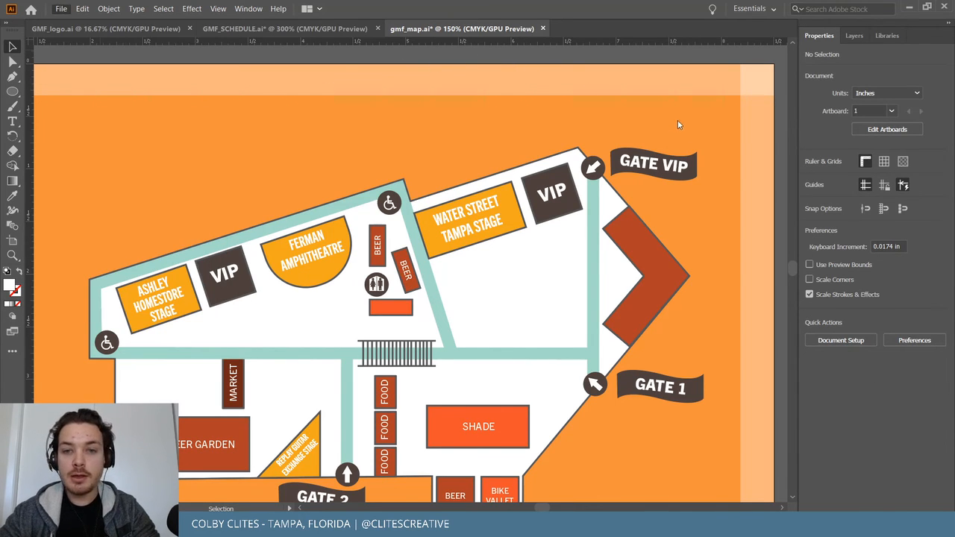
Zoom and pan to the map's upper right to check both labelled BEER stalls.
scroll(696, 150, "down", 1)
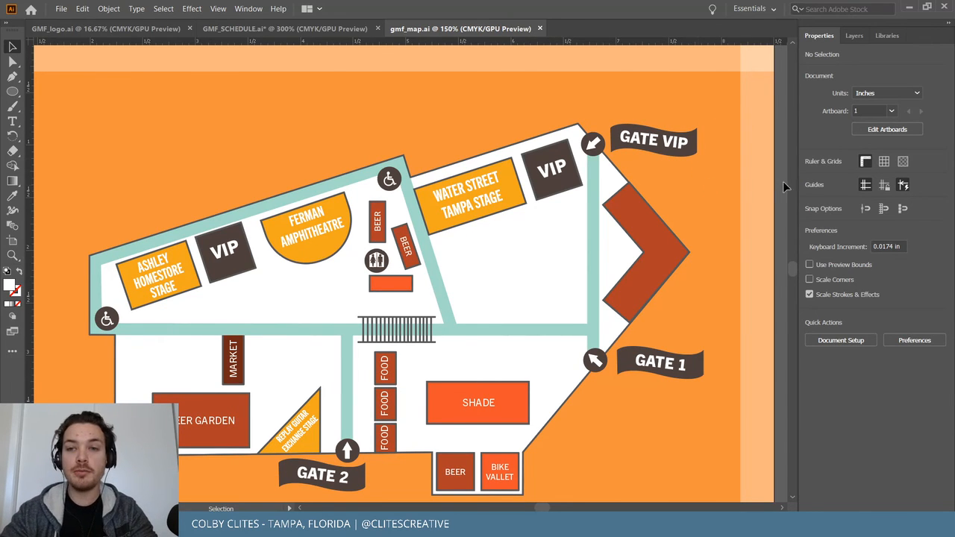
scroll(741, 120, "up", 2)
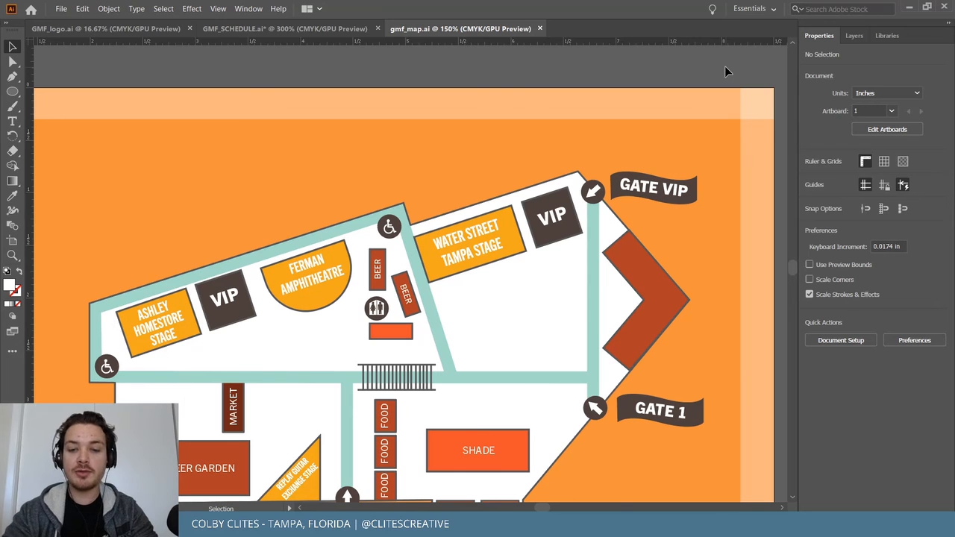
key("ctrl+equal")
key("ctrl+equal")
scroll(725, 67, "right", 5)
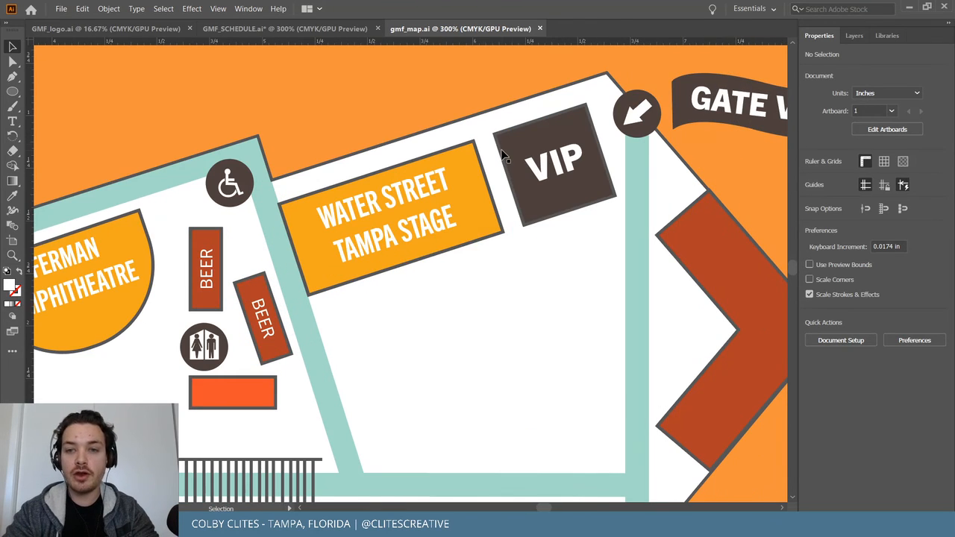
scroll(503, 155, "right", 6)
scroll(502, 156, "down", 4)
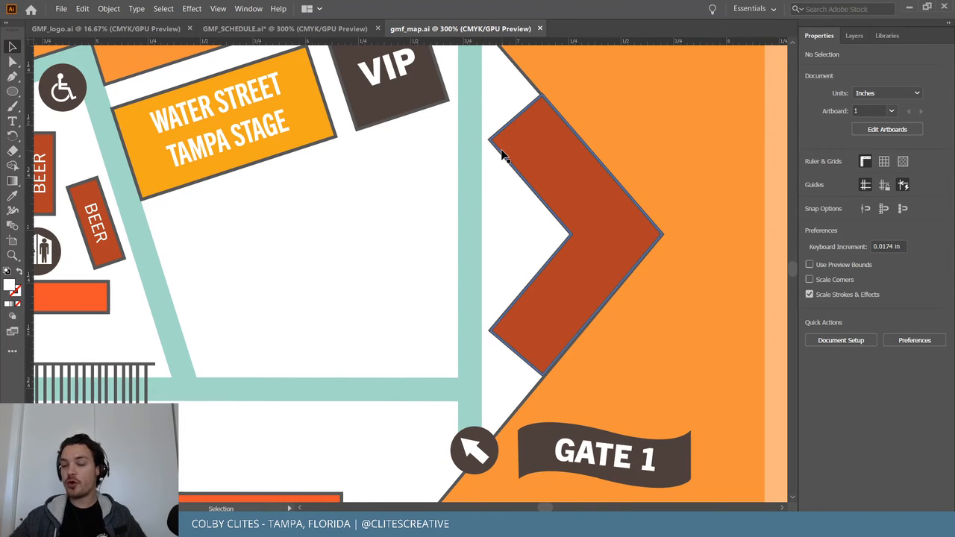
key("ctrl+1")
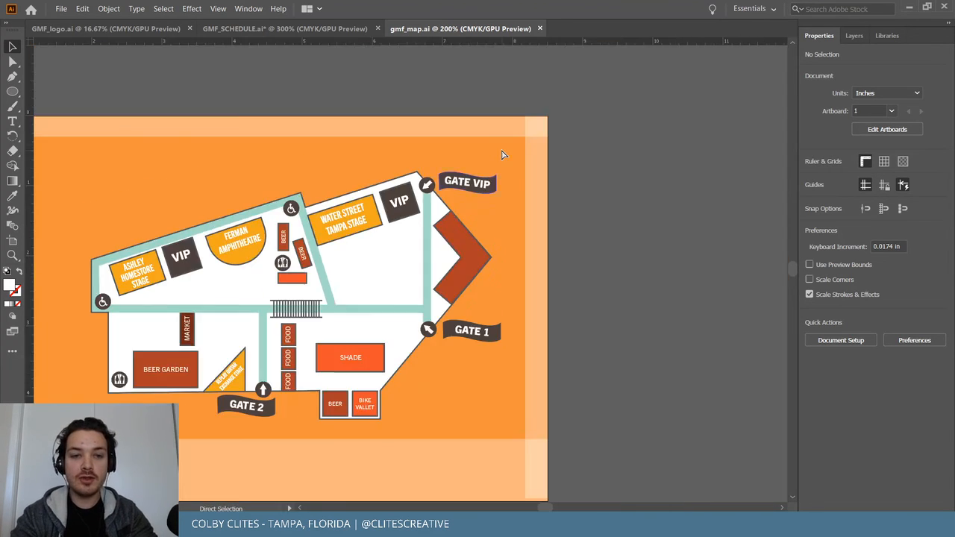
key("ctrl+=")
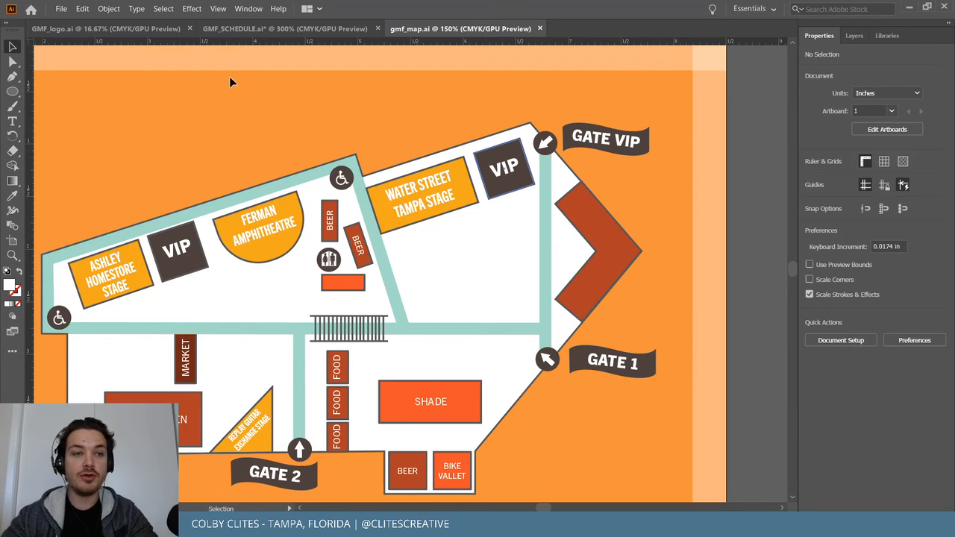
left_click(61, 8)
left_click(434, 80)
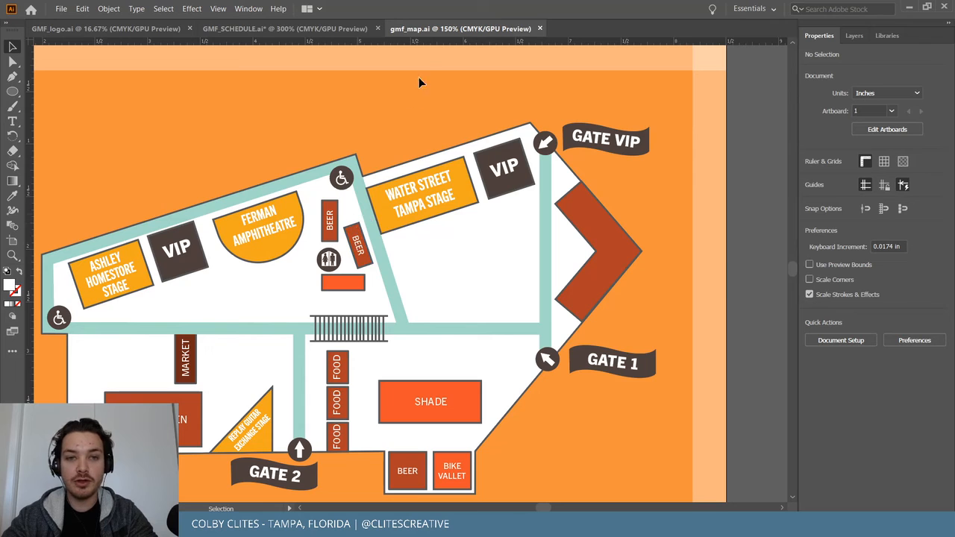
key("a")
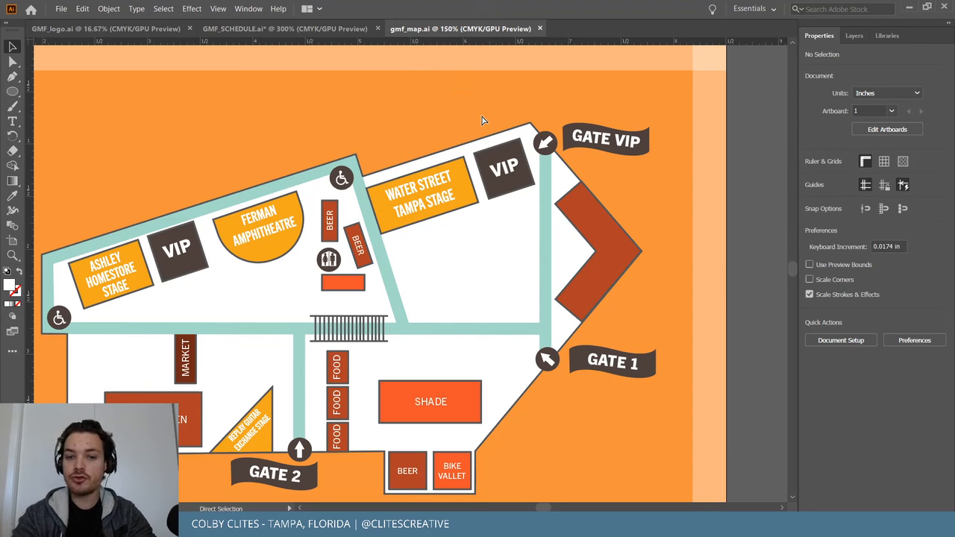
key("v")
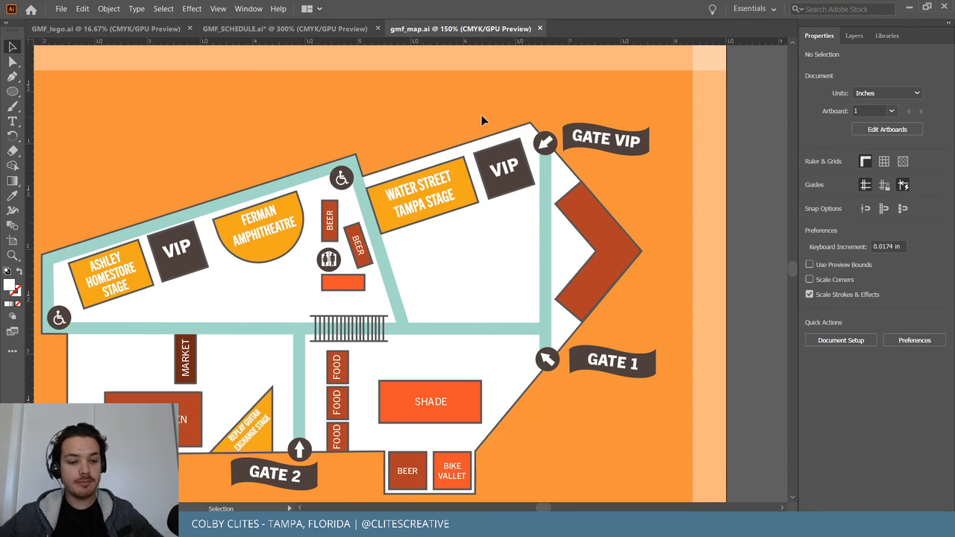
key("ctrl+plus")
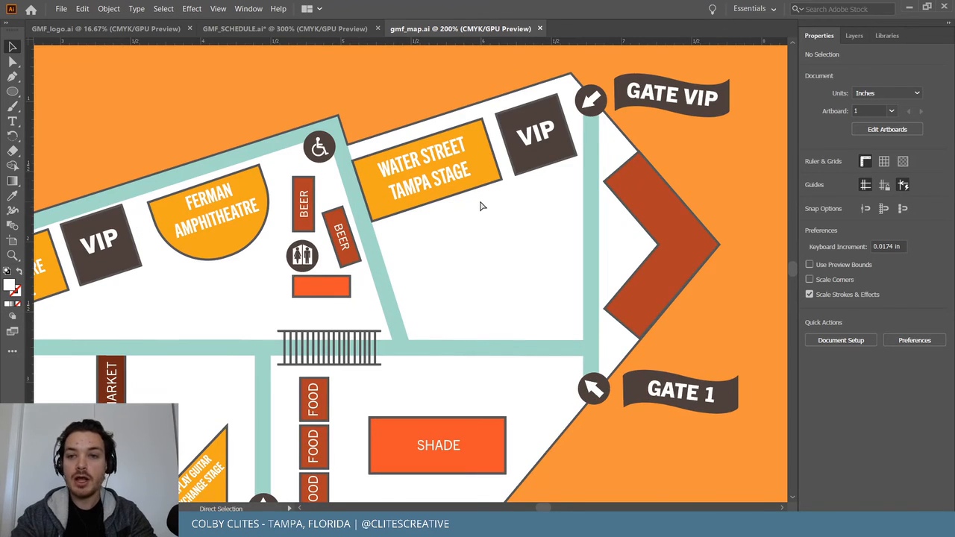
key("ctrl+plus")
scroll(481, 206, "right", 6)
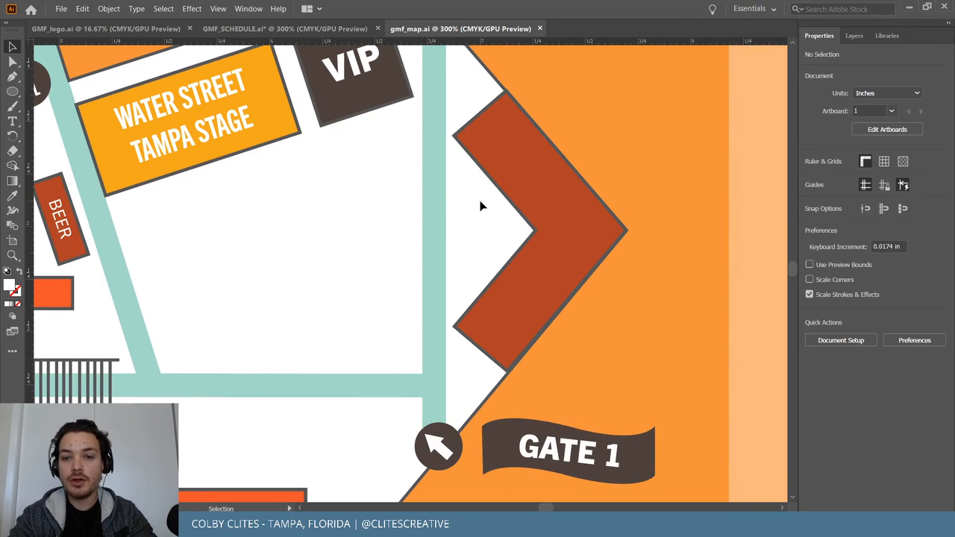
scroll(481, 206, "up", 3)
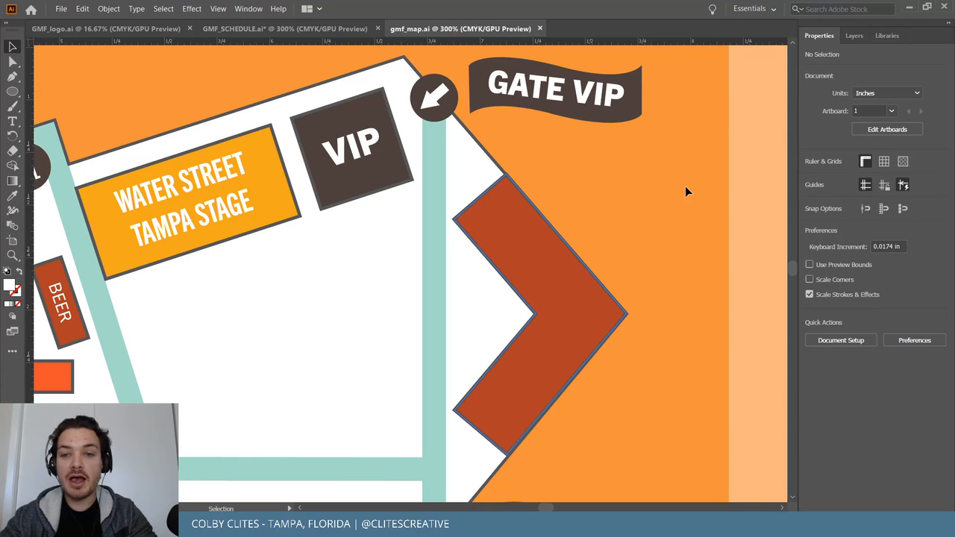
key("ctrl+minus")
key("ctrl+minus")
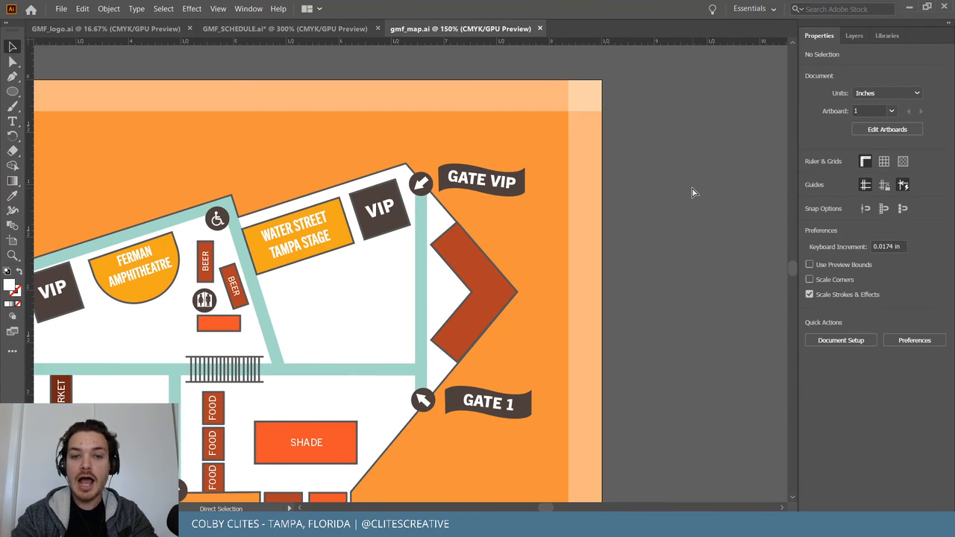
scroll(692, 193, "left", 4)
scroll(692, 193, "down", 3)
Drag the Chrome window showing the Community Fund page into view and maximise it.
scroll(691, 191, "left", 1)
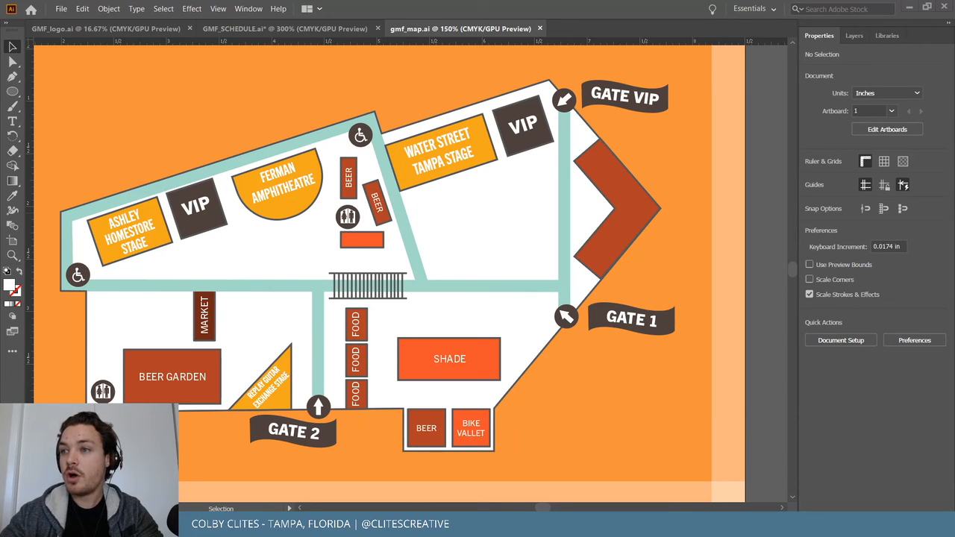
left_click_drag(326, 52, 321, 24)
double_click(321, 24)
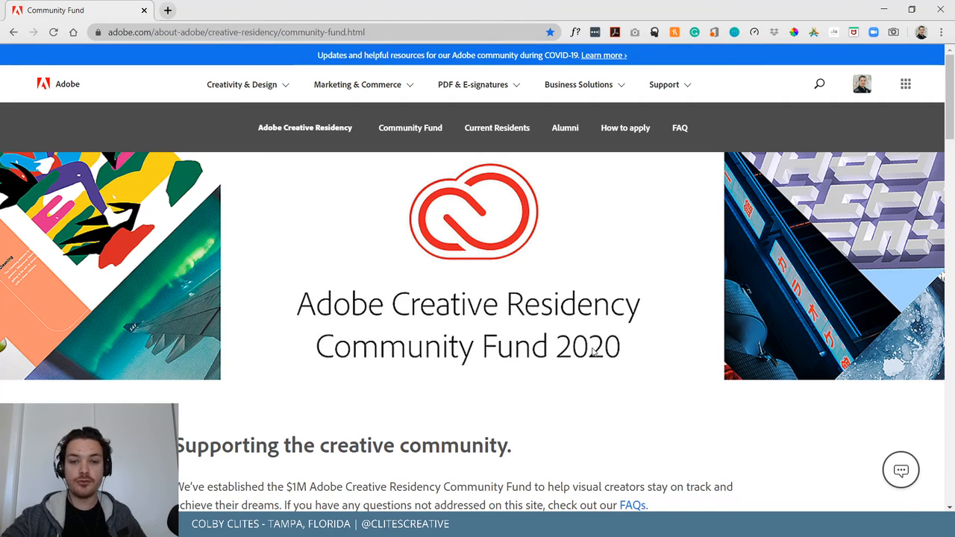
scroll(514, 336, "down", 2)
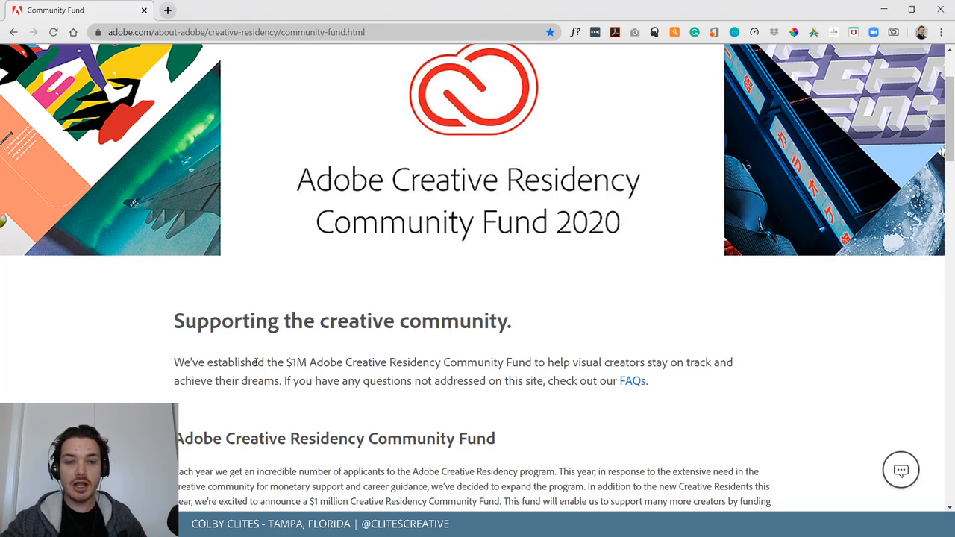
left_click_drag(277, 363, 320, 364)
left_click(702, 360)
scroll(713, 351, "down", 2)
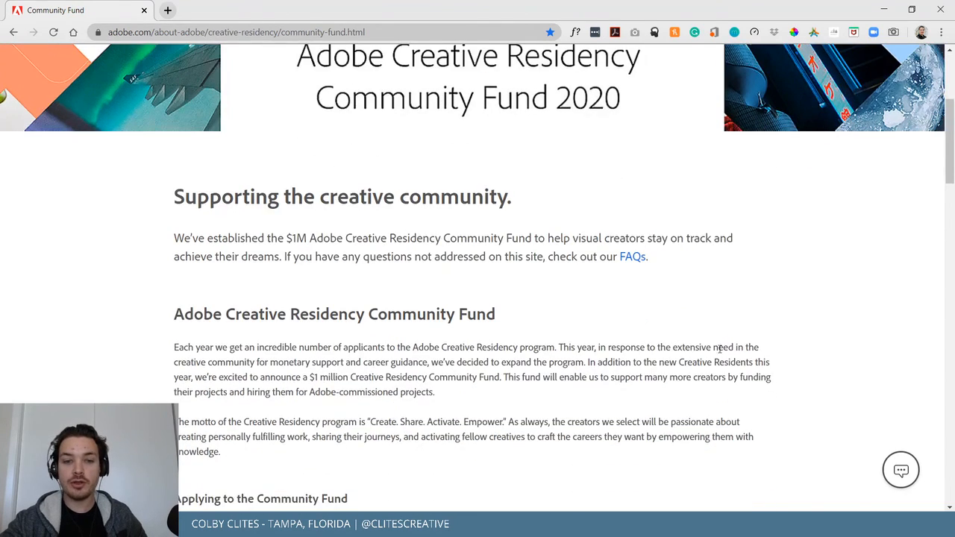
scroll(728, 343, "down", 2)
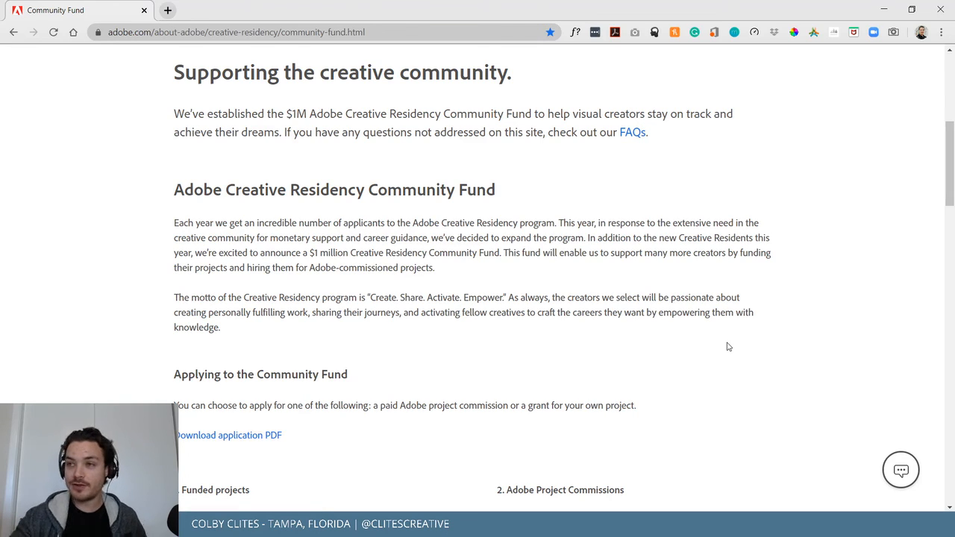
scroll(578, 247, "down", 4)
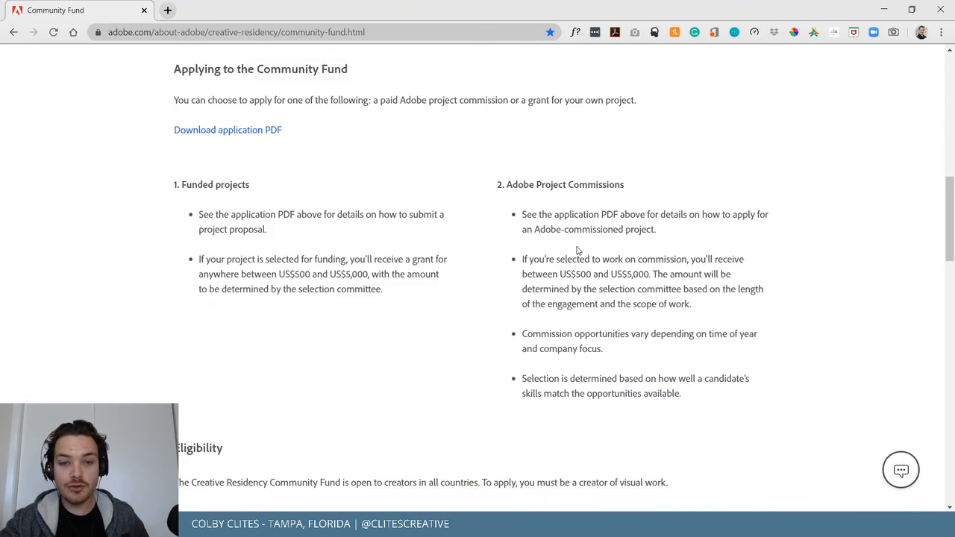
scroll(552, 251, "up", 2)
scroll(546, 252, "up", 2)
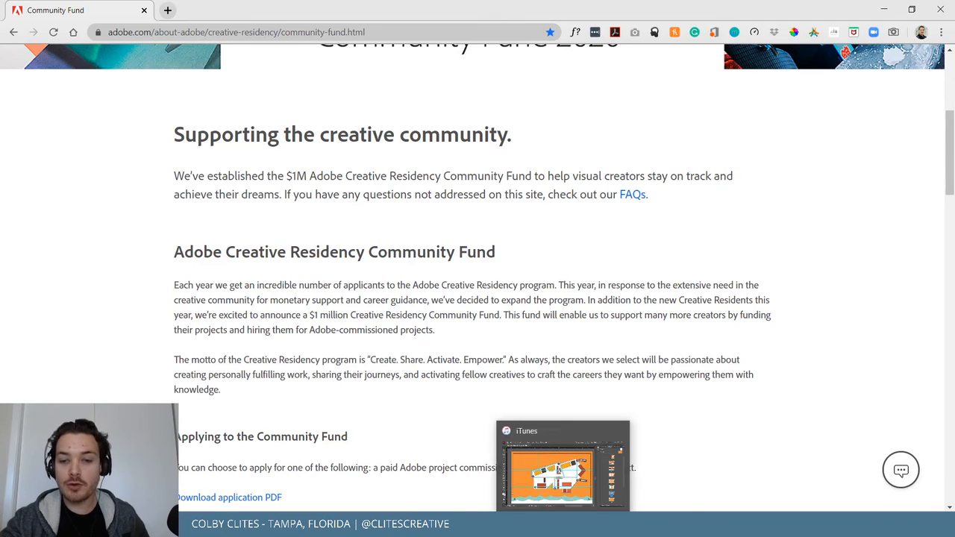
mouse_move(785, 526)
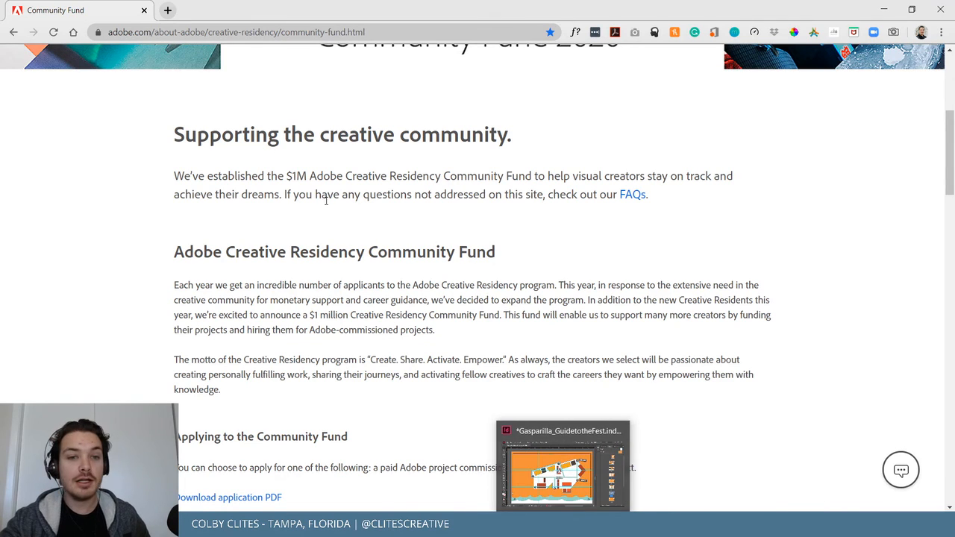
scroll(473, 221, "up", 2)
scroll(292, 265, "down", 5)
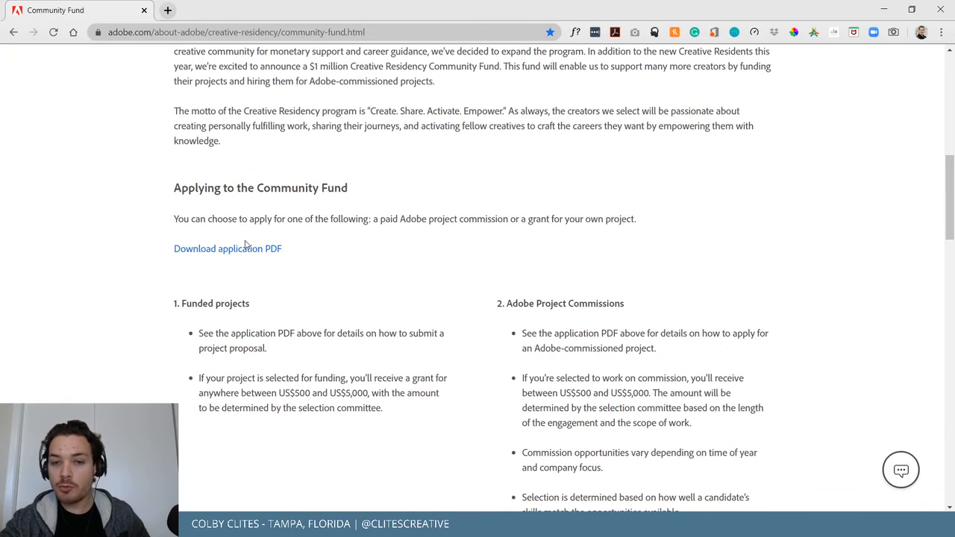
scroll(340, 203, "down", 2)
left_click_drag(190, 180, 267, 187)
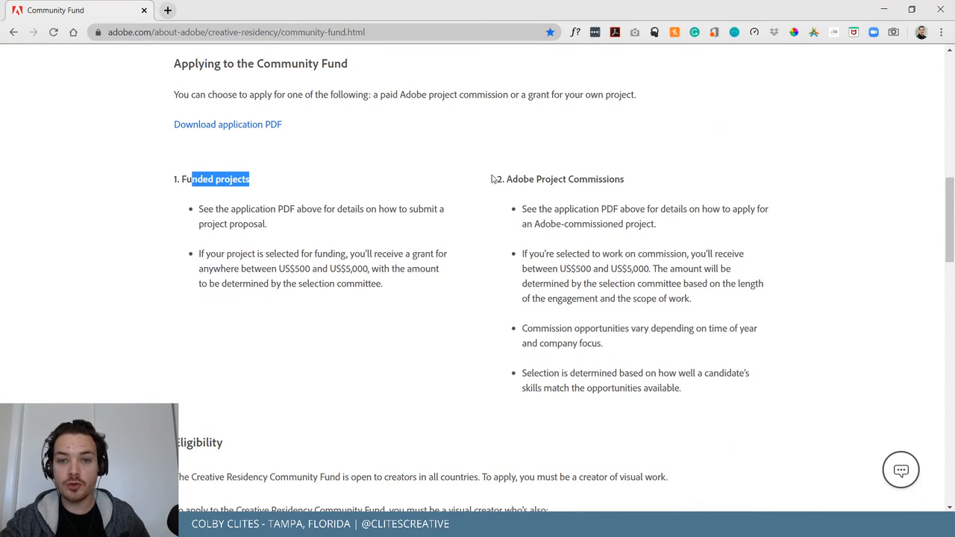
left_click_drag(495, 180, 628, 190)
scroll(456, 243, "down", 13)
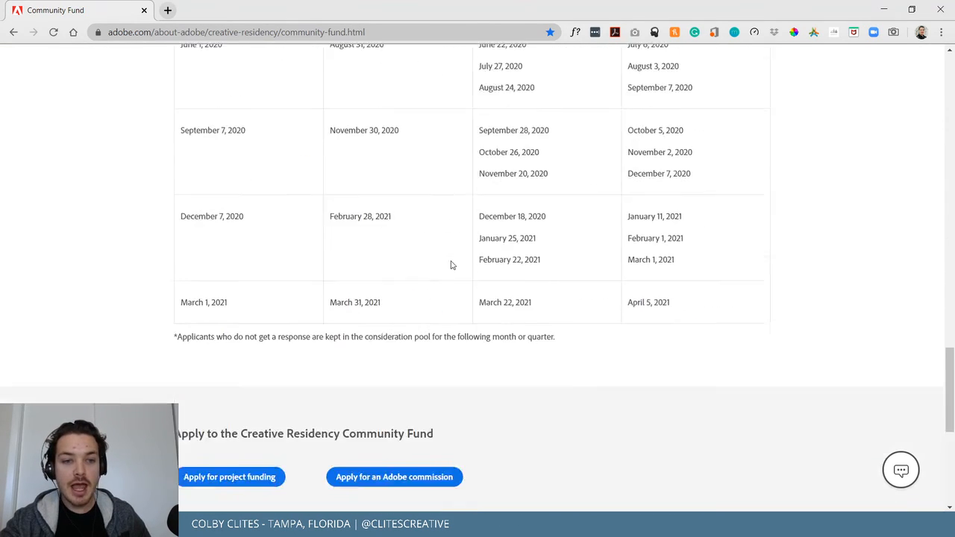
scroll(440, 267, "up", 2)
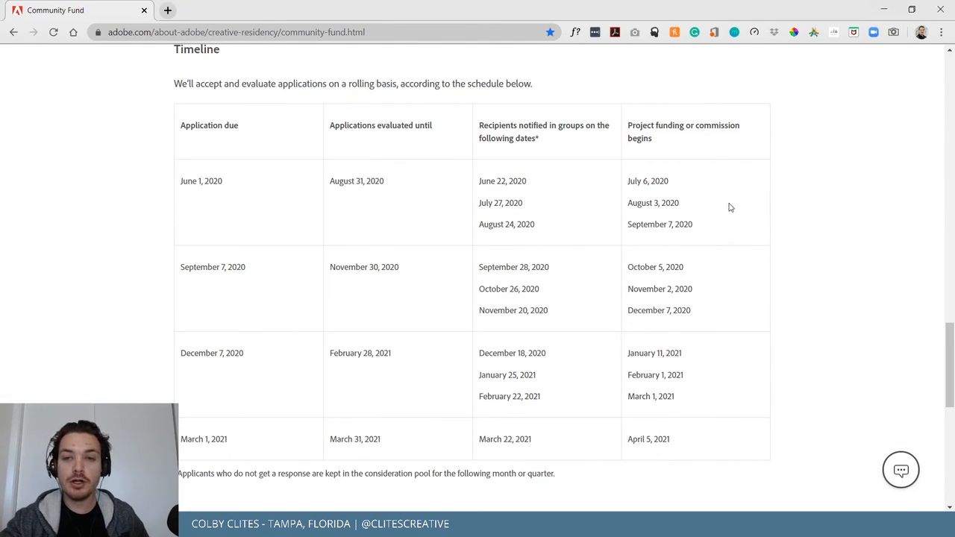
scroll(801, 285, "up", 12)
scroll(803, 288, "up", 8)
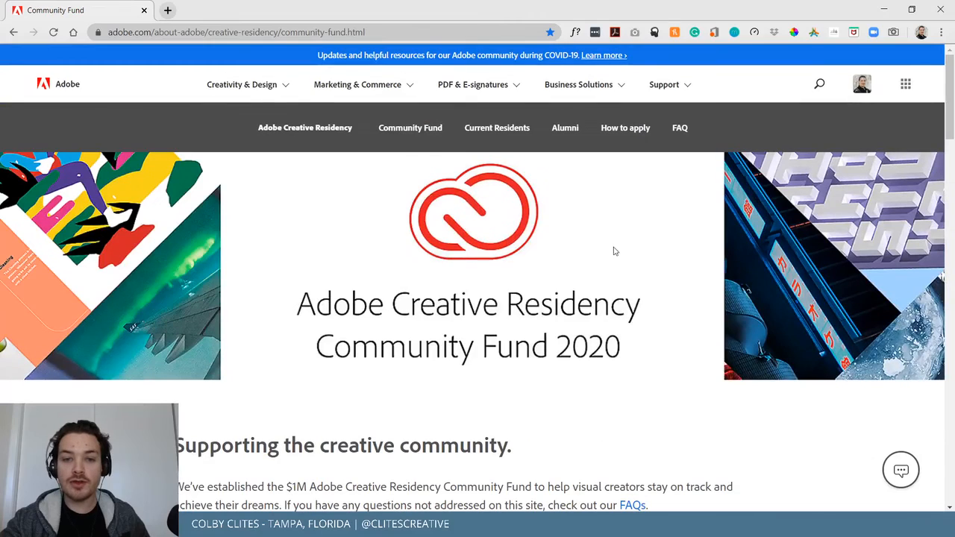
Minimise Chrome and then Illustrator to reveal the desktop.
left_click(885, 8)
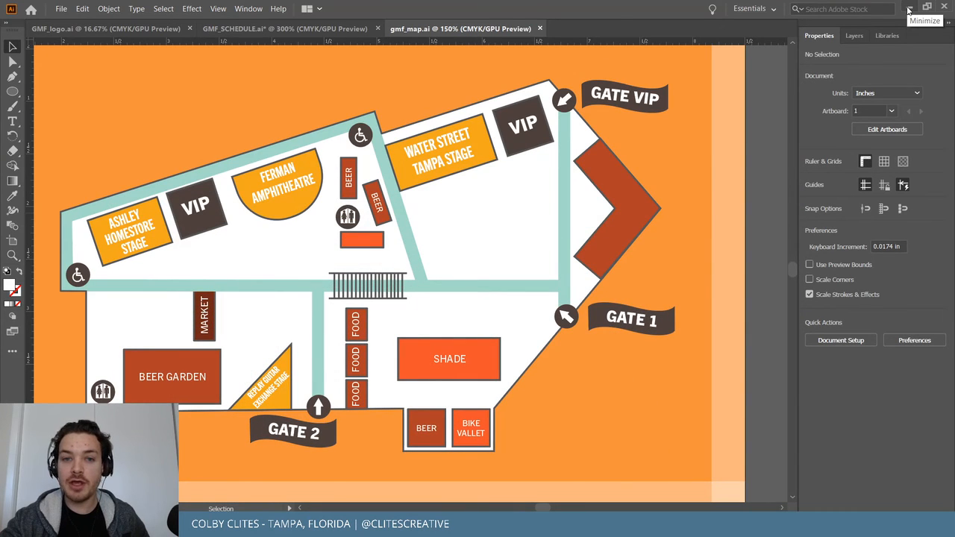
left_click(909, 9)
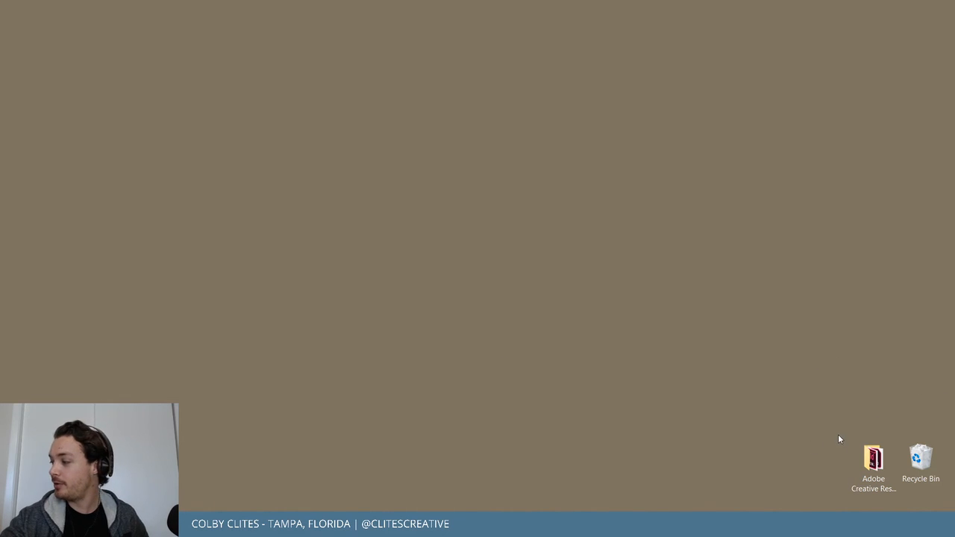
Browse the Adobe Creative Residency folder's Links and Document fonts subfolders, then minimise it.
double_click(877, 470)
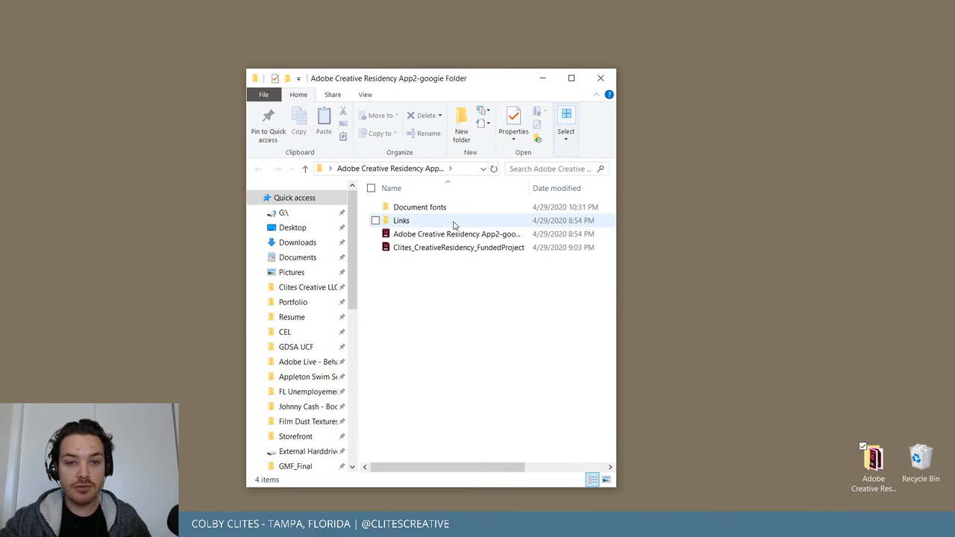
double_click(402, 221)
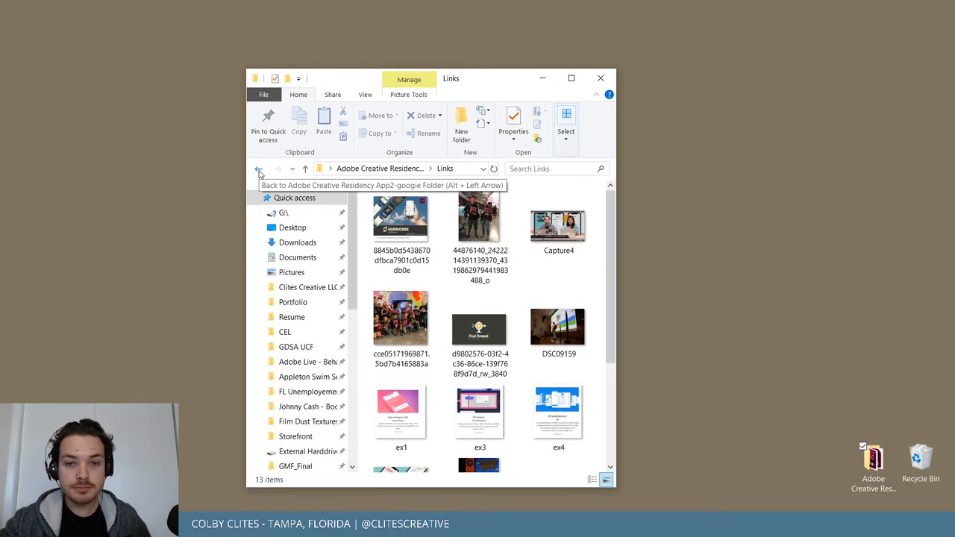
left_click(258, 172)
double_click(467, 209)
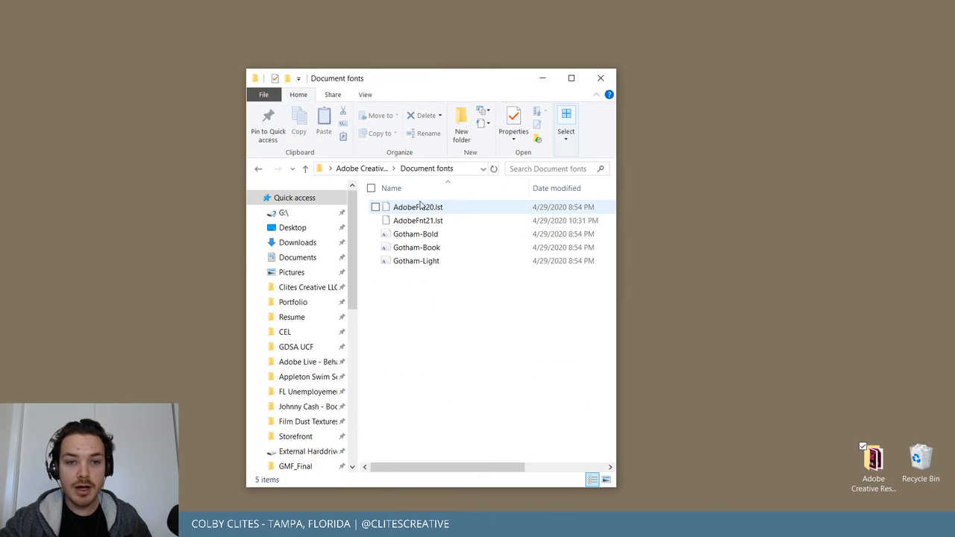
left_click(261, 170)
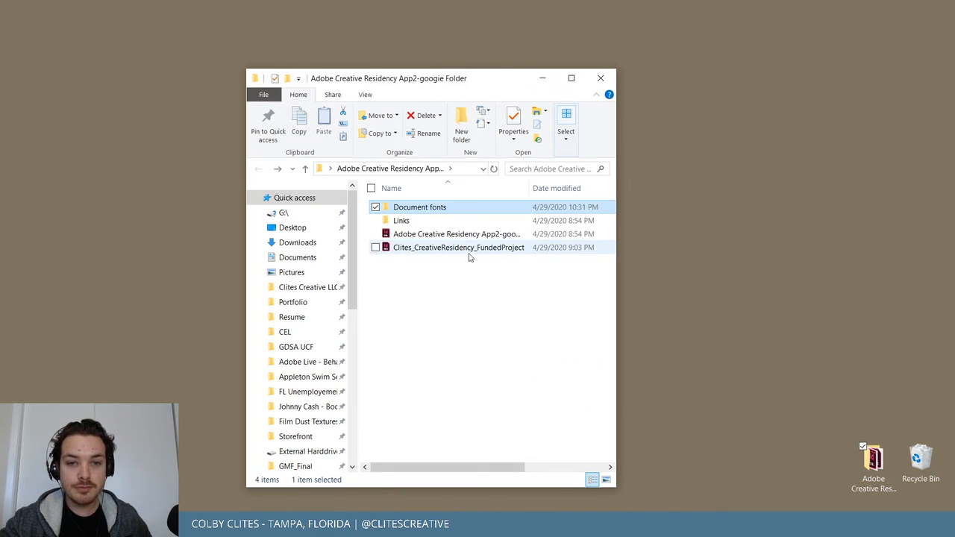
left_click(544, 77)
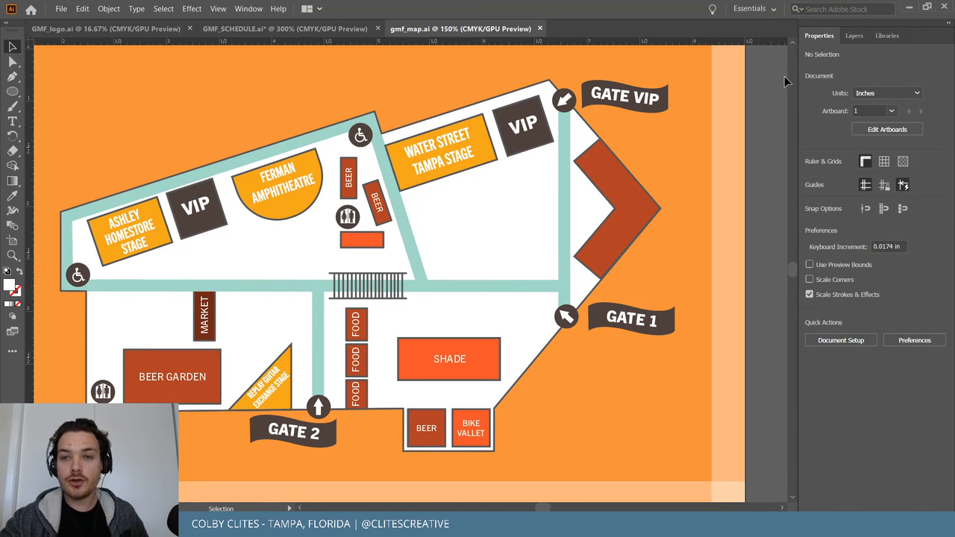
Switch back to the Community Fund page in Chrome from the taskbar.
left_click(63, 11)
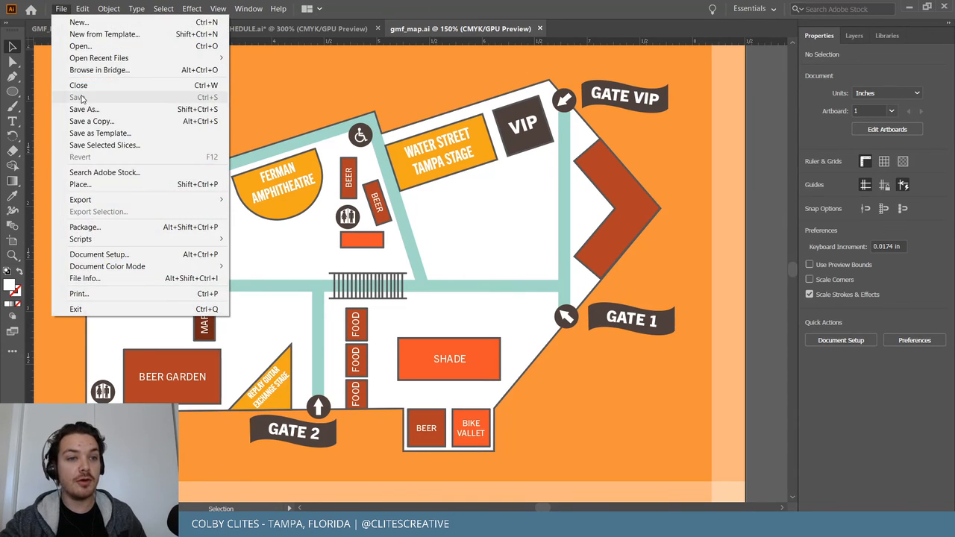
left_click(778, 212)
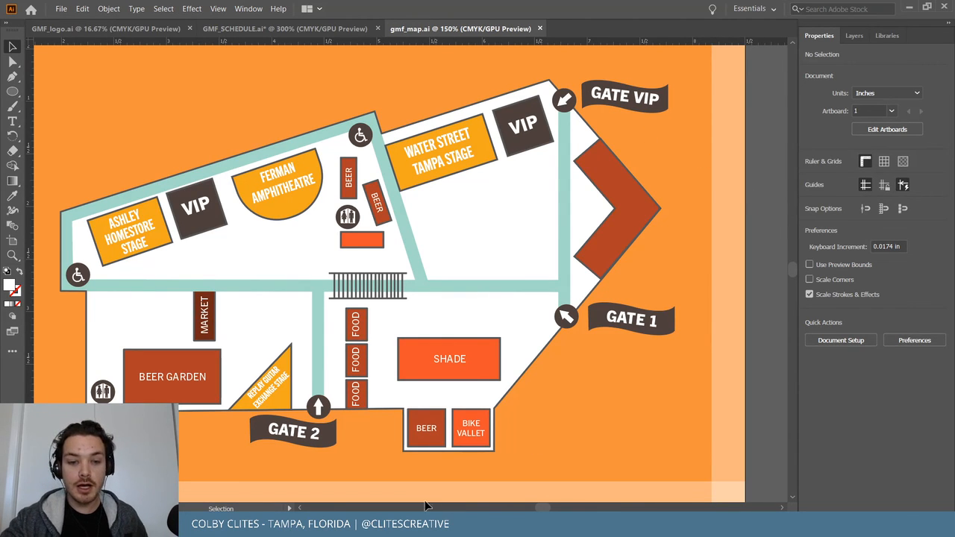
mouse_move(428, 506)
left_click(538, 508)
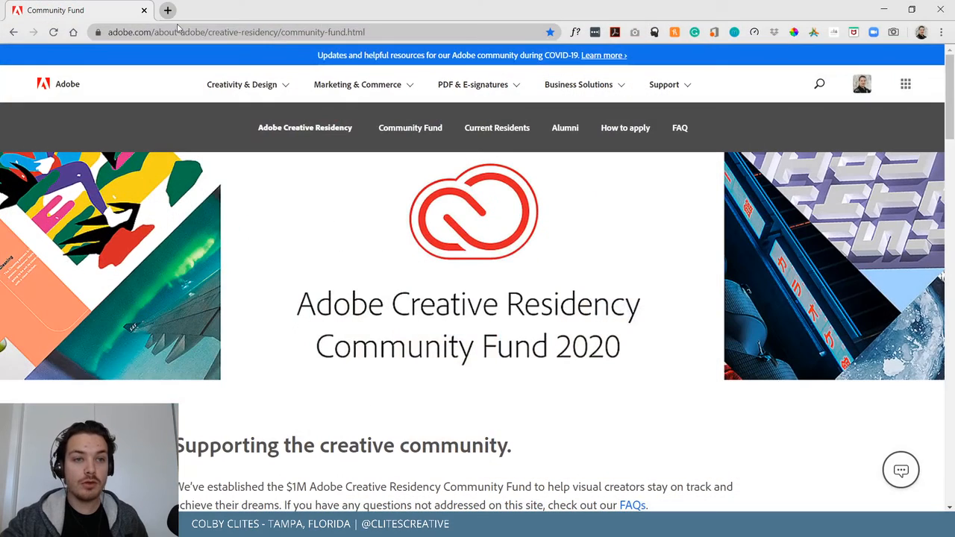
Copy the Community Fund page address from the address bar.
left_click(178, 31)
right_click(179, 31)
left_click(265, 110)
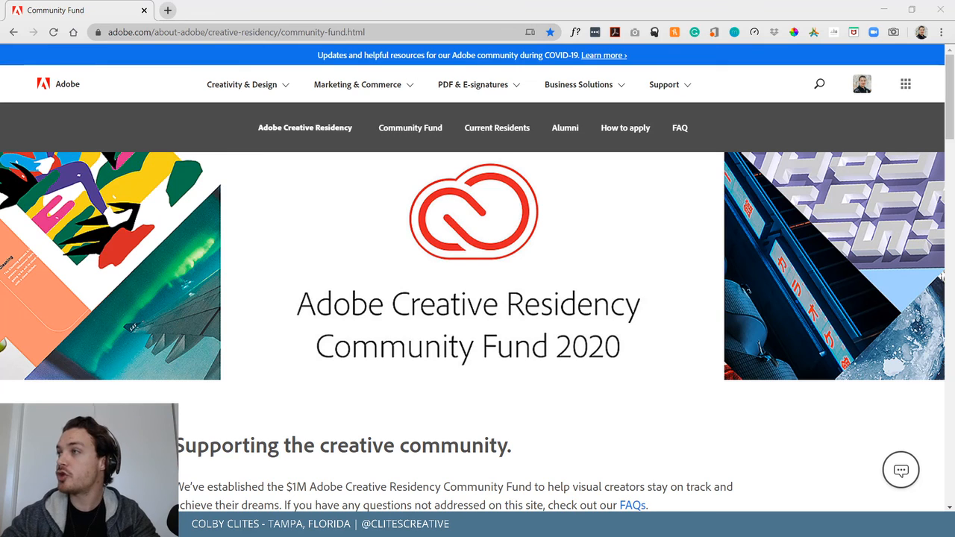
Enter 'ADOBE COLOR' in the address bar as a search.
key("ctrl+l")
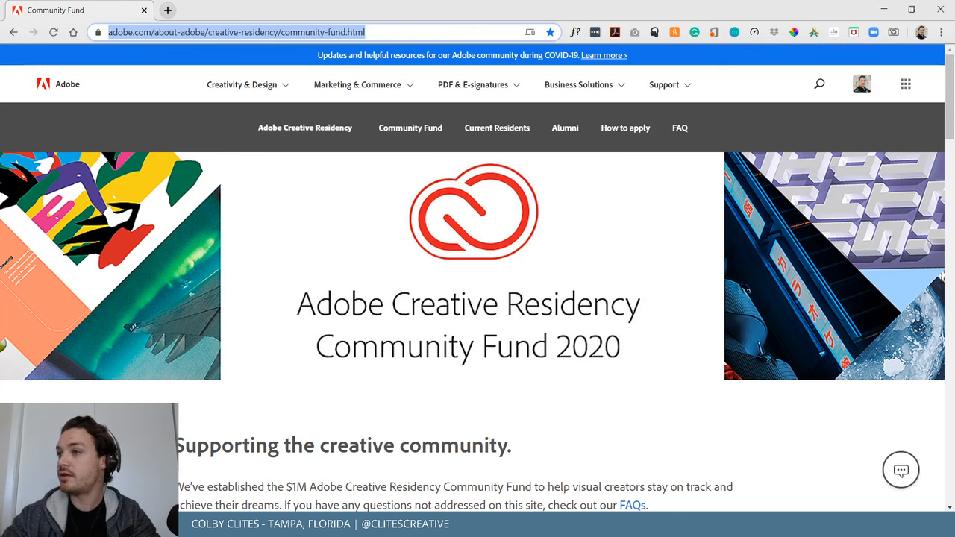
scroll(303, 203, "down", 2)
scroll(402, 218, "up", 2)
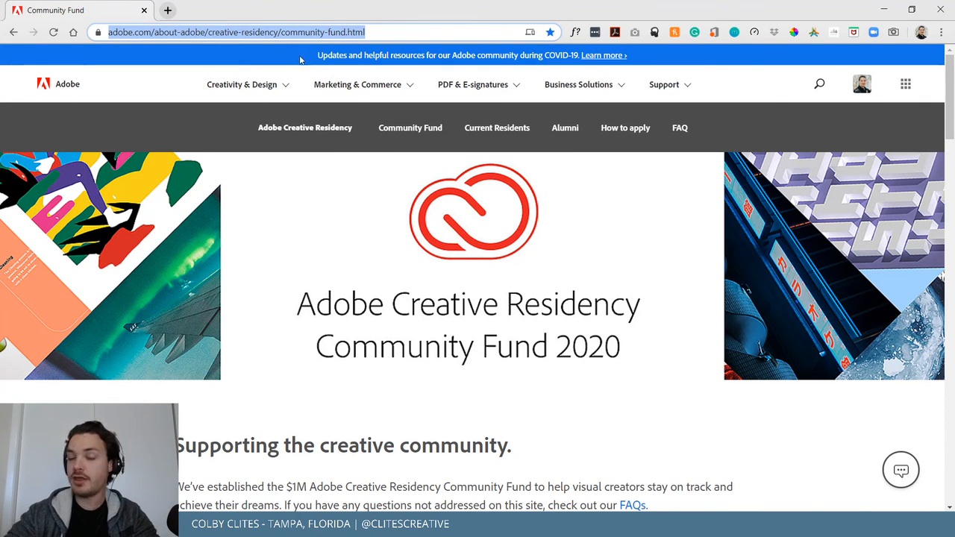
left_click(382, 33)
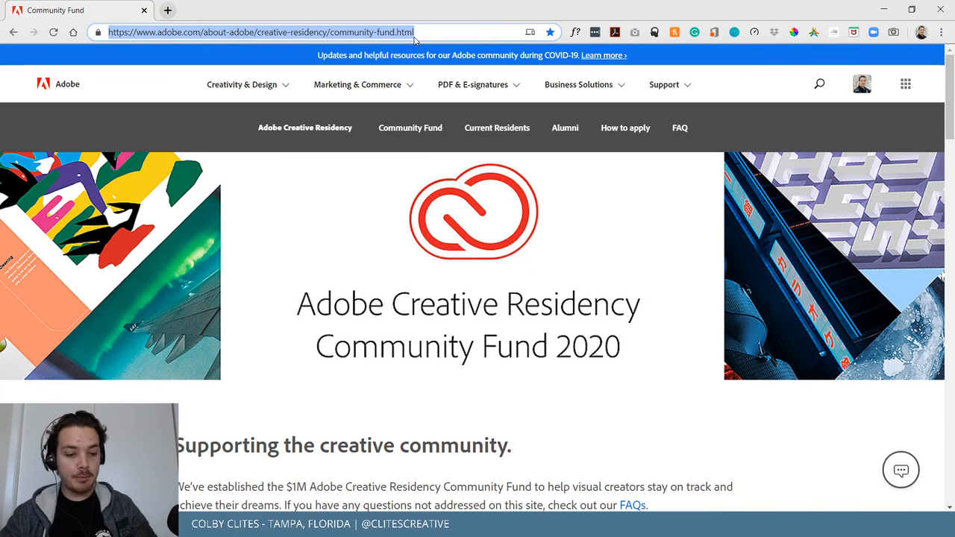
type("AD")
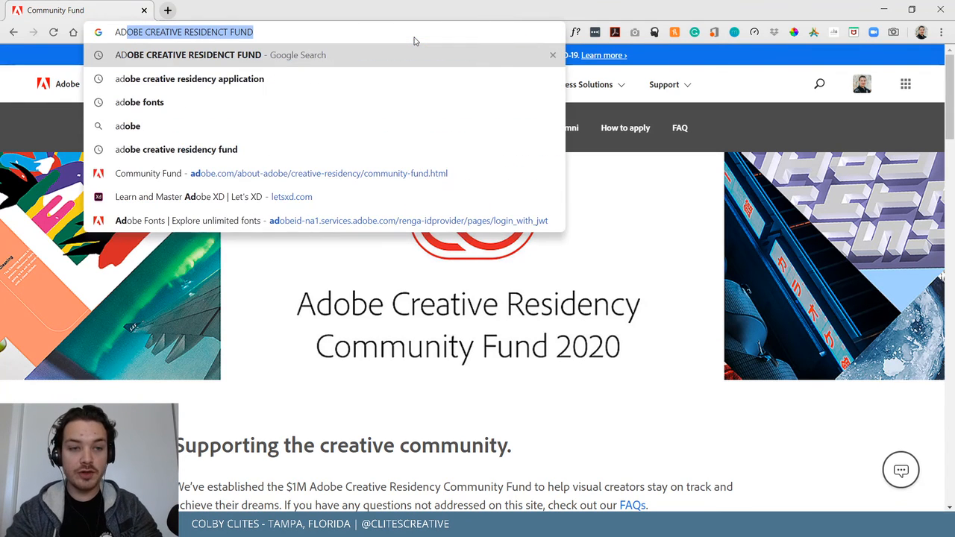
type("OBE COLOR")
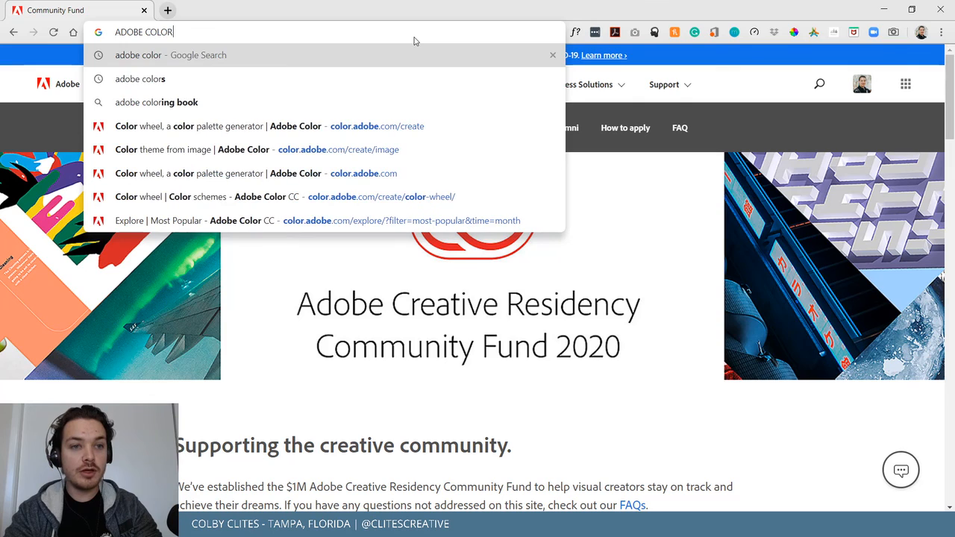
Run the Adobe Color search and switch Adobe Color to Color Wheel mode.
key("Return")
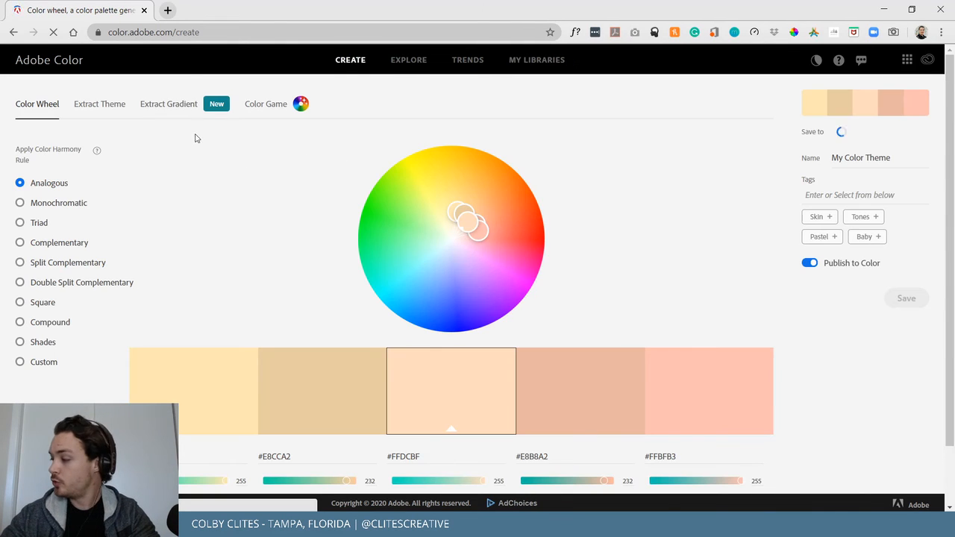
left_click(103, 105)
left_click(46, 107)
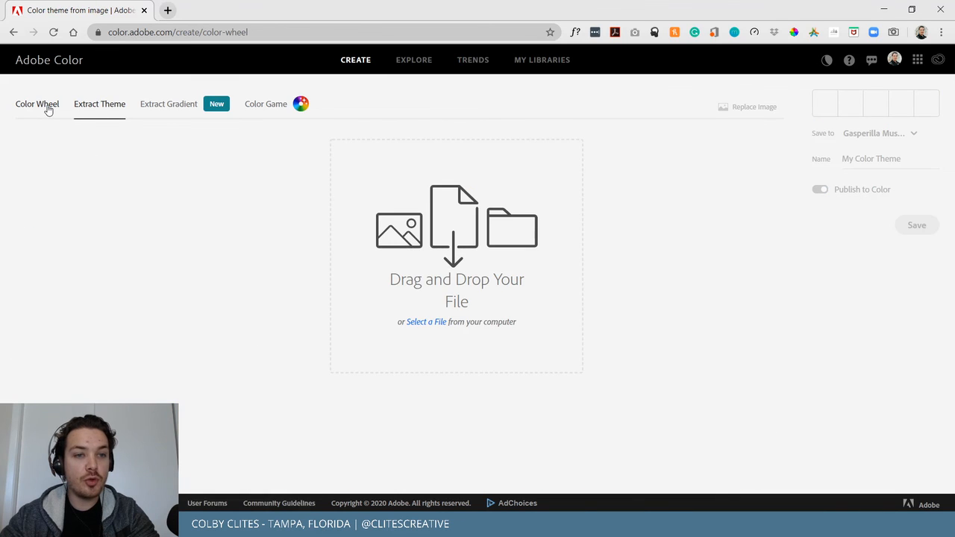
Shift the analogous palette's base to green and lighter tones, then go to Explore.
left_click_drag(415, 179, 402, 236)
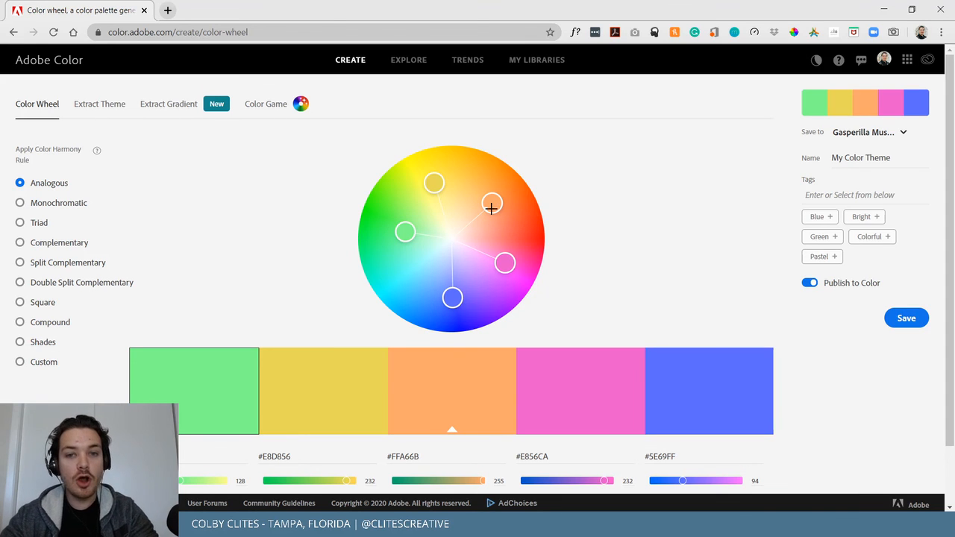
mouse_move(491, 208)
left_mouse_down()
mouse_move(497, 187)
mouse_move(478, 221)
left_mouse_up()
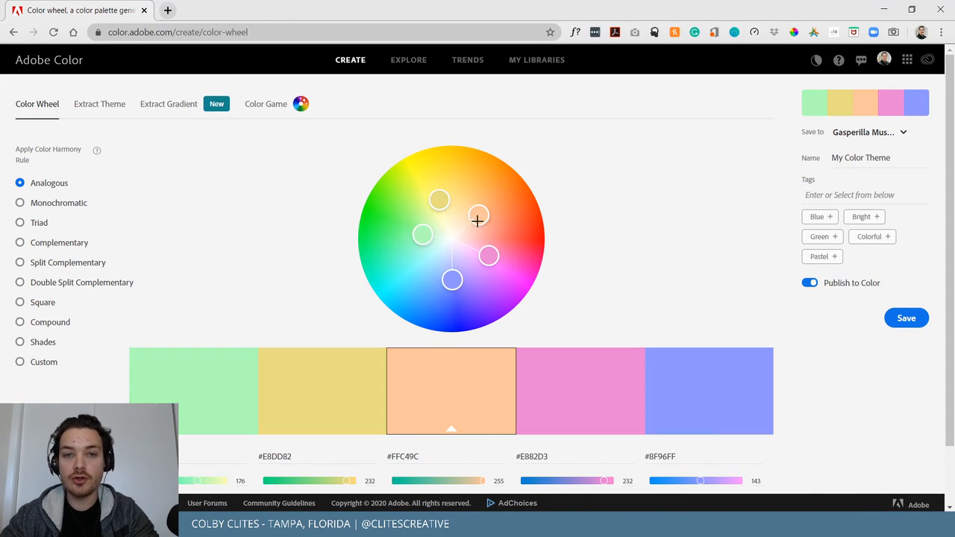
left_click(409, 60)
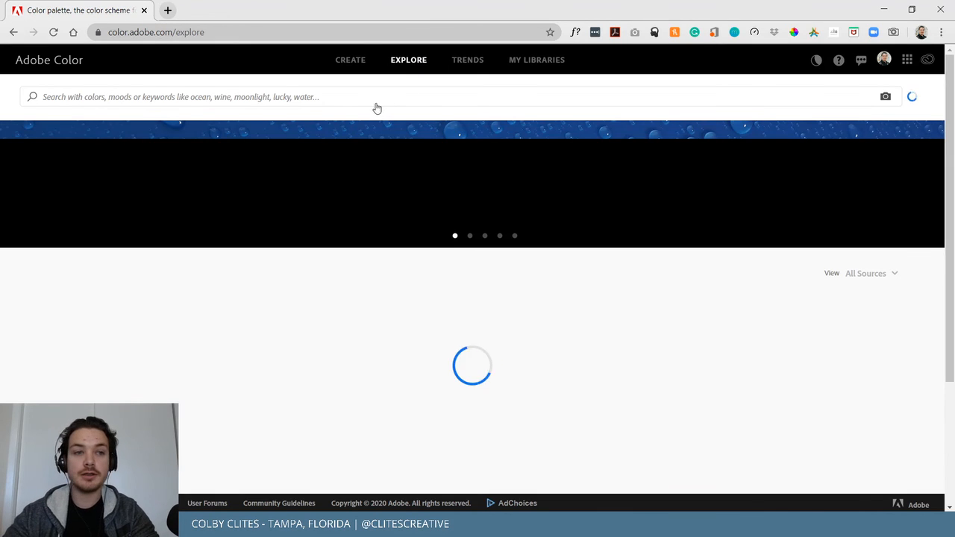
Search Adobe Color's shared themes for 'pirate'.
left_click(352, 97)
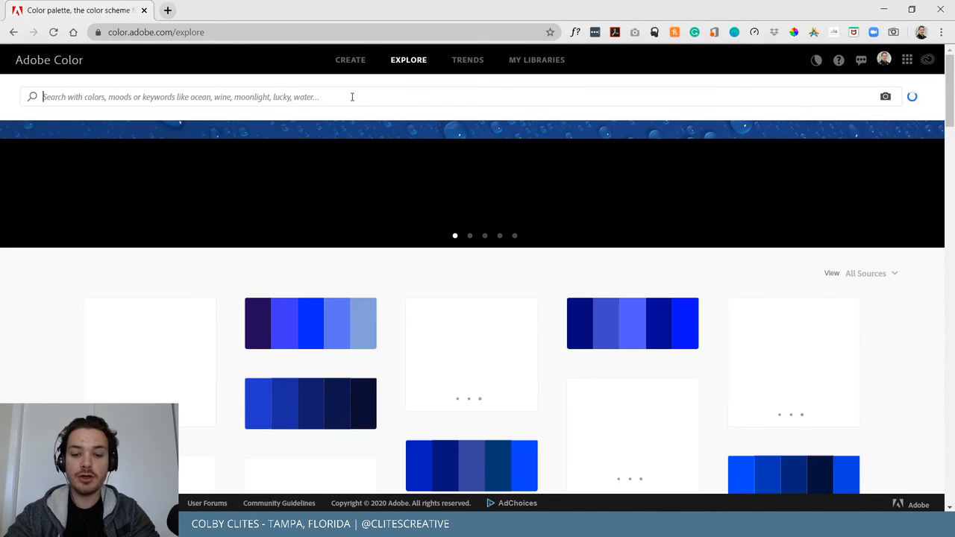
type("pir")
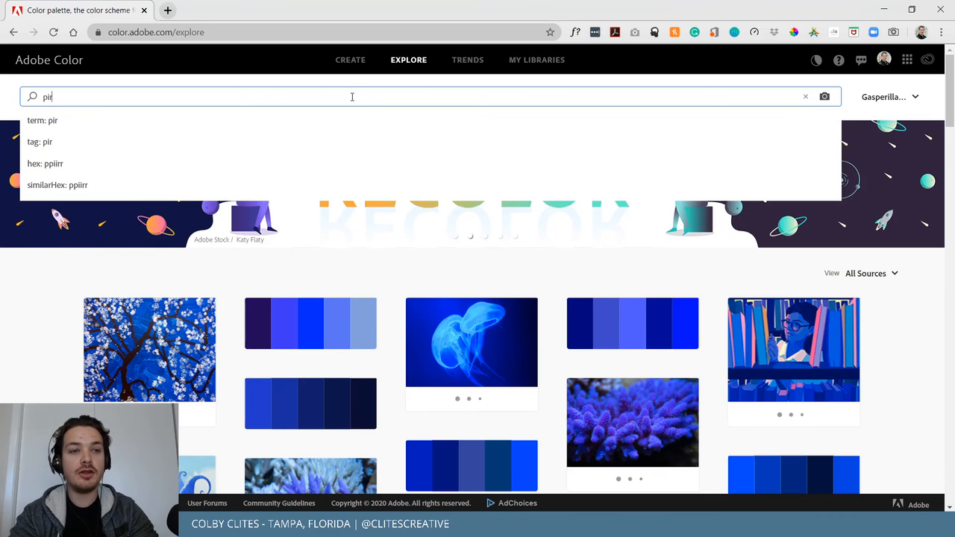
type("ate")
key("Return")
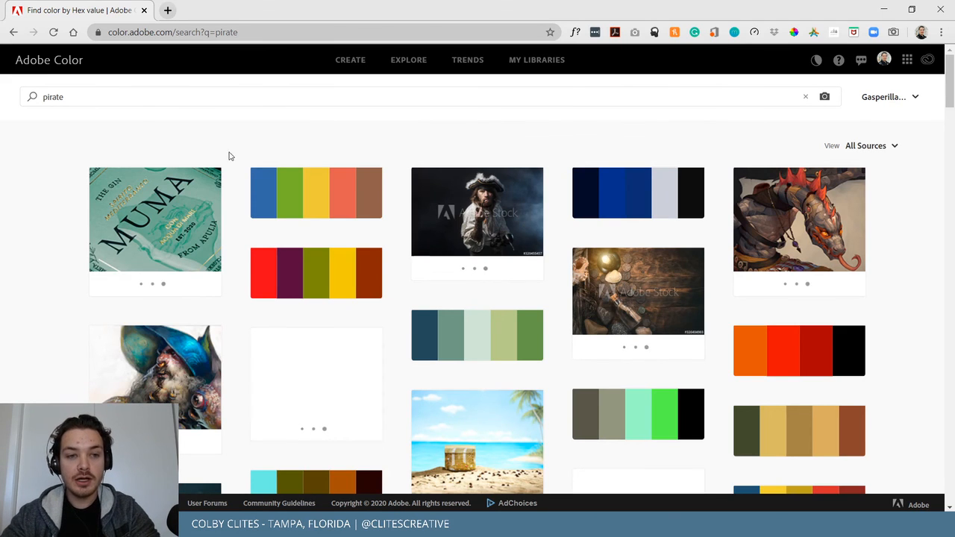
Scroll through the pirate palettes, then minimise Chrome to return to the festival map.
scroll(544, 132, "down", 3)
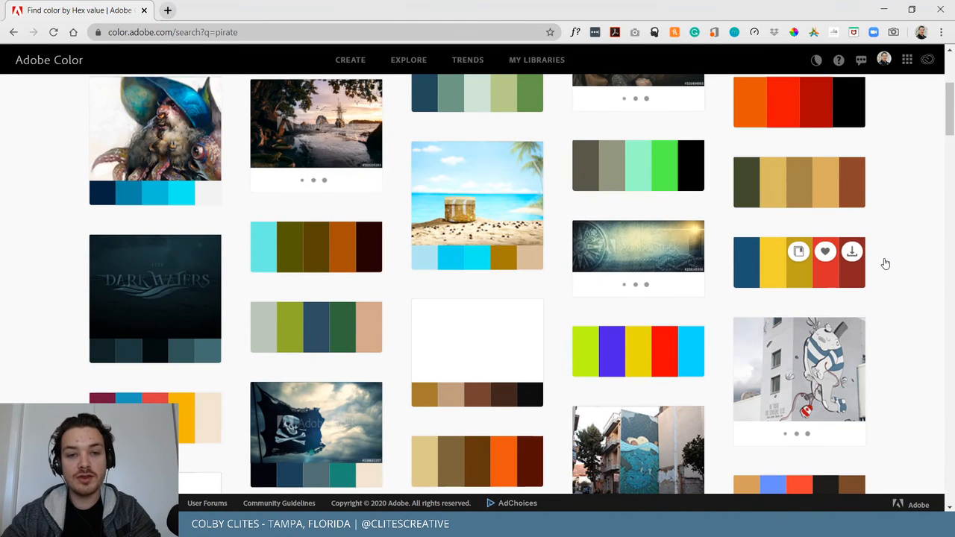
scroll(885, 264, "up", 2)
scroll(884, 263, "up", 2)
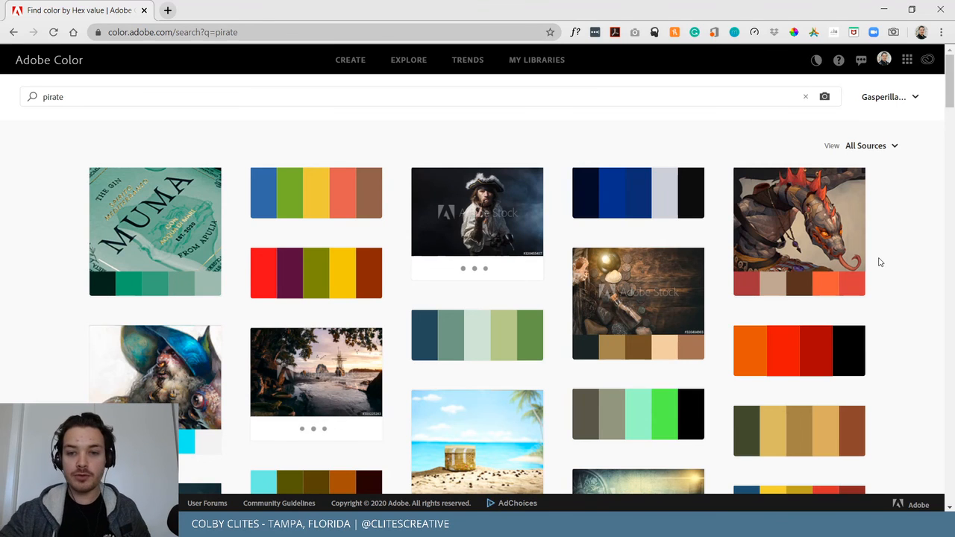
mouse_move(632, 290)
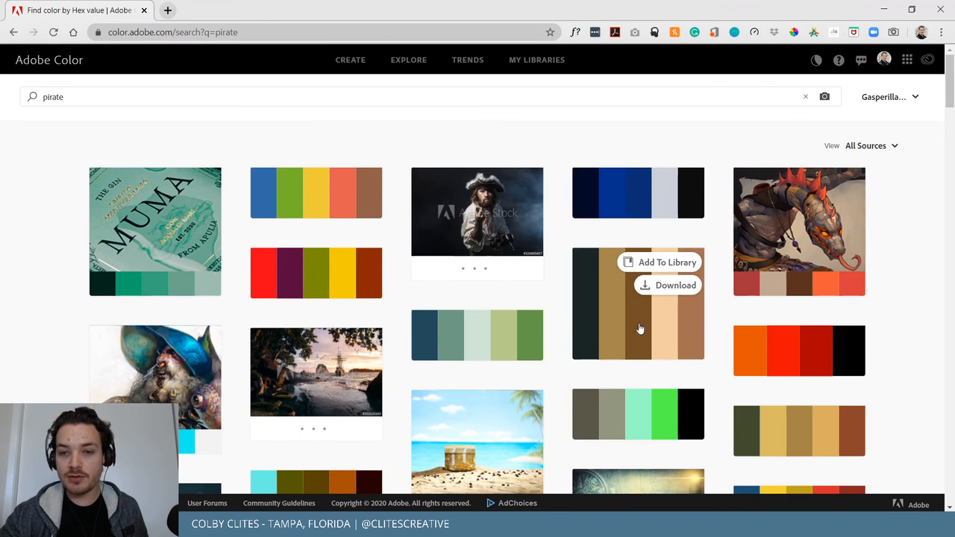
scroll(649, 365, "down", 1)
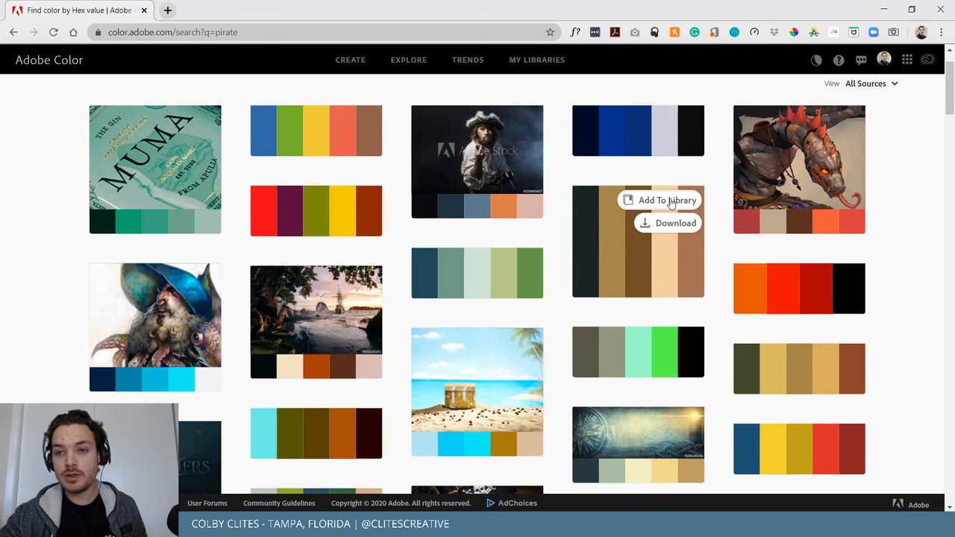
left_click(884, 9)
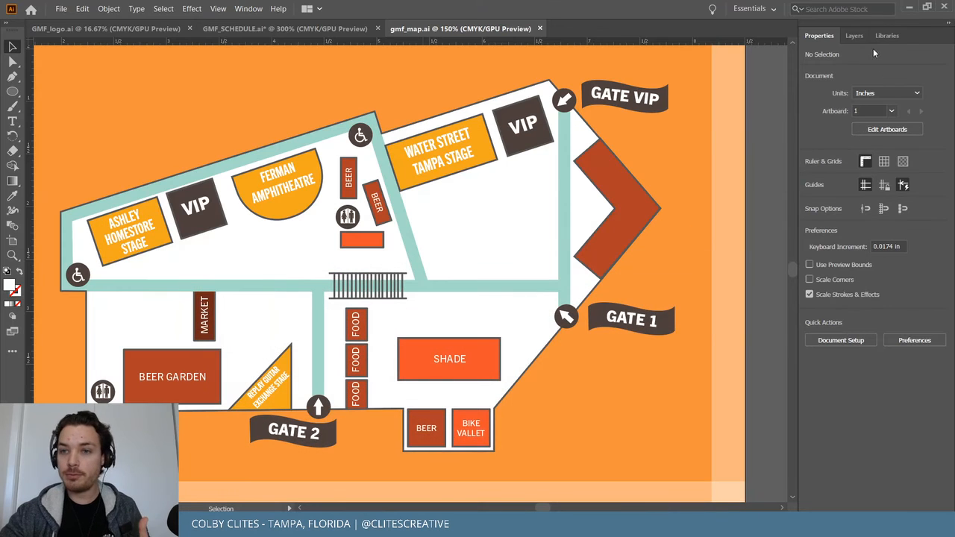
Show the Gasparilla Music Festival library panel and fit the whole venue map artboard in view.
left_click(857, 37)
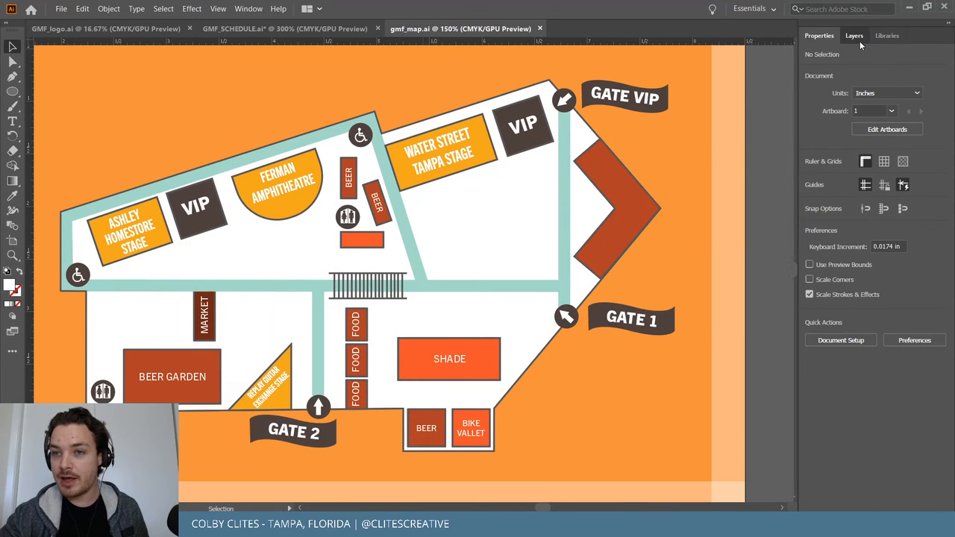
left_click(898, 36)
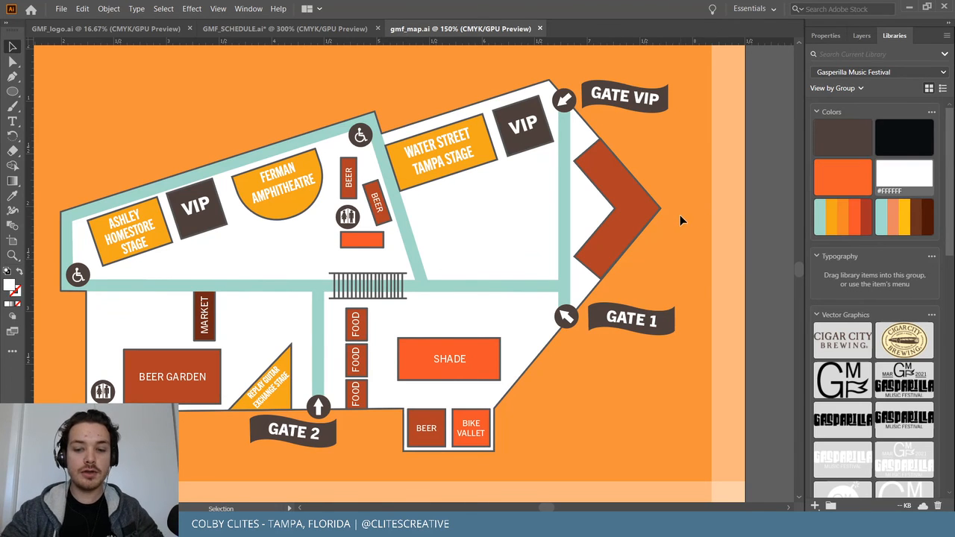
key("ctrl+0")
key("ctrl+equal")
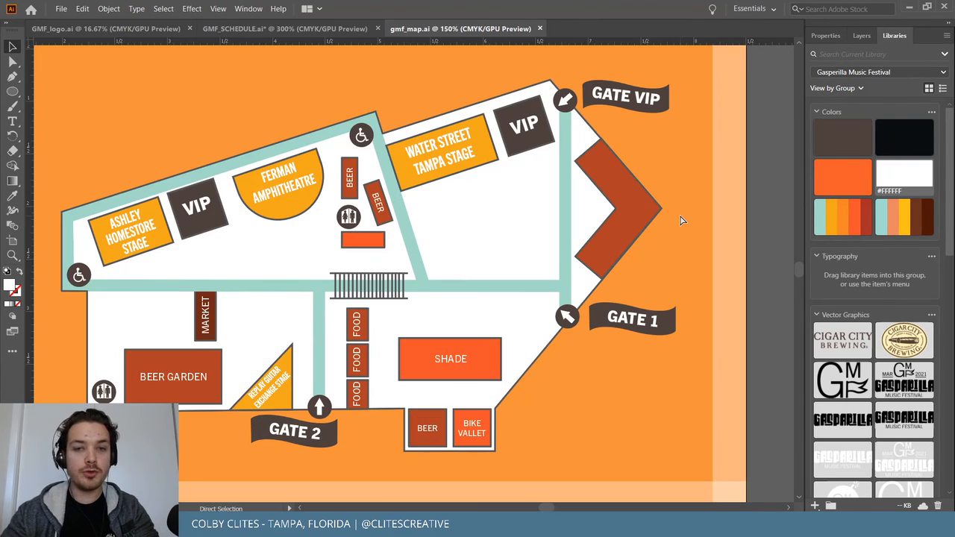
key("ctrl+minus")
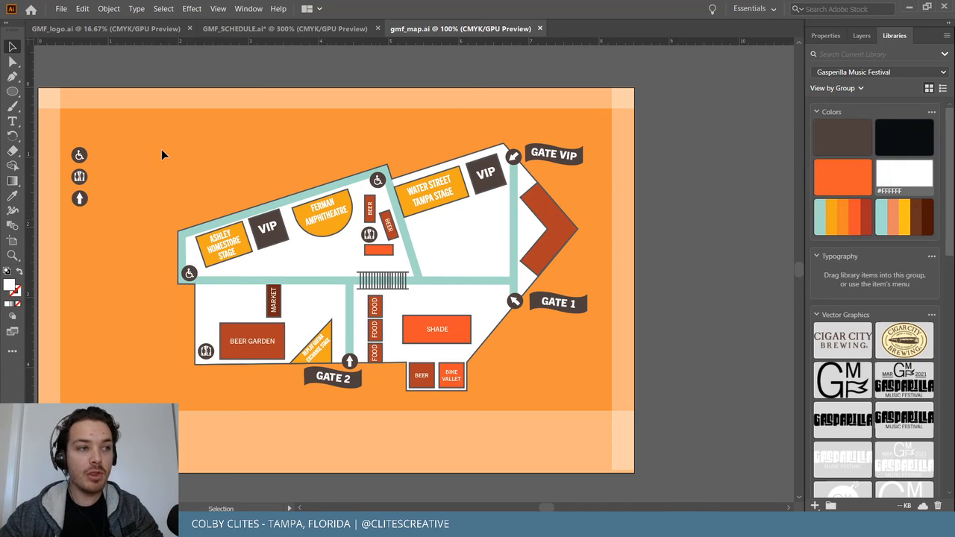
Select and deselect all map artwork, then review the File menu without choosing a command.
left_click_drag(158, 161, 589, 400)
left_click(691, 267)
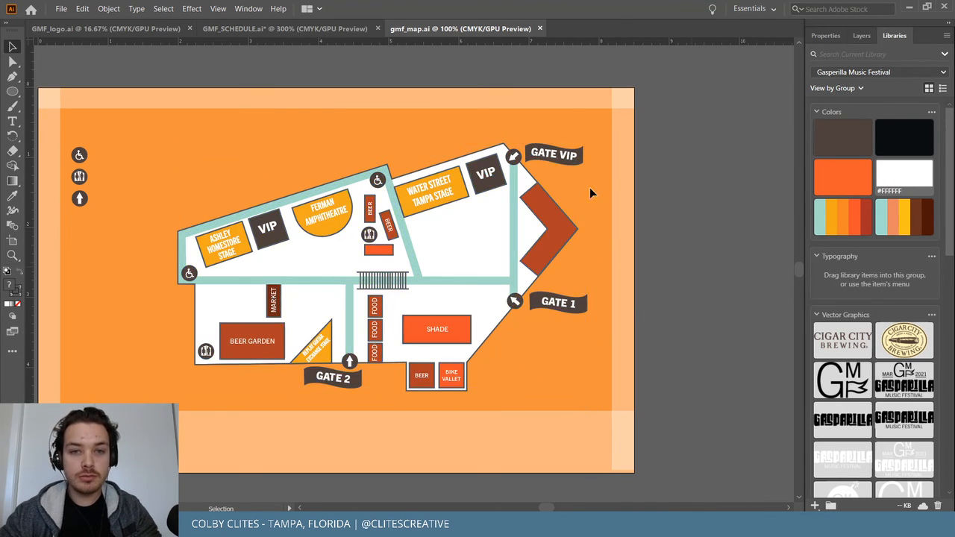
left_click(67, 7)
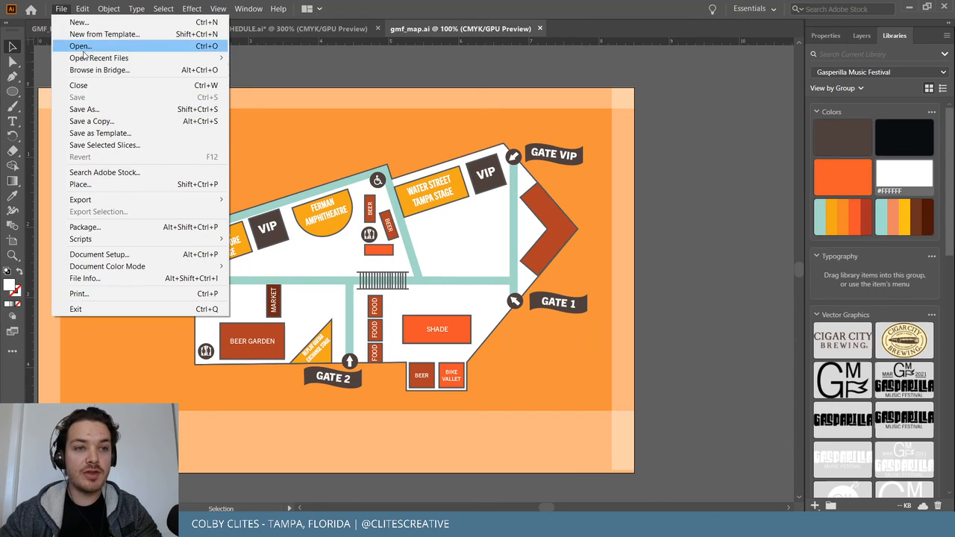
left_click(301, 75)
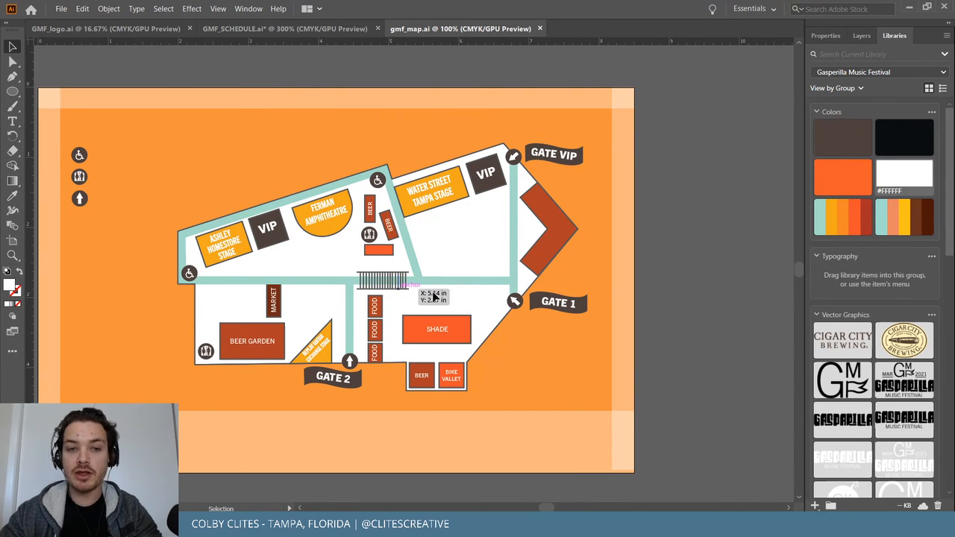
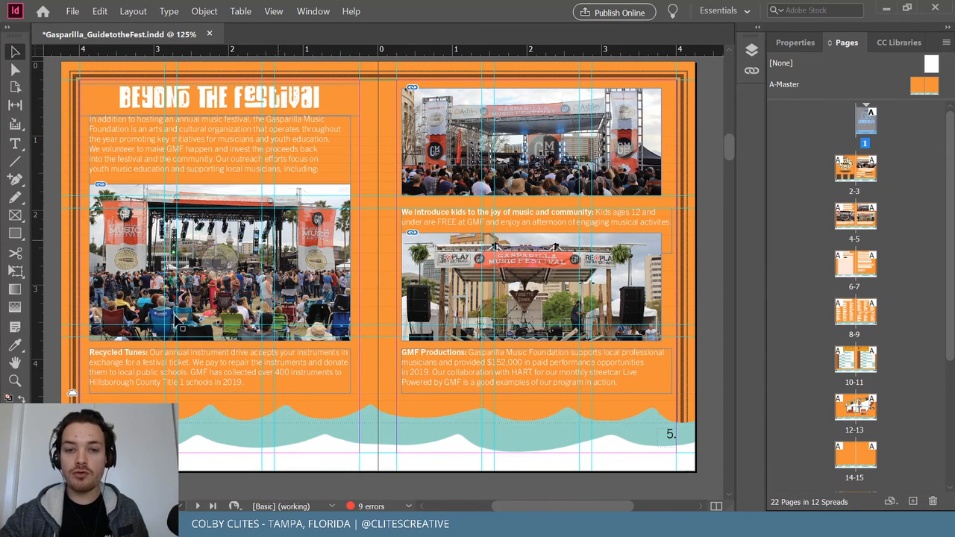
Page through every spread of the guide to the back cover, then jump back to the front cover.
scroll(645, 246, "down", 5)
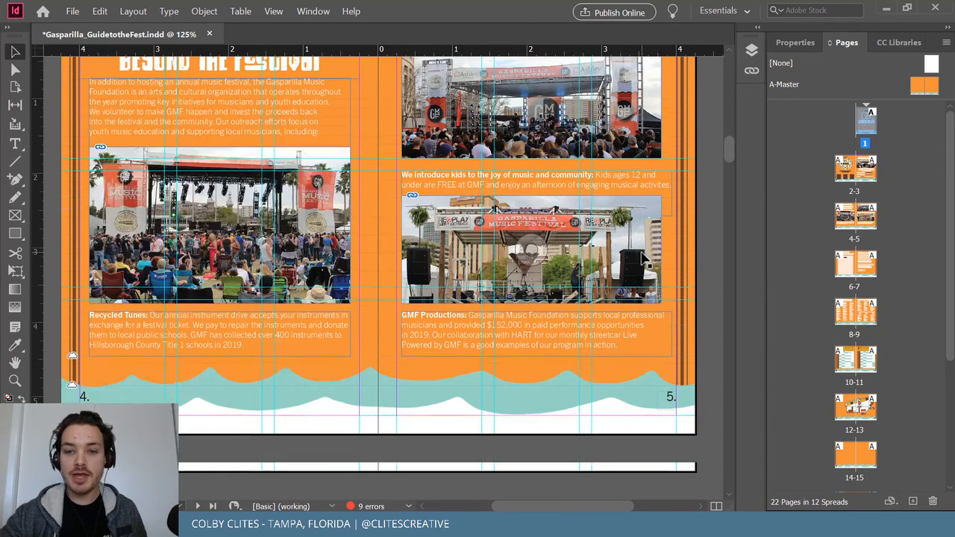
scroll(645, 258, "down", 6)
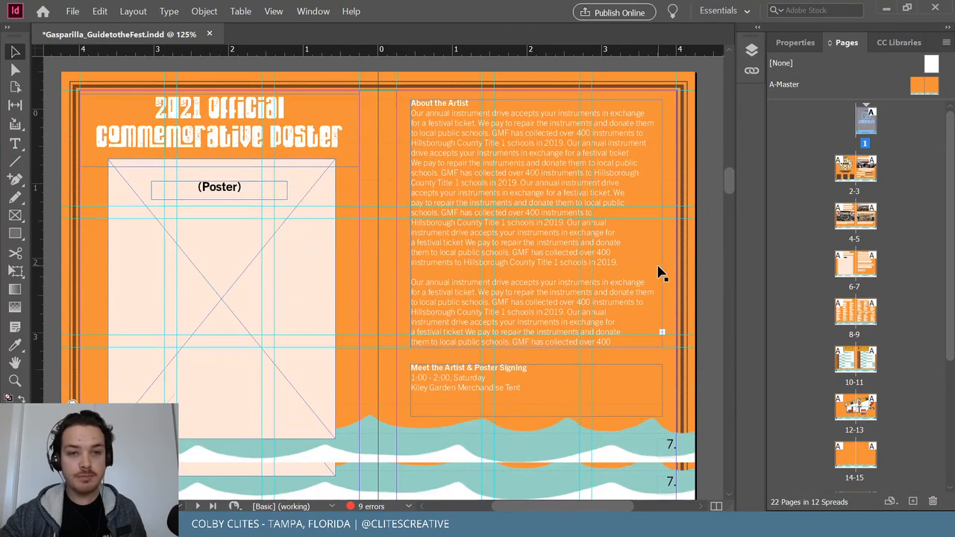
scroll(582, 303, "down", 9)
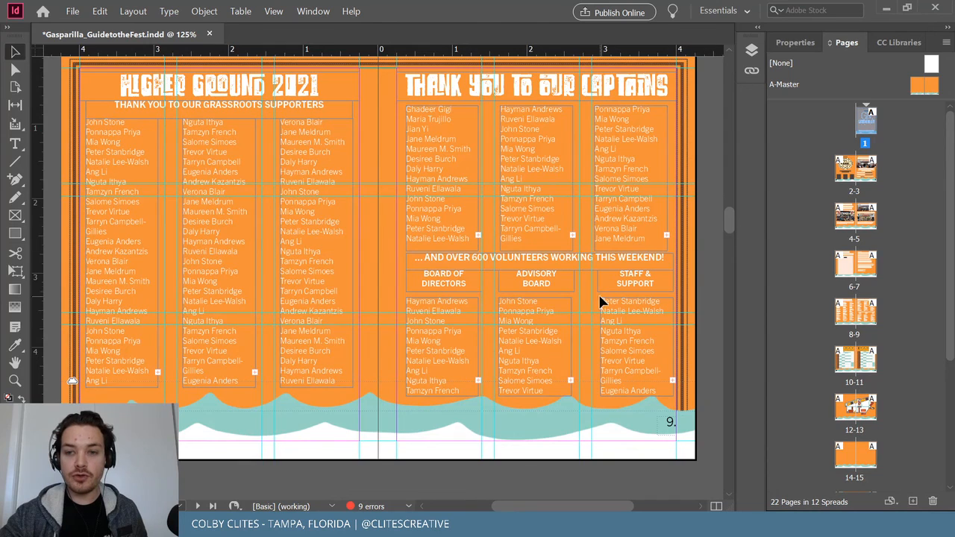
scroll(600, 301, "down", 8)
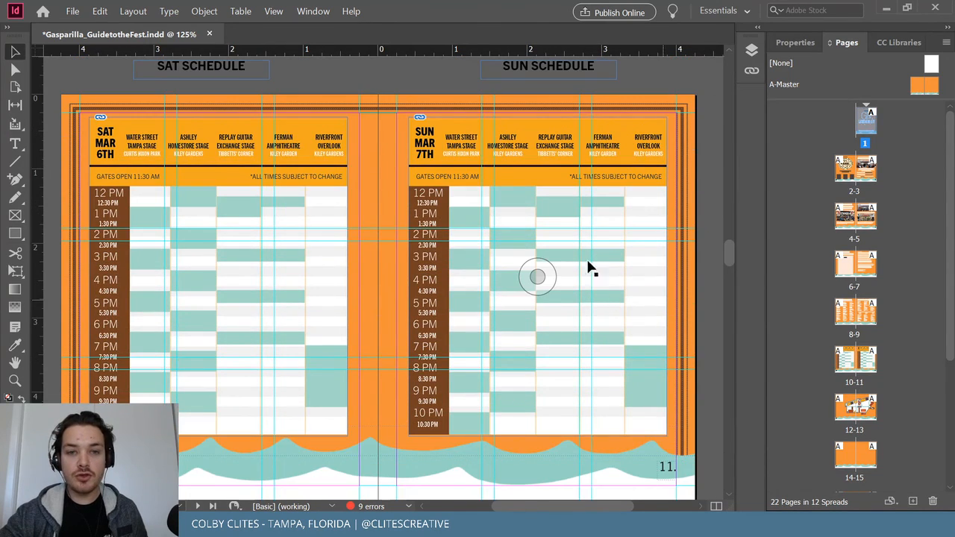
scroll(565, 328, "down", 8)
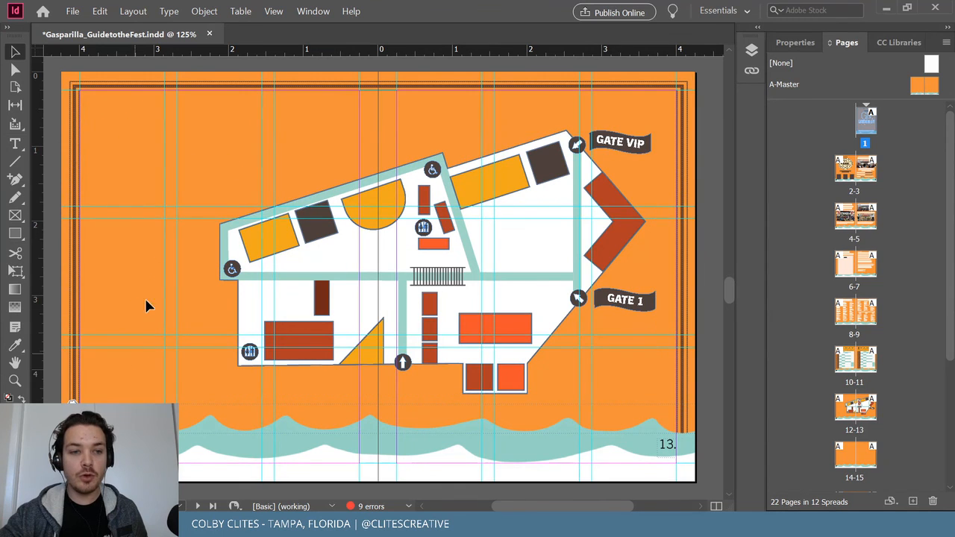
scroll(136, 348, "down", 8)
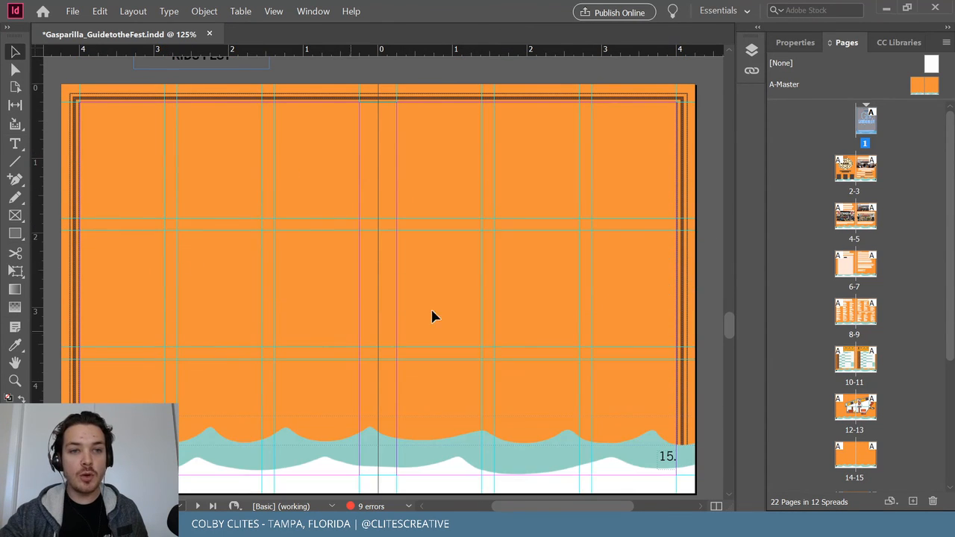
scroll(510, 278, "up", 1)
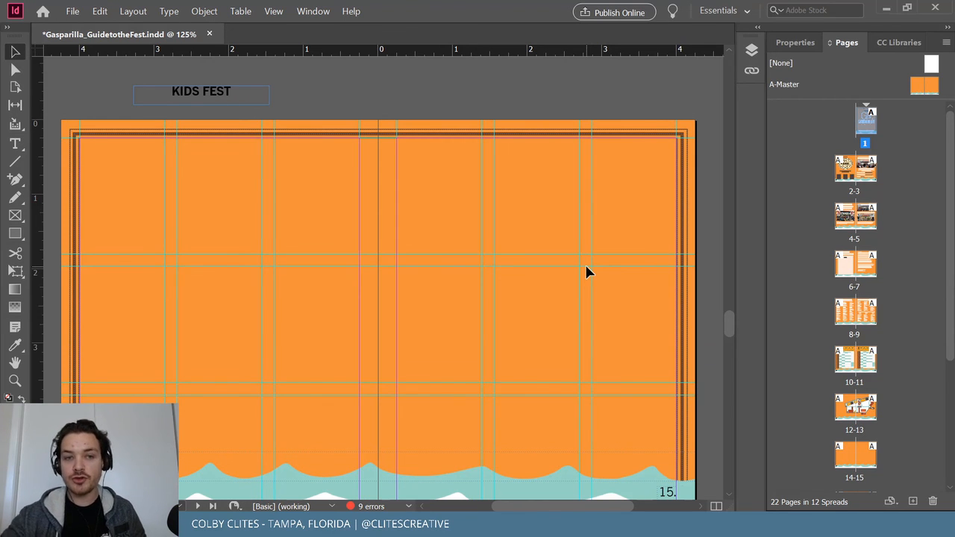
scroll(566, 227, "down", 6)
scroll(513, 267, "down", 10)
scroll(224, 239, "down", 3)
scroll(277, 231, "up", 2)
scroll(570, 280, "down", 15)
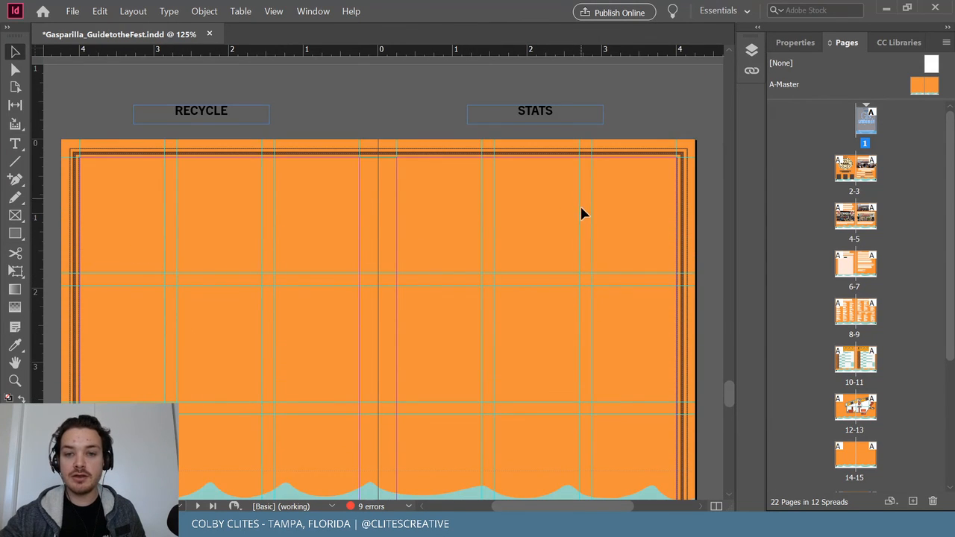
scroll(582, 217, "down", 3)
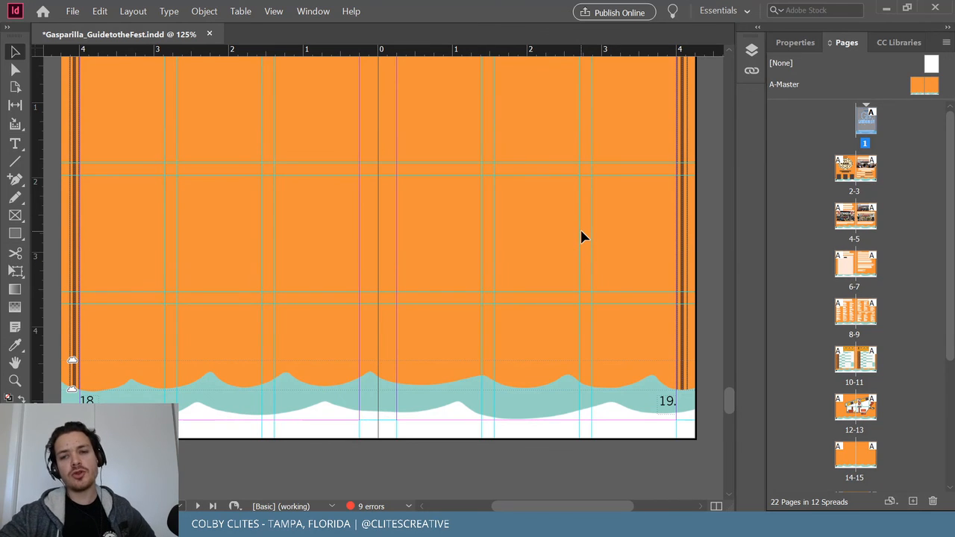
scroll(582, 232, "down", 14)
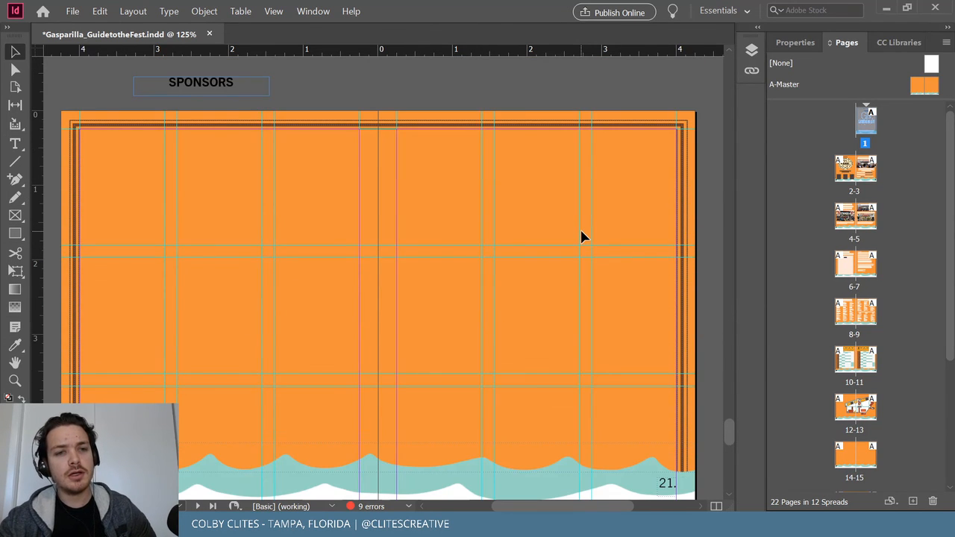
scroll(305, 288, "down", 10)
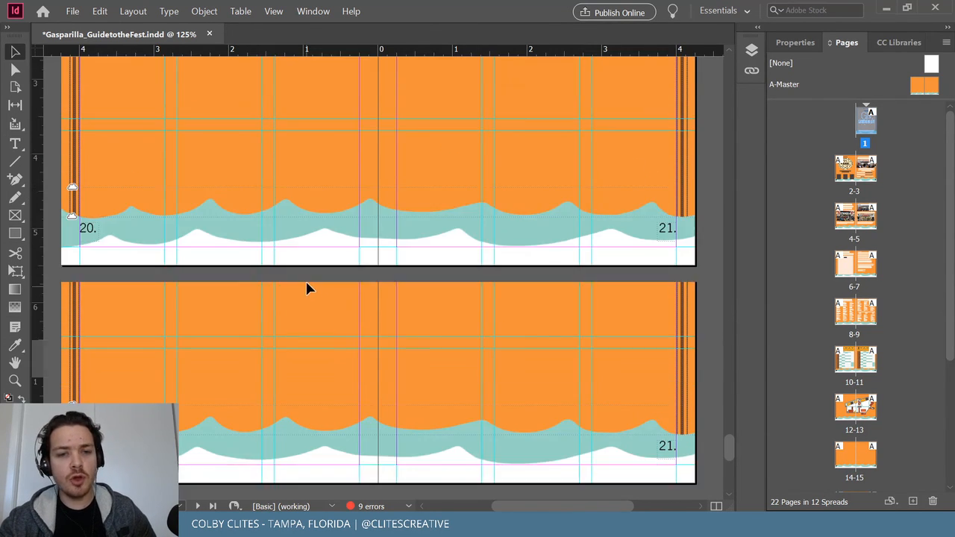
left_click_drag(727, 462, 712, 82)
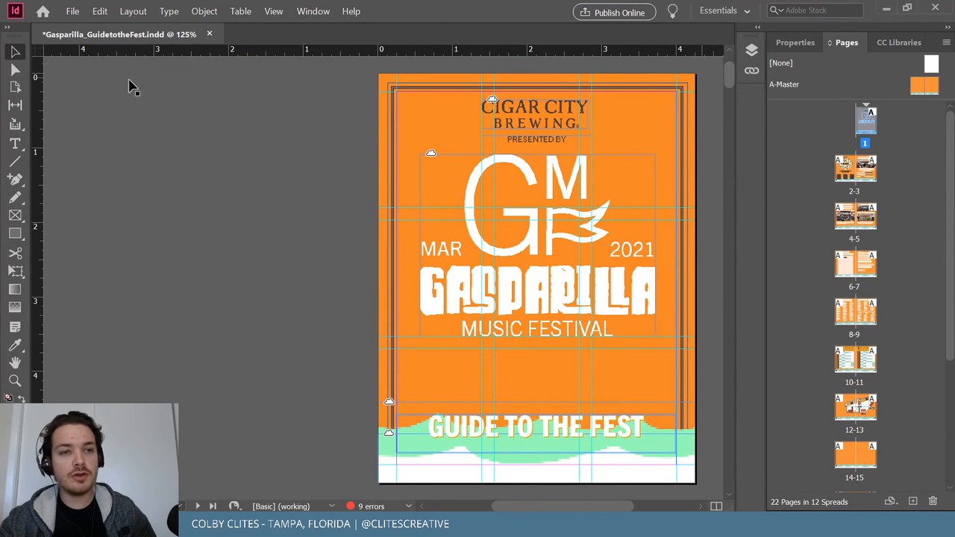
Save the booklet, then fit the GMF_SCHEDULE.ai artboard in view in Illustrator.
left_click(72, 11)
left_click(135, 89)
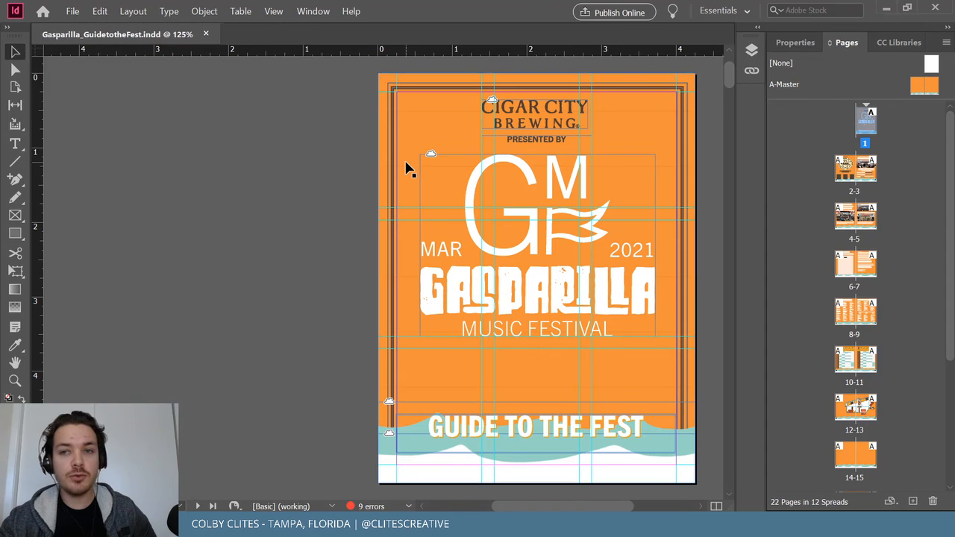
left_click(886, 11)
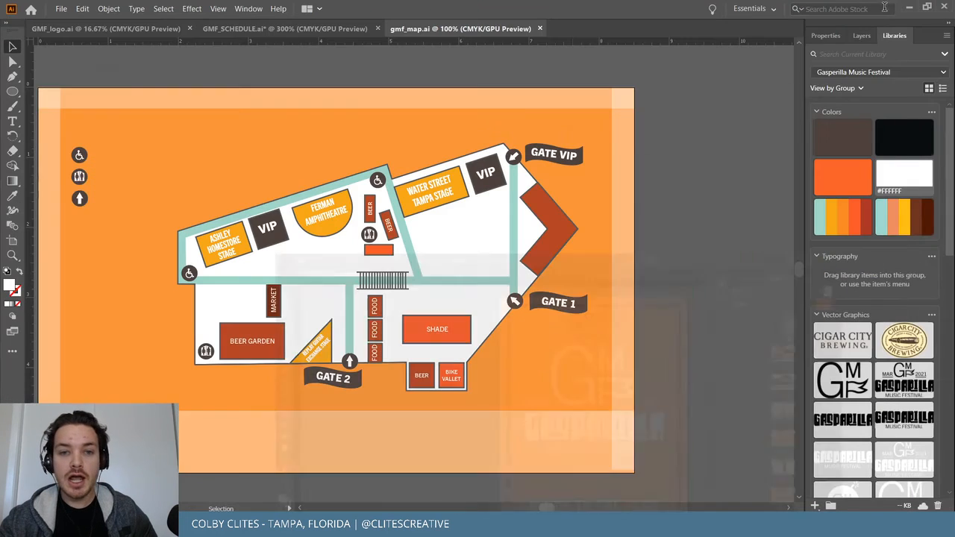
left_click(308, 30)
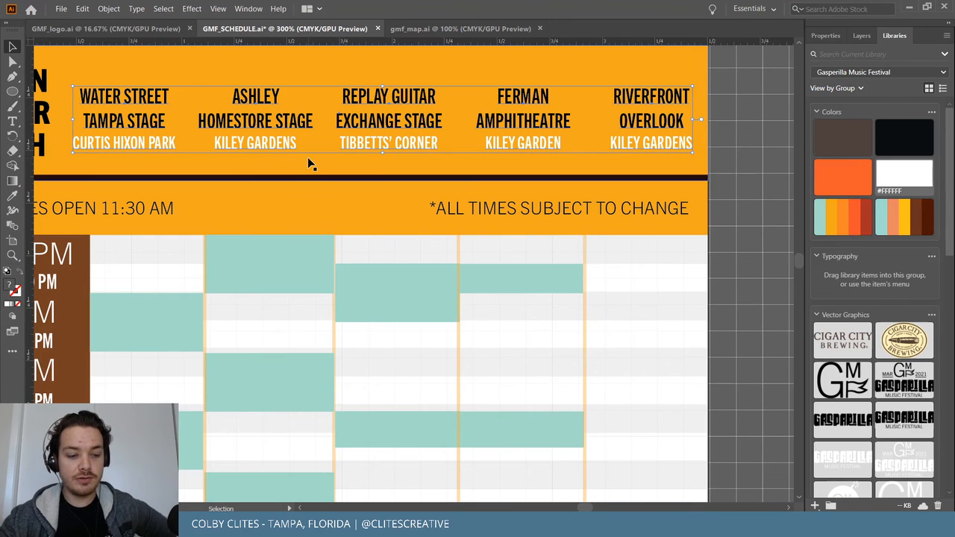
key("ctrl+0")
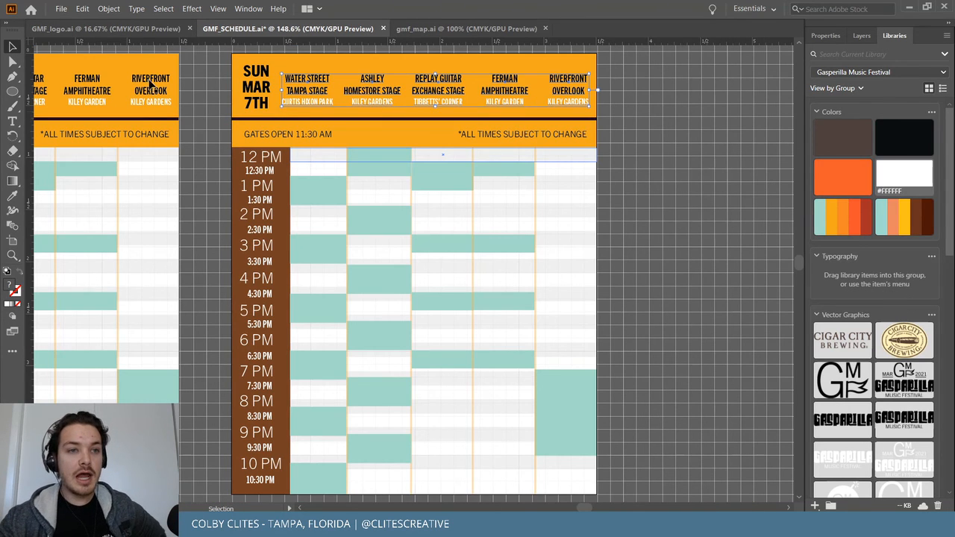
In GMF_logo.ai, delete the white map shape over the sketch and review the logo artboards.
left_click(107, 30)
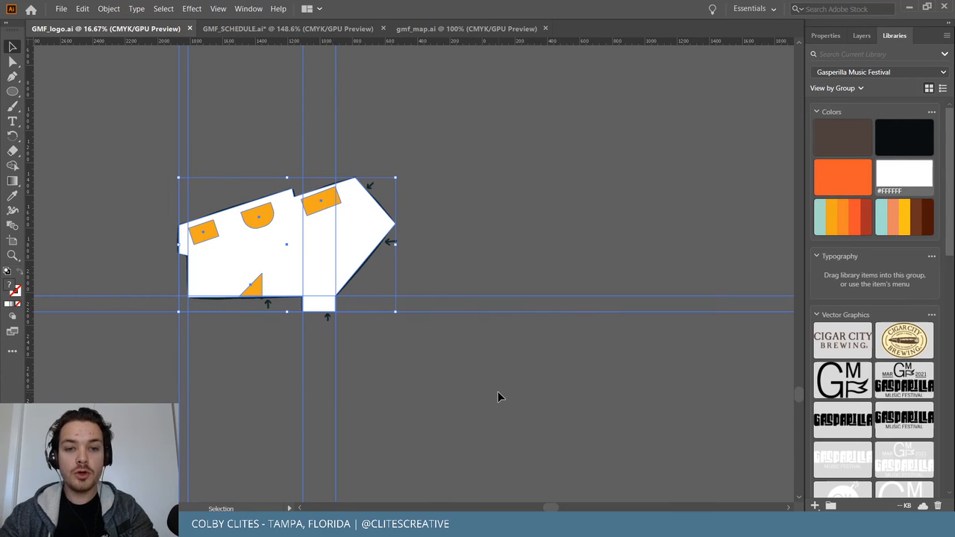
key("Delete")
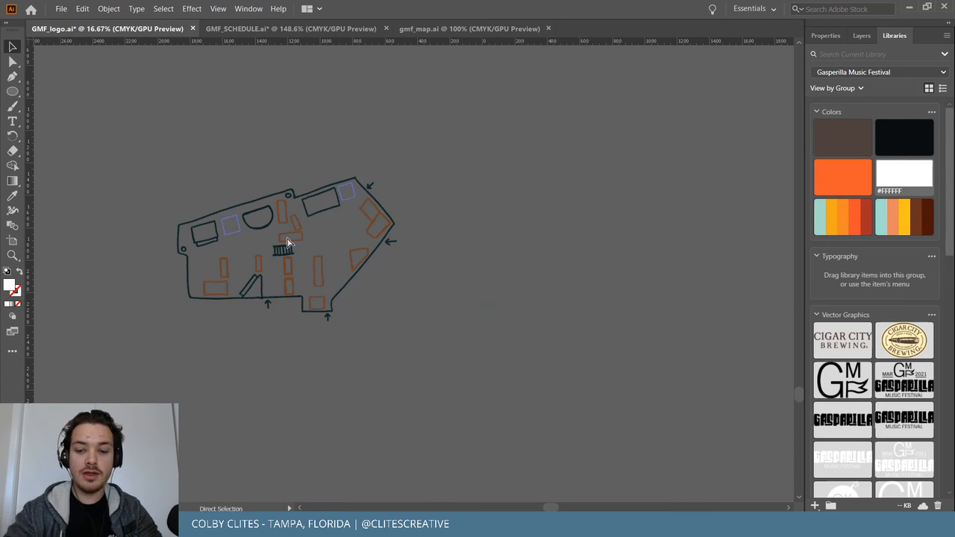
key("ctrl+minus")
key("ctrl+minus")
key("ctrl+minus")
scroll(670, 224, "up", 10)
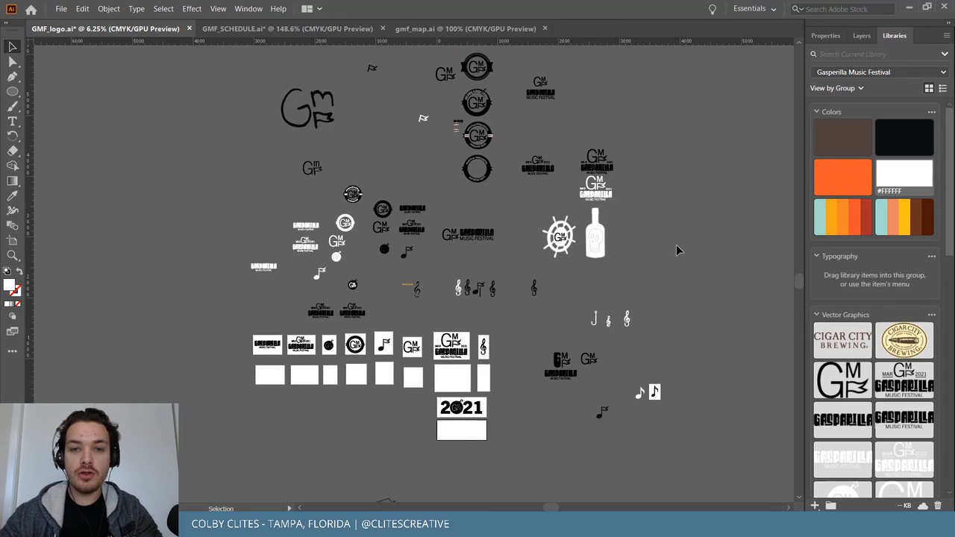
key("ctrl+plus")
key("ctrl+plus")
key("ctrl+plus")
key("ctrl+plus")
key("v")
scroll(722, 297, "left", 8)
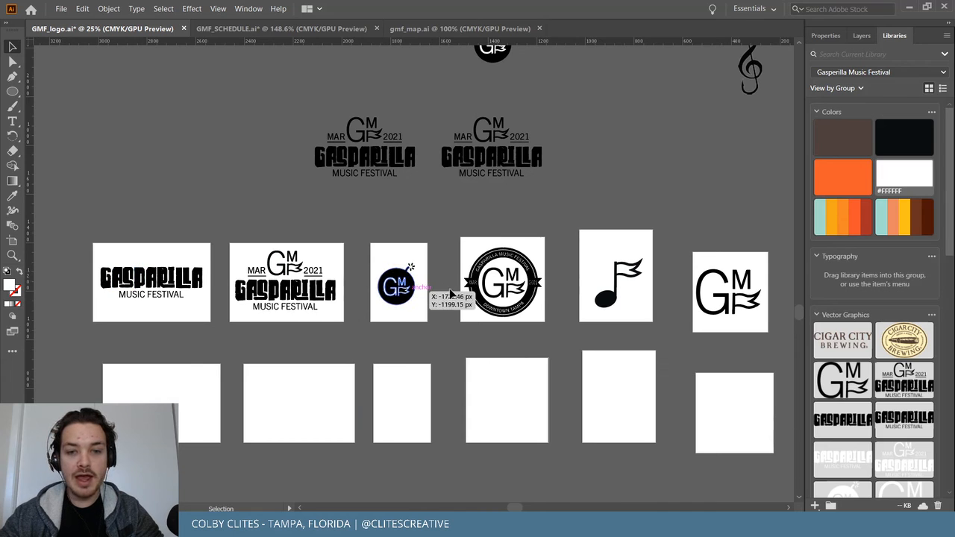
scroll(657, 299, "right", 2)
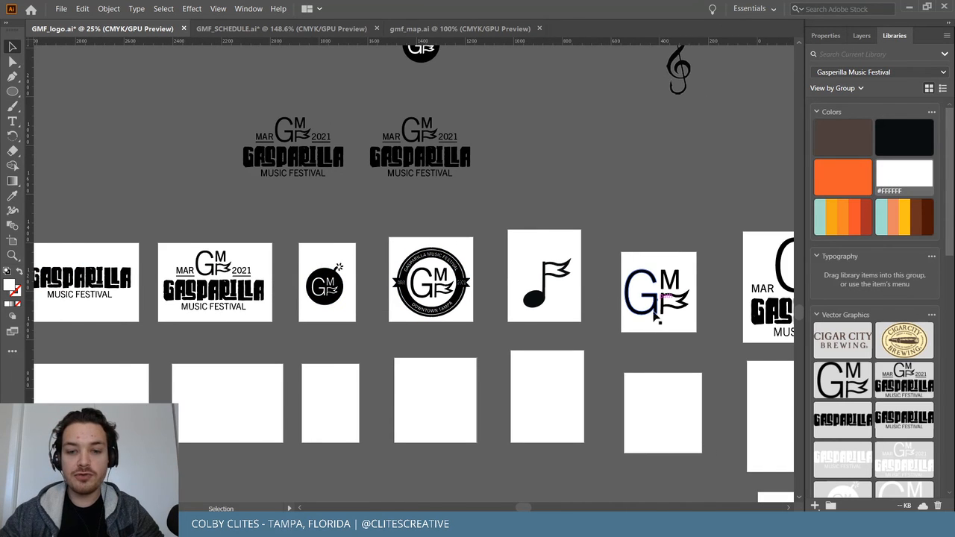
left_click(909, 6)
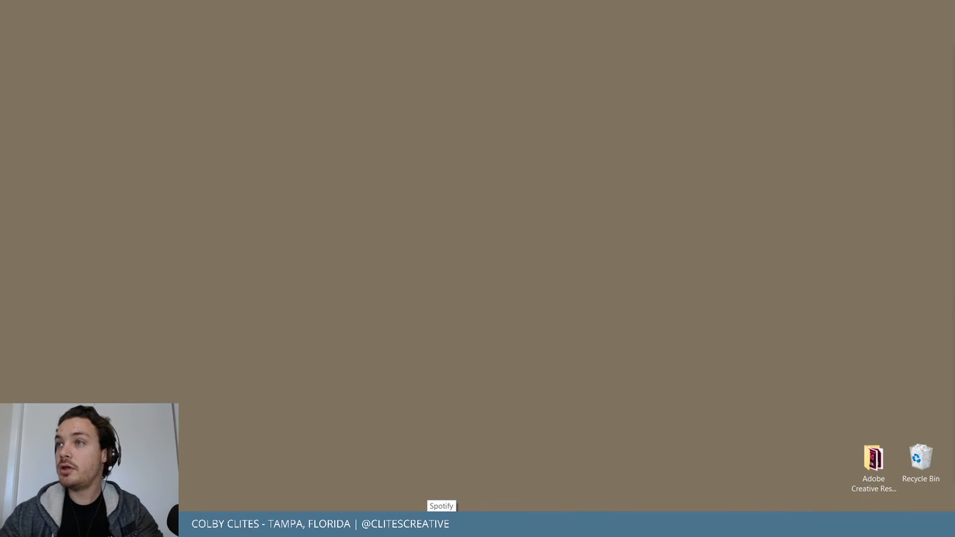
Bring Behance into view and open the Gasparilla Music Festival - Visual Identity project from the portfolio.
left_click_drag(954, 224, 492, 202)
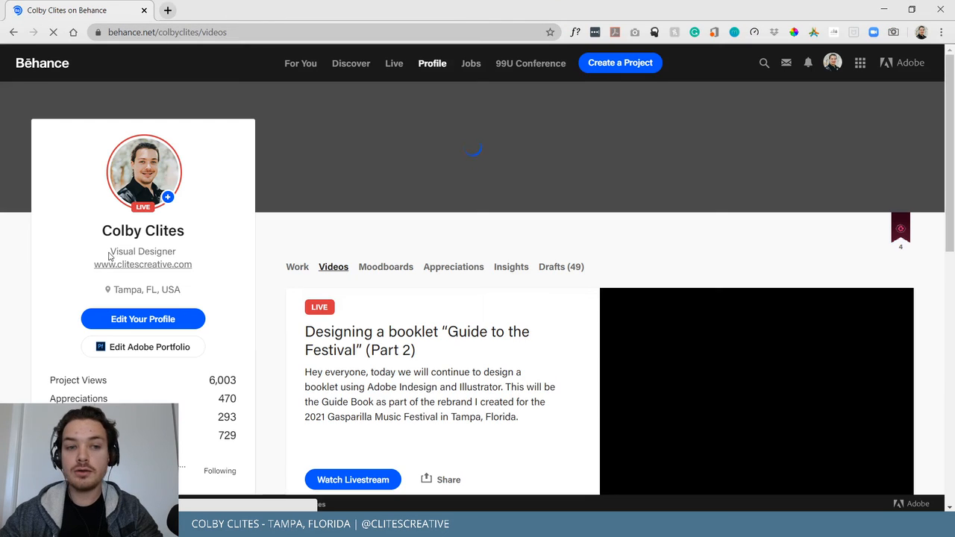
scroll(298, 194, "down", 3)
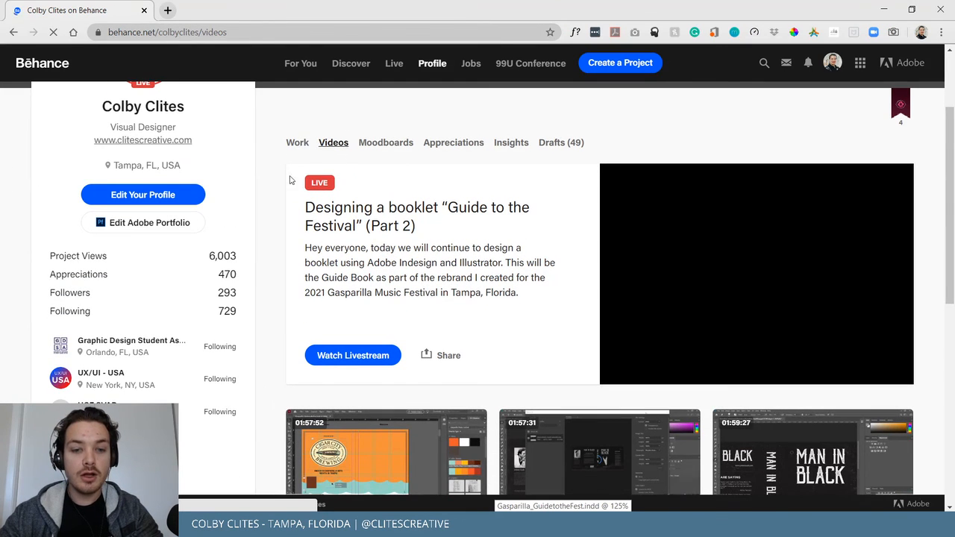
scroll(282, 182, "down", 3)
scroll(282, 182, "up", 4)
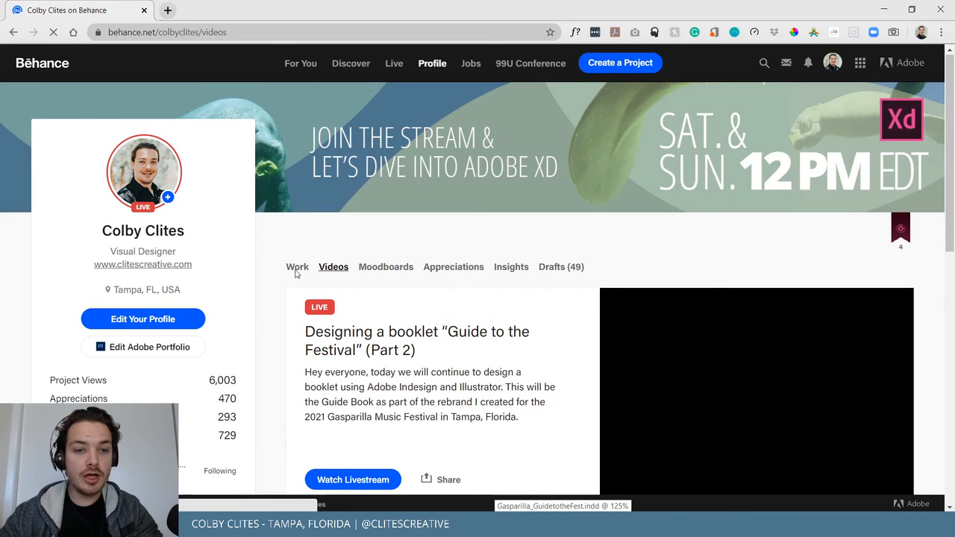
left_click(296, 270)
scroll(277, 268, "down", 3)
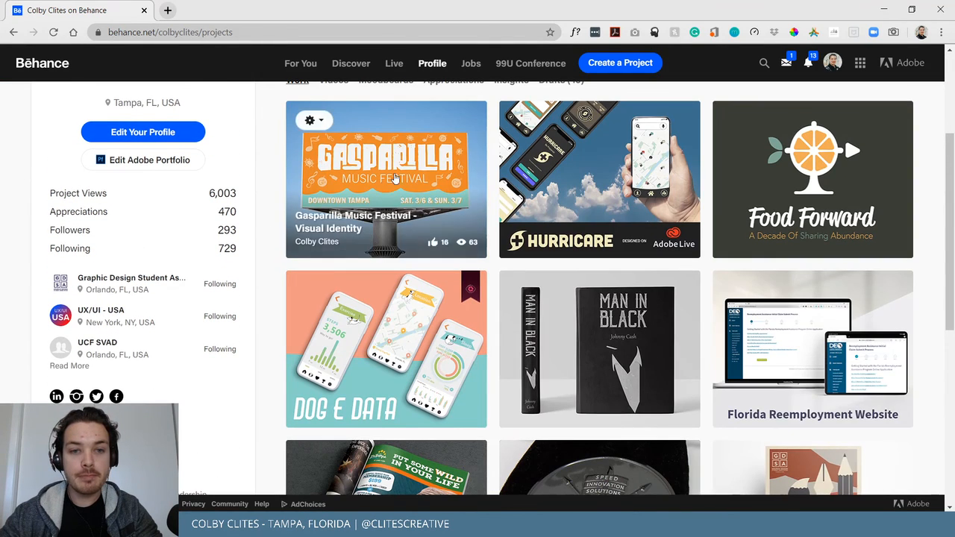
left_click(424, 166)
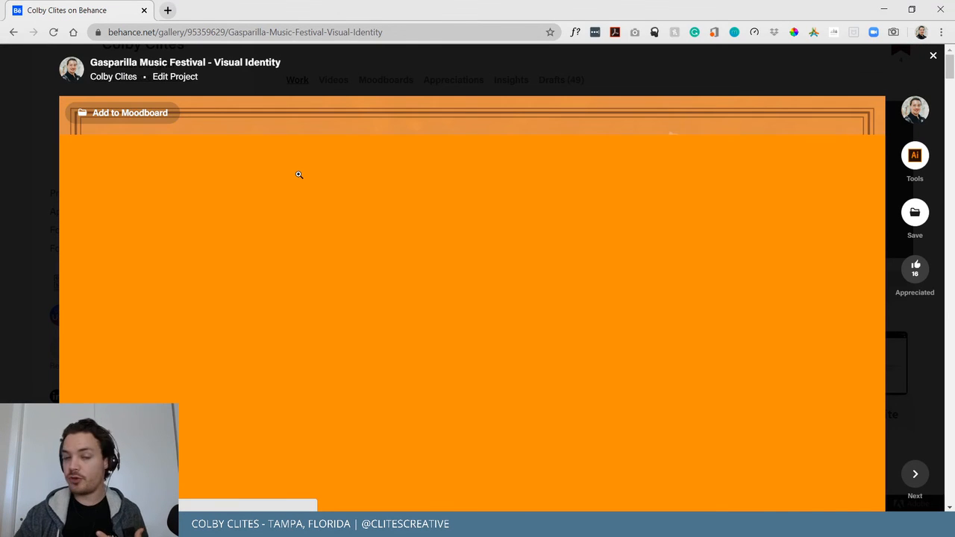
Inspect the logo system image, viewing it enlarged before returning to the project page.
scroll(434, 243, "down", 6)
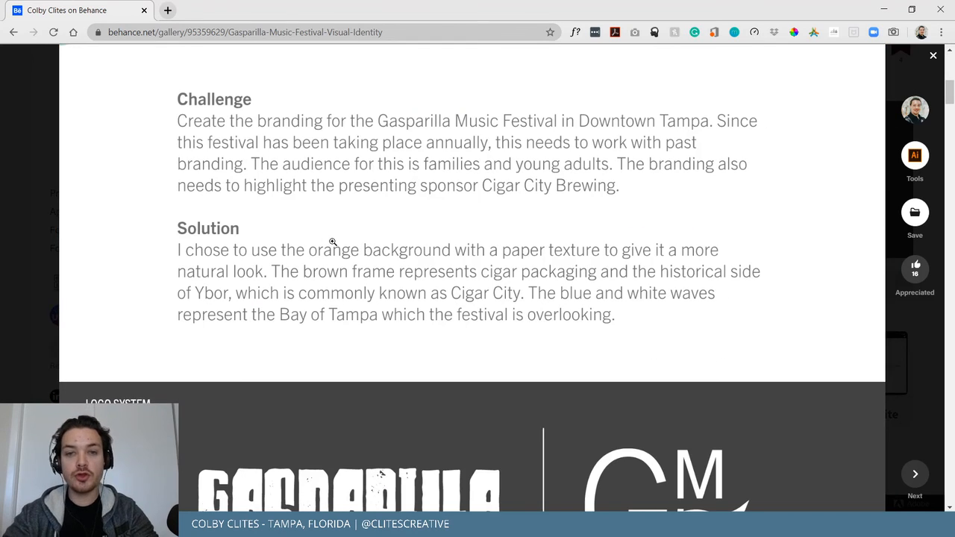
scroll(327, 236, "down", 7)
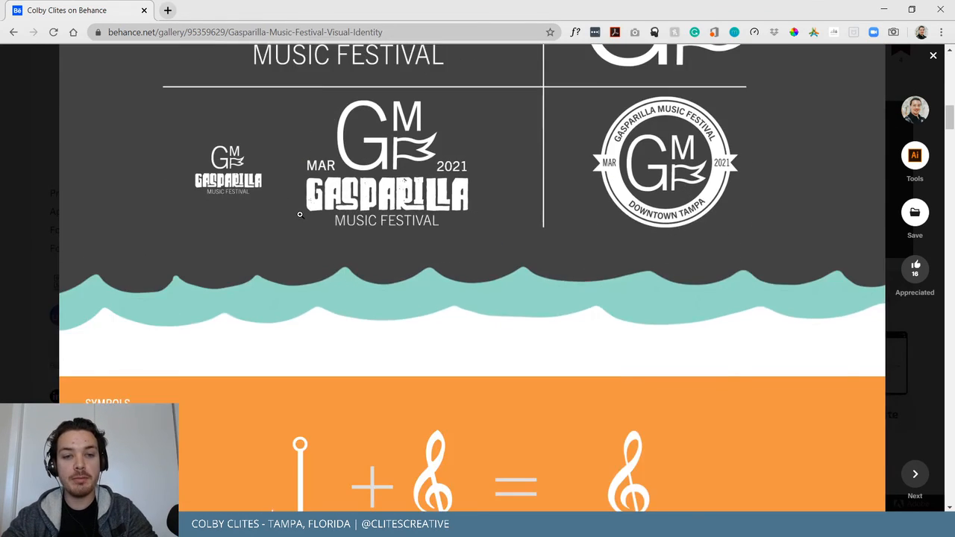
scroll(273, 220, "up", 3)
right_click(471, 216)
left_click(226, 251)
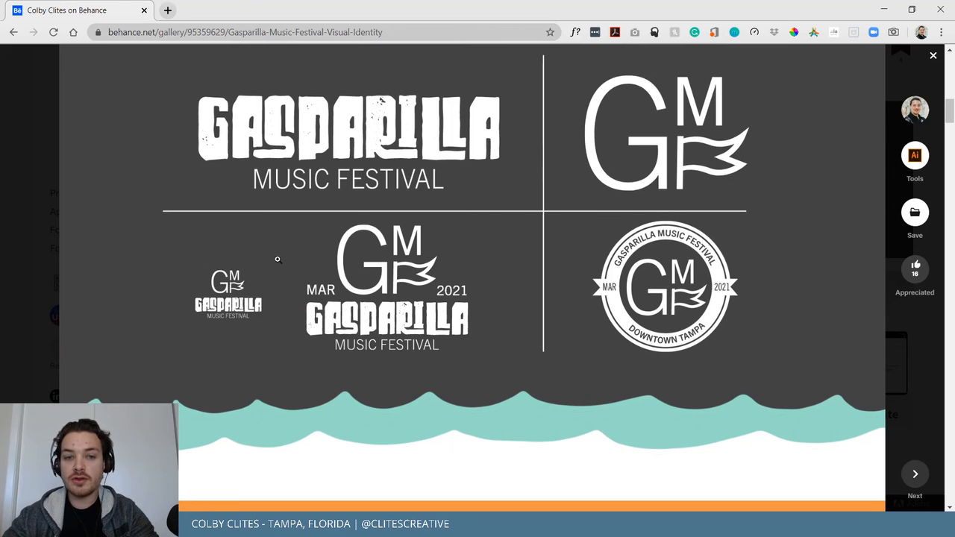
left_click(643, 319)
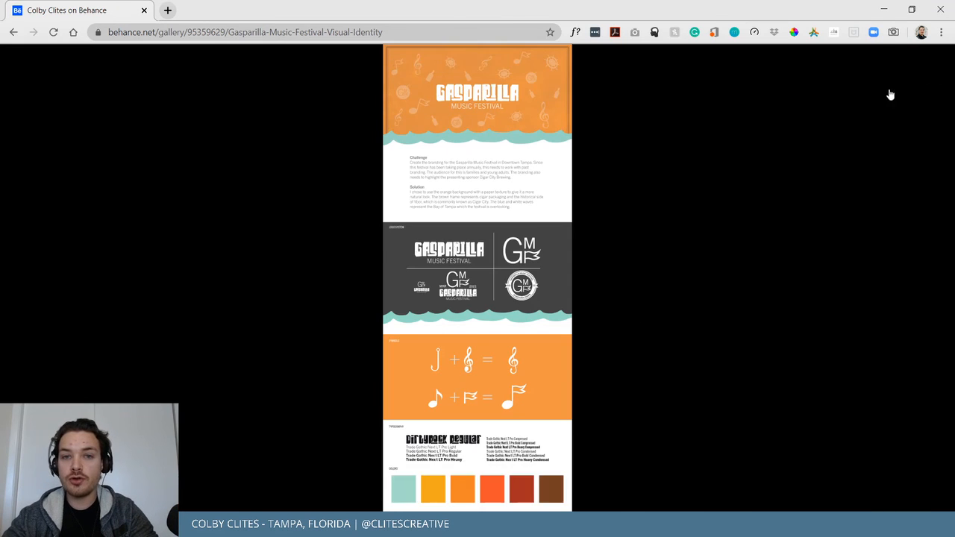
left_click(930, 68)
Scroll past Symbols, fonts and Colors down to the Mockups section's Adventure Guide image.
scroll(466, 247, "down", 5)
scroll(503, 159, "down", 2)
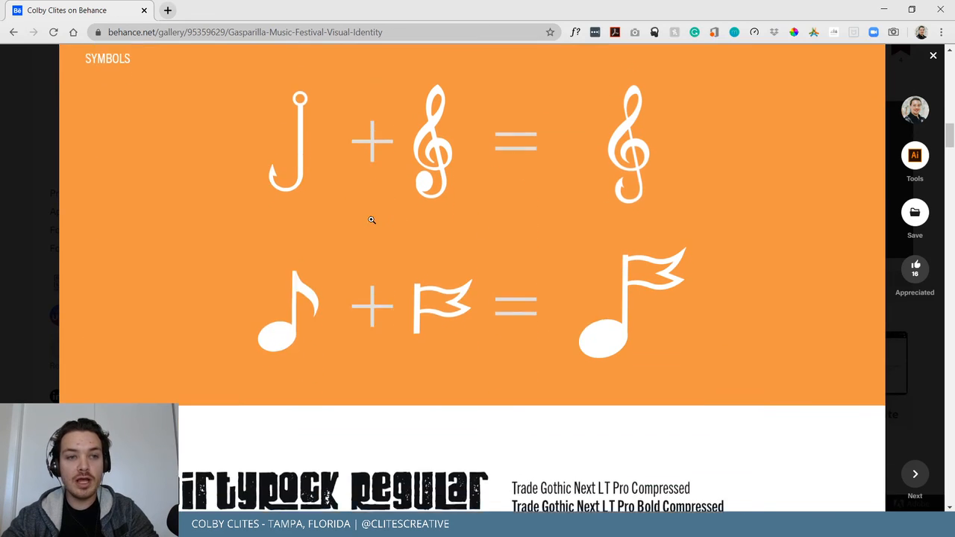
scroll(274, 222, "up", 1)
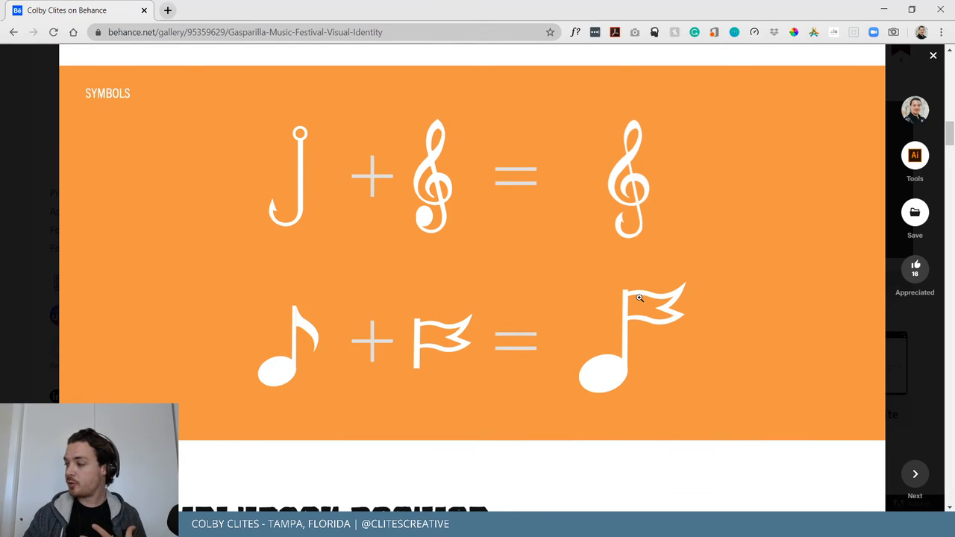
scroll(640, 298, "down", 10)
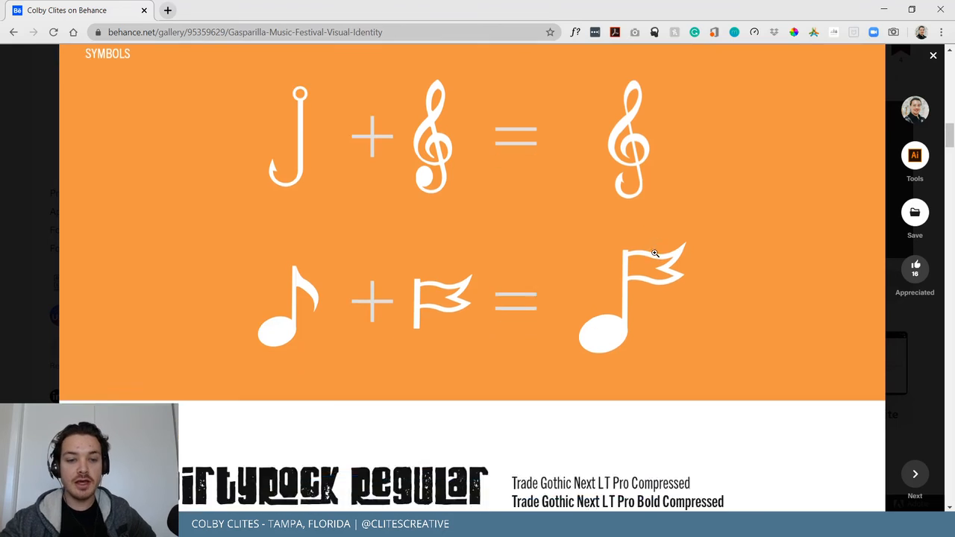
scroll(448, 186, "up", 1)
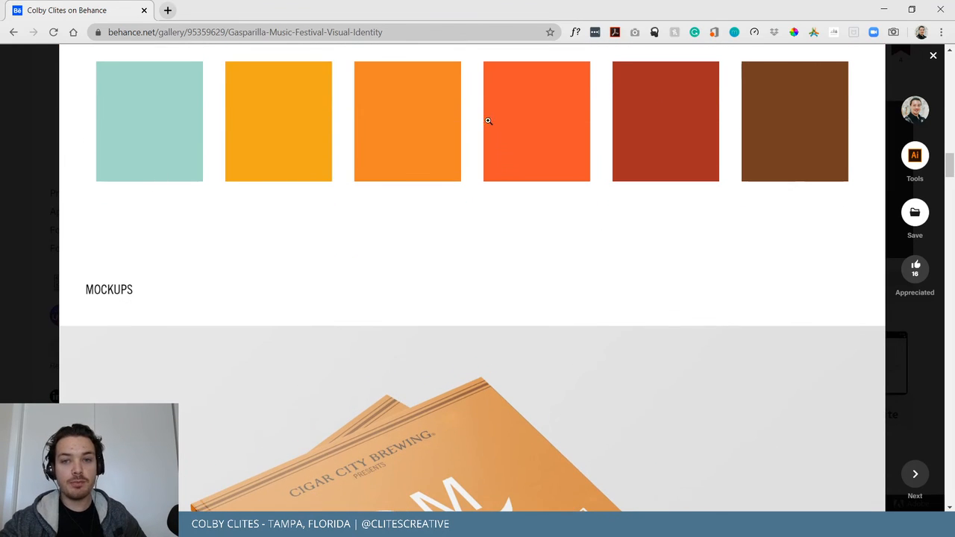
scroll(299, 261, "up", 2)
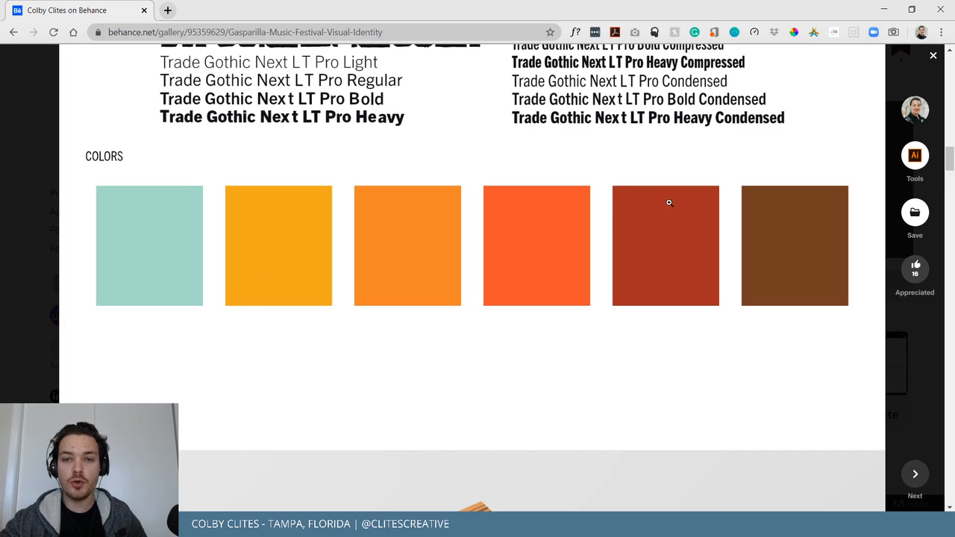
scroll(739, 304, "down", 5)
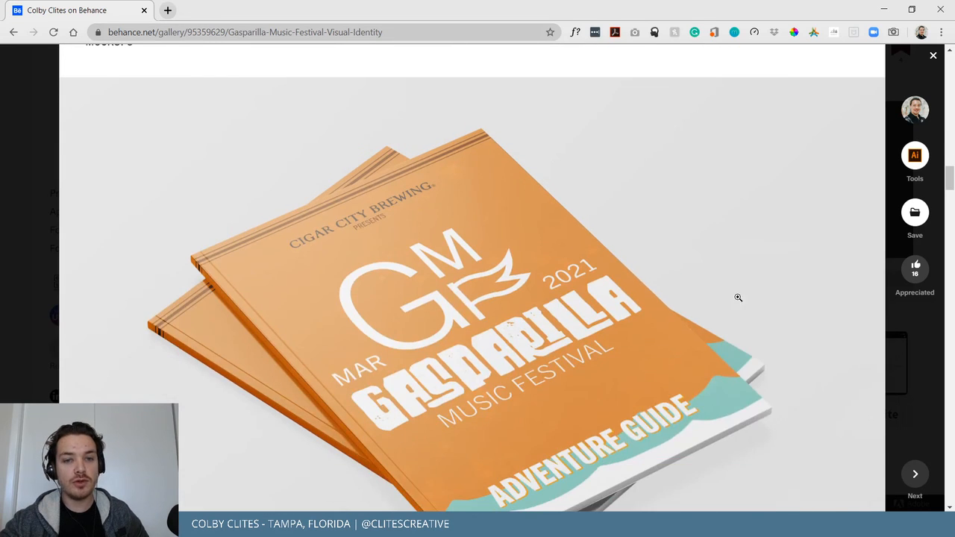
scroll(418, 244, "up", 1)
scroll(529, 232, "down", 2)
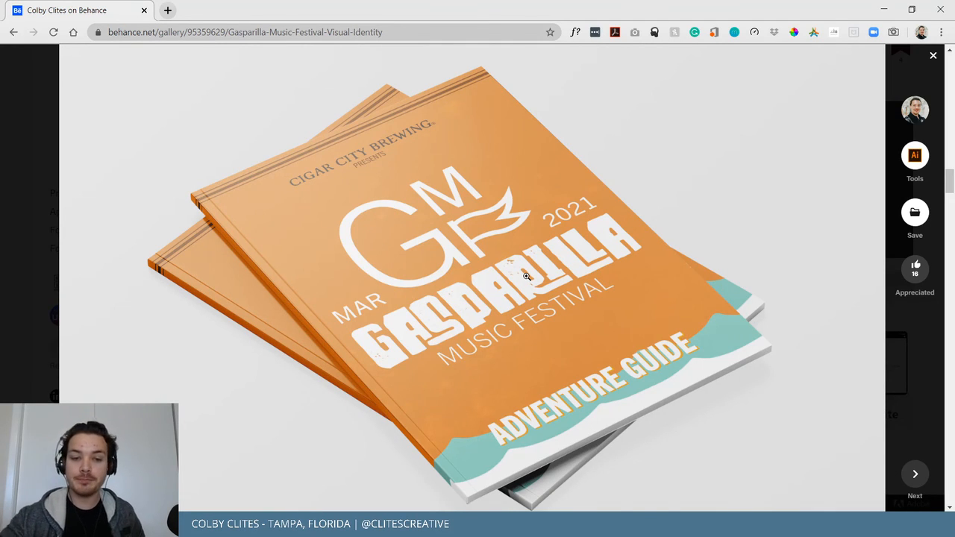
Close the SCHEDULE folder window and switch to the other Explorer window.
mouse_move(357, 527)
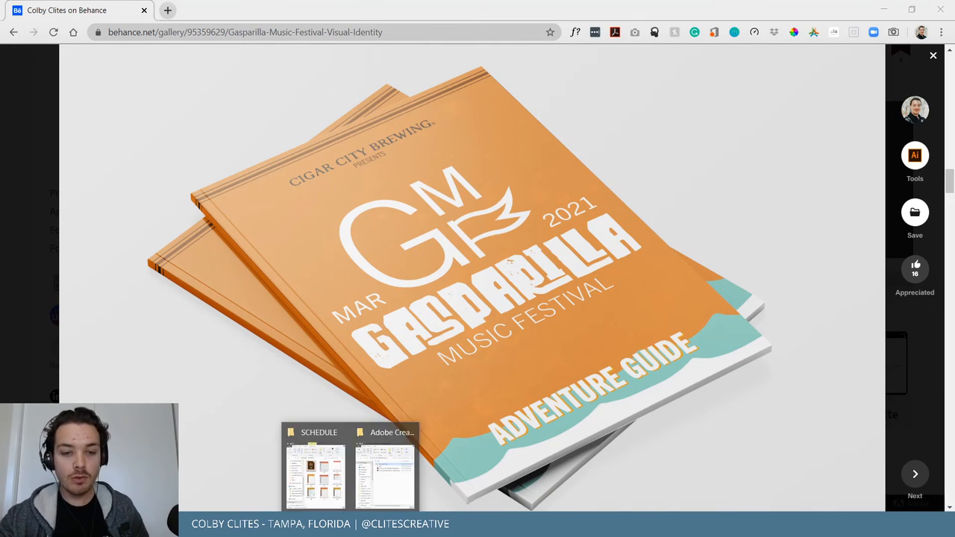
left_click(345, 430)
left_click(357, 472)
View IMG_0324 from GMF Photos > GMF edited, then close the photo and the folder window.
scroll(334, 335, "down", 3)
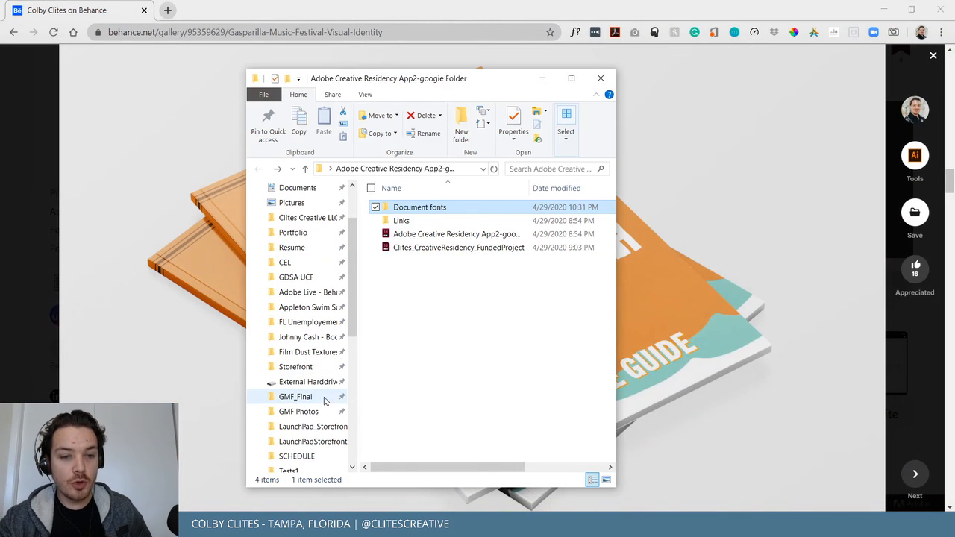
left_click(317, 416)
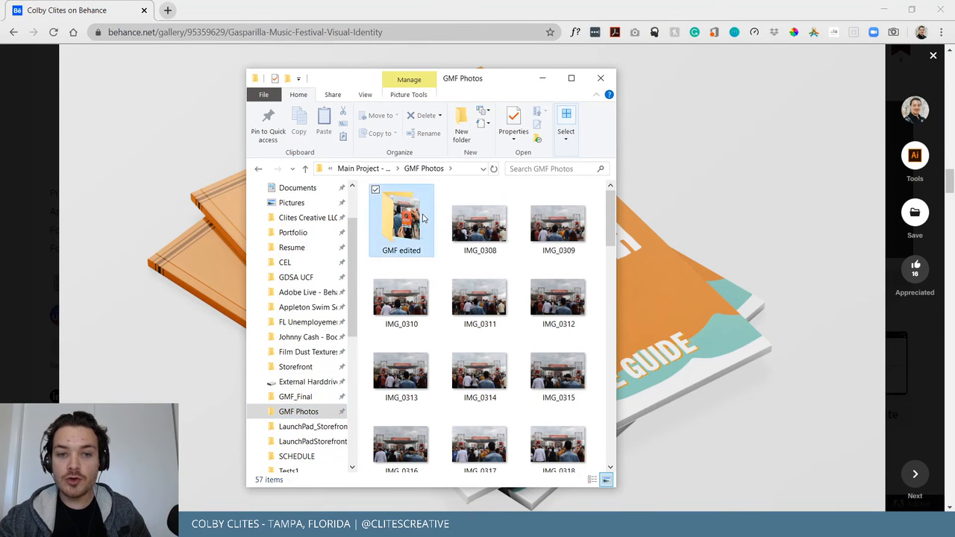
double_click(407, 214)
double_click(421, 214)
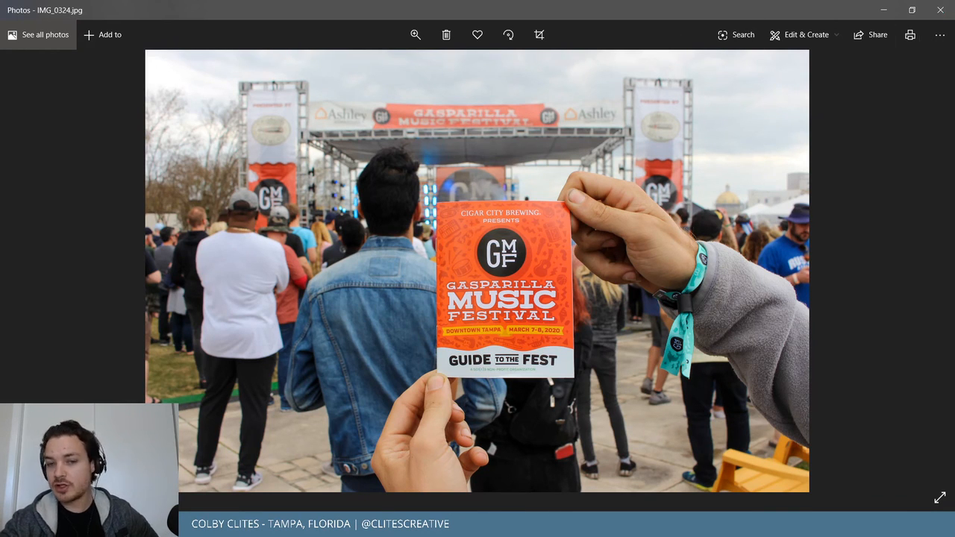
left_click(940, 10)
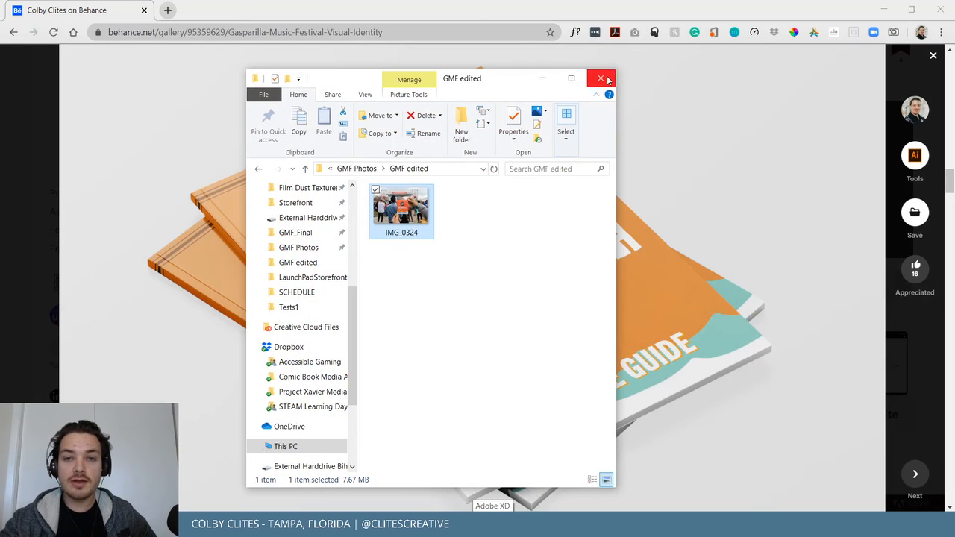
left_click(601, 77)
Scroll past the billboard, wristband, badges, Instagram and bag mockups and launch the mobile website prototype.
scroll(485, 275, "up", 2)
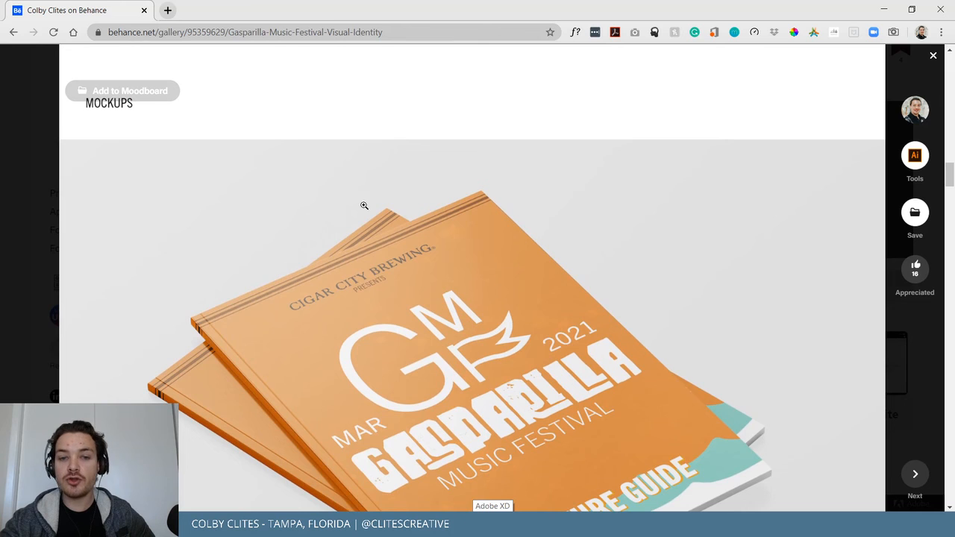
scroll(361, 202, "down", 10)
scroll(747, 276, "down", 4)
scroll(783, 301, "up", 4)
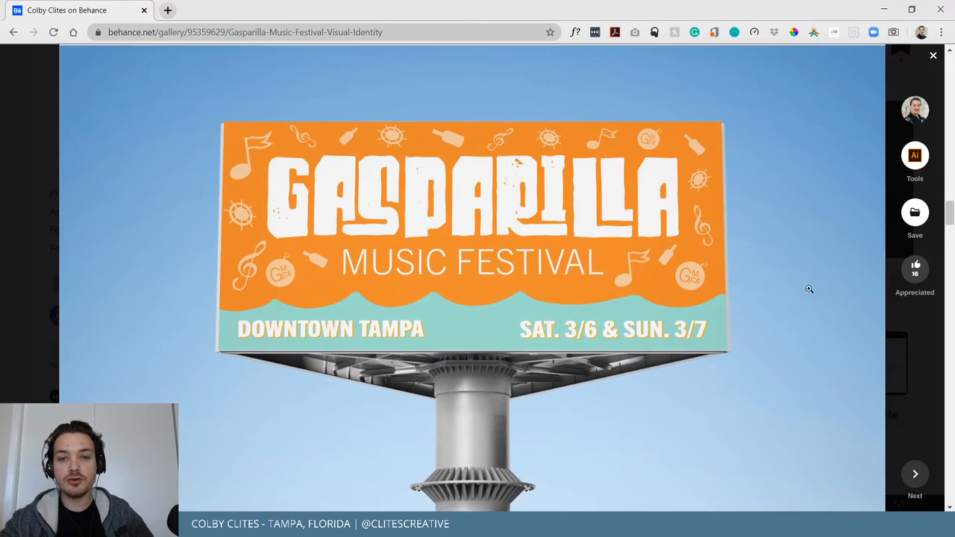
scroll(522, 190, "down", 4)
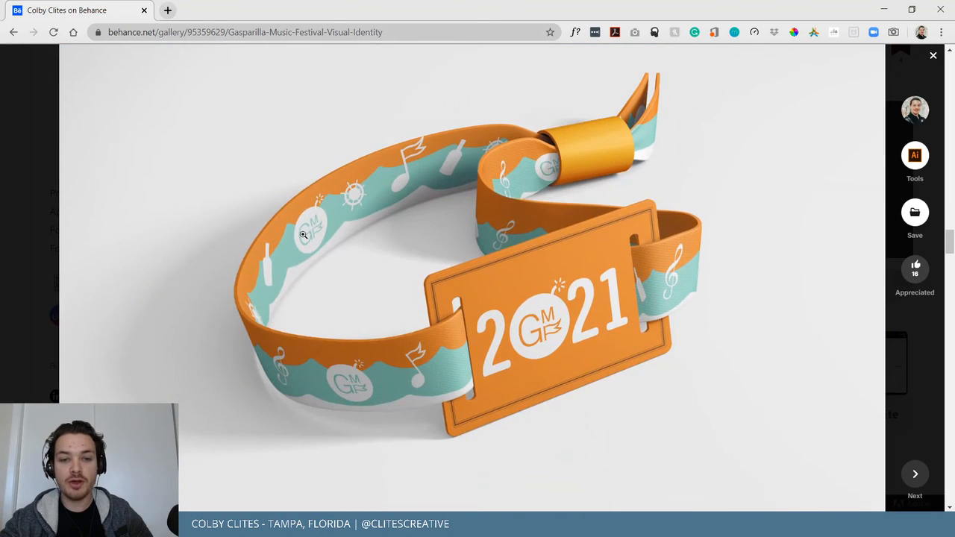
scroll(454, 251, "down", 10)
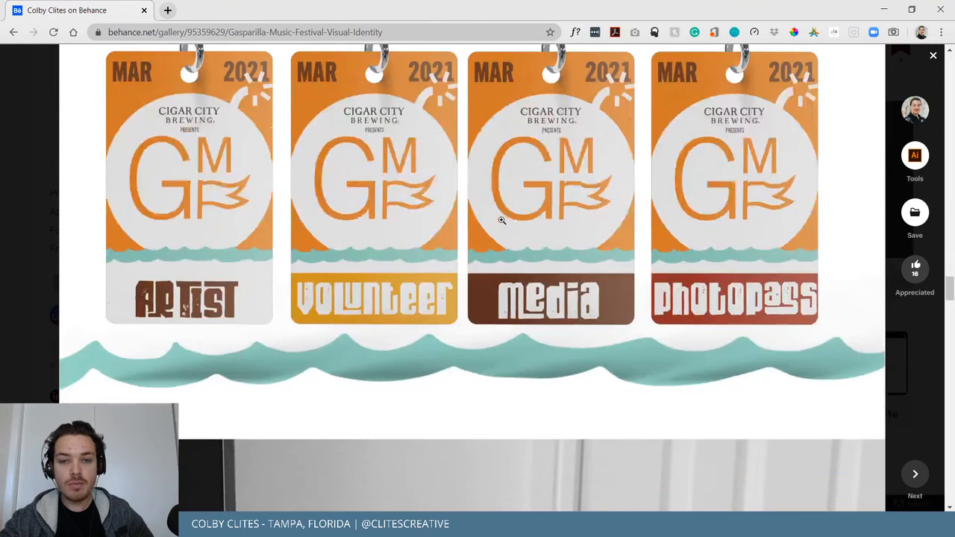
scroll(501, 221, "down", 12)
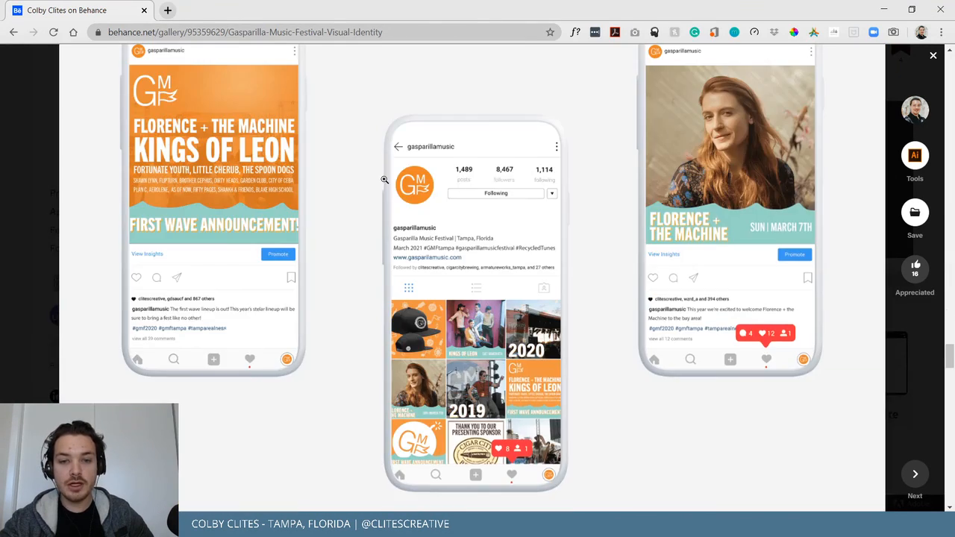
scroll(388, 186, "down", 3)
scroll(481, 193, "down", 15)
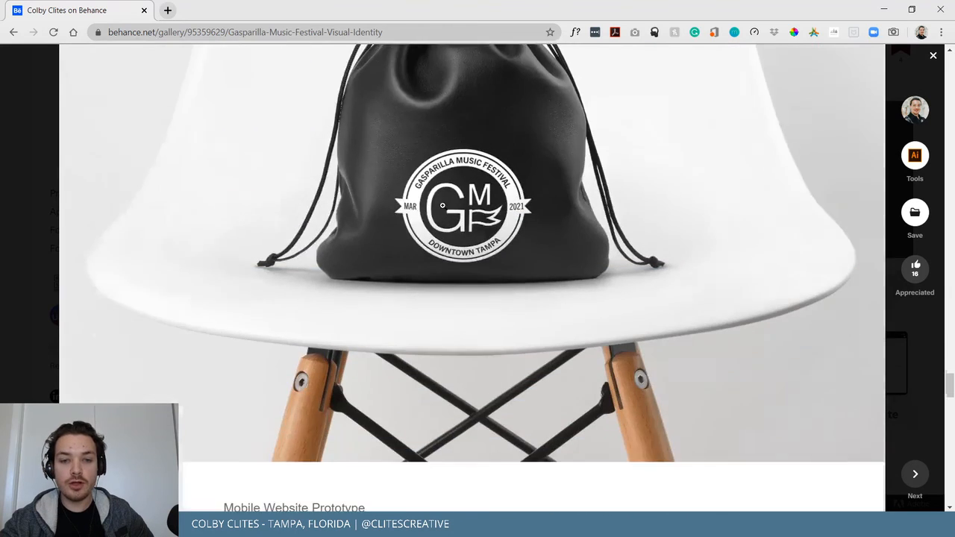
scroll(176, 237, "down", 3)
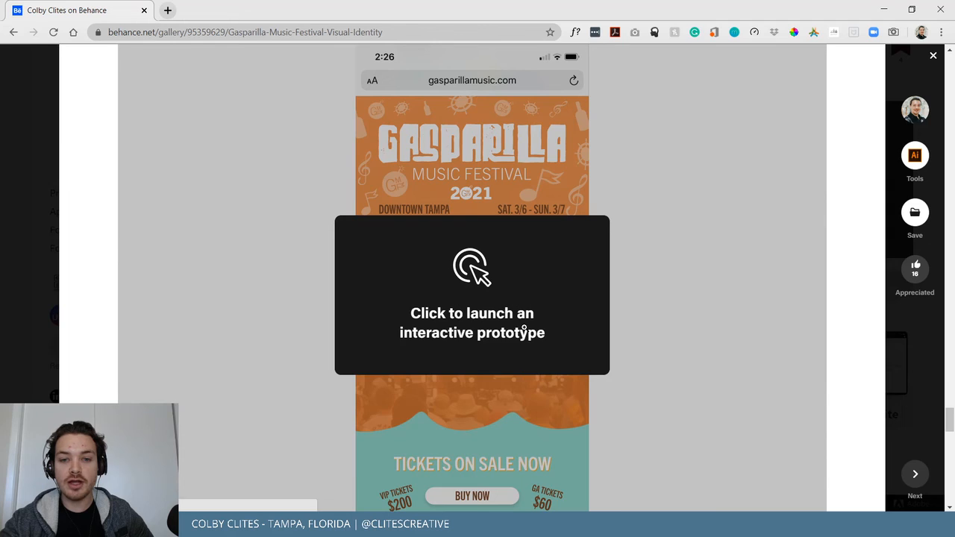
left_click(476, 339)
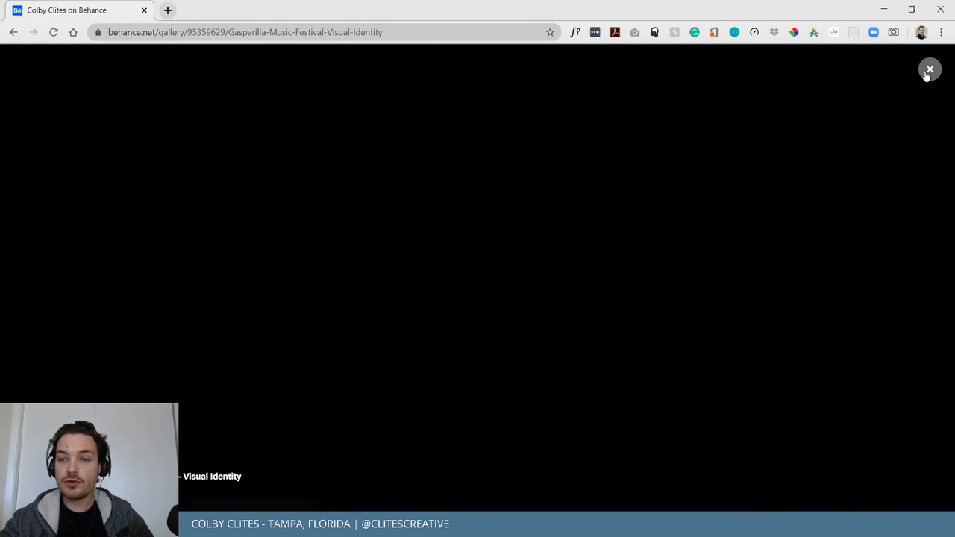
Close the interactive prototype viewer and browse back through the project page.
left_click(929, 70)
scroll(617, 299, "up", 3)
scroll(617, 299, "down", 15)
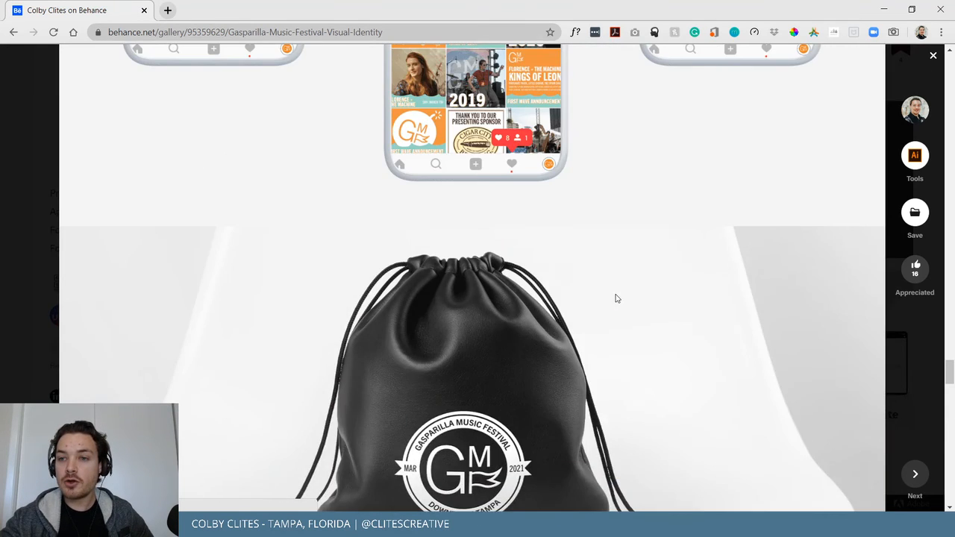
scroll(616, 298, "up", 3)
scroll(616, 297, "up", 8)
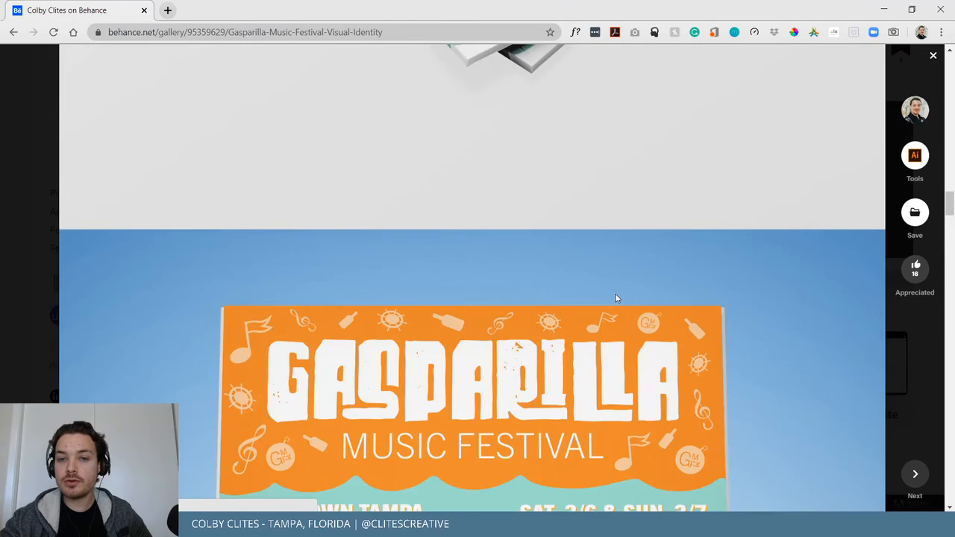
scroll(484, 299, "down", 4)
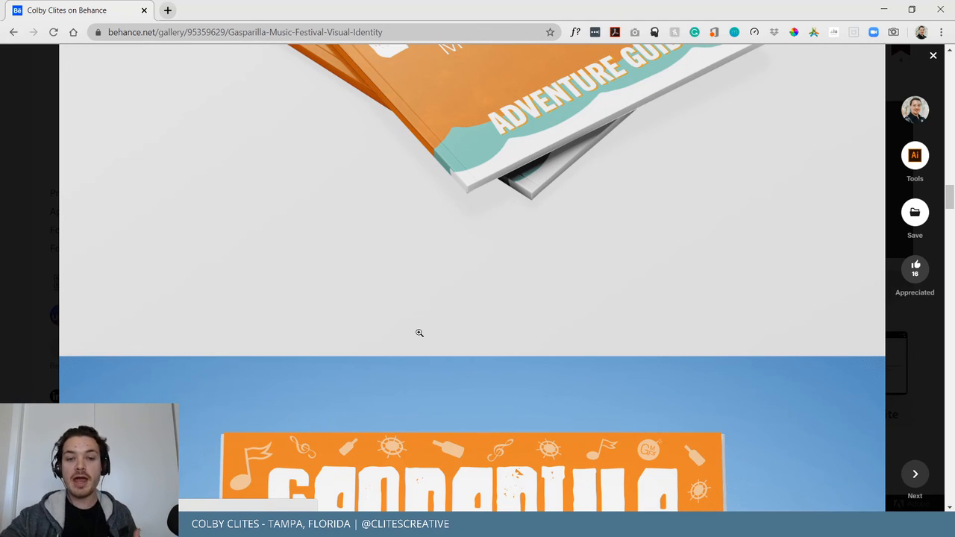
scroll(419, 333, "up", 15)
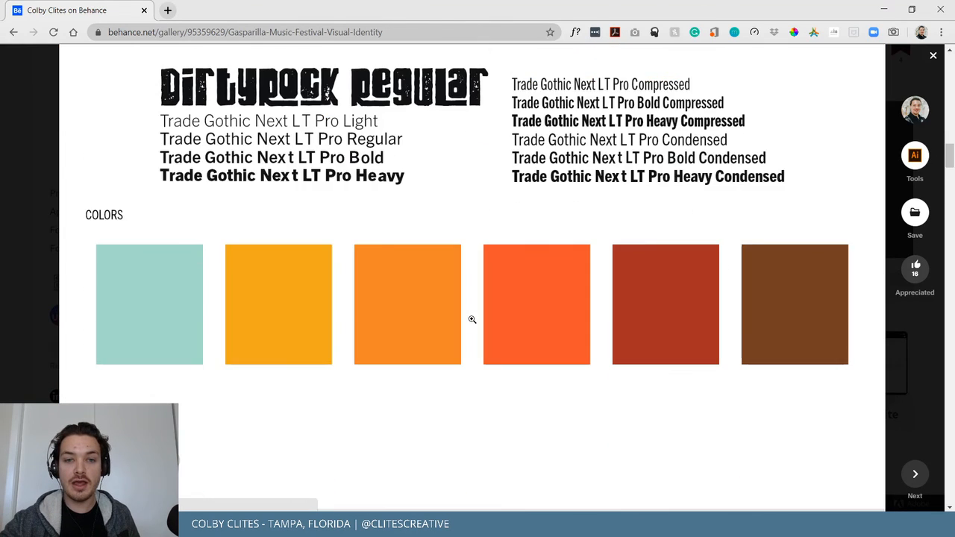
scroll(472, 320, "down", 8)
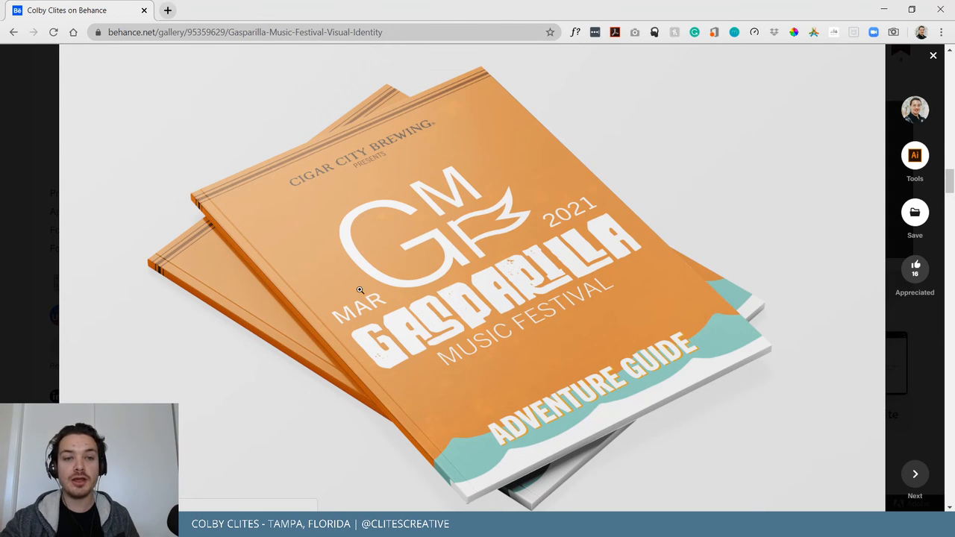
scroll(364, 286, "up", 10)
scroll(366, 287, "up", 10)
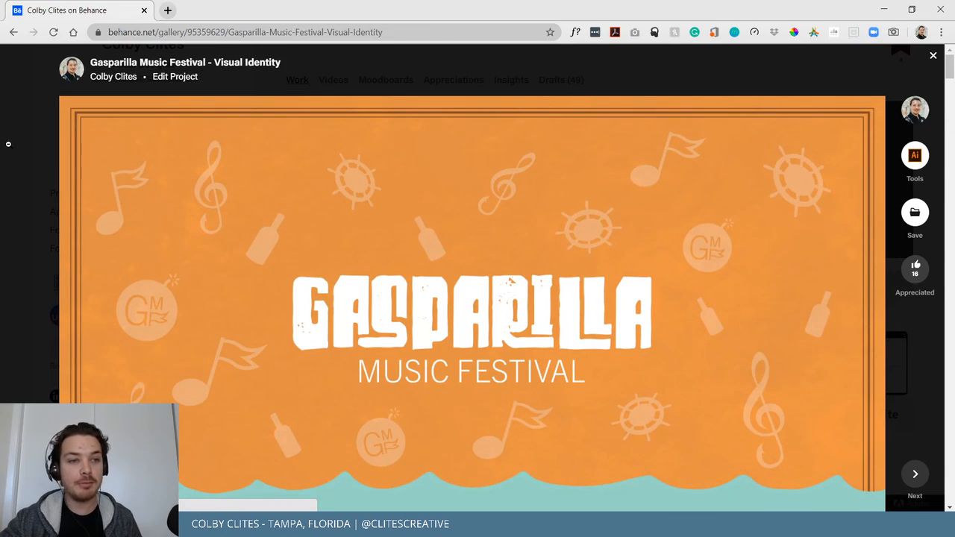
Close the project to return to the profile's projects and minimize Chrome.
left_click(11, 146)
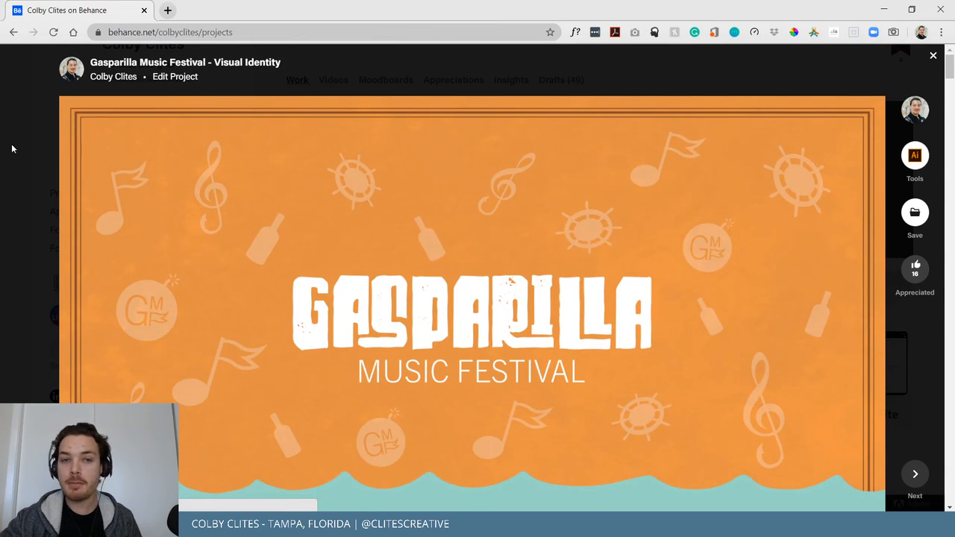
scroll(302, 235, "up", 3)
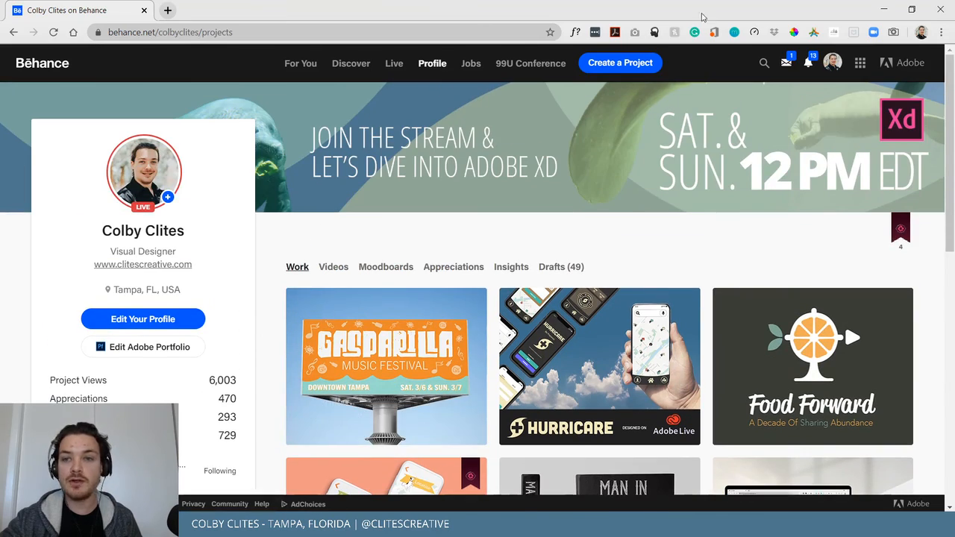
left_click(886, 10)
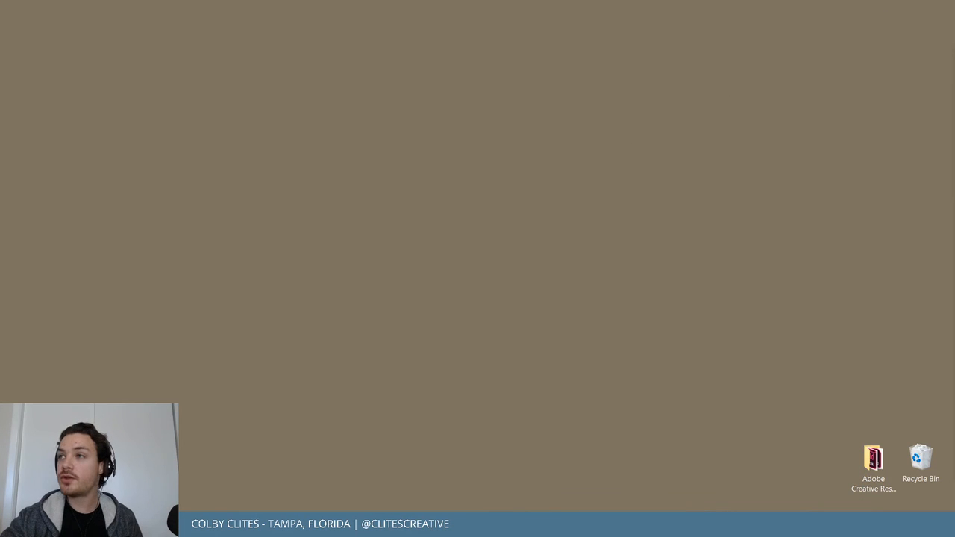